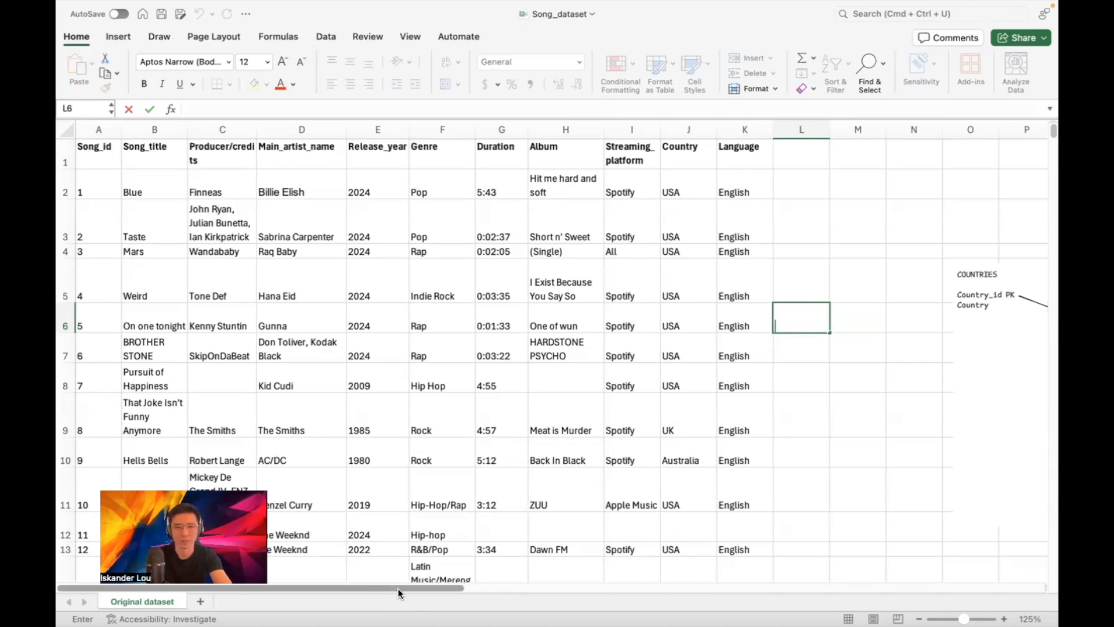
Scroll right to columns M–AC to show the table diagram and lecture concepts list
{"action": "left_click_drag", "start_coordinate": [398, 588], "coordinate": [736, 587]}
{"action": "scroll", "coordinate": [635, 318], "scroll_direction": "down", "scroll_amount": 1}
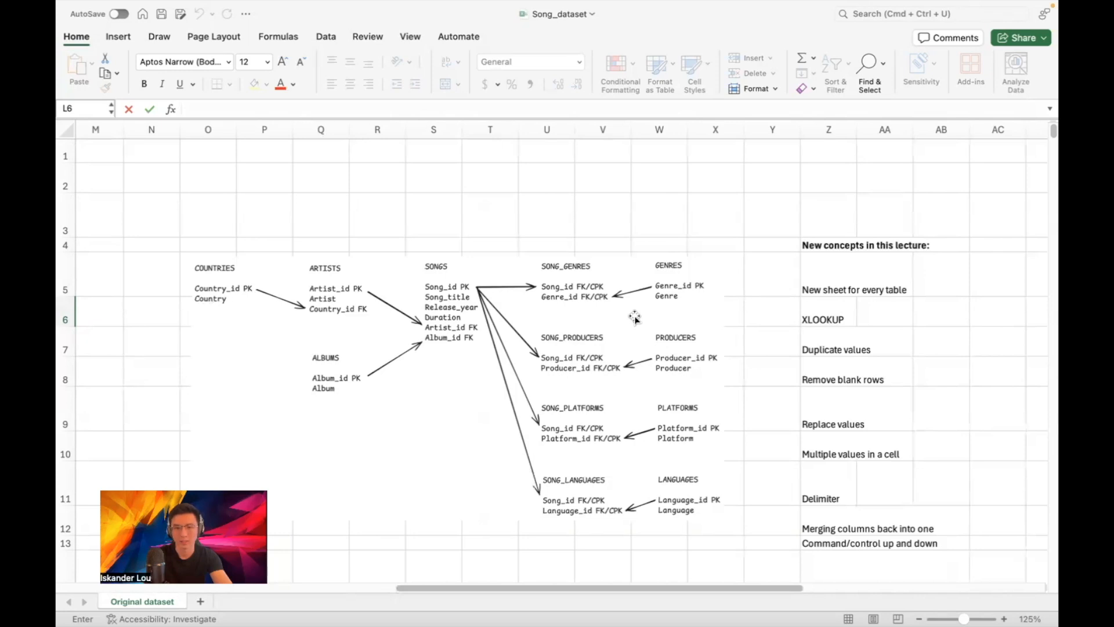
{"action": "left_click", "coordinate": [829, 279]}
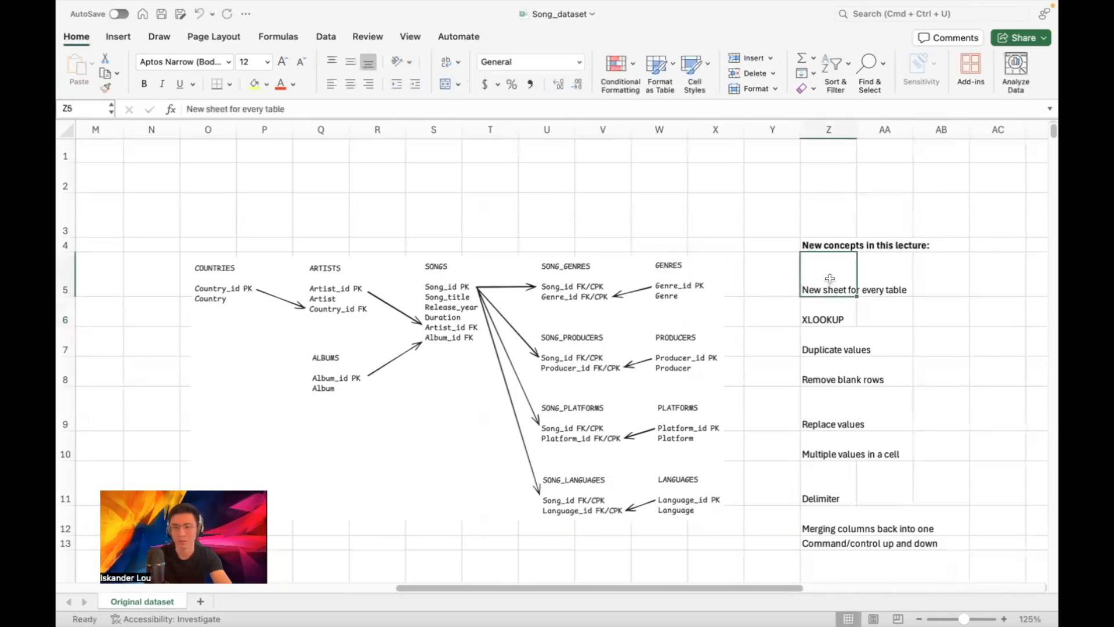
{"action": "left_click", "coordinate": [829, 313]}
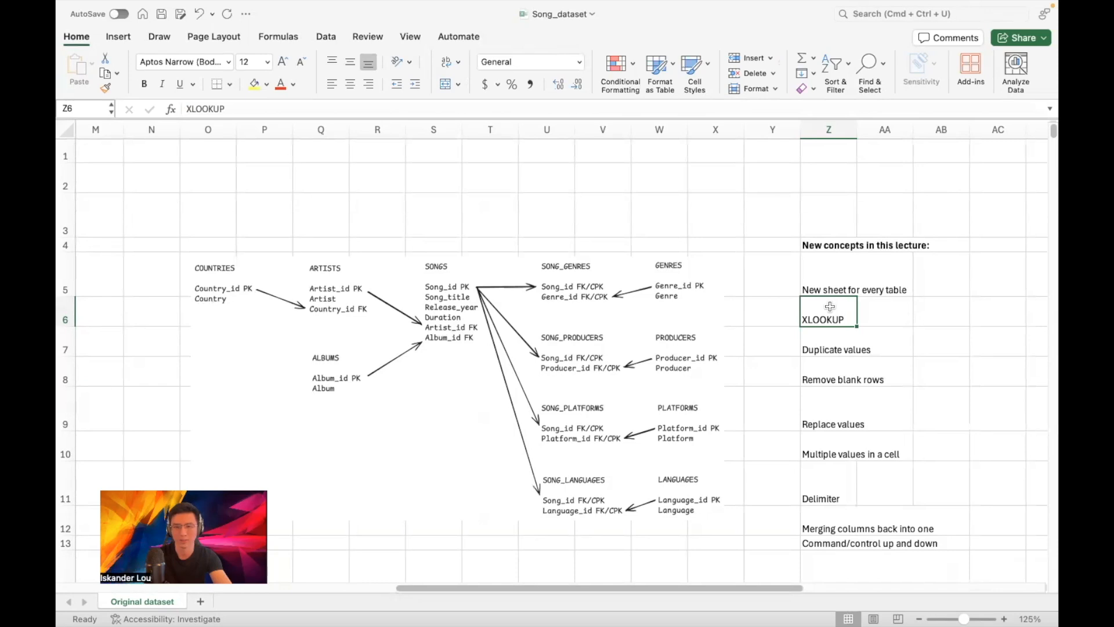
{"action": "left_click", "coordinate": [839, 336]}
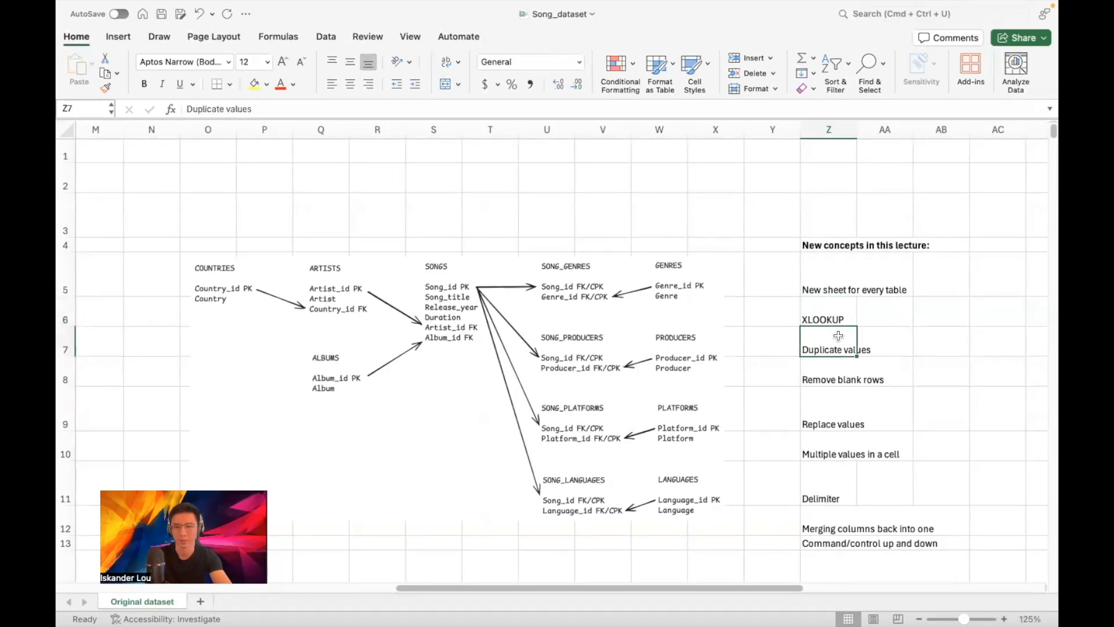
{"action": "left_click", "coordinate": [839, 399]}
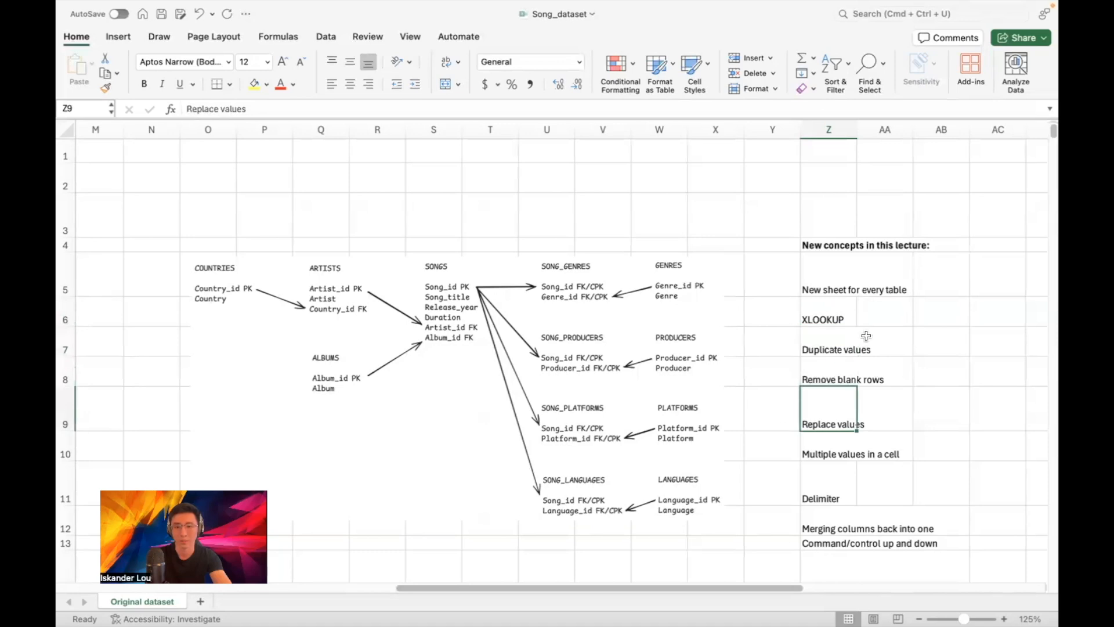
{"action": "scroll", "coordinate": [859, 337], "scroll_direction": "down", "scroll_amount": 1}
{"action": "scroll", "coordinate": [859, 337], "scroll_direction": "down", "scroll_amount": 2}
{"action": "left_click", "coordinate": [809, 348]}
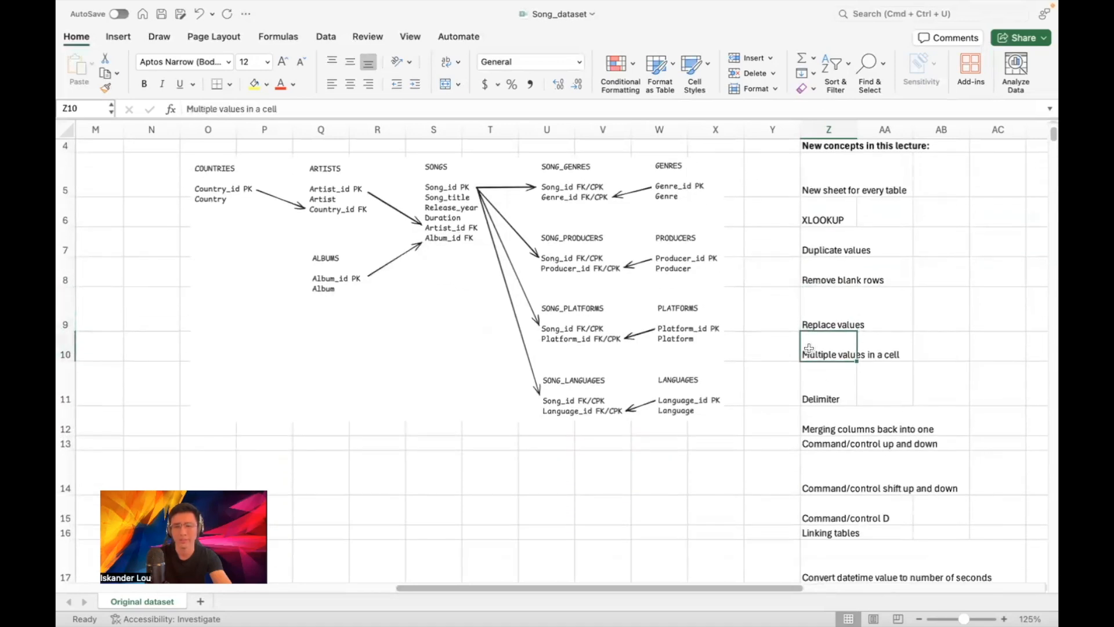
{"action": "scroll", "coordinate": [815, 354], "scroll_direction": "down", "scroll_amount": 1}
{"action": "left_click", "coordinate": [823, 361]}
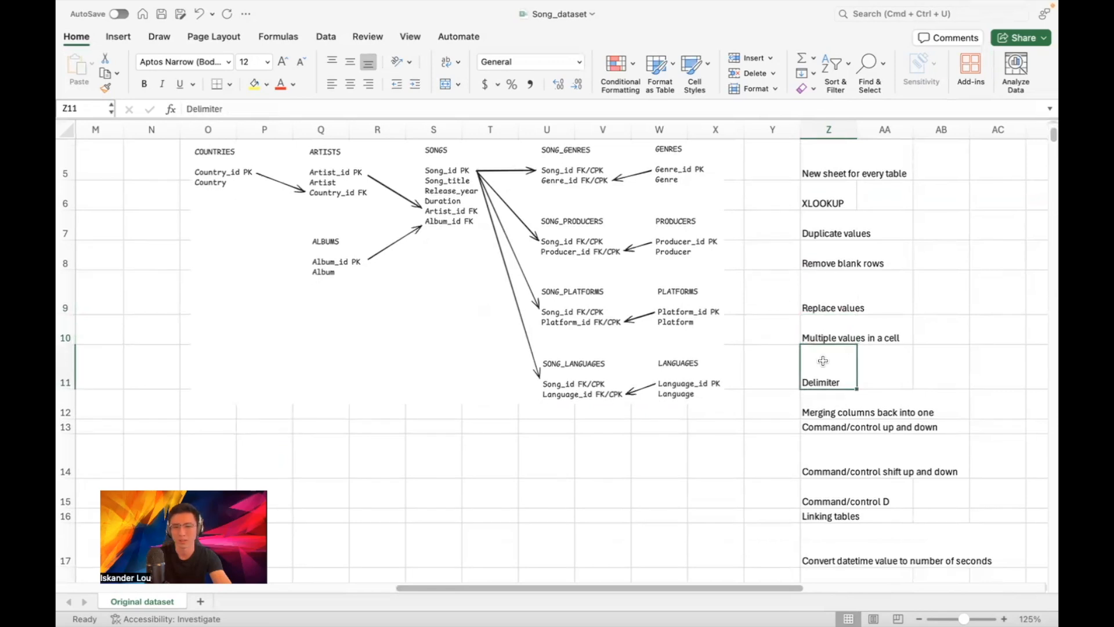
{"action": "left_click", "coordinate": [828, 402]}
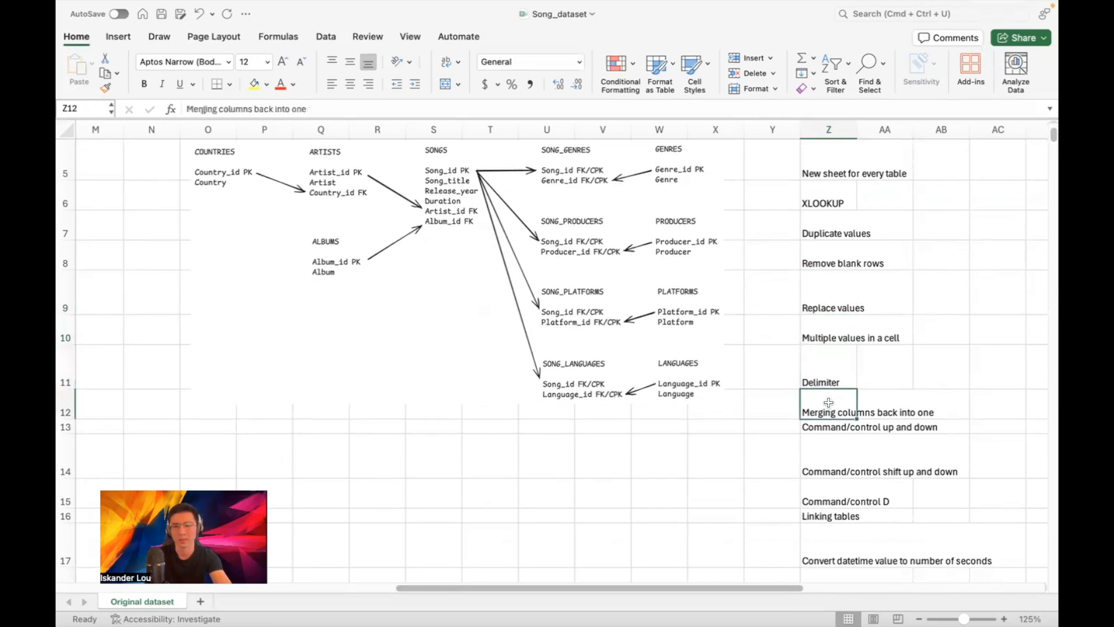
{"action": "scroll", "coordinate": [828, 402], "scroll_direction": "down", "scroll_amount": 1}
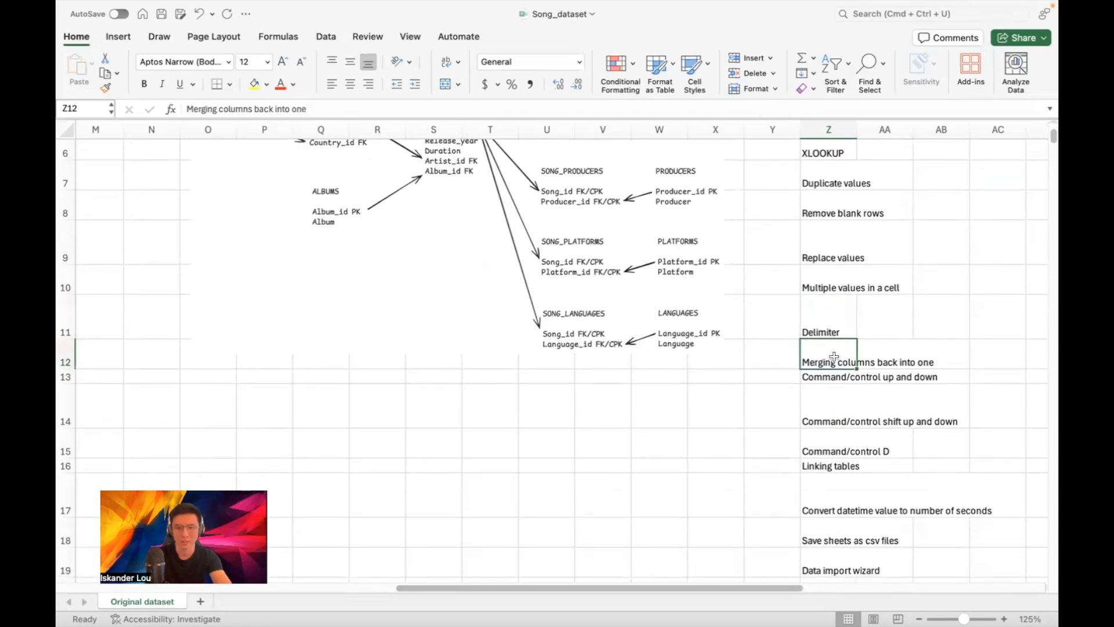
{"action": "left_click", "coordinate": [824, 379]}
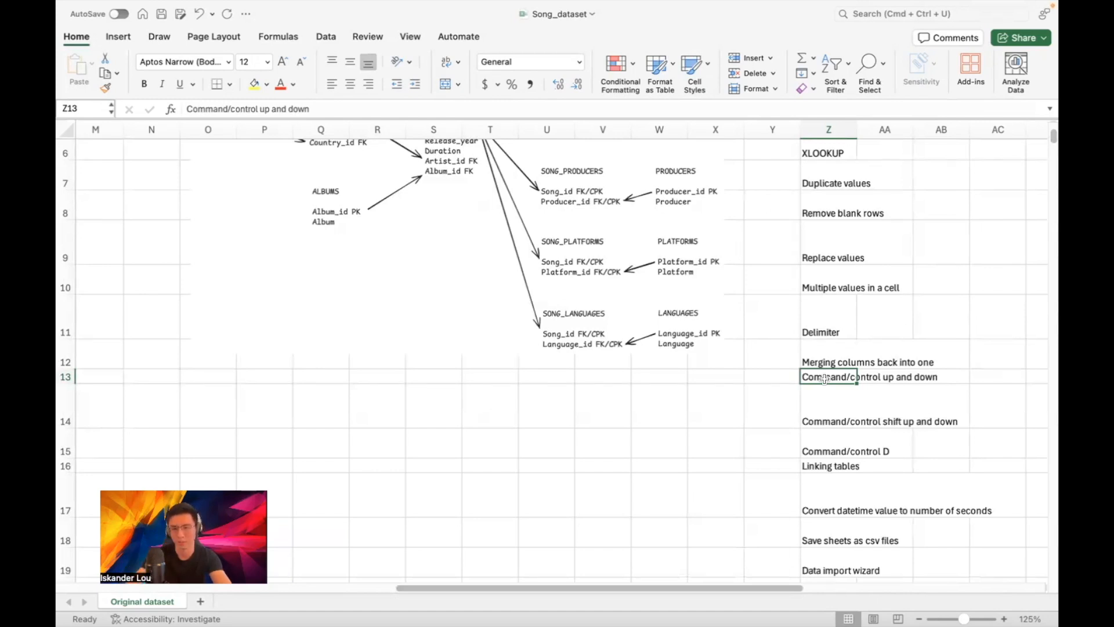
Highlight the Command/control shift up and down concept, then return to the XLOOKUP concept
{"action": "left_click", "coordinate": [812, 398]}
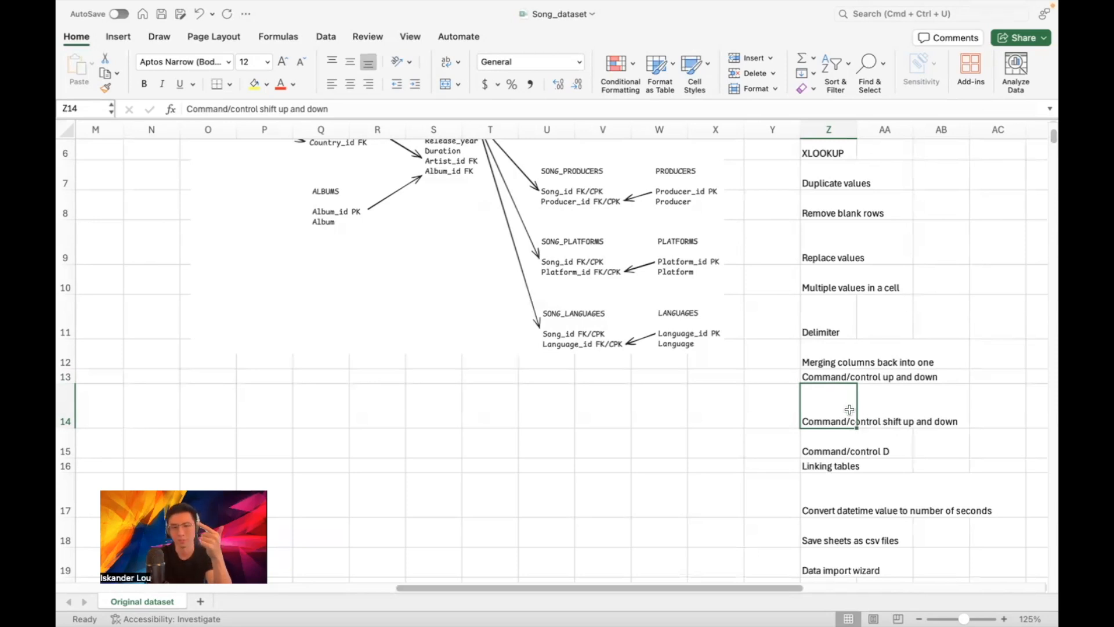
{"action": "scroll", "coordinate": [844, 406], "scroll_direction": "down", "scroll_amount": 1}
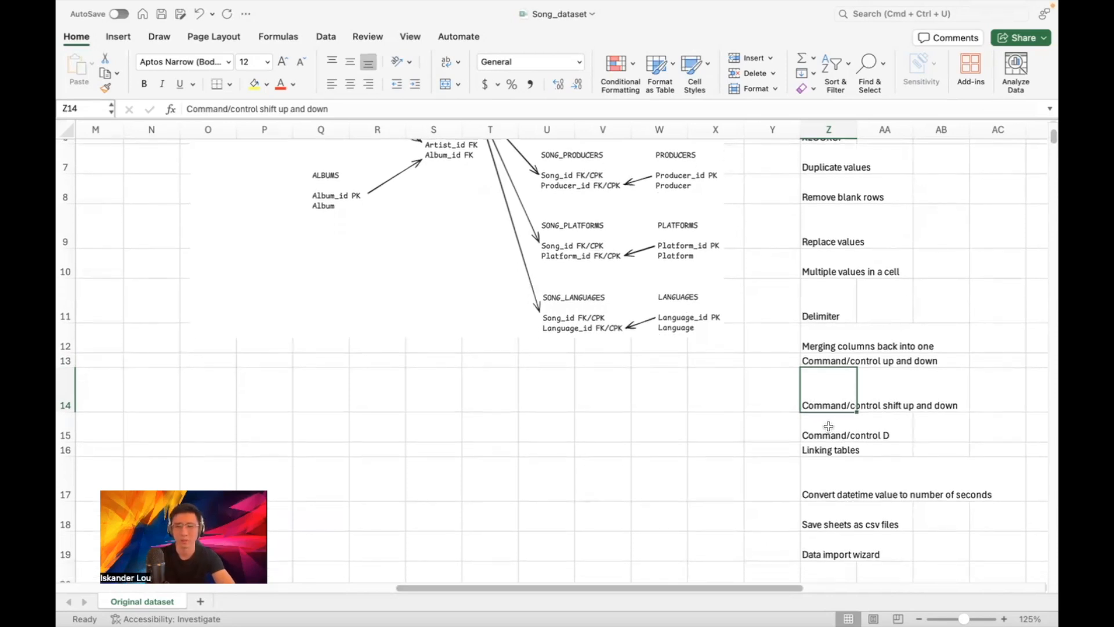
{"action": "scroll", "coordinate": [828, 427], "scroll_direction": "up", "scroll_amount": 5}
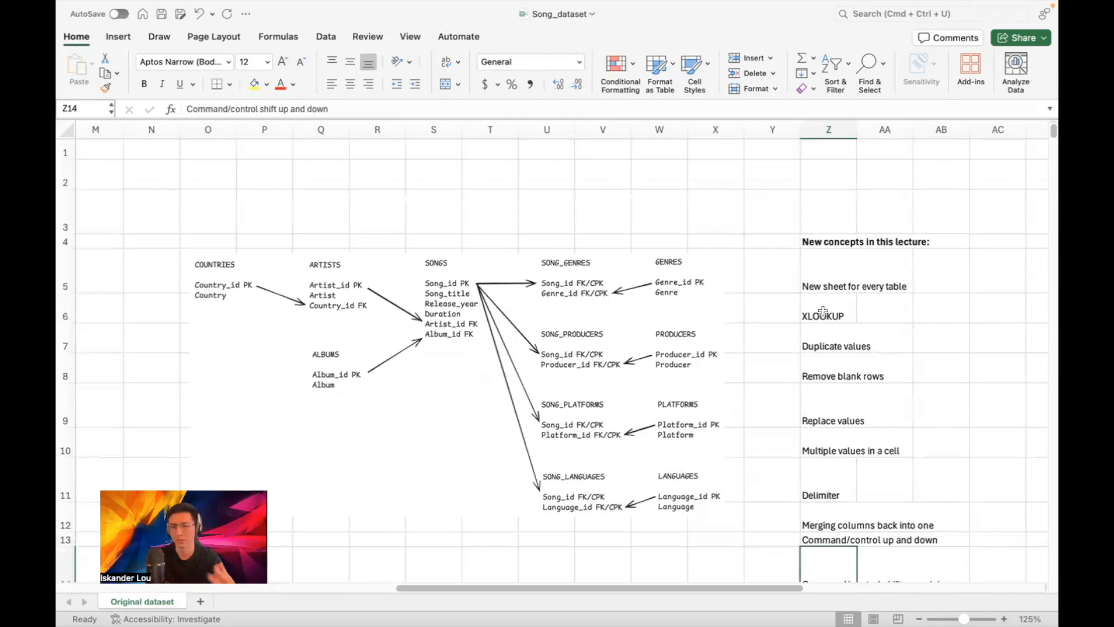
{"action": "left_click", "coordinate": [823, 312]}
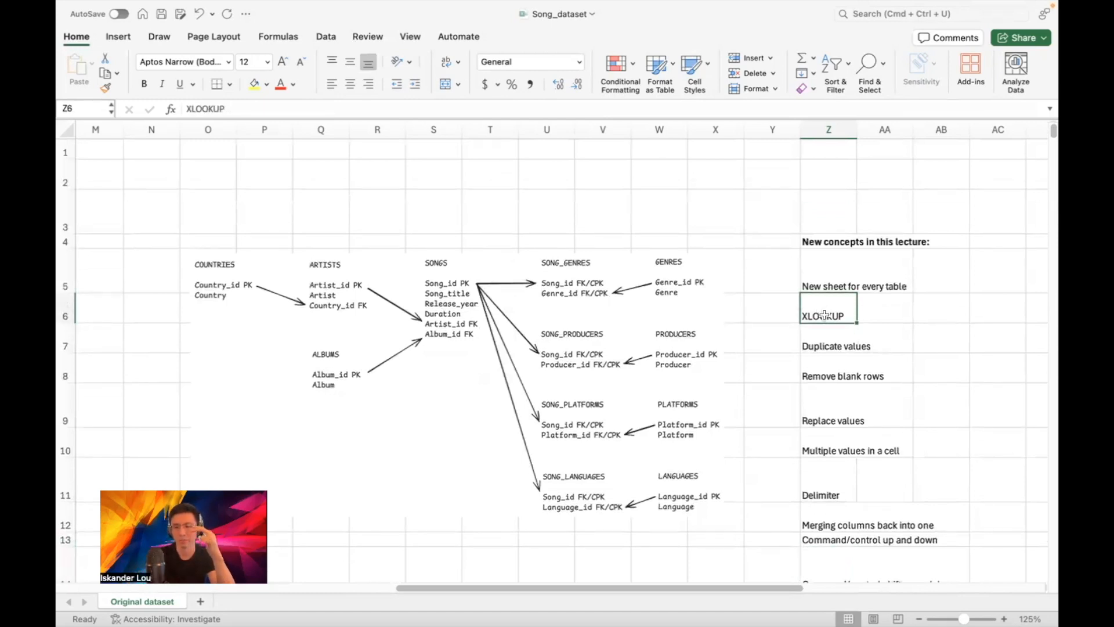
Point out the datetime to seconds conversion concept, then scroll left toward the song data
{"action": "scroll", "coordinate": [822, 456], "scroll_direction": "down", "scroll_amount": 3}
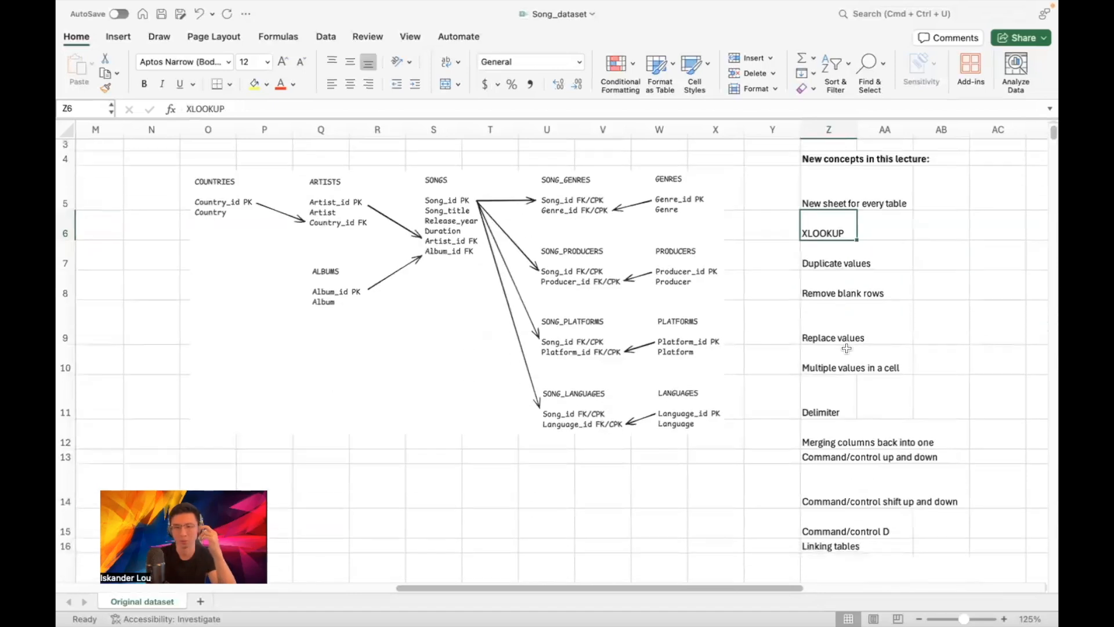
{"action": "scroll", "coordinate": [823, 456], "scroll_direction": "down", "scroll_amount": 1}
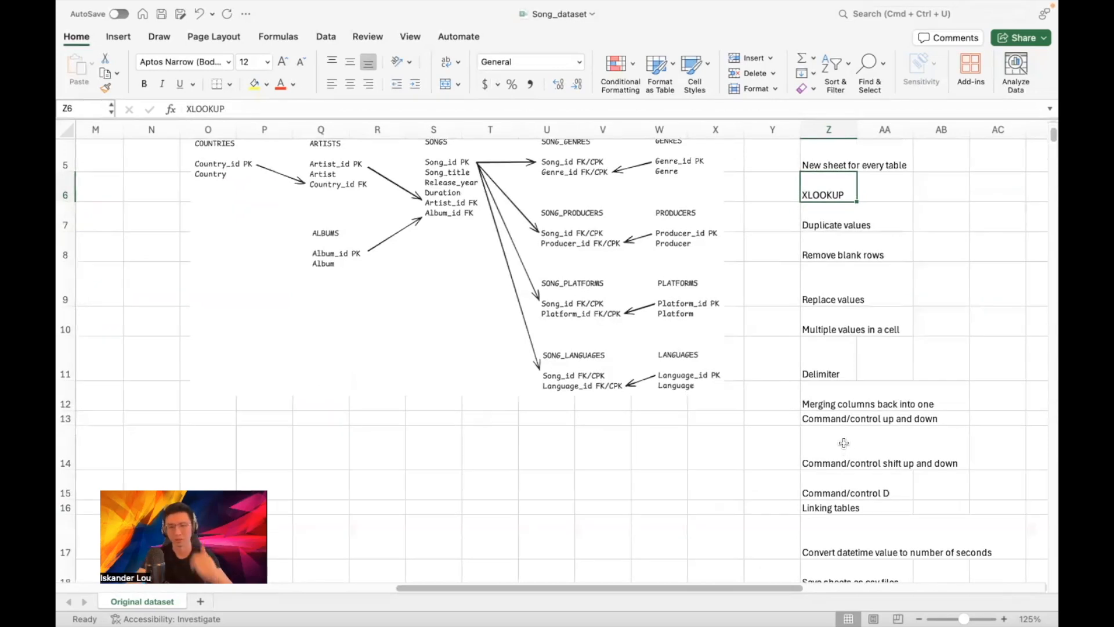
{"action": "scroll", "coordinate": [851, 440], "scroll_direction": "down", "scroll_amount": 1}
{"action": "scroll", "coordinate": [850, 440], "scroll_direction": "down", "scroll_amount": 3}
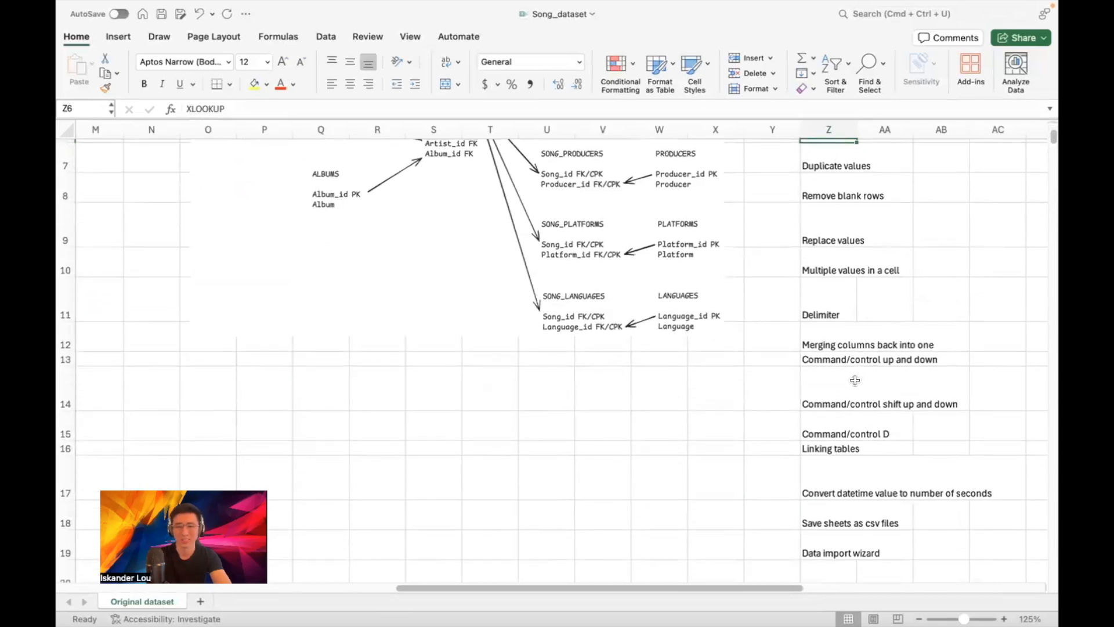
{"action": "scroll", "coordinate": [882, 429], "scroll_direction": "down", "scroll_amount": 2}
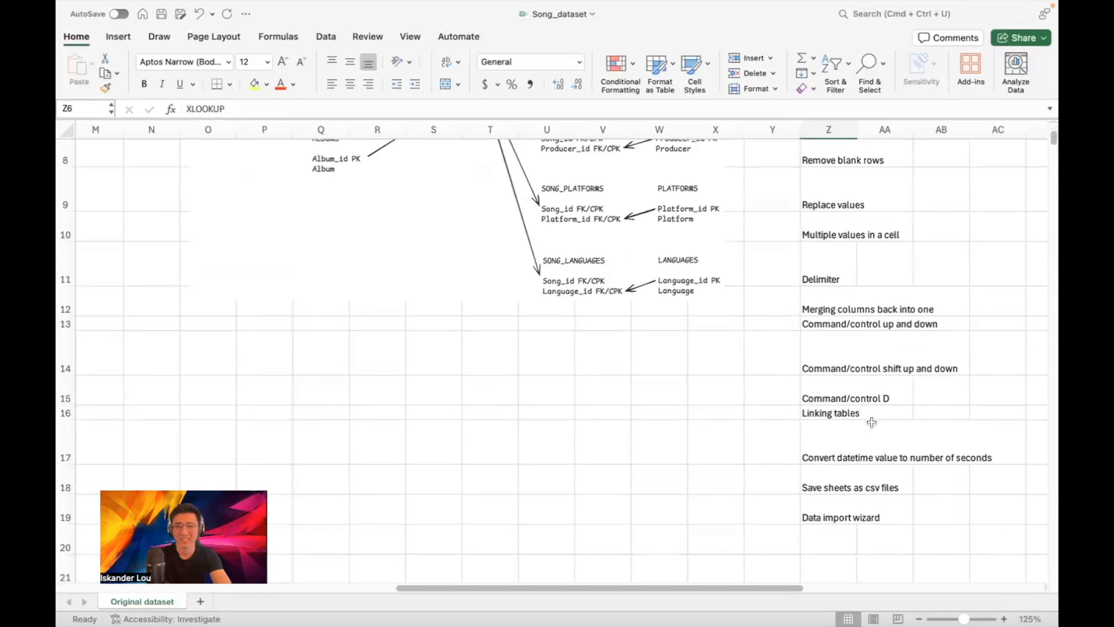
{"action": "left_click", "coordinate": [833, 436]}
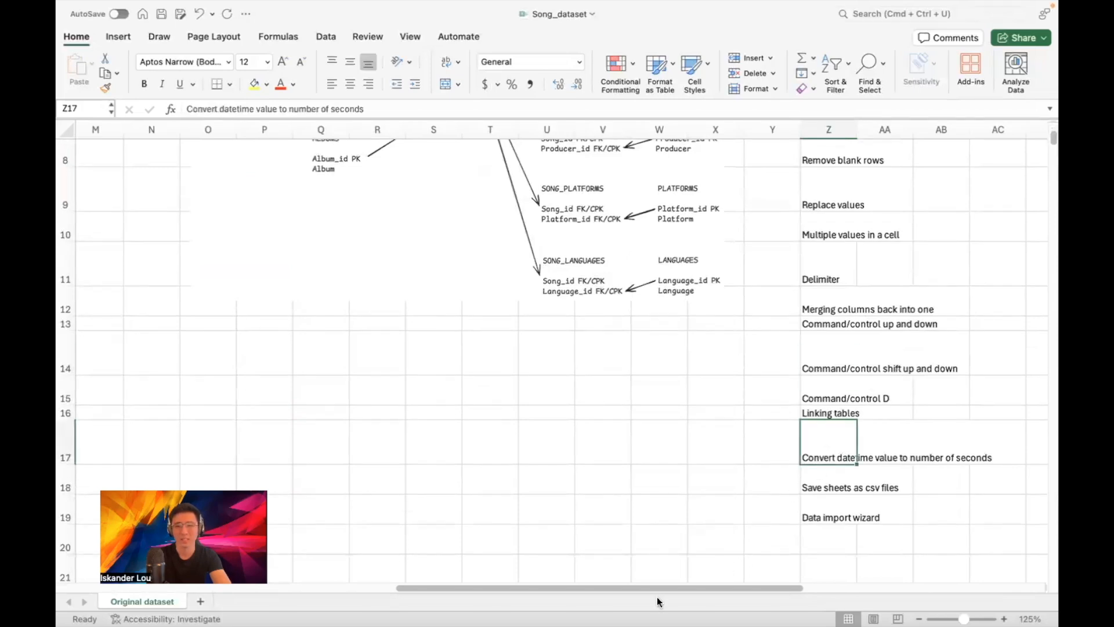
{"action": "scroll", "coordinate": [413, 314], "scroll_direction": "left", "scroll_amount": 10}
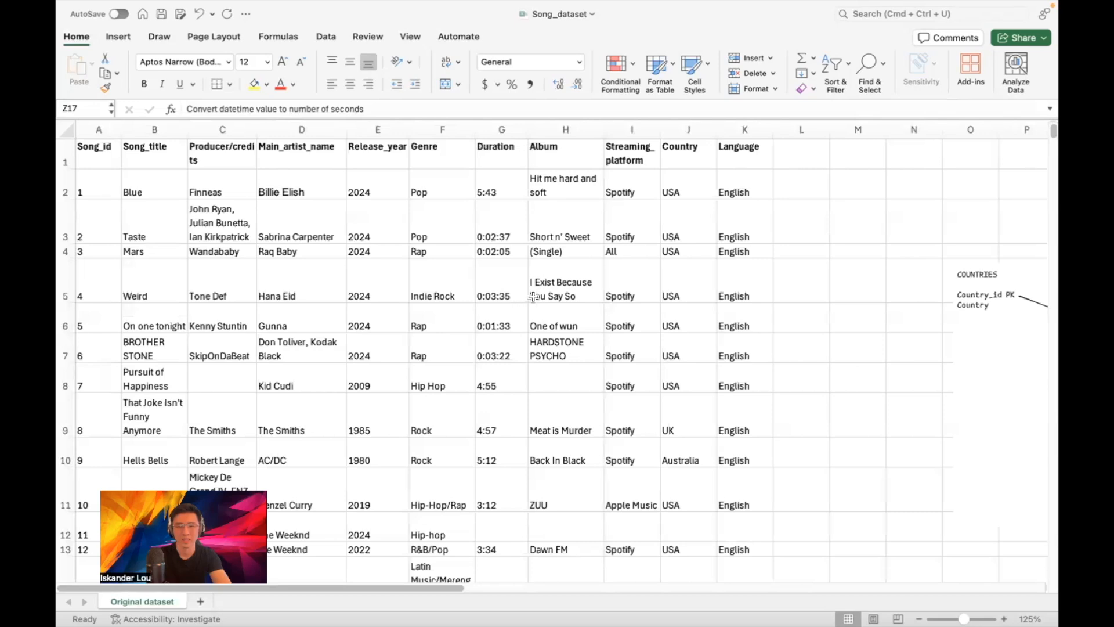
{"action": "scroll", "coordinate": [529, 299], "scroll_direction": "down", "scroll_amount": 1}
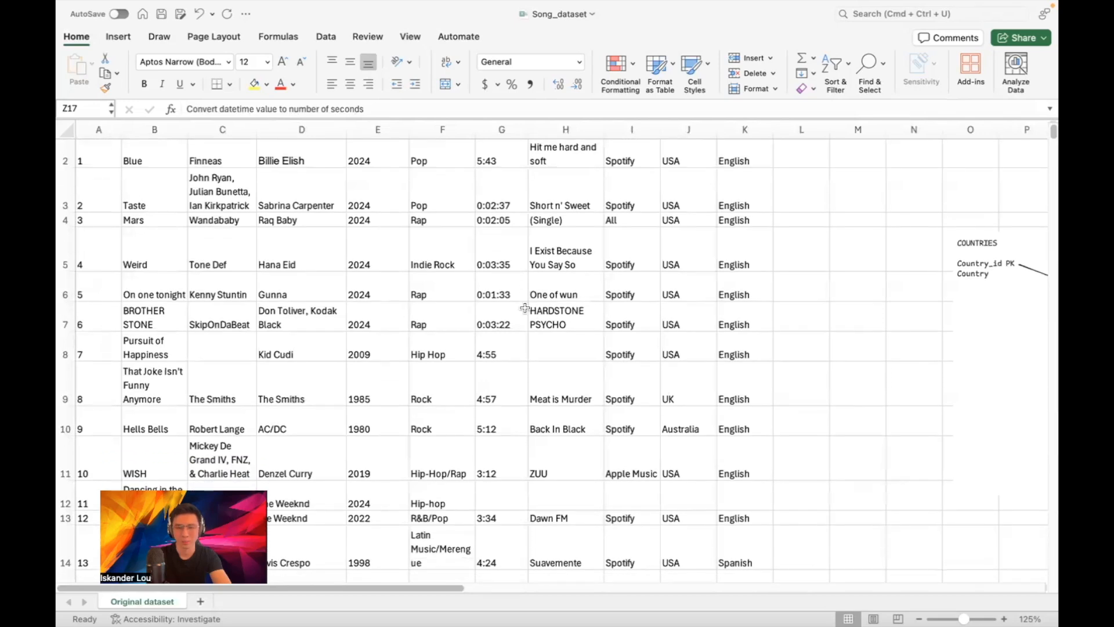
{"action": "scroll", "coordinate": [525, 308], "scroll_direction": "down", "scroll_amount": 2}
{"action": "left_click", "coordinate": [510, 316]}
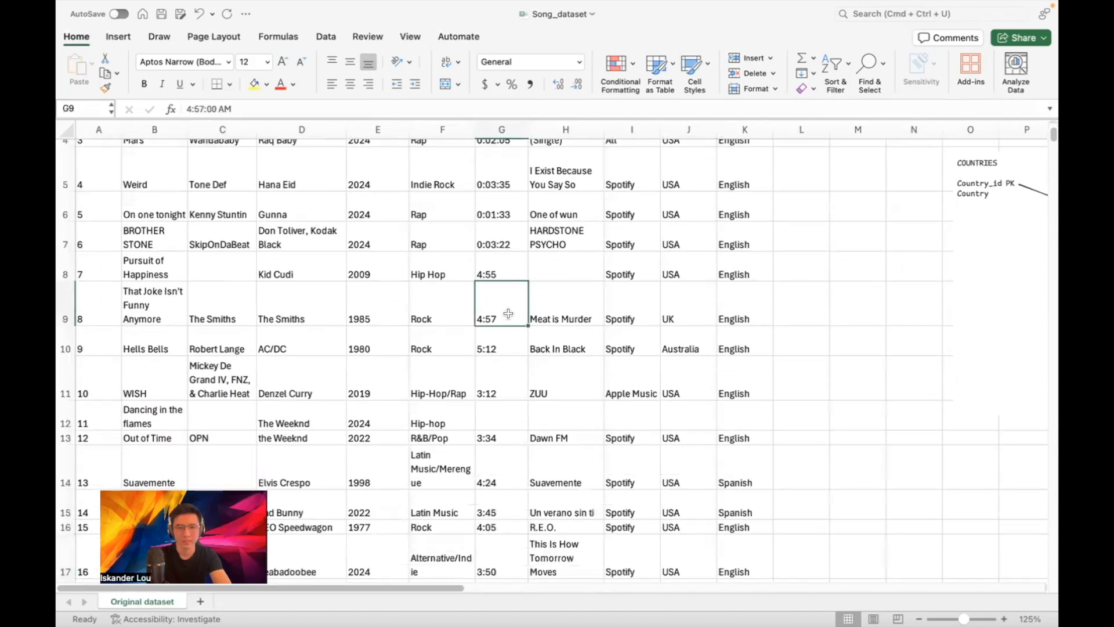
{"action": "left_click", "coordinate": [514, 352]}
{"action": "left_click", "coordinate": [510, 379]}
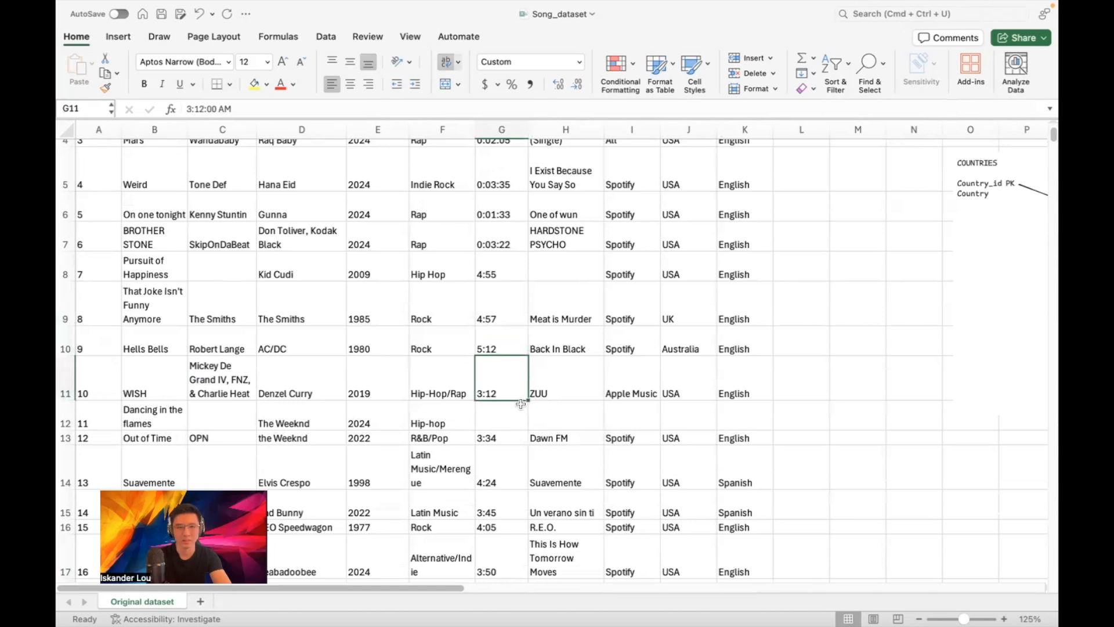
{"action": "left_click", "coordinate": [506, 417]}
{"action": "left_click", "coordinate": [505, 438]}
{"action": "scroll", "coordinate": [505, 434], "scroll_direction": "down", "scroll_amount": 2}
{"action": "scroll", "coordinate": [505, 433], "scroll_direction": "up", "scroll_amount": 5}
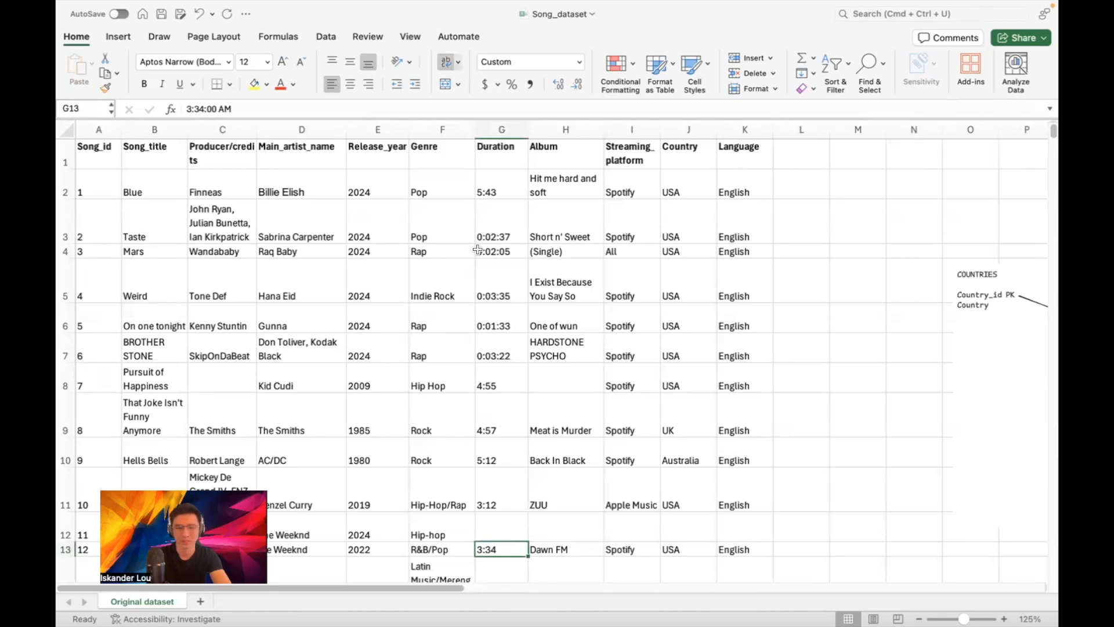
Scroll right to columns N–AD and down through the table diagram and concepts list
{"action": "left_click_drag", "start_coordinate": [449, 589], "coordinate": [798, 569]}
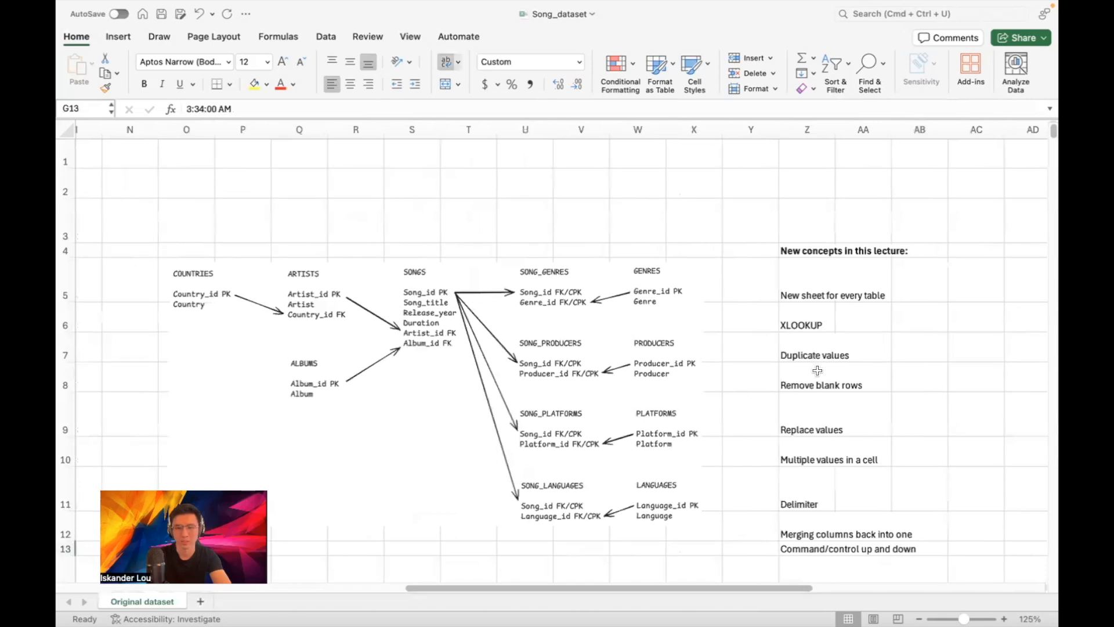
{"action": "scroll", "coordinate": [820, 375], "scroll_direction": "down", "scroll_amount": 2}
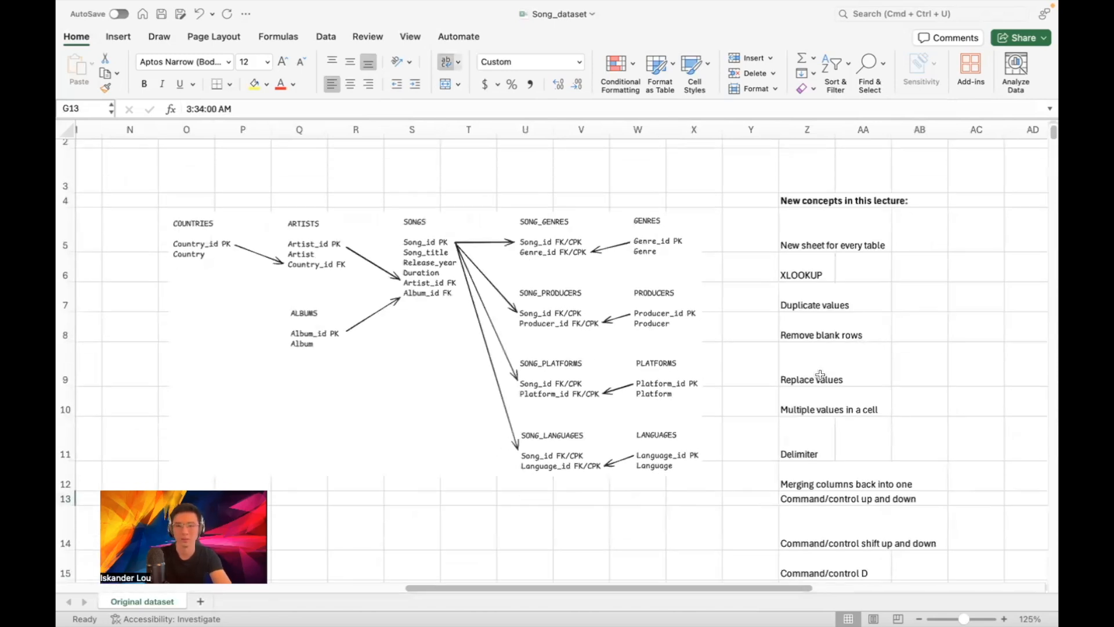
{"action": "scroll", "coordinate": [835, 383], "scroll_direction": "down", "scroll_amount": 3}
{"action": "scroll", "coordinate": [829, 386], "scroll_direction": "down", "scroll_amount": 2}
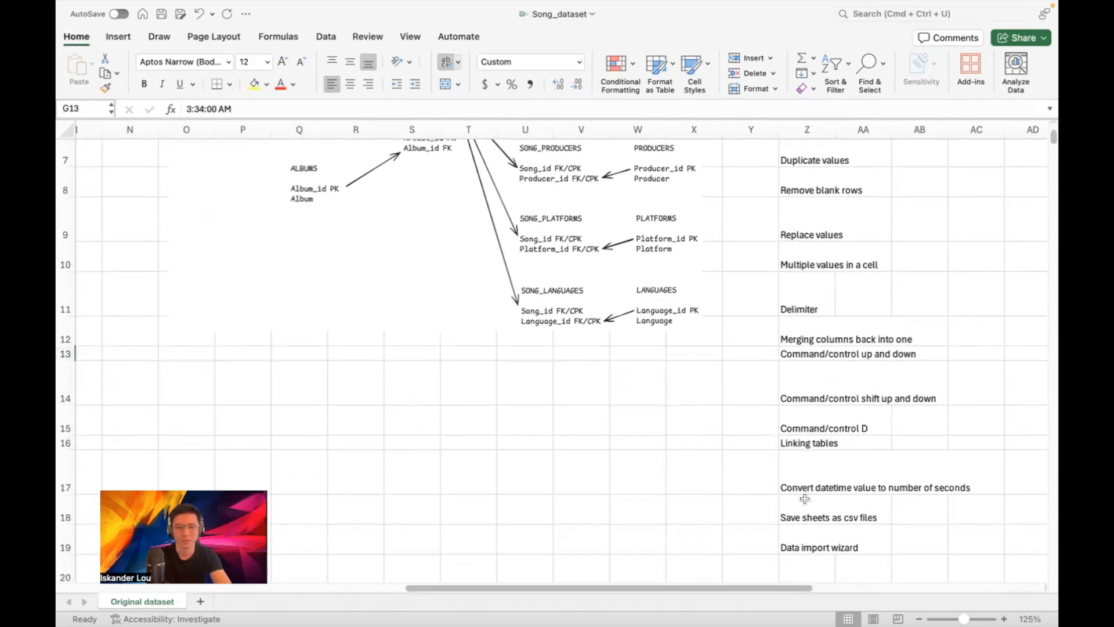
Select the Save sheets as csv files and Data import wizard concepts in Z18 and Z19
{"action": "left_click", "coordinate": [800, 508]}
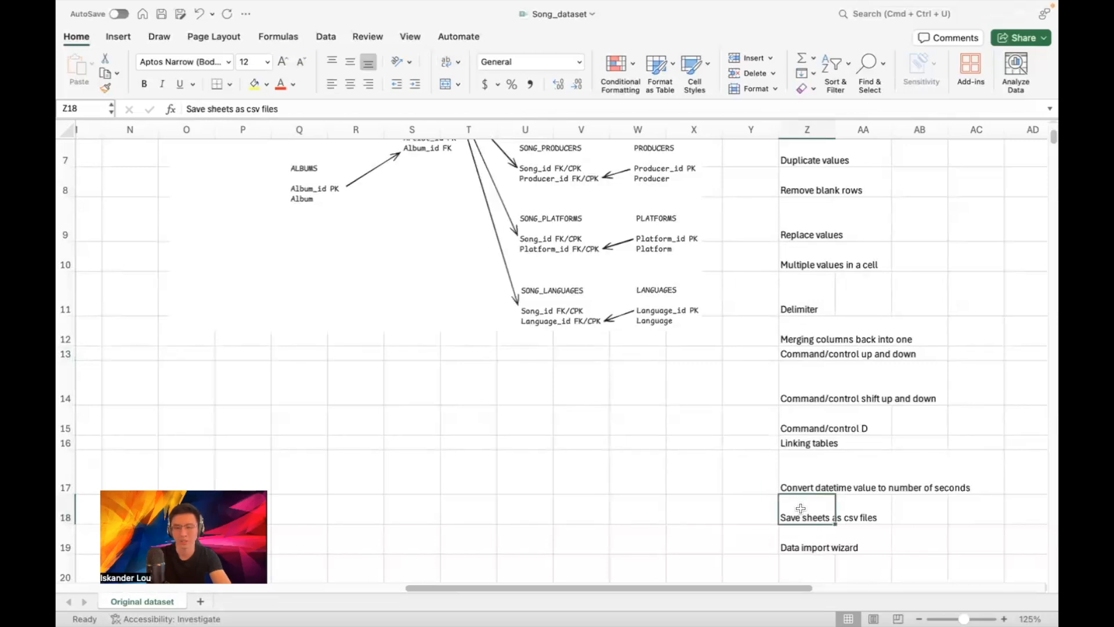
{"action": "left_click", "coordinate": [799, 541]}
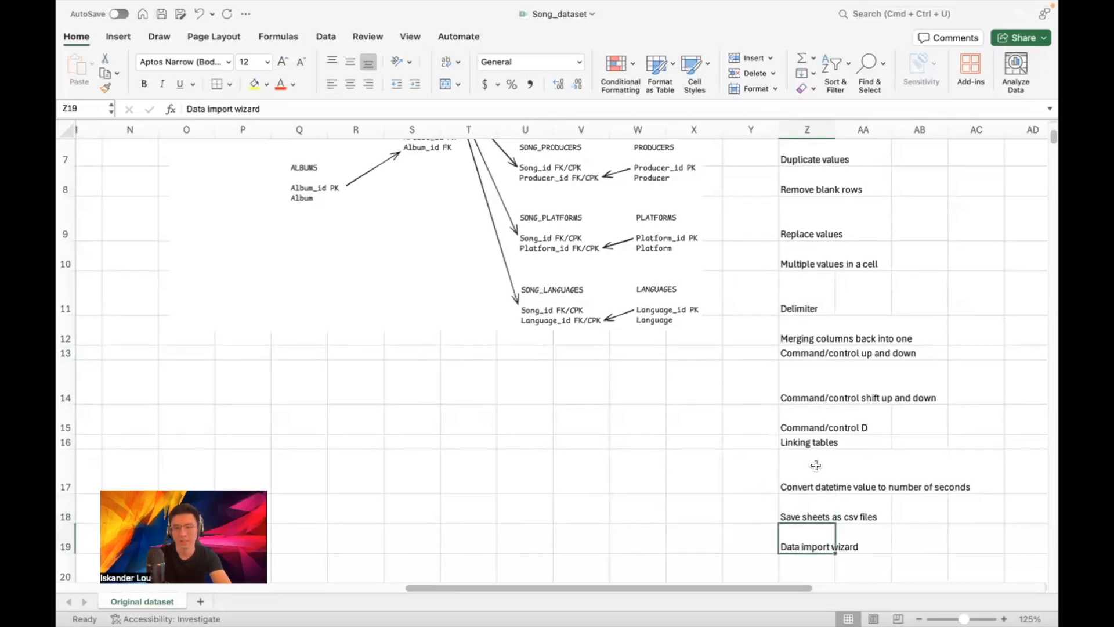
{"action": "scroll", "coordinate": [800, 537], "scroll_direction": "down", "scroll_amount": 1}
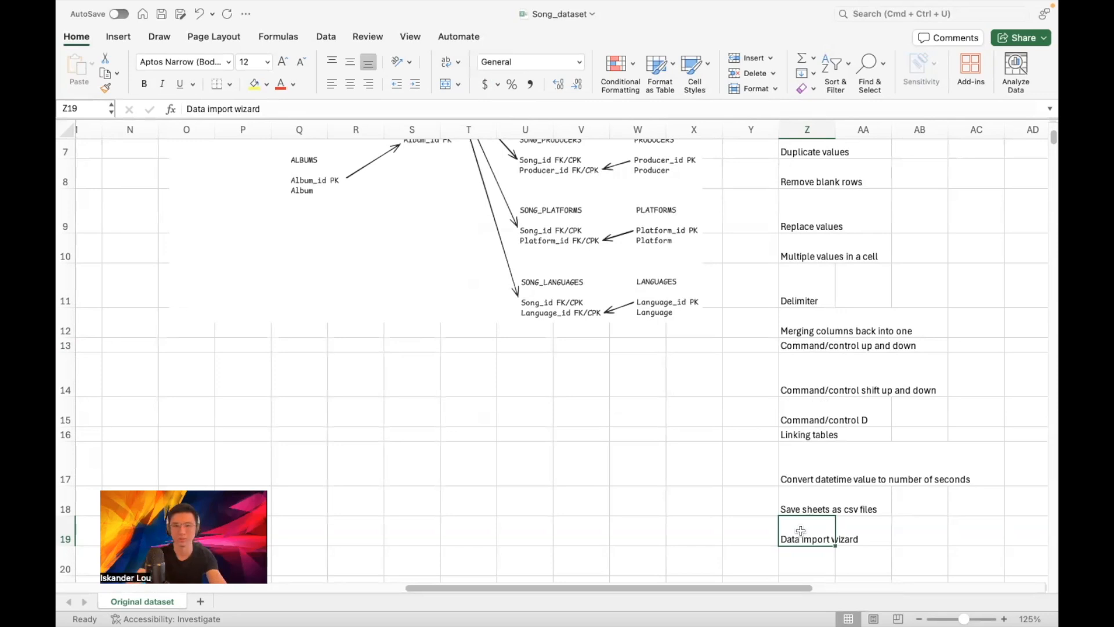
{"action": "scroll", "coordinate": [661, 255], "scroll_direction": "up", "scroll_amount": 5}
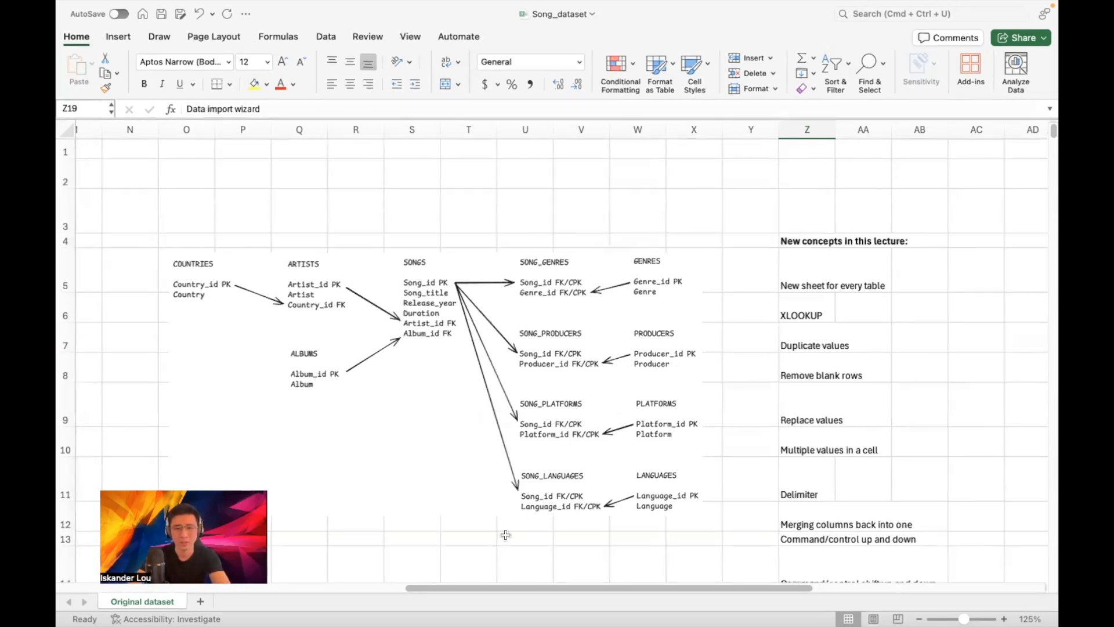
Shift slightly left and zoom from 125% to 150% on the SONGS junction-table diagram
{"action": "left_click_drag", "start_coordinate": [476, 587], "coordinate": [421, 585]}
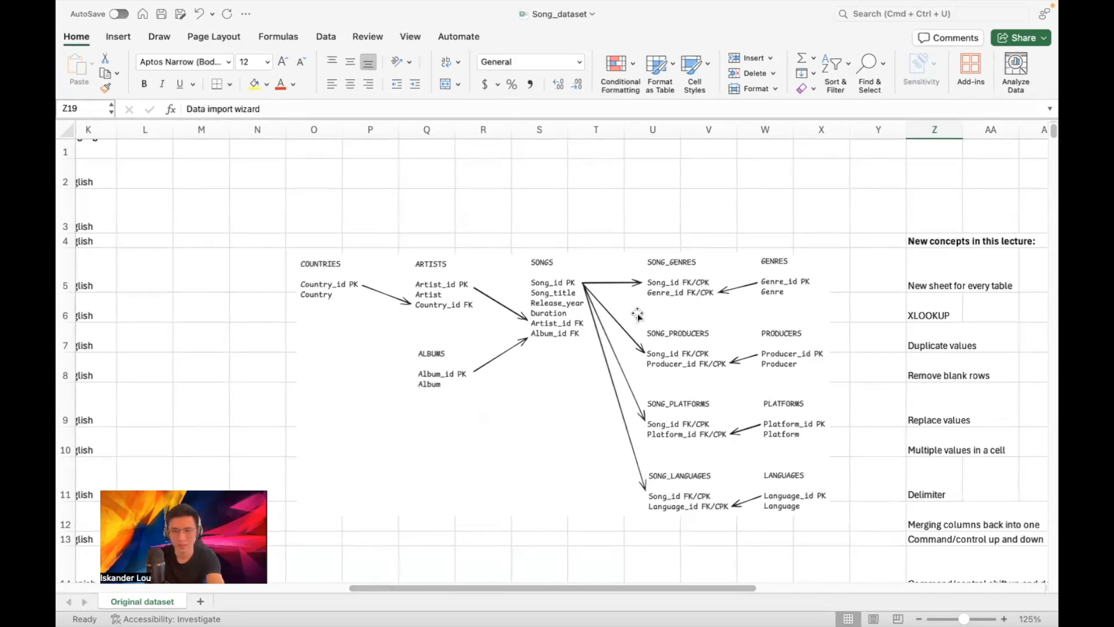
{"action": "scroll", "coordinate": [638, 314], "scroll_direction": "up", "scroll_amount": 3}
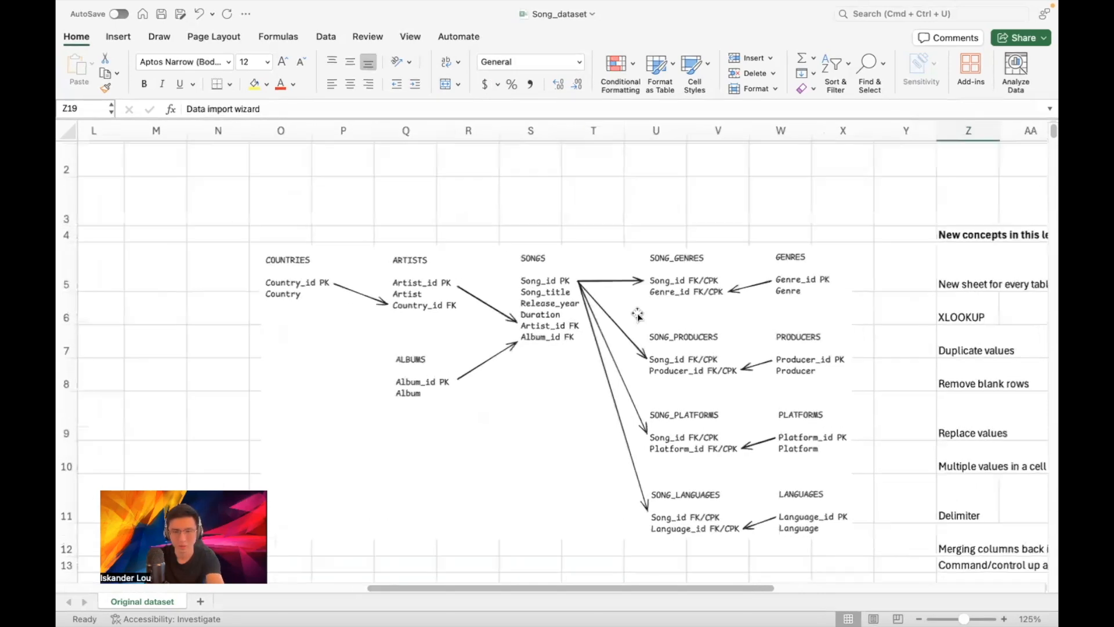
{"action": "scroll", "coordinate": [637, 315], "scroll_direction": "down", "scroll_amount": 2}
{"action": "scroll", "coordinate": [638, 314], "scroll_direction": "right", "scroll_amount": 2}
{"action": "scroll", "coordinate": [637, 314], "scroll_direction": "down", "scroll_amount": 1}
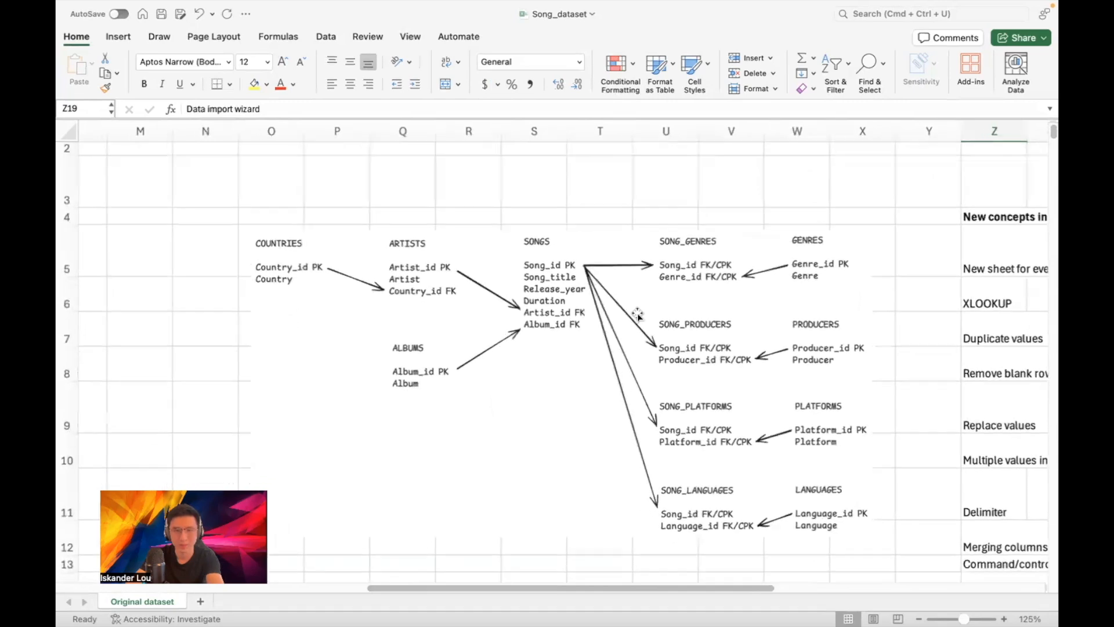
{"action": "scroll", "coordinate": [637, 314], "scroll_direction": "up", "scroll_amount": 2}
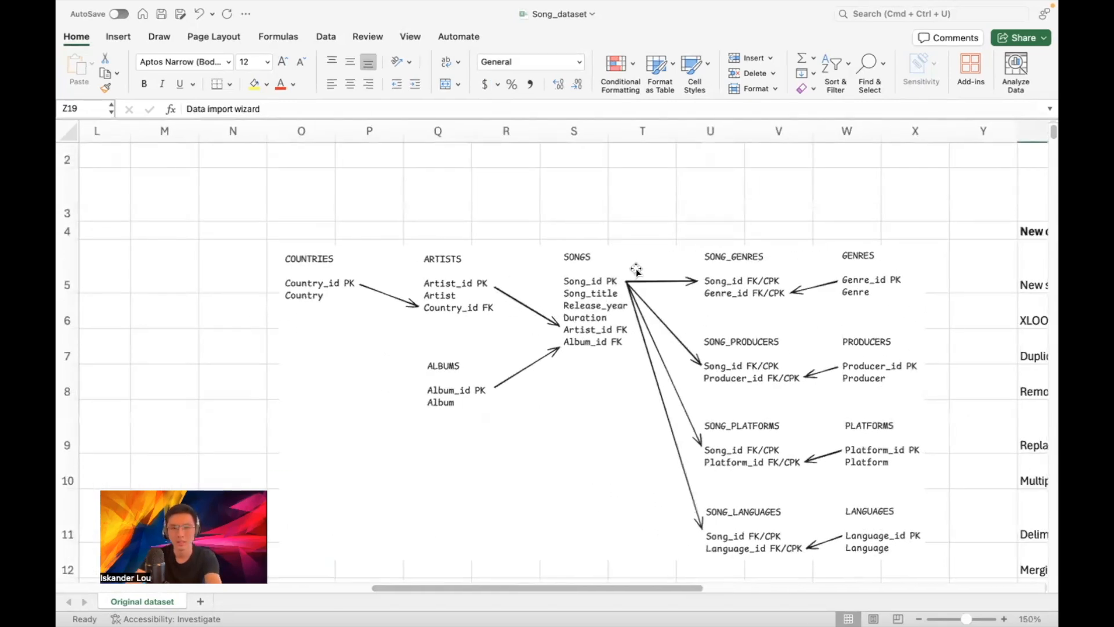
{"action": "scroll", "coordinate": [635, 270], "scroll_direction": "right", "scroll_amount": 1}
{"action": "scroll", "coordinate": [635, 270], "scroll_direction": "down", "scroll_amount": 1}
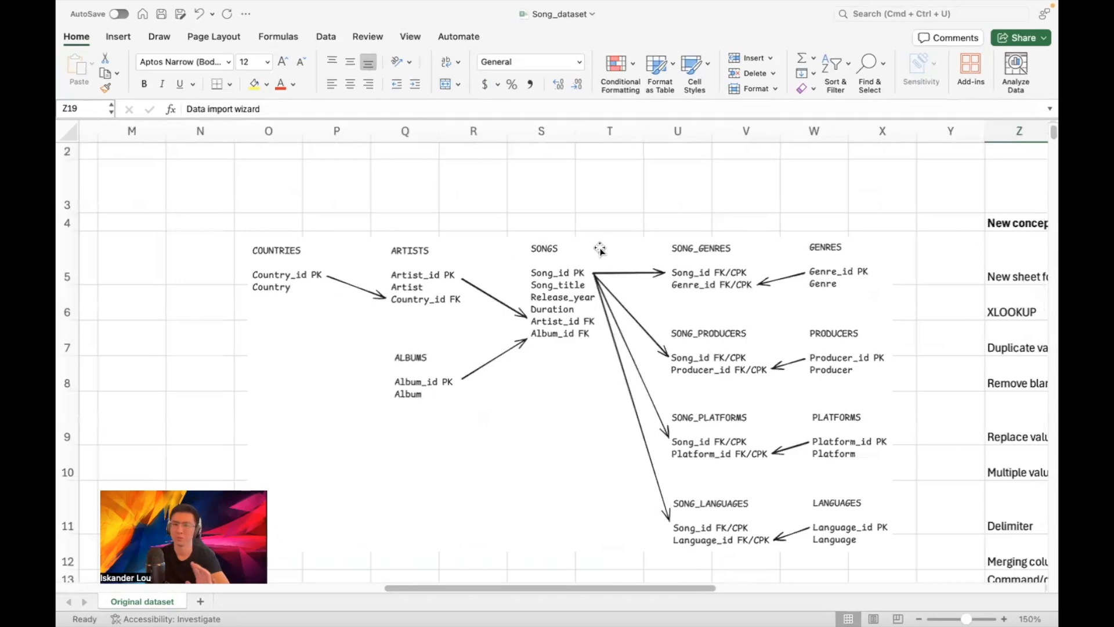
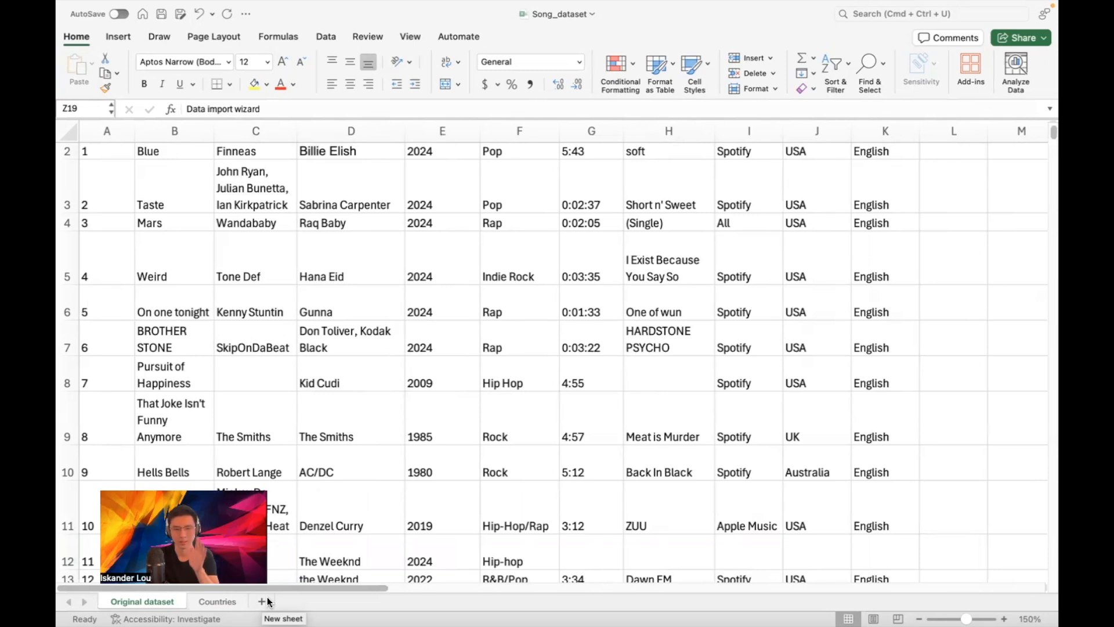
Add a new sheet named 'Main table', then go back to the Original dataset sheet
{"action": "left_click", "coordinate": [266, 598]}
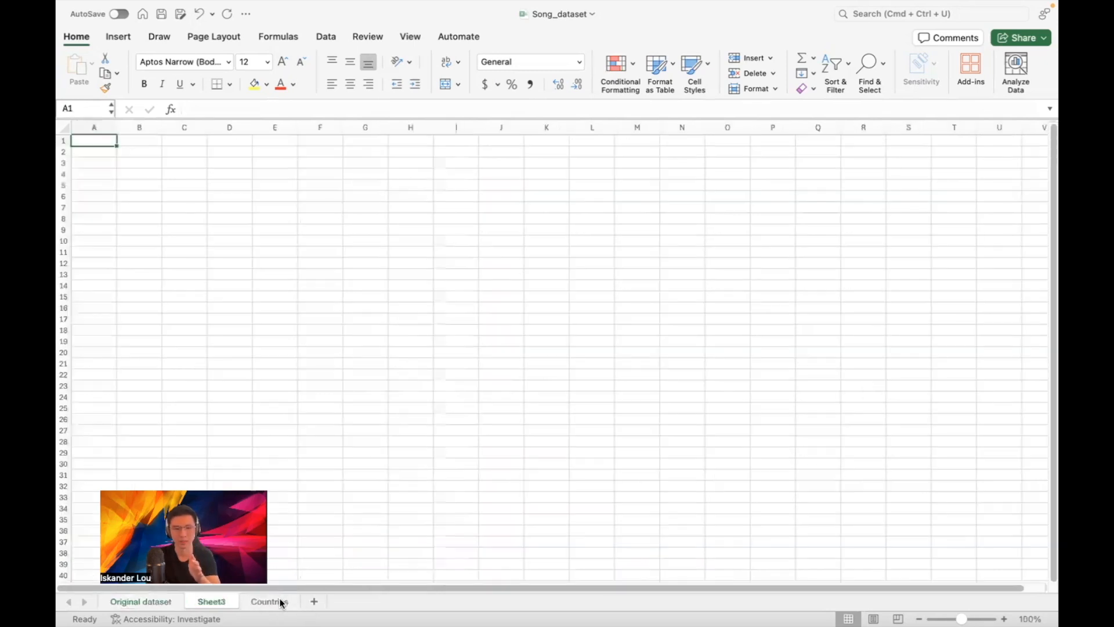
{"action": "double_click", "coordinate": [210, 601]}
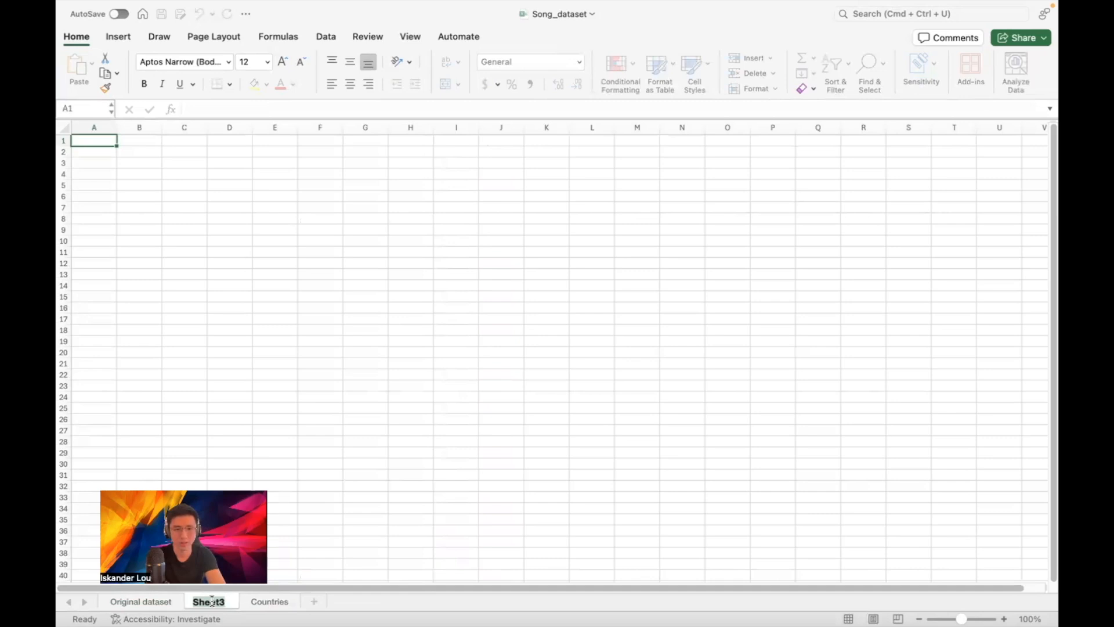
{"action": "type", "text": "Main table"}
{"action": "key", "text": "Return"}
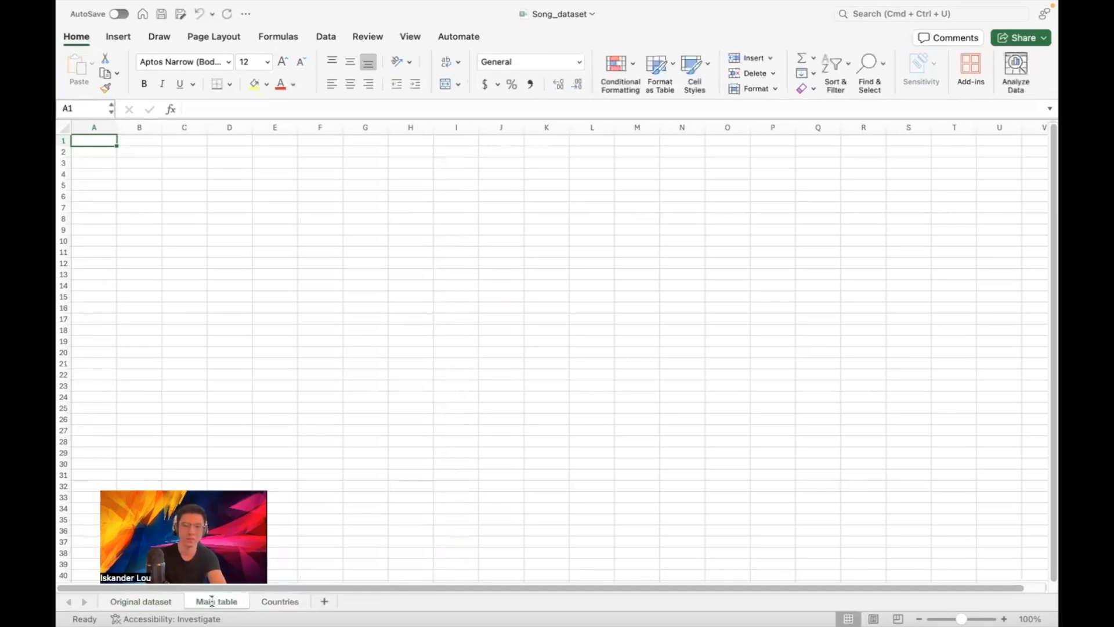
{"action": "left_click", "coordinate": [128, 600]}
{"action": "left_click_drag", "start_coordinate": [360, 587], "coordinate": [684, 548]}
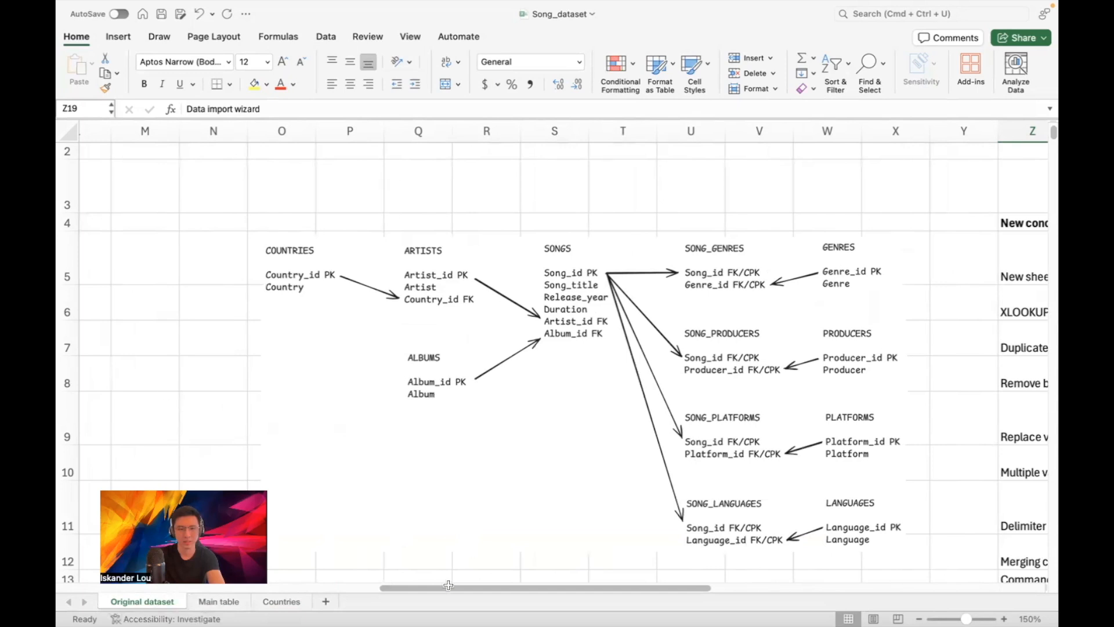
Copy columns A–K (Song_id through Language) from Original dataset into the Main table sheet
{"action": "left_click_drag", "start_coordinate": [440, 588], "coordinate": [123, 603]}
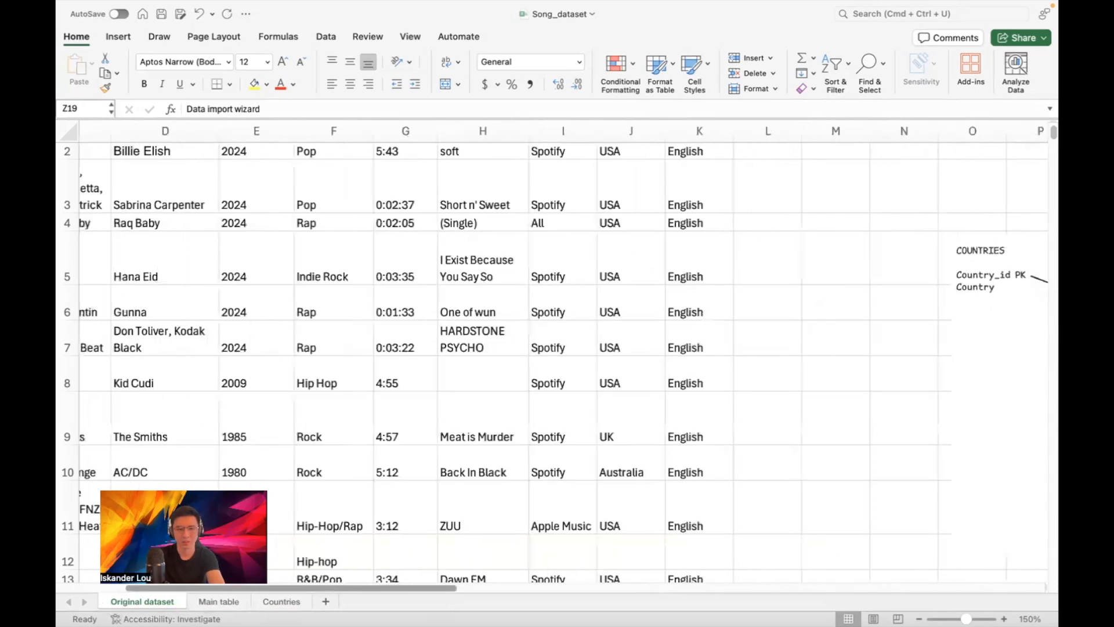
{"action": "scroll", "coordinate": [557, 360], "scroll_direction": "left", "scroll_amount": 3}
{"action": "scroll", "coordinate": [557, 360], "scroll_direction": "up", "scroll_amount": 2}
{"action": "left_click", "coordinate": [107, 131]}
{"action": "left_click_drag", "start_coordinate": [124, 129], "coordinate": [862, 145]}
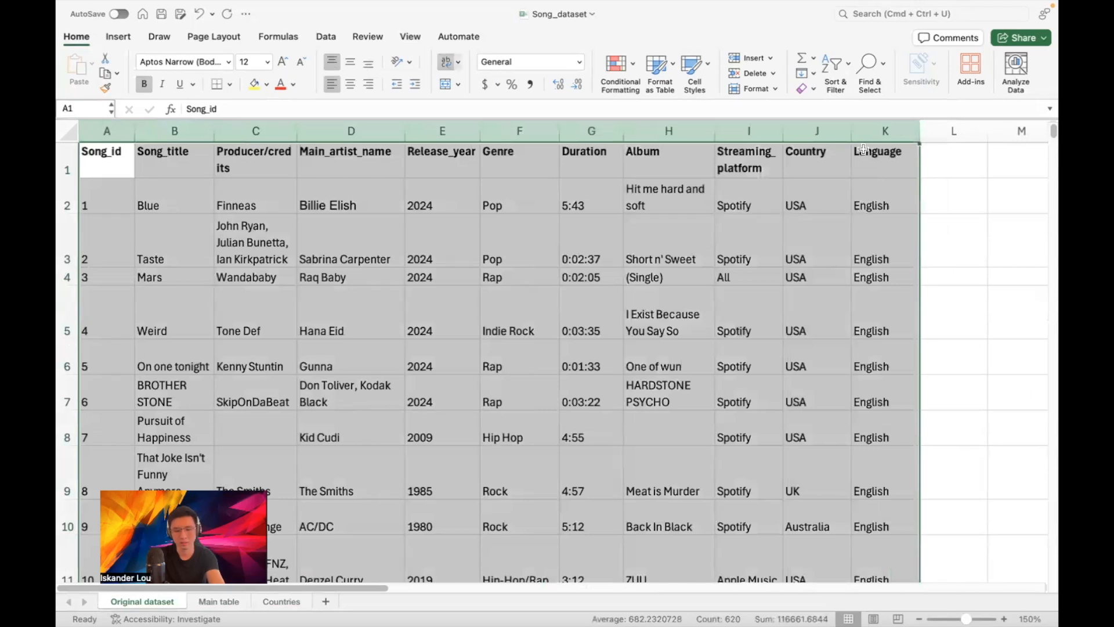
{"action": "key", "text": "super+c"}
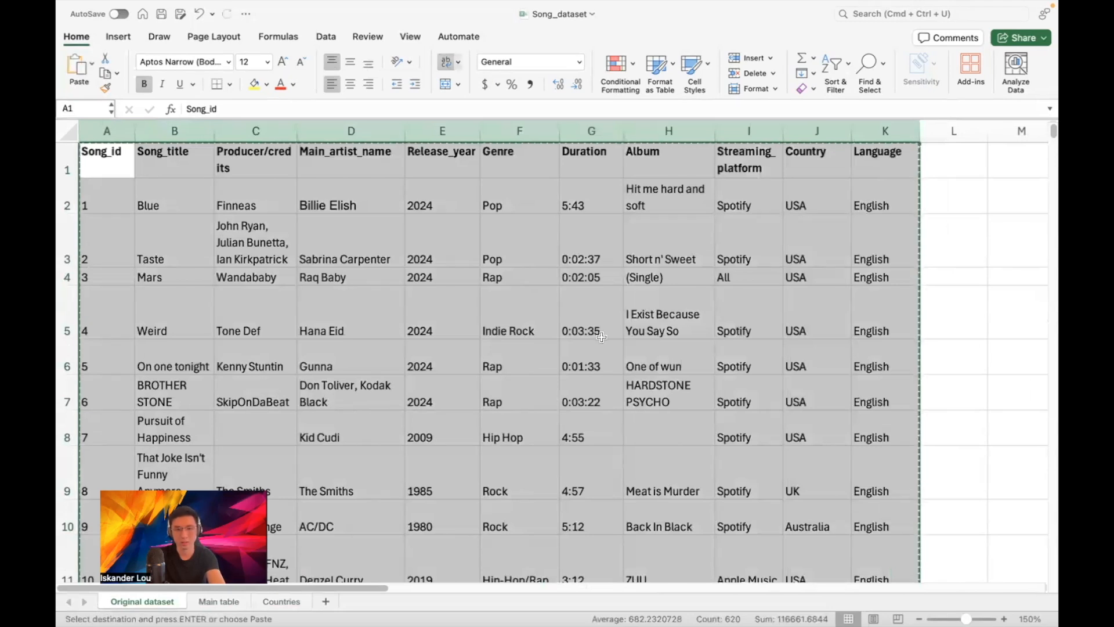
{"action": "left_click", "coordinate": [219, 601]}
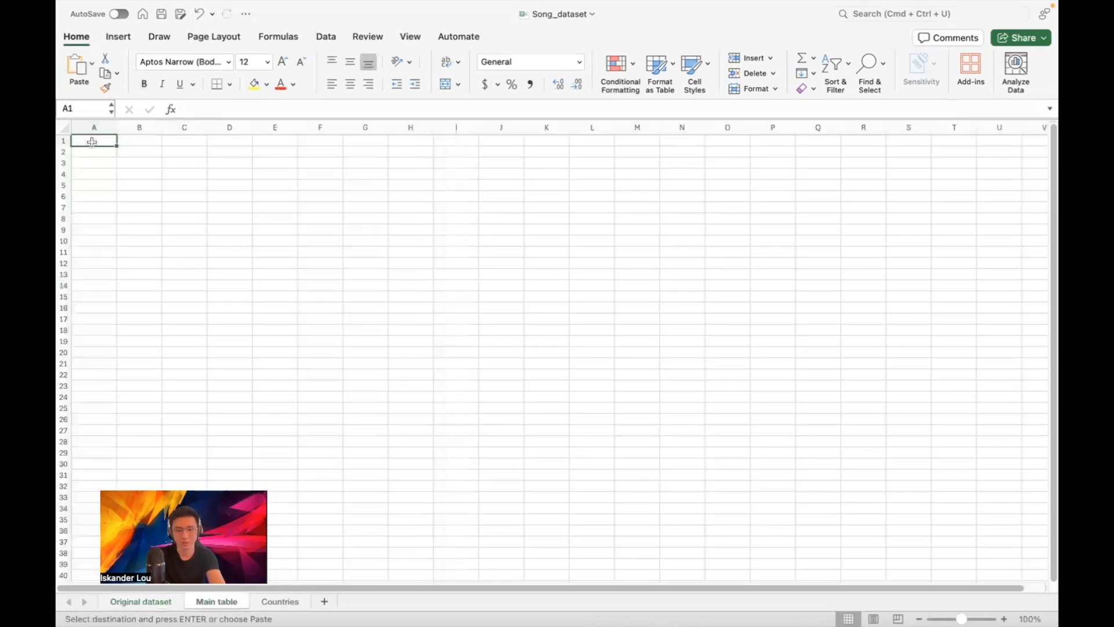
{"action": "key", "text": "super+v"}
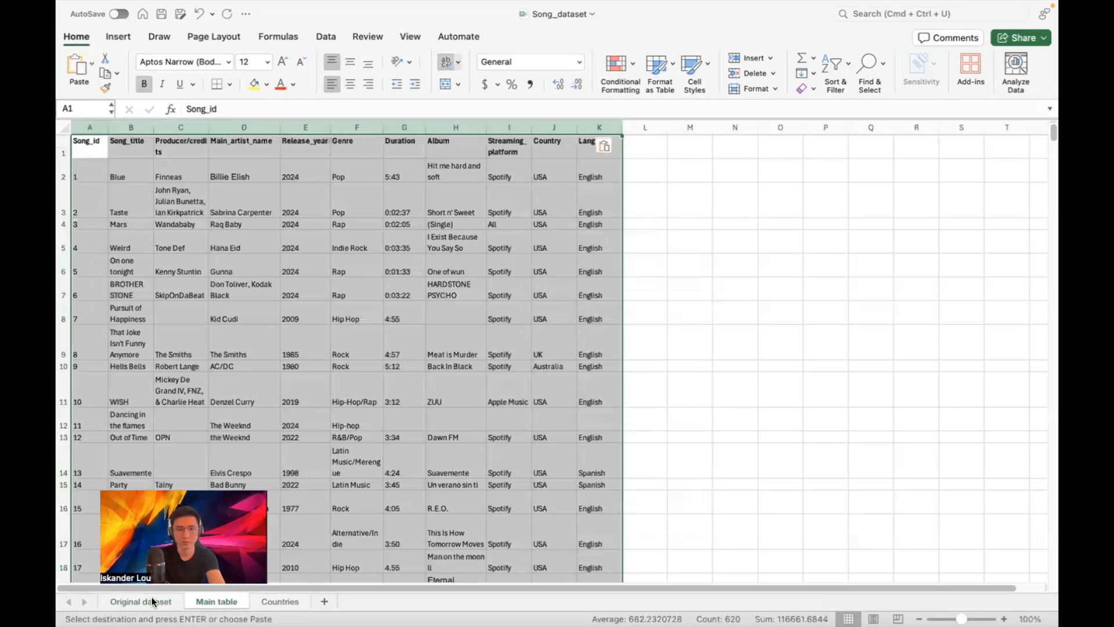
{"action": "left_click", "coordinate": [704, 367]}
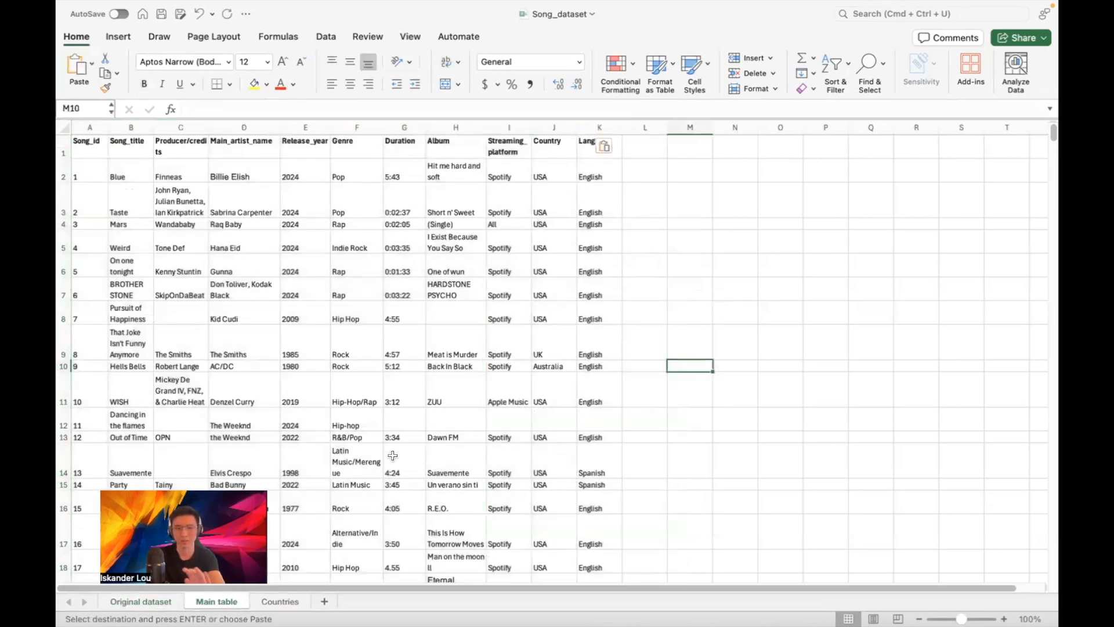
Review the Original dataset, Main table and Countries sheets, ending on Original dataset
{"action": "left_click", "coordinate": [158, 603]}
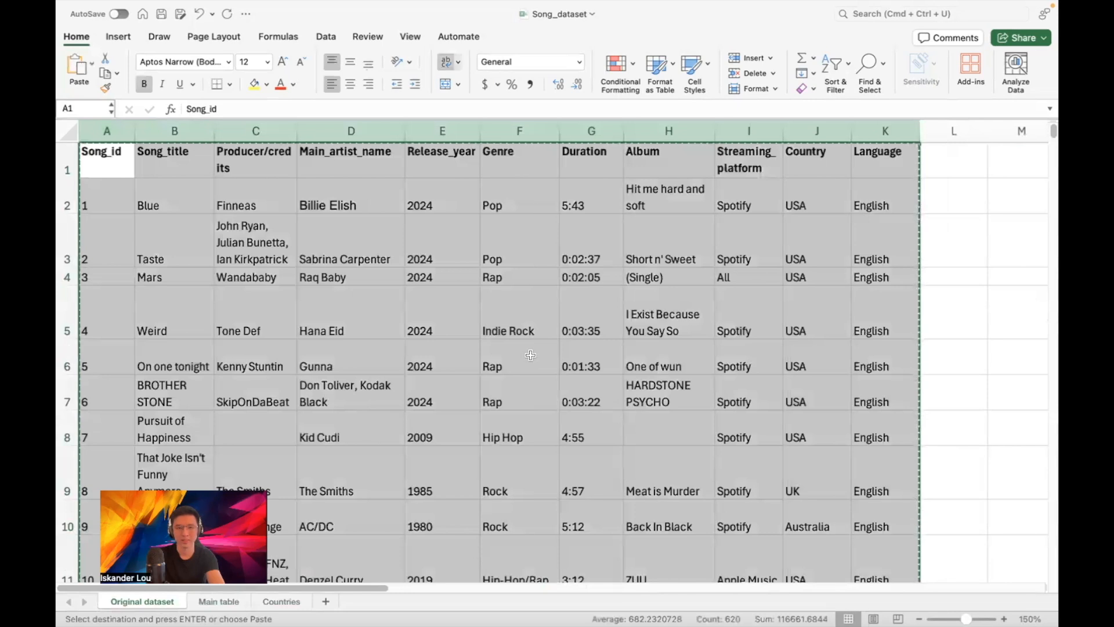
{"action": "left_click", "coordinate": [946, 307]}
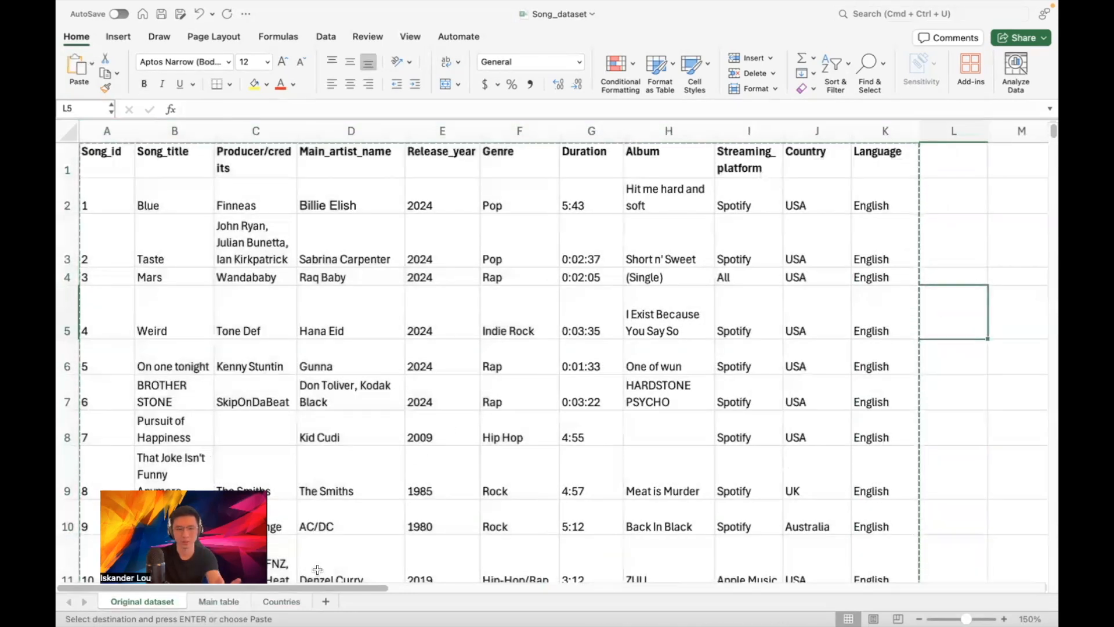
{"action": "left_click", "coordinate": [217, 601]}
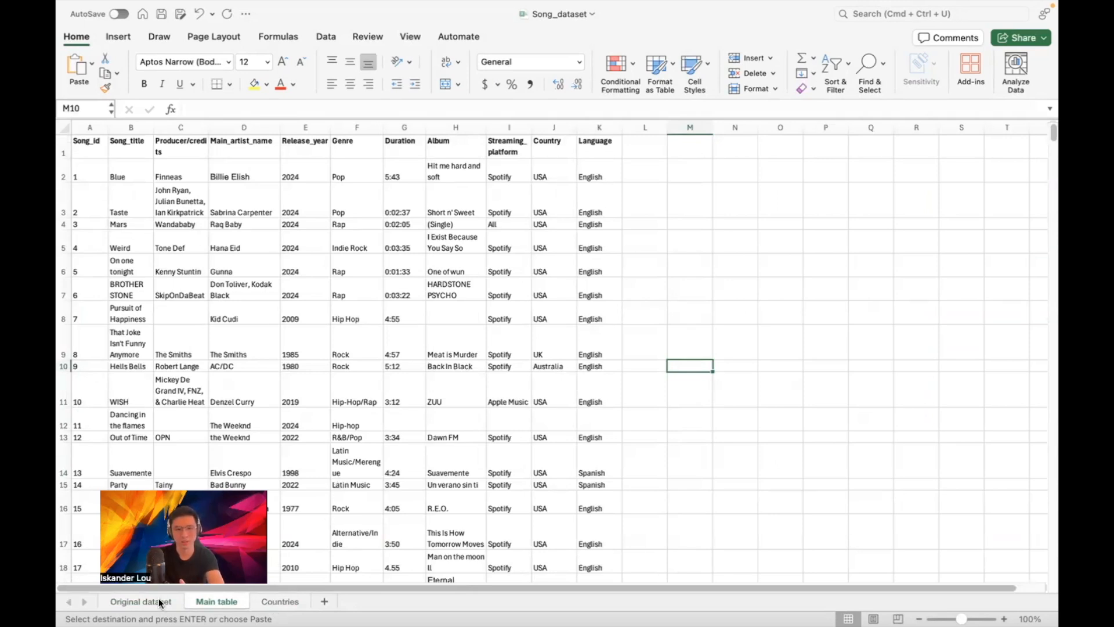
{"action": "left_click", "coordinate": [279, 600]}
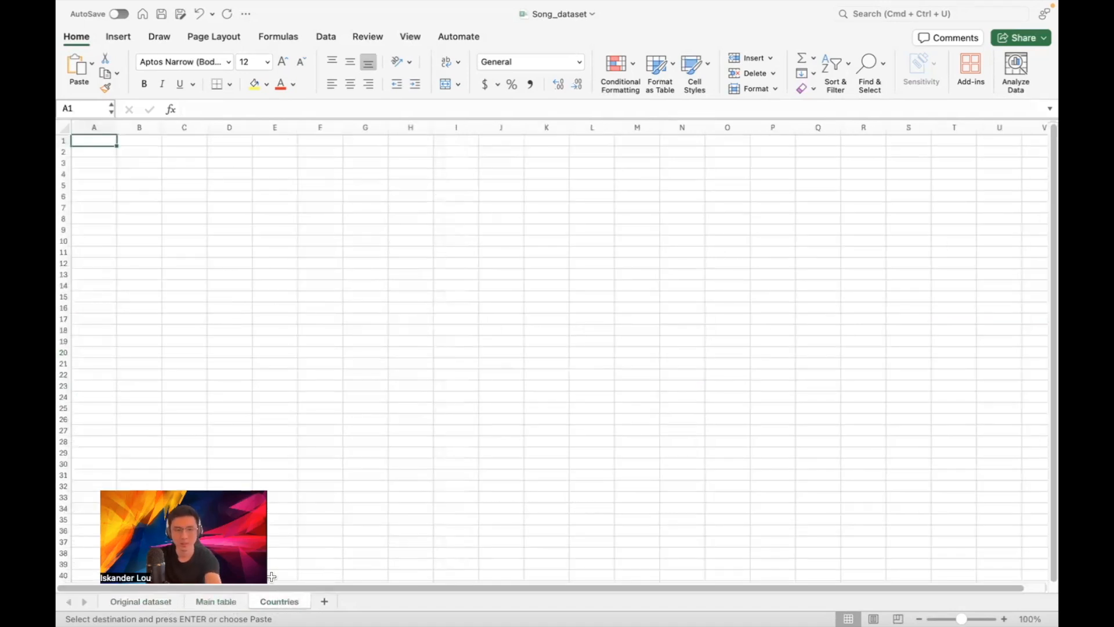
{"action": "scroll", "coordinate": [285, 212], "scroll_direction": "up", "scroll_amount": 5}
{"action": "scroll", "coordinate": [285, 212], "scroll_direction": "left", "scroll_amount": 3}
{"action": "scroll", "coordinate": [285, 212], "scroll_direction": "up", "scroll_amount": 2}
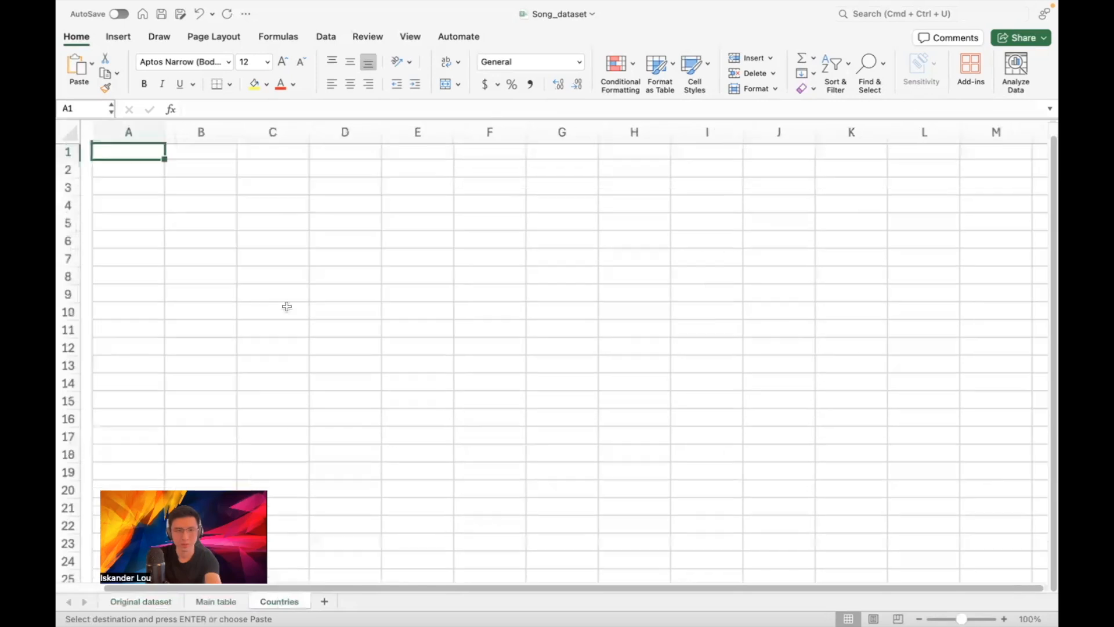
{"action": "left_click", "coordinate": [241, 602]}
{"action": "scroll", "coordinate": [270, 247], "scroll_direction": "up", "scroll_amount": 2}
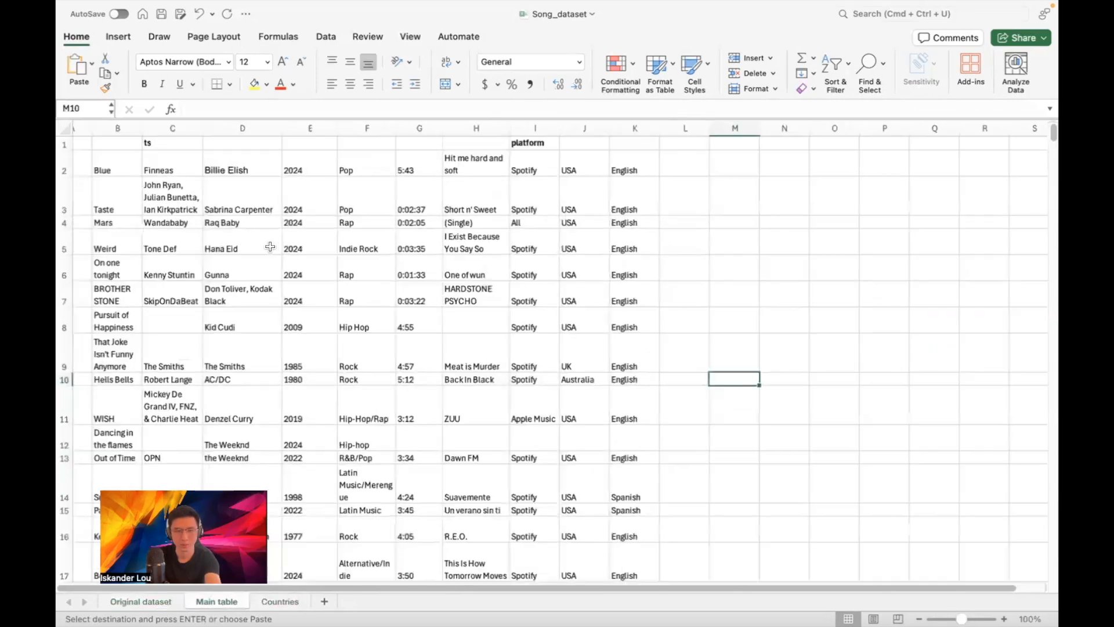
{"action": "scroll", "coordinate": [270, 247], "scroll_direction": "up", "scroll_amount": 2}
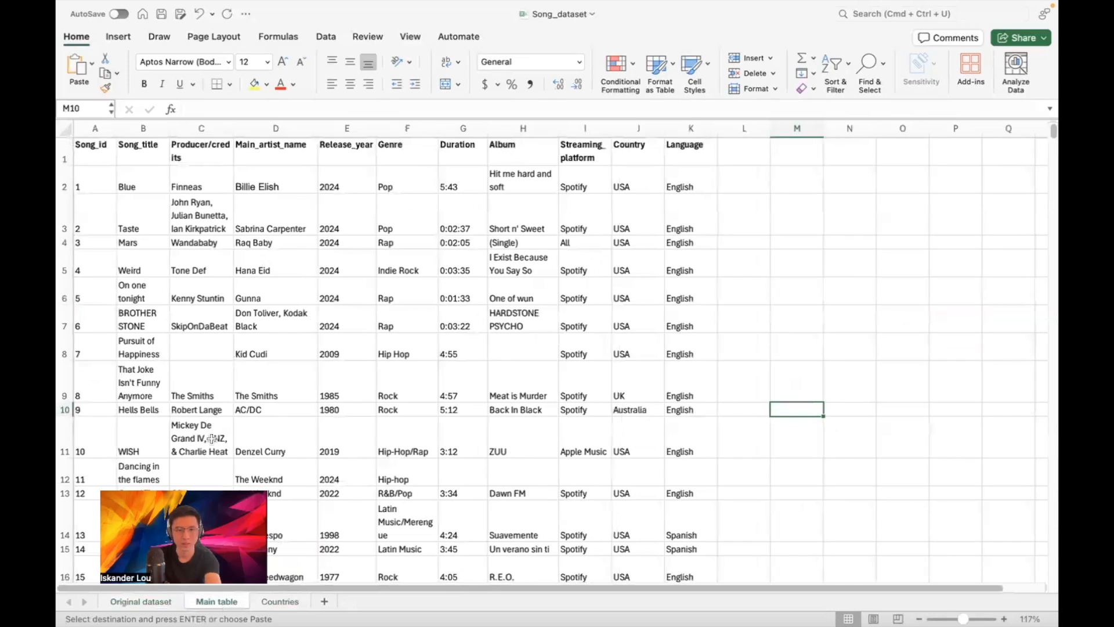
{"action": "left_click", "coordinate": [160, 598]}
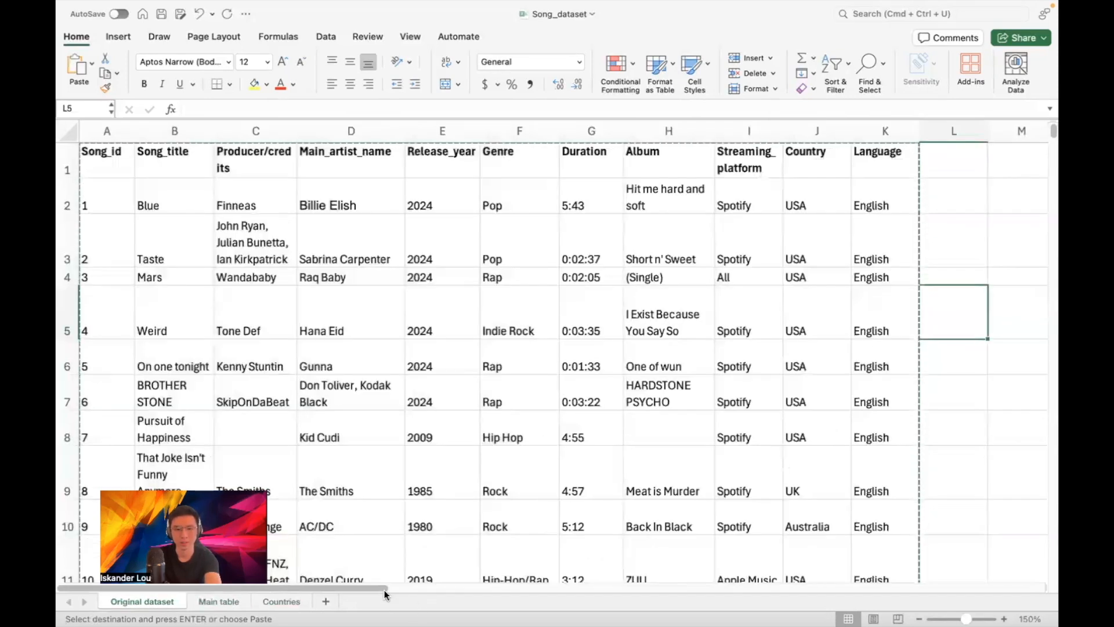
Scroll right to the schema diagram, then return to the Main table sheet
{"action": "left_click_drag", "start_coordinate": [382, 586], "coordinate": [711, 588]}
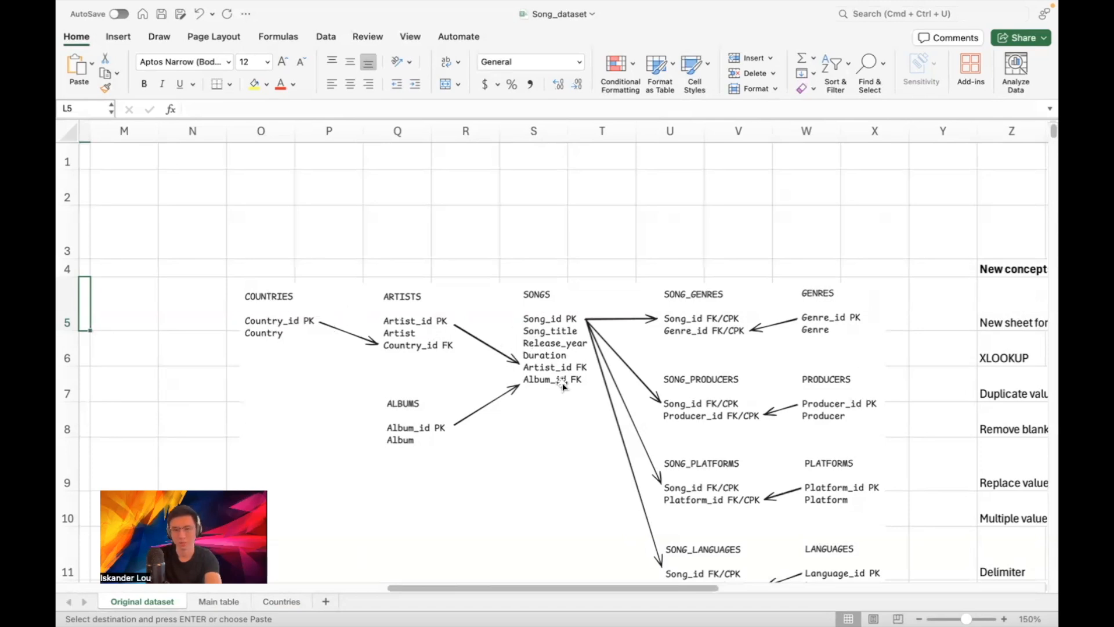
{"action": "left_click", "coordinate": [217, 601]}
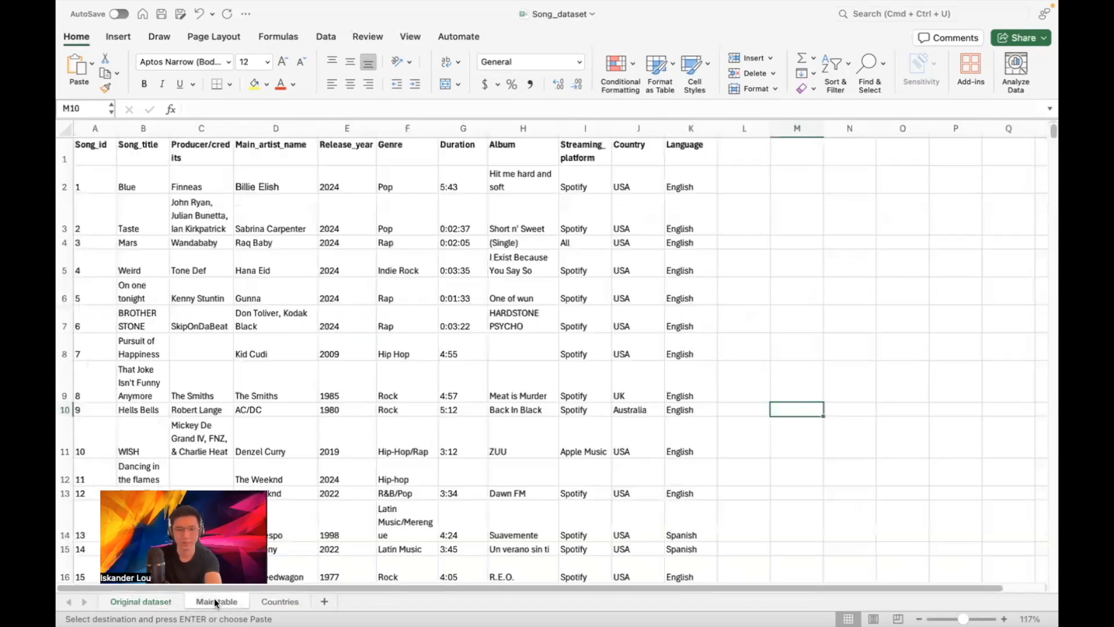
Copy the Main table's Country column into column B of the Countries sheet
{"action": "left_click", "coordinate": [644, 126]}
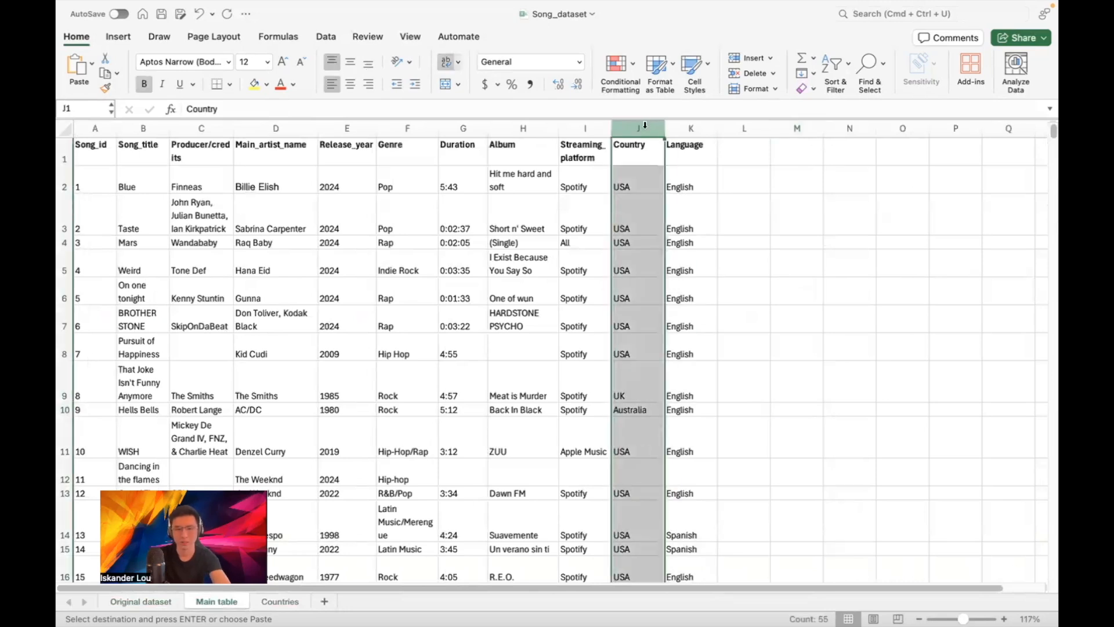
{"action": "key", "text": "super+c"}
{"action": "left_click", "coordinate": [279, 601]}
{"action": "left_click", "coordinate": [195, 131]}
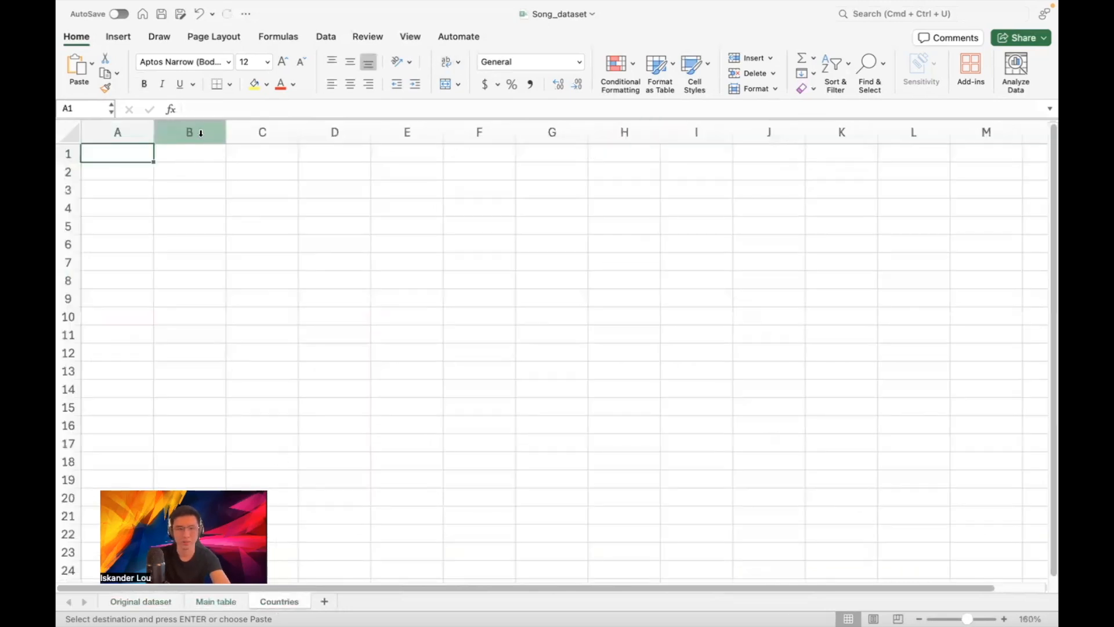
{"action": "key", "text": "super+v"}
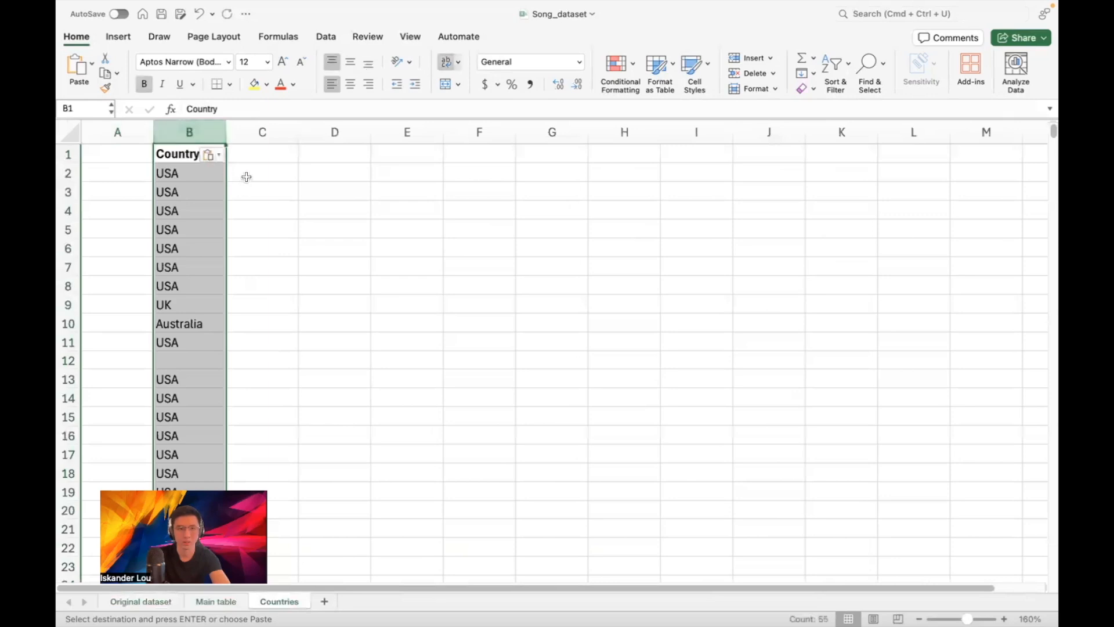
{"action": "left_click", "coordinate": [260, 155]}
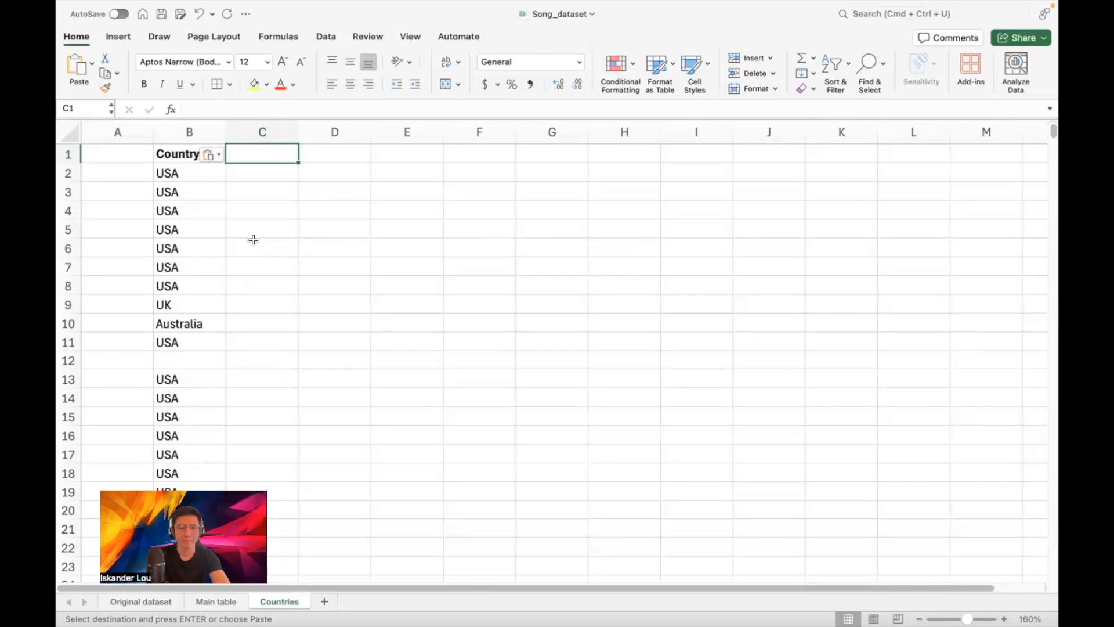
Scroll through the pasted Country values in column B, checking the blank rows
{"action": "scroll", "coordinate": [254, 240], "scroll_direction": "down", "scroll_amount": 4}
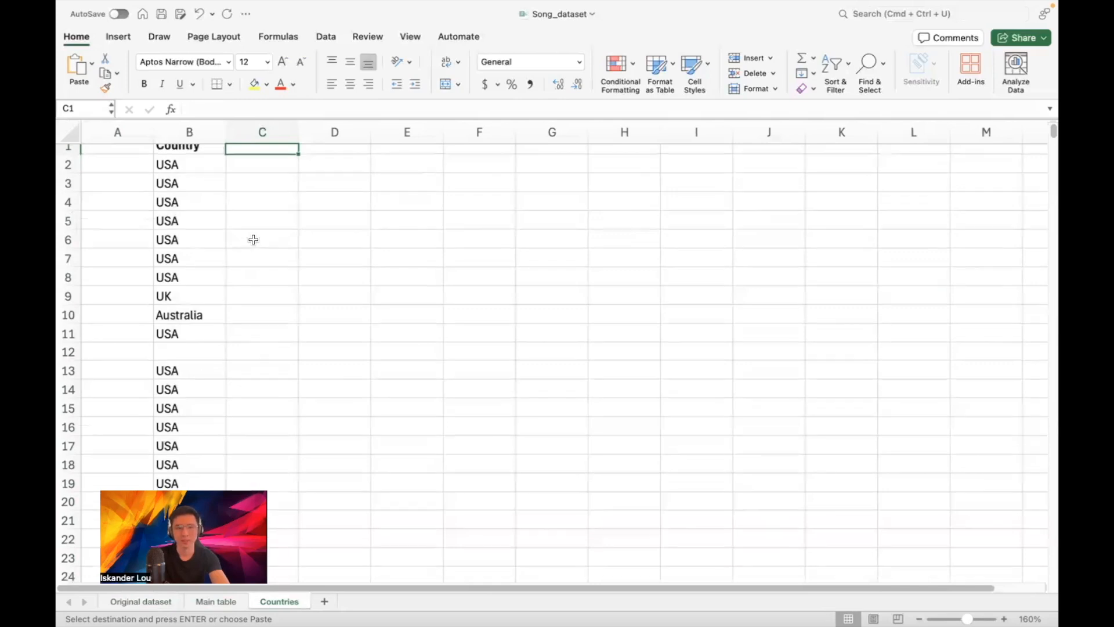
{"action": "scroll", "coordinate": [254, 240], "scroll_direction": "down", "scroll_amount": 20}
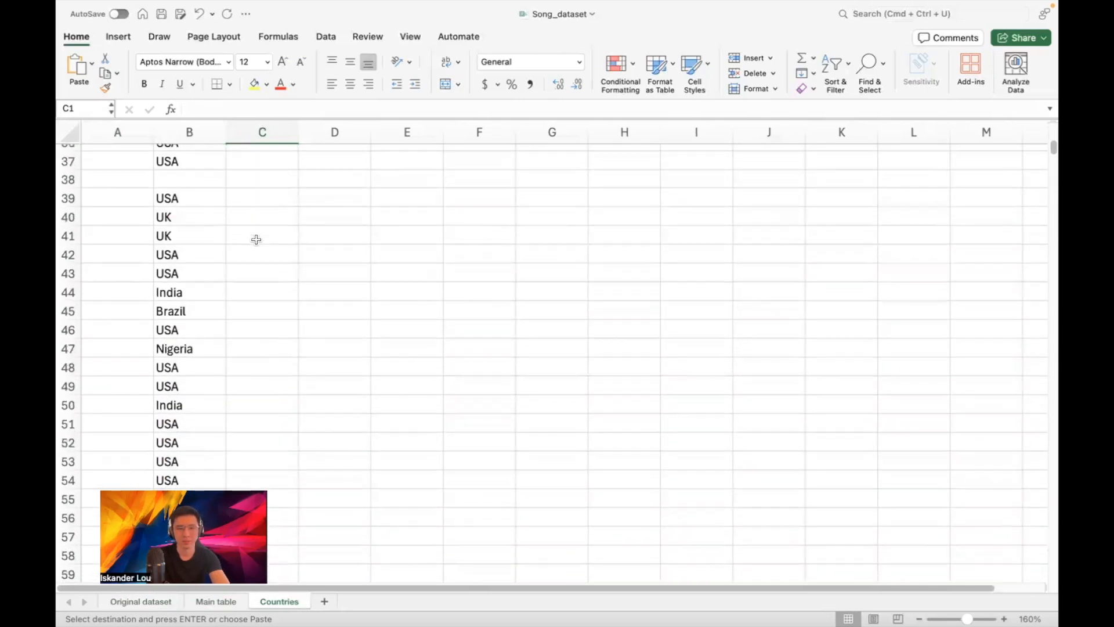
{"action": "scroll", "coordinate": [261, 243], "scroll_direction": "up", "scroll_amount": 20}
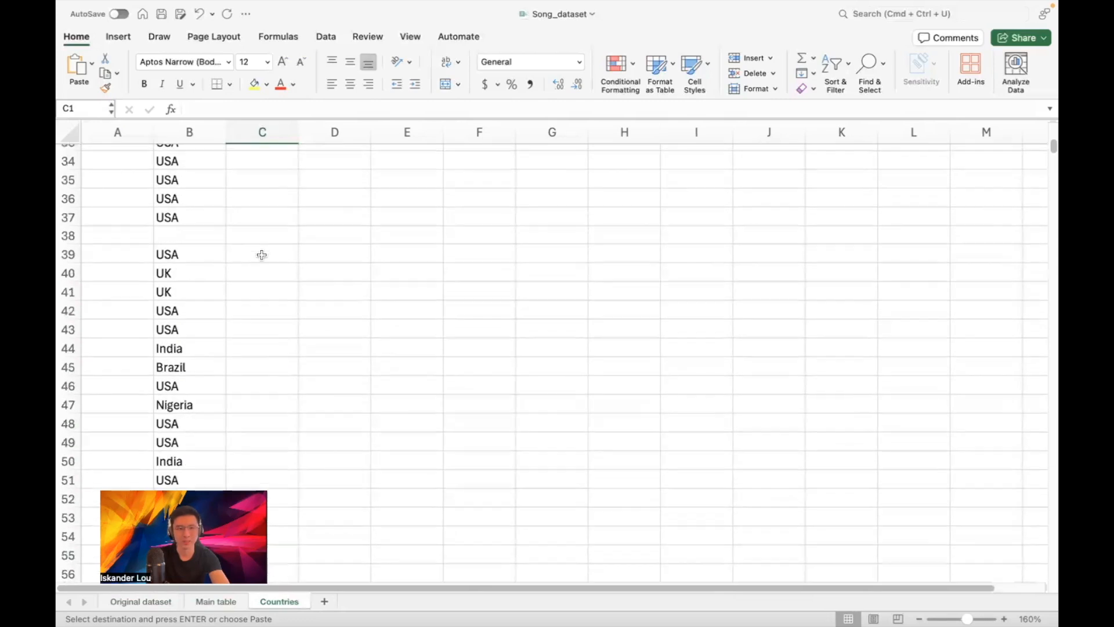
{"action": "scroll", "coordinate": [265, 267], "scroll_direction": "up", "scroll_amount": 2}
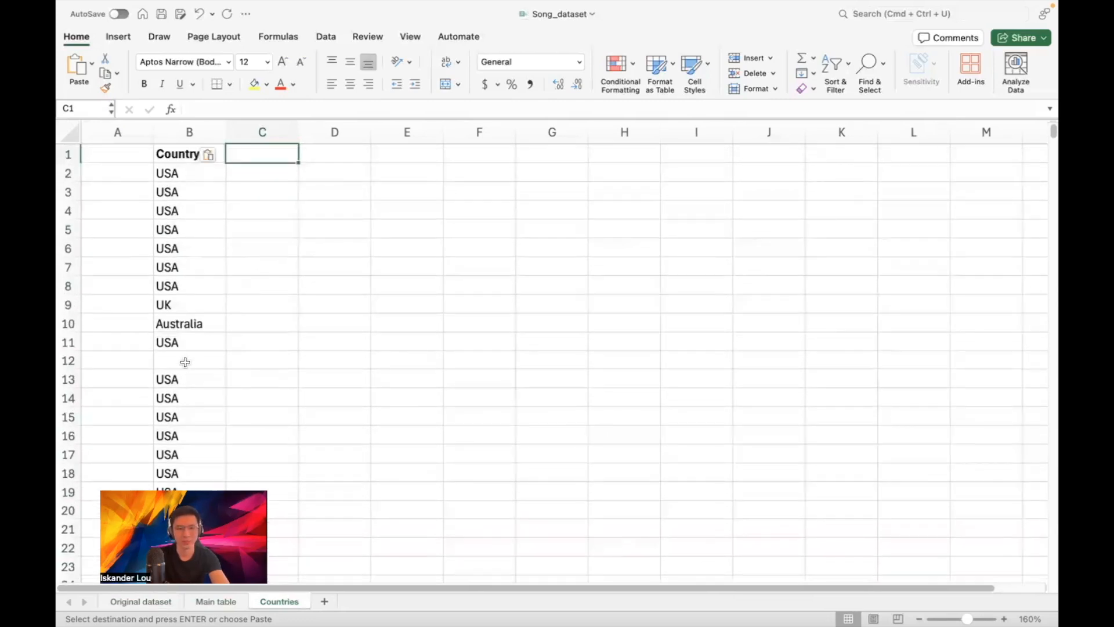
{"action": "scroll", "coordinate": [185, 362], "scroll_direction": "down", "scroll_amount": 20}
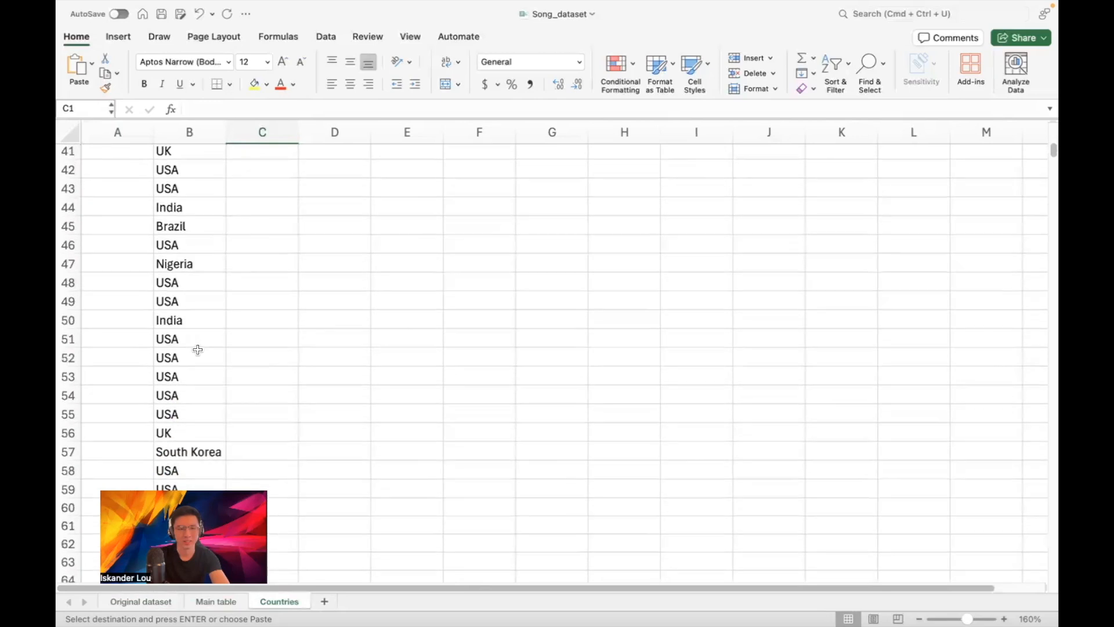
{"action": "scroll", "coordinate": [197, 349], "scroll_direction": "down", "scroll_amount": 2}
{"action": "scroll", "coordinate": [209, 279], "scroll_direction": "down", "scroll_amount": 1}
{"action": "scroll", "coordinate": [209, 278], "scroll_direction": "up", "scroll_amount": 5}
{"action": "scroll", "coordinate": [209, 279], "scroll_direction": "up", "scroll_amount": 3}
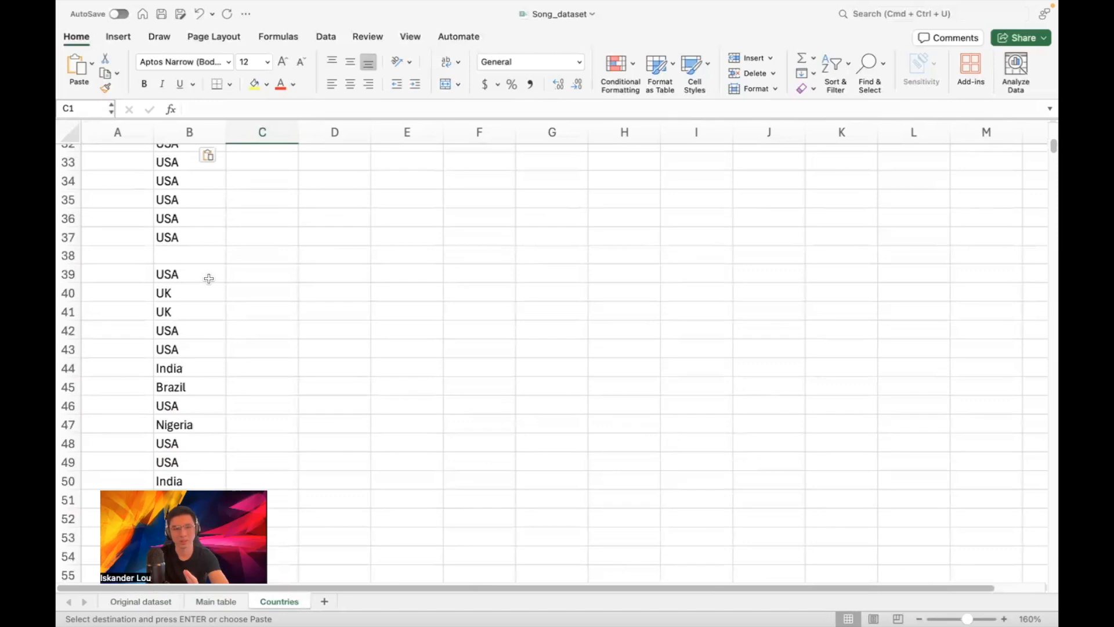
{"action": "scroll", "coordinate": [216, 291], "scroll_direction": "up", "scroll_amount": 15}
{"action": "scroll", "coordinate": [215, 294], "scroll_direction": "up", "scroll_amount": 3}
{"action": "scroll", "coordinate": [217, 294], "scroll_direction": "down", "scroll_amount": 15}
{"action": "scroll", "coordinate": [220, 295], "scroll_direction": "down", "scroll_amount": 7}
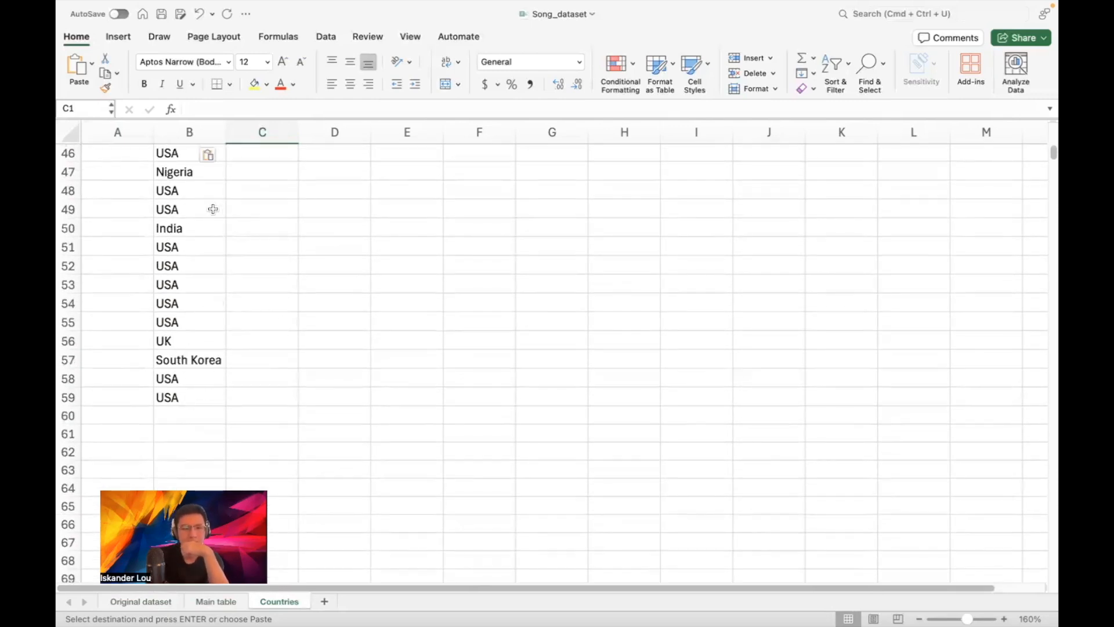
{"action": "scroll", "coordinate": [215, 217], "scroll_direction": "up", "scroll_amount": 6}
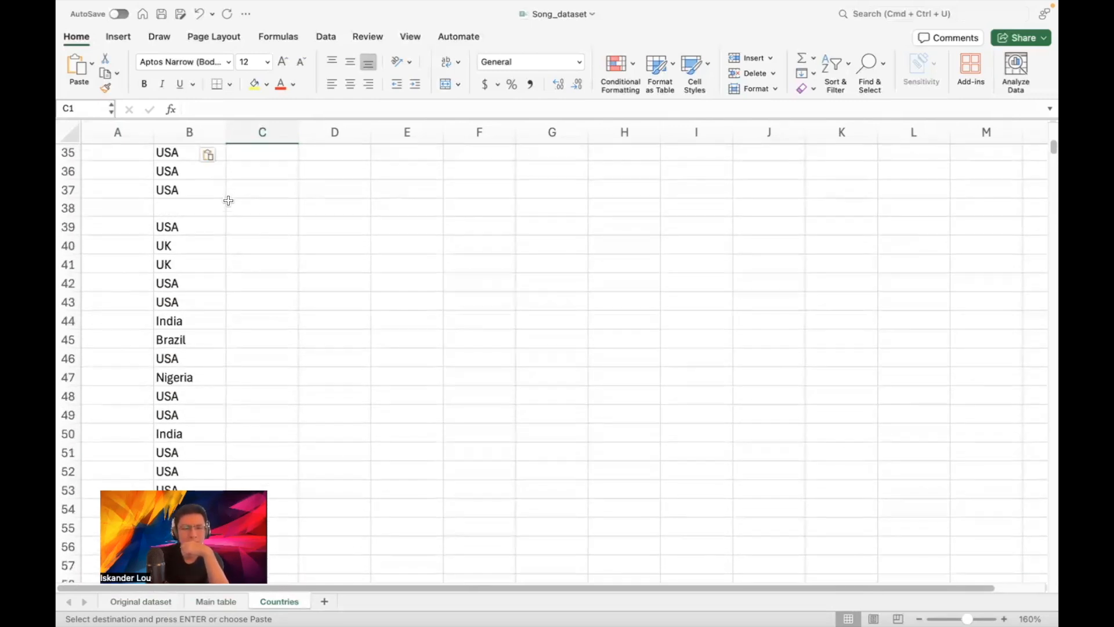
{"action": "scroll", "coordinate": [227, 200], "scroll_direction": "up", "scroll_amount": 8}
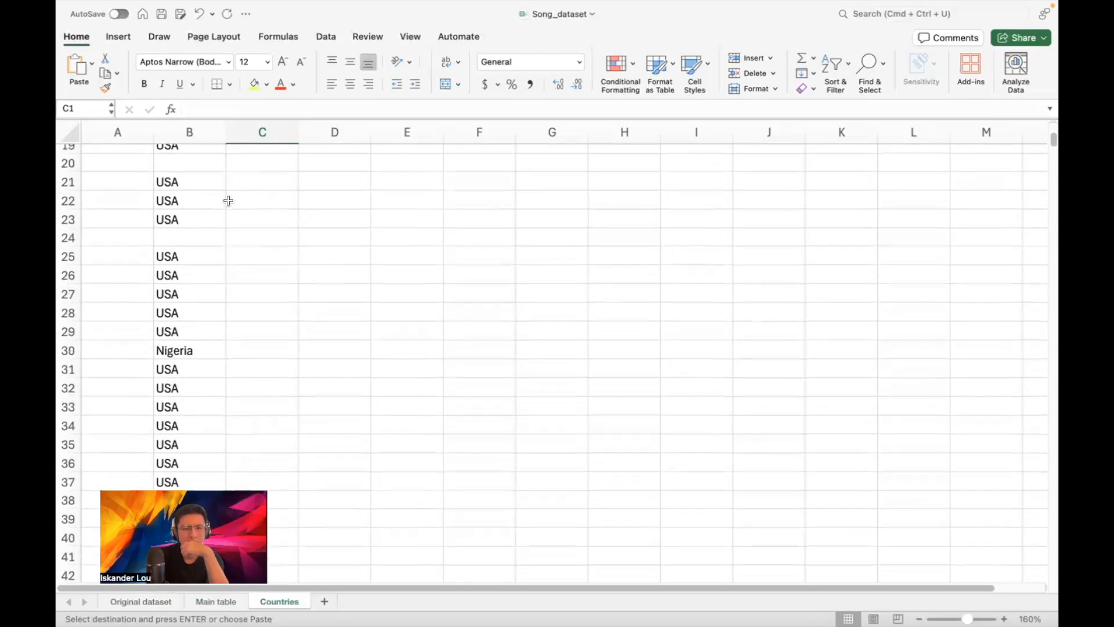
Scroll the Original dataset's Country column to compare entries, then return to Countries
{"action": "left_click", "coordinate": [218, 601]}
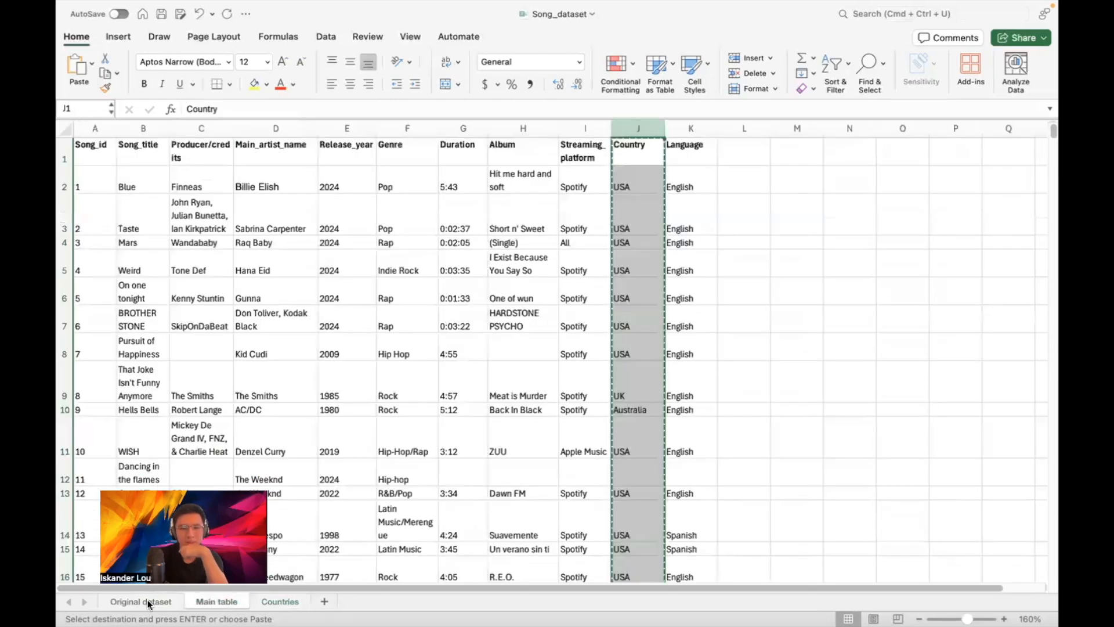
{"action": "left_click", "coordinate": [152, 601]}
{"action": "scroll", "coordinate": [96, 544], "scroll_direction": "left", "scroll_amount": 7}
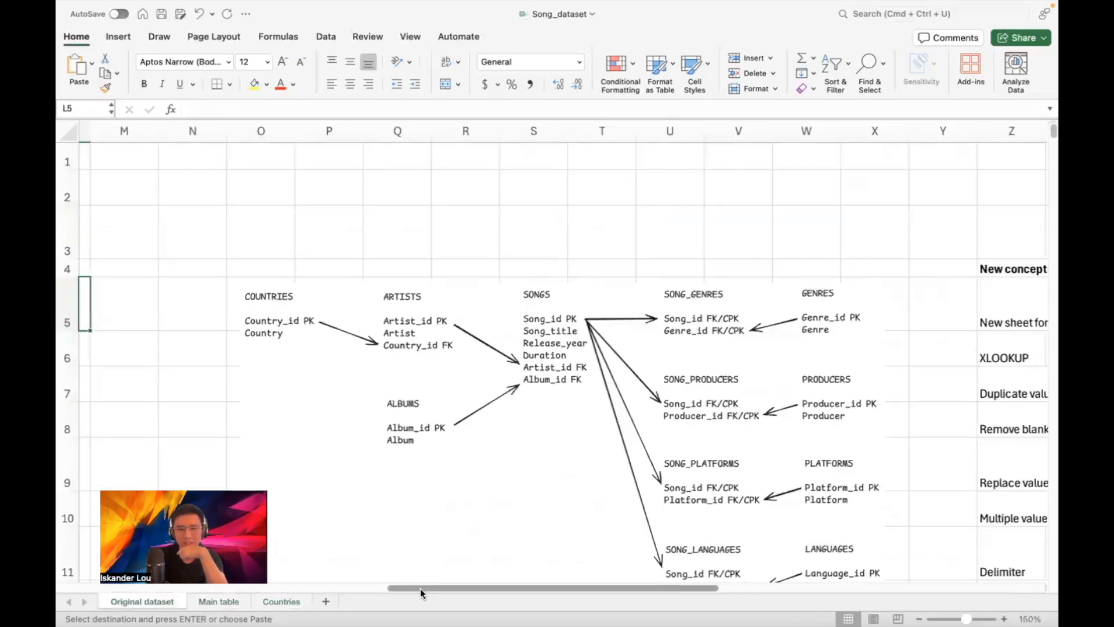
{"action": "scroll", "coordinate": [96, 543], "scroll_direction": "left", "scroll_amount": 5}
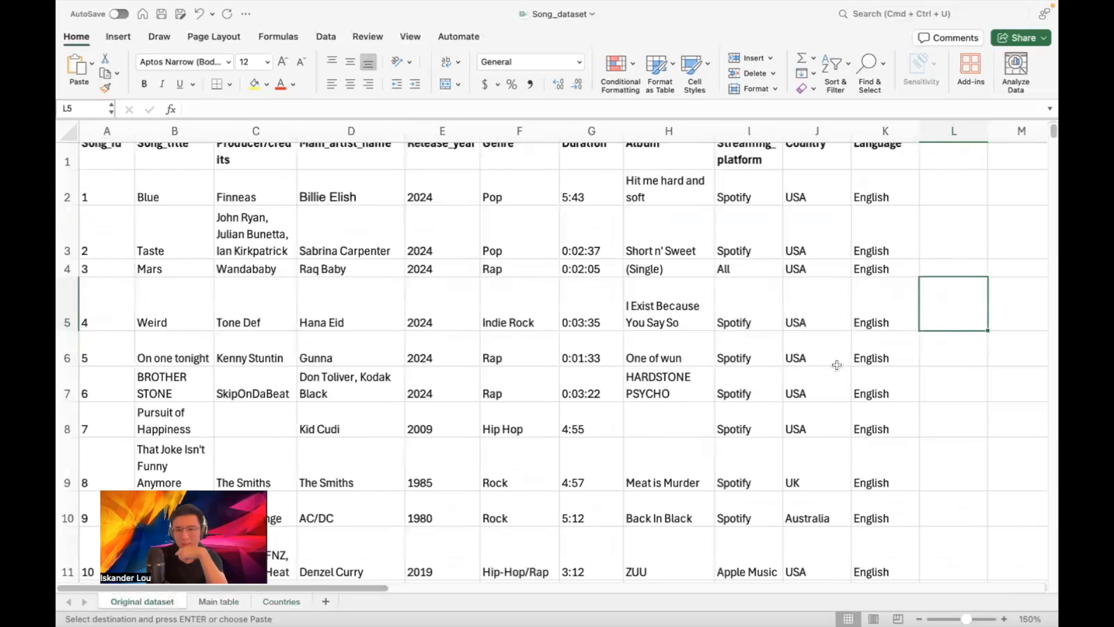
{"action": "scroll", "coordinate": [797, 363], "scroll_direction": "down", "scroll_amount": 1}
{"action": "scroll", "coordinate": [798, 362], "scroll_direction": "down", "scroll_amount": 15}
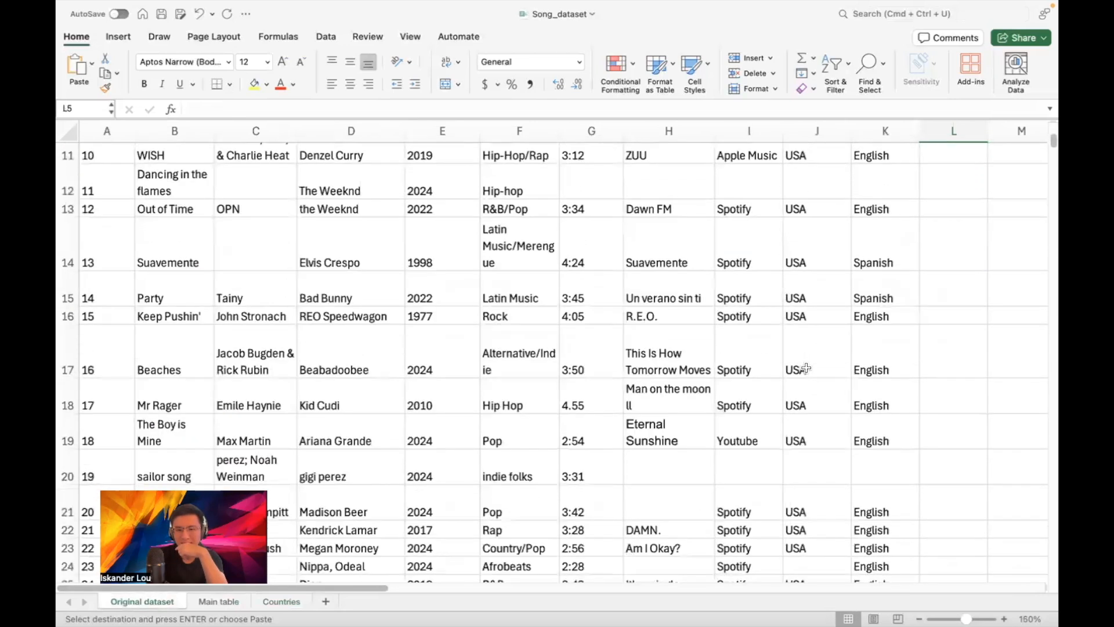
{"action": "scroll", "coordinate": [805, 369], "scroll_direction": "down", "scroll_amount": 13}
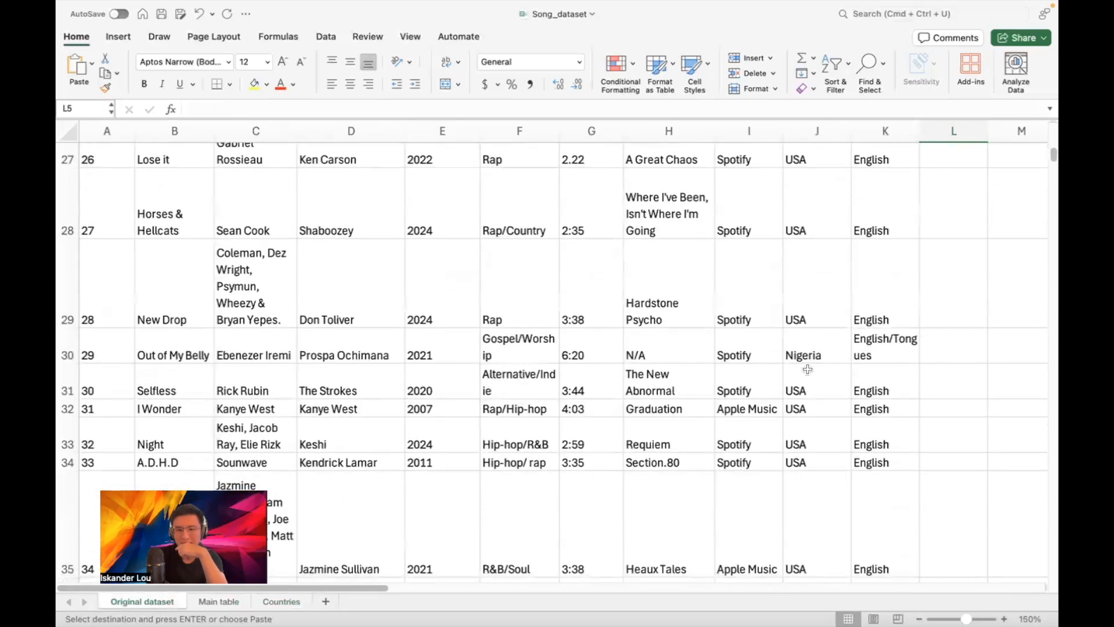
{"action": "scroll", "coordinate": [807, 369], "scroll_direction": "down", "scroll_amount": 10}
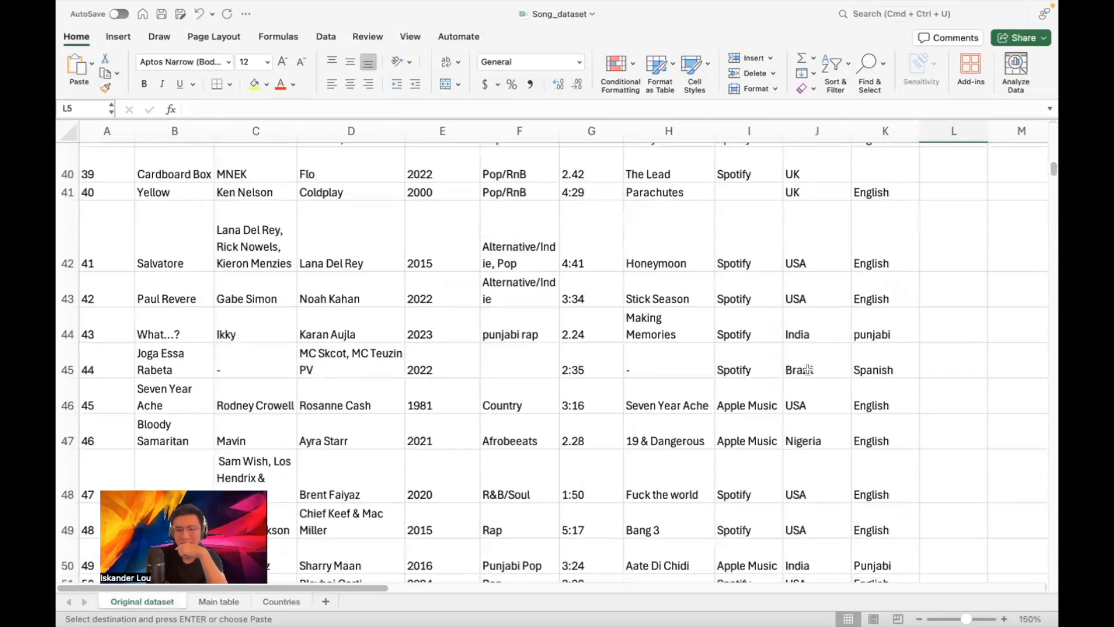
{"action": "scroll", "coordinate": [808, 370], "scroll_direction": "down", "scroll_amount": 10}
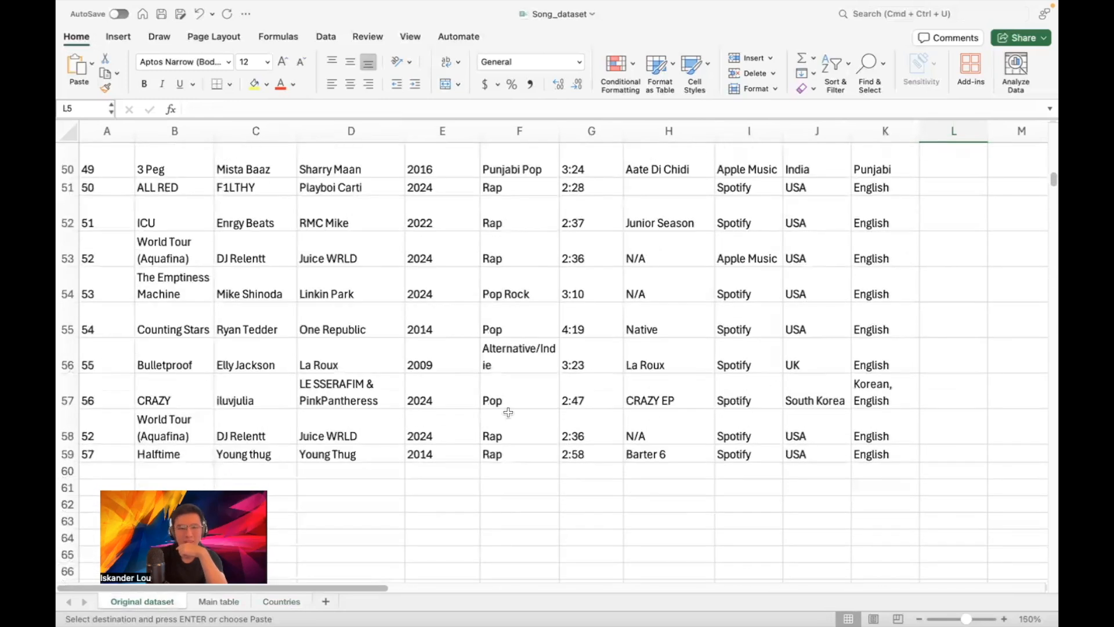
{"action": "left_click", "coordinate": [281, 602]}
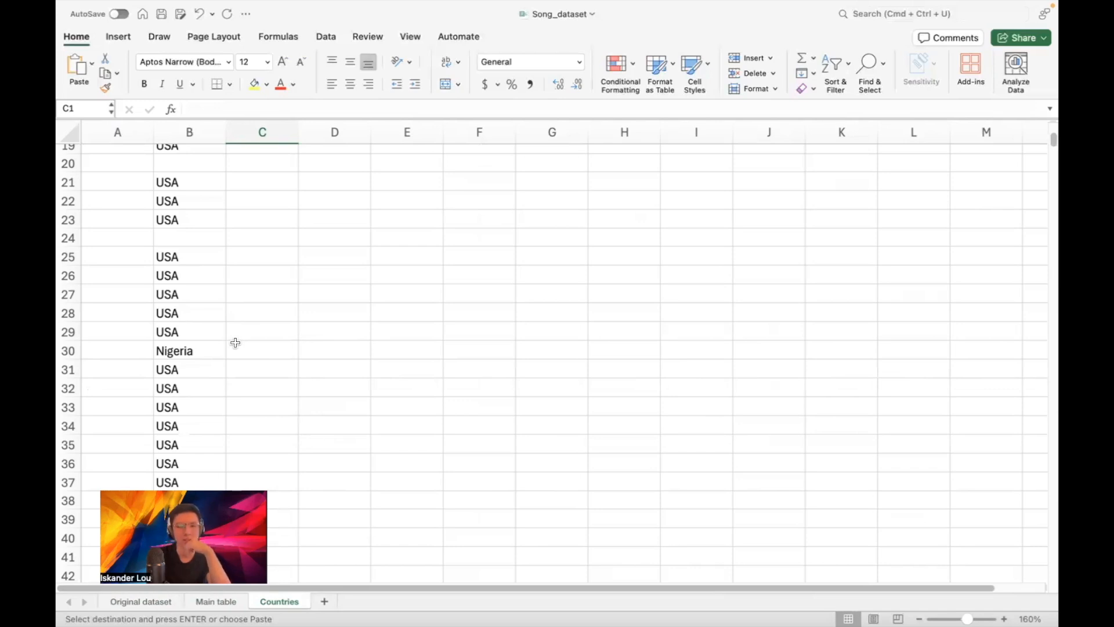
{"action": "scroll", "coordinate": [211, 318], "scroll_direction": "down", "scroll_amount": 5}
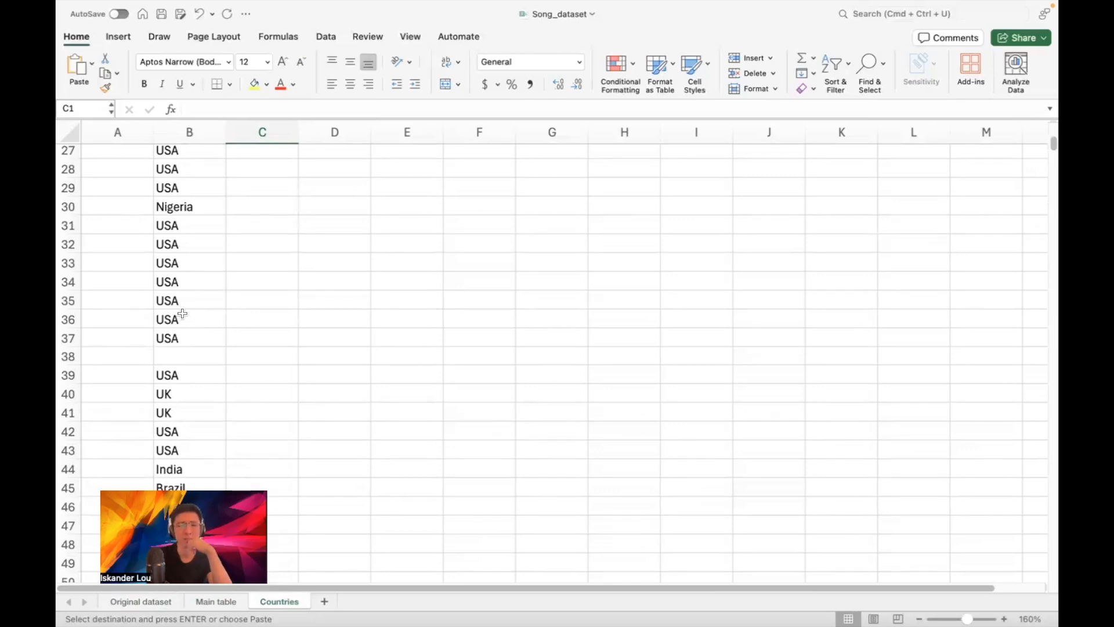
{"action": "scroll", "coordinate": [229, 273], "scroll_direction": "down", "scroll_amount": 5}
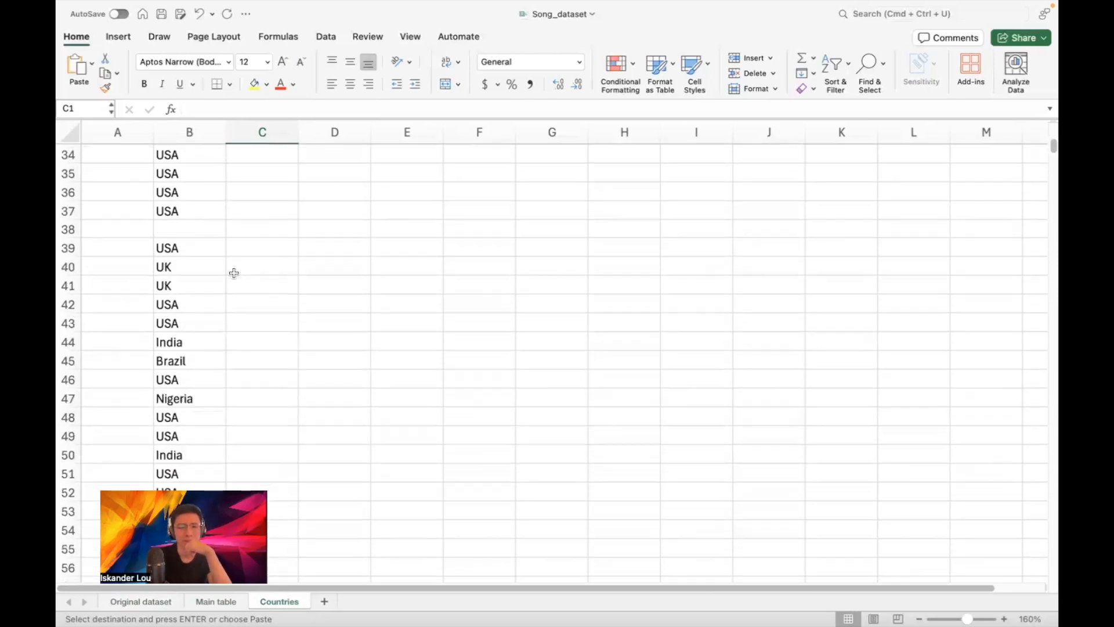
{"action": "scroll", "coordinate": [214, 325], "scroll_direction": "down", "scroll_amount": 2}
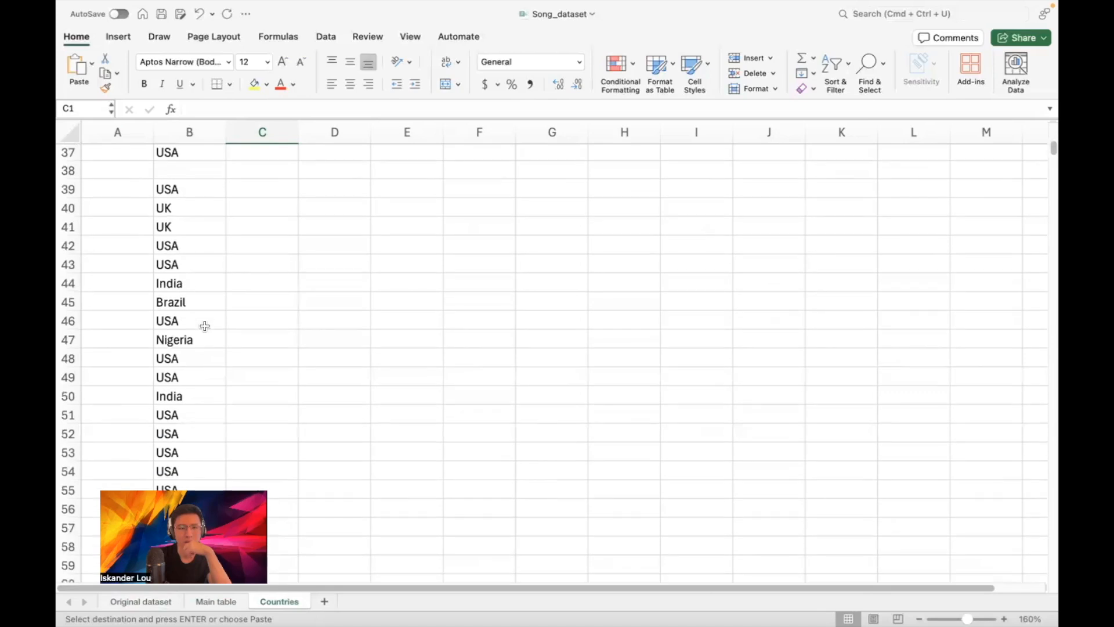
{"action": "left_click", "coordinate": [182, 281]}
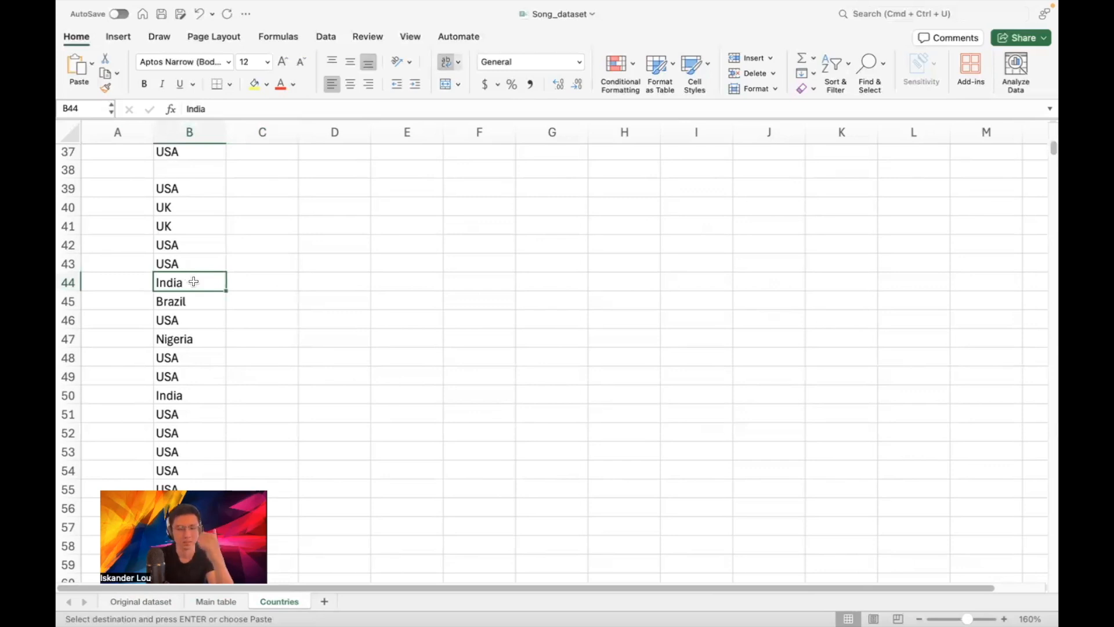
{"action": "scroll", "coordinate": [217, 279], "scroll_direction": "up", "scroll_amount": 10}
{"action": "scroll", "coordinate": [226, 274], "scroll_direction": "down", "scroll_amount": 13}
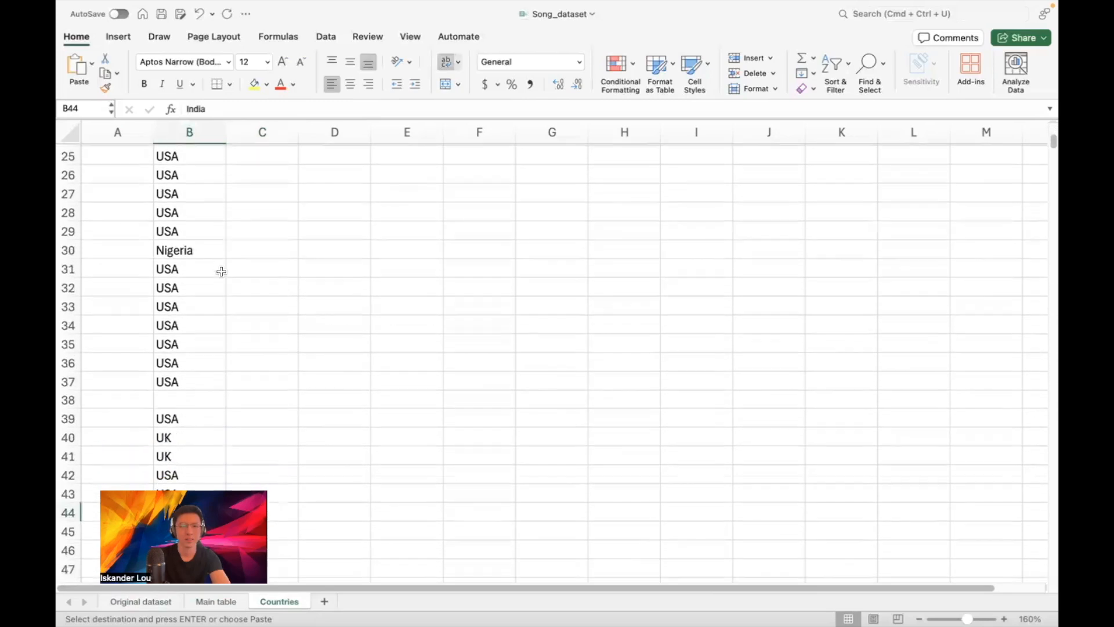
{"action": "scroll", "coordinate": [221, 272], "scroll_direction": "up", "scroll_amount": 15}
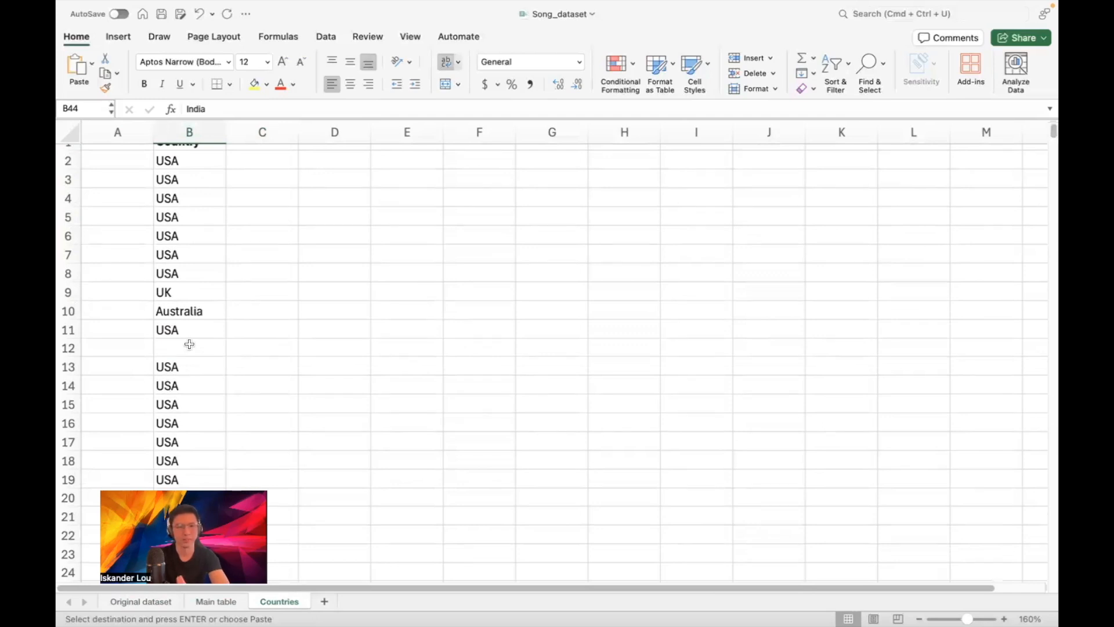
{"action": "scroll", "coordinate": [188, 335], "scroll_direction": "up", "scroll_amount": 1}
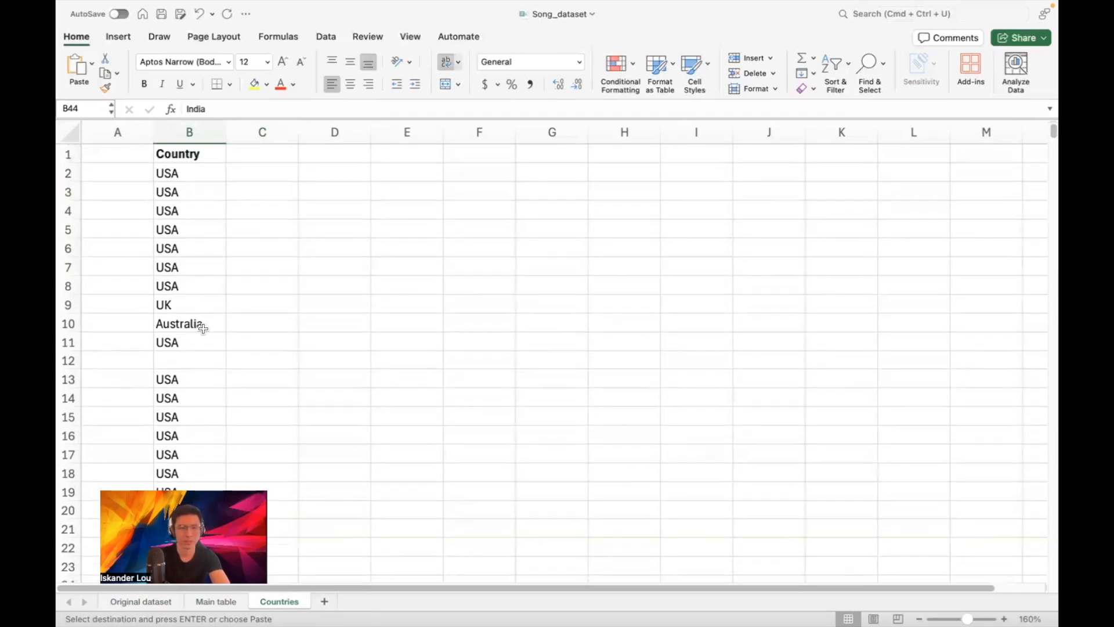
{"action": "left_click", "coordinate": [181, 136]}
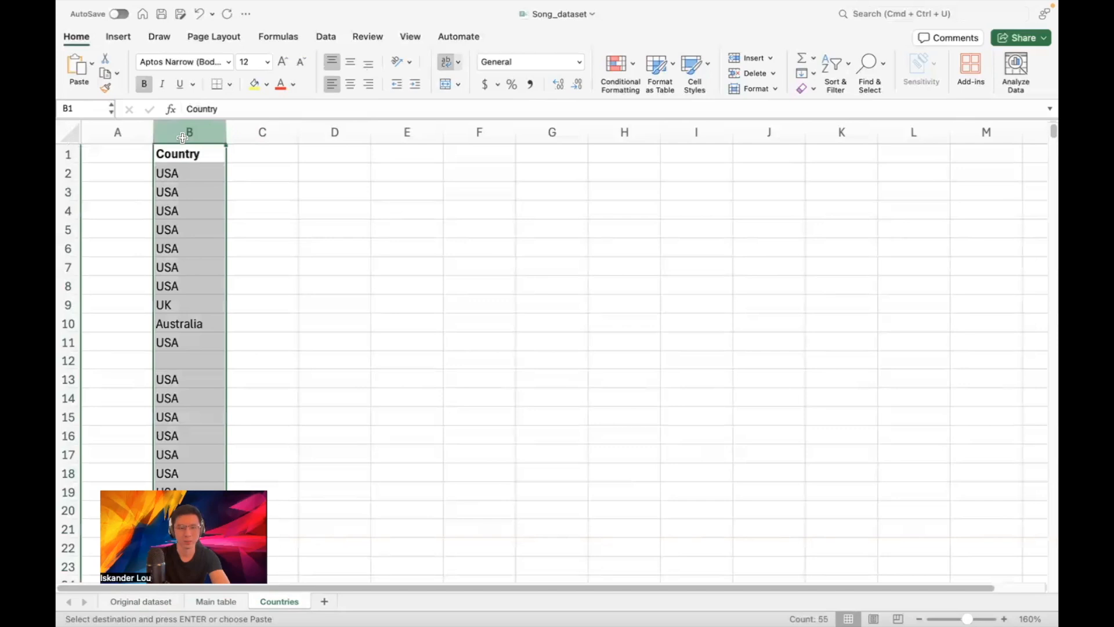
{"action": "scroll", "coordinate": [185, 244], "scroll_direction": "down", "scroll_amount": 1}
{"action": "left_click", "coordinate": [196, 351]}
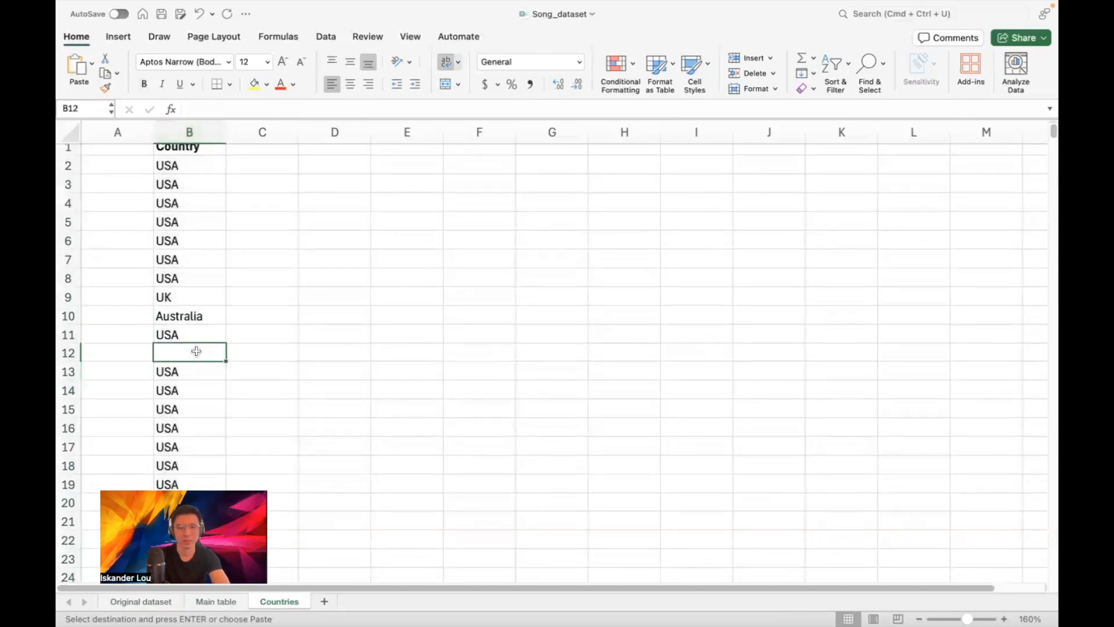
{"action": "scroll", "coordinate": [177, 351], "scroll_direction": "down", "scroll_amount": 6}
{"action": "scroll", "coordinate": [191, 250], "scroll_direction": "down", "scroll_amount": 10}
{"action": "scroll", "coordinate": [189, 265], "scroll_direction": "up", "scroll_amount": 15}
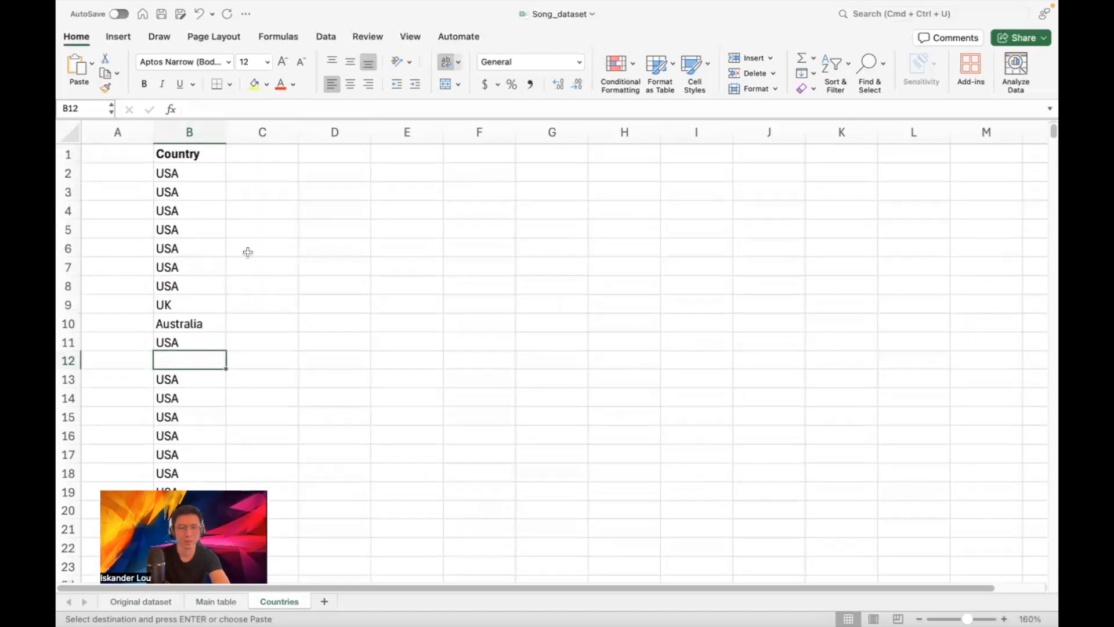
{"action": "left_click", "coordinate": [203, 133]}
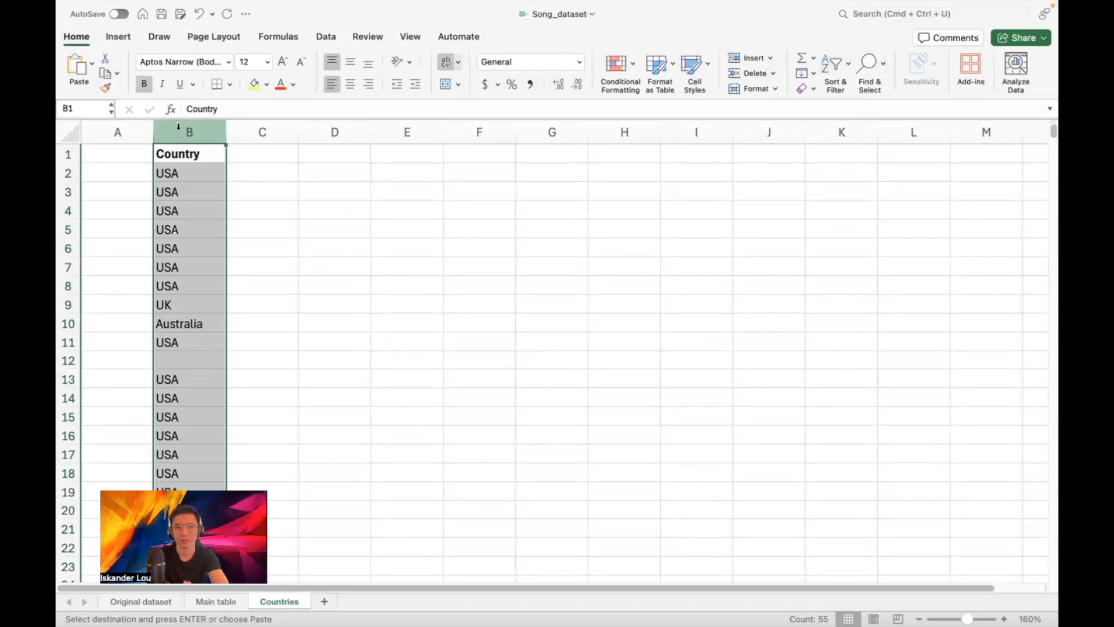
Turn on filtering and show only (Blanks) in the Country column
{"action": "left_click", "coordinate": [834, 68]}
{"action": "left_click", "coordinate": [855, 145]}
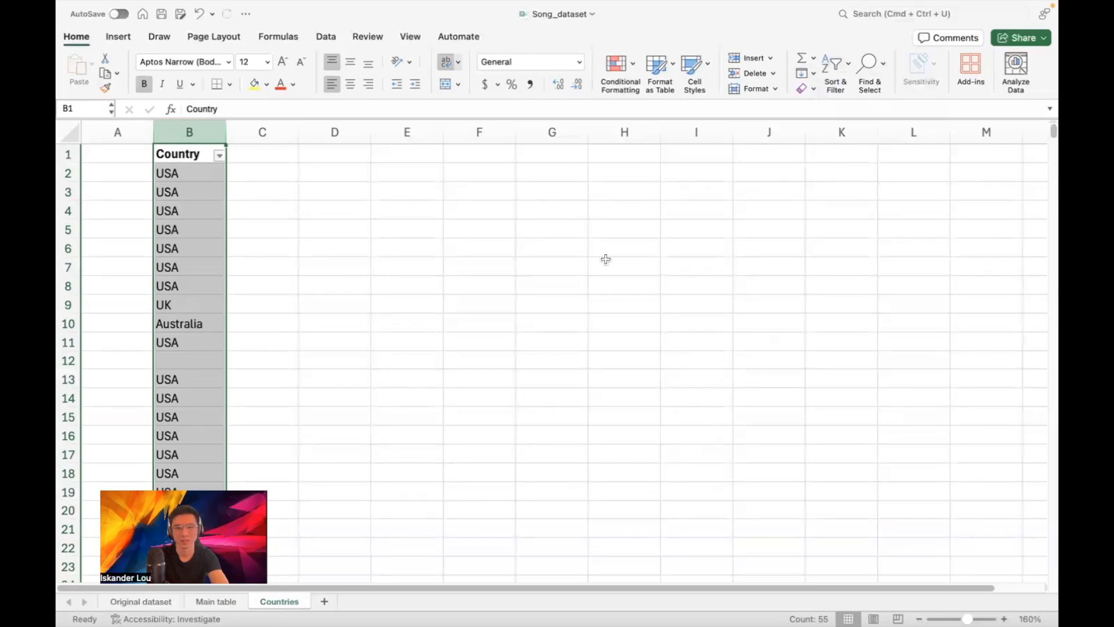
{"action": "left_click", "coordinate": [220, 156]}
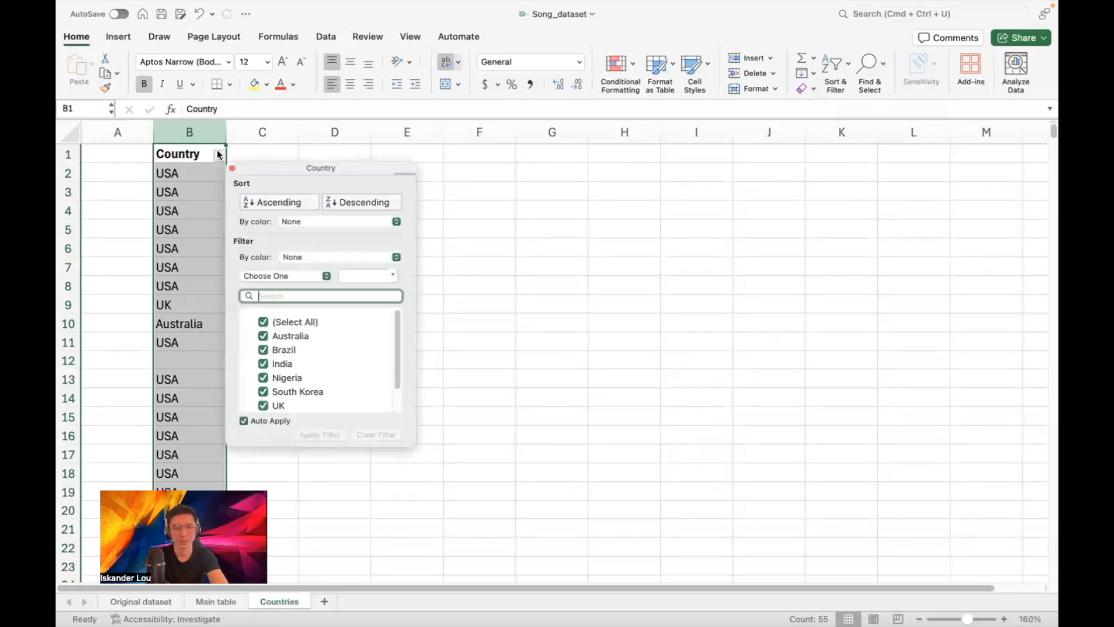
{"action": "left_click", "coordinate": [264, 322]}
{"action": "scroll", "coordinate": [281, 348], "scroll_direction": "down", "scroll_amount": 2}
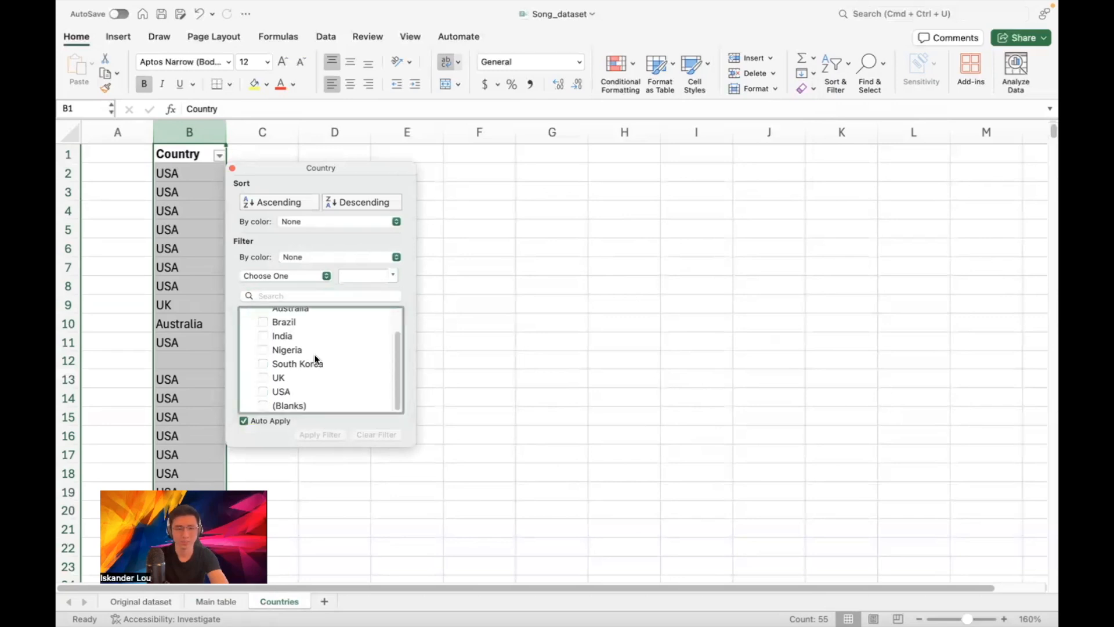
{"action": "left_click", "coordinate": [264, 406]}
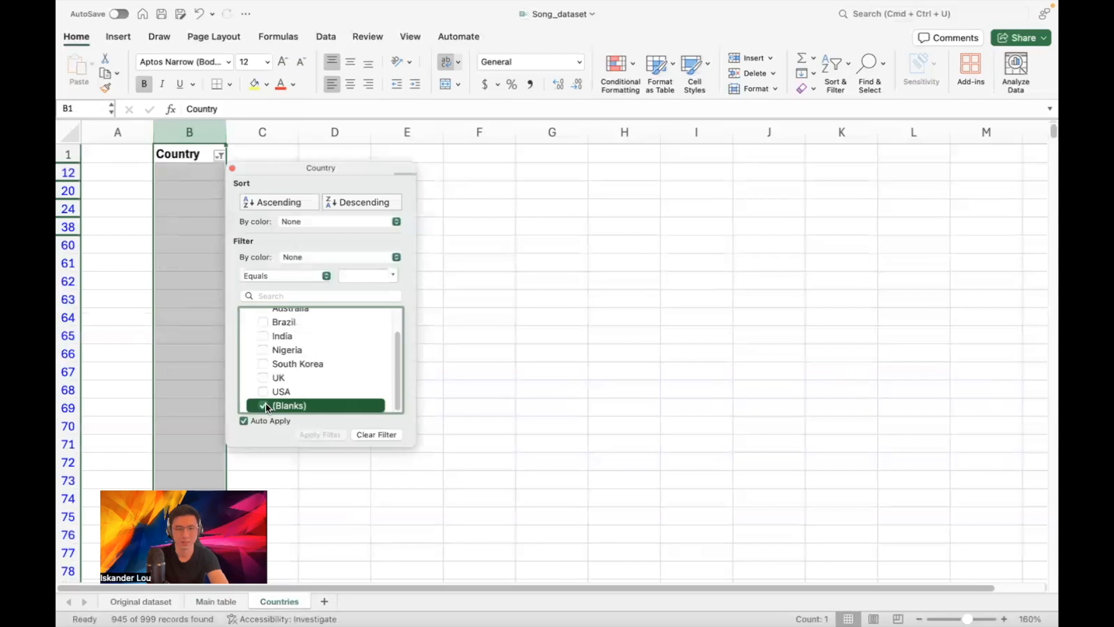
{"action": "left_click", "coordinate": [233, 169]}
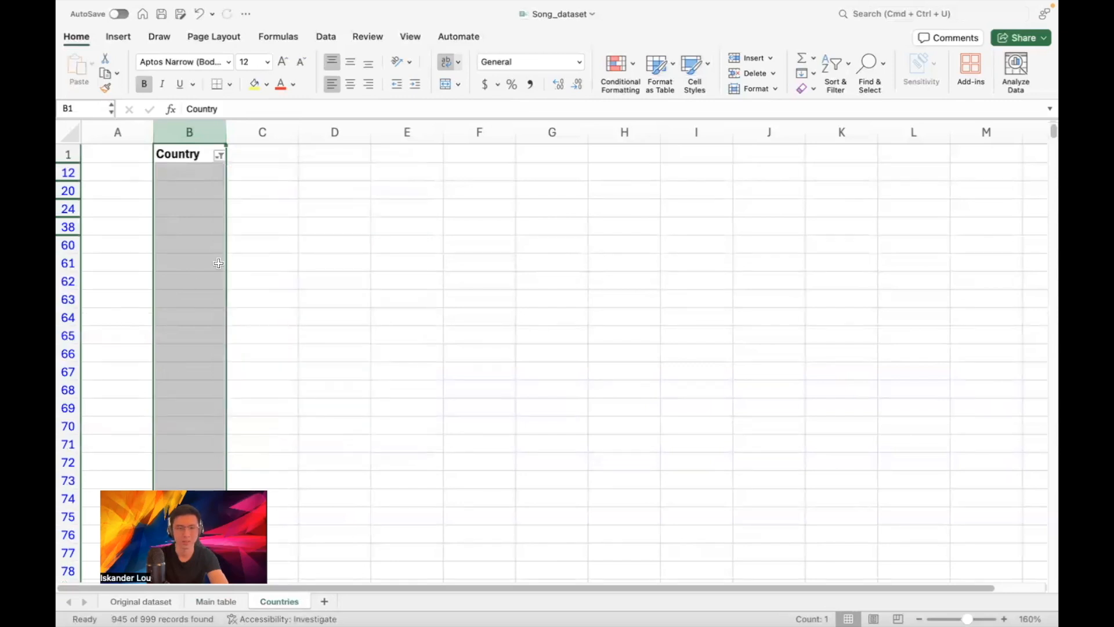
Select the visible blank Country cells from B12 down to the last row
{"action": "scroll", "coordinate": [220, 252], "scroll_direction": "down", "scroll_amount": 3}
{"action": "scroll", "coordinate": [219, 247], "scroll_direction": "up", "scroll_amount": 5}
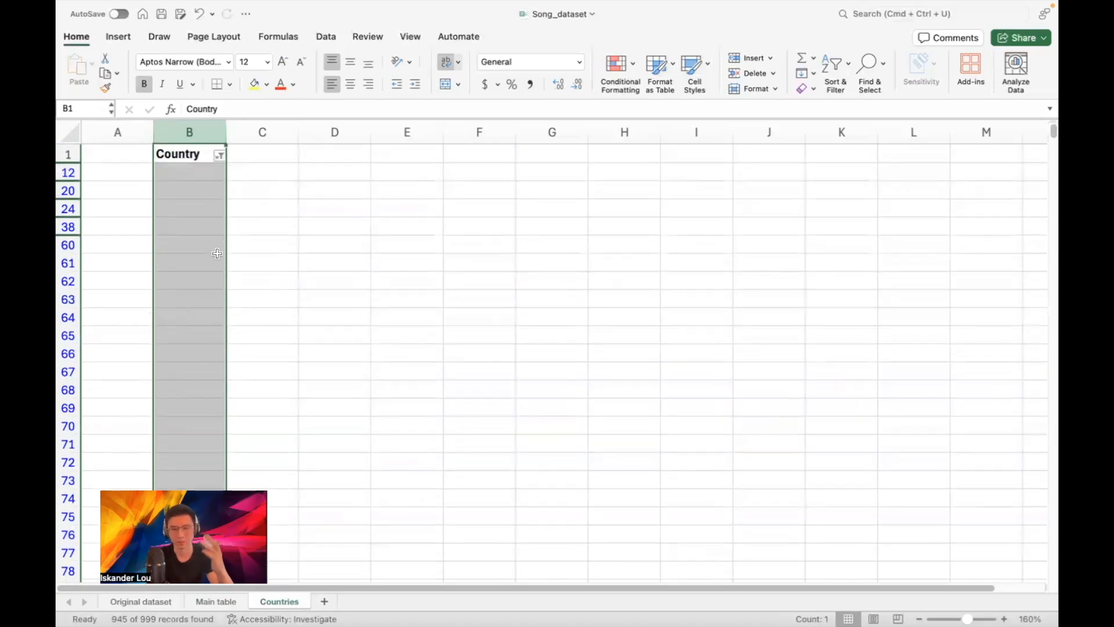
{"action": "scroll", "coordinate": [206, 246], "scroll_direction": "down", "scroll_amount": 1}
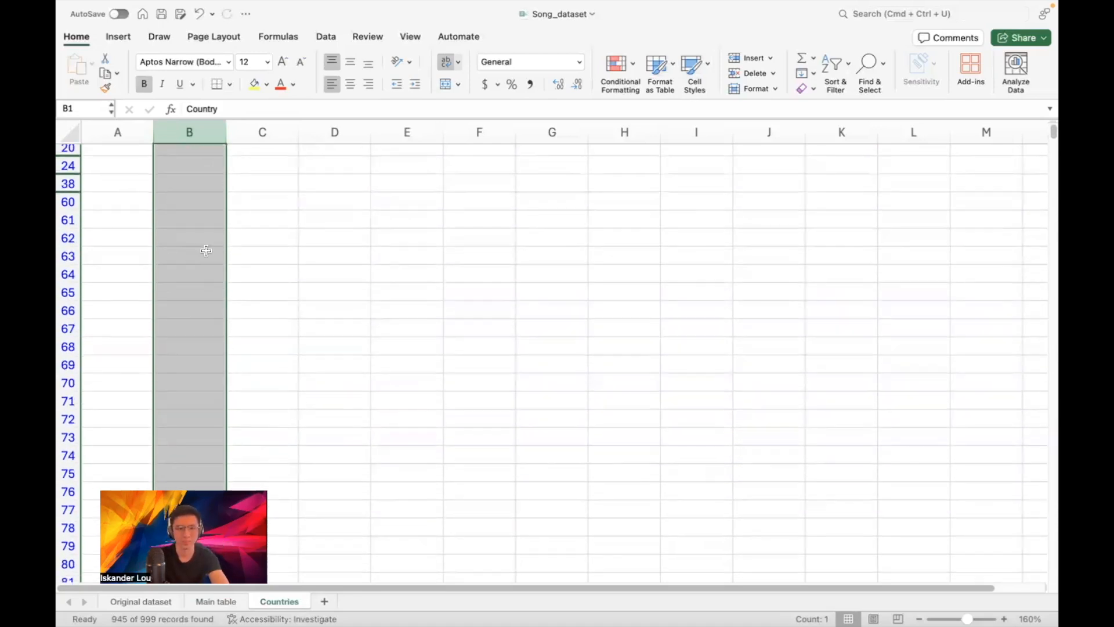
{"action": "scroll", "coordinate": [206, 231], "scroll_direction": "up", "scroll_amount": 1}
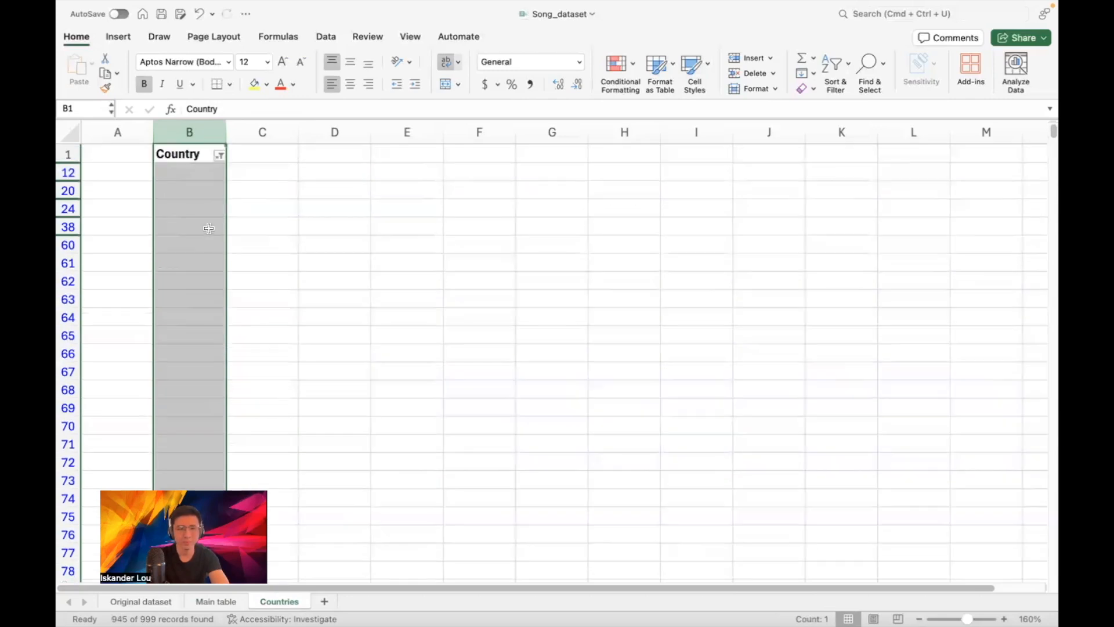
{"action": "left_click", "coordinate": [199, 172]}
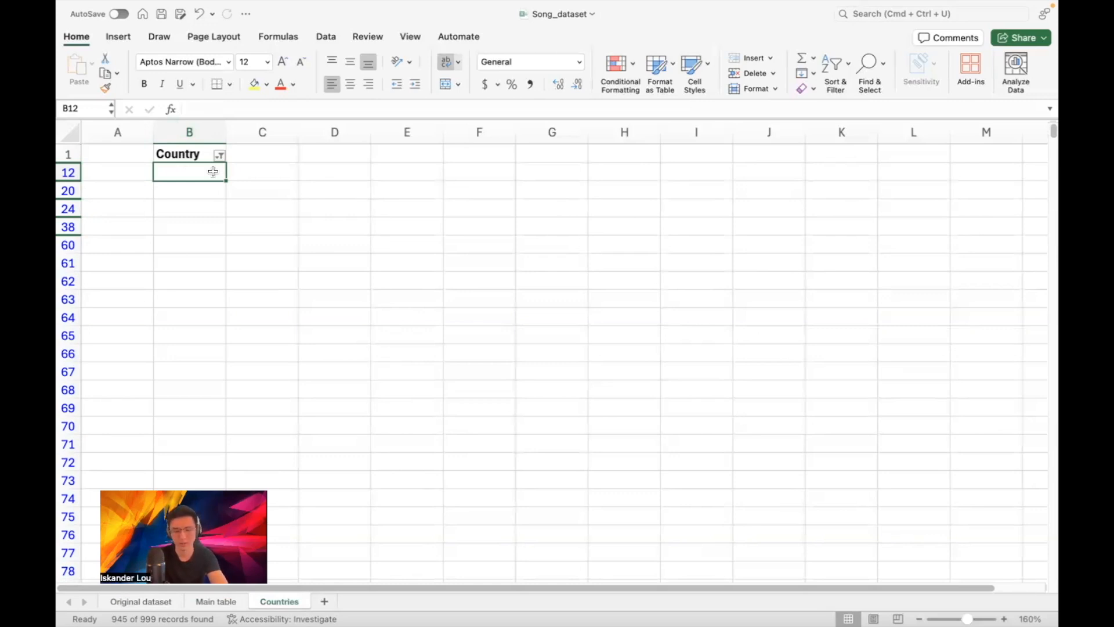
{"action": "key", "text": "ctrl+shift+Down"}
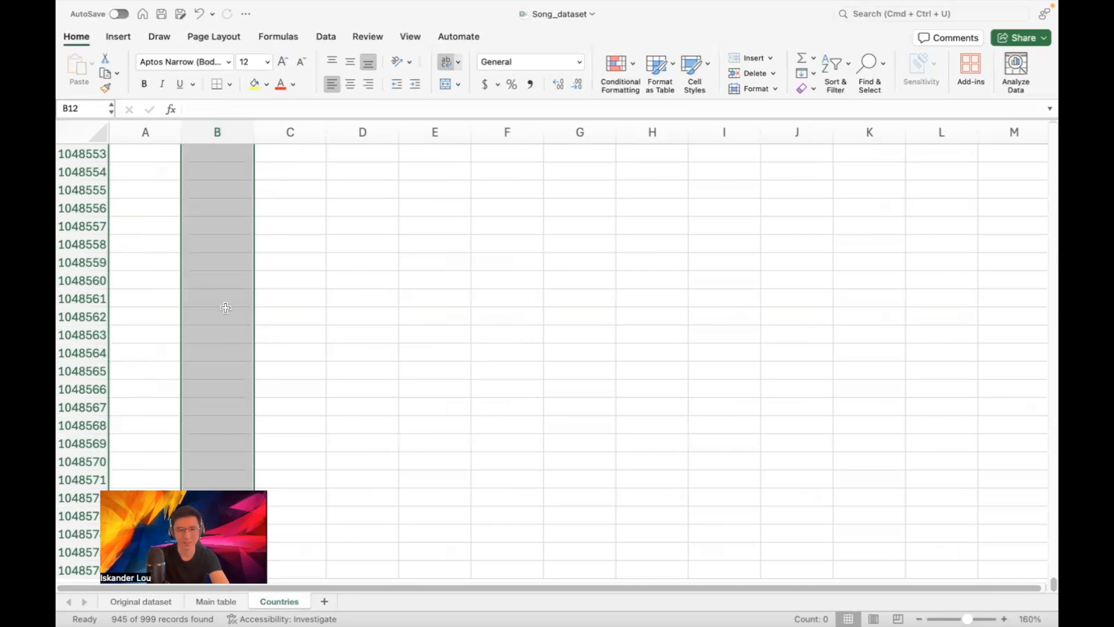
Delete the filtered blank Country rows as entire sheet rows
{"action": "right_click", "coordinate": [225, 308]}
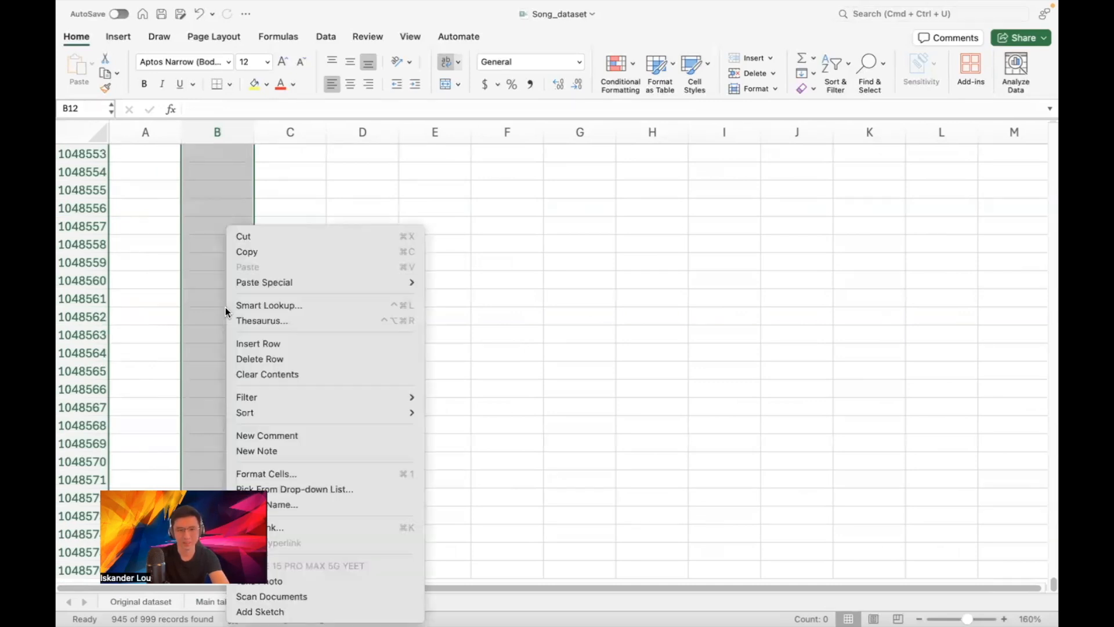
{"action": "left_click", "coordinate": [260, 357]}
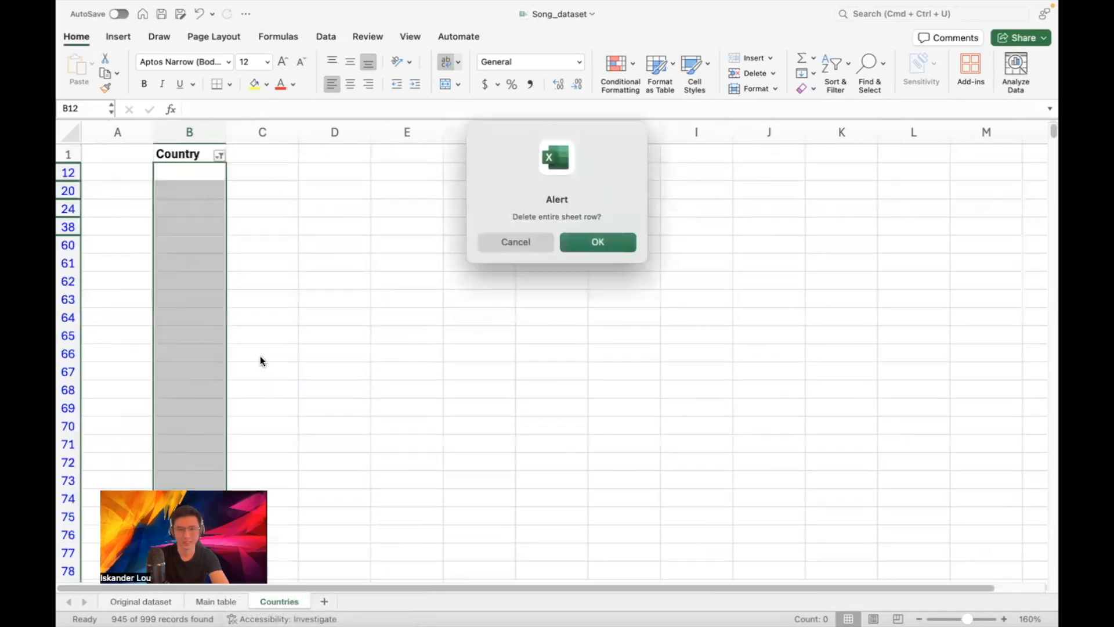
{"action": "key", "text": "Return"}
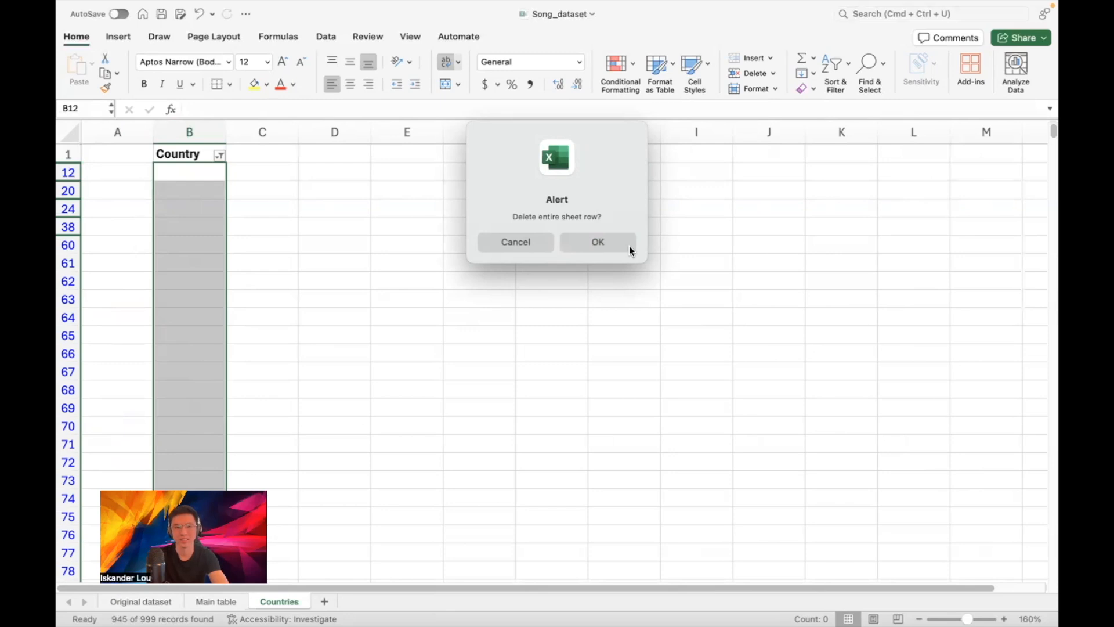
{"action": "left_click", "coordinate": [594, 243]}
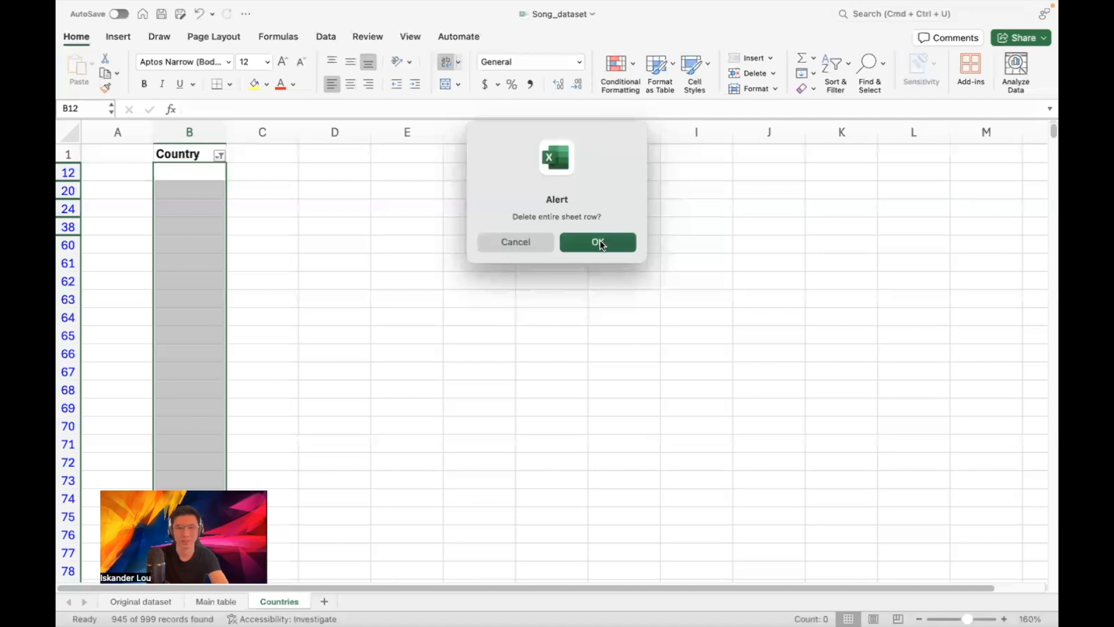
{"action": "left_click", "coordinate": [270, 178]}
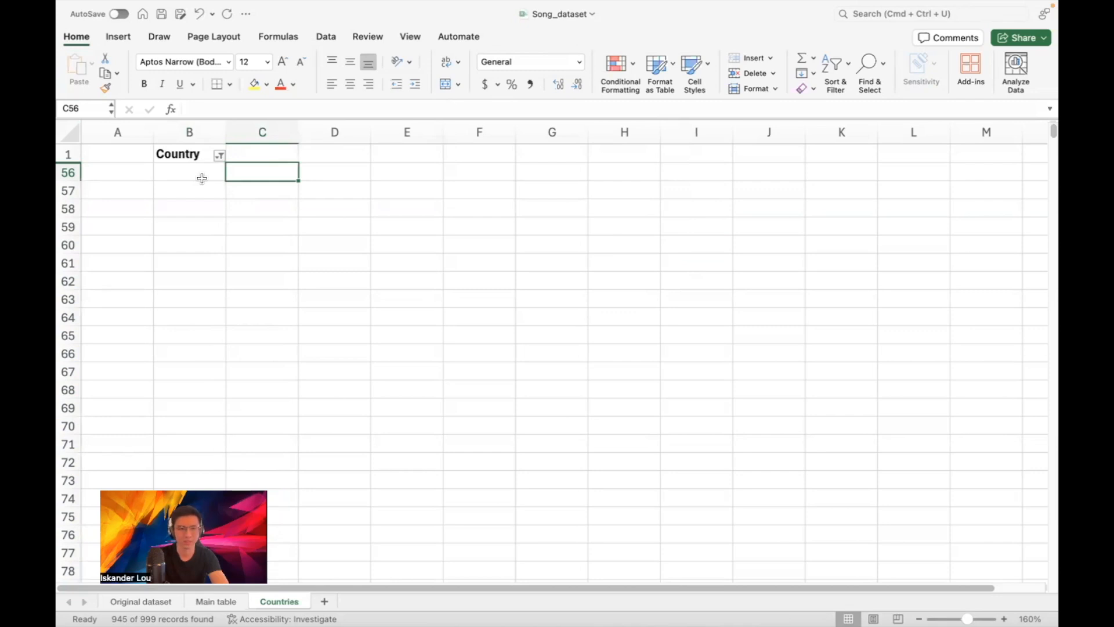
Restore all rows with (Select All) in the Country filter, then select column B
{"action": "left_click", "coordinate": [219, 155]}
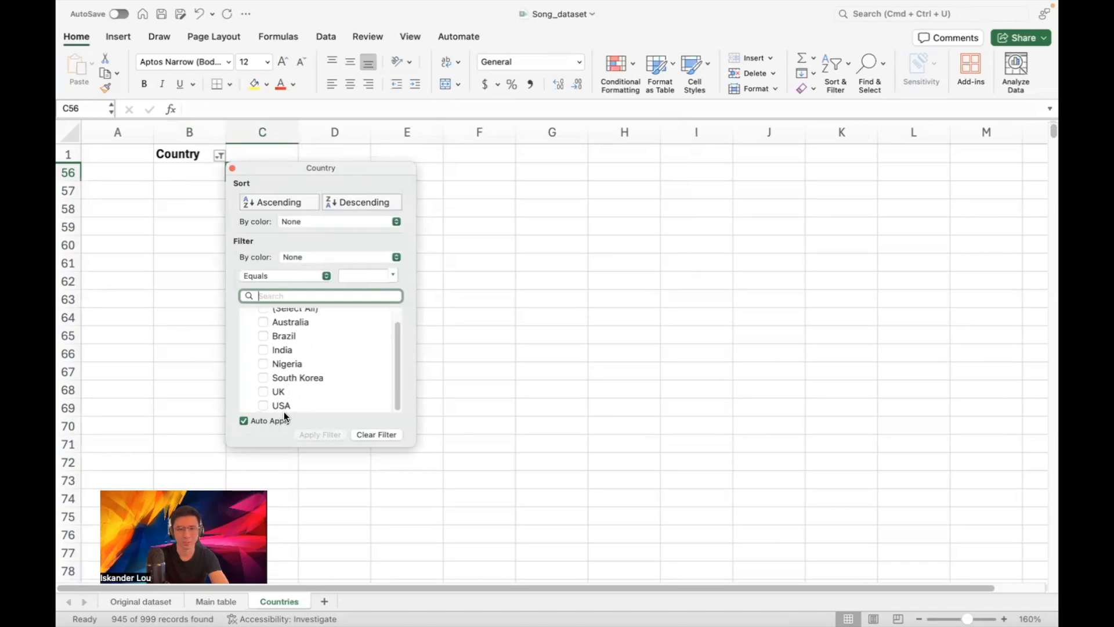
{"action": "scroll", "coordinate": [301, 381], "scroll_direction": "up", "scroll_amount": 1}
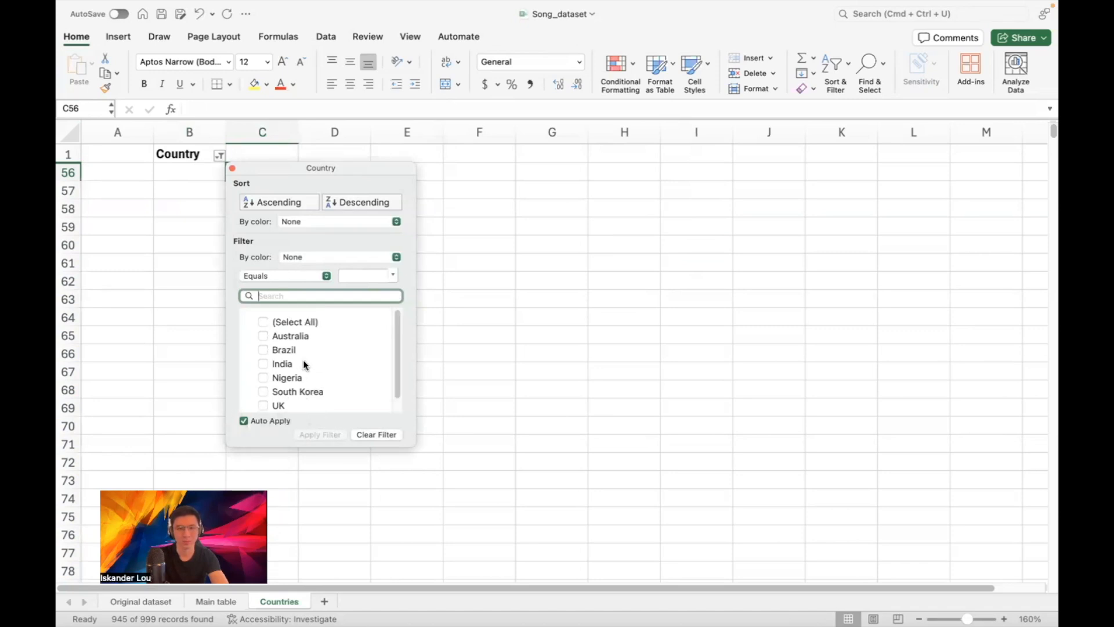
{"action": "left_click", "coordinate": [264, 322]}
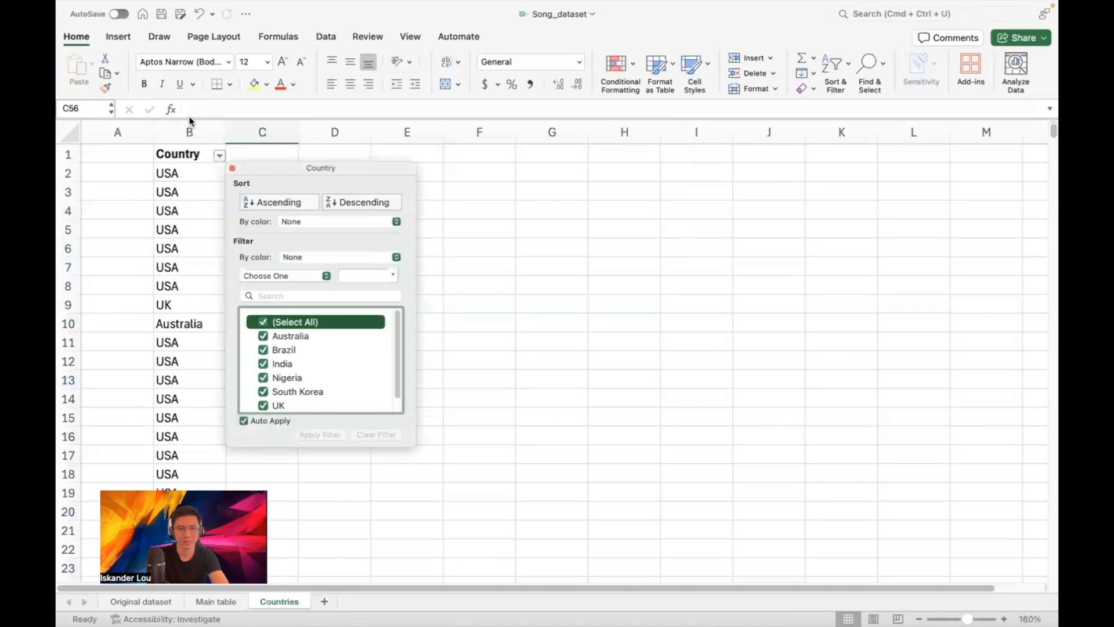
{"action": "left_click", "coordinate": [232, 168]}
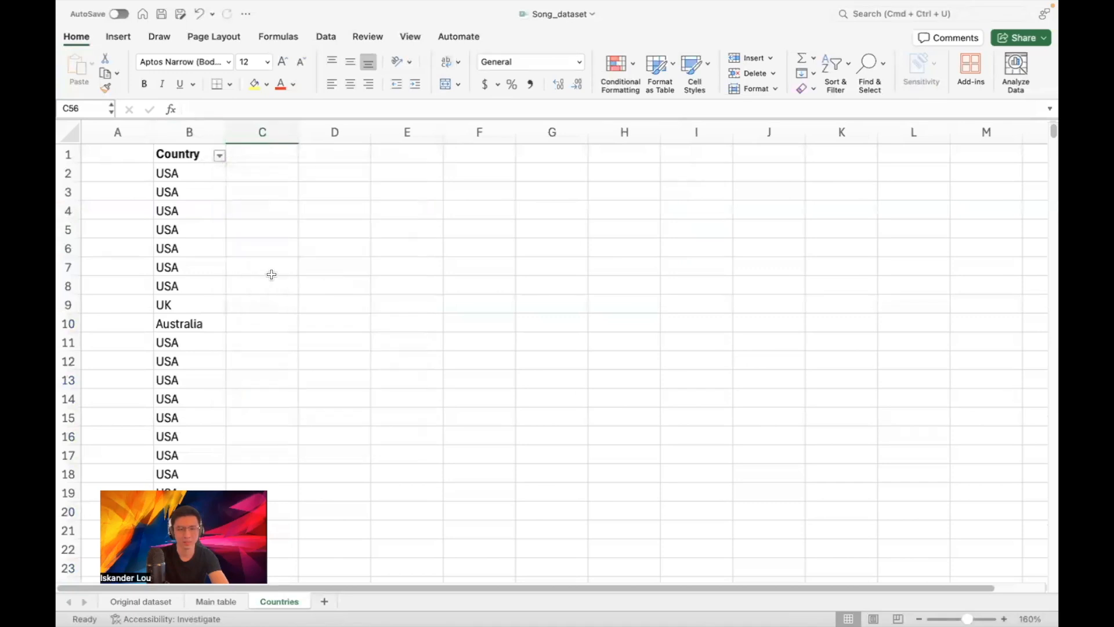
{"action": "scroll", "coordinate": [242, 226], "scroll_direction": "down", "scroll_amount": 2}
{"action": "scroll", "coordinate": [242, 226], "scroll_direction": "down", "scroll_amount": 15}
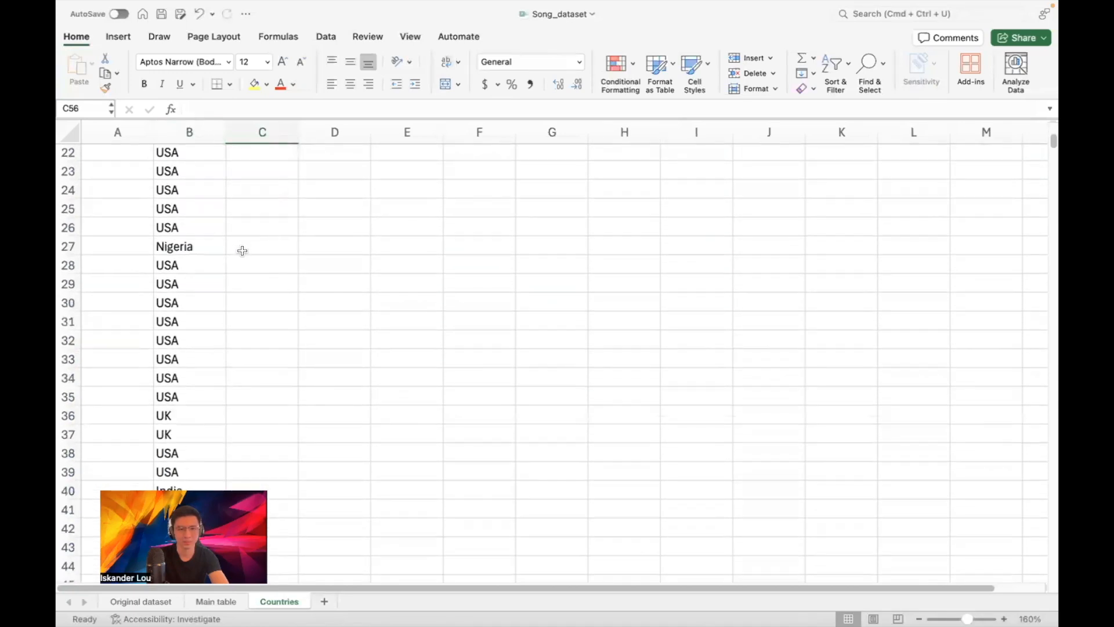
{"action": "scroll", "coordinate": [250, 252], "scroll_direction": "up", "scroll_amount": 15}
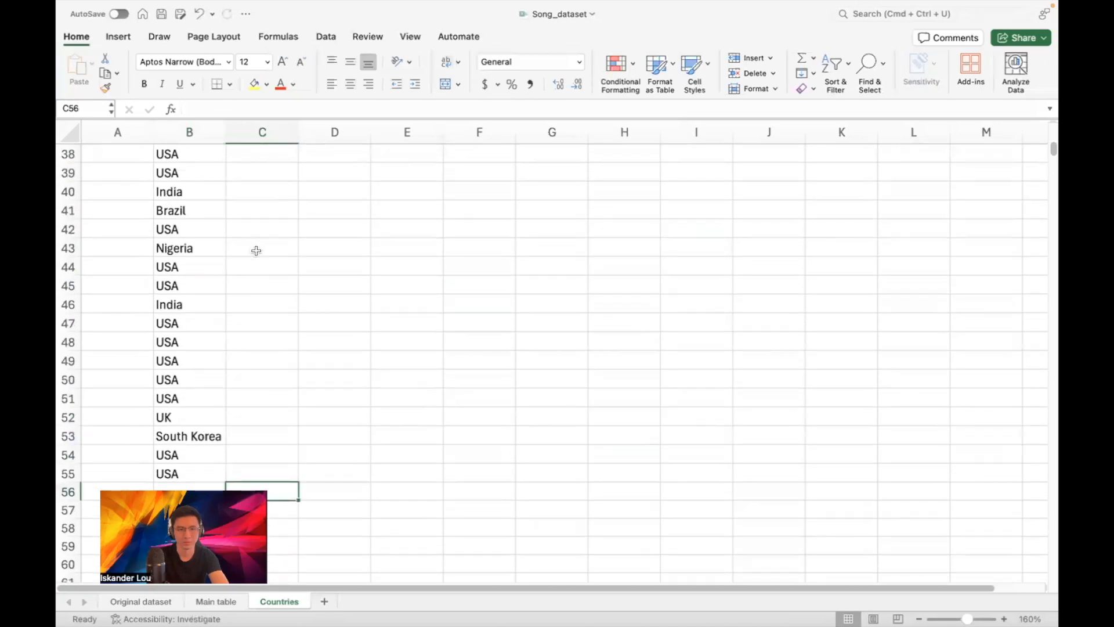
{"action": "scroll", "coordinate": [262, 249], "scroll_direction": "up", "scroll_amount": 2}
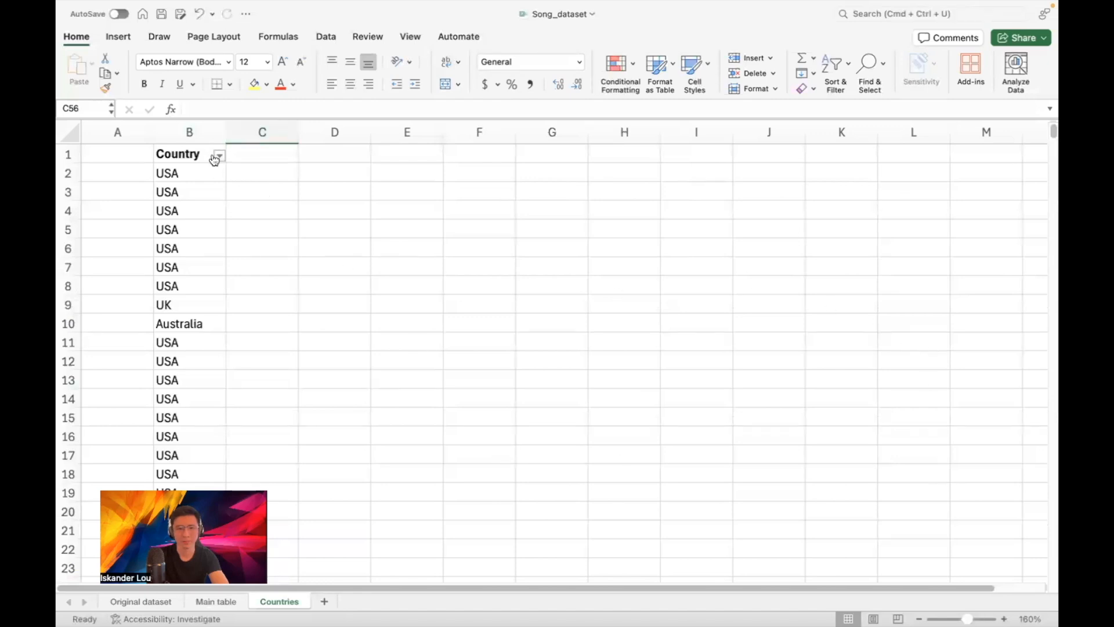
{"action": "left_click", "coordinate": [193, 136]}
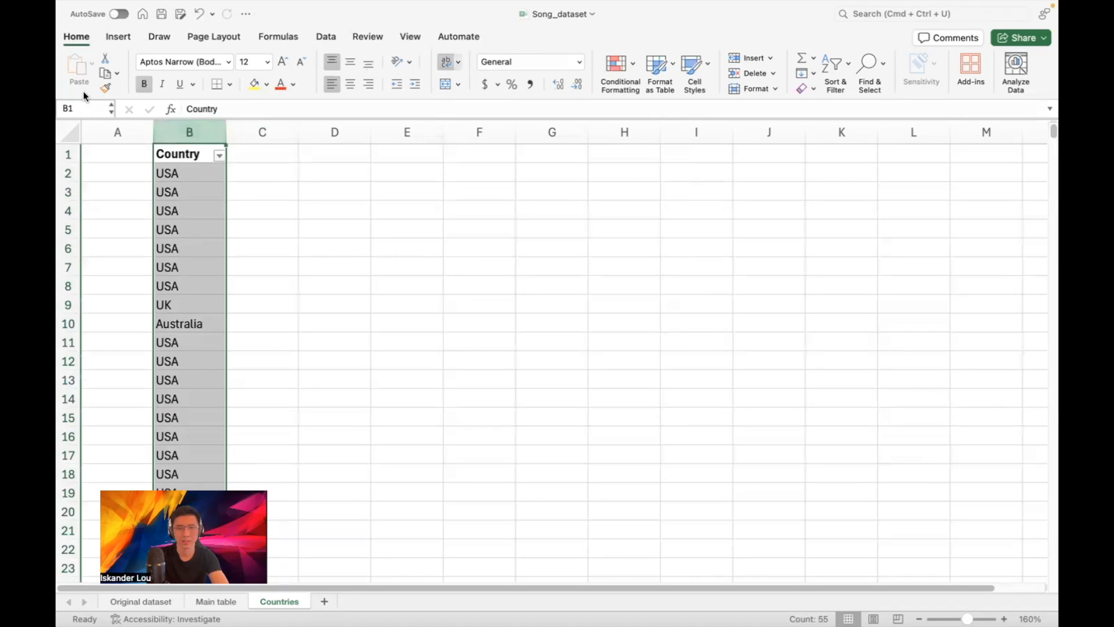
Run Remove Duplicates on the Country column, treating the first row as headers
{"action": "left_click", "coordinate": [324, 34]}
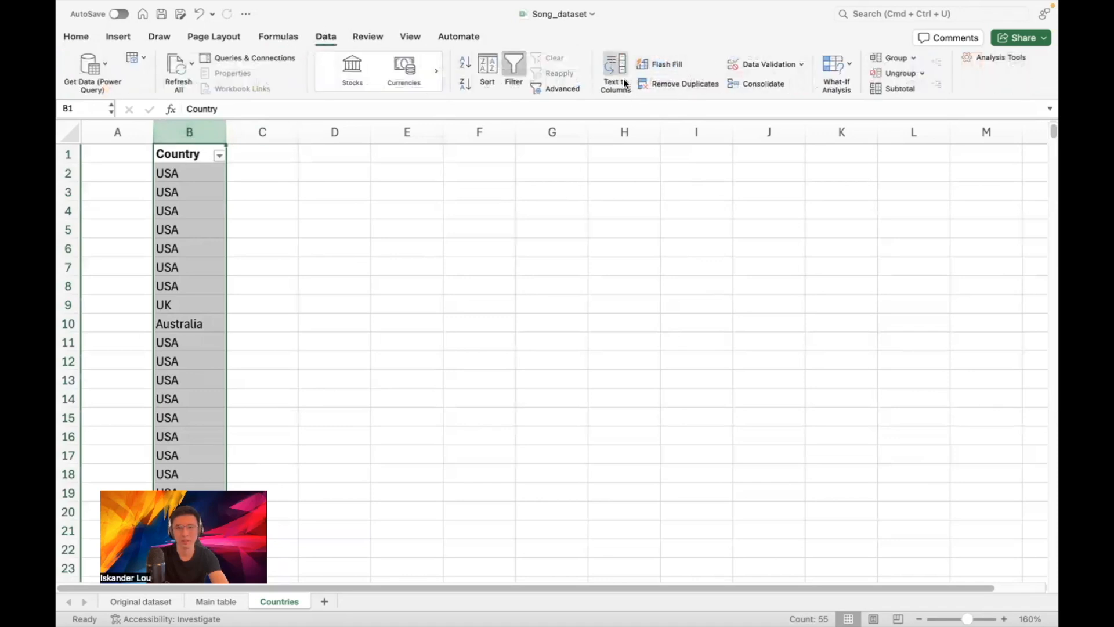
{"action": "left_click", "coordinate": [667, 81]}
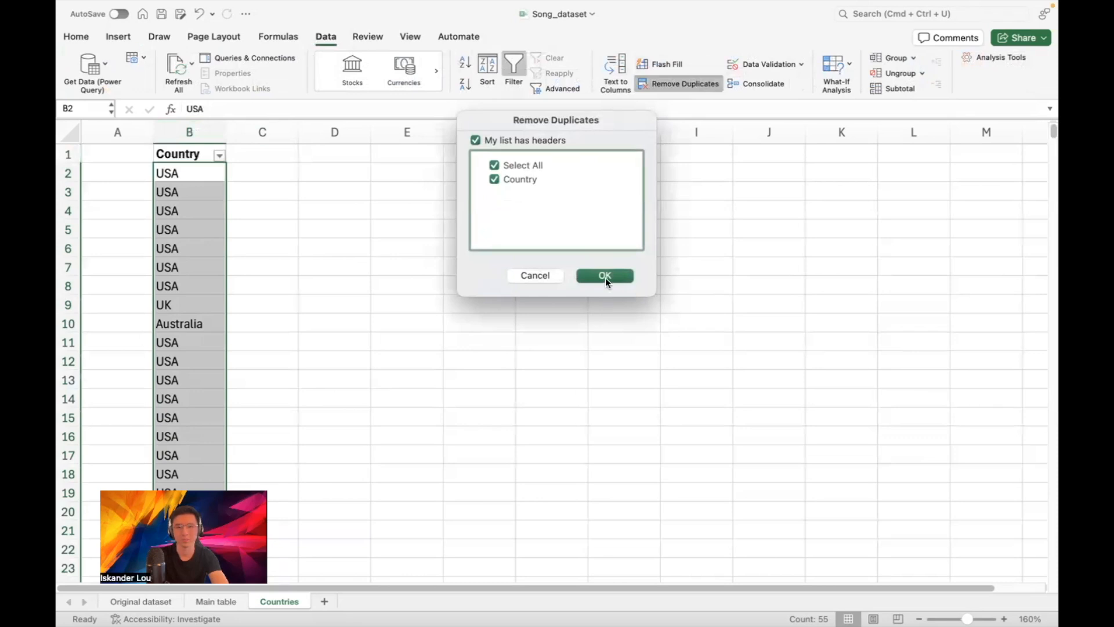
{"action": "left_click", "coordinate": [607, 276]}
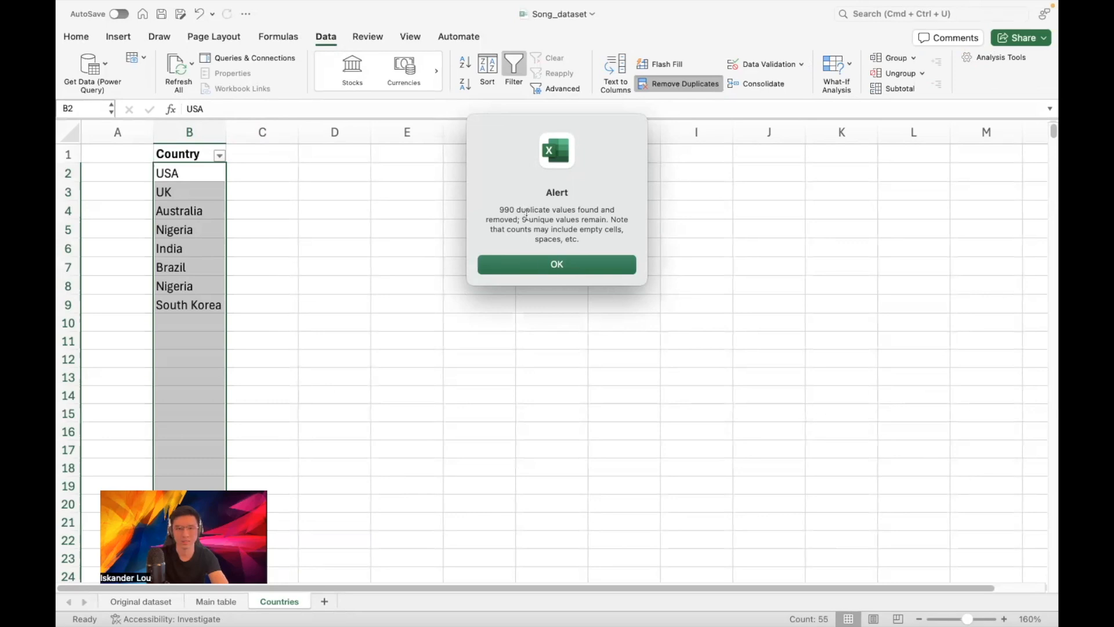
{"action": "left_click", "coordinate": [532, 266]}
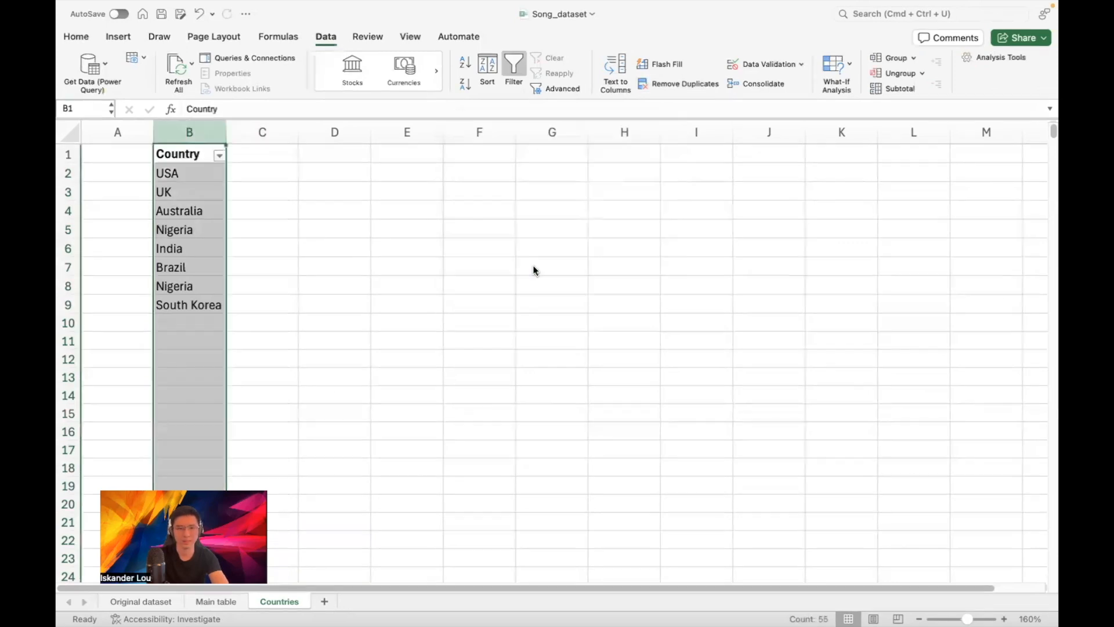
{"action": "left_click", "coordinate": [178, 328]}
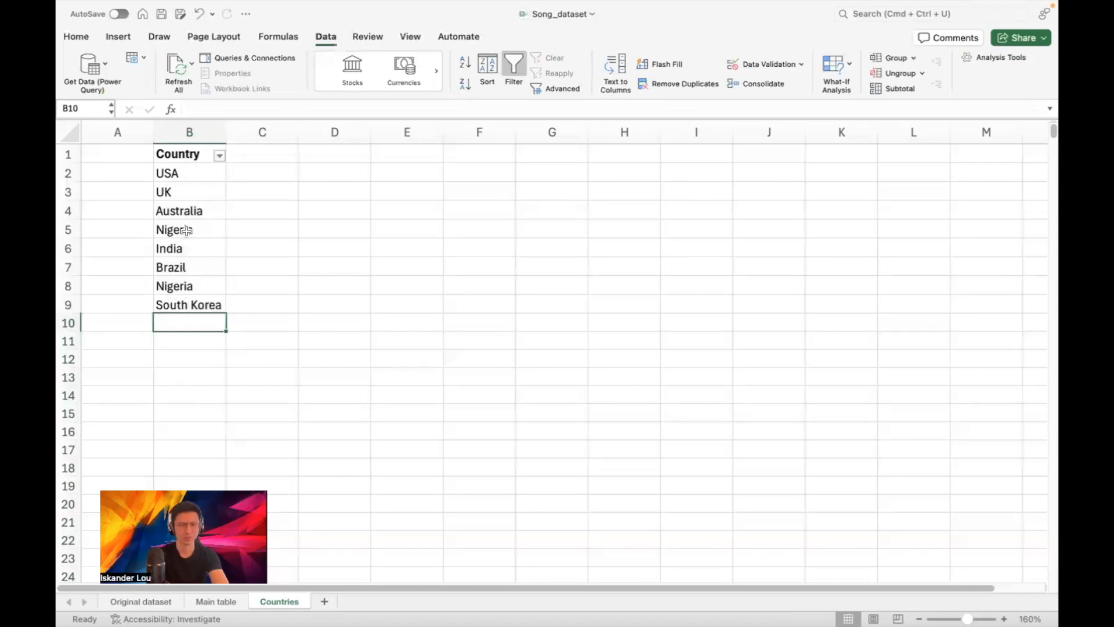
Delete row 8, the leftover second Nigeria entry
{"action": "right_click", "coordinate": [68, 285]}
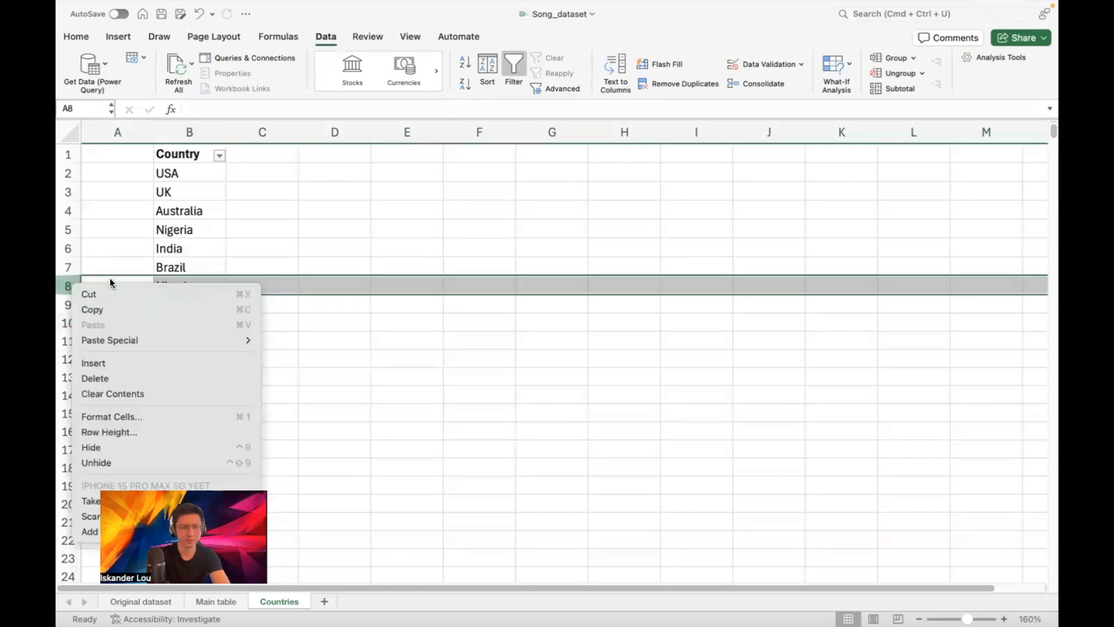
{"action": "left_click", "coordinate": [137, 378]}
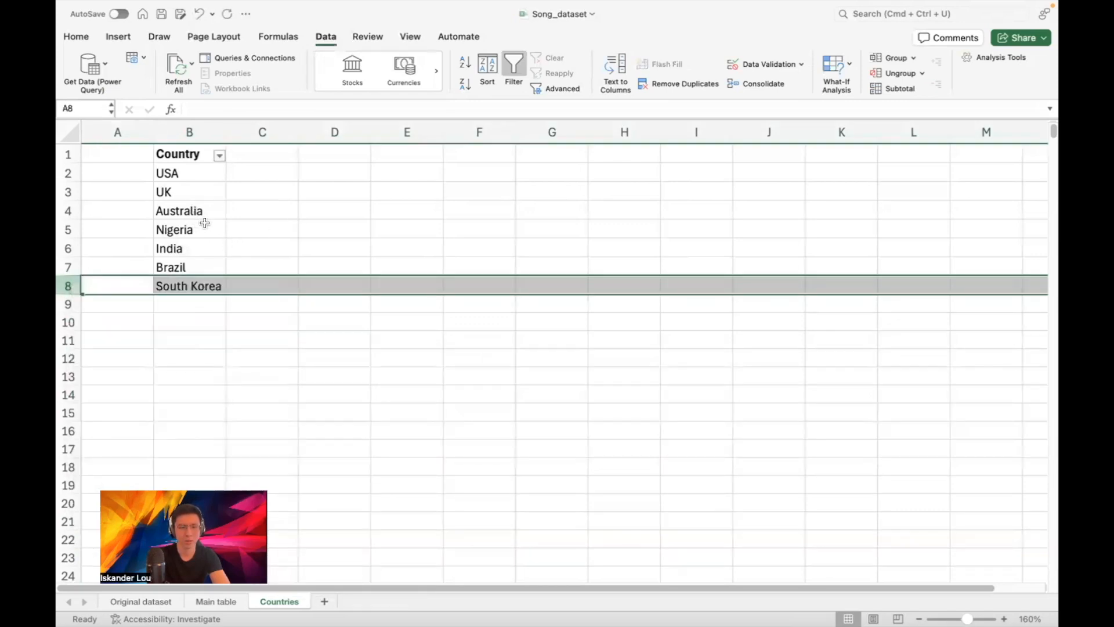
{"action": "left_click", "coordinate": [301, 209]}
Add a bold Country_id header in cell A1 of the Countries sheet
{"action": "left_click", "coordinate": [111, 161]}
{"action": "type", "text": "Country_id"}
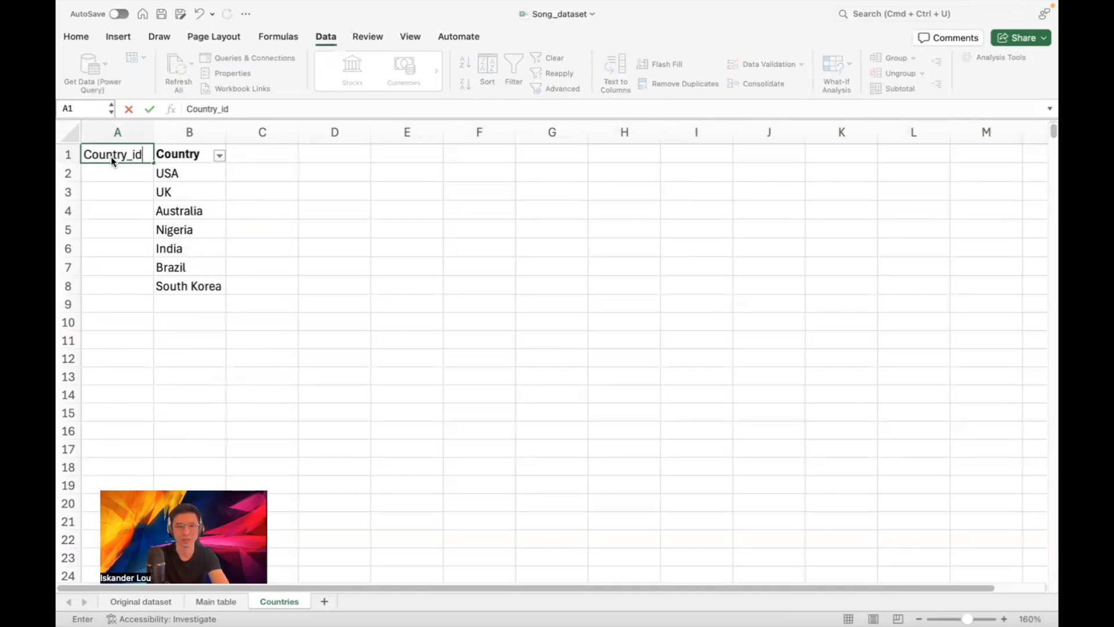
{"action": "key", "text": "Return"}
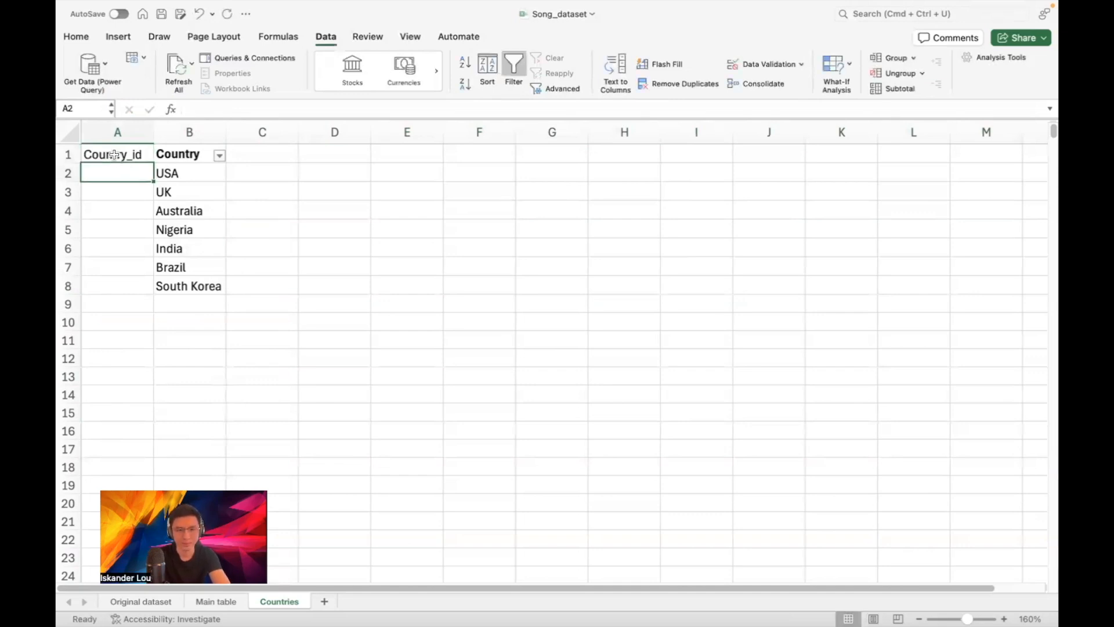
{"action": "left_click", "coordinate": [114, 155]}
{"action": "key", "text": "super+b"}
Number the seven countries 1 to 7 in A2:A8 by extending 1, 2, 3 down
{"action": "left_click", "coordinate": [128, 174]}
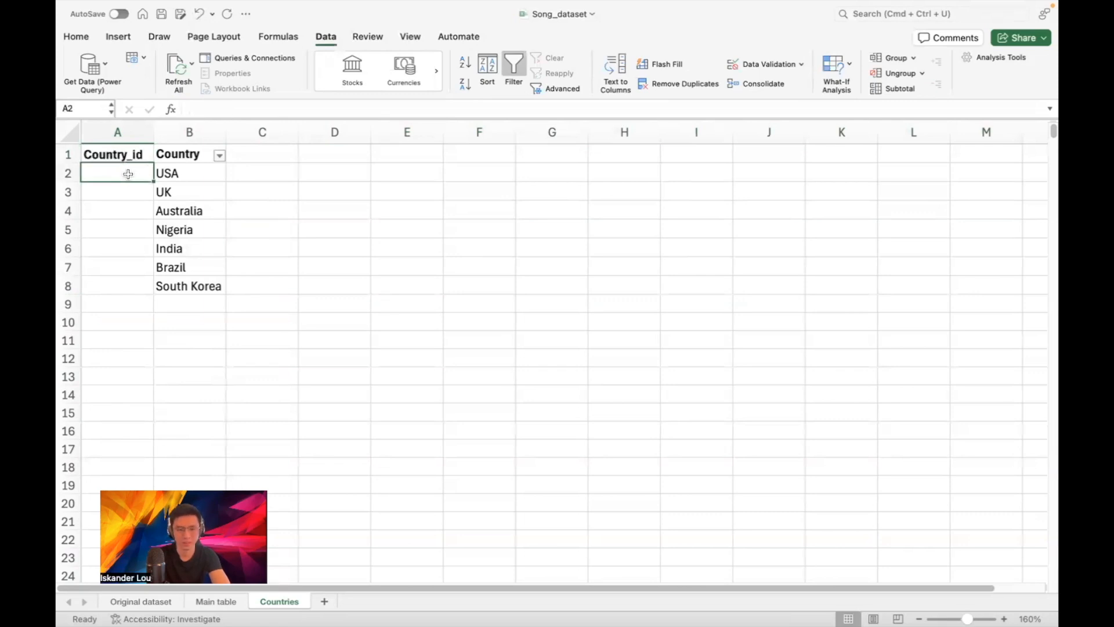
{"action": "type", "text": "1"}
{"action": "key", "text": "Return"}
{"action": "type", "text": "2"}
{"action": "key", "text": "Return"}
{"action": "type", "text": "3"}
{"action": "key", "text": "Return"}
{"action": "left_click_drag", "start_coordinate": [128, 173], "coordinate": [146, 290]}
{"action": "left_click", "coordinate": [306, 263]}
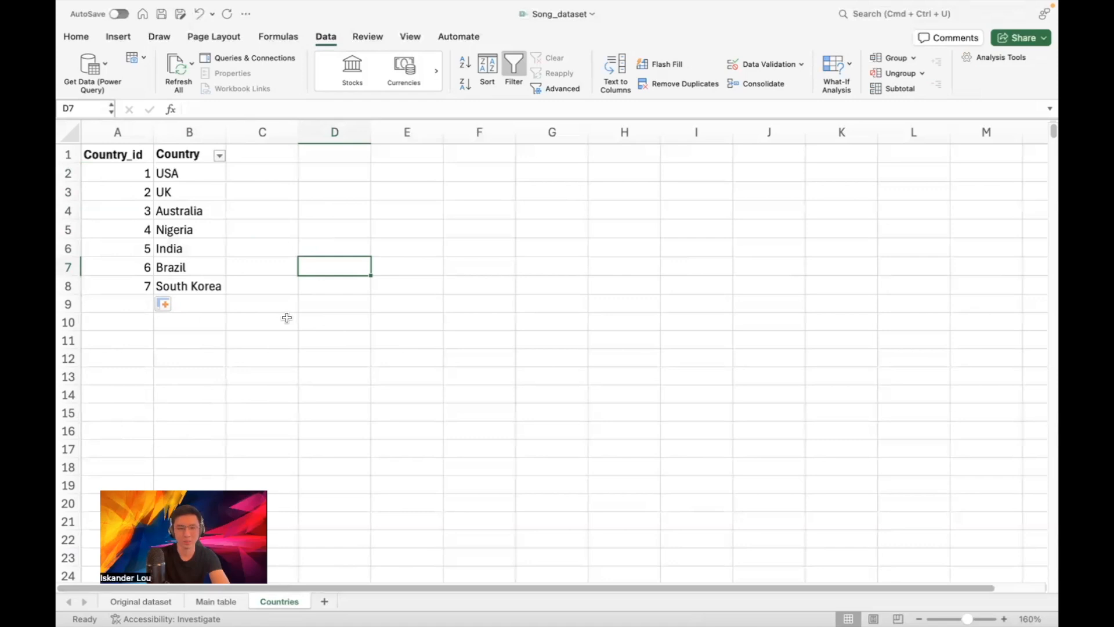
Review the Main table's Country column, then return to the Original dataset sheet
{"action": "left_click", "coordinate": [218, 602]}
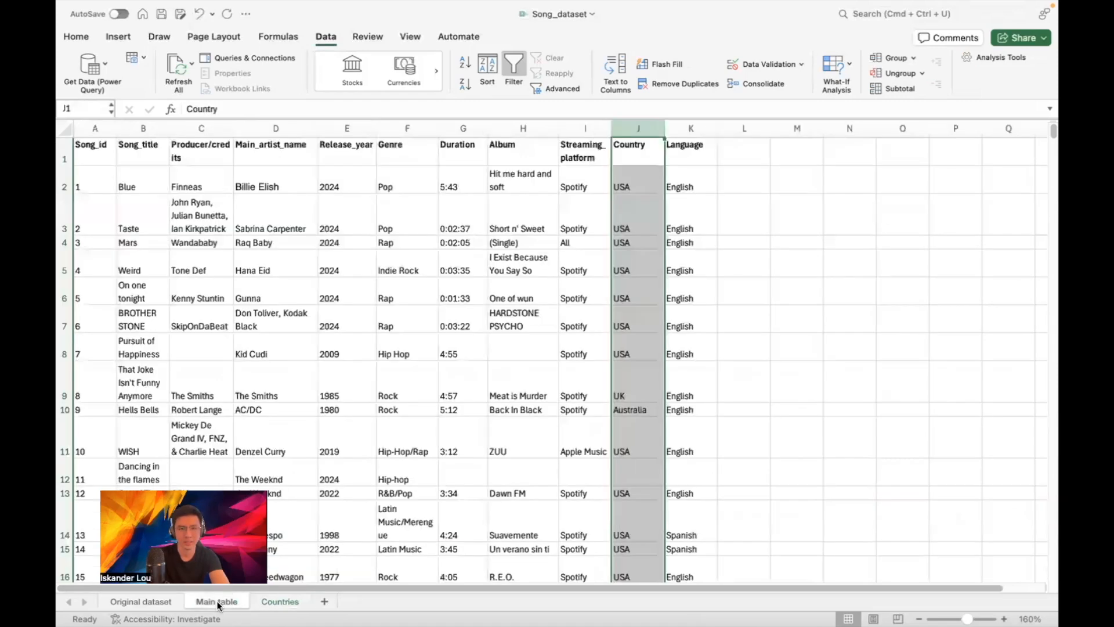
{"action": "left_click", "coordinate": [799, 212]}
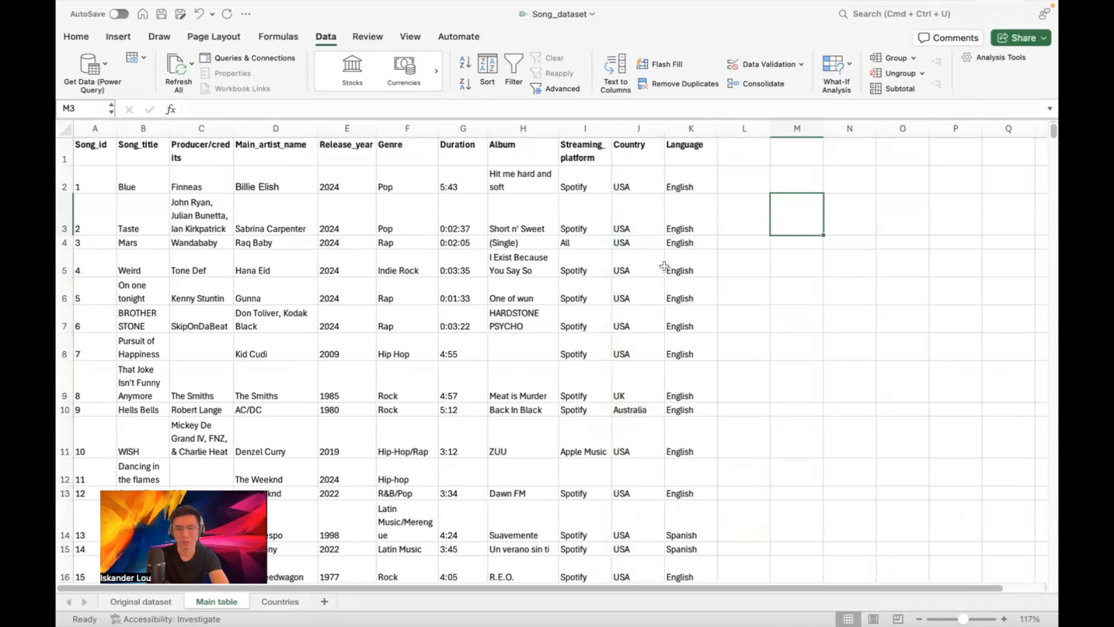
{"action": "scroll", "coordinate": [667, 269], "scroll_direction": "down", "scroll_amount": 10}
{"action": "scroll", "coordinate": [673, 271], "scroll_direction": "up", "scroll_amount": 10}
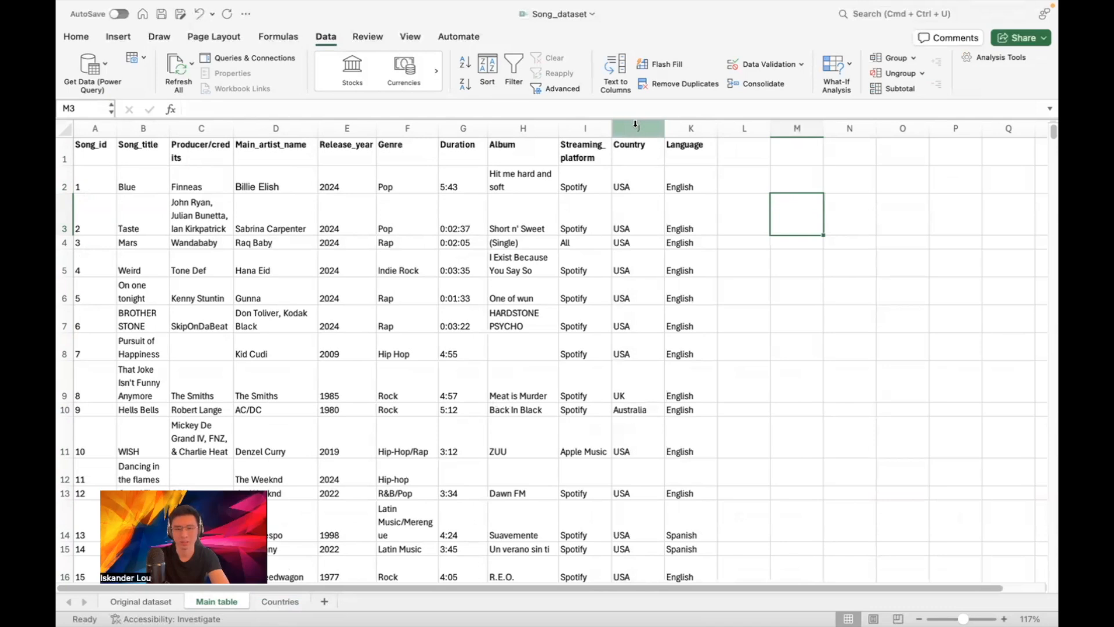
{"action": "left_click", "coordinate": [145, 598]}
{"action": "left_click_drag", "start_coordinate": [301, 587], "coordinate": [572, 557]}
Look over the XLOOKUP lecture note, then switch to the Main table sheet
{"action": "scroll", "coordinate": [609, 281], "scroll_direction": "up", "scroll_amount": 15}
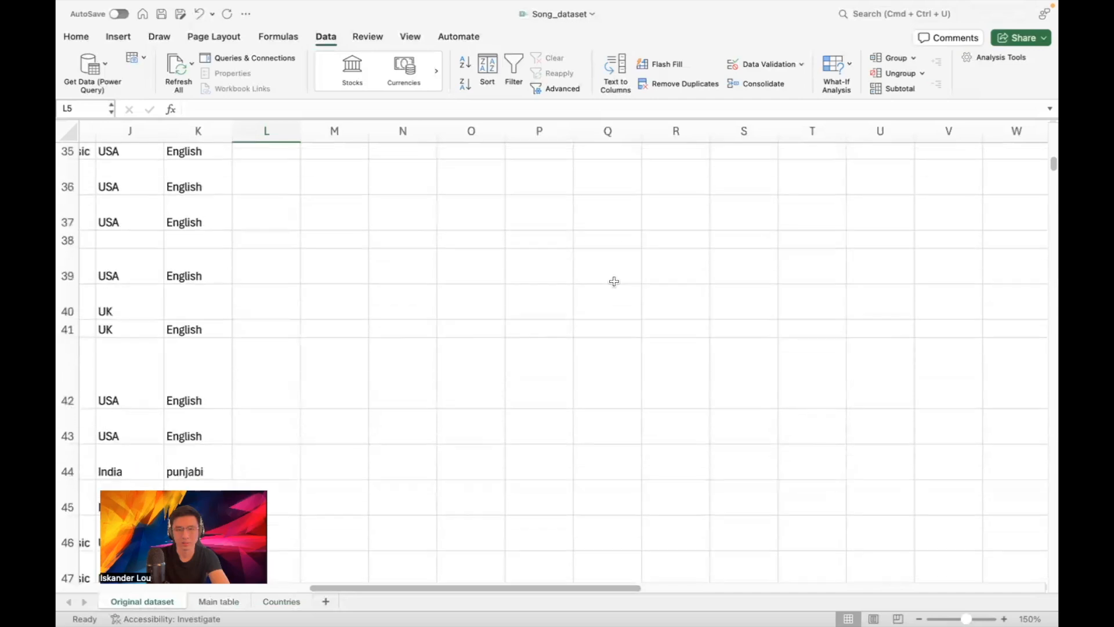
{"action": "scroll", "coordinate": [623, 294], "scroll_direction": "up", "scroll_amount": 12}
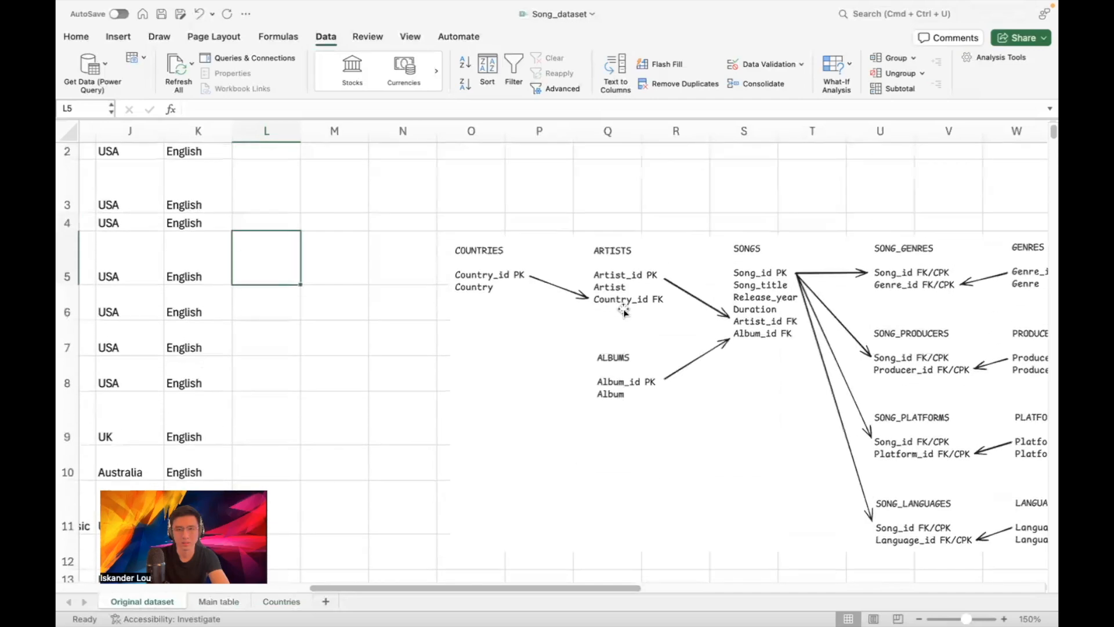
{"action": "scroll", "coordinate": [633, 381], "scroll_direction": "right", "scroll_amount": 7}
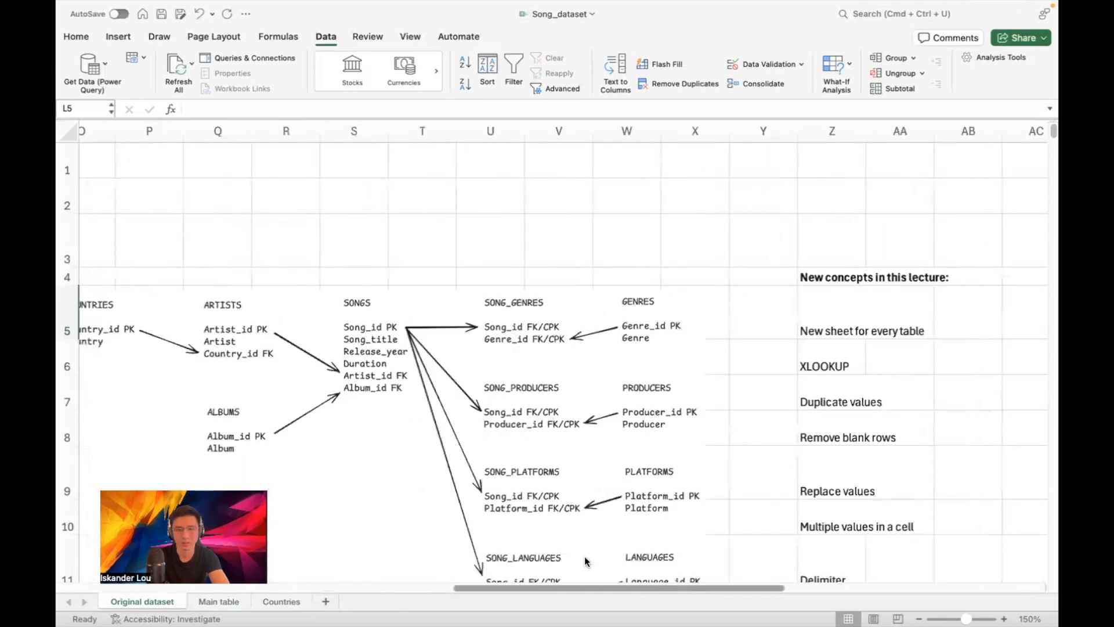
{"action": "double_click", "coordinate": [753, 359]}
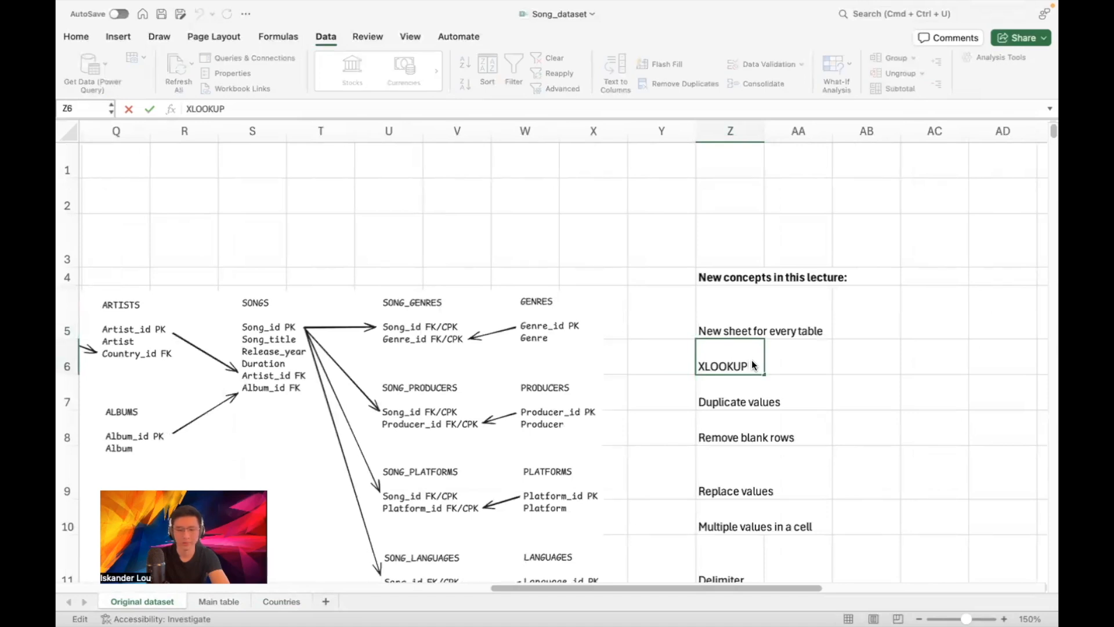
{"action": "left_click", "coordinate": [201, 601]}
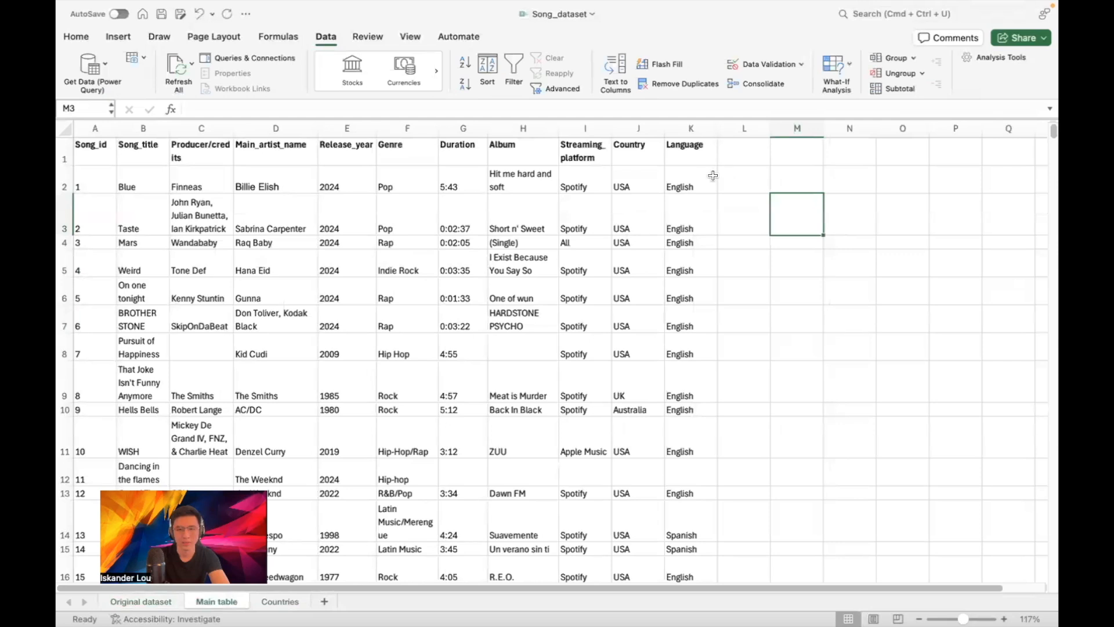
Enter the header Country_id_FK in cell L1 beside Language
{"action": "left_click", "coordinate": [750, 148]}
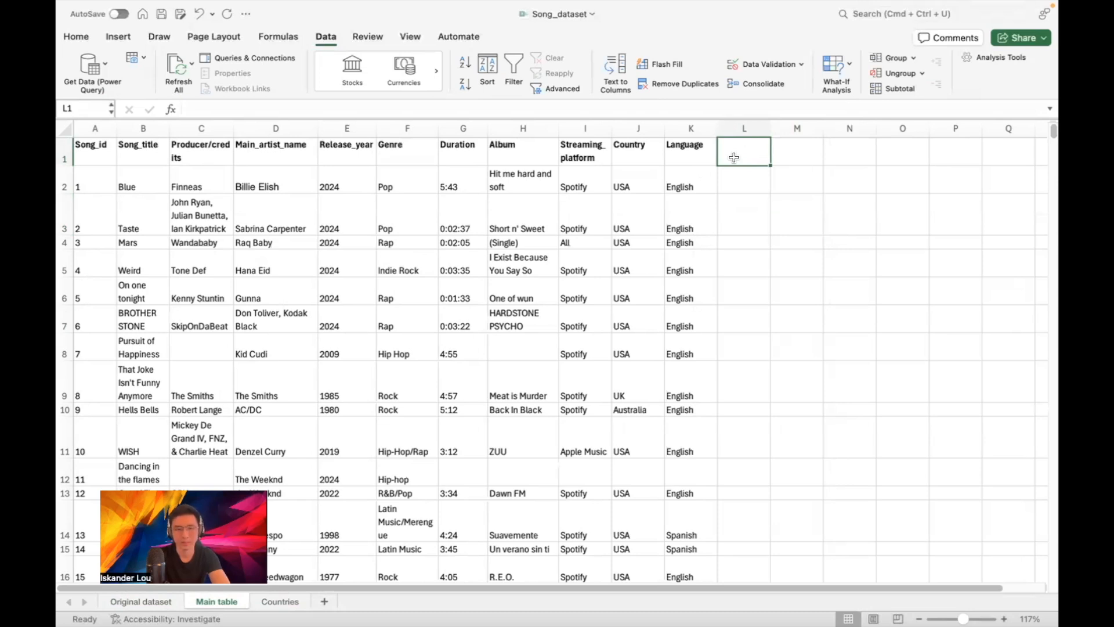
{"action": "type", "text": "Cou"}
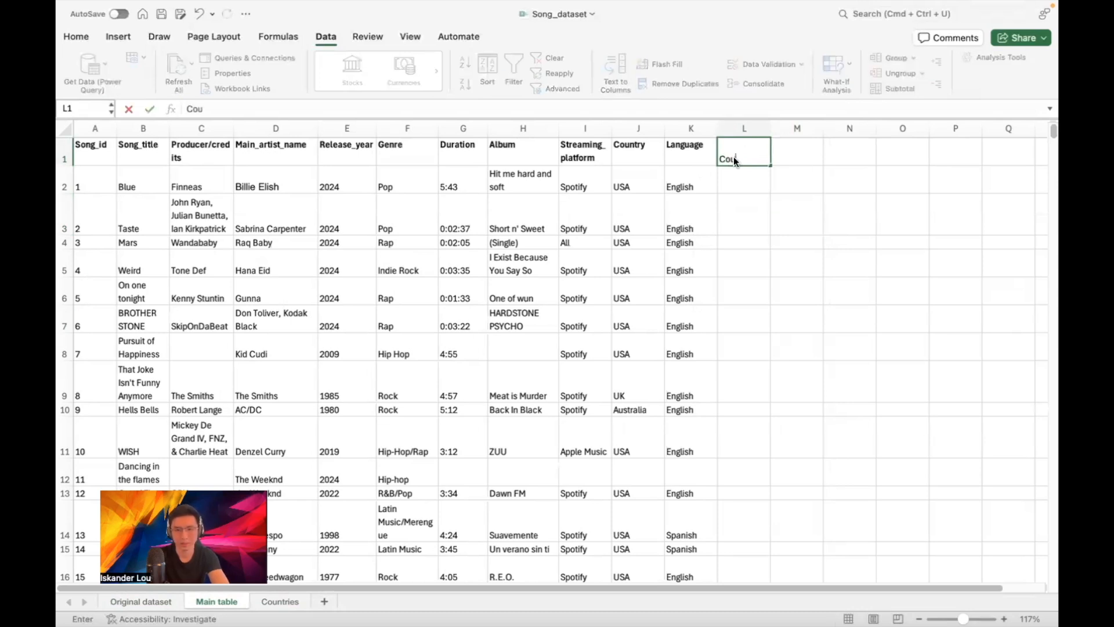
{"action": "type", "text": "ntry_id_FK"}
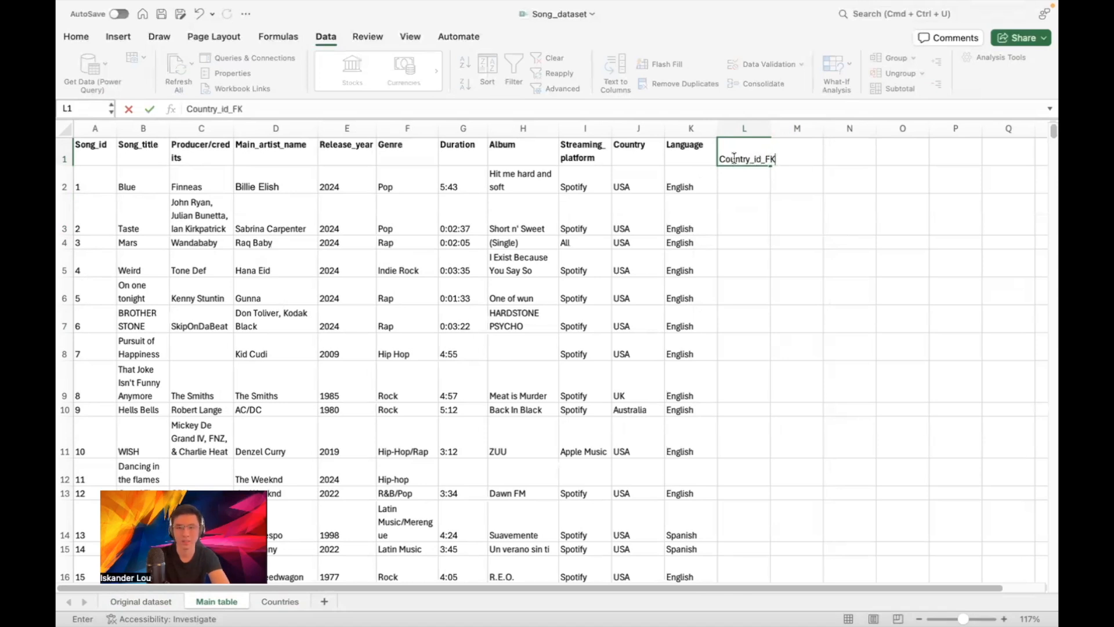
{"action": "key", "text": "Return"}
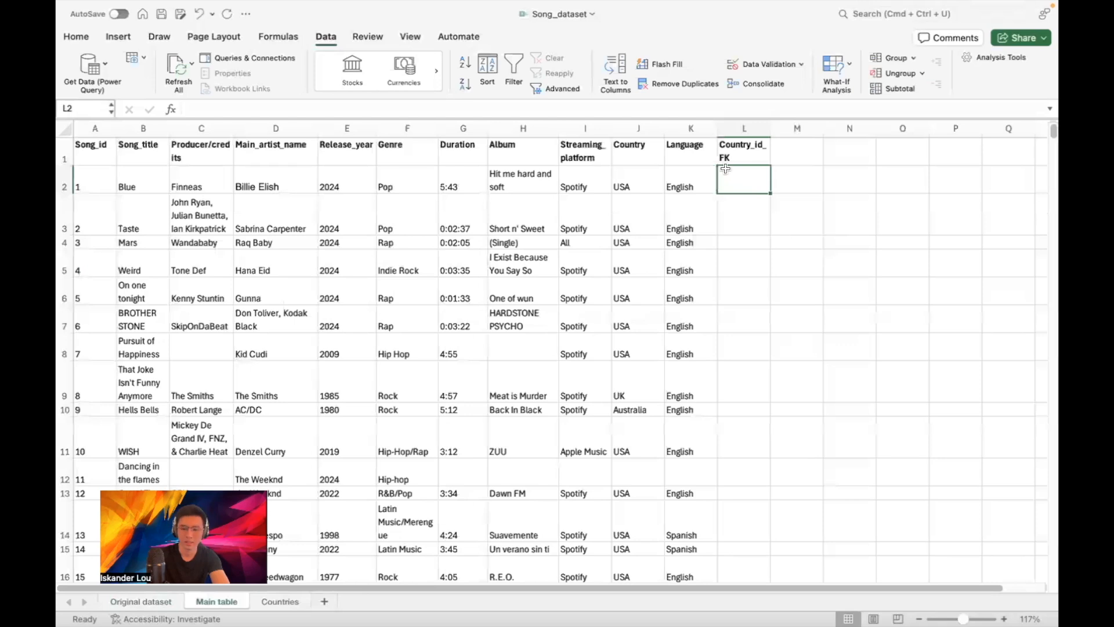
Enter =XLOOKUP(J2,Countries!B:B,Countries!A:A) in L2, returning country id 1 for USA
{"action": "type", "text": "="}
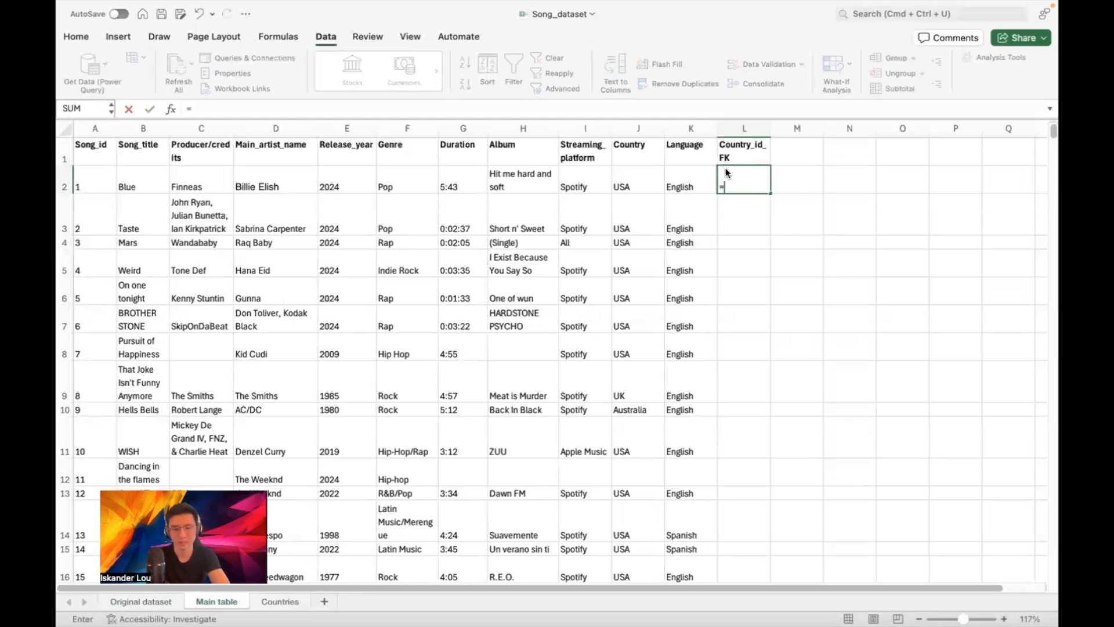
{"action": "type", "text": "XLOOKUP("}
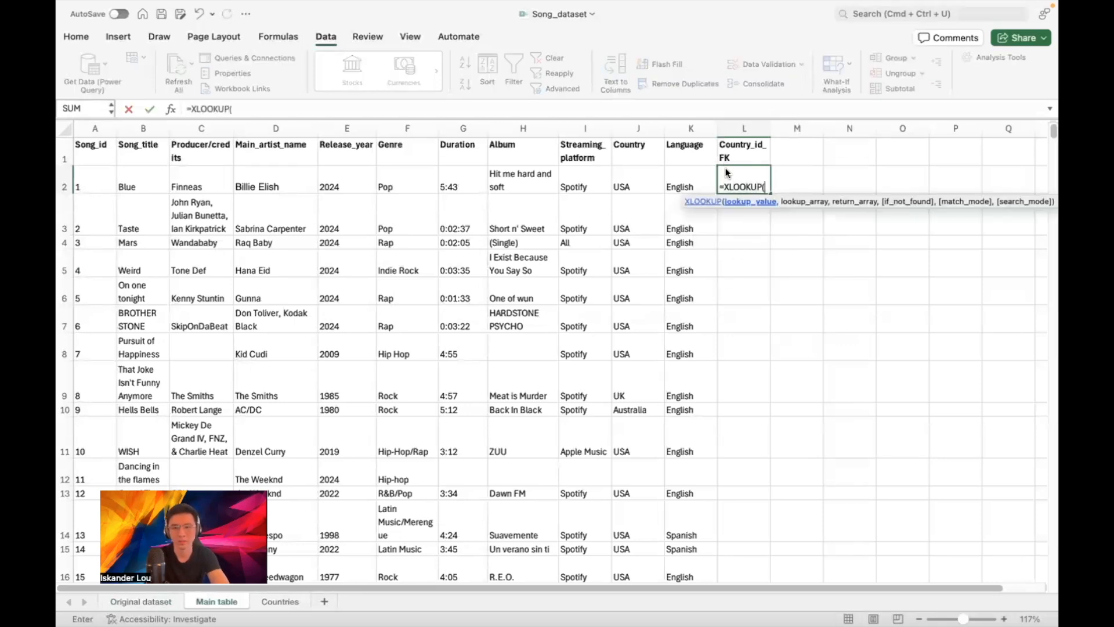
{"action": "left_click_drag", "start_coordinate": [718, 169], "coordinate": [632, 170]}
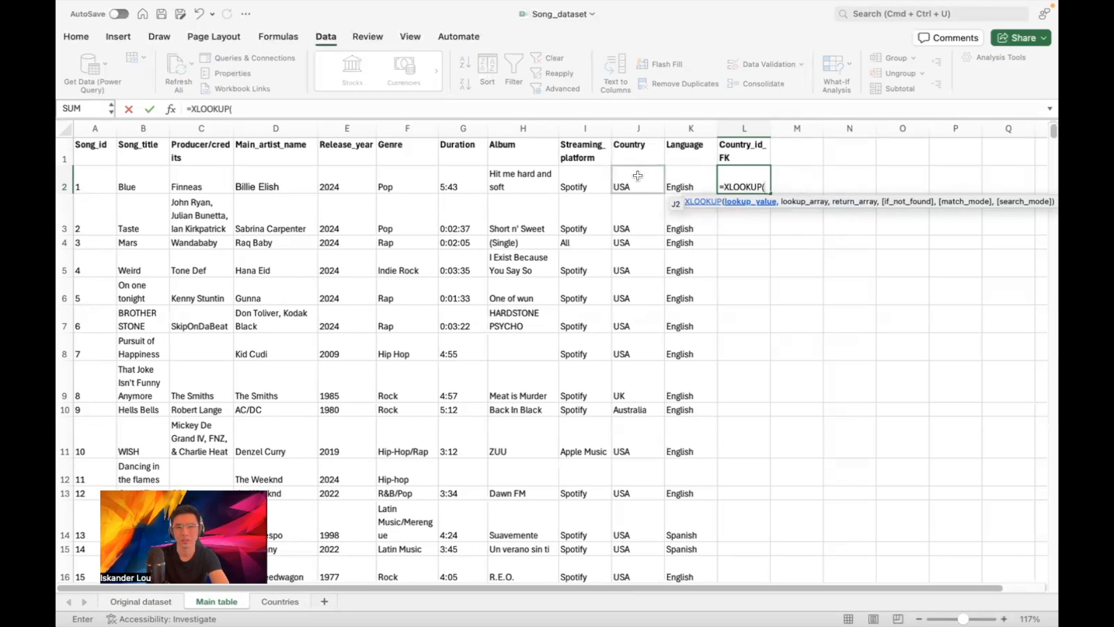
{"action": "left_click", "coordinate": [637, 175]}
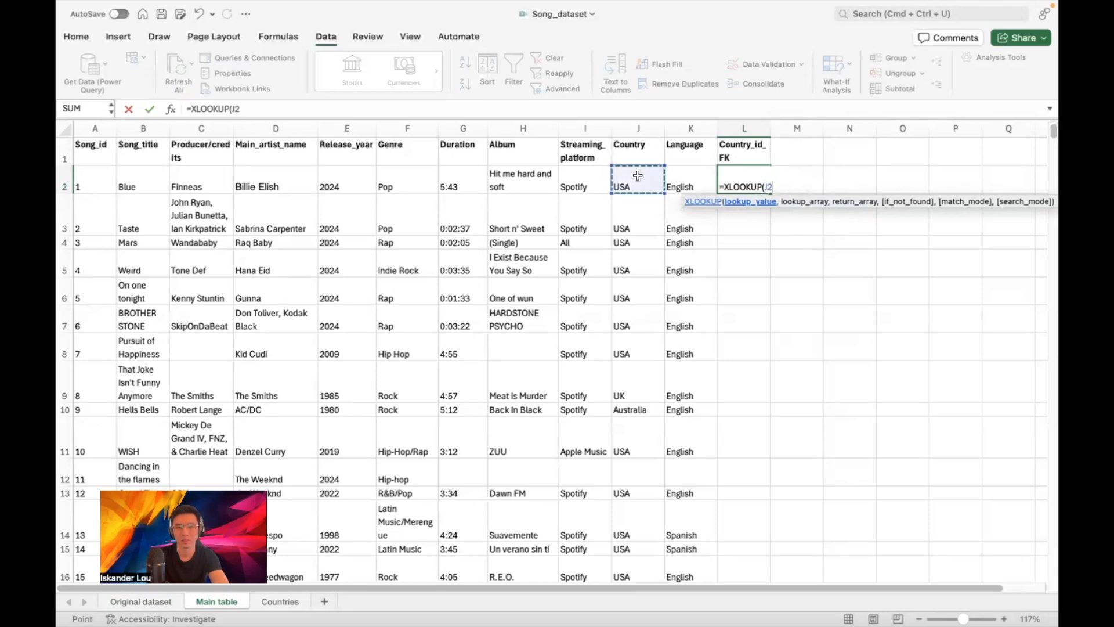
{"action": "type", "text": ","}
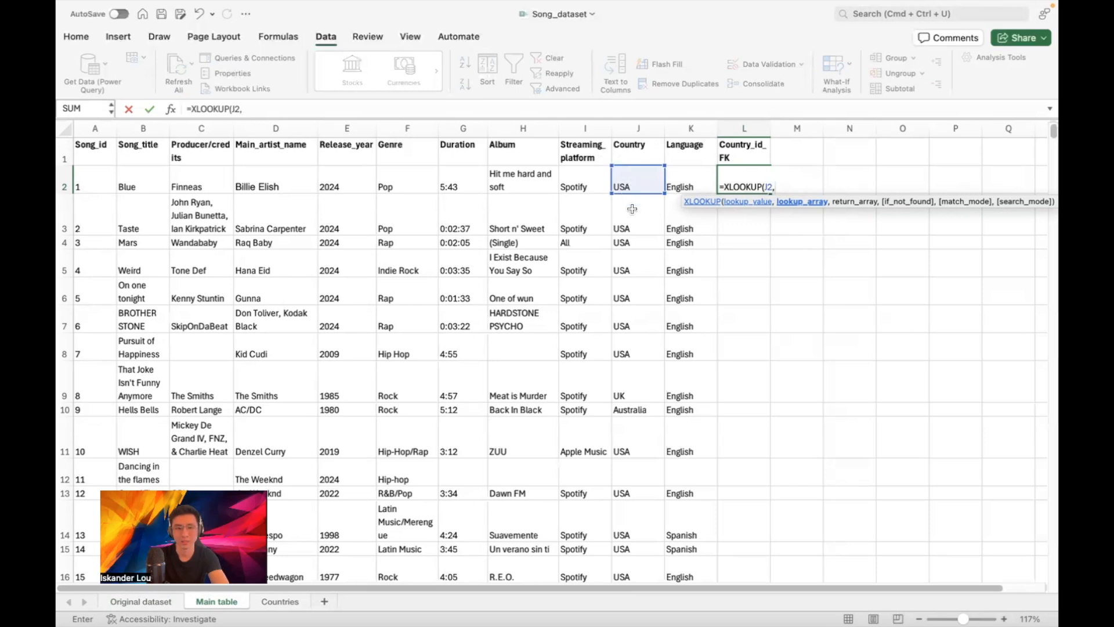
{"action": "left_click", "coordinate": [281, 601]}
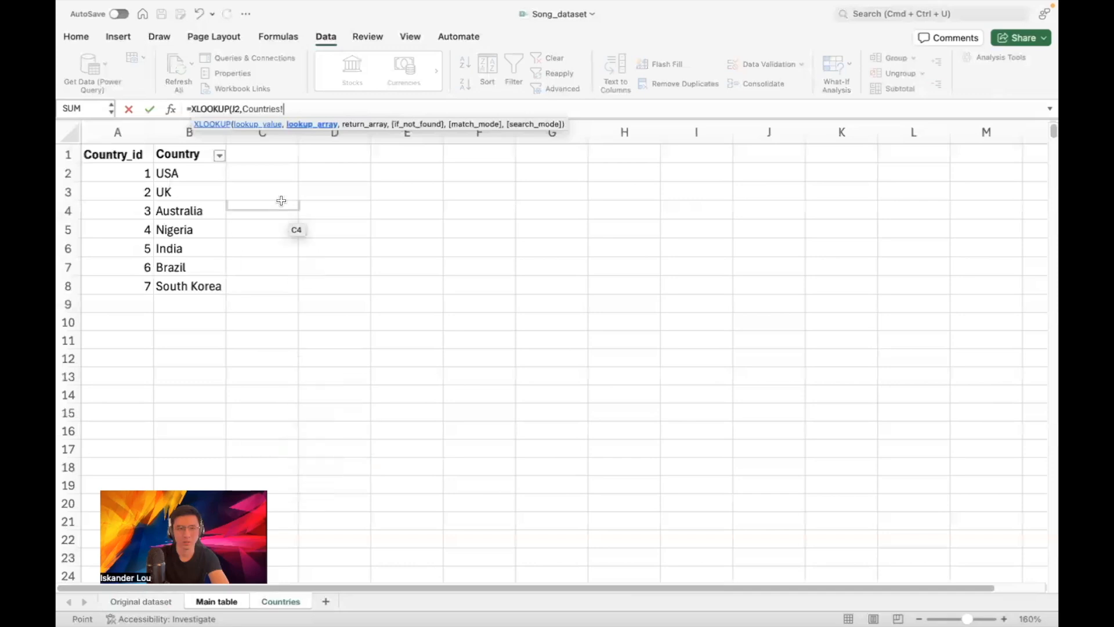
{"action": "left_click", "coordinate": [189, 133]}
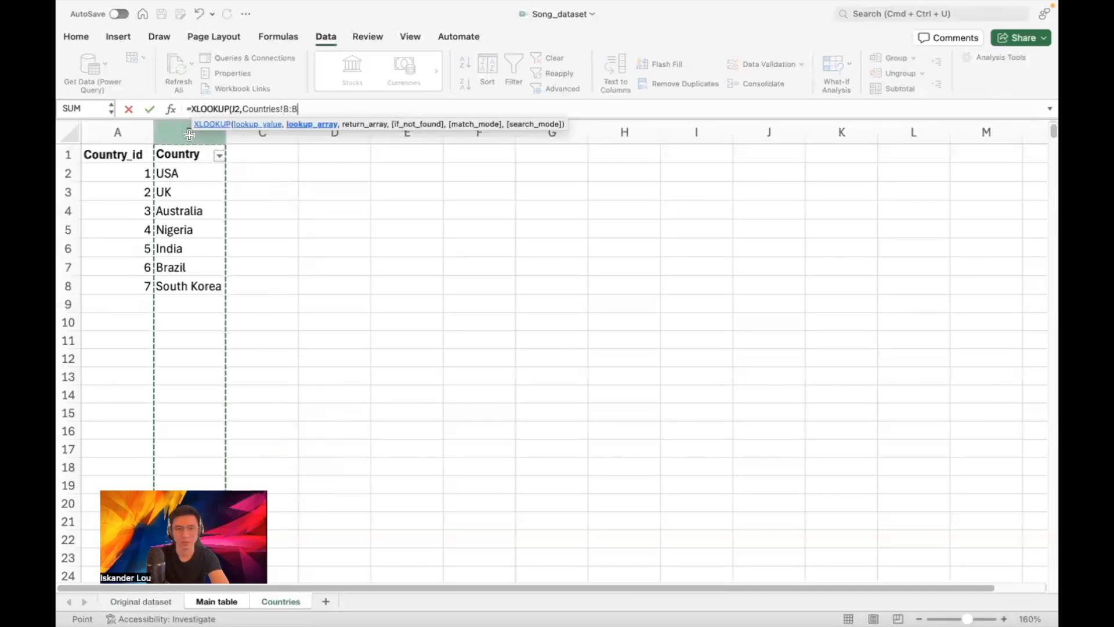
{"action": "type", "text": ","}
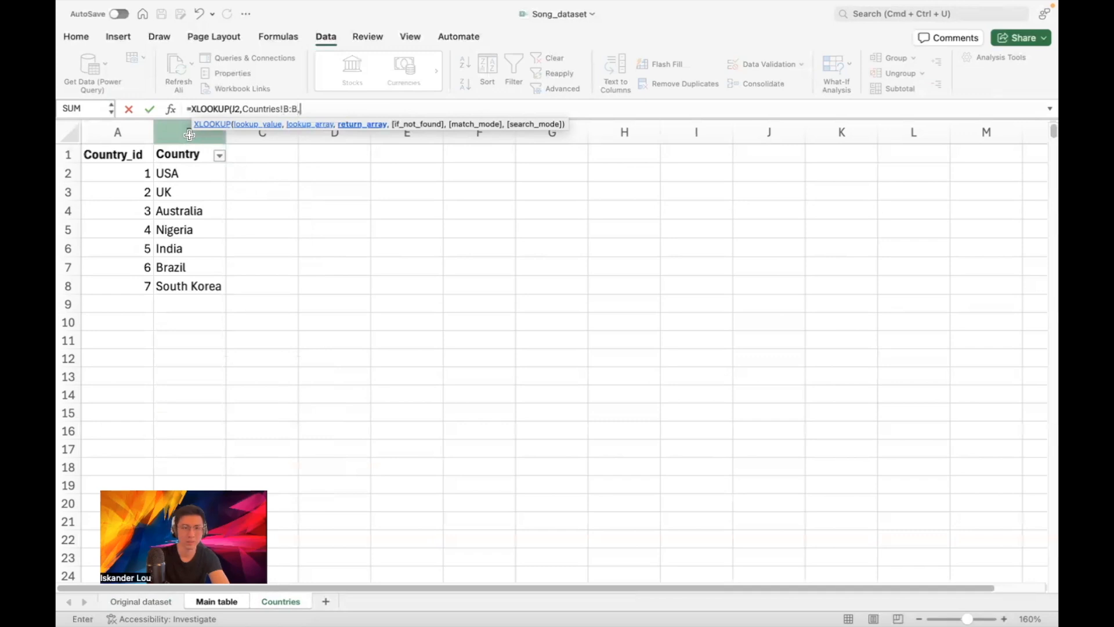
{"action": "left_click", "coordinate": [129, 133]}
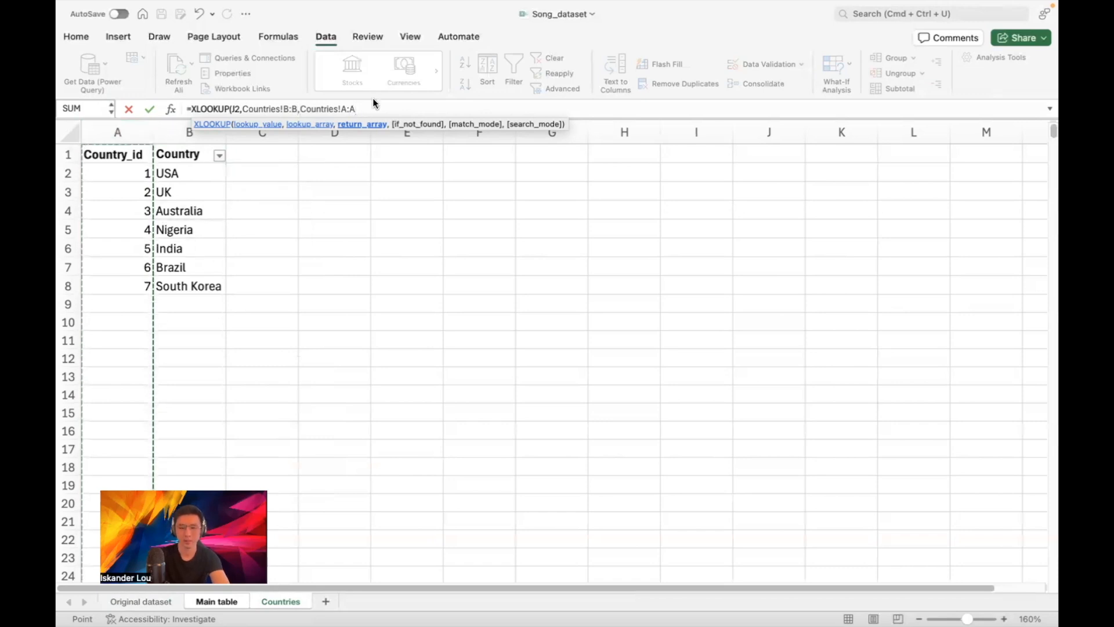
{"action": "type", "text": ")"}
{"action": "key", "text": "Return"}
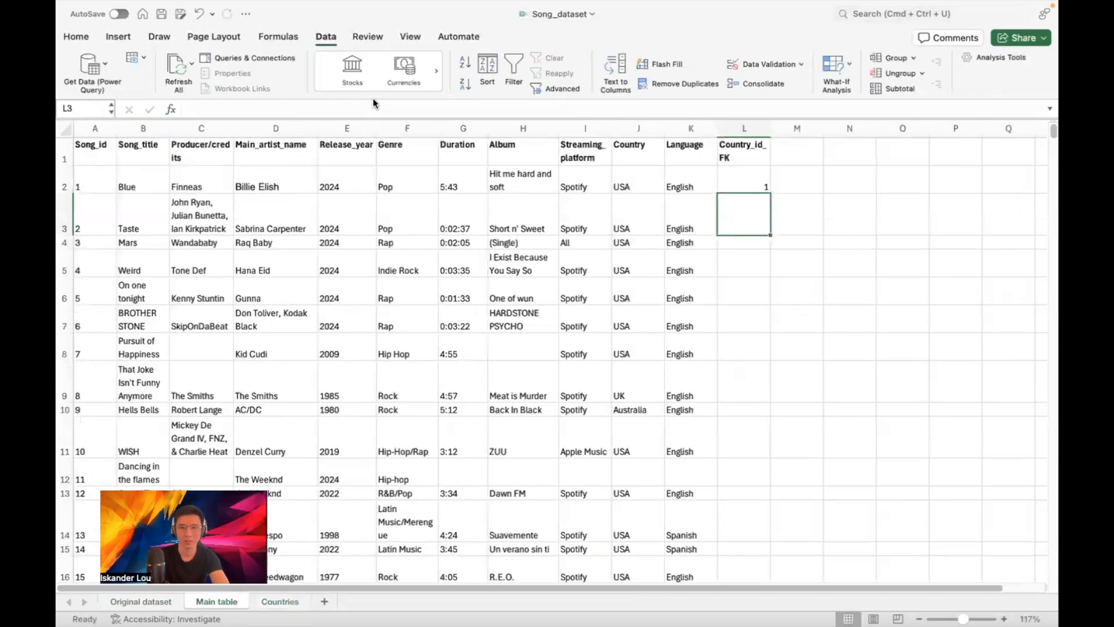
Copy the L2 XLOOKUP formula down column L through row 6 and check early results
{"action": "left_click", "coordinate": [758, 186]}
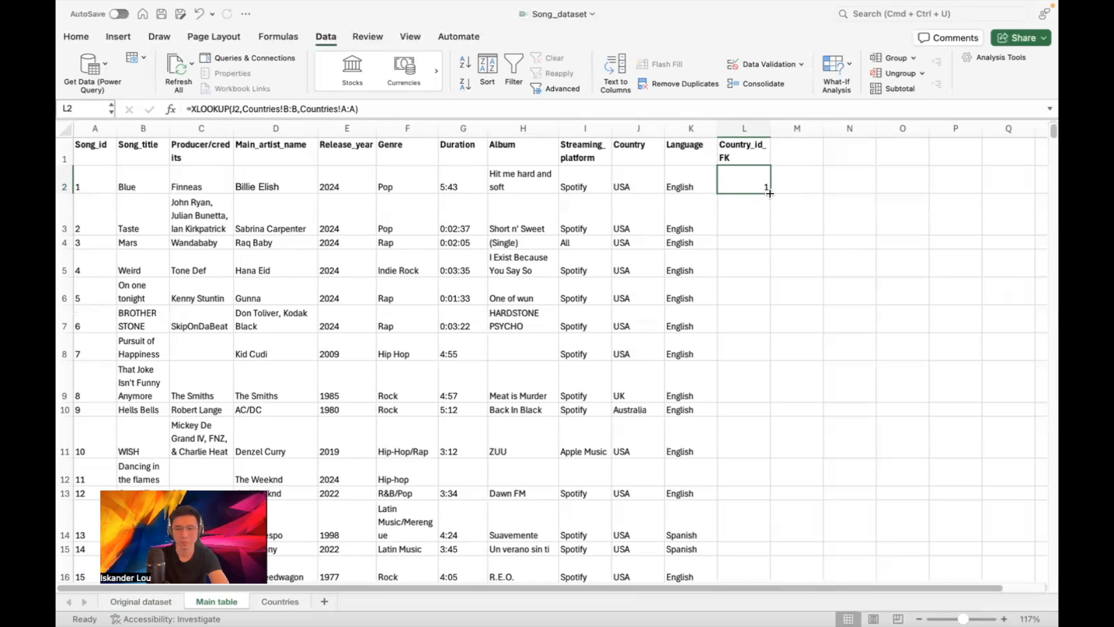
{"action": "left_click_drag", "start_coordinate": [769, 193], "coordinate": [783, 226]}
{"action": "left_click", "coordinate": [737, 218]}
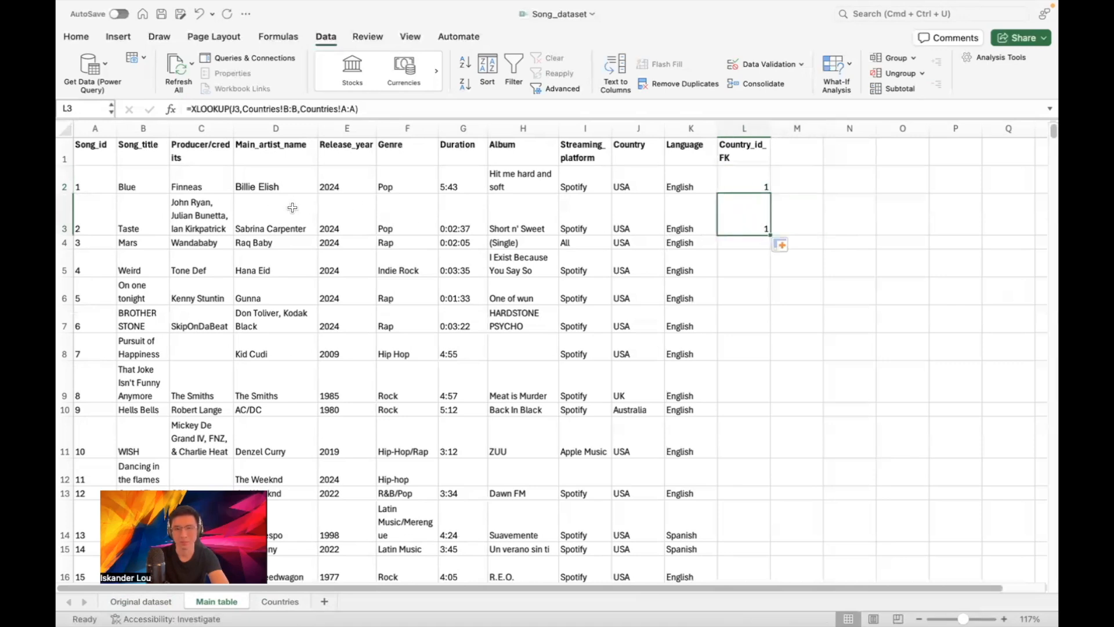
{"action": "left_click_drag", "start_coordinate": [770, 235], "coordinate": [759, 405]}
{"action": "scroll", "coordinate": [754, 383], "scroll_direction": "down", "scroll_amount": 1}
{"action": "left_click", "coordinate": [752, 377]}
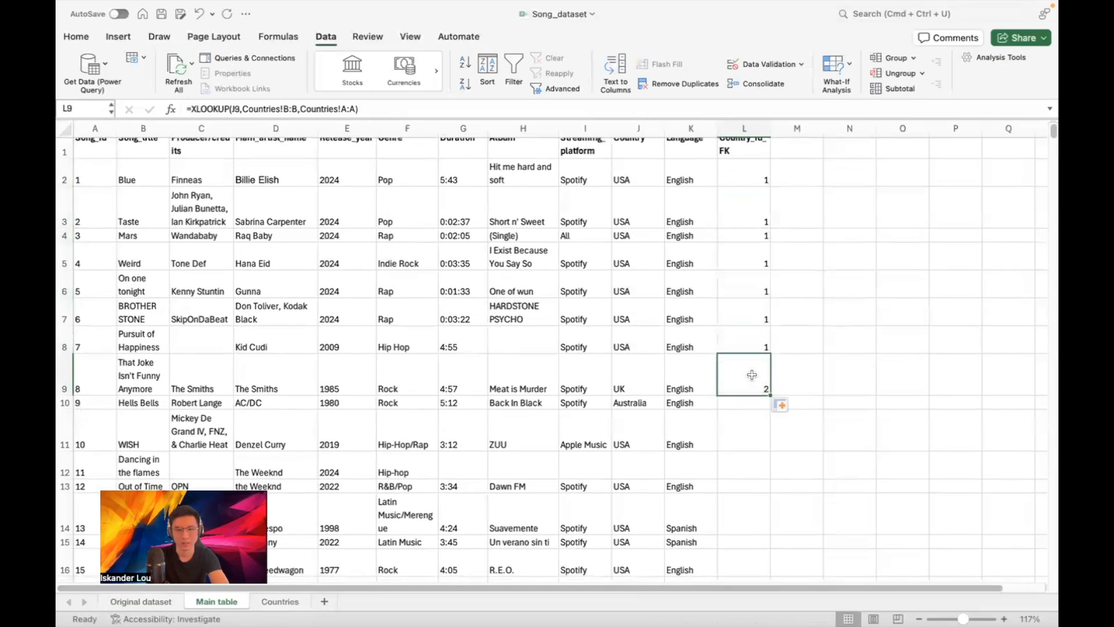
{"action": "left_click", "coordinate": [274, 376]}
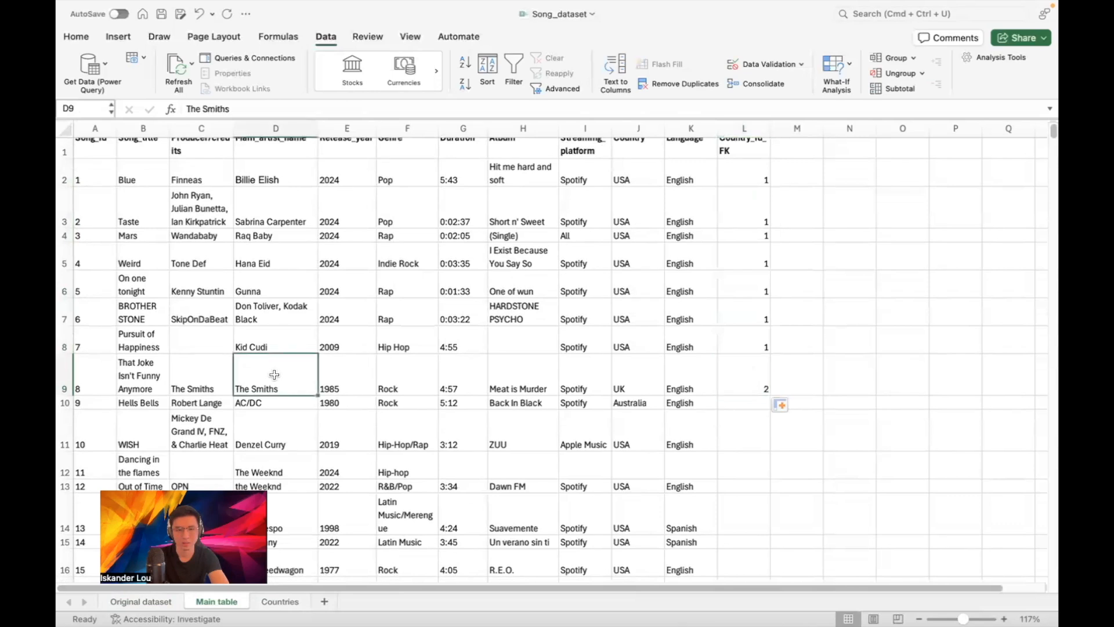
Continue filling the lookup through L14, comparing ids against the Countries sheet
{"action": "left_click", "coordinate": [267, 603]}
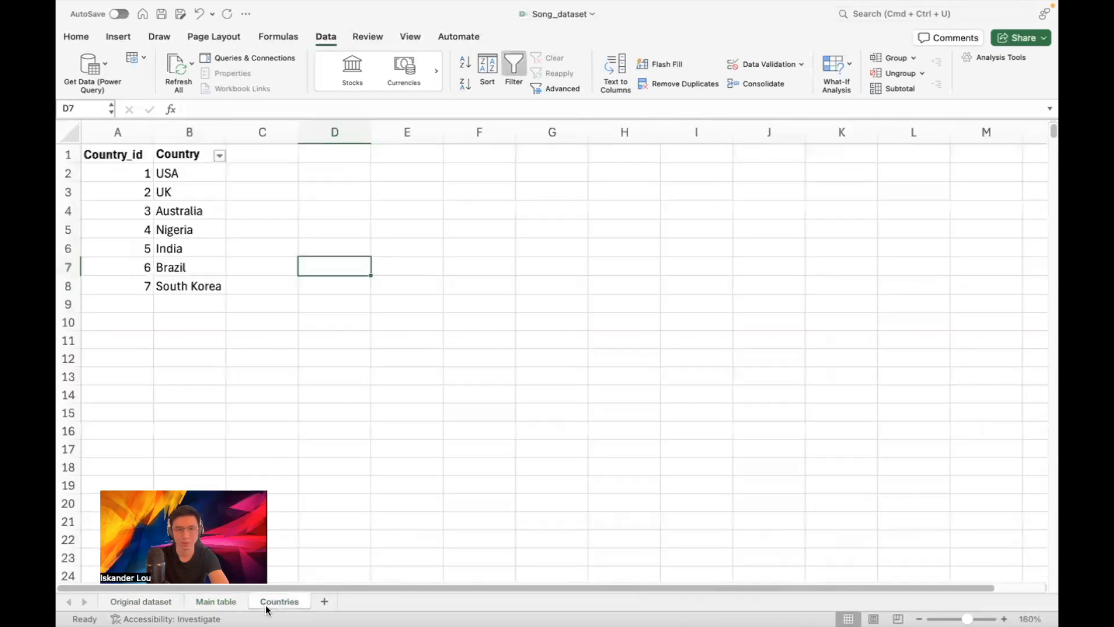
{"action": "left_click", "coordinate": [210, 602]}
{"action": "scroll", "coordinate": [766, 319], "scroll_direction": "down", "scroll_amount": 2}
{"action": "left_click", "coordinate": [768, 290]}
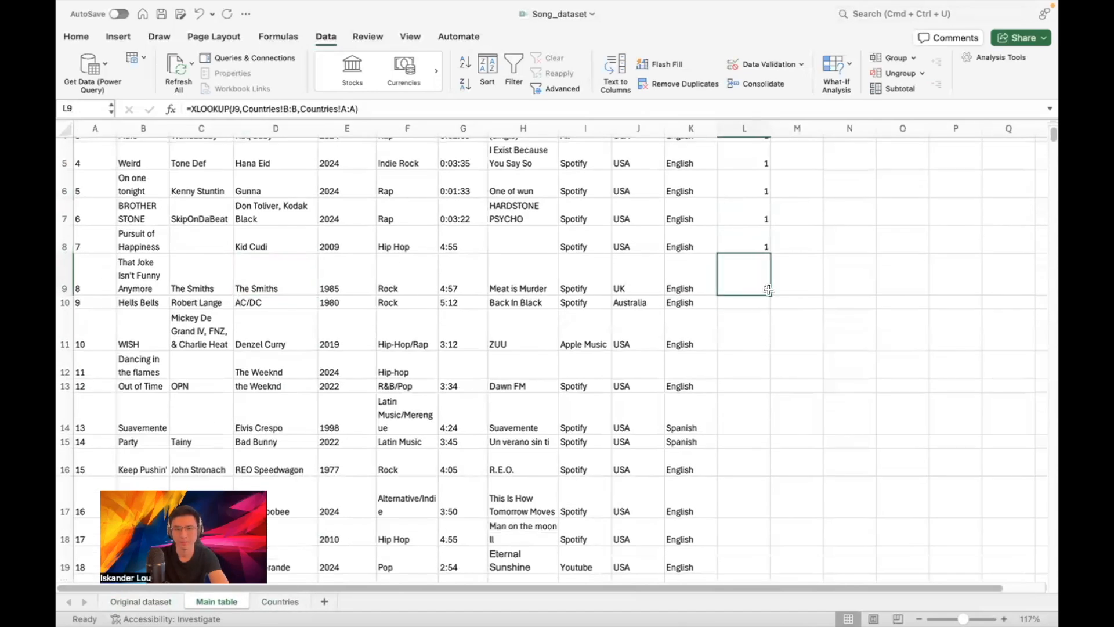
{"action": "left_click_drag", "start_coordinate": [768, 290], "coordinate": [742, 427]}
{"action": "scroll", "coordinate": [802, 314], "scroll_direction": "down", "scroll_amount": 1}
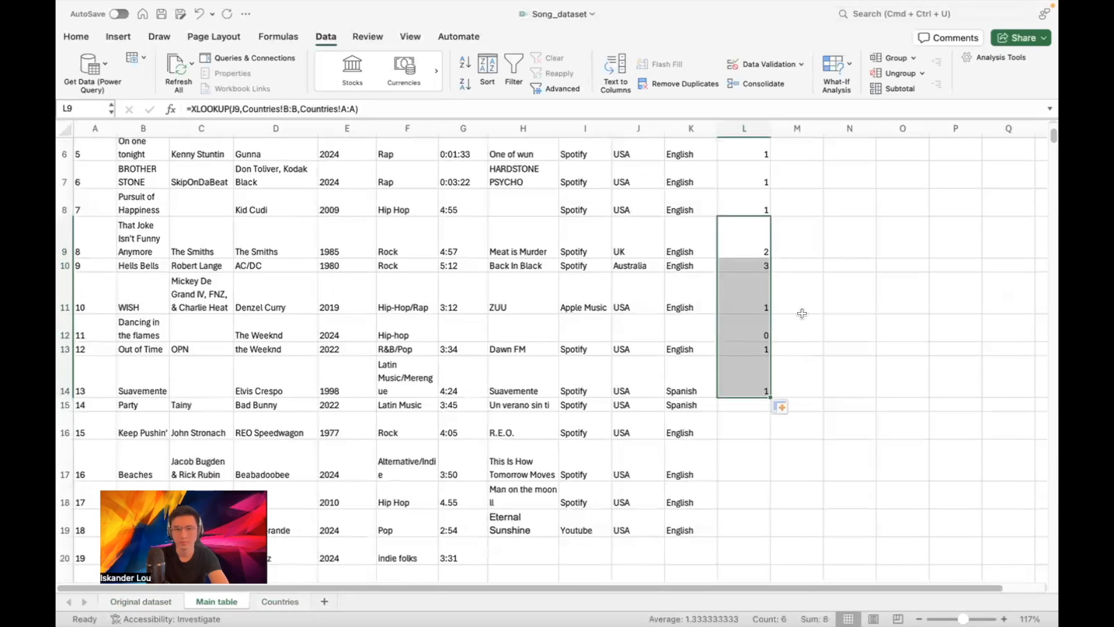
{"action": "left_click", "coordinate": [754, 265]}
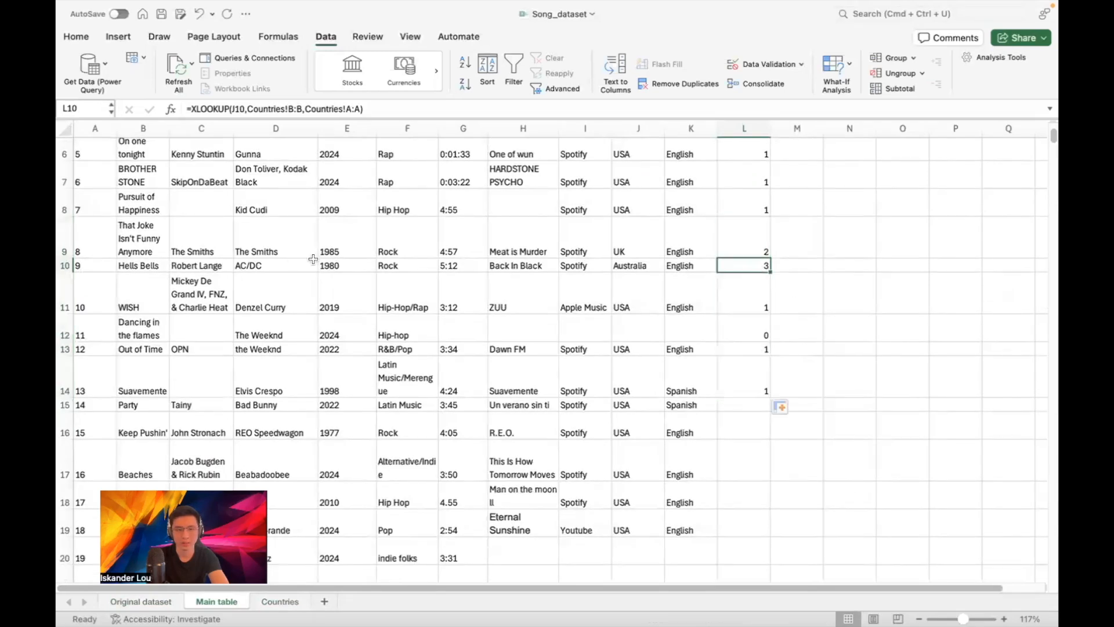
{"action": "left_click", "coordinate": [280, 601]}
{"action": "left_click", "coordinate": [241, 605]}
{"action": "left_click", "coordinate": [755, 323]}
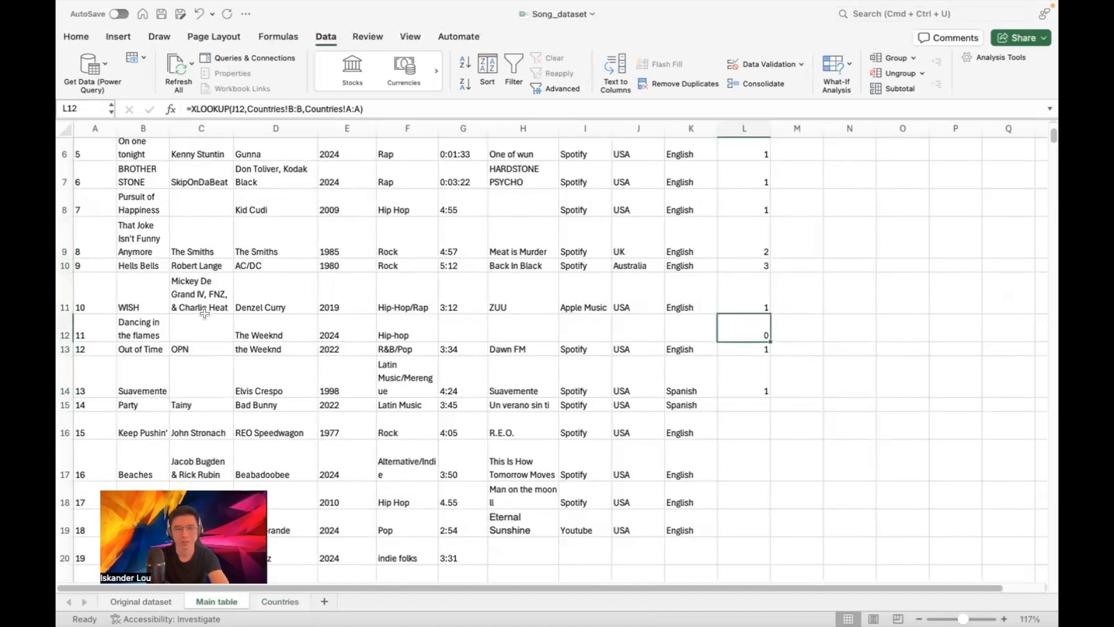
{"action": "left_click", "coordinate": [625, 331]}
{"action": "type", "text": "USA"}
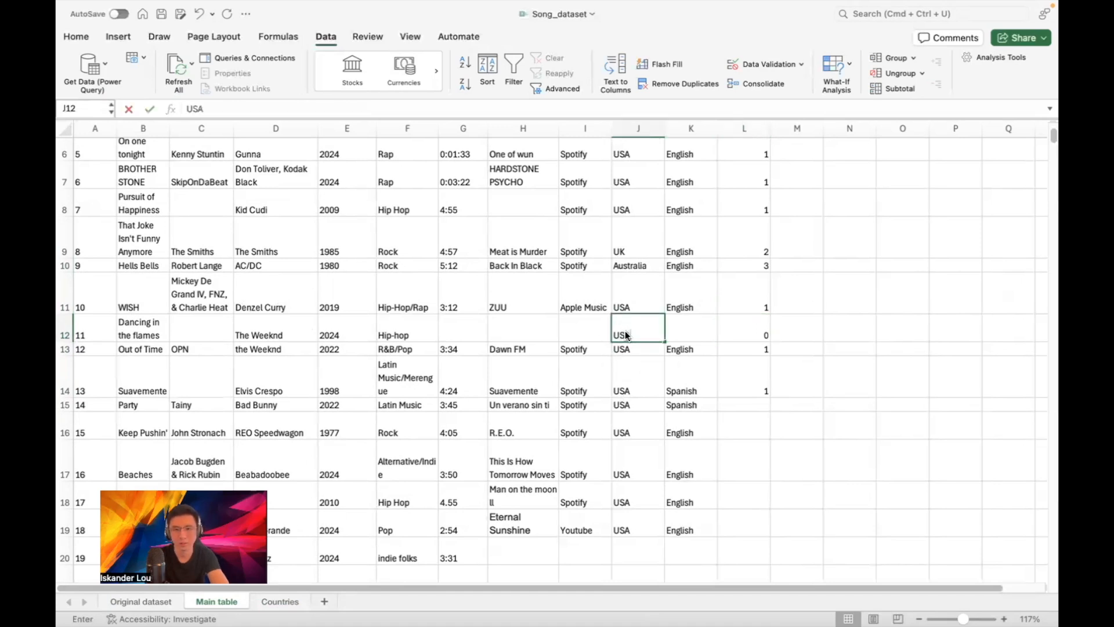
{"action": "key", "text": "BackSpace"}
{"action": "key", "text": "BackSpace"}
{"action": "key", "text": "BackSpace"}
{"action": "type", "text": "Canad"}
{"action": "key", "text": "BackSpace"}
{"action": "type", "text": "ada"}
{"action": "key", "text": "Return"}
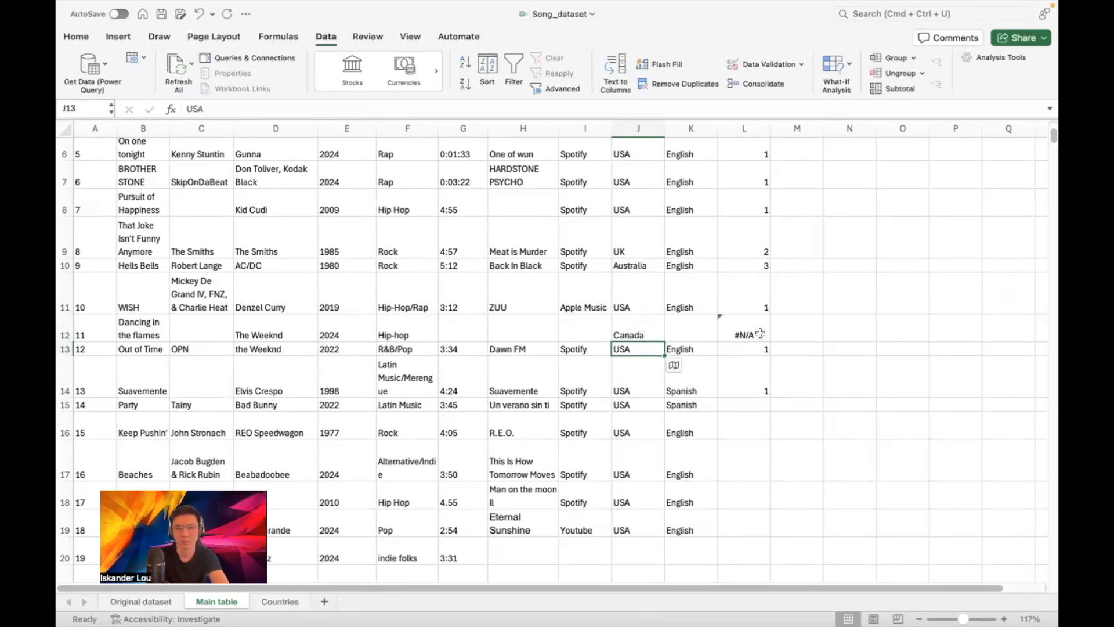
{"action": "left_click", "coordinate": [255, 603]}
{"action": "left_click", "coordinate": [145, 299]}
{"action": "type", "text": "8"}
{"action": "key", "text": "Return"}
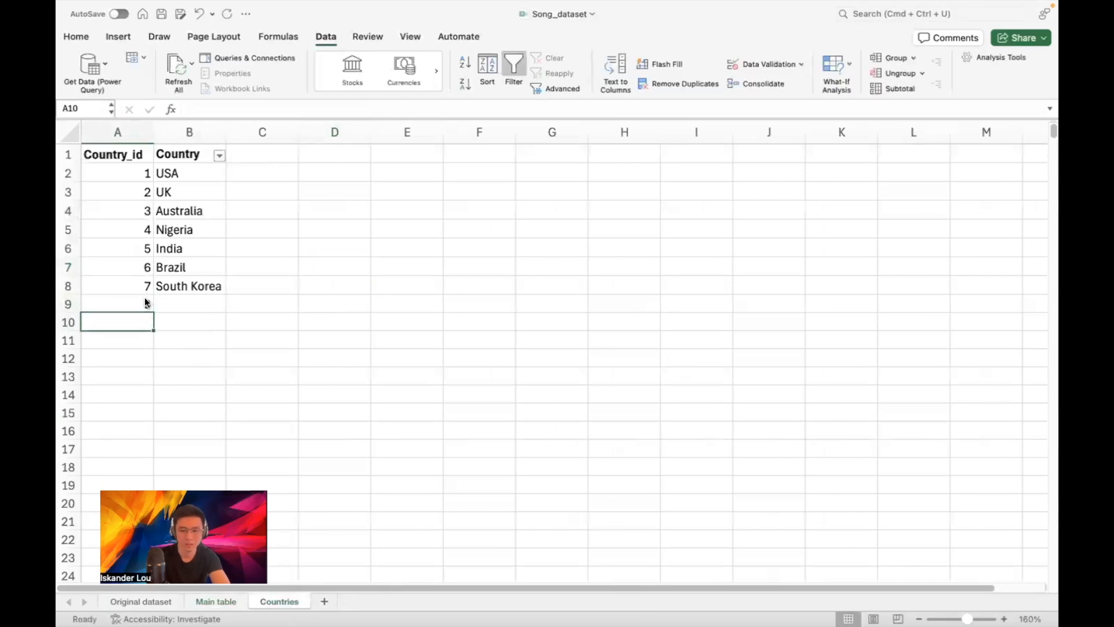
{"action": "left_click", "coordinate": [145, 297]}
{"action": "key", "text": "Tab"}
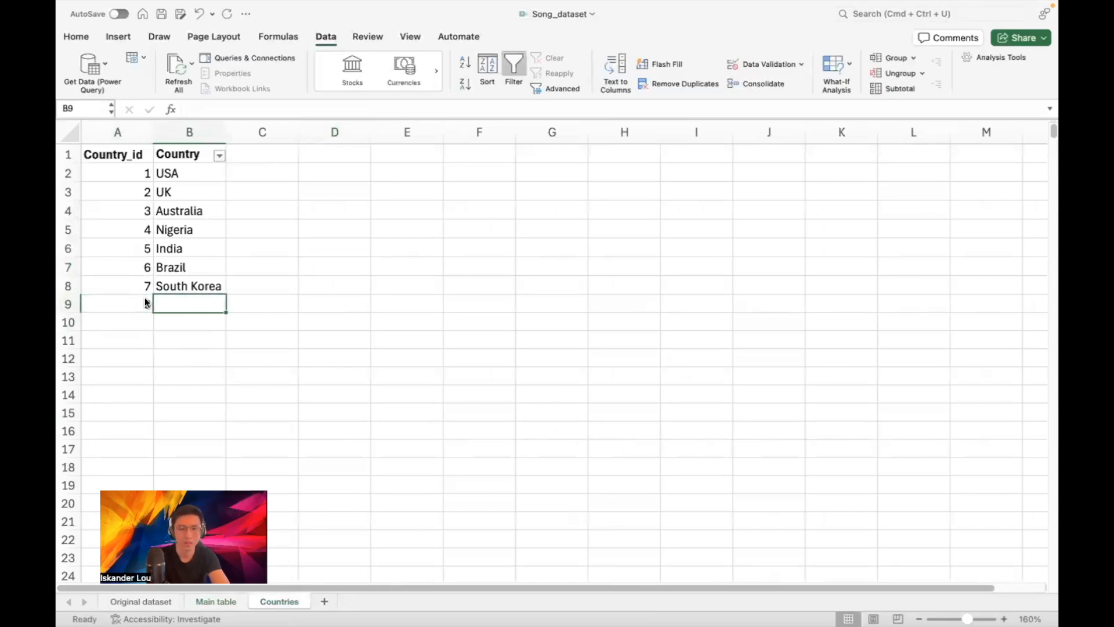
{"action": "type", "text": "Canada"}
{"action": "key", "text": "Return"}
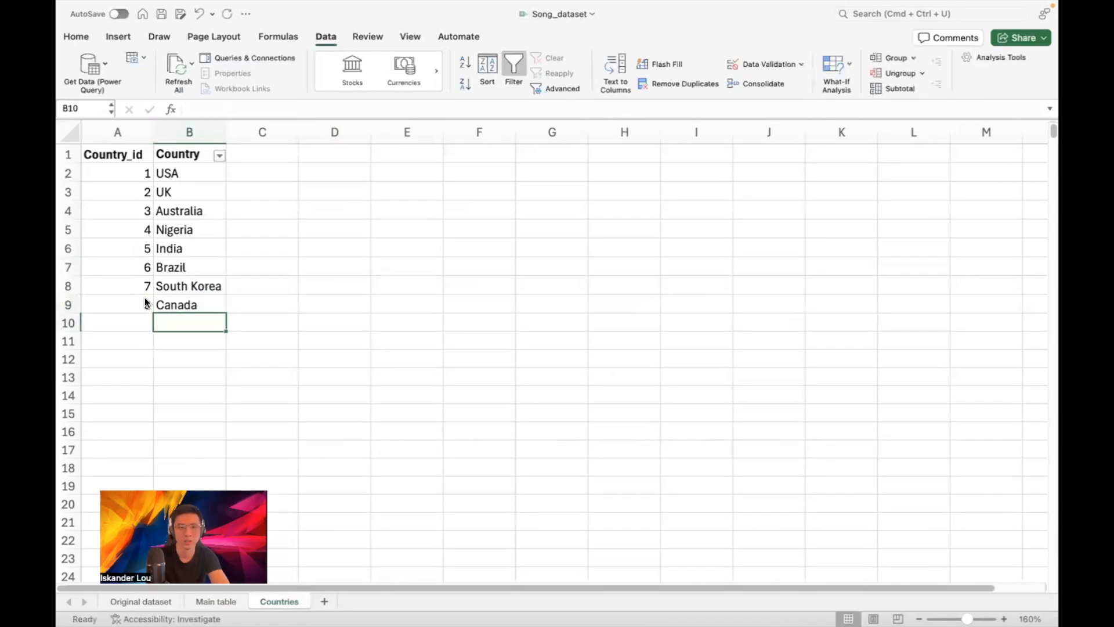
{"action": "left_click", "coordinate": [231, 601]}
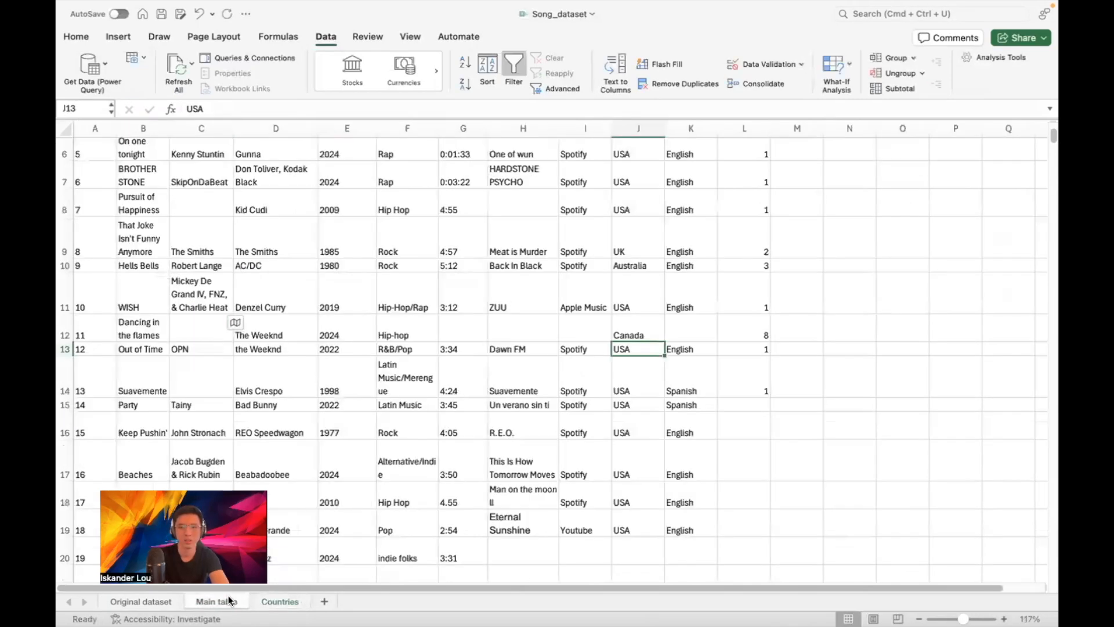
{"action": "left_click", "coordinate": [755, 329]}
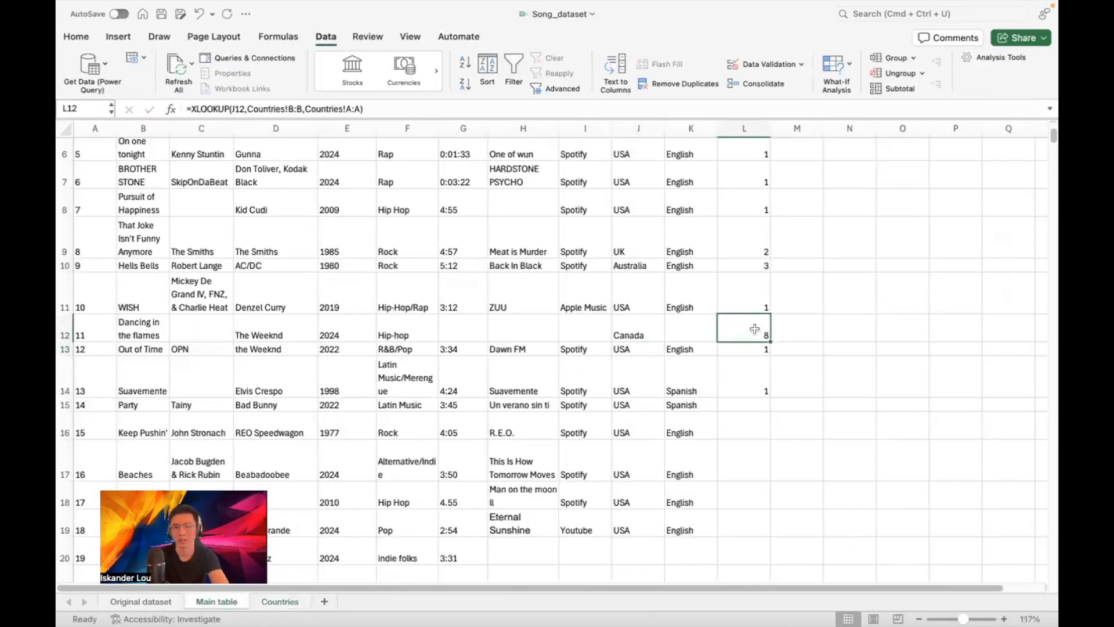
{"action": "scroll", "coordinate": [755, 348], "scroll_direction": "down", "scroll_amount": 3}
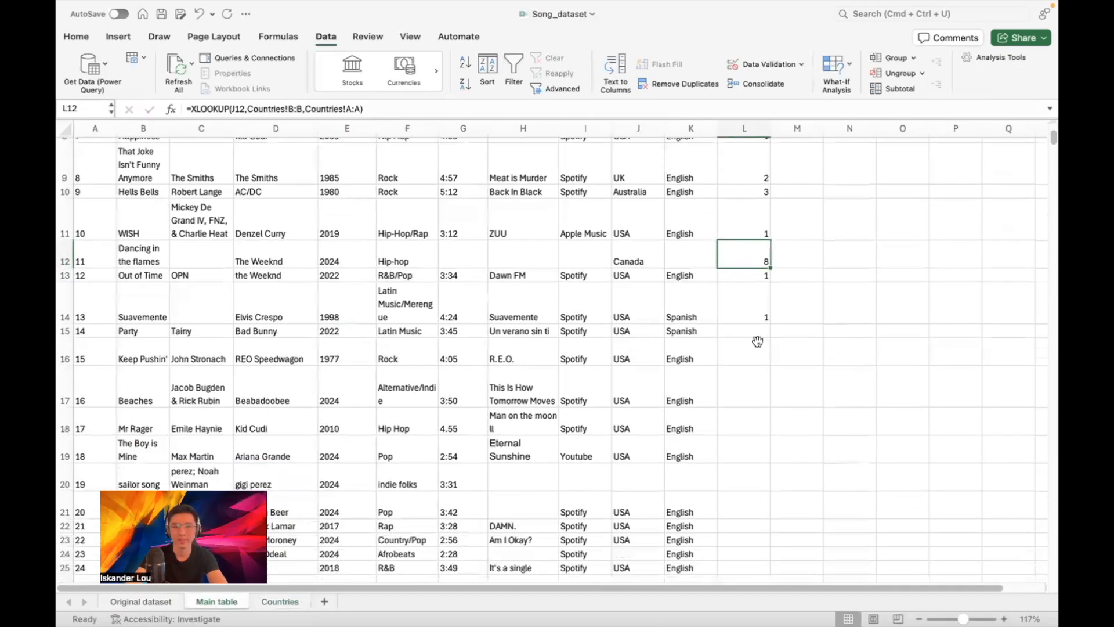
{"action": "scroll", "coordinate": [748, 284], "scroll_direction": "up", "scroll_amount": 5}
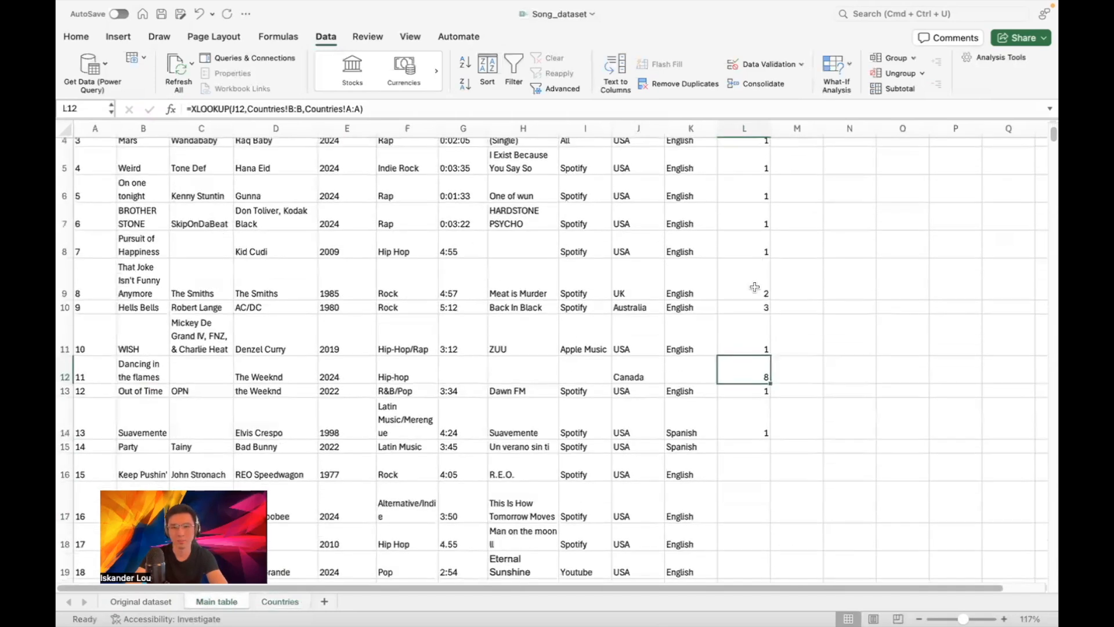
{"action": "scroll", "coordinate": [785, 256], "scroll_direction": "up", "scroll_amount": 1}
{"action": "scroll", "coordinate": [786, 256], "scroll_direction": "up", "scroll_amount": 2}
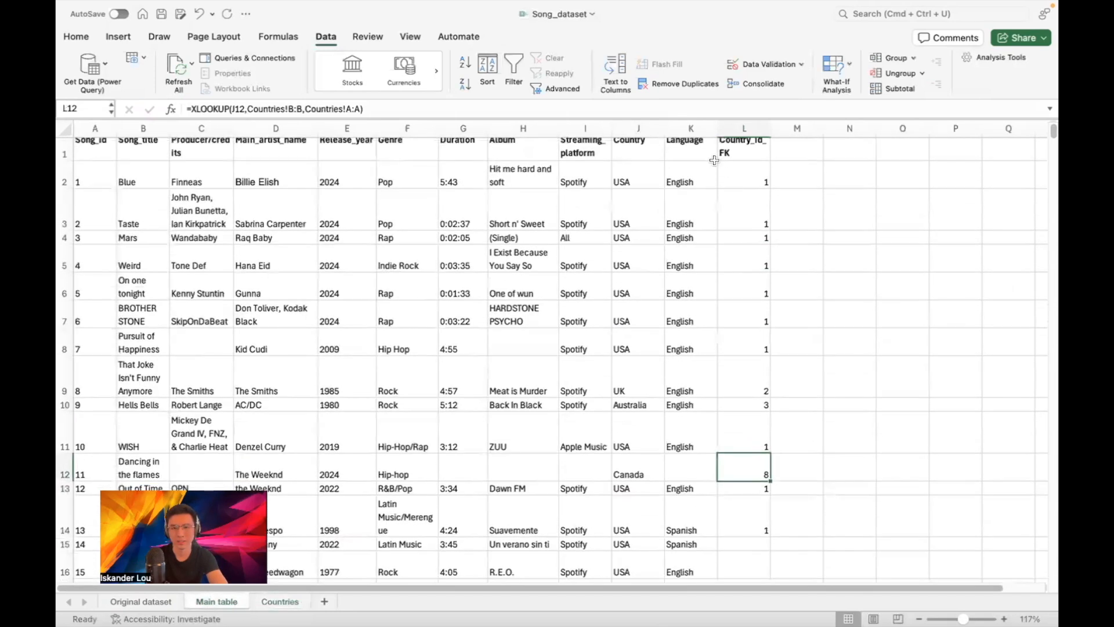
{"action": "left_click", "coordinate": [675, 145]}
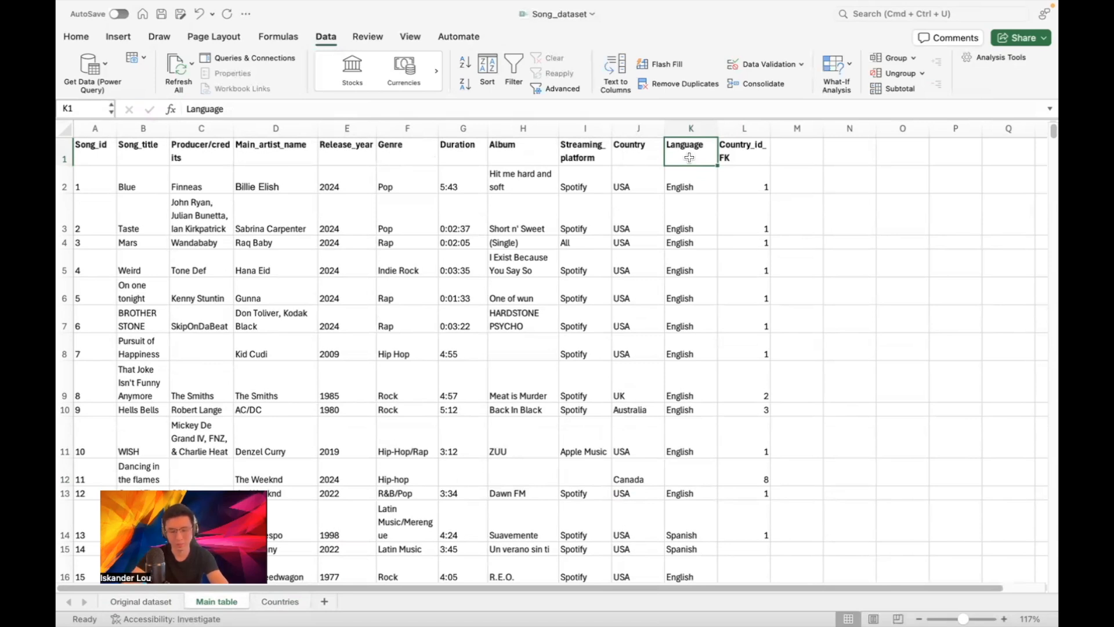
{"action": "key", "text": "super+shift+Down"}
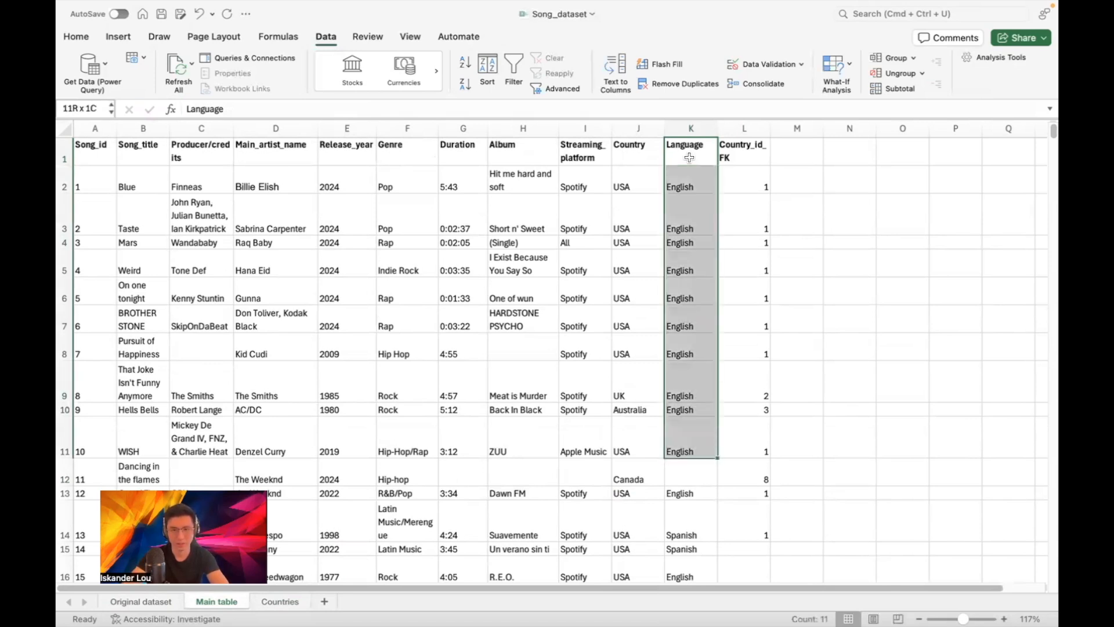
{"action": "key", "text": "super+shift+Down"}
{"action": "key", "text": "super+shift+Down"}
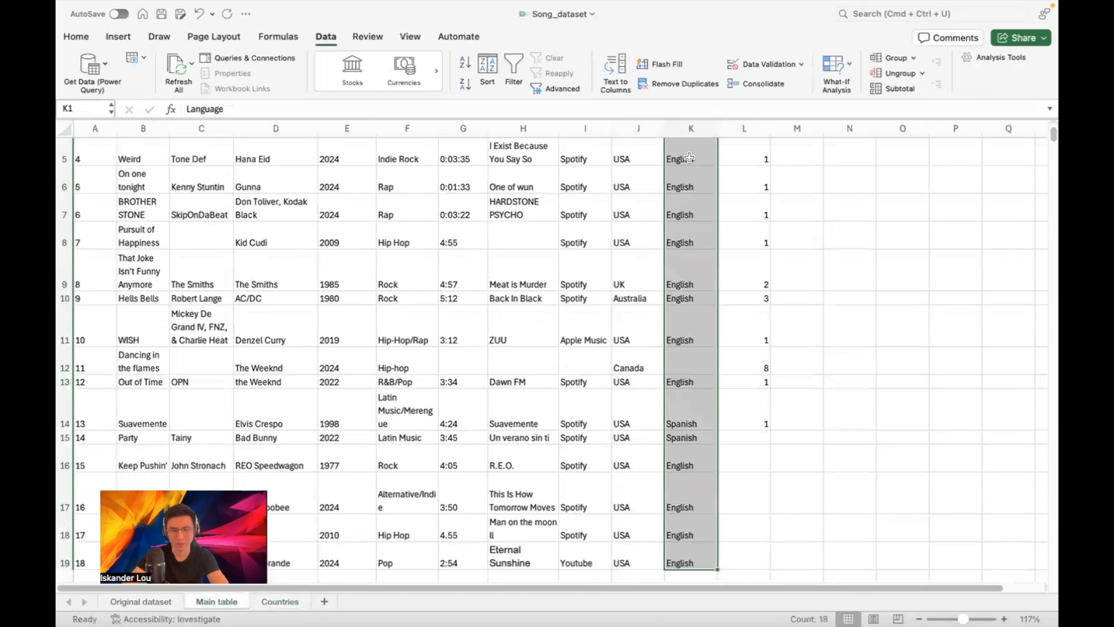
{"action": "key", "text": "super+shift+Down"}
{"action": "key", "text": "super+shift+Down"}
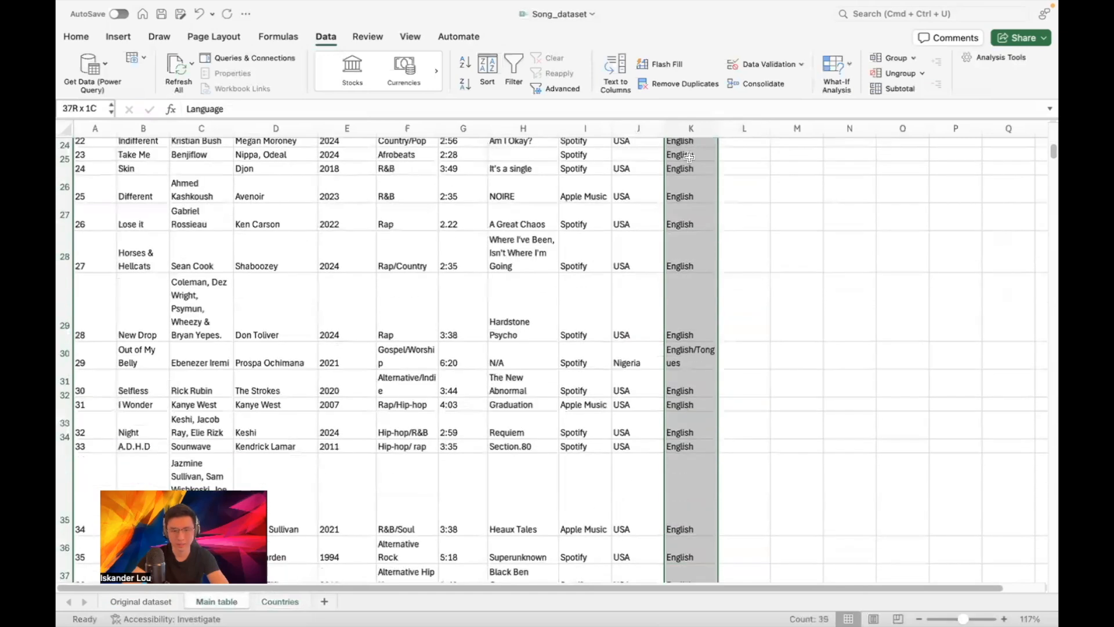
{"action": "key", "text": "super+shift+Down"}
{"action": "key", "text": "super+shift+Down"}
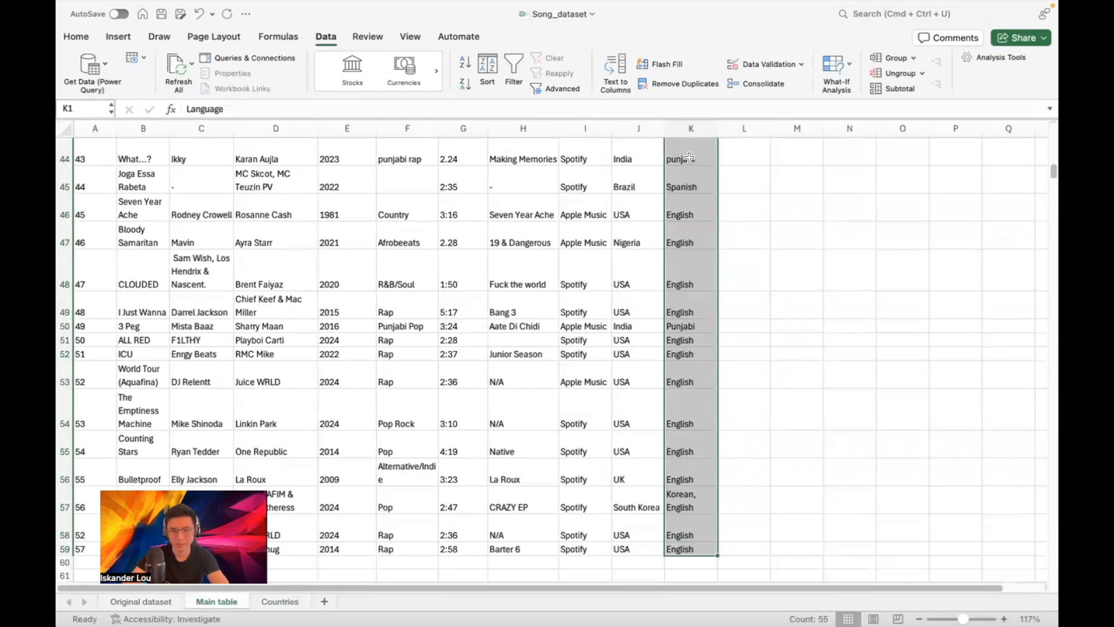
{"action": "key", "text": "Right"}
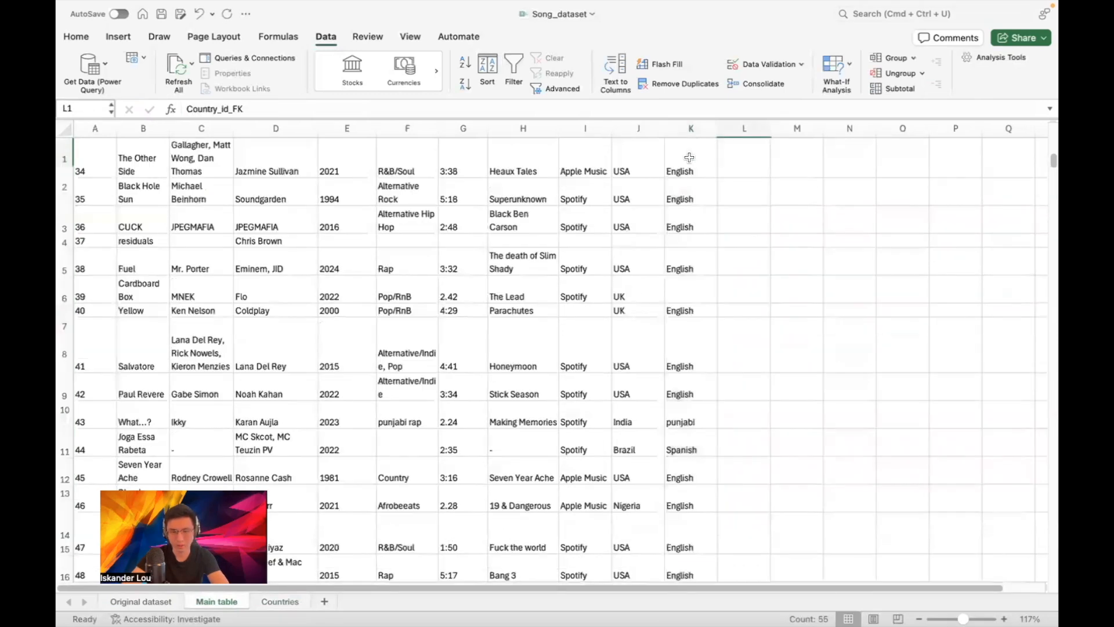
{"action": "key", "text": "Left"}
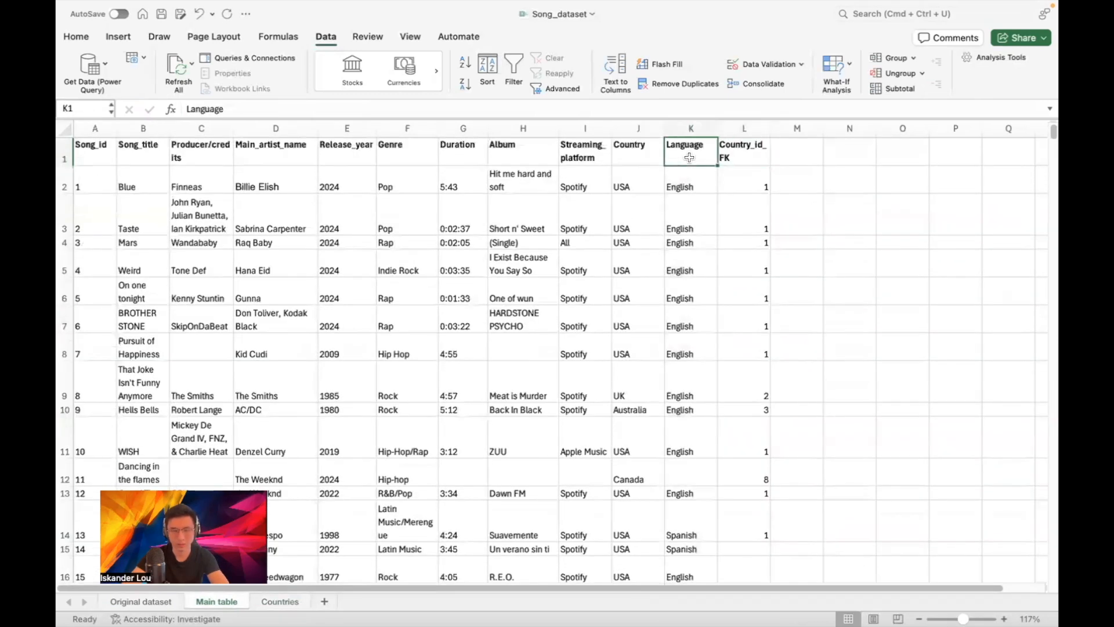
{"action": "key", "text": "super+shift+Down"}
{"action": "key", "text": "super+shift+Down"}
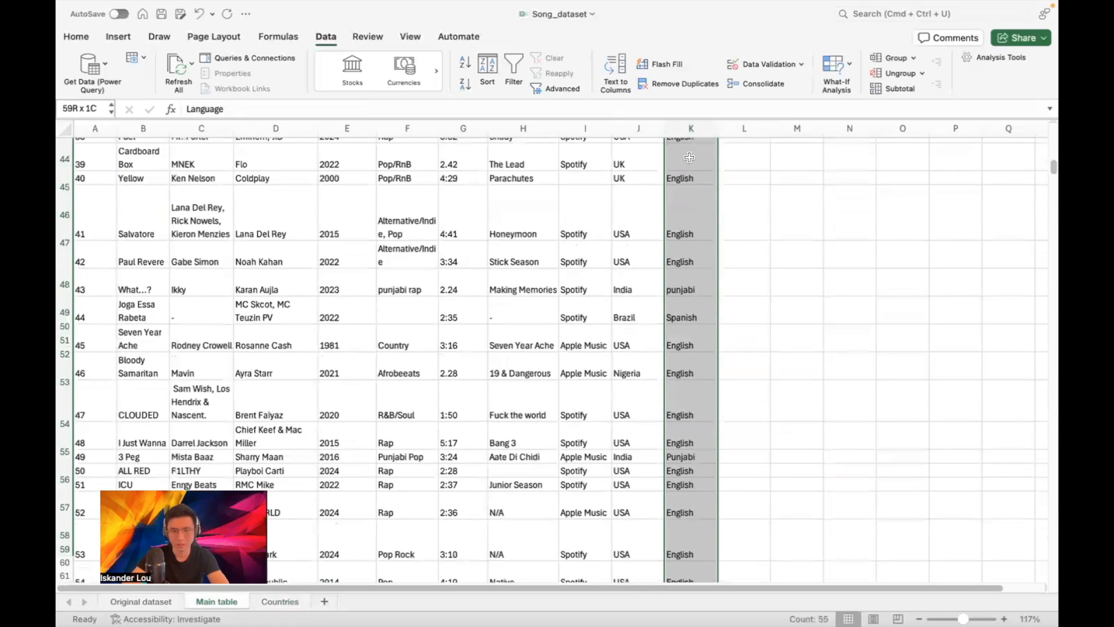
{"action": "left_click", "coordinate": [749, 551]}
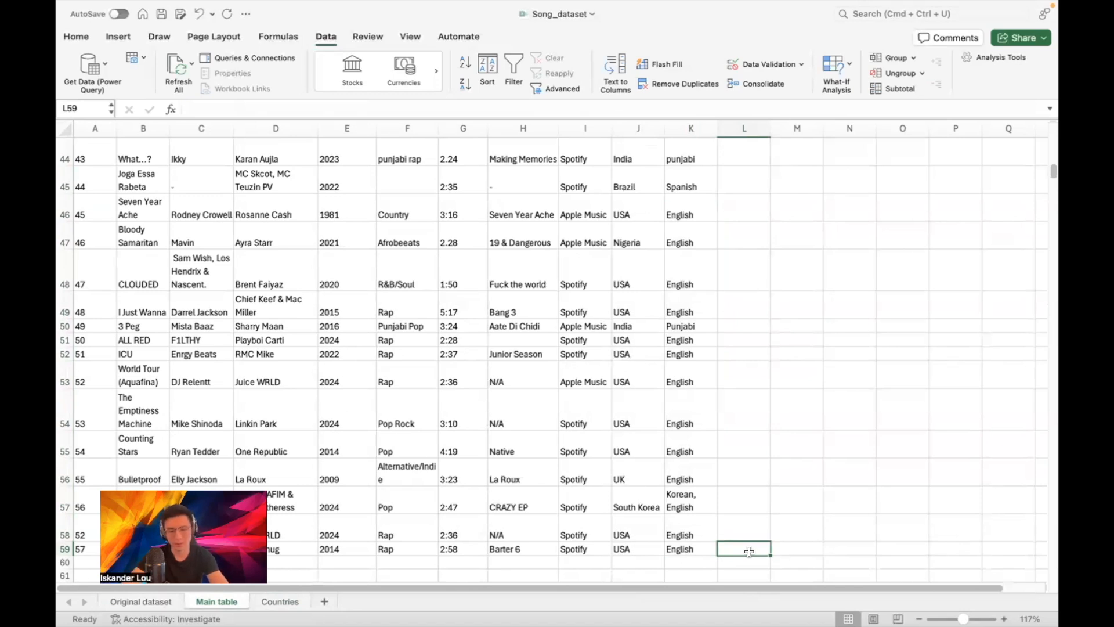
Fill the Country_id_FK XLOOKUP formula from L14 down to L59 with Ctrl+D
{"action": "key", "text": "super+shift+Up"}
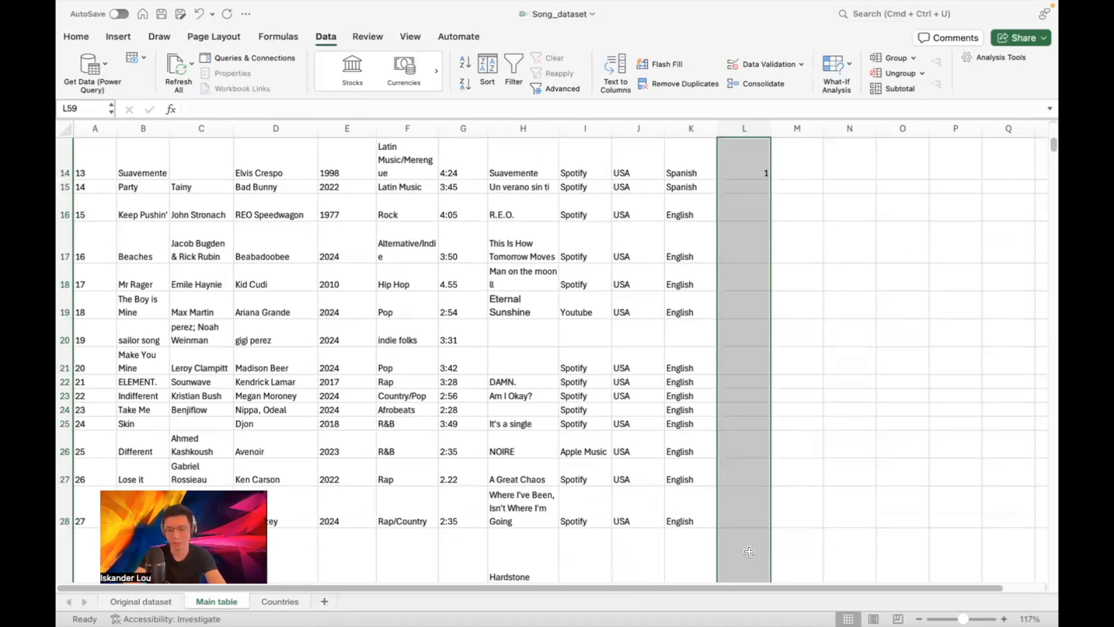
{"action": "key", "text": "ctrl+d"}
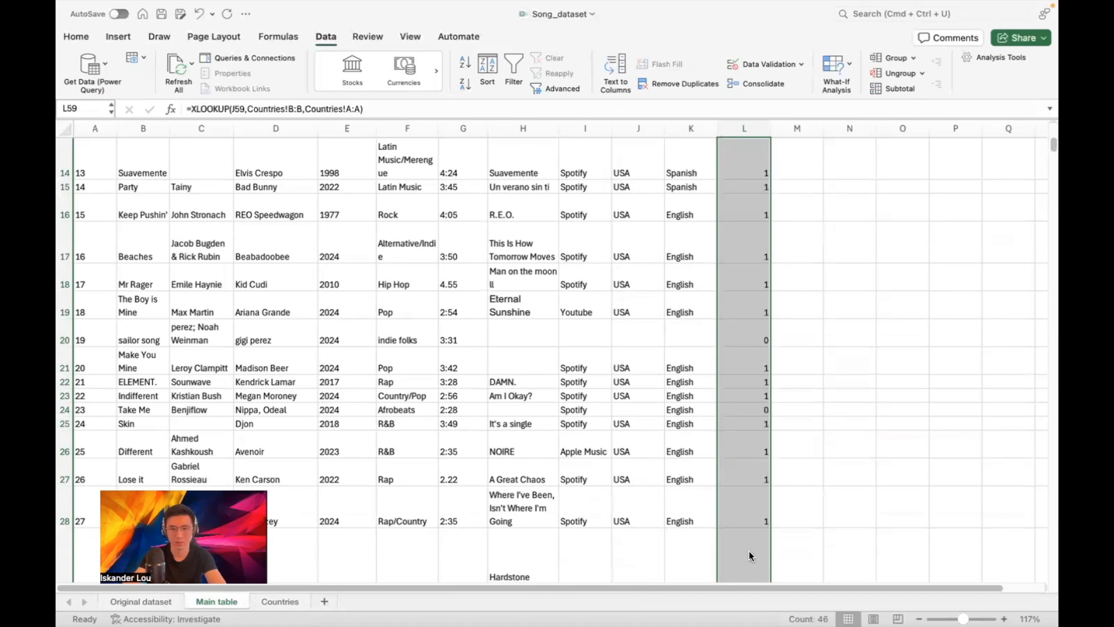
{"action": "left_click", "coordinate": [806, 237]}
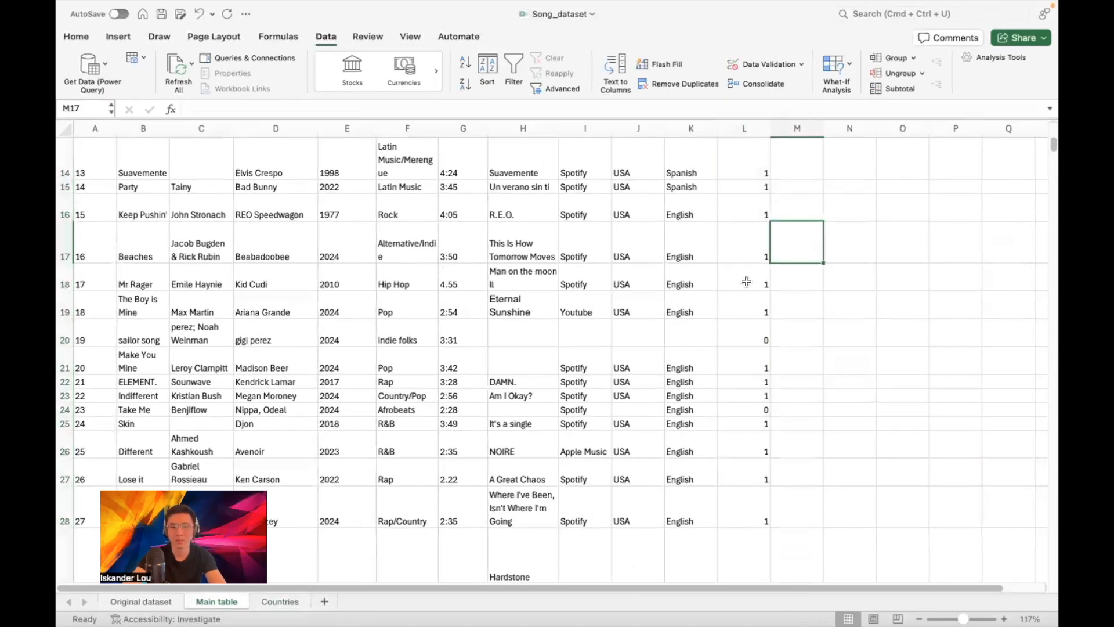
{"action": "scroll", "coordinate": [777, 266], "scroll_direction": "down", "scroll_amount": 1}
{"action": "scroll", "coordinate": [806, 256], "scroll_direction": "down", "scroll_amount": 2}
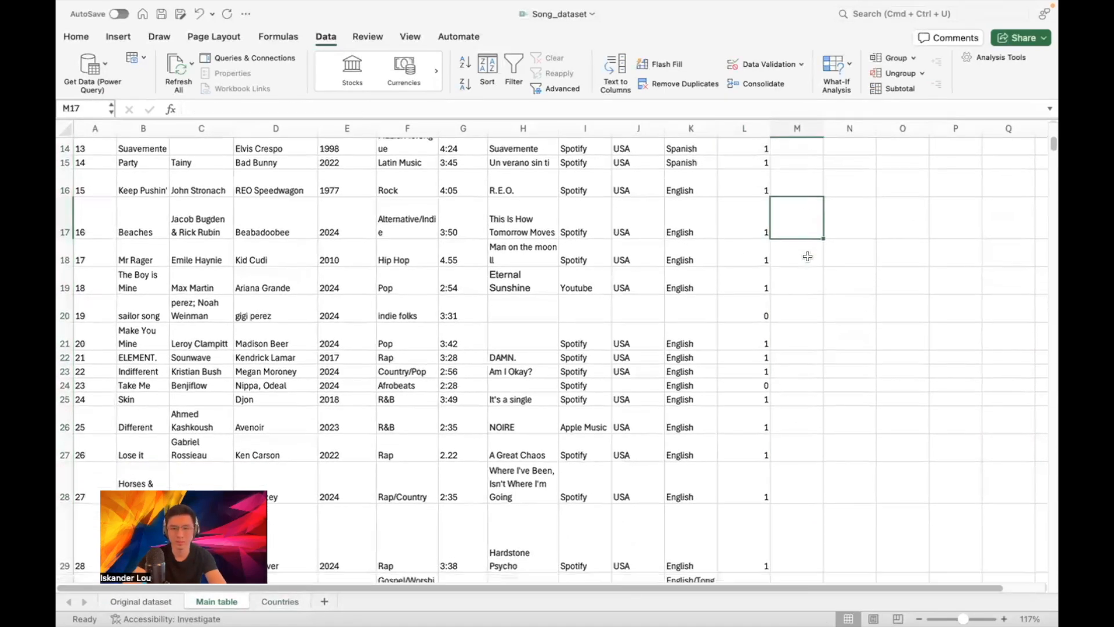
Enter USA in the blank Country cells J20 and J38
{"action": "left_click", "coordinate": [626, 311]}
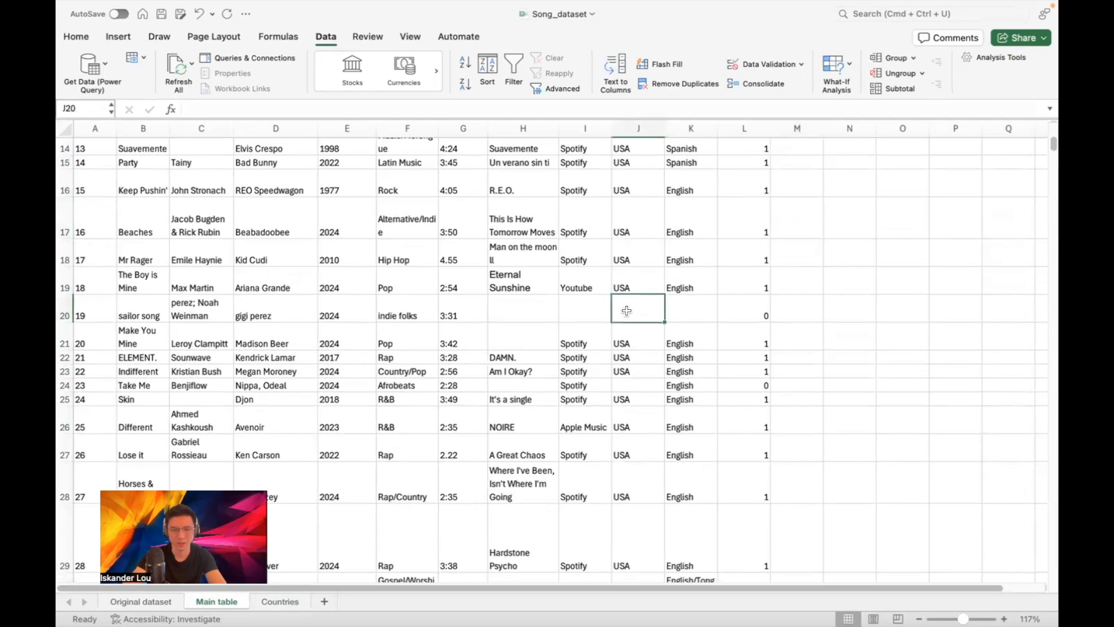
{"action": "type", "text": "USA"}
{"action": "key", "text": "Return"}
{"action": "scroll", "coordinate": [749, 293], "scroll_direction": "down", "scroll_amount": 3}
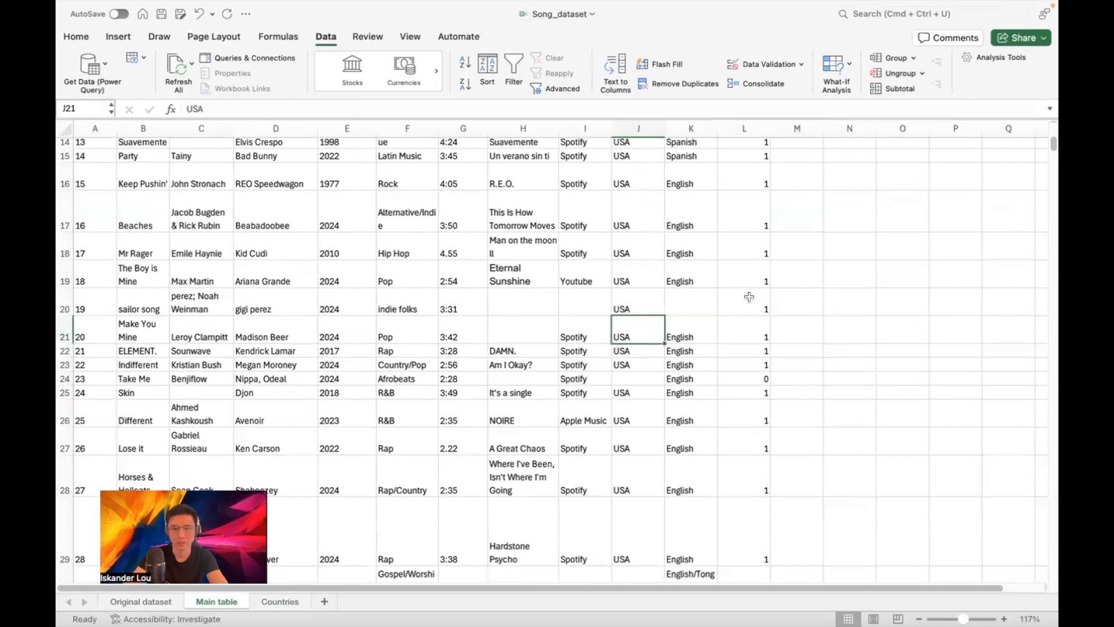
{"action": "scroll", "coordinate": [758, 284], "scroll_direction": "down", "scroll_amount": 8}
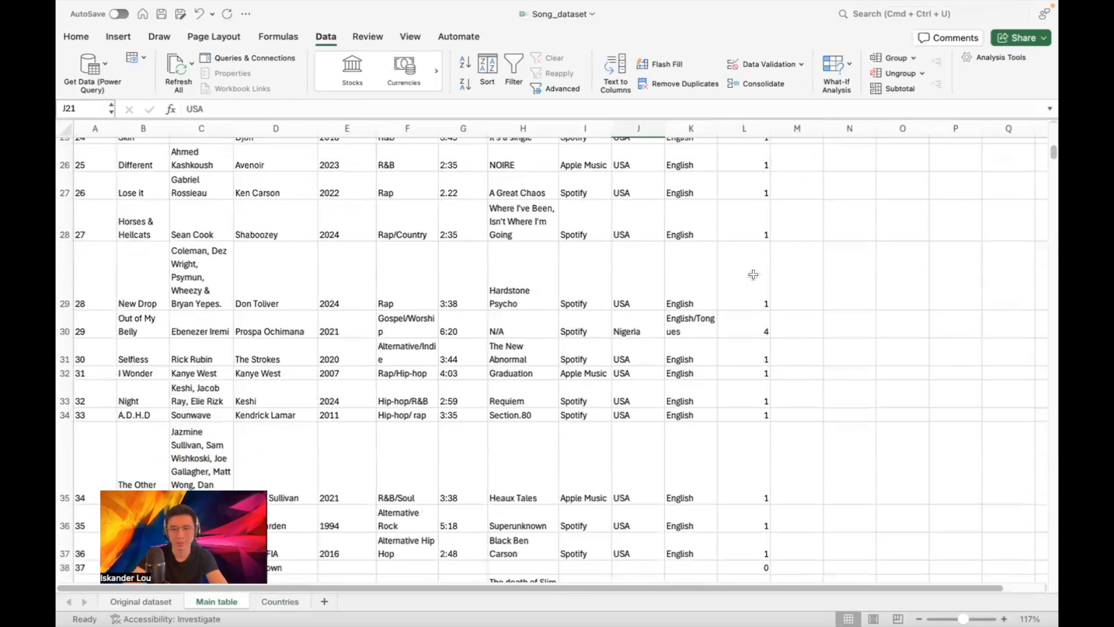
{"action": "scroll", "coordinate": [753, 276], "scroll_direction": "down", "scroll_amount": 5}
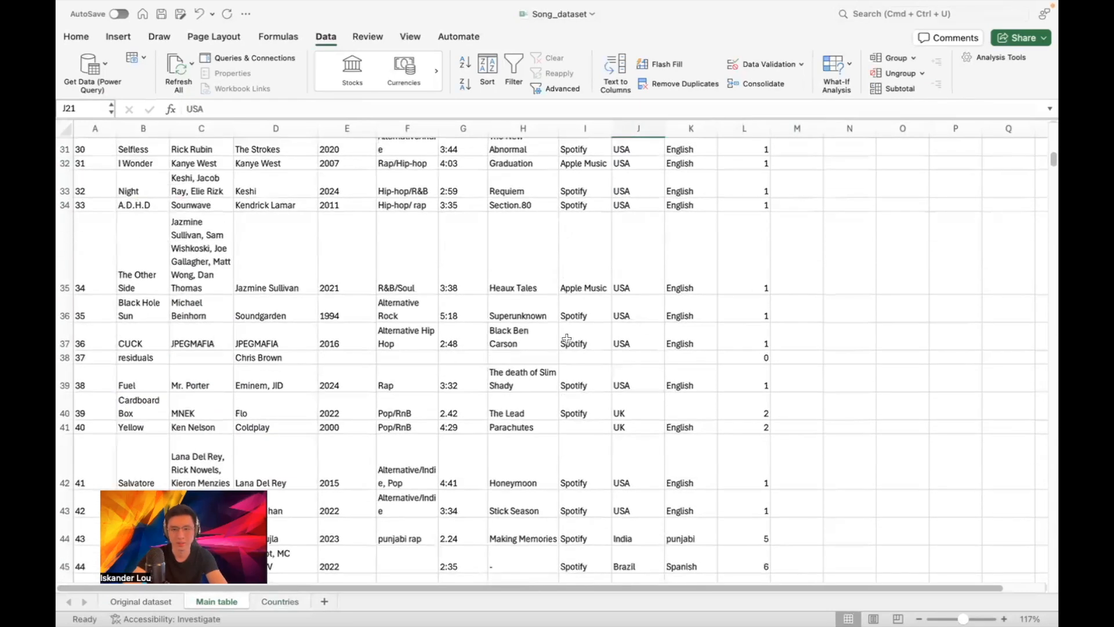
{"action": "left_click", "coordinate": [629, 362]}
{"action": "type", "text": "USA"}
{"action": "key", "text": "Return"}
{"action": "scroll", "coordinate": [768, 360], "scroll_direction": "down", "scroll_amount": 5}
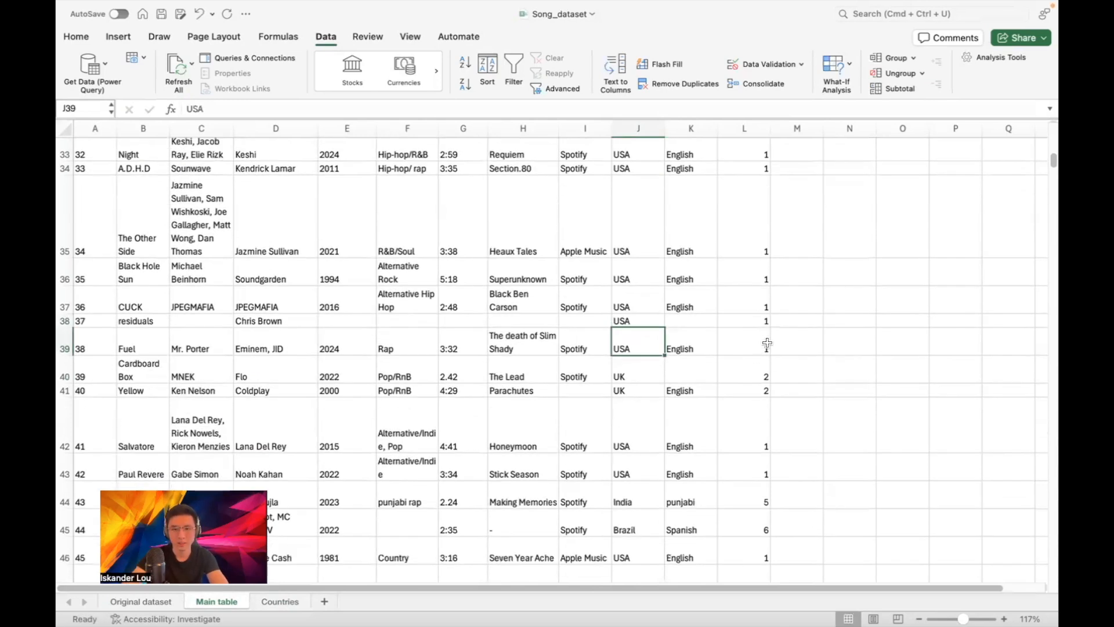
{"action": "scroll", "coordinate": [770, 311], "scroll_direction": "down", "scroll_amount": 2}
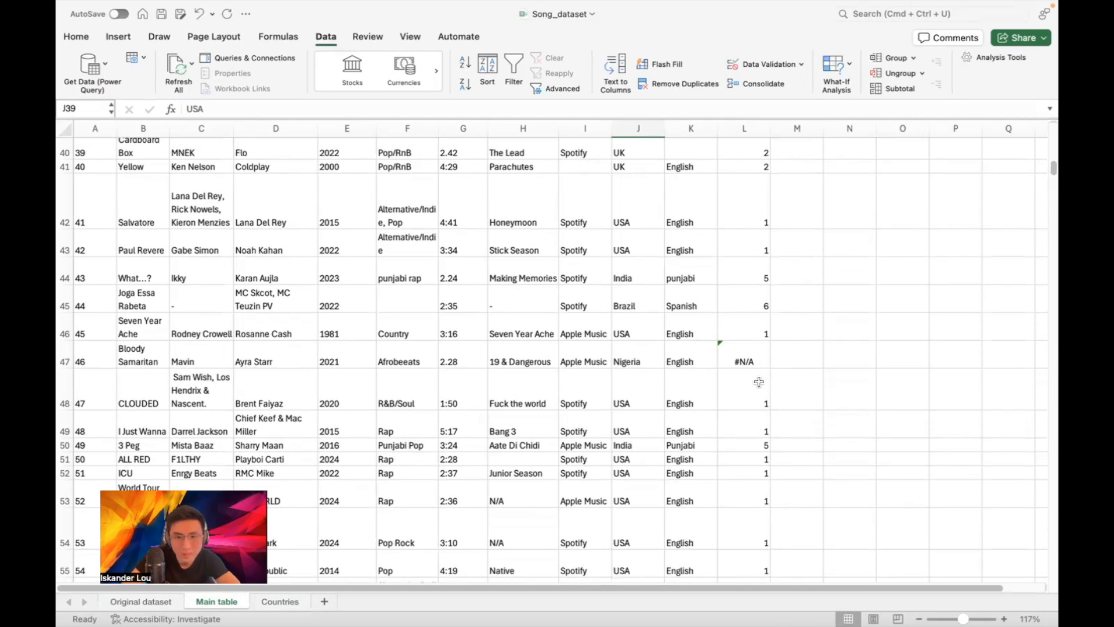
Inspect the #N/A country id in L47 and its Nigeria country text
{"action": "left_click", "coordinate": [743, 370]}
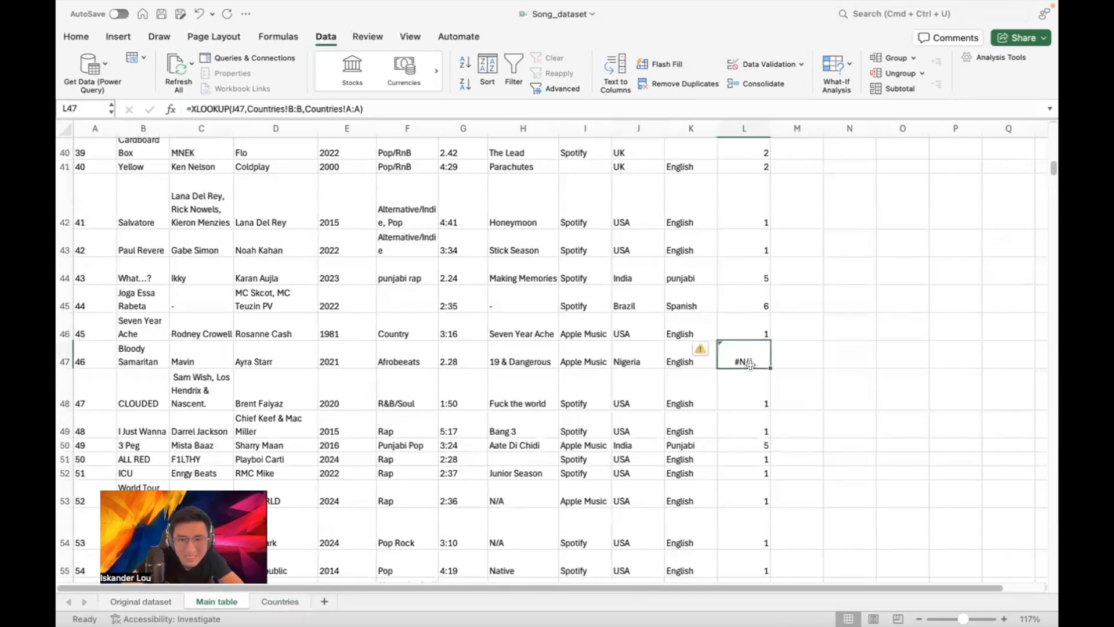
{"action": "left_click", "coordinate": [296, 606]}
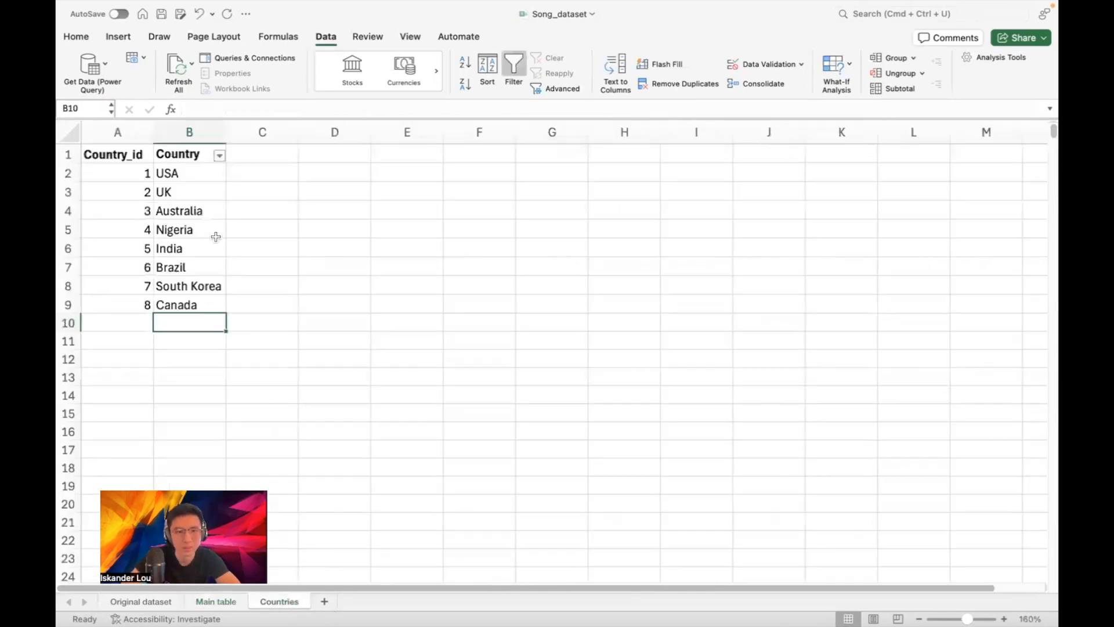
{"action": "left_click", "coordinate": [214, 601]}
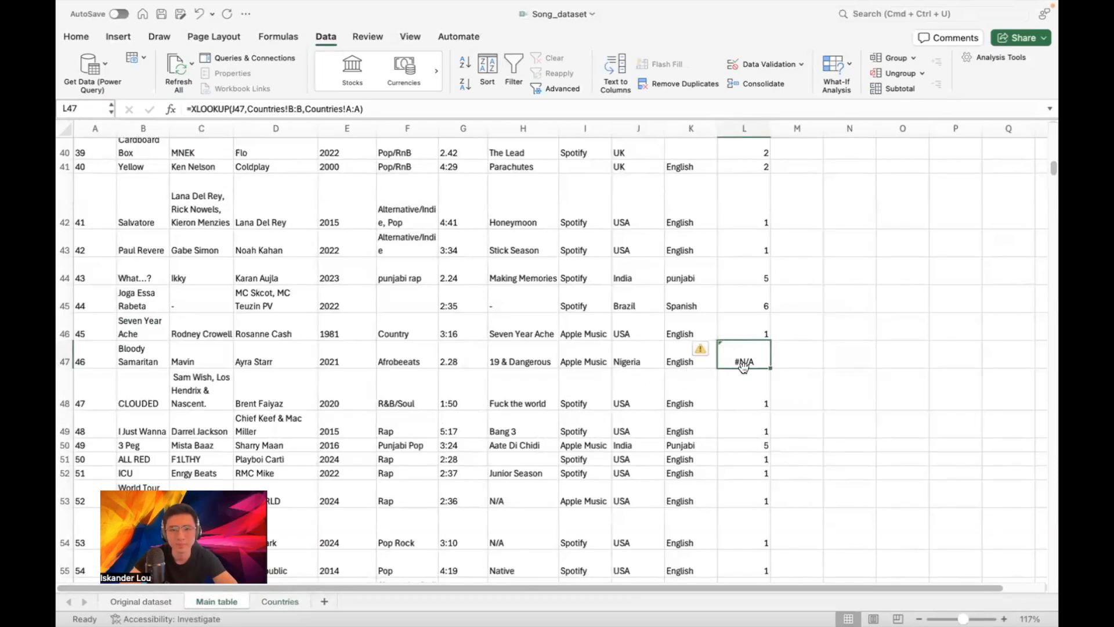
{"action": "left_click", "coordinate": [628, 352]}
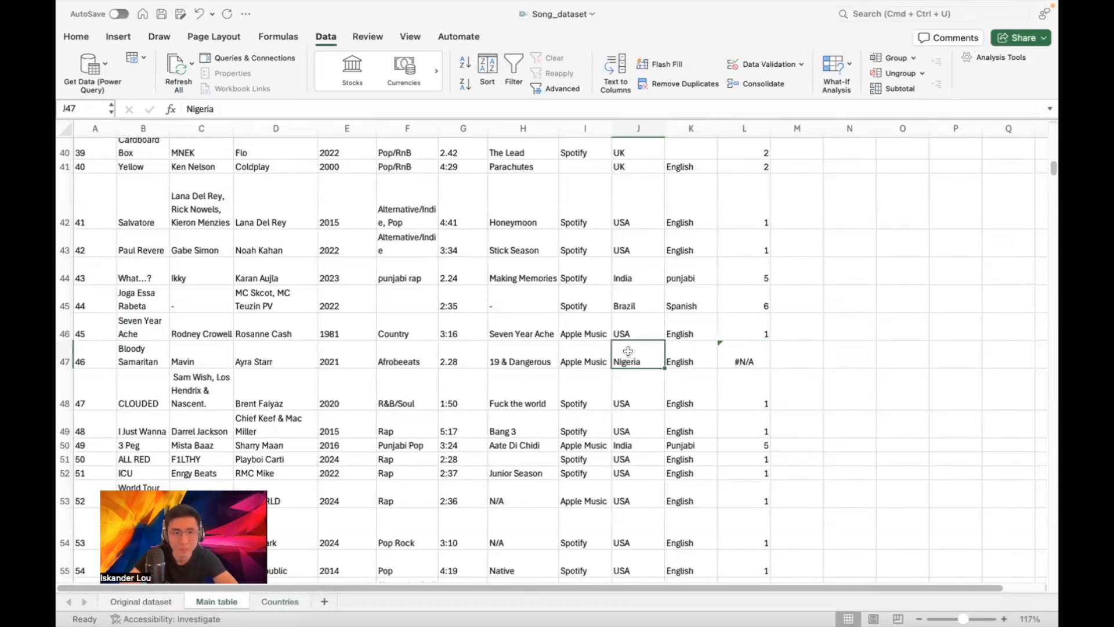
Retype Nigeria in the Countries list, then recheck L47's country id
{"action": "left_click", "coordinate": [279, 601]}
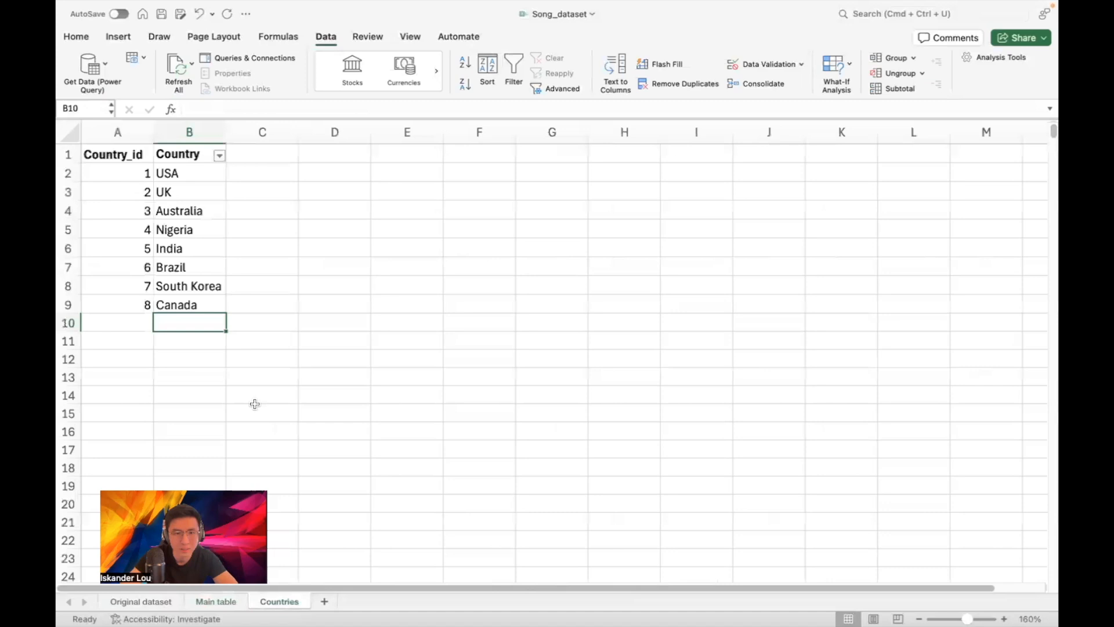
{"action": "left_click", "coordinate": [198, 228]}
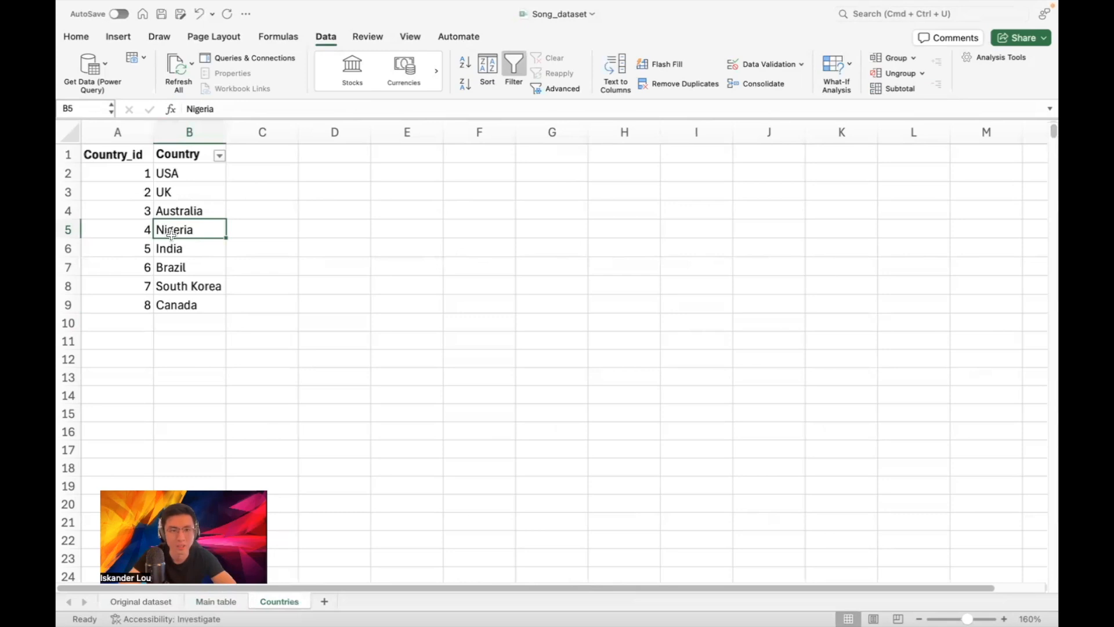
{"action": "type", "text": "Nigeria"}
{"action": "key", "text": "Return"}
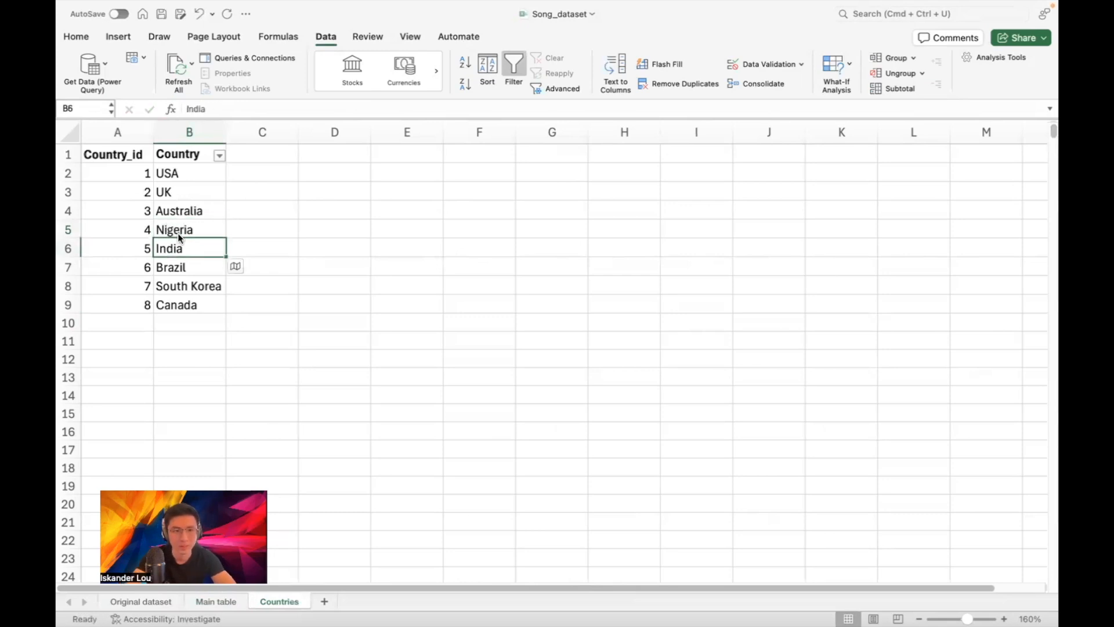
{"action": "left_click", "coordinate": [178, 230]}
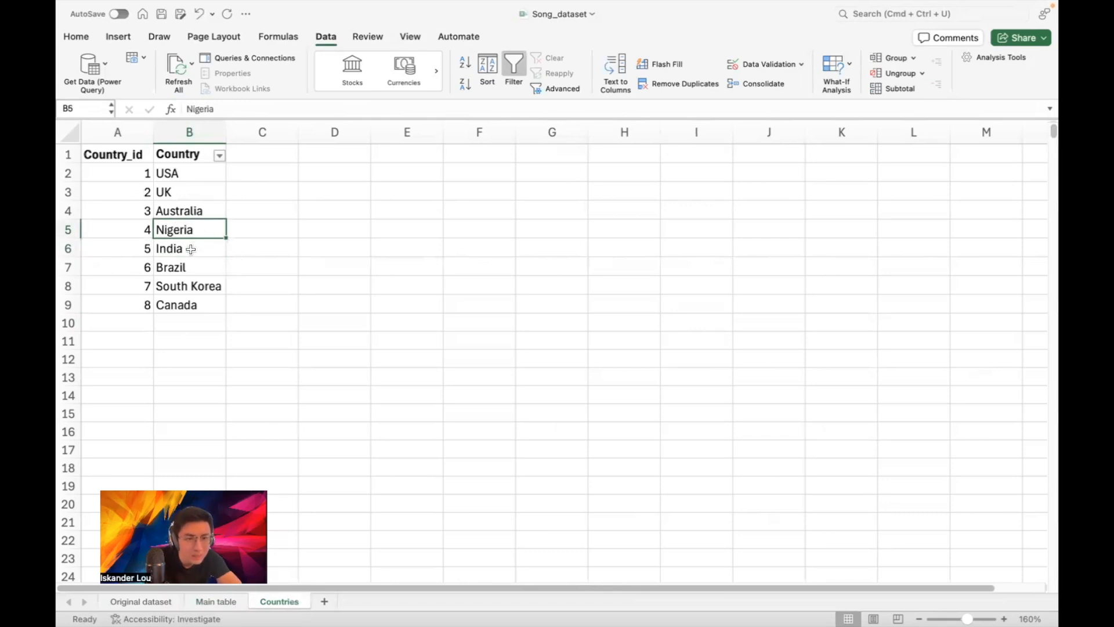
{"action": "left_click", "coordinate": [203, 601]}
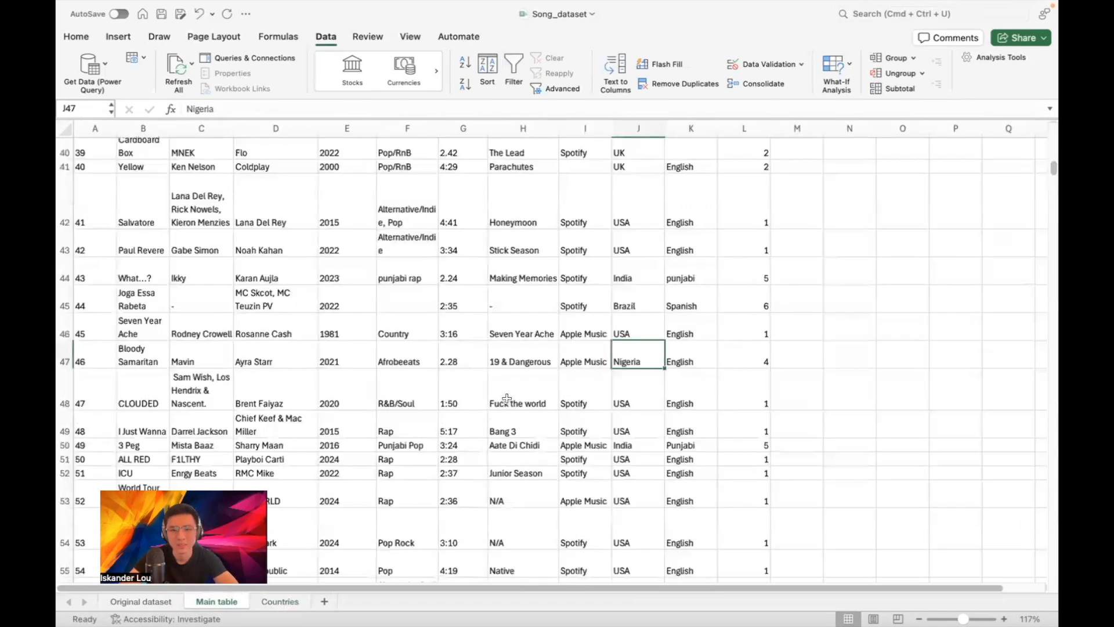
{"action": "left_click", "coordinate": [757, 351]}
Re-enter the Nigeria text in J30 so its country id resolves to 4
{"action": "scroll", "coordinate": [759, 349], "scroll_direction": "down", "scroll_amount": 5}
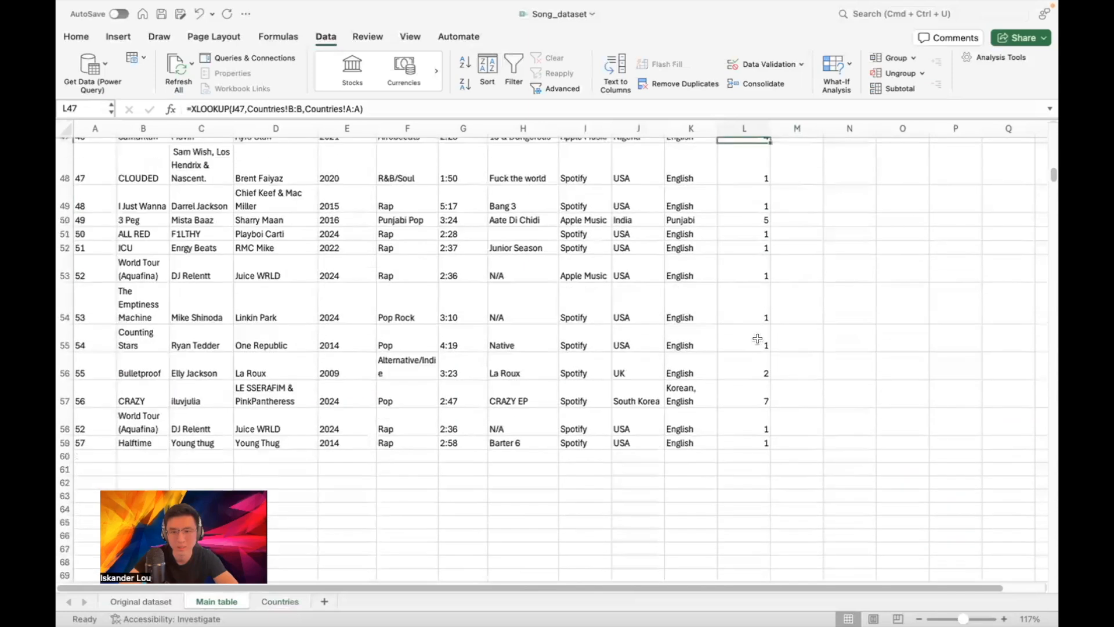
{"action": "scroll", "coordinate": [758, 335], "scroll_direction": "up", "scroll_amount": 10}
{"action": "scroll", "coordinate": [758, 324], "scroll_direction": "up", "scroll_amount": 8}
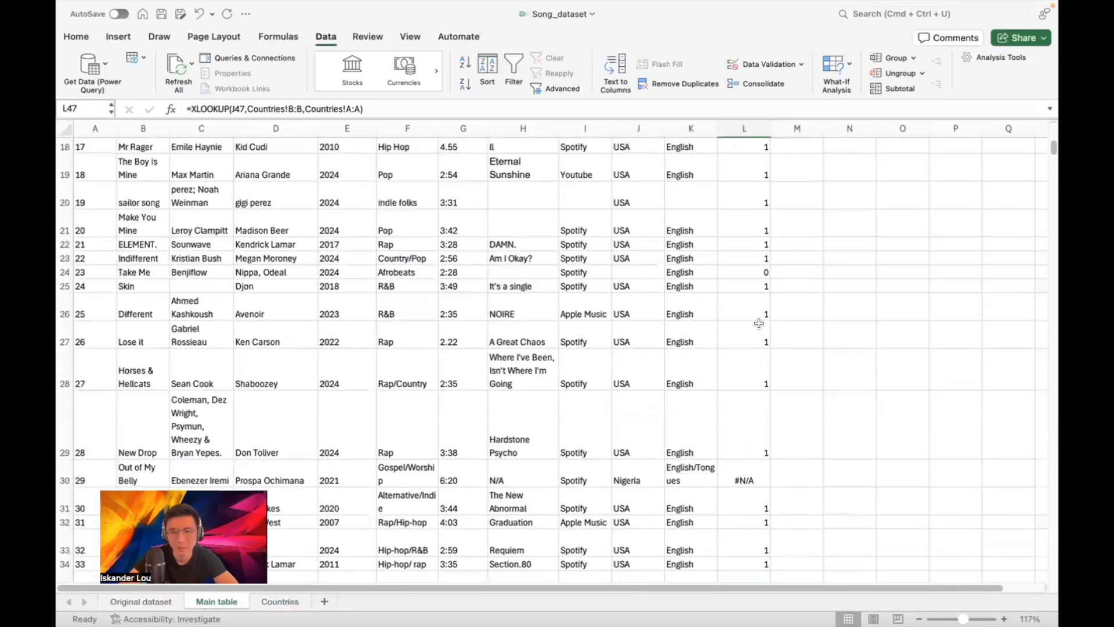
{"action": "scroll", "coordinate": [758, 331], "scroll_direction": "down", "scroll_amount": 2}
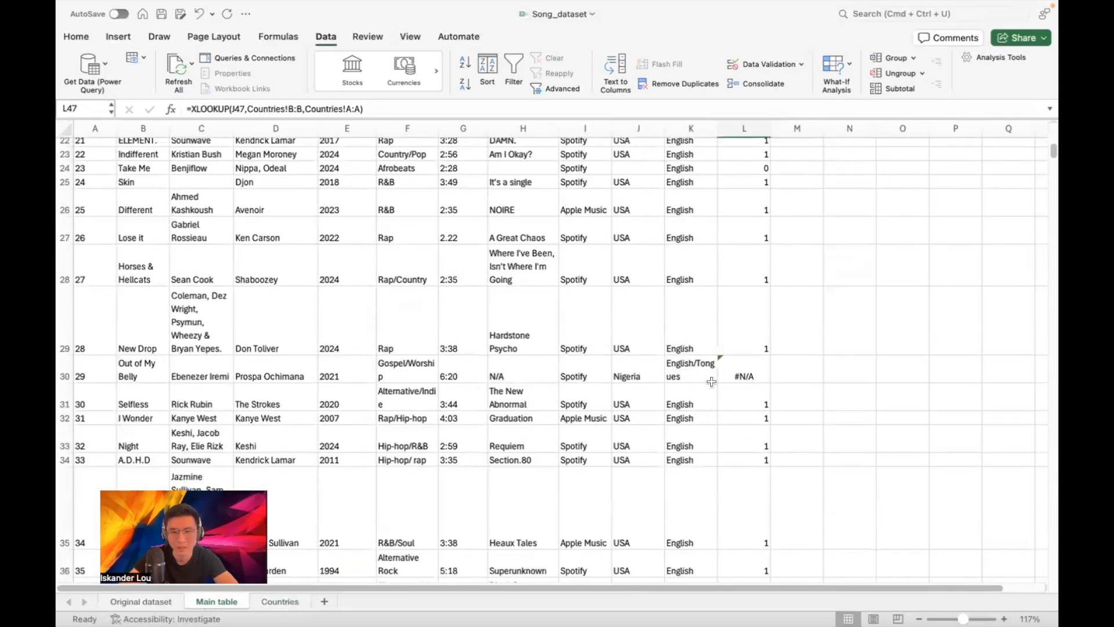
{"action": "left_click", "coordinate": [638, 369]}
{"action": "double_click", "coordinate": [639, 369]}
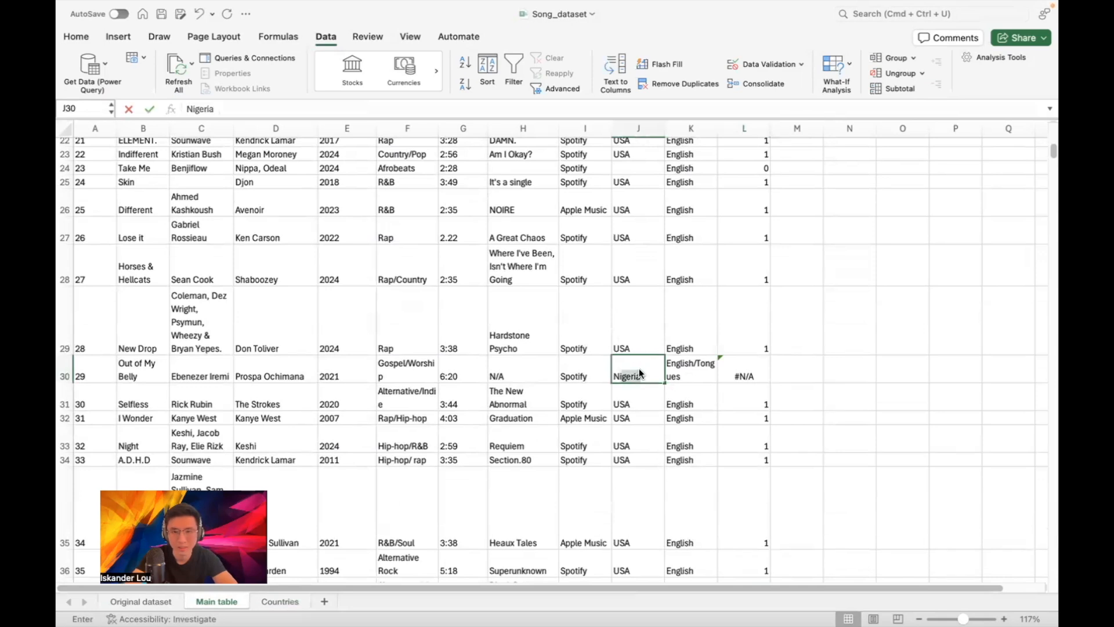
{"action": "key", "text": "Return"}
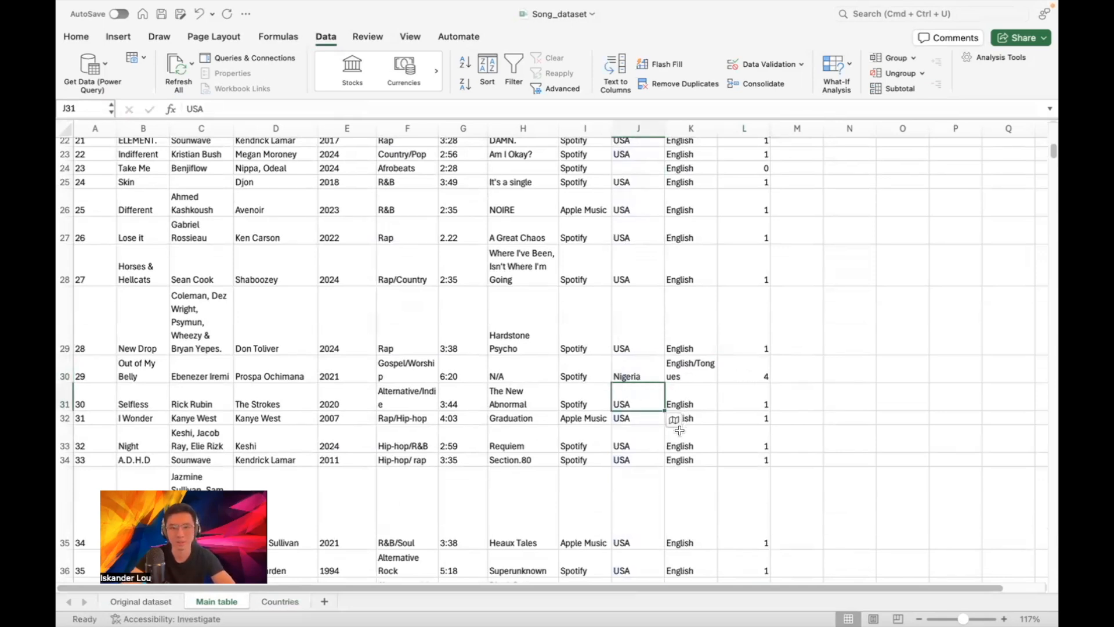
Review the filled ids and inspect the country id lookup in L24
{"action": "scroll", "coordinate": [757, 344], "scroll_direction": "down", "scroll_amount": 5}
{"action": "scroll", "coordinate": [757, 344], "scroll_direction": "down", "scroll_amount": 6}
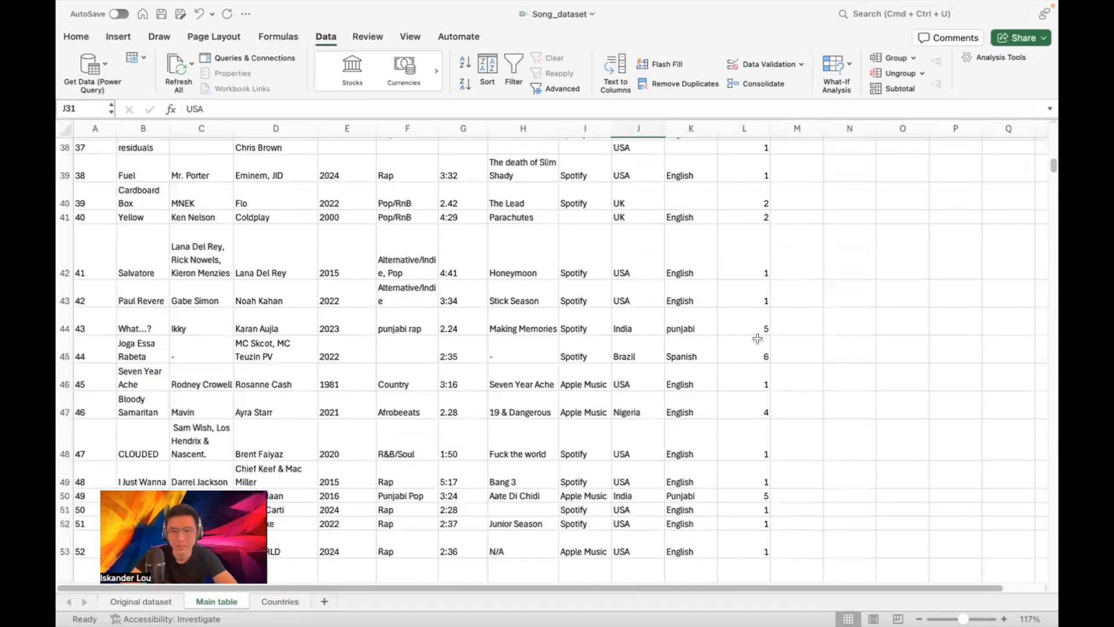
{"action": "scroll", "coordinate": [756, 237], "scroll_direction": "up", "scroll_amount": 4}
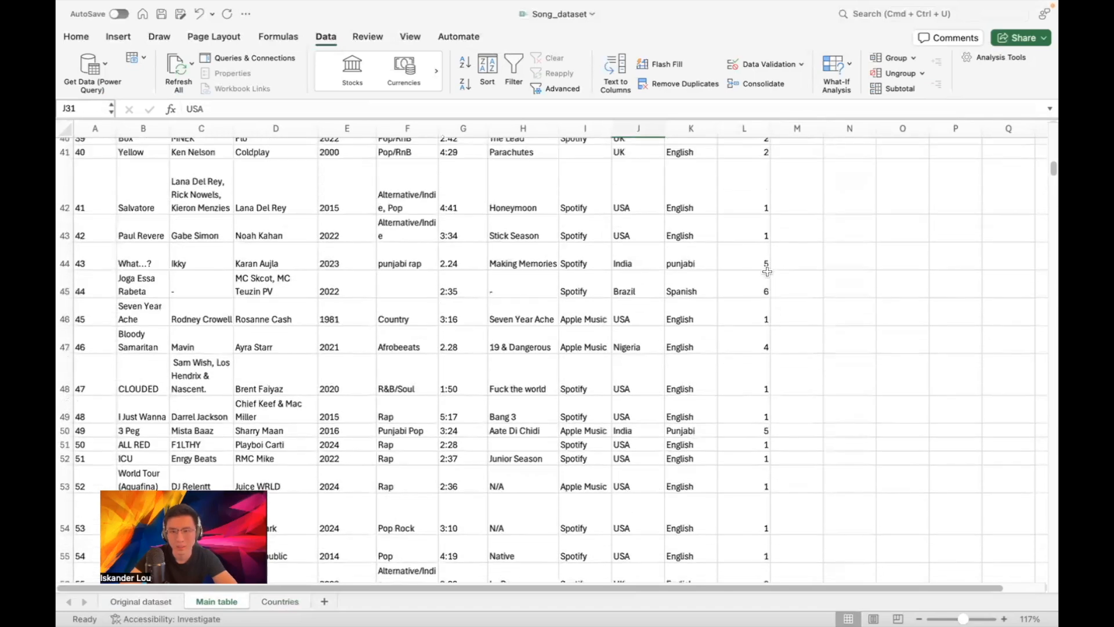
{"action": "scroll", "coordinate": [760, 279], "scroll_direction": "down", "scroll_amount": 3}
{"action": "scroll", "coordinate": [763, 273], "scroll_direction": "up", "scroll_amount": 4}
{"action": "scroll", "coordinate": [823, 243], "scroll_direction": "up", "scroll_amount": 5}
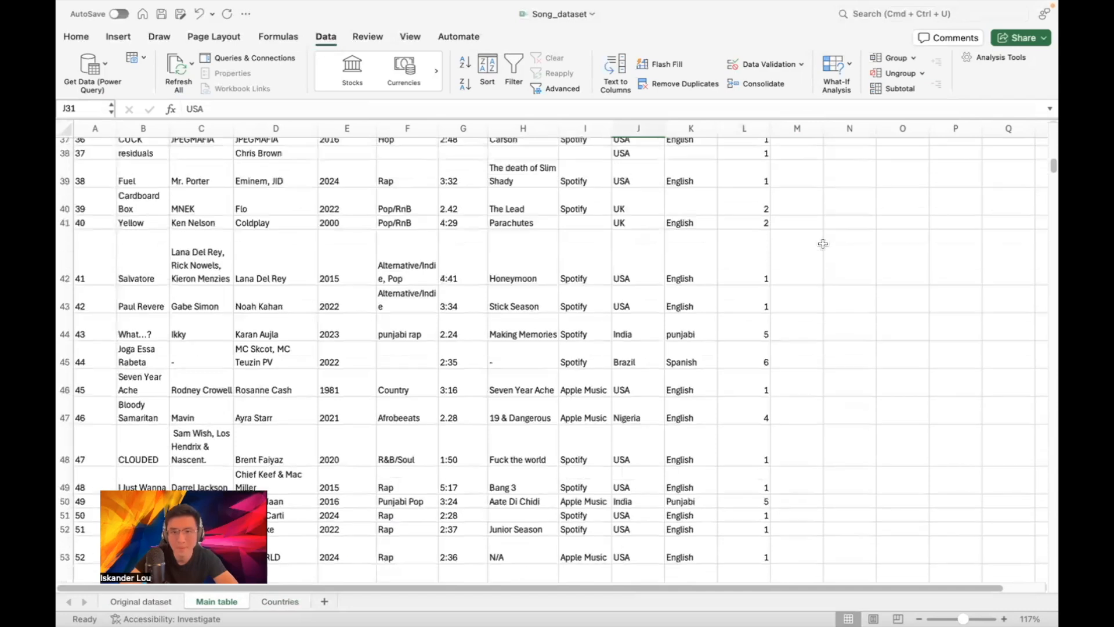
{"action": "scroll", "coordinate": [823, 243], "scroll_direction": "up", "scroll_amount": 5}
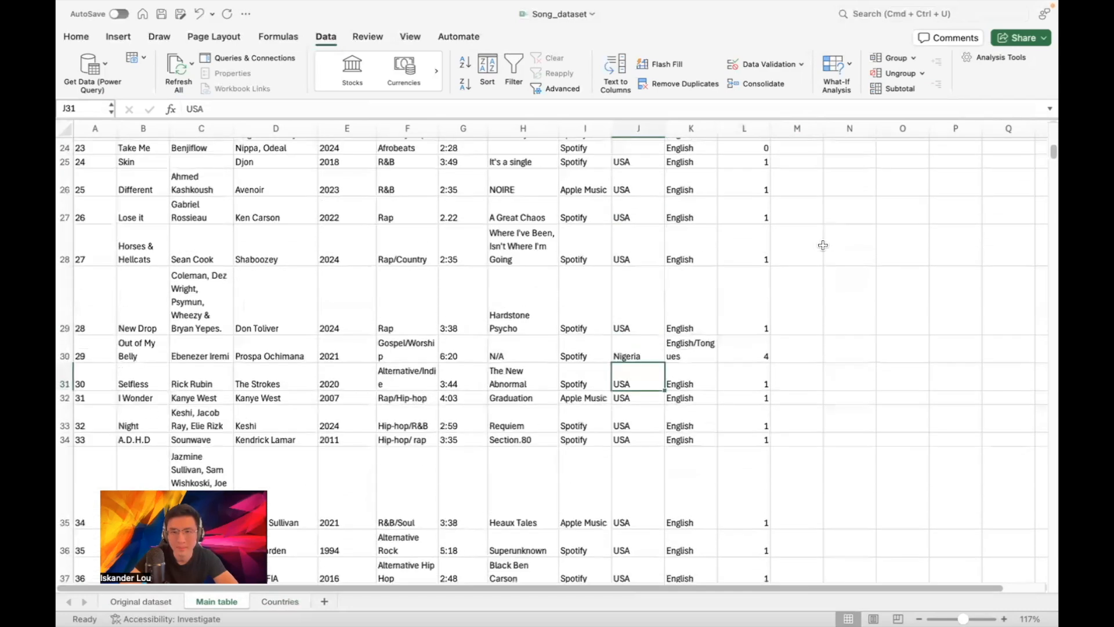
{"action": "left_click", "coordinate": [757, 357]}
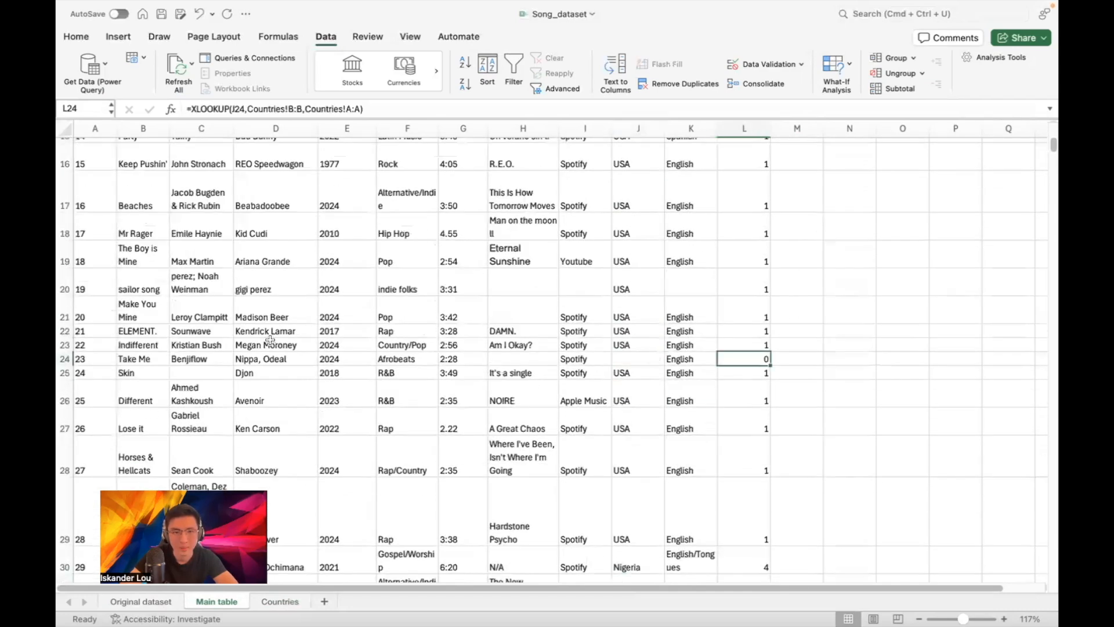
Enter UK as the missing country in J24 so its Country_id_FK becomes 2
{"action": "left_click", "coordinate": [624, 360]}
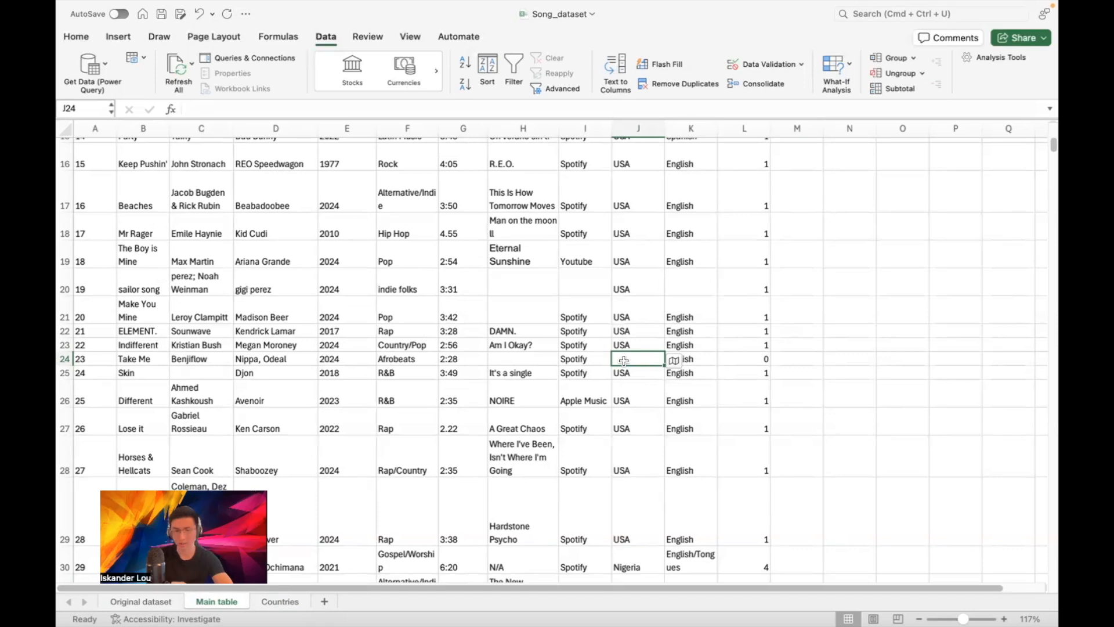
{"action": "type", "text": "UK"}
{"action": "key", "text": "Return"}
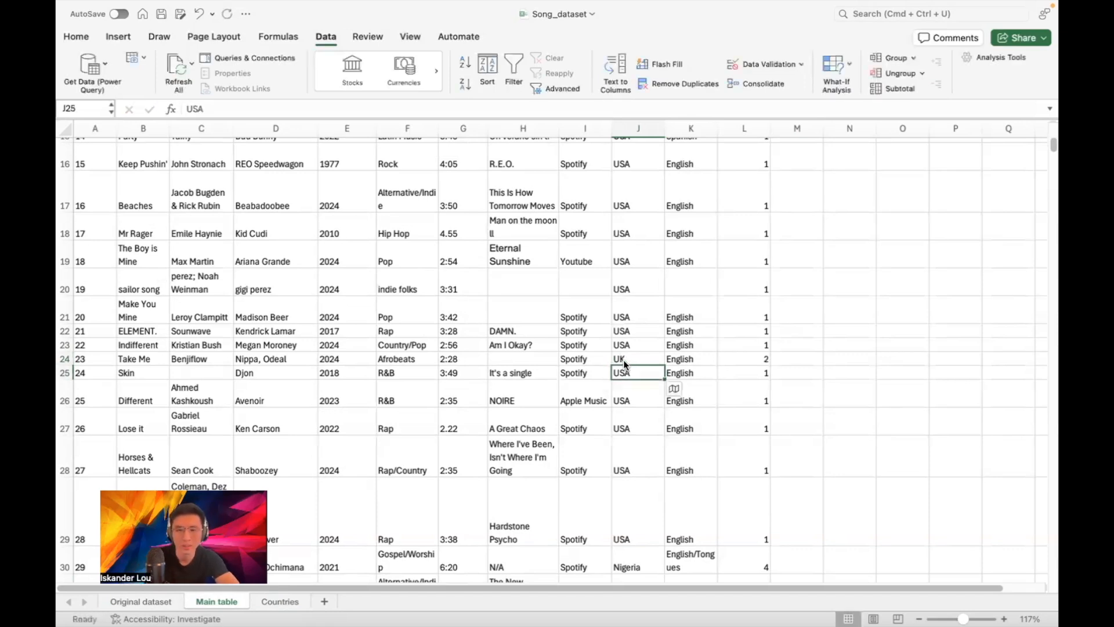
{"action": "scroll", "coordinate": [736, 360], "scroll_direction": "down", "scroll_amount": 5}
{"action": "scroll", "coordinate": [751, 288], "scroll_direction": "up", "scroll_amount": 10}
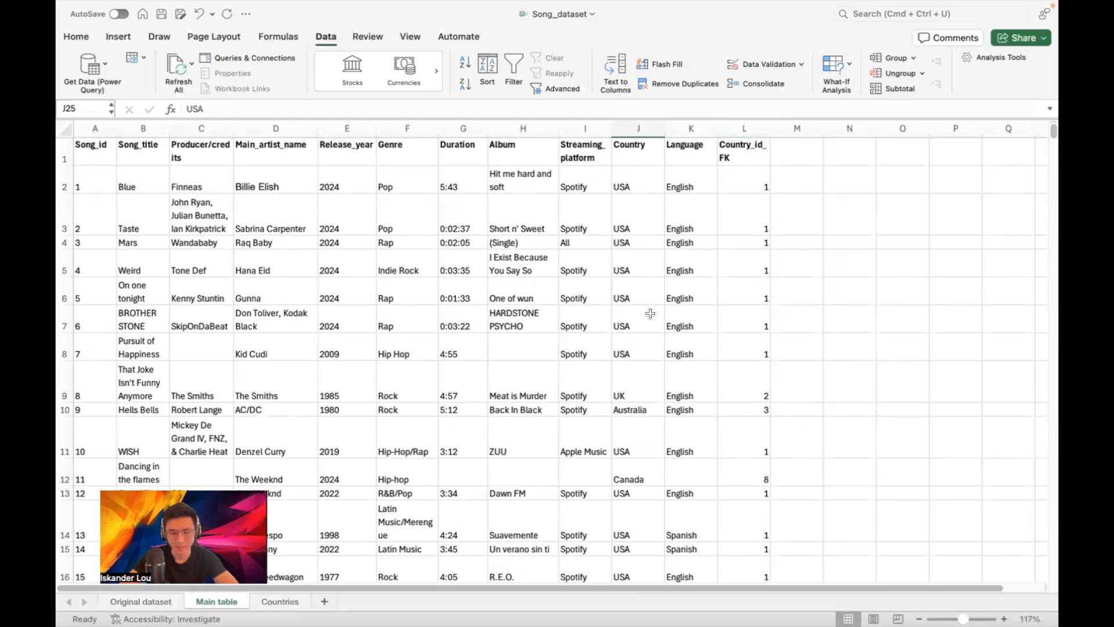
On the Original dataset sheet, shift the concepts list Z9:Z19 down one row to Z10
{"action": "left_click_drag", "start_coordinate": [448, 590], "coordinate": [546, 589]}
{"action": "left_click", "coordinate": [142, 602]}
{"action": "scroll", "coordinate": [677, 358], "scroll_direction": "down", "scroll_amount": 4}
{"action": "scroll", "coordinate": [674, 317], "scroll_direction": "down", "scroll_amount": 2}
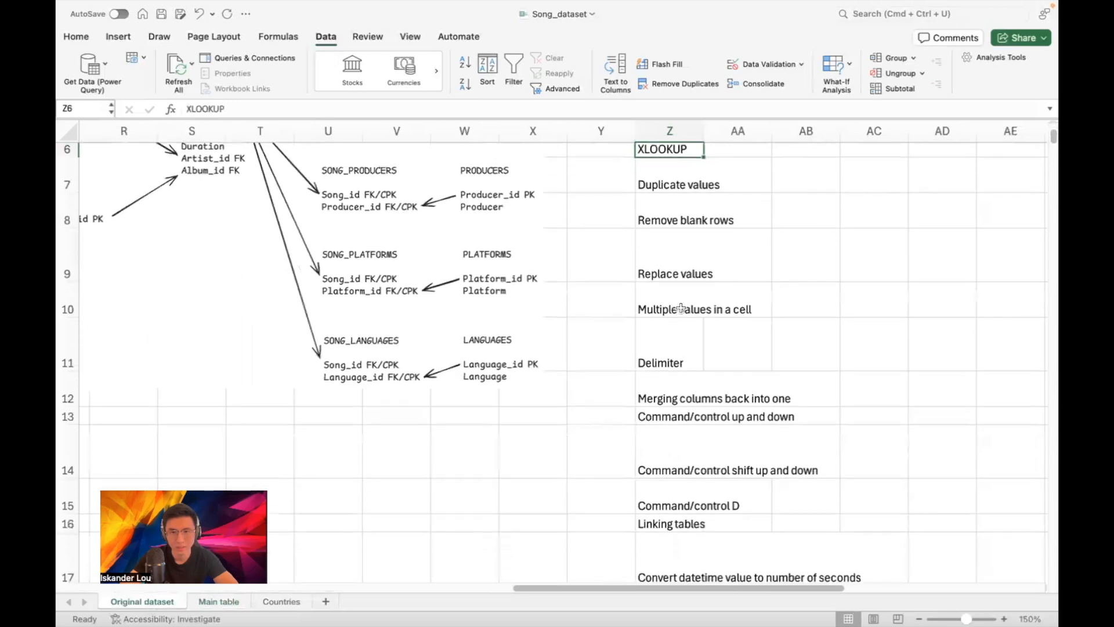
{"action": "scroll", "coordinate": [679, 232], "scroll_direction": "up", "scroll_amount": 2}
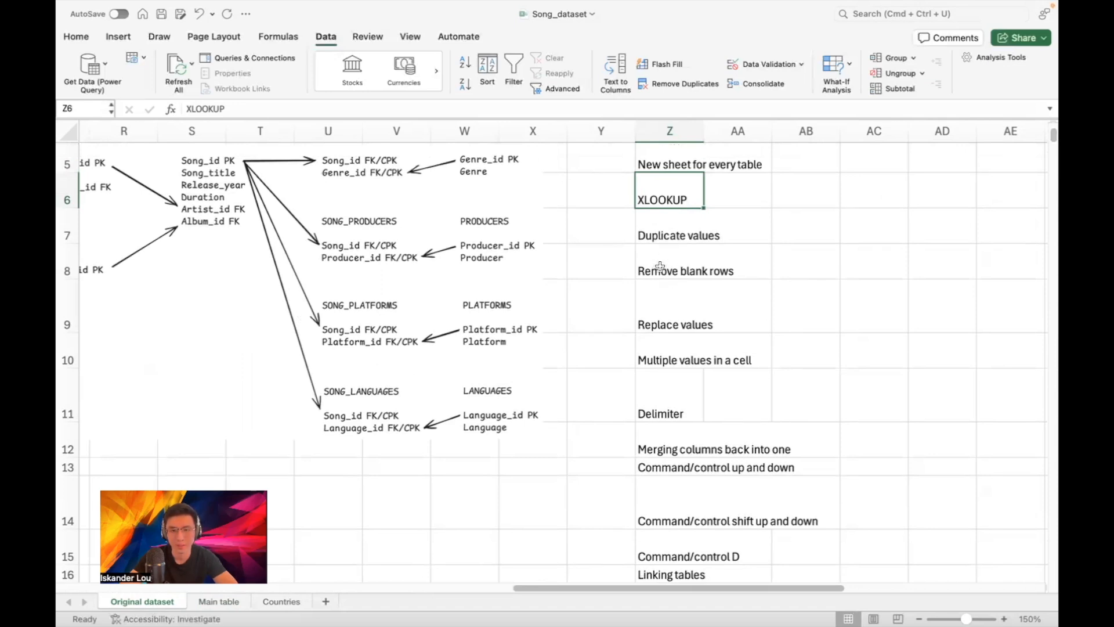
{"action": "scroll", "coordinate": [664, 272], "scroll_direction": "down", "scroll_amount": 2}
{"action": "left_click_drag", "start_coordinate": [669, 248], "coordinate": [672, 466]}
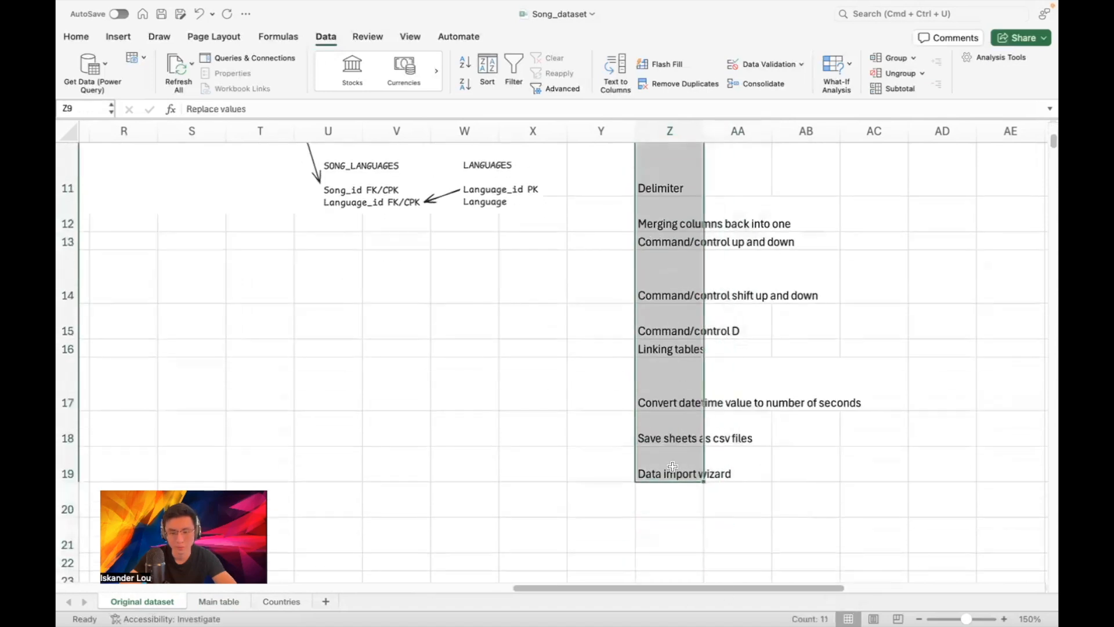
{"action": "key", "text": "super+c"}
{"action": "scroll", "coordinate": [684, 358], "scroll_direction": "up", "scroll_amount": 5}
{"action": "left_click", "coordinate": [685, 358]}
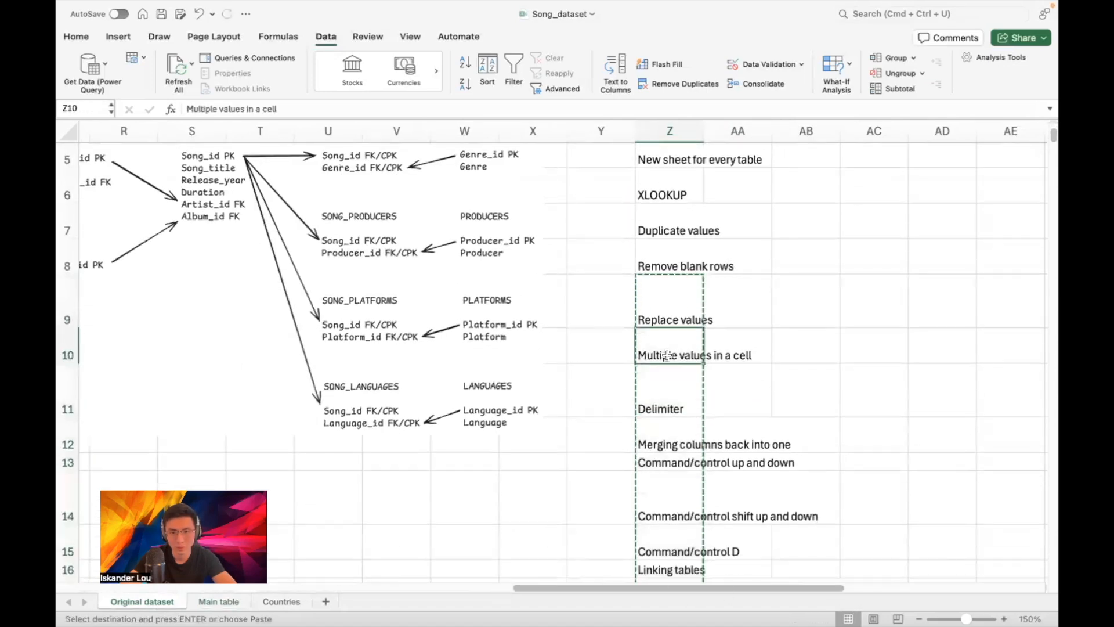
{"action": "key", "text": "Return"}
Add the note 'Paste the values to get rid of the formula' in Z9 and return to Main table
{"action": "left_click", "coordinate": [668, 311]}
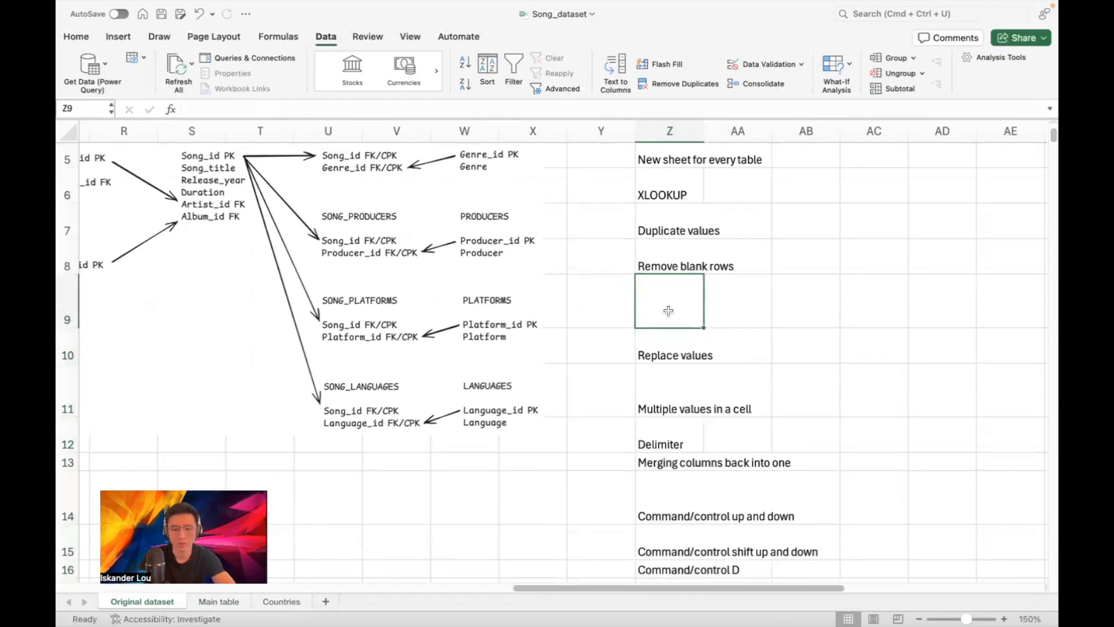
{"action": "type", "text": "P"}
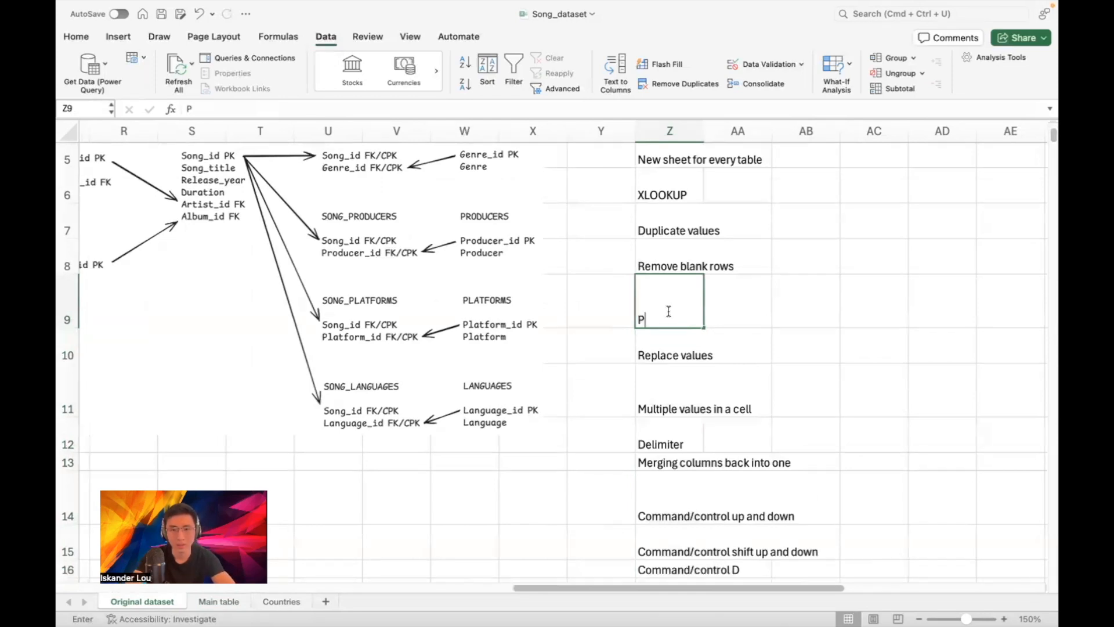
{"action": "type", "text": "aste the value"}
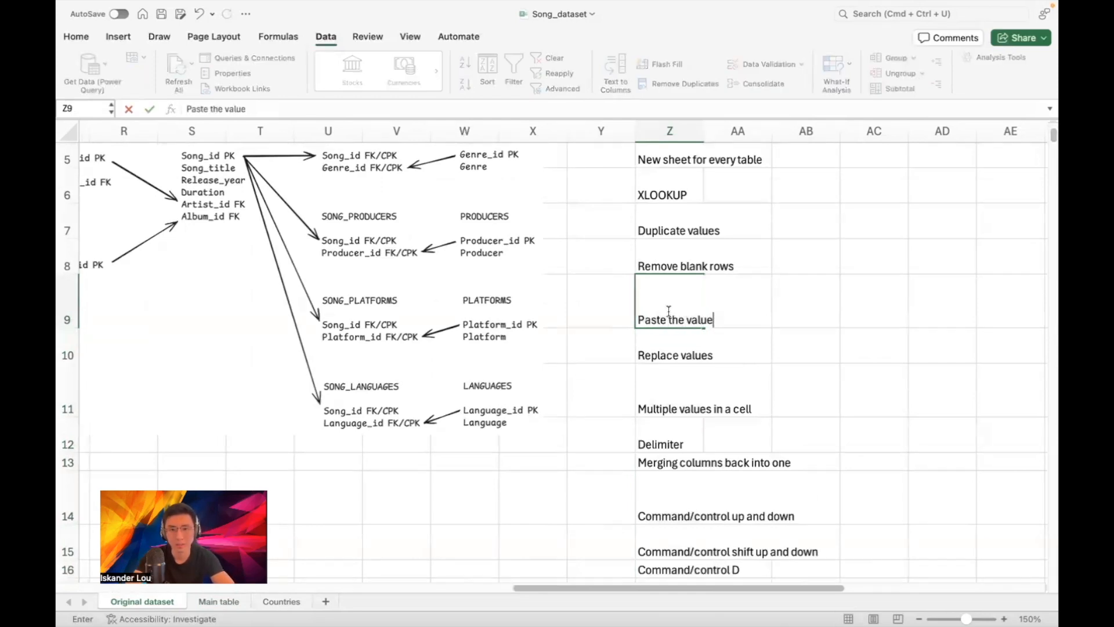
{"action": "type", "text": "s to get rid of the fo"}
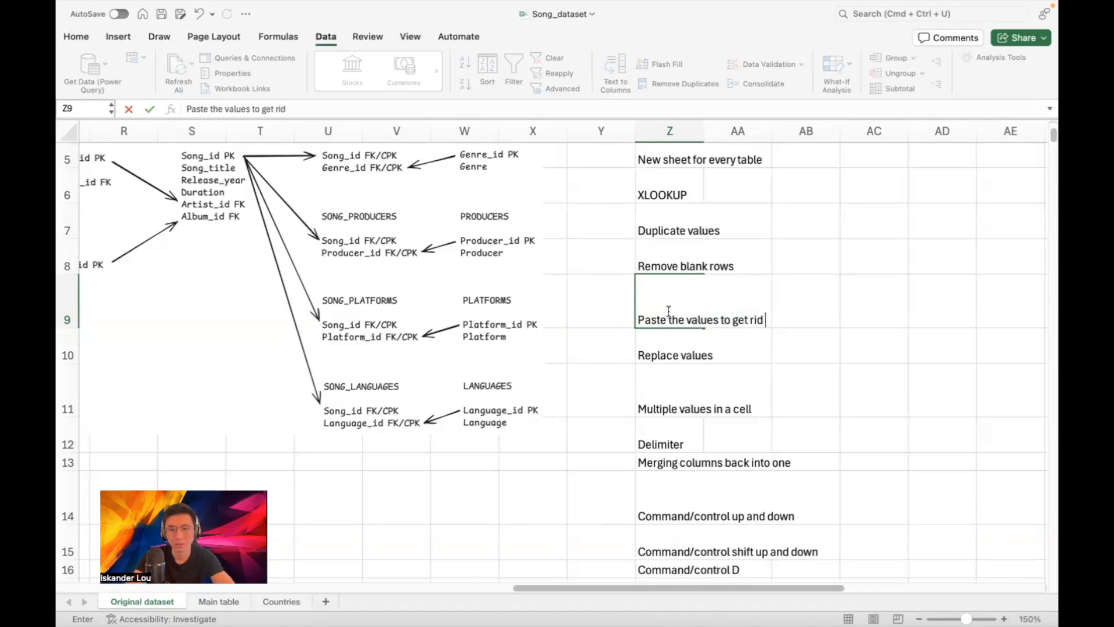
{"action": "type", "text": "a"}
{"action": "key", "text": "Return"}
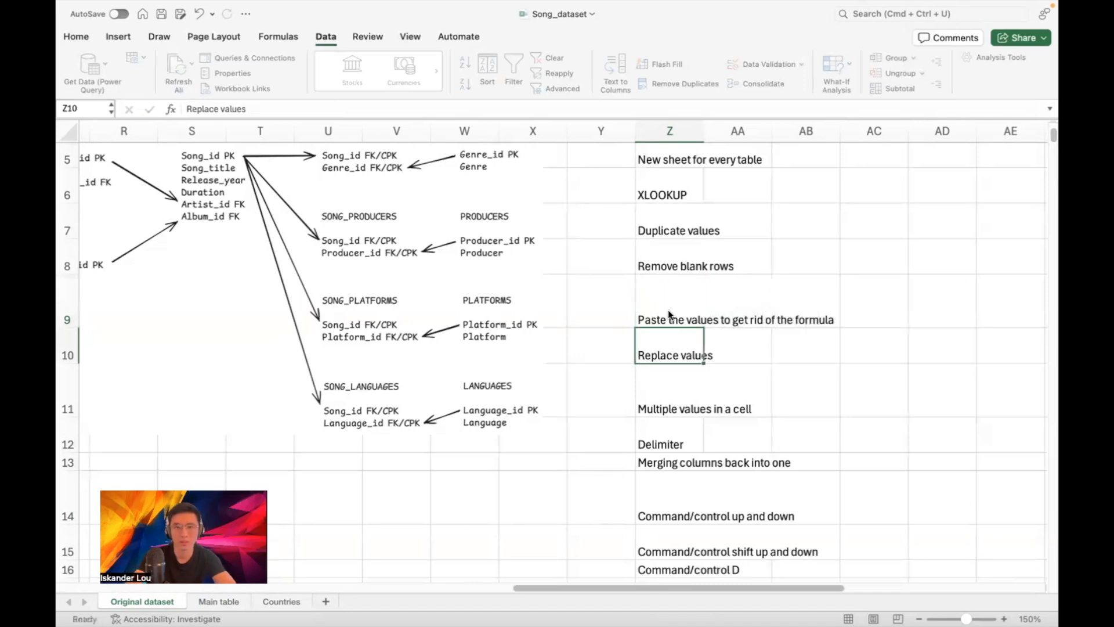
{"action": "left_click", "coordinate": [216, 601]}
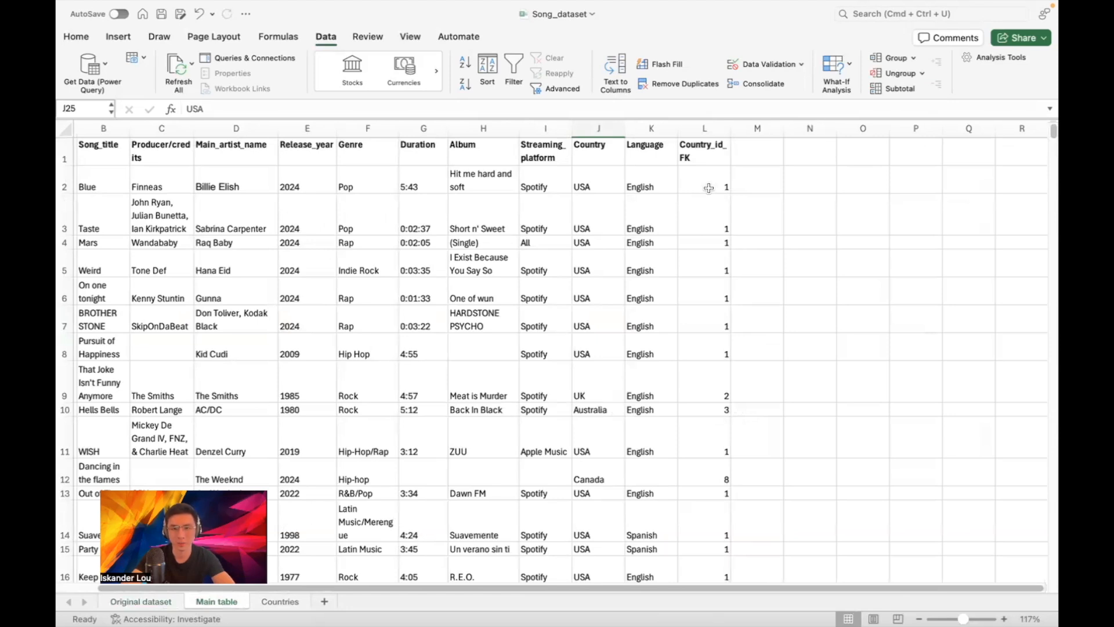
Inspect the Country_id_FK lookup formulas in column L
{"action": "left_click", "coordinate": [708, 187]}
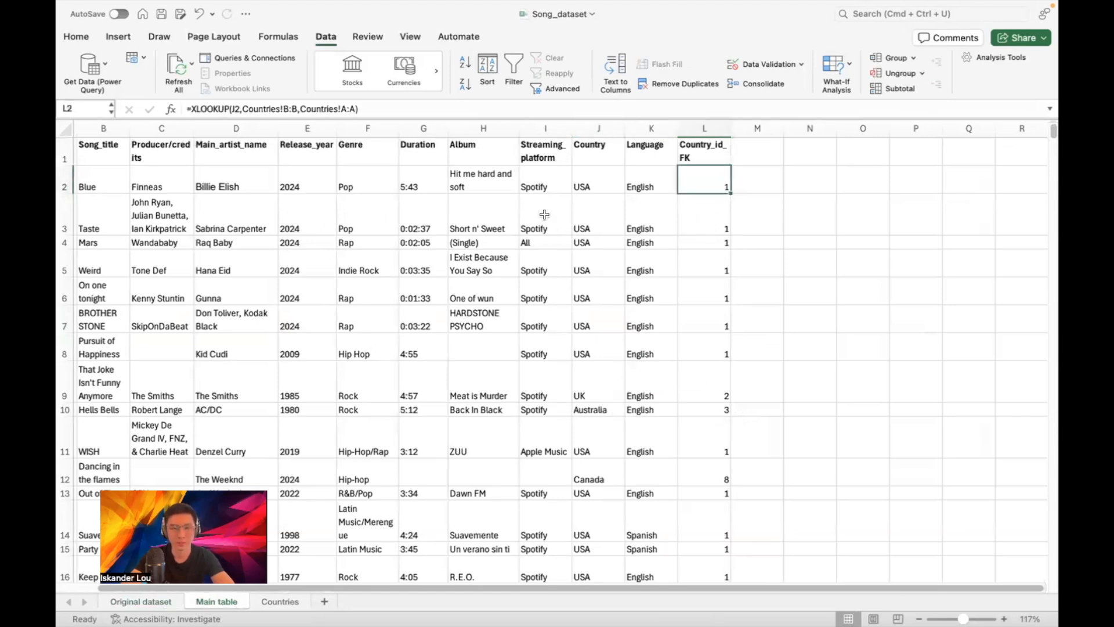
{"action": "left_click", "coordinate": [699, 224]}
{"action": "left_click", "coordinate": [712, 244]}
{"action": "left_click", "coordinate": [714, 265]}
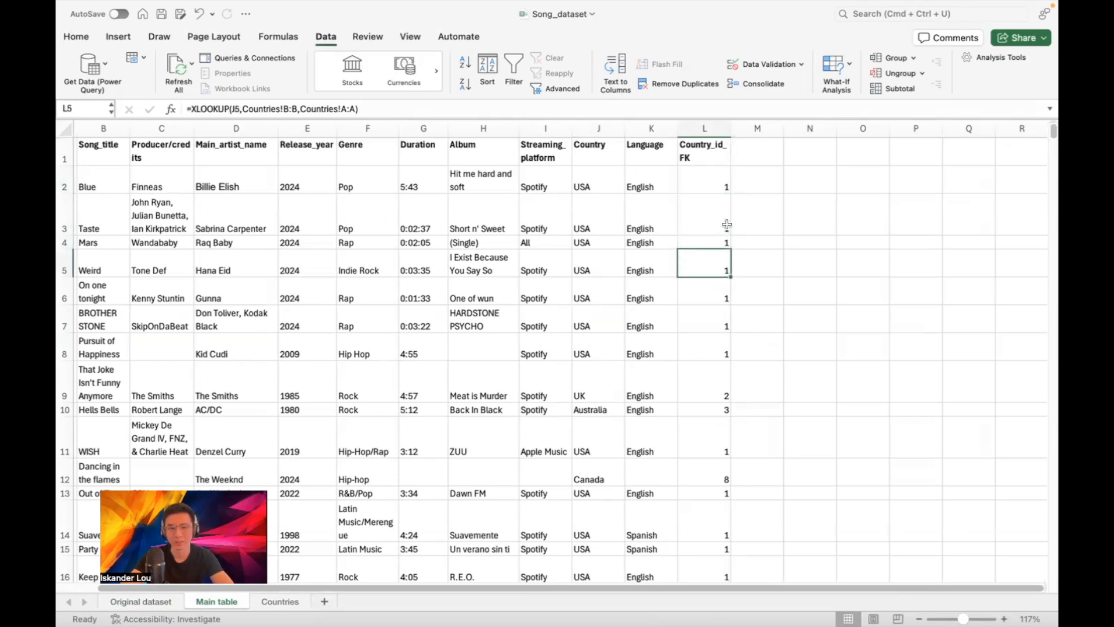
Copy column L and paste it back as values, replacing the Country_id_FK formulas
{"action": "left_click", "coordinate": [695, 123]}
{"action": "key", "text": "super+c"}
{"action": "left_click", "coordinate": [76, 37]}
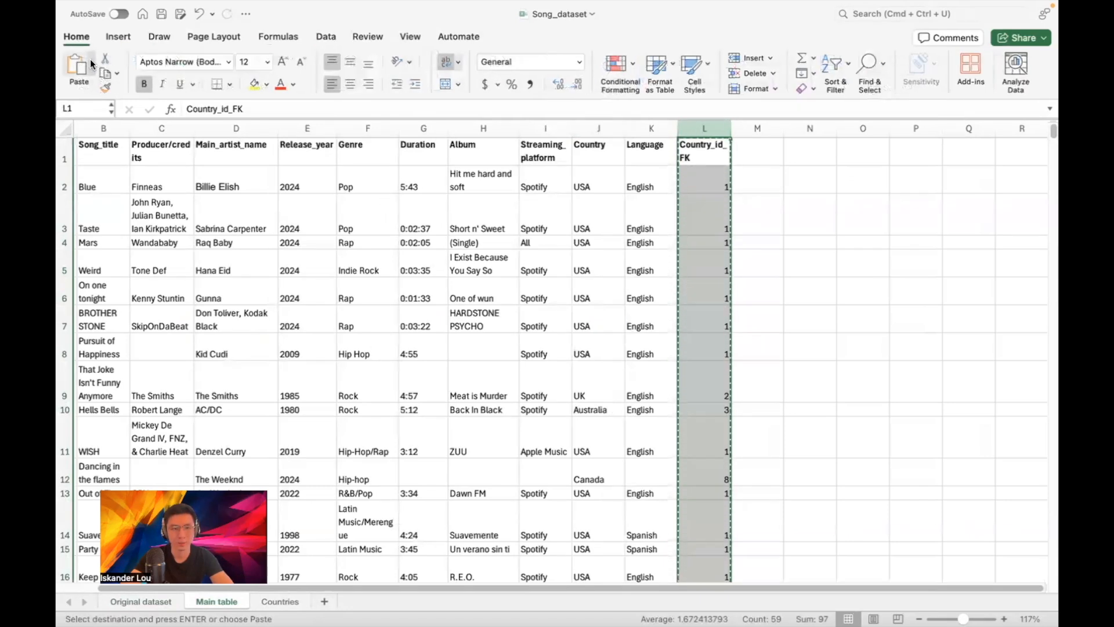
{"action": "left_click", "coordinate": [91, 64]}
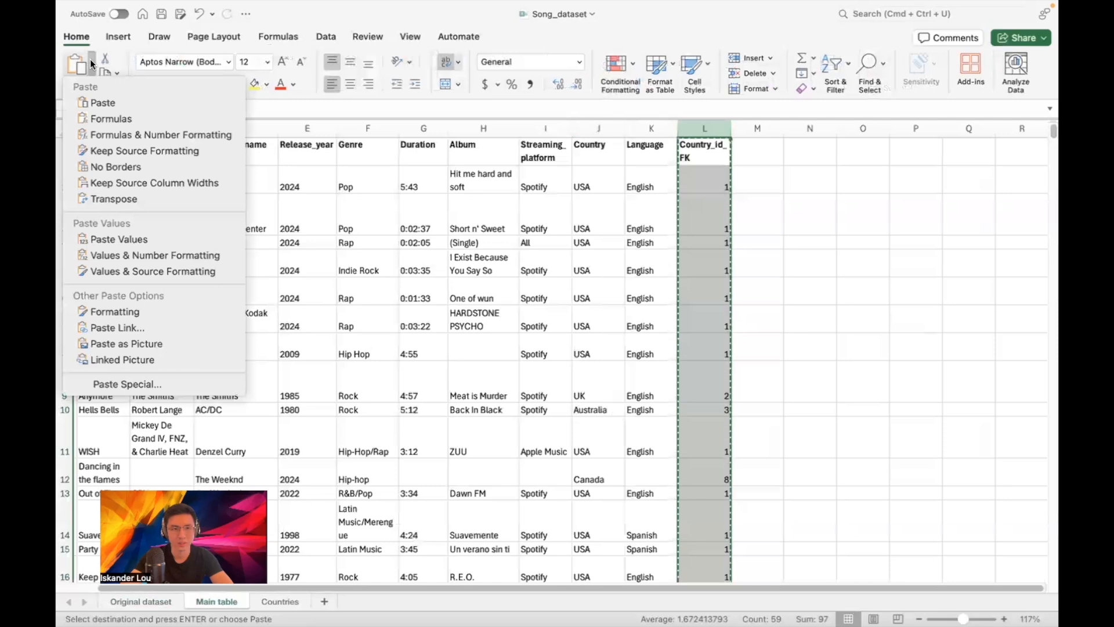
{"action": "left_click", "coordinate": [124, 236]}
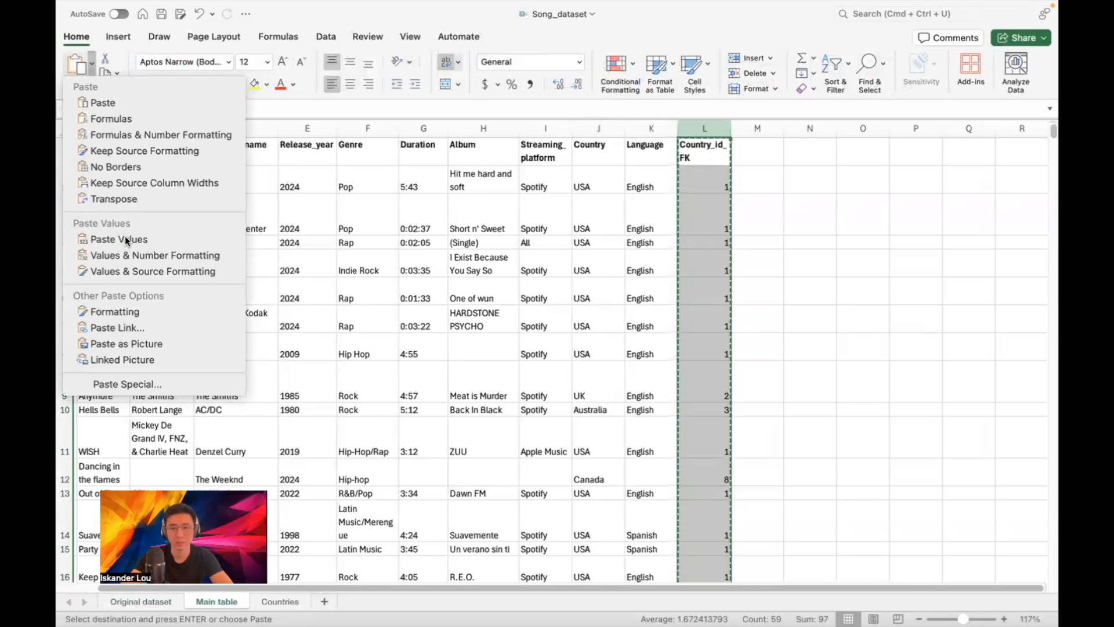
{"action": "double_click", "coordinate": [764, 186]}
{"action": "left_click", "coordinate": [714, 179]}
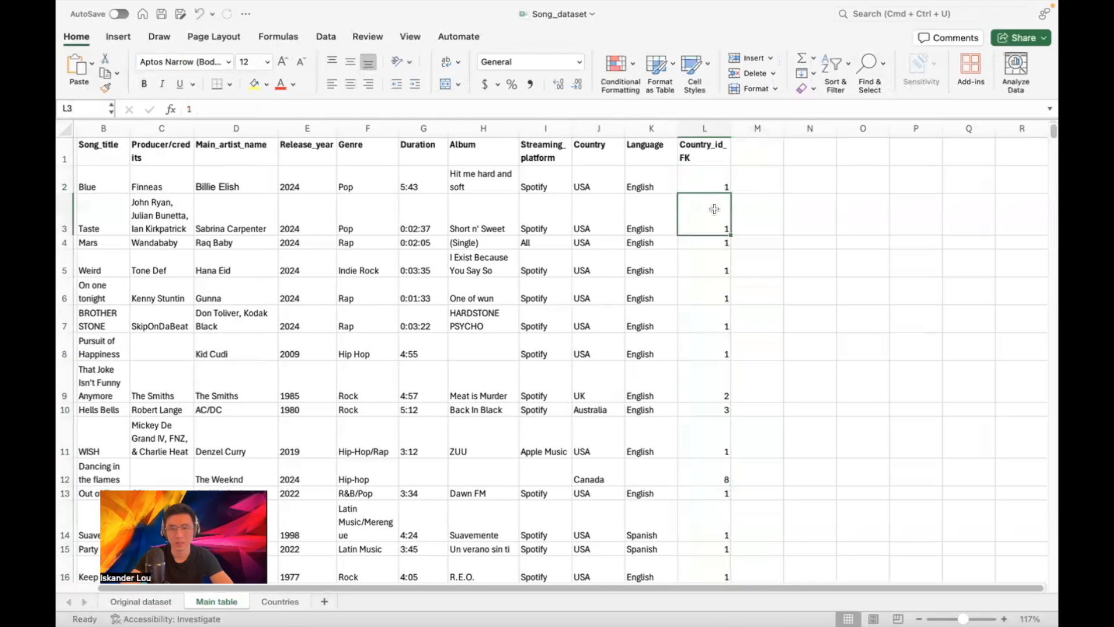
{"action": "key", "text": "Down"}
{"action": "key", "text": "Down"}
{"action": "key", "text": "Down"}
{"action": "key", "text": "Down"}
{"action": "key", "text": "Down"}
{"action": "key", "text": "Down"}
{"action": "key", "text": "Down"}
{"action": "key", "text": "Down"}
{"action": "key", "text": "Down"}
{"action": "key", "text": "Down"}
{"action": "key", "text": "Down"}
{"action": "key", "text": "Down"}
{"action": "key", "text": "Down"}
{"action": "key", "text": "Down"}
{"action": "key", "text": "Down"}
{"action": "key", "text": "Down"}
{"action": "key", "text": "Down"}
{"action": "key", "text": "Down"}
{"action": "key", "text": "Down"}
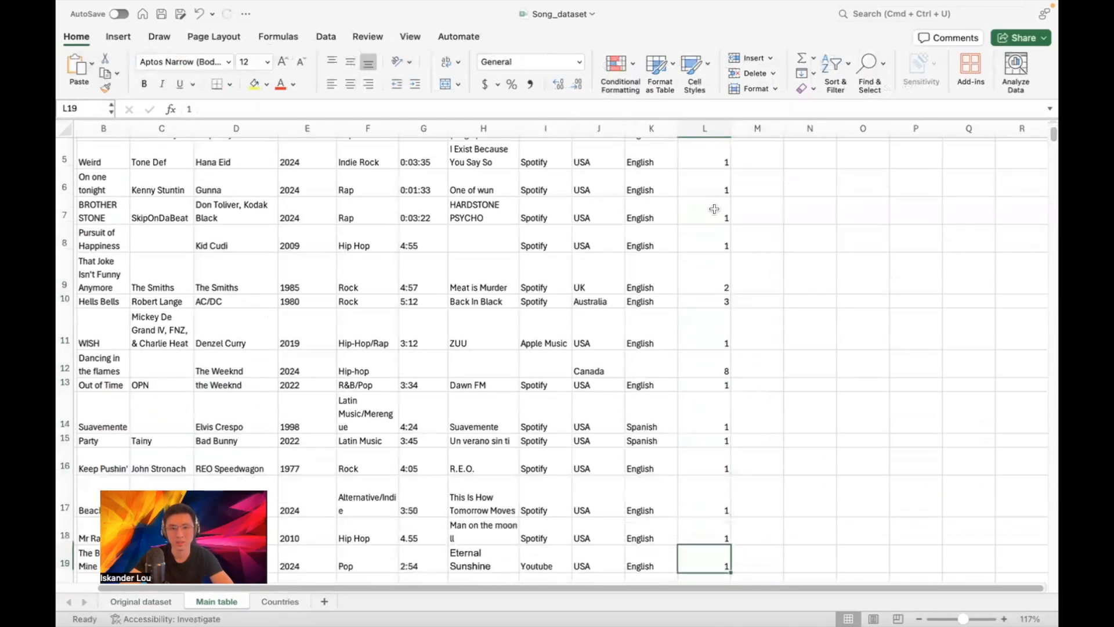
{"action": "scroll", "coordinate": [714, 209], "scroll_direction": "down", "scroll_amount": 10}
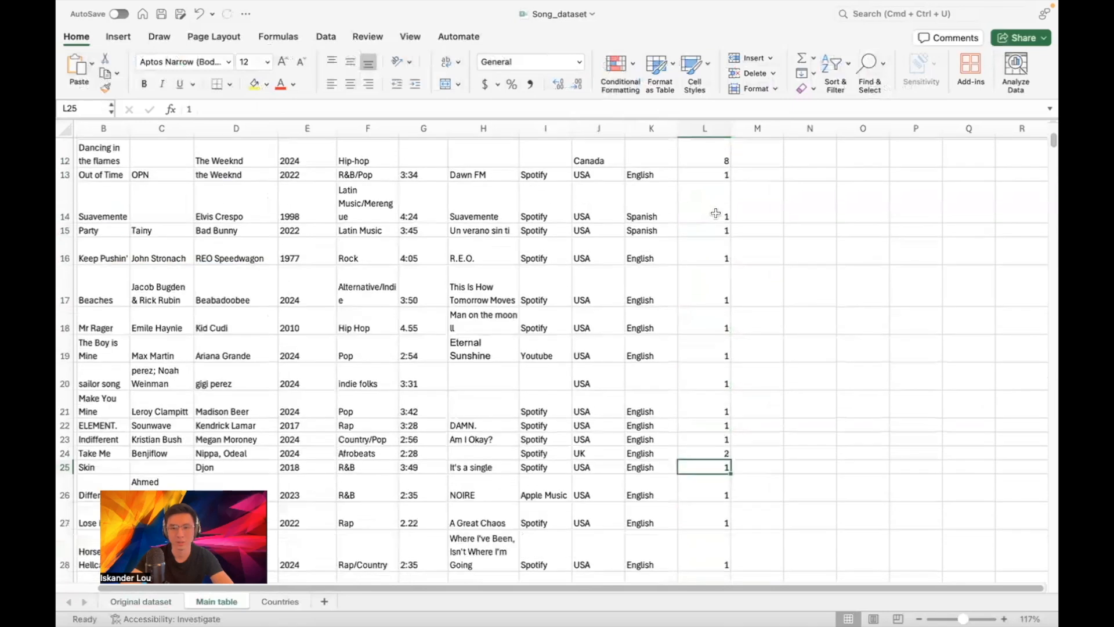
{"action": "scroll", "coordinate": [714, 216], "scroll_direction": "up", "scroll_amount": 15}
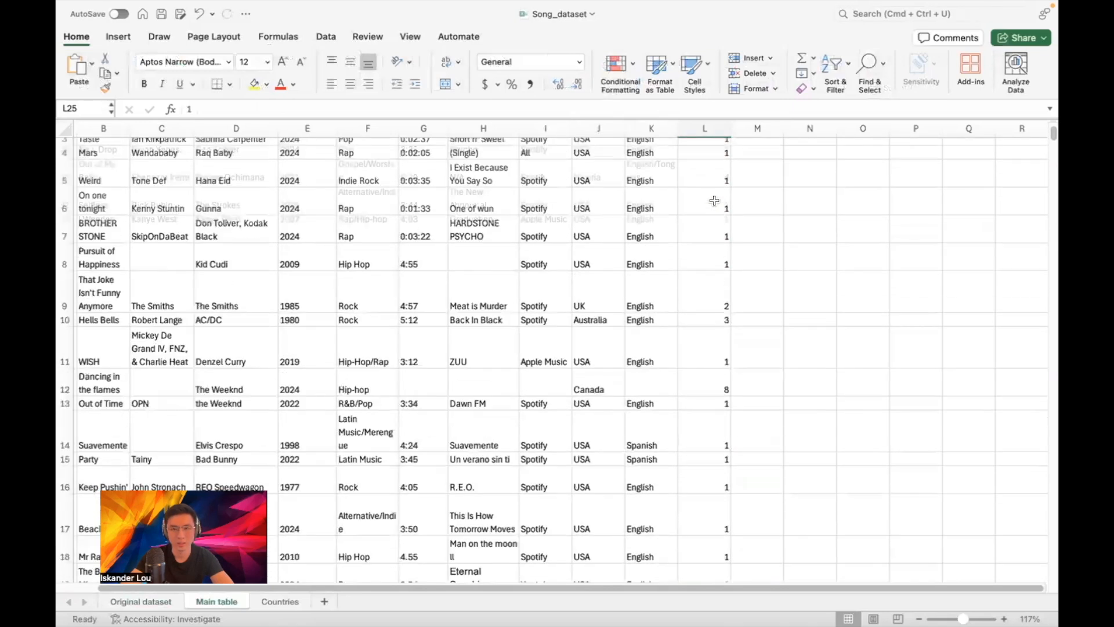
Move the Country_id_FK values from column L over the Country column J
{"action": "left_click", "coordinate": [705, 129]}
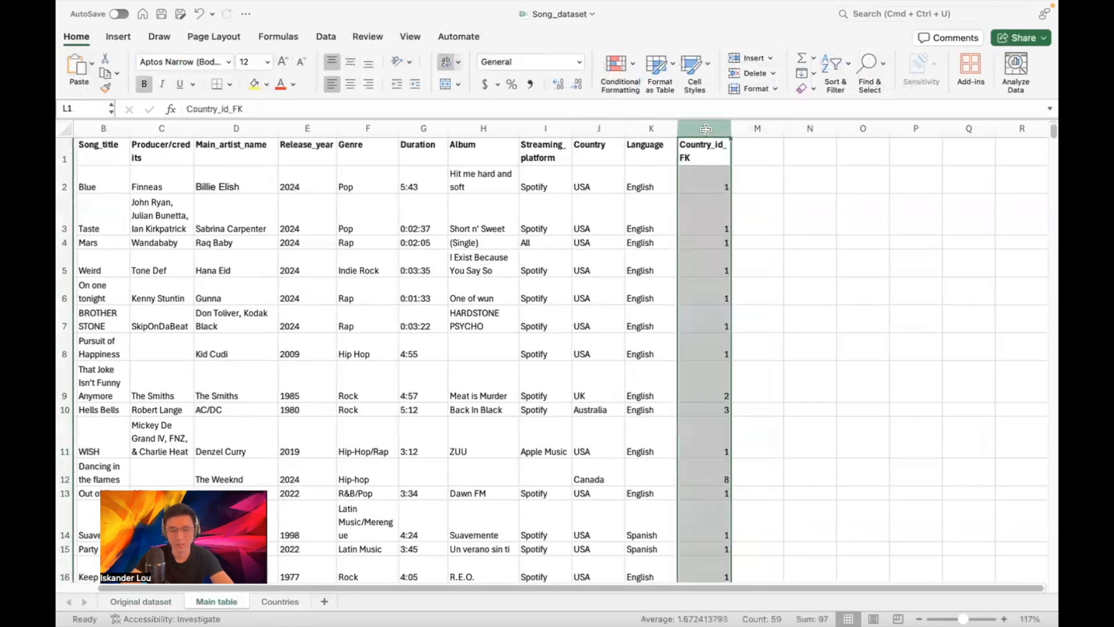
{"action": "key", "text": "super+c"}
{"action": "left_click", "coordinate": [601, 129]}
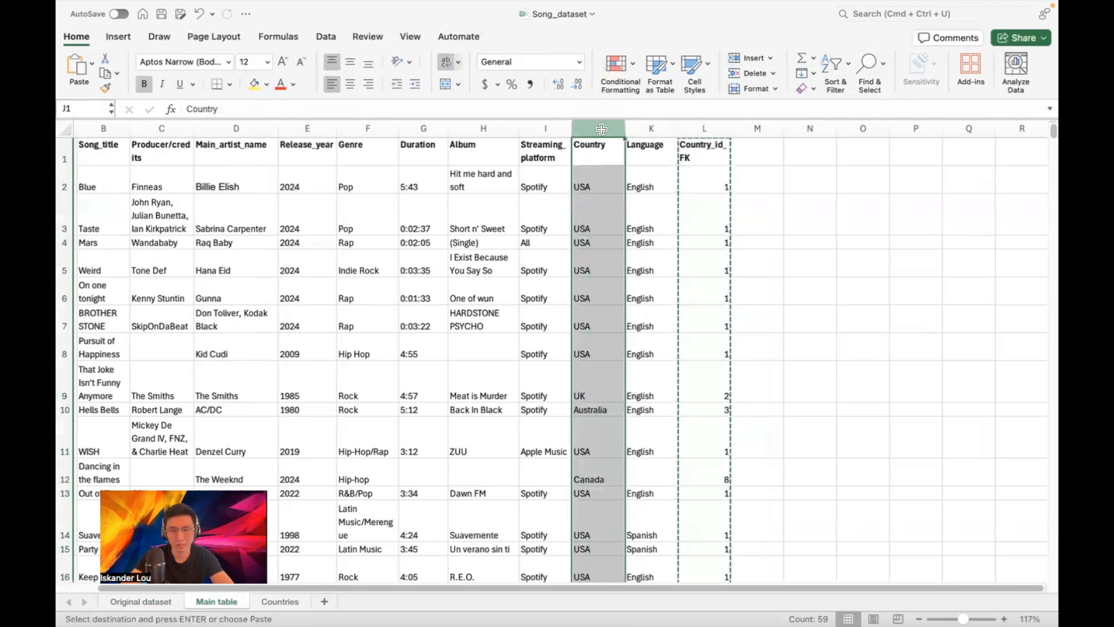
{"action": "key", "text": "super+v"}
{"action": "left_click", "coordinate": [710, 173]}
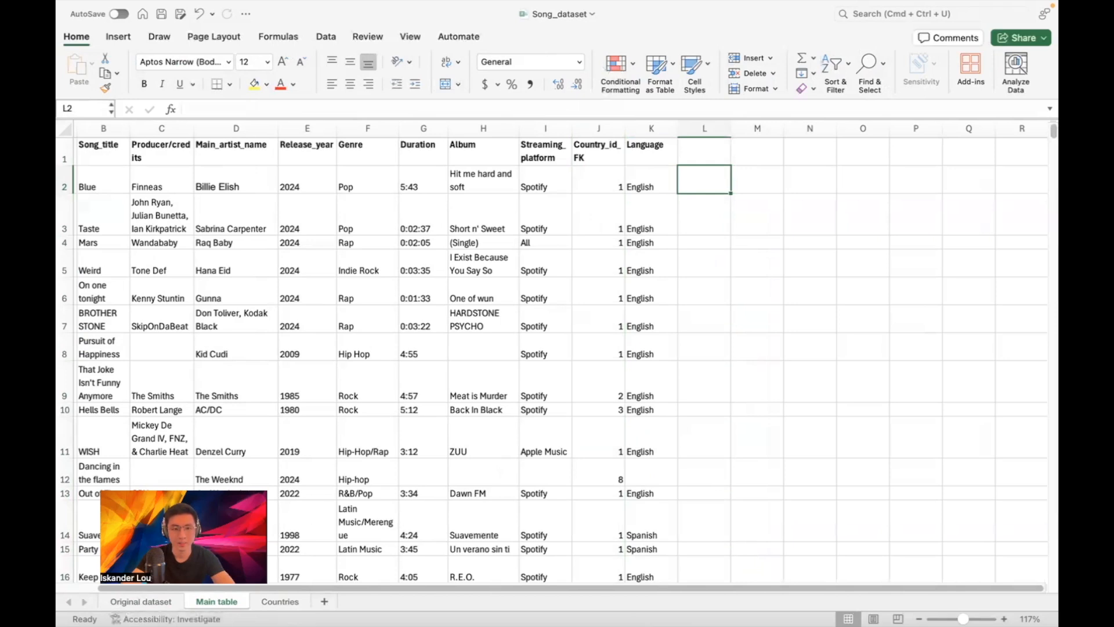
{"action": "left_click", "coordinate": [142, 602]}
{"action": "scroll", "coordinate": [518, 486], "scroll_direction": "up", "scroll_amount": 2}
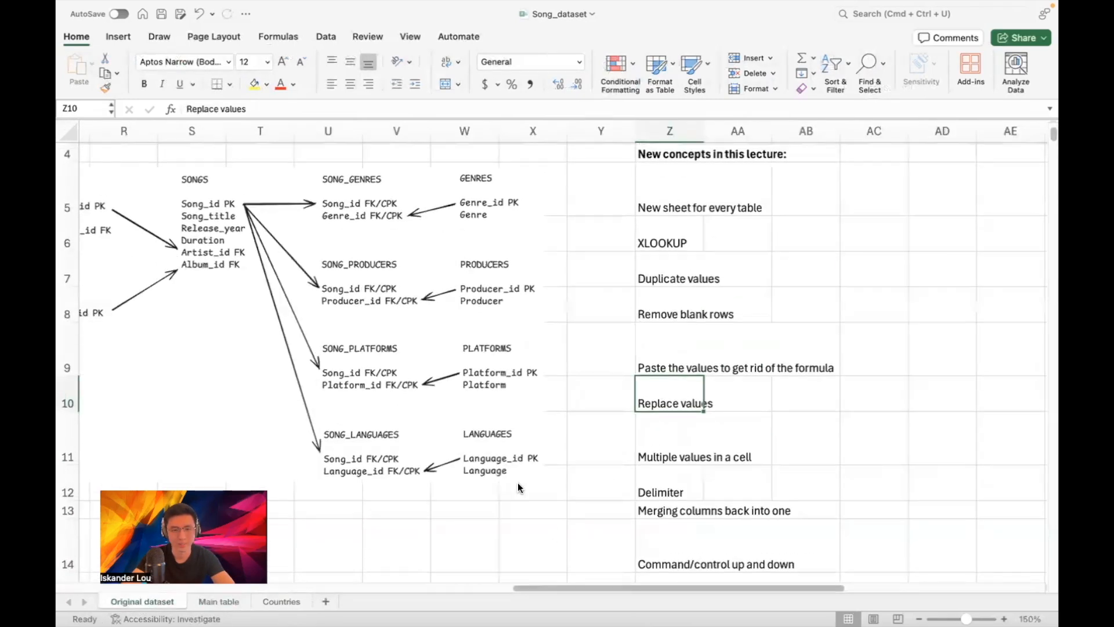
{"action": "left_click_drag", "start_coordinate": [556, 588], "coordinate": [429, 587]}
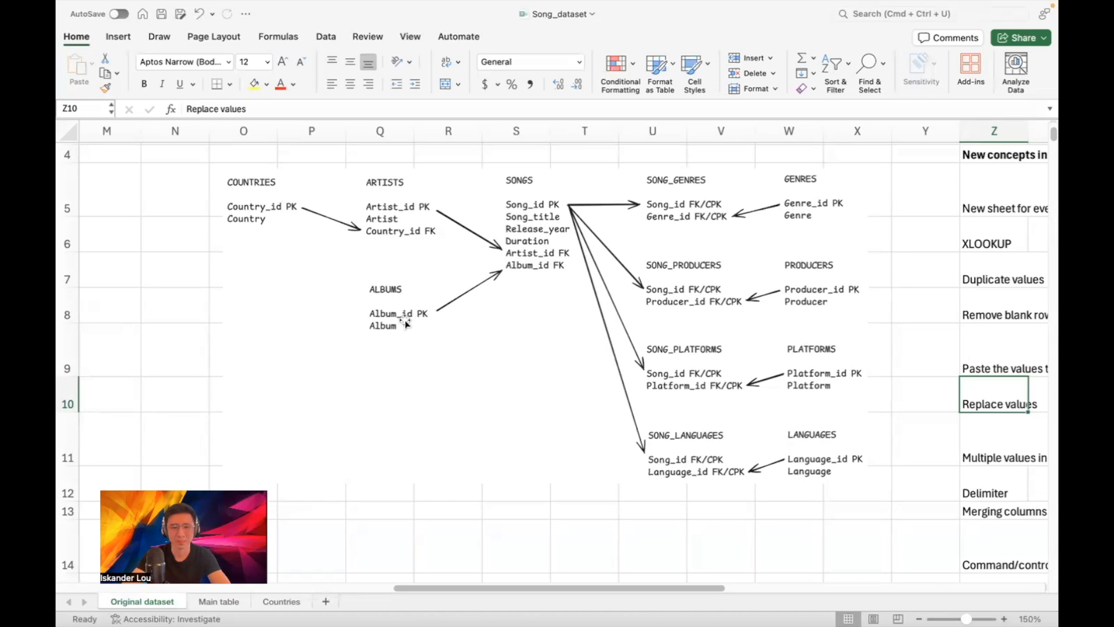
{"action": "left_click", "coordinate": [210, 602]}
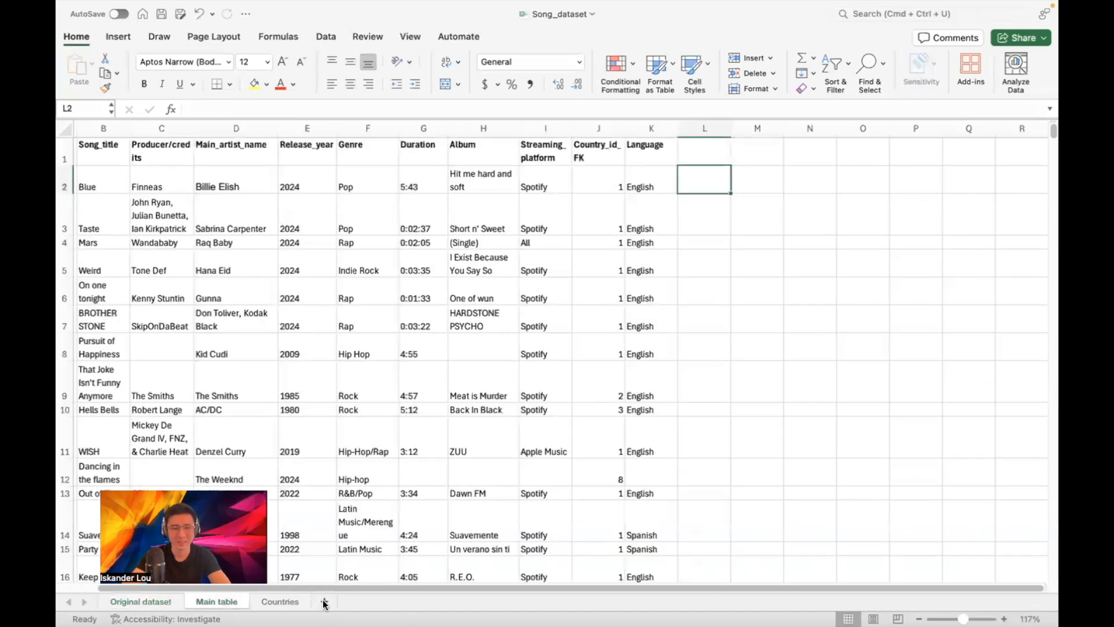
Add a new worksheet named Albums
{"action": "left_click", "coordinate": [324, 604]}
{"action": "left_click", "coordinate": [324, 602]}
{"action": "left_click", "coordinate": [290, 602]}
{"action": "key", "text": "BackSpace"}
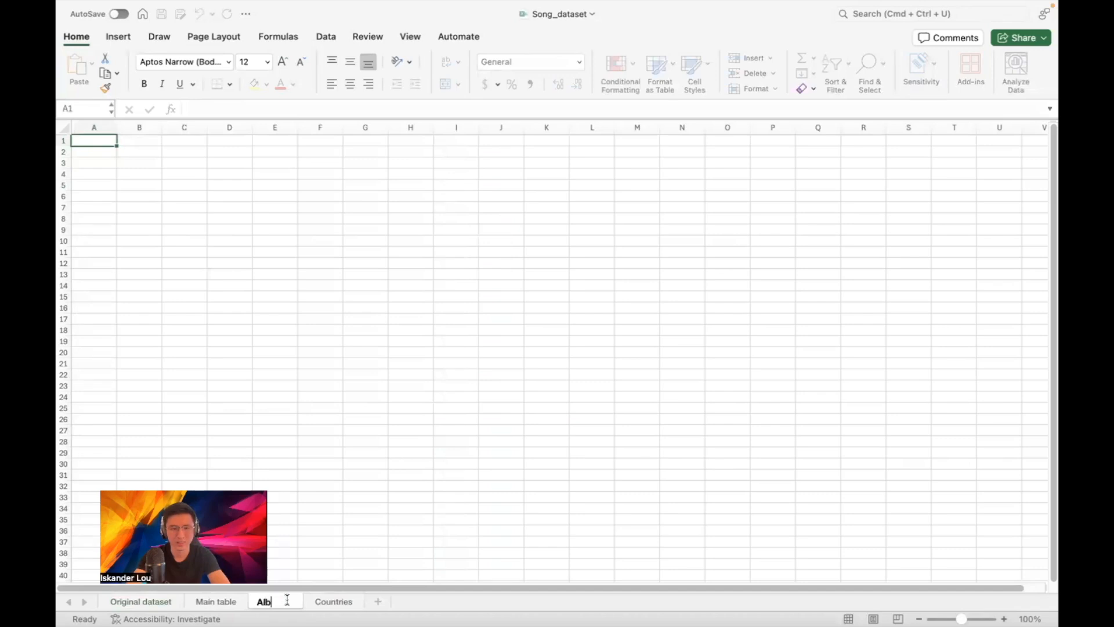
{"action": "type", "text": "Albums"}
{"action": "key", "text": "Return"}
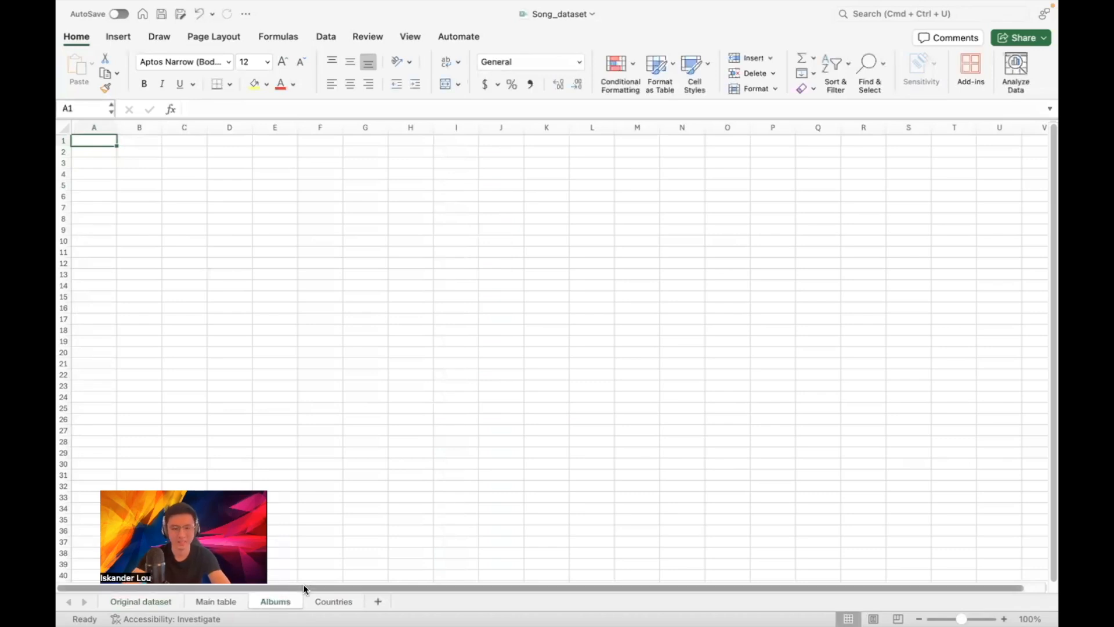
Copy the Album column from Main table into column B of the Albums sheet
{"action": "scroll", "coordinate": [236, 227], "scroll_direction": "up", "scroll_amount": 5}
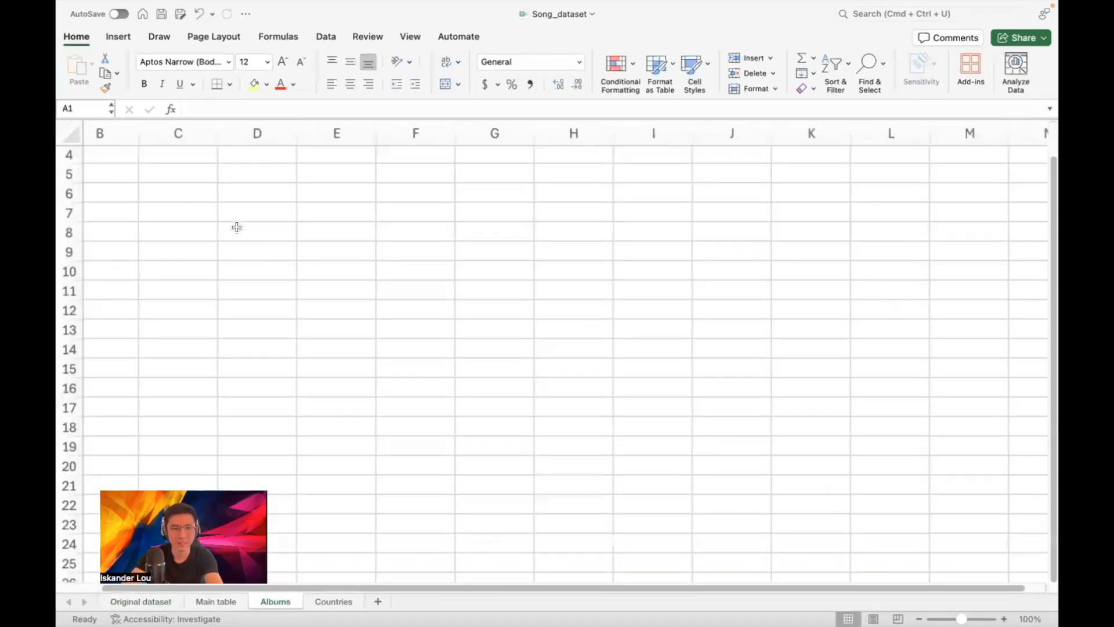
{"action": "left_click", "coordinate": [222, 602]}
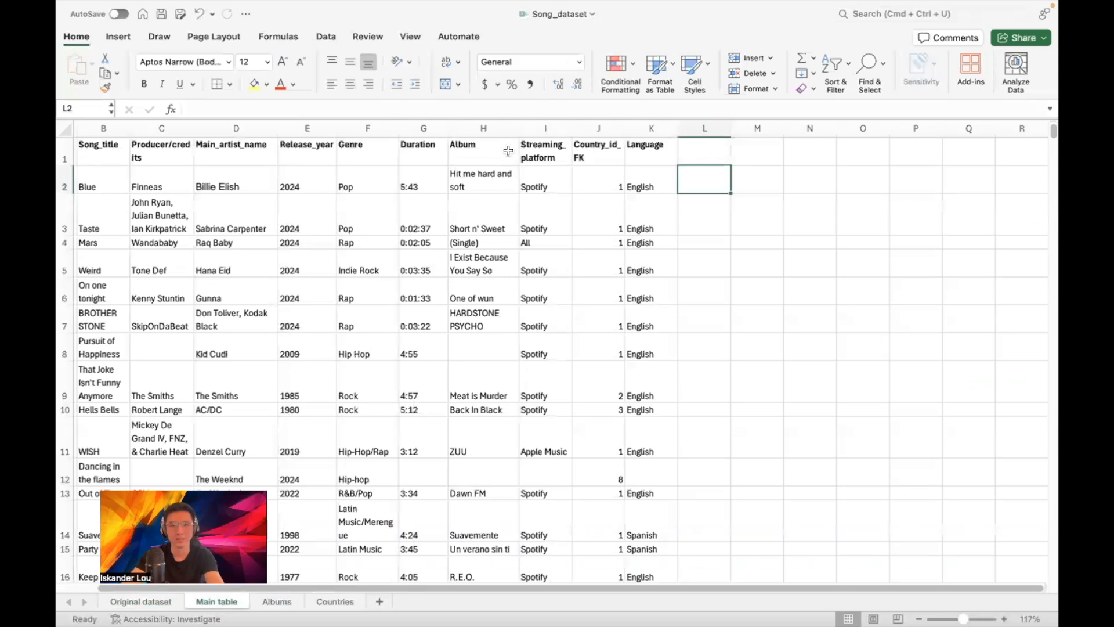
{"action": "left_click", "coordinate": [477, 126]}
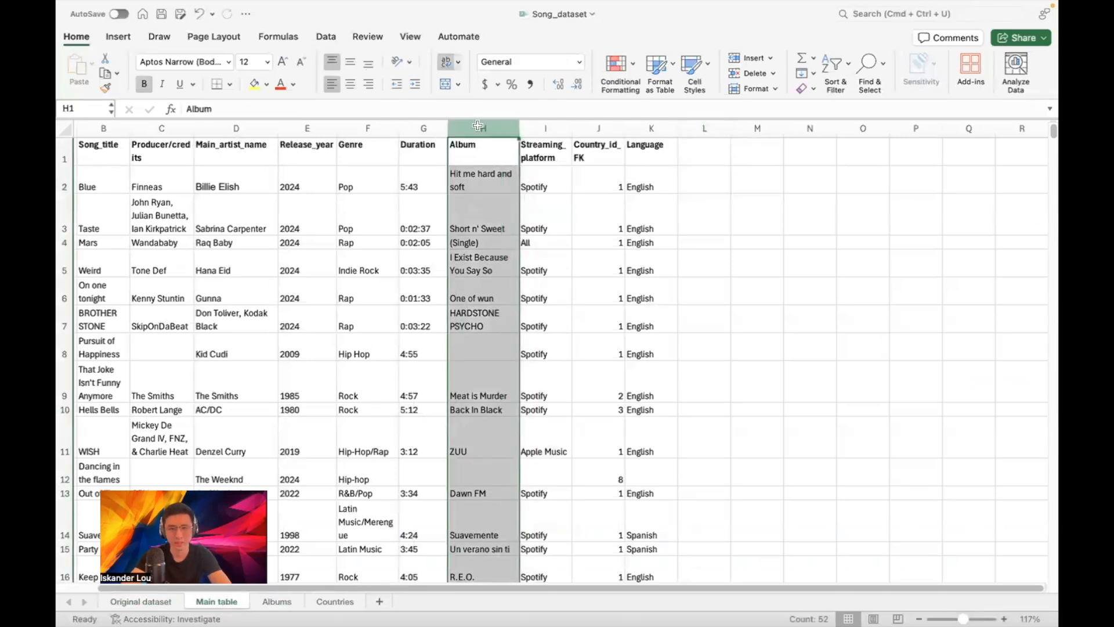
{"action": "key", "text": "super+c"}
{"action": "left_click", "coordinate": [276, 602]}
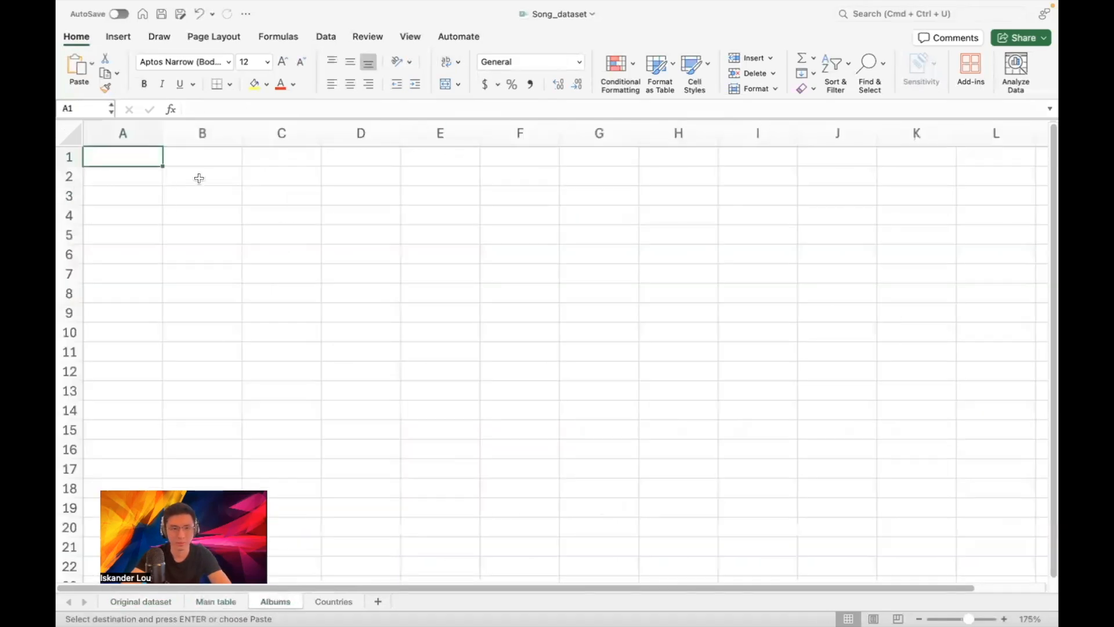
{"action": "left_click", "coordinate": [202, 133]}
{"action": "key", "text": "super+v"}
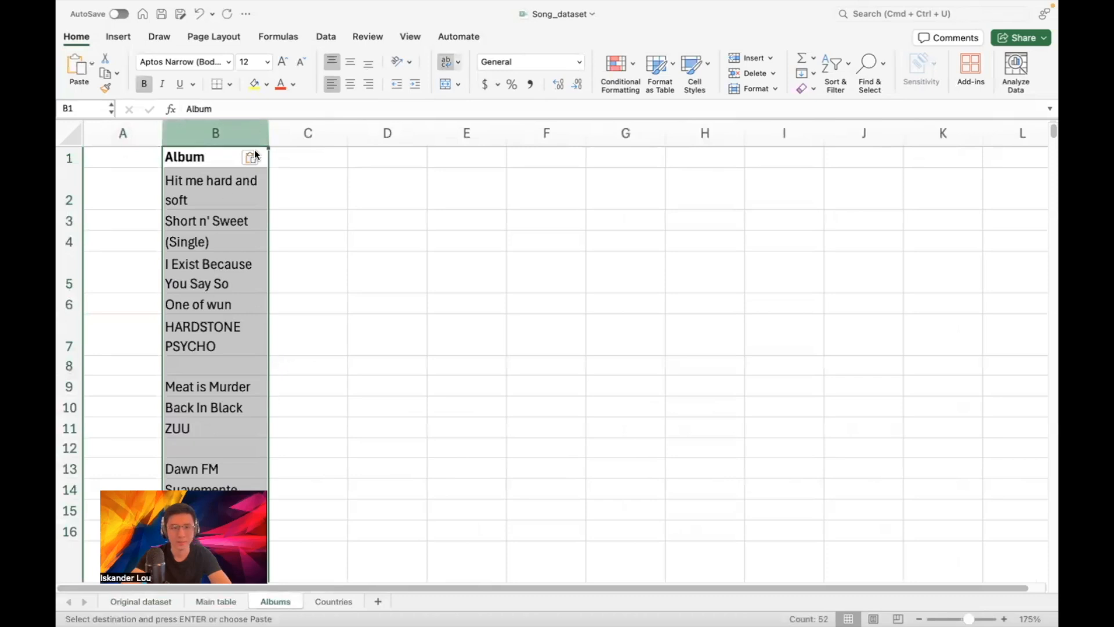
Clear the (Single) placeholder, the N/A in B30 and the '-' in B45
{"action": "scroll", "coordinate": [276, 287], "scroll_direction": "down", "scroll_amount": 5}
{"action": "scroll", "coordinate": [273, 281], "scroll_direction": "up", "scroll_amount": 5}
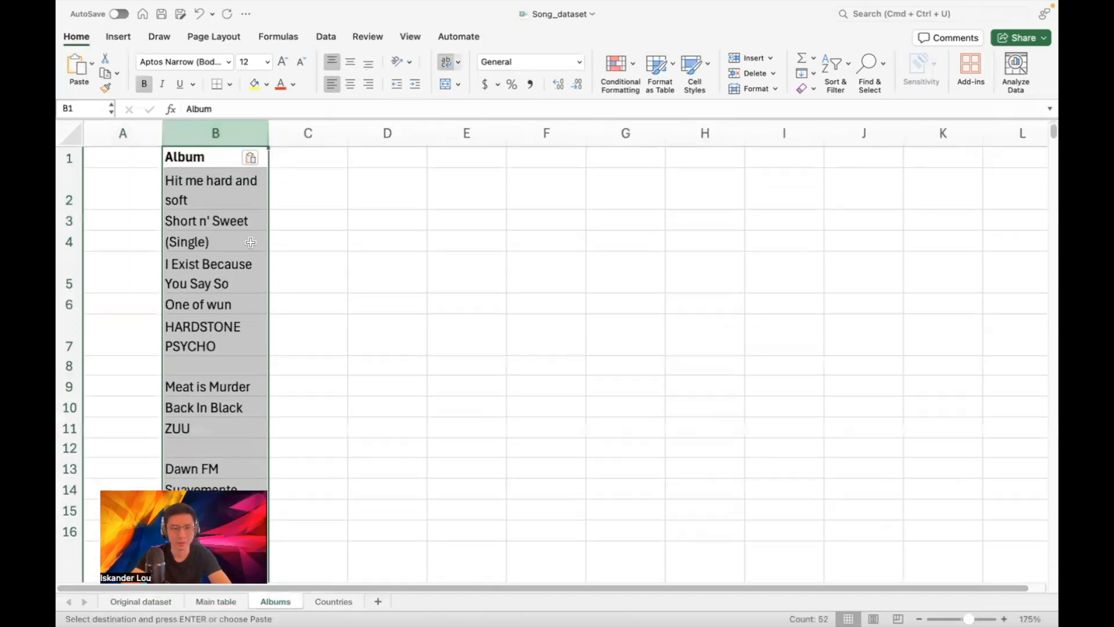
{"action": "left_click", "coordinate": [224, 243]}
{"action": "key", "text": "Delete"}
{"action": "scroll", "coordinate": [223, 251], "scroll_direction": "down", "scroll_amount": 1}
{"action": "scroll", "coordinate": [224, 253], "scroll_direction": "up", "scroll_amount": 1}
{"action": "scroll", "coordinate": [225, 255], "scroll_direction": "down", "scroll_amount": 5}
{"action": "scroll", "coordinate": [227, 258], "scroll_direction": "down", "scroll_amount": 10}
{"action": "left_click", "coordinate": [223, 324]}
{"action": "key", "text": "Delete"}
{"action": "scroll", "coordinate": [225, 323], "scroll_direction": "down", "scroll_amount": 2}
{"action": "scroll", "coordinate": [225, 322], "scroll_direction": "down", "scroll_amount": 6}
{"action": "scroll", "coordinate": [226, 342], "scroll_direction": "down", "scroll_amount": 2}
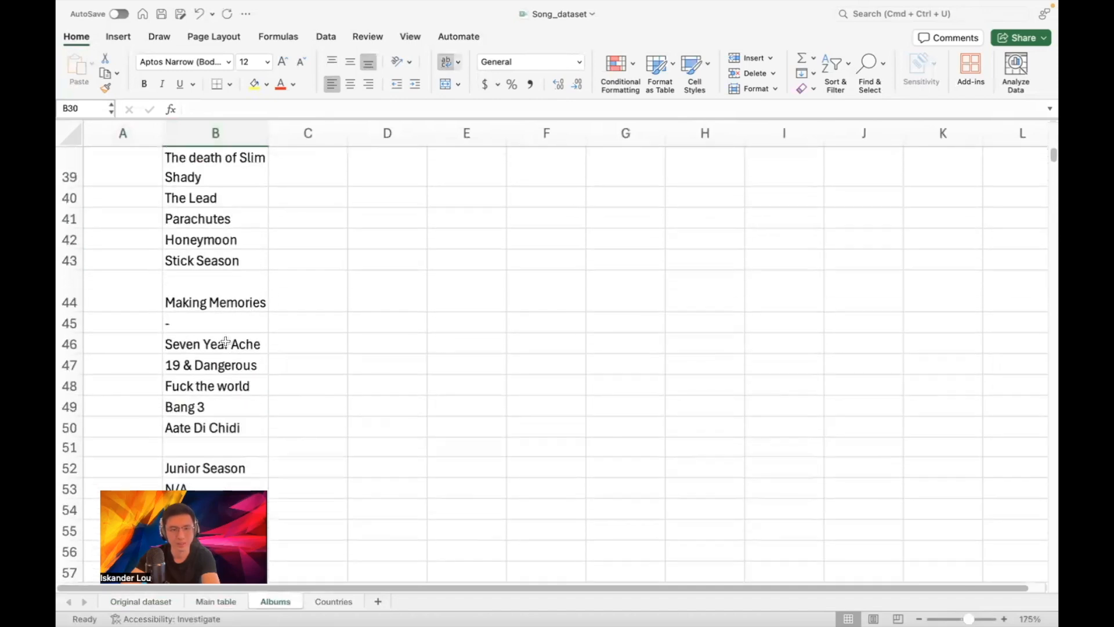
{"action": "left_click", "coordinate": [215, 324]}
{"action": "key", "text": "Delete"}
Clear the N/A placeholders in B53, B54 and B58
{"action": "scroll", "coordinate": [217, 322], "scroll_direction": "down", "scroll_amount": 3}
{"action": "left_click", "coordinate": [212, 348]}
{"action": "key", "text": "Delete"}
{"action": "left_click", "coordinate": [209, 363]}
{"action": "key", "text": "Delete"}
{"action": "scroll", "coordinate": [209, 366], "scroll_direction": "down", "scroll_amount": 3}
{"action": "left_click", "coordinate": [208, 369]}
{"action": "key", "text": "Delete"}
{"action": "scroll", "coordinate": [215, 354], "scroll_direction": "up", "scroll_amount": 15}
{"action": "scroll", "coordinate": [220, 337], "scroll_direction": "up", "scroll_amount": 10}
{"action": "left_click", "coordinate": [210, 127]}
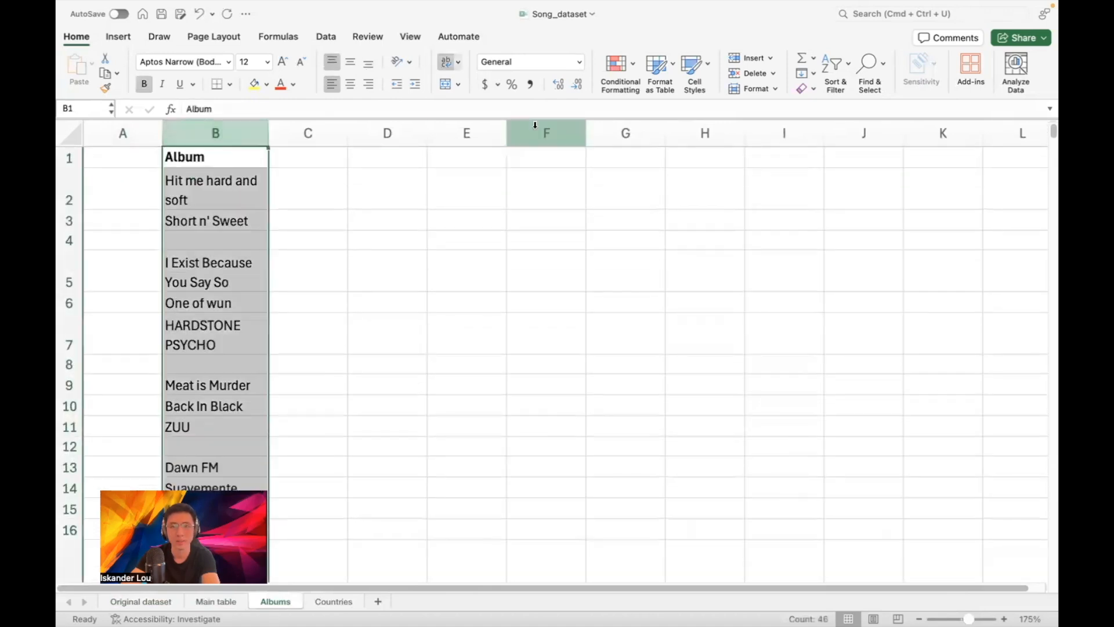
Turn on filtering and filter the Album column to show only (Blanks)
{"action": "left_click", "coordinate": [836, 64]}
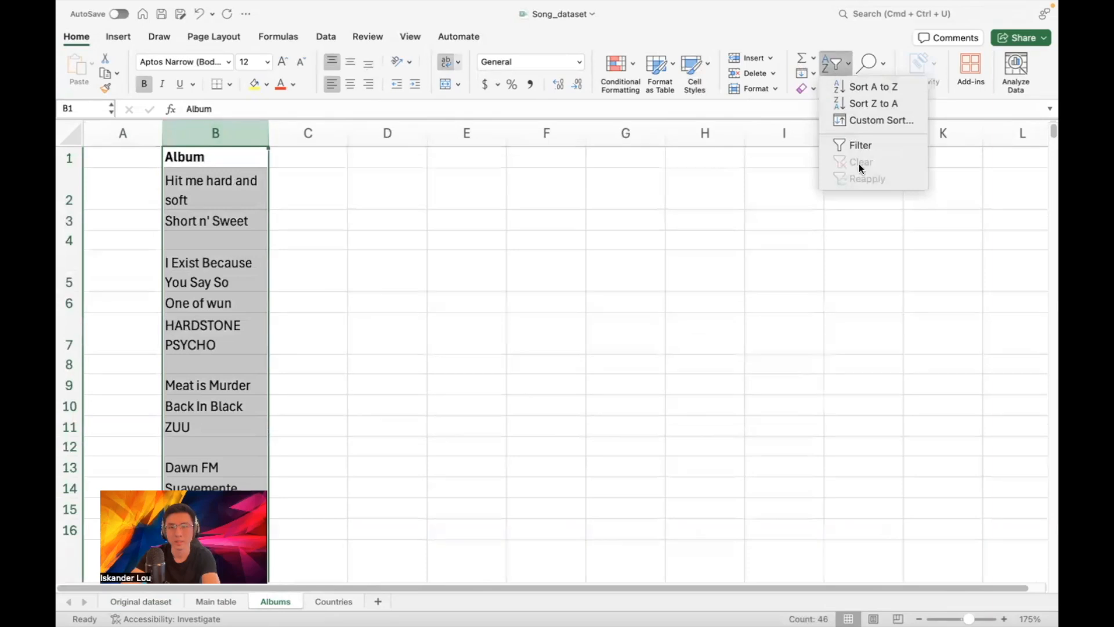
{"action": "left_click", "coordinate": [855, 145]}
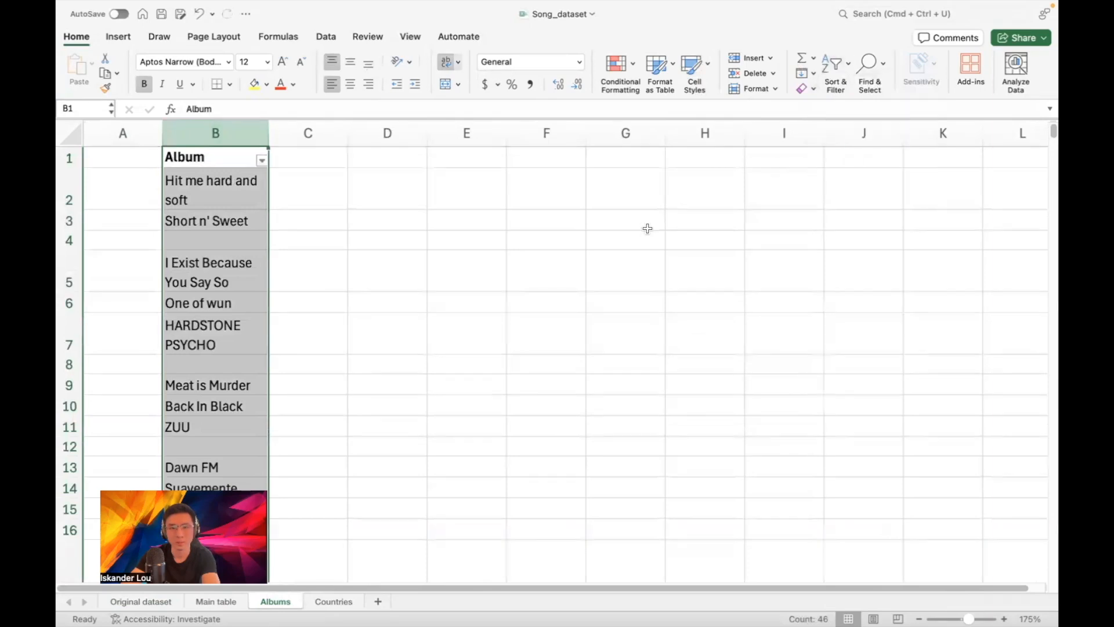
{"action": "left_click", "coordinate": [262, 160]}
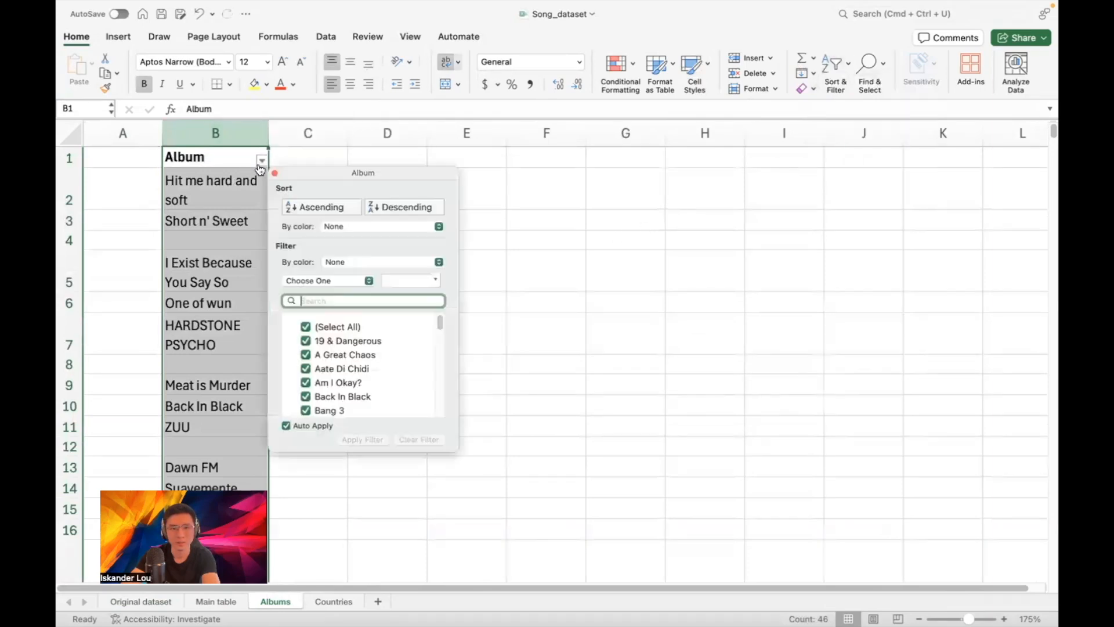
{"action": "left_click", "coordinate": [304, 329]}
{"action": "scroll", "coordinate": [371, 348], "scroll_direction": "down", "scroll_amount": 10}
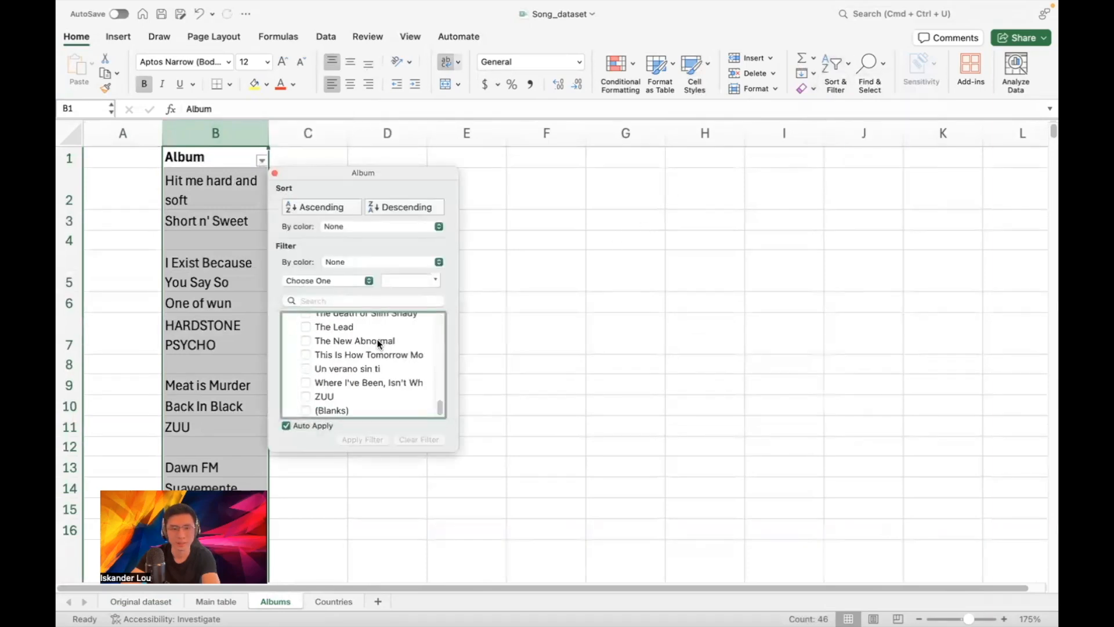
{"action": "left_click", "coordinate": [307, 410]}
Delete the blank rows from B4 down, then set the filter to show all albums again
{"action": "left_click", "coordinate": [192, 179]}
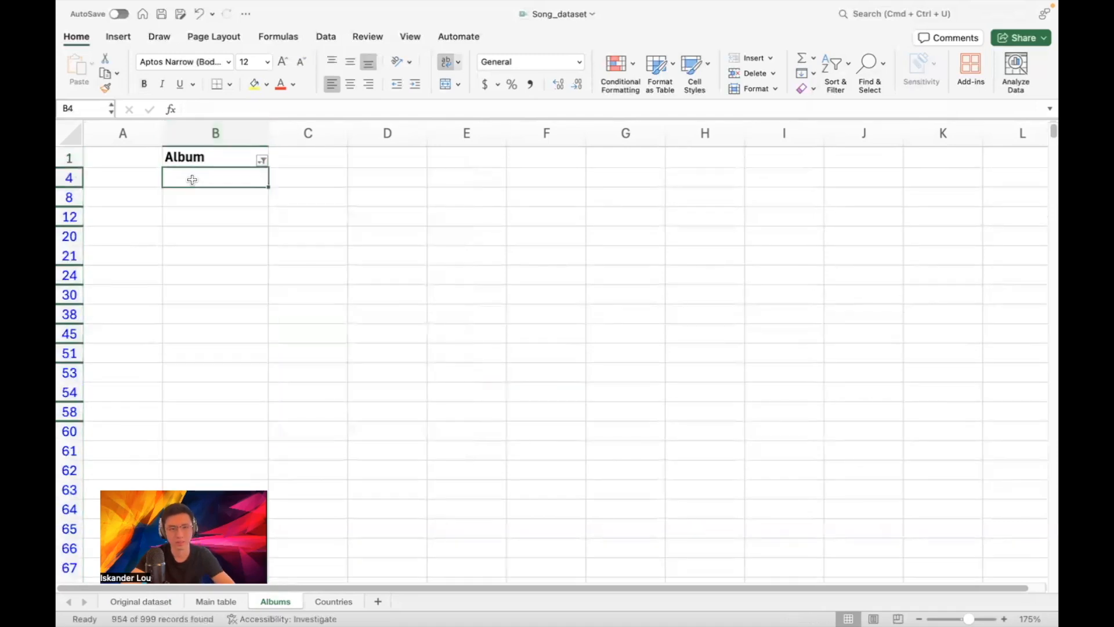
{"action": "key", "text": "super+shift+Down"}
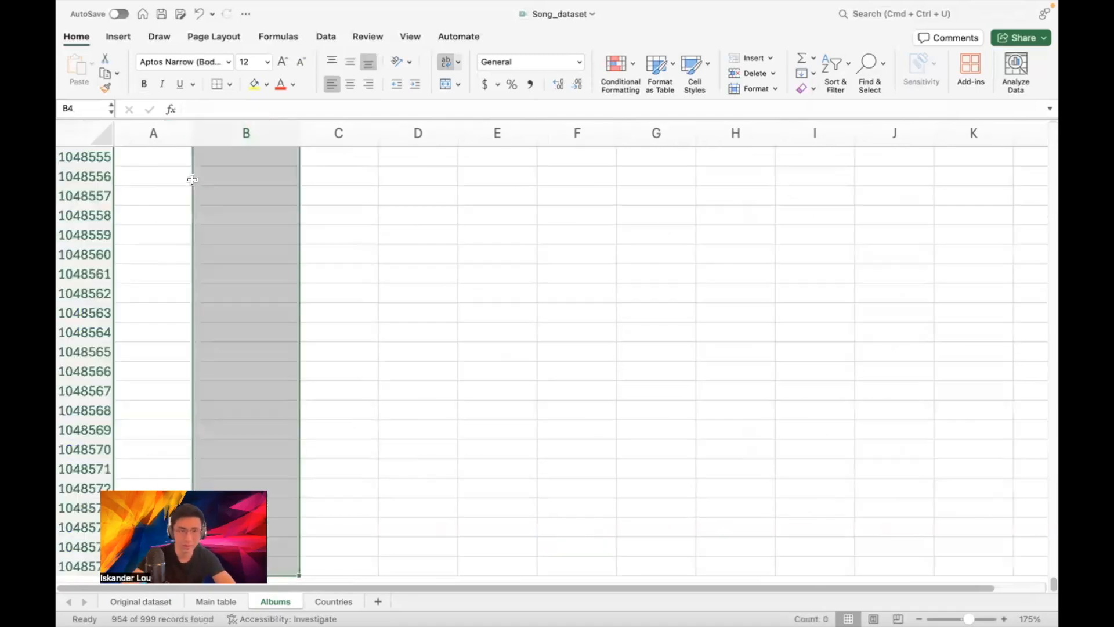
{"action": "right_click", "coordinate": [249, 208]}
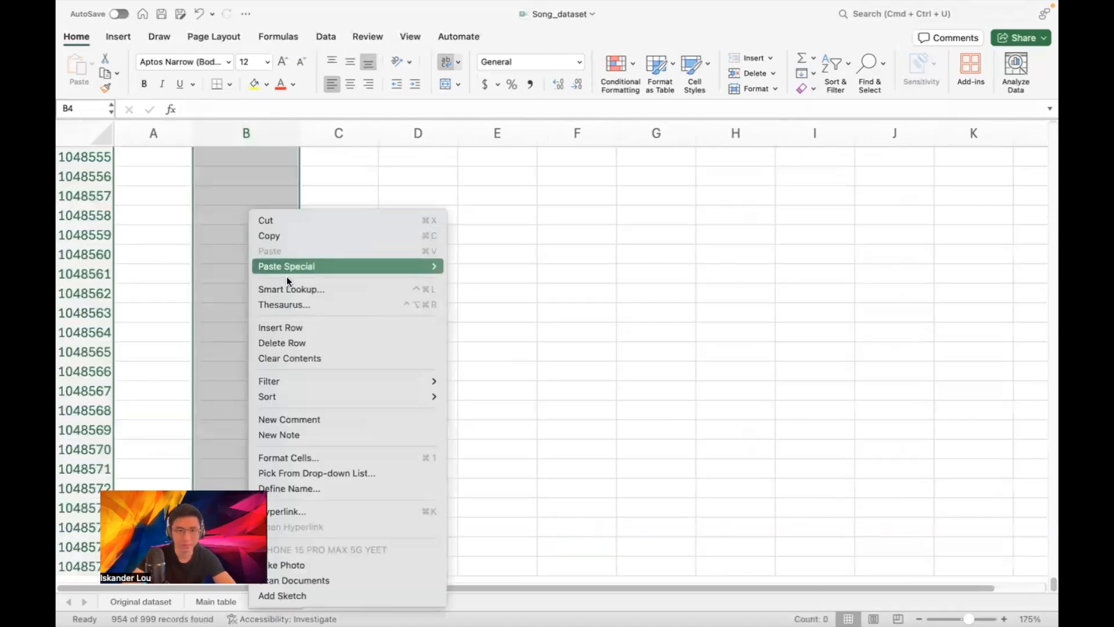
{"action": "left_click", "coordinate": [293, 343]}
{"action": "left_click", "coordinate": [572, 249]}
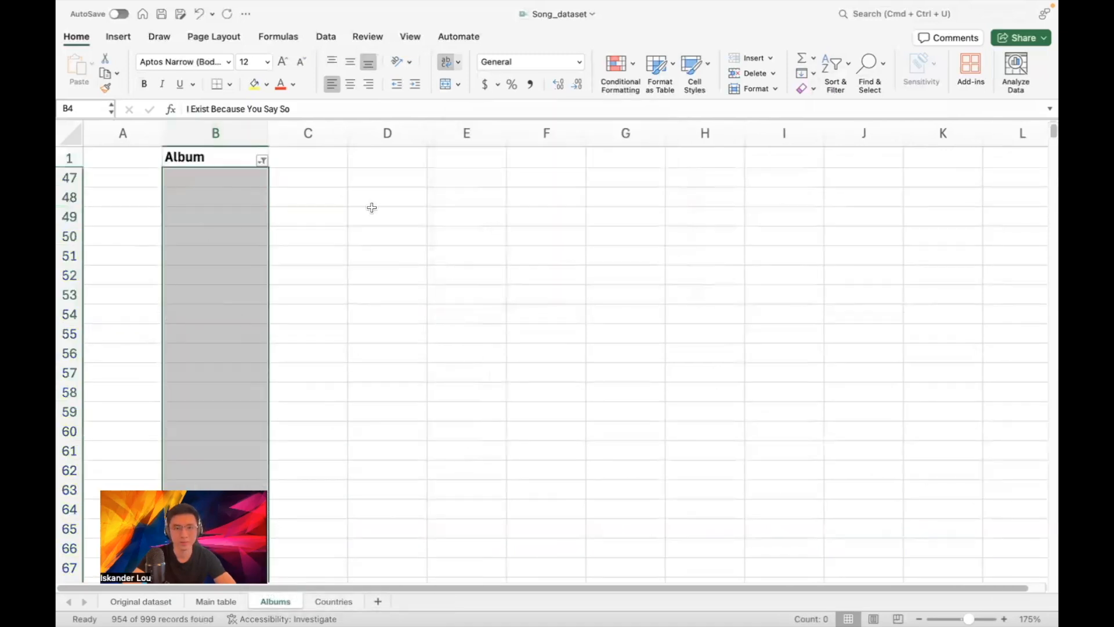
{"action": "left_click", "coordinate": [262, 161]}
{"action": "left_click", "coordinate": [304, 326]}
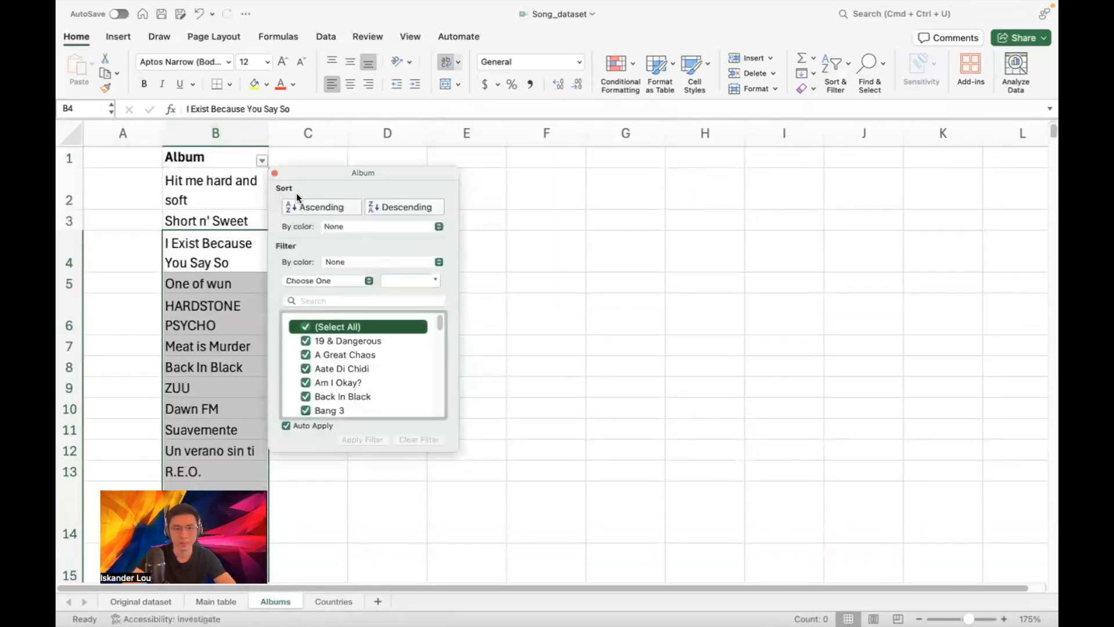
{"action": "left_click", "coordinate": [276, 174]}
{"action": "left_click", "coordinate": [215, 132]}
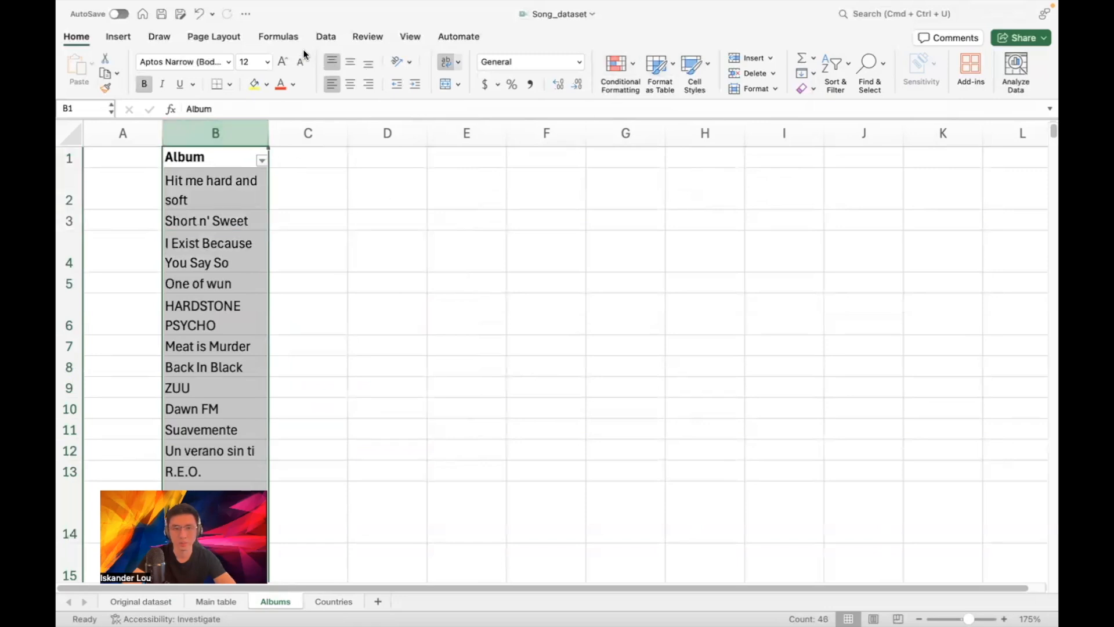
Run Data > Remove Duplicates on the Album column, leaving 45 unique values
{"action": "left_click", "coordinate": [326, 36]}
{"action": "left_click", "coordinate": [663, 85]}
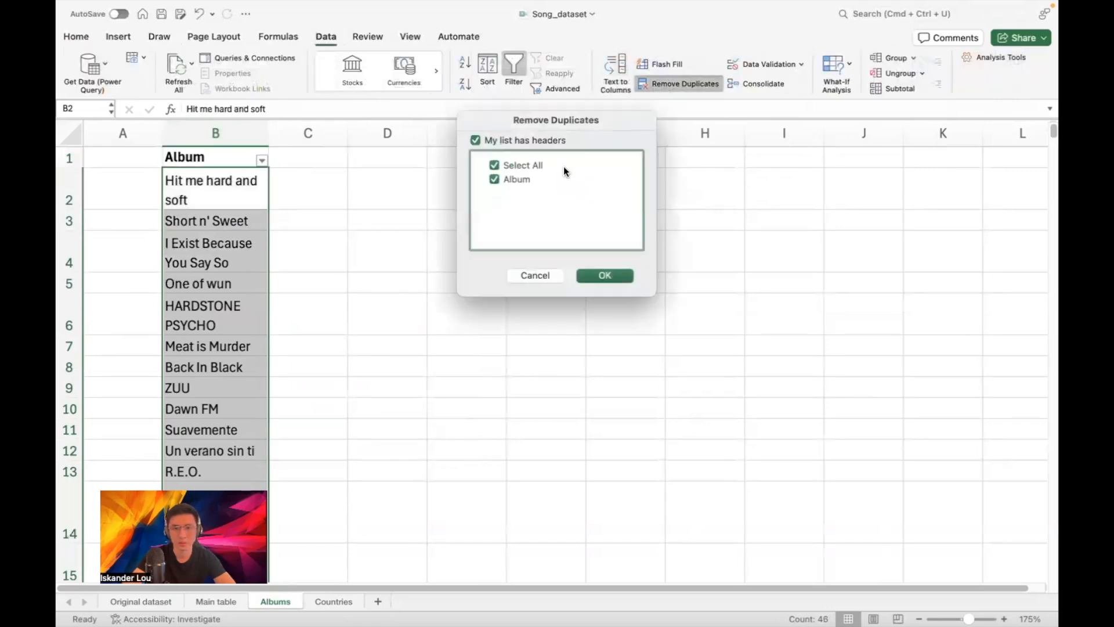
{"action": "left_click", "coordinate": [596, 274]}
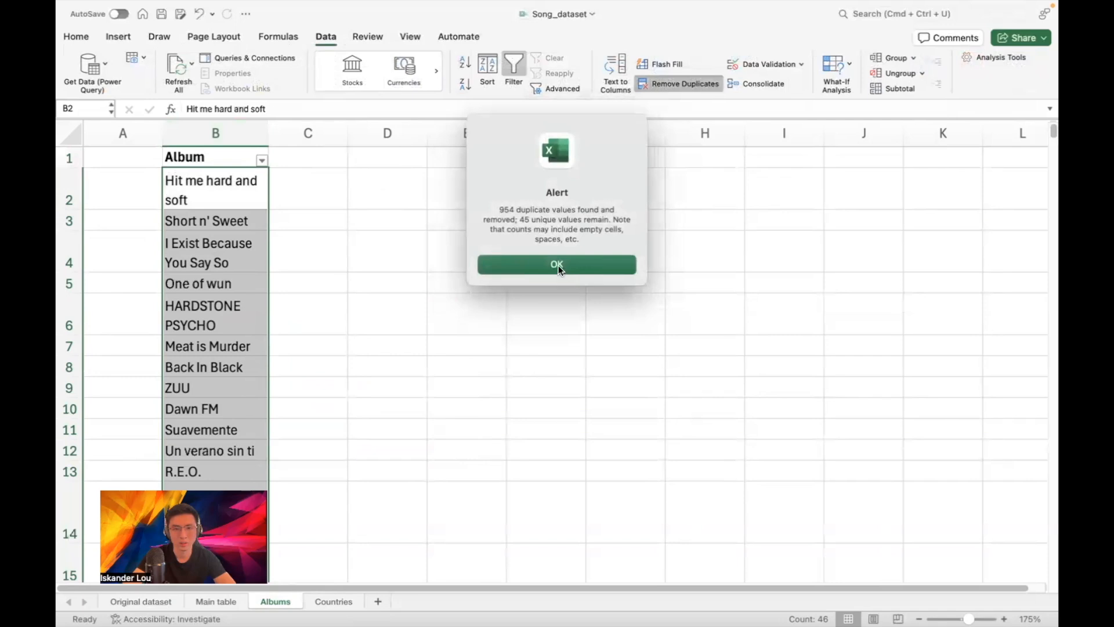
{"action": "left_click", "coordinate": [558, 265]}
{"action": "left_click", "coordinate": [318, 206]}
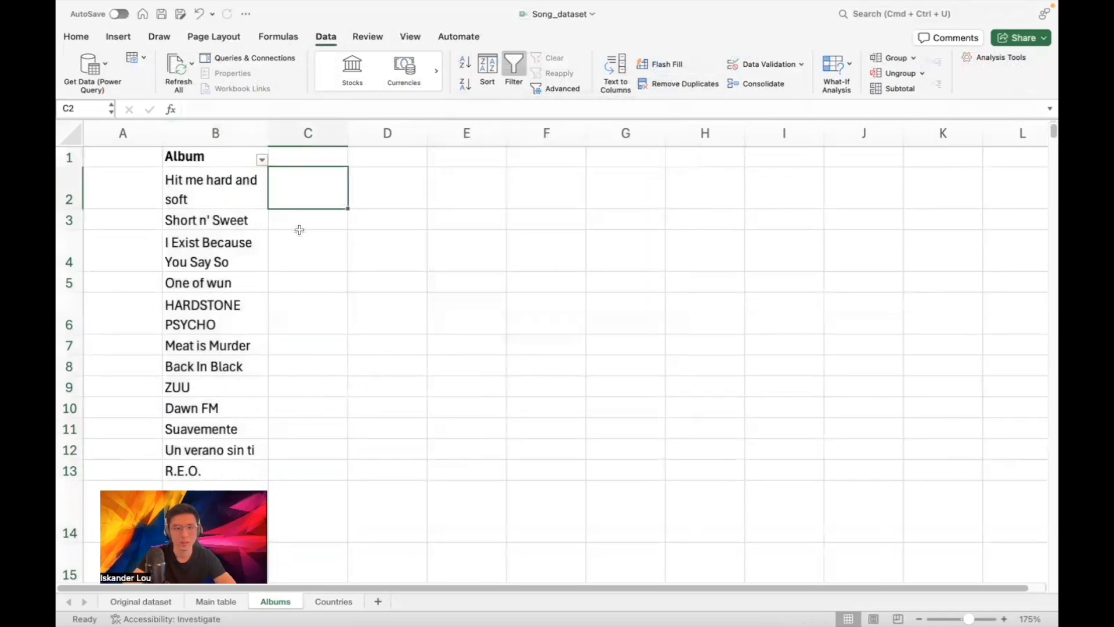
{"action": "left_click", "coordinate": [233, 131]}
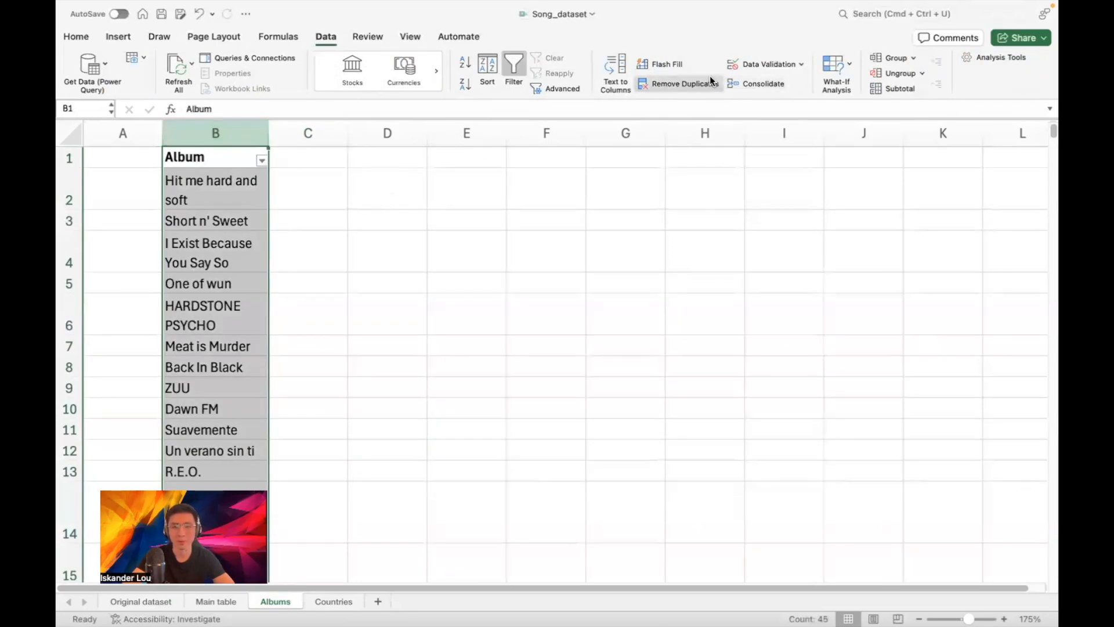
Sort the album names in column B from A to Z
{"action": "left_click", "coordinate": [76, 36]}
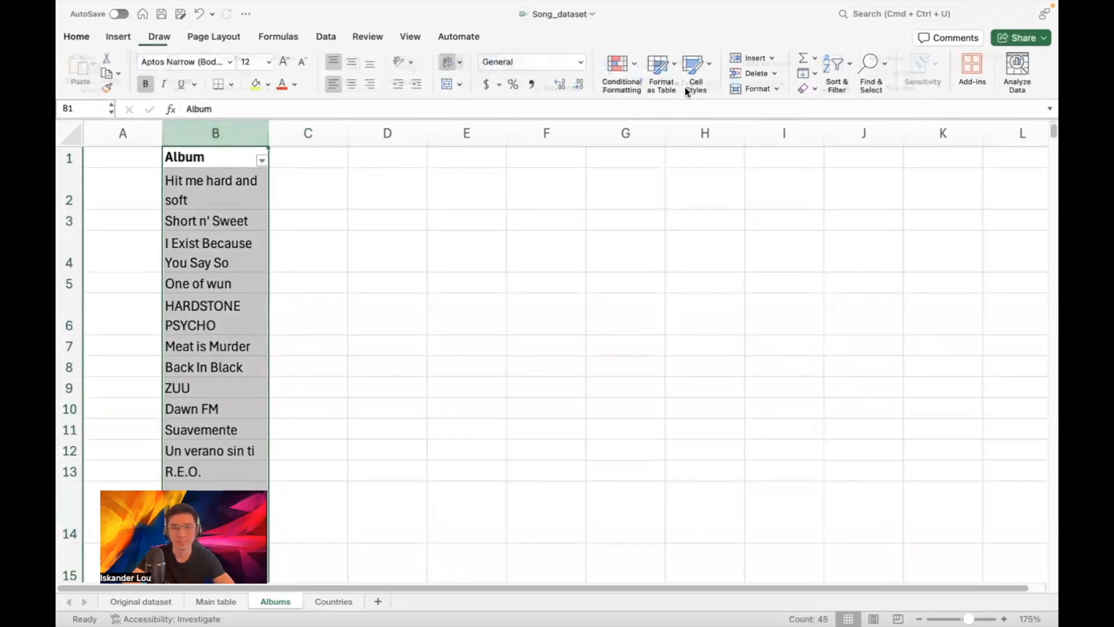
{"action": "left_click", "coordinate": [839, 71]}
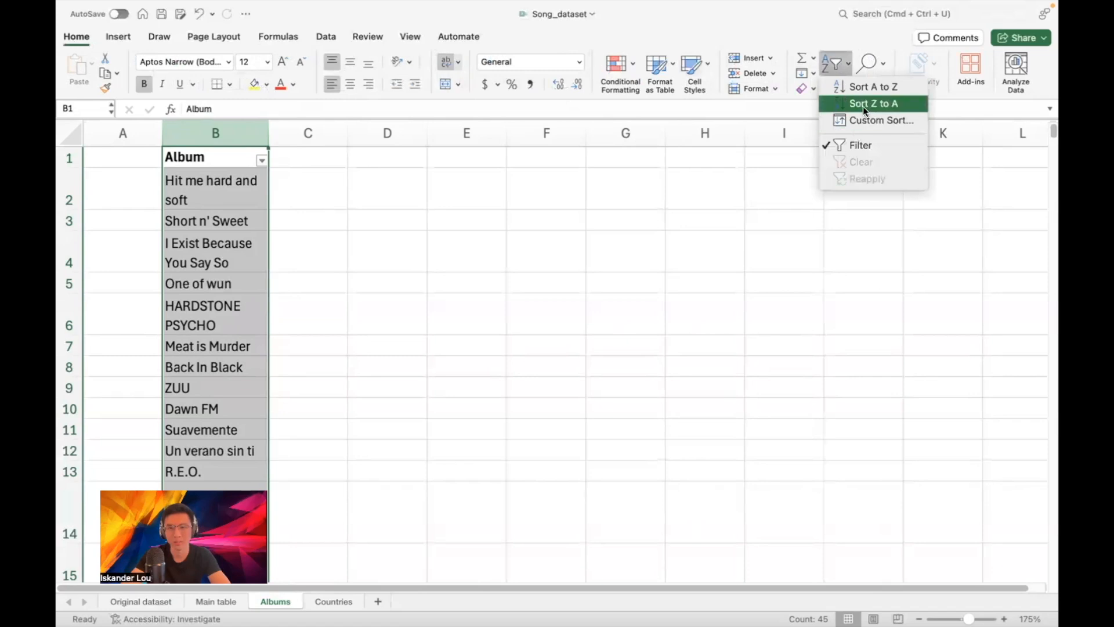
{"action": "left_click", "coordinate": [865, 87]}
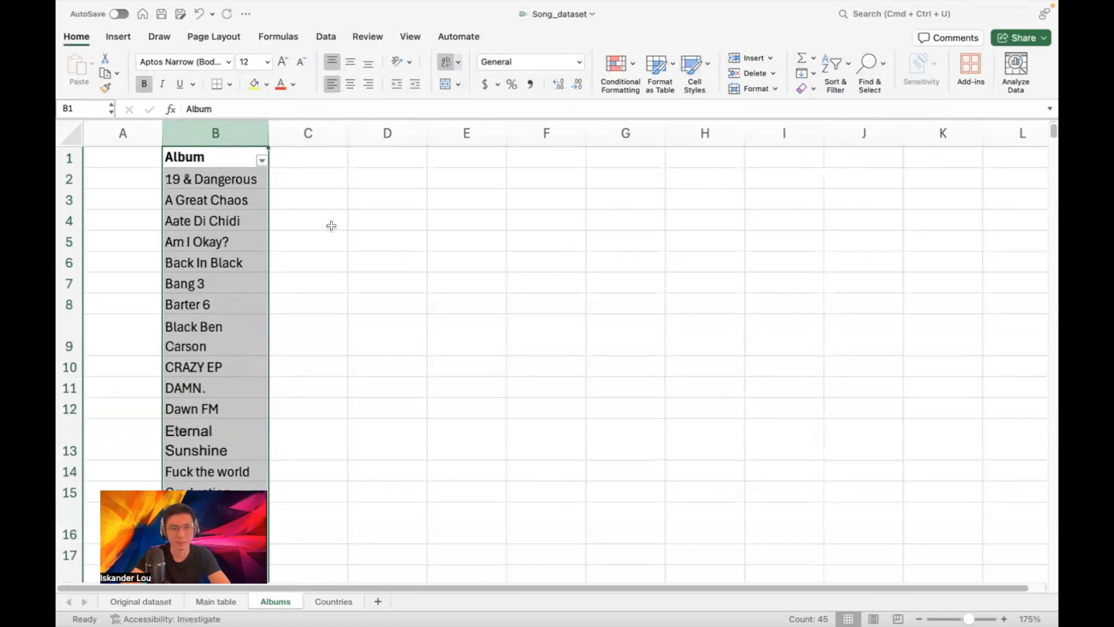
Review the sorted album list from DAMN. and Dawn FM down to ZUU
{"action": "left_click", "coordinate": [236, 186]}
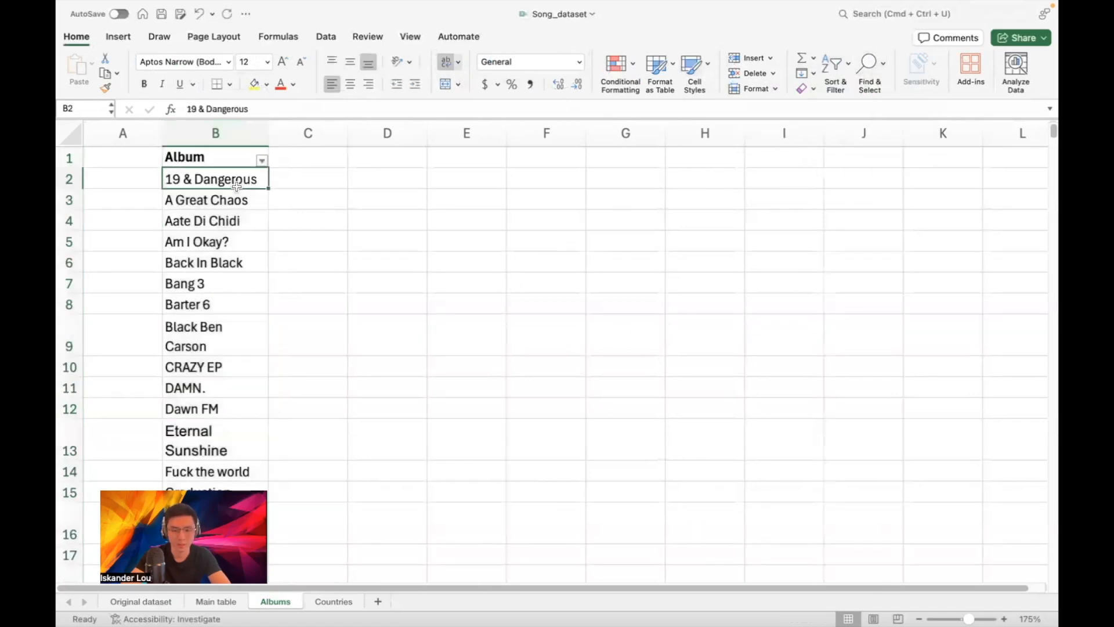
{"action": "key", "text": "Down"}
{"action": "key", "text": "Down"}
{"action": "key", "text": "Down"}
{"action": "key", "text": "Down"}
{"action": "key", "text": "Down"}
{"action": "key", "text": "Down"}
{"action": "key", "text": "Down"}
{"action": "key", "text": "Down"}
{"action": "key", "text": "Down"}
{"action": "key", "text": "Down"}
{"action": "key", "text": "Down"}
{"action": "key", "text": "Down"}
{"action": "key", "text": "Down"}
{"action": "key", "text": "Down"}
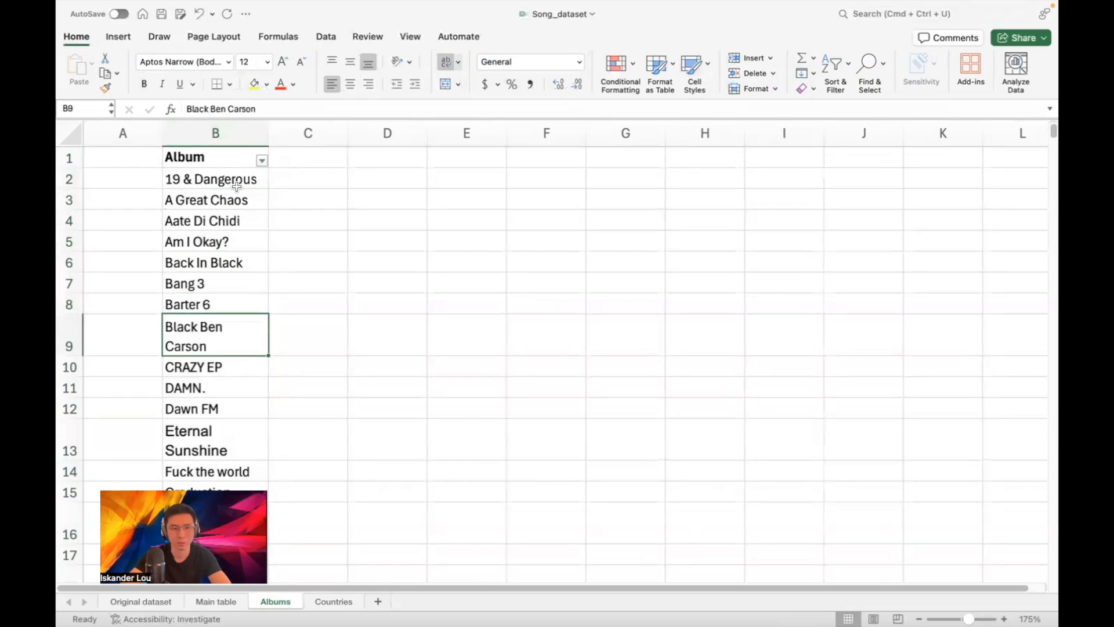
{"action": "key", "text": "Down"}
{"action": "key", "text": "Down"}
{"action": "key", "text": "Down"}
{"action": "key", "text": "Down"}
{"action": "key", "text": "Down"}
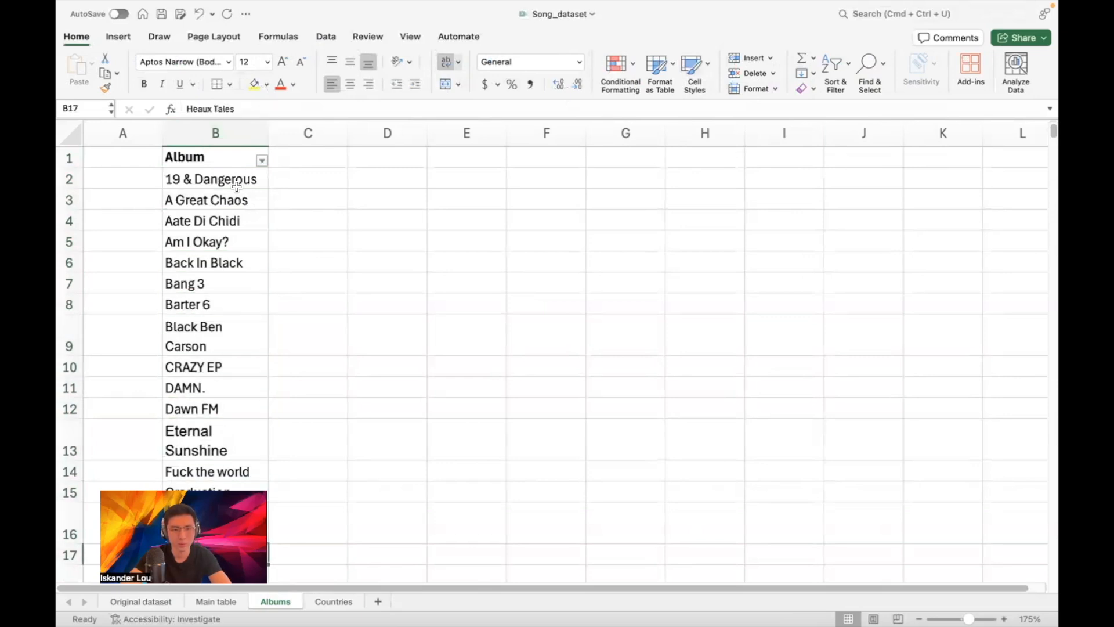
{"action": "key", "text": "Down"}
{"action": "key", "text": "Down"}
{"action": "key", "text": "Down"}
{"action": "key", "text": "Down"}
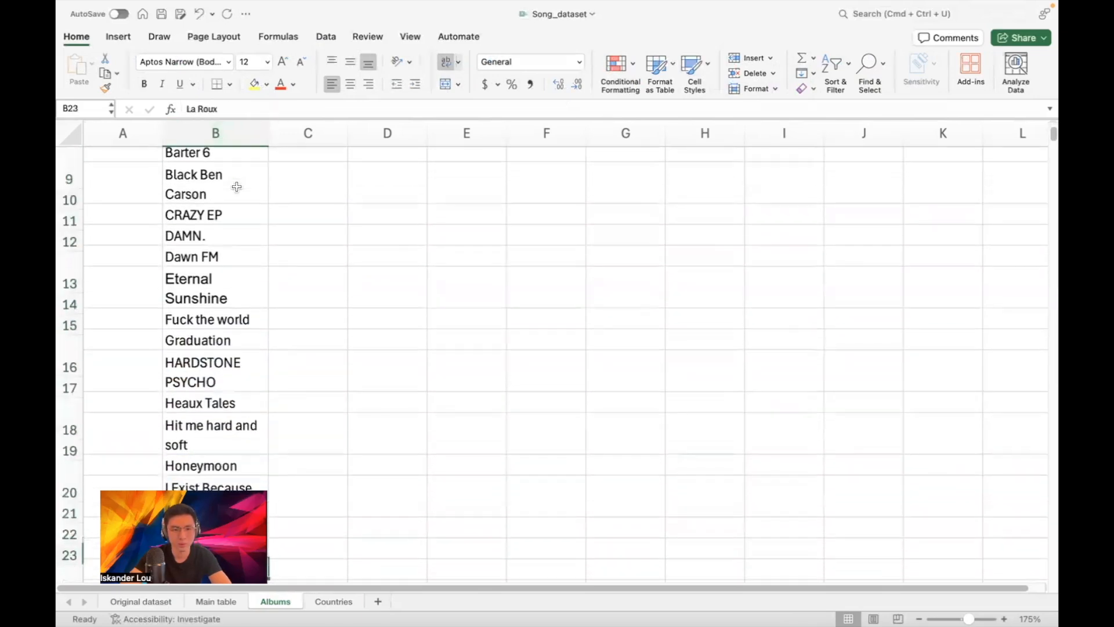
{"action": "key", "text": "Down"}
{"action": "key", "text": "Down"}
{"action": "key", "text": "Down"}
{"action": "key", "text": "Down"}
{"action": "key", "text": "Down"}
{"action": "key", "text": "Down"}
{"action": "key", "text": "Down"}
{"action": "key", "text": "Down"}
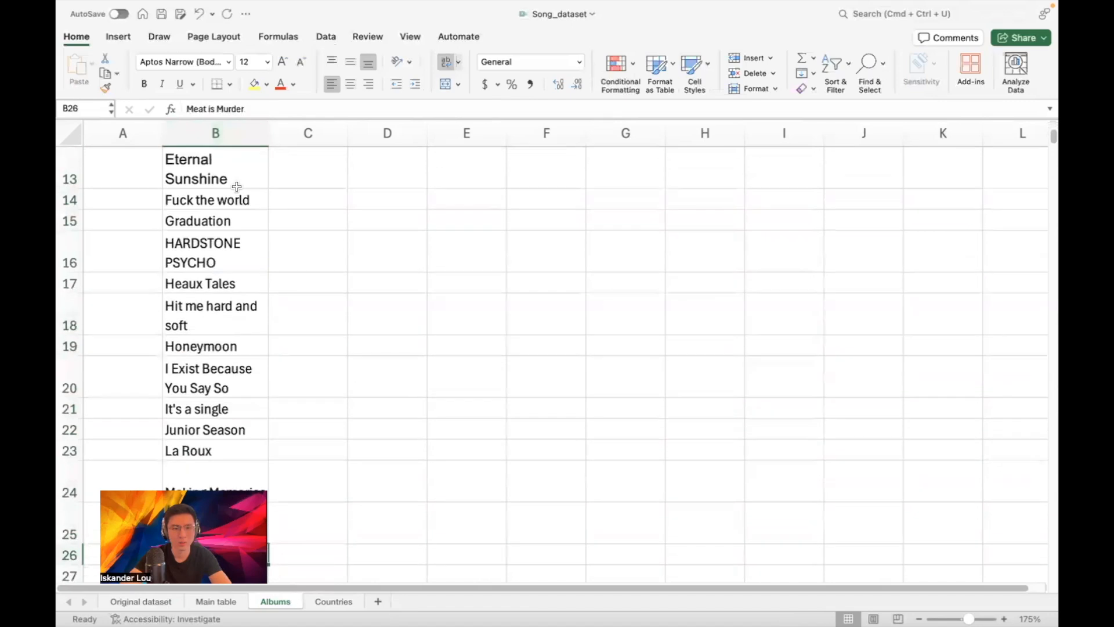
{"action": "key", "text": "Down"}
{"action": "key", "text": "Down"}
{"action": "key", "text": "Down"}
{"action": "key", "text": "Down"}
{"action": "key", "text": "Down"}
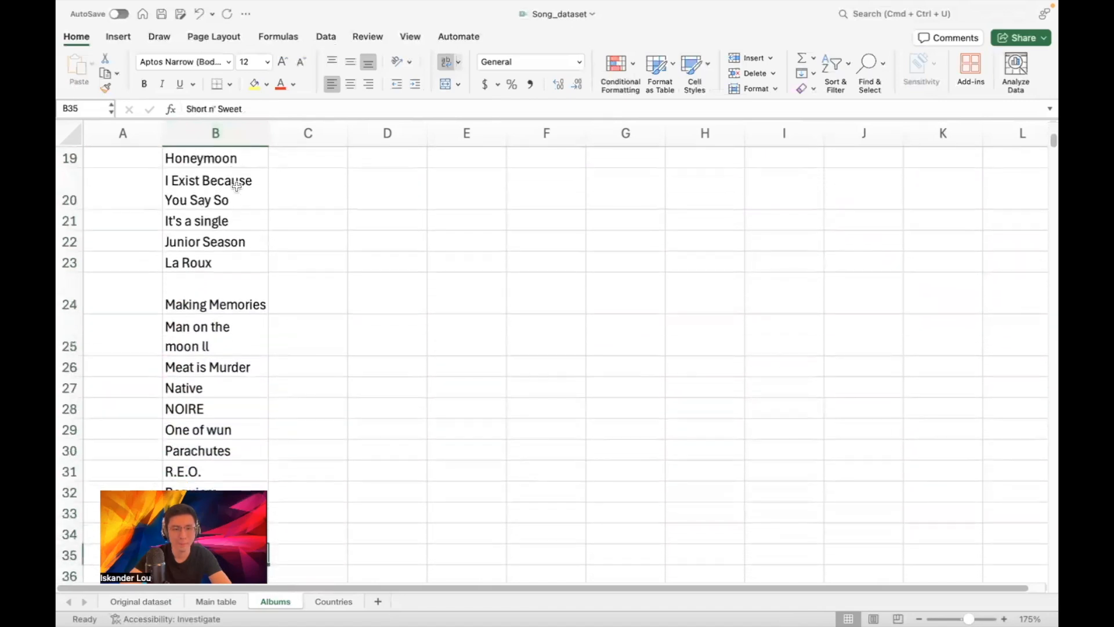
{"action": "key", "text": "Down"}
{"action": "key", "text": "Down"}
{"action": "key", "text": "Down"}
{"action": "key", "text": "Down"}
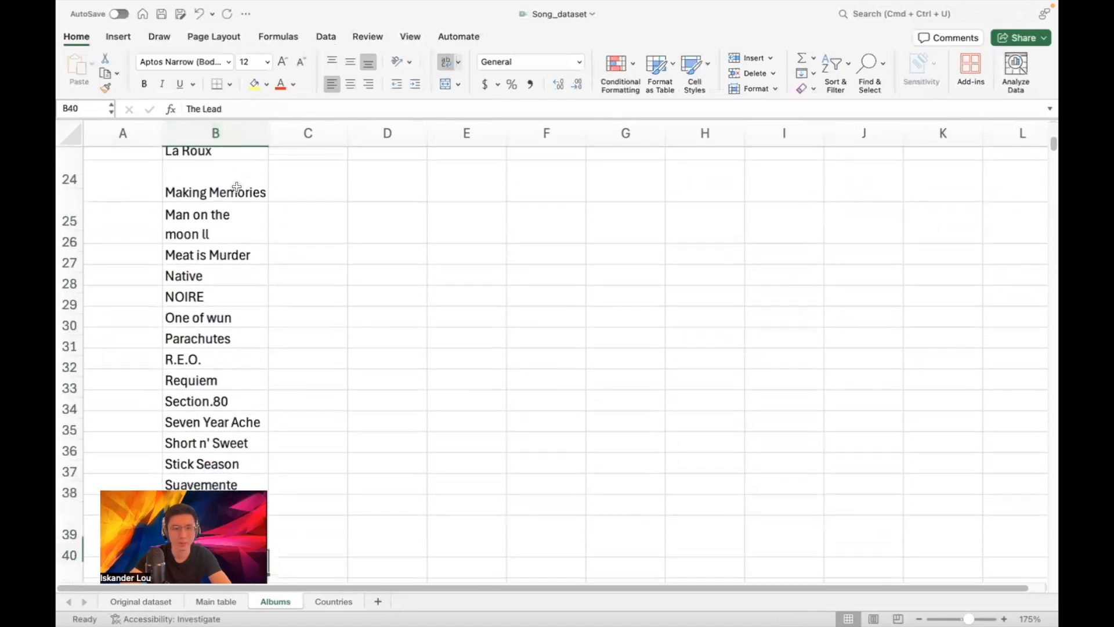
{"action": "key", "text": "Down"}
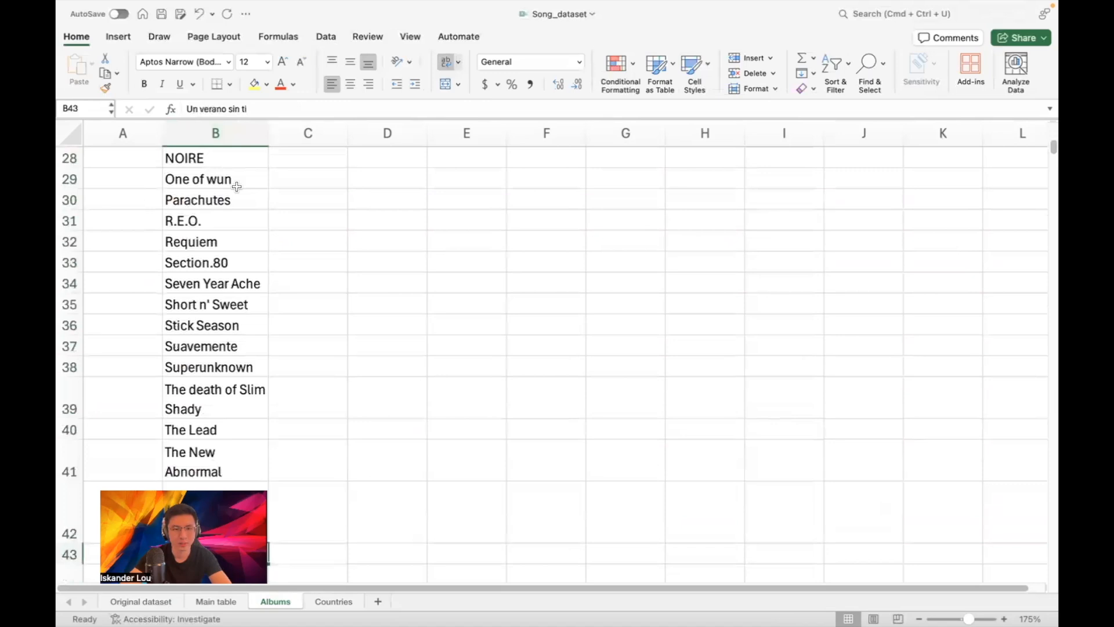
{"action": "key", "text": "Down"}
{"action": "key", "text": "Down"}
{"action": "key", "text": "Down"}
{"action": "key", "text": "Down"}
{"action": "key", "text": "Down"}
{"action": "key", "text": "Down"}
{"action": "key", "text": "Down"}
{"action": "key", "text": "Down"}
{"action": "key", "text": "Down"}
{"action": "key", "text": "Down"}
{"action": "key", "text": "Down"}
{"action": "key", "text": "Down"}
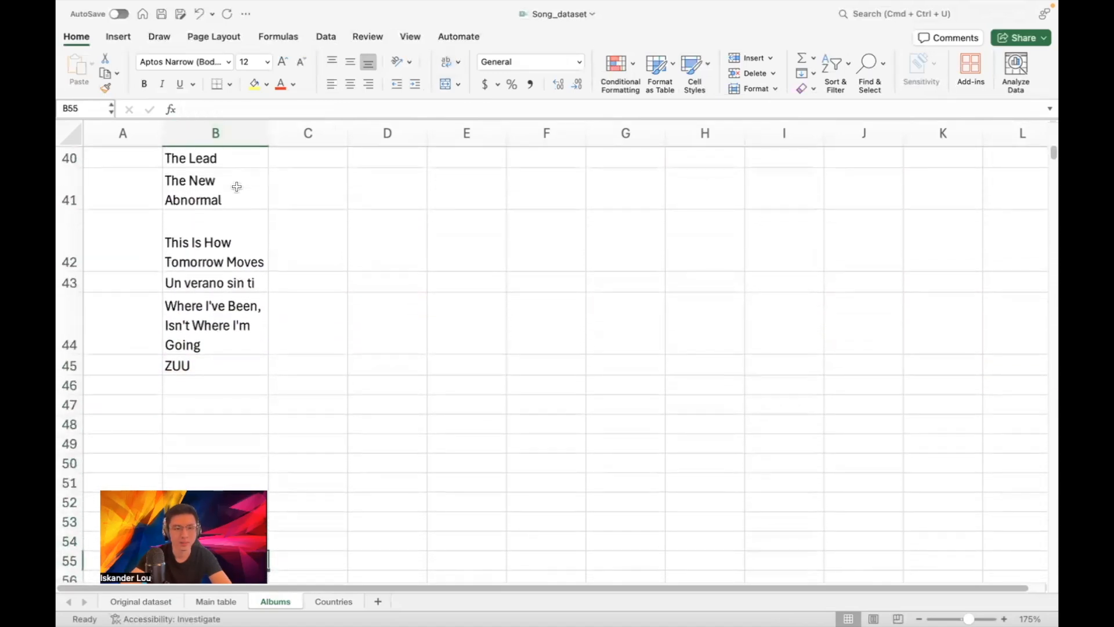
{"action": "scroll", "coordinate": [373, 228], "scroll_direction": "up", "scroll_amount": 10}
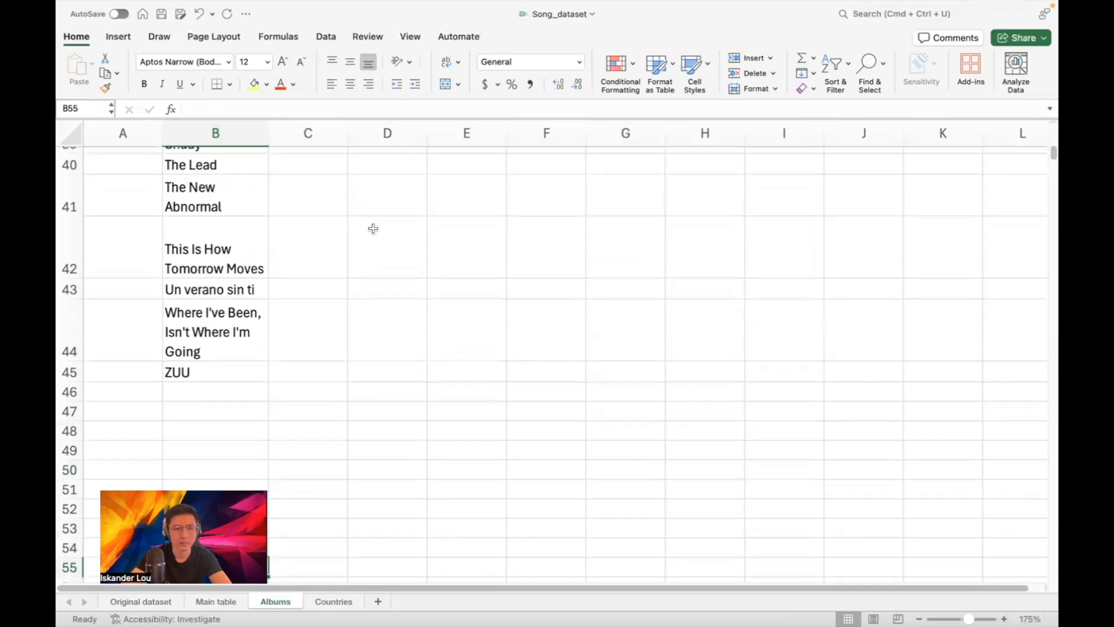
{"action": "scroll", "coordinate": [373, 229], "scroll_direction": "up", "scroll_amount": 2}
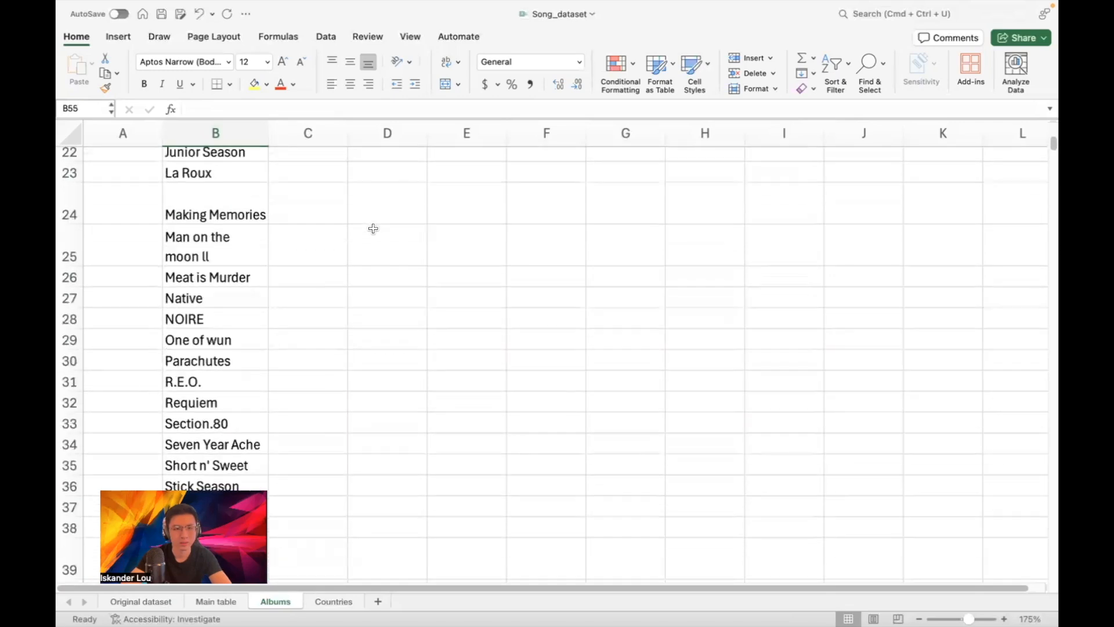
{"action": "scroll", "coordinate": [373, 228], "scroll_direction": "up", "scroll_amount": 14}
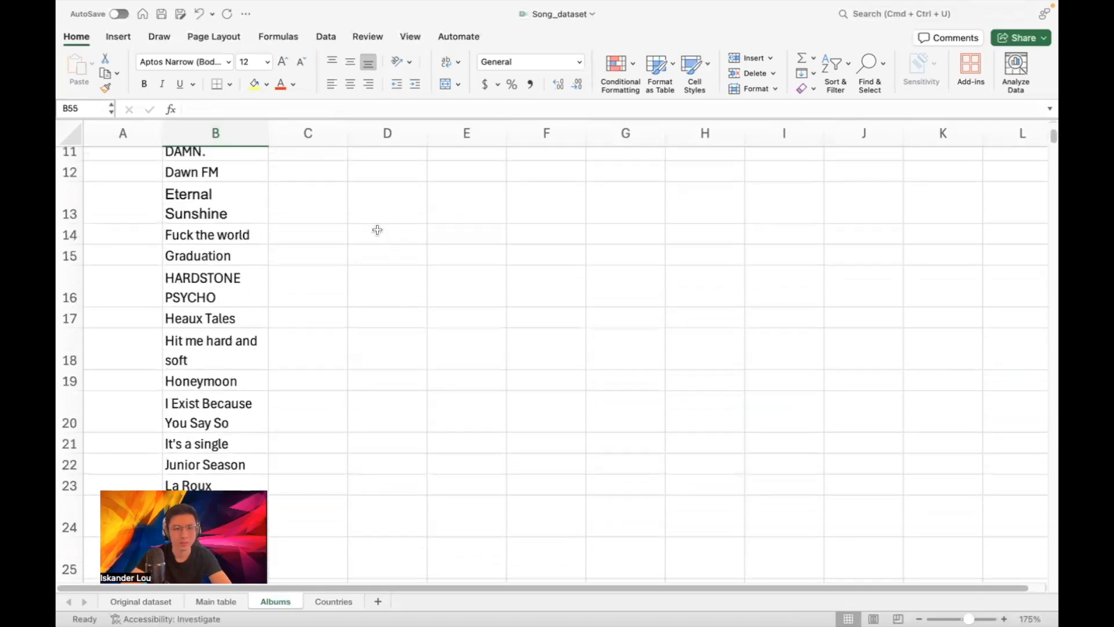
Add an Album_id header in A1 and fill ids 1, 2, 3… down to the last album
{"action": "left_click", "coordinate": [123, 156]}
{"action": "type", "text": "Album_id"}
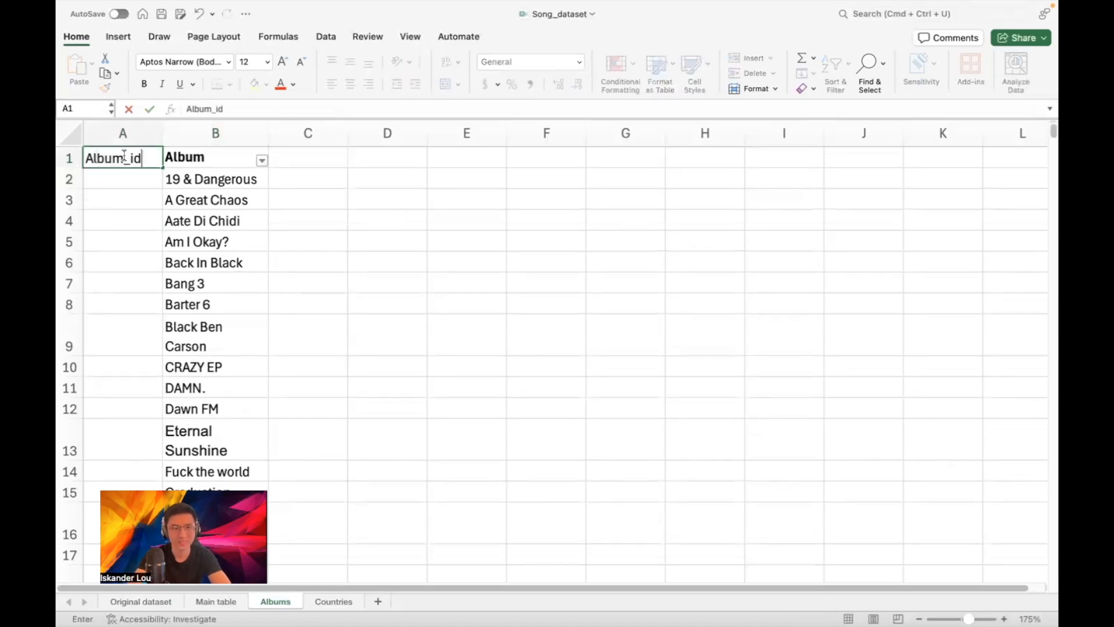
{"action": "key", "text": "Return"}
{"action": "type", "text": "2"}
{"action": "key", "text": "Return"}
{"action": "type", "text": "3"}
{"action": "key", "text": "Return"}
{"action": "left_click_drag", "start_coordinate": [127, 171], "coordinate": [149, 159]}
{"action": "left_click", "coordinate": [300, 197]}
{"action": "scroll", "coordinate": [380, 170], "scroll_direction": "up", "scroll_amount": 3}
{"action": "scroll", "coordinate": [380, 170], "scroll_direction": "up", "scroll_amount": 5}
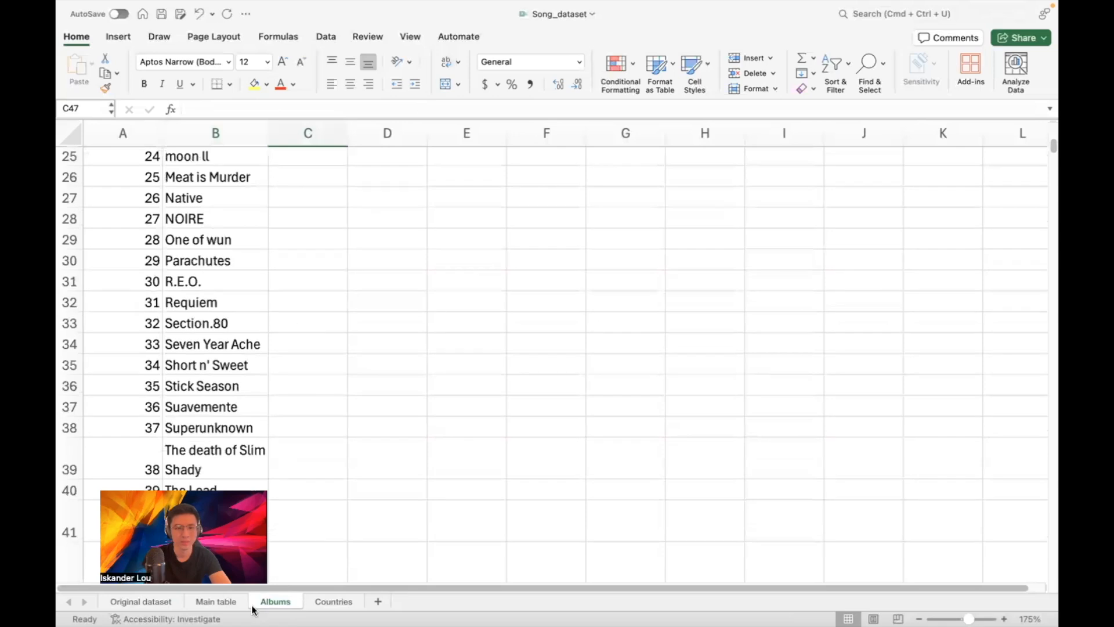
{"action": "left_click", "coordinate": [216, 601]}
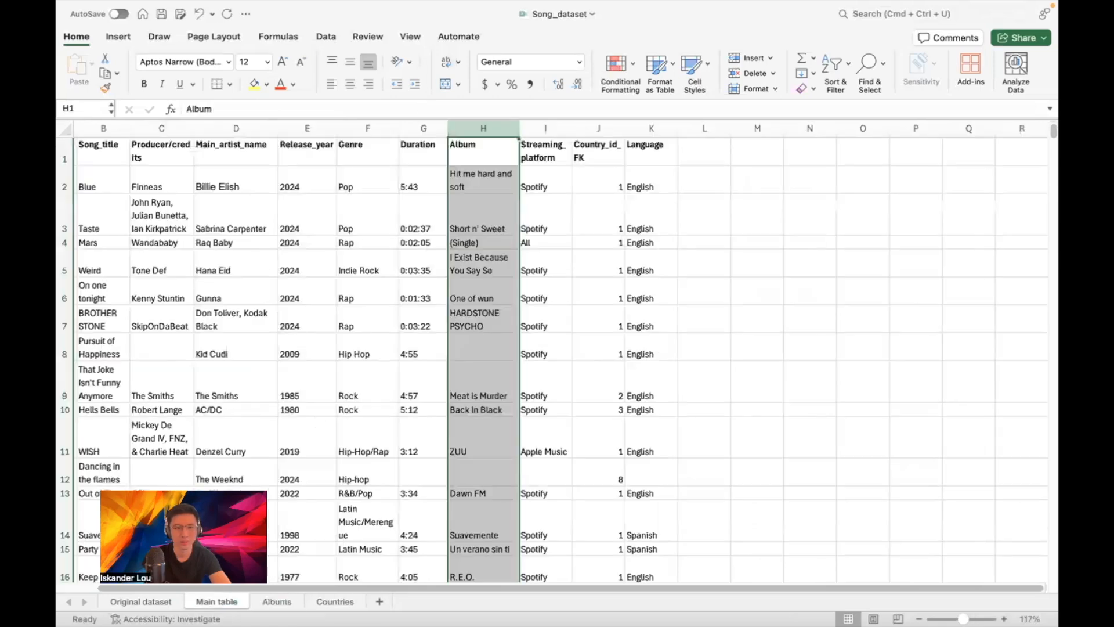
Enter the header Album_id_FK in cell L1
{"action": "left_click", "coordinate": [705, 143]}
{"action": "type", "text": "Album_id_FK"}
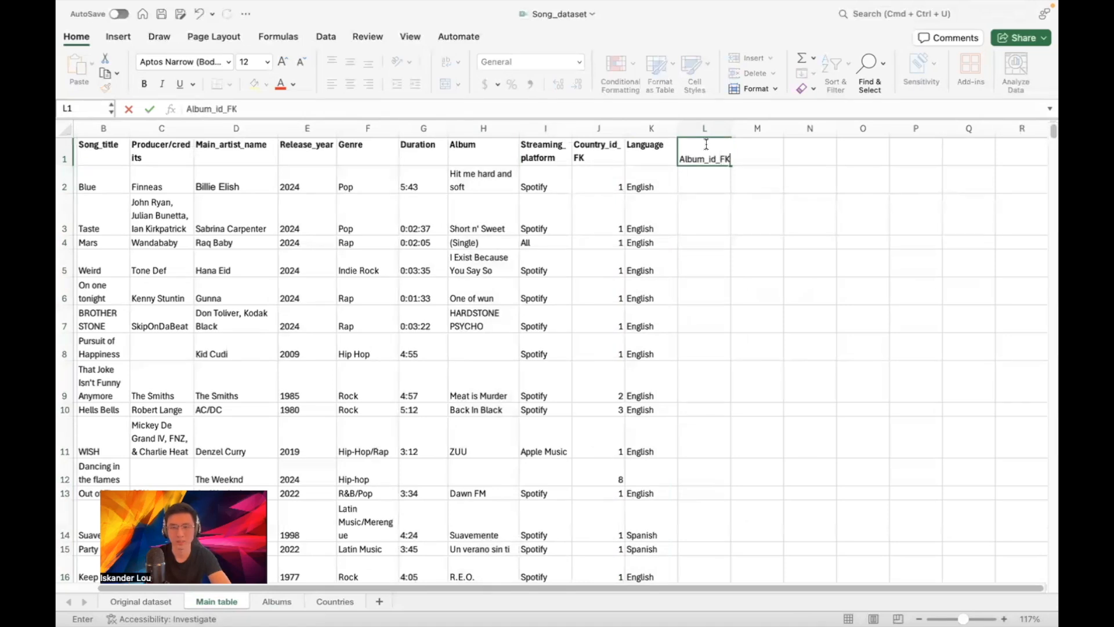
{"action": "key", "text": "Return"}
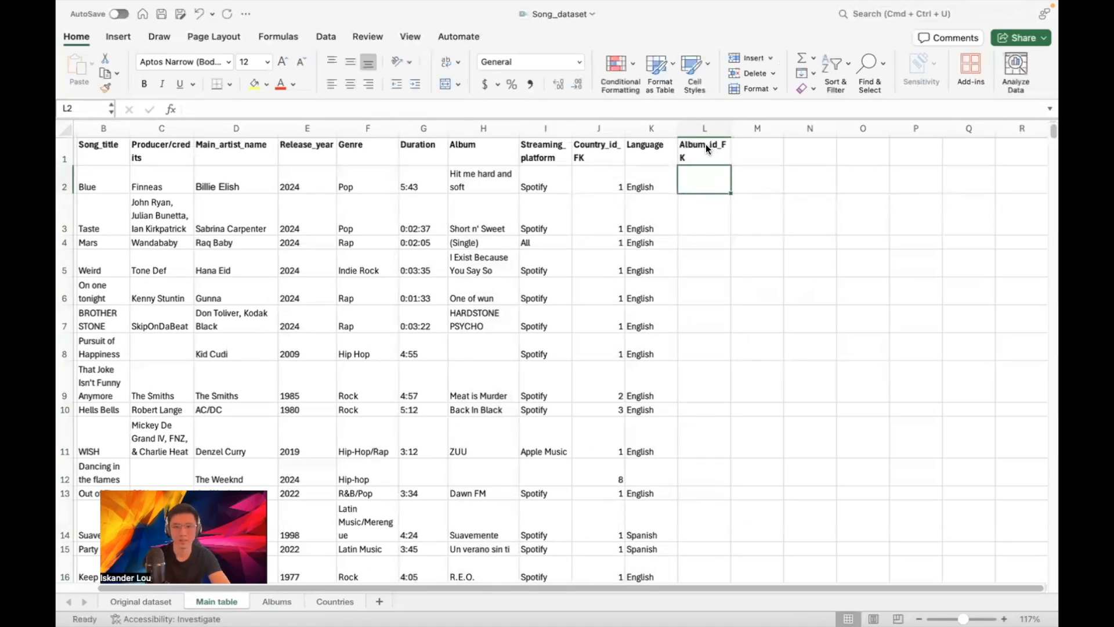
Enter =XLOOKUP(H2,Albums!B:B,Albums!A:A) in L2, returning album id 17
{"action": "type", "text": "=XK"}
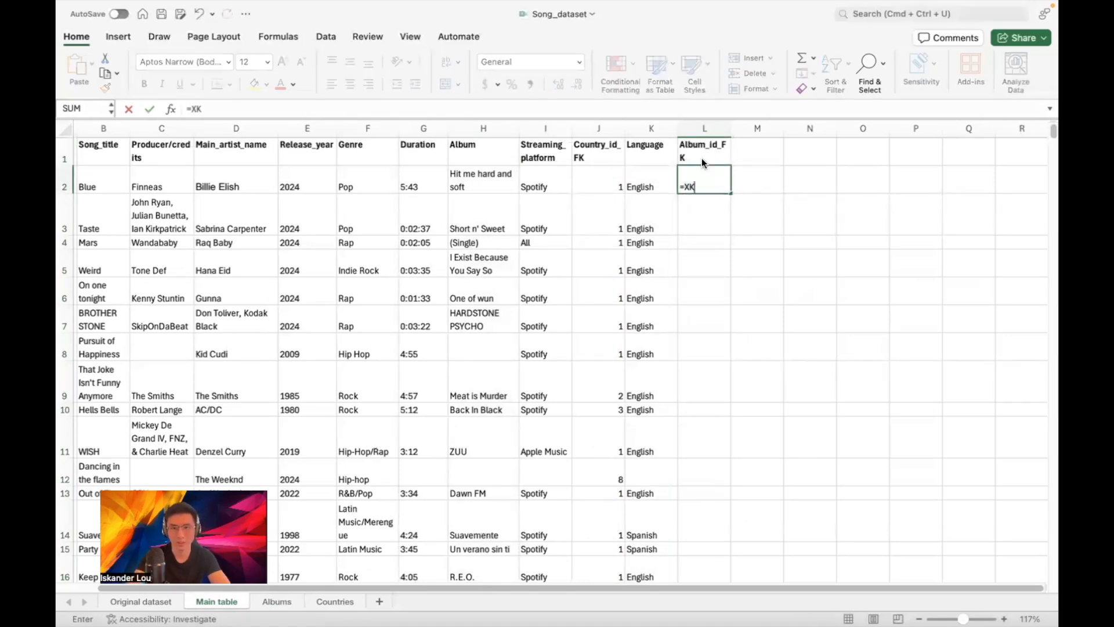
{"action": "key", "text": "BackSpace"}
{"action": "type", "text": "LOOKU"}
{"action": "key", "text": "Tab"}
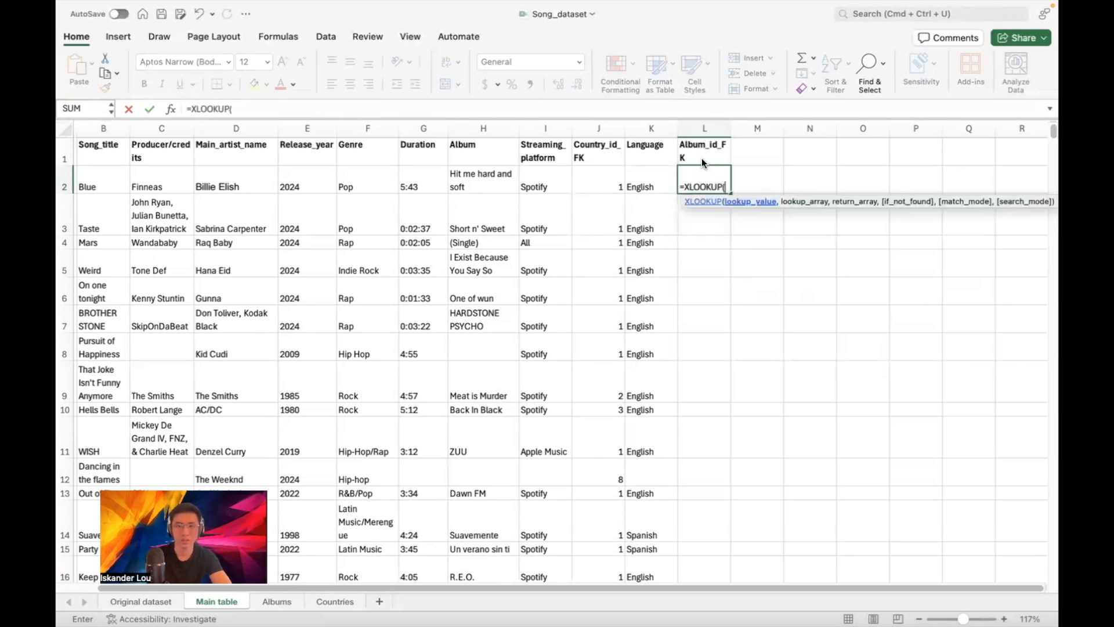
{"action": "left_click", "coordinate": [475, 179]}
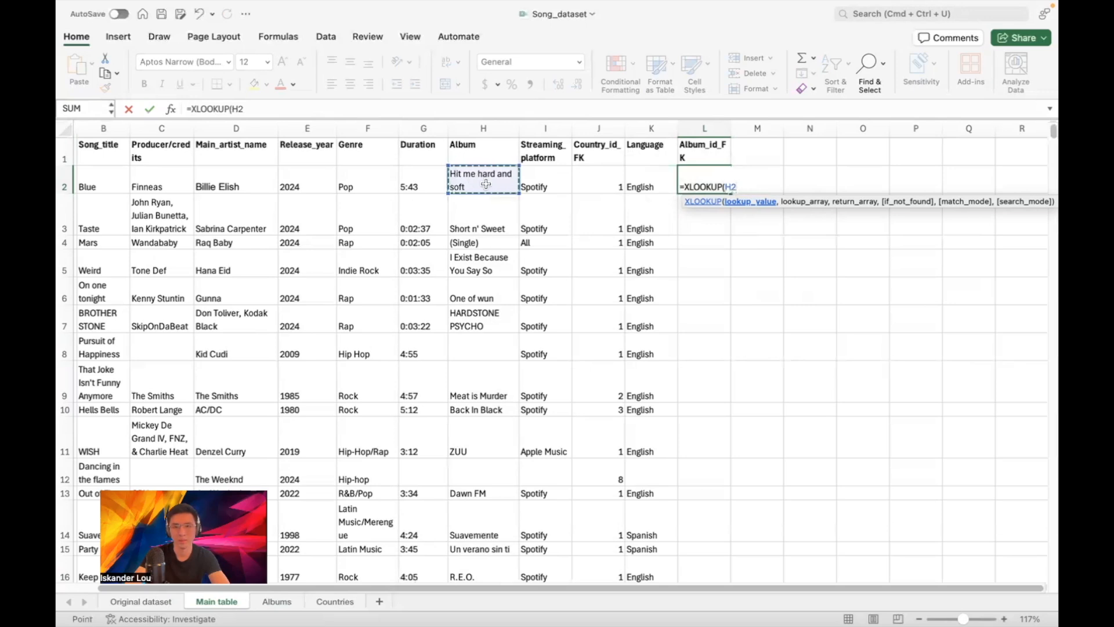
{"action": "type", "text": ","}
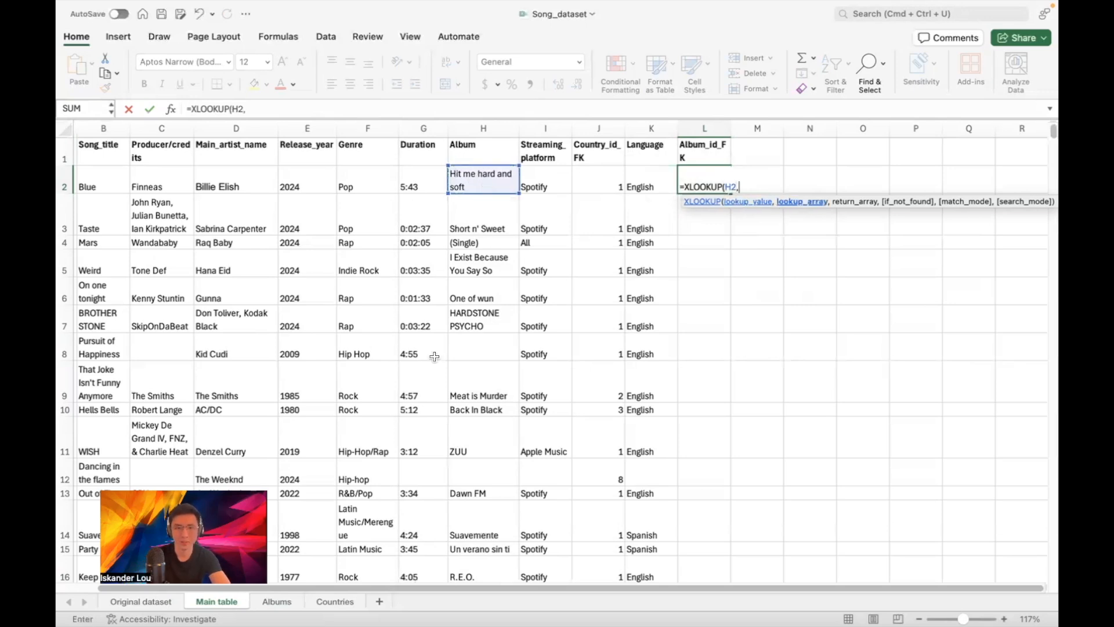
{"action": "left_click", "coordinate": [284, 601]}
{"action": "scroll", "coordinate": [236, 197], "scroll_direction": "up", "scroll_amount": 8}
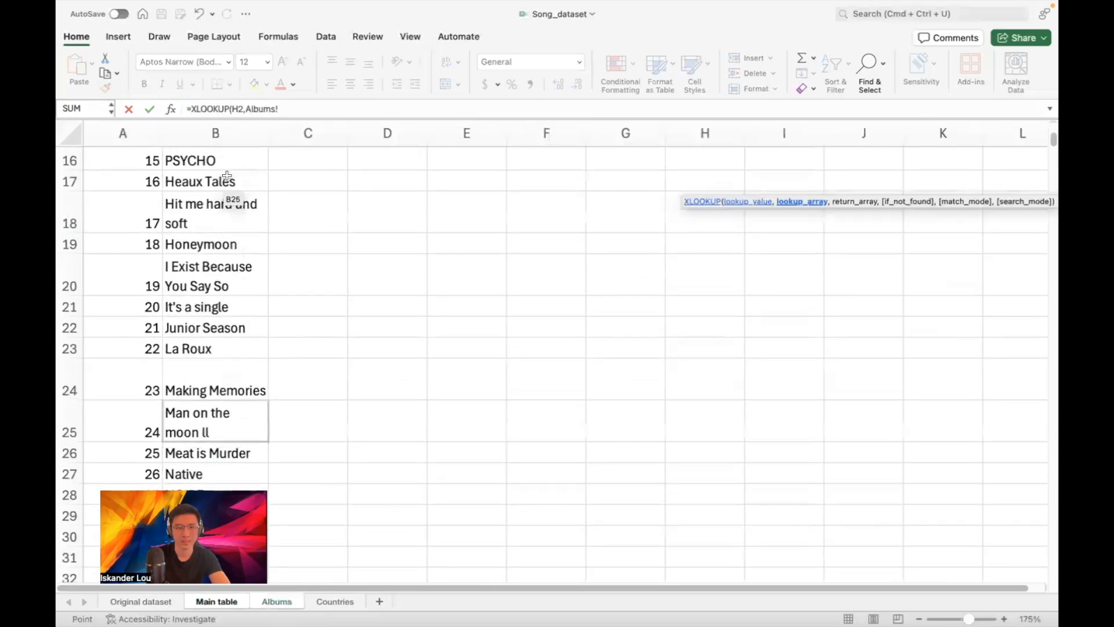
{"action": "left_click", "coordinate": [215, 133]}
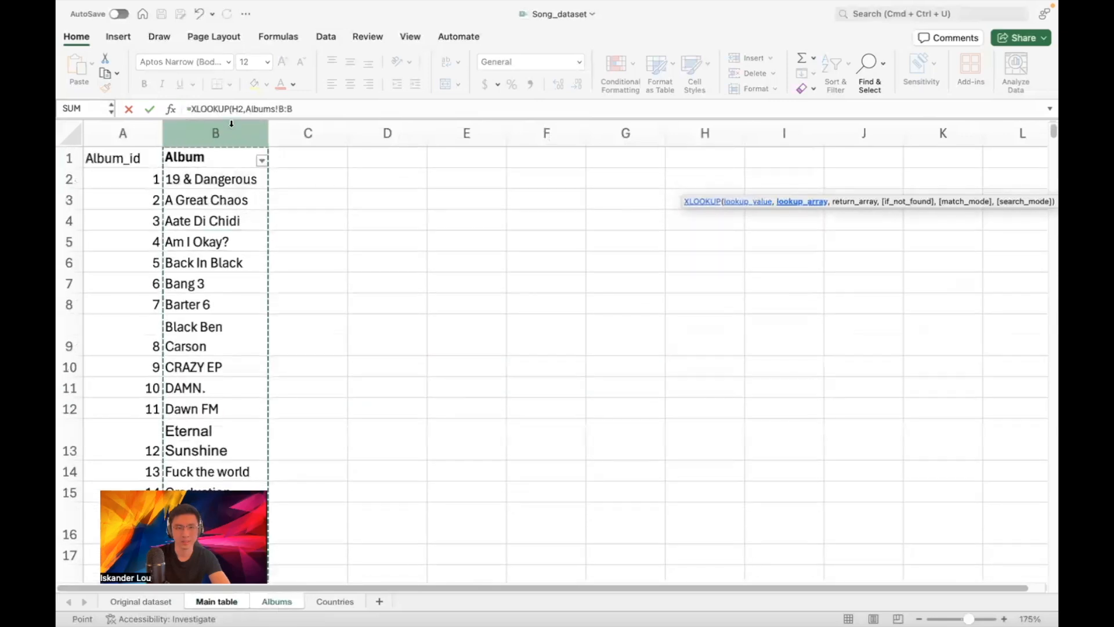
{"action": "type", "text": ","}
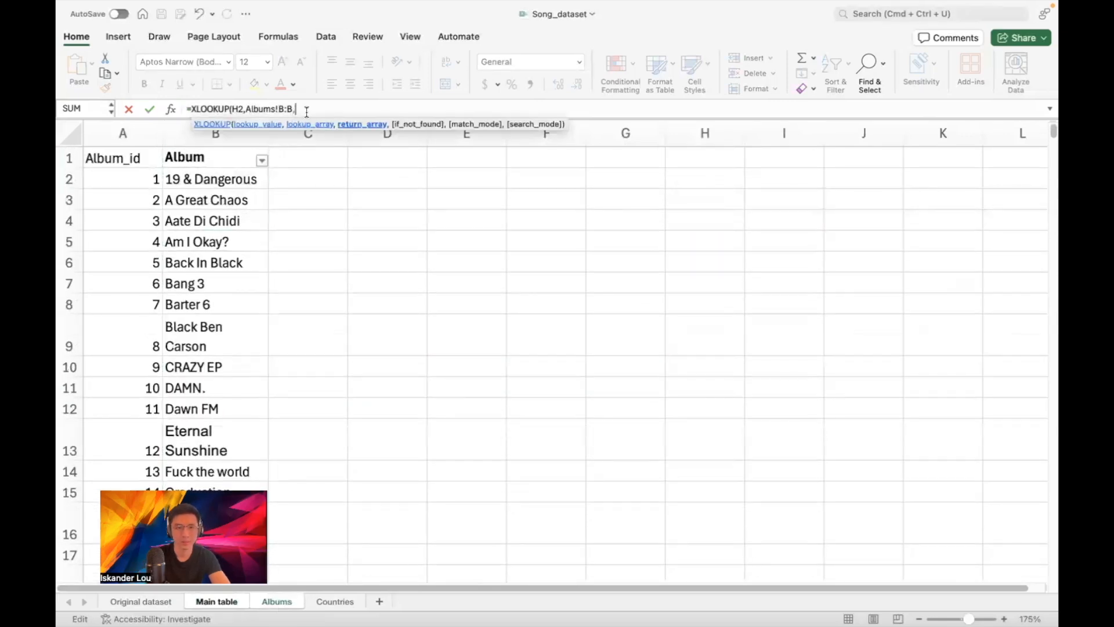
{"action": "left_click", "coordinate": [121, 130]}
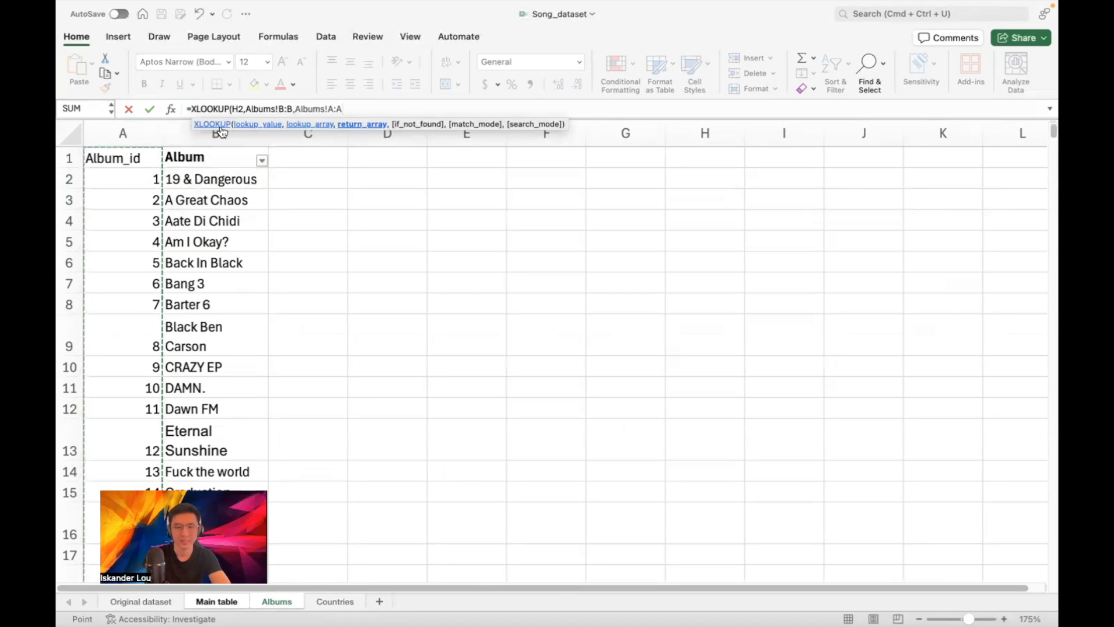
{"action": "type", "text": ")"}
{"action": "key", "text": "Return"}
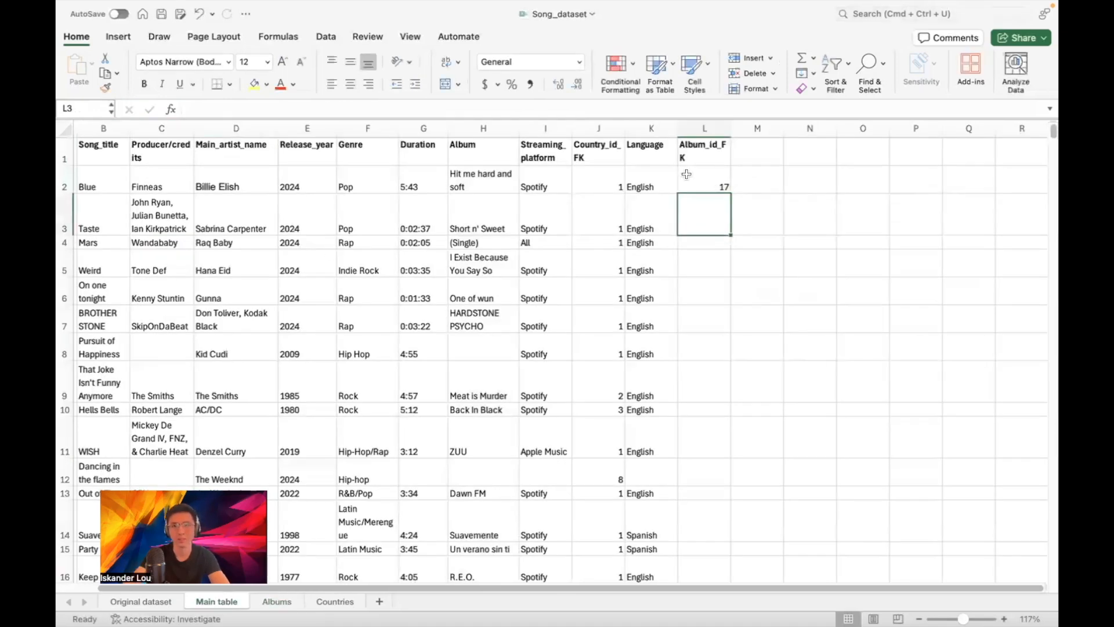
Verify on the Albums sheet that 'Hit me hard and soft' has id 17
{"action": "left_click", "coordinate": [703, 171]}
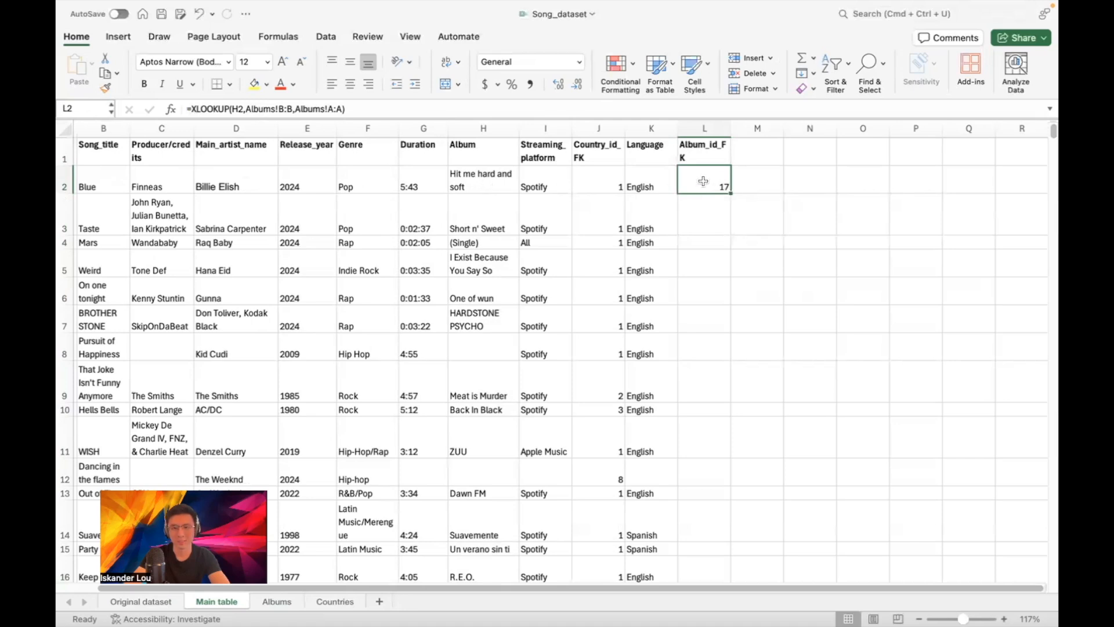
{"action": "left_click", "coordinate": [276, 602]}
{"action": "scroll", "coordinate": [289, 313], "scroll_direction": "down", "scroll_amount": 2}
{"action": "scroll", "coordinate": [277, 314], "scroll_direction": "up", "scroll_amount": 3}
{"action": "scroll", "coordinate": [277, 313], "scroll_direction": "down", "scroll_amount": 3}
{"action": "left_click", "coordinate": [204, 397]}
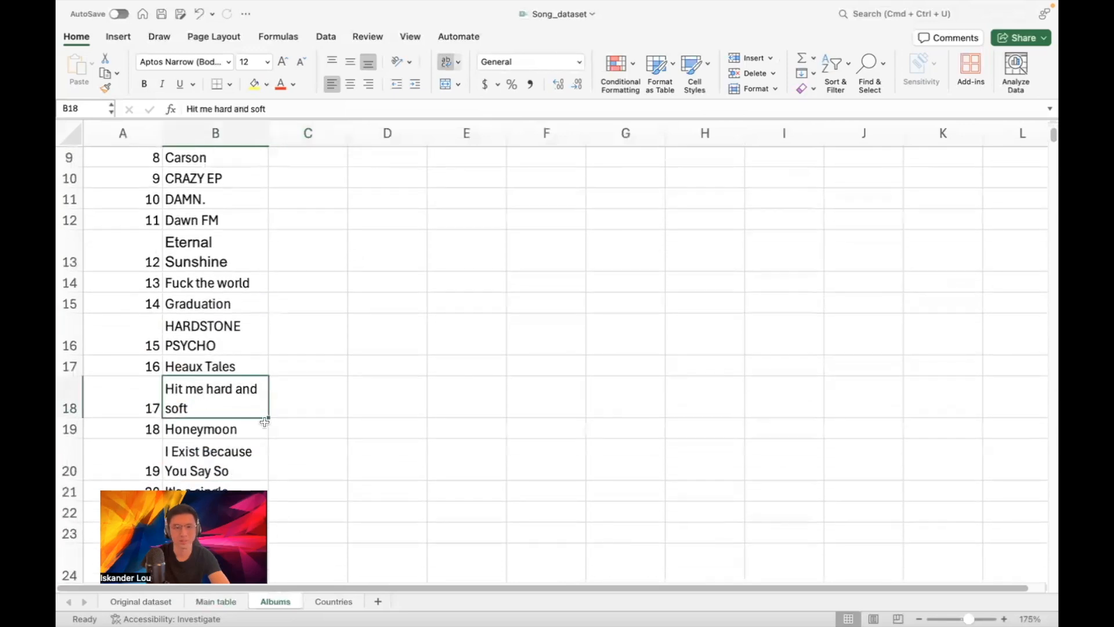
{"action": "left_click", "coordinate": [216, 601]}
Copy the album lookup down to L8 and replace L4's #N/A with 0
{"action": "left_click_drag", "start_coordinate": [730, 192], "coordinate": [720, 352]}
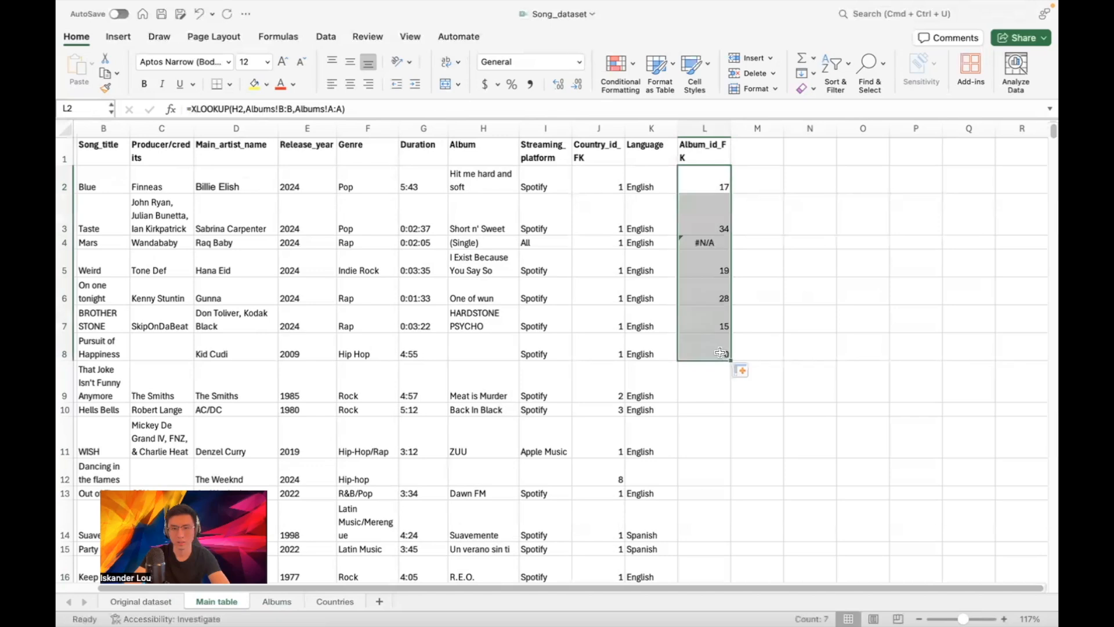
{"action": "left_click", "coordinate": [713, 242]}
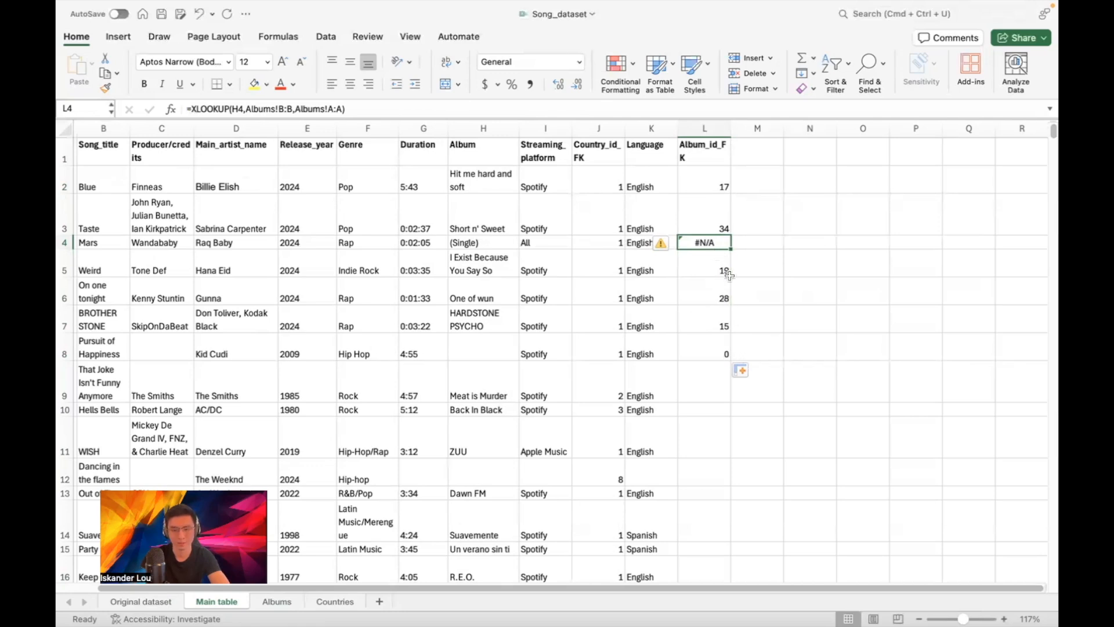
{"action": "type", "text": "0"}
{"action": "left_click", "coordinate": [750, 272]}
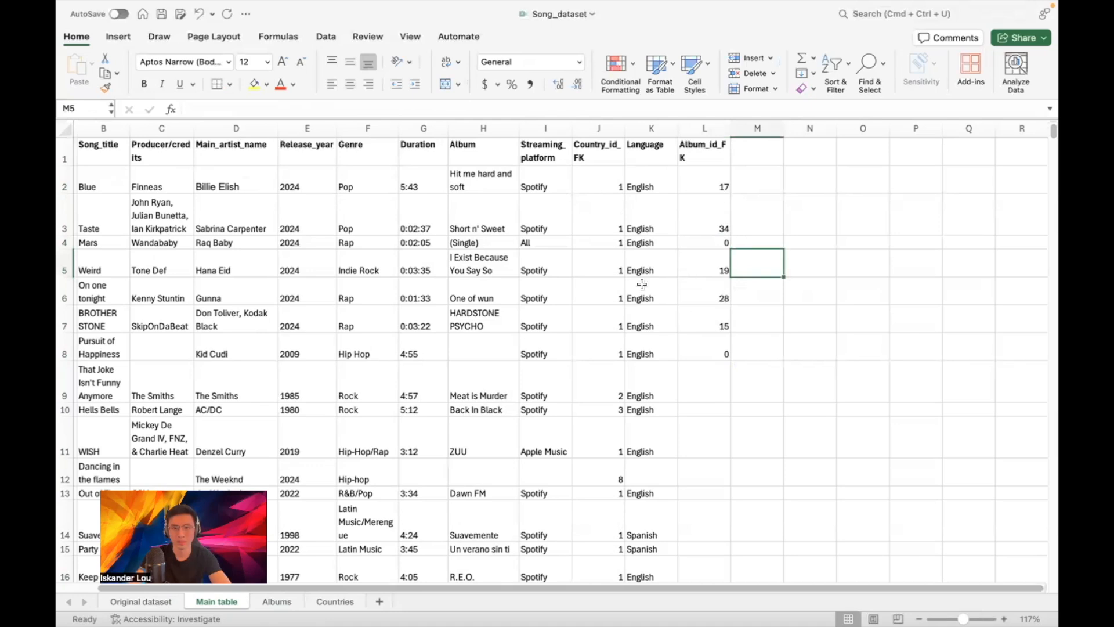
Select L8:L59 and fill the lookup formula down to row 59
{"action": "left_click", "coordinate": [641, 168]}
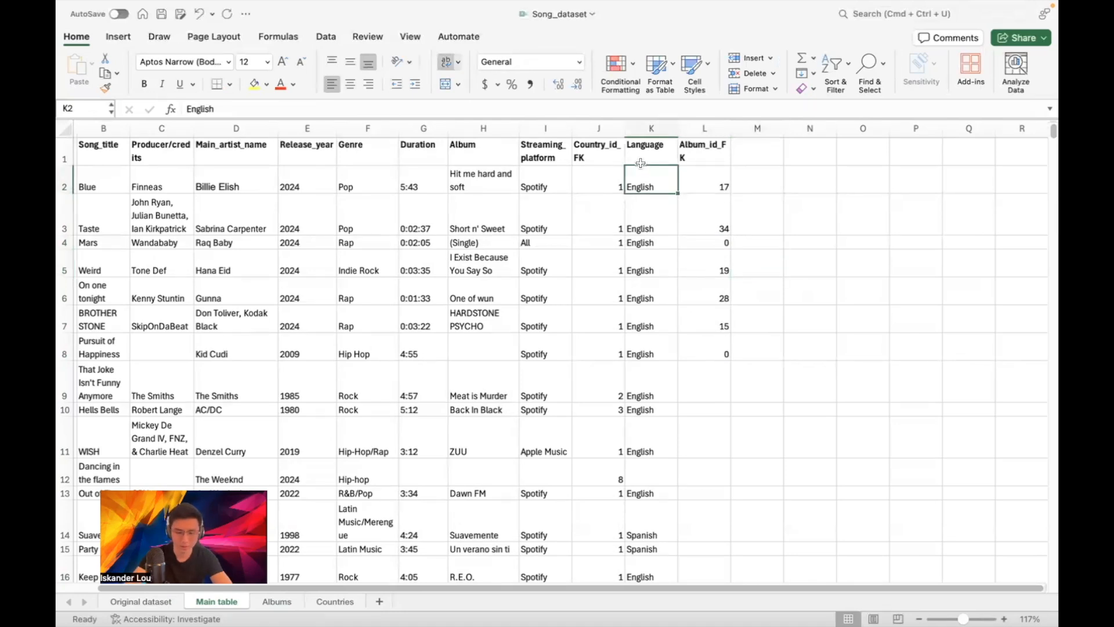
{"action": "key", "text": "shift+Down"}
{"action": "key", "text": "shift+Down"}
{"action": "key", "text": "shift+Down"}
{"action": "key", "text": "shift+Down"}
{"action": "key", "text": "shift+Down"}
{"action": "key", "text": "shift+Down"}
{"action": "key", "text": "shift+Down"}
{"action": "key", "text": "shift+Down"}
{"action": "key", "text": "shift+Down"}
{"action": "key", "text": "shift+Down"}
{"action": "key", "text": "shift+Down"}
{"action": "key", "text": "shift+Down"}
{"action": "key", "text": "shift+Down"}
{"action": "key", "text": "shift+Down"}
{"action": "key", "text": "shift+Down"}
{"action": "key", "text": "shift+Down"}
{"action": "key", "text": "shift+Down"}
{"action": "key", "text": "shift+Down"}
{"action": "key", "text": "shift+Down"}
{"action": "key", "text": "shift+Down"}
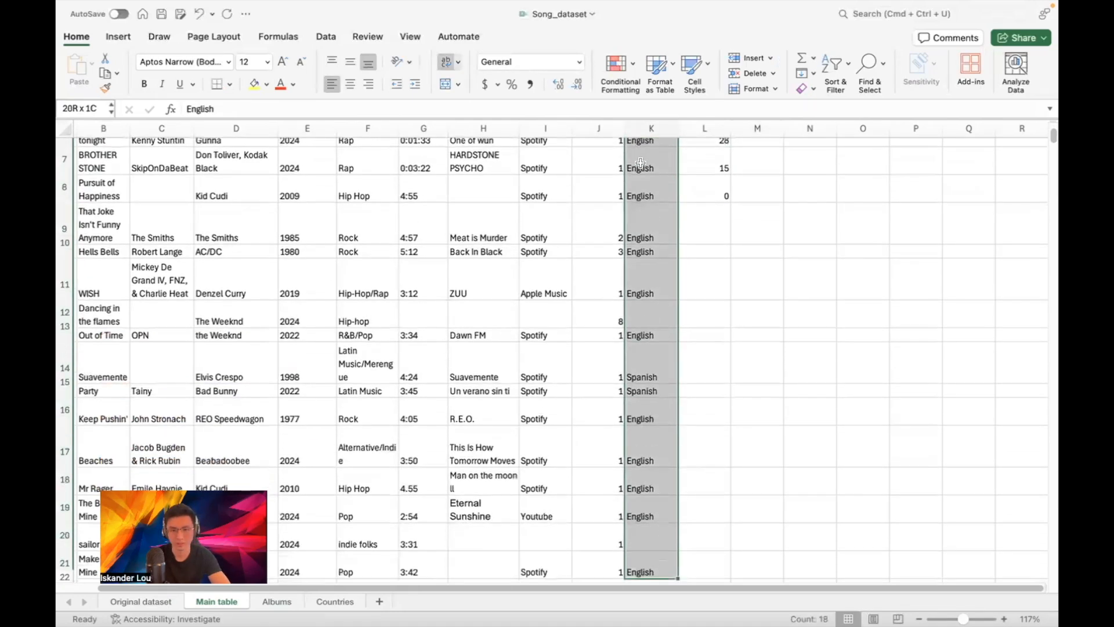
{"action": "key", "text": "shift+Down"}
{"action": "key", "text": "shift+Down"}
{"action": "key", "text": "shift+Down"}
{"action": "key", "text": "shift+Down"}
{"action": "key", "text": "shift+Down"}
{"action": "key", "text": "shift+Down"}
{"action": "key", "text": "shift+Down"}
{"action": "key", "text": "shift+Down"}
{"action": "key", "text": "shift+Down"}
{"action": "key", "text": "shift+Down"}
{"action": "key", "text": "shift+Down"}
{"action": "key", "text": "shift+Down"}
{"action": "key", "text": "shift+Down"}
{"action": "key", "text": "shift+Down"}
{"action": "key", "text": "shift+Down"}
{"action": "key", "text": "shift+Down"}
{"action": "key", "text": "shift+Down"}
{"action": "key", "text": "shift+Down"}
{"action": "key", "text": "shift+Down"}
{"action": "key", "text": "shift+Down"}
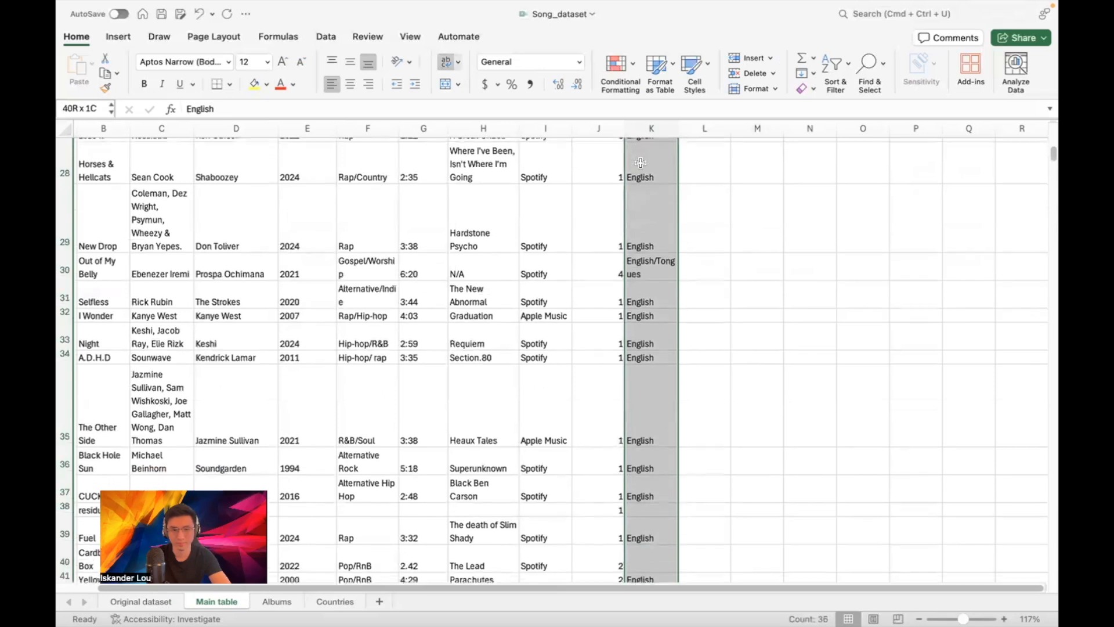
{"action": "key", "text": "shift+Down"}
{"action": "key", "text": "Right"}
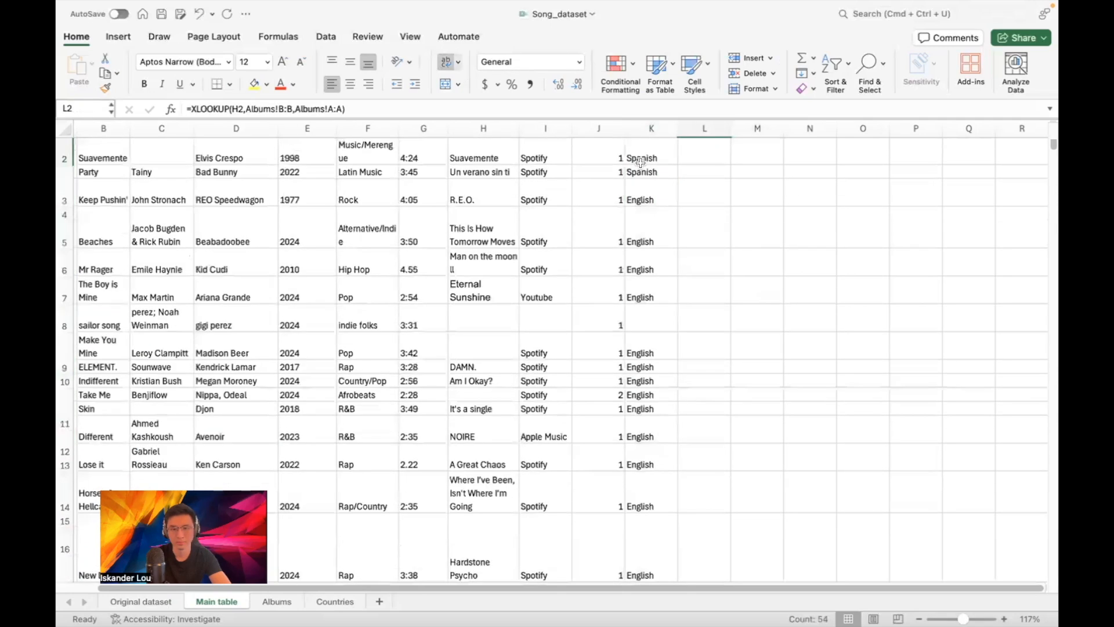
{"action": "key", "text": "Left"}
{"action": "key", "text": "ctrl+shift+Down"}
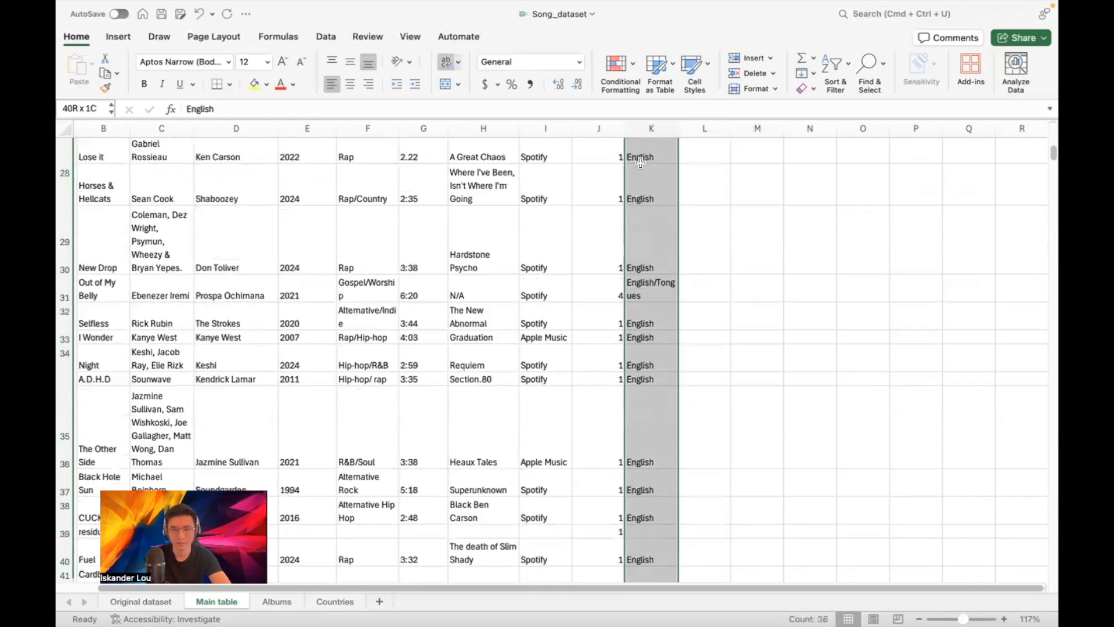
{"action": "key", "text": "ctrl+shift+Up"}
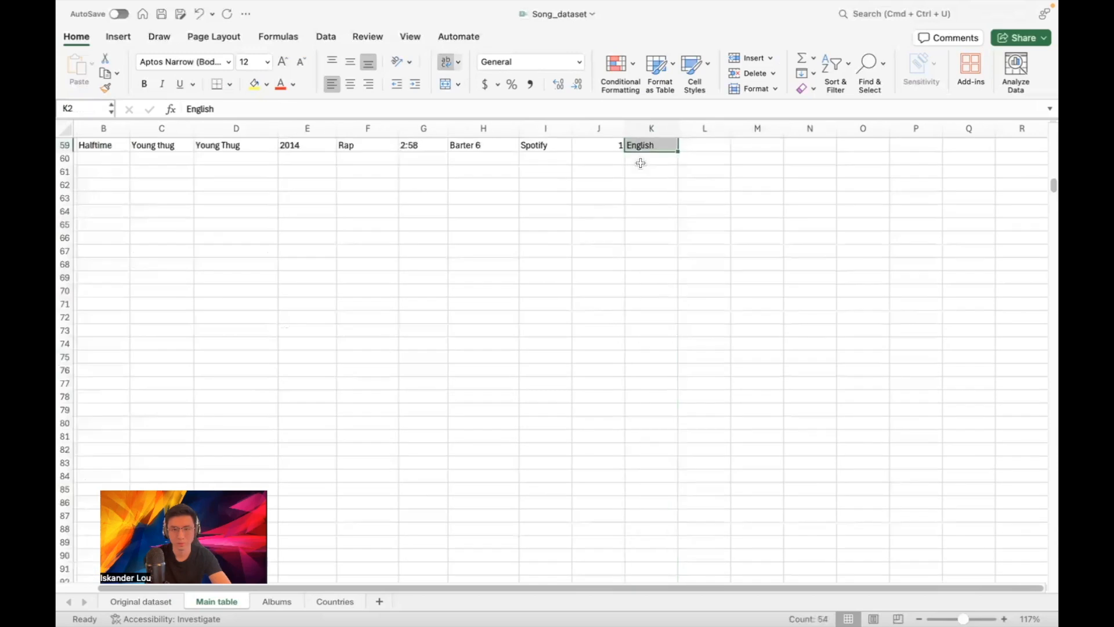
{"action": "left_click", "coordinate": [701, 149]}
{"action": "scroll", "coordinate": [747, 195], "scroll_direction": "down", "scroll_amount": 3}
{"action": "scroll", "coordinate": [749, 202], "scroll_direction": "up", "scroll_amount": 8}
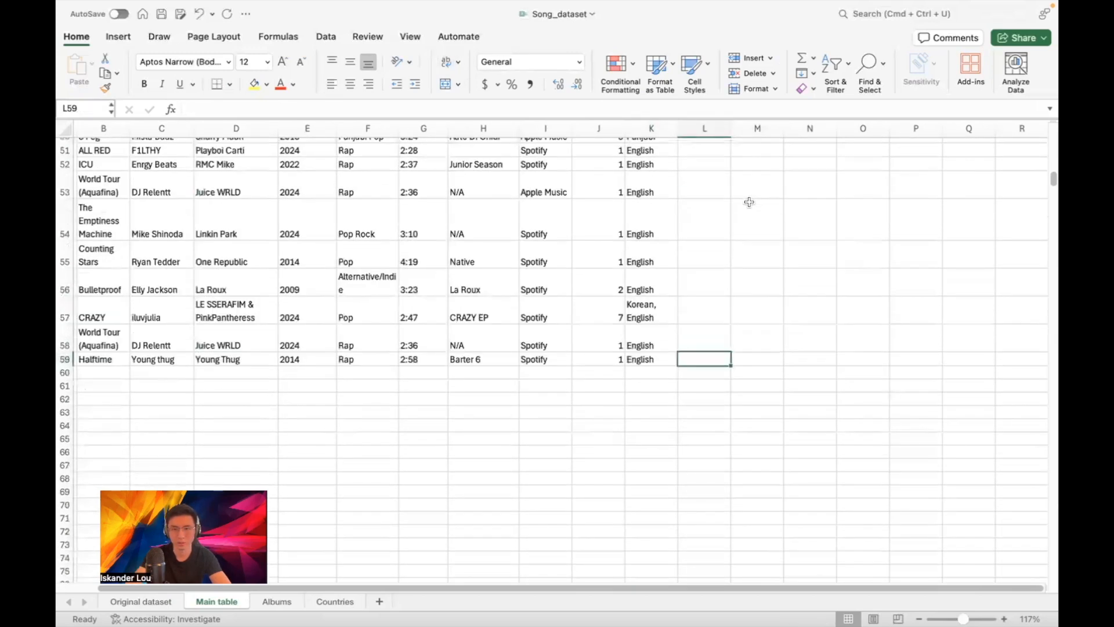
{"action": "scroll", "coordinate": [749, 202], "scroll_direction": "up", "scroll_amount": 2}
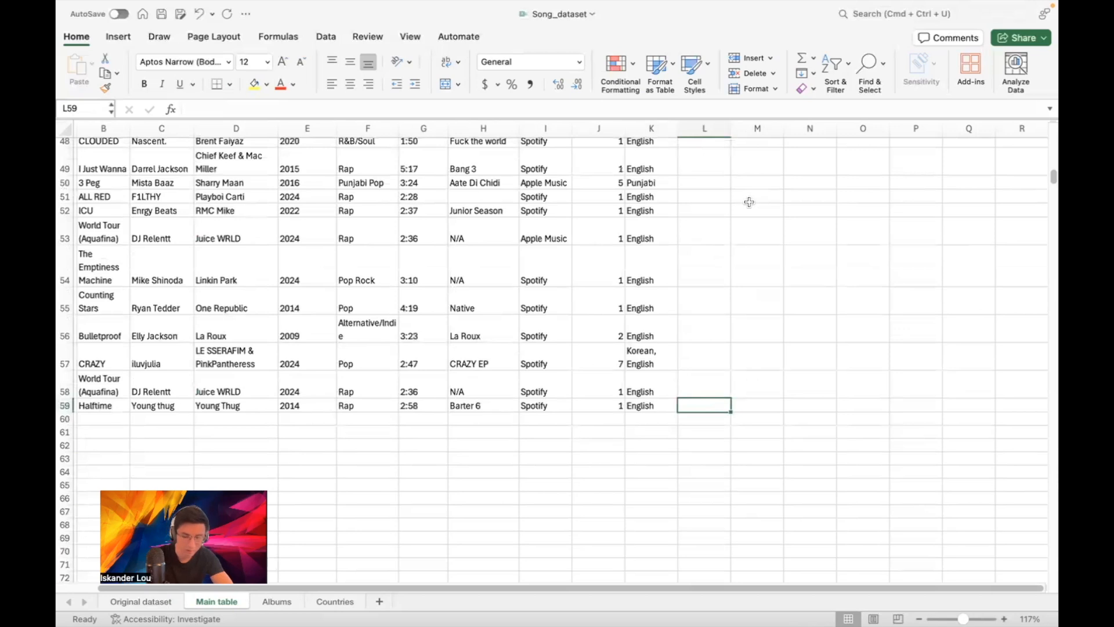
{"action": "key", "text": "super+shift+Up"}
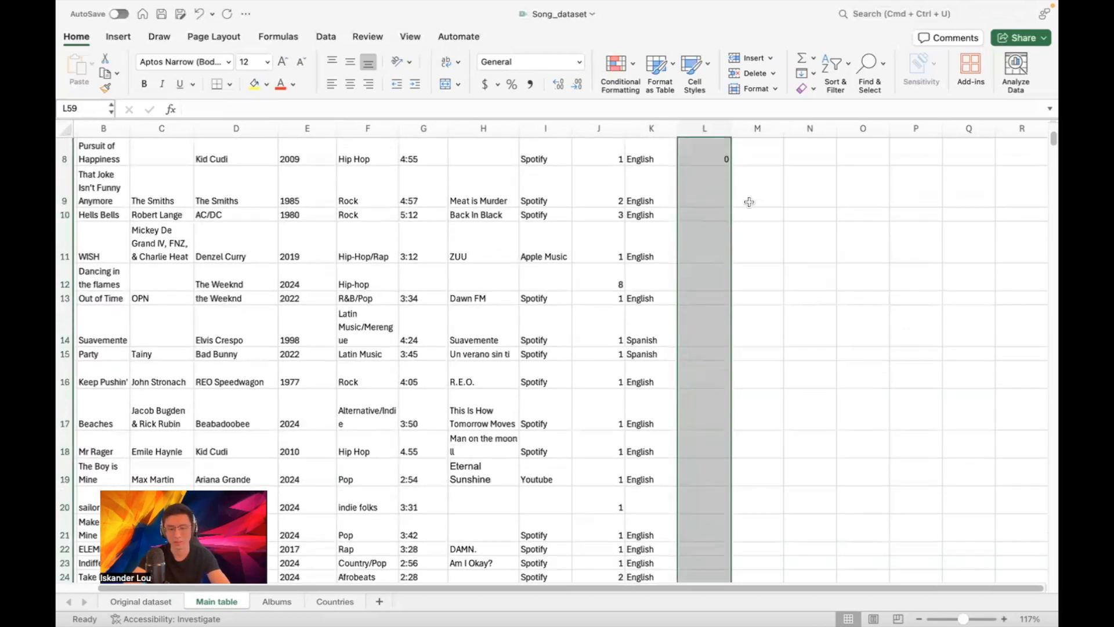
{"action": "key", "text": "super+d"}
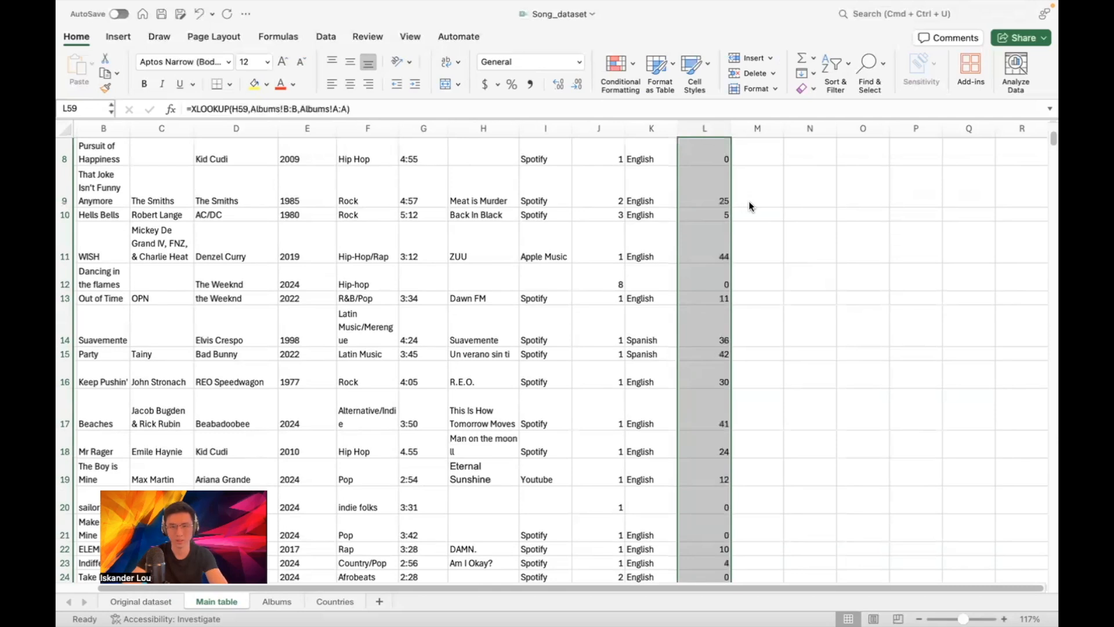
{"action": "left_click", "coordinate": [748, 201]}
Replace the #N/A results in L30 and L45 with 0
{"action": "scroll", "coordinate": [763, 248], "scroll_direction": "down", "scroll_amount": 10}
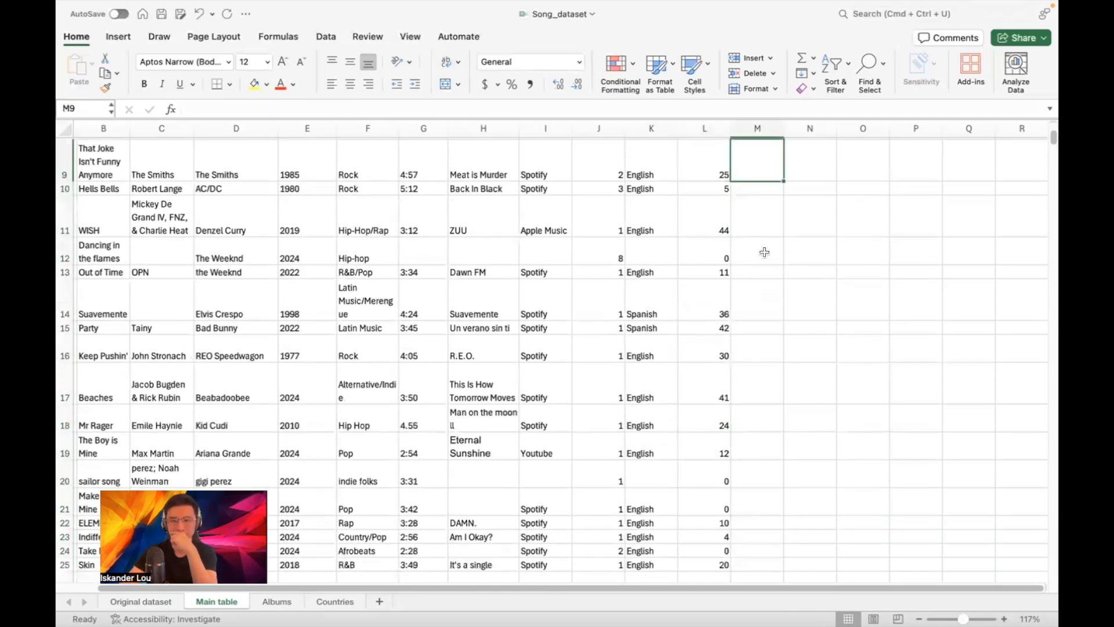
{"action": "scroll", "coordinate": [764, 248], "scroll_direction": "down", "scroll_amount": 2}
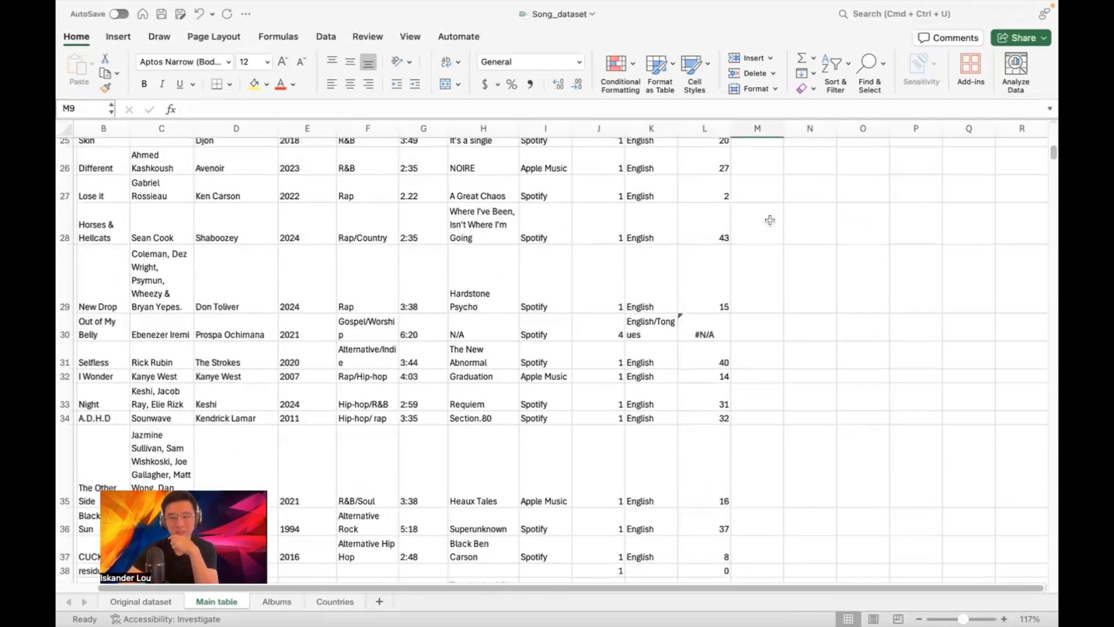
{"action": "left_click", "coordinate": [714, 322]}
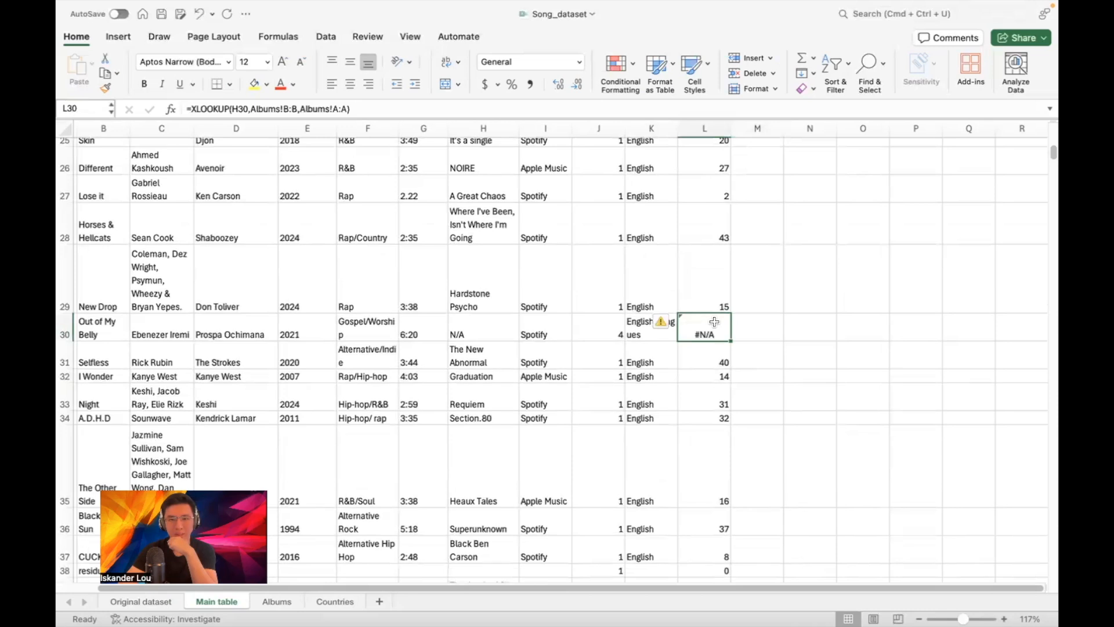
{"action": "type", "text": "0"}
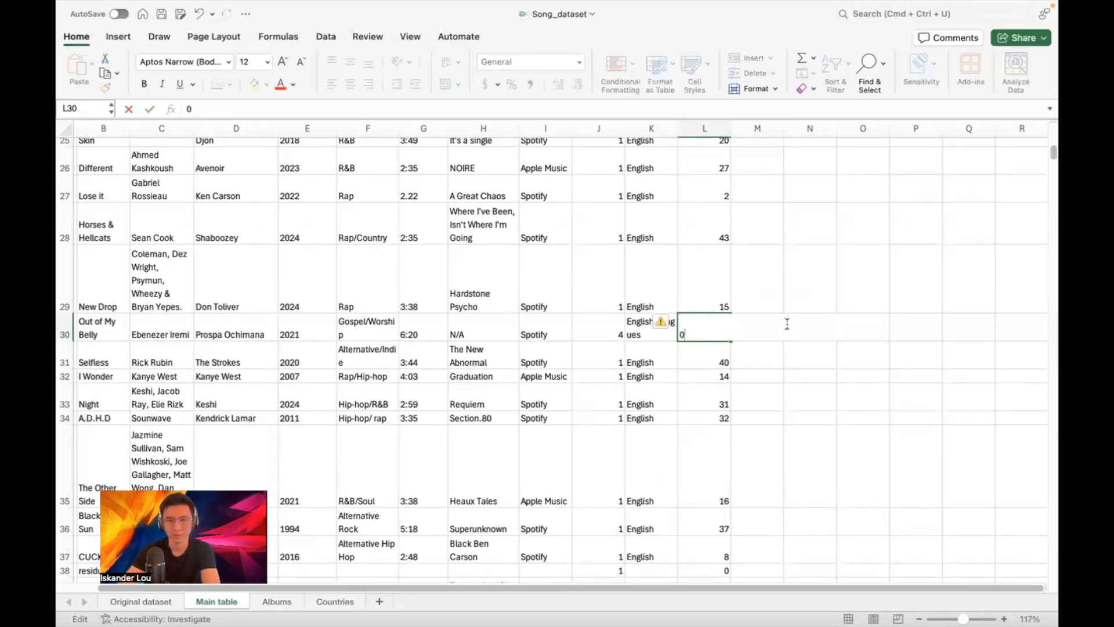
{"action": "left_click", "coordinate": [784, 269]}
{"action": "scroll", "coordinate": [784, 269], "scroll_direction": "down", "scroll_amount": 8}
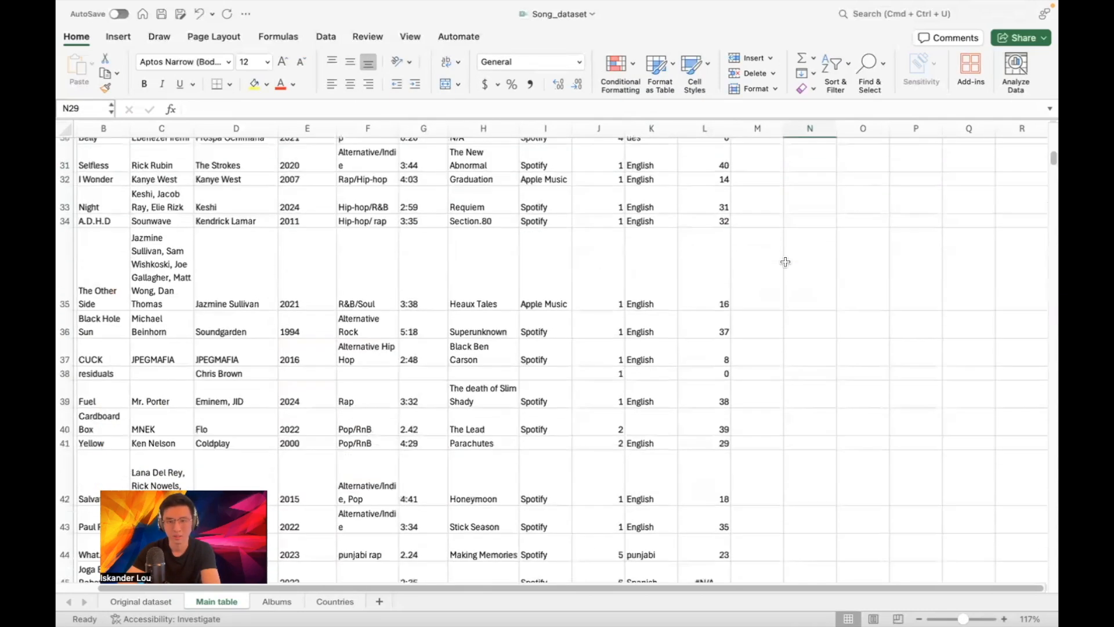
{"action": "left_click", "coordinate": [727, 383]}
{"action": "type", "text": "0"}
{"action": "left_click", "coordinate": [813, 289]}
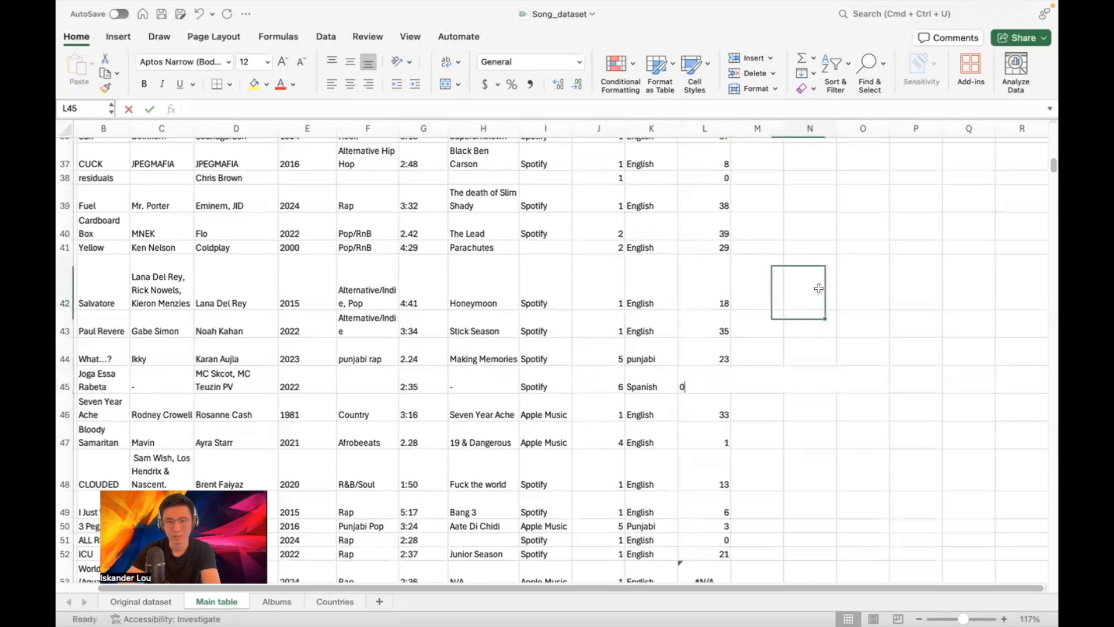
Replace the #N/A results in L53, L54 and L58 with 0
{"action": "scroll", "coordinate": [804, 296], "scroll_direction": "down", "scroll_amount": 4}
{"action": "scroll", "coordinate": [804, 297], "scroll_direction": "down", "scroll_amount": 1}
{"action": "left_click", "coordinate": [711, 368]}
{"action": "type", "text": "0"}
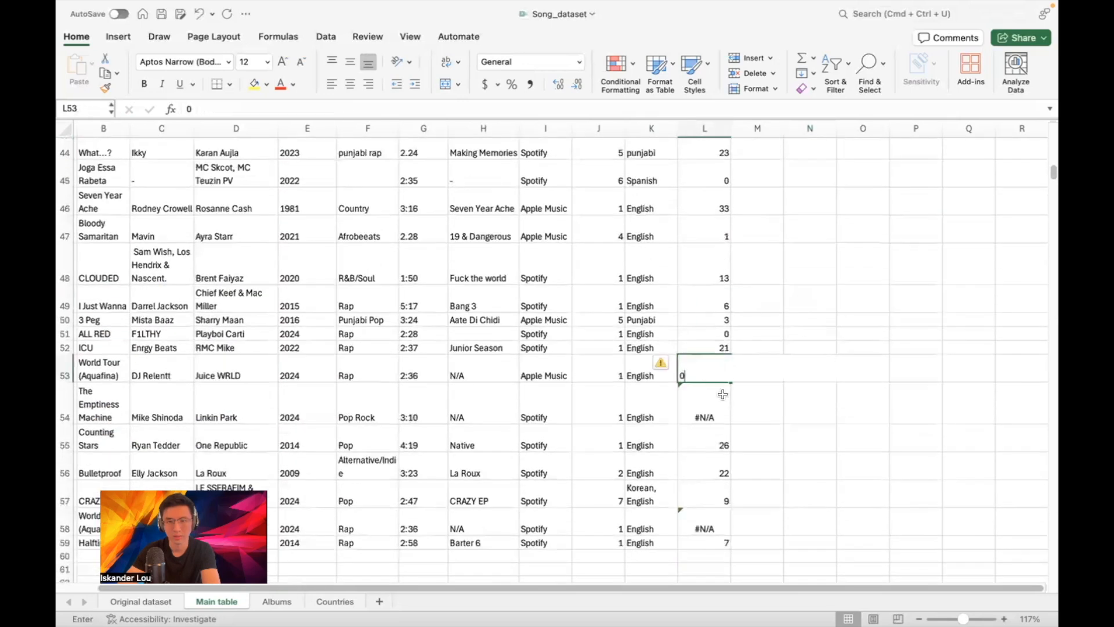
{"action": "left_click", "coordinate": [723, 394]}
{"action": "type", "text": "0"}
{"action": "scroll", "coordinate": [776, 343], "scroll_direction": "down", "scroll_amount": 4}
{"action": "scroll", "coordinate": [778, 339], "scroll_direction": "down", "scroll_amount": 1}
{"action": "left_click", "coordinate": [708, 371]}
{"action": "type", "text": "0"}
{"action": "left_click", "coordinate": [803, 307]}
{"action": "scroll", "coordinate": [805, 252], "scroll_direction": "up", "scroll_amount": 20}
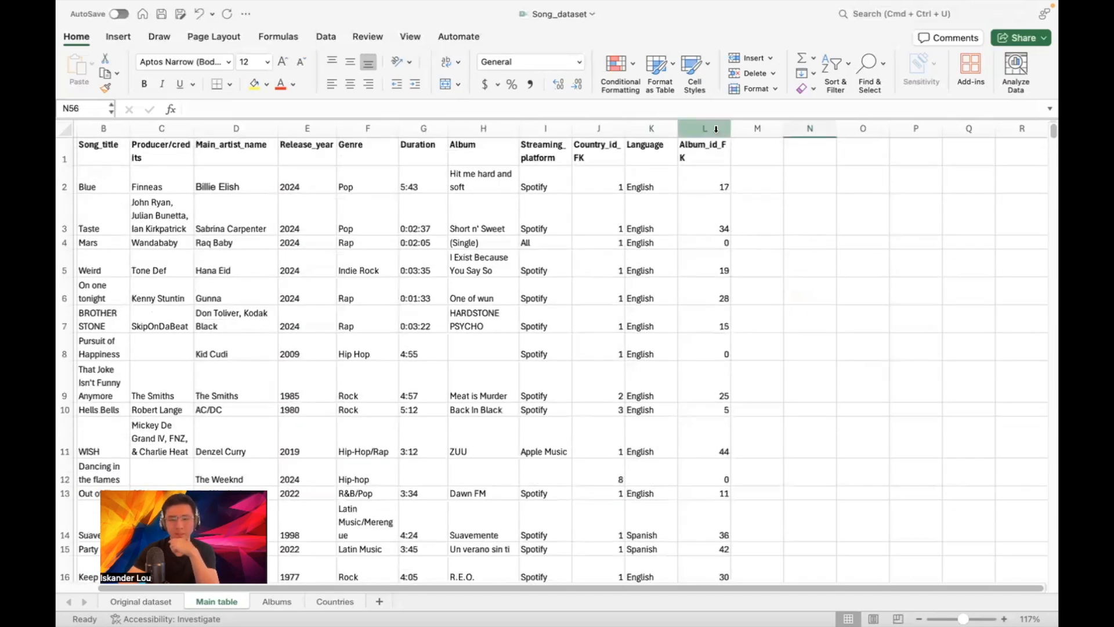
Convert the Album_id_FK column's formulas to plain values, confirming L5 holds 19
{"action": "left_click", "coordinate": [715, 129]}
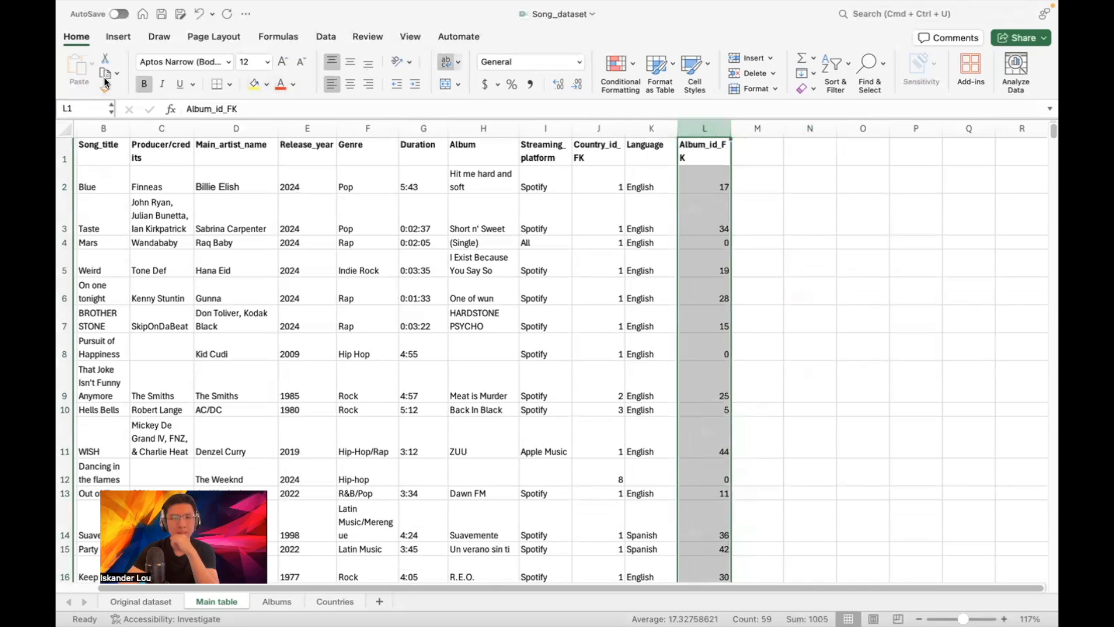
{"action": "key", "text": "super+c"}
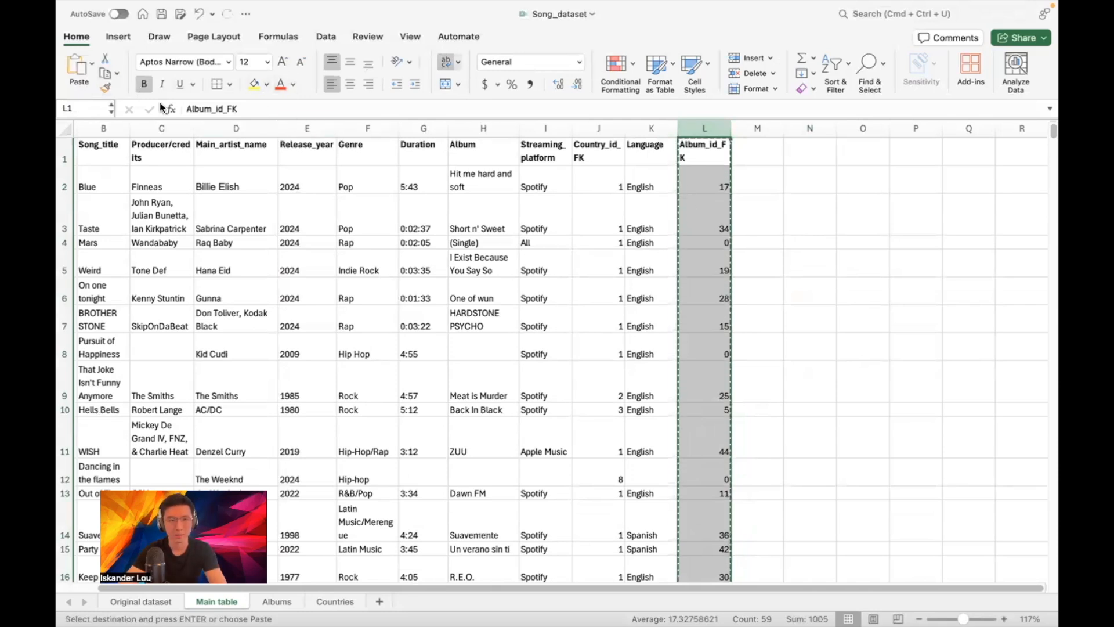
{"action": "left_click", "coordinate": [91, 62]}
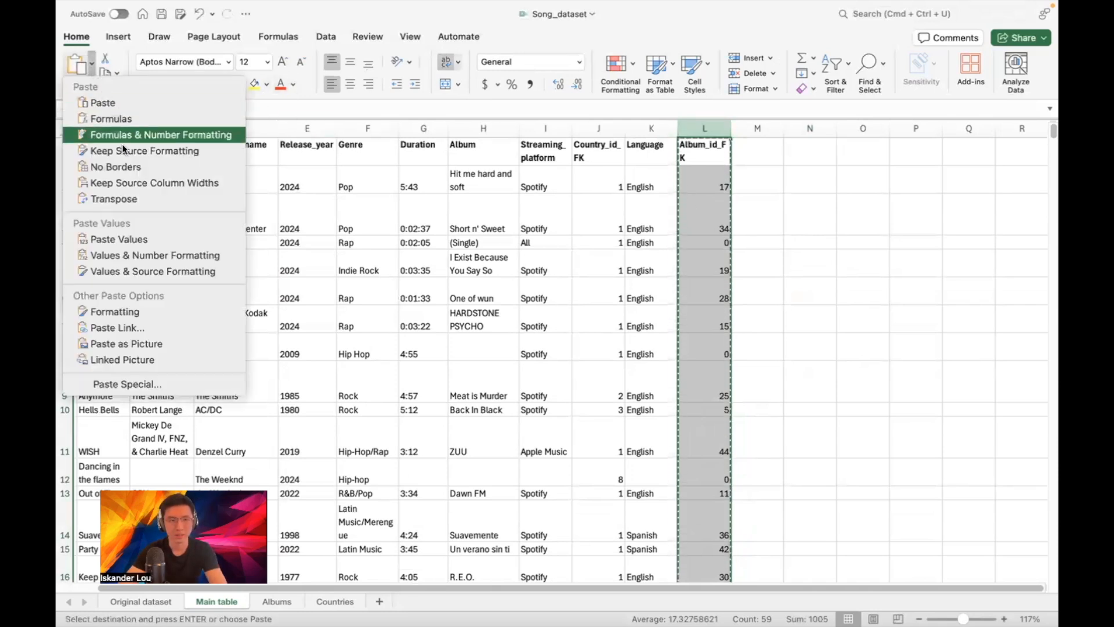
{"action": "left_click", "coordinate": [119, 239]}
{"action": "left_click", "coordinate": [768, 178]}
{"action": "left_click", "coordinate": [705, 180]}
{"action": "left_click", "coordinate": [704, 223]}
{"action": "left_click", "coordinate": [708, 264]}
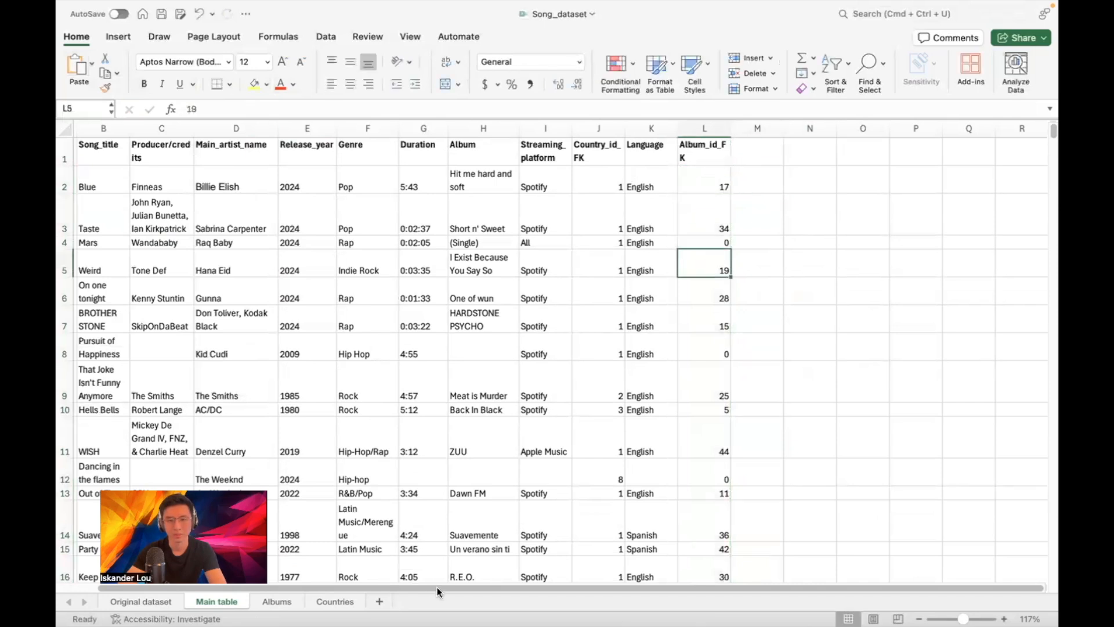
Copy the Album_id_FK values over the Album column H
{"action": "left_click", "coordinate": [705, 126]}
{"action": "key", "text": "super+c"}
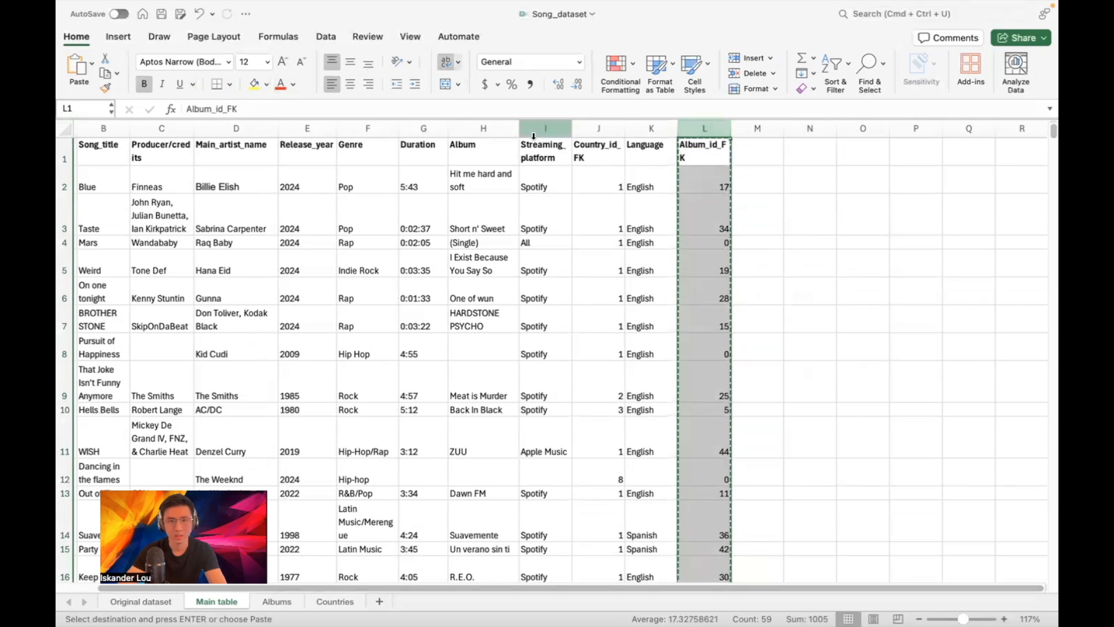
{"action": "left_click", "coordinate": [483, 128]}
{"action": "key", "text": "Return"}
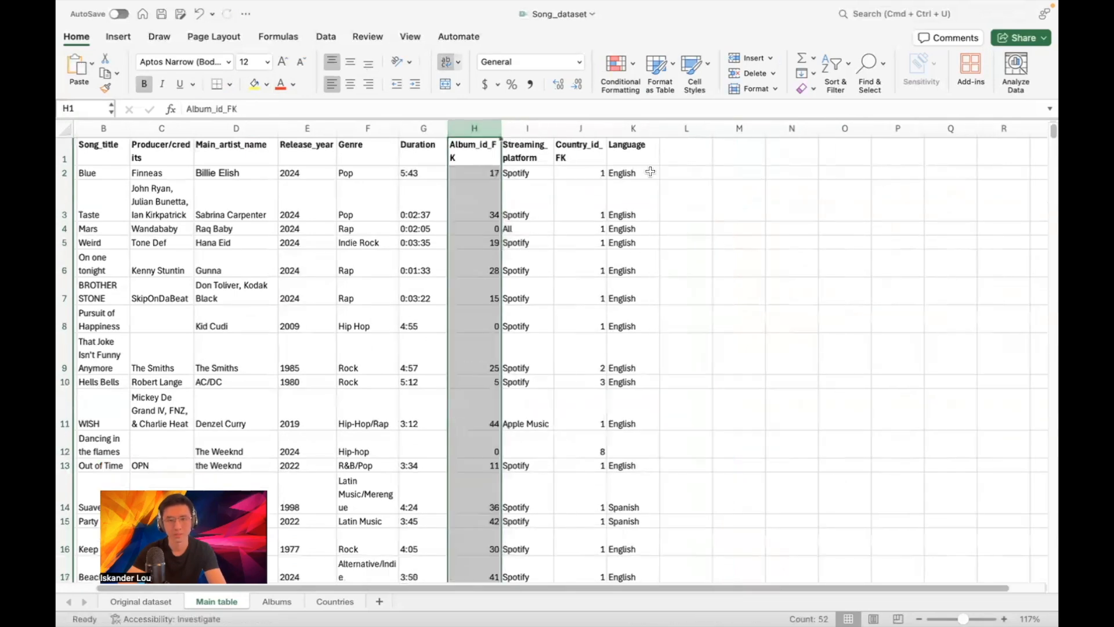
{"action": "left_click", "coordinate": [699, 173]}
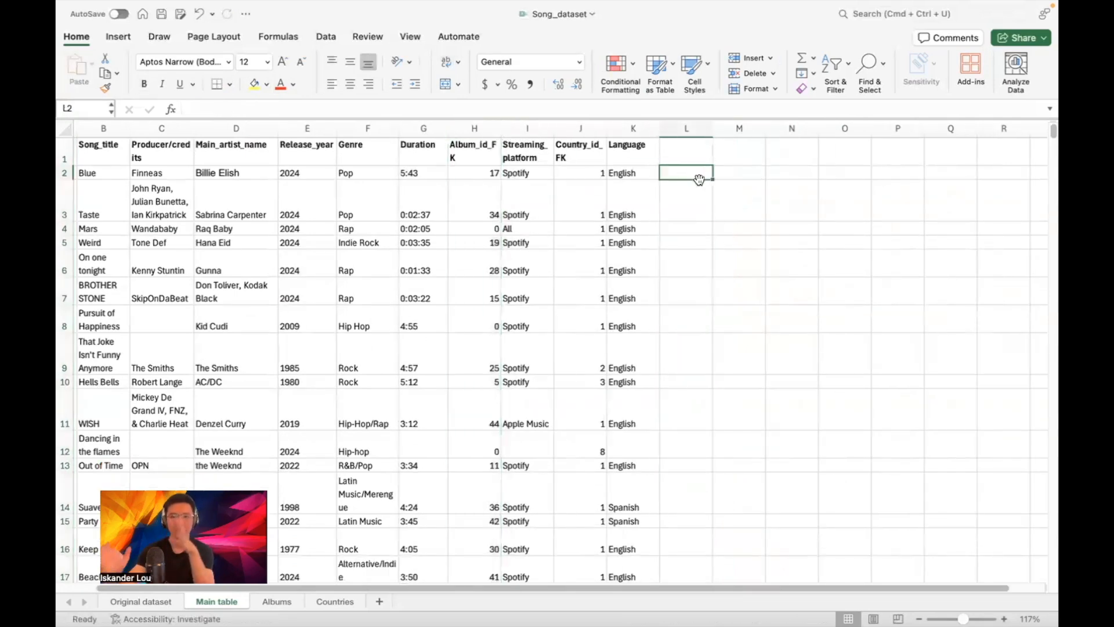
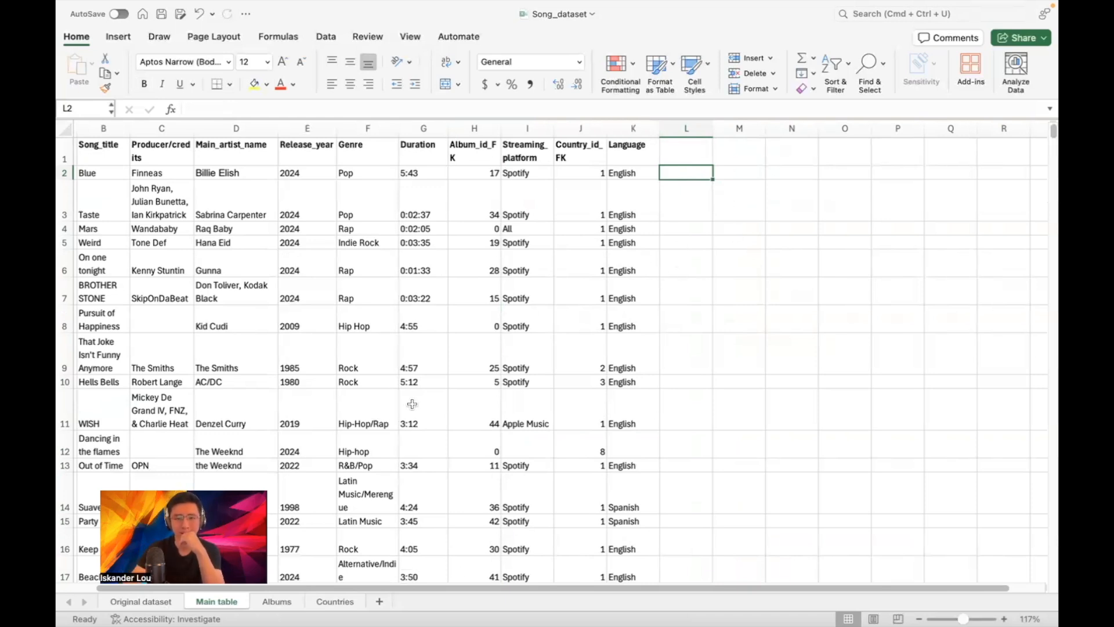
On the Original dataset sheet, copy the green checkmark and resize it beside the COUNTRIES and ALBUMS tables
{"action": "left_click", "coordinate": [133, 601]}
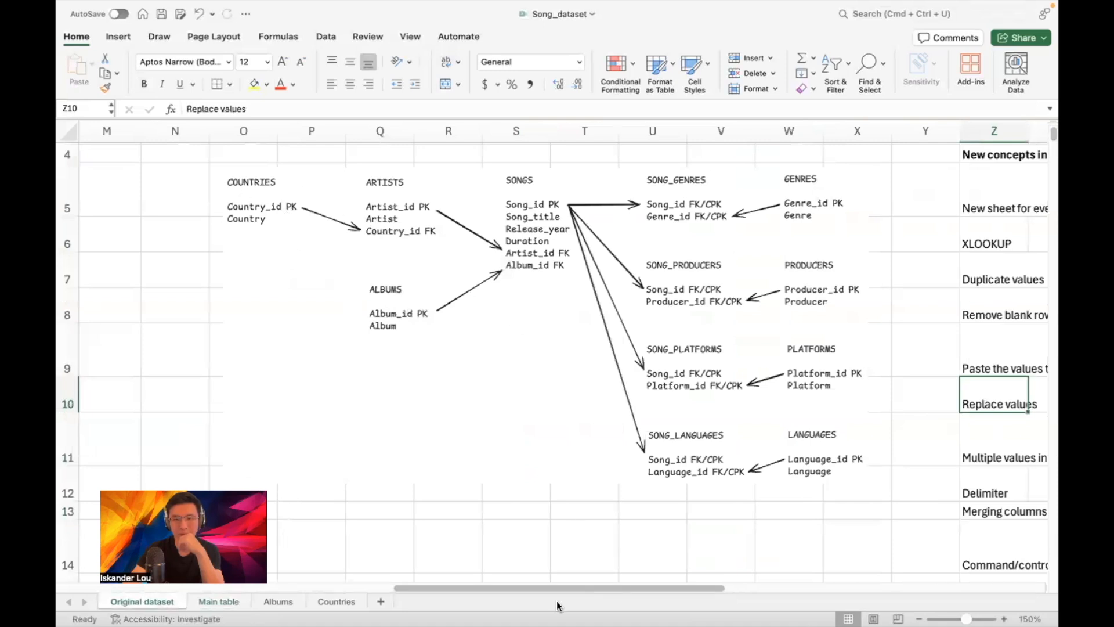
{"action": "scroll", "coordinate": [528, 596], "scroll_direction": "right", "scroll_amount": 10}
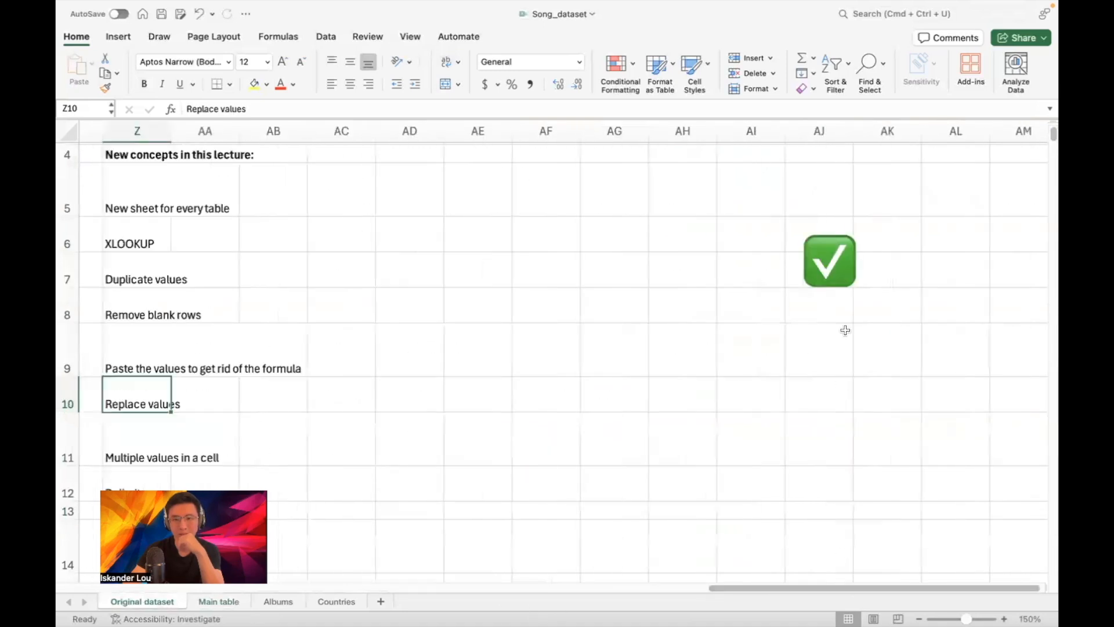
{"action": "left_click", "coordinate": [845, 269]}
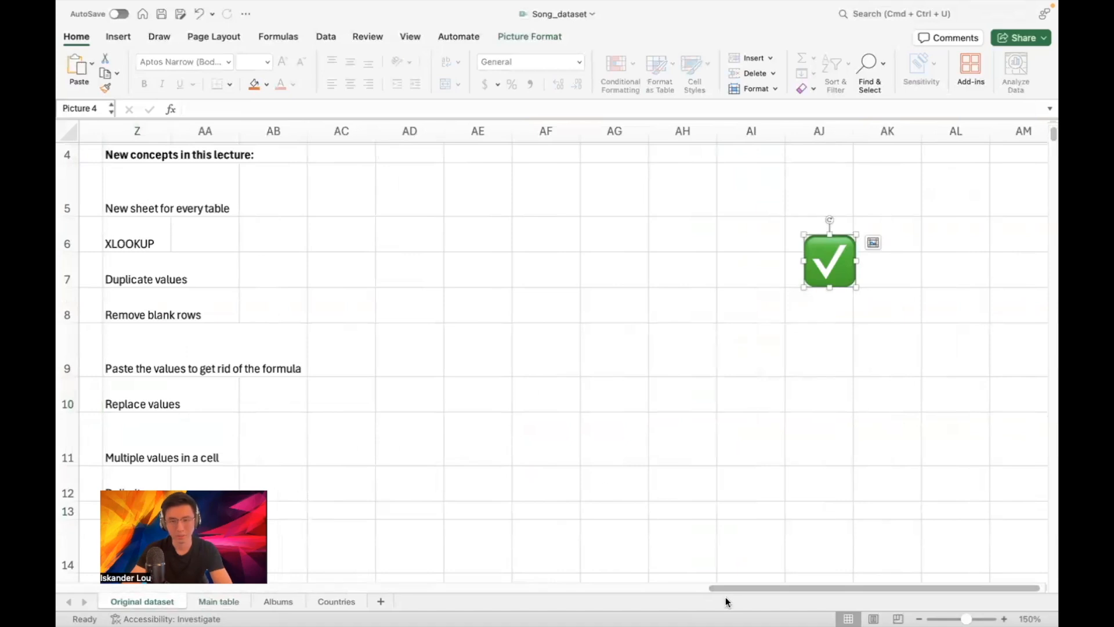
{"action": "scroll", "coordinate": [731, 594], "scroll_direction": "left", "scroll_amount": 10}
{"action": "left_click", "coordinate": [226, 286]}
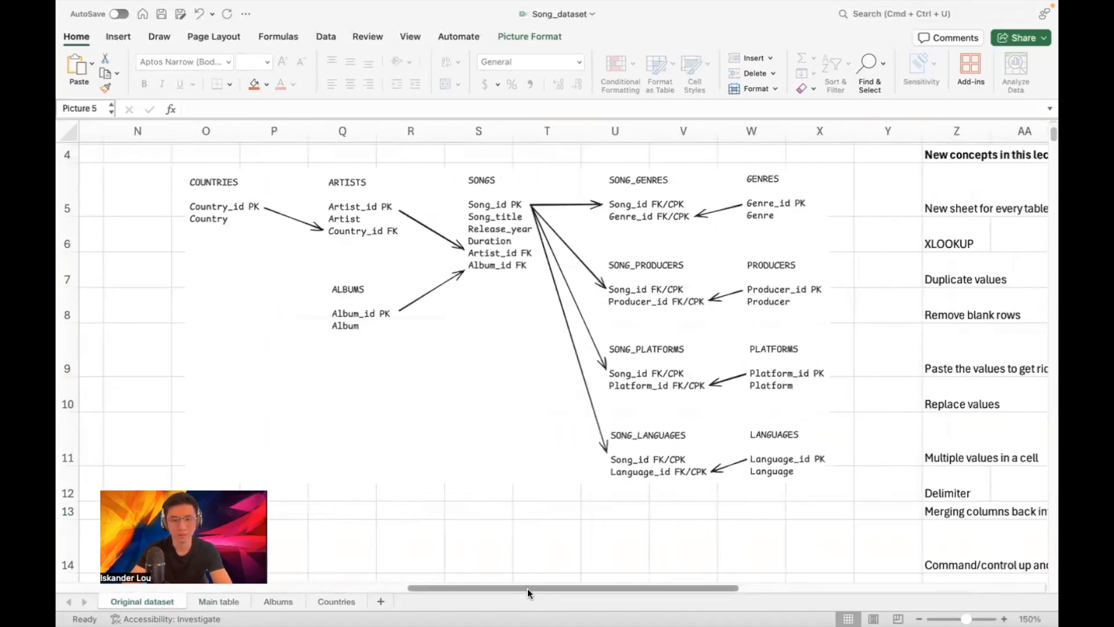
{"action": "scroll", "coordinate": [762, 566], "scroll_direction": "right", "scroll_amount": 7}
{"action": "scroll", "coordinate": [762, 567], "scroll_direction": "right", "scroll_amount": 1}
{"action": "left_click_drag", "start_coordinate": [1011, 261], "coordinate": [366, 273]}
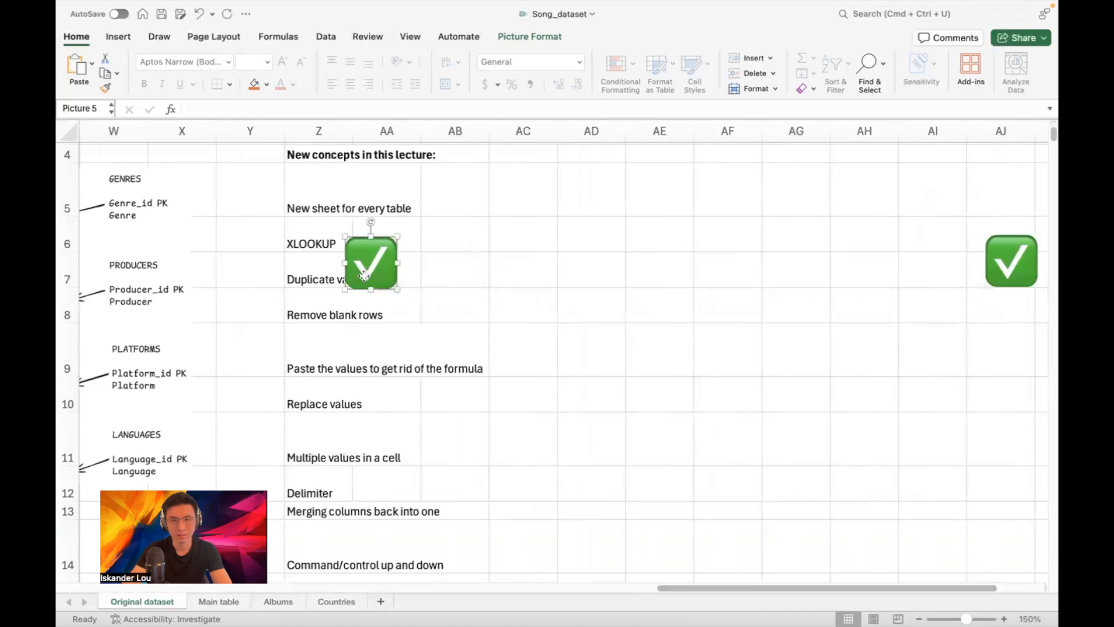
{"action": "scroll", "coordinate": [679, 600], "scroll_direction": "left", "scroll_amount": 8}
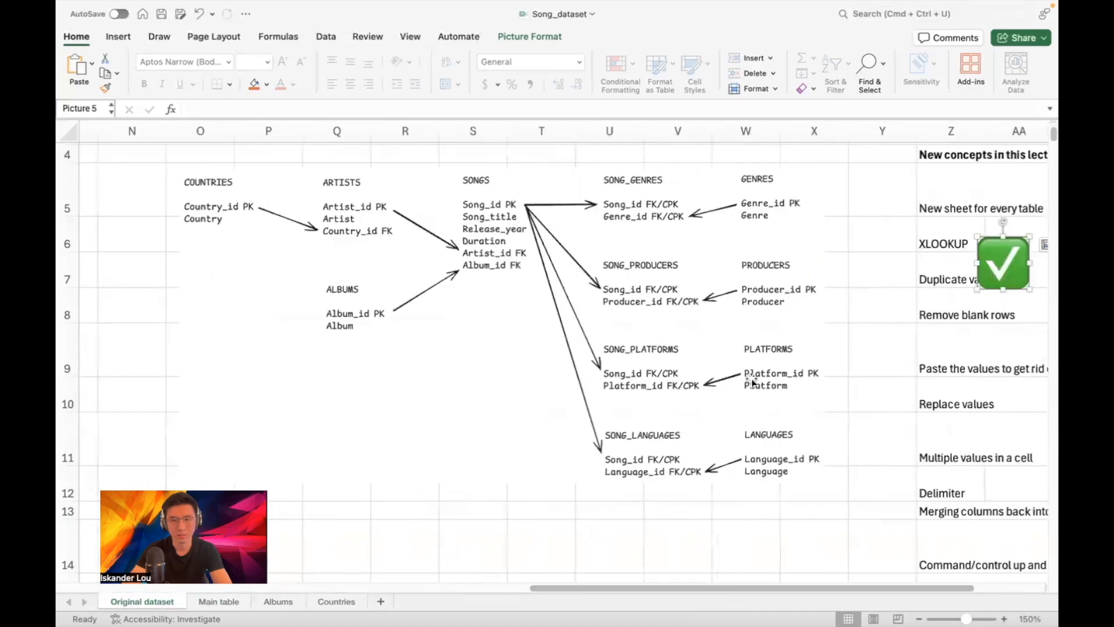
{"action": "left_click_drag", "start_coordinate": [990, 273], "coordinate": [201, 262]}
{"action": "left_click_drag", "start_coordinate": [220, 251], "coordinate": [369, 378]}
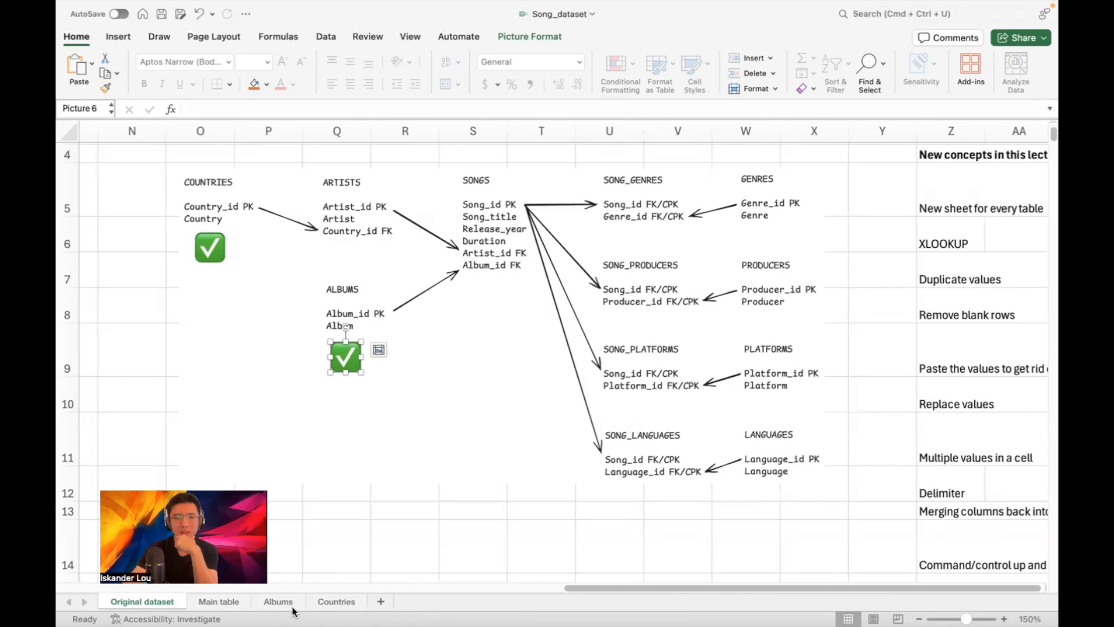
Add a new worksheet named Artists
{"action": "left_click", "coordinate": [381, 602]}
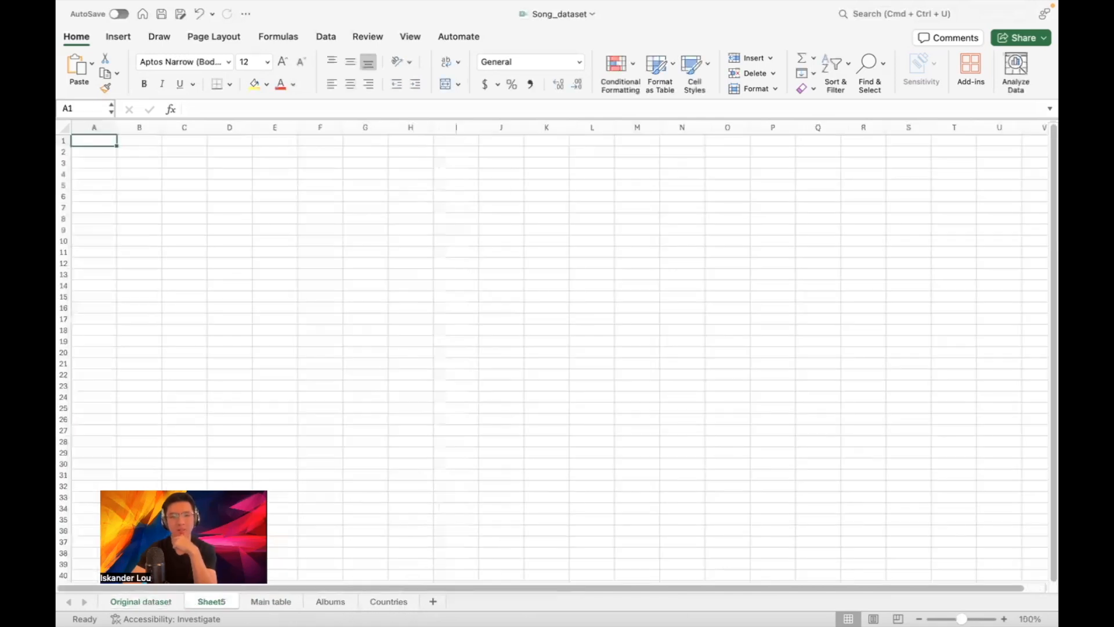
{"action": "double_click", "coordinate": [203, 601]}
{"action": "type", "text": "Art"}
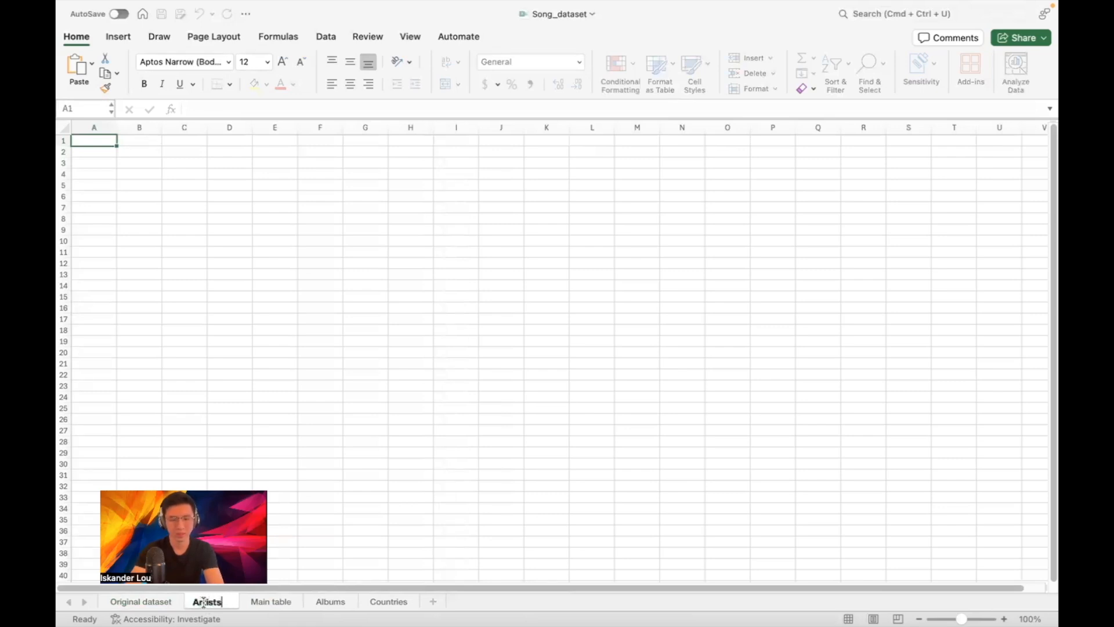
{"action": "type", "text": "ists"}
{"action": "key", "text": "Return"}
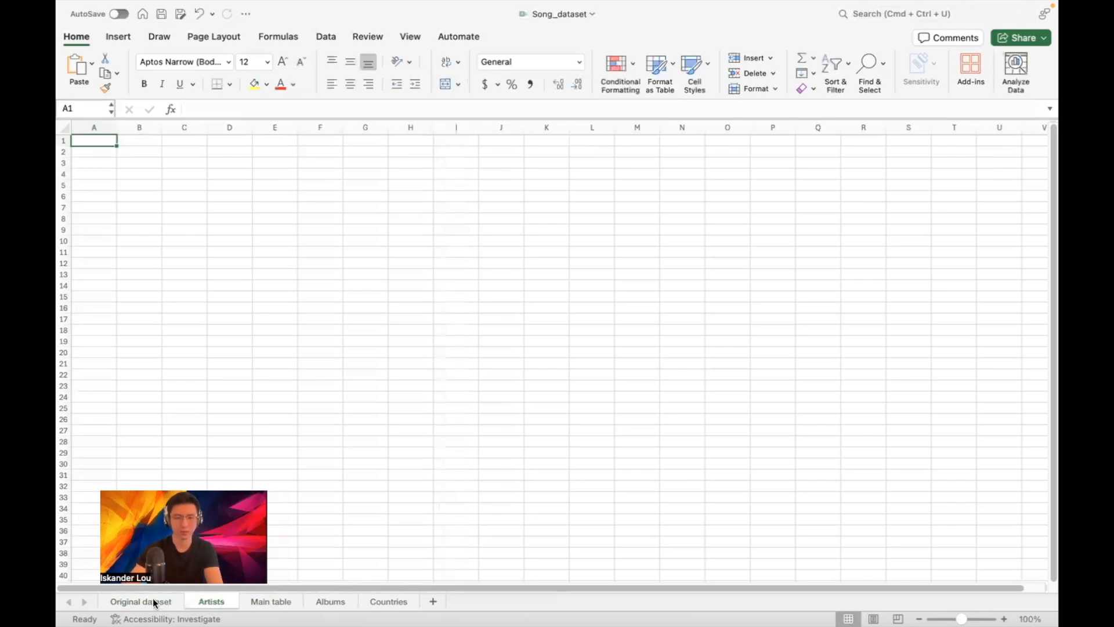
Reorder the tabs so Main table sits right after Original dataset, before Artists
{"action": "left_click", "coordinate": [150, 602]}
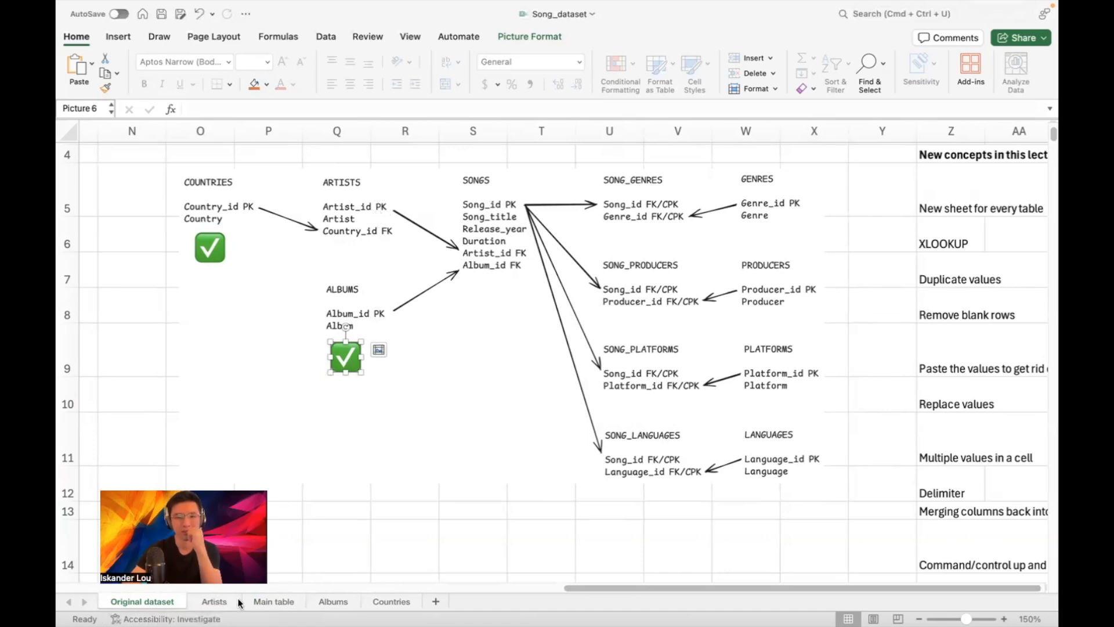
{"action": "left_click", "coordinate": [272, 601]}
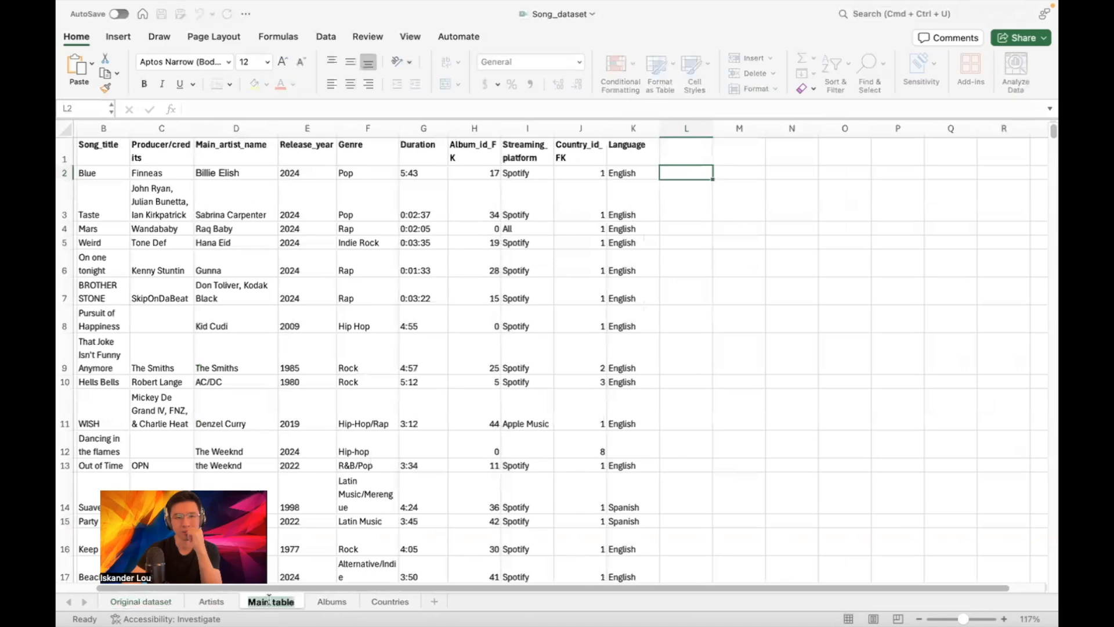
{"action": "left_click", "coordinate": [317, 602]}
{"action": "left_click", "coordinate": [265, 603]}
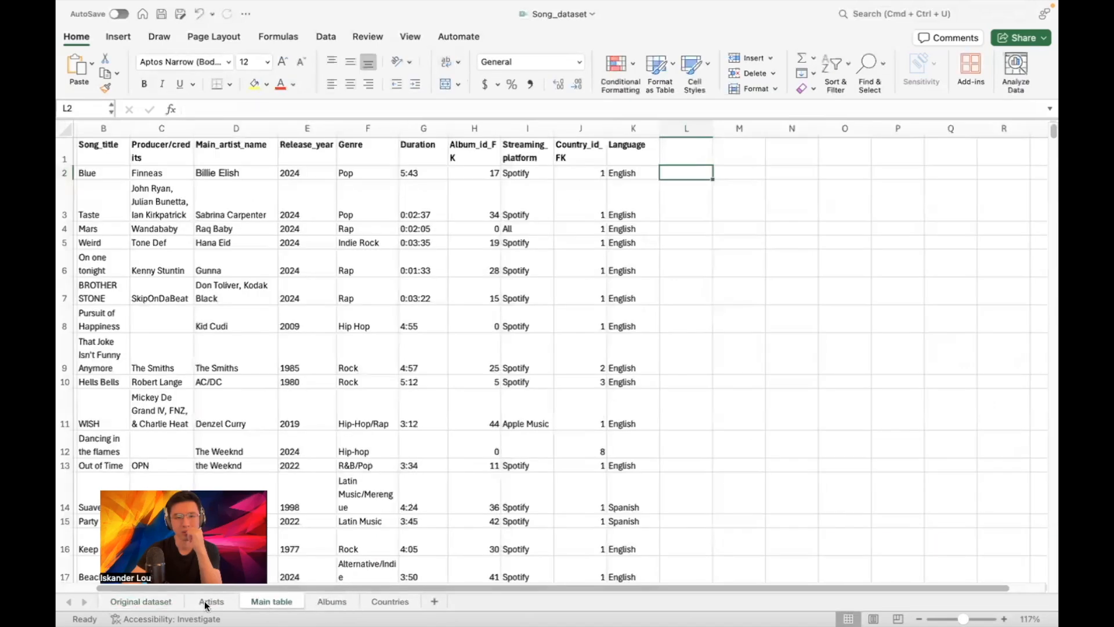
{"action": "left_click_drag", "start_coordinate": [215, 607], "coordinate": [218, 604]}
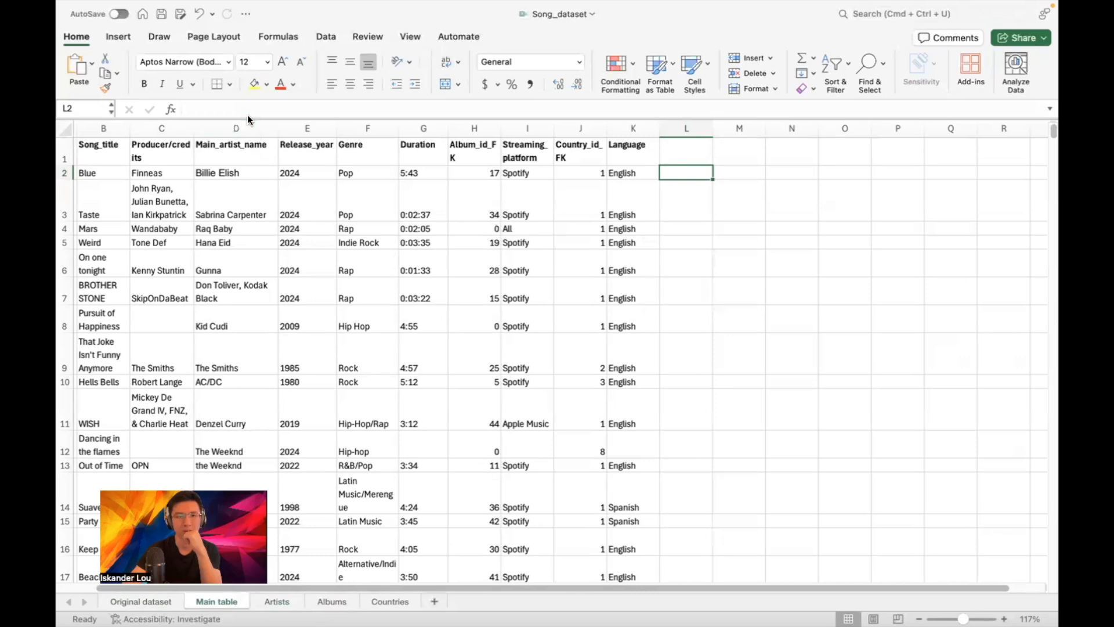
Copy Main table's Main_artist_name column into column B of the Artists sheet
{"action": "left_click", "coordinate": [235, 129]}
{"action": "key", "text": "super+c"}
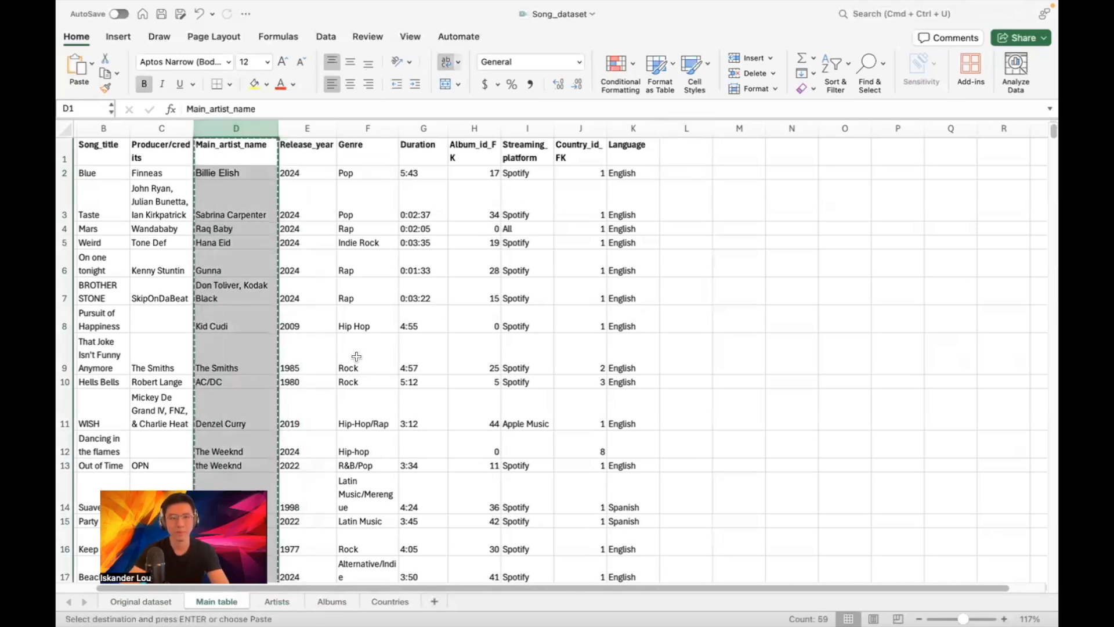
{"action": "left_click", "coordinate": [276, 601]}
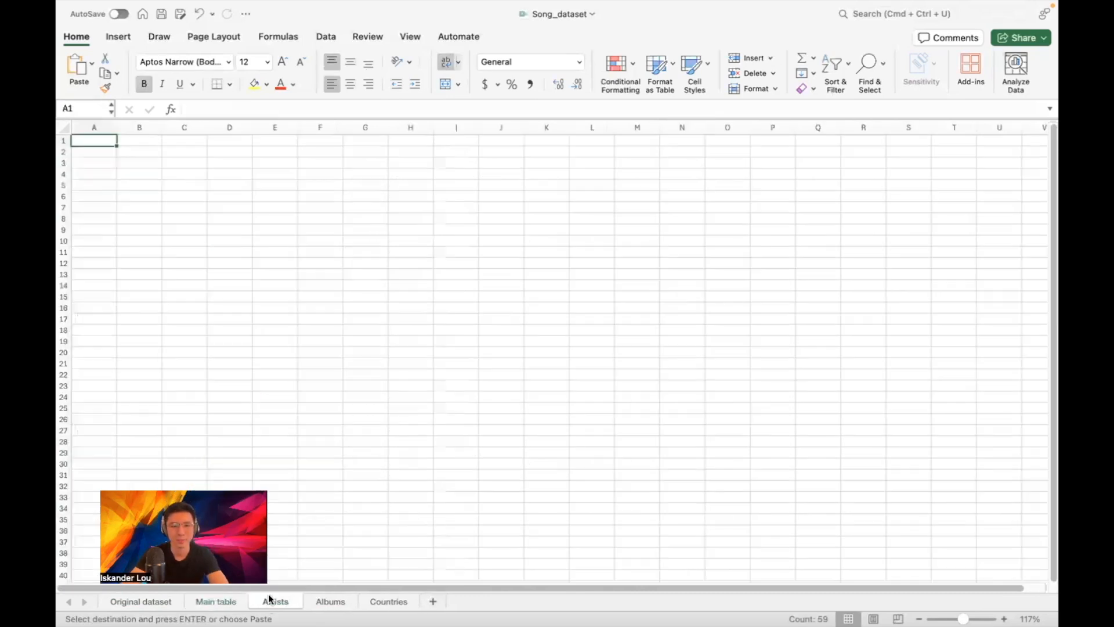
{"action": "left_click", "coordinate": [144, 128]}
{"action": "key", "text": "super+v"}
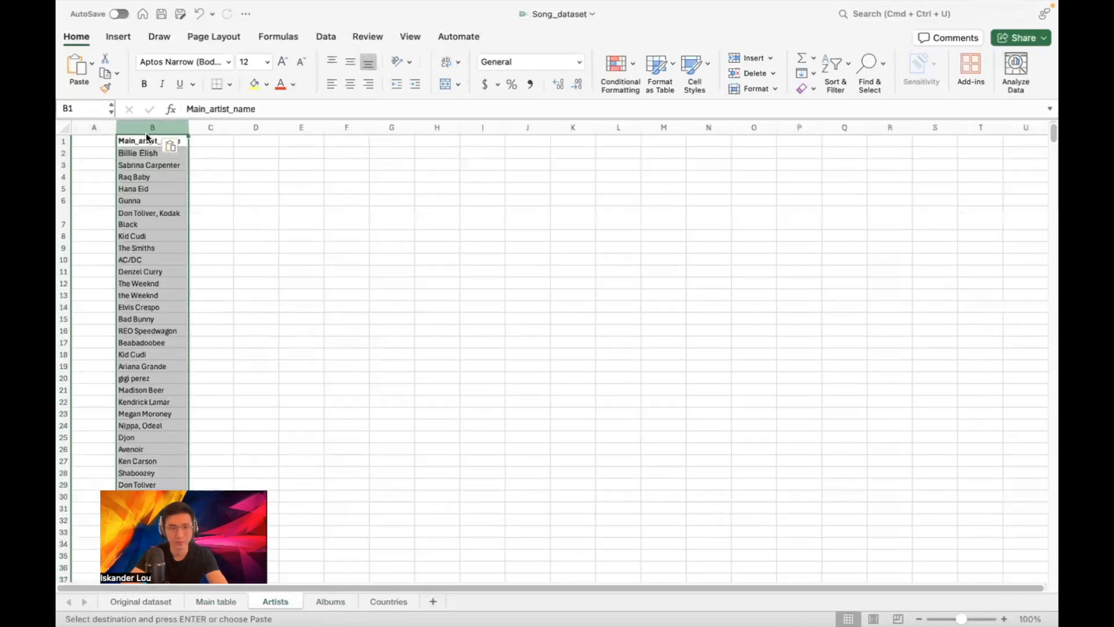
{"action": "scroll", "coordinate": [152, 137], "scroll_direction": "up", "scroll_amount": 3}
{"action": "scroll", "coordinate": [152, 136], "scroll_direction": "up", "scroll_amount": 5}
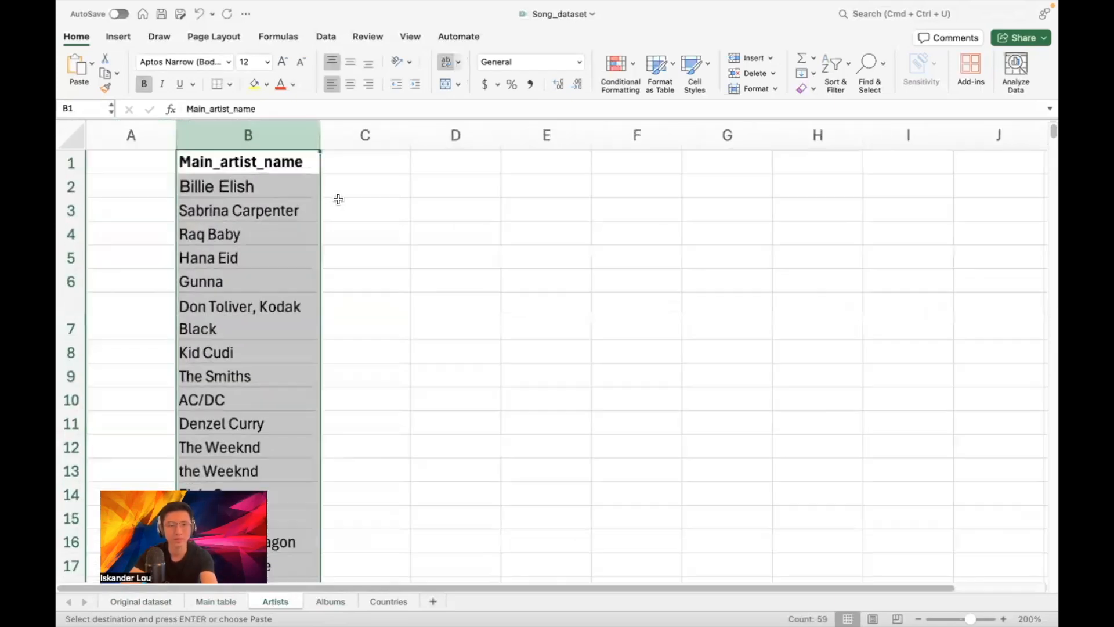
{"action": "left_click", "coordinate": [355, 231]}
{"action": "scroll", "coordinate": [355, 226], "scroll_direction": "down", "scroll_amount": 10}
{"action": "scroll", "coordinate": [355, 222], "scroll_direction": "down", "scroll_amount": 7}
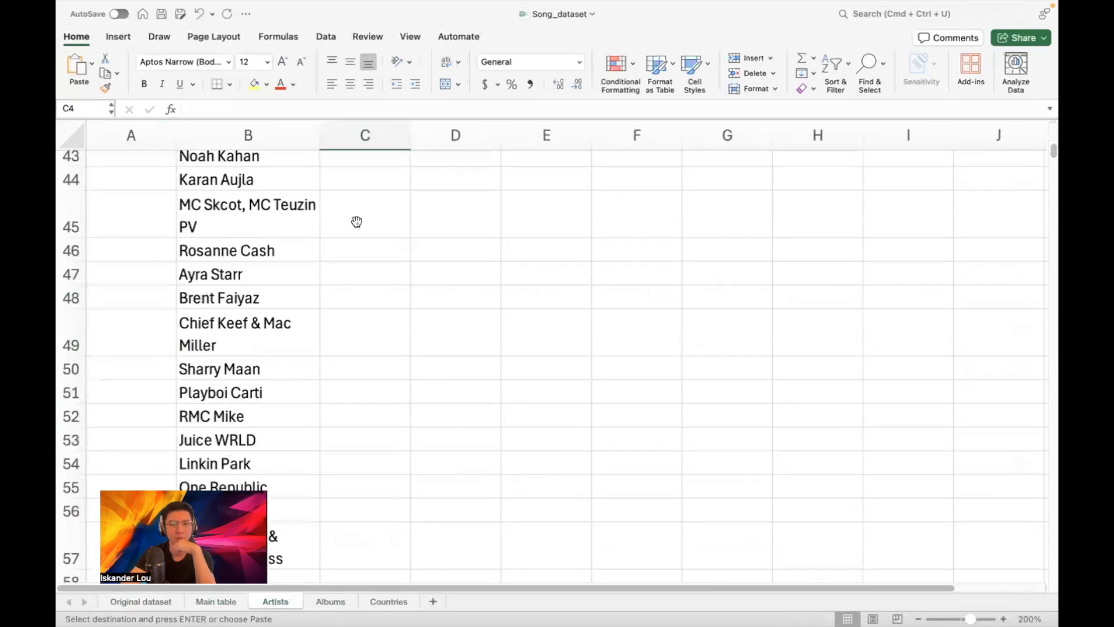
{"action": "scroll", "coordinate": [360, 225], "scroll_direction": "up", "scroll_amount": 17}
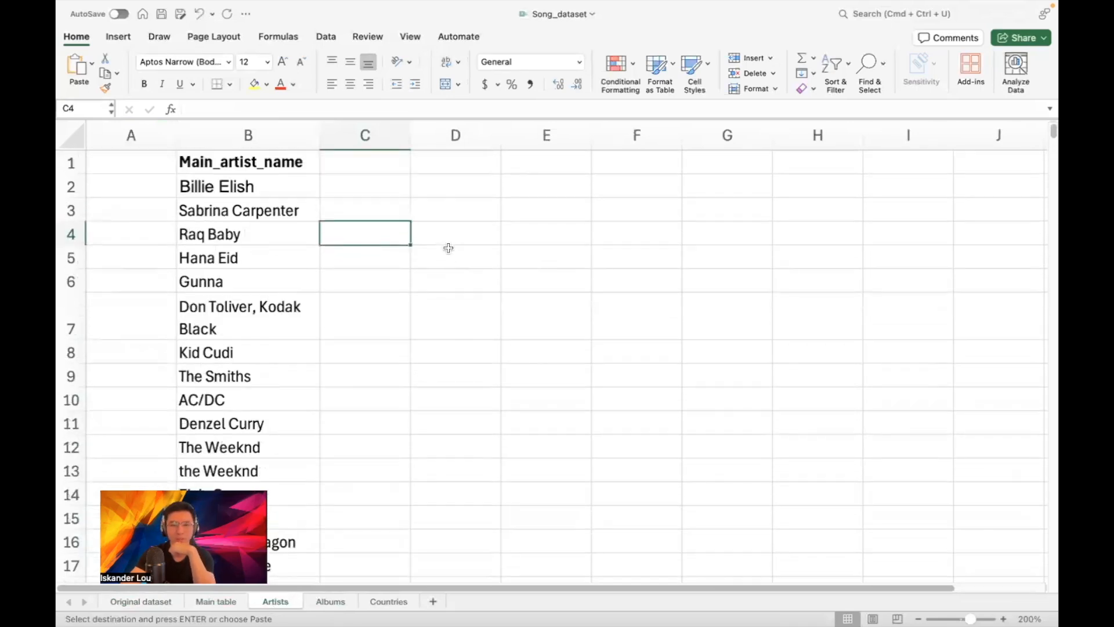
Remove duplicate artist names from column B
{"action": "left_click", "coordinate": [296, 147]}
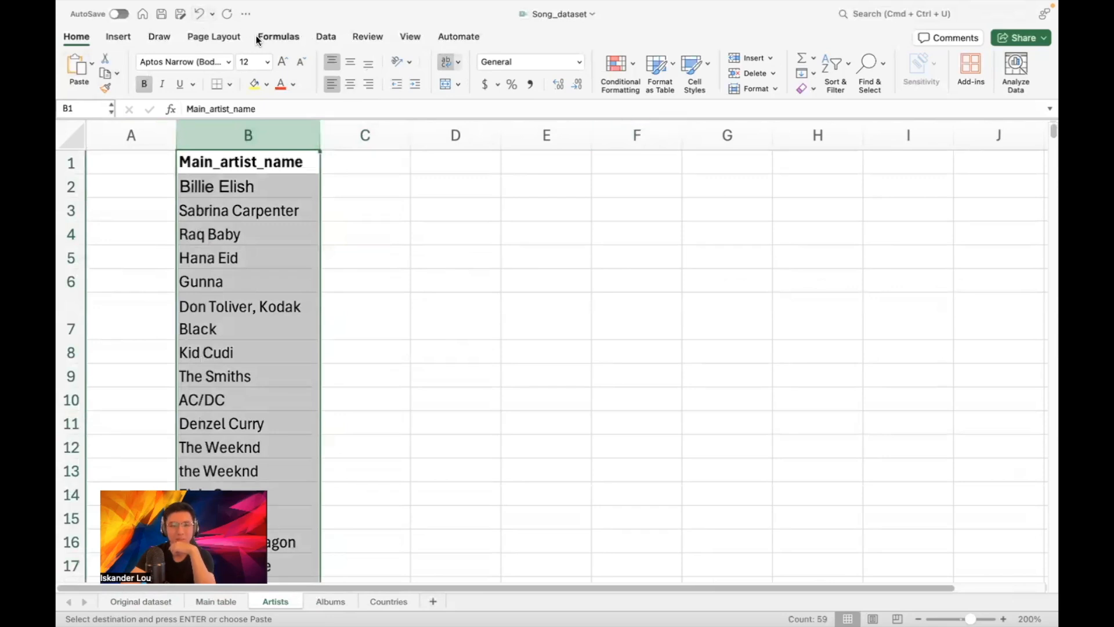
{"action": "left_click", "coordinate": [328, 40]}
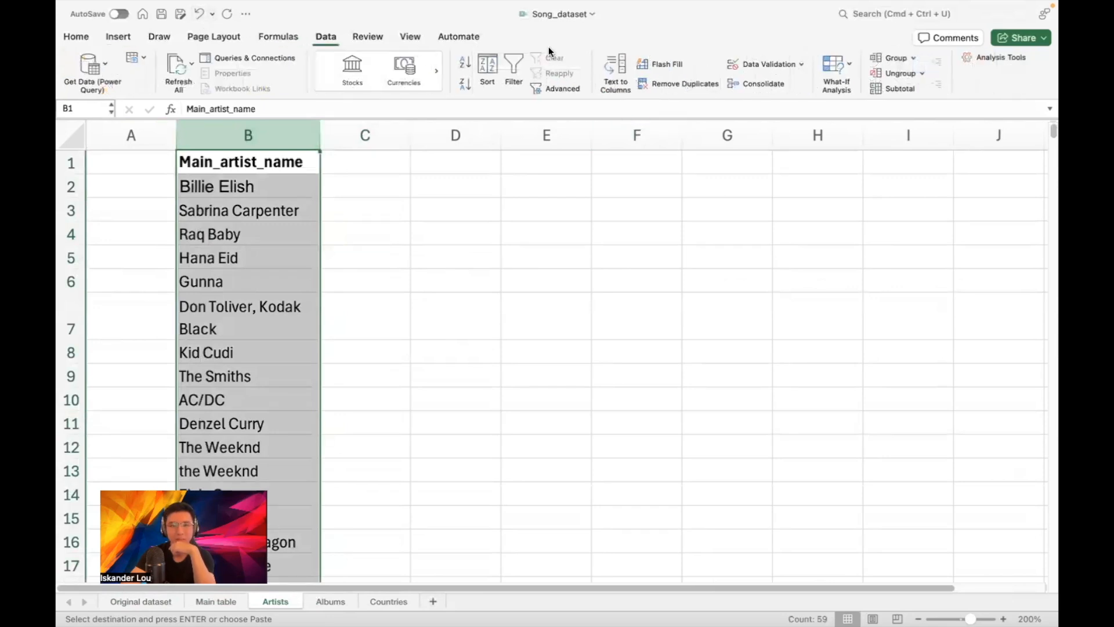
{"action": "left_click", "coordinate": [664, 80]}
{"action": "left_click", "coordinate": [592, 276]}
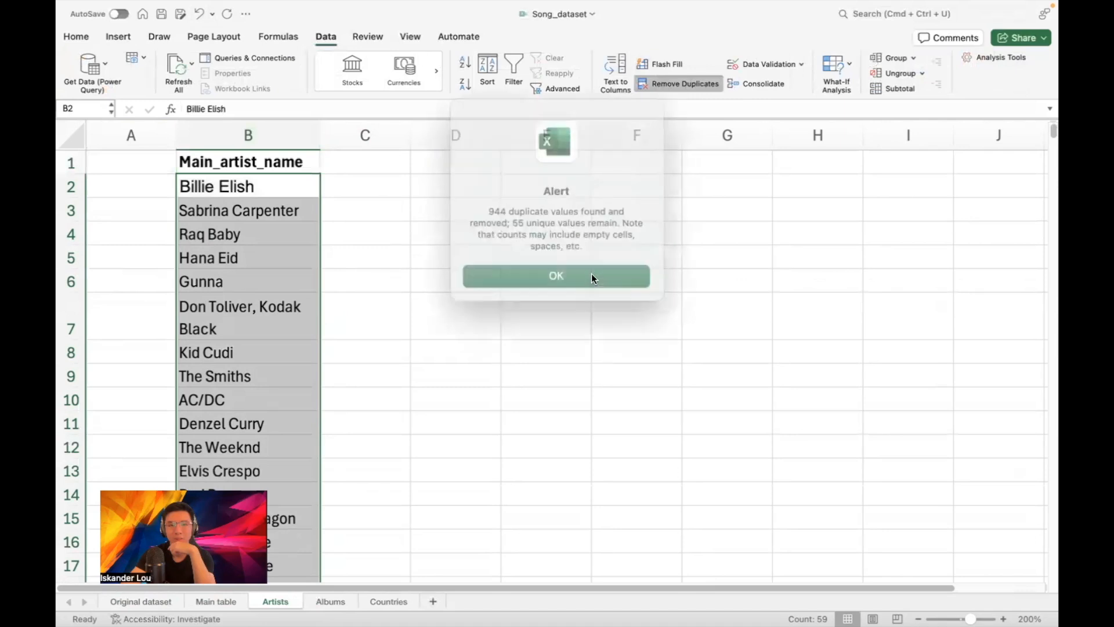
{"action": "left_click", "coordinate": [548, 262]}
{"action": "left_click", "coordinate": [348, 225]}
Sort the artist names A to Z, starting with AC/DC and Ariana Grande
{"action": "scroll", "coordinate": [320, 235], "scroll_direction": "down", "scroll_amount": 10}
{"action": "scroll", "coordinate": [322, 237], "scroll_direction": "down", "scroll_amount": 4}
{"action": "scroll", "coordinate": [322, 236], "scroll_direction": "up", "scroll_amount": 13}
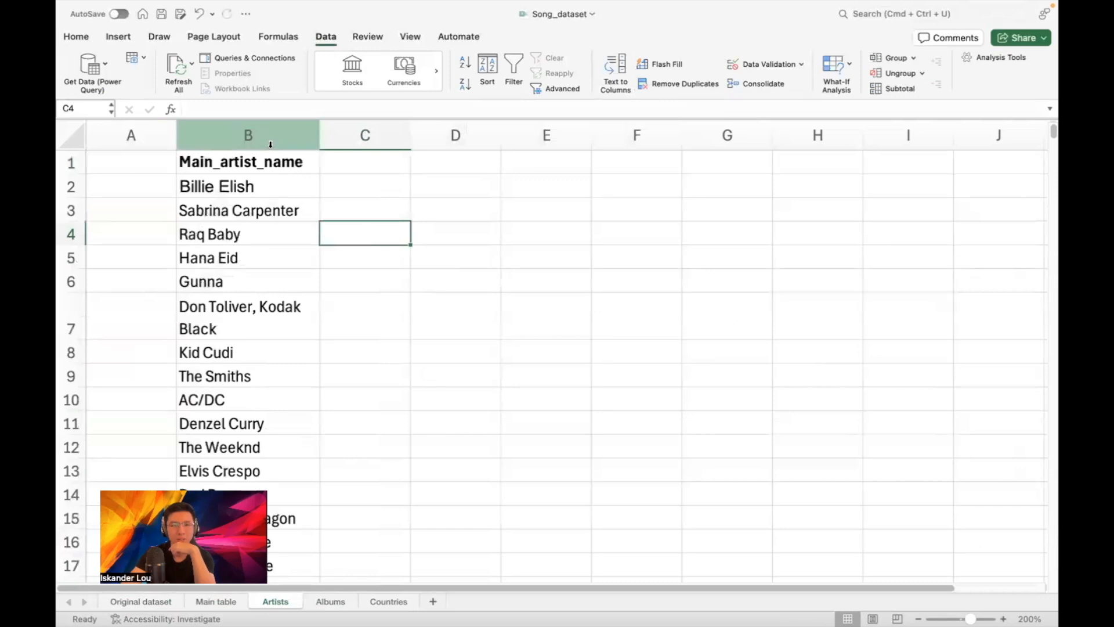
{"action": "left_click", "coordinate": [247, 135]}
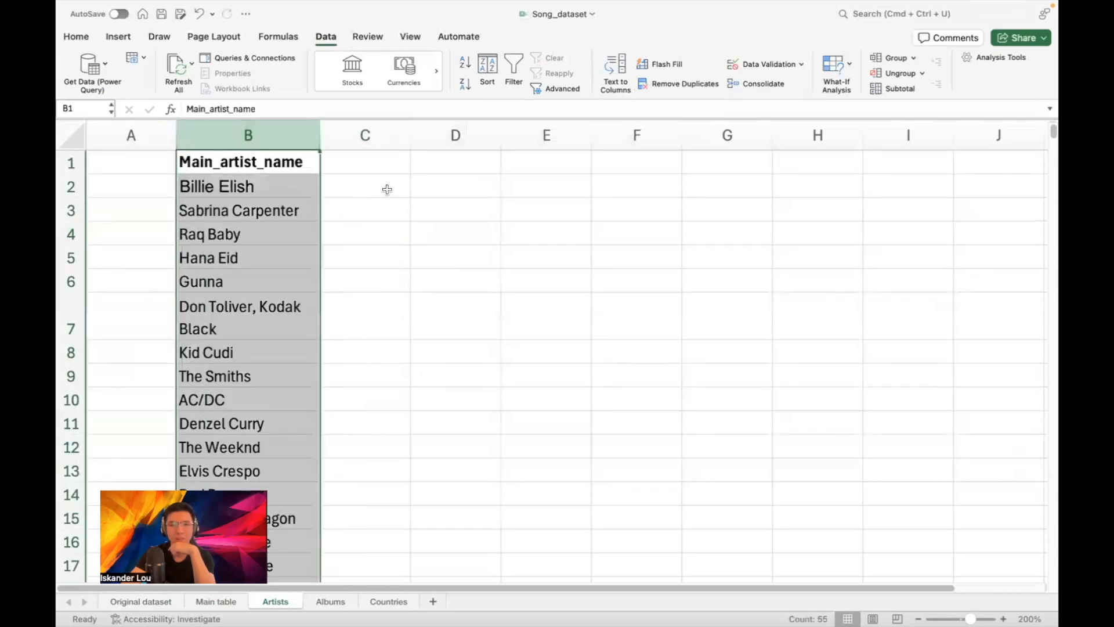
{"action": "left_click", "coordinate": [78, 36]}
{"action": "left_click", "coordinate": [834, 65]}
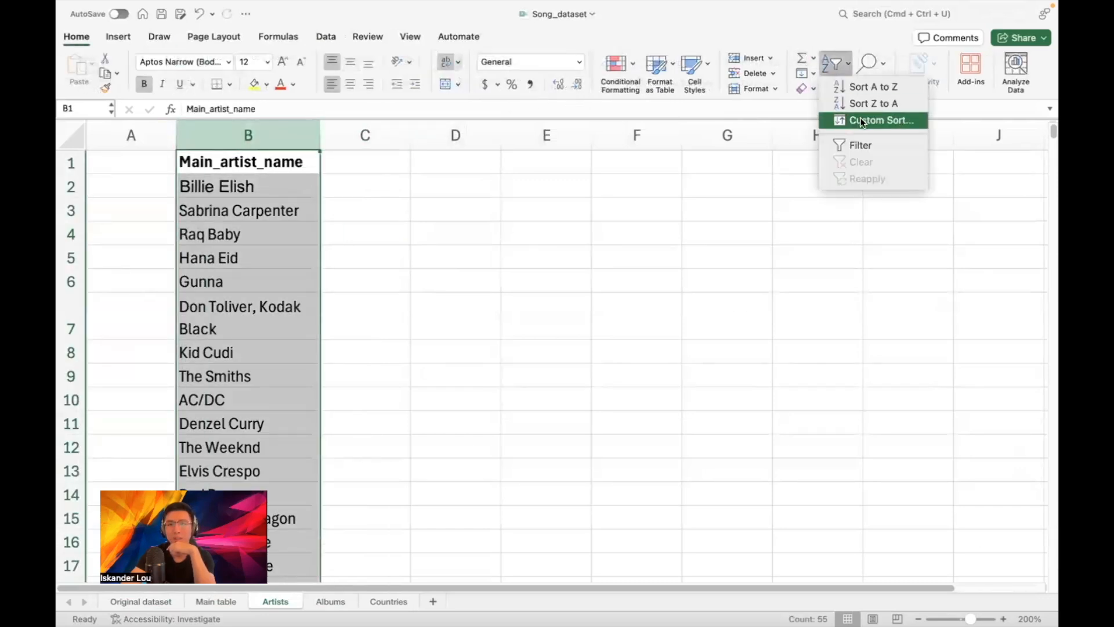
{"action": "left_click", "coordinate": [869, 87]}
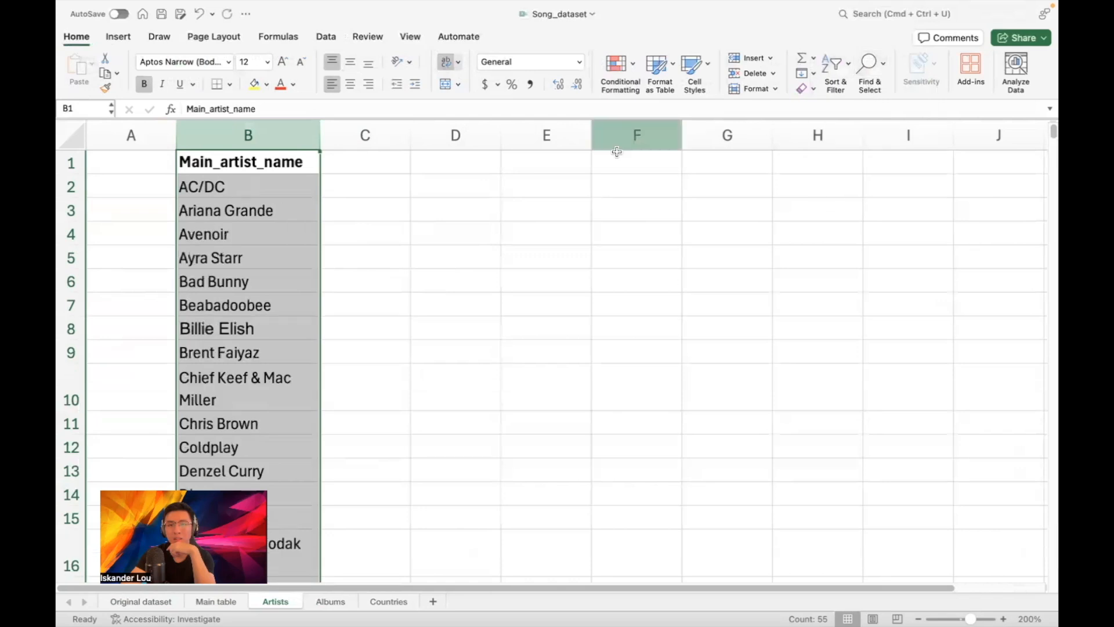
{"action": "left_click", "coordinate": [212, 201]}
Trim the 'Don Toliver, Kodak Black' entry to just Don Toliver
{"action": "key", "text": "Down"}
{"action": "key", "text": "Down"}
{"action": "key", "text": "Down"}
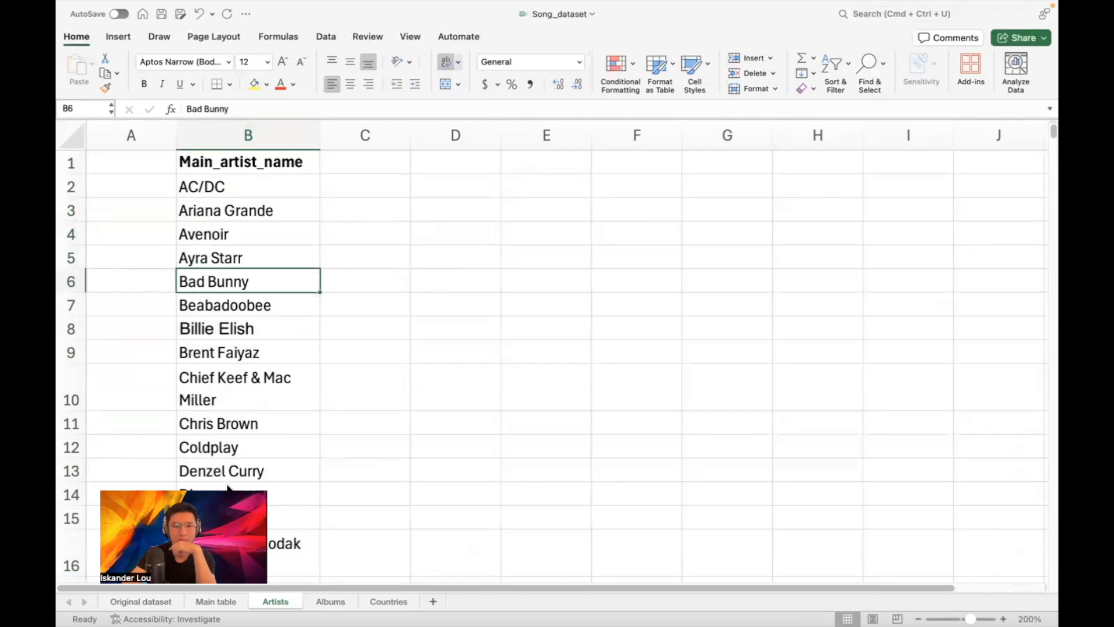
{"action": "left_click", "coordinate": [228, 310]}
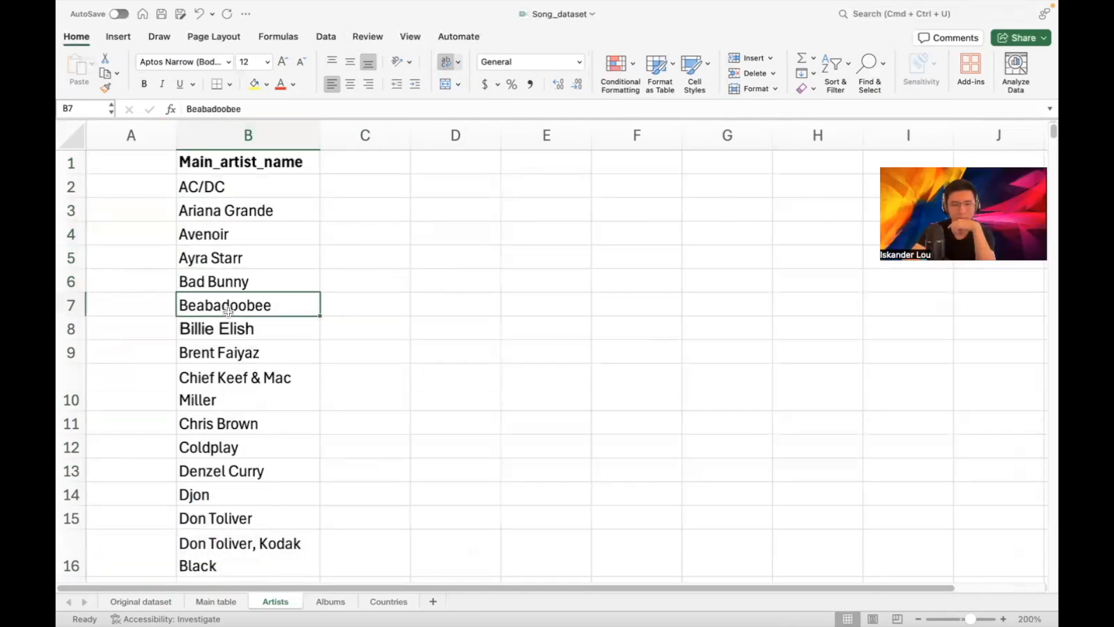
{"action": "key", "text": "Down"}
{"action": "key", "text": "Down"}
{"action": "key", "text": "Down"}
{"action": "key", "text": "Down"}
{"action": "key", "text": "Down"}
{"action": "key", "text": "Down"}
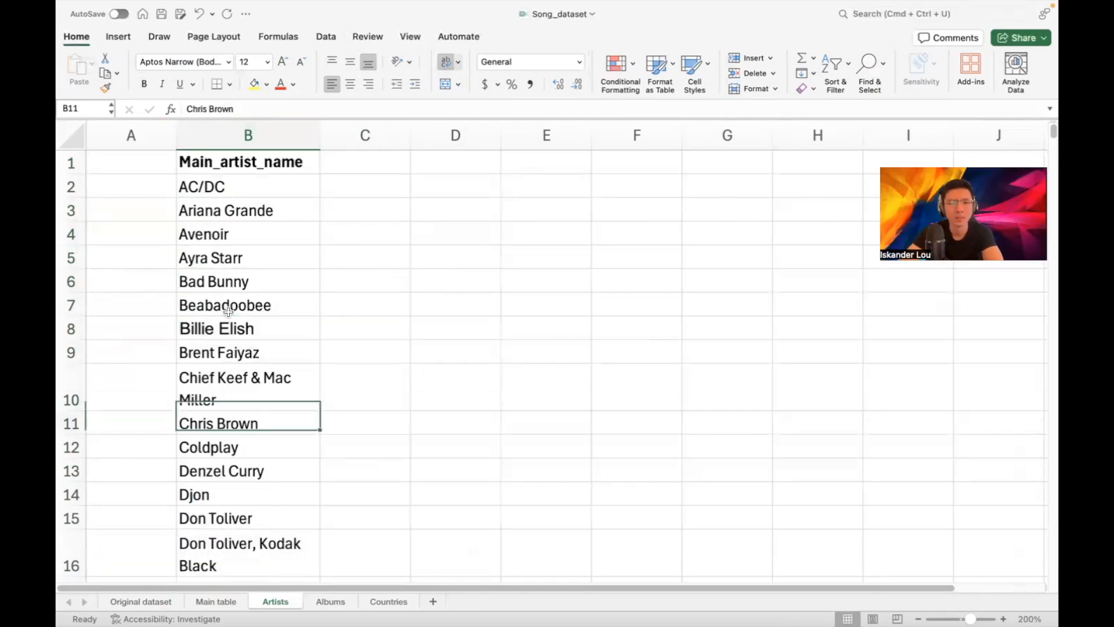
{"action": "key", "text": "Down"}
{"action": "key", "text": "Down"}
{"action": "key", "text": "Down"}
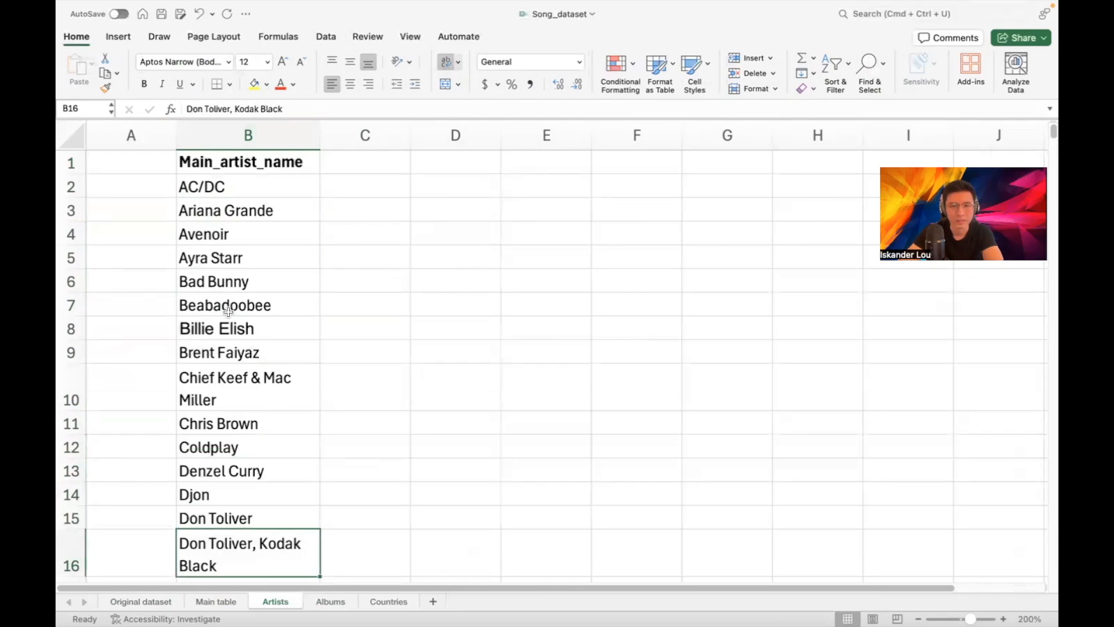
{"action": "key", "text": "Down"}
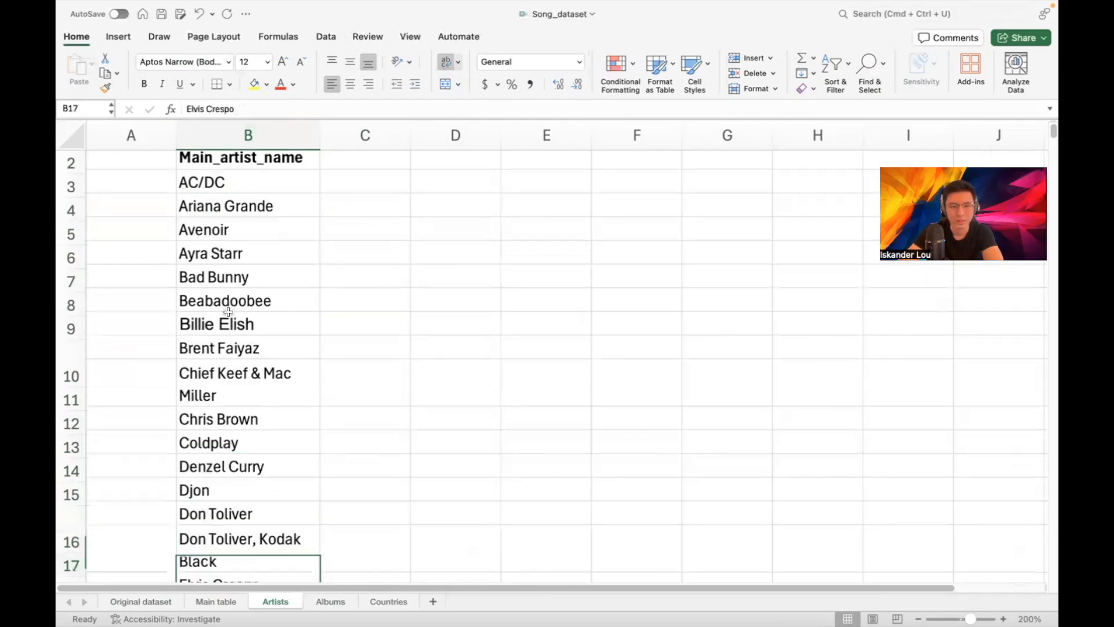
{"action": "key", "text": "Up"}
{"action": "key", "text": "Up"}
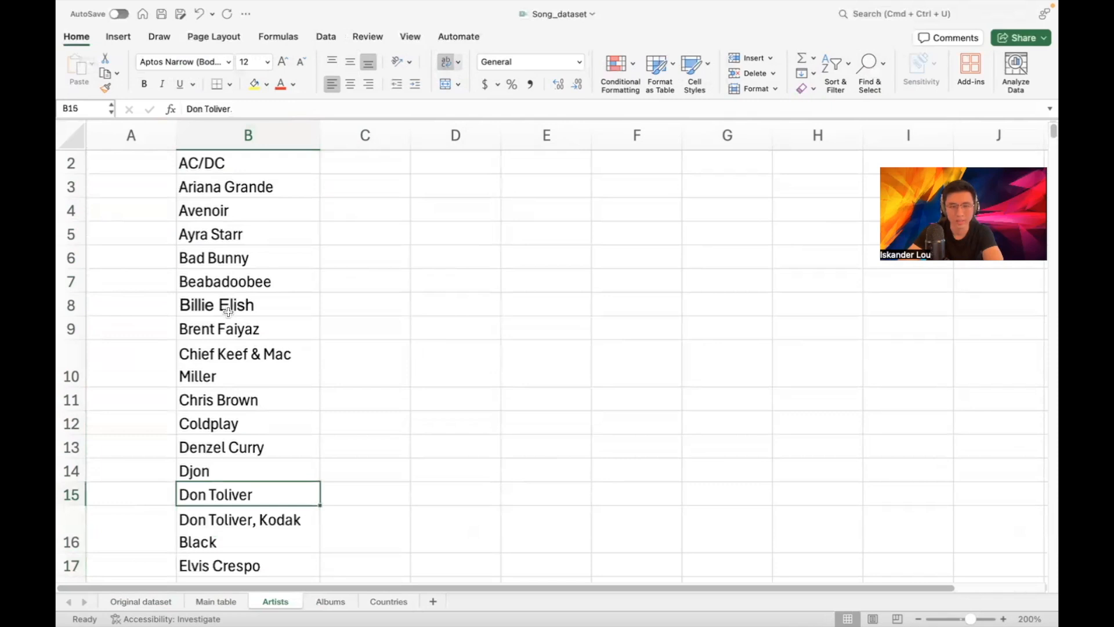
{"action": "key", "text": "Up"}
{"action": "key", "text": "Down"}
{"action": "key", "text": "Down"}
{"action": "key", "text": "Down"}
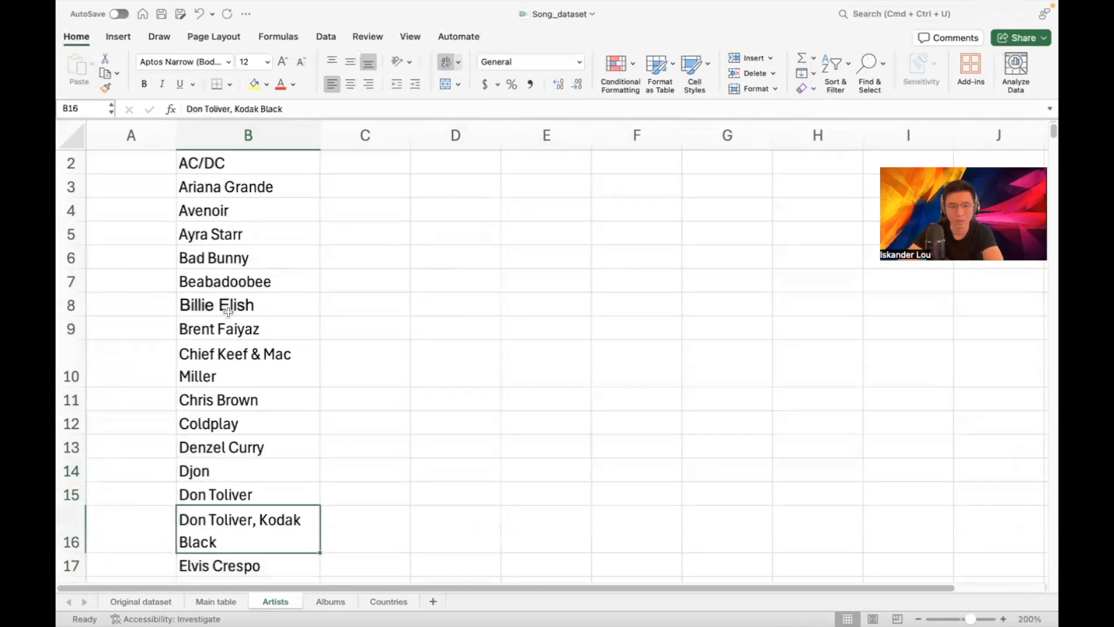
{"action": "key", "text": "Up"}
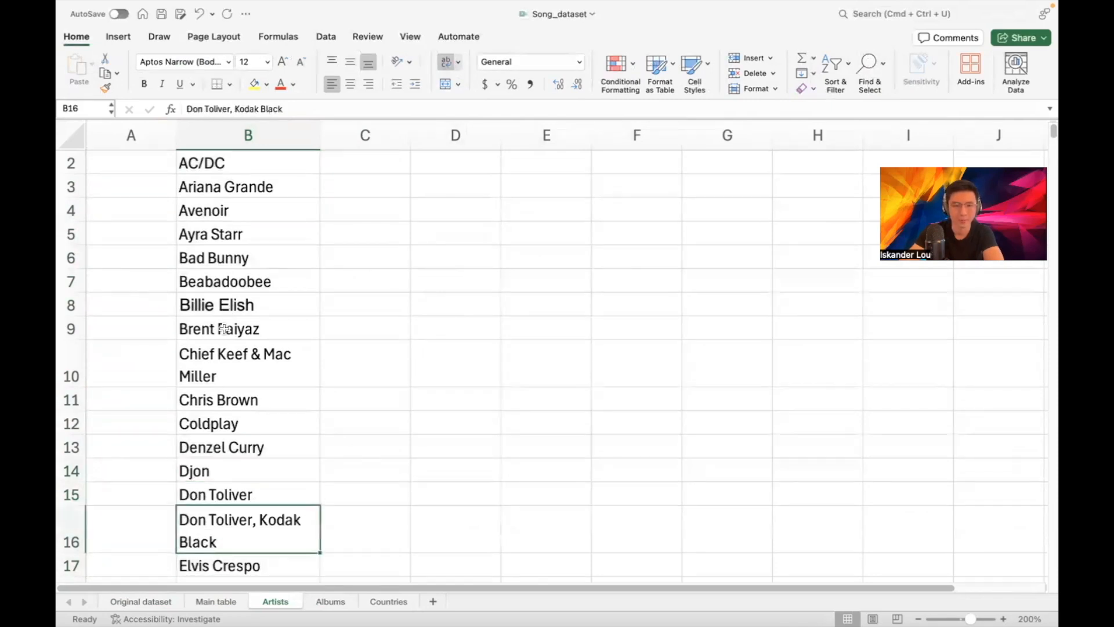
{"action": "double_click", "coordinate": [239, 547]}
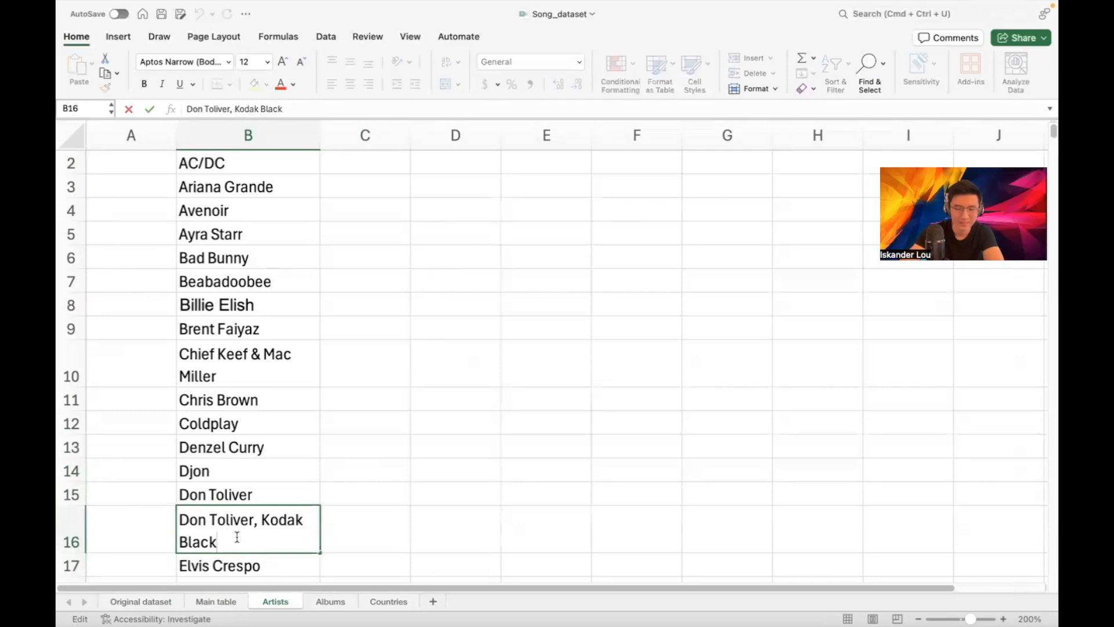
{"action": "key", "text": "BackSpace"}
{"action": "key", "text": "BackSpace"}
{"action": "key", "text": "BackSpace"}
{"action": "key", "text": "BackSpace"}
{"action": "key", "text": "BackSpace"}
{"action": "key", "text": "BackSpace"}
{"action": "key", "text": "BackSpace"}
{"action": "key", "text": "BackSpace"}
{"action": "key", "text": "BackSpace"}
{"action": "key", "text": "BackSpace"}
{"action": "key", "text": "BackSpace"}
{"action": "key", "text": "Return"}
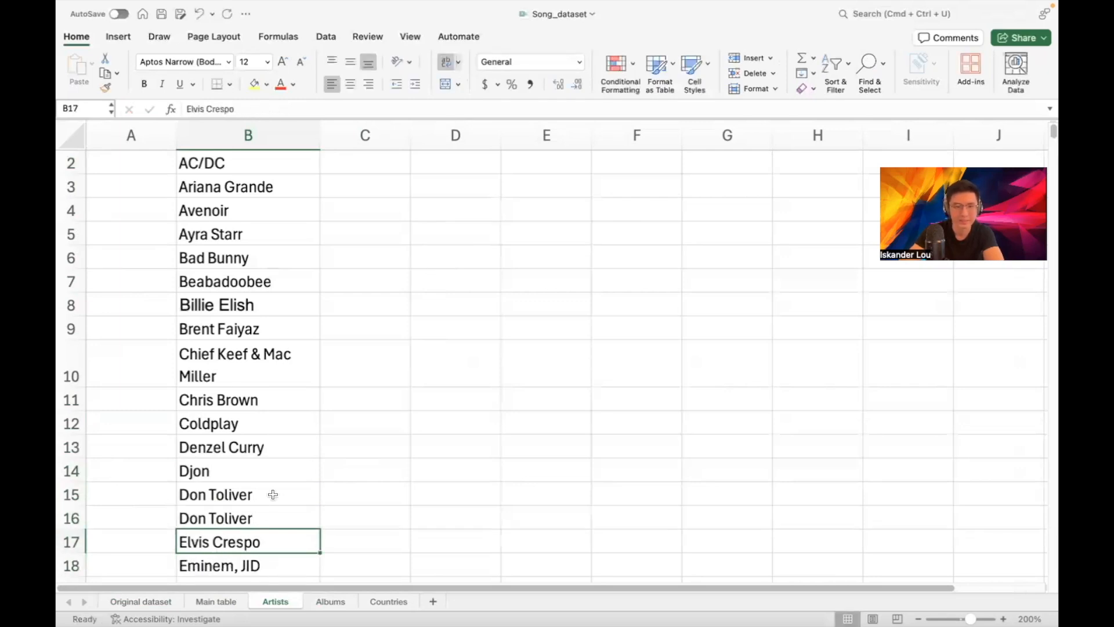
Shorten 'Eminem, JID' to Eminem and 'LE SSERAFIM & PinkPantheress' to LE SSERAFIM
{"action": "scroll", "coordinate": [273, 495], "scroll_direction": "down", "scroll_amount": 4}
{"action": "double_click", "coordinate": [279, 485]}
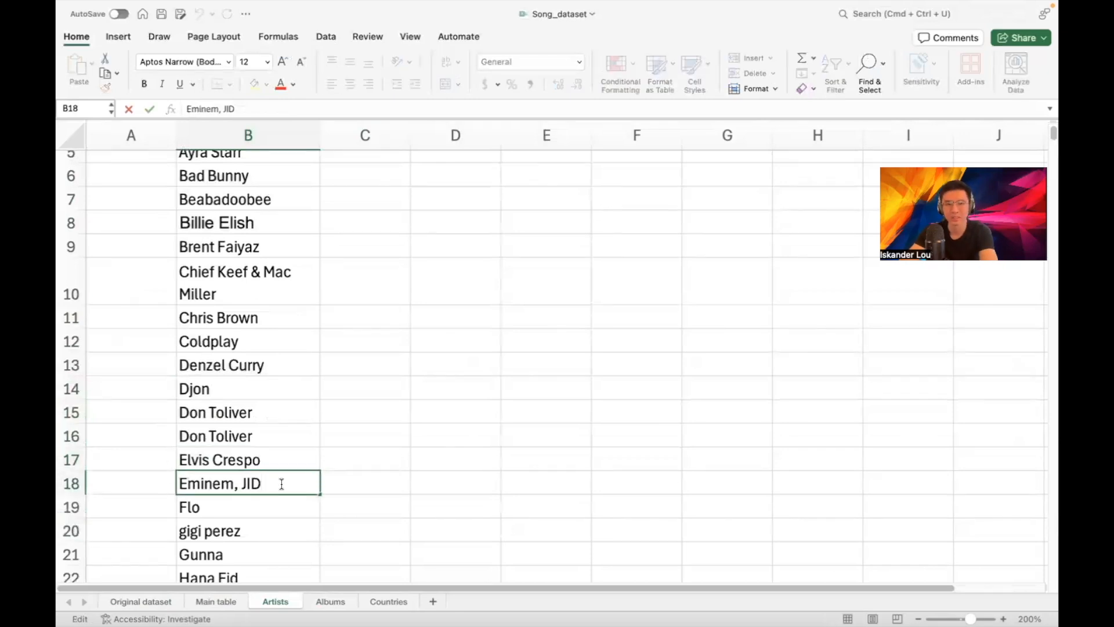
{"action": "key", "text": "BackSpace"}
{"action": "key", "text": "BackSpace"}
{"action": "key", "text": "Return"}
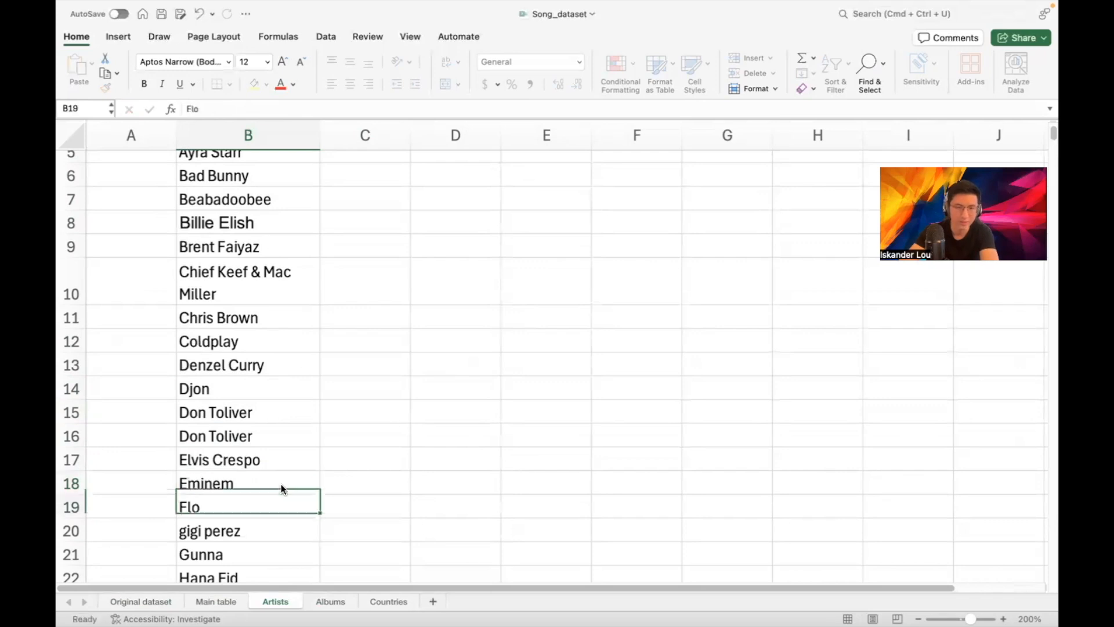
{"action": "scroll", "coordinate": [281, 484], "scroll_direction": "down", "scroll_amount": 2}
{"action": "scroll", "coordinate": [280, 484], "scroll_direction": "down", "scroll_amount": 2}
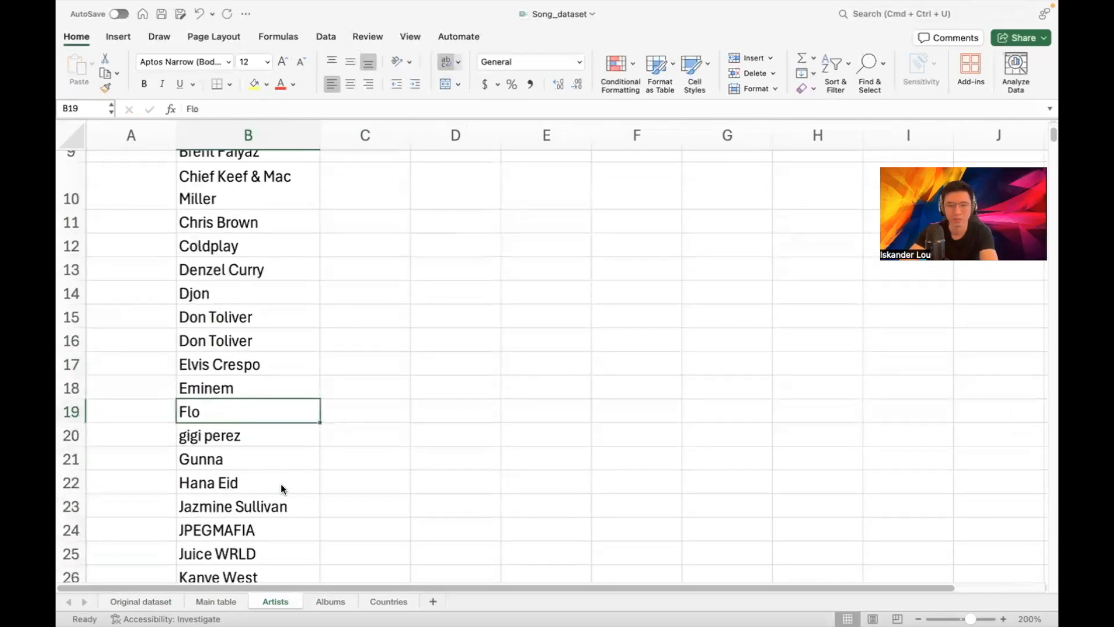
{"action": "scroll", "coordinate": [288, 452], "scroll_direction": "down", "scroll_amount": 5}
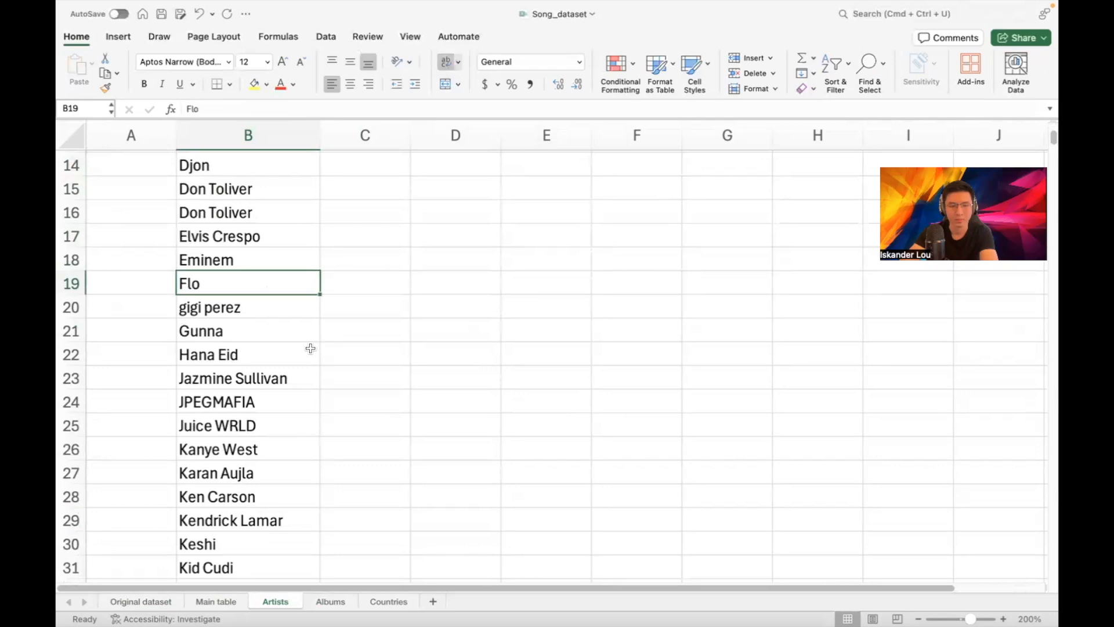
{"action": "scroll", "coordinate": [310, 348], "scroll_direction": "down", "scroll_amount": 2}
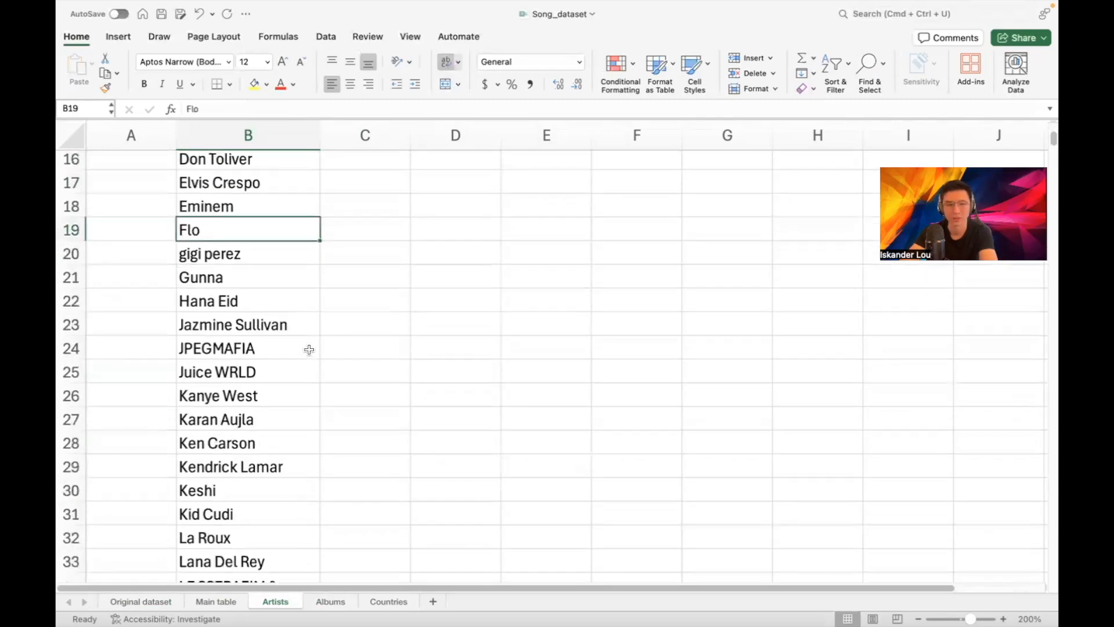
{"action": "scroll", "coordinate": [301, 351], "scroll_direction": "down", "scroll_amount": 3}
{"action": "scroll", "coordinate": [297, 356], "scroll_direction": "down", "scroll_amount": 5}
{"action": "double_click", "coordinate": [277, 413]}
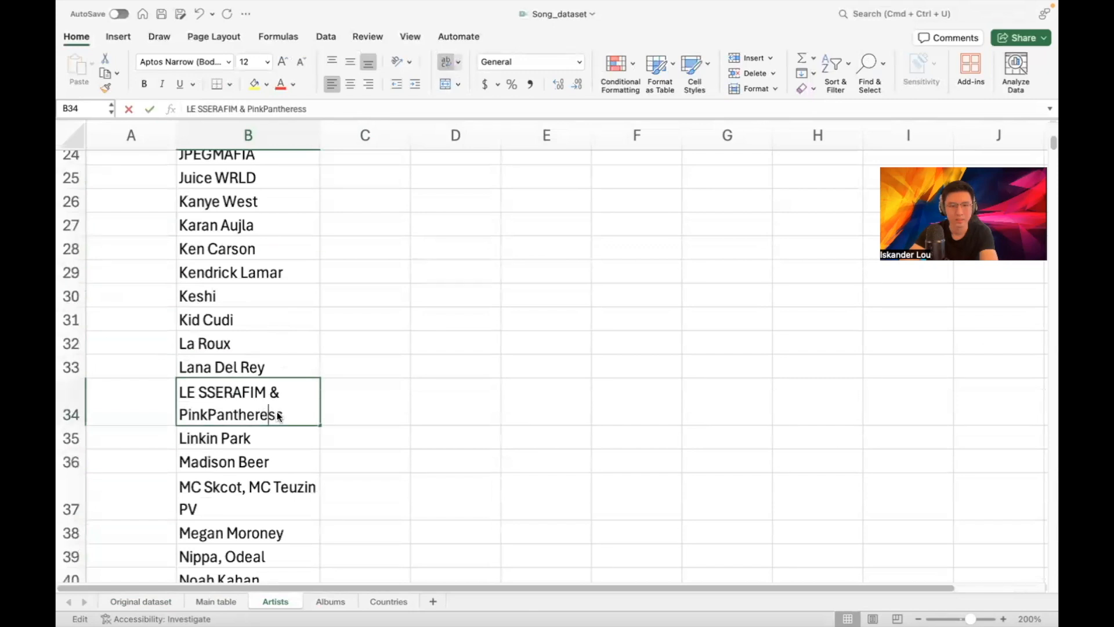
{"action": "left_click", "coordinate": [285, 413]}
{"action": "key", "text": "BackSpace"}
{"action": "key", "text": "BackSpace"}
{"action": "key", "text": "BackSpace"}
{"action": "key", "text": "BackSpace"}
{"action": "key", "text": "BackSpace"}
{"action": "key", "text": "BackSpace"}
{"action": "key", "text": "BackSpace"}
{"action": "key", "text": "BackSpace"}
{"action": "key", "text": "BackSpace"}
{"action": "key", "text": "BackSpace"}
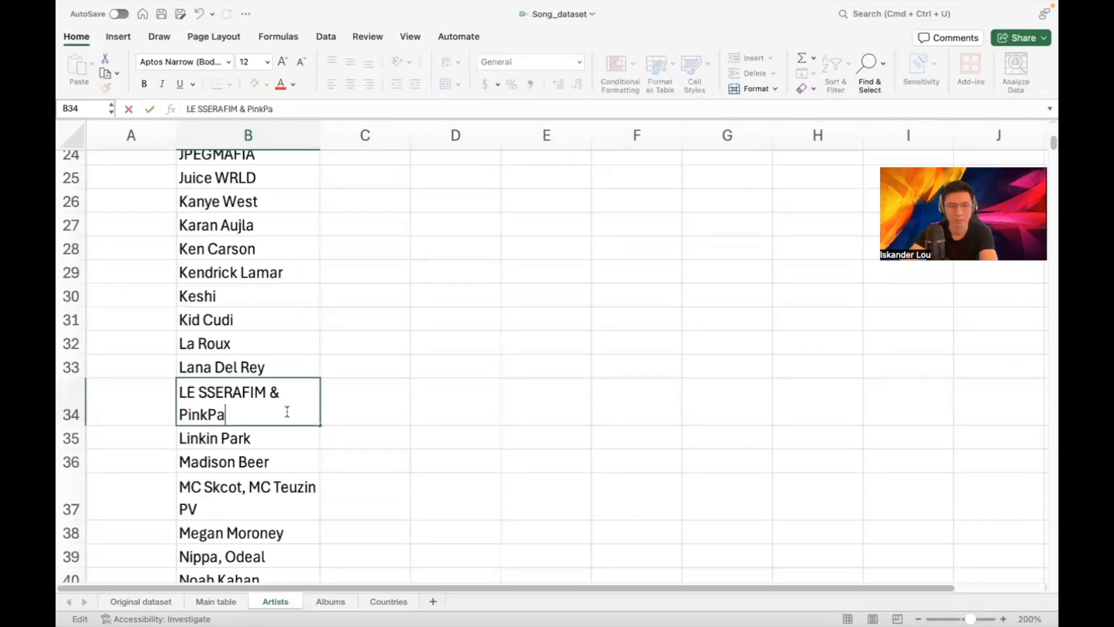
{"action": "left_click", "coordinate": [283, 371]}
Reduce 'MC Skcot, MC Teuzin PV' to MC Skcot and 'Nippa, Odeal' to Nippa
{"action": "scroll", "coordinate": [284, 368], "scroll_direction": "down", "scroll_amount": 7}
{"action": "left_click", "coordinate": [284, 323]}
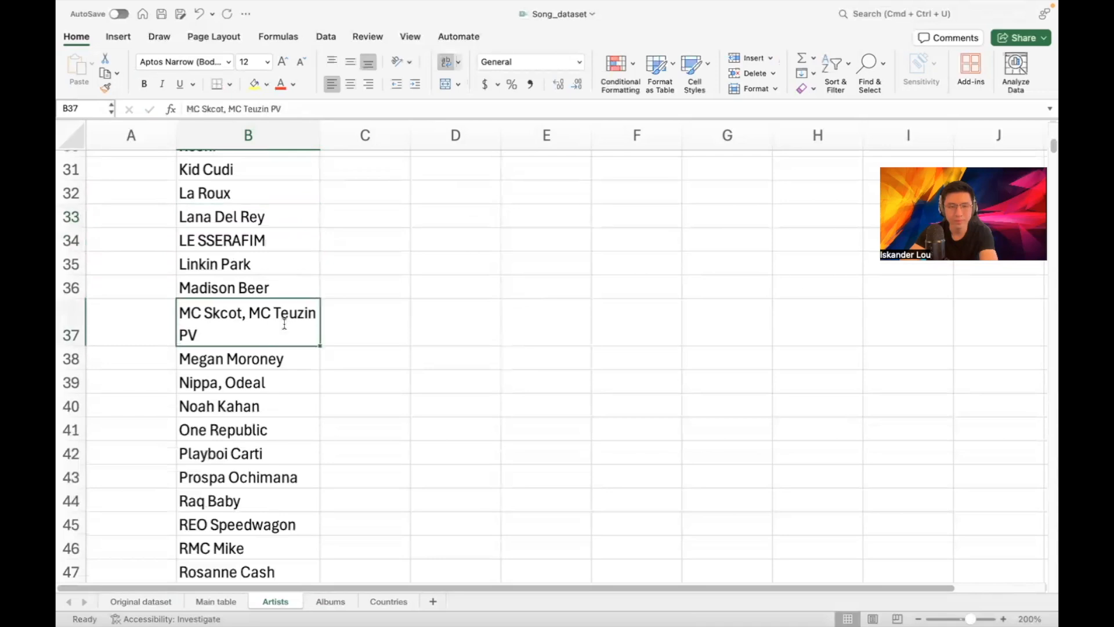
{"action": "double_click", "coordinate": [273, 327]}
{"action": "key", "text": "BackSpace"}
{"action": "key", "text": "BackSpace"}
{"action": "key", "text": "BackSpace"}
{"action": "key", "text": "BackSpace"}
{"action": "key", "text": "BackSpace"}
{"action": "key", "text": "BackSpace"}
{"action": "key", "text": "BackSpace"}
{"action": "key", "text": "BackSpace"}
{"action": "key", "text": "BackSpace"}
{"action": "key", "text": "BackSpace"}
{"action": "key", "text": "BackSpace"}
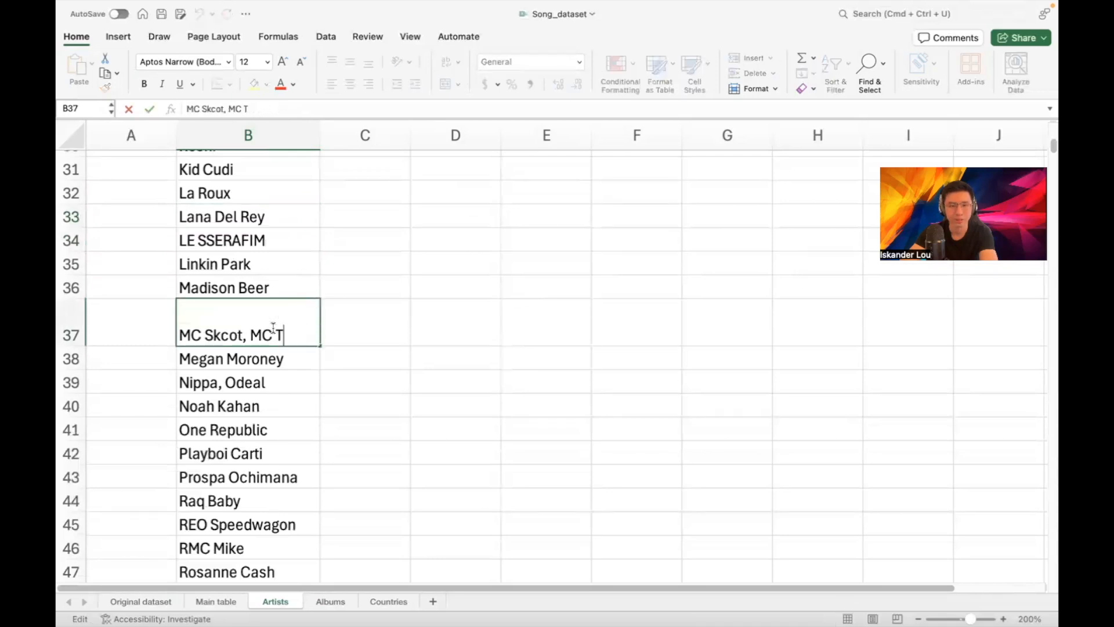
{"action": "left_click", "coordinate": [272, 387]}
{"action": "scroll", "coordinate": [294, 383], "scroll_direction": "down", "scroll_amount": 1}
{"action": "double_click", "coordinate": [296, 360]}
{"action": "key", "text": "BackSpace"}
{"action": "key", "text": "BackSpace"}
{"action": "key", "text": "BackSpace"}
{"action": "key", "text": "BackSpace"}
{"action": "key", "text": "BackSpace"}
{"action": "key", "text": "BackSpace"}
{"action": "key", "text": "BackSpace"}
{"action": "left_click", "coordinate": [261, 376]}
{"action": "scroll", "coordinate": [263, 380], "scroll_direction": "down", "scroll_amount": 1}
{"action": "scroll", "coordinate": [261, 377], "scroll_direction": "down", "scroll_amount": 5}
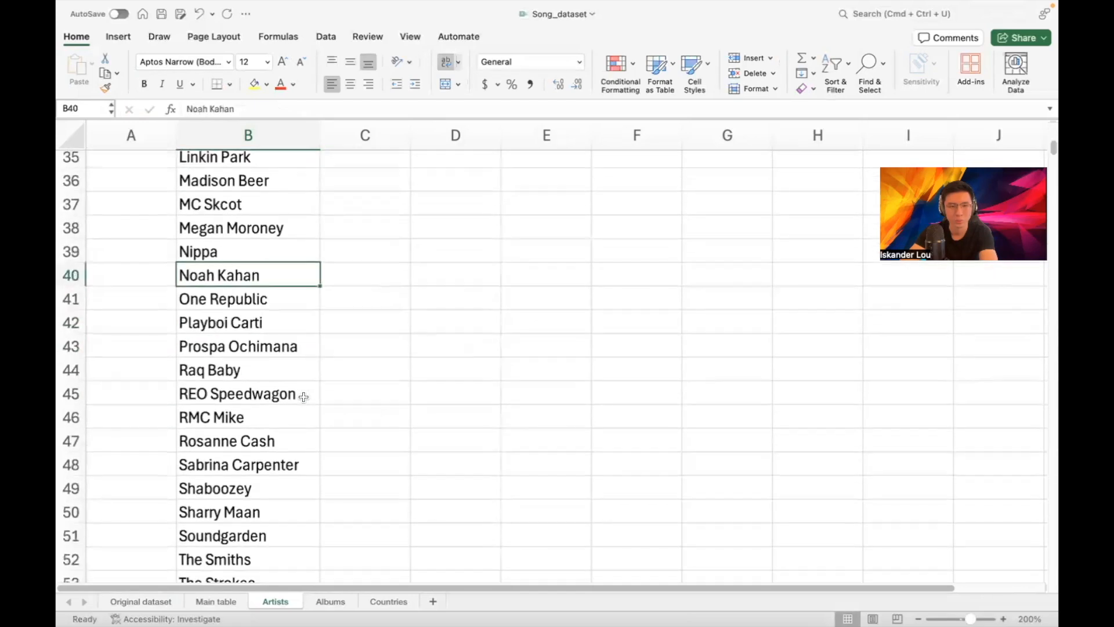
{"action": "scroll", "coordinate": [254, 368], "scroll_direction": "down", "scroll_amount": 1}
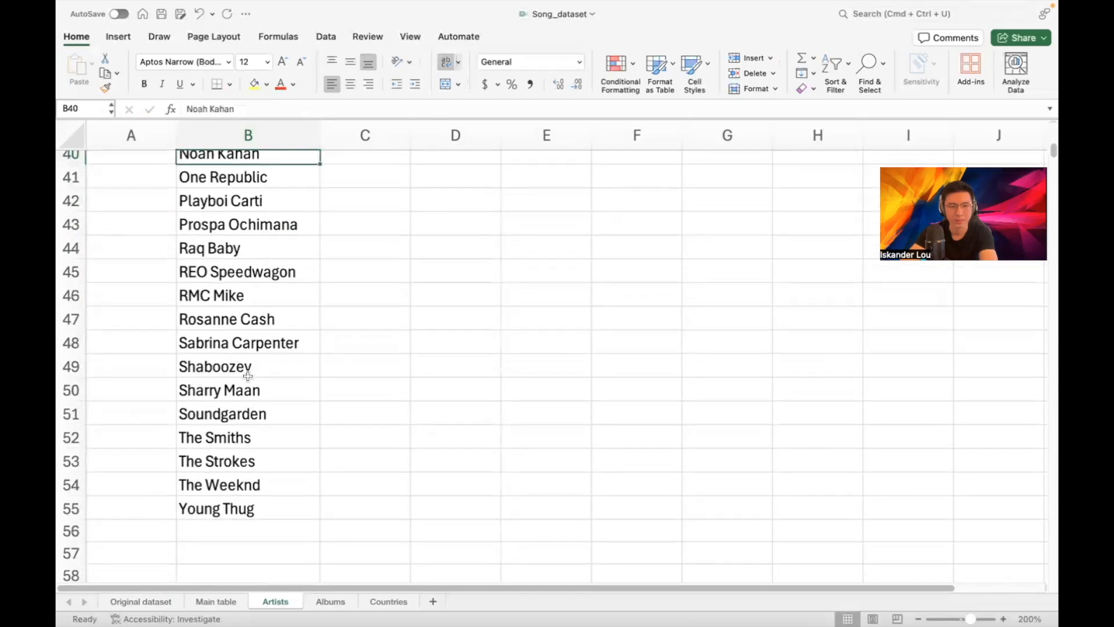
{"action": "scroll", "coordinate": [274, 319], "scroll_direction": "up", "scroll_amount": 15}
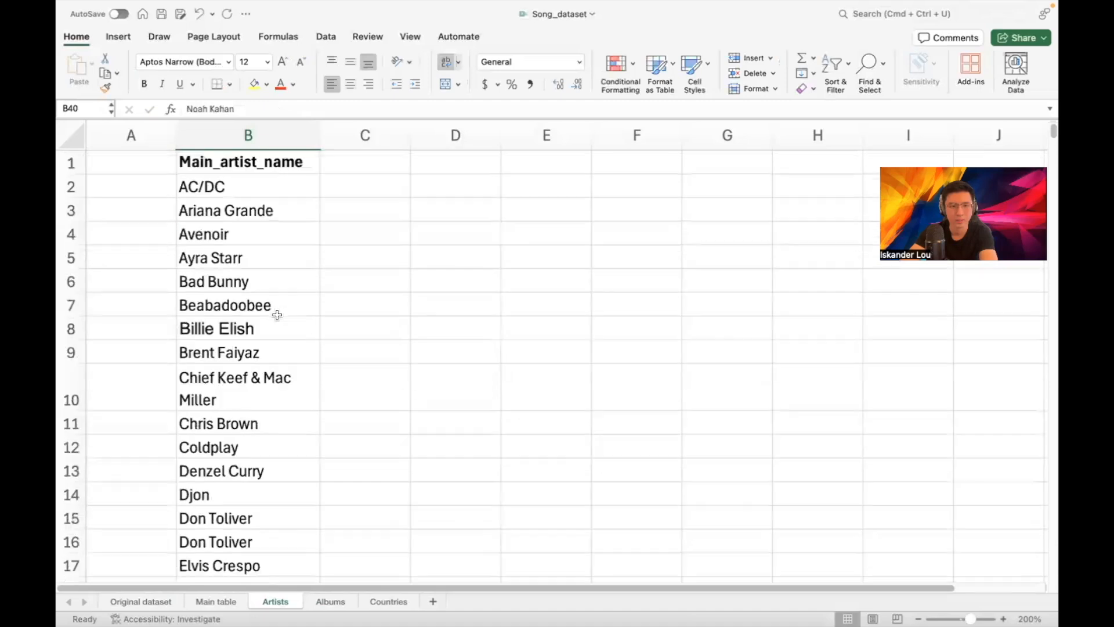
{"action": "left_click", "coordinate": [256, 135]}
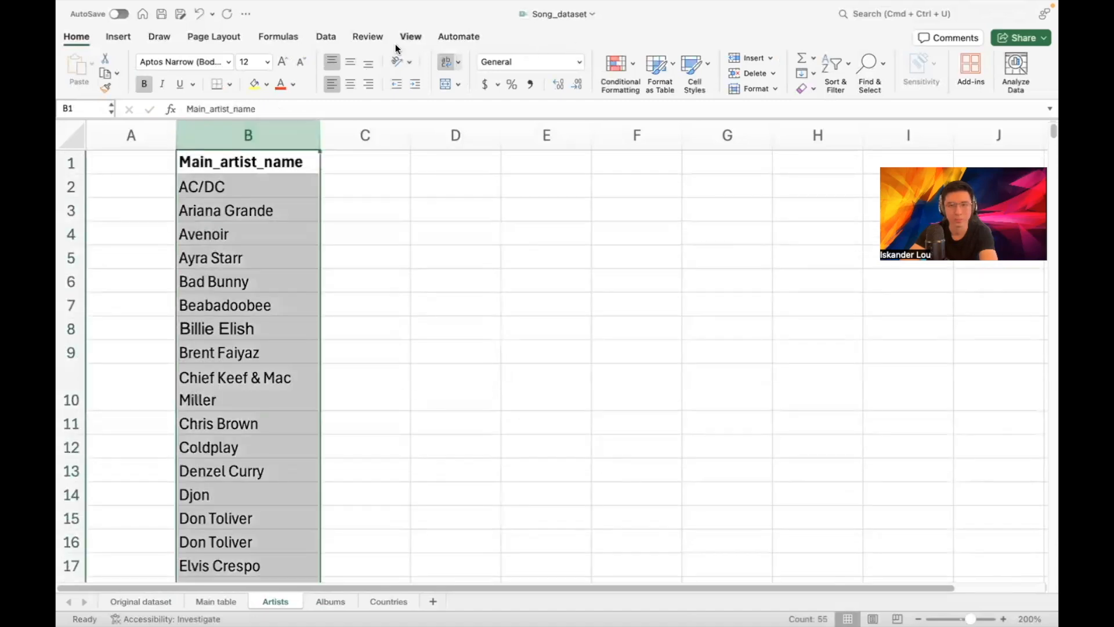
Remove duplicate names again from the trimmed artist column B
{"action": "left_click", "coordinate": [321, 36]}
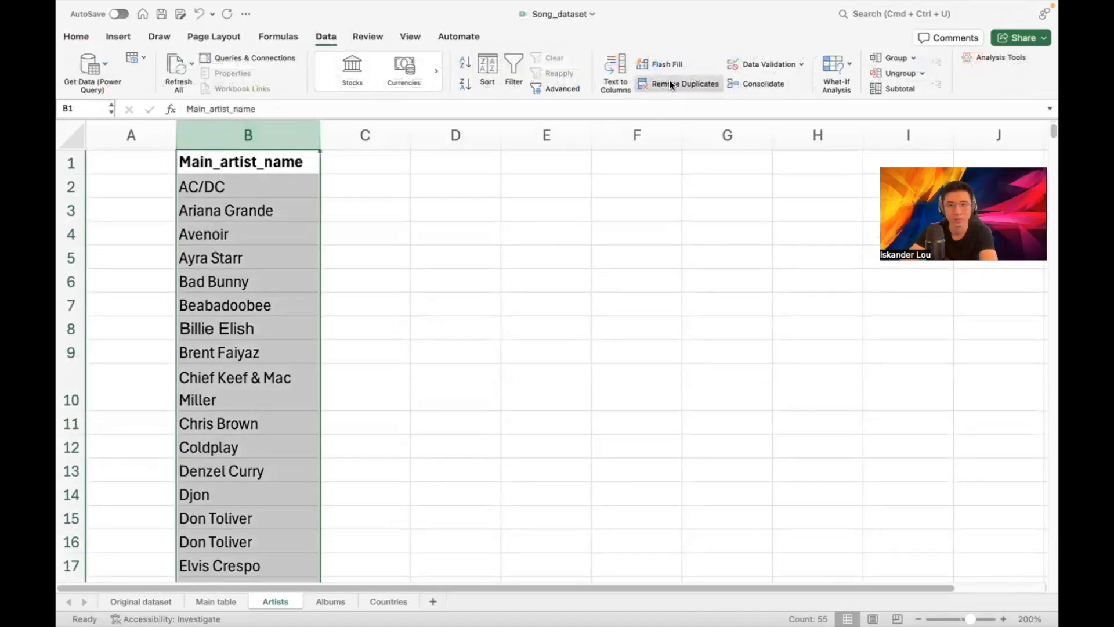
{"action": "left_click", "coordinate": [669, 82]}
{"action": "left_click", "coordinate": [602, 273]}
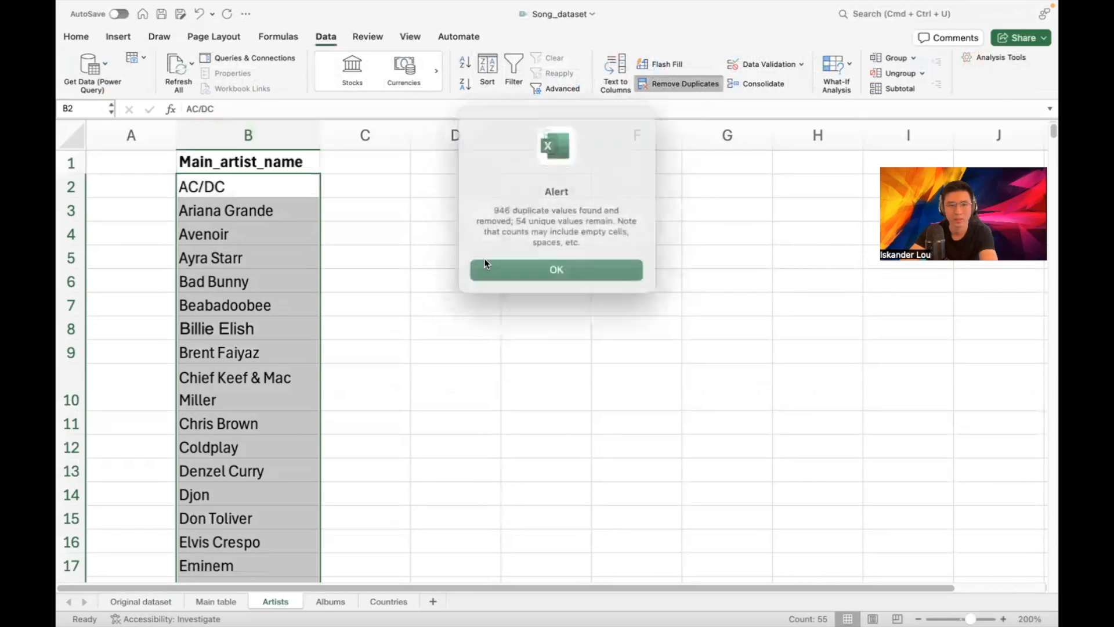
{"action": "left_click", "coordinate": [520, 273]}
{"action": "left_click", "coordinate": [364, 219]}
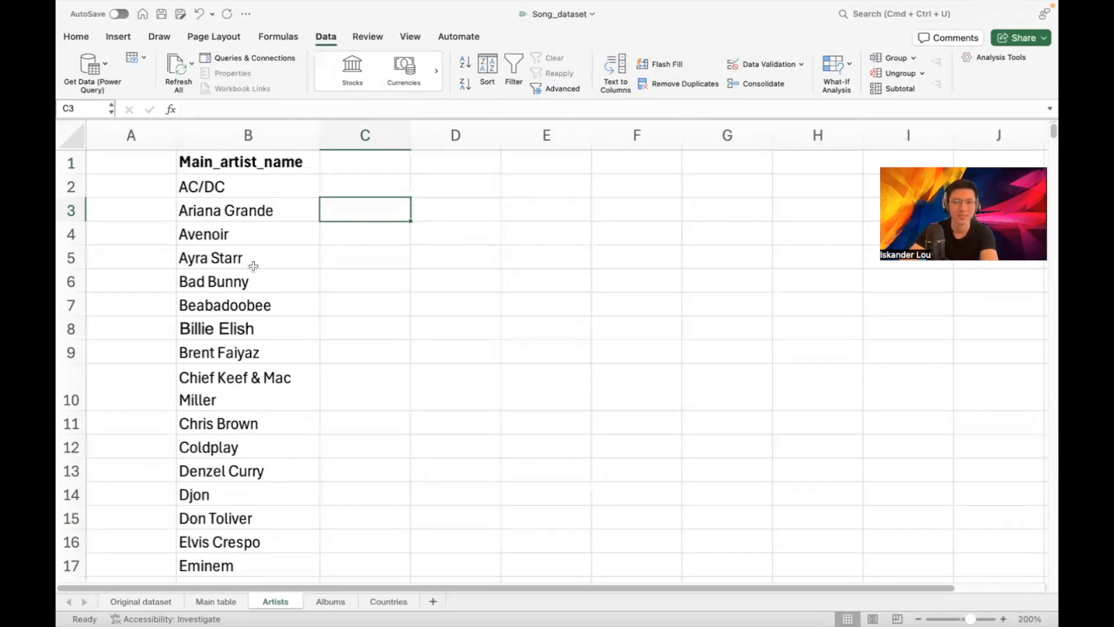
{"action": "left_click", "coordinate": [391, 186]}
Edit 'Chief Keef & Mac Miller' in row 10 down to Chief Keef
{"action": "scroll", "coordinate": [301, 250], "scroll_direction": "down", "scroll_amount": 5}
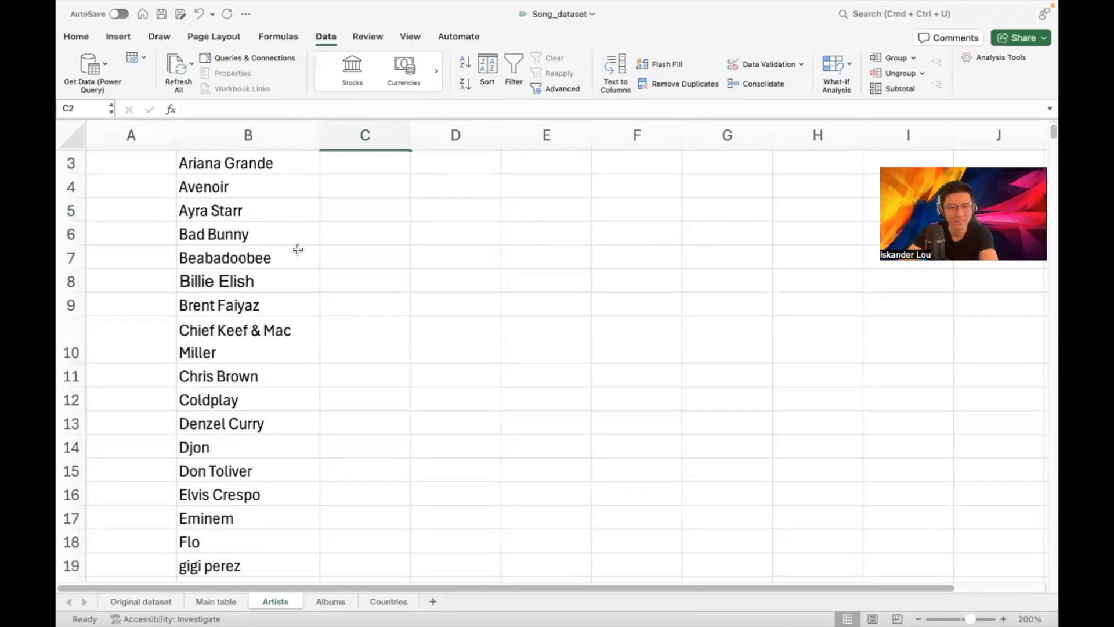
{"action": "scroll", "coordinate": [321, 252], "scroll_direction": "down", "scroll_amount": 15}
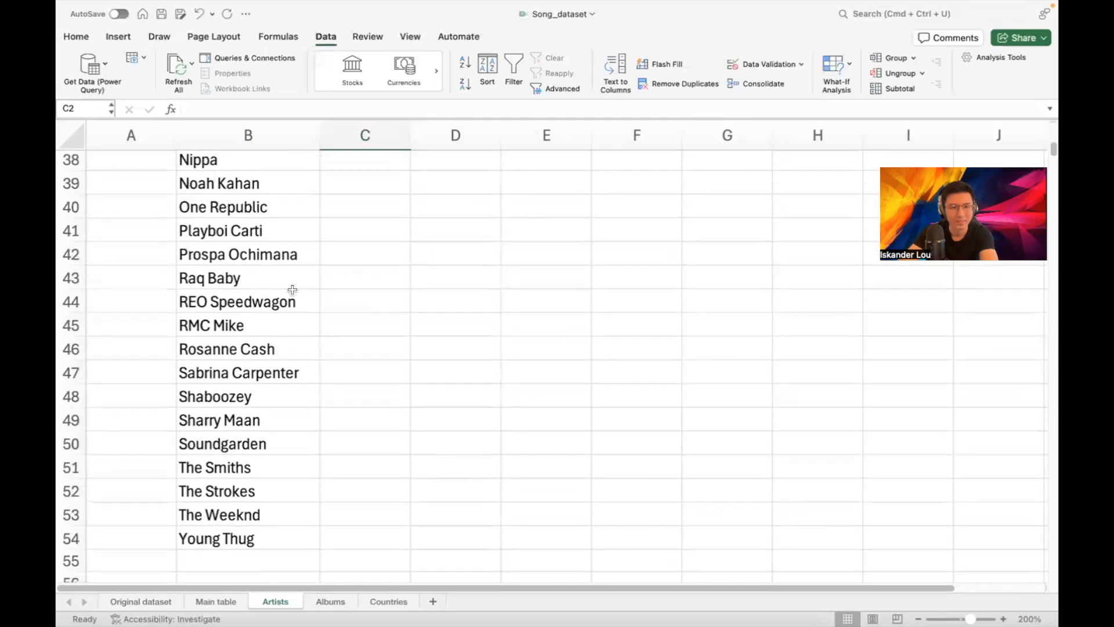
{"action": "scroll", "coordinate": [267, 287], "scroll_direction": "up", "scroll_amount": 10}
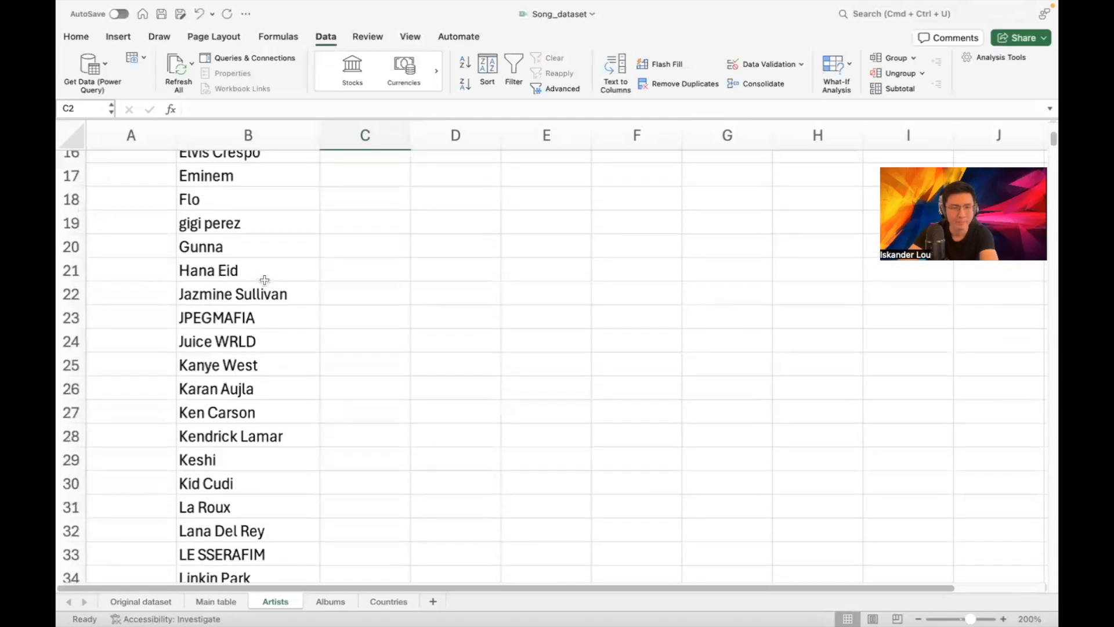
{"action": "scroll", "coordinate": [264, 280], "scroll_direction": "up", "scroll_amount": 4}
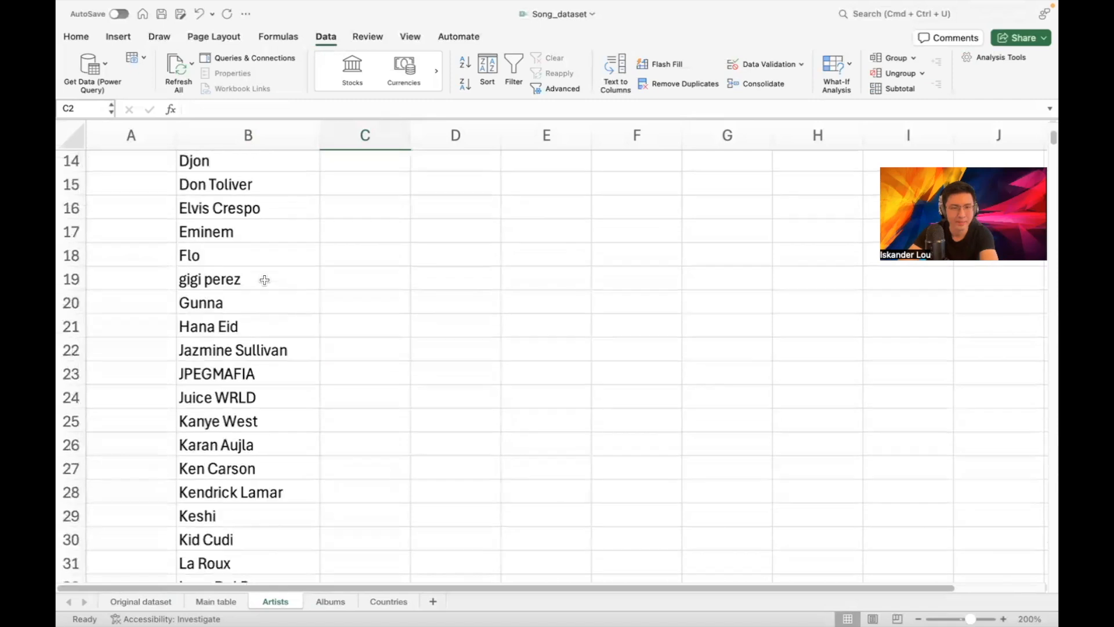
{"action": "scroll", "coordinate": [265, 280], "scroll_direction": "up", "scroll_amount": 2}
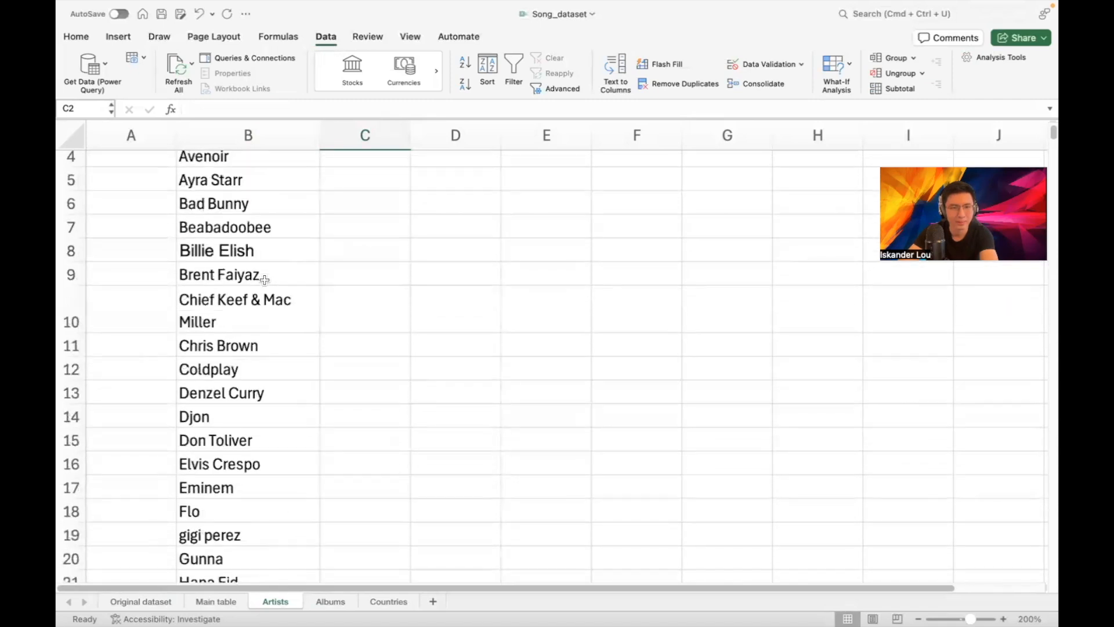
{"action": "scroll", "coordinate": [265, 280], "scroll_direction": "up", "scroll_amount": 2}
{"action": "left_click", "coordinate": [236, 388]}
{"action": "double_click", "coordinate": [237, 388]}
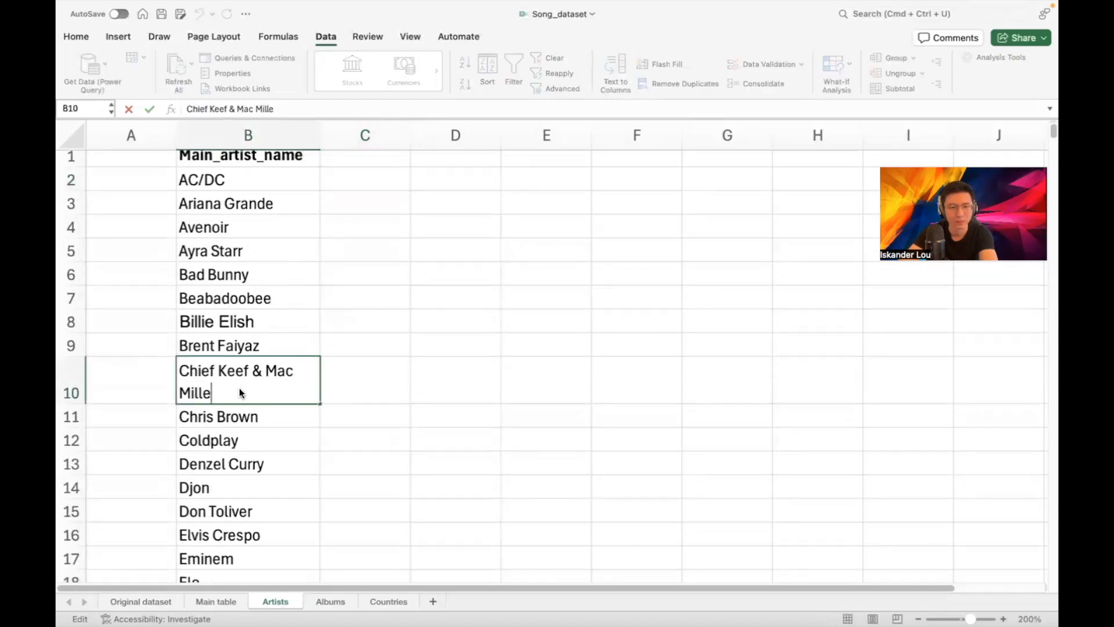
{"action": "key", "text": "BackSpace"}
{"action": "key", "text": "BackSpace"}
{"action": "key", "text": "BackSpace"}
{"action": "key", "text": "BackSpace"}
{"action": "key", "text": "BackSpace"}
{"action": "key", "text": "BackSpace"}
{"action": "key", "text": "BackSpace"}
{"action": "key", "text": "BackSpace"}
{"action": "key", "text": "BackSpace"}
{"action": "key", "text": "BackSpace"}
{"action": "key", "text": "BackSpace"}
{"action": "key", "text": "BackSpace"}
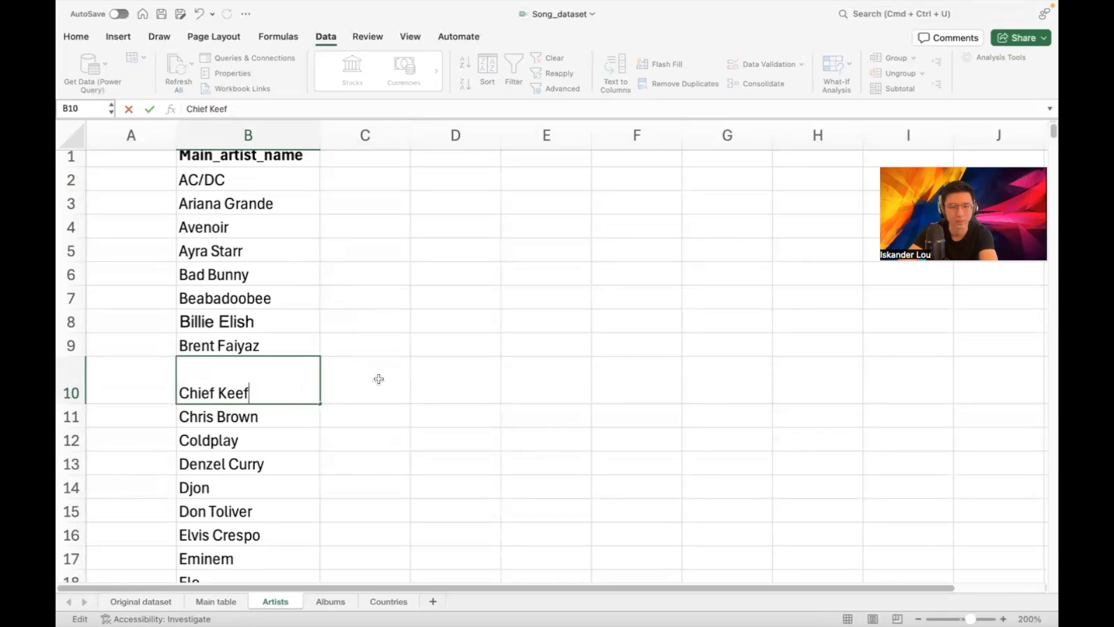
{"action": "left_click", "coordinate": [379, 379]}
Enter the header Artist_id in cell A1
{"action": "scroll", "coordinate": [154, 180], "scroll_direction": "up", "scroll_amount": 1}
{"action": "left_click", "coordinate": [154, 162]}
{"action": "type", "text": "Ar"}
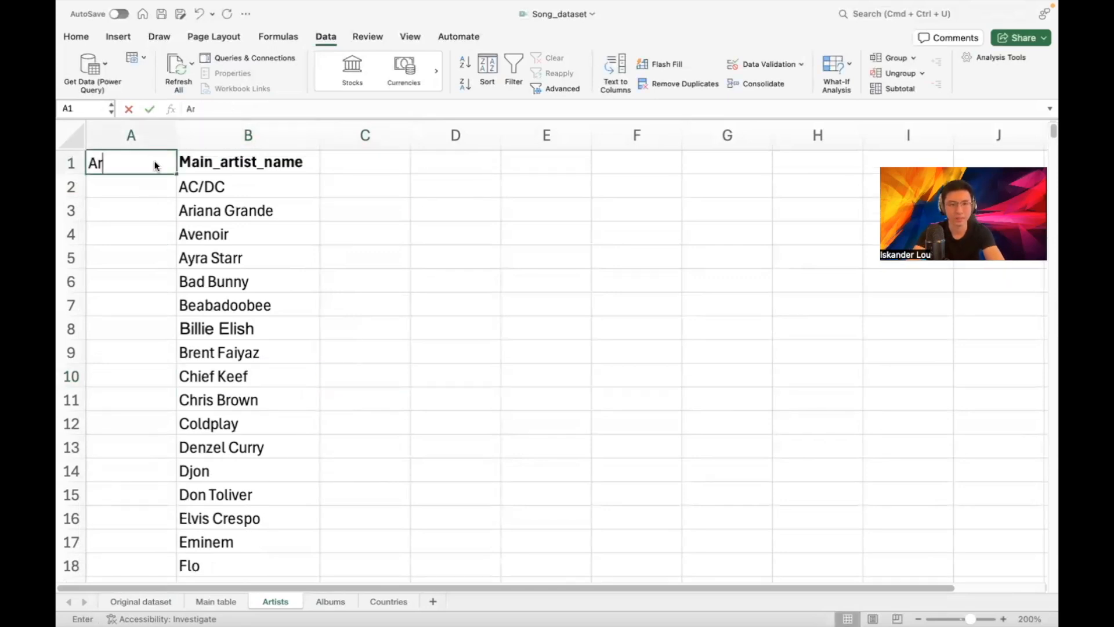
{"action": "type", "text": "tist_id"}
Enter ids 1, 2 and 3 in A2:A4 under the Artist_id header
{"action": "key", "text": "Return"}
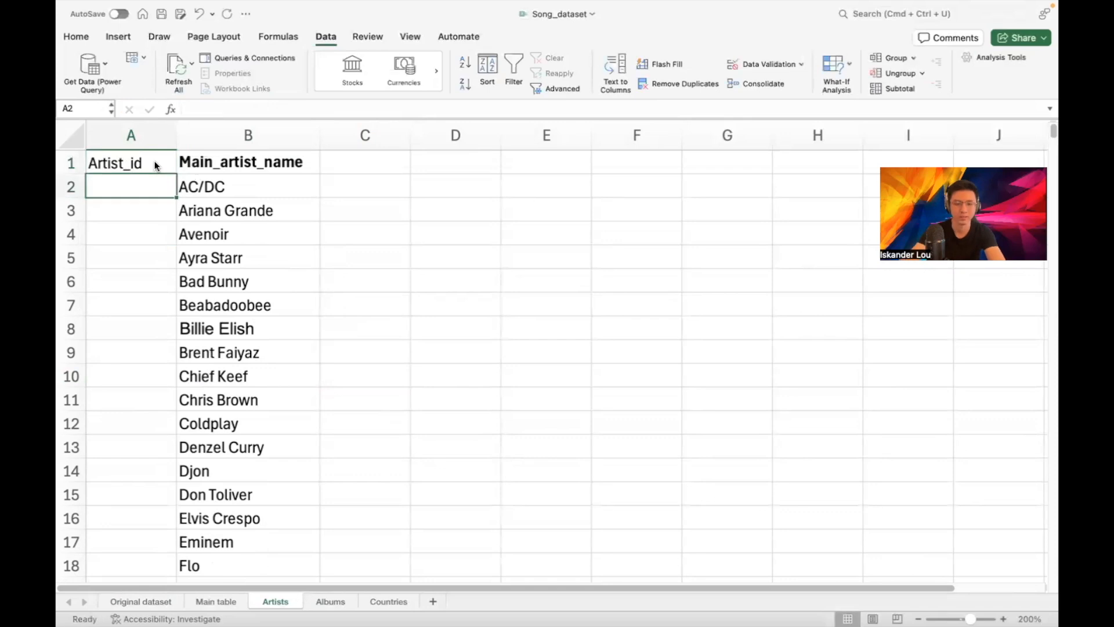
{"action": "type", "text": "1"}
{"action": "key", "text": "Return"}
{"action": "type", "text": "2"}
{"action": "key", "text": "Return"}
{"action": "type", "text": "3"}
{"action": "key", "text": "Return"}
Fill the Artist_id series down to 53, then view the Original dataset schema diagram
{"action": "left_click_drag", "start_coordinate": [145, 189], "coordinate": [158, 243]}
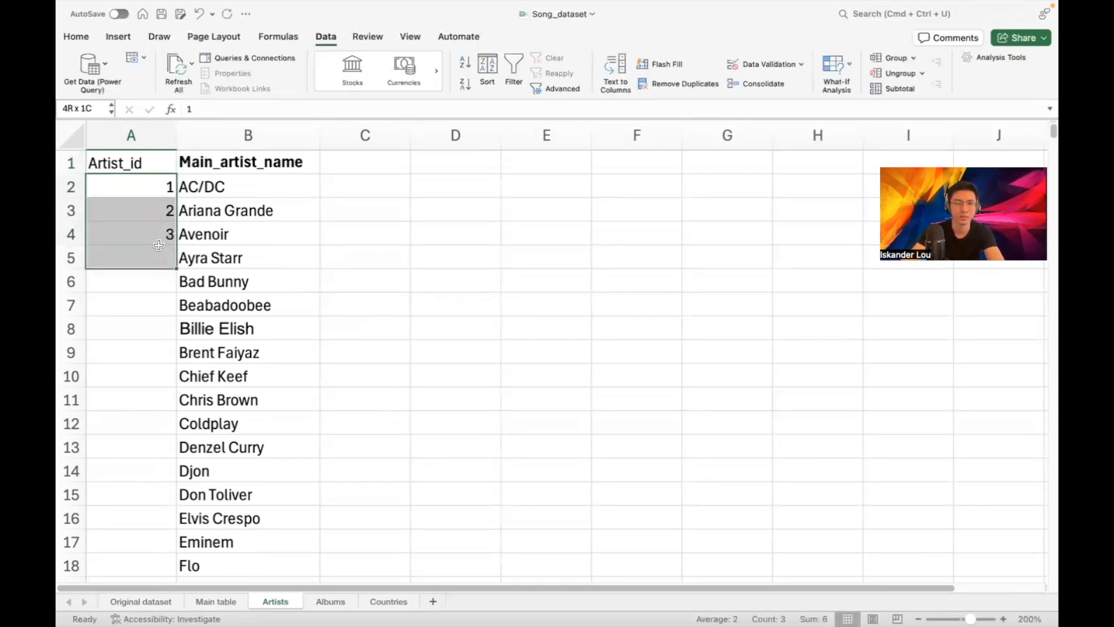
{"action": "left_click", "coordinate": [154, 184]}
{"action": "left_click_drag", "start_coordinate": [154, 184], "coordinate": [174, 611]}
{"action": "left_click_drag", "start_coordinate": [161, 541], "coordinate": [162, 541]}
{"action": "left_click", "coordinate": [431, 329]}
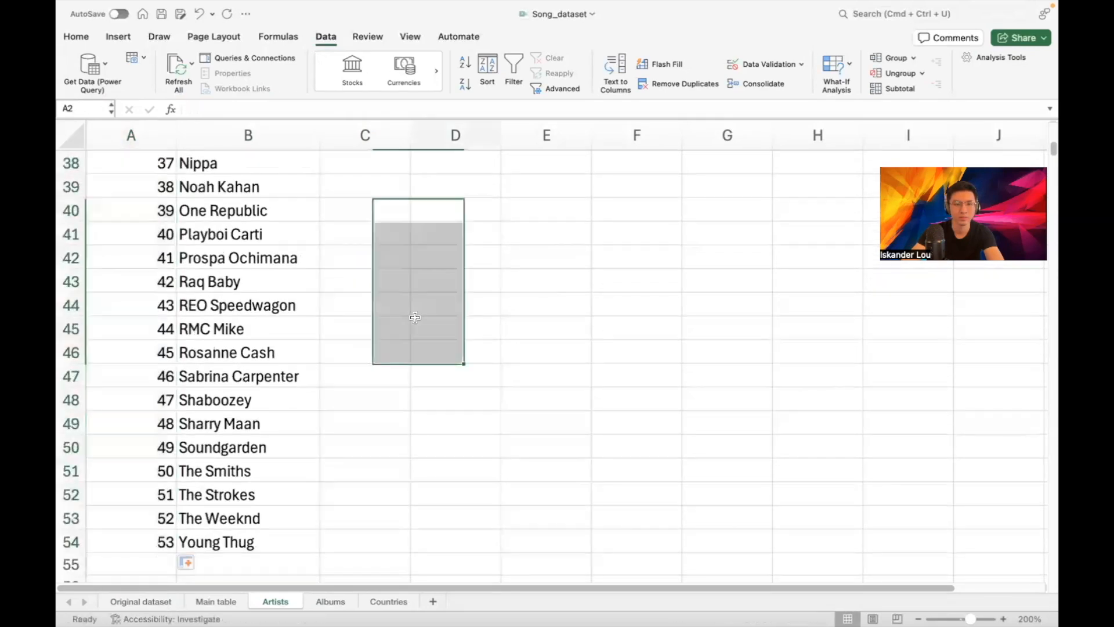
{"action": "scroll", "coordinate": [418, 281], "scroll_direction": "up", "scroll_amount": 12}
{"action": "scroll", "coordinate": [418, 280], "scroll_direction": "up", "scroll_amount": 5}
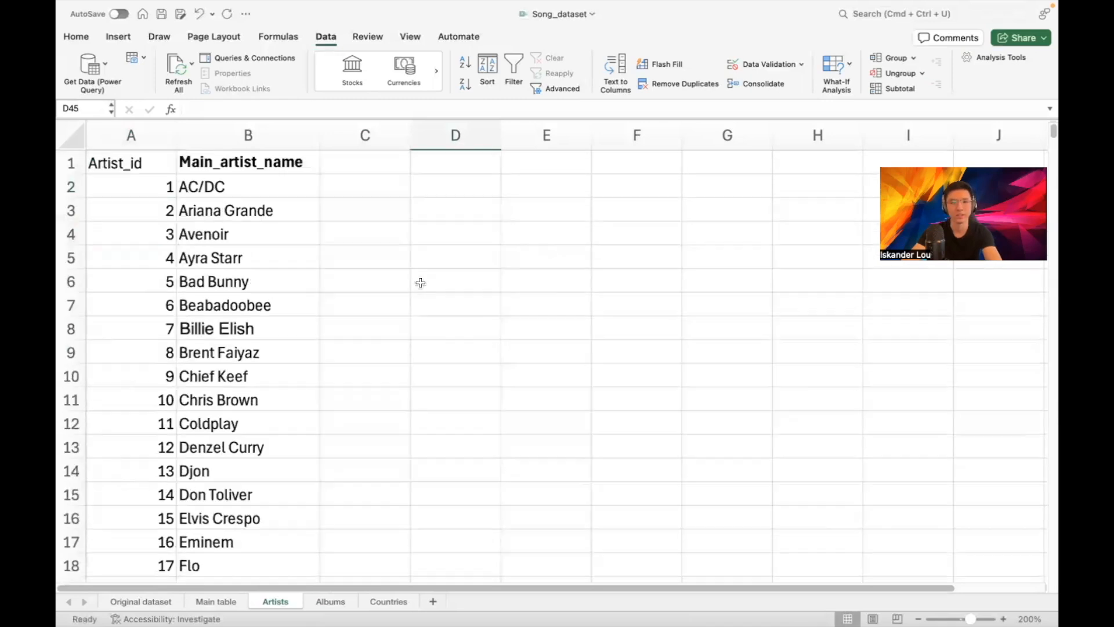
{"action": "scroll", "coordinate": [419, 281], "scroll_direction": "down", "scroll_amount": 1}
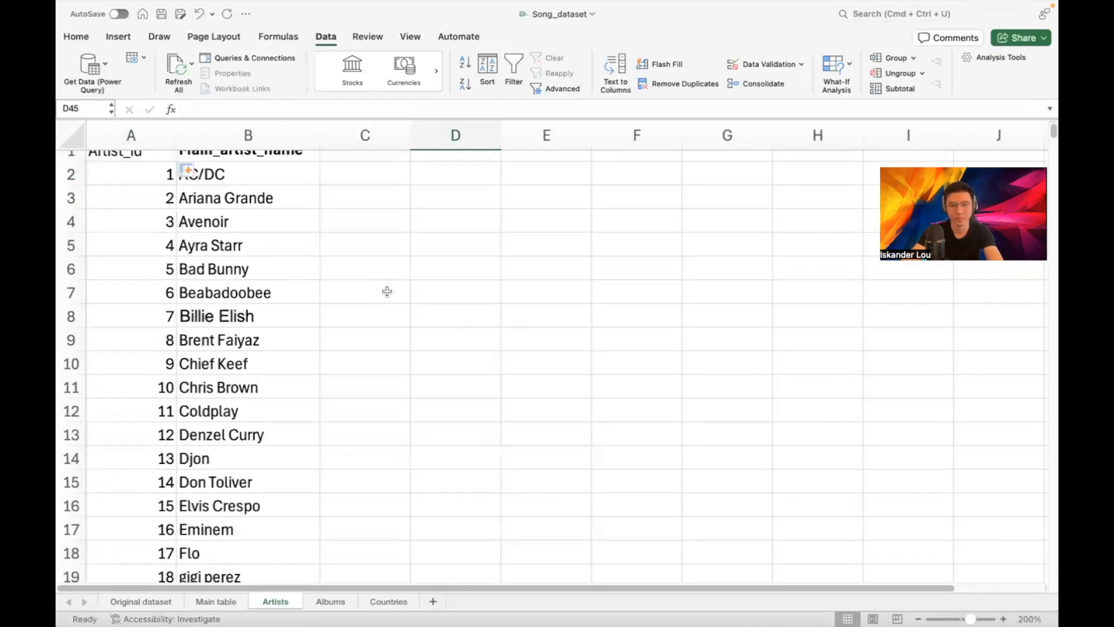
{"action": "scroll", "coordinate": [258, 282], "scroll_direction": "up", "scroll_amount": 1}
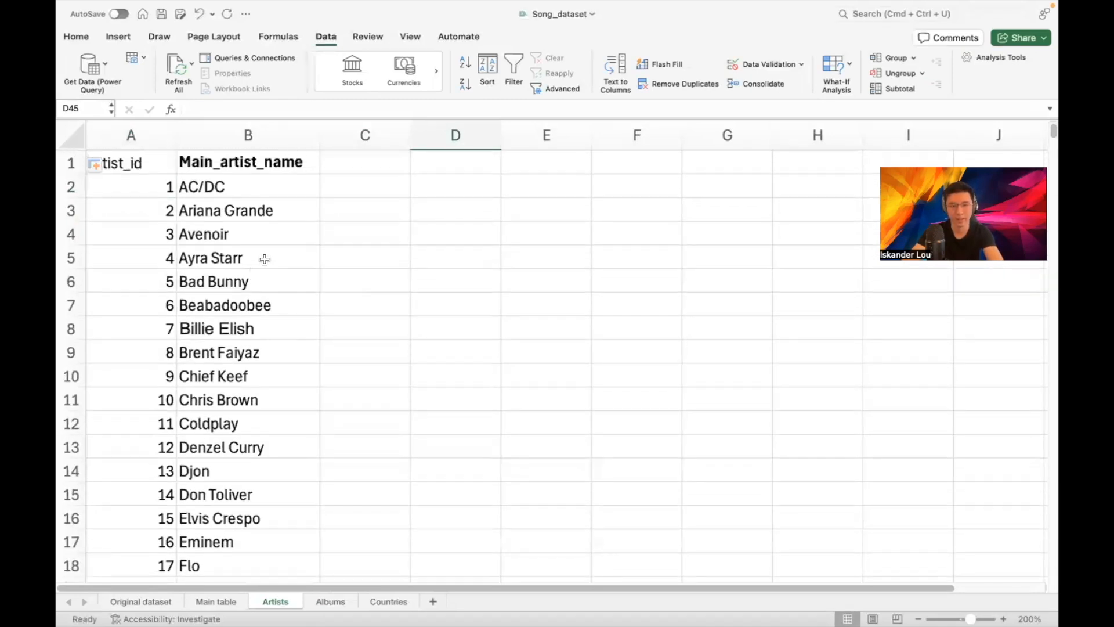
{"action": "left_click", "coordinate": [153, 600]}
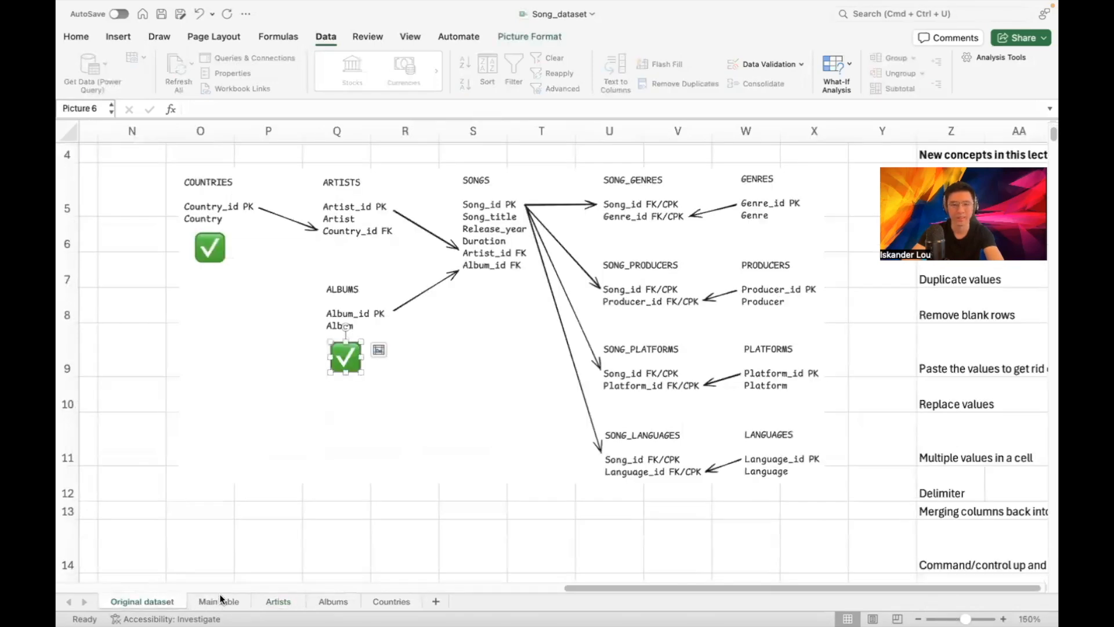
Check Chief Keef on Artists, then inspect Main table's 'Don Toliver, Kodak Black' entry in D7
{"action": "left_click", "coordinate": [279, 601]}
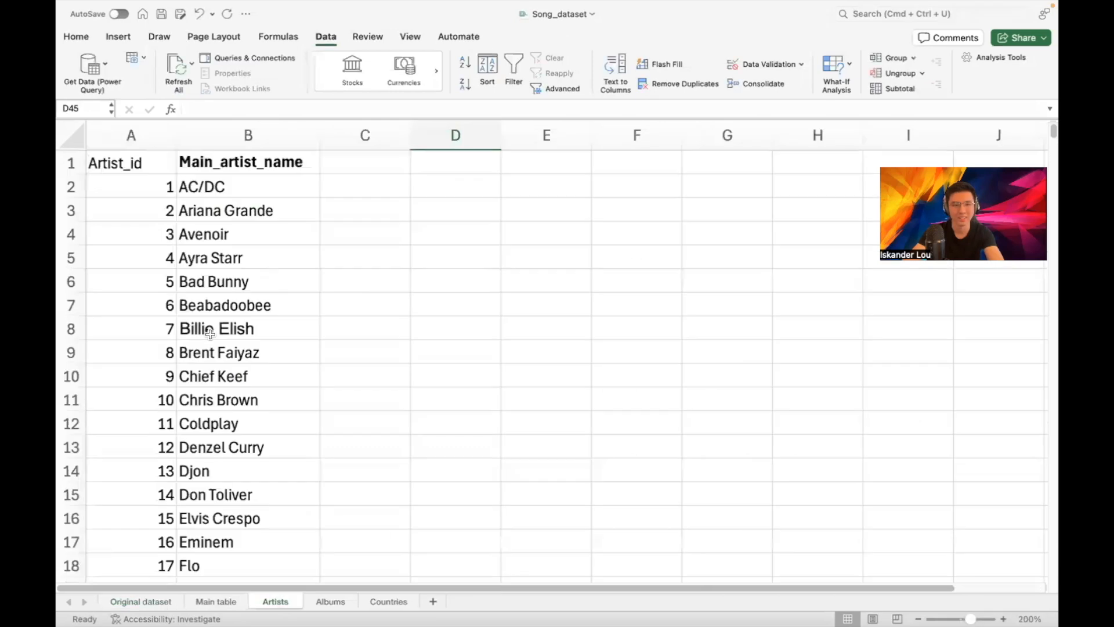
{"action": "left_click", "coordinate": [208, 384]}
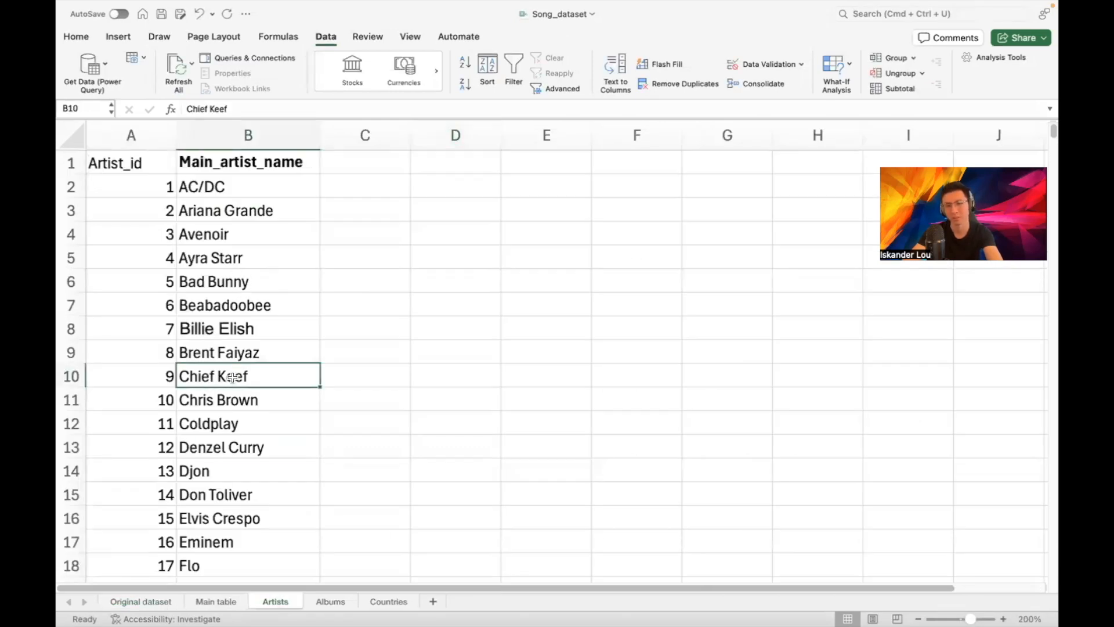
{"action": "left_click", "coordinate": [216, 601]}
{"action": "left_click", "coordinate": [275, 601]}
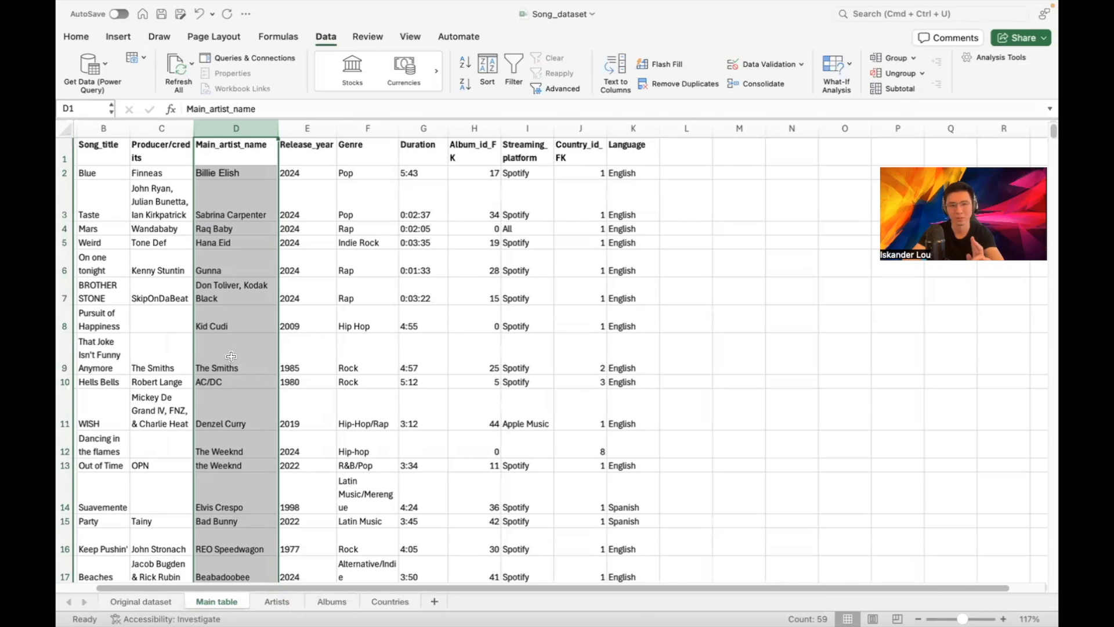
{"action": "scroll", "coordinate": [231, 356], "scroll_direction": "down", "scroll_amount": 3}
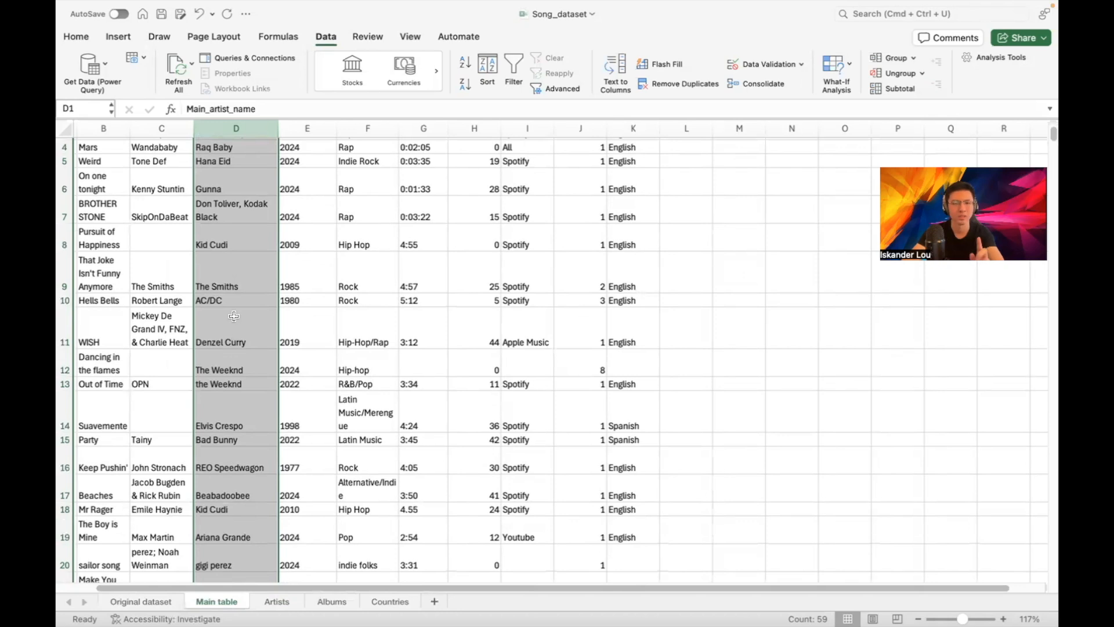
{"action": "scroll", "coordinate": [241, 274], "scroll_direction": "up", "scroll_amount": 3}
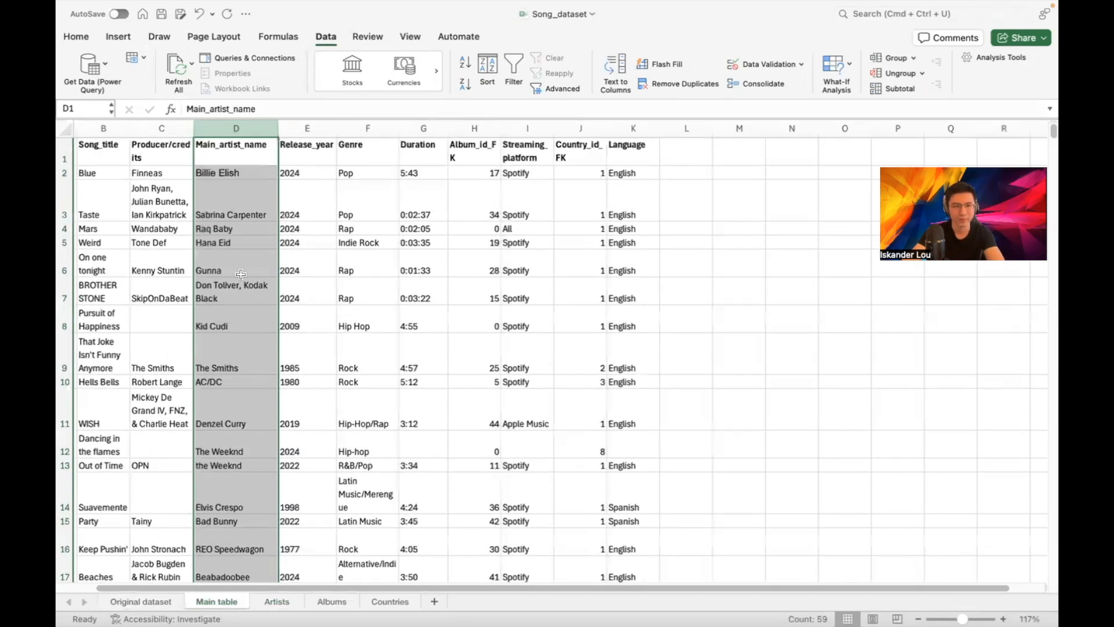
{"action": "left_click", "coordinate": [251, 253]}
{"action": "left_click", "coordinate": [249, 290]}
{"action": "double_click", "coordinate": [240, 297]}
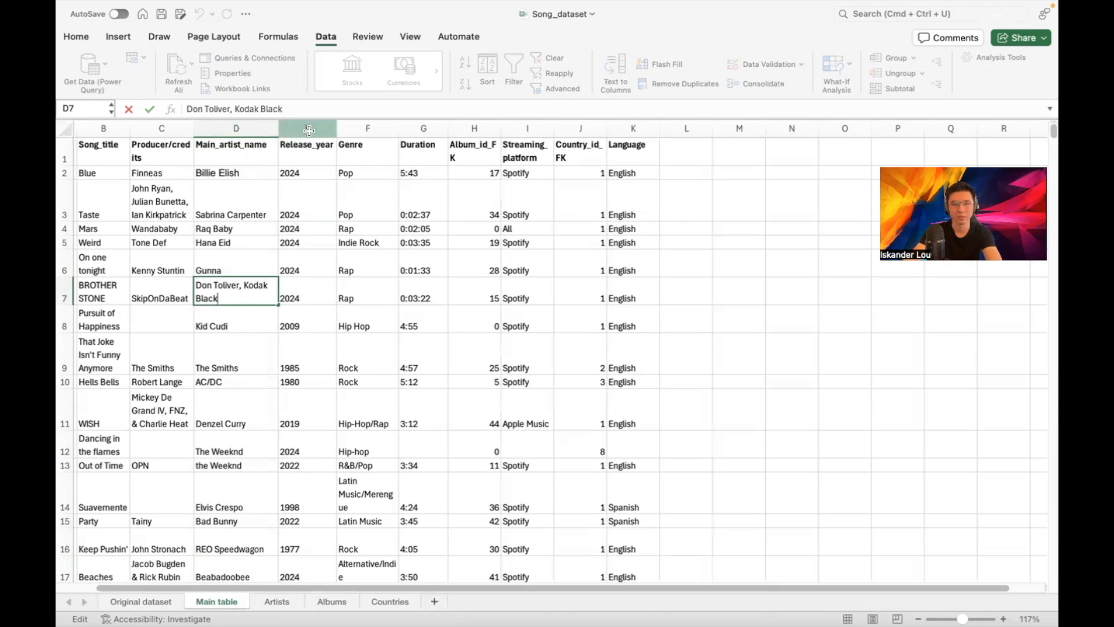
Shift the Release_year through Language columns (E:K) to start at column I
{"action": "left_click_drag", "start_coordinate": [309, 130], "coordinate": [617, 143]}
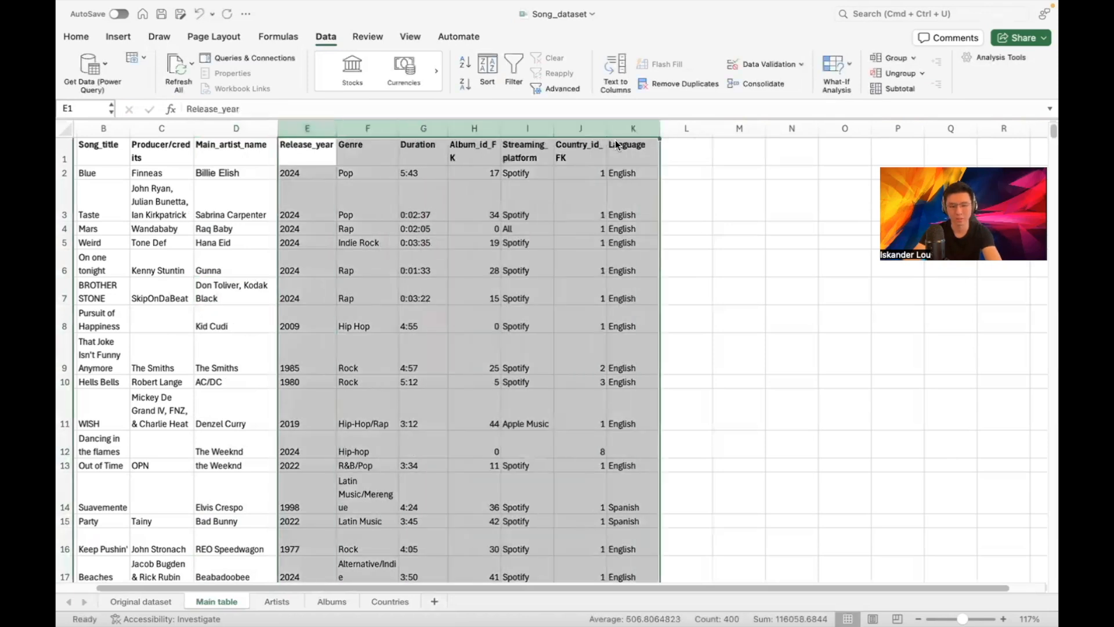
{"action": "key", "text": "super+c"}
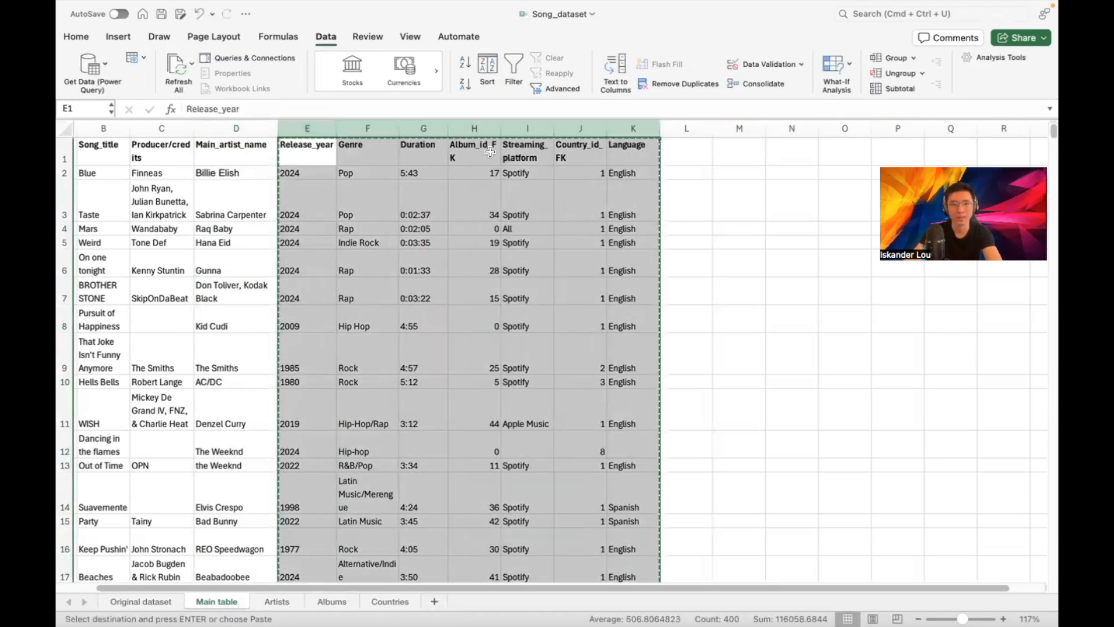
{"action": "left_click", "coordinate": [547, 151]}
{"action": "key", "text": "Return"}
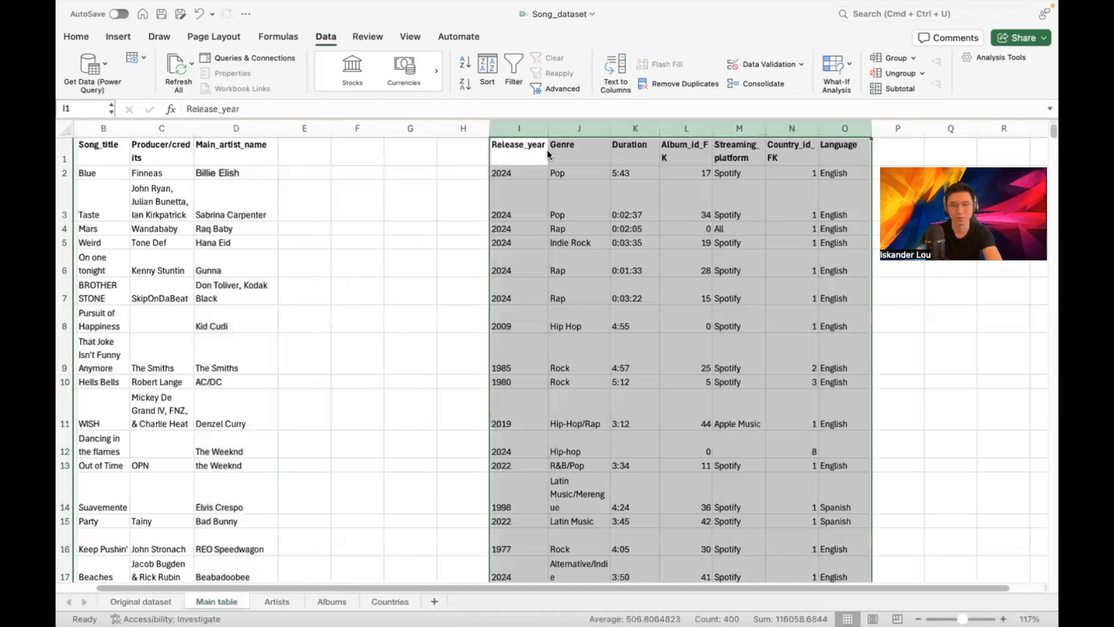
{"action": "left_click", "coordinate": [371, 158]}
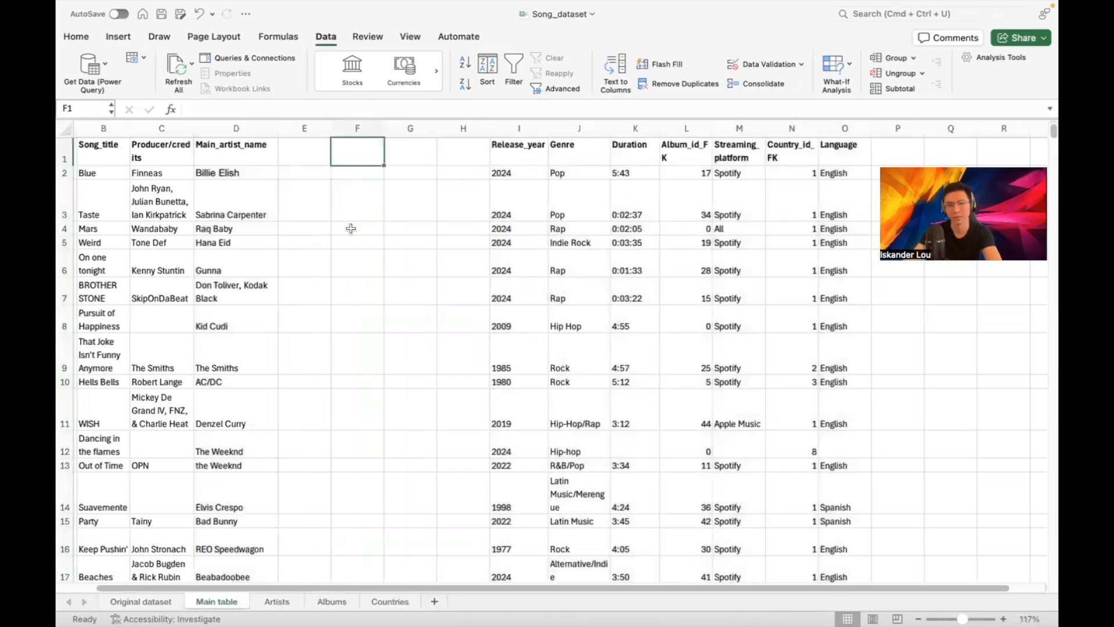
{"action": "left_click", "coordinate": [263, 128]}
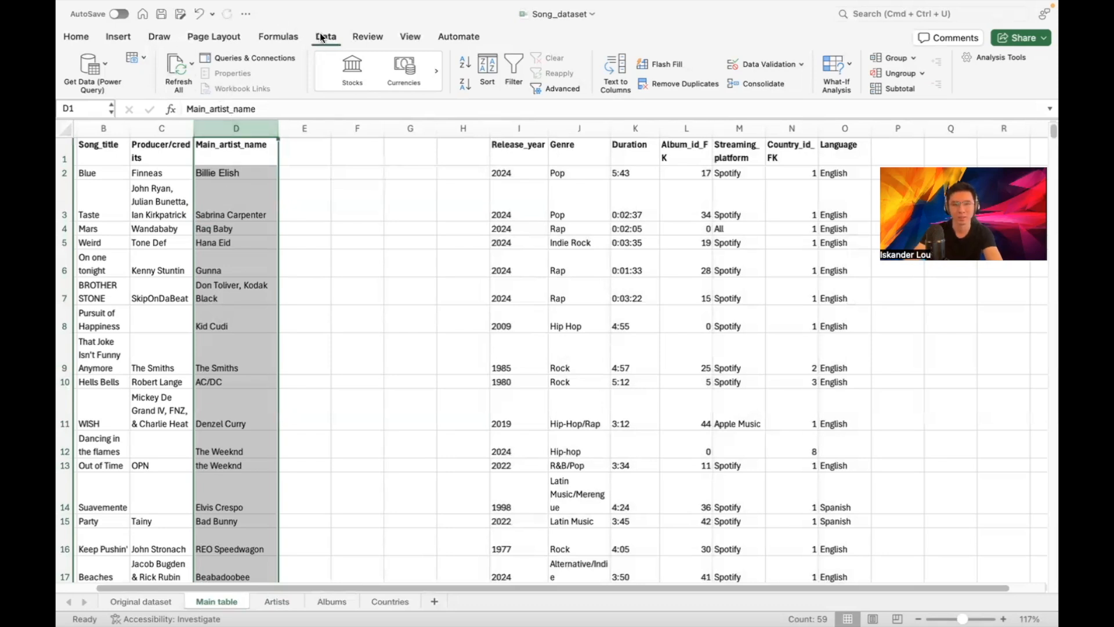
Split the Main_artist_name column with Text to Columns using Comma as the delimiter
{"action": "left_click", "coordinate": [615, 61]}
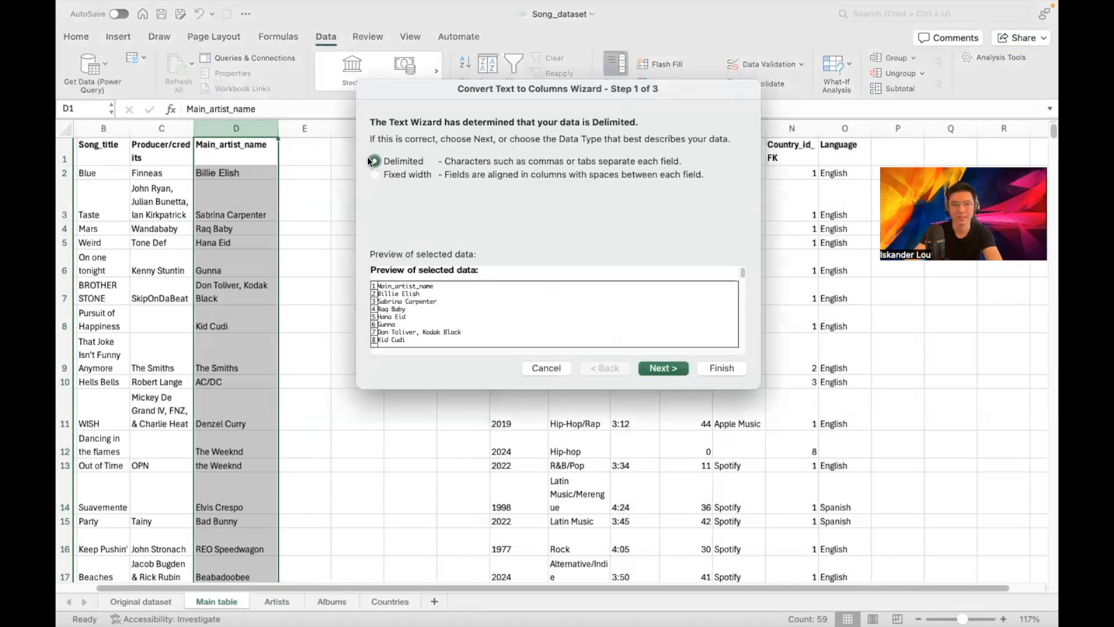
{"action": "left_click", "coordinate": [644, 369]}
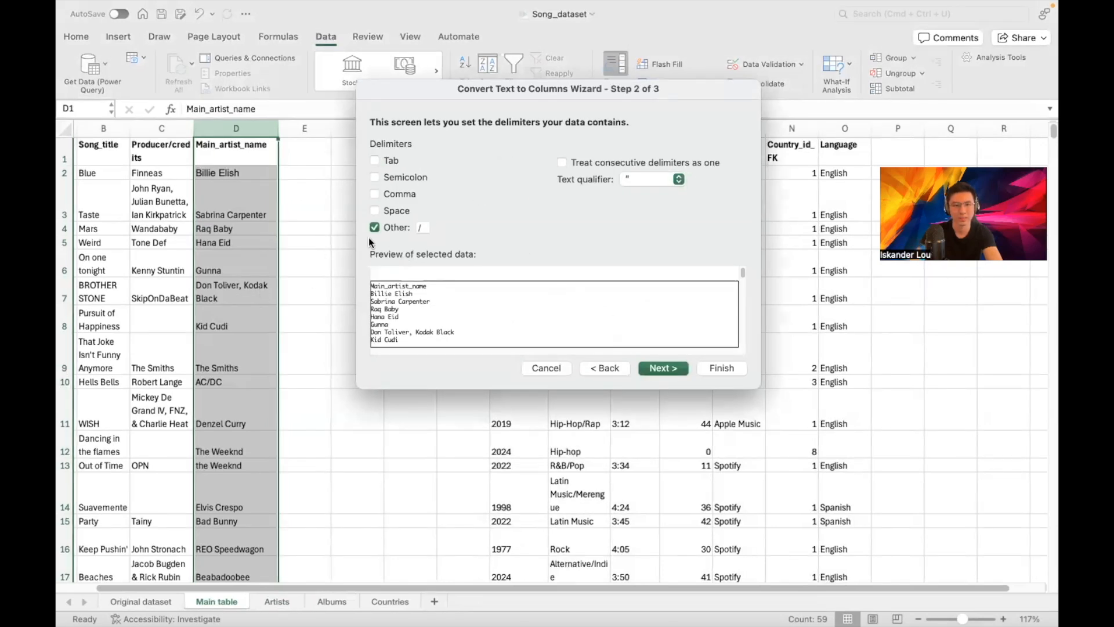
{"action": "left_click", "coordinate": [374, 194]}
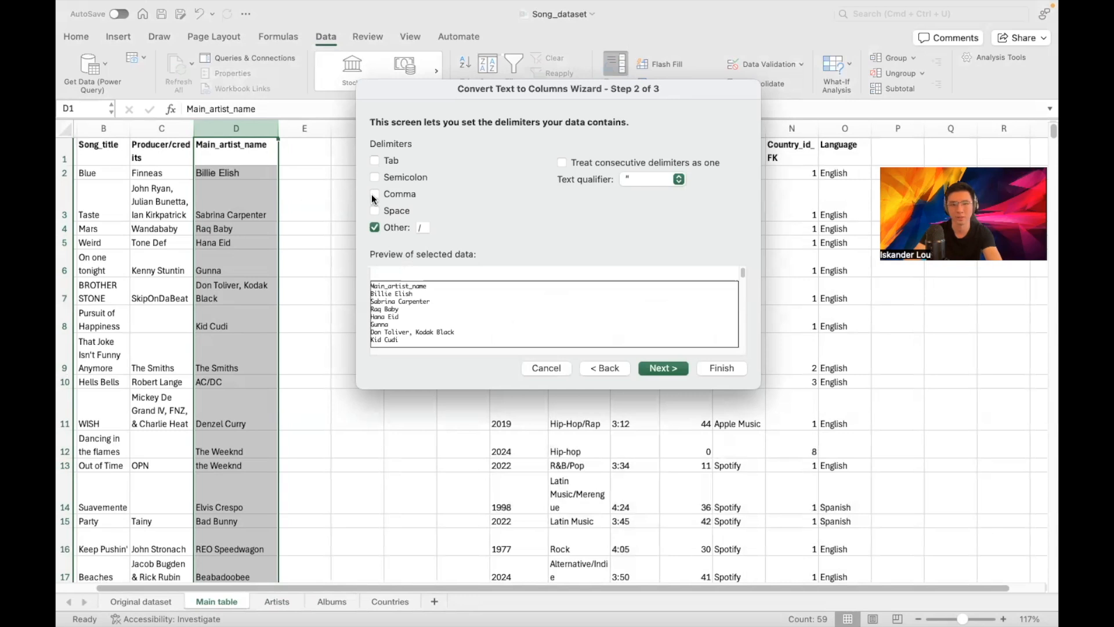
{"action": "scroll", "coordinate": [445, 326], "scroll_direction": "down", "scroll_amount": 2}
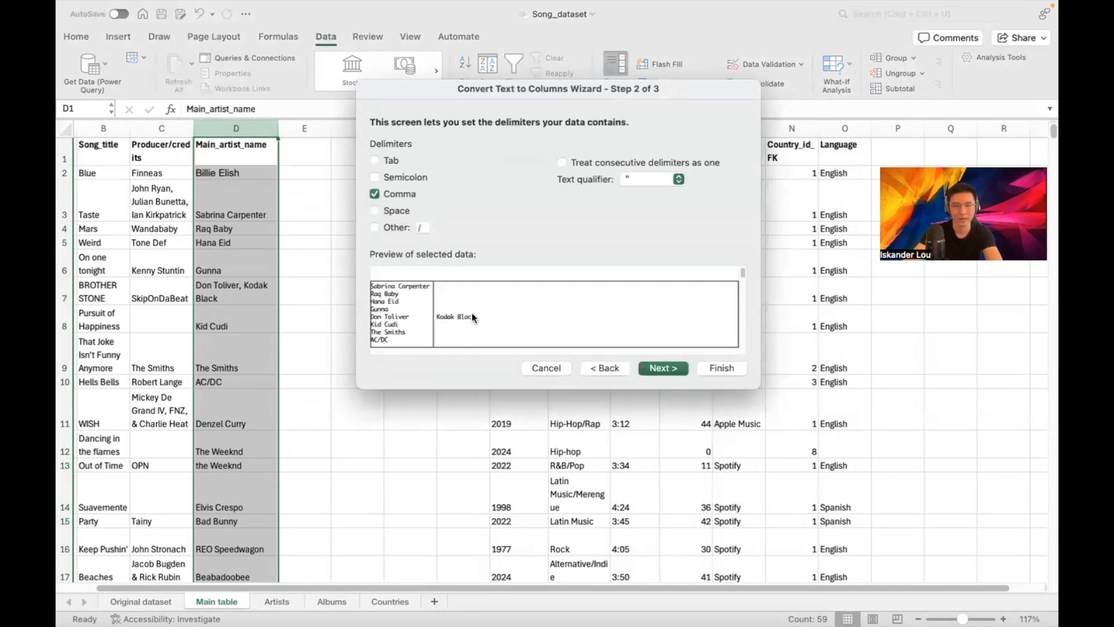
{"action": "scroll", "coordinate": [457, 319], "scroll_direction": "down", "scroll_amount": 10}
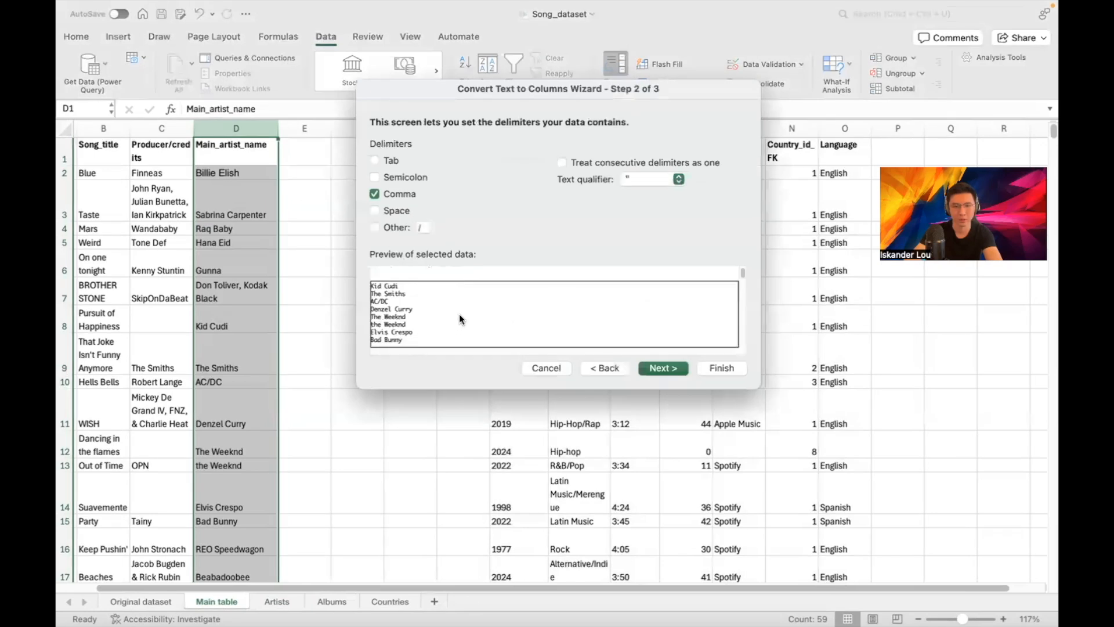
{"action": "scroll", "coordinate": [451, 312], "scroll_direction": "down", "scroll_amount": 8}
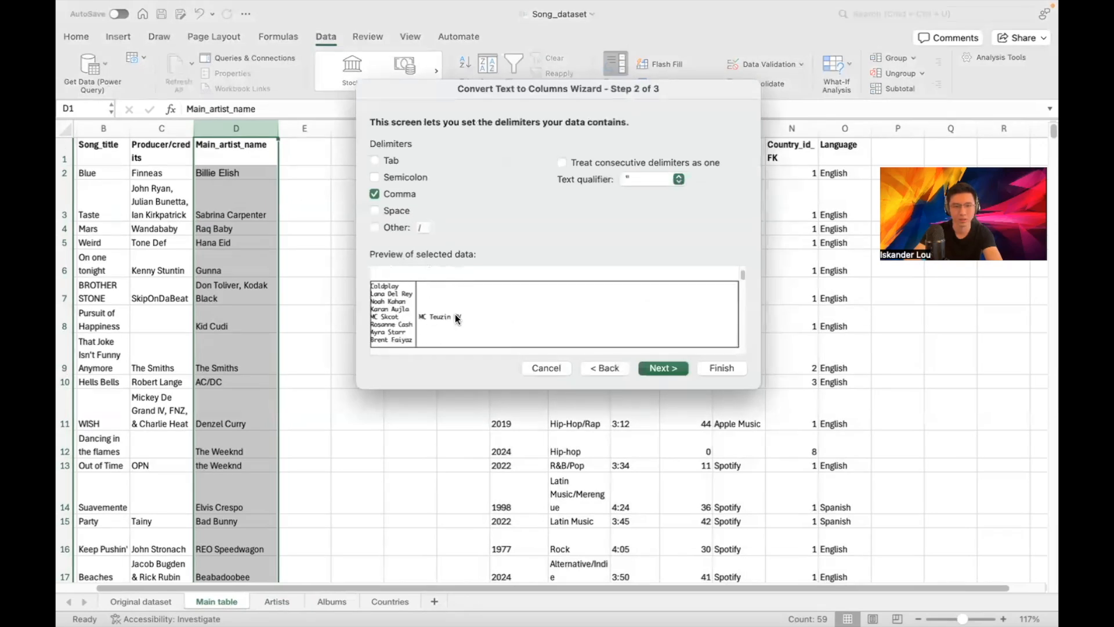
{"action": "scroll", "coordinate": [461, 322], "scroll_direction": "down", "scroll_amount": 4}
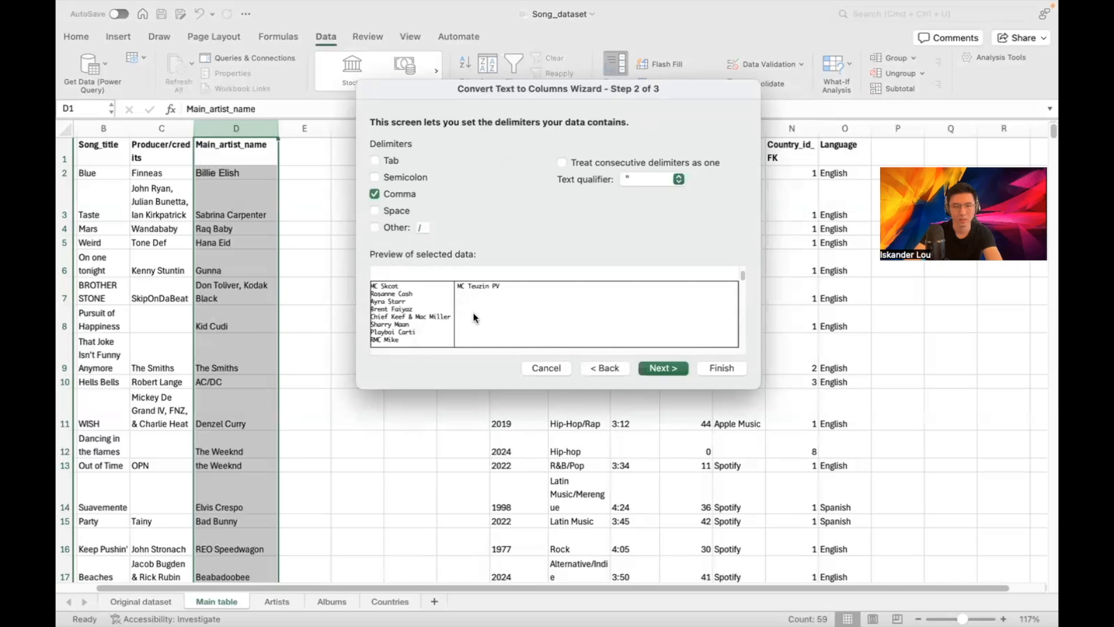
{"action": "scroll", "coordinate": [472, 312], "scroll_direction": "down", "scroll_amount": 5}
{"action": "scroll", "coordinate": [472, 313], "scroll_direction": "up", "scroll_amount": 3}
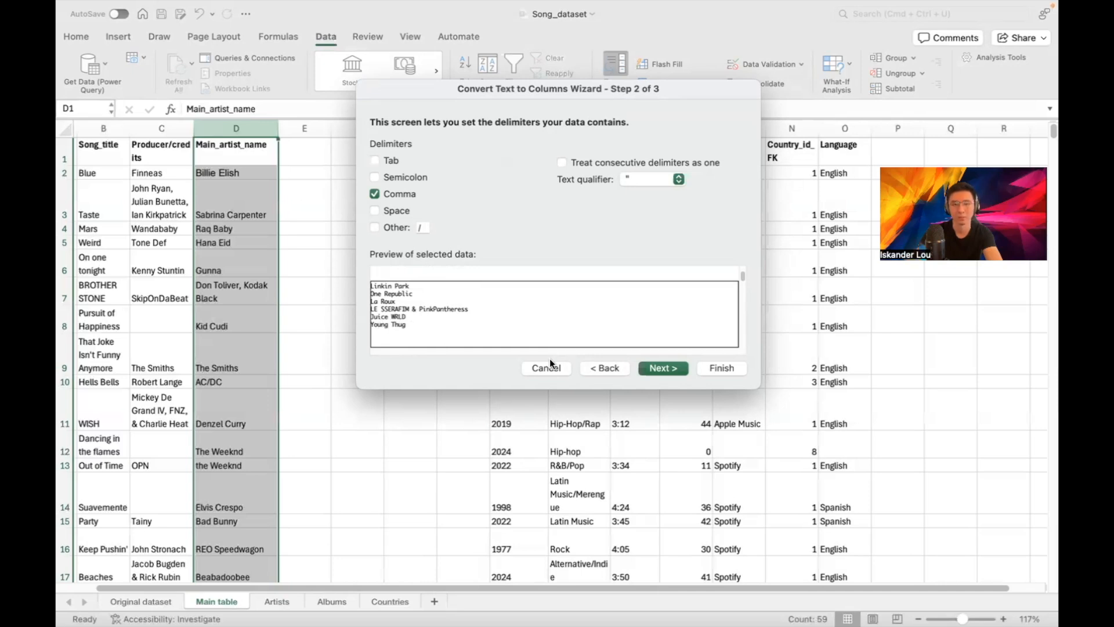
{"action": "left_click", "coordinate": [719, 367]}
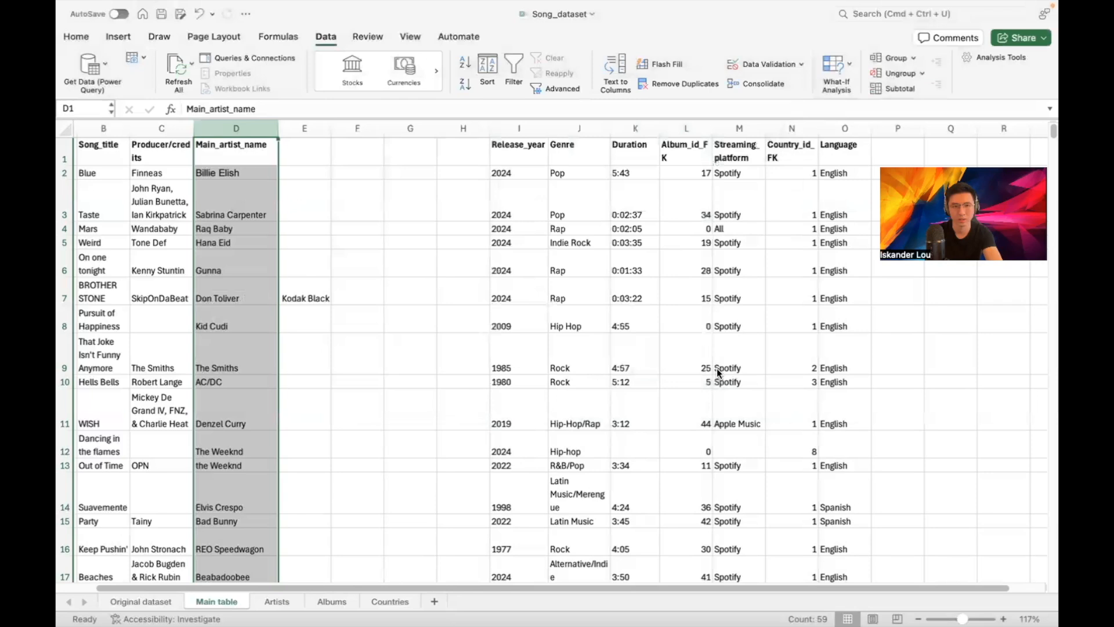
Scroll through the split artist names, then reselect the Main_artist_name column D
{"action": "left_click", "coordinate": [417, 268]}
{"action": "scroll", "coordinate": [316, 243], "scroll_direction": "down", "scroll_amount": 10}
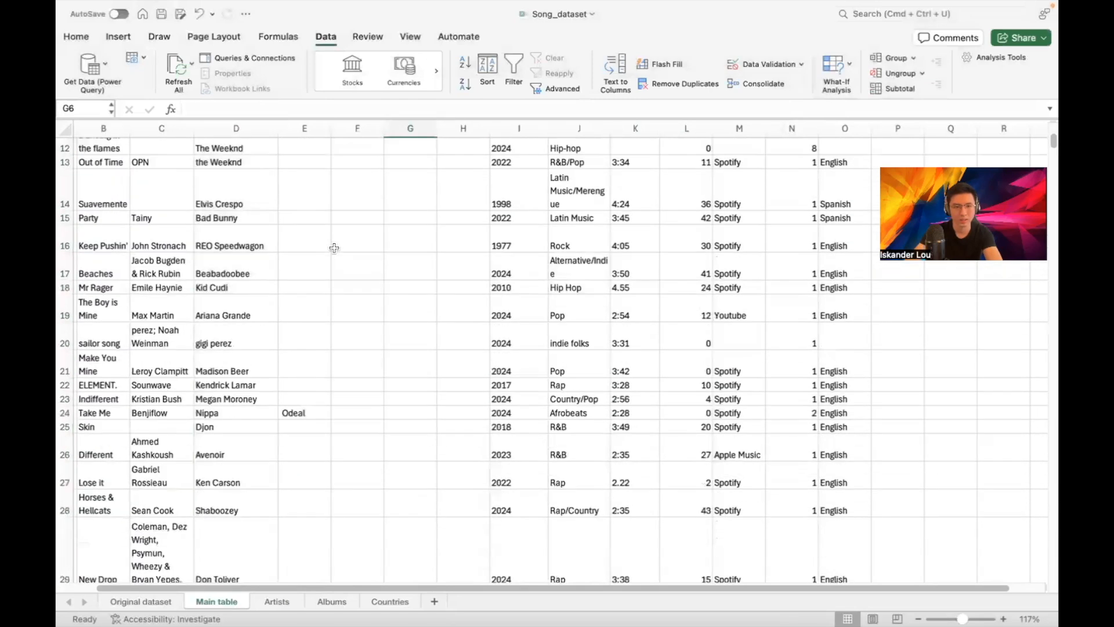
{"action": "scroll", "coordinate": [334, 248], "scroll_direction": "down", "scroll_amount": 10}
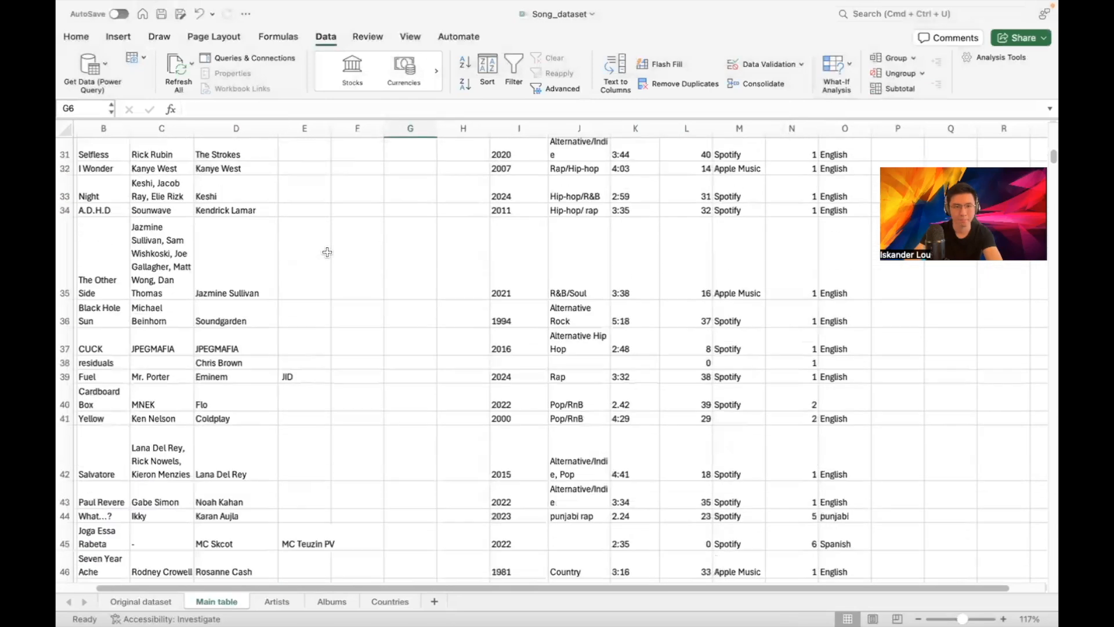
{"action": "scroll", "coordinate": [321, 240], "scroll_direction": "down", "scroll_amount": 8}
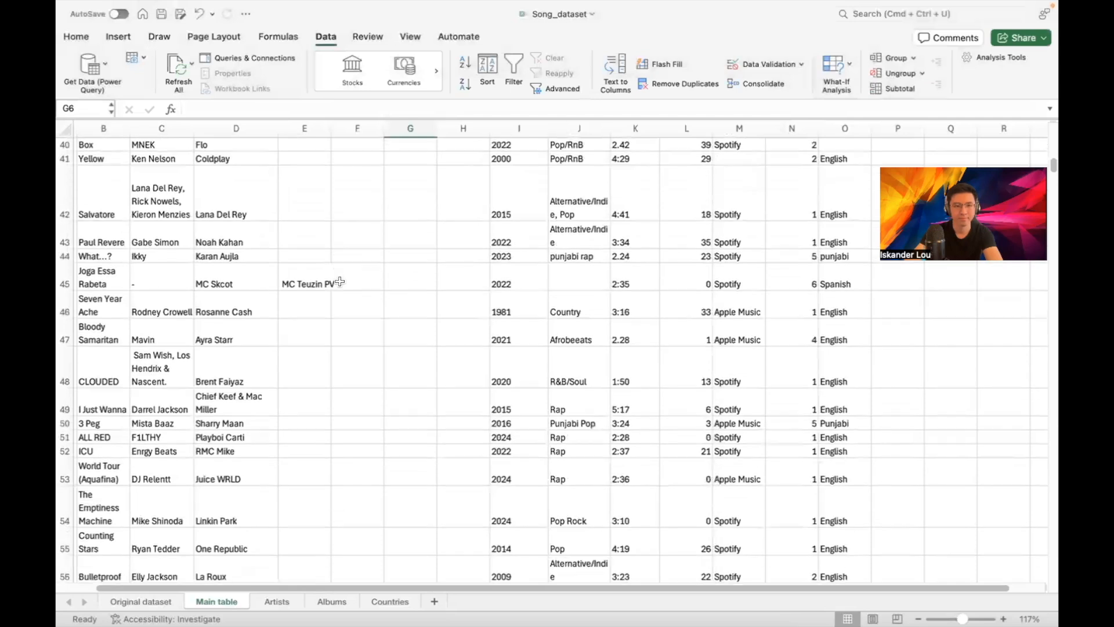
{"action": "scroll", "coordinate": [340, 282], "scroll_direction": "down", "scroll_amount": 3}
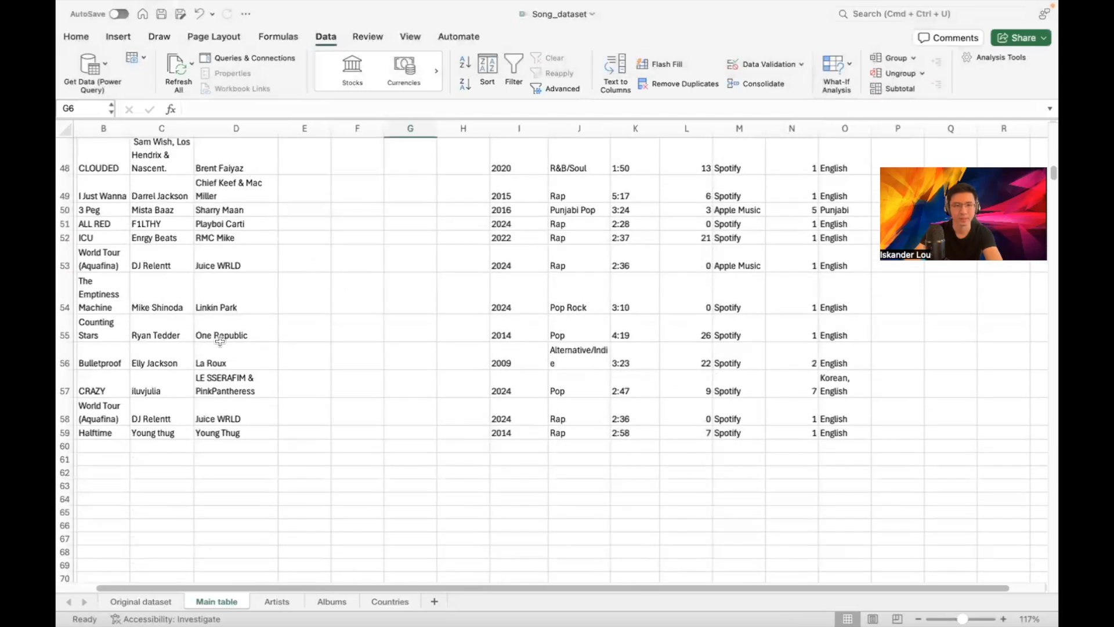
{"action": "scroll", "coordinate": [261, 194], "scroll_direction": "up", "scroll_amount": 20}
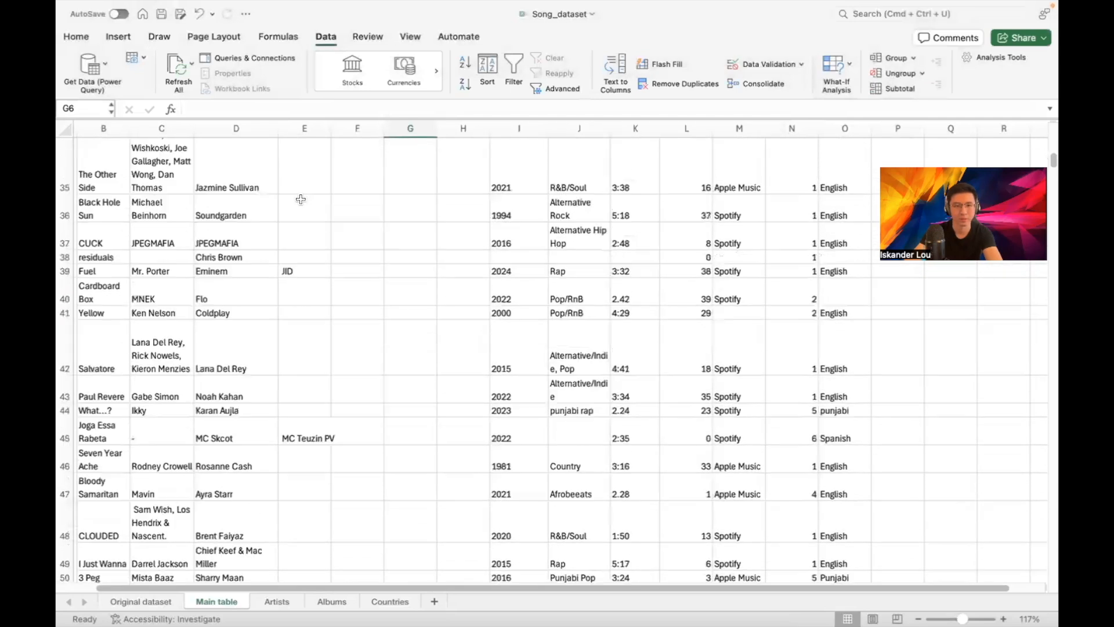
{"action": "scroll", "coordinate": [305, 187], "scroll_direction": "up", "scroll_amount": 5}
{"action": "left_click", "coordinate": [236, 128]}
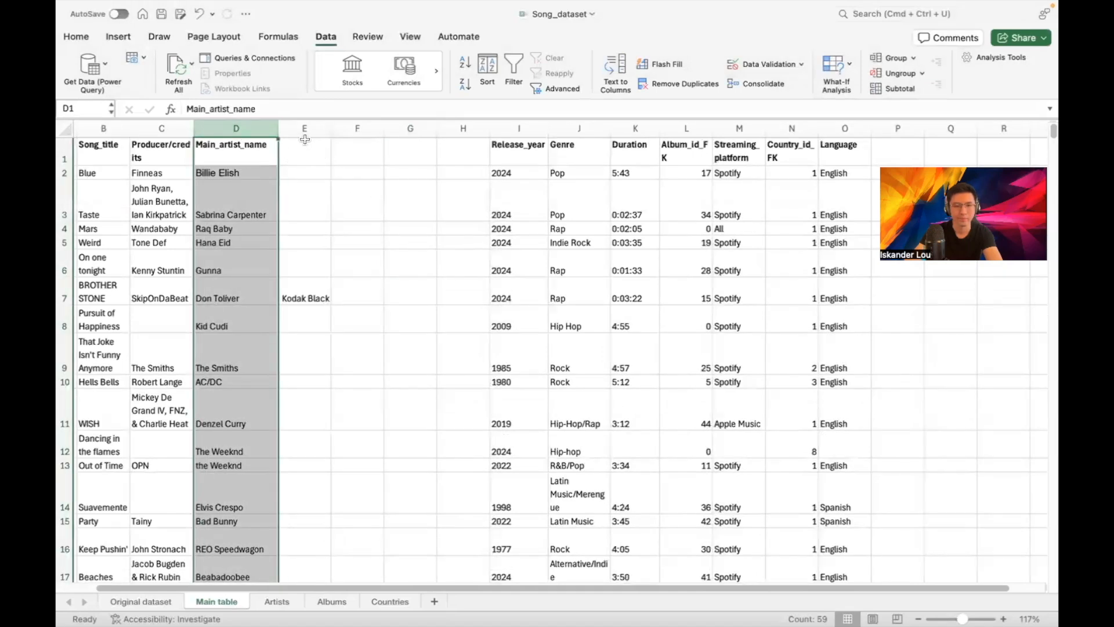
{"action": "left_click", "coordinate": [615, 76]}
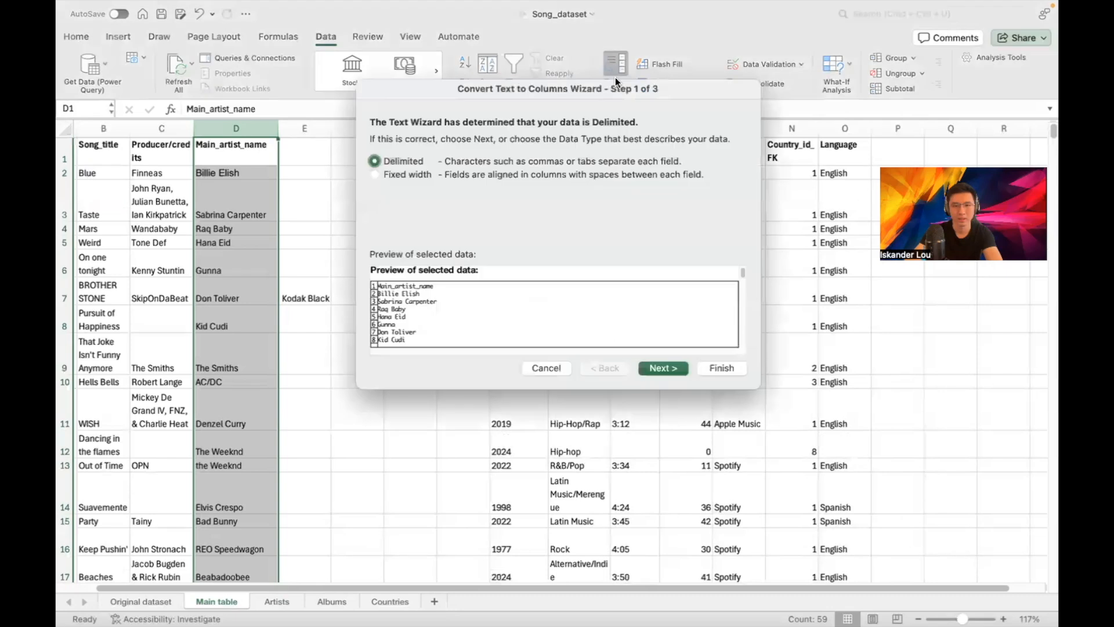
{"action": "left_click", "coordinate": [670, 371]}
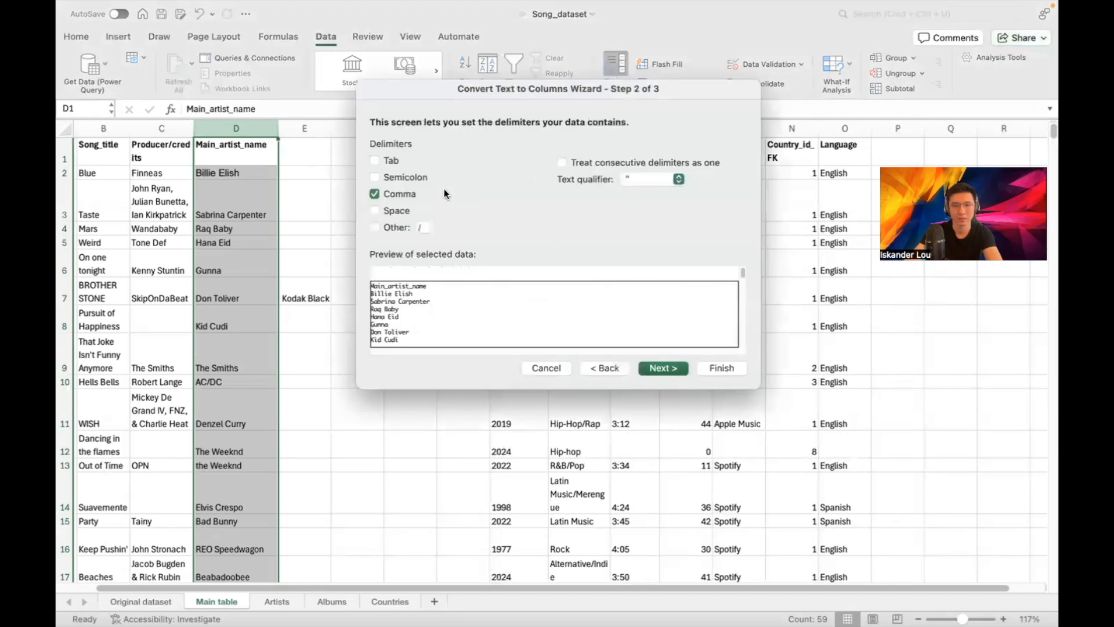
{"action": "left_click", "coordinate": [423, 227]}
{"action": "type", "text": "&"}
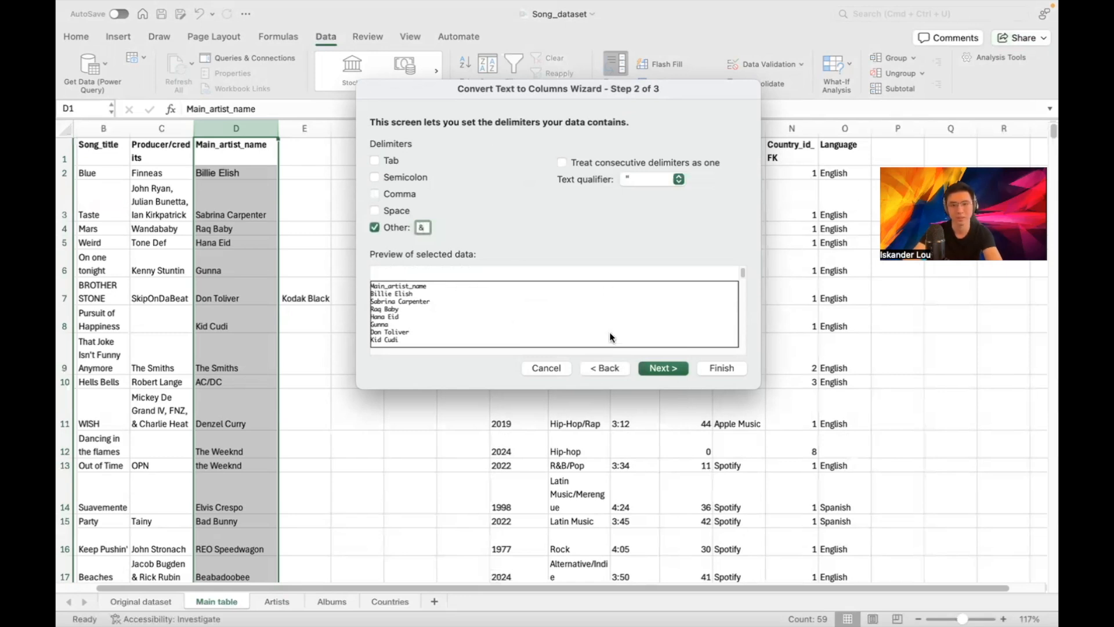
{"action": "scroll", "coordinate": [540, 311], "scroll_direction": "down", "scroll_amount": 10}
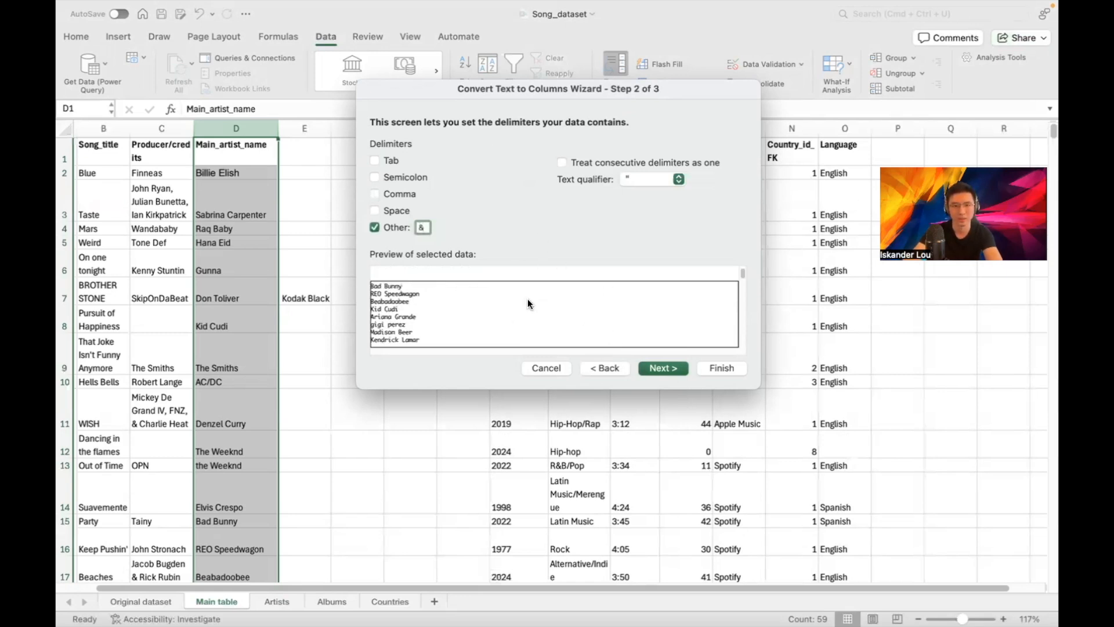
{"action": "scroll", "coordinate": [528, 302], "scroll_direction": "down", "scroll_amount": 15}
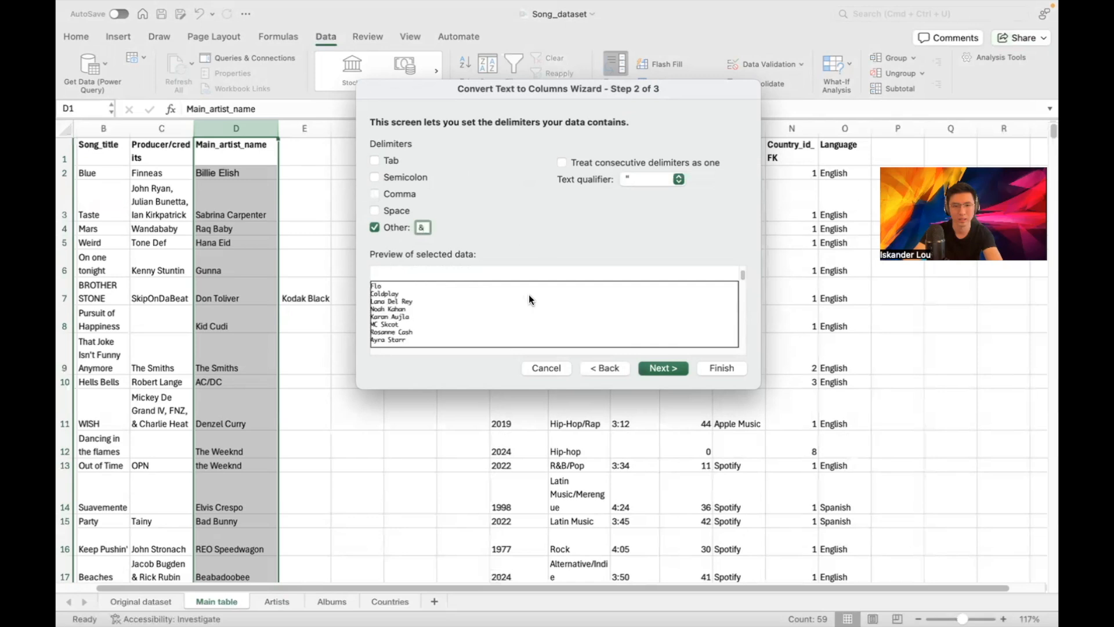
{"action": "scroll", "coordinate": [527, 301], "scroll_direction": "down", "scroll_amount": 10}
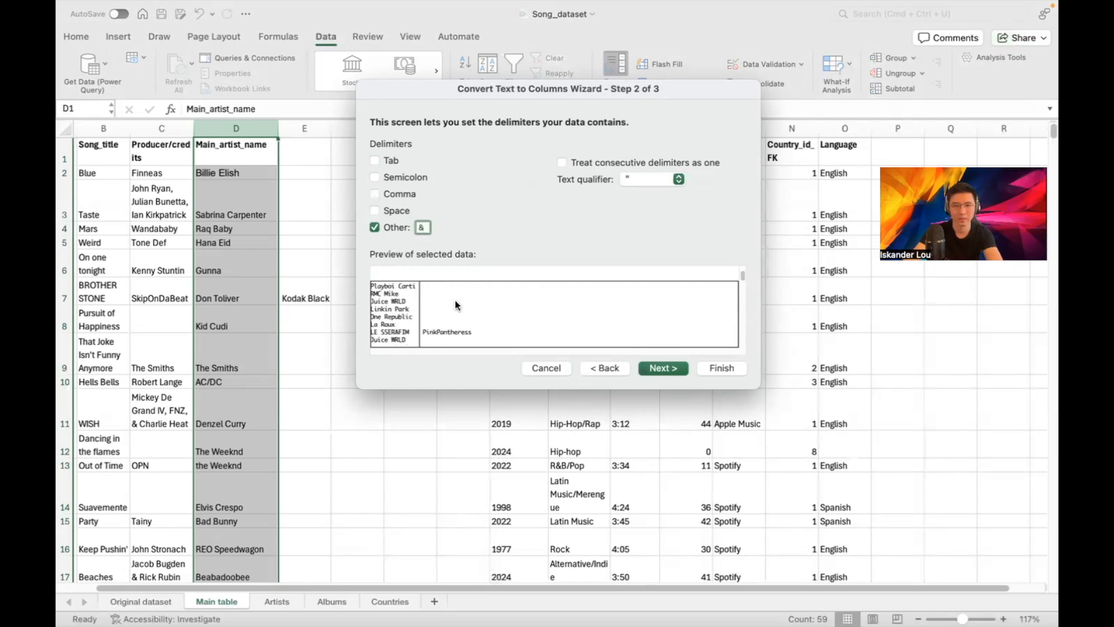
{"action": "scroll", "coordinate": [457, 300], "scroll_direction": "up", "scroll_amount": 2}
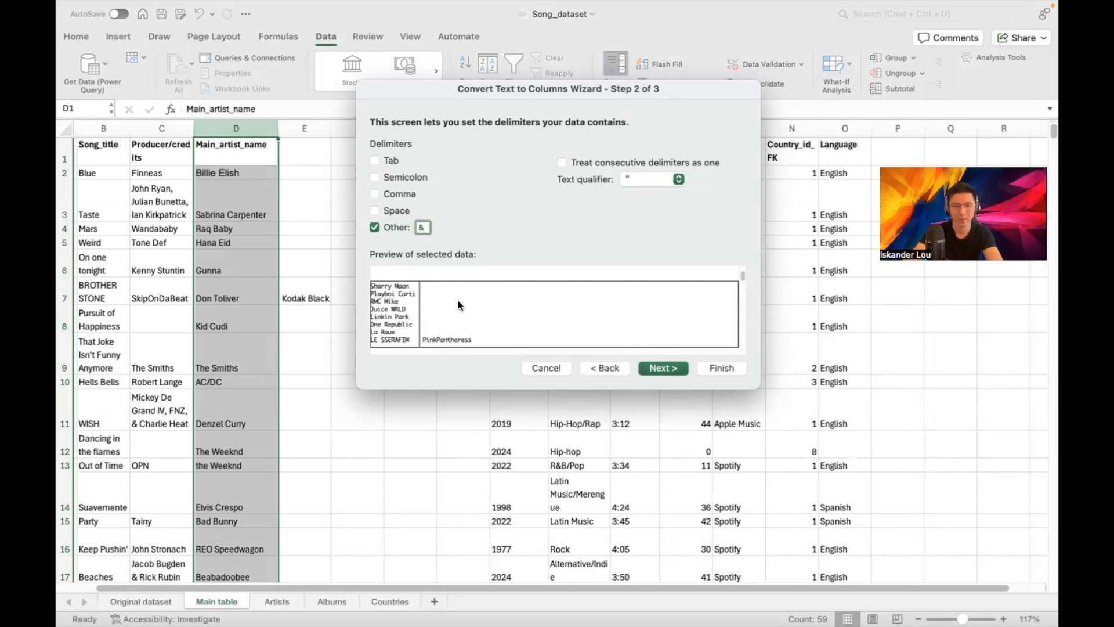
{"action": "scroll", "coordinate": [458, 301], "scroll_direction": "down", "scroll_amount": 3}
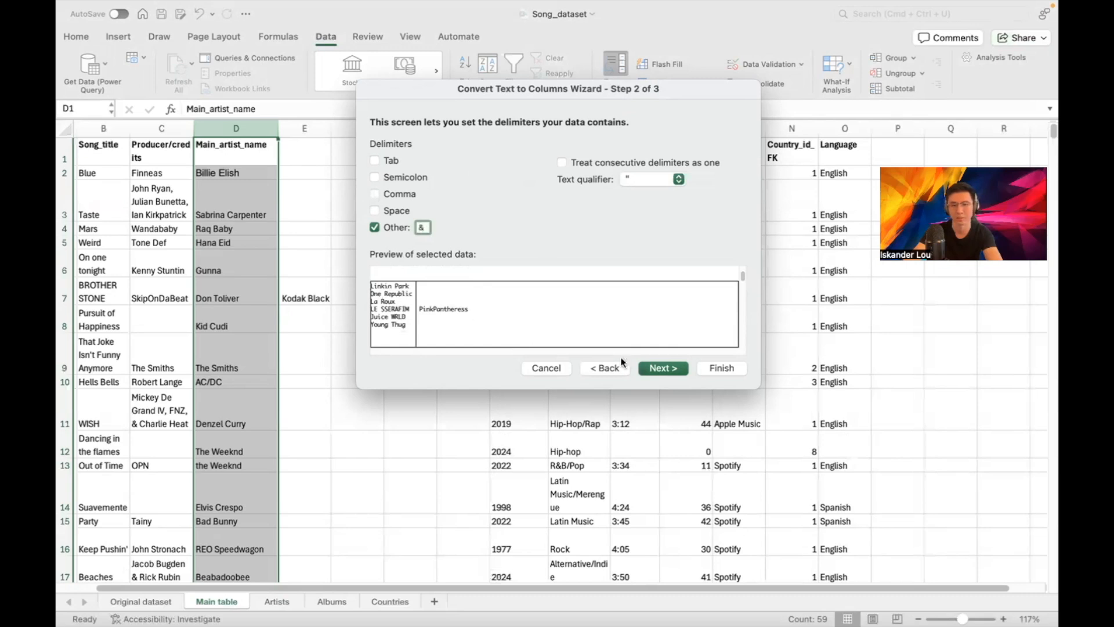
{"action": "left_click", "coordinate": [721, 368]}
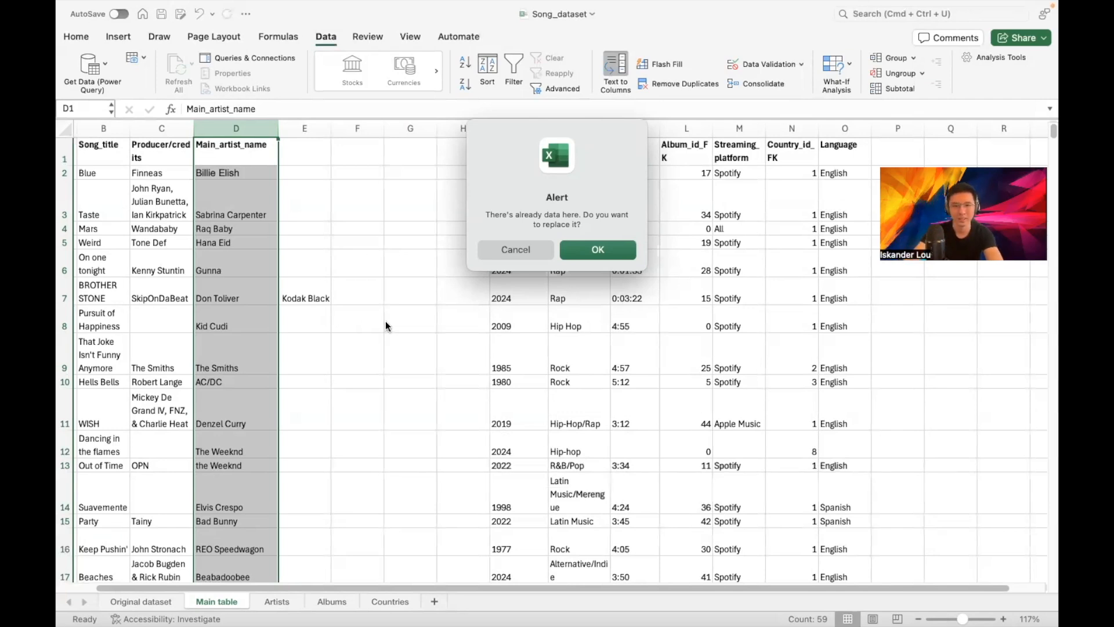
{"action": "left_click", "coordinate": [529, 248]}
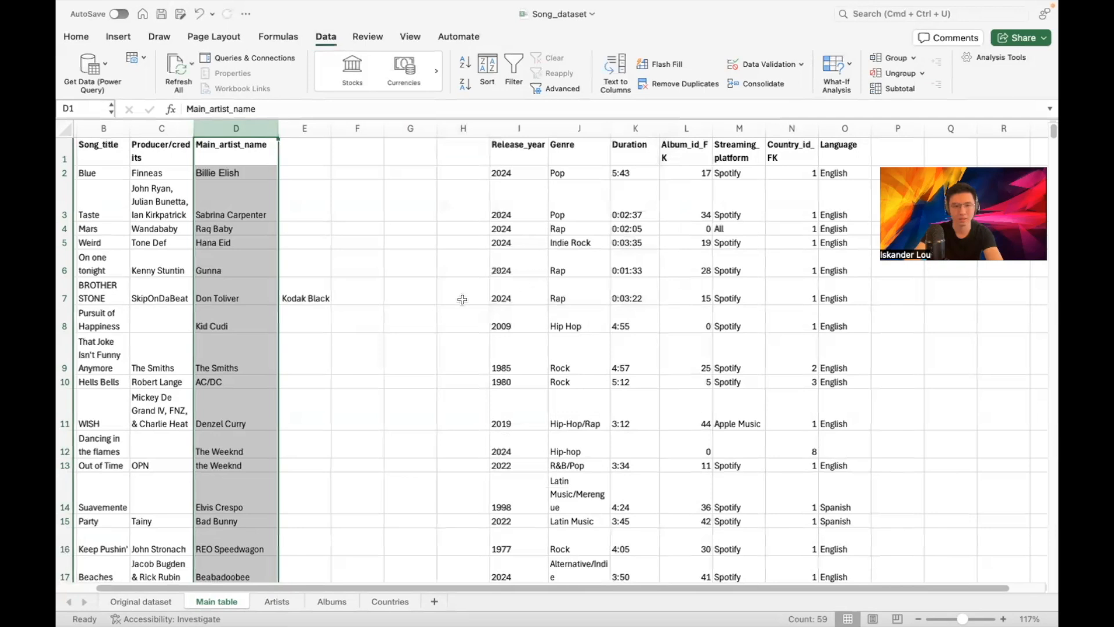
Move column E's extra artists, such as Kodak Black, into column F and clear column E
{"action": "left_click", "coordinate": [349, 223]}
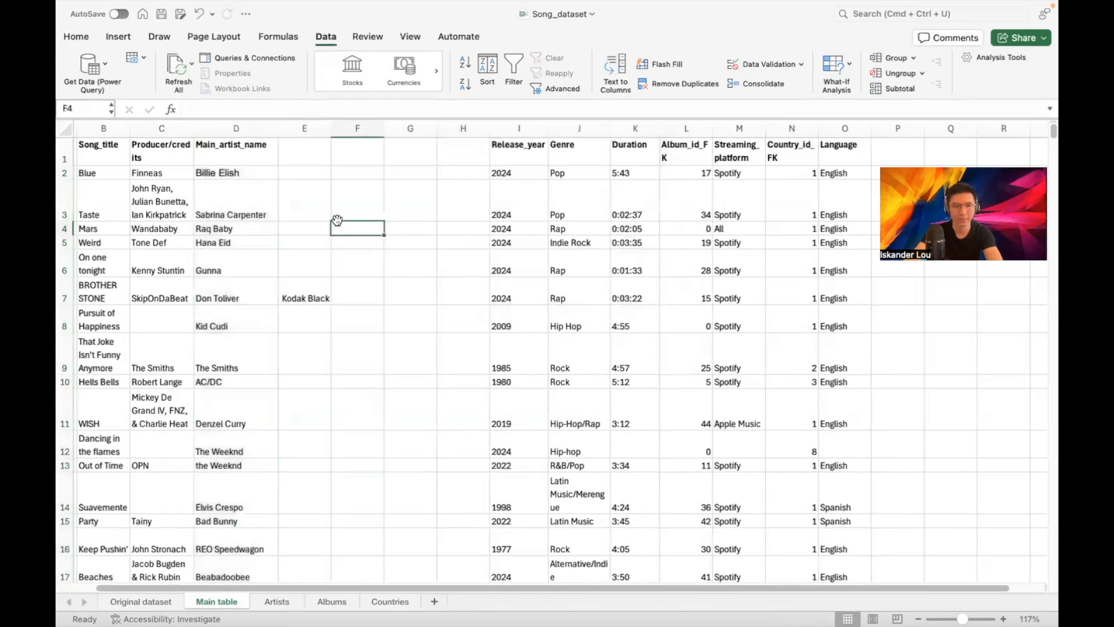
{"action": "left_click", "coordinate": [303, 125]}
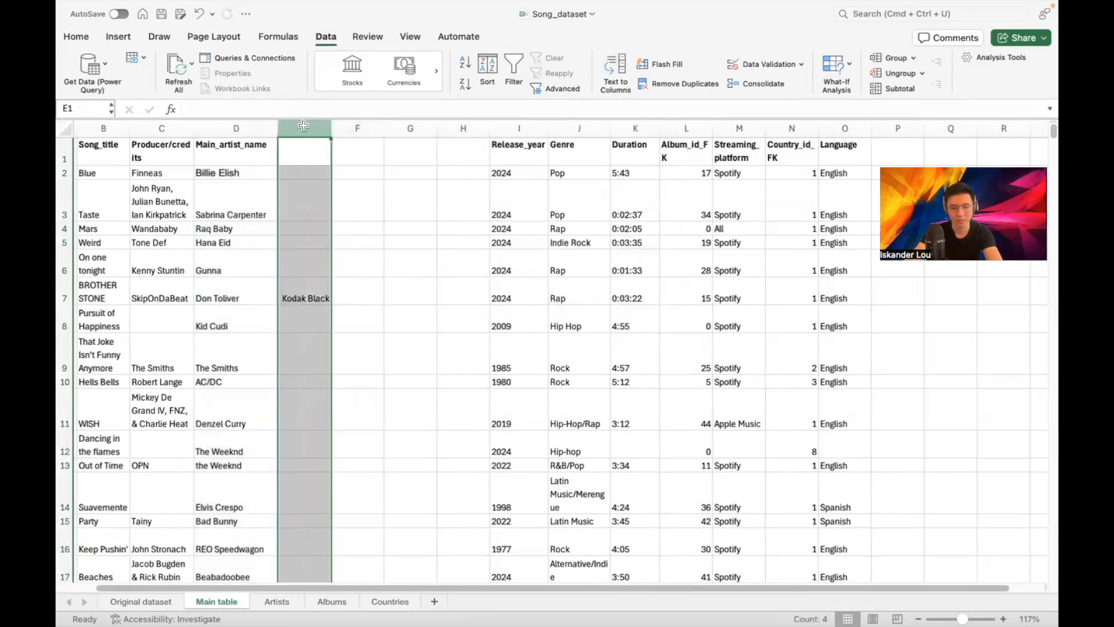
{"action": "key", "text": "super+c"}
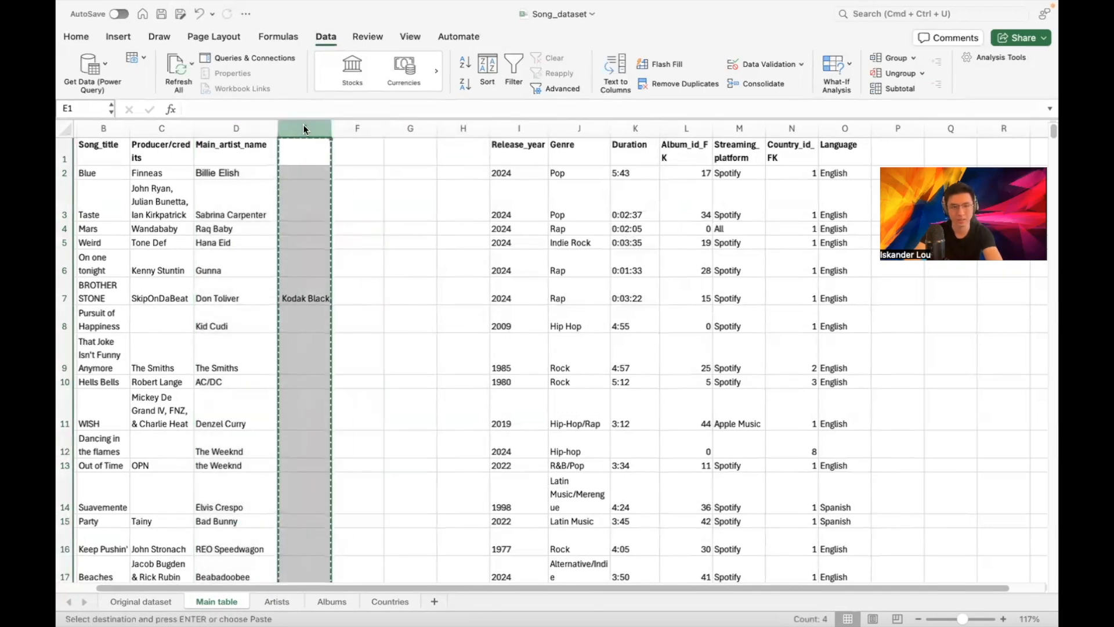
{"action": "left_click", "coordinate": [364, 130]}
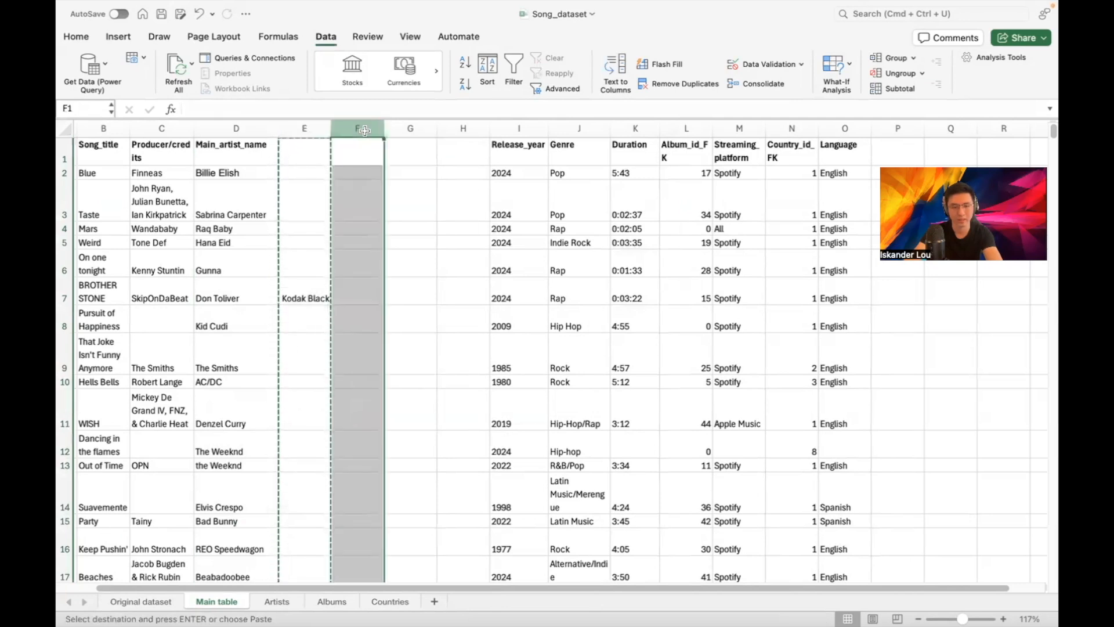
{"action": "key", "text": "super+v"}
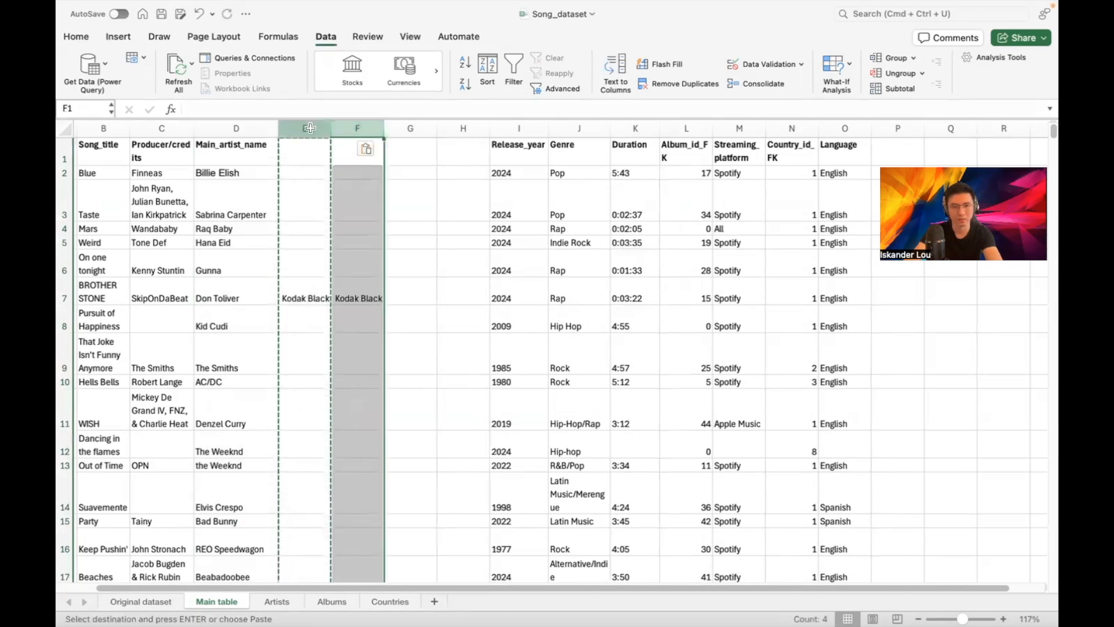
{"action": "left_click", "coordinate": [310, 128]}
{"action": "key", "text": "Delete"}
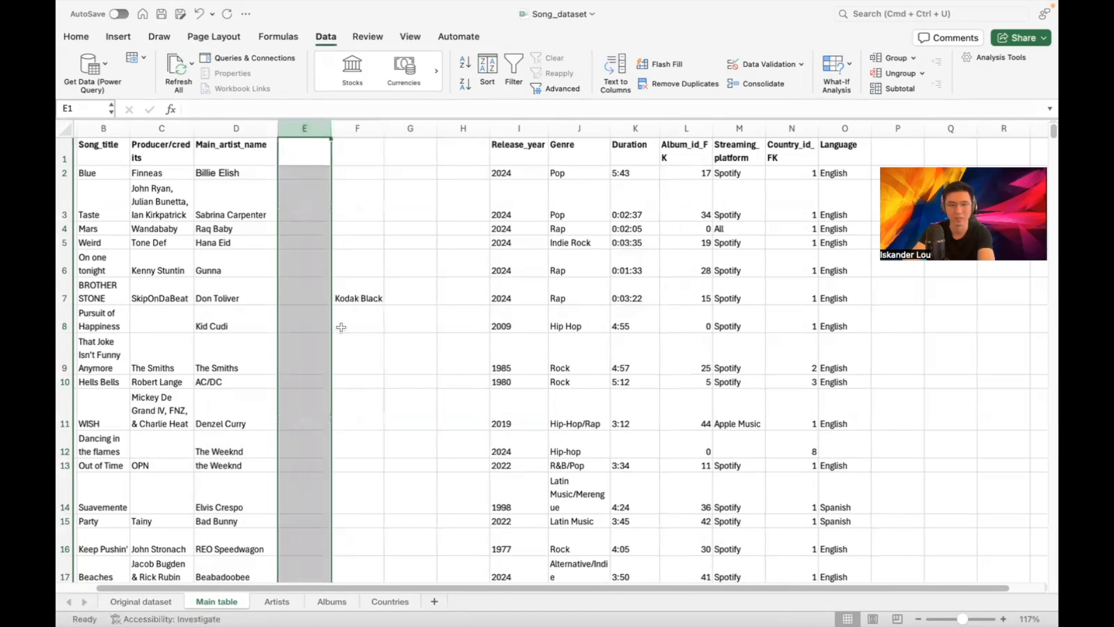
{"action": "scroll", "coordinate": [321, 262], "scroll_direction": "down", "scroll_amount": 15}
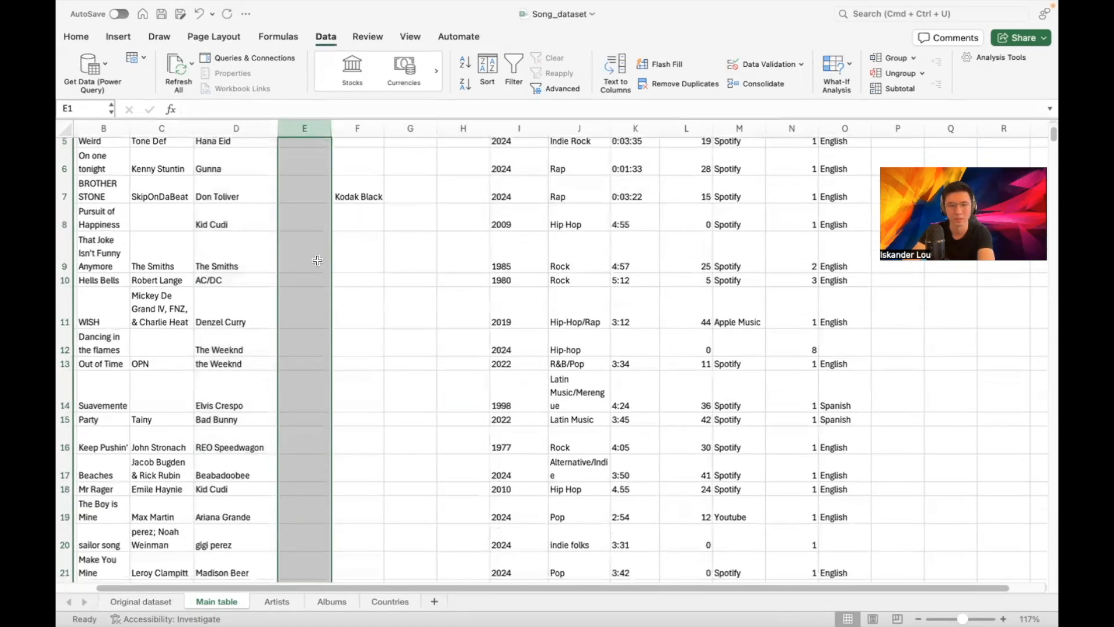
{"action": "scroll", "coordinate": [333, 256], "scroll_direction": "up", "scroll_amount": 15}
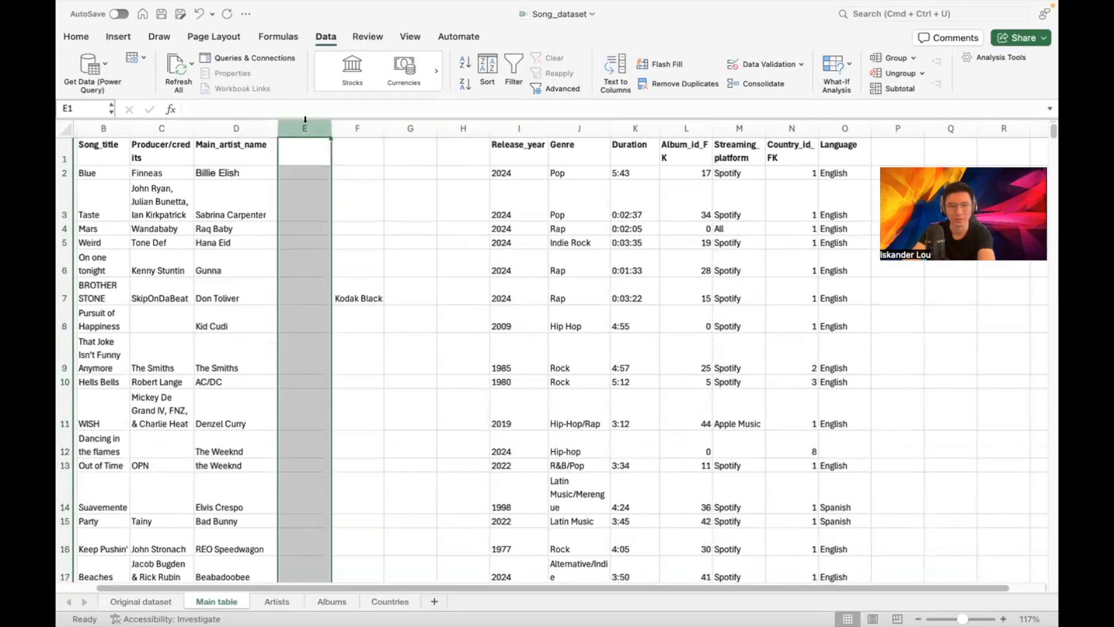
Split Main_artist_name at '&' with Text to Columns, moving Mac Miller and PinkPantheress to column E
{"action": "left_click", "coordinate": [236, 128]}
{"action": "left_click", "coordinate": [613, 75]}
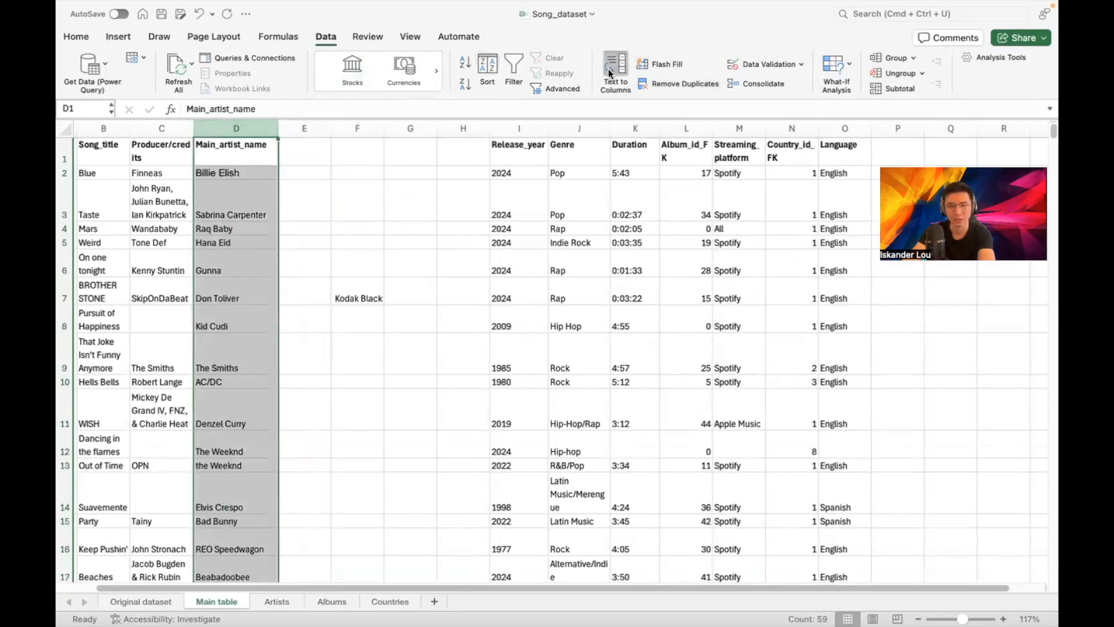
{"action": "left_click", "coordinate": [650, 369]}
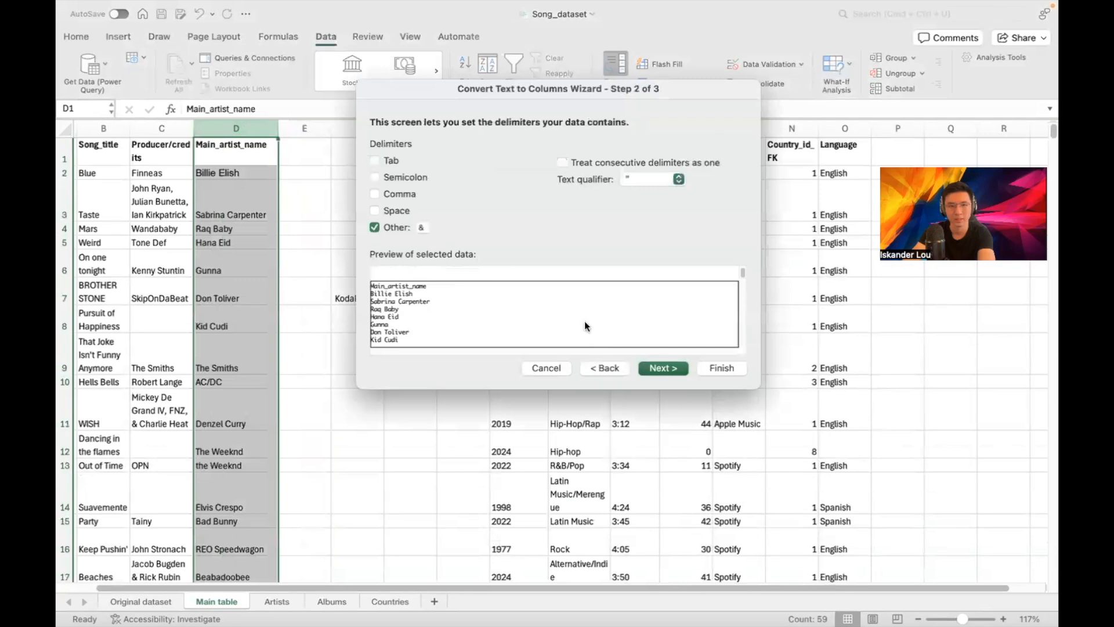
{"action": "left_click", "coordinate": [722, 367]}
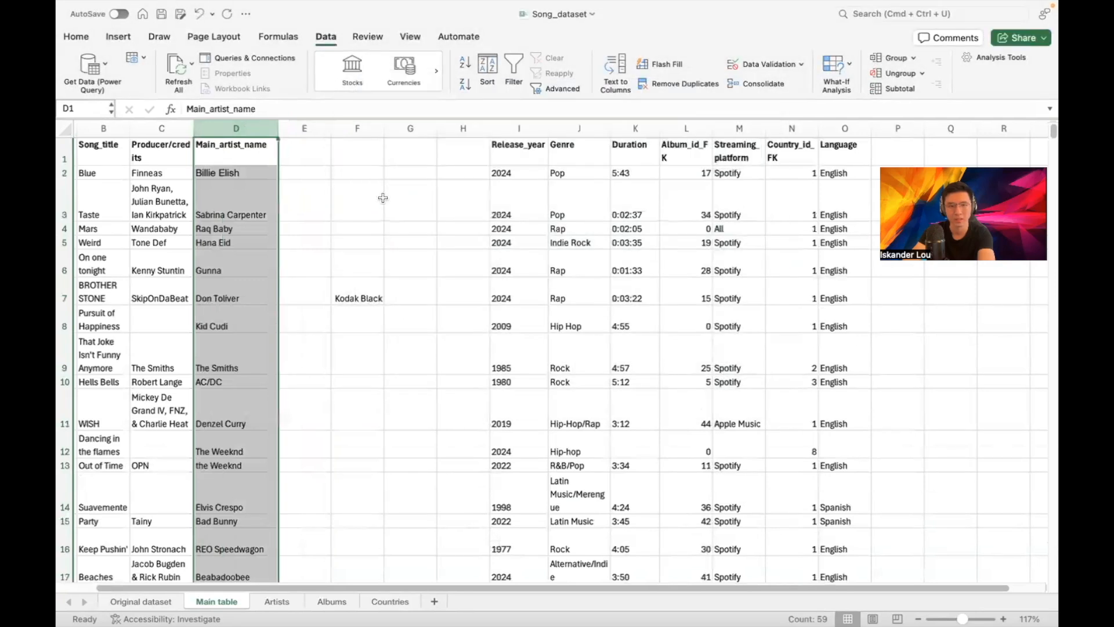
{"action": "left_click", "coordinate": [315, 163]}
{"action": "scroll", "coordinate": [337, 205], "scroll_direction": "down", "scroll_amount": 15}
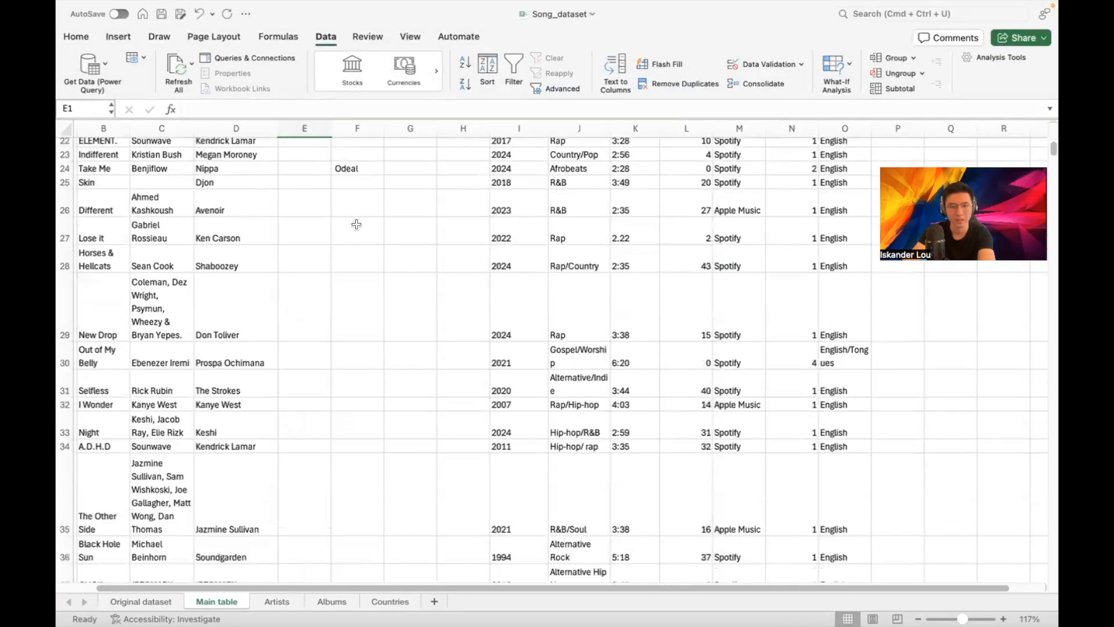
{"action": "scroll", "coordinate": [302, 330], "scroll_direction": "down", "scroll_amount": 3}
{"action": "scroll", "coordinate": [316, 331], "scroll_direction": "up", "scroll_amount": 6}
{"action": "scroll", "coordinate": [320, 330], "scroll_direction": "up", "scroll_amount": 12}
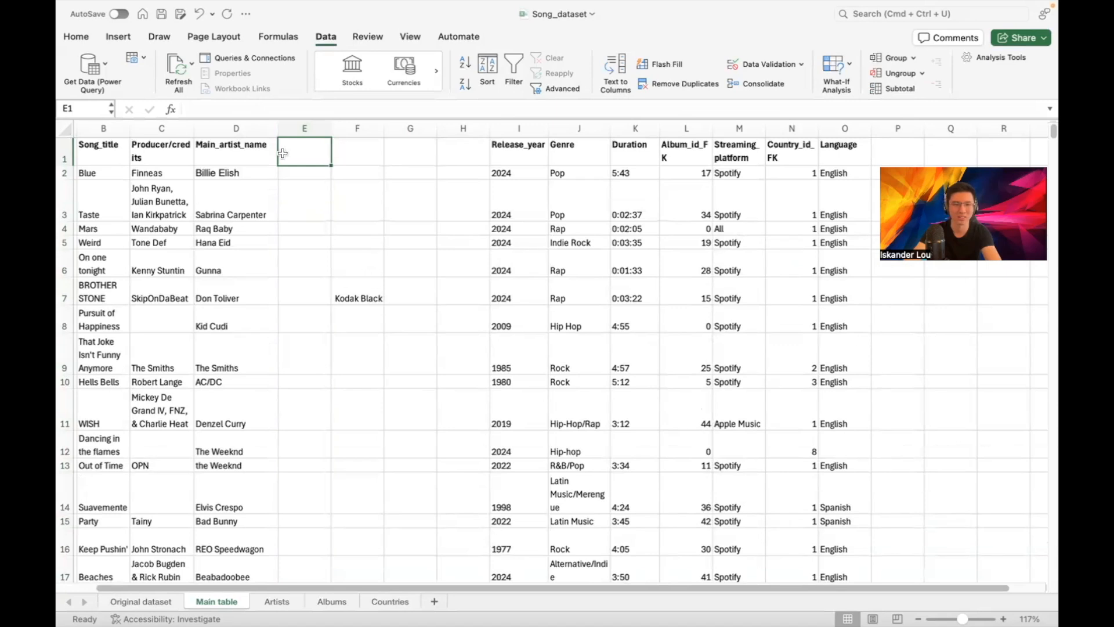
Delete columns E to H, which hold the extra artists
{"action": "left_click_drag", "start_coordinate": [296, 131], "coordinate": [460, 116]}
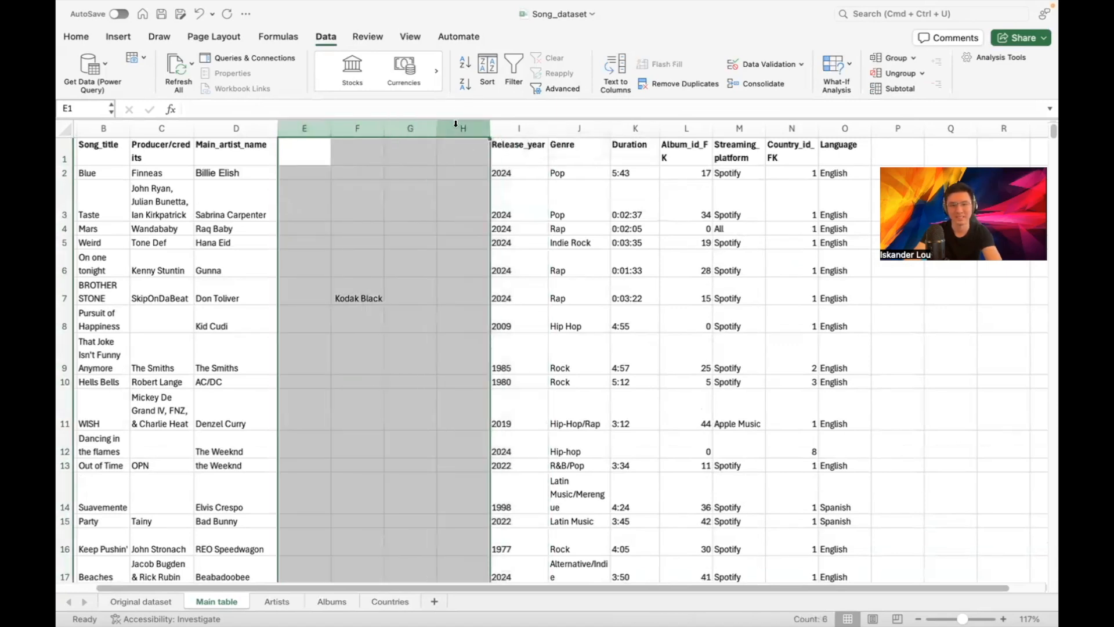
{"action": "right_click", "coordinate": [456, 123]}
{"action": "left_click", "coordinate": [484, 218]}
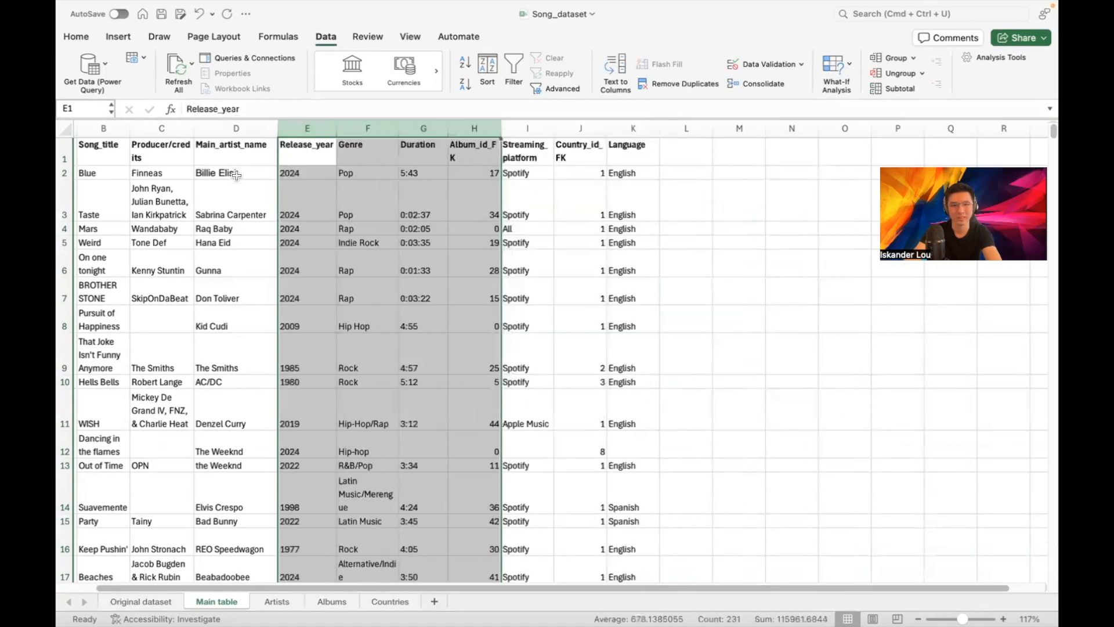
Step down column D to check the remaining main artist names
{"action": "left_click", "coordinate": [235, 172]}
{"action": "left_click", "coordinate": [241, 146]}
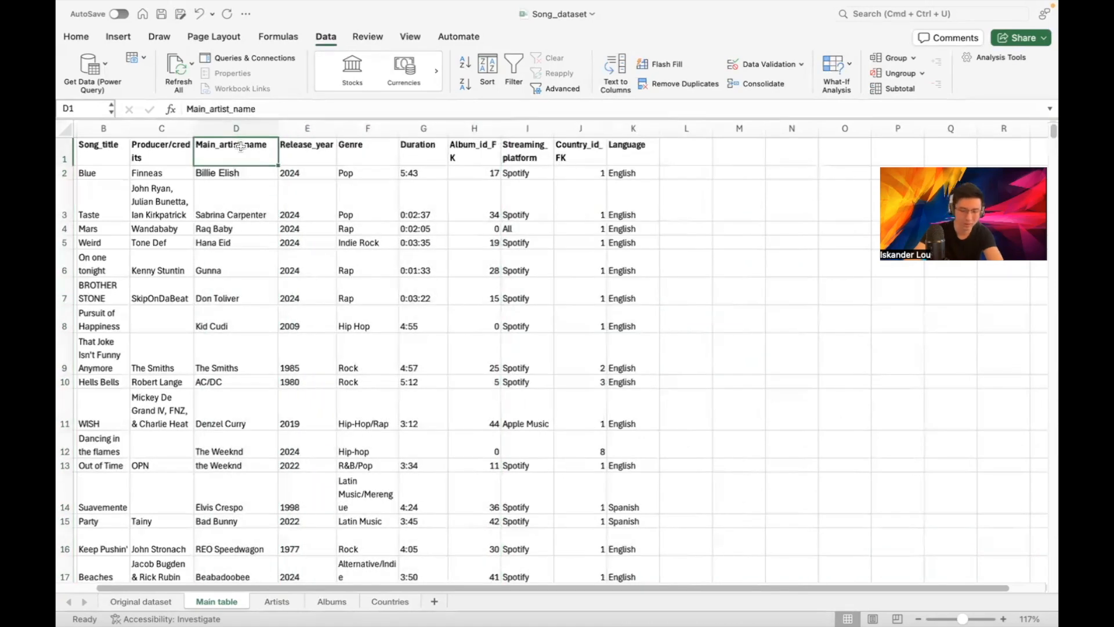
{"action": "key", "text": "Down"}
{"action": "key", "text": "Down"}
{"action": "key", "text": "Down"}
{"action": "key", "text": "Down"}
{"action": "key", "text": "Down"}
{"action": "key", "text": "Down"}
{"action": "key", "text": "Down"}
{"action": "key", "text": "Down"}
{"action": "key", "text": "Down"}
{"action": "key", "text": "Down"}
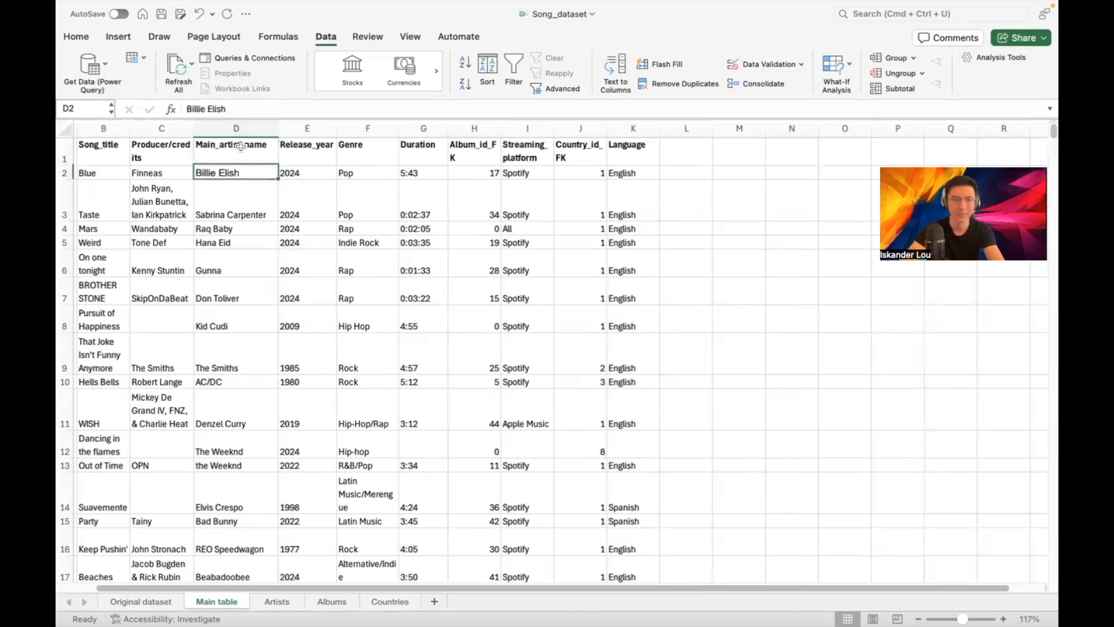
{"action": "key", "text": "Down"}
{"action": "key", "text": "Down"}
{"action": "key", "text": "Down"}
{"action": "key", "text": "Down"}
{"action": "key", "text": "Down"}
{"action": "key", "text": "Down"}
{"action": "key", "text": "Down"}
{"action": "key", "text": "Down"}
{"action": "key", "text": "Down"}
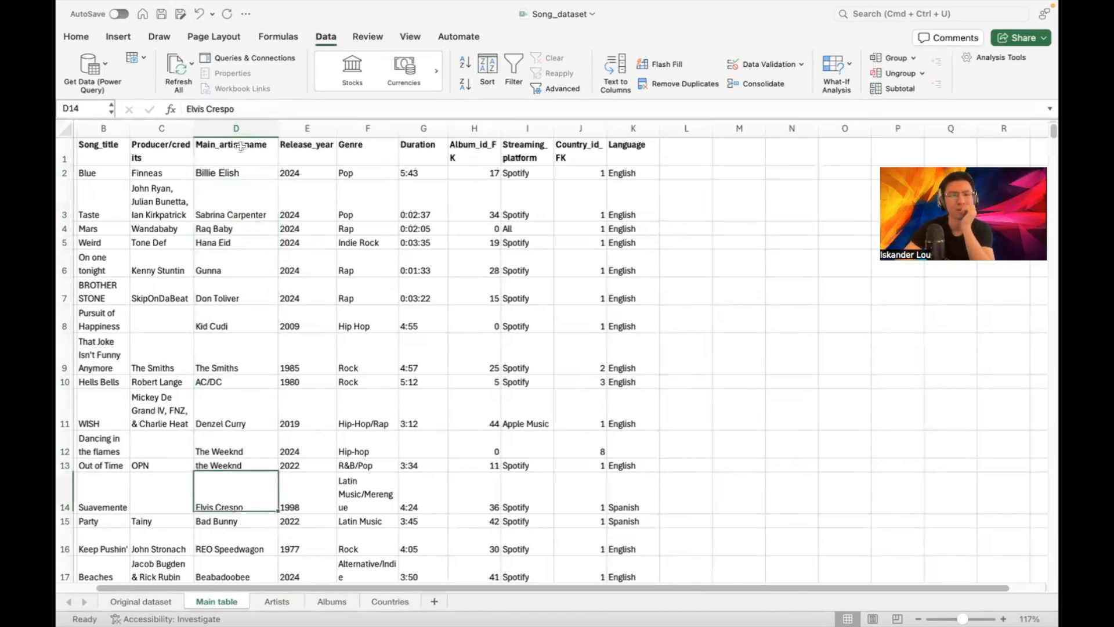
{"action": "key", "text": "Down"}
{"action": "key", "text": "Down"}
{"action": "key", "text": "Down"}
{"action": "key", "text": "Down"}
{"action": "key", "text": "Down"}
{"action": "key", "text": "Down"}
{"action": "key", "text": "Down"}
{"action": "key", "text": "Down"}
{"action": "key", "text": "Down"}
{"action": "key", "text": "Down"}
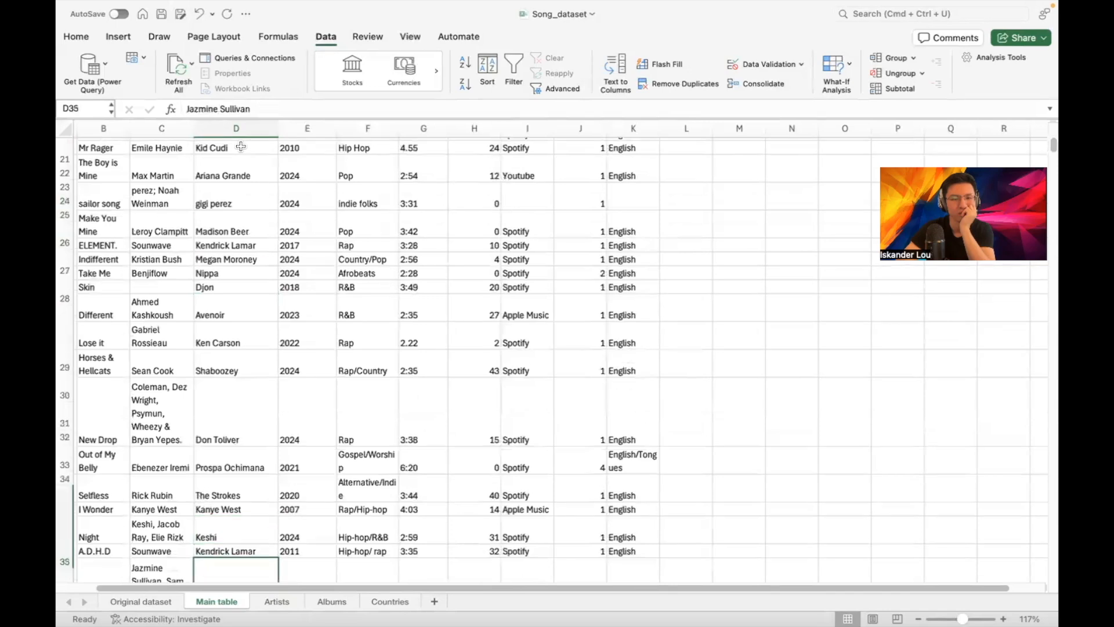
{"action": "key", "text": "Down"}
{"action": "key", "text": "Down"}
{"action": "key", "text": "Down"}
{"action": "key", "text": "Down"}
{"action": "key", "text": "Down"}
{"action": "key", "text": "Down"}
{"action": "key", "text": "Down"}
{"action": "key", "text": "Down"}
{"action": "key", "text": "Down"}
{"action": "key", "text": "Down"}
{"action": "key", "text": "Down"}
{"action": "key", "text": "Down"}
{"action": "key", "text": "Down"}
{"action": "key", "text": "Down"}
{"action": "key", "text": "Down"}
{"action": "key", "text": "Down"}
{"action": "key", "text": "Down"}
{"action": "key", "text": "Down"}
{"action": "key", "text": "Down"}
{"action": "key", "text": "Down"}
{"action": "key", "text": "Down"}
{"action": "key", "text": "Down"}
{"action": "key", "text": "Down"}
{"action": "key", "text": "Down"}
{"action": "key", "text": "Down"}
{"action": "key", "text": "Down"}
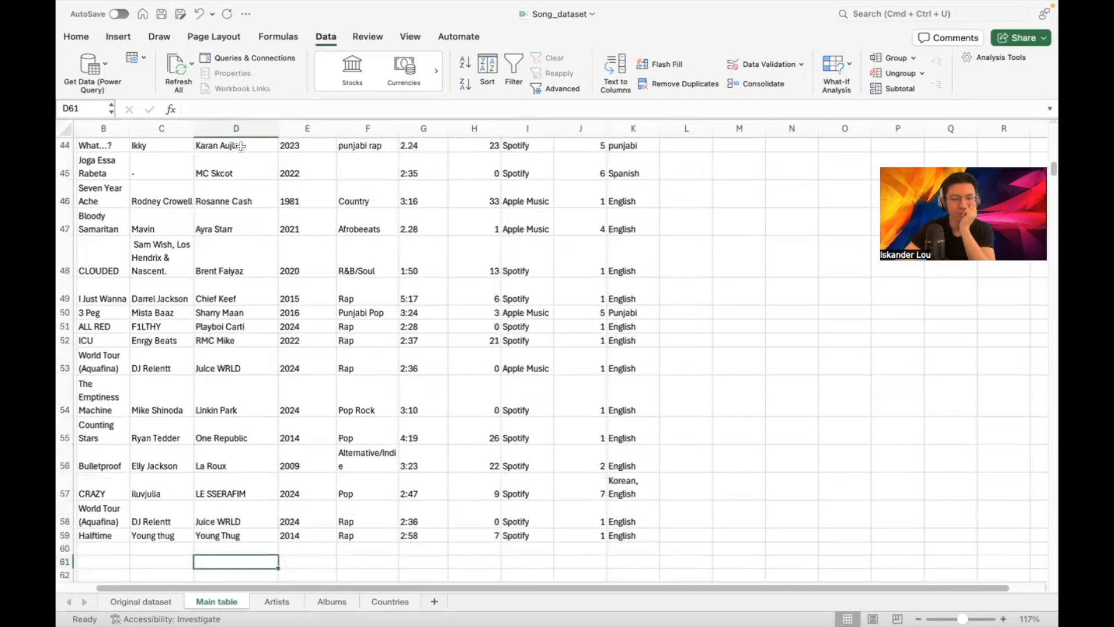
{"action": "scroll", "coordinate": [346, 211], "scroll_direction": "up", "scroll_amount": 7}
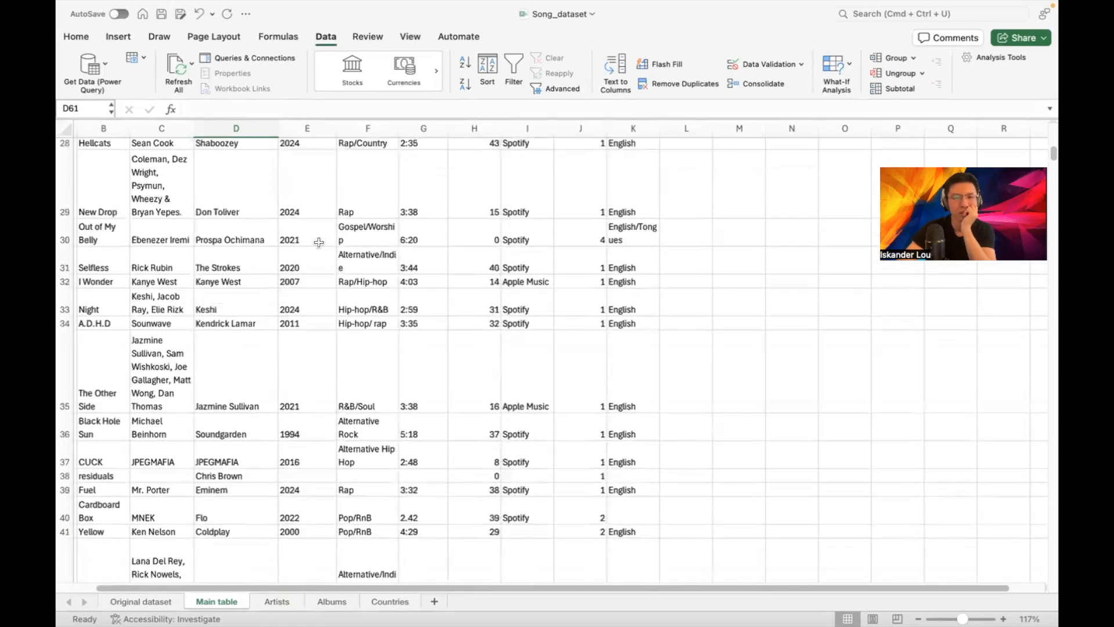
{"action": "scroll", "coordinate": [273, 275], "scroll_direction": "up", "scroll_amount": 5}
{"action": "scroll", "coordinate": [272, 275], "scroll_direction": "up", "scroll_amount": 1}
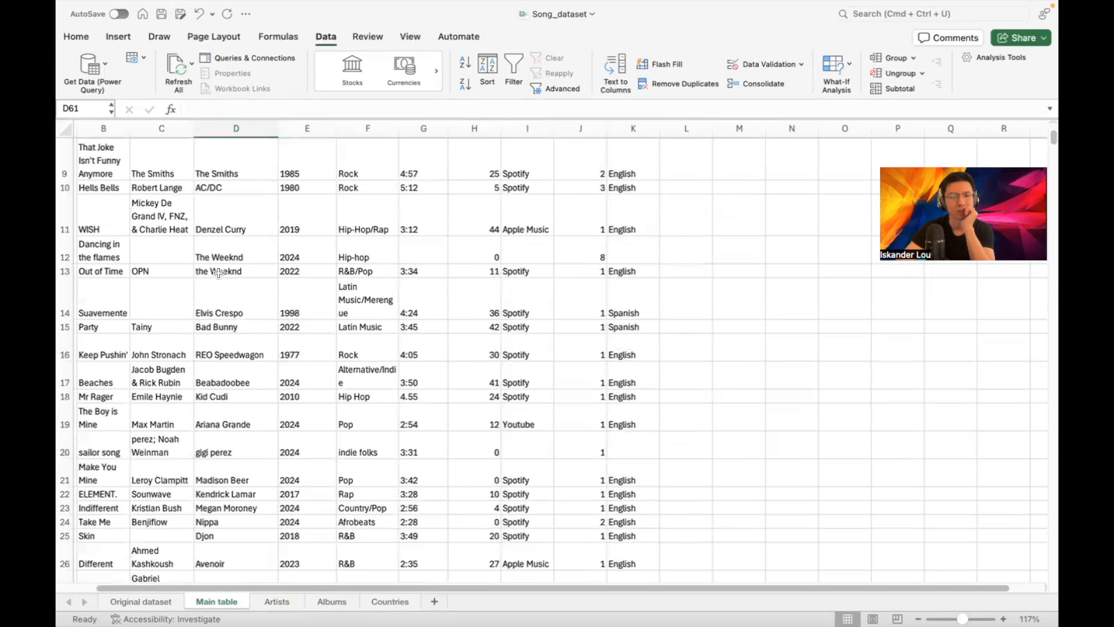
Correct the lowercase entry in D13 to read 'The Weeknd'
{"action": "left_click", "coordinate": [240, 270]}
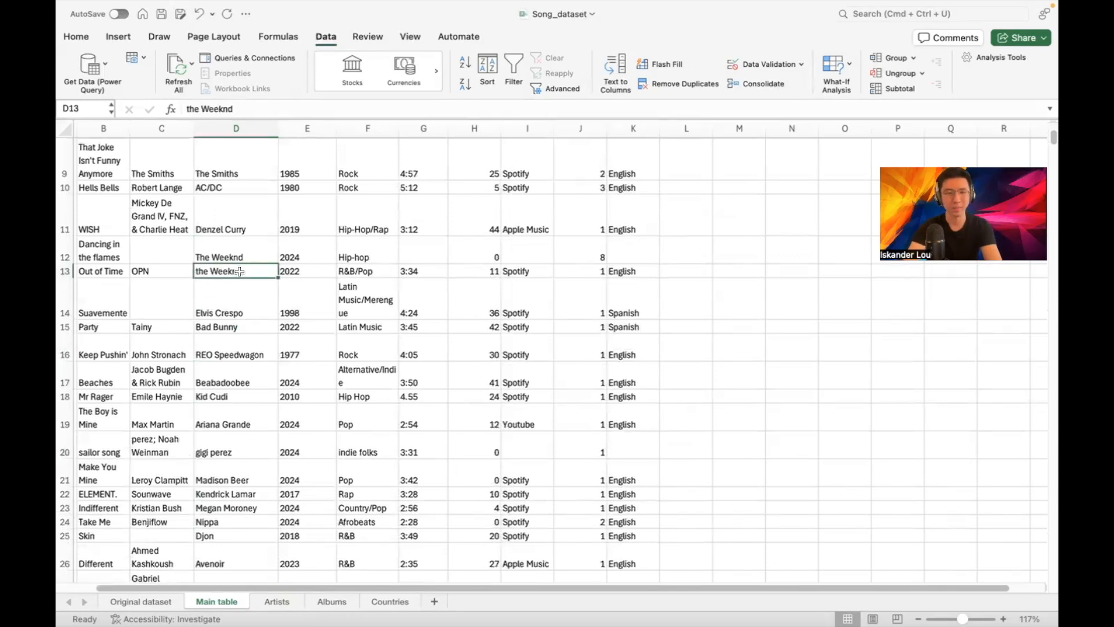
{"action": "type", "text": "The Wee"}
{"action": "key", "text": "Return"}
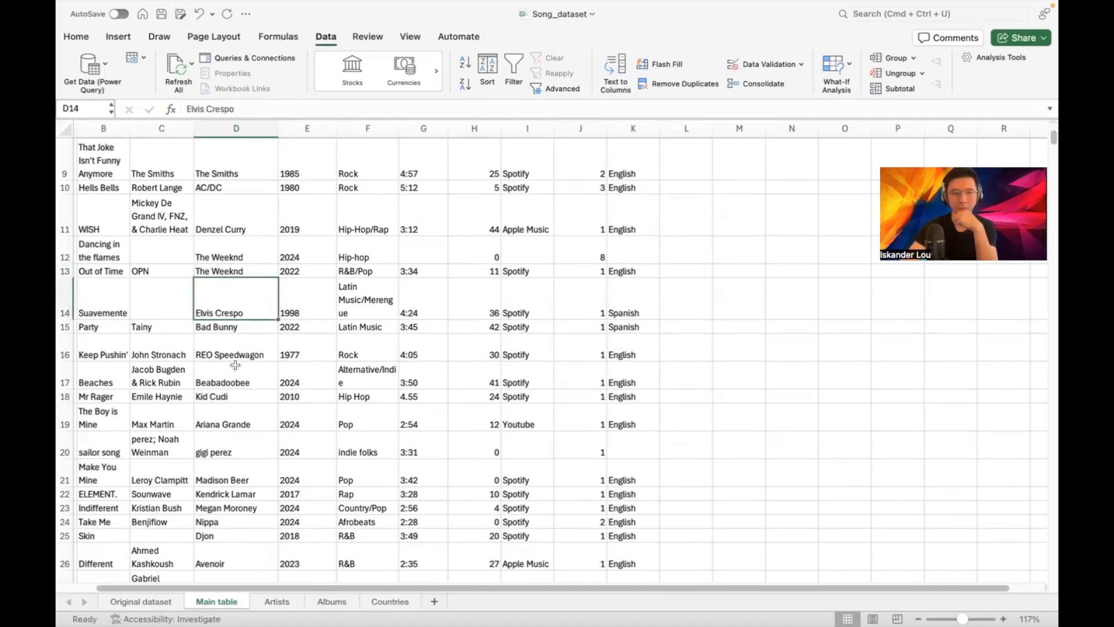
{"action": "scroll", "coordinate": [279, 243], "scroll_direction": "up", "scroll_amount": 8}
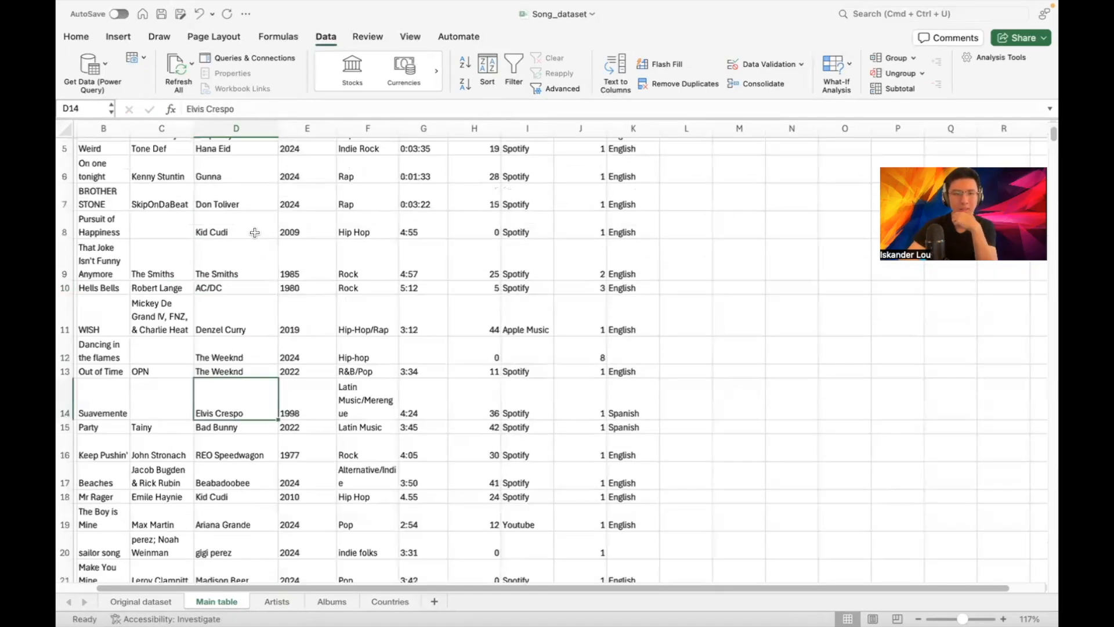
Add the header Artist_id_FK in cell L1
{"action": "left_click", "coordinate": [682, 154]}
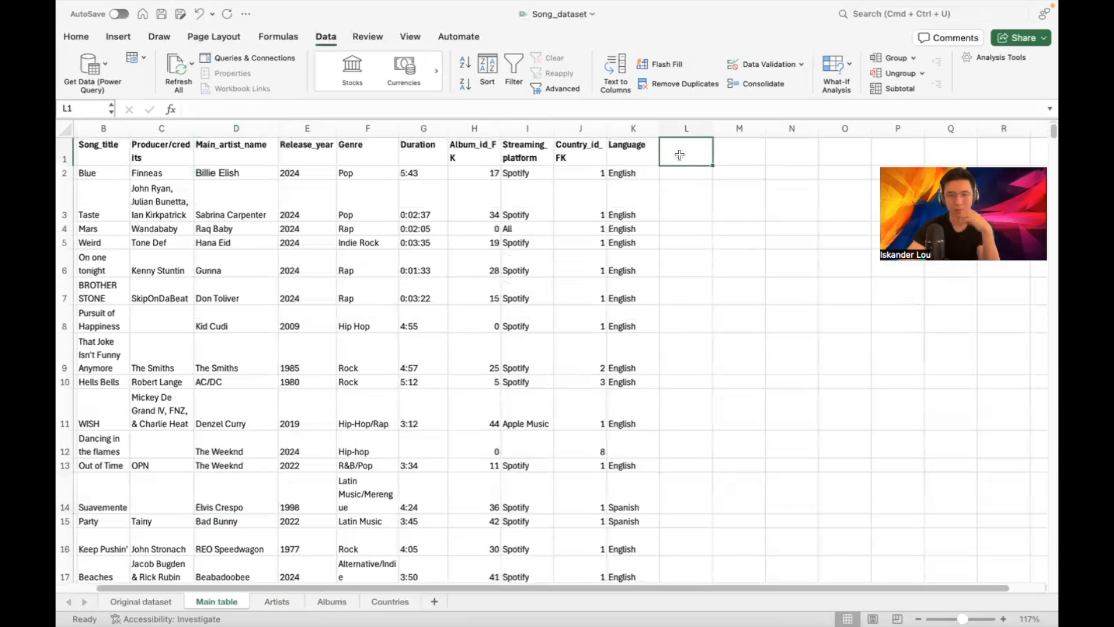
{"action": "type", "text": "Artist_"}
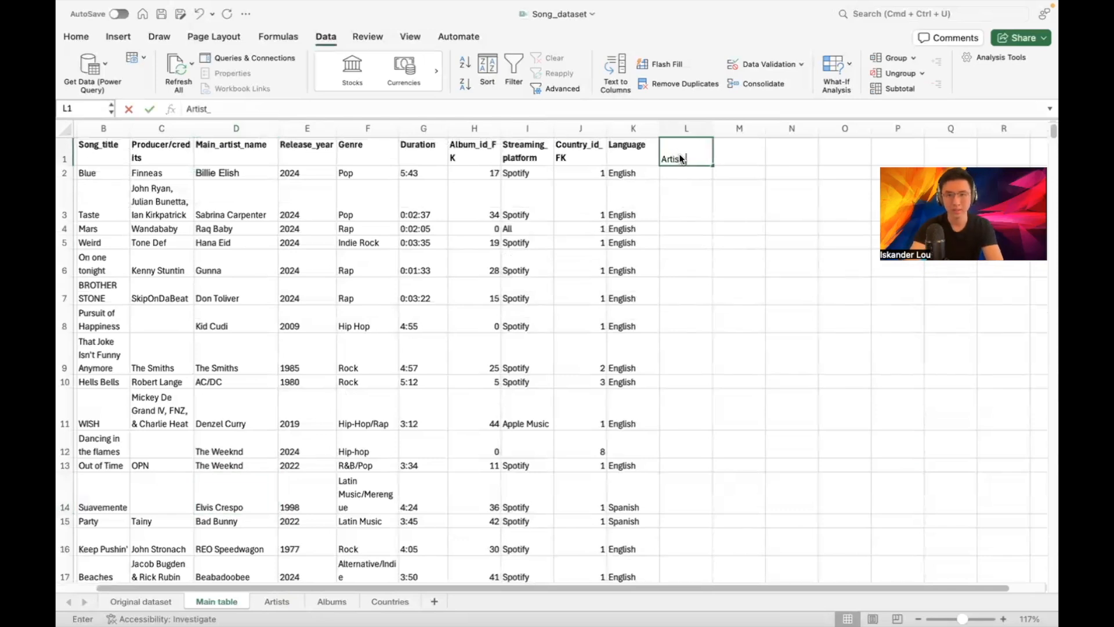
{"action": "type", "text": "id_FK"}
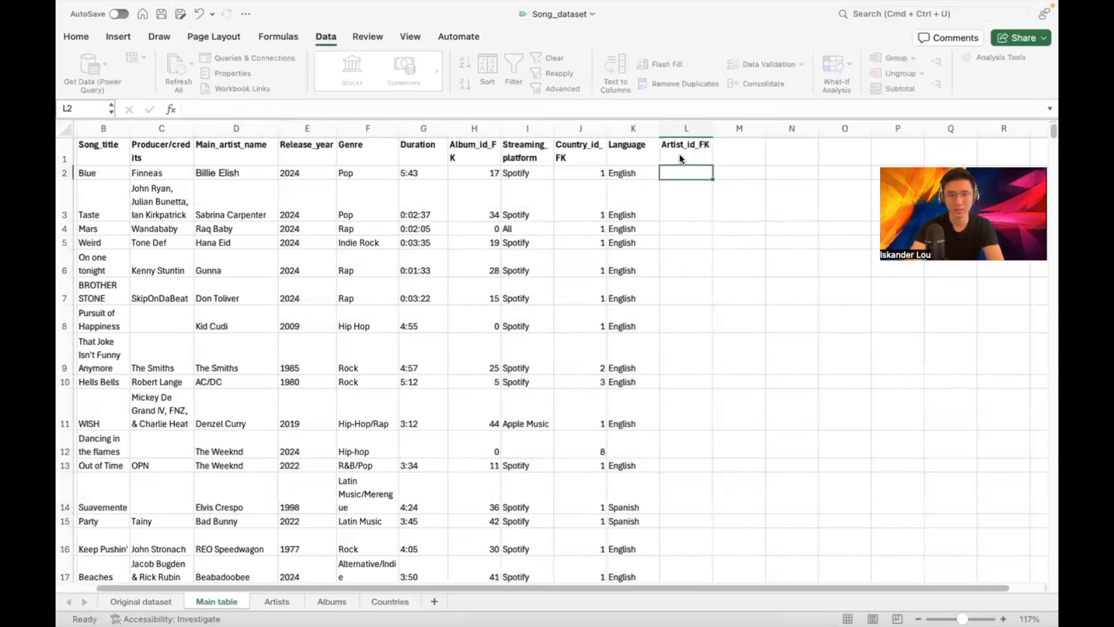
{"action": "key", "text": "Return"}
Enter =XLOOKUP(D2,Artists!B:B,Artists!A:A) in L2, returning artist id 7
{"action": "type", "text": "=XLOOKUP("}
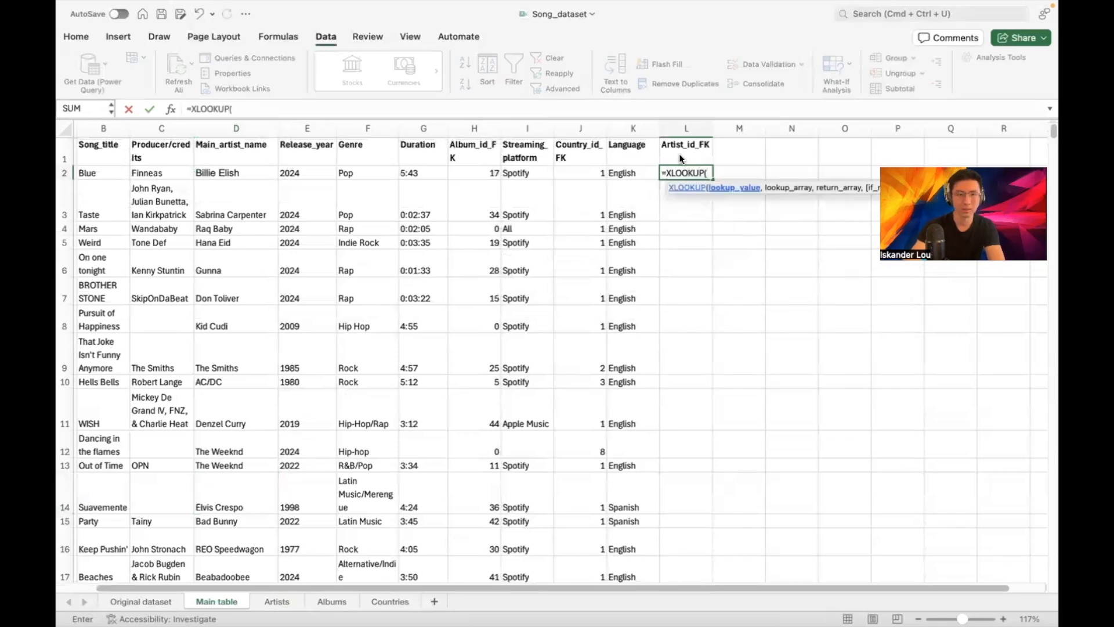
{"action": "left_click", "coordinate": [250, 173]}
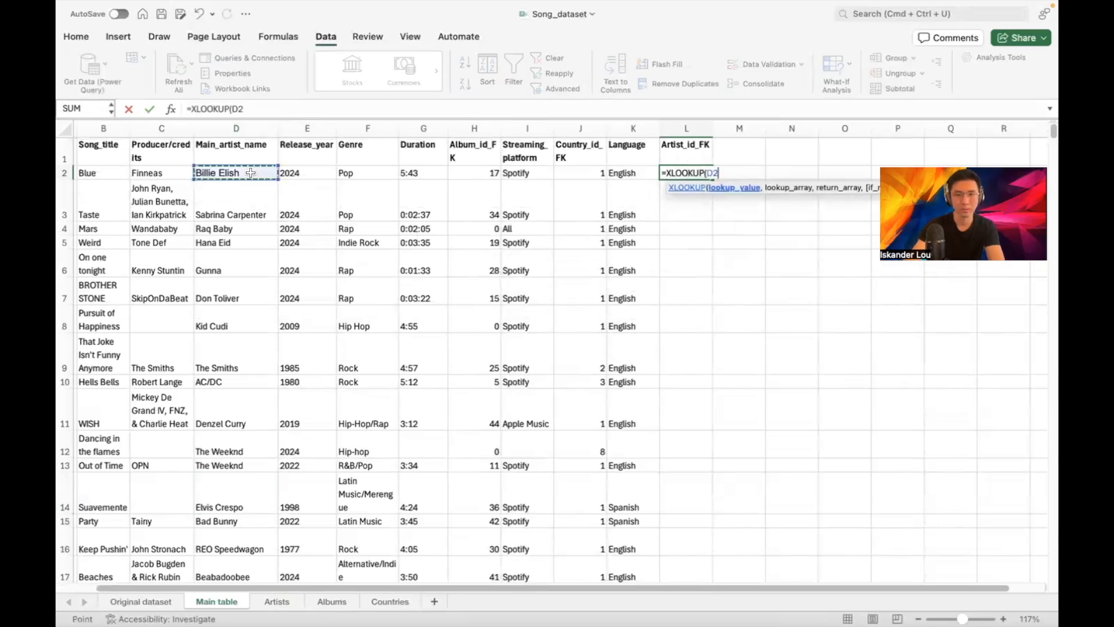
{"action": "type", "text": ","}
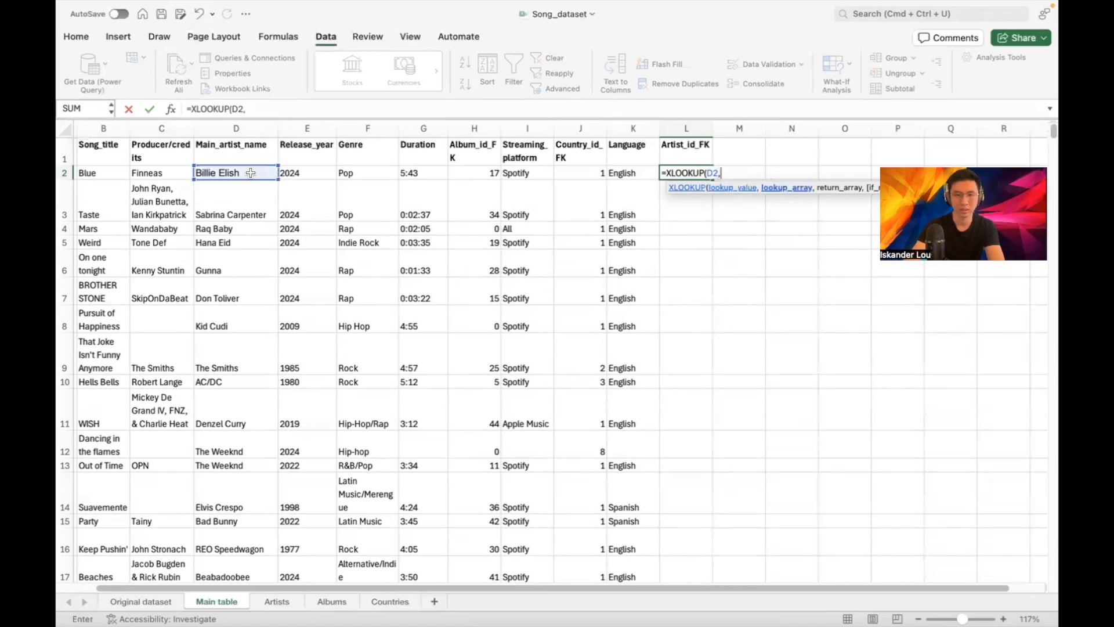
{"action": "left_click", "coordinate": [284, 603]}
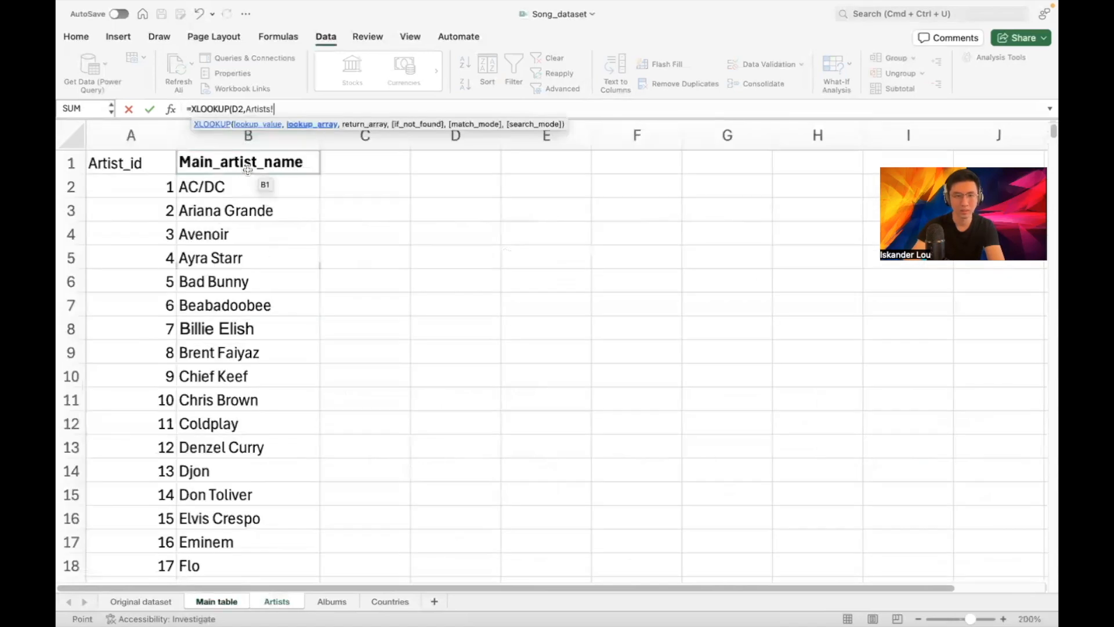
{"action": "left_click", "coordinate": [252, 146]}
{"action": "type", "text": ","}
{"action": "left_click", "coordinate": [146, 139]}
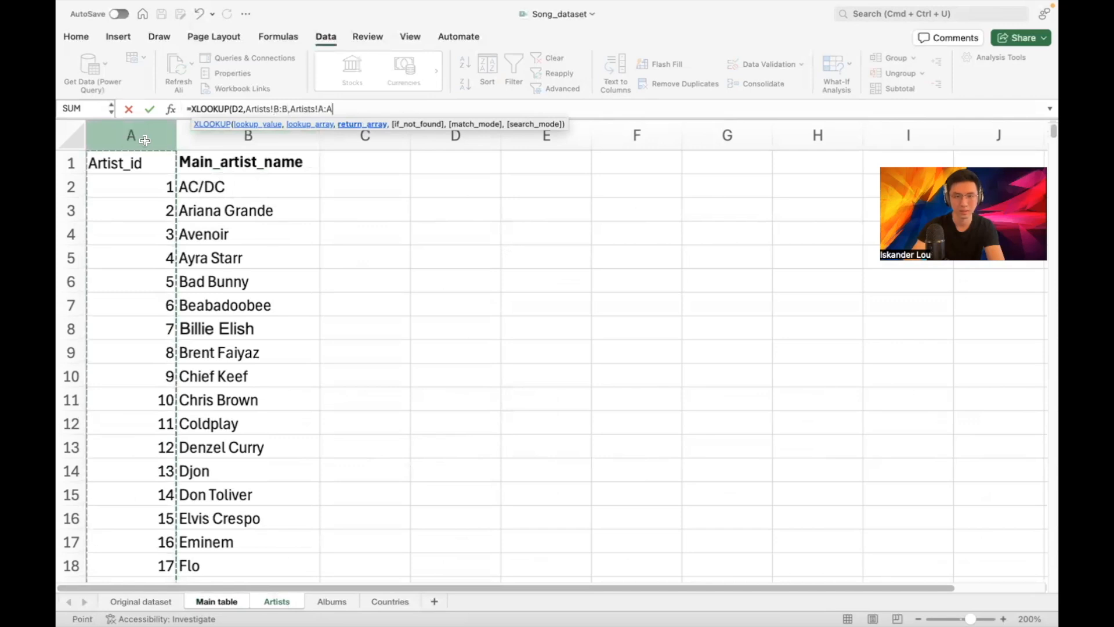
{"action": "key", "text": "Return"}
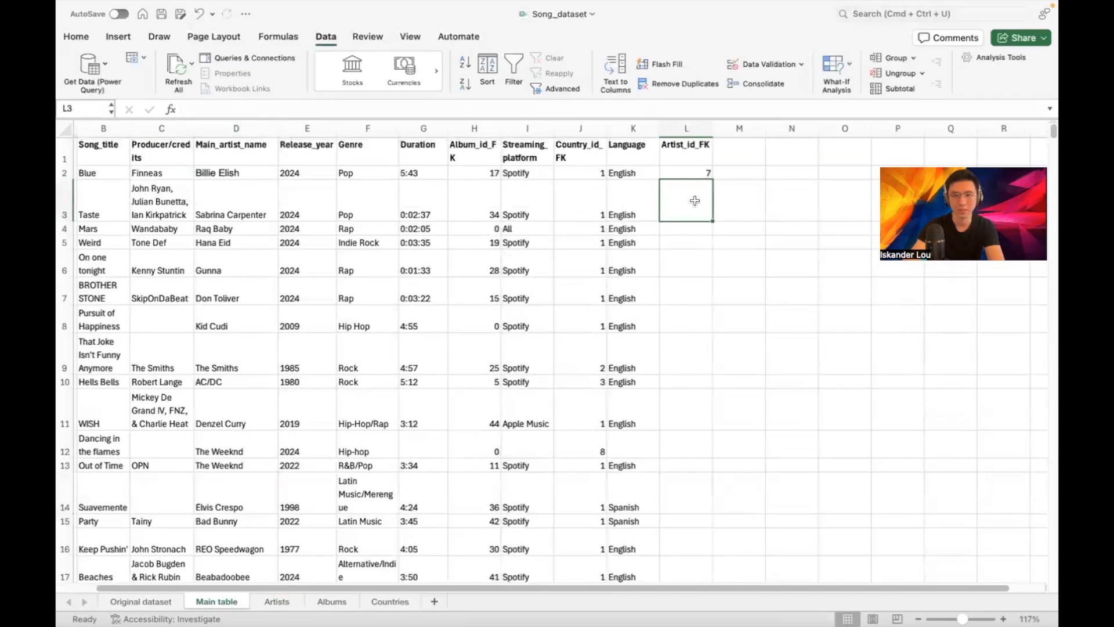
Copy the L2 lookup formula down to row 6 and verify the ids against the Artists sheet
{"action": "left_click", "coordinate": [692, 173]}
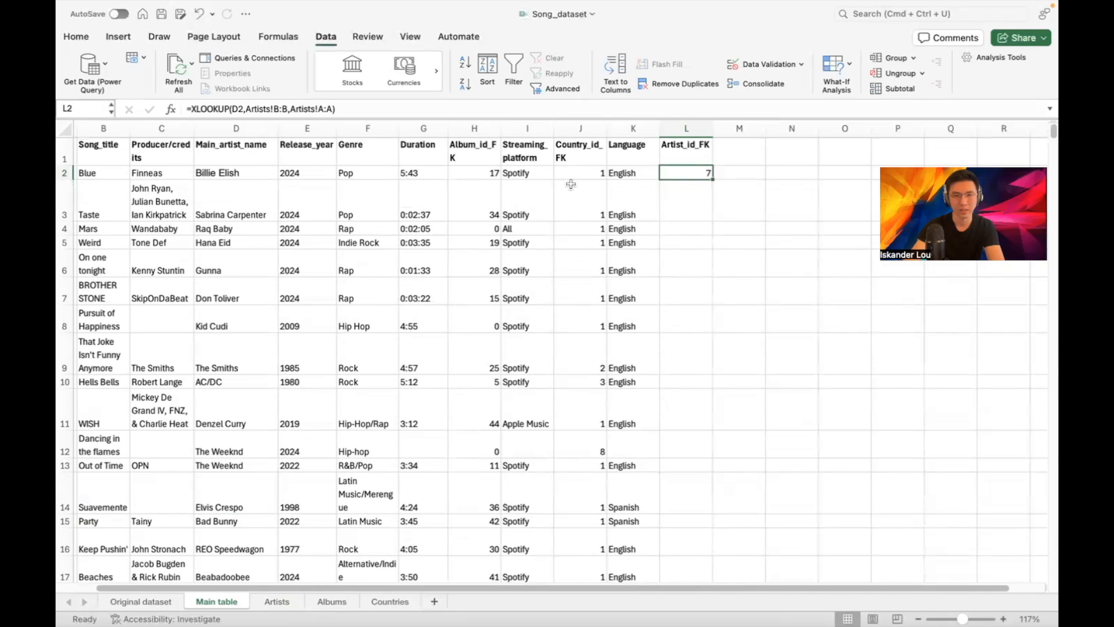
{"action": "left_click", "coordinate": [272, 606]}
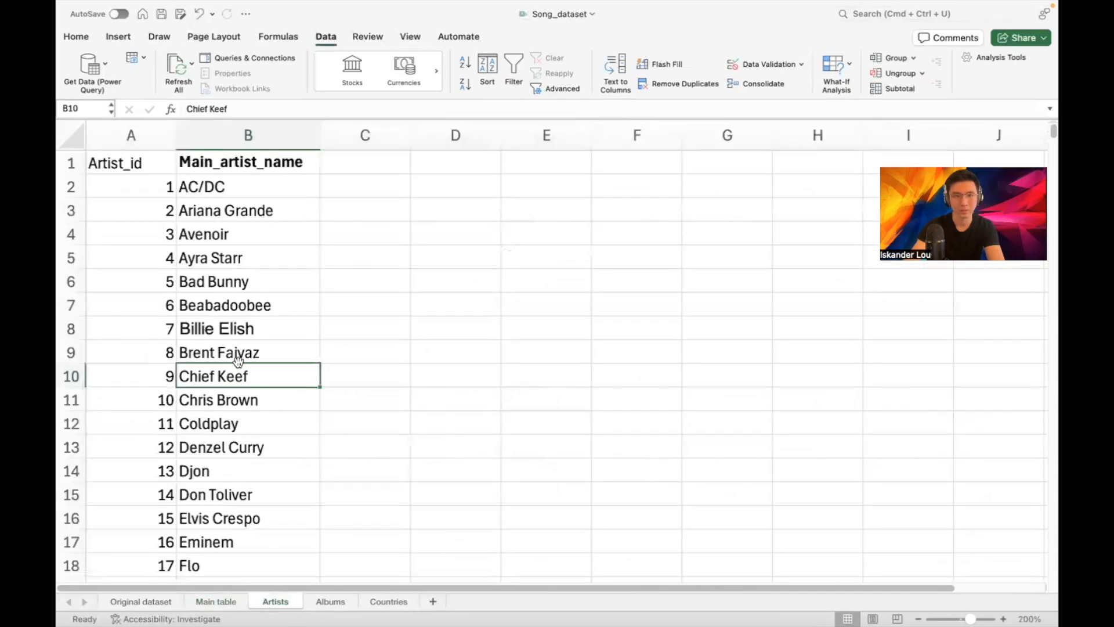
{"action": "left_click", "coordinate": [217, 606]}
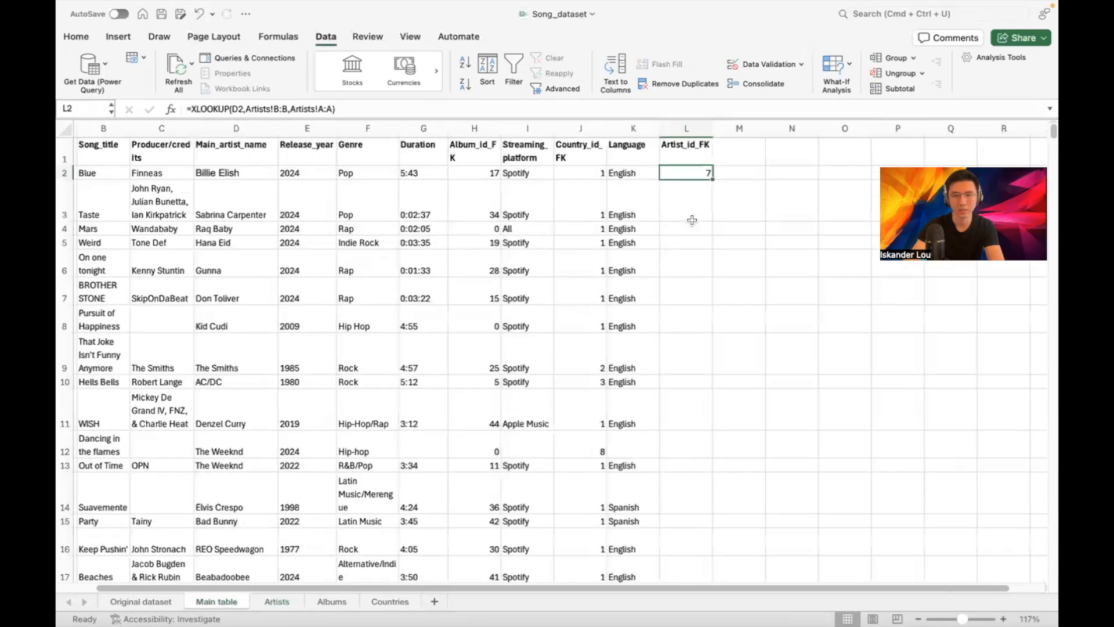
{"action": "left_click_drag", "start_coordinate": [712, 179], "coordinate": [715, 275]}
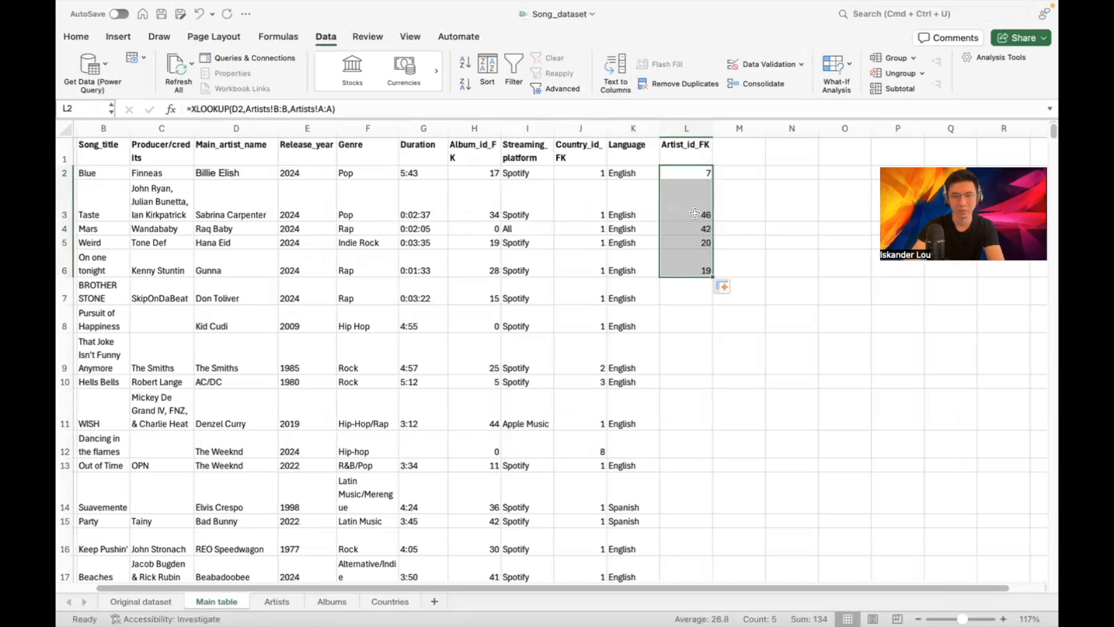
{"action": "left_click", "coordinate": [271, 602]}
{"action": "scroll", "coordinate": [277, 344], "scroll_direction": "down", "scroll_amount": 11}
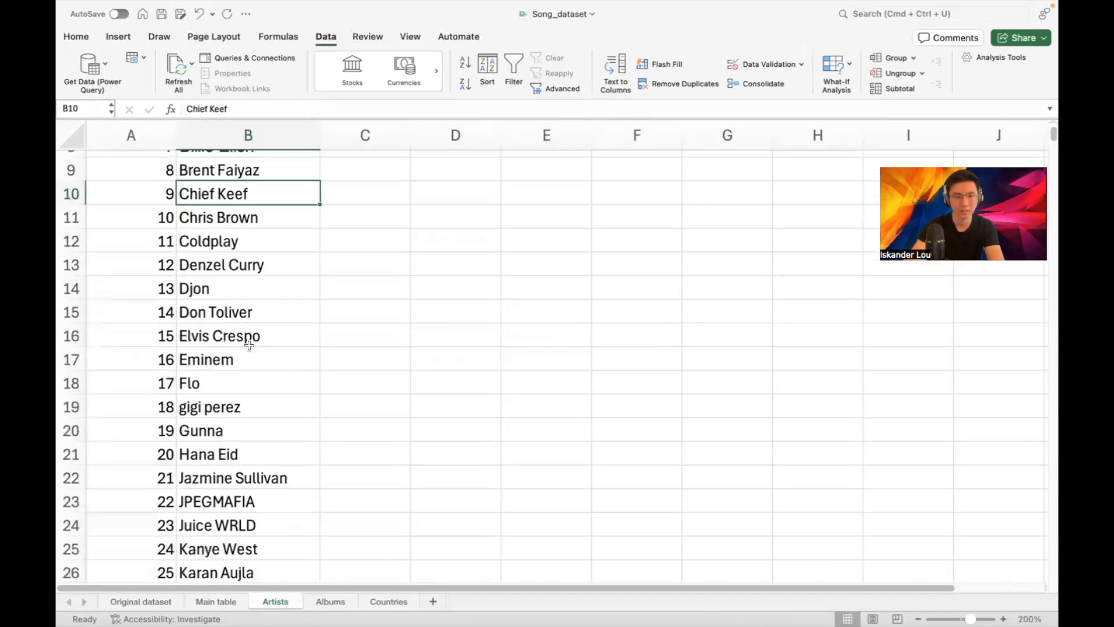
{"action": "scroll", "coordinate": [277, 344], "scroll_direction": "down", "scroll_amount": 2}
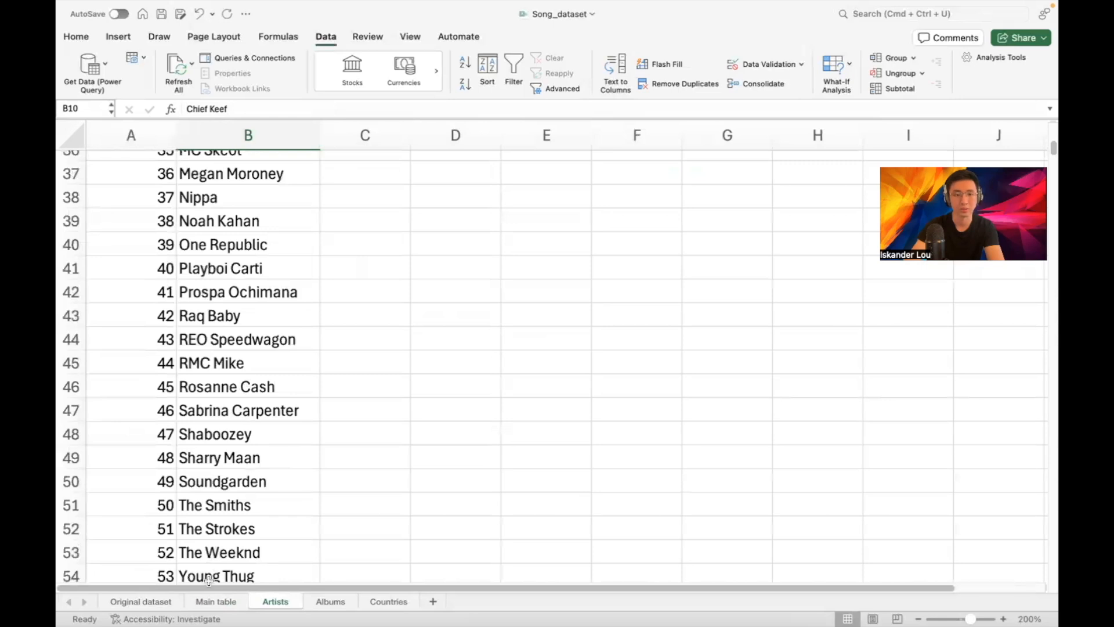
{"action": "left_click", "coordinate": [216, 601]}
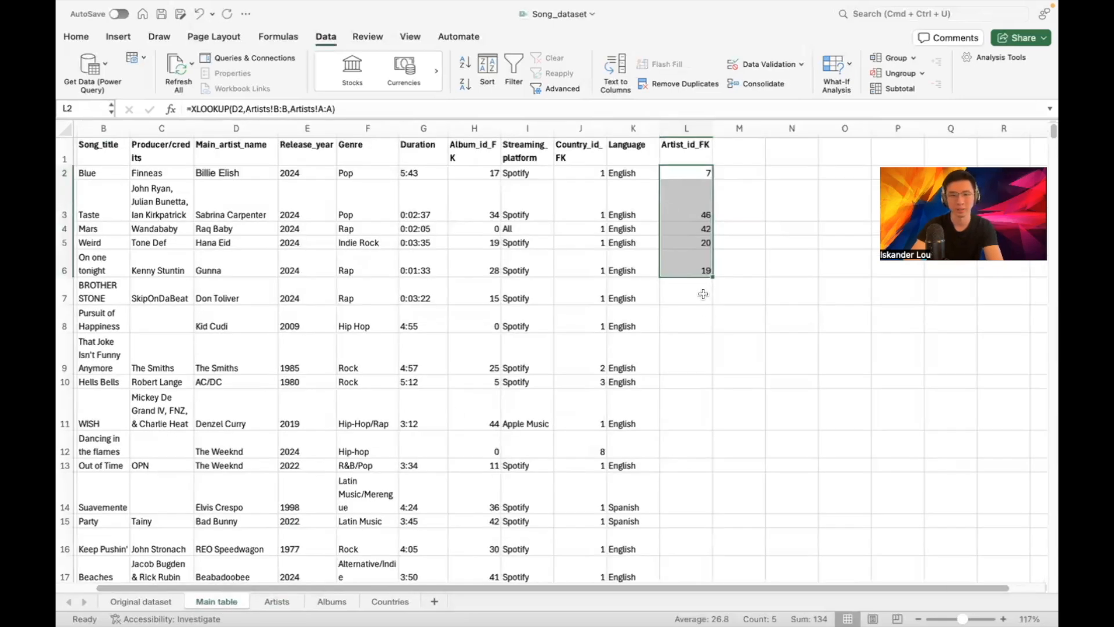
Fill the XLOOKUP formula into L6:L59, selecting upward from row 59
{"action": "left_click", "coordinate": [621, 229]}
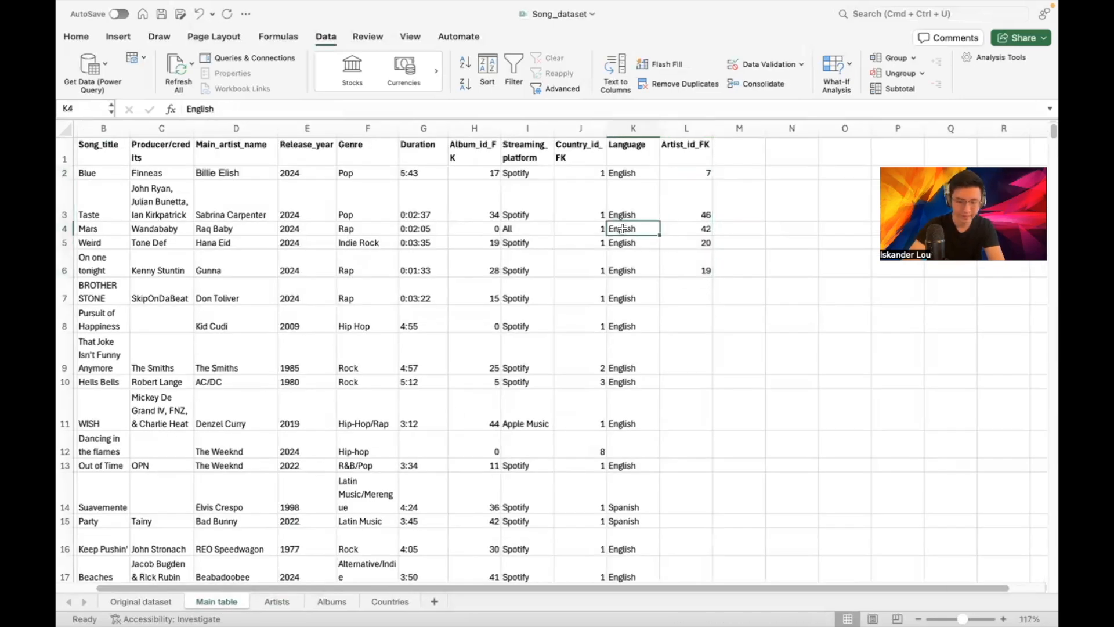
{"action": "key", "text": "ctrl+shift+Down"}
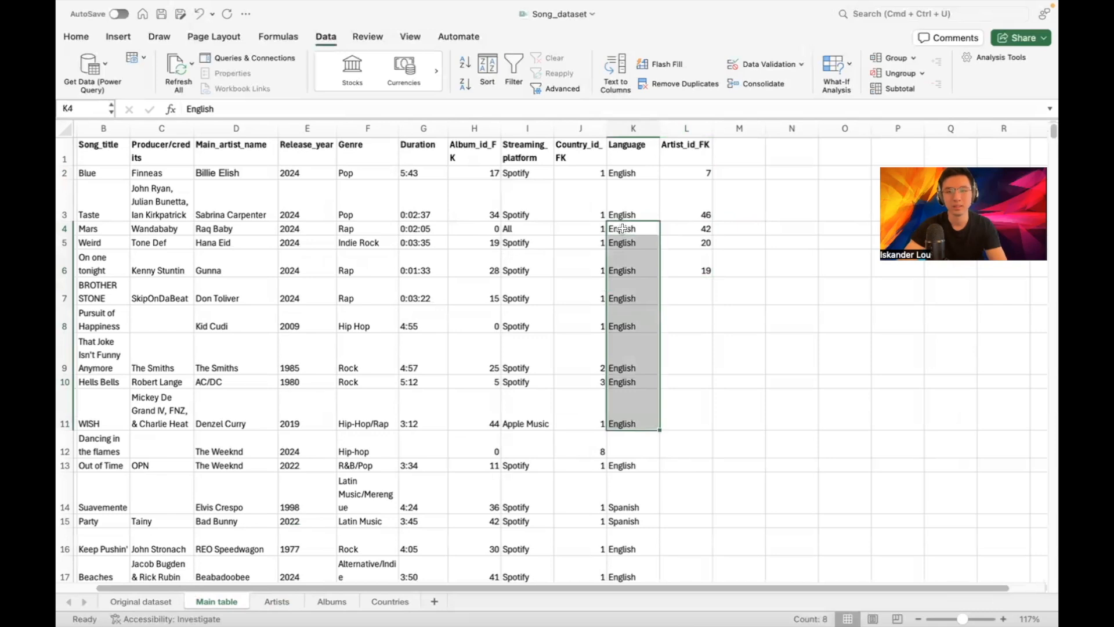
{"action": "key", "text": "ctrl+Down"}
{"action": "key", "text": "ctrl+Down"}
{"action": "key", "text": "ctrl+Down"}
{"action": "key", "text": "ctrl+Down"}
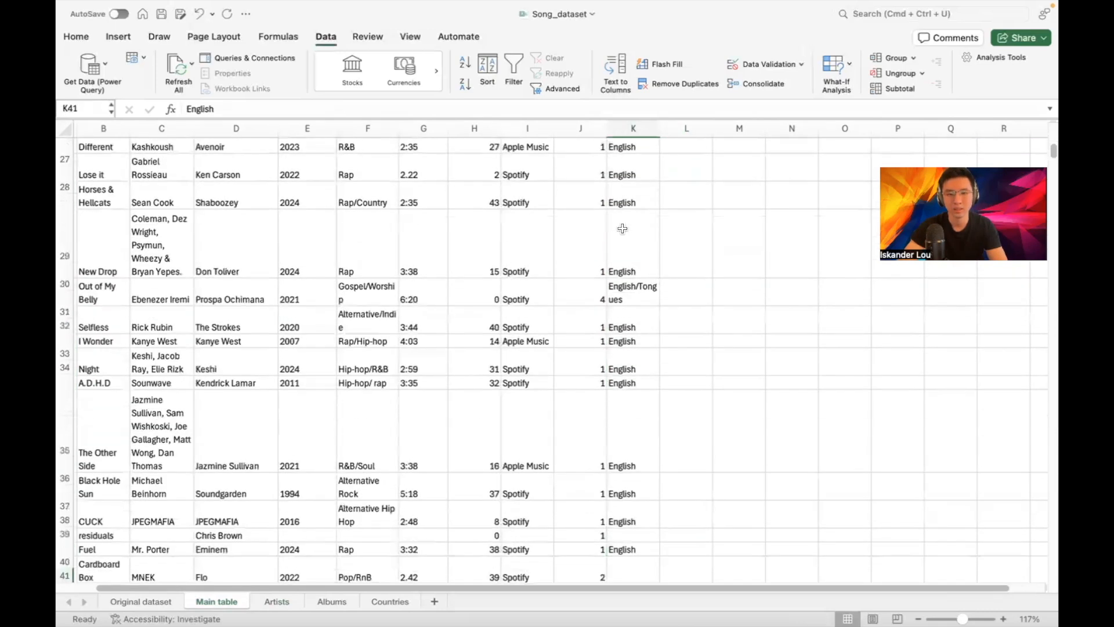
{"action": "key", "text": "ctrl+Down"}
{"action": "key", "text": "ctrl+Down"}
{"action": "key", "text": "Right"}
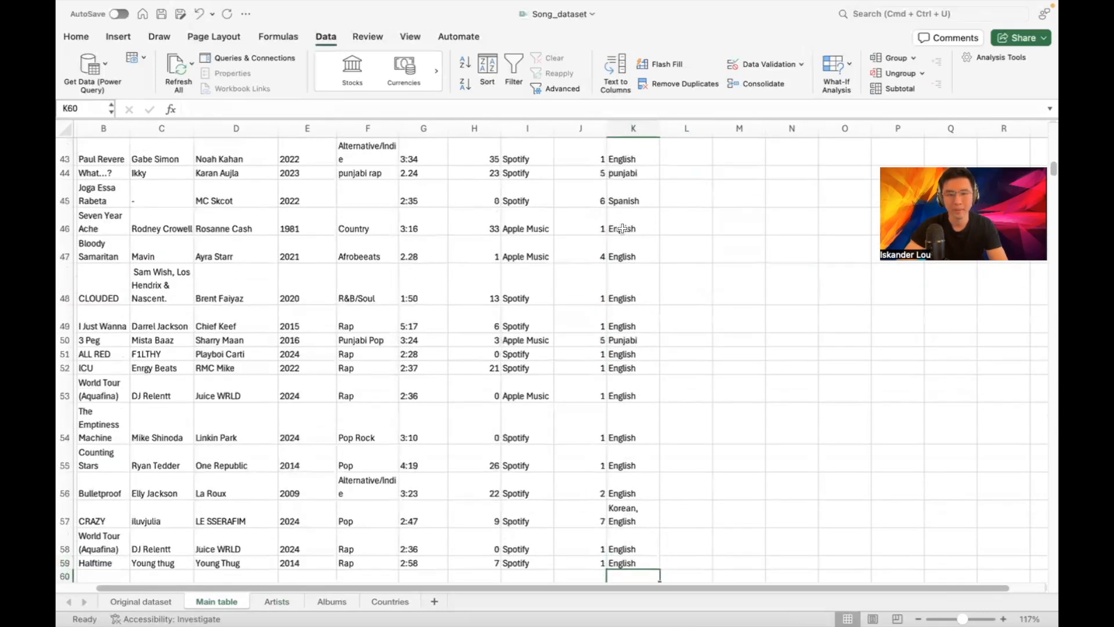
{"action": "key", "text": "ctrl+shift+Up"}
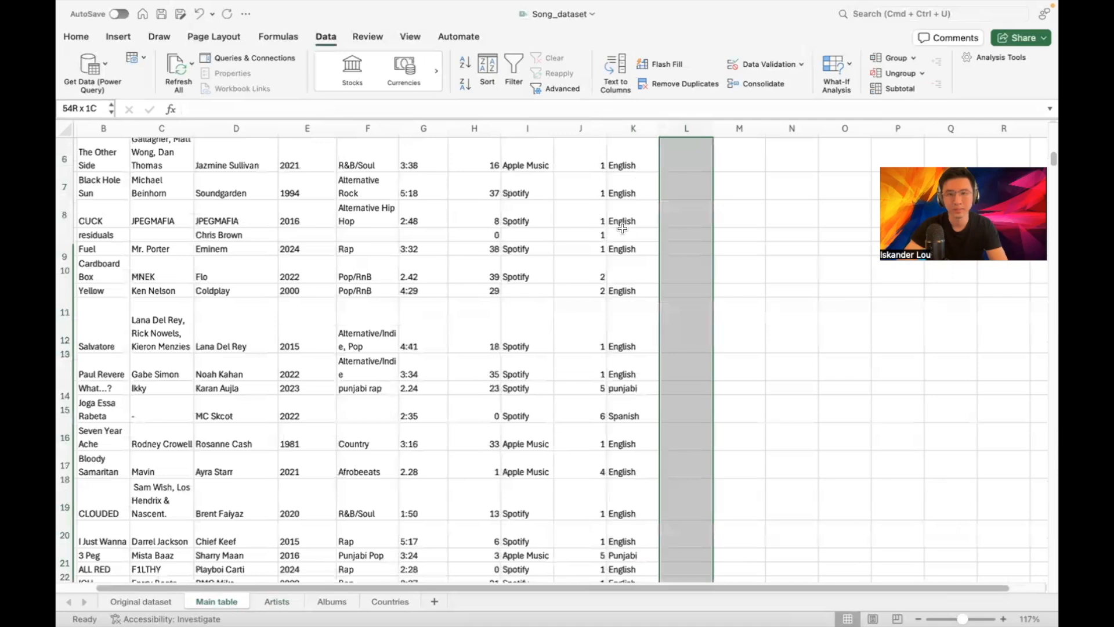
{"action": "key", "text": "super+v"}
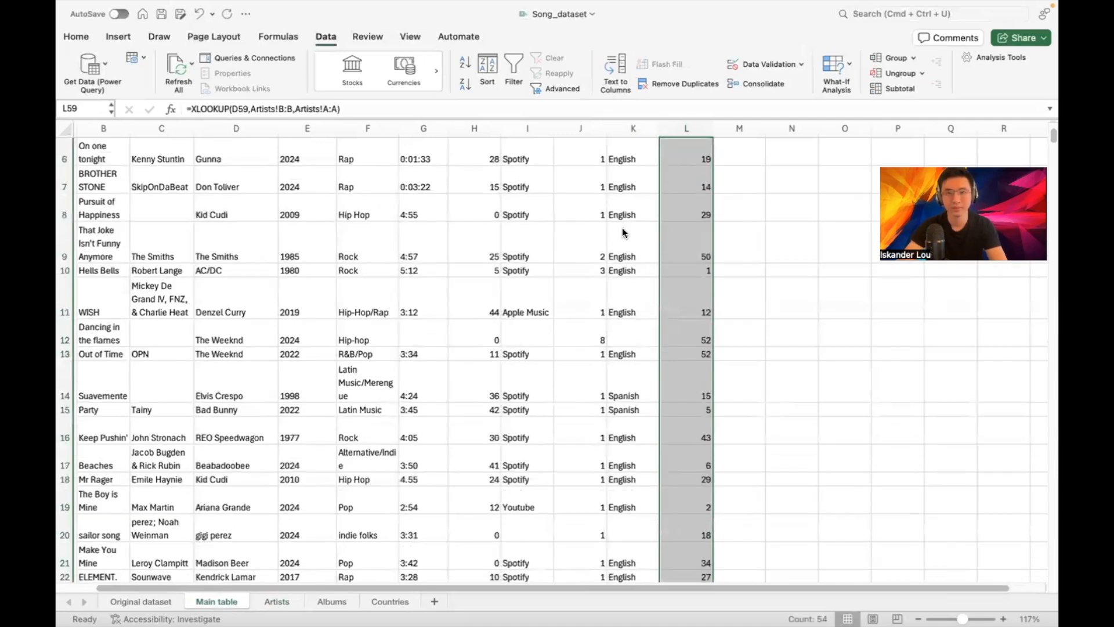
Look up Chief Keef's id on the Artists sheet and replace the #N/A in L49 with 9
{"action": "left_click", "coordinate": [746, 209]}
{"action": "scroll", "coordinate": [731, 234], "scroll_direction": "up", "scroll_amount": 4}
{"action": "scroll", "coordinate": [731, 234], "scroll_direction": "down", "scroll_amount": 10}
{"action": "scroll", "coordinate": [769, 267], "scroll_direction": "down", "scroll_amount": 5}
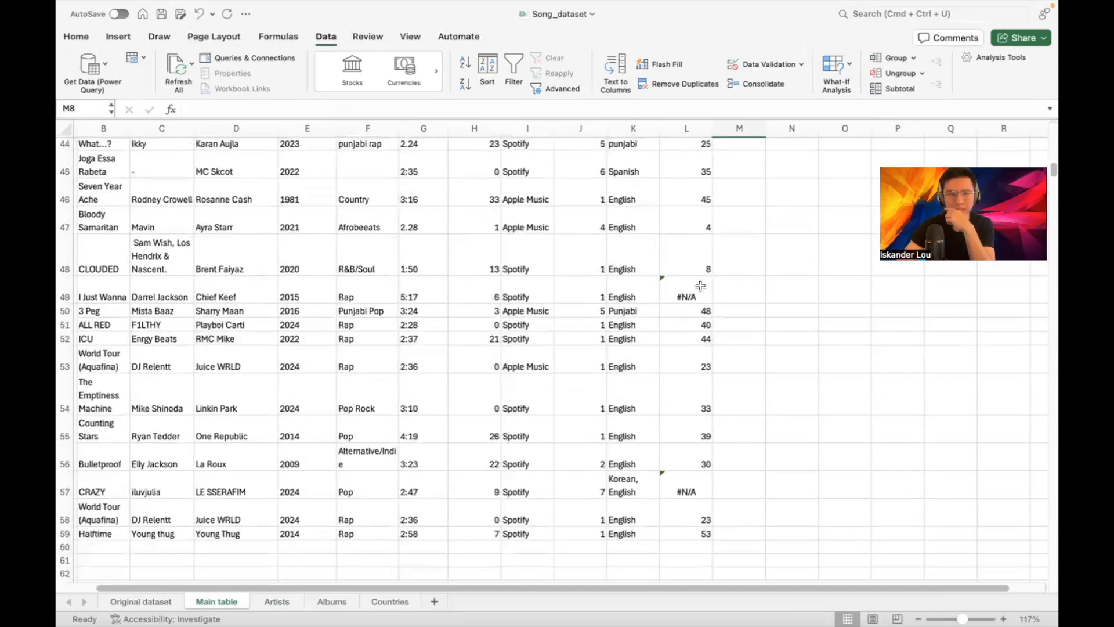
{"action": "left_click", "coordinate": [700, 285]}
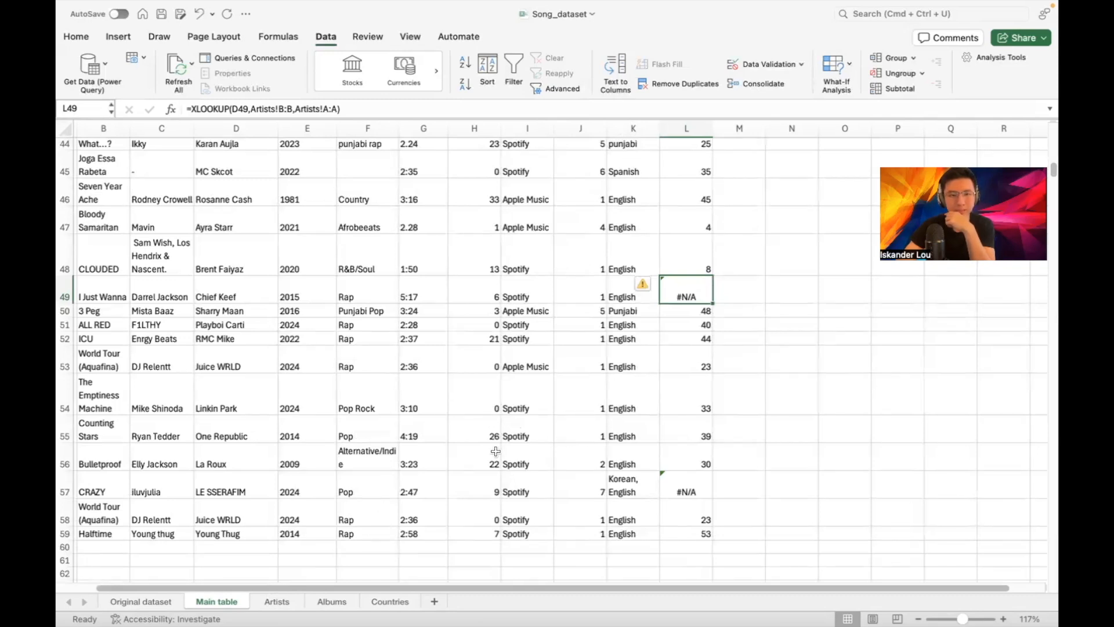
{"action": "left_click", "coordinate": [273, 602]}
{"action": "scroll", "coordinate": [303, 289], "scroll_direction": "up", "scroll_amount": 10}
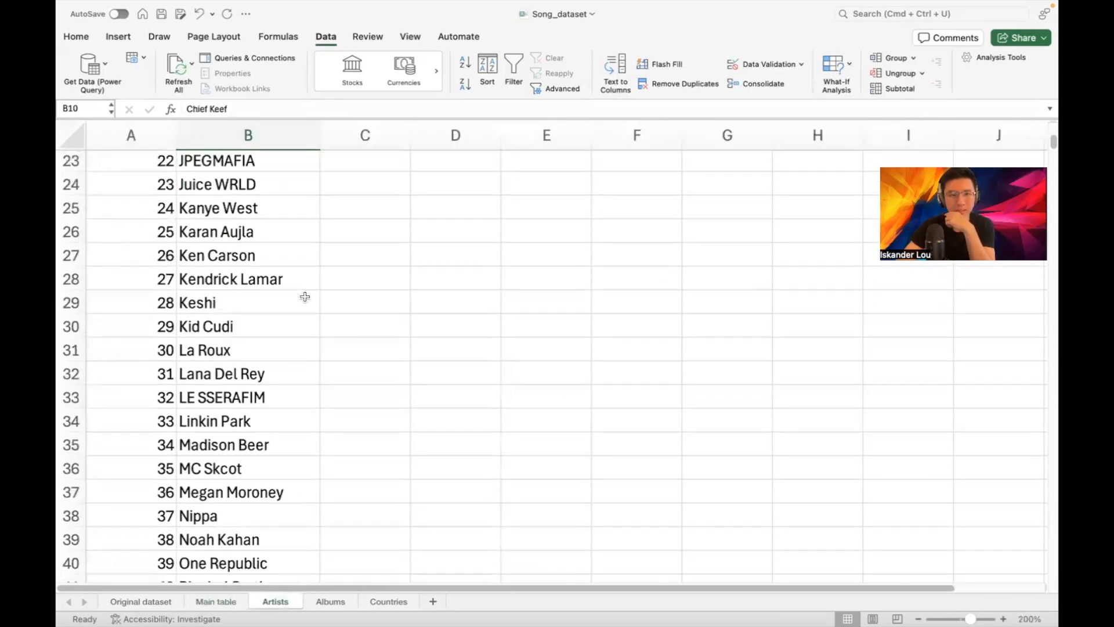
{"action": "scroll", "coordinate": [306, 295], "scroll_direction": "up", "scroll_amount": 3}
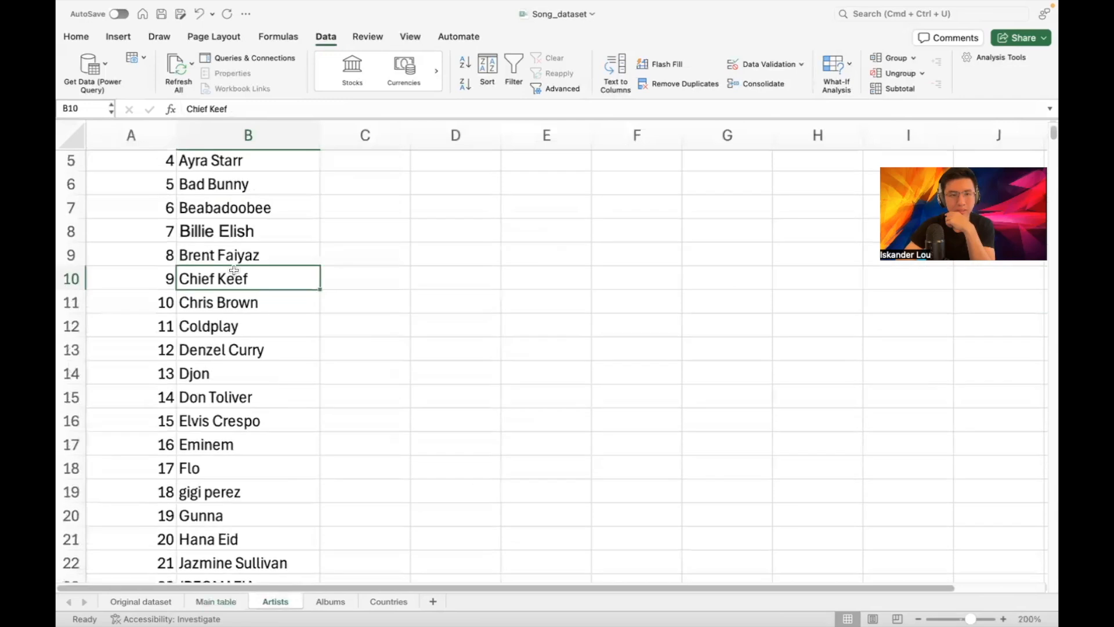
{"action": "left_click", "coordinate": [216, 601]}
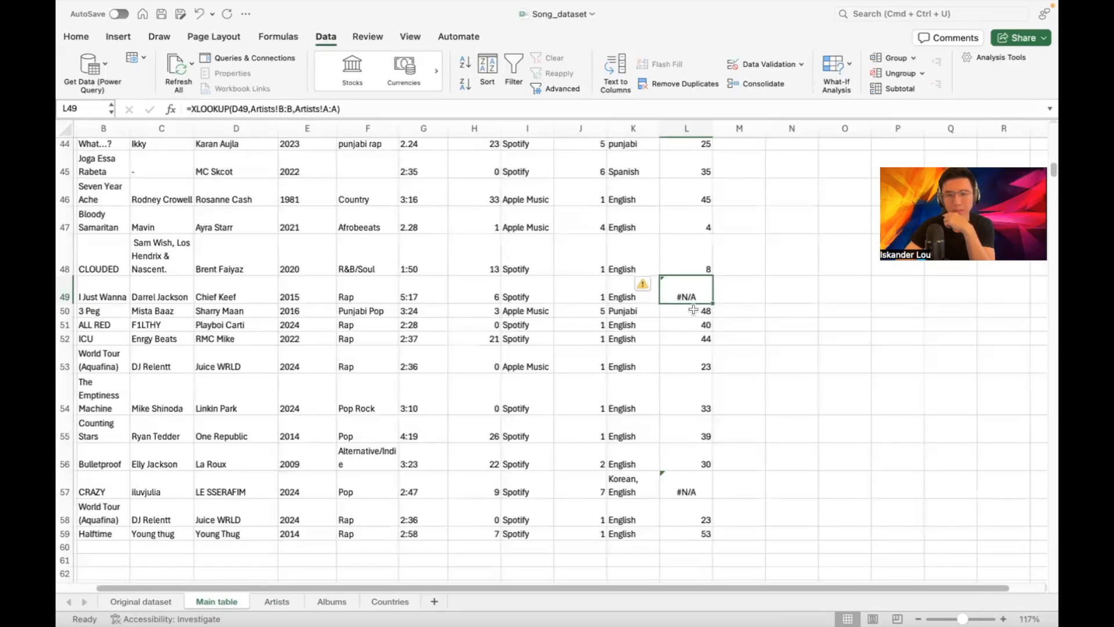
{"action": "type", "text": "9"}
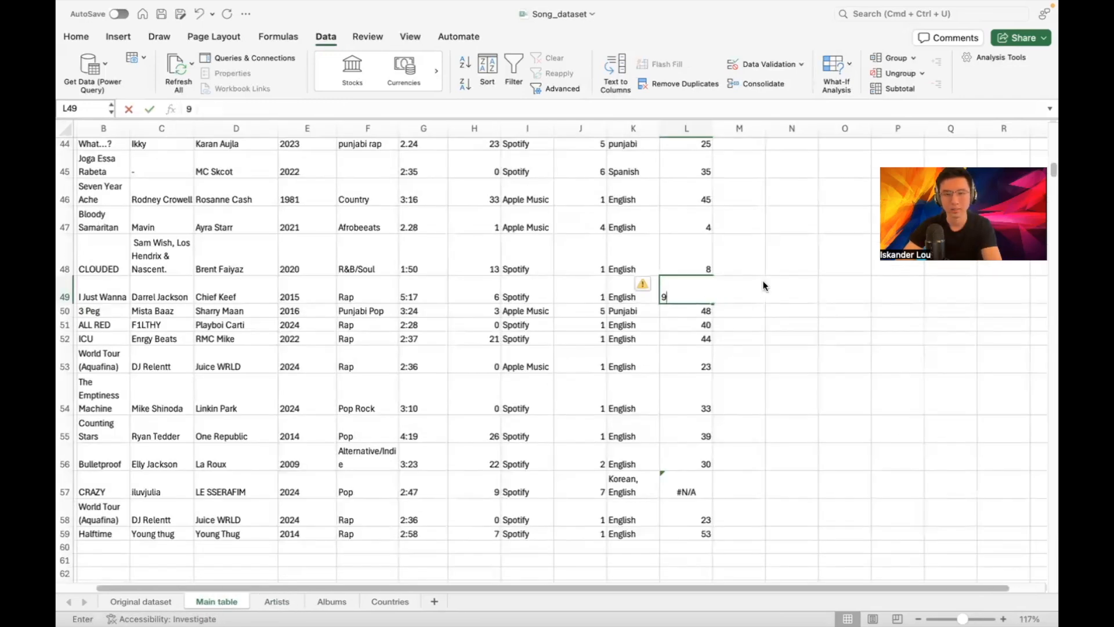
{"action": "left_click", "coordinate": [738, 256]}
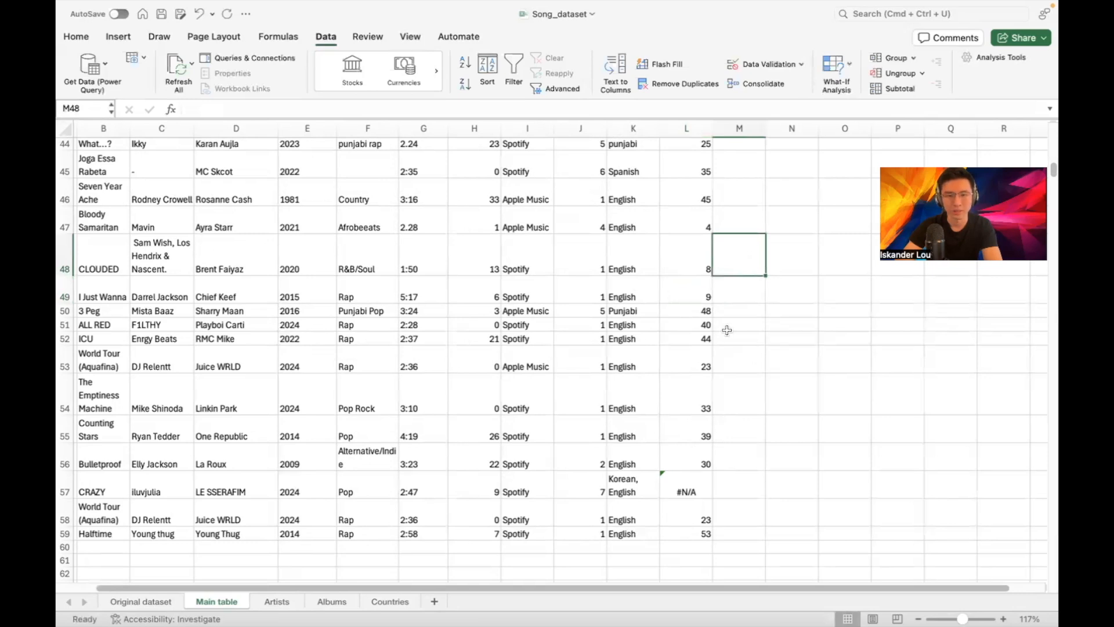
Look up LE SSERAFIM's id and replace the #N/A in L57 with 32
{"action": "scroll", "coordinate": [734, 319], "scroll_direction": "down", "scroll_amount": 5}
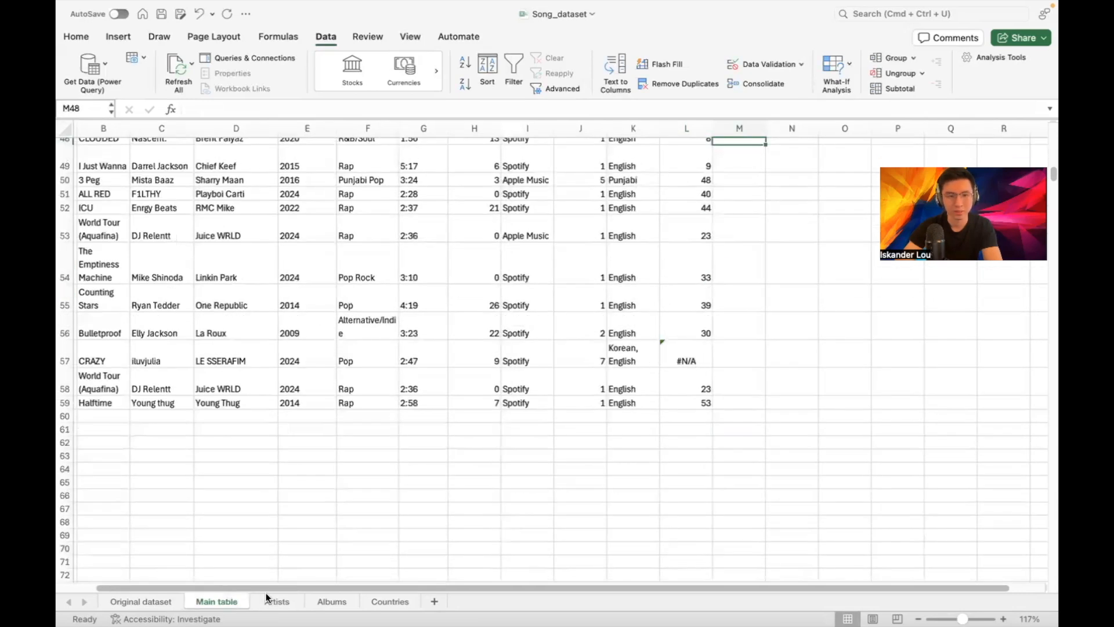
{"action": "left_click", "coordinate": [268, 599]}
{"action": "scroll", "coordinate": [338, 366], "scroll_direction": "down", "scroll_amount": 5}
{"action": "scroll", "coordinate": [325, 373], "scroll_direction": "down", "scroll_amount": 3}
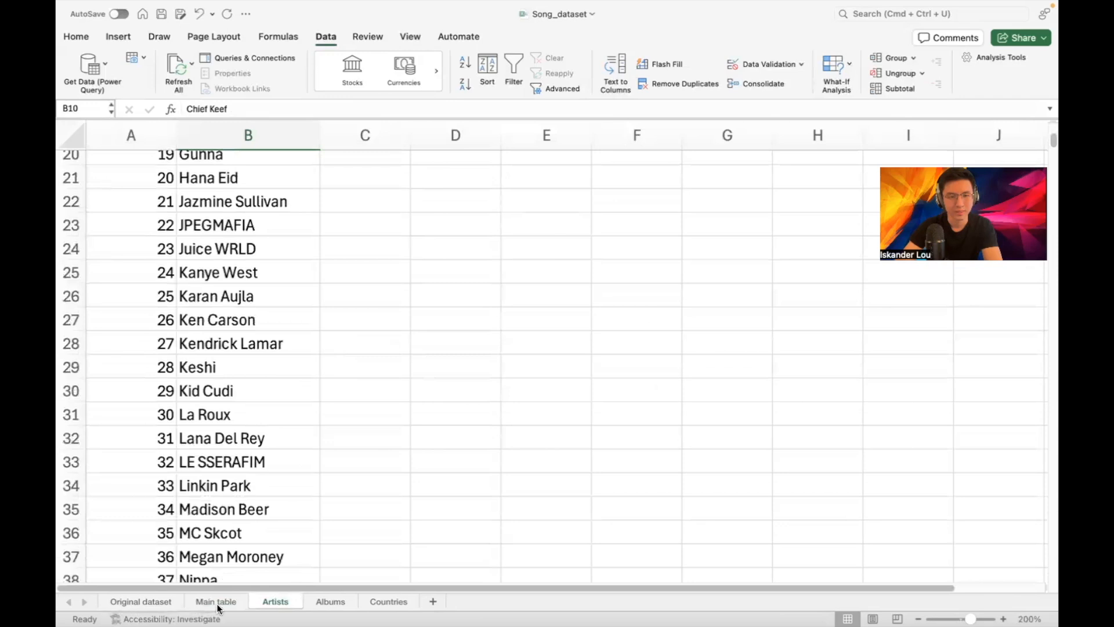
{"action": "left_click", "coordinate": [226, 603]}
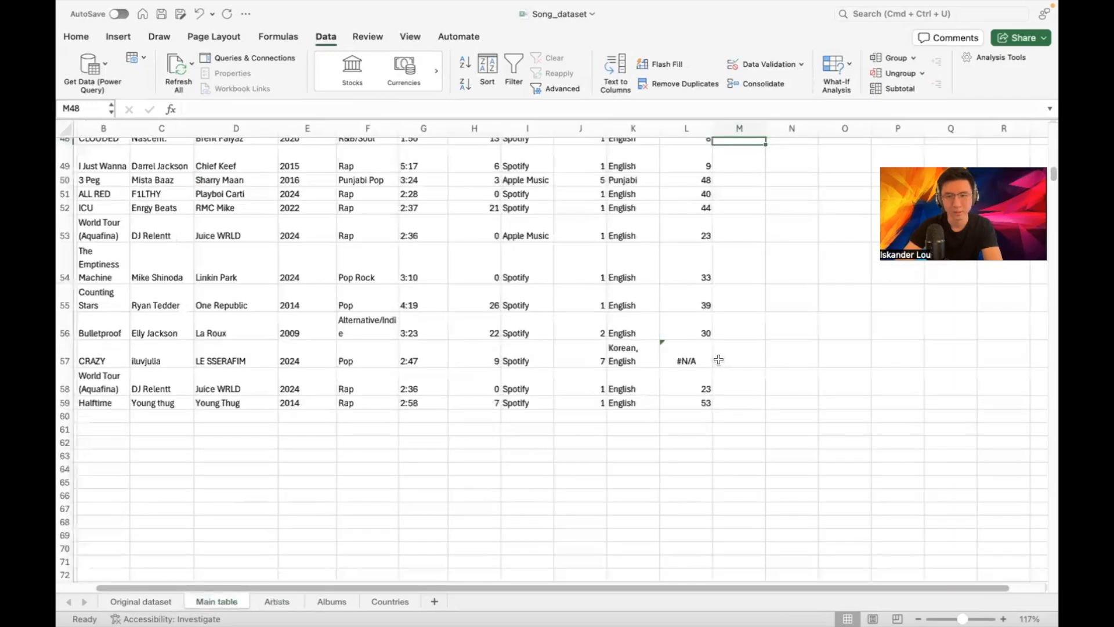
{"action": "left_click", "coordinate": [691, 356]}
{"action": "left_click", "coordinate": [831, 321]}
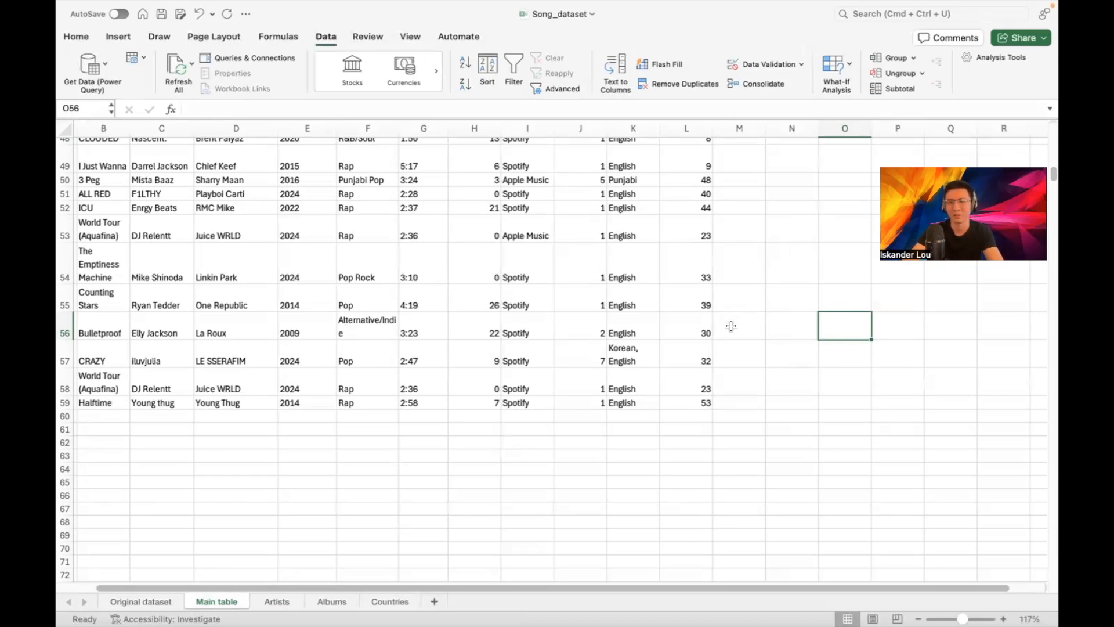
{"action": "left_click", "coordinate": [779, 262]}
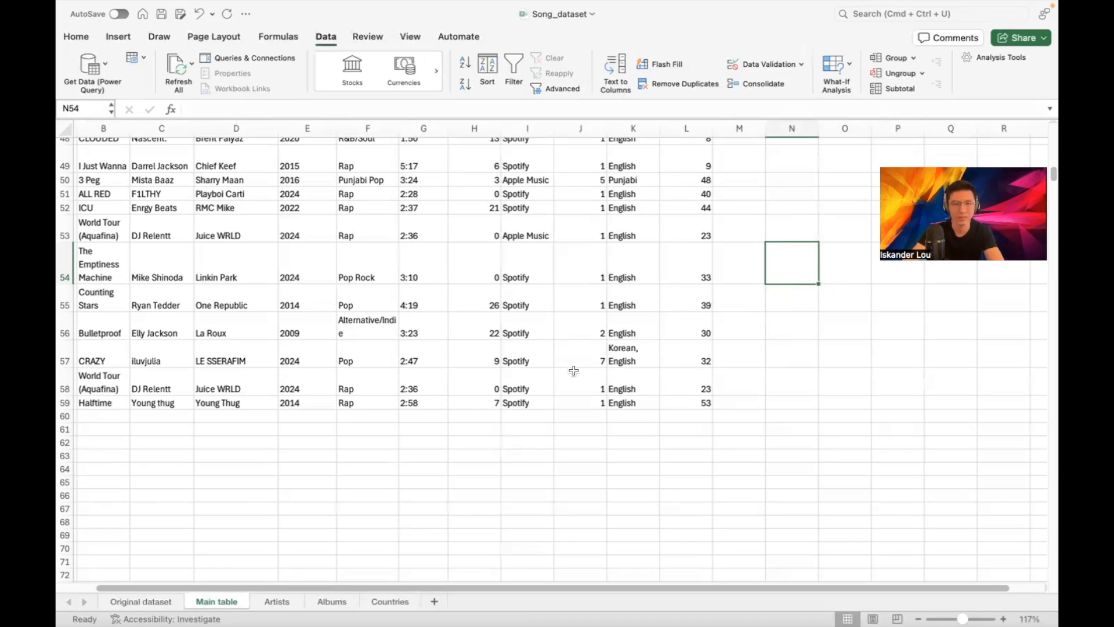
Convert the Artist_id_FK column L to plain values with Paste Values
{"action": "left_click", "coordinate": [777, 232]}
{"action": "left_click", "coordinate": [799, 254]}
{"action": "left_click", "coordinate": [805, 228]}
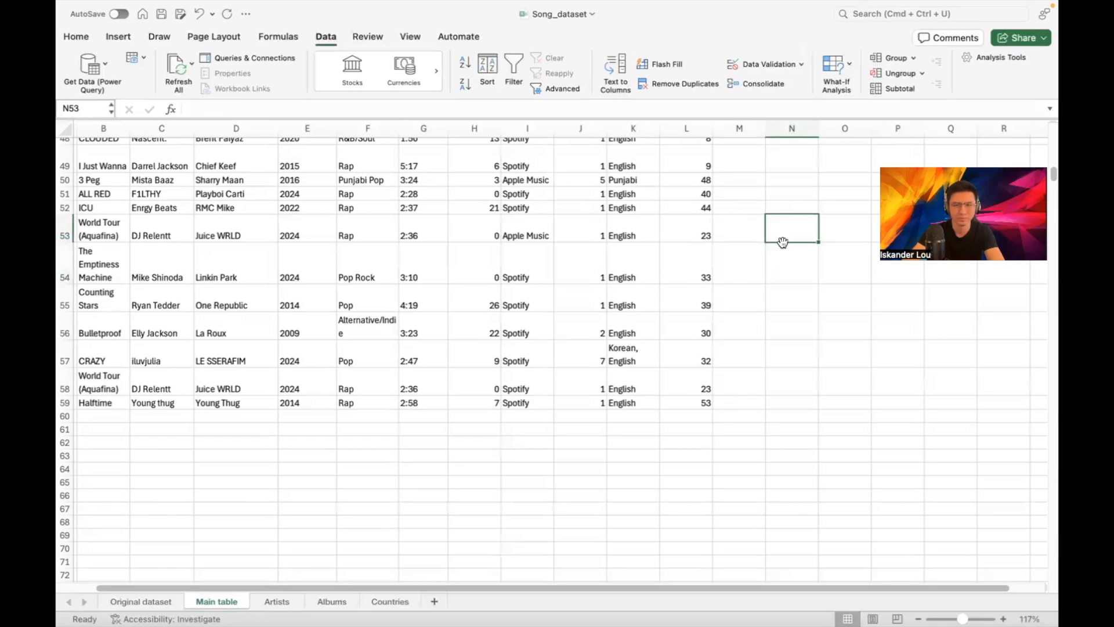
{"action": "scroll", "coordinate": [673, 244], "scroll_direction": "up", "scroll_amount": 15}
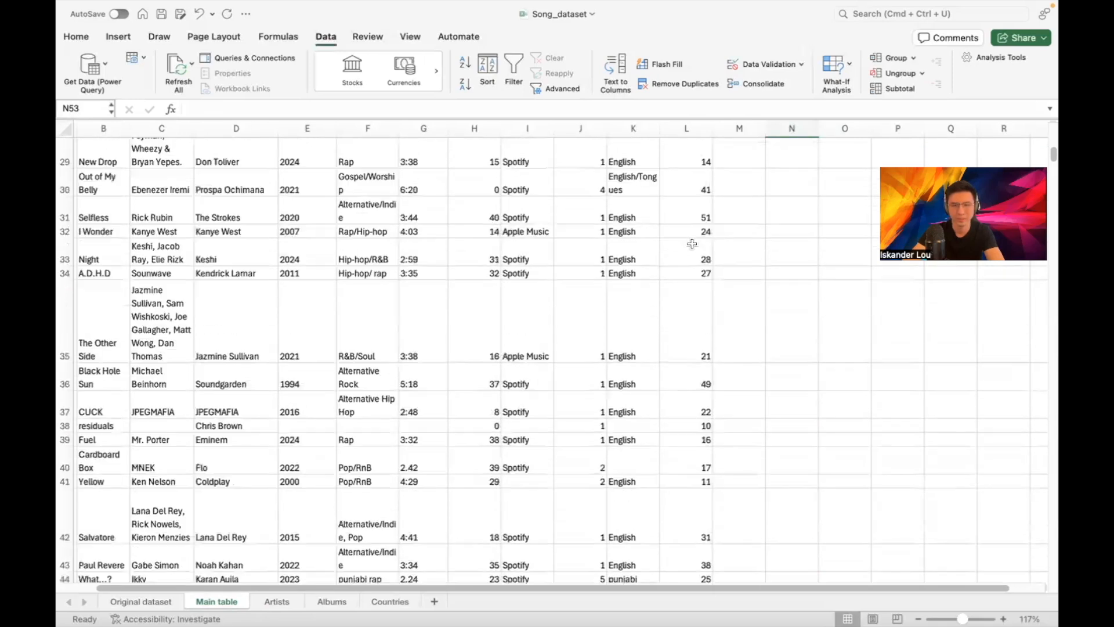
{"action": "scroll", "coordinate": [707, 241], "scroll_direction": "up", "scroll_amount": 5}
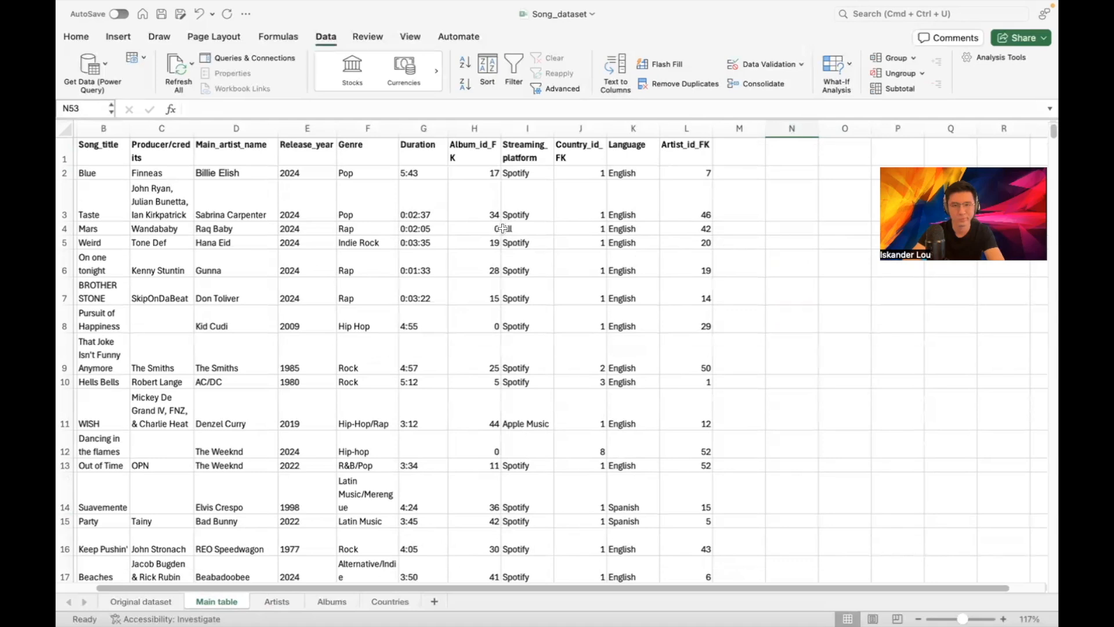
{"action": "left_click", "coordinate": [671, 129]}
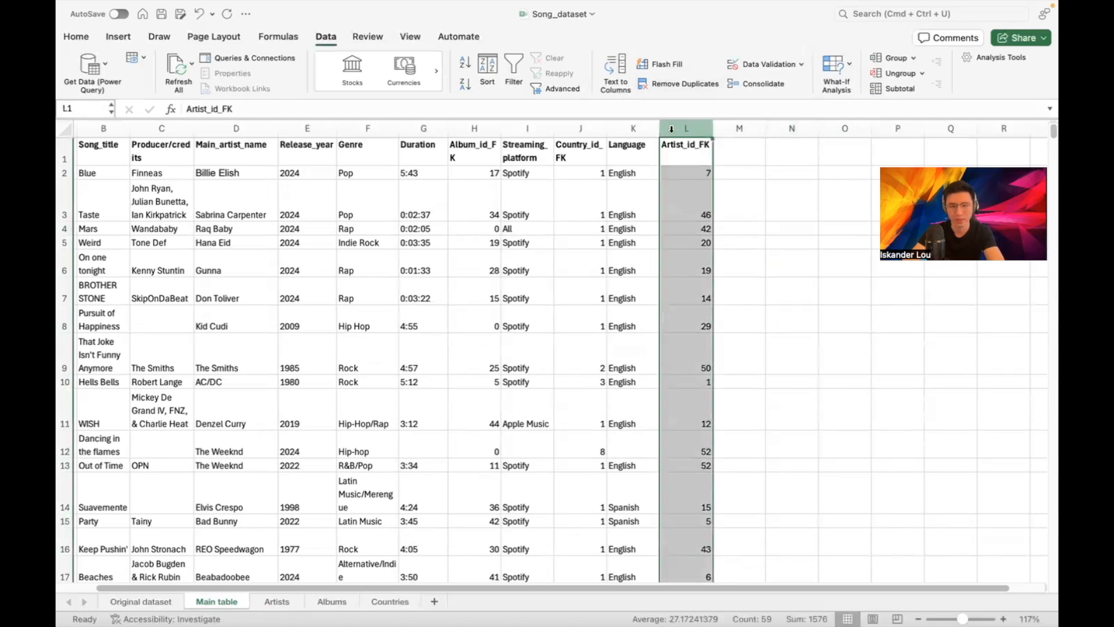
{"action": "key", "text": "super+x"}
{"action": "left_click", "coordinate": [86, 38]}
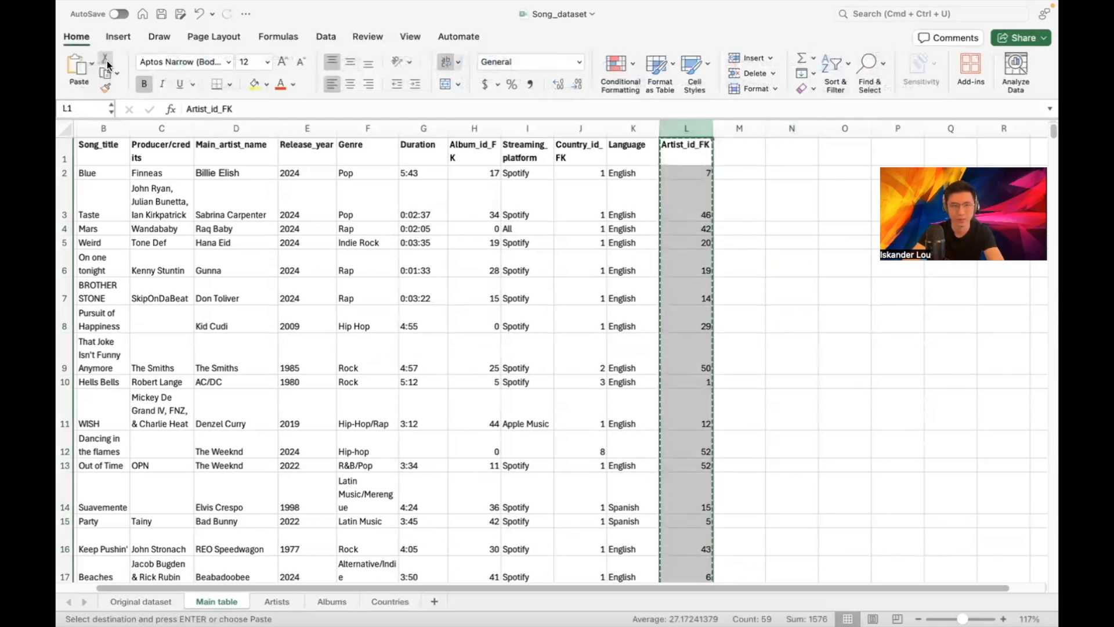
{"action": "left_click", "coordinate": [116, 73]}
{"action": "left_click", "coordinate": [112, 72]}
{"action": "left_click", "coordinate": [91, 63]}
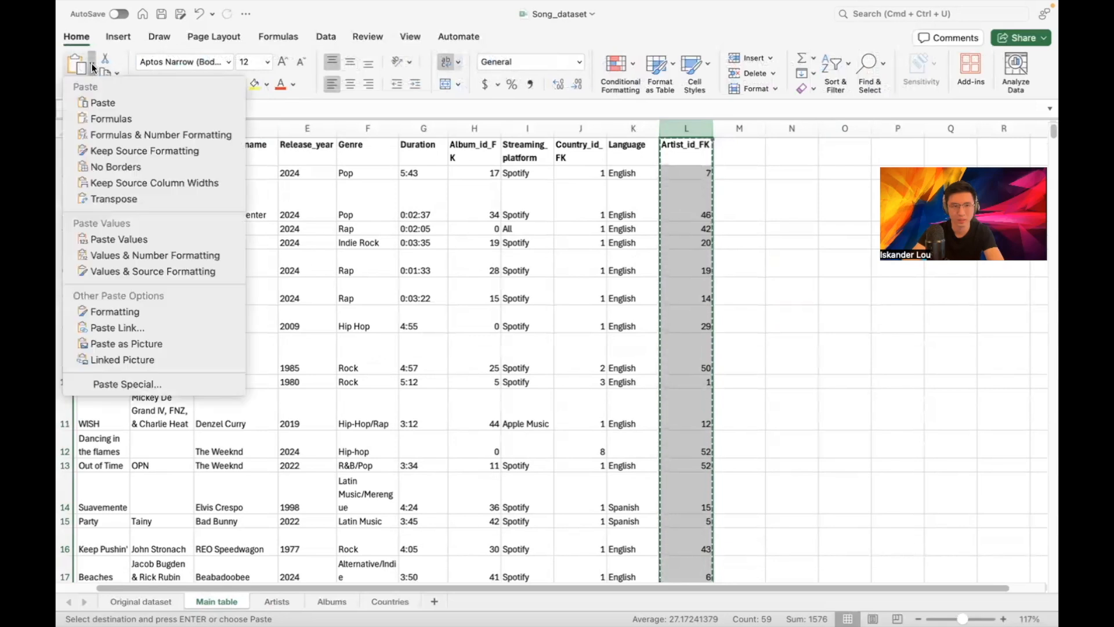
{"action": "left_click", "coordinate": [129, 239]}
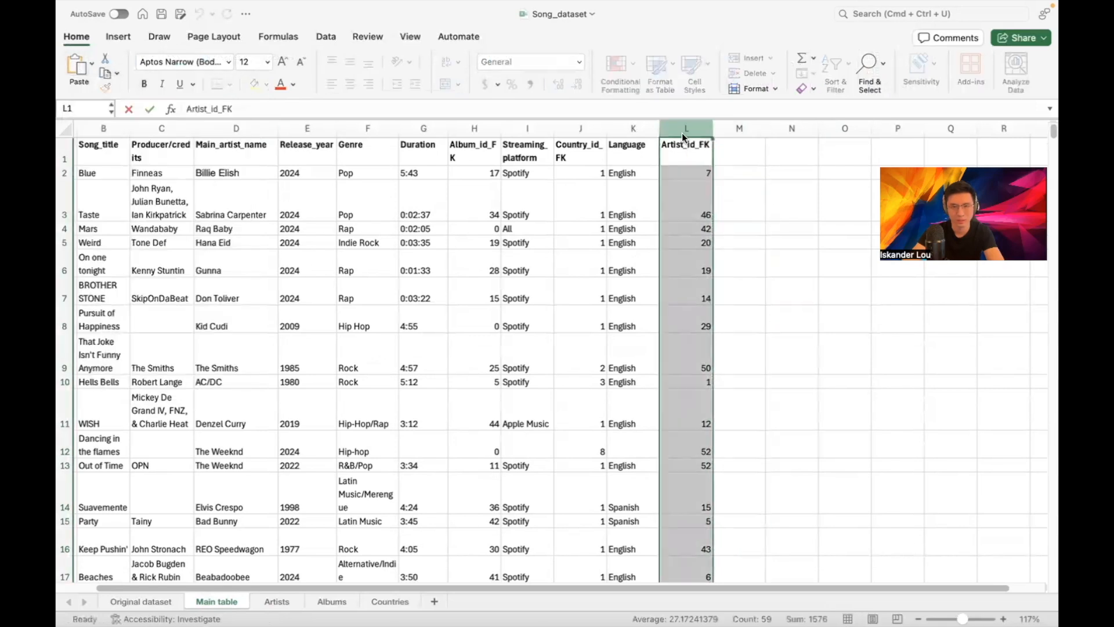
Move the Artist_id_FK values from column L over column D, replacing Main_artist_name
{"action": "key", "text": "super+c"}
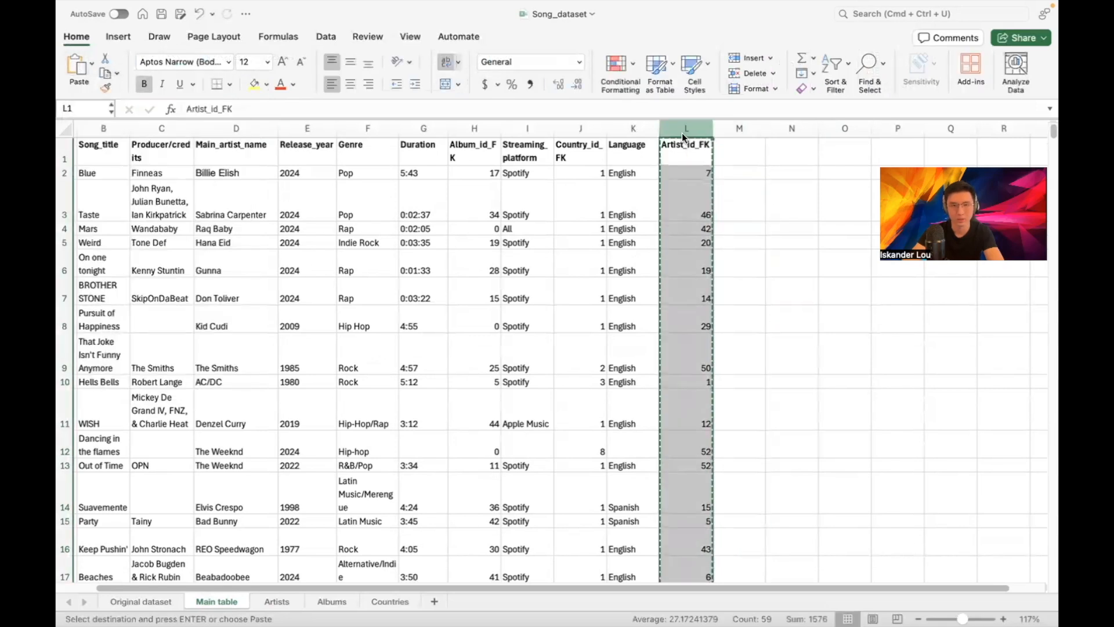
{"action": "left_click", "coordinate": [235, 129]}
{"action": "key", "text": "Return"}
{"action": "left_click", "coordinate": [666, 184]}
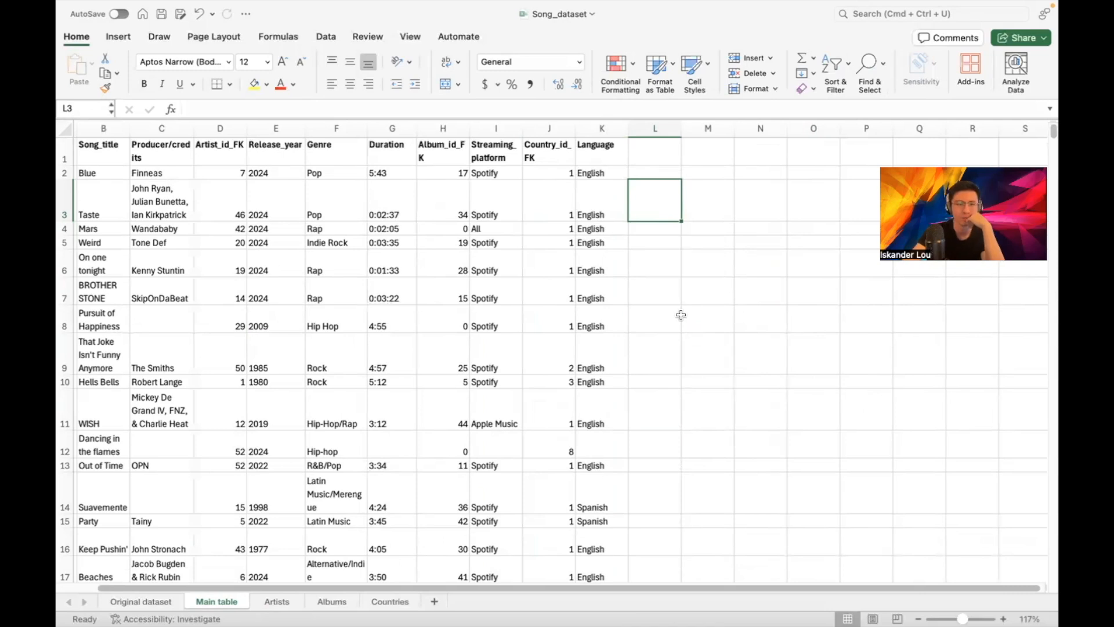
Place a copy of the checkmark under ARTISTS in the Original dataset schema diagram
{"action": "left_click", "coordinate": [164, 603]}
{"action": "scroll", "coordinate": [617, 589], "scroll_direction": "left", "scroll_amount": 1}
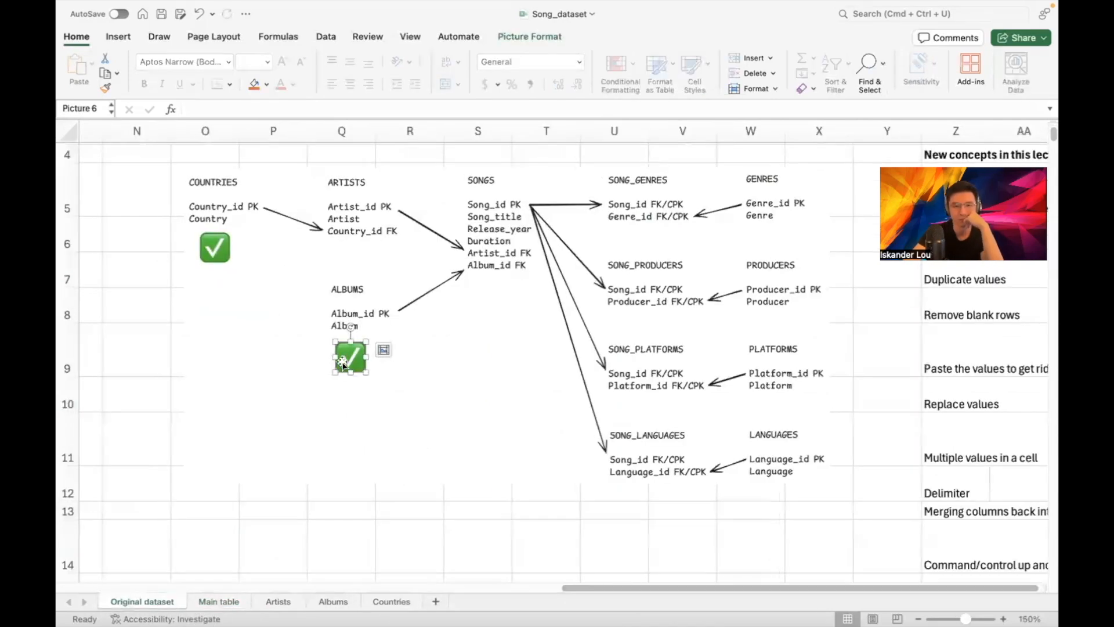
{"action": "left_click_drag", "start_coordinate": [344, 364], "coordinate": [355, 266]}
{"action": "left_click", "coordinate": [505, 319]}
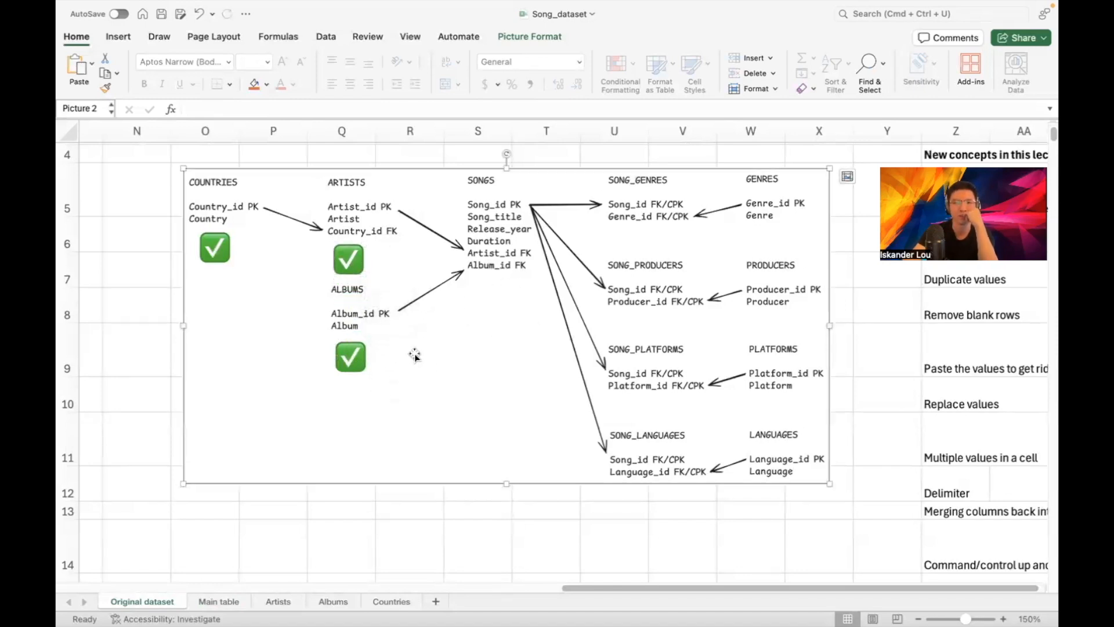
Review the Albums, Artists and Countries sheets, finishing on the Main table sheet
{"action": "left_click", "coordinate": [334, 602]}
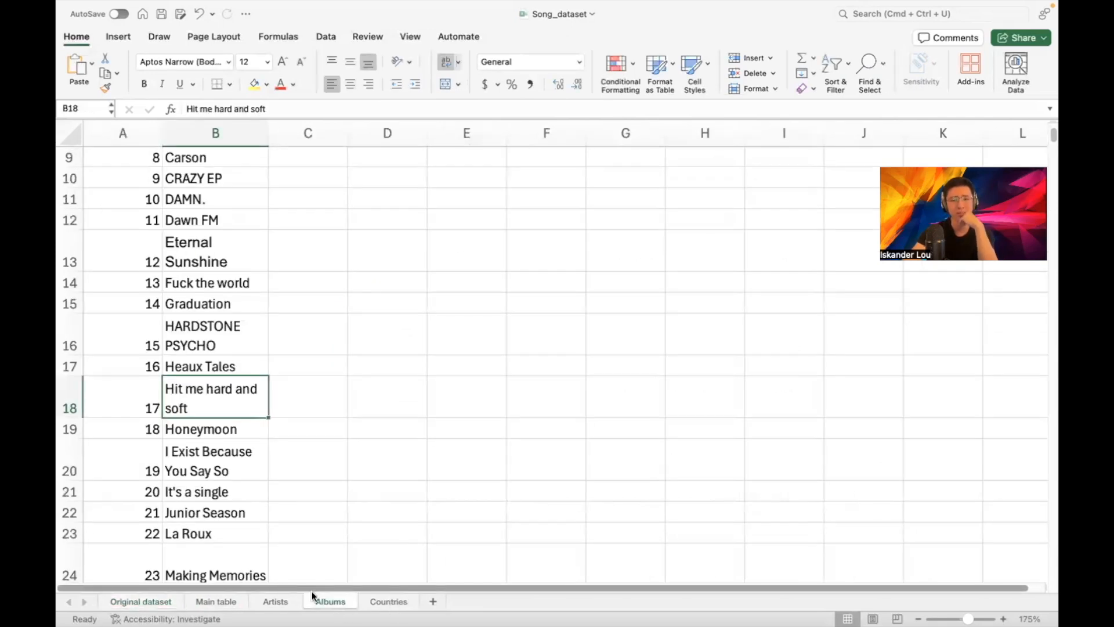
{"action": "left_click", "coordinate": [275, 601]}
{"action": "scroll", "coordinate": [377, 322], "scroll_direction": "up", "scroll_amount": 10}
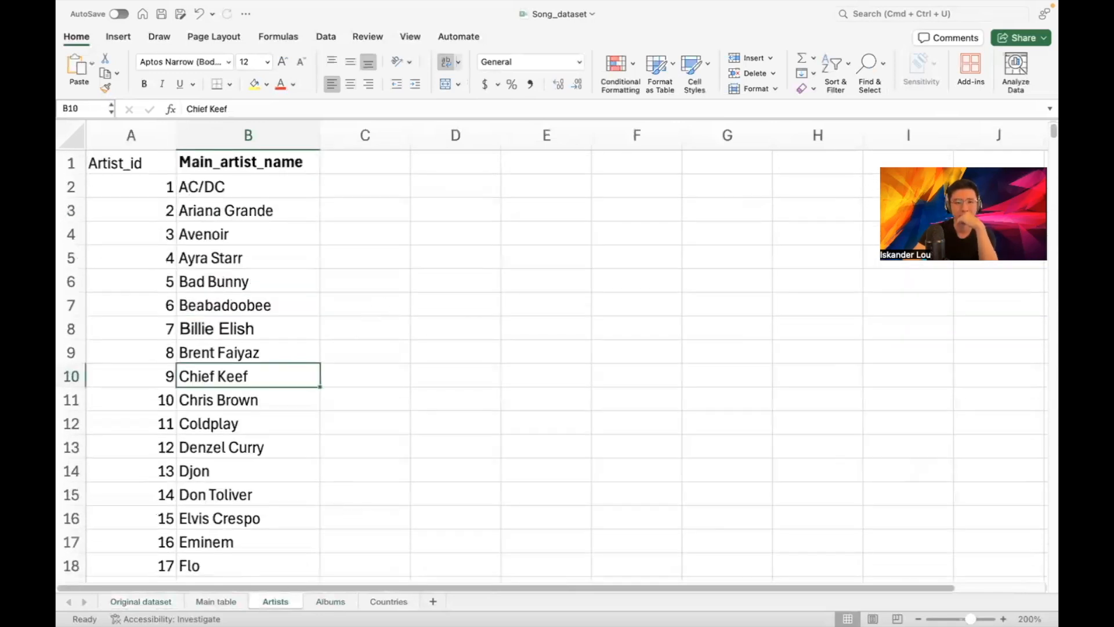
{"action": "left_click", "coordinate": [388, 601]}
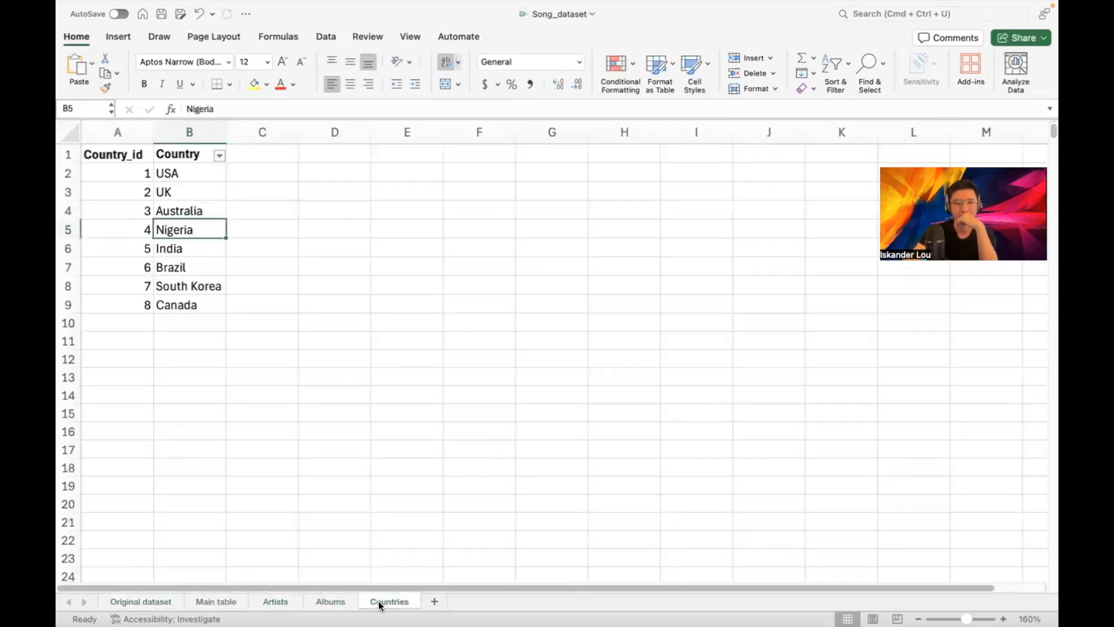
{"action": "left_click", "coordinate": [268, 602]}
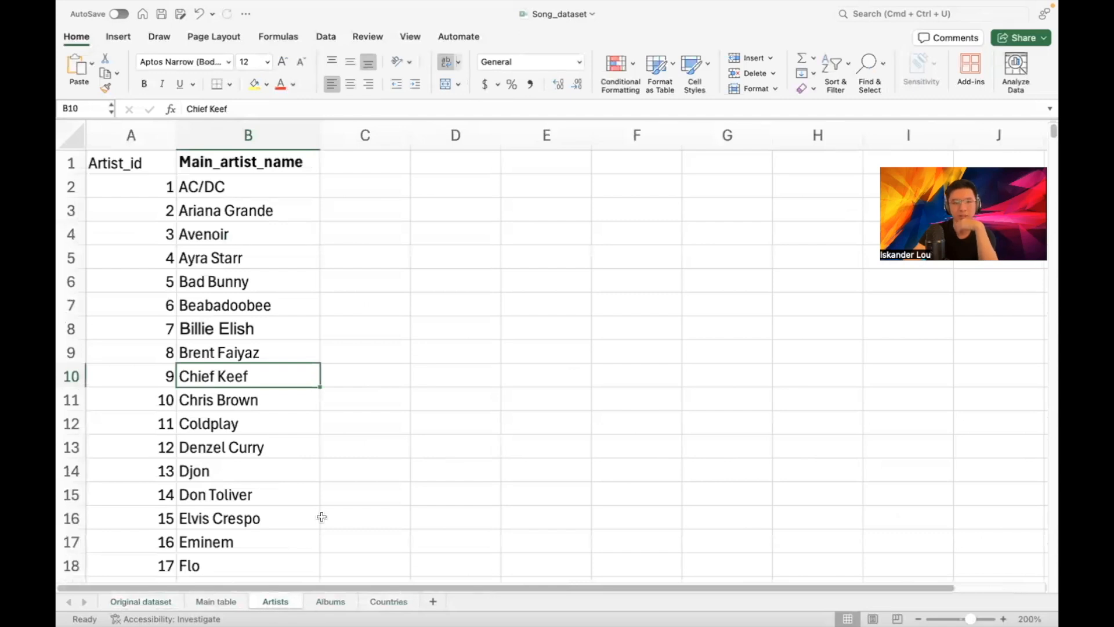
{"action": "left_click", "coordinate": [221, 603]}
{"action": "left_click", "coordinate": [279, 601]}
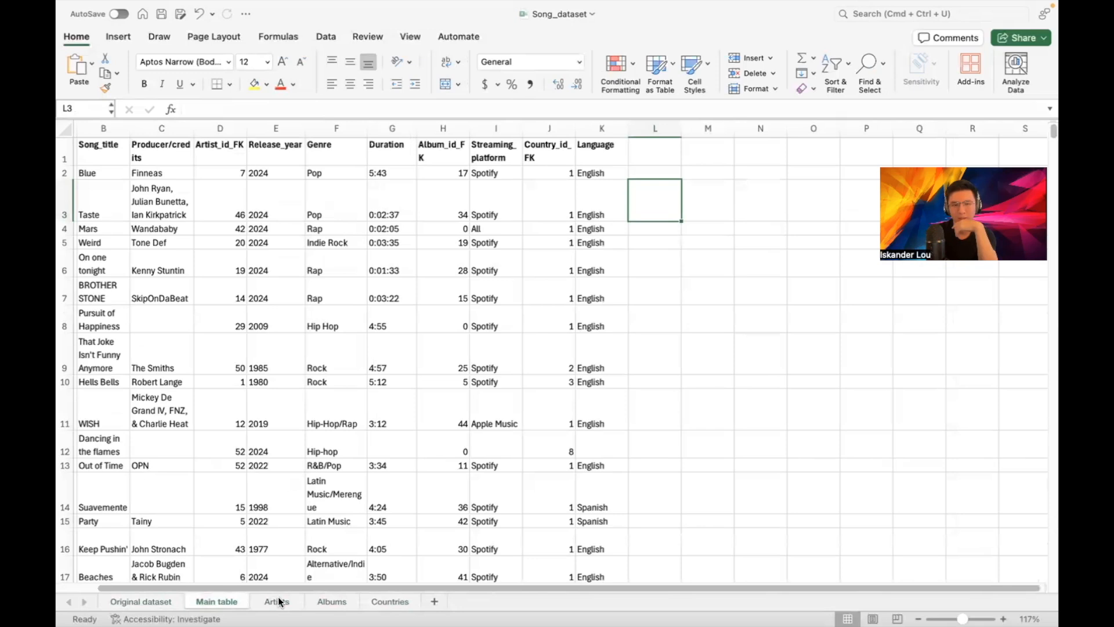
{"action": "left_click", "coordinate": [279, 601]}
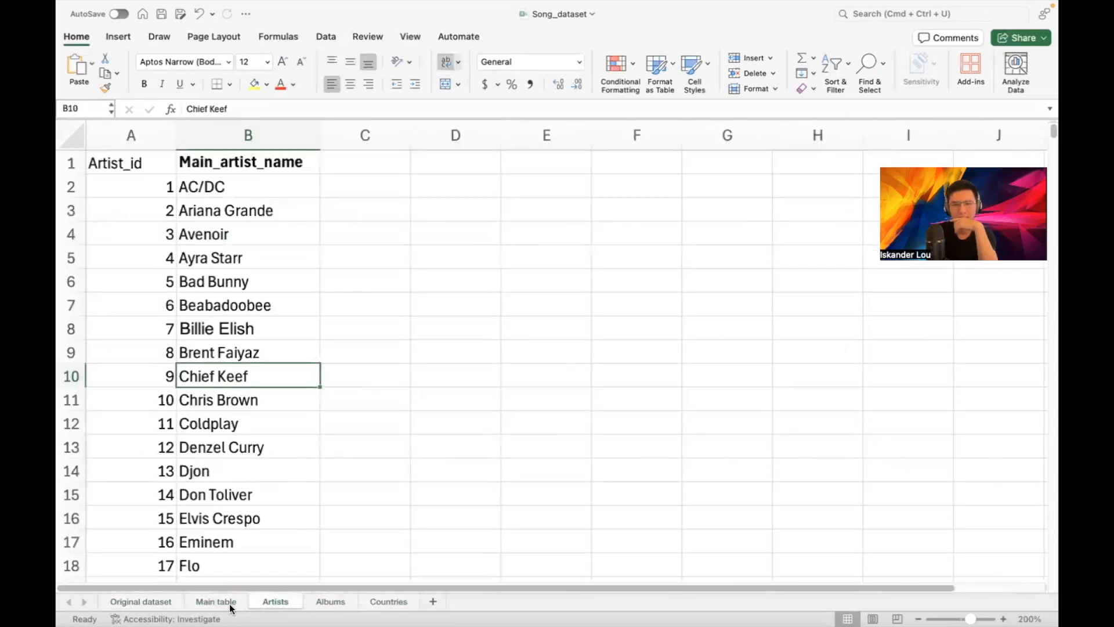
{"action": "left_click", "coordinate": [230, 603]}
{"action": "left_click", "coordinate": [279, 603]}
{"action": "left_click", "coordinate": [235, 601]}
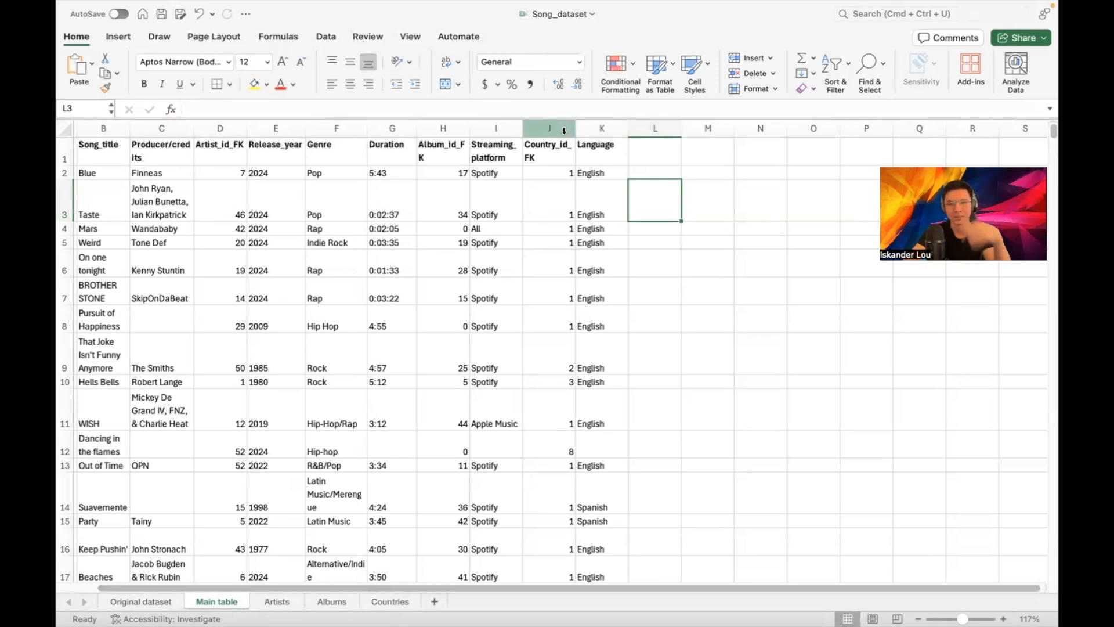
Add a Country_id header in cell C1 of the Artists sheet
{"action": "left_click", "coordinate": [270, 603]}
{"action": "left_click", "coordinate": [365, 162]}
{"action": "type", "text": "Country_id"}
{"action": "key", "text": "Return"}
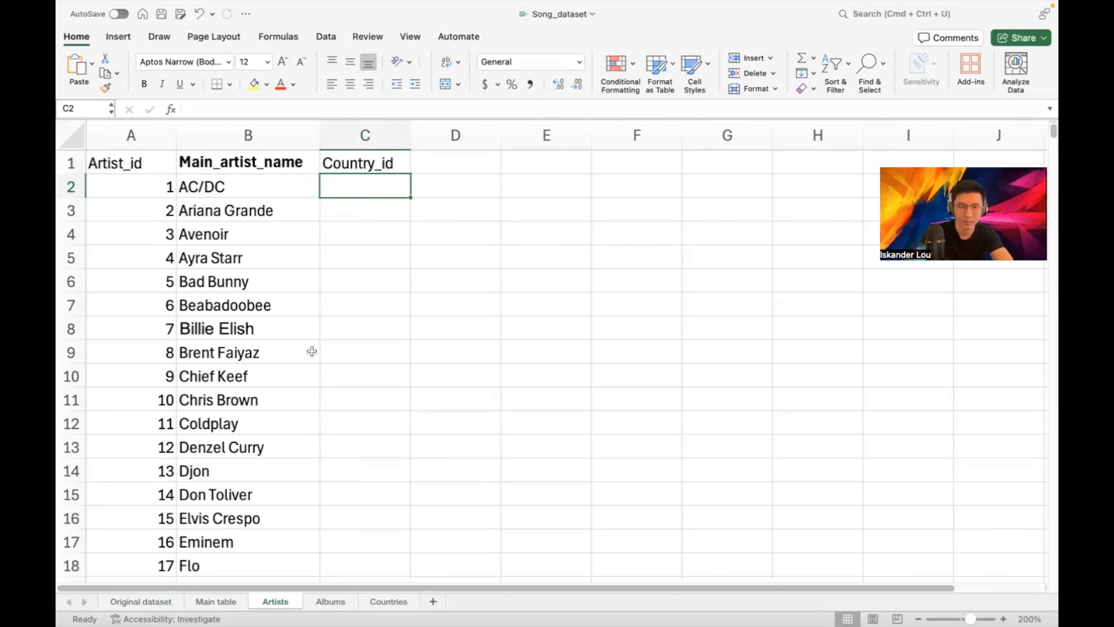
Enter =XLOOKUP(A2,'Main table'!D:D,'Main table'!J:J) in C2 to fetch the artist's country id
{"action": "type", "text": "=XLOOKUP*+"}
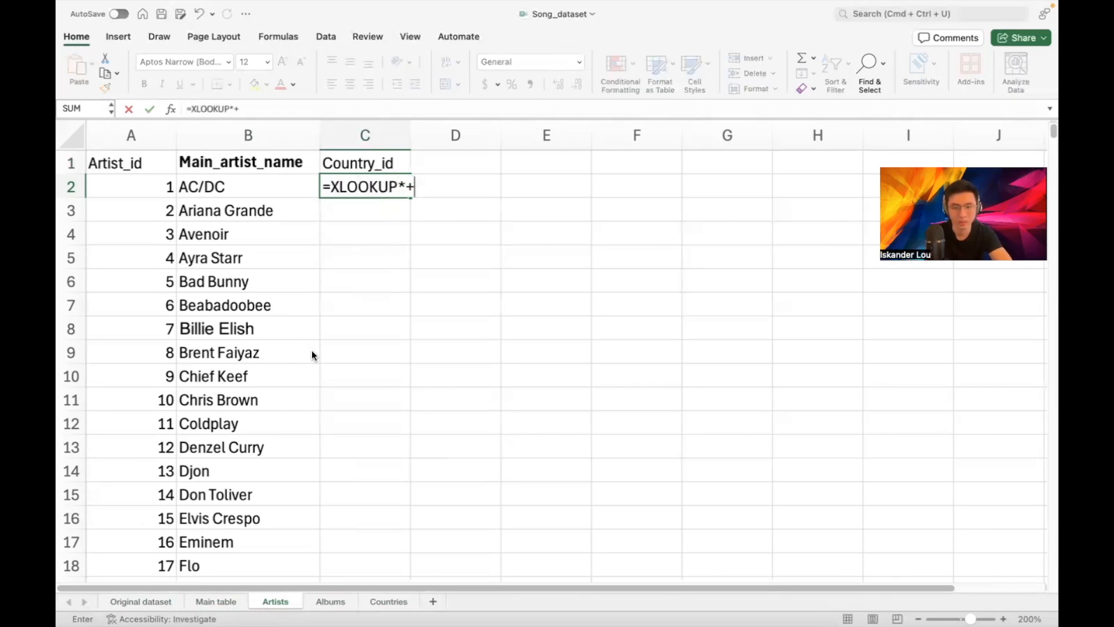
{"action": "key", "text": "BackSpace"}
{"action": "key", "text": "BackSpace"}
{"action": "type", "text": "("}
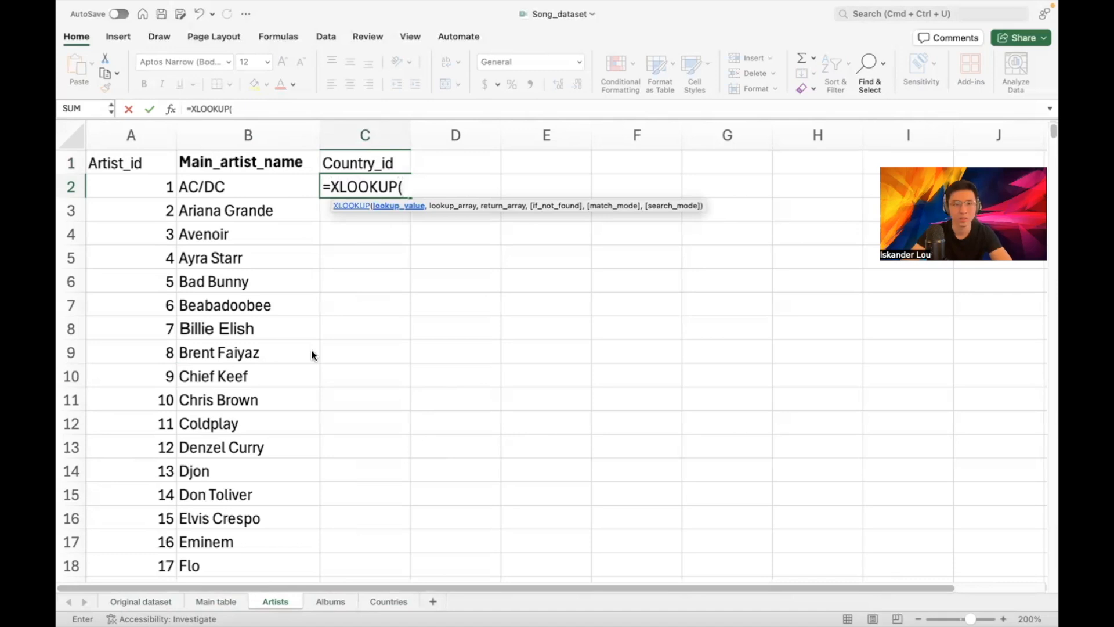
{"action": "left_click", "coordinate": [135, 186]}
{"action": "type", "text": ","}
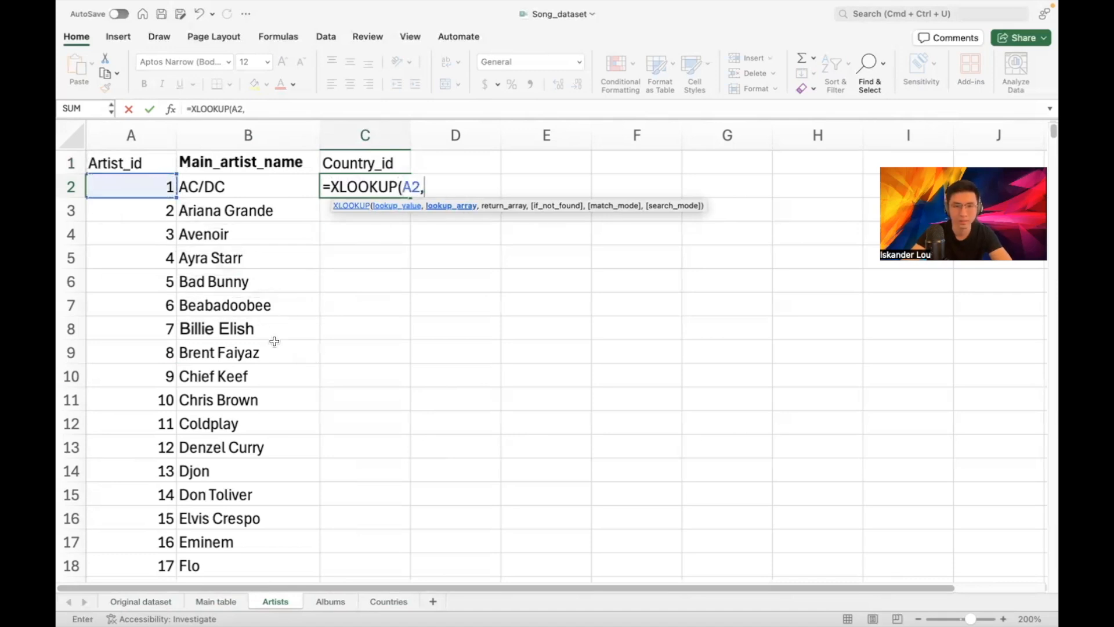
{"action": "left_click", "coordinate": [216, 601]}
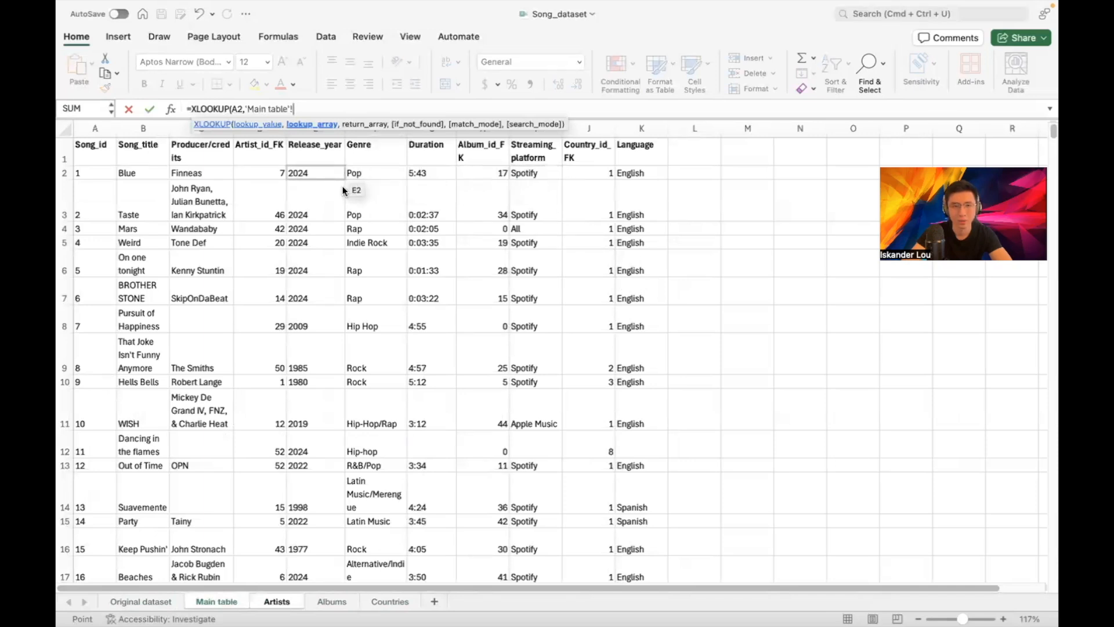
{"action": "left_click", "coordinate": [274, 133]}
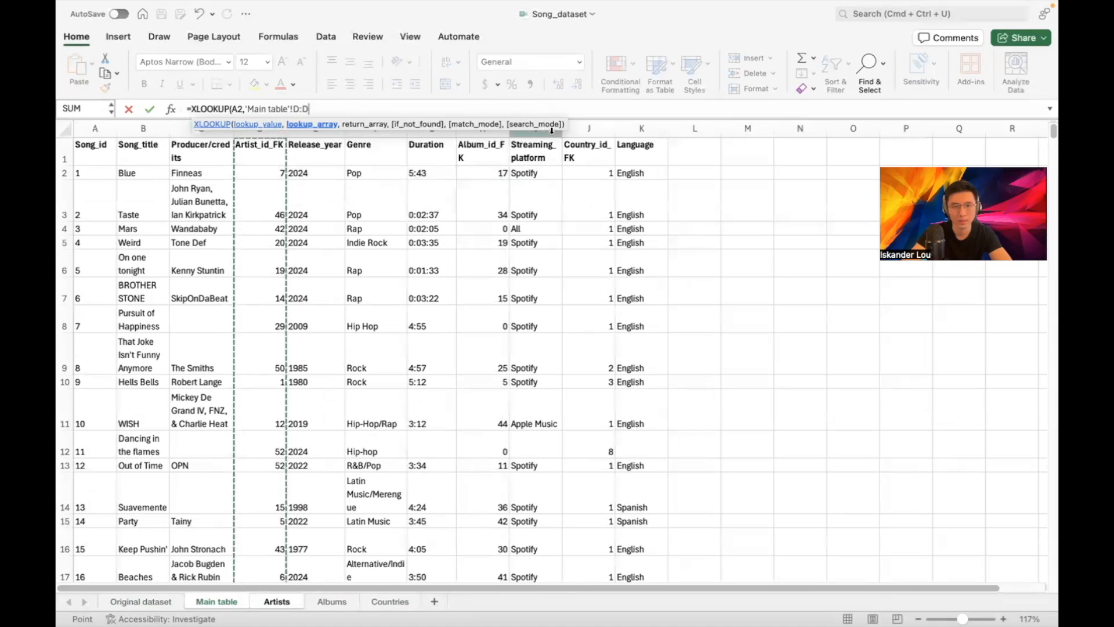
{"action": "type", "text": ","}
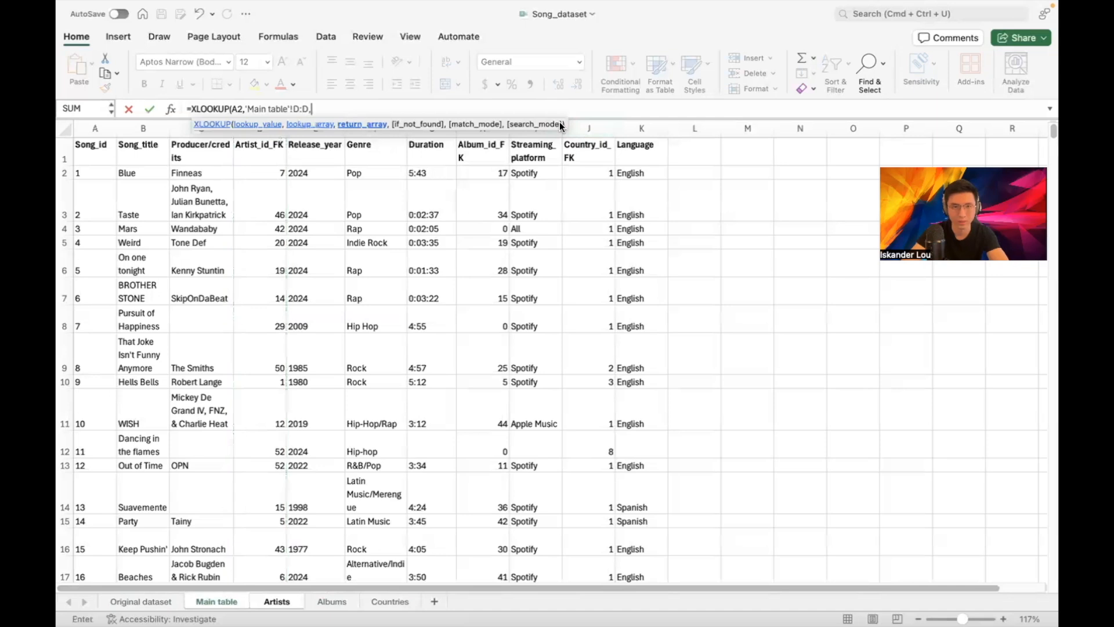
{"action": "left_click", "coordinate": [591, 128]}
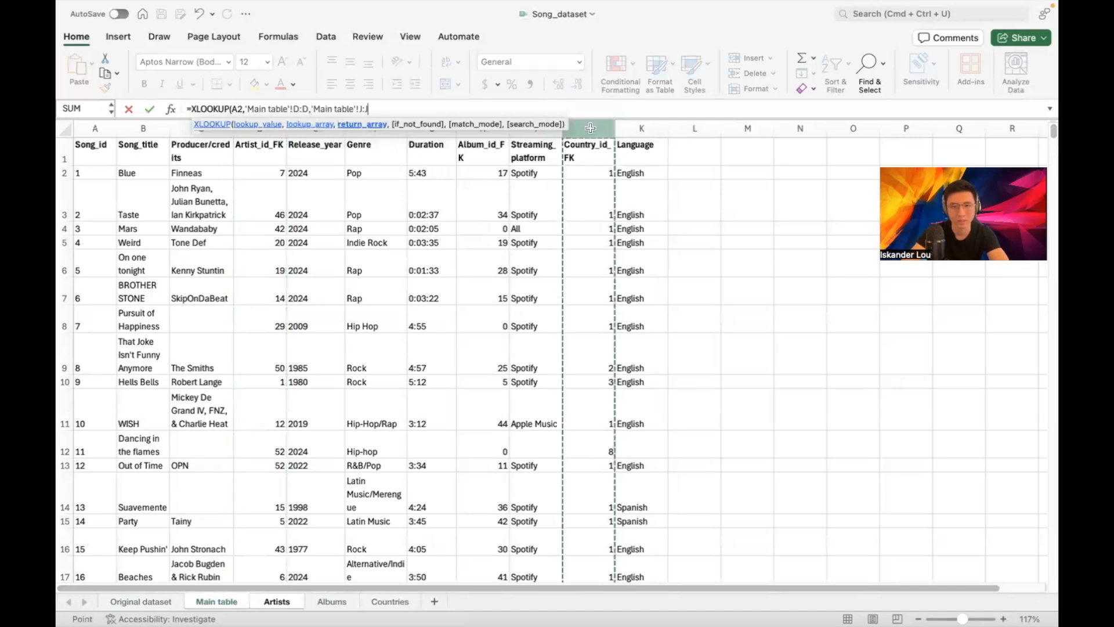
{"action": "type", "text": ")"}
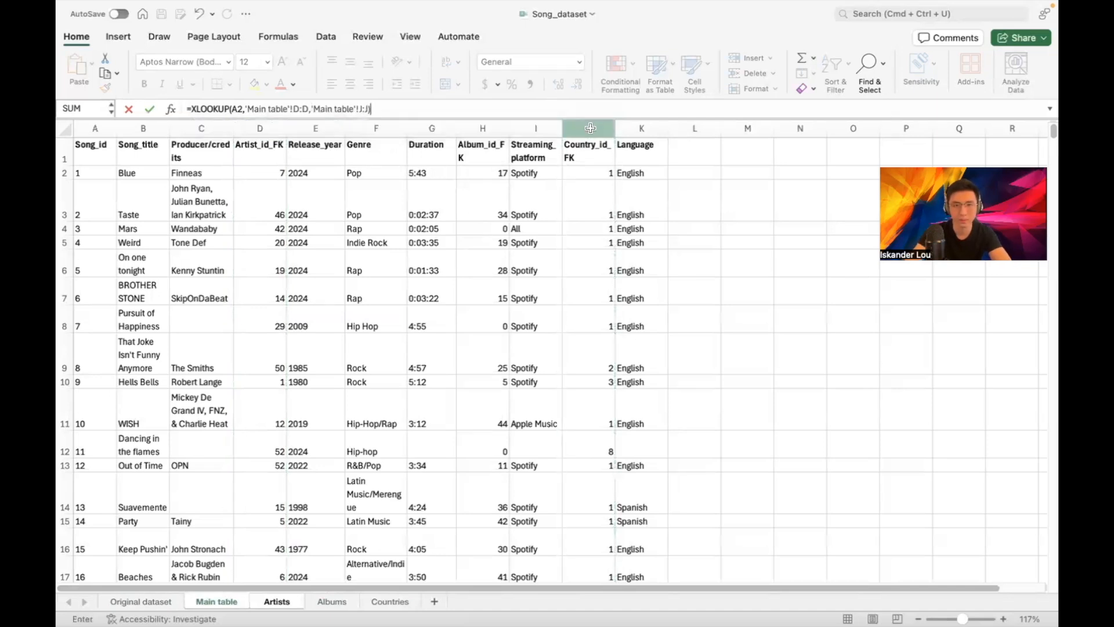
{"action": "key", "text": "Return"}
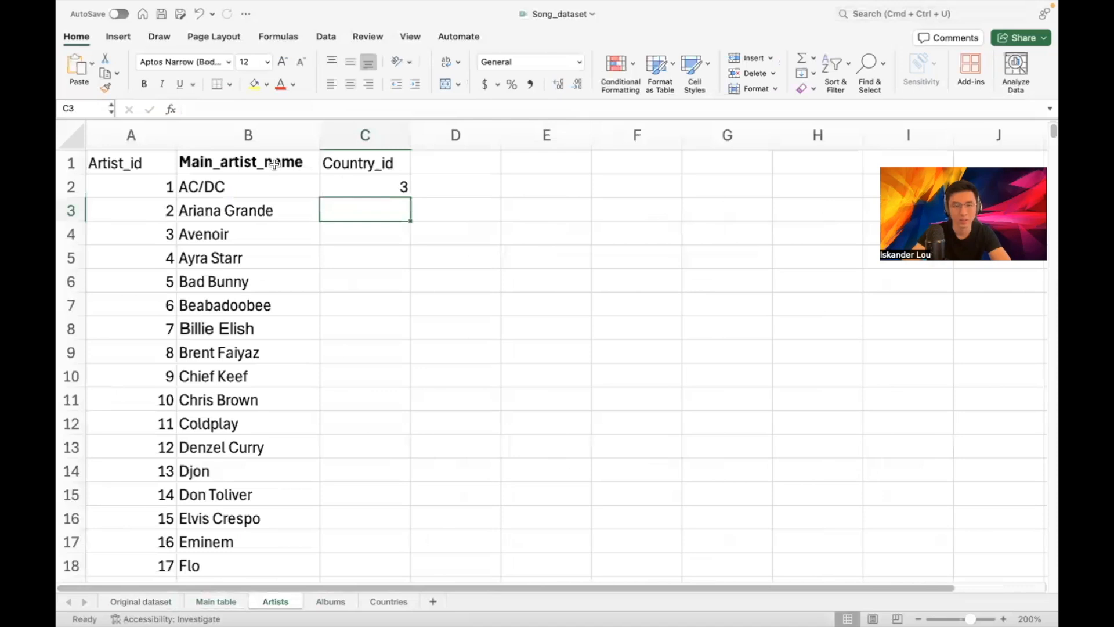
Drag the C2 lookup formula down the Country_id column through row 14
{"action": "left_click", "coordinate": [218, 601]}
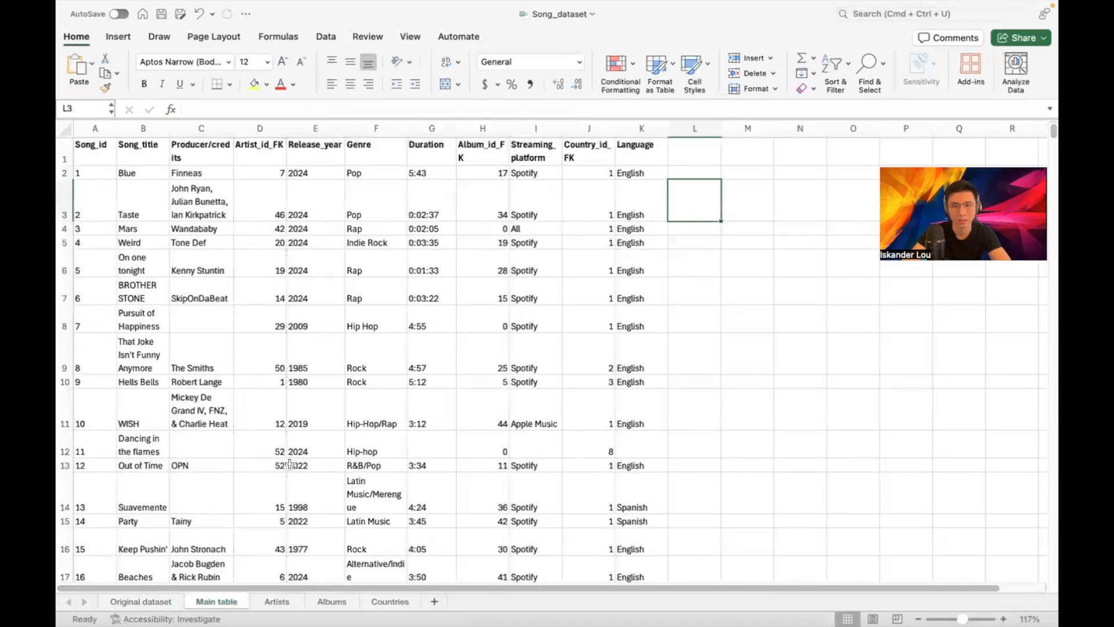
{"action": "left_click", "coordinate": [375, 602]}
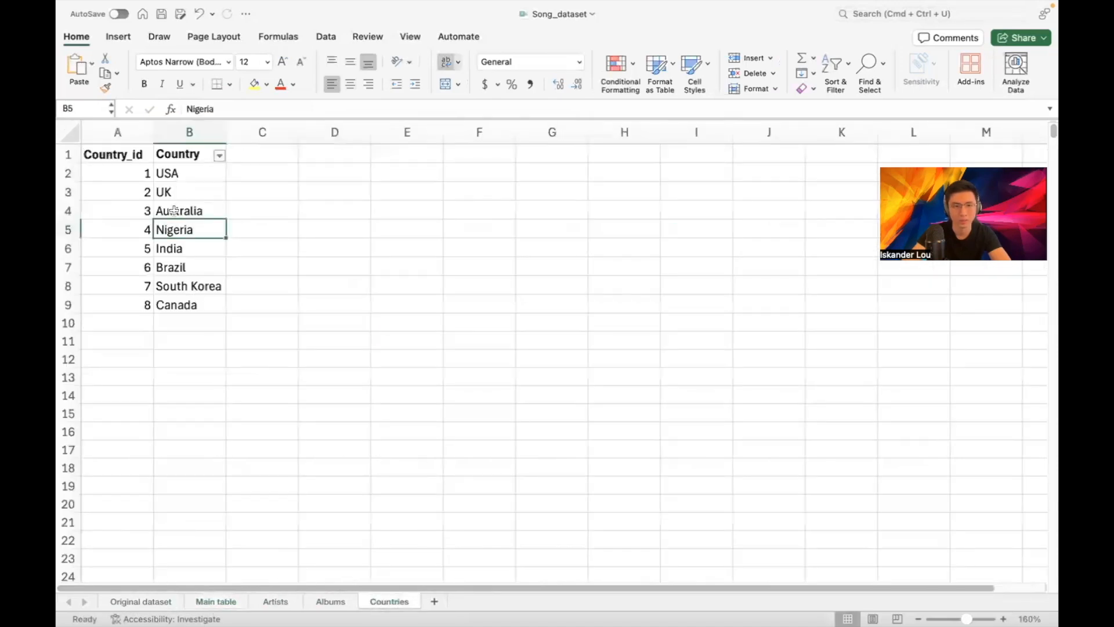
{"action": "left_click", "coordinate": [235, 602]}
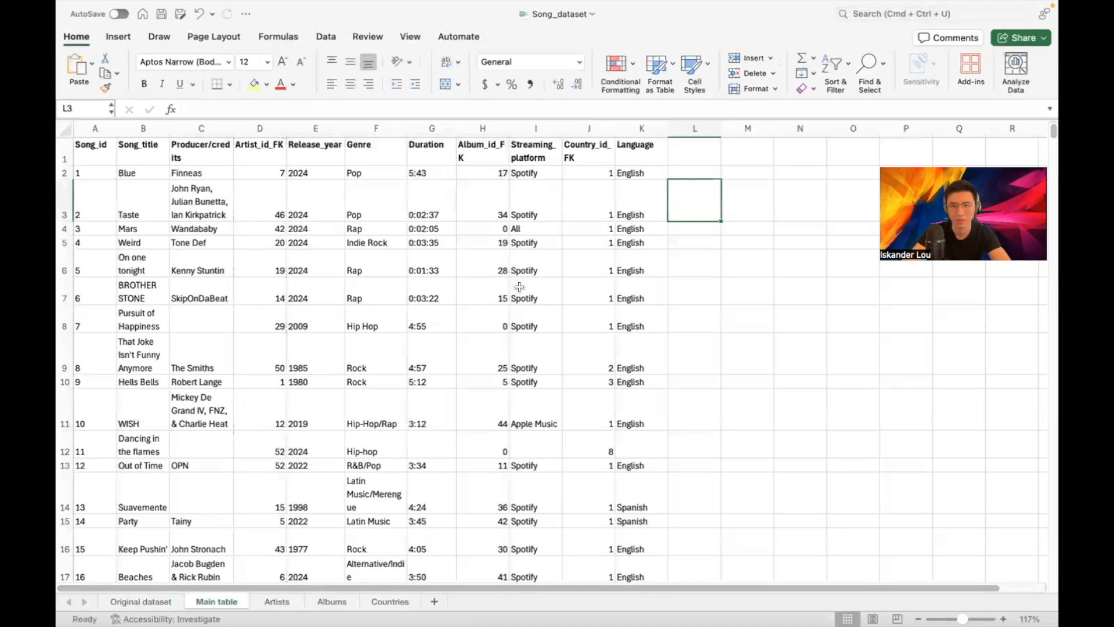
{"action": "left_click", "coordinate": [289, 605]}
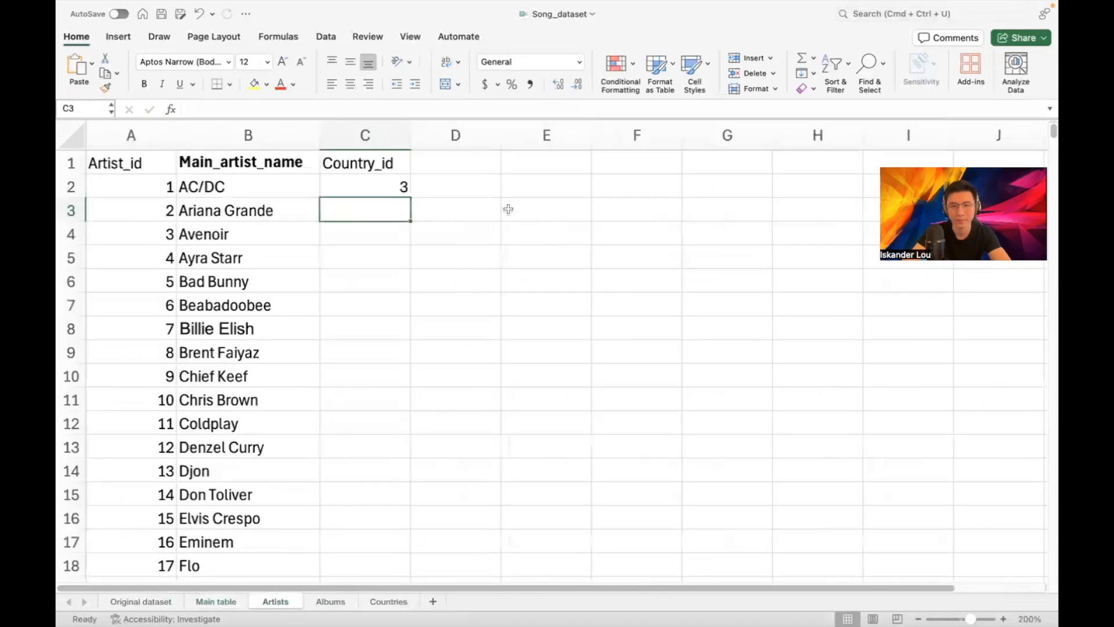
{"action": "left_click", "coordinate": [406, 184]}
{"action": "left_click_drag", "start_coordinate": [409, 197], "coordinate": [406, 235]}
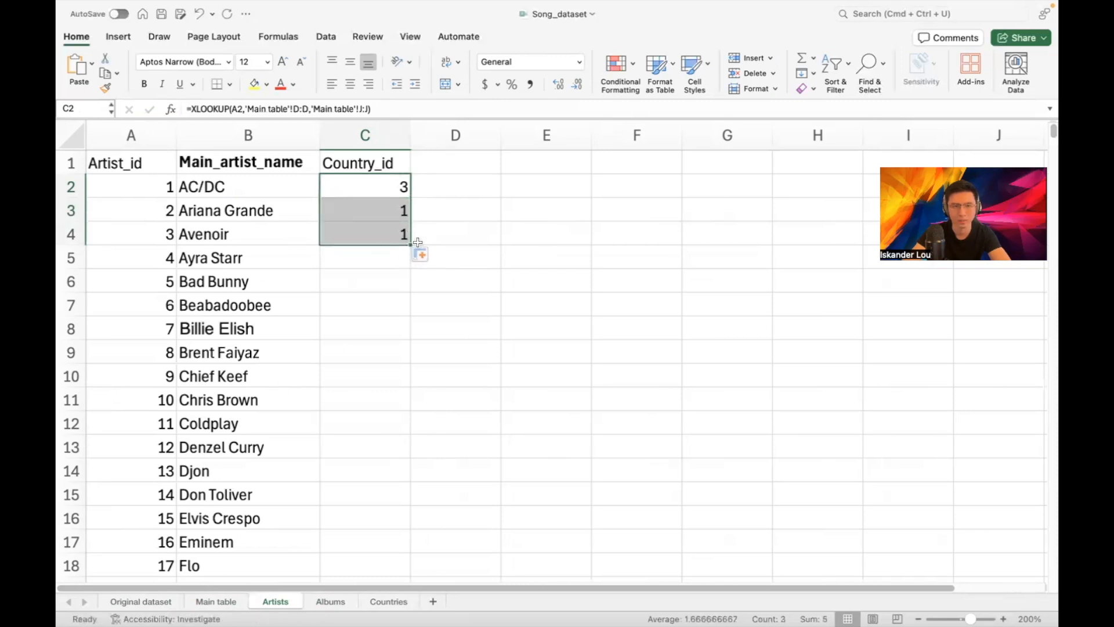
{"action": "left_click_drag", "start_coordinate": [406, 254], "coordinate": [409, 267]}
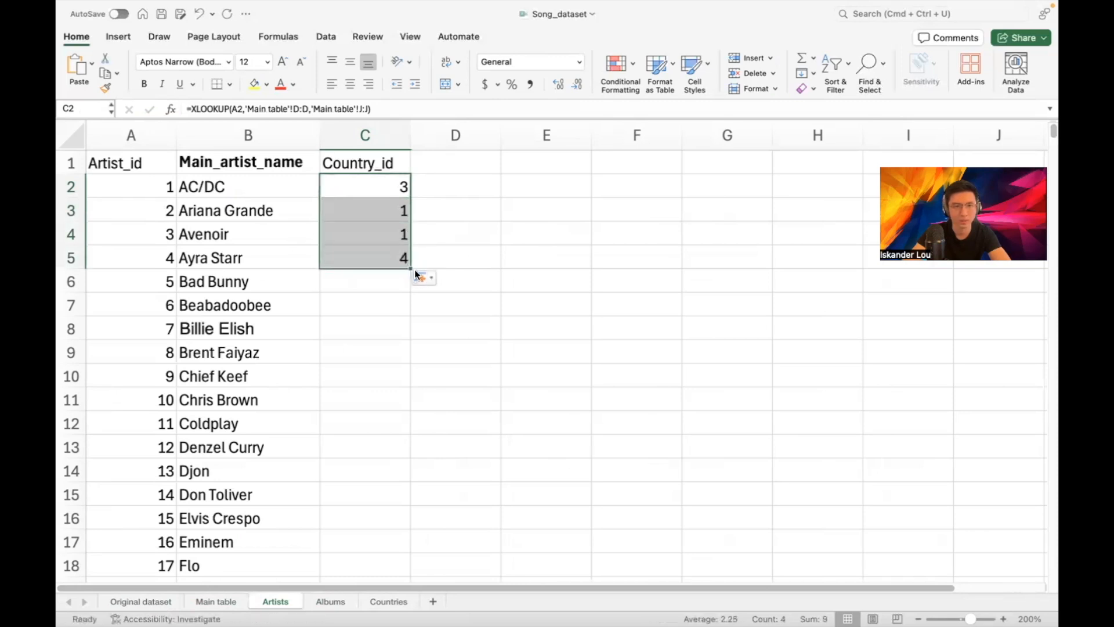
{"action": "left_click", "coordinate": [384, 602]}
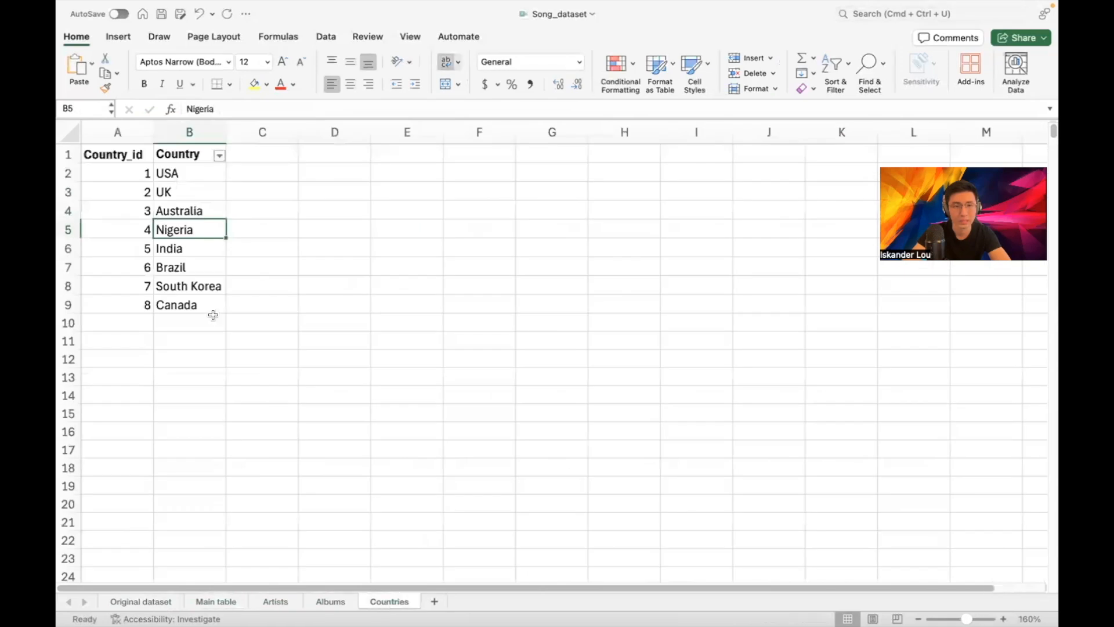
{"action": "left_click", "coordinate": [214, 602]}
{"action": "left_click", "coordinate": [277, 602]}
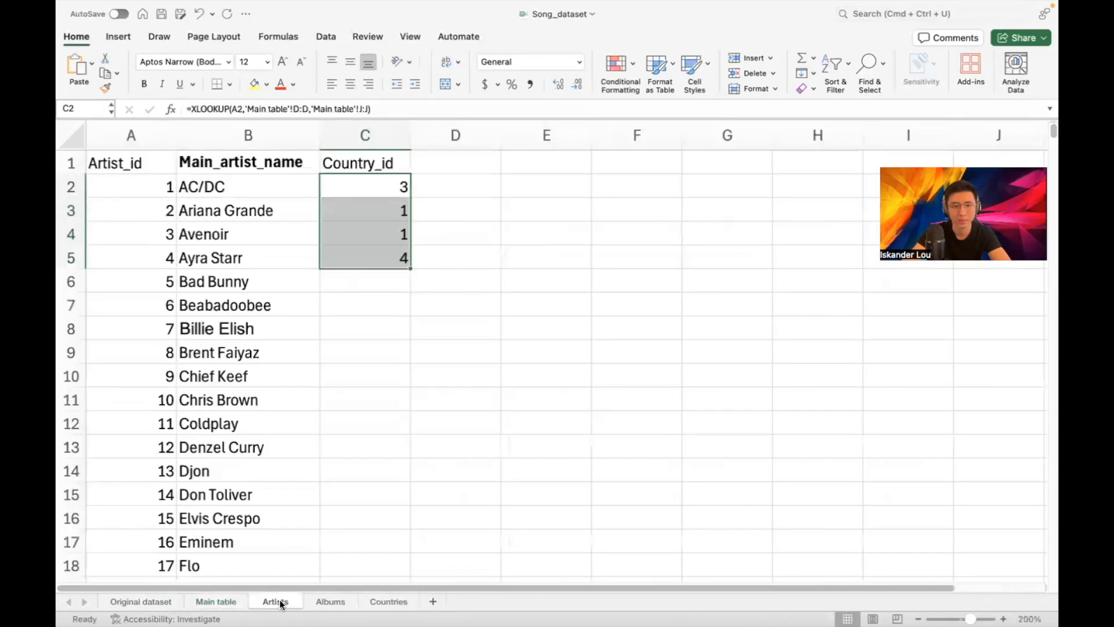
{"action": "left_click_drag", "start_coordinate": [411, 269], "coordinate": [404, 290]}
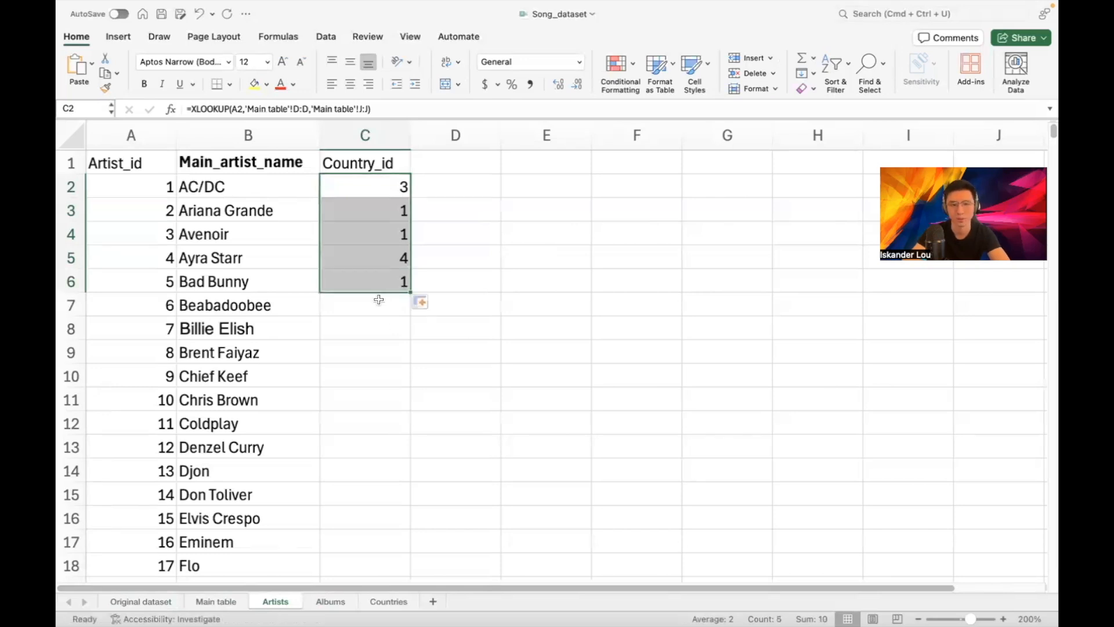
{"action": "left_click_drag", "start_coordinate": [409, 290], "coordinate": [394, 459]}
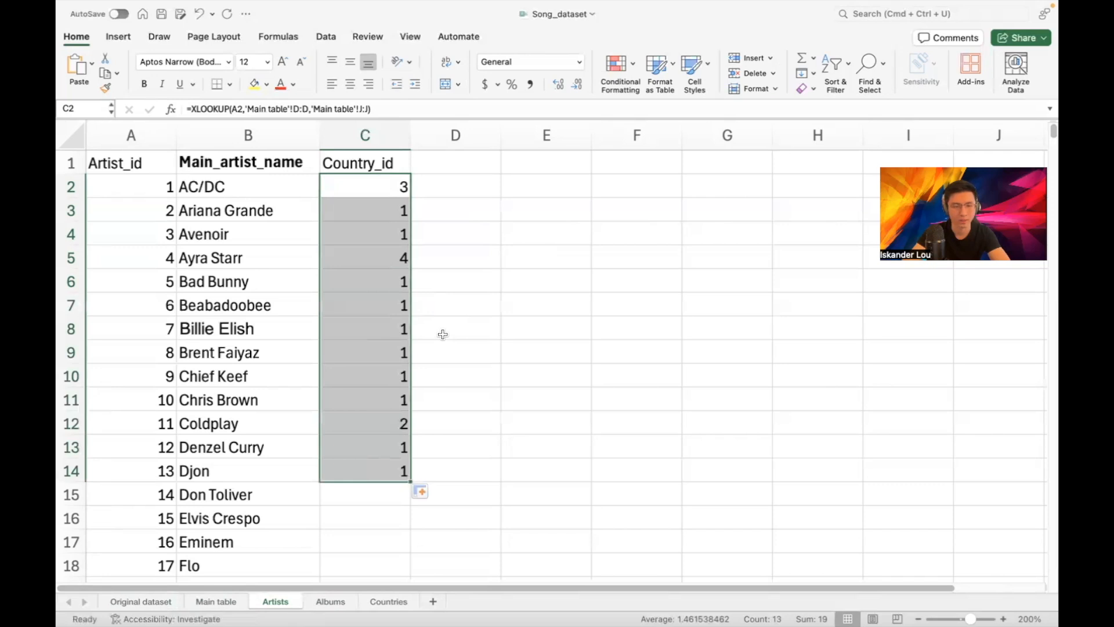
Select C14:C54 and fill the lookup formula down with Cmd+D
{"action": "left_click", "coordinate": [451, 259]}
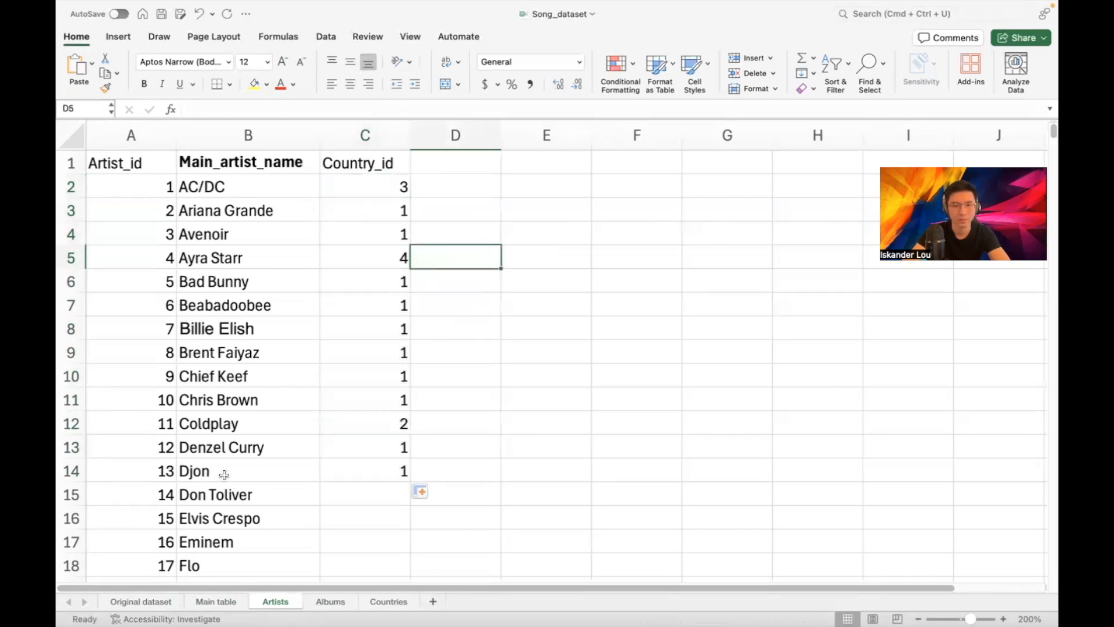
{"action": "left_click", "coordinate": [265, 362]}
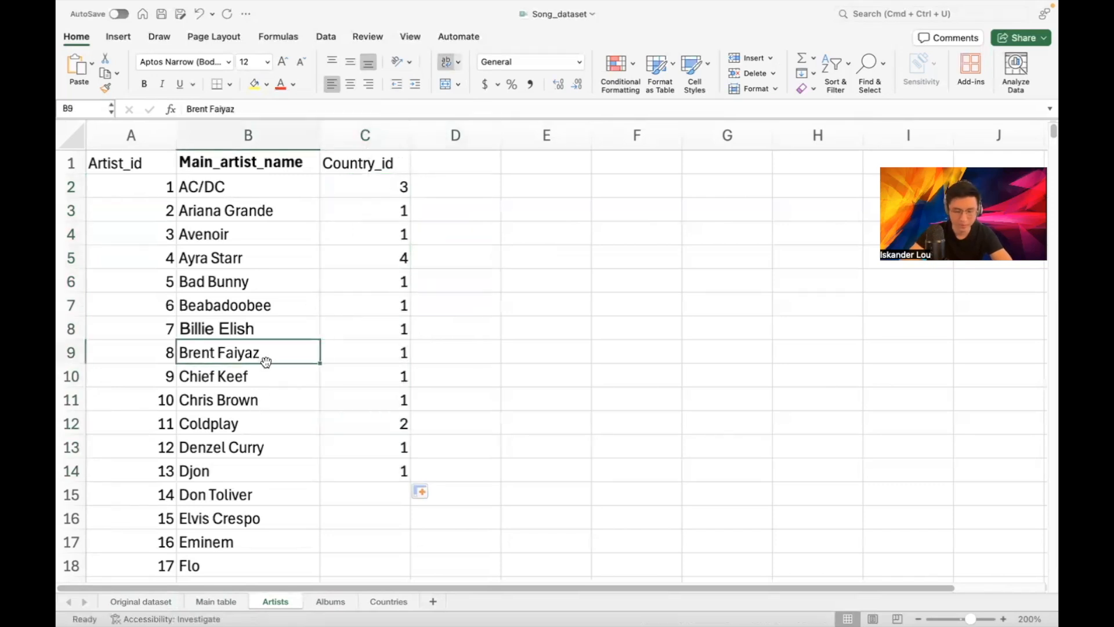
{"action": "key", "text": "super+Down"}
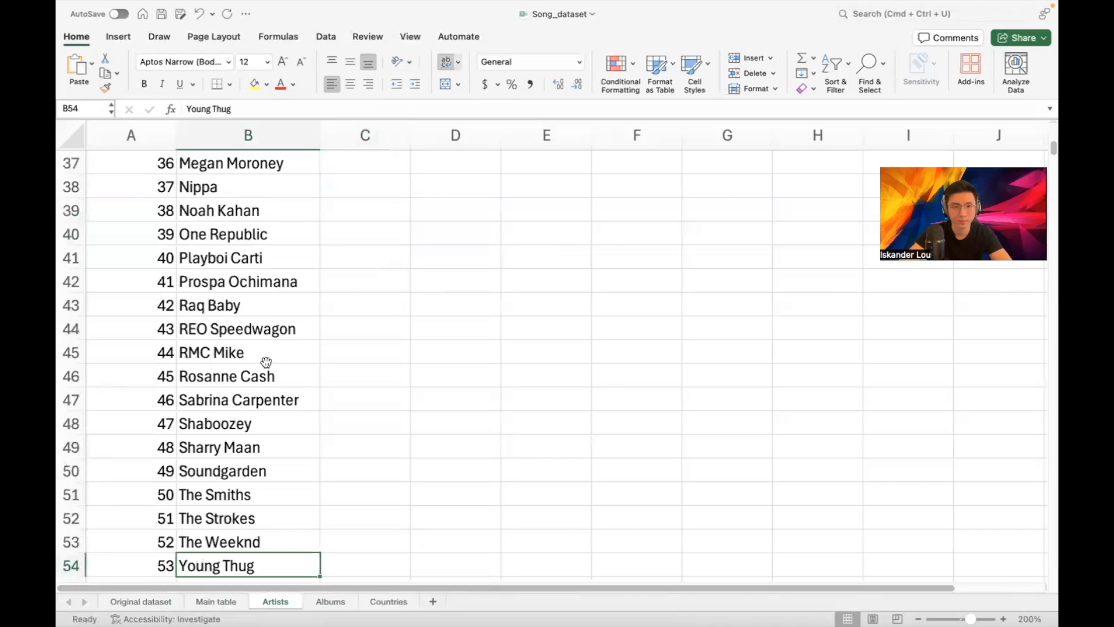
{"action": "key", "text": "Right"}
{"action": "key", "text": "shift+super+Up"}
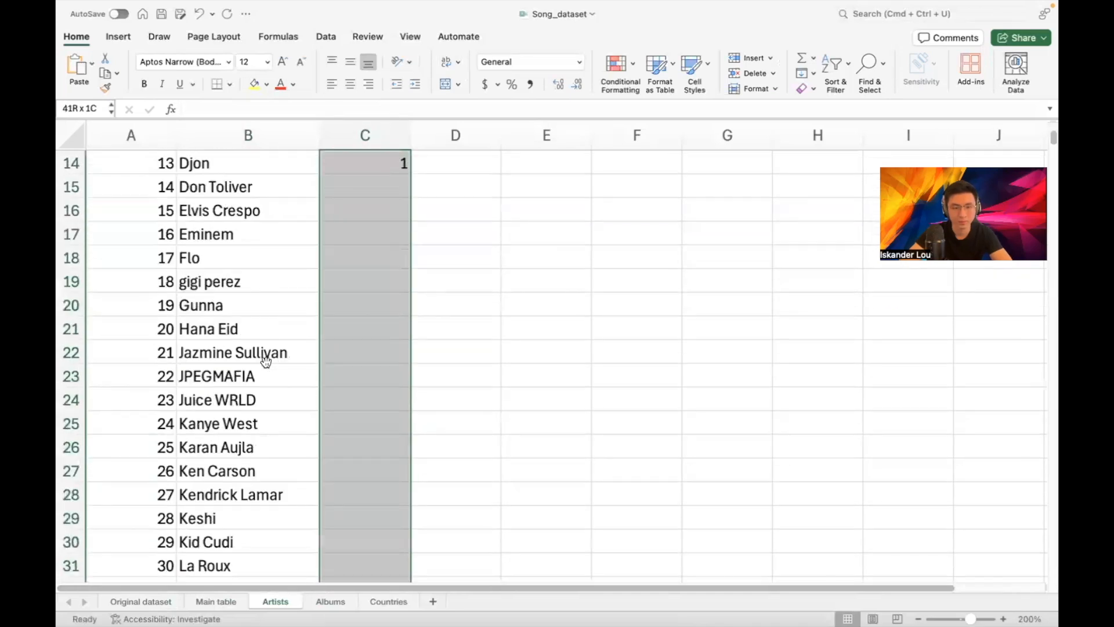
{"action": "key", "text": "super+d"}
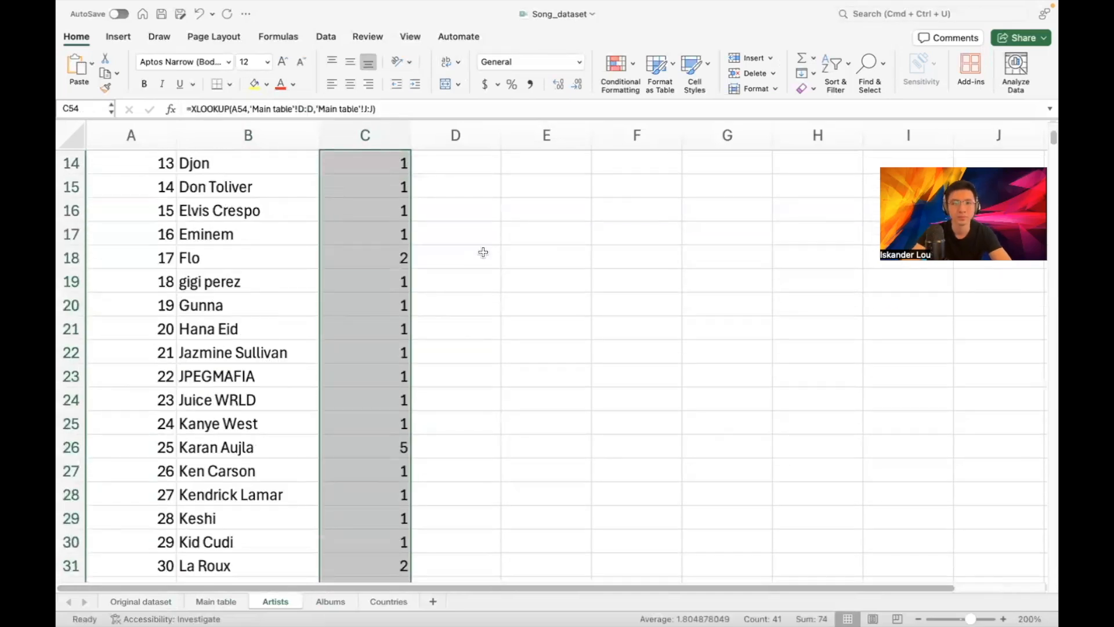
{"action": "left_click", "coordinate": [481, 252]}
{"action": "scroll", "coordinate": [480, 248], "scroll_direction": "up", "scroll_amount": 5}
{"action": "scroll", "coordinate": [480, 248], "scroll_direction": "up", "scroll_amount": 5}
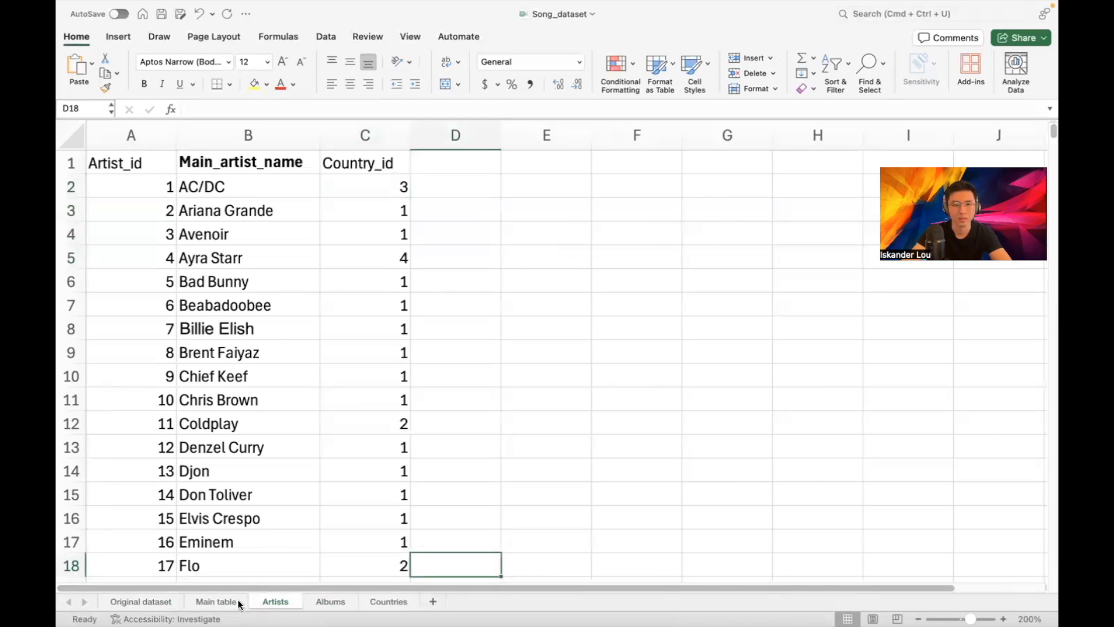
{"action": "left_click", "coordinate": [215, 602]}
Test-delete Main table's Country_id_FK column and see #REF! errors on Artists
{"action": "left_click", "coordinate": [586, 126]}
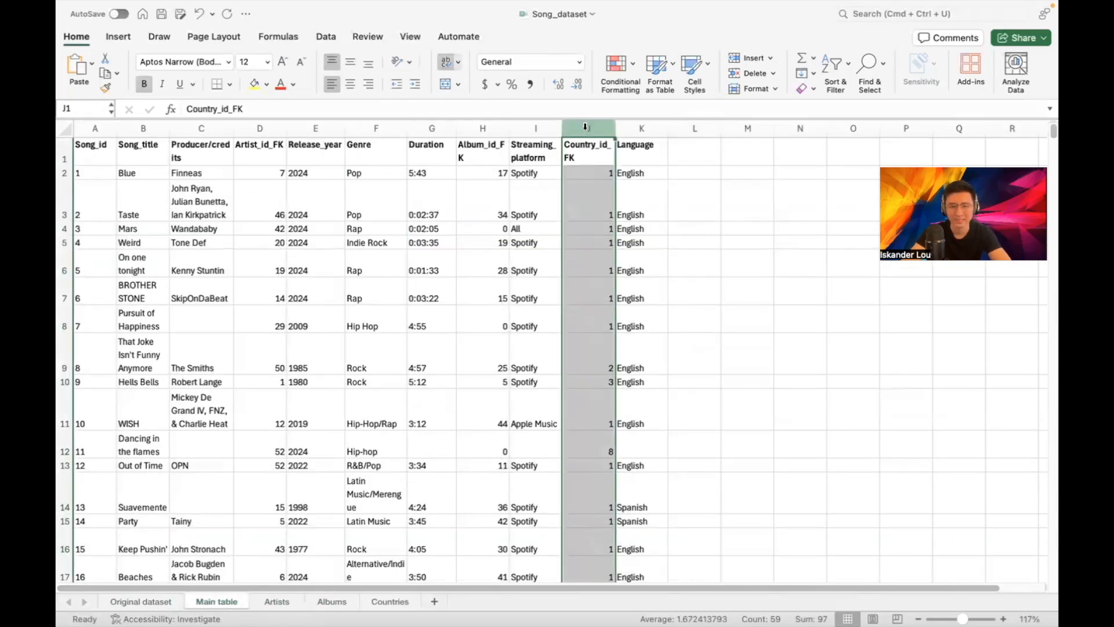
{"action": "right_click", "coordinate": [586, 126]}
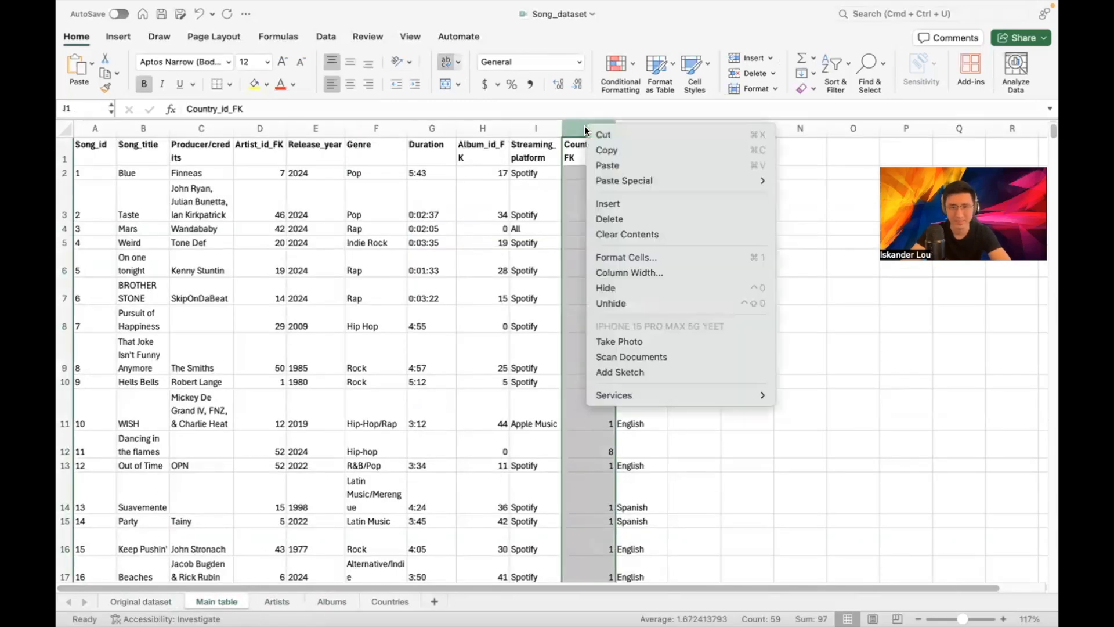
{"action": "left_click", "coordinate": [607, 218]}
{"action": "left_click", "coordinate": [638, 173]}
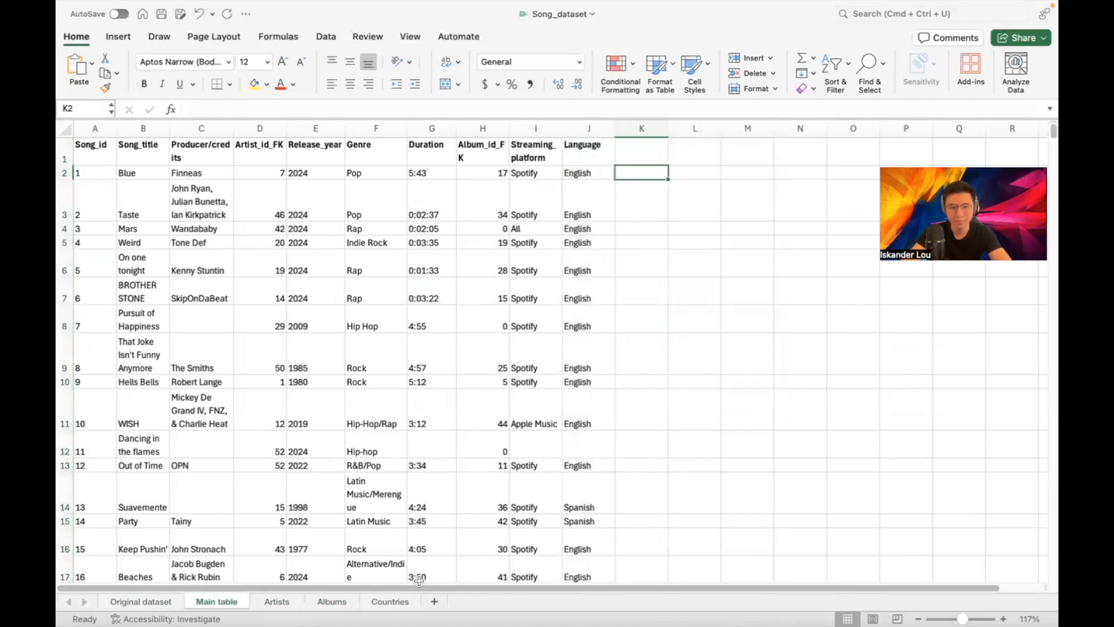
{"action": "left_click", "coordinate": [161, 602]}
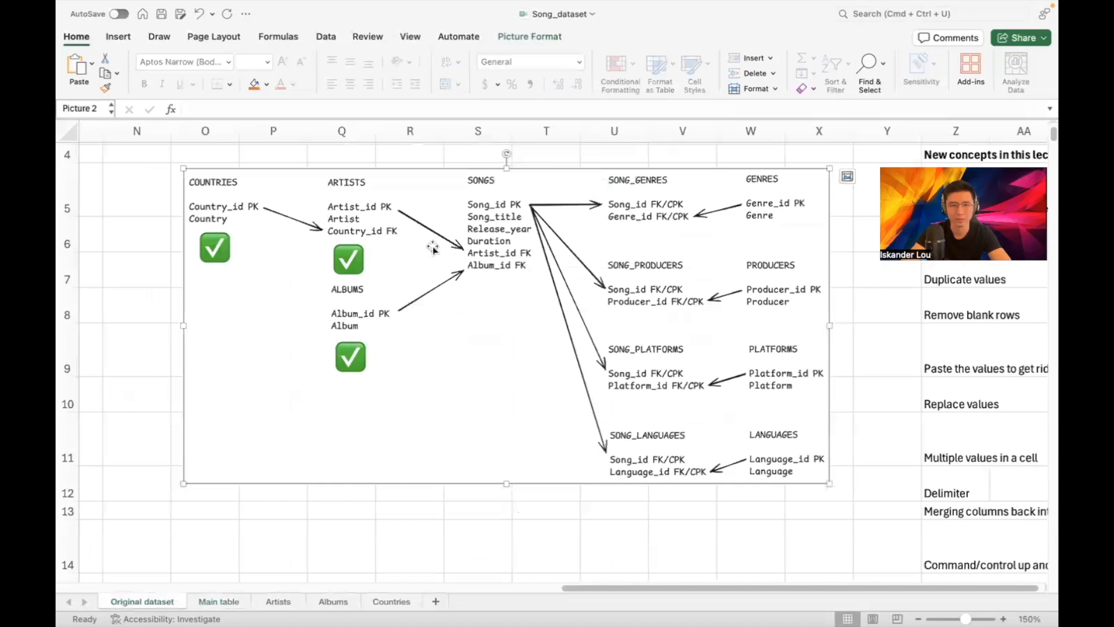
{"action": "left_click", "coordinate": [278, 602]}
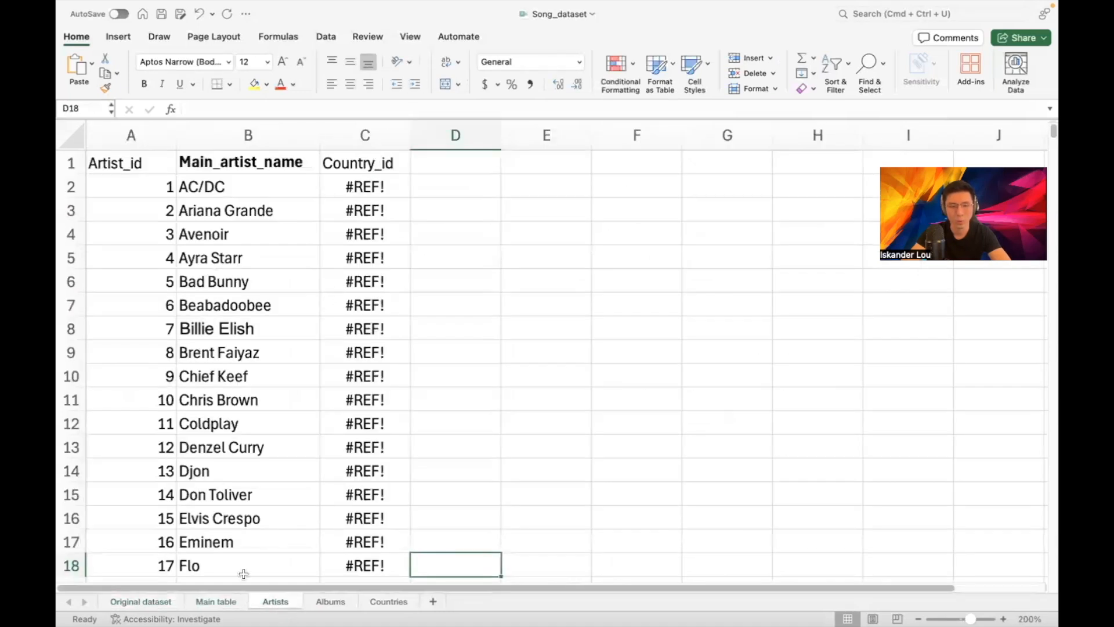
Undo the deletion to restore Country_id_FK, then select Artists' Country_id column
{"action": "left_click", "coordinate": [230, 603]}
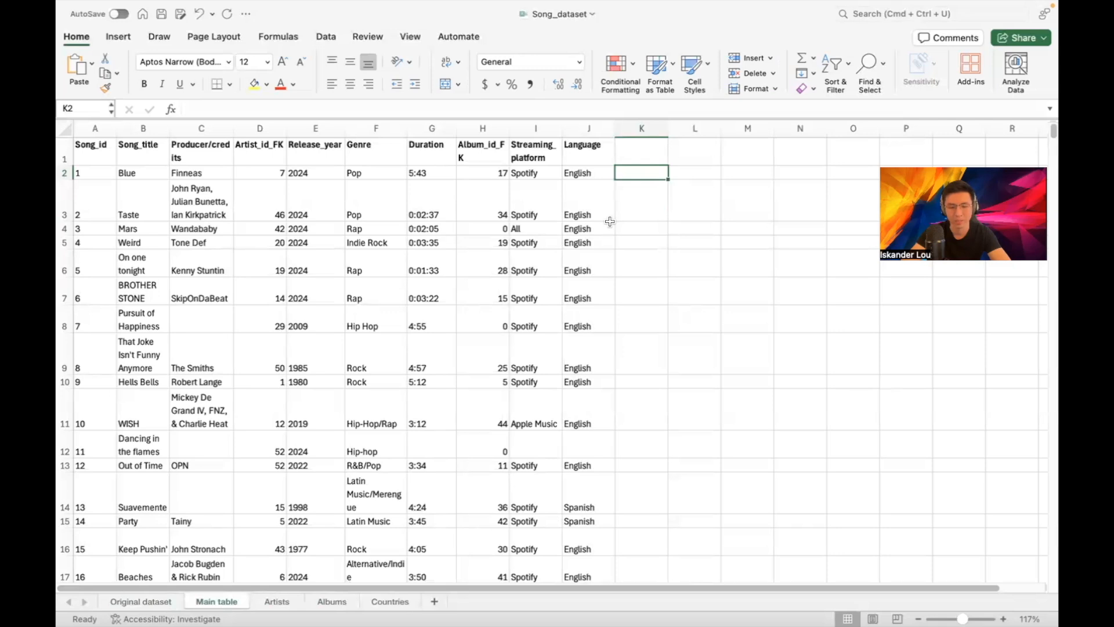
{"action": "key", "text": "super+z"}
{"action": "left_click", "coordinate": [670, 147]}
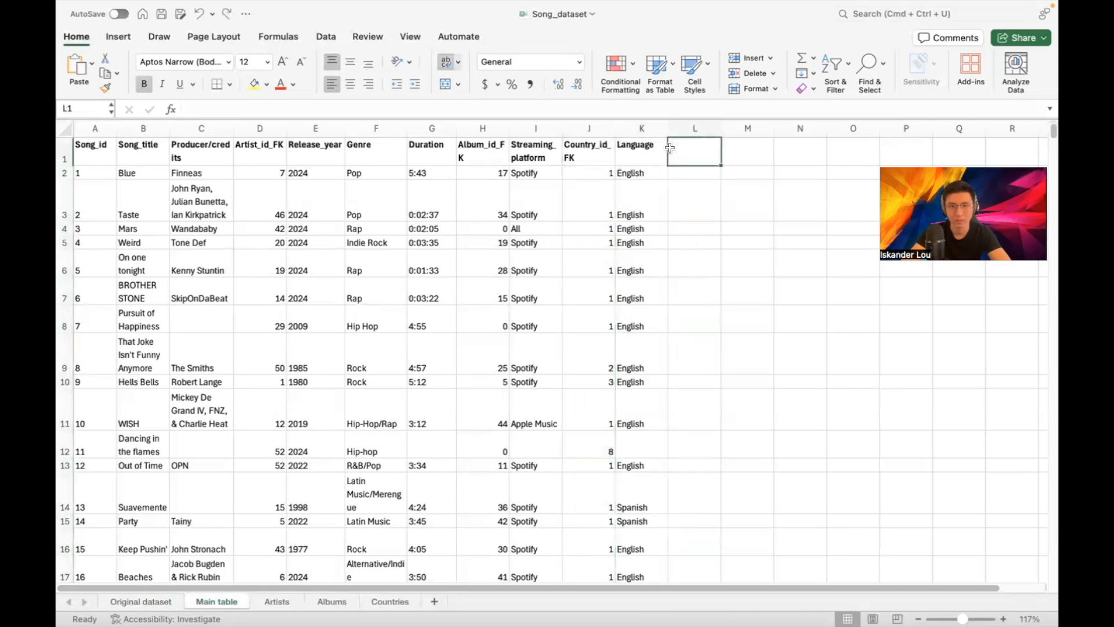
{"action": "left_click", "coordinate": [285, 603]}
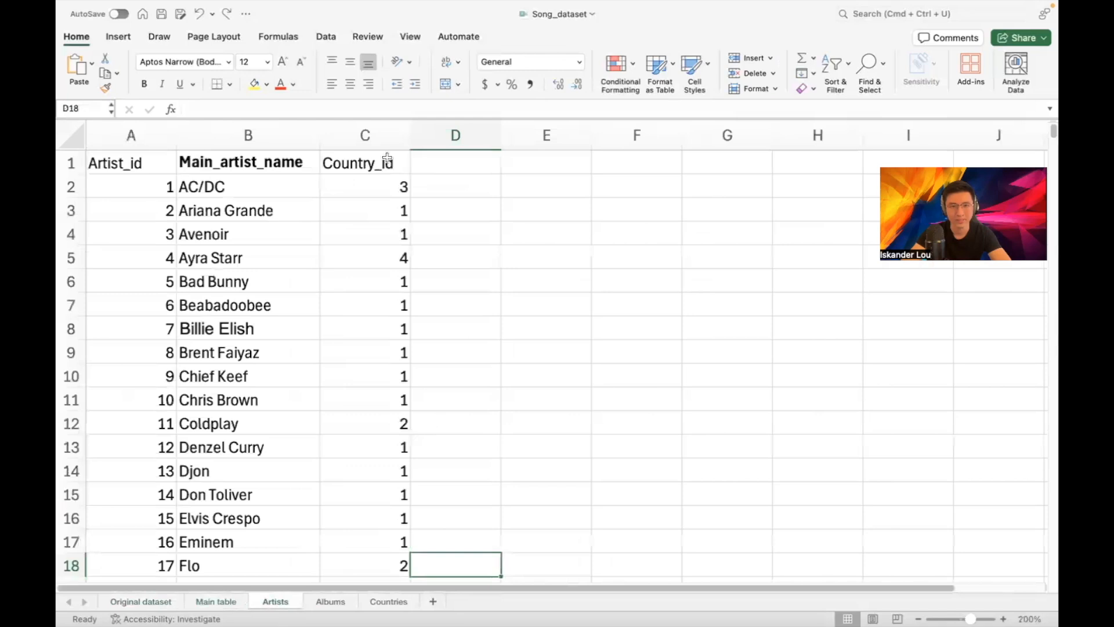
{"action": "left_click", "coordinate": [386, 133]}
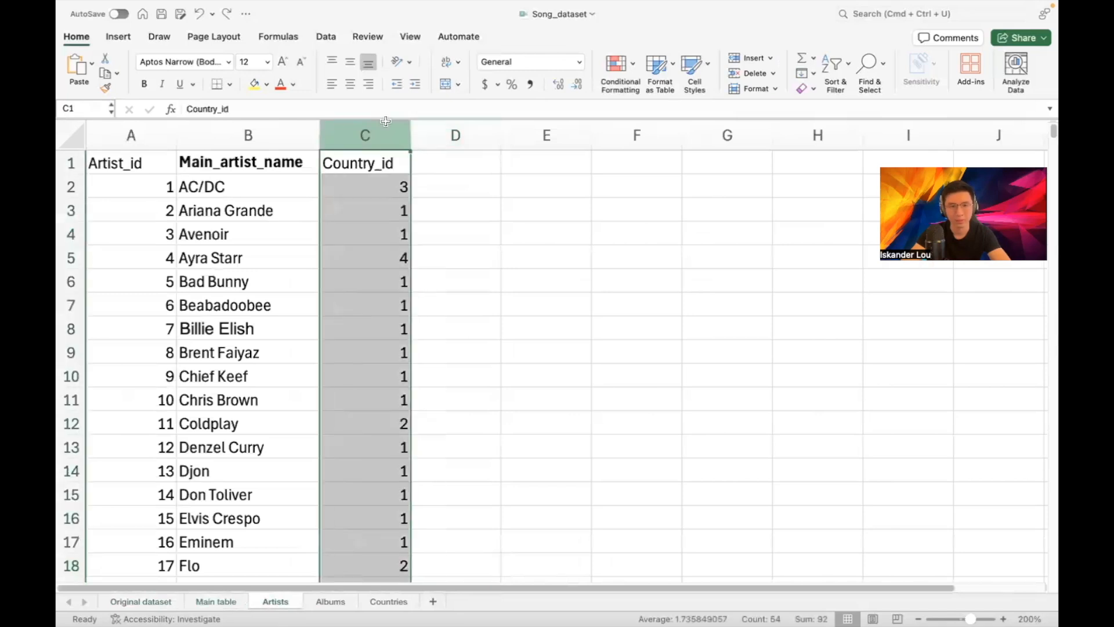
Copy the Country_id column and paste it back as plain values
{"action": "key", "text": "super+c"}
{"action": "left_click", "coordinate": [91, 63]}
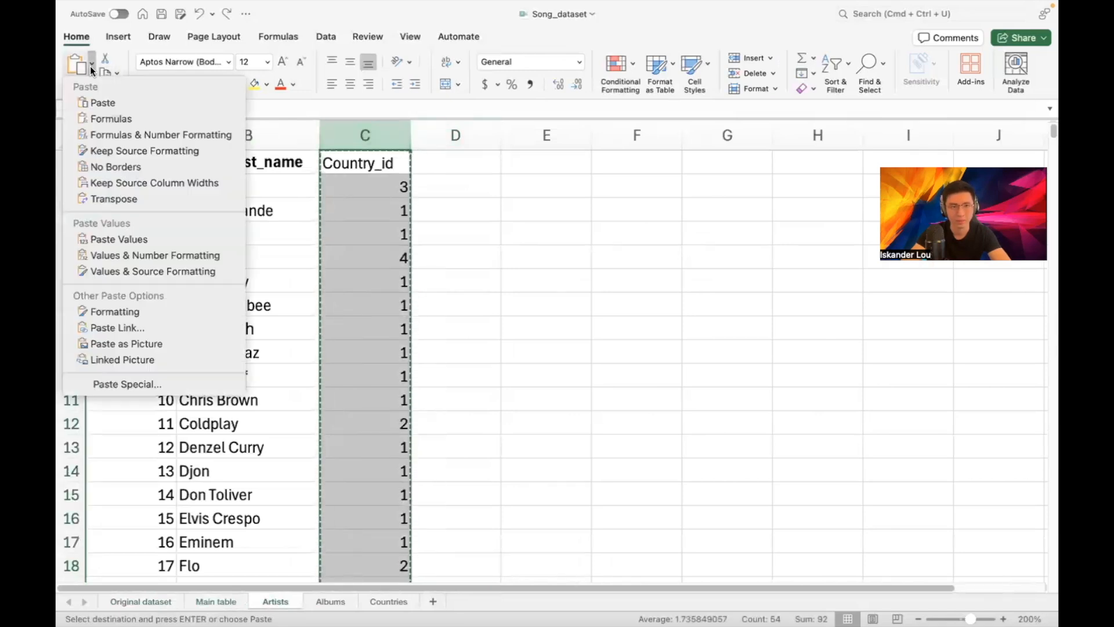
{"action": "left_click", "coordinate": [135, 238]}
{"action": "left_click", "coordinate": [513, 182]}
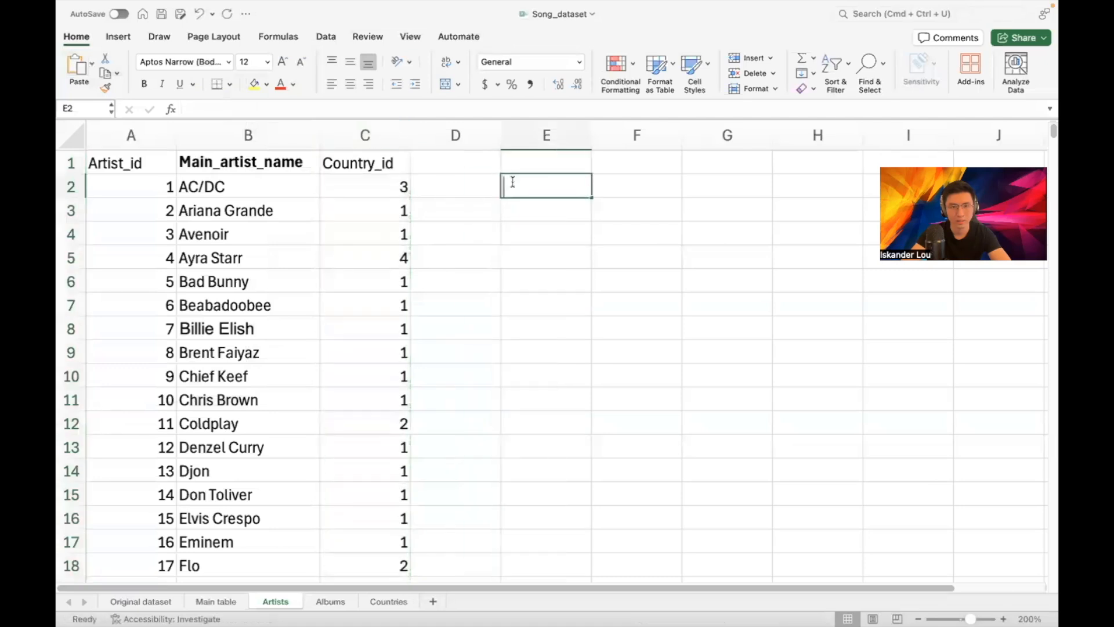
Delete the Country_id_FK column J from Main table
{"action": "left_click", "coordinate": [224, 601]}
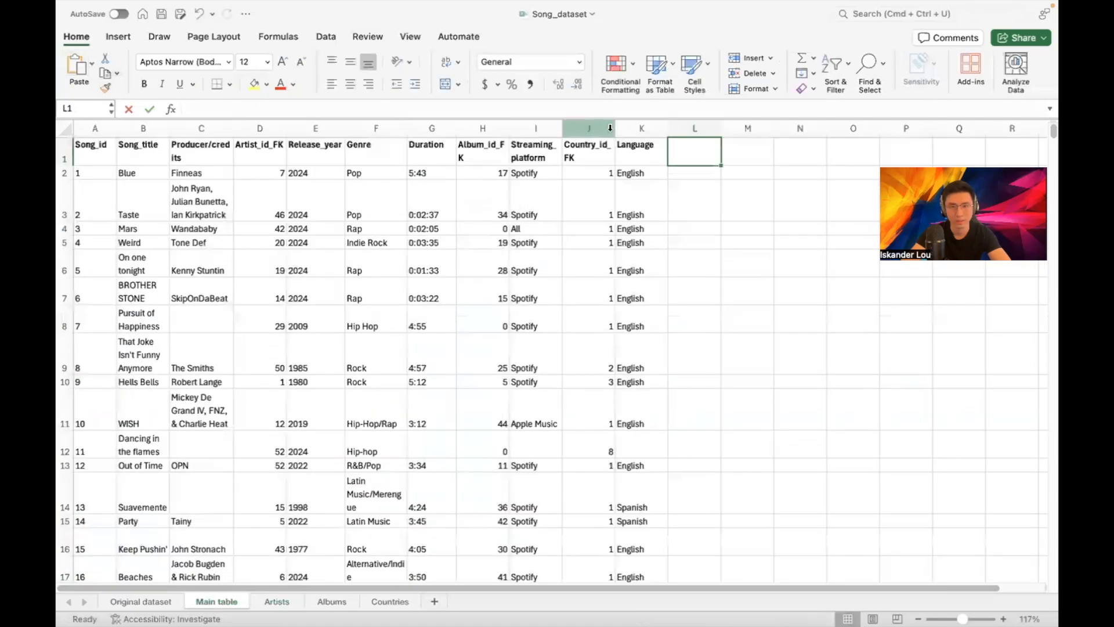
{"action": "right_click", "coordinate": [609, 128]}
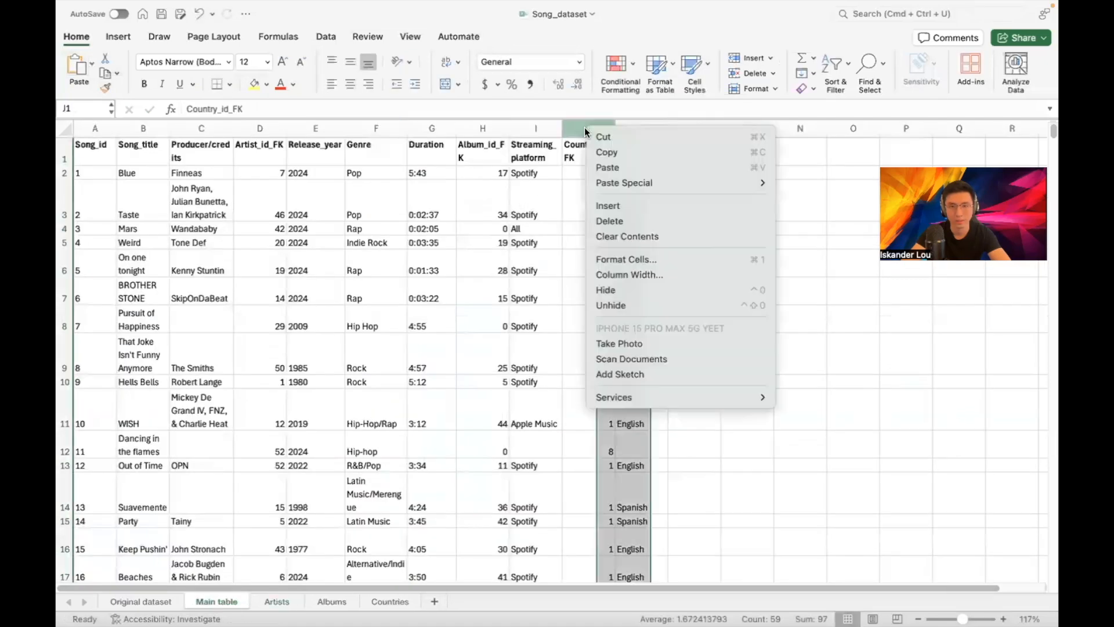
{"action": "left_click", "coordinate": [609, 221]}
Rename the Artists header to Country_id_FK and show the Original dataset schema diagram
{"action": "left_click", "coordinate": [271, 604]}
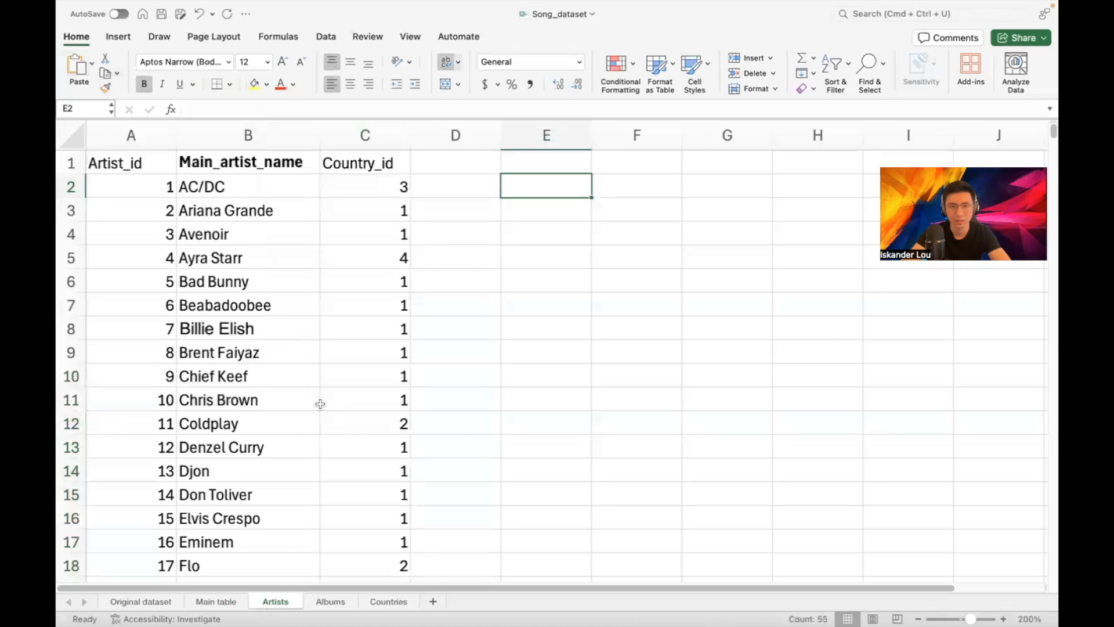
{"action": "double_click", "coordinate": [401, 167]}
{"action": "type", "text": "_FK"}
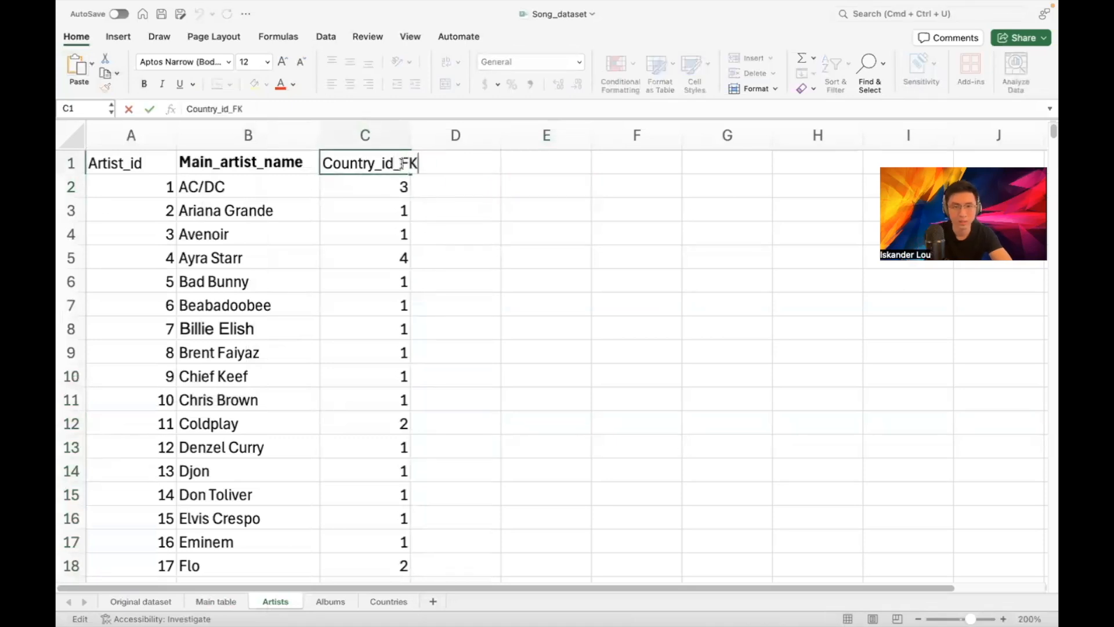
{"action": "key", "text": "Return"}
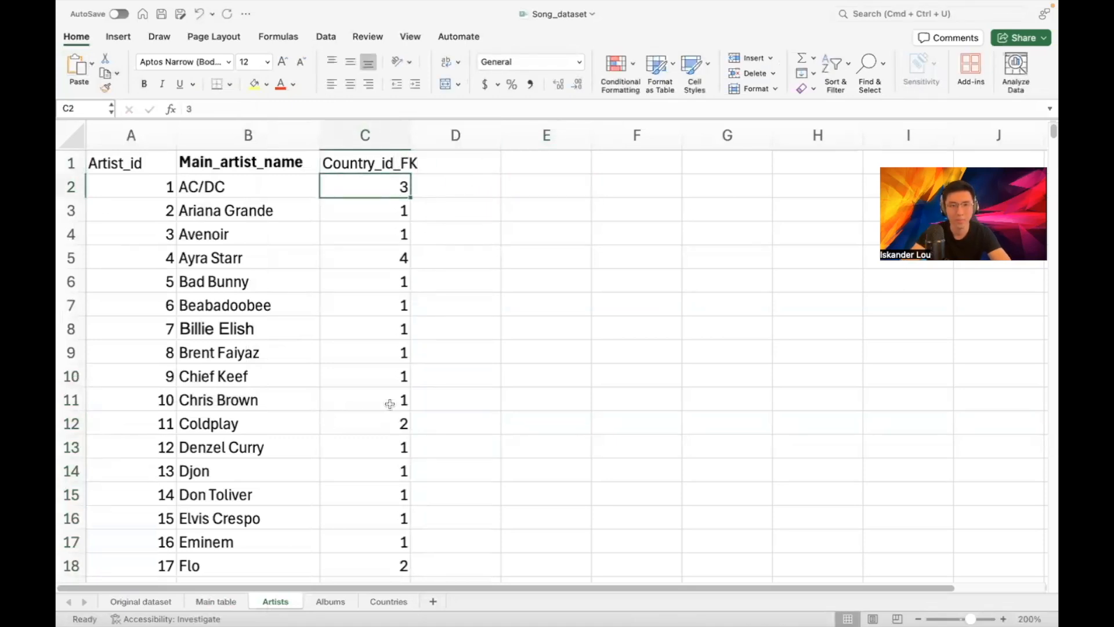
{"action": "left_click", "coordinate": [199, 603]}
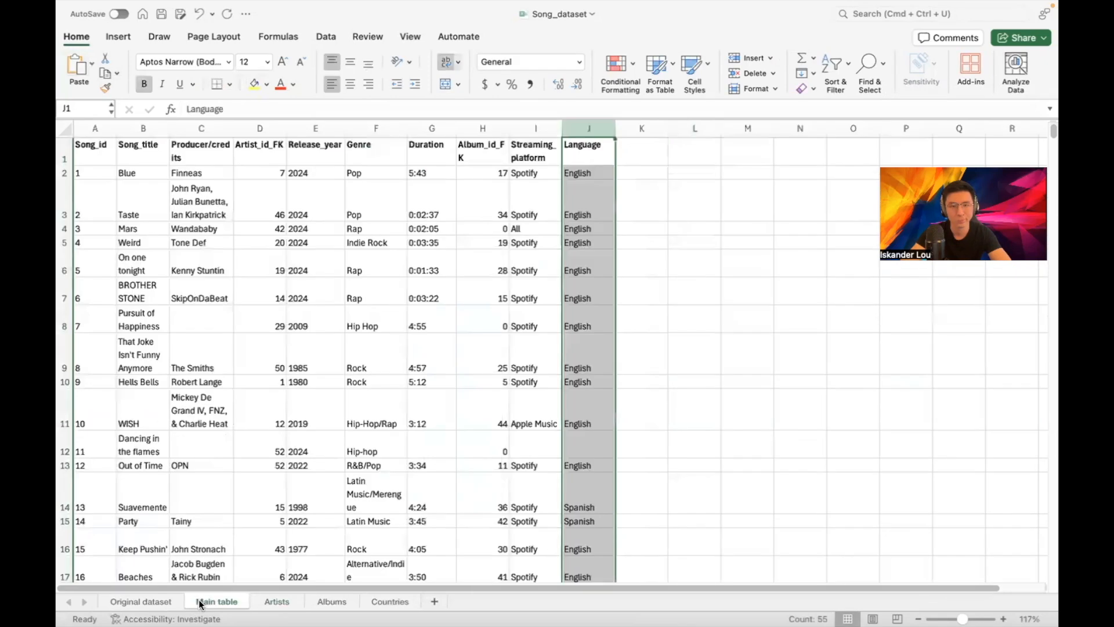
{"action": "left_click", "coordinate": [142, 602]}
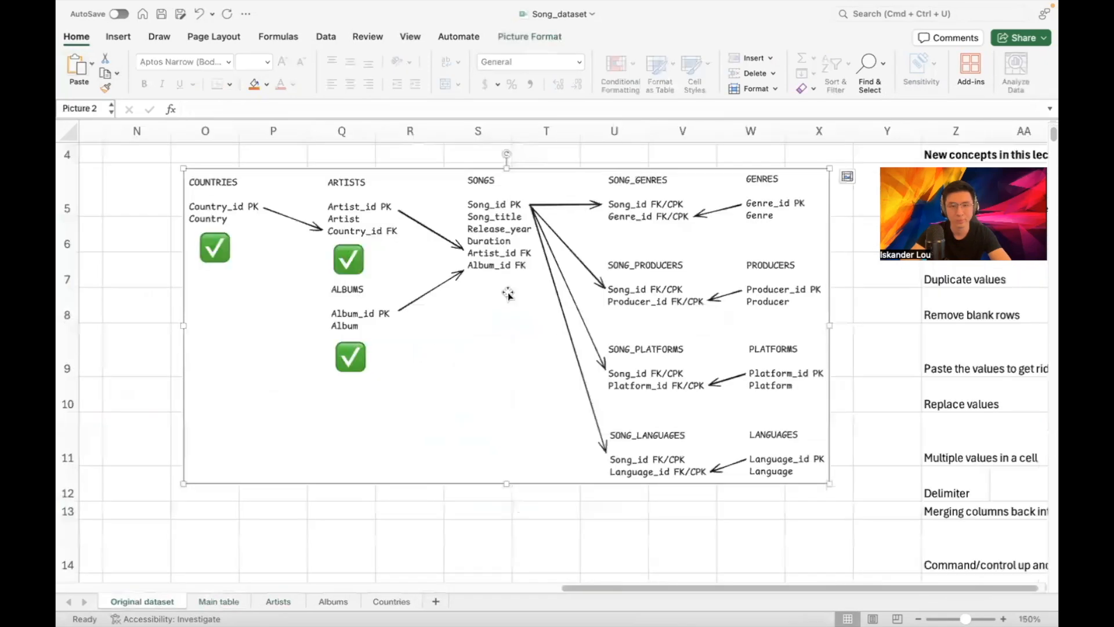
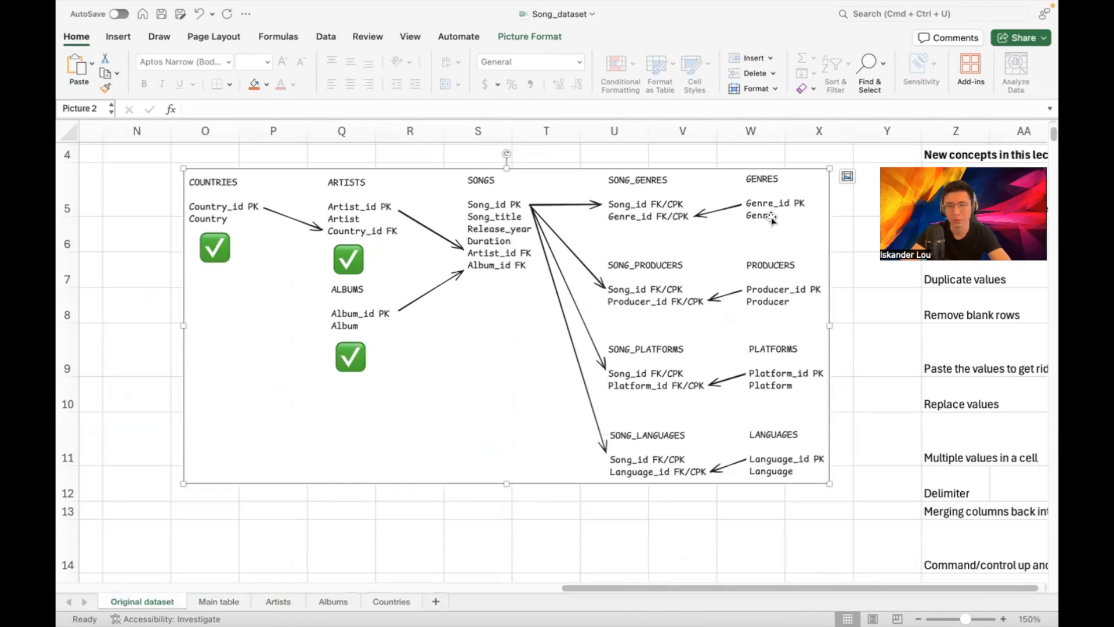
Add a new blank Sheet6 and go back to the Original dataset sheet tabs
{"action": "left_click", "coordinate": [435, 602]}
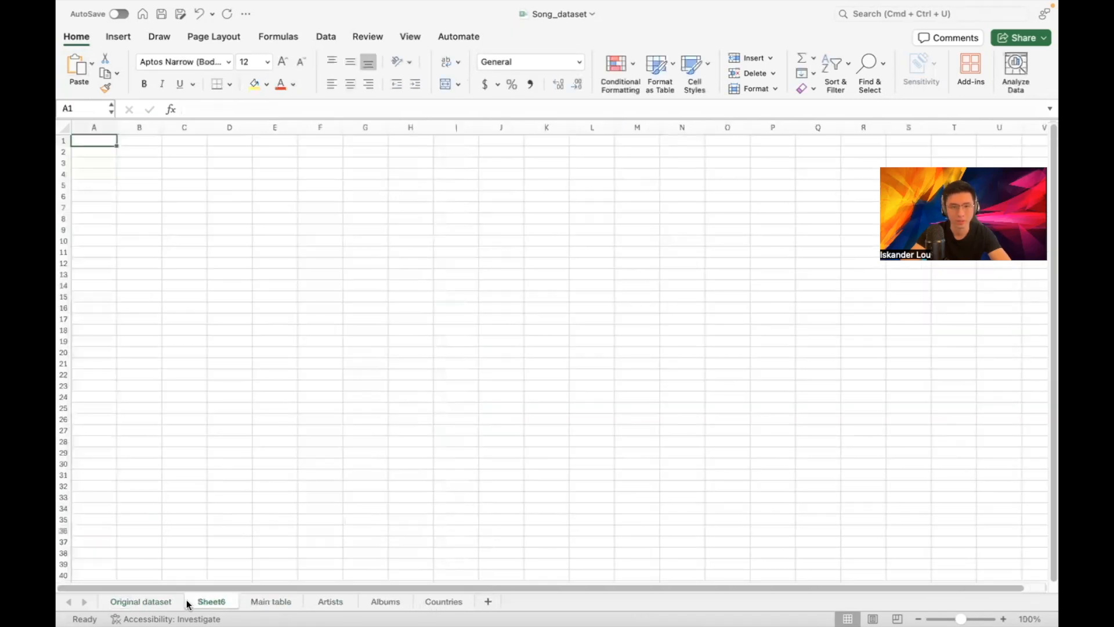
{"action": "left_click", "coordinate": [137, 603]}
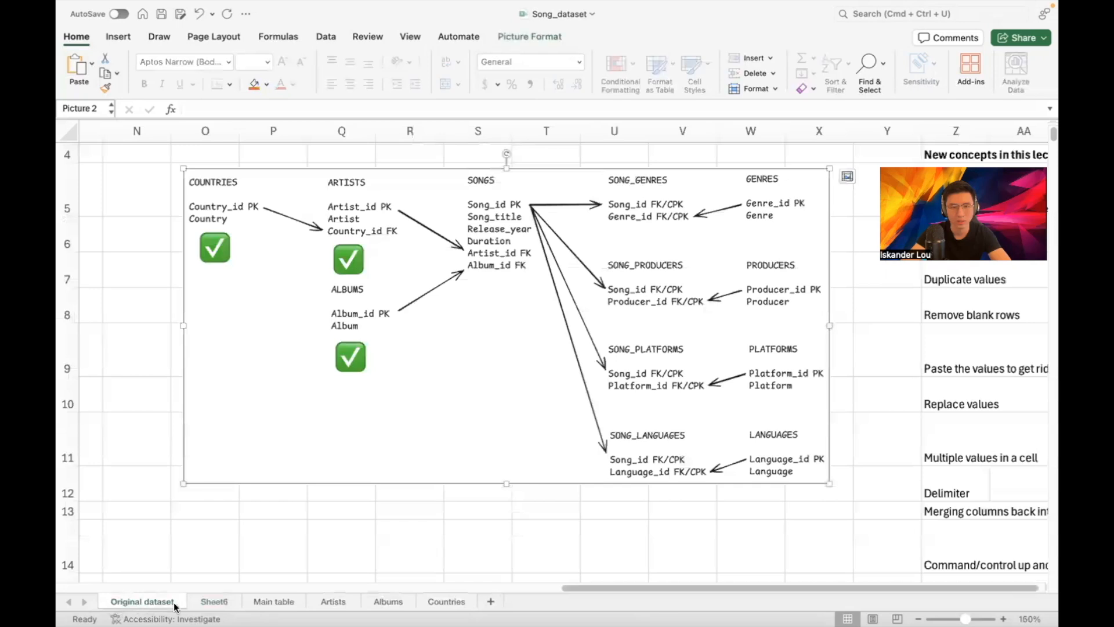
{"action": "left_click_drag", "start_coordinate": [573, 586], "coordinate": [544, 586]}
Drag the Main table sheet so it sits before Sheet6
{"action": "left_click", "coordinate": [264, 602]}
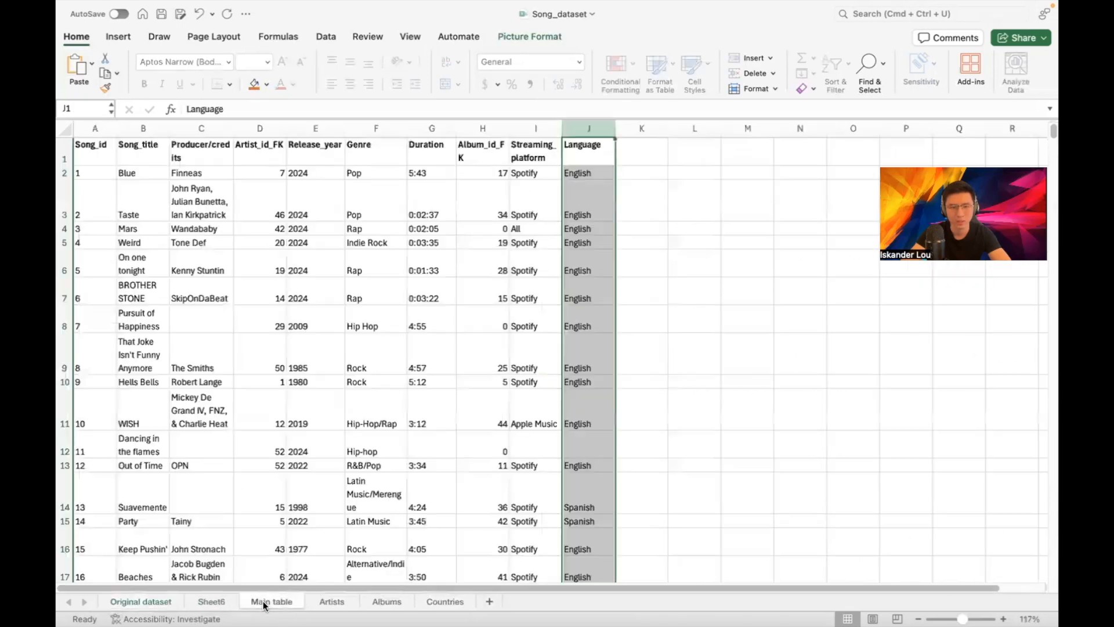
{"action": "left_click", "coordinate": [322, 602]}
{"action": "left_click", "coordinate": [273, 602]}
{"action": "left_click_drag", "start_coordinate": [273, 602], "coordinate": [204, 602]}
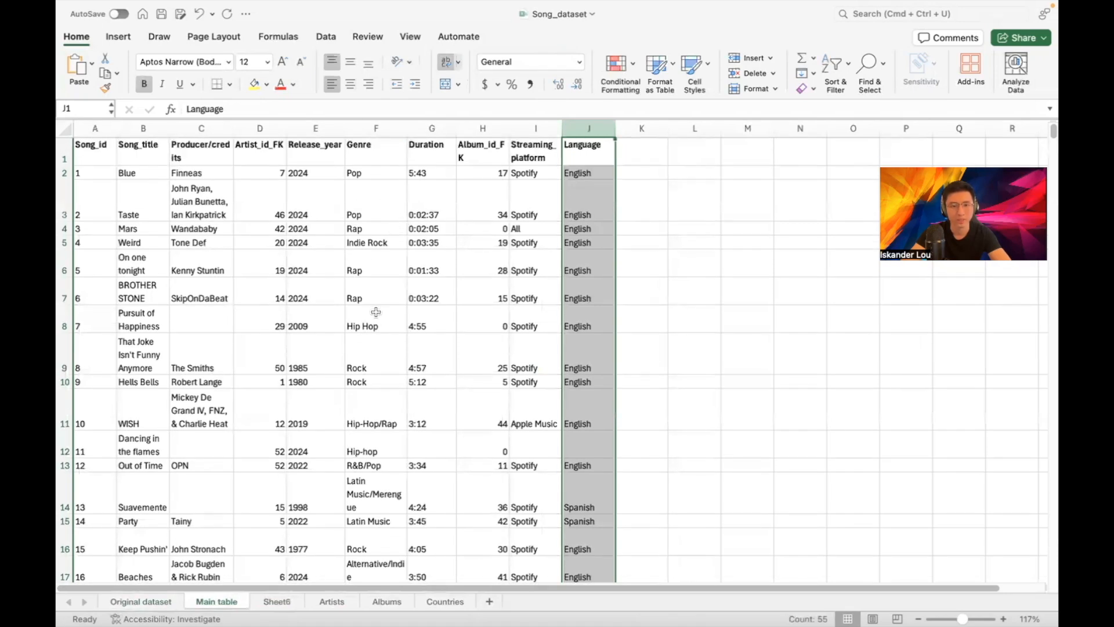
Review the mixed Genre values in column F, like Hip-Hop/Rap, R&B/Pop and Country/Pop
{"action": "scroll", "coordinate": [380, 392], "scroll_direction": "down", "scroll_amount": 1}
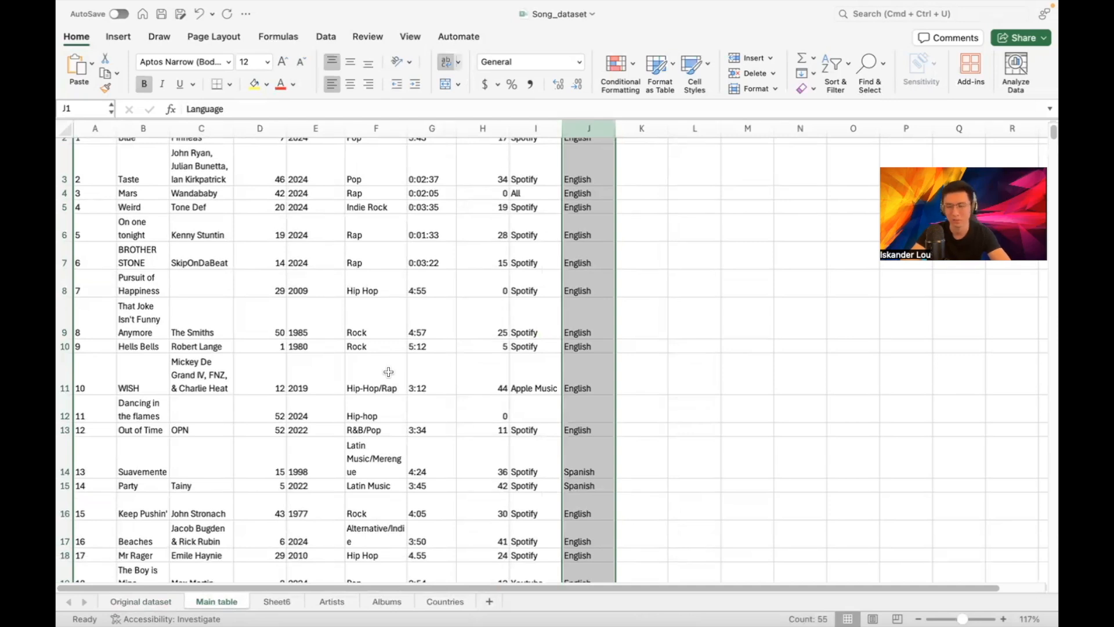
{"action": "left_click", "coordinate": [385, 372]}
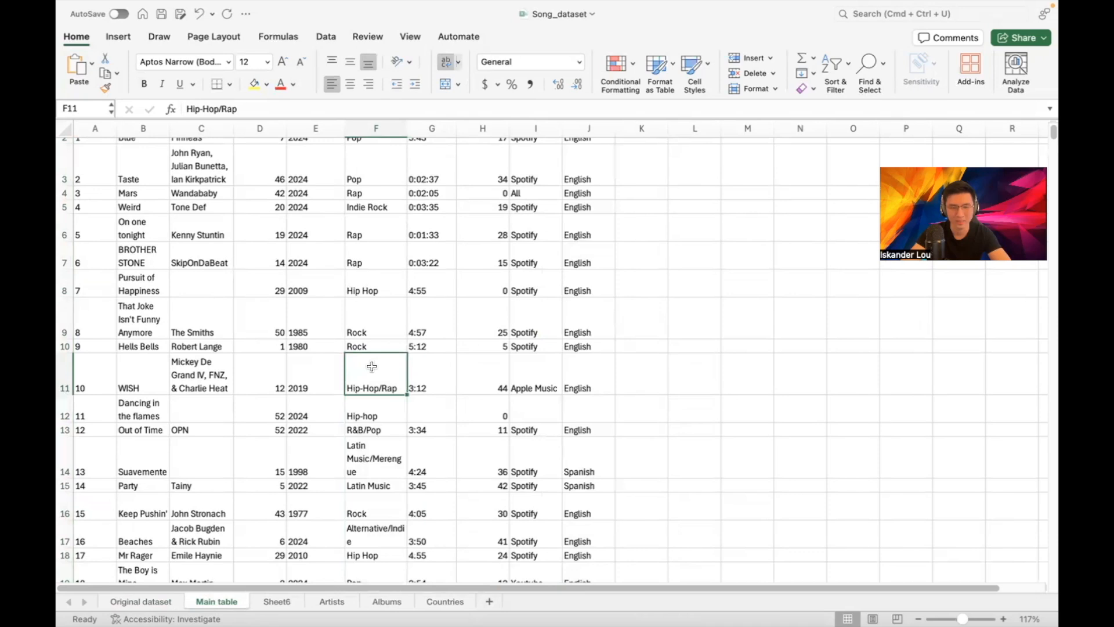
{"action": "key", "text": "Down"}
{"action": "key", "text": "Down"}
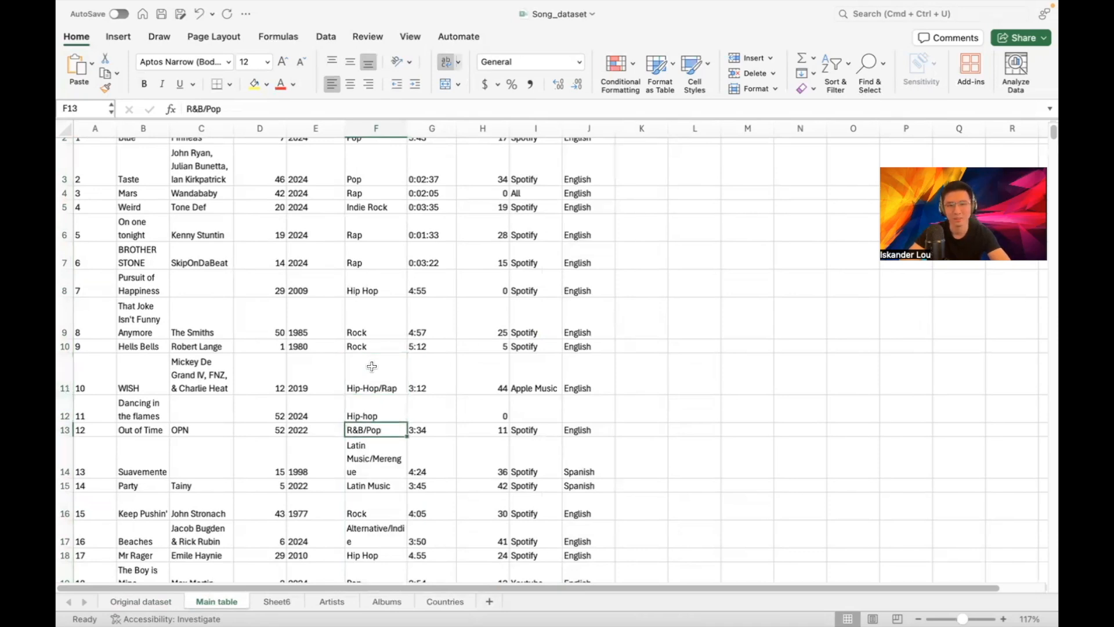
{"action": "key", "text": "Up"}
{"action": "key", "text": "Up"}
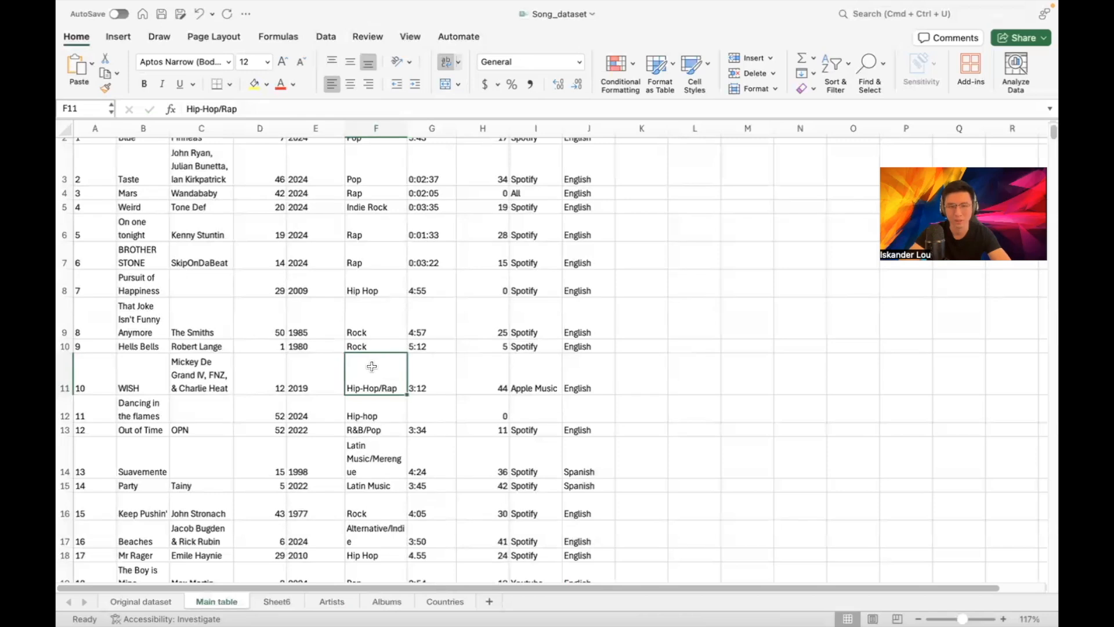
{"action": "key", "text": "Down"}
{"action": "key", "text": "Down"}
{"action": "key", "text": "Down"}
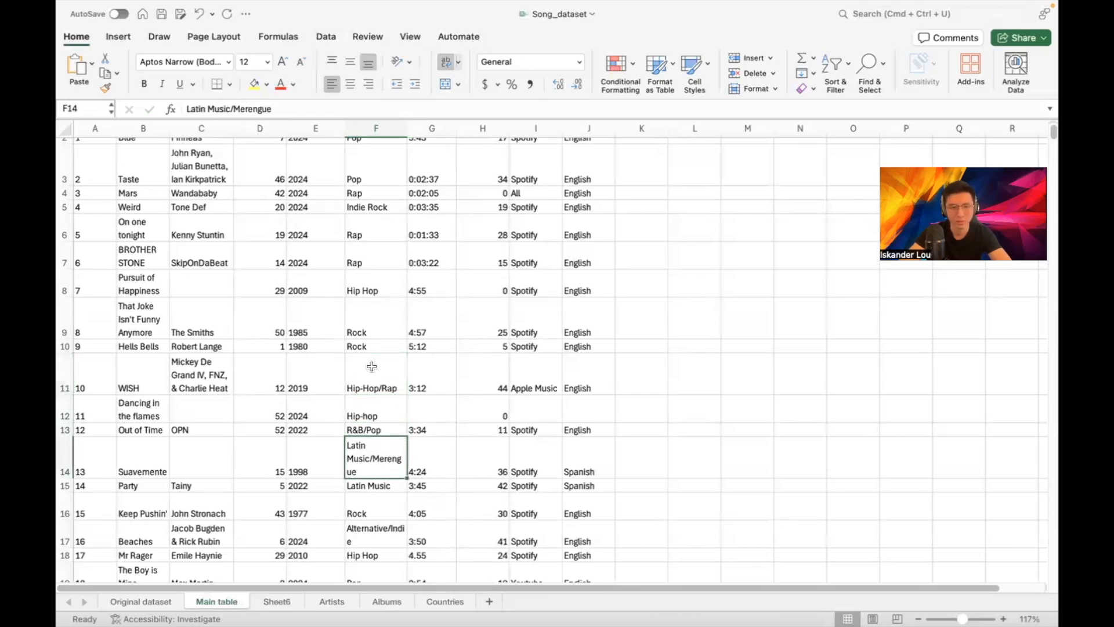
{"action": "key", "text": "Down"}
{"action": "key", "text": "Up"}
{"action": "key", "text": "Up"}
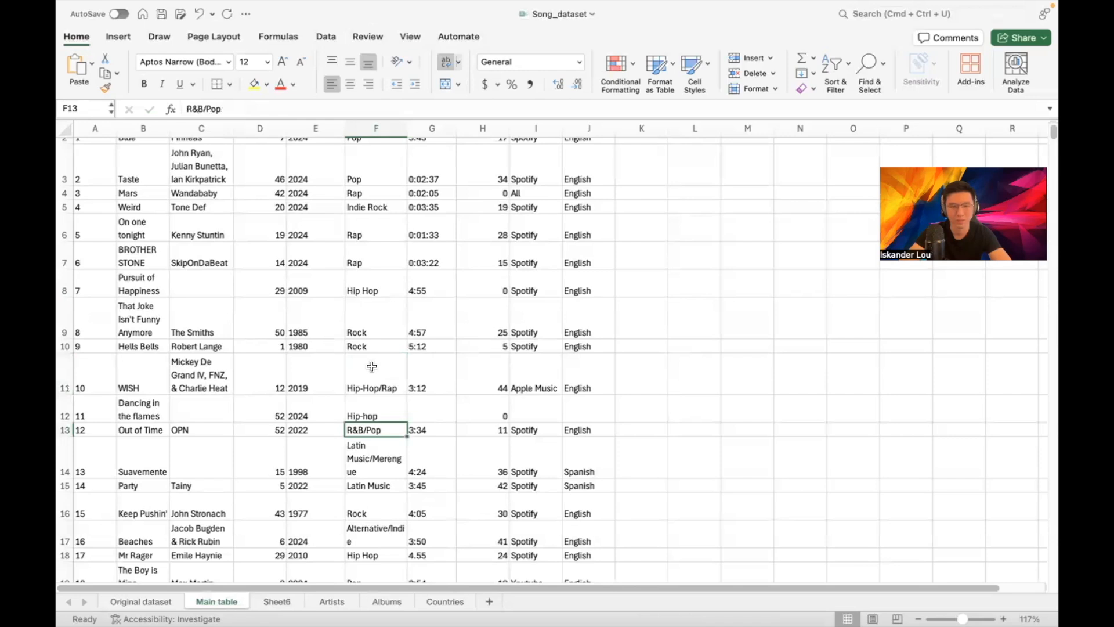
{"action": "key", "text": "Down"}
{"action": "key", "text": "Down"}
{"action": "key", "text": "Down"}
{"action": "key", "text": "Down"}
{"action": "key", "text": "Down"}
{"action": "key", "text": "Down"}
{"action": "key", "text": "Down"}
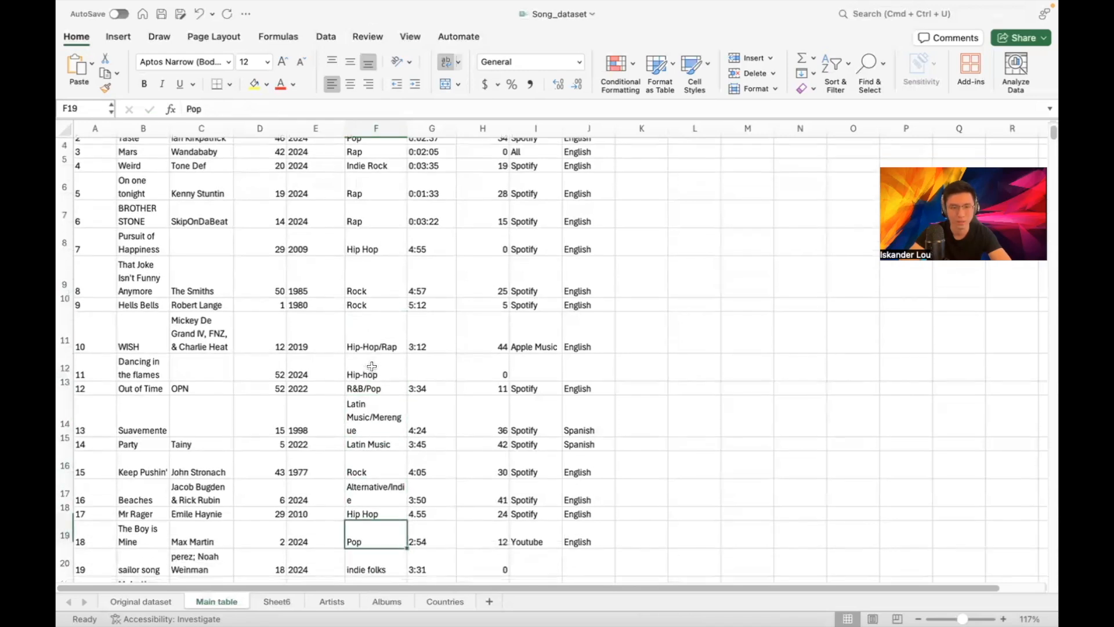
{"action": "key", "text": "Up"}
{"action": "key", "text": "Up"}
{"action": "key", "text": "Up"}
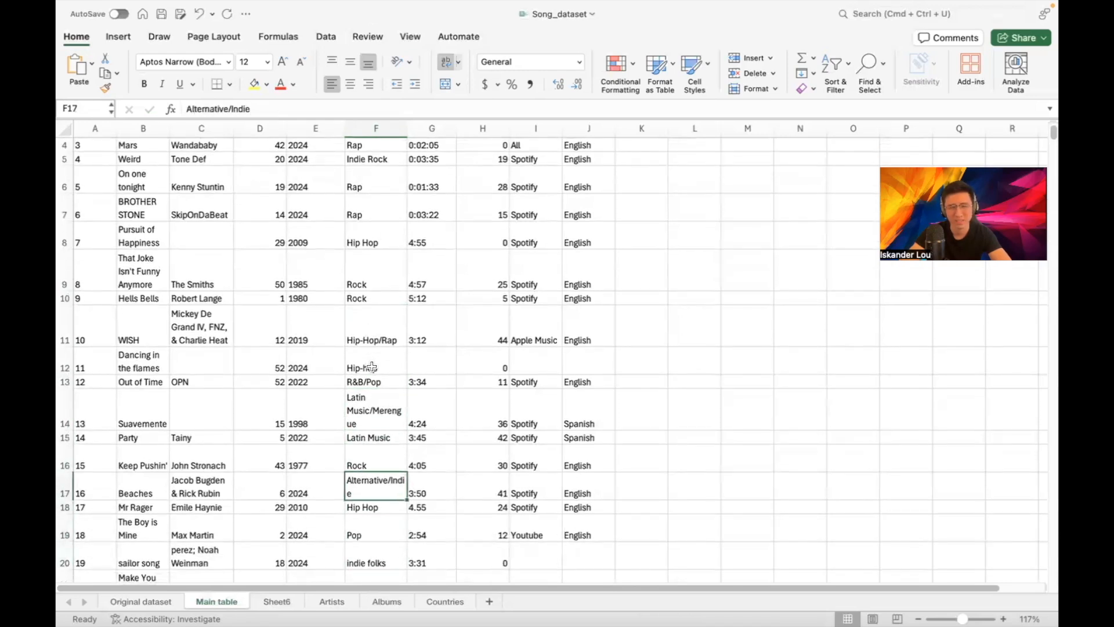
{"action": "key", "text": "Down"}
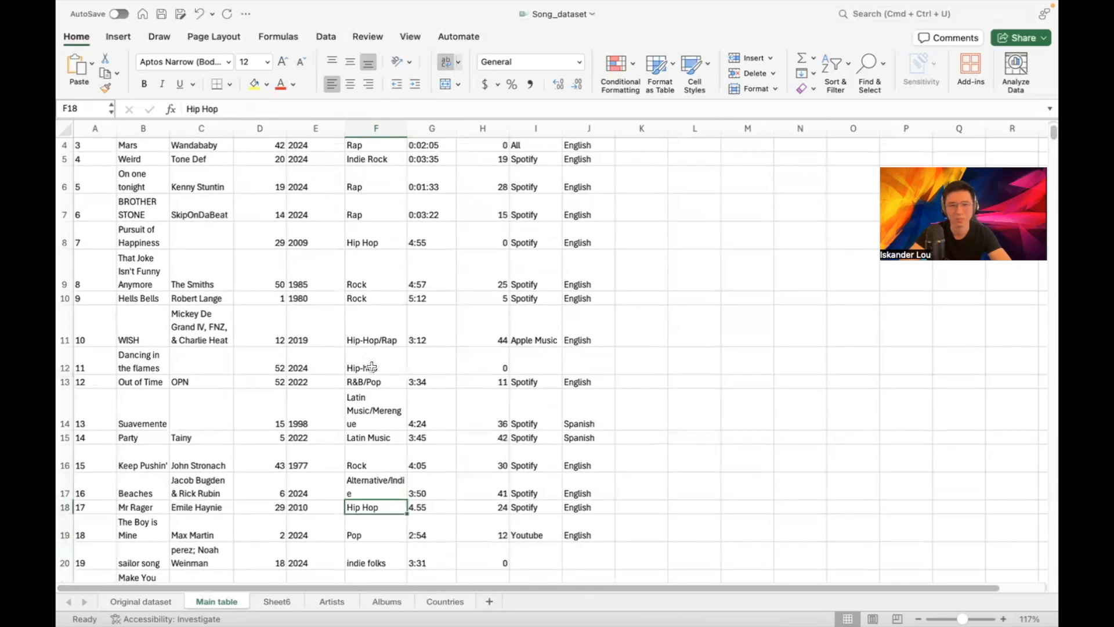
{"action": "key", "text": "Up"}
{"action": "key", "text": "Up"}
{"action": "key", "text": "Down"}
{"action": "key", "text": "Down"}
{"action": "key", "text": "Down"}
{"action": "key", "text": "Down"}
{"action": "key", "text": "Down"}
{"action": "key", "text": "Down"}
{"action": "key", "text": "Down"}
{"action": "key", "text": "Up"}
{"action": "key", "text": "Up"}
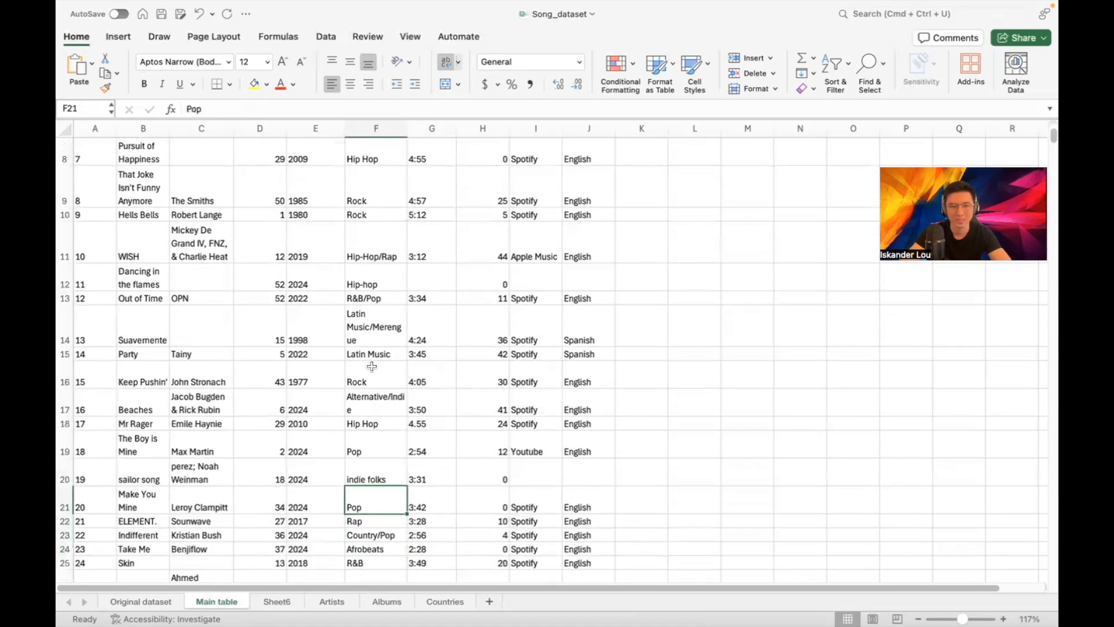
{"action": "key", "text": "Up"}
{"action": "key", "text": "Up"}
{"action": "key", "text": "Up"}
{"action": "key", "text": "Up"}
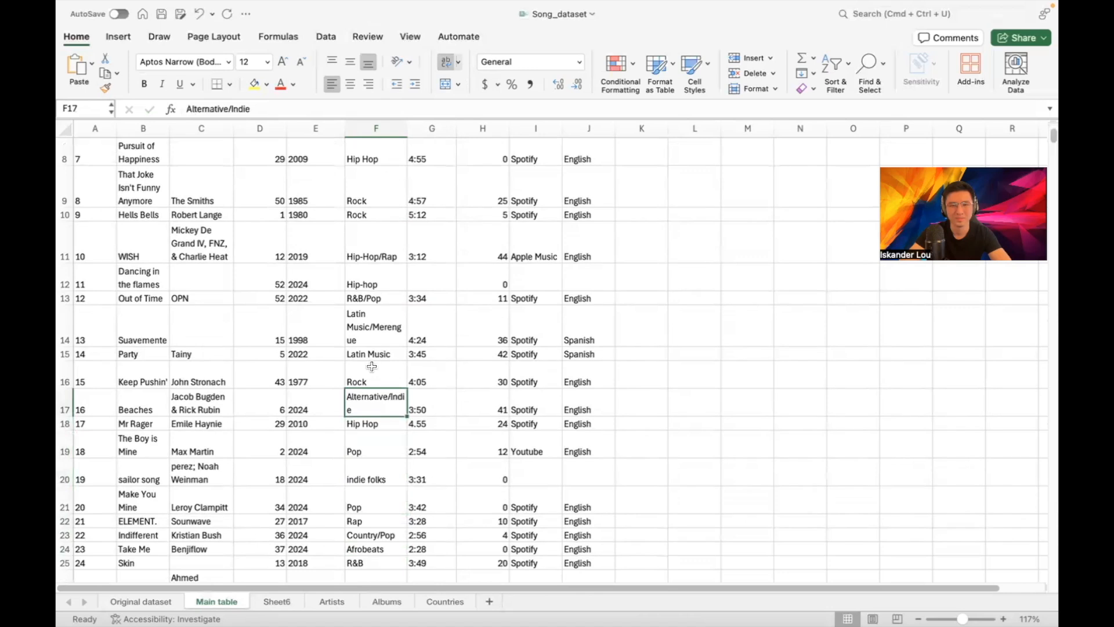
{"action": "key", "text": "Down"}
{"action": "key", "text": "Down"}
{"action": "key", "text": "Down"}
{"action": "key", "text": "Down"}
{"action": "key", "text": "Down"}
{"action": "key", "text": "Down"}
{"action": "key", "text": "Down"}
{"action": "key", "text": "Down"}
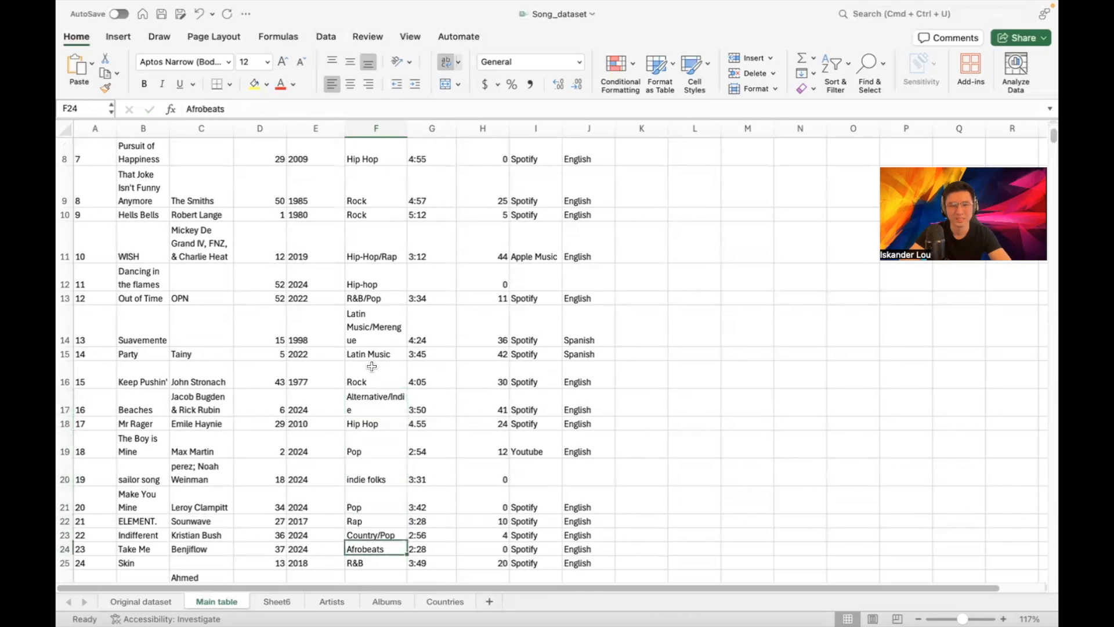
{"action": "key", "text": "Down"}
{"action": "key", "text": "Down"}
{"action": "key", "text": "Down"}
{"action": "key", "text": "Down"}
{"action": "key", "text": "Down"}
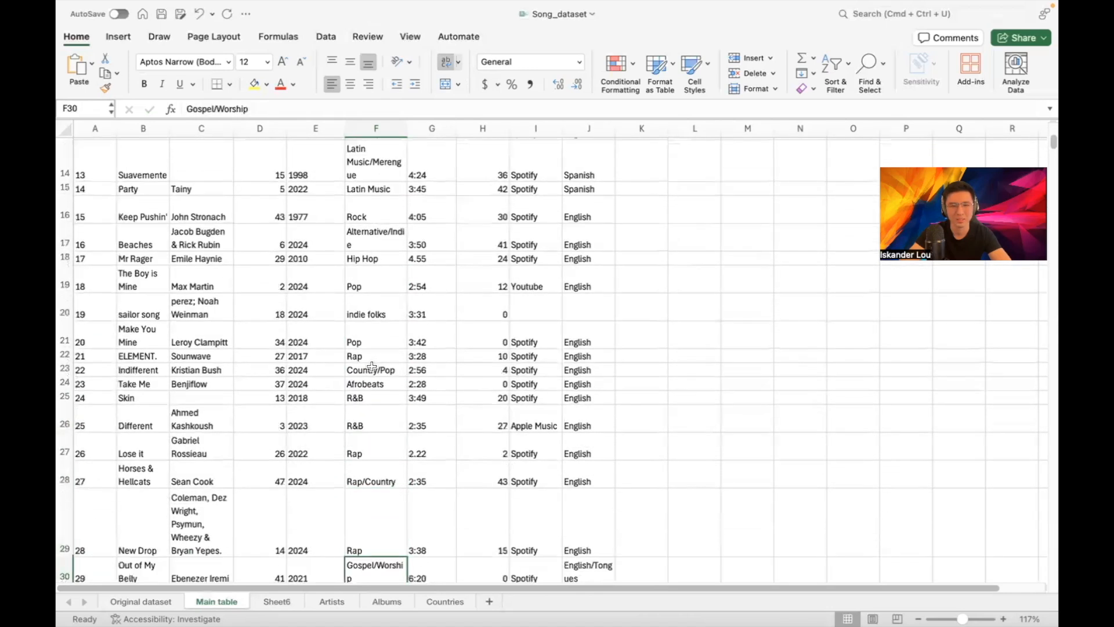
{"action": "key", "text": "Down"}
{"action": "key", "text": "Down"}
{"action": "key", "text": "Down"}
{"action": "key", "text": "Down"}
{"action": "key", "text": "Down"}
{"action": "key", "text": "Down"}
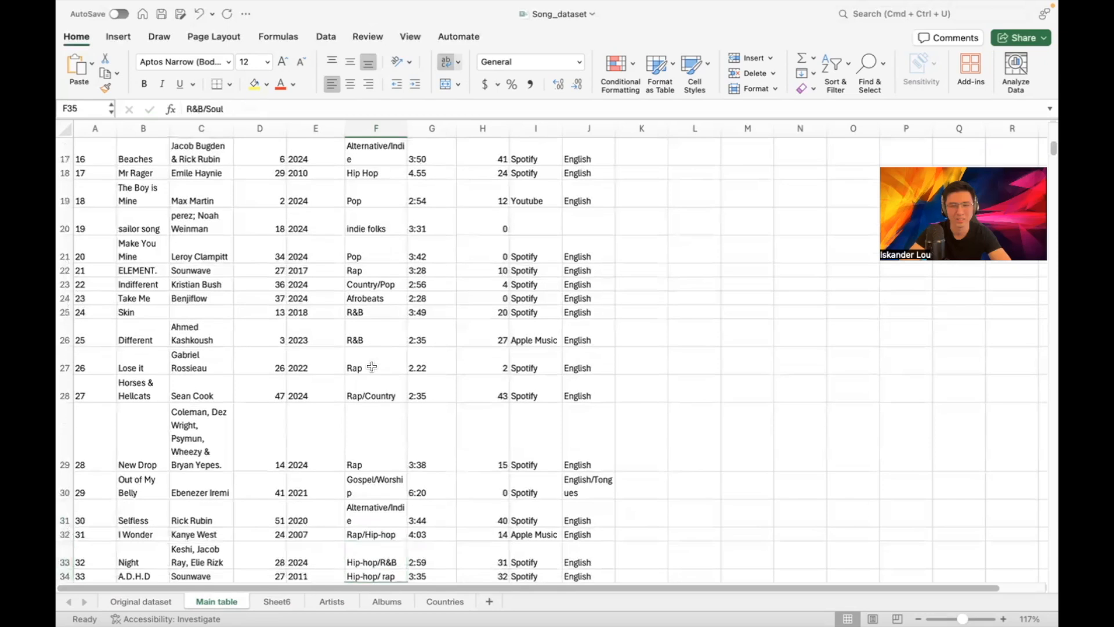
{"action": "key", "text": "Up"}
{"action": "key", "text": "Up"}
{"action": "key", "text": "Up"}
{"action": "key", "text": "Up"}
{"action": "key", "text": "Up"}
{"action": "key", "text": "Up"}
{"action": "key", "text": "Up"}
{"action": "key", "text": "Up"}
{"action": "key", "text": "Up"}
{"action": "key", "text": "Up"}
{"action": "key", "text": "Up"}
{"action": "key", "text": "Up"}
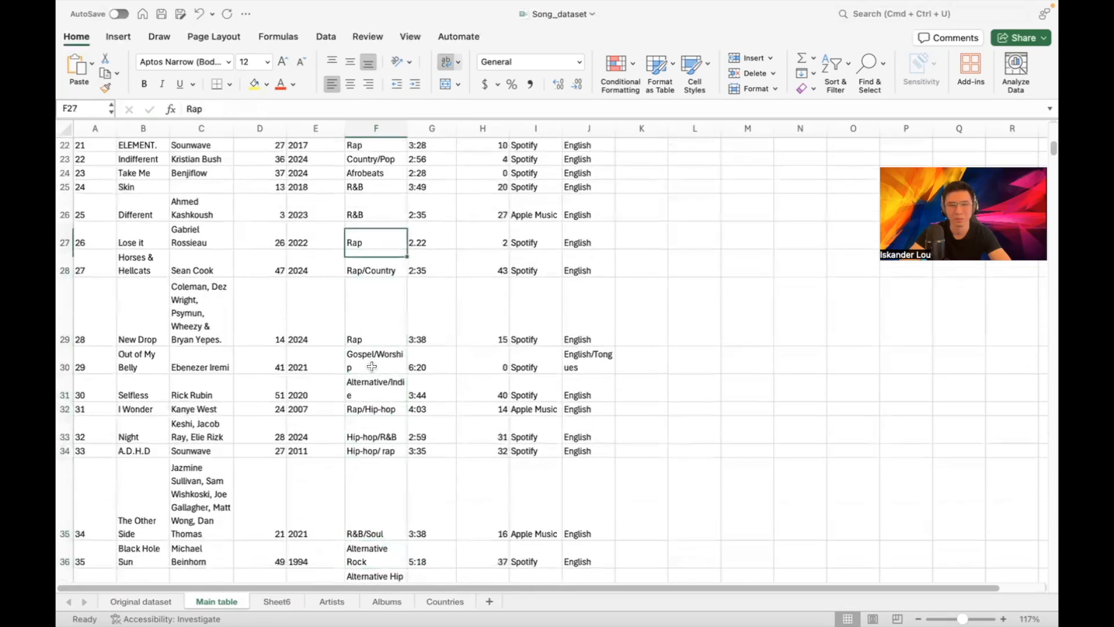
{"action": "key", "text": "Up"}
{"action": "scroll", "coordinate": [450, 290], "scroll_direction": "up", "scroll_amount": 8}
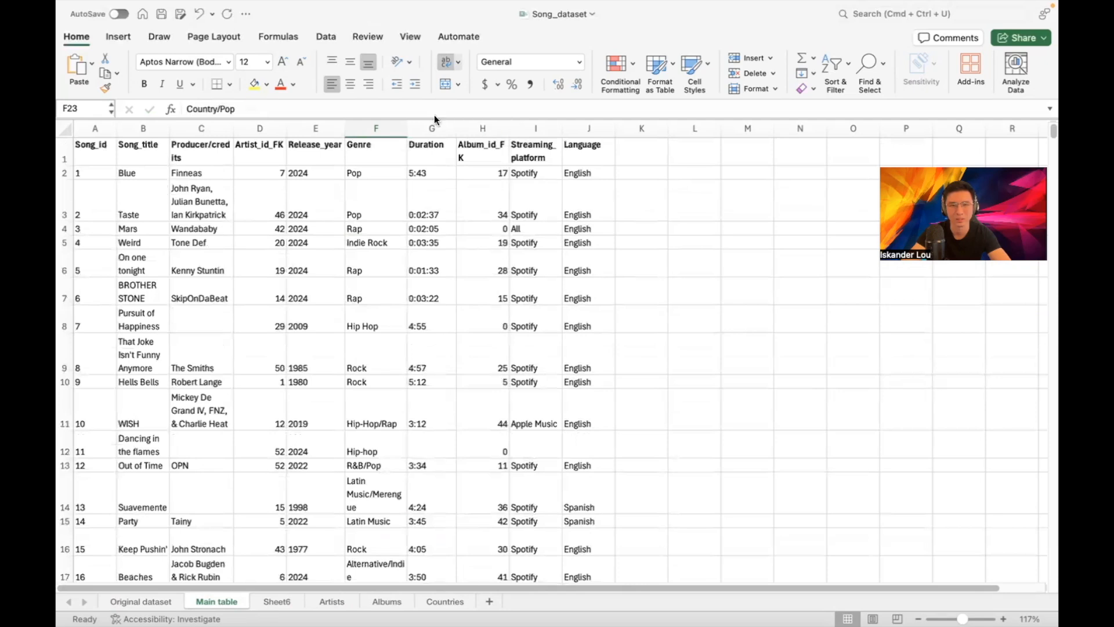
Move the Duration through Language columns from G–J to start at column M
{"action": "left_click_drag", "start_coordinate": [429, 128], "coordinate": [597, 129]}
{"action": "key", "text": "super+c"}
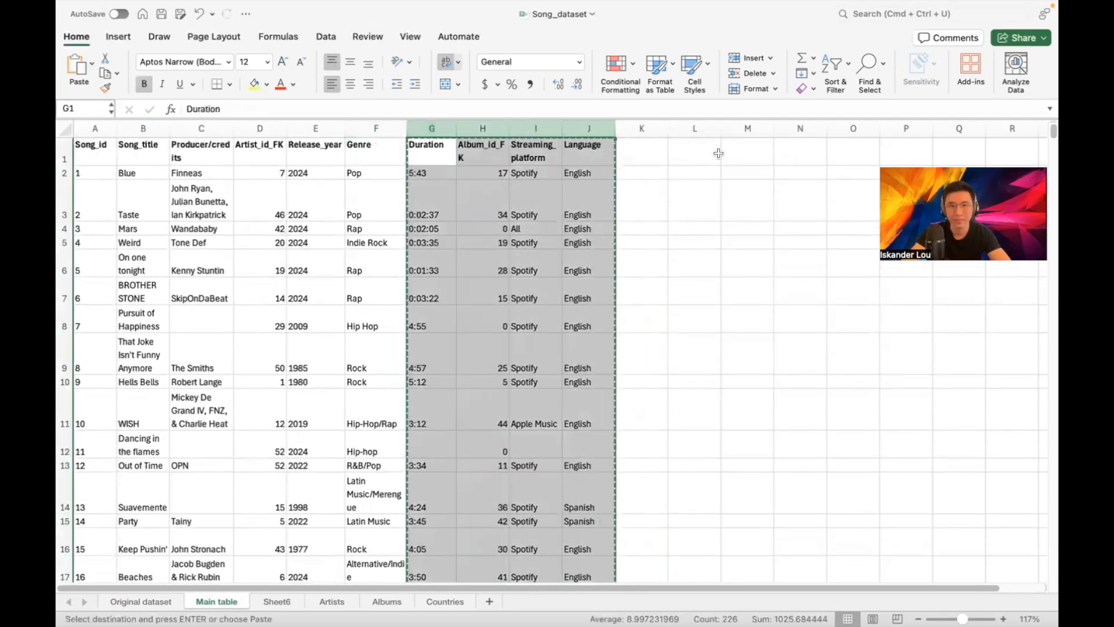
{"action": "left_click", "coordinate": [746, 151]}
{"action": "key", "text": "super+v"}
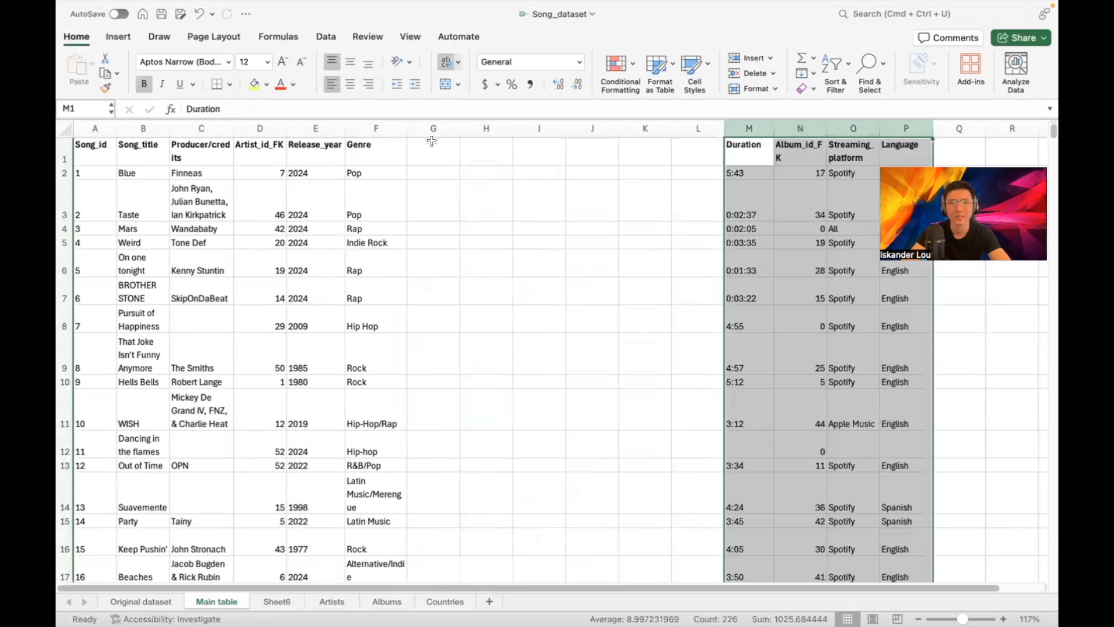
Select the Genre column F and bring up the Data tab
{"action": "left_click", "coordinate": [373, 129]}
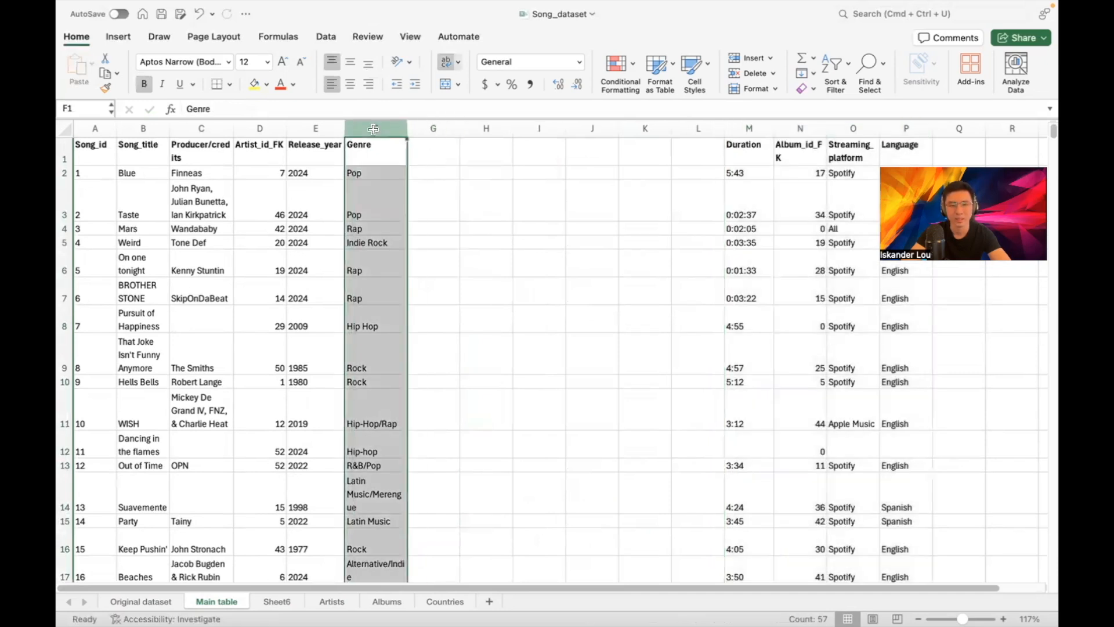
{"action": "left_click", "coordinate": [326, 36]}
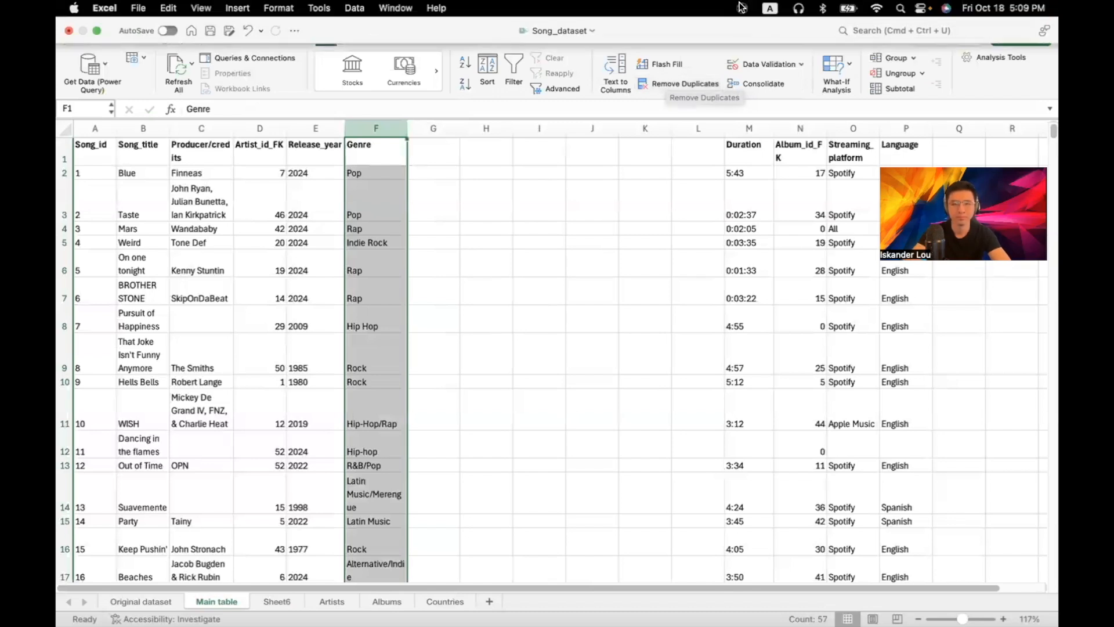
{"action": "mouse_move", "coordinate": [559, 7]}
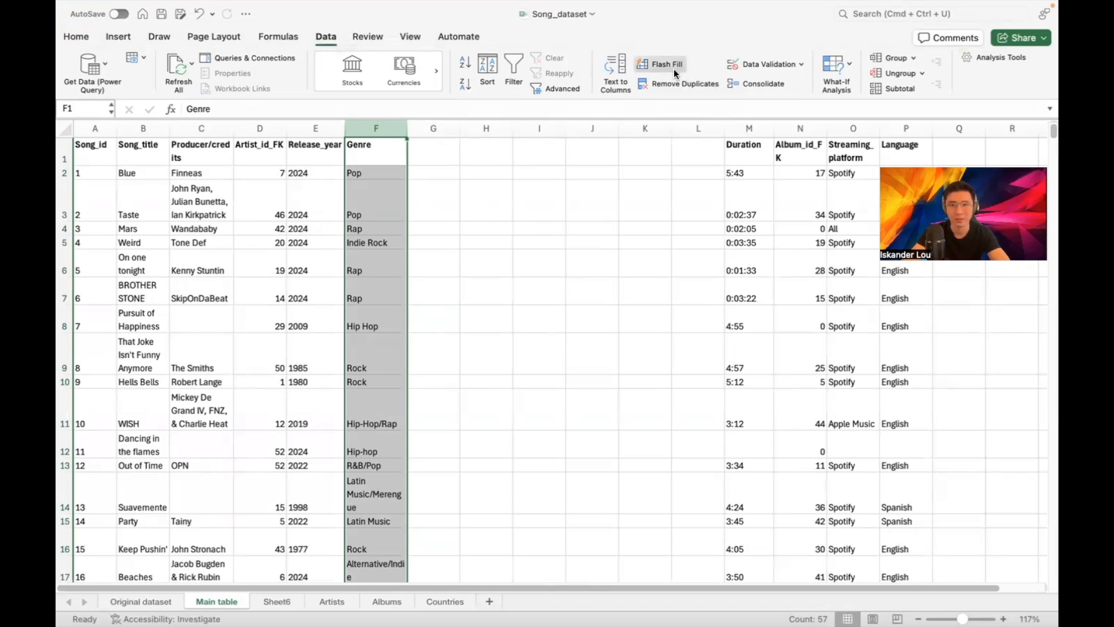
Back out of splitting the Genre column and scroll its entries down to row 59
{"action": "left_click", "coordinate": [621, 67]}
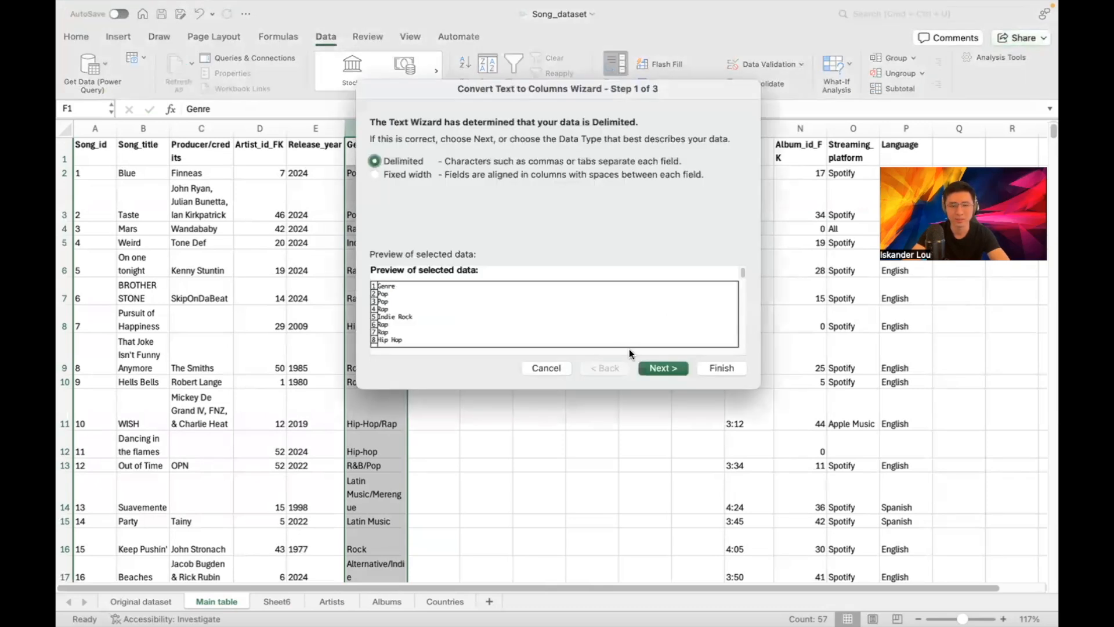
{"action": "left_click", "coordinate": [532, 366]}
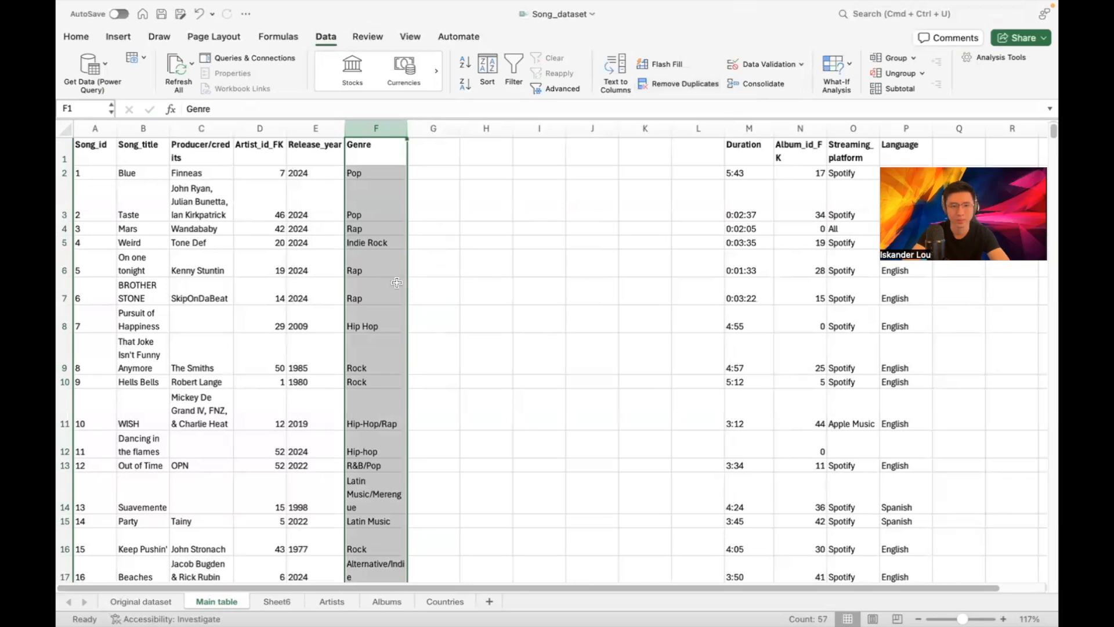
{"action": "scroll", "coordinate": [405, 441], "scroll_direction": "down", "scroll_amount": 1}
{"action": "scroll", "coordinate": [392, 403], "scroll_direction": "down", "scroll_amount": 5}
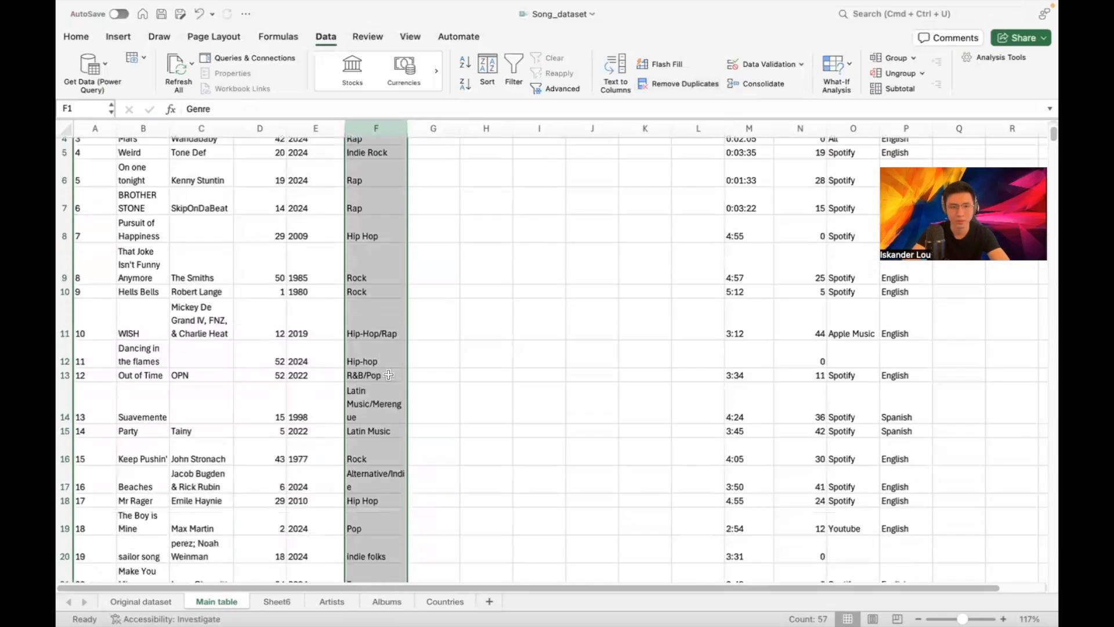
{"action": "scroll", "coordinate": [387, 363], "scroll_direction": "down", "scroll_amount": 3}
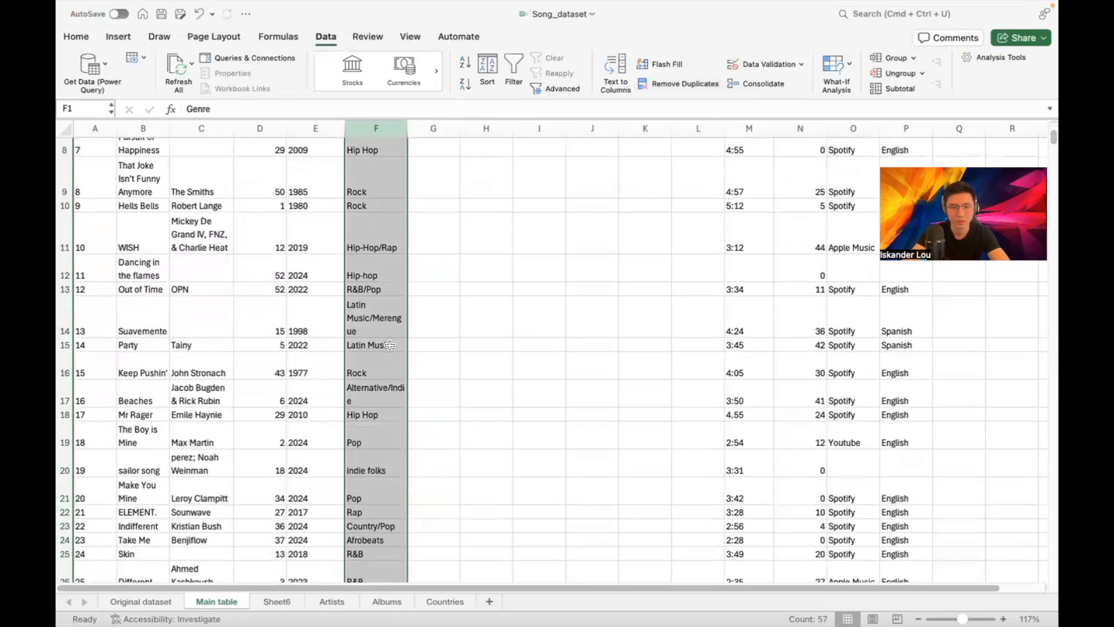
{"action": "scroll", "coordinate": [397, 355], "scroll_direction": "down", "scroll_amount": 8}
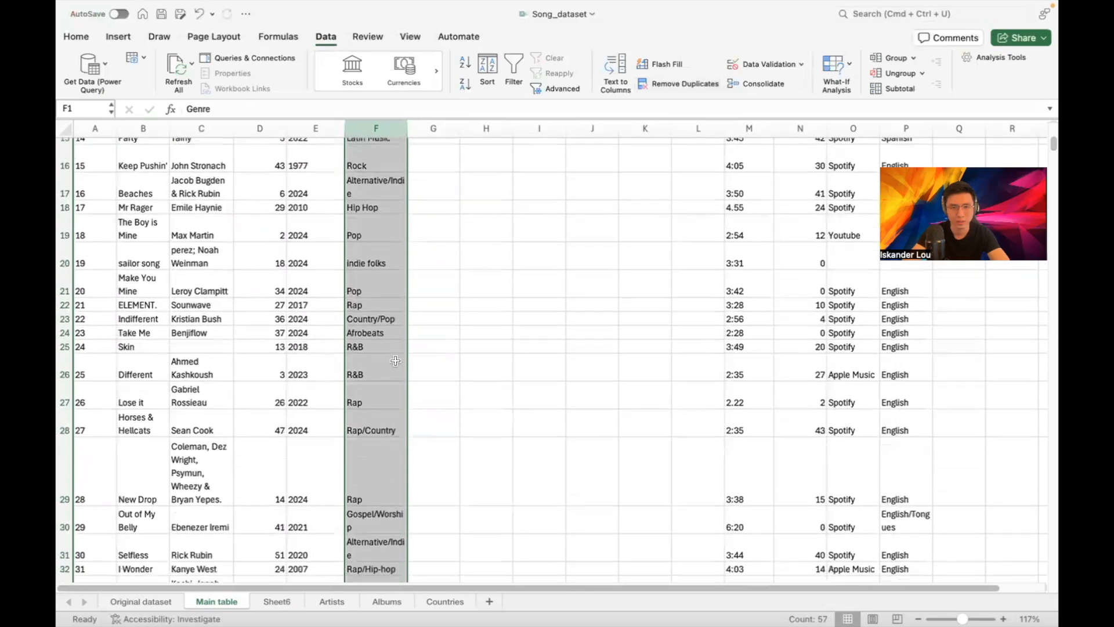
{"action": "scroll", "coordinate": [391, 309], "scroll_direction": "down", "scroll_amount": 6}
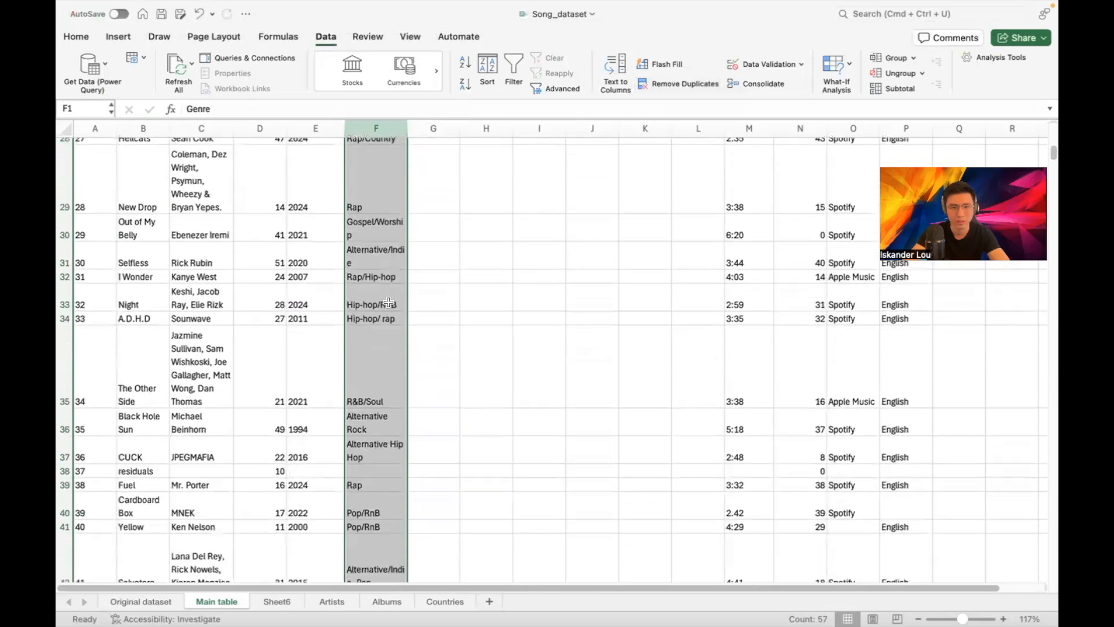
{"action": "scroll", "coordinate": [386, 308], "scroll_direction": "down", "scroll_amount": 10}
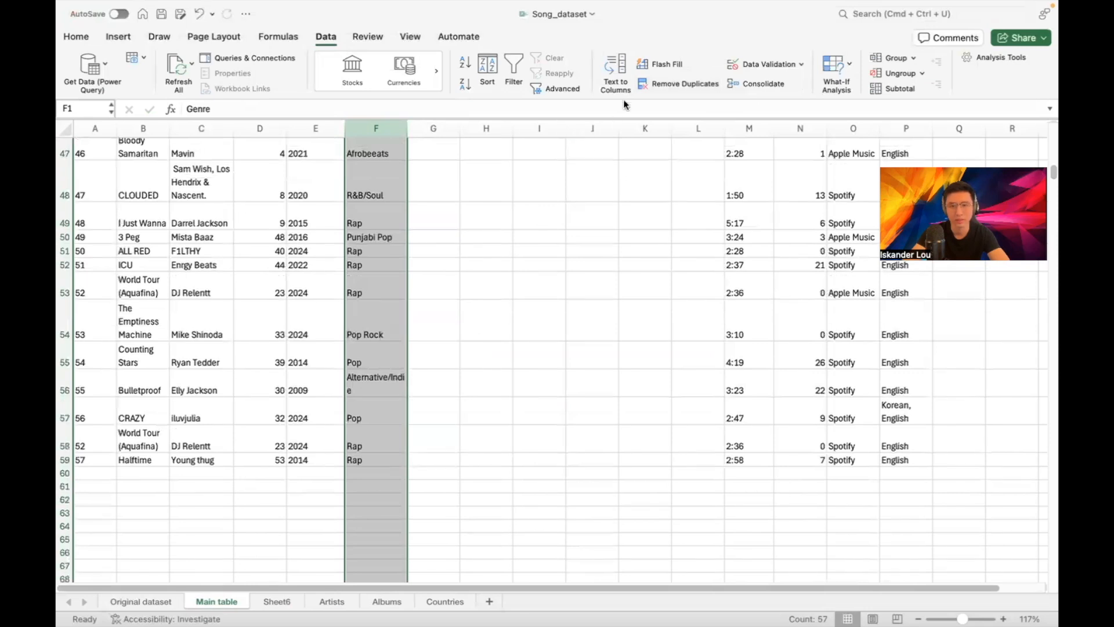
Split the Genre column with Text to Columns, delimited on the '/' character
{"action": "left_click", "coordinate": [616, 65]}
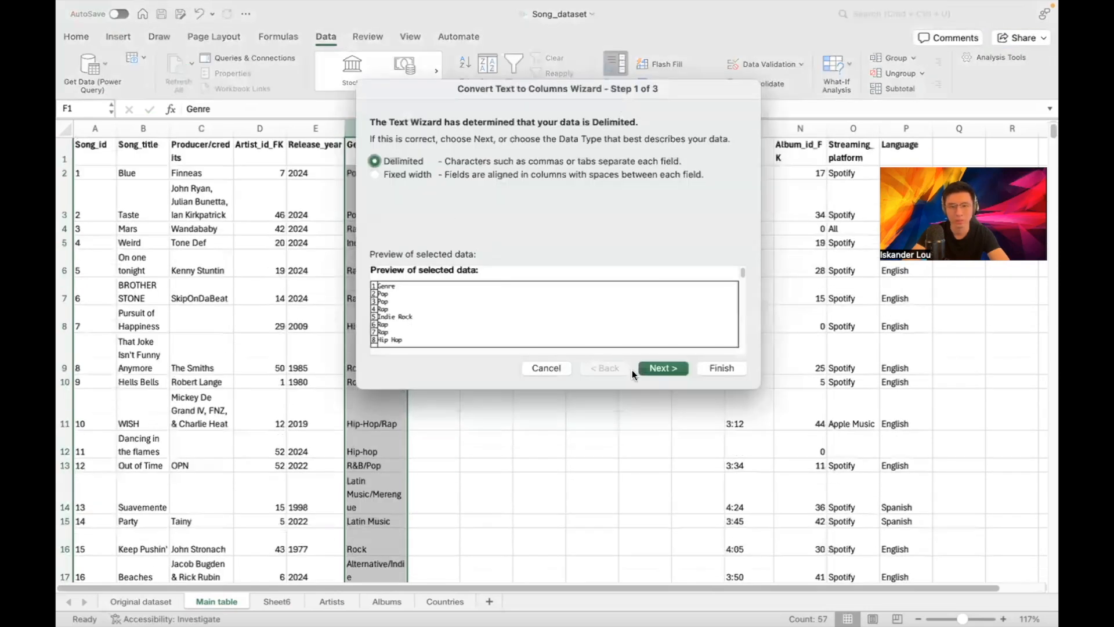
{"action": "left_click", "coordinate": [642, 370]}
{"action": "double_click", "coordinate": [421, 226]}
{"action": "type", "text": "/"}
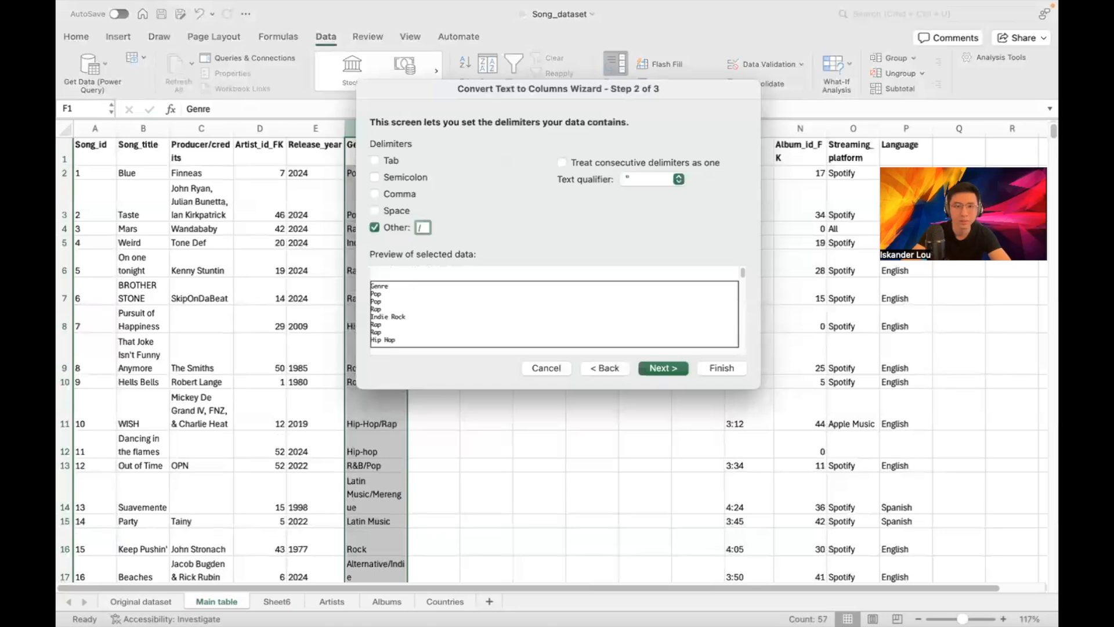
{"action": "left_click", "coordinate": [720, 368]}
{"action": "scroll", "coordinate": [476, 225], "scroll_direction": "down", "scroll_amount": 5}
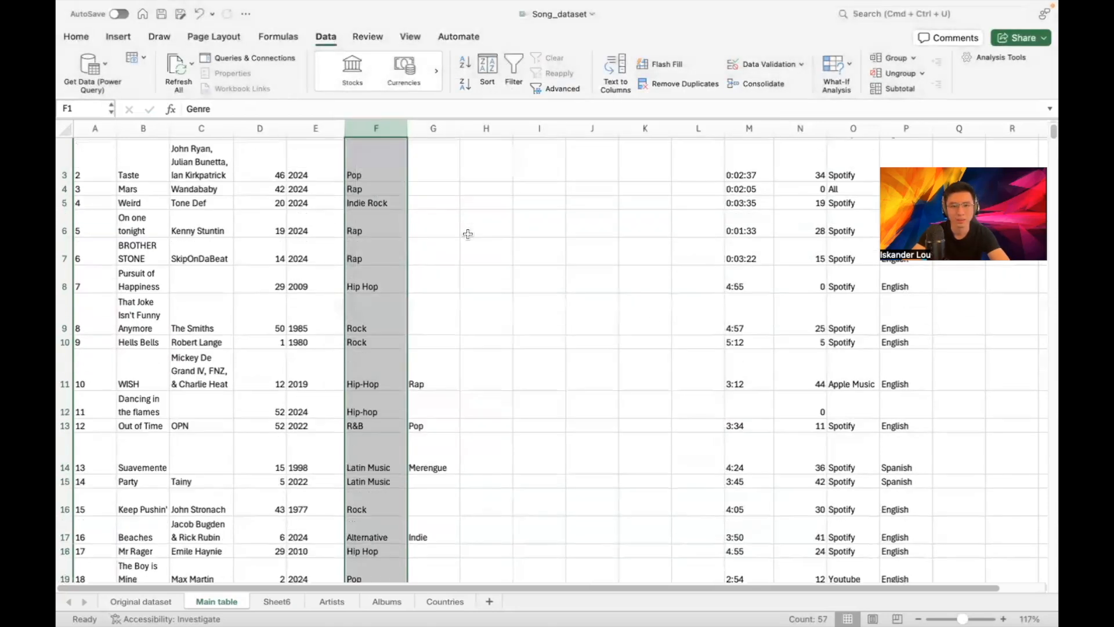
{"action": "scroll", "coordinate": [456, 236], "scroll_direction": "down", "scroll_amount": 5}
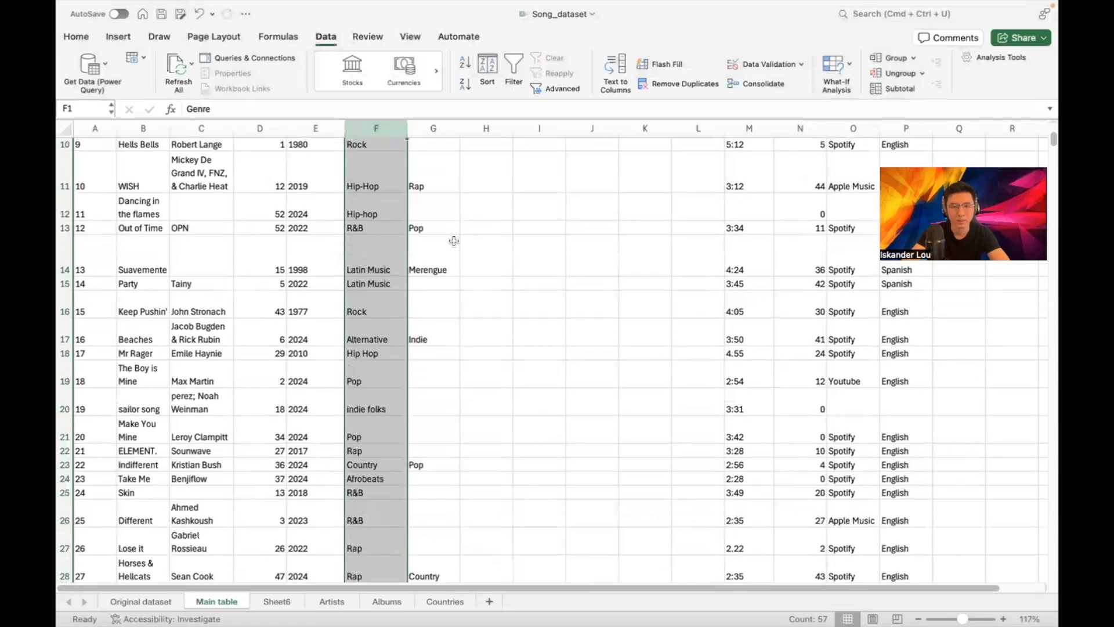
{"action": "scroll", "coordinate": [455, 243], "scroll_direction": "down", "scroll_amount": 5}
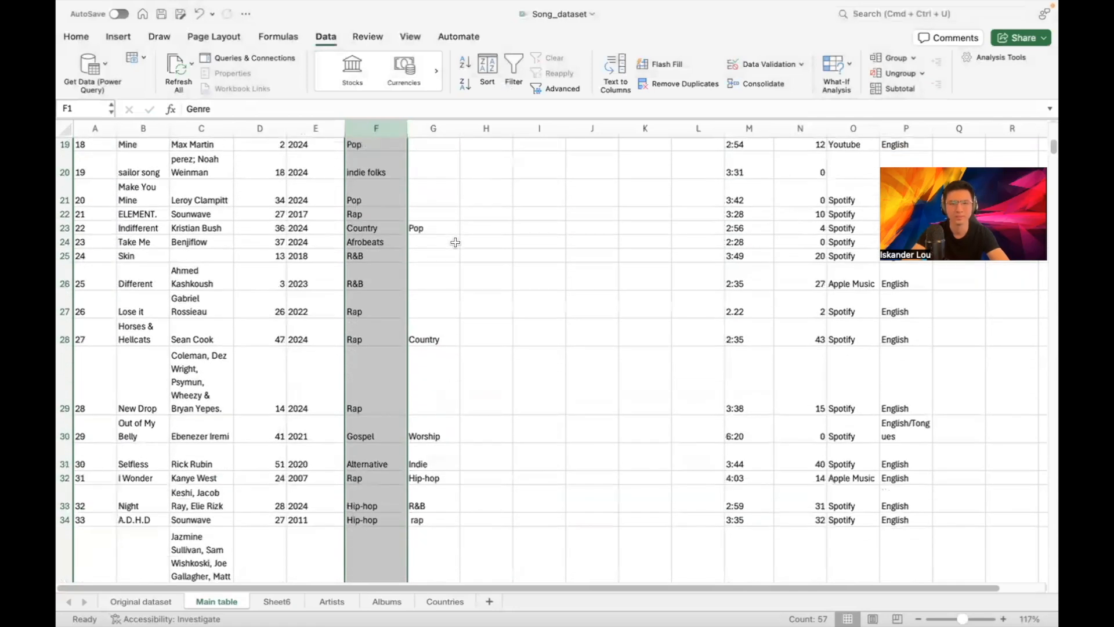
{"action": "scroll", "coordinate": [453, 251], "scroll_direction": "down", "scroll_amount": 3}
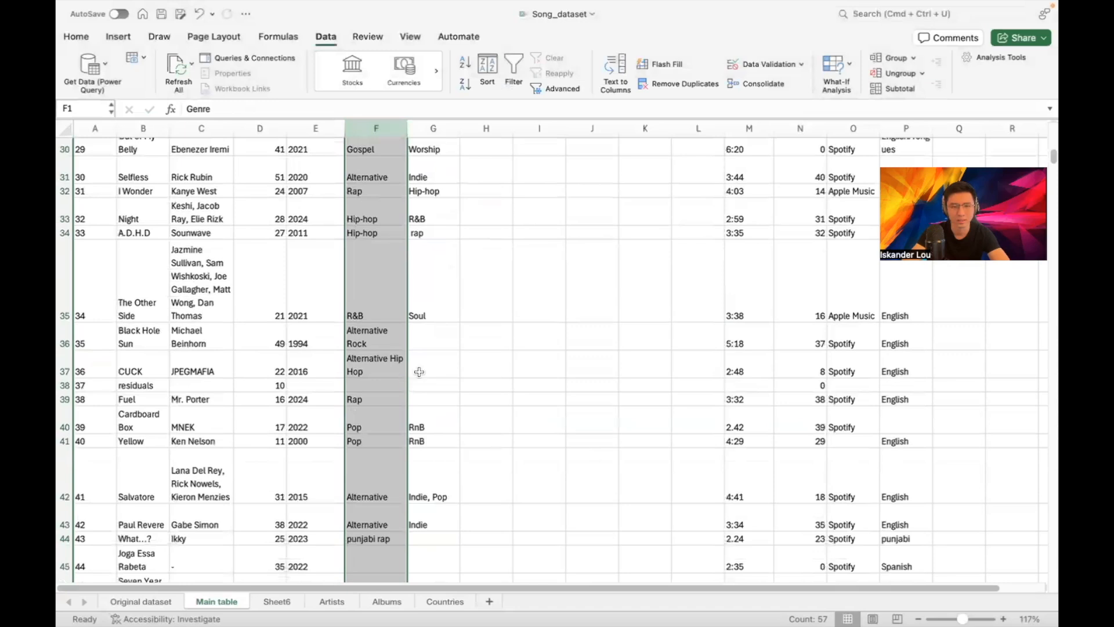
{"action": "scroll", "coordinate": [438, 343], "scroll_direction": "down", "scroll_amount": 4}
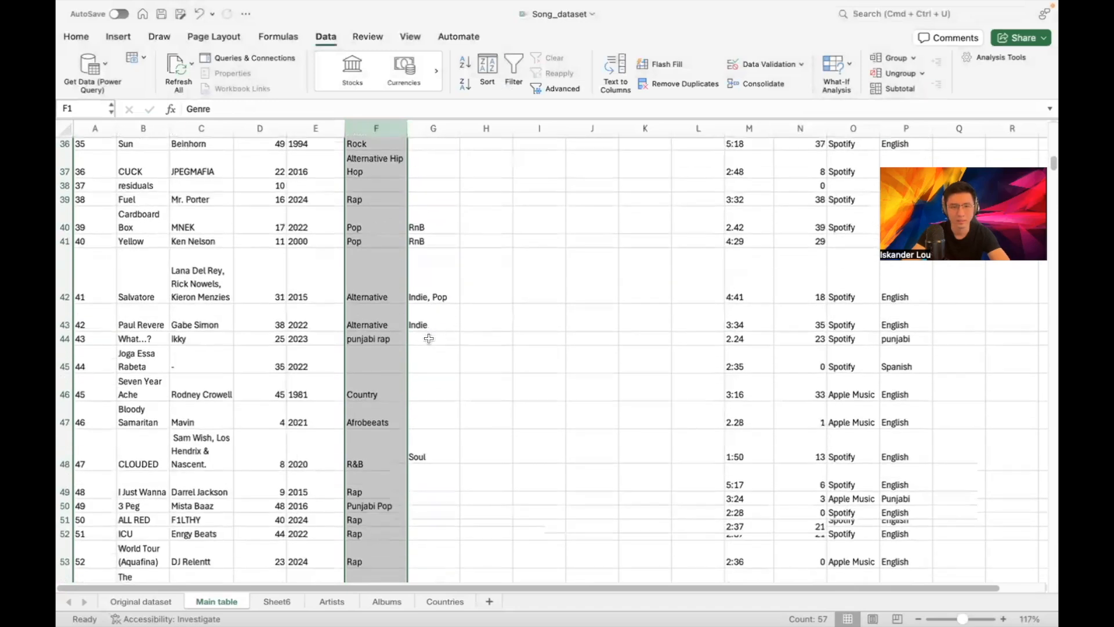
{"action": "scroll", "coordinate": [431, 335], "scroll_direction": "down", "scroll_amount": 5}
{"action": "scroll", "coordinate": [430, 336], "scroll_direction": "down", "scroll_amount": 3}
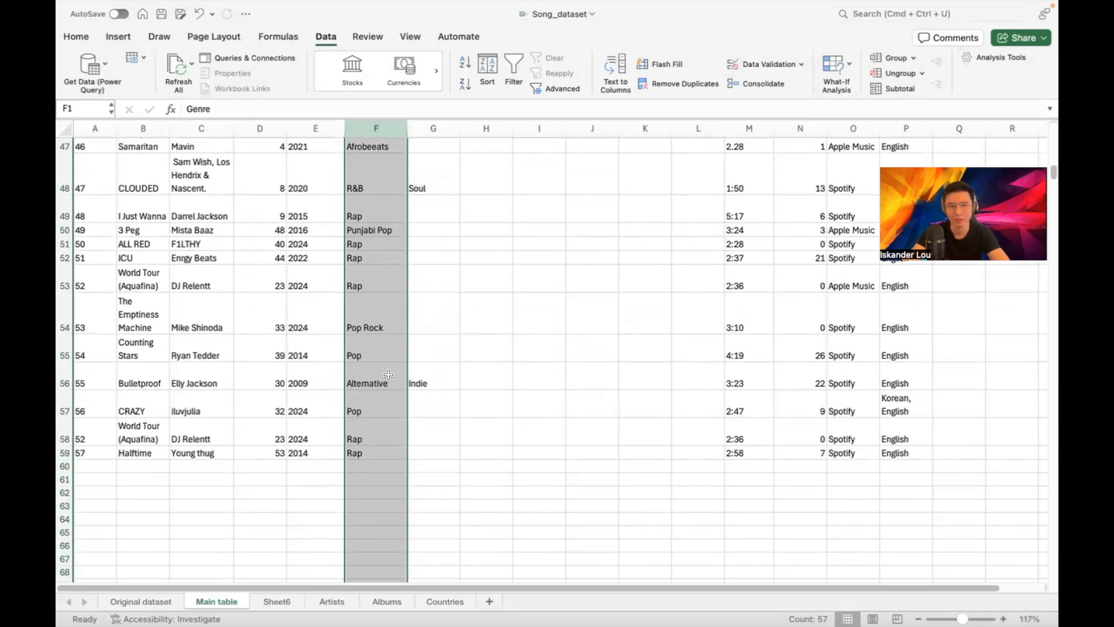
{"action": "left_click", "coordinate": [432, 188]}
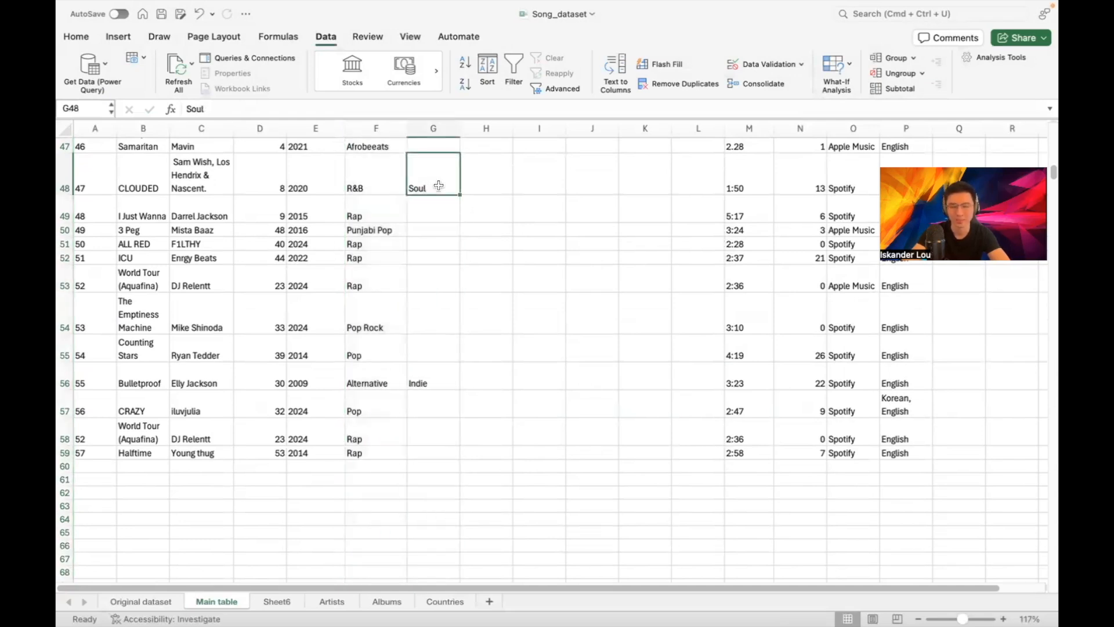
{"action": "scroll", "coordinate": [438, 196], "scroll_direction": "up", "scroll_amount": 1}
{"action": "scroll", "coordinate": [439, 196], "scroll_direction": "up", "scroll_amount": 15}
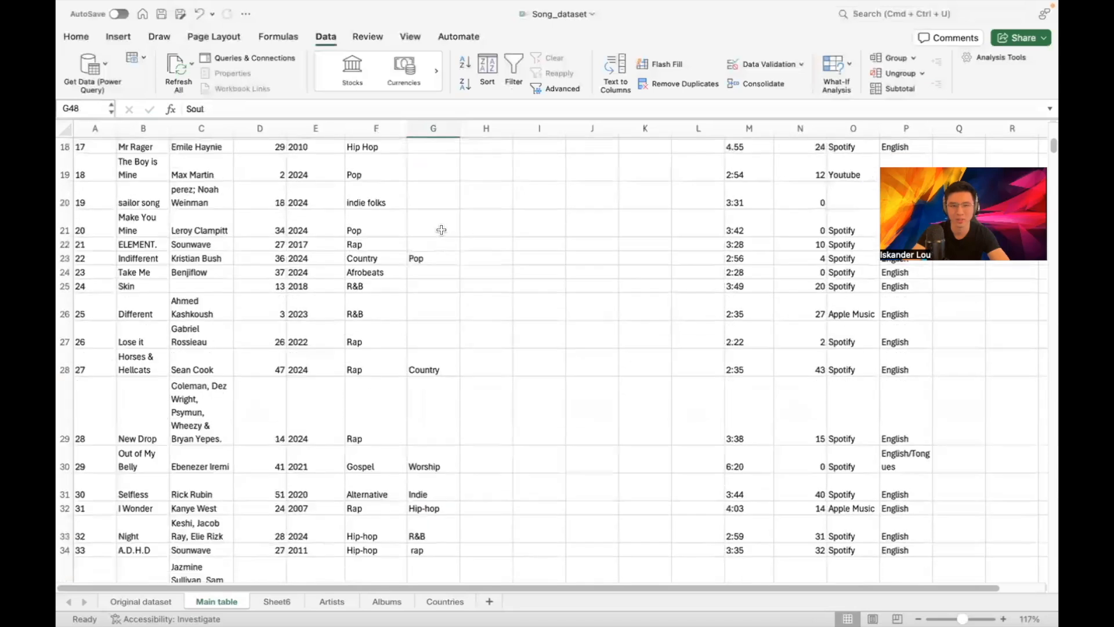
{"action": "scroll", "coordinate": [563, 340], "scroll_direction": "up", "scroll_amount": 1}
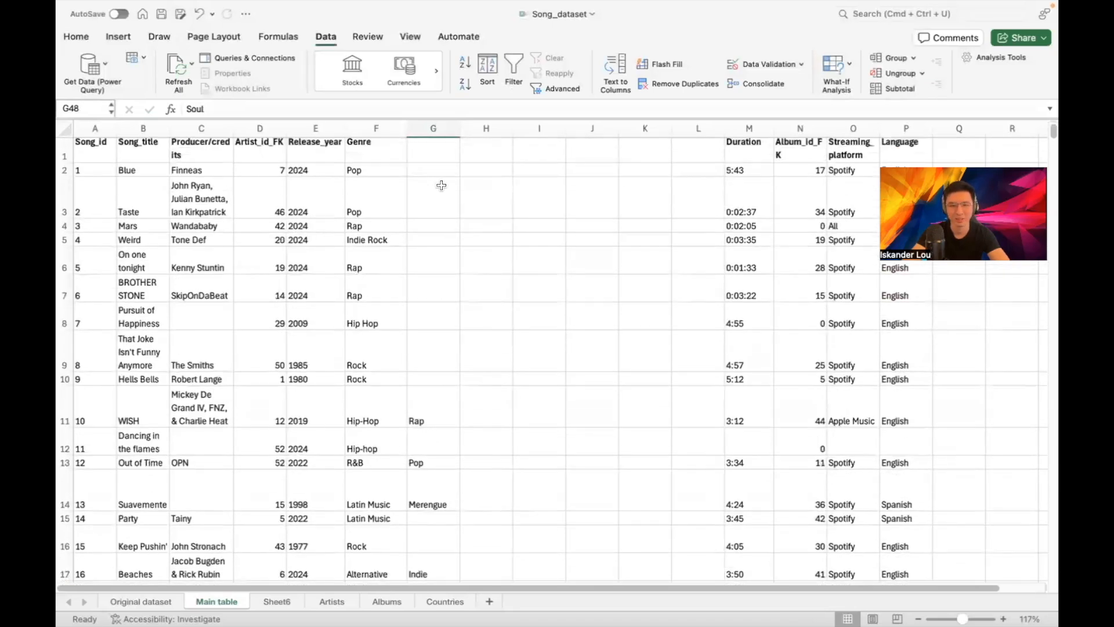
{"action": "scroll", "coordinate": [444, 212], "scroll_direction": "up", "scroll_amount": 1}
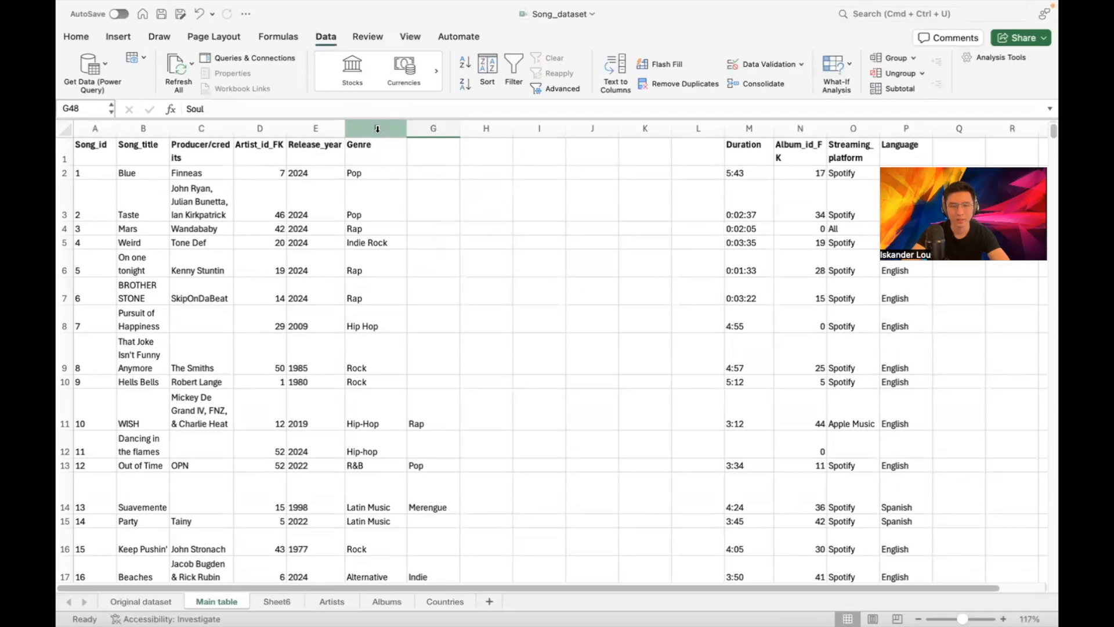
Copy genre columns F:G and rename Sheet6 to Genres
{"action": "left_click_drag", "start_coordinate": [377, 129], "coordinate": [428, 135]}
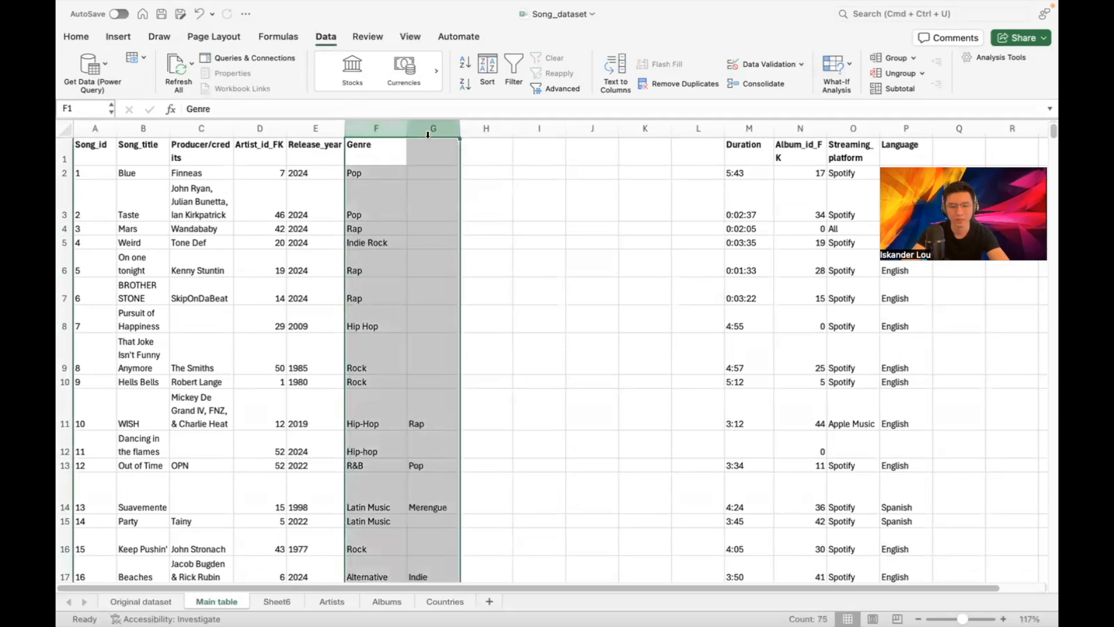
{"action": "key", "text": "super+c"}
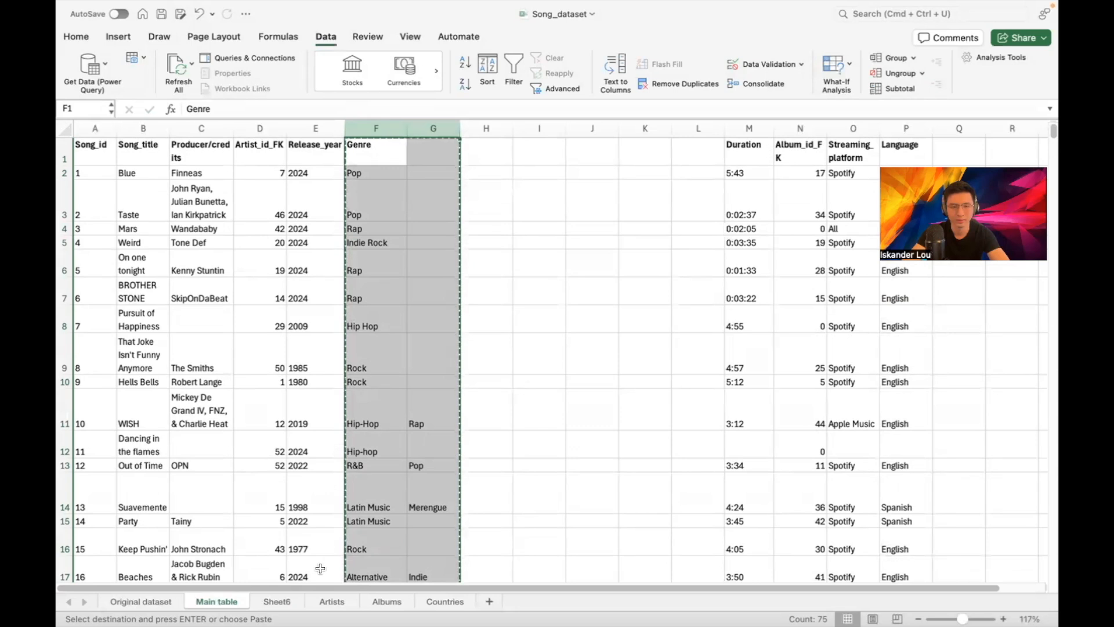
{"action": "left_click", "coordinate": [288, 602]}
{"action": "double_click", "coordinate": [285, 601]}
{"action": "type", "text": "G"}
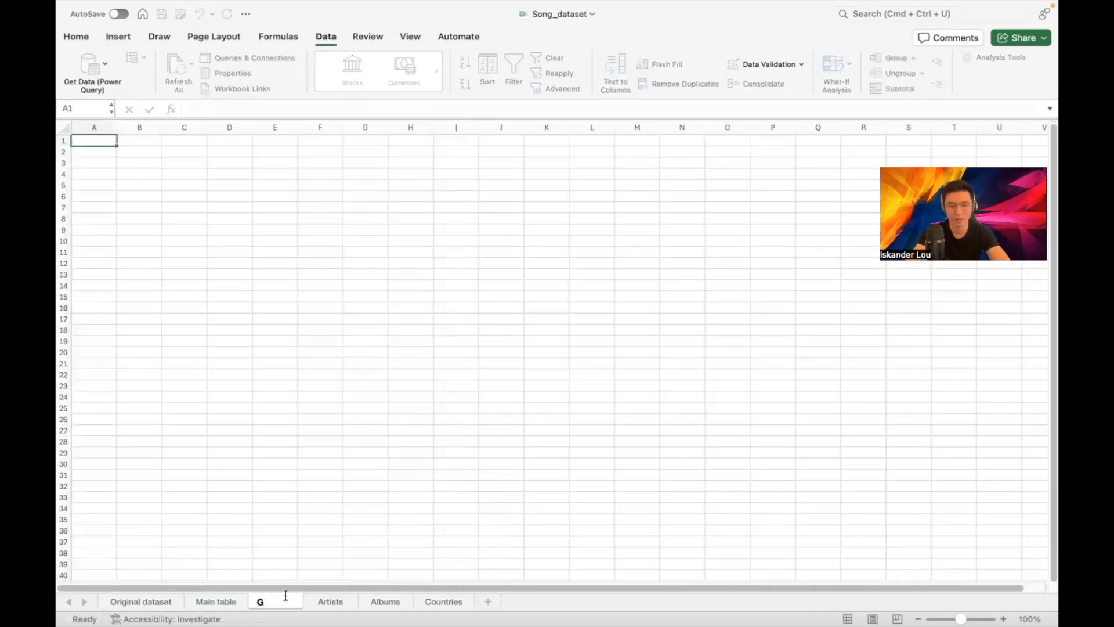
{"action": "type", "text": "enres"}
{"action": "key", "text": "Return"}
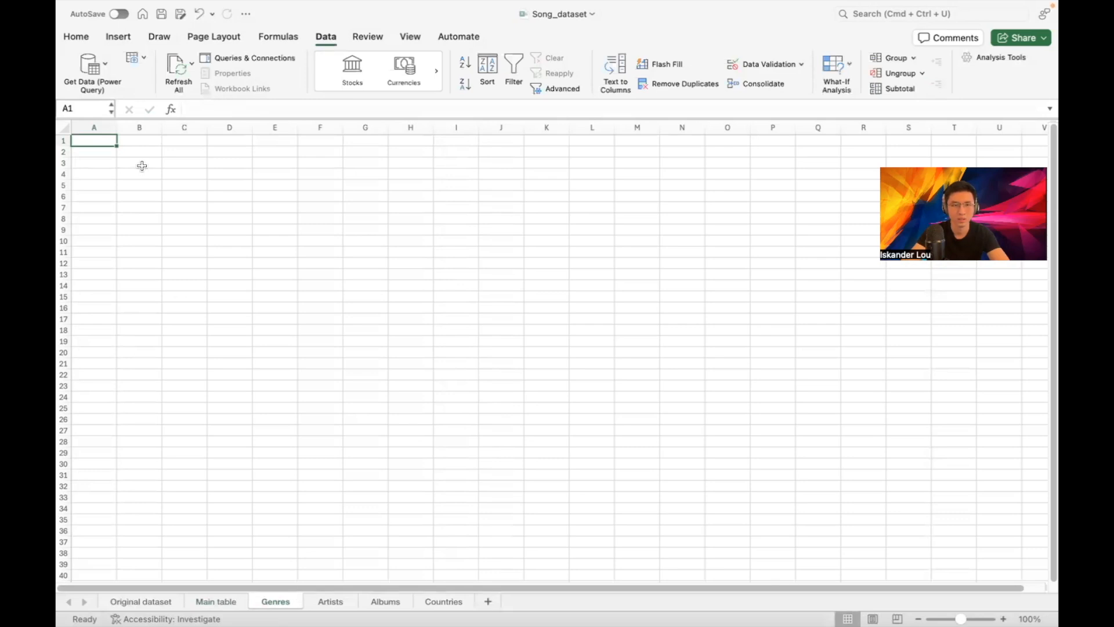
Paste both genre columns into column B of Genres, then return to Main table
{"action": "left_click", "coordinate": [141, 127]}
{"action": "key", "text": "super+v"}
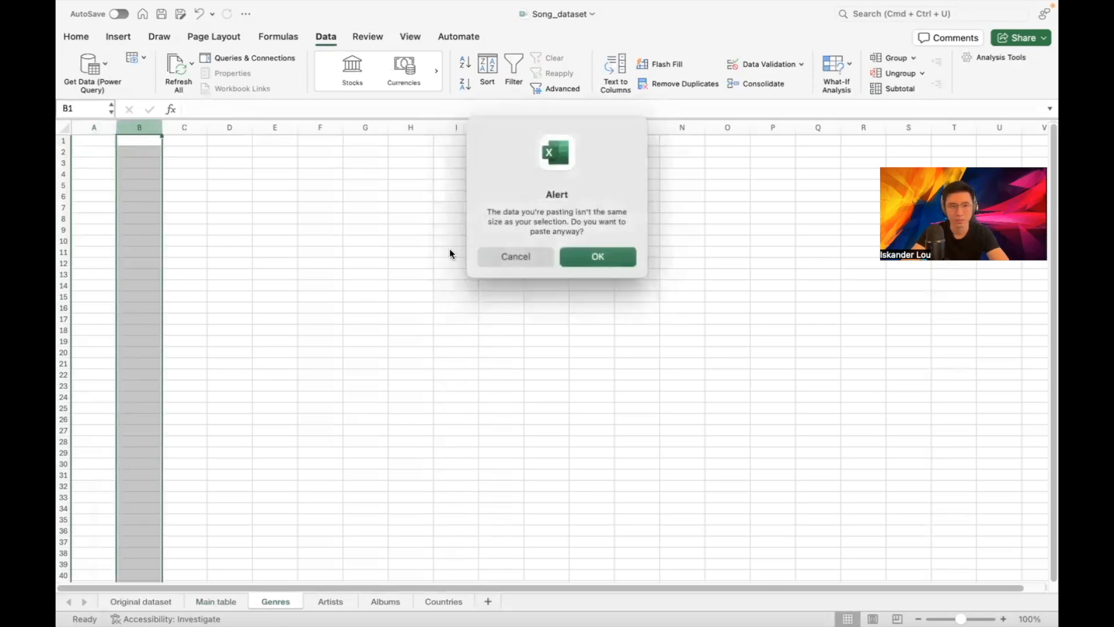
{"action": "left_click", "coordinate": [597, 256]}
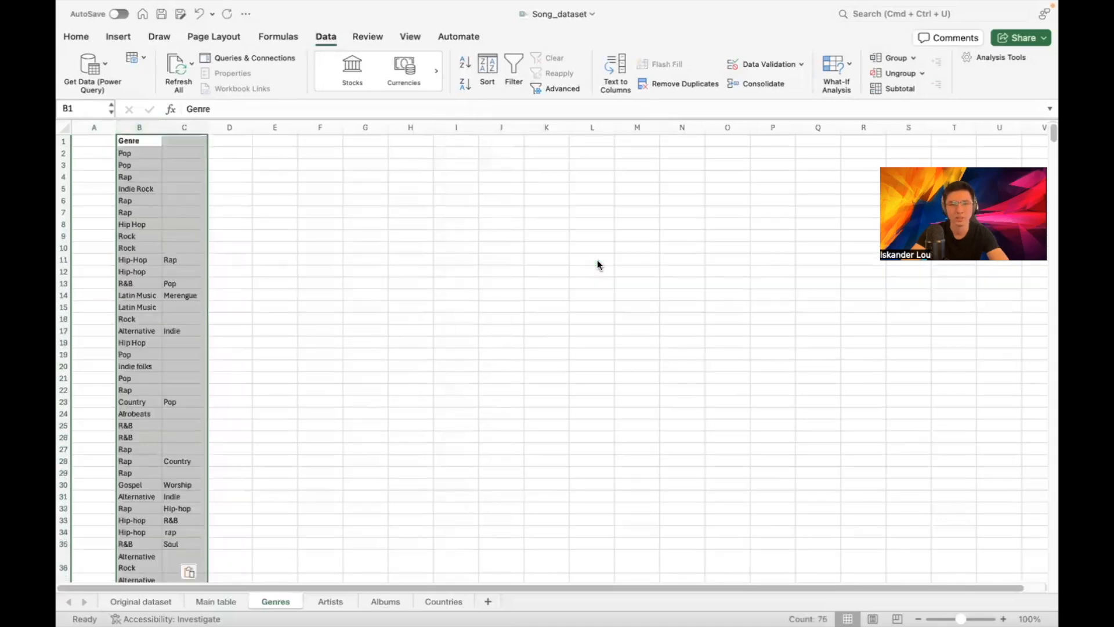
{"action": "left_click", "coordinate": [304, 250]}
{"action": "scroll", "coordinate": [302, 269], "scroll_direction": "down", "scroll_amount": 10}
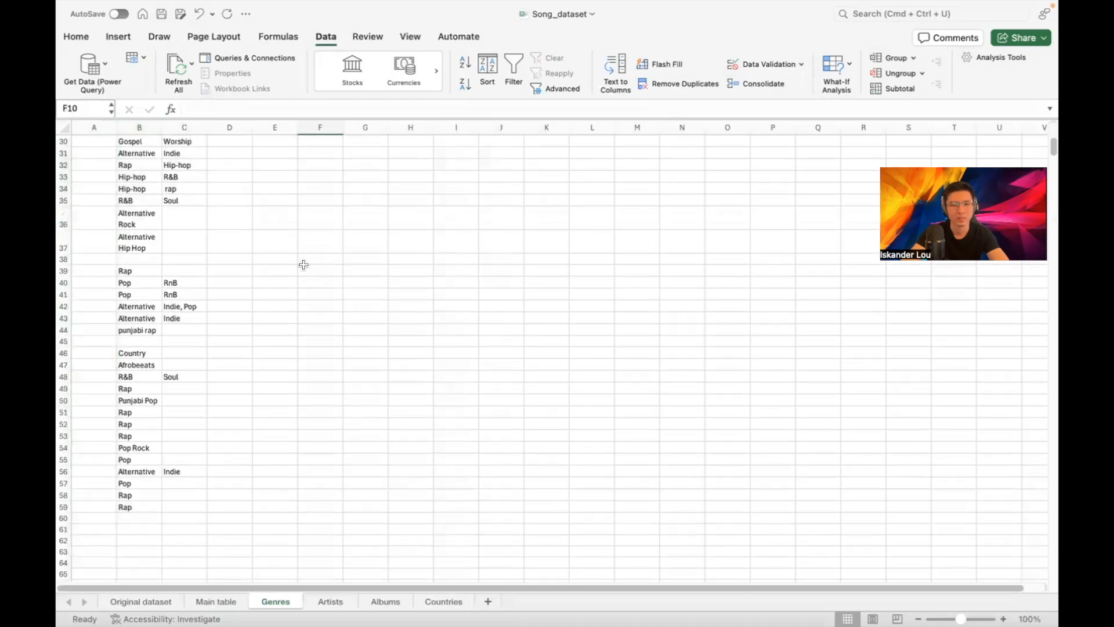
{"action": "scroll", "coordinate": [292, 268], "scroll_direction": "up", "scroll_amount": 10}
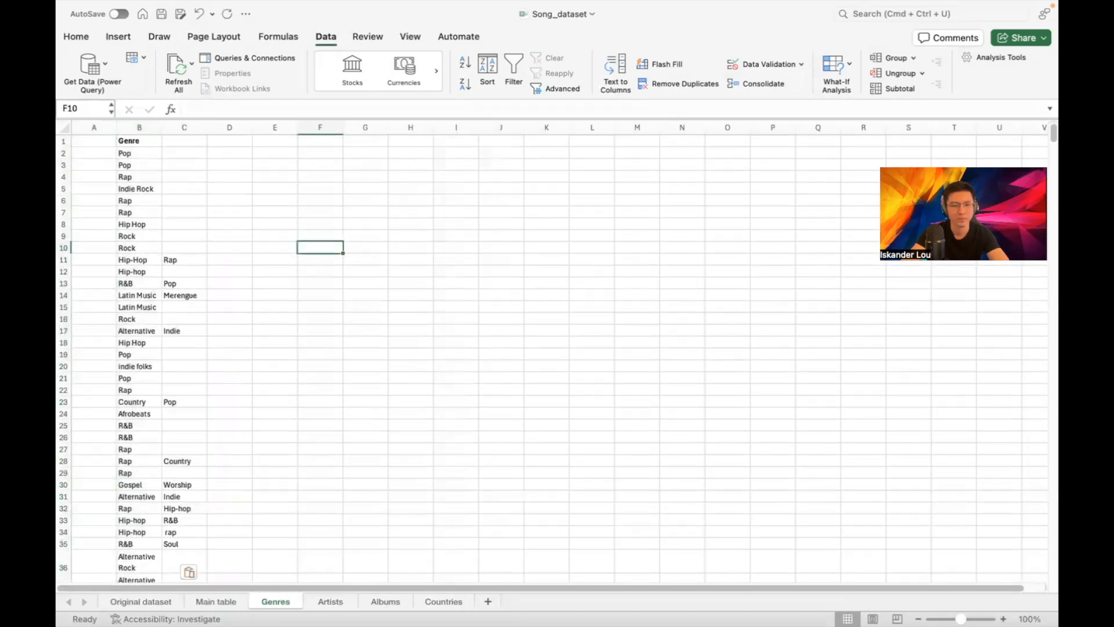
{"action": "left_click", "coordinate": [221, 601]}
{"action": "left_click", "coordinate": [570, 248]}
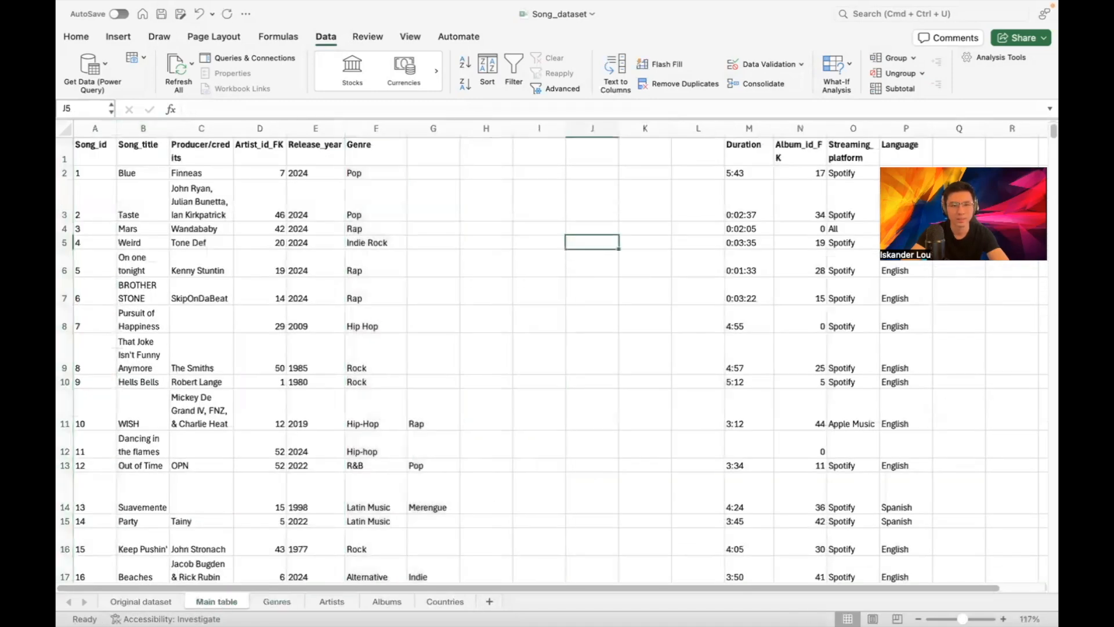
{"action": "left_click", "coordinate": [264, 601]}
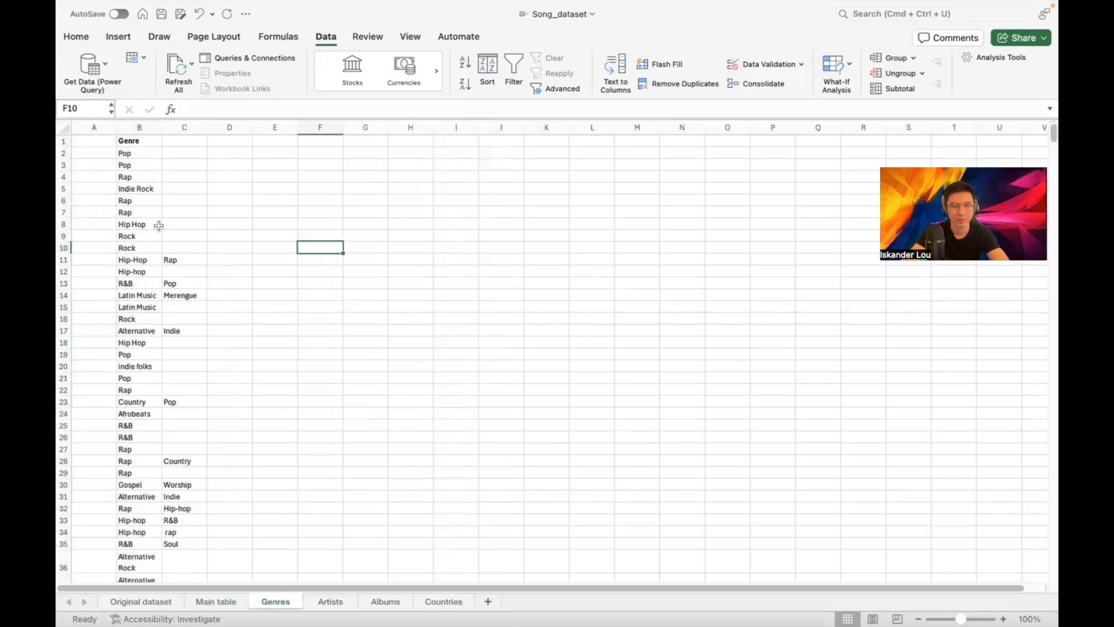
{"action": "left_click_drag", "start_coordinate": [187, 259], "coordinate": [192, 510]}
{"action": "key", "text": "super+c"}
{"action": "scroll", "coordinate": [180, 398], "scroll_direction": "down", "scroll_amount": 8}
{"action": "scroll", "coordinate": [185, 394], "scroll_direction": "up", "scroll_amount": 3}
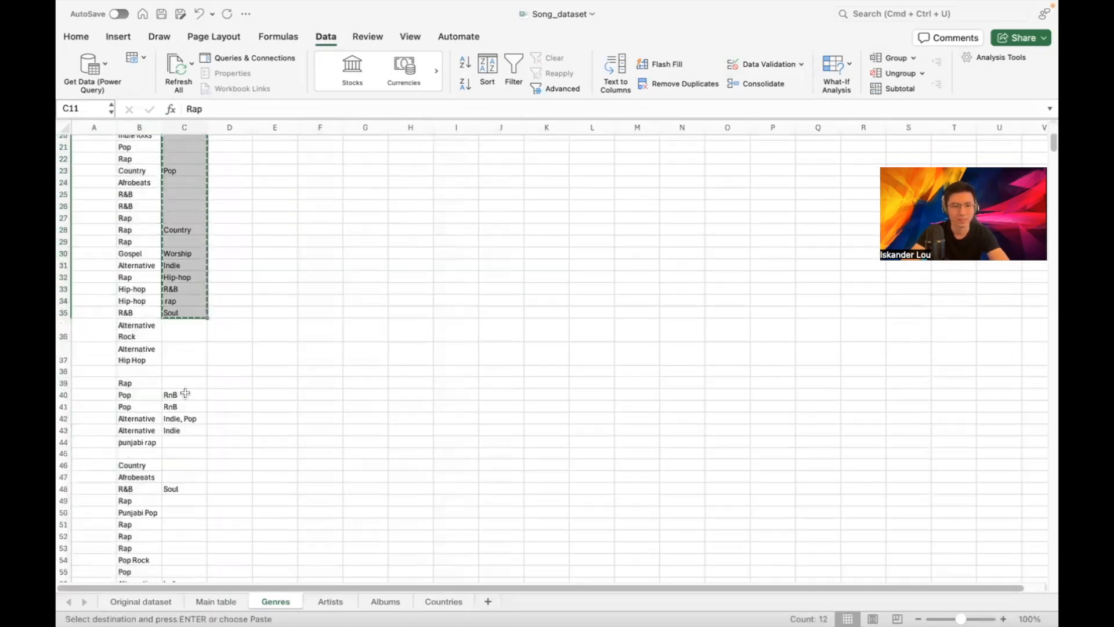
{"action": "scroll", "coordinate": [186, 394], "scroll_direction": "up", "scroll_amount": 7}
{"action": "left_click", "coordinate": [179, 127]}
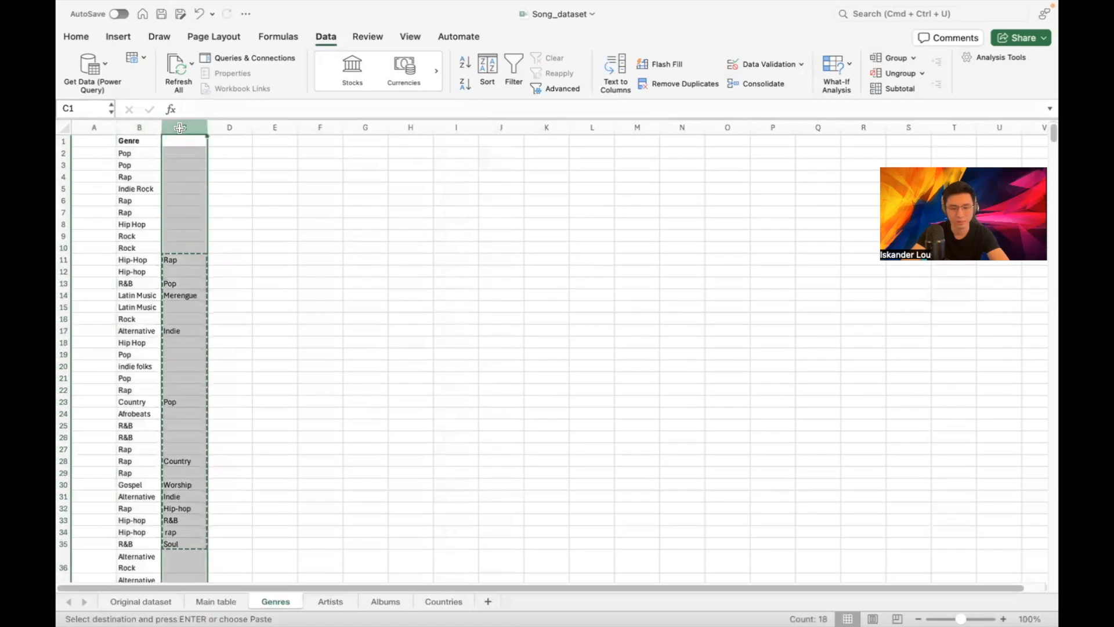
{"action": "scroll", "coordinate": [135, 230], "scroll_direction": "down", "scroll_amount": 15}
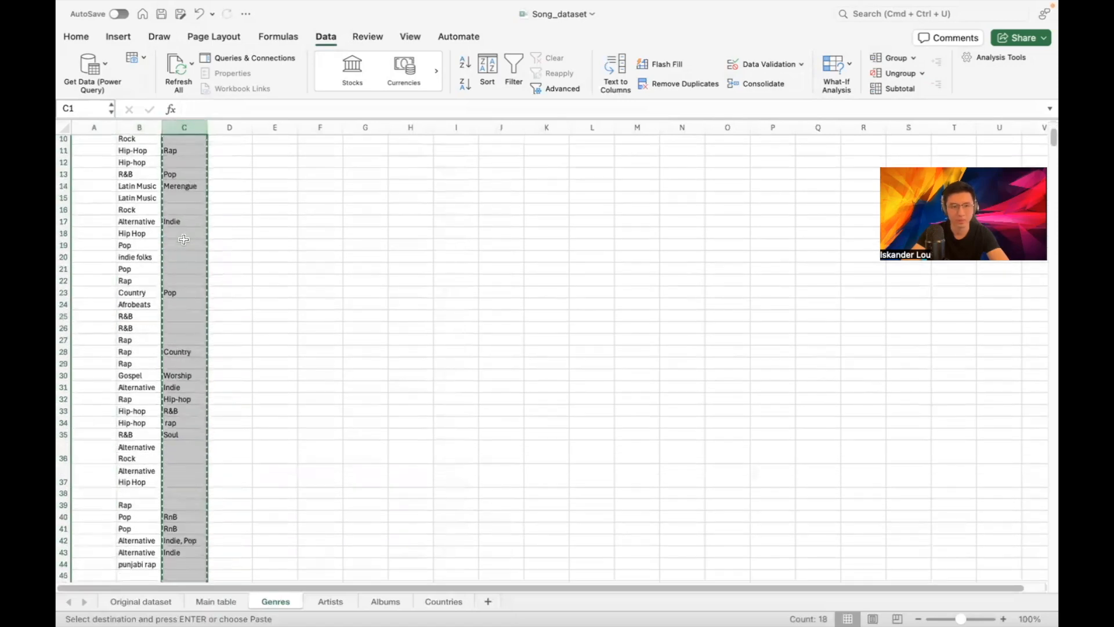
{"action": "left_click", "coordinate": [132, 214]}
{"action": "key", "text": "super+v"}
{"action": "left_click", "coordinate": [513, 281]}
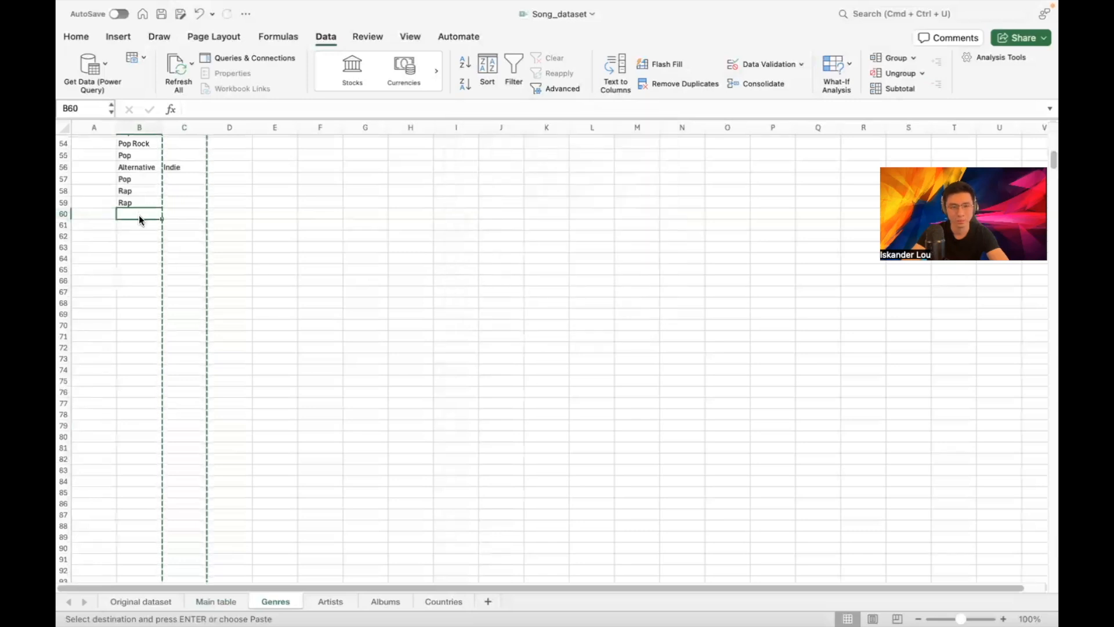
{"action": "key", "text": "super+v"}
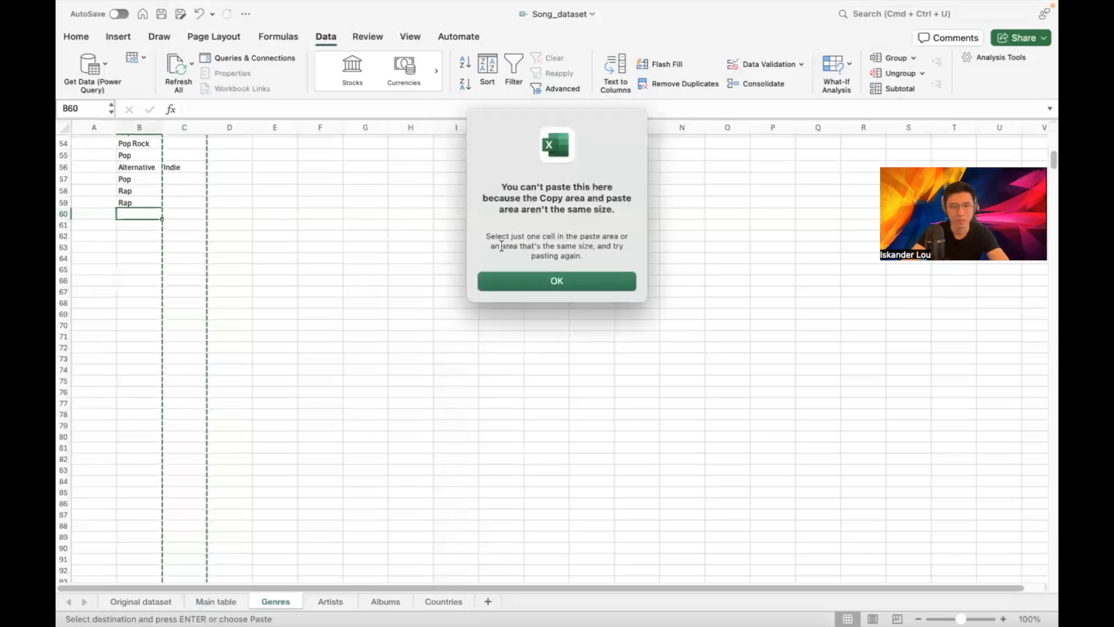
{"action": "left_click", "coordinate": [542, 282]}
{"action": "left_click", "coordinate": [325, 224]}
{"action": "scroll", "coordinate": [287, 237], "scroll_direction": "up", "scroll_amount": 10}
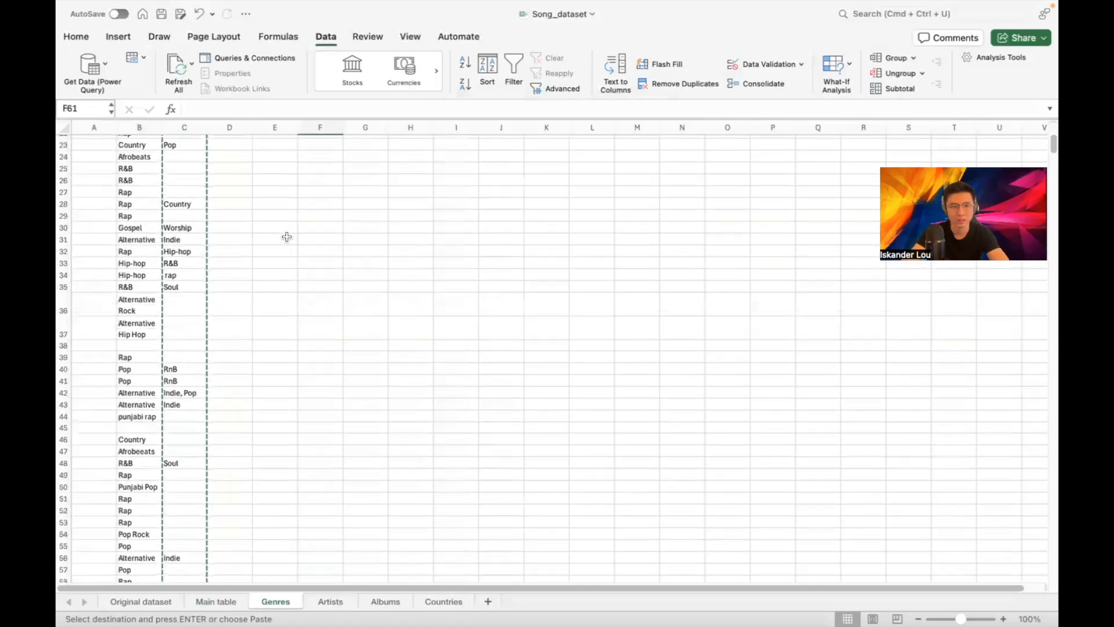
{"action": "scroll", "coordinate": [286, 237], "scroll_direction": "up", "scroll_amount": 7}
{"action": "left_click", "coordinate": [259, 199]}
{"action": "left_click", "coordinate": [243, 178]}
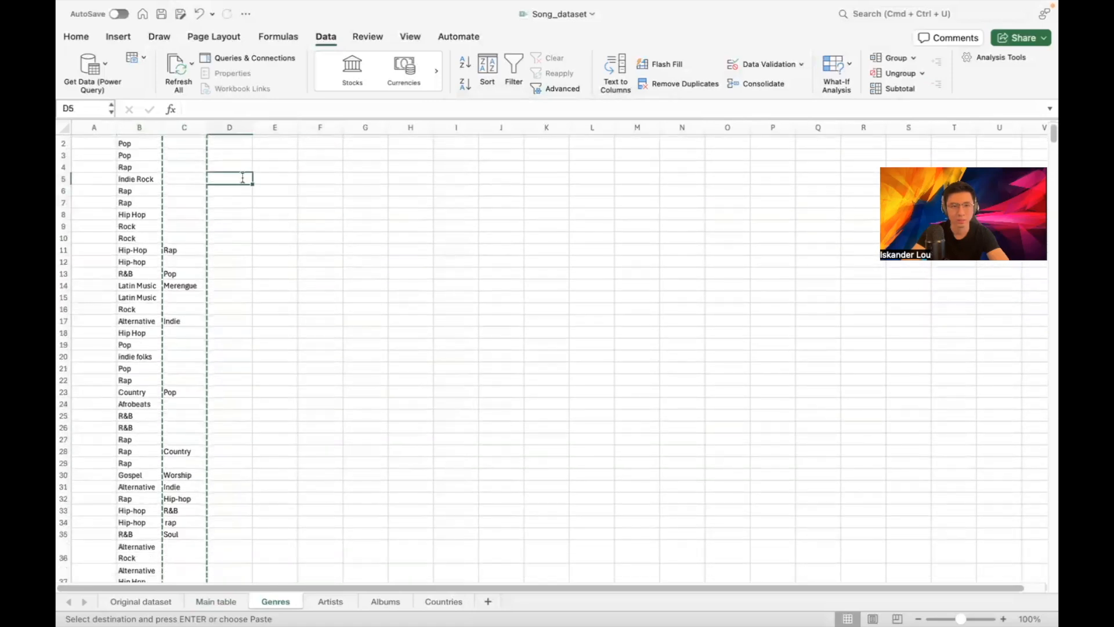
{"action": "double_click", "coordinate": [243, 177]}
{"action": "scroll", "coordinate": [194, 173], "scroll_direction": "up", "scroll_amount": 1}
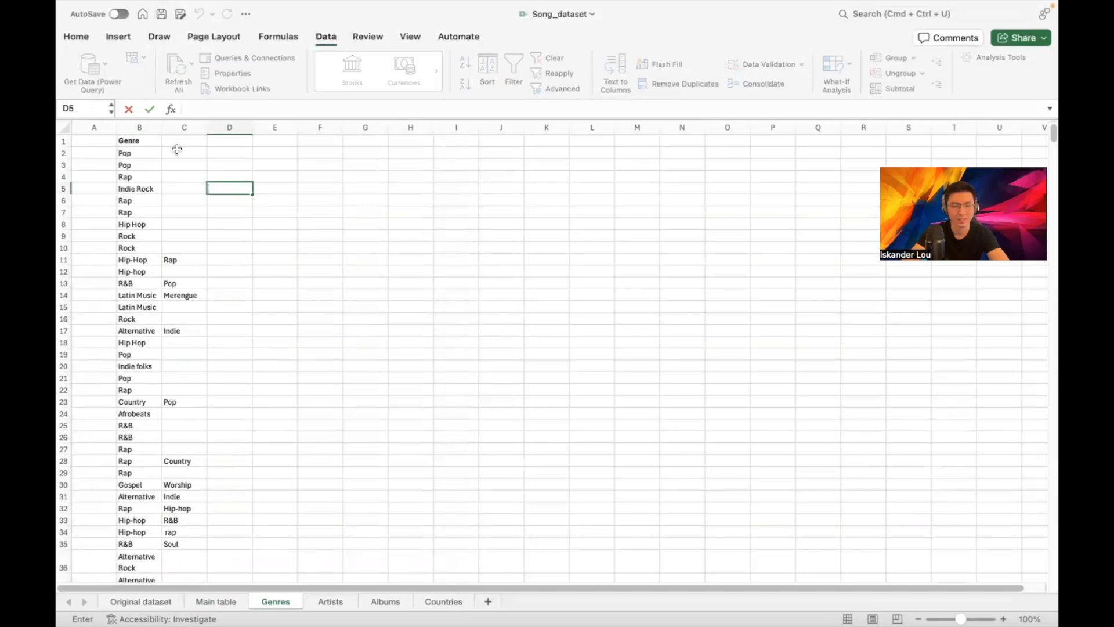
Reference C11:C60 in the C11 formula and dismiss the resulting formula warnings
{"action": "left_click_drag", "start_coordinate": [182, 259], "coordinate": [192, 234]}
{"action": "left_click_drag", "start_coordinate": [180, 72], "coordinate": [180, 305]}
{"action": "scroll", "coordinate": [180, 304], "scroll_direction": "up", "scroll_amount": 15}
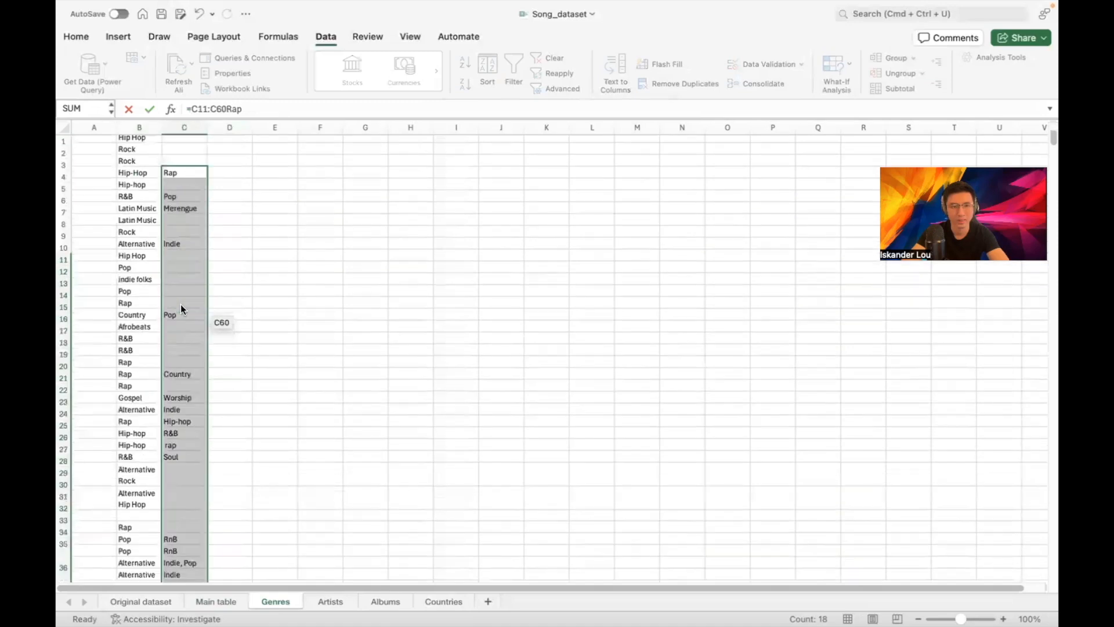
{"action": "scroll", "coordinate": [211, 274], "scroll_direction": "down", "scroll_amount": 10}
{"action": "scroll", "coordinate": [209, 270], "scroll_direction": "down", "scroll_amount": 5}
{"action": "scroll", "coordinate": [209, 261], "scroll_direction": "up", "scroll_amount": 7}
{"action": "left_click", "coordinate": [143, 219]}
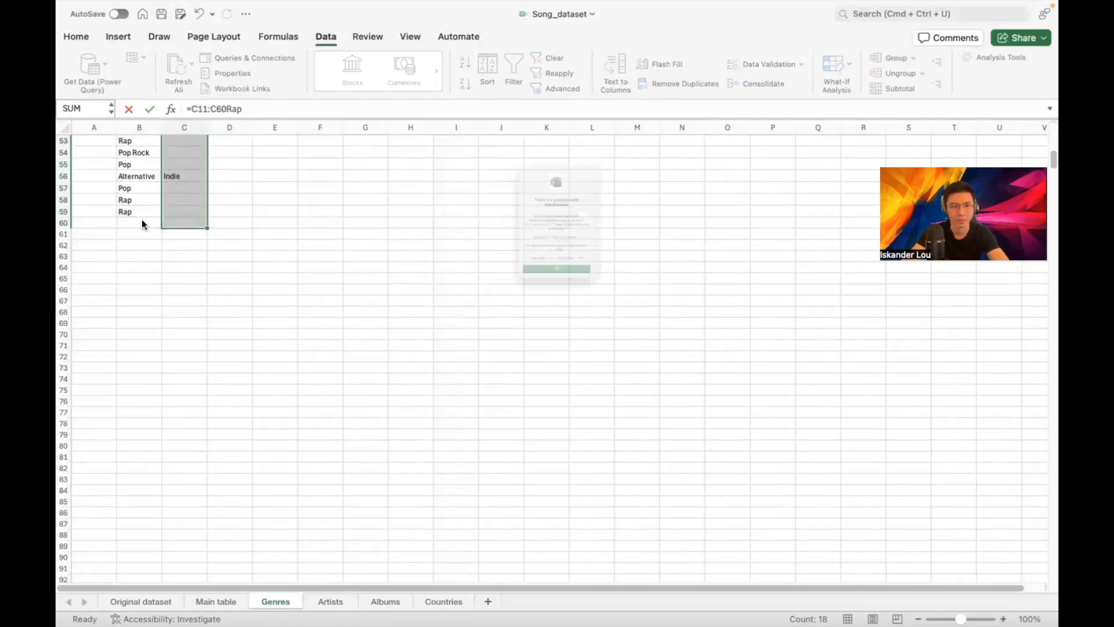
{"action": "left_click", "coordinate": [579, 331]}
{"action": "scroll", "coordinate": [288, 206], "scroll_direction": "up", "scroll_amount": 15}
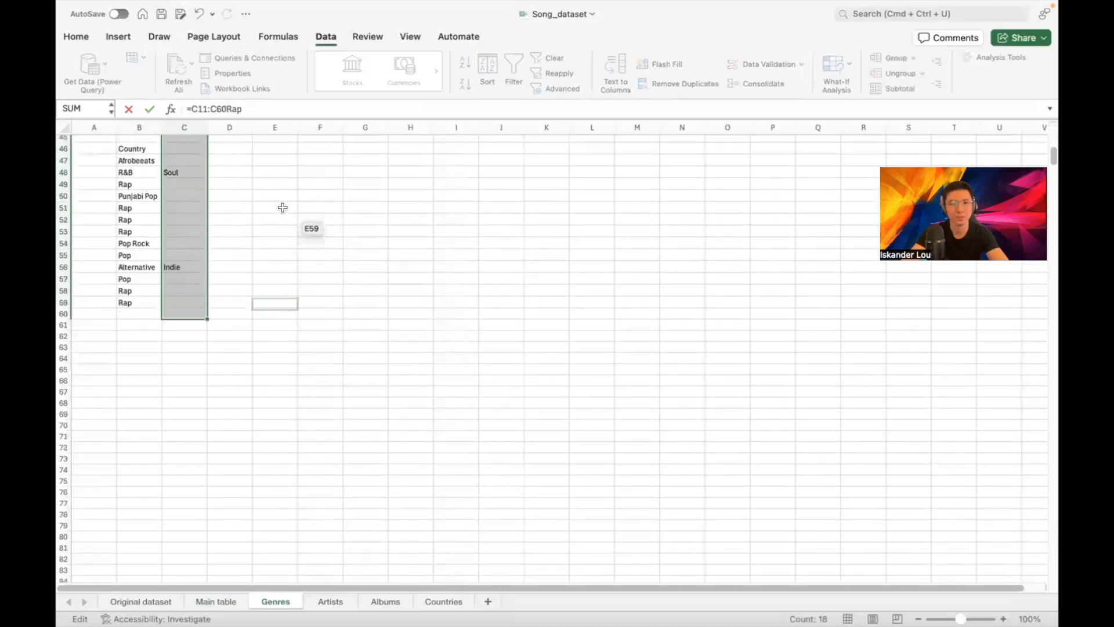
Delete the broken =C11:C60Rap formula text and try to leave edit mode
{"action": "triple_click", "coordinate": [216, 109]}
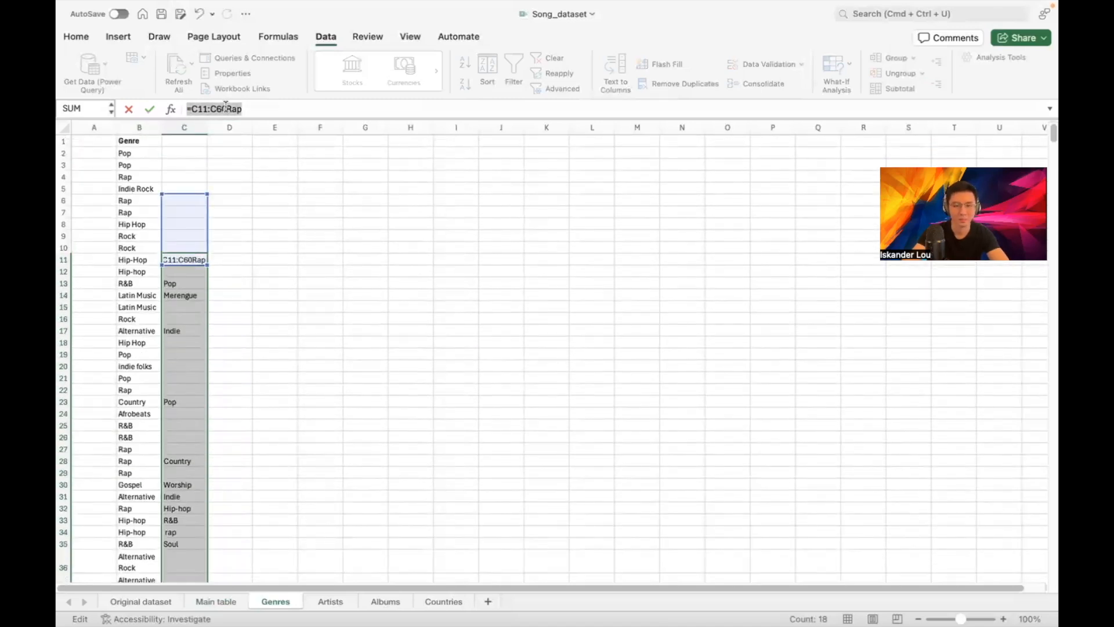
{"action": "key", "text": "BackSpace"}
{"action": "key", "text": "BackSpace"}
{"action": "key", "text": "BackSpace"}
{"action": "key", "text": "BackSpace"}
{"action": "key", "text": "BackSpace"}
{"action": "key", "text": "BackSpace"}
{"action": "key", "text": "BackSpace"}
{"action": "left_click", "coordinate": [292, 155]}
{"action": "left_click", "coordinate": [307, 167]}
{"action": "left_click", "coordinate": [368, 231]}
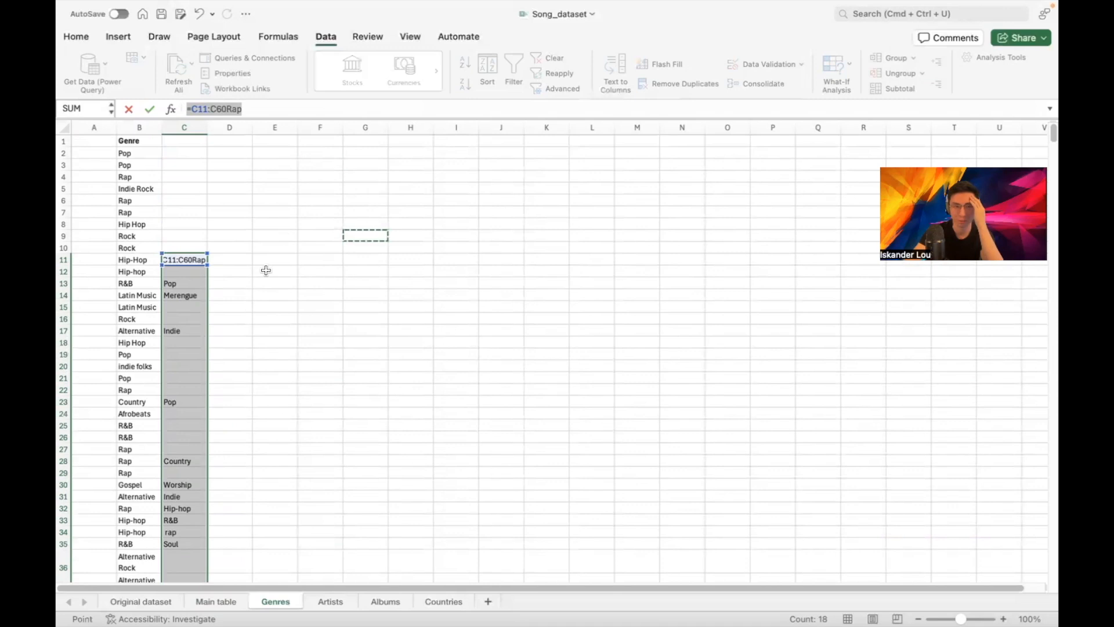
{"action": "left_click", "coordinate": [156, 176]}
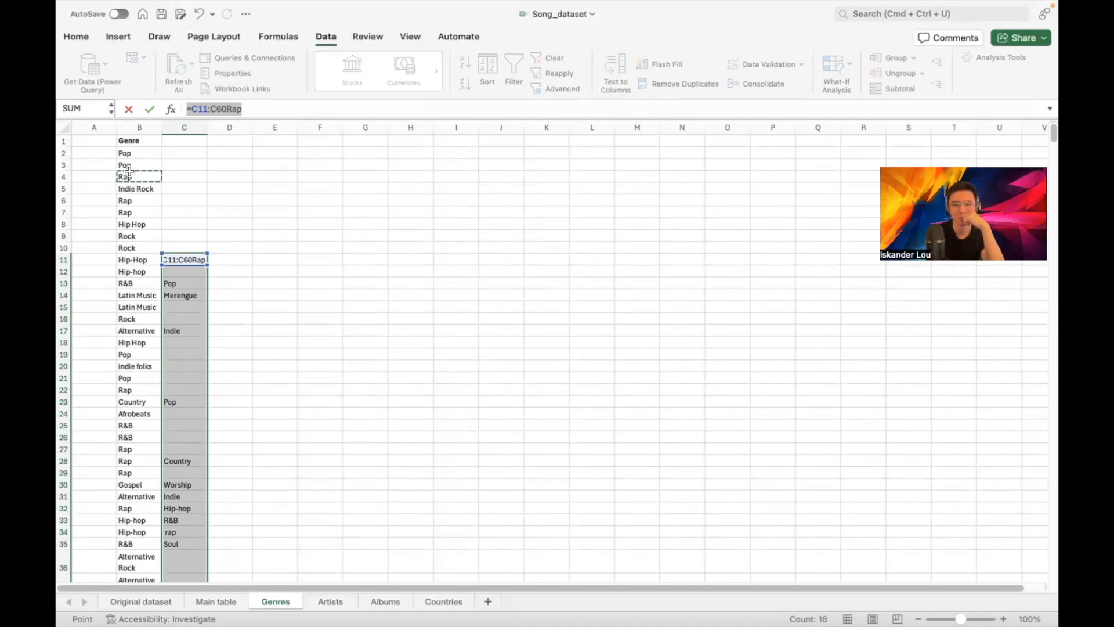
{"action": "left_click", "coordinate": [256, 109]}
{"action": "left_click", "coordinate": [191, 108]}
{"action": "type", "text": "b"}
{"action": "key", "text": "BackSpace"}
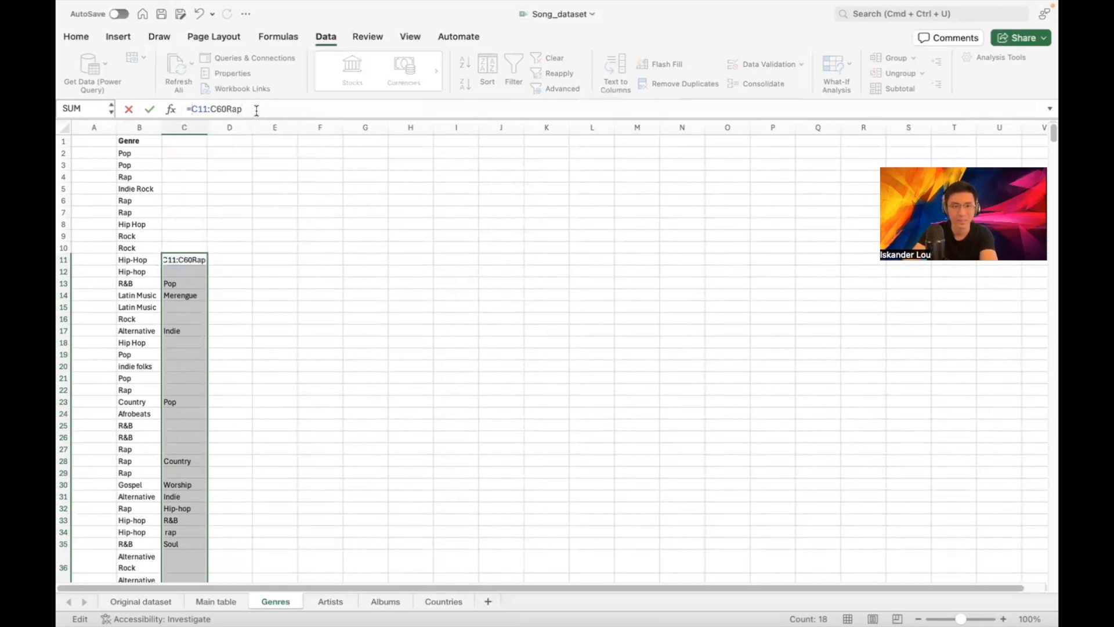
Cancel the formula edit so C11 reverts to Rap
{"action": "left_click", "coordinate": [366, 247]}
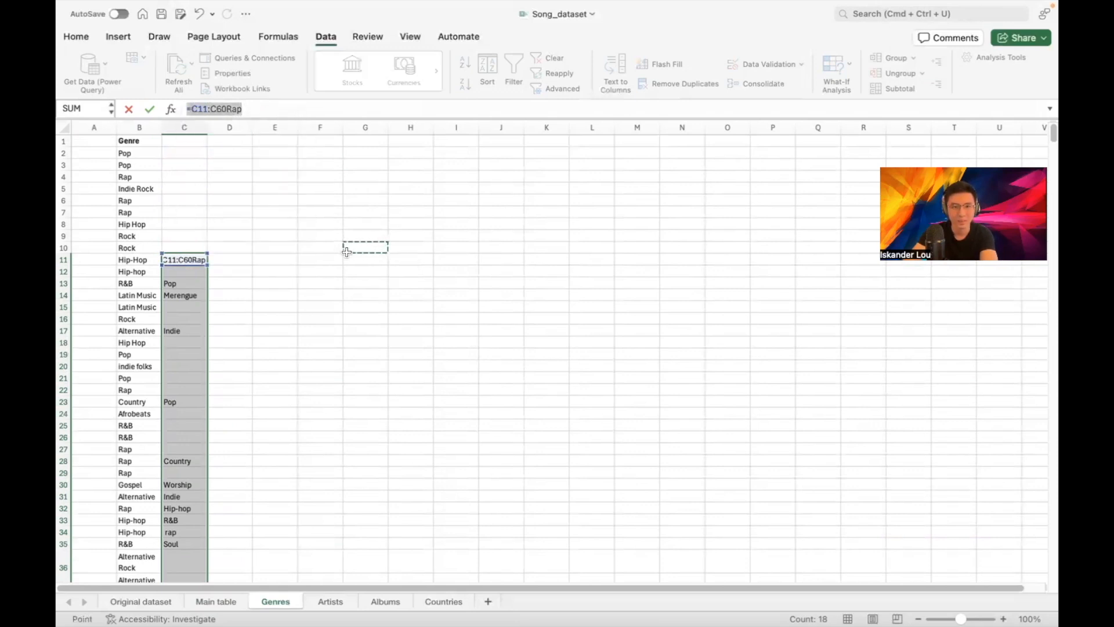
{"action": "left_click", "coordinate": [275, 224]}
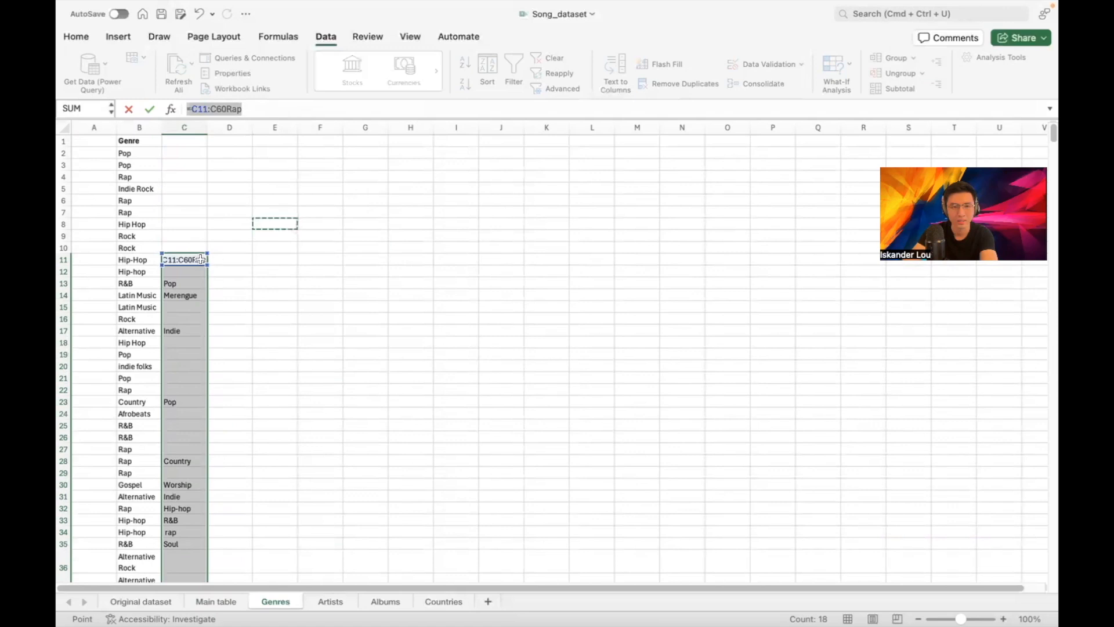
{"action": "left_click_drag", "start_coordinate": [197, 280], "coordinate": [364, 243]}
{"action": "left_click", "coordinate": [275, 294]}
{"action": "left_click_drag", "start_coordinate": [198, 262], "coordinate": [368, 255]}
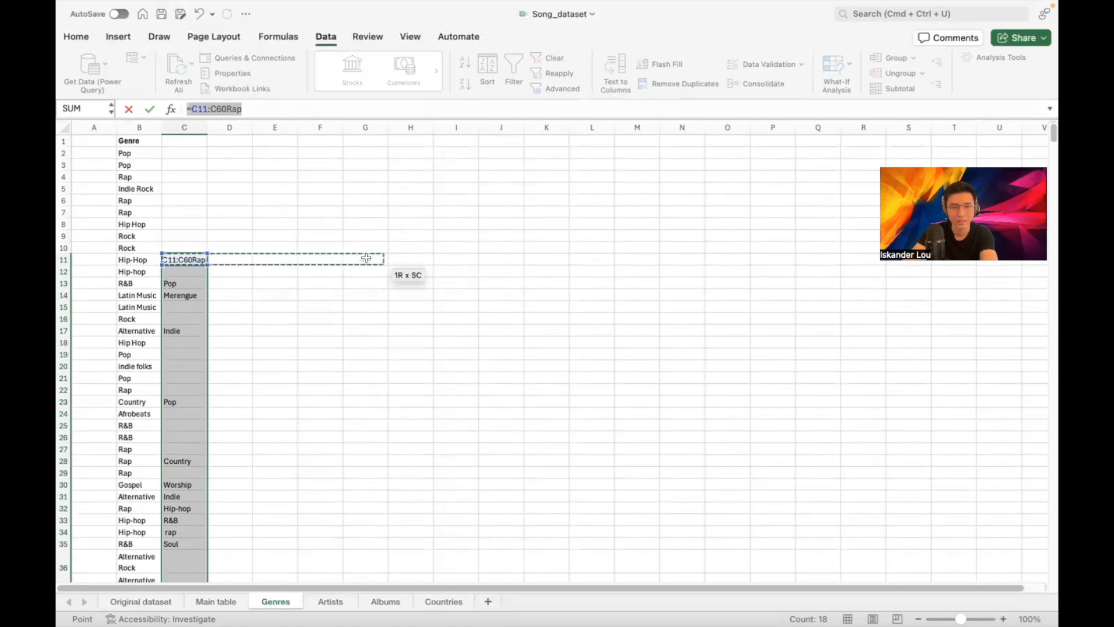
{"action": "left_click", "coordinate": [330, 225]}
{"action": "left_click", "coordinate": [150, 166]}
{"action": "left_click", "coordinate": [174, 151]}
{"action": "left_click", "coordinate": [195, 258]}
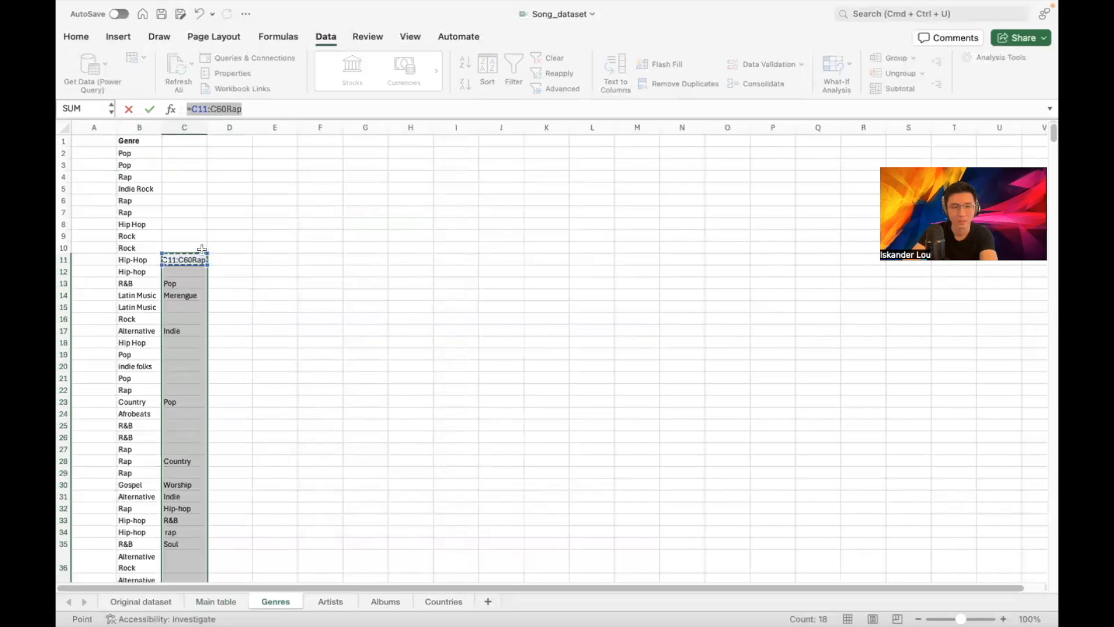
{"action": "left_click", "coordinate": [186, 294]}
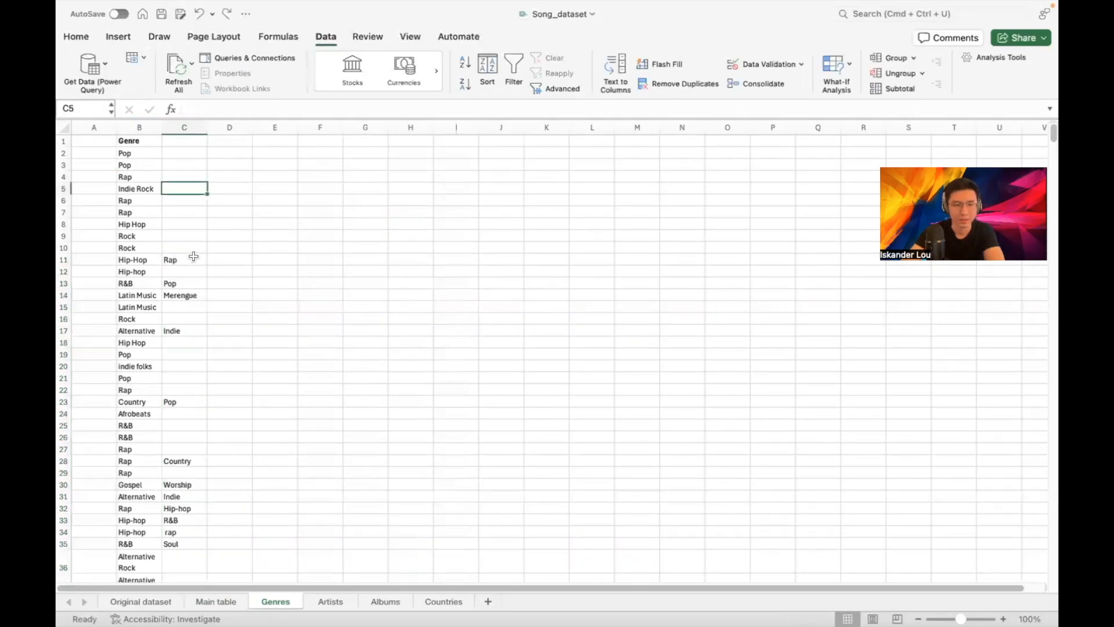
Cut second genres C11:C56 and paste them below the Genre list starting at B60
{"action": "left_click_drag", "start_coordinate": [175, 258], "coordinate": [179, 498]}
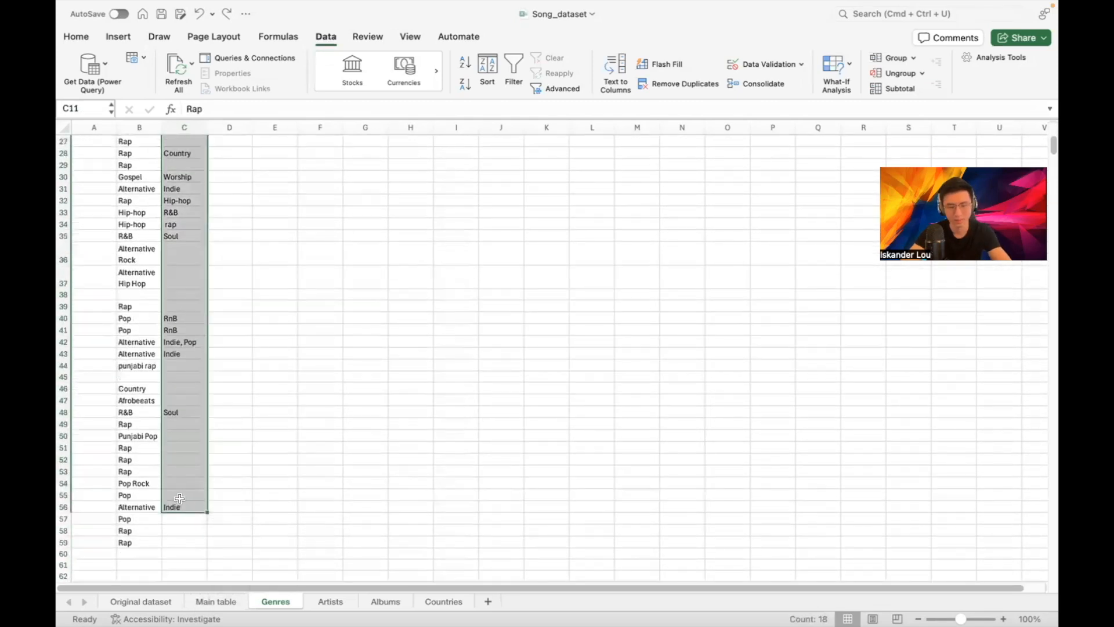
{"action": "key", "text": "super+c"}
{"action": "scroll", "coordinate": [179, 485], "scroll_direction": "up", "scroll_amount": 9}
{"action": "scroll", "coordinate": [128, 362], "scroll_direction": "down", "scroll_amount": 14}
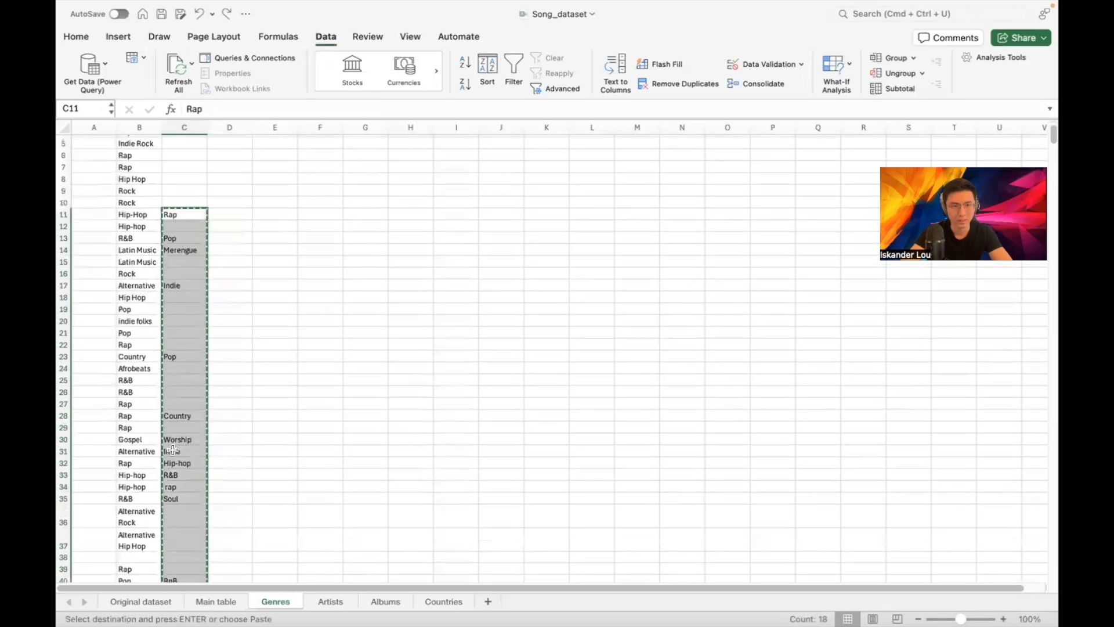
{"action": "left_click", "coordinate": [135, 356]}
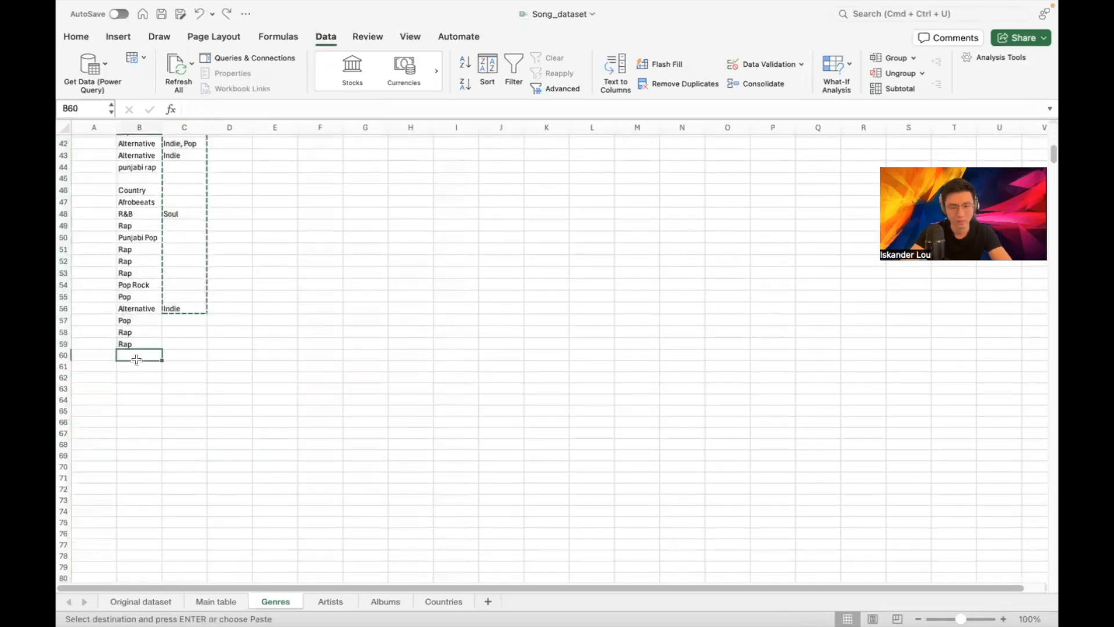
{"action": "key", "text": "super+v"}
{"action": "left_click", "coordinate": [168, 341]}
{"action": "scroll", "coordinate": [174, 322], "scroll_direction": "up", "scroll_amount": 8}
{"action": "scroll", "coordinate": [192, 305], "scroll_direction": "up", "scroll_amount": 5}
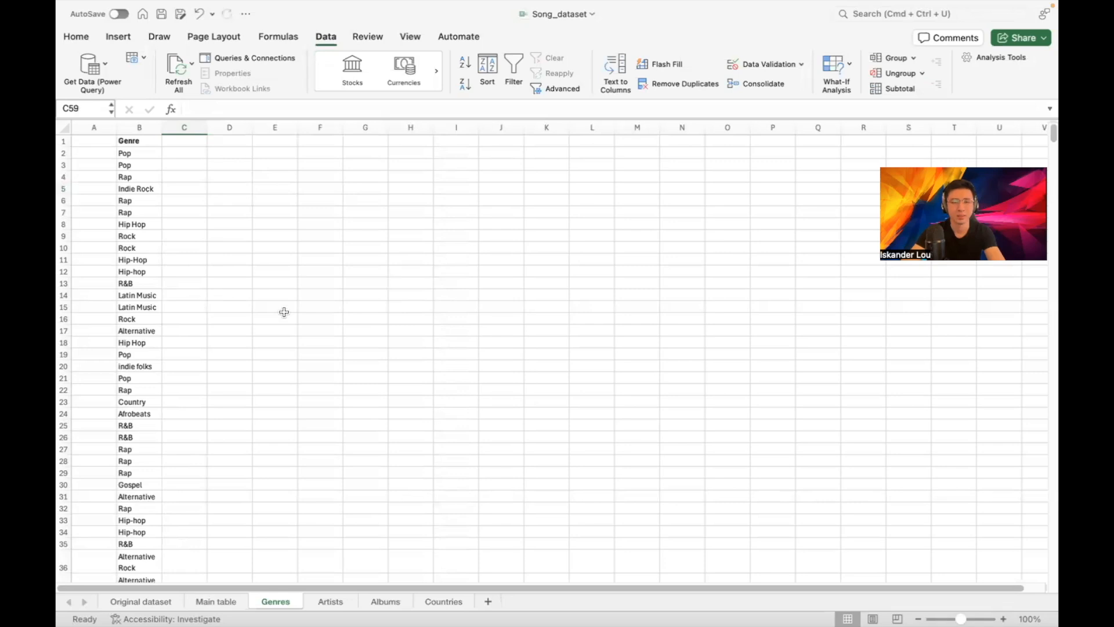
{"action": "scroll", "coordinate": [255, 346], "scroll_direction": "down", "scroll_amount": 20}
{"action": "scroll", "coordinate": [220, 325], "scroll_direction": "up", "scroll_amount": 20}
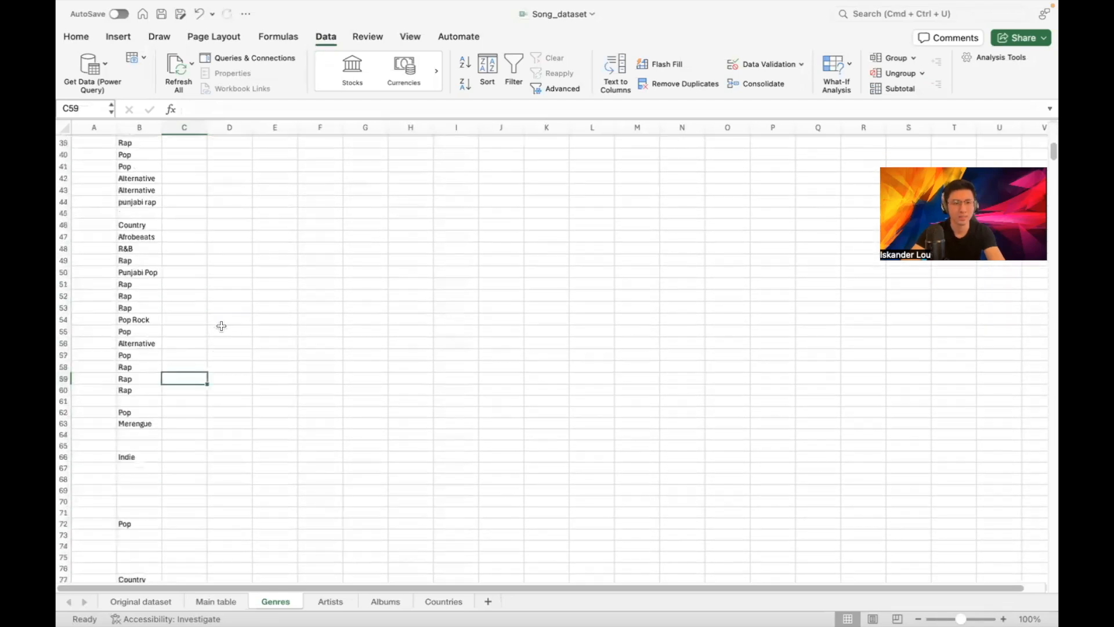
Filter the Genre column in B to show only (Blanks)
{"action": "left_click", "coordinate": [142, 126]}
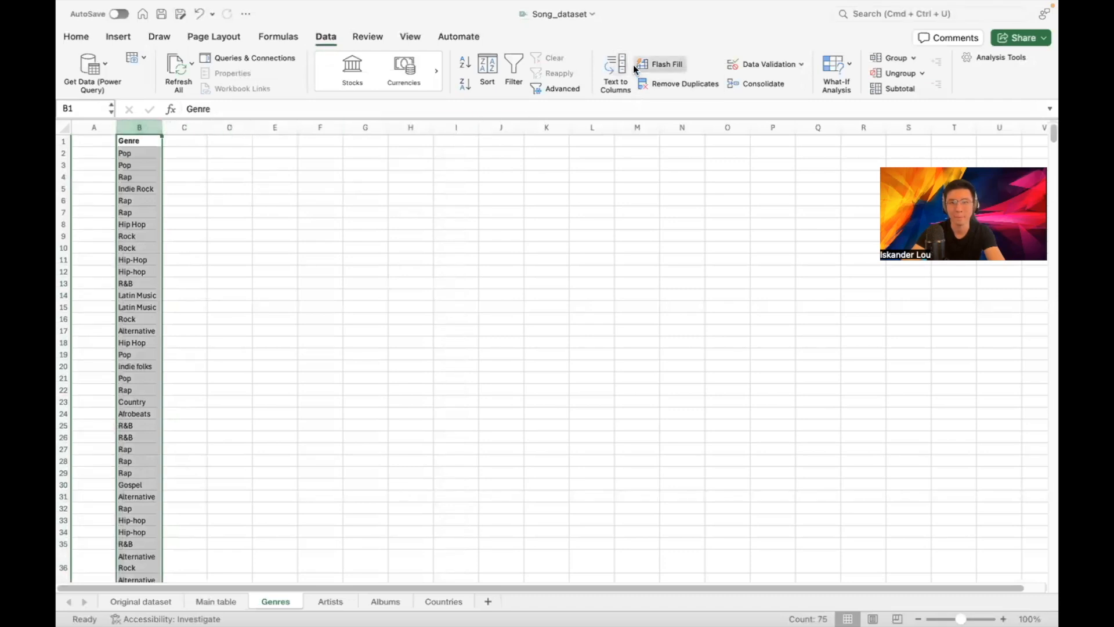
{"action": "left_click", "coordinate": [66, 38]}
{"action": "left_click", "coordinate": [843, 72]}
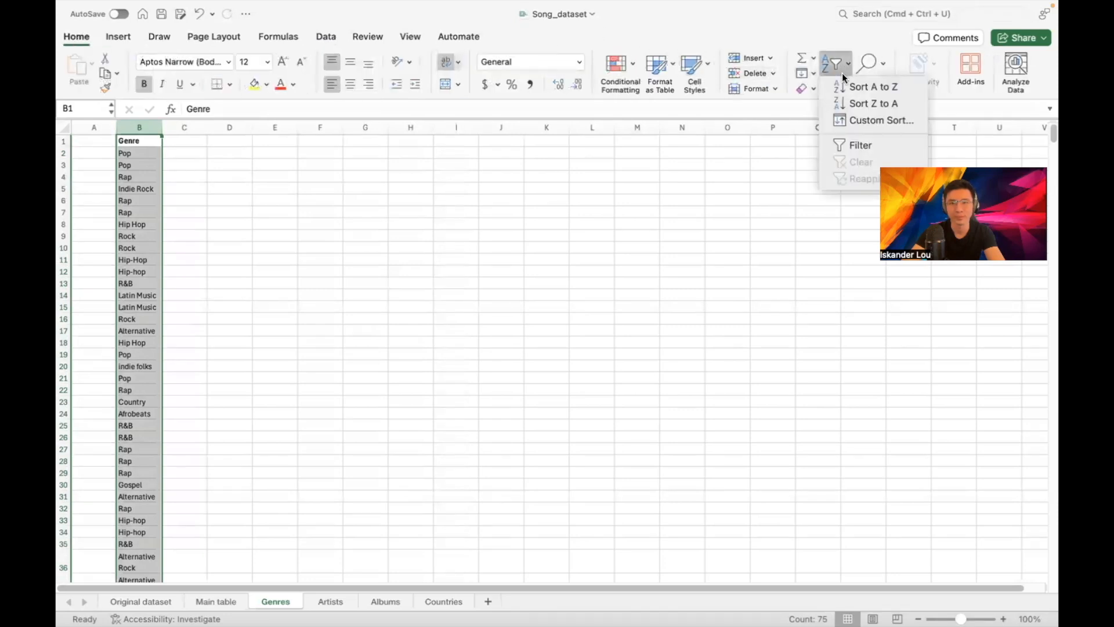
{"action": "left_click", "coordinate": [855, 144]}
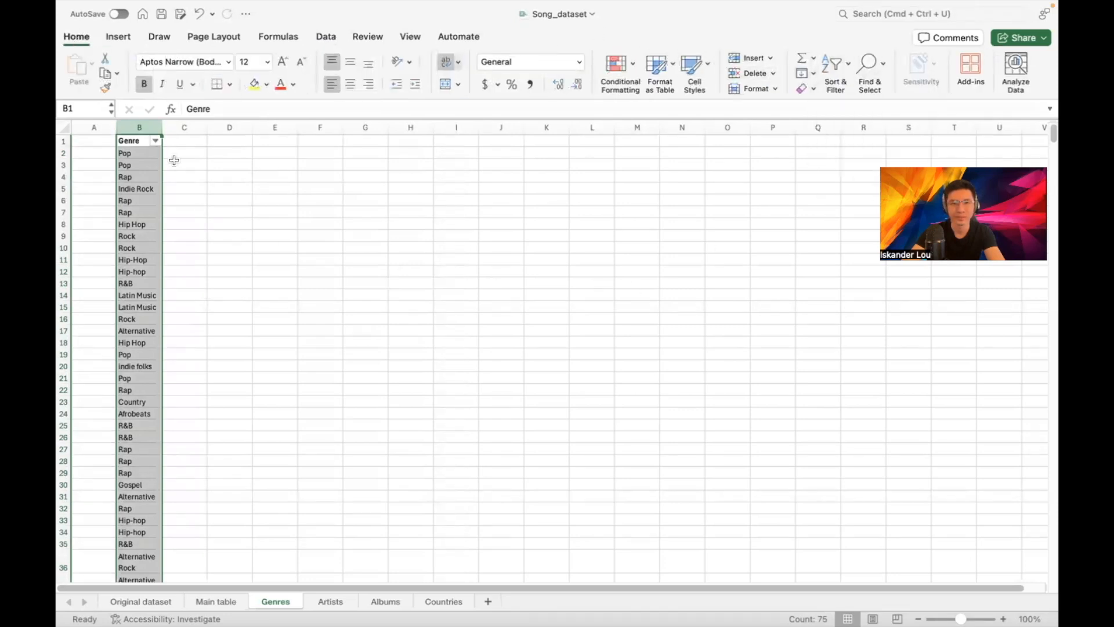
{"action": "left_click", "coordinate": [156, 142]}
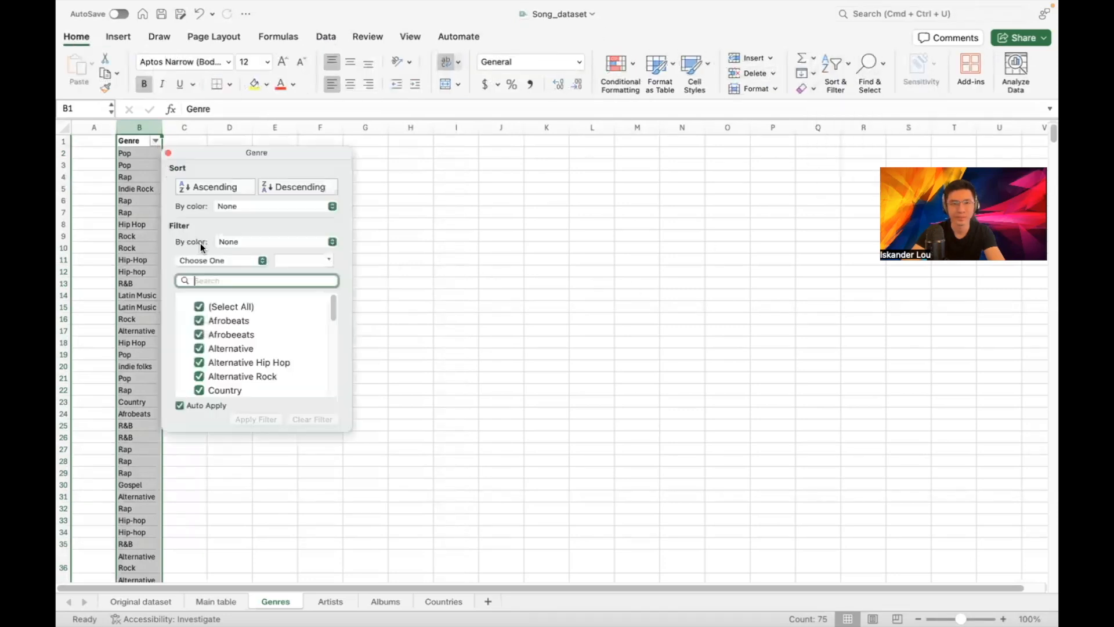
{"action": "left_click", "coordinate": [198, 307]}
{"action": "scroll", "coordinate": [256, 308], "scroll_direction": "down", "scroll_amount": 10}
{"action": "left_click", "coordinate": [199, 389]}
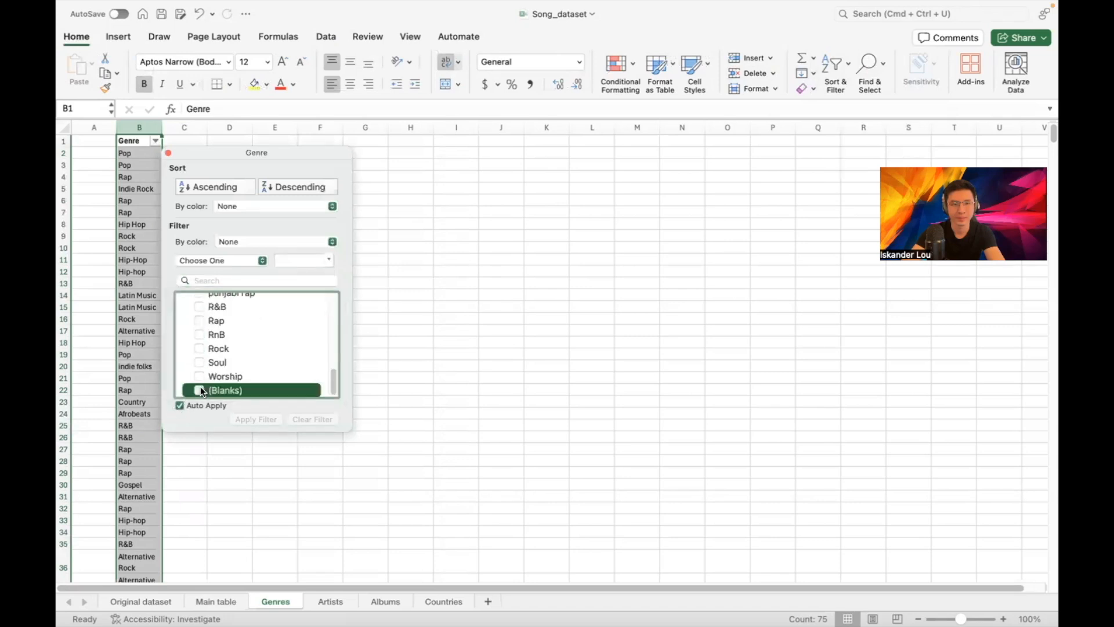
{"action": "left_click", "coordinate": [168, 153]}
Delete the blank rows from B38 downward, then clear the filter to show all genres
{"action": "left_click", "coordinate": [153, 149]}
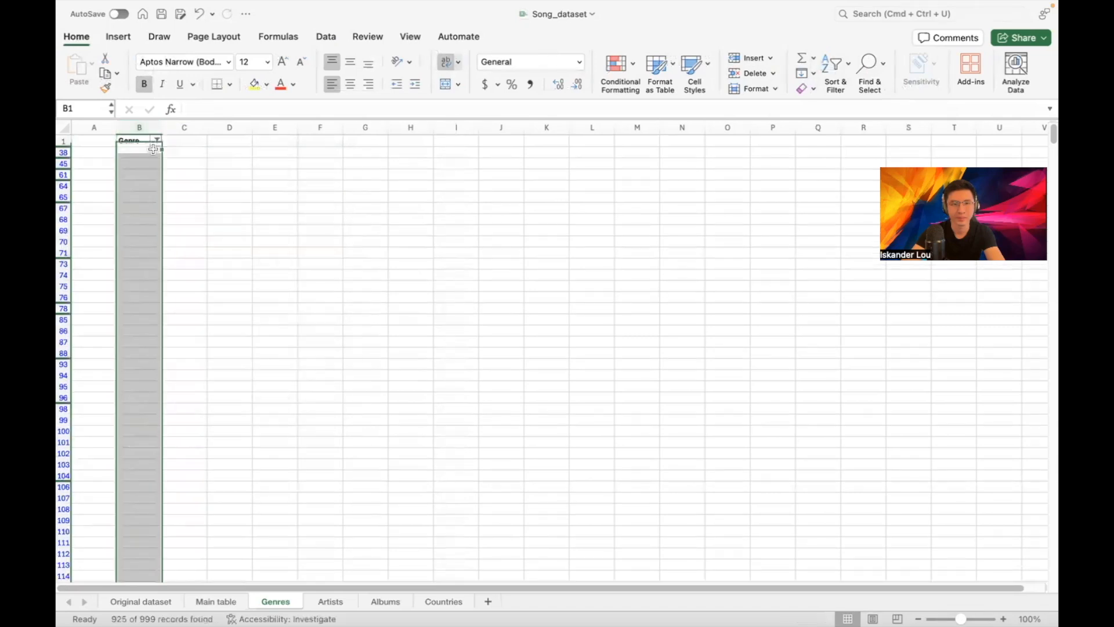
{"action": "key", "text": "super+shift+Down"}
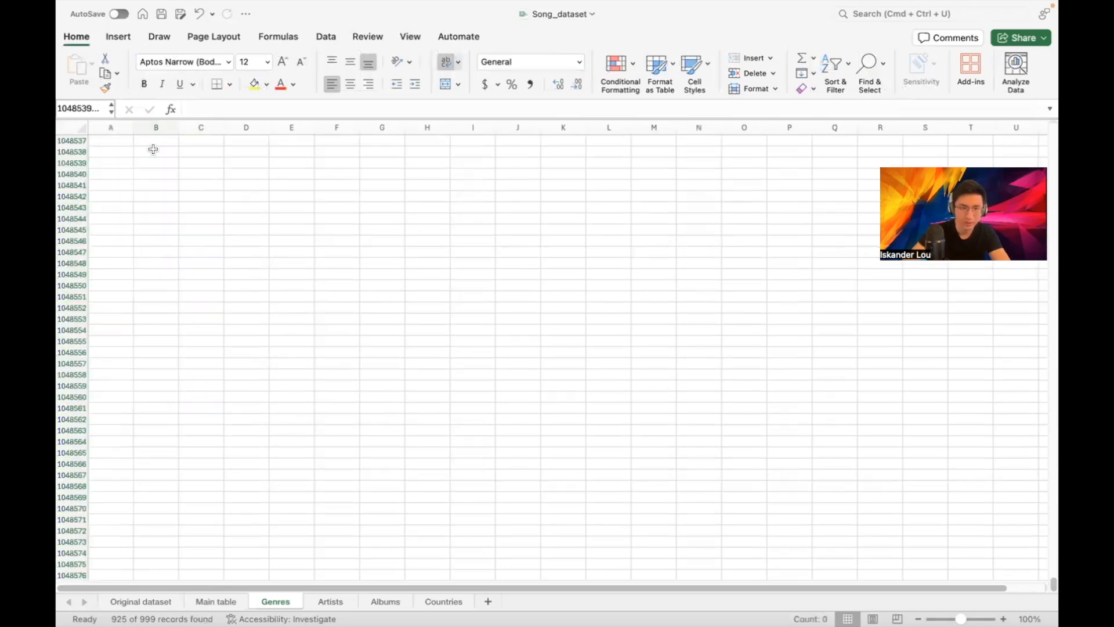
{"action": "right_click", "coordinate": [152, 165]}
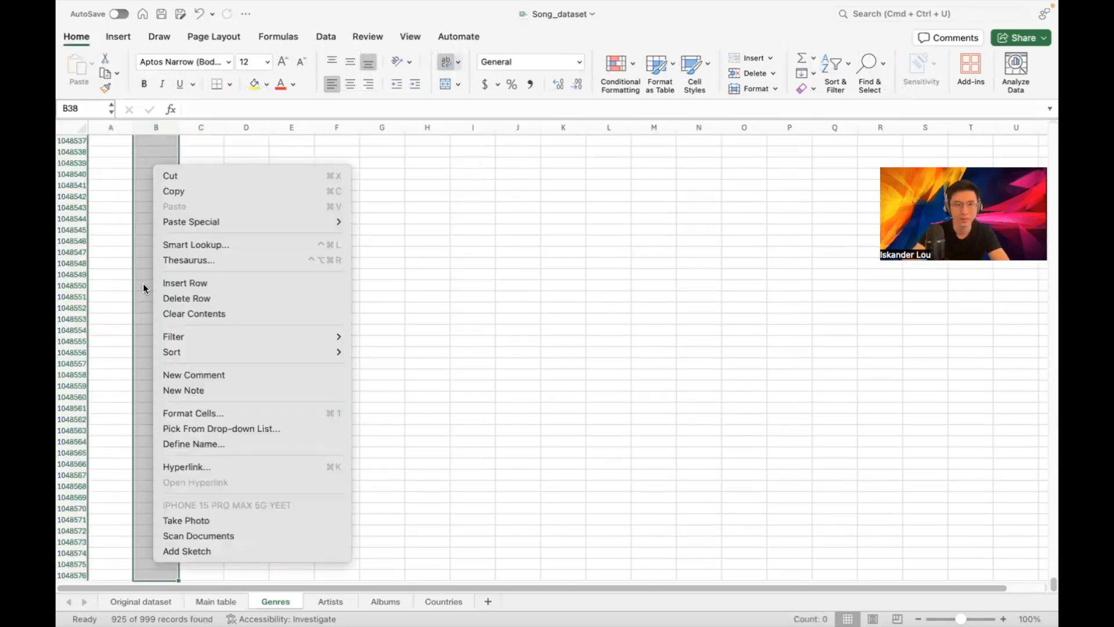
{"action": "left_click", "coordinate": [178, 299]}
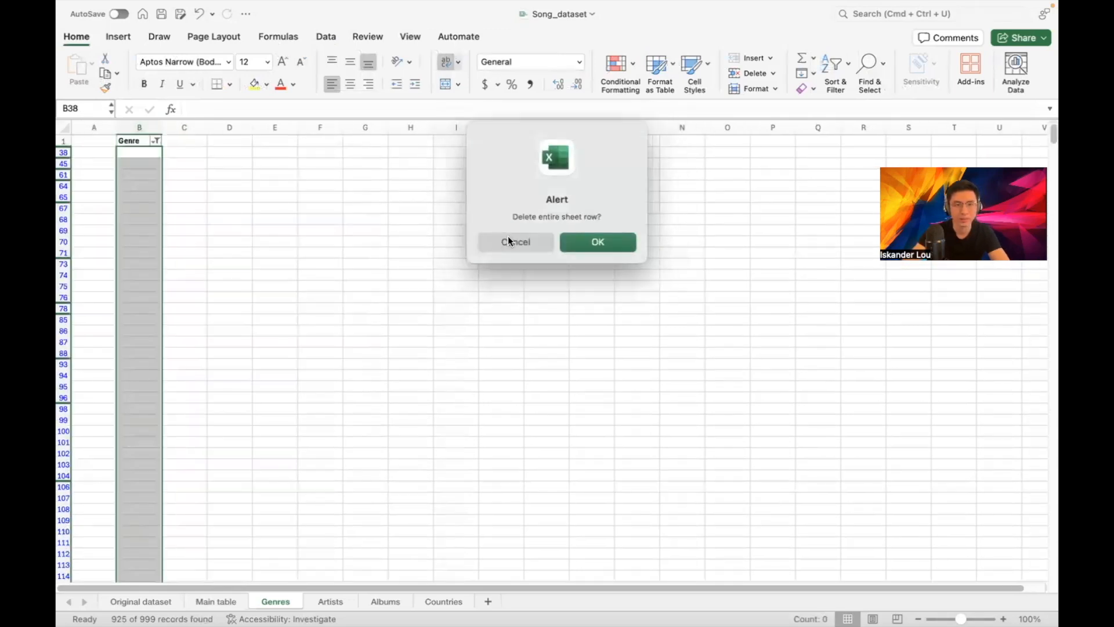
{"action": "left_click", "coordinate": [591, 245]}
{"action": "left_click", "coordinate": [156, 157]}
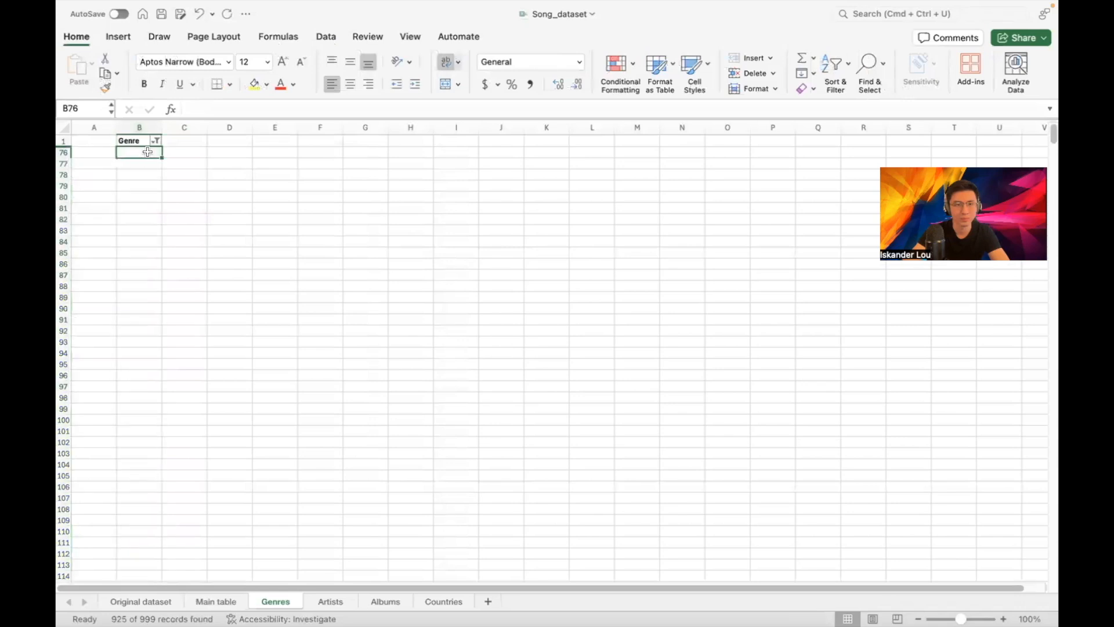
{"action": "left_click", "coordinate": [155, 140]}
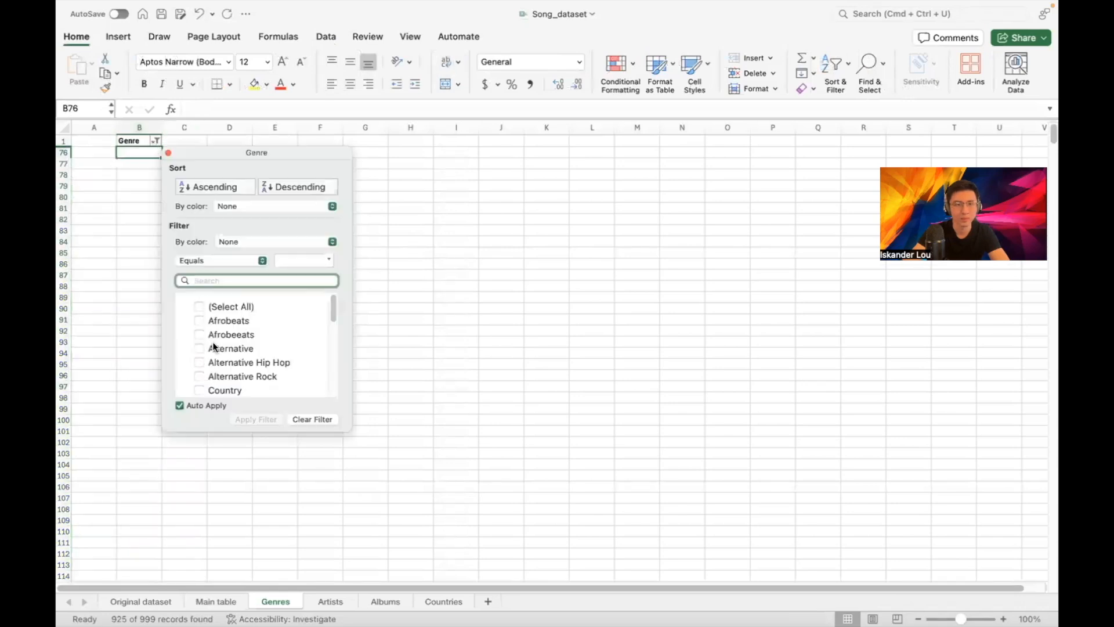
{"action": "left_click", "coordinate": [199, 306]}
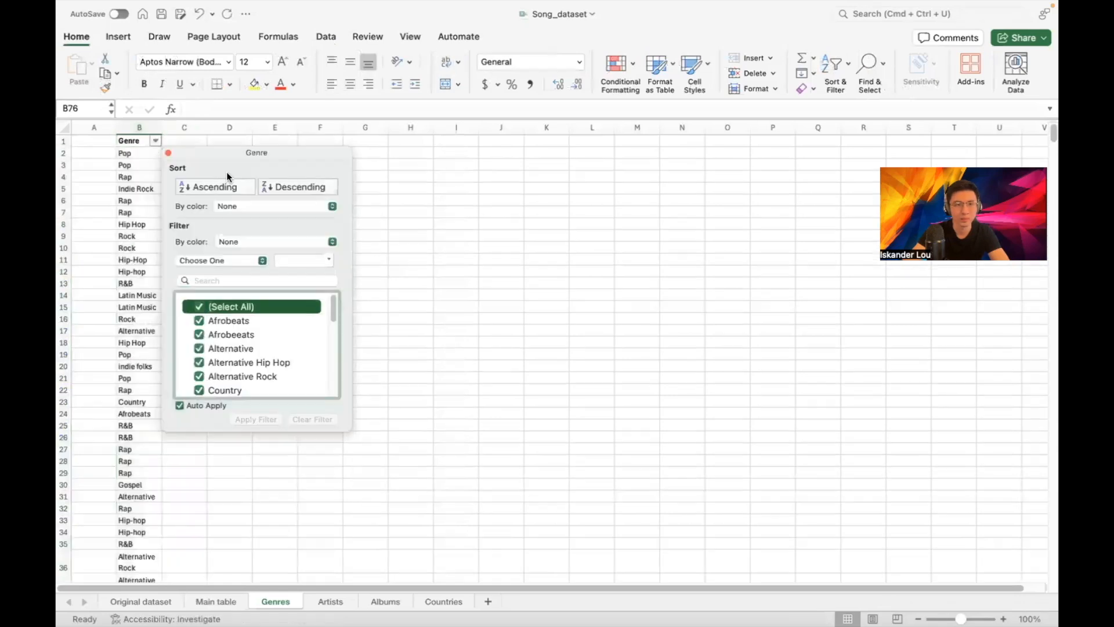
{"action": "left_click", "coordinate": [169, 153]}
{"action": "left_click", "coordinate": [139, 127]}
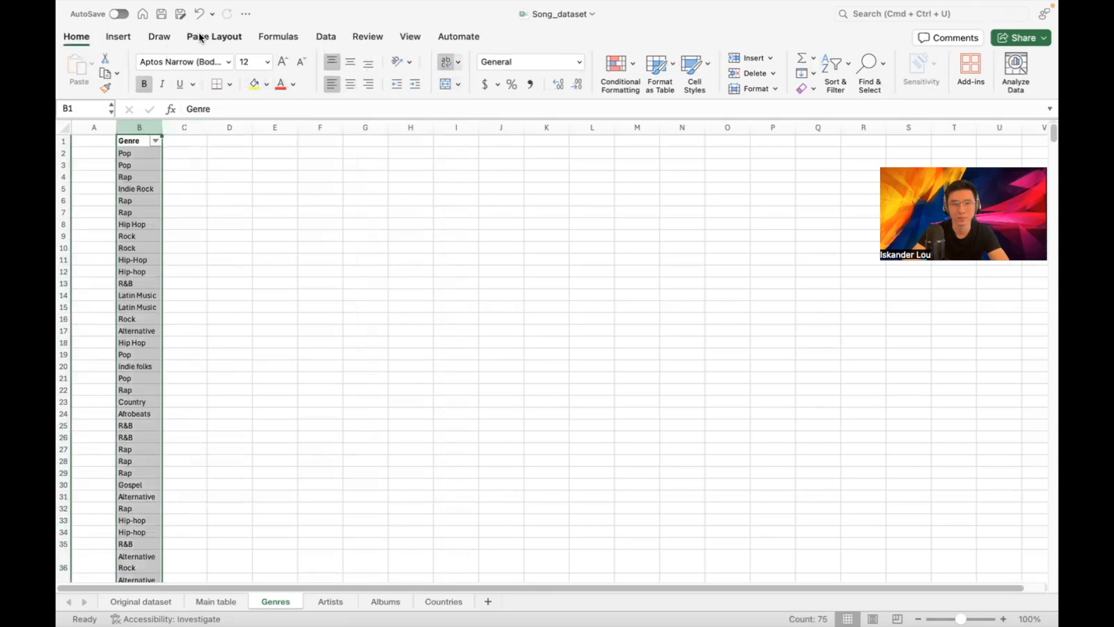
Remove duplicate genres from column B, leaving 26 distinct entries
{"action": "left_click", "coordinate": [316, 33]}
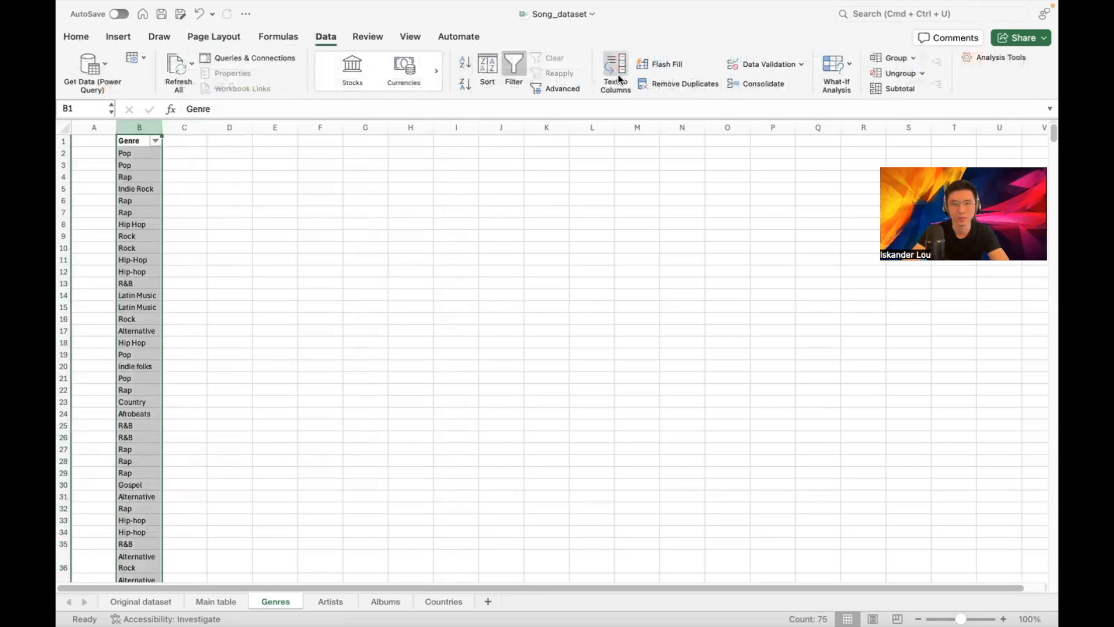
{"action": "left_click", "coordinate": [650, 85]}
{"action": "left_click", "coordinate": [595, 275]}
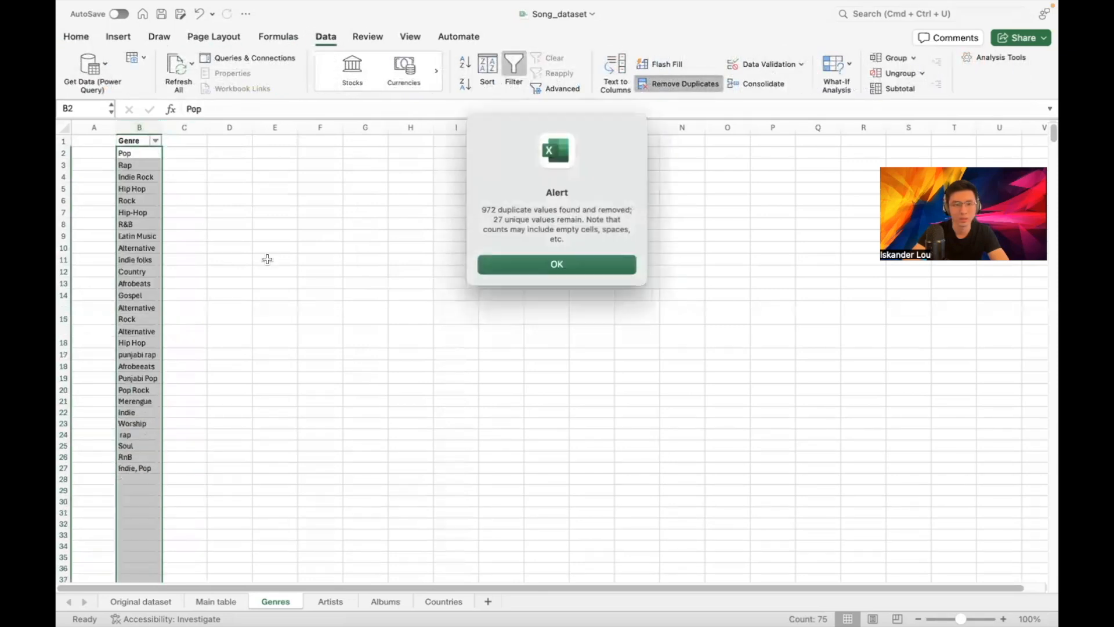
{"action": "left_click", "coordinate": [524, 269]}
{"action": "left_click", "coordinate": [247, 236]}
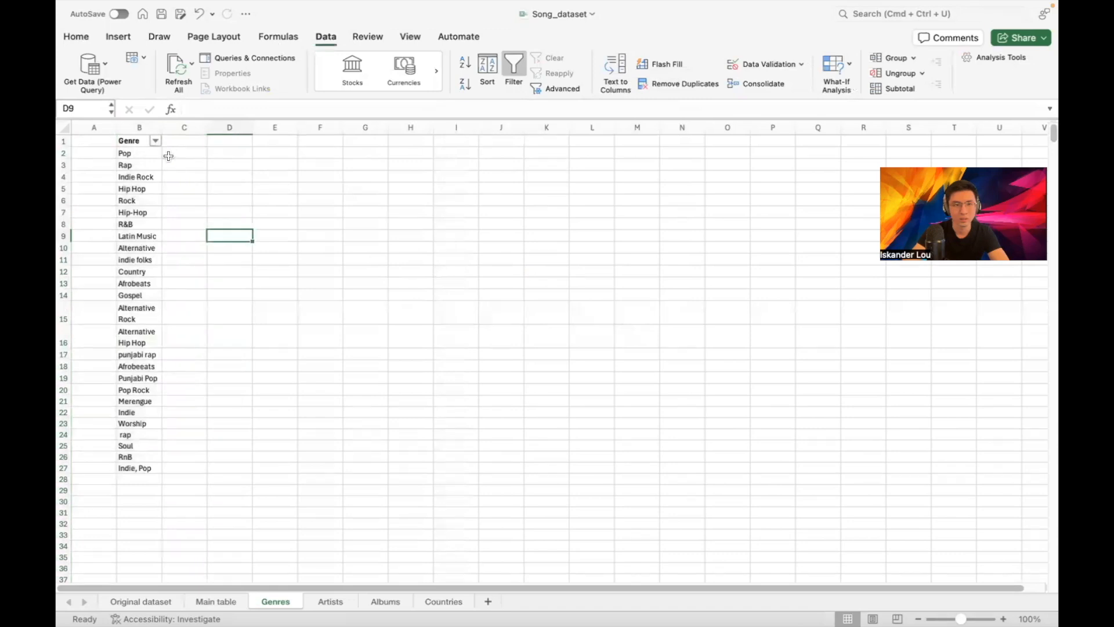
{"action": "left_click", "coordinate": [139, 127]}
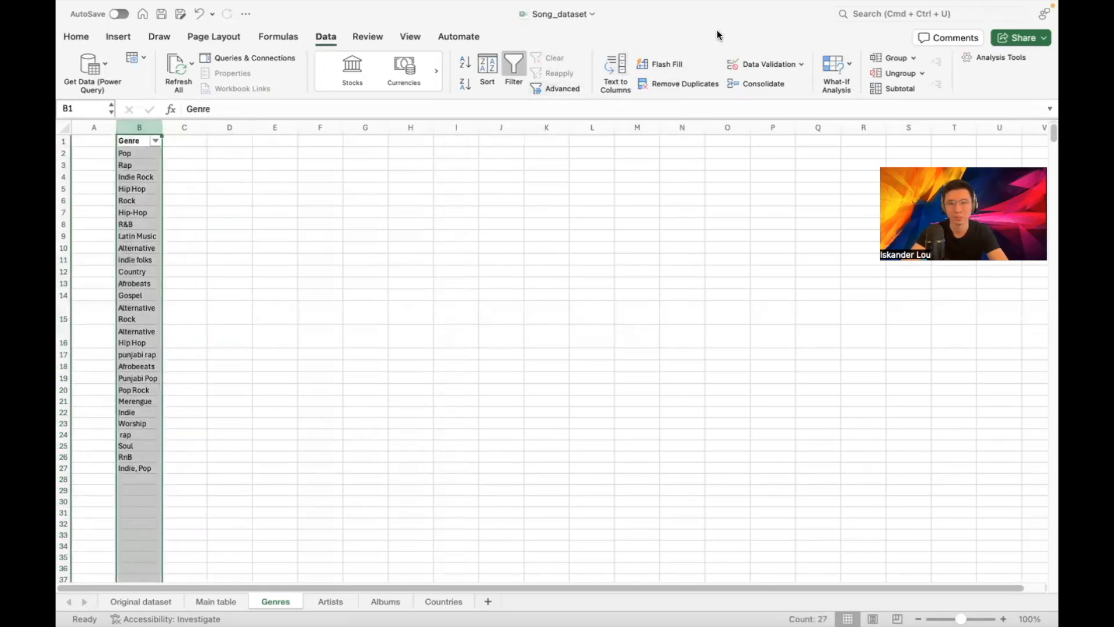
Sort the genre list A to Z and check the lowercase rap entry in B2
{"action": "left_click", "coordinate": [159, 36]}
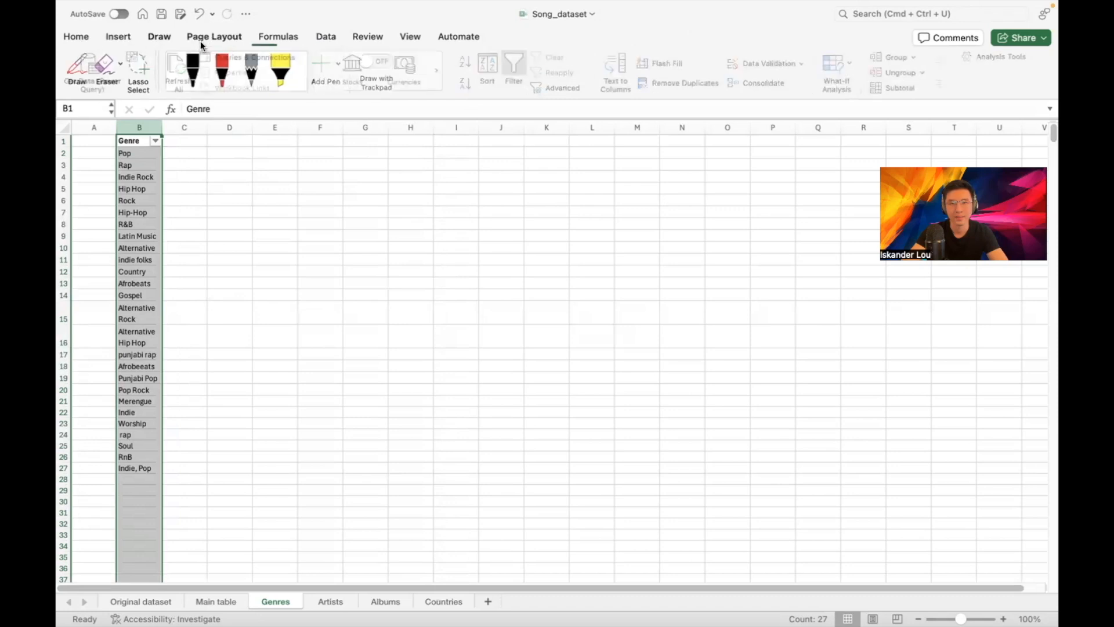
{"action": "left_click", "coordinate": [79, 36]}
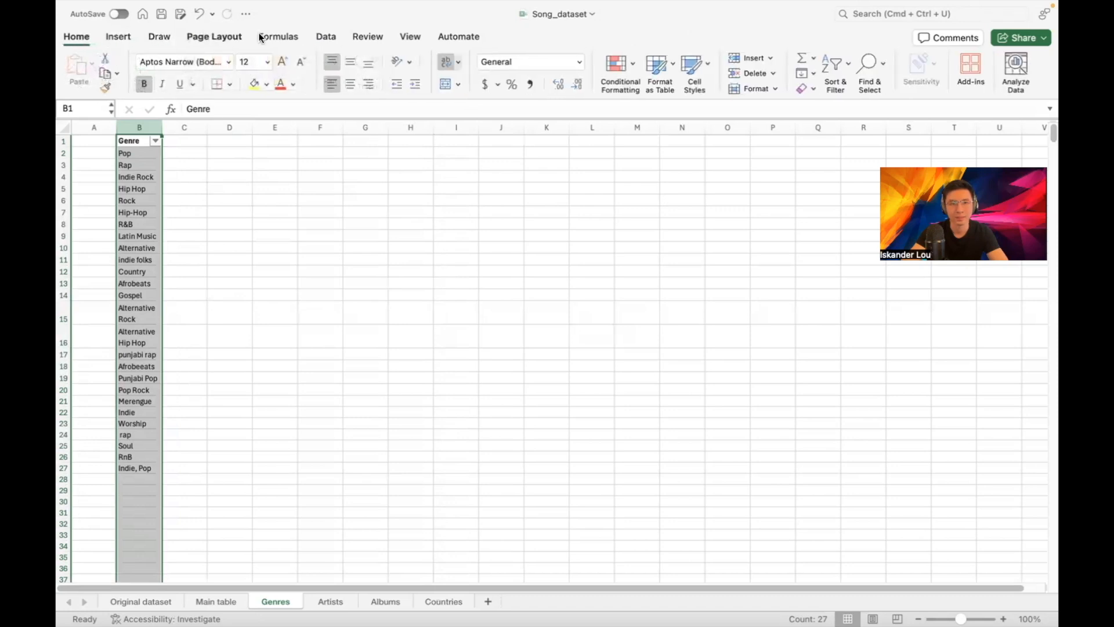
{"action": "left_click", "coordinate": [828, 76]}
{"action": "left_click", "coordinate": [871, 85]}
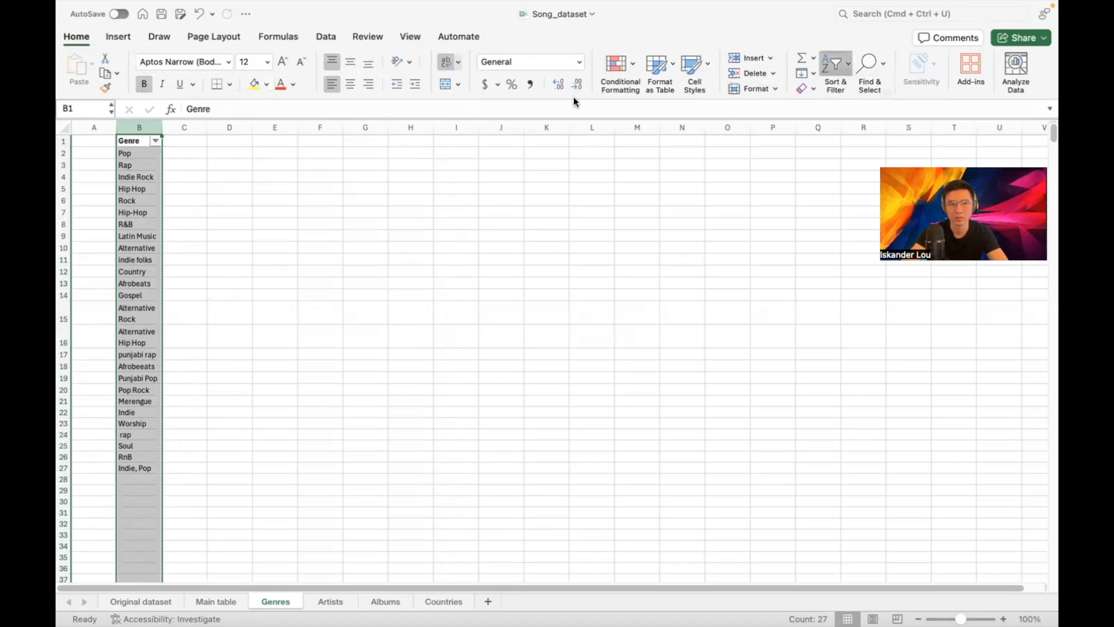
{"action": "left_click", "coordinate": [176, 150]}
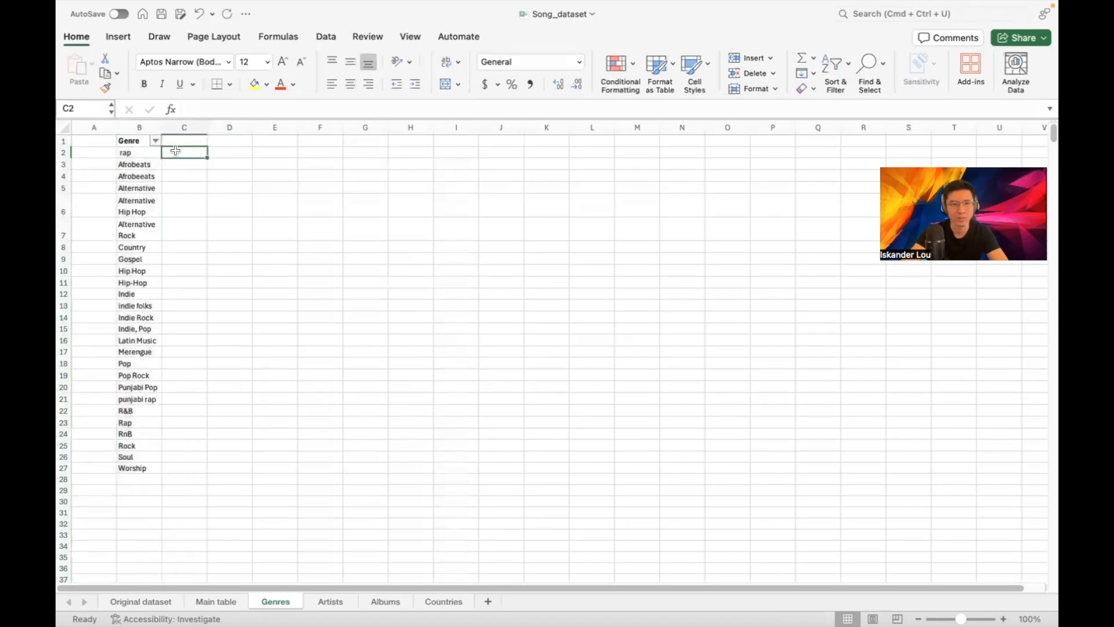
{"action": "left_click", "coordinate": [144, 155]}
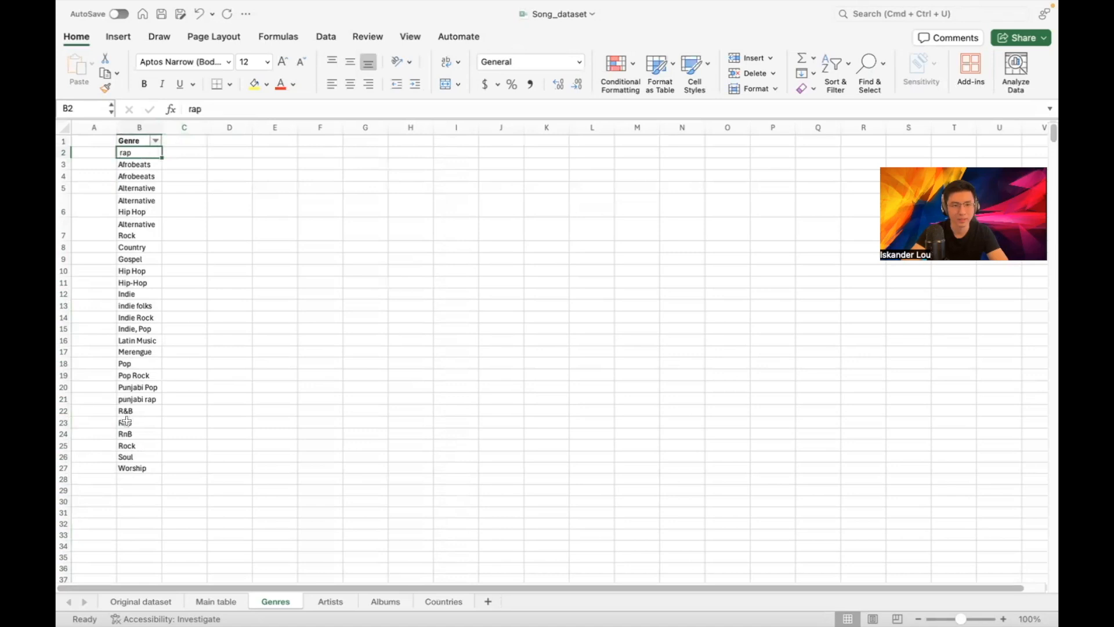
Delete the duplicate lowercase rap, Afrobeats and Hip Hop rows from the Genres list
{"action": "right_click", "coordinate": [63, 150]}
{"action": "left_click", "coordinate": [96, 242]}
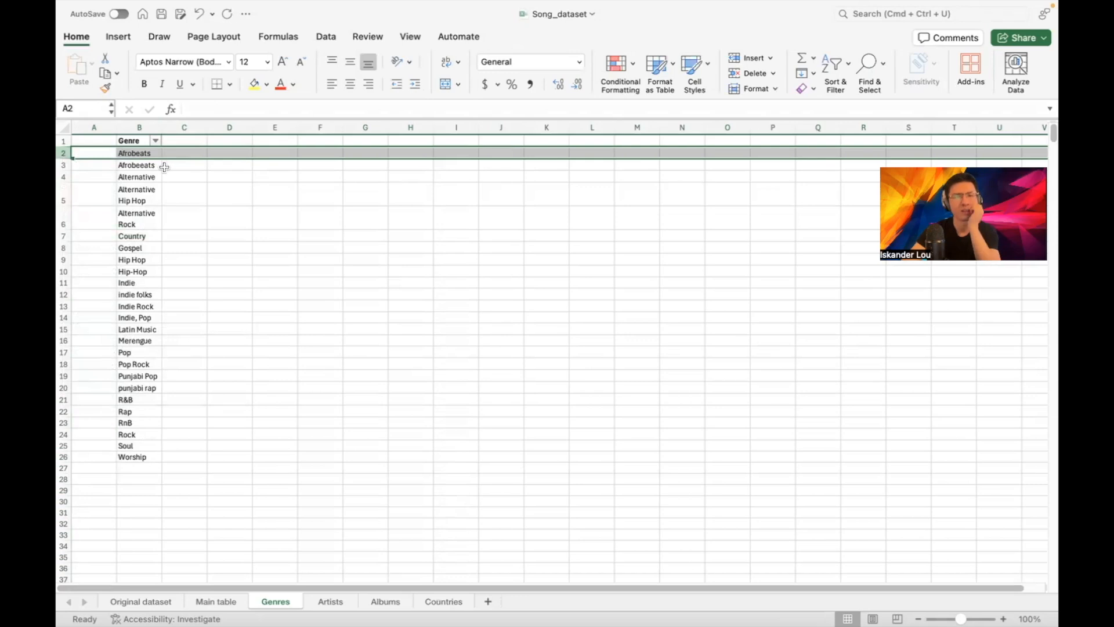
{"action": "right_click", "coordinate": [66, 167]}
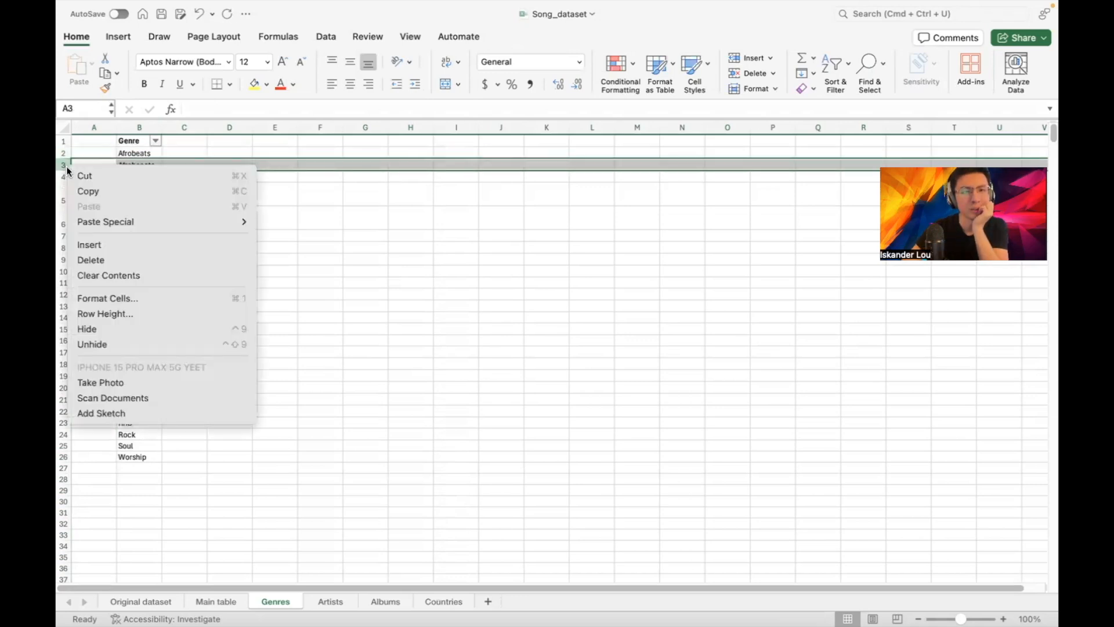
{"action": "left_click", "coordinate": [103, 259]}
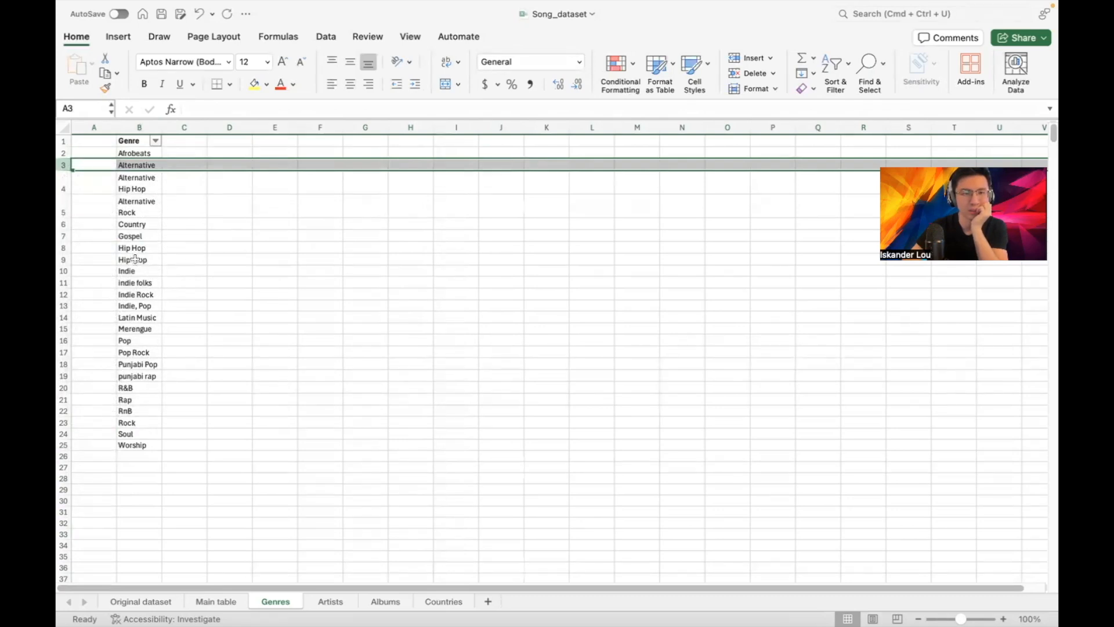
{"action": "right_click", "coordinate": [67, 247]}
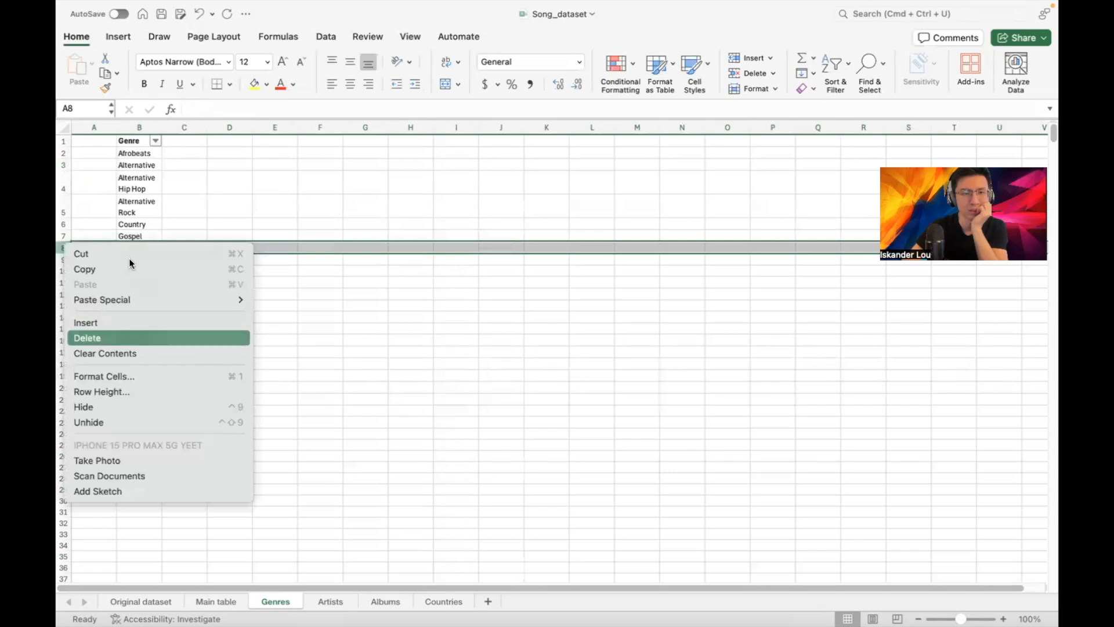
{"action": "left_click", "coordinate": [96, 336]}
Compare Indie and Pop, then delete the combined 'Indie, Pop' row
{"action": "left_click", "coordinate": [144, 257]}
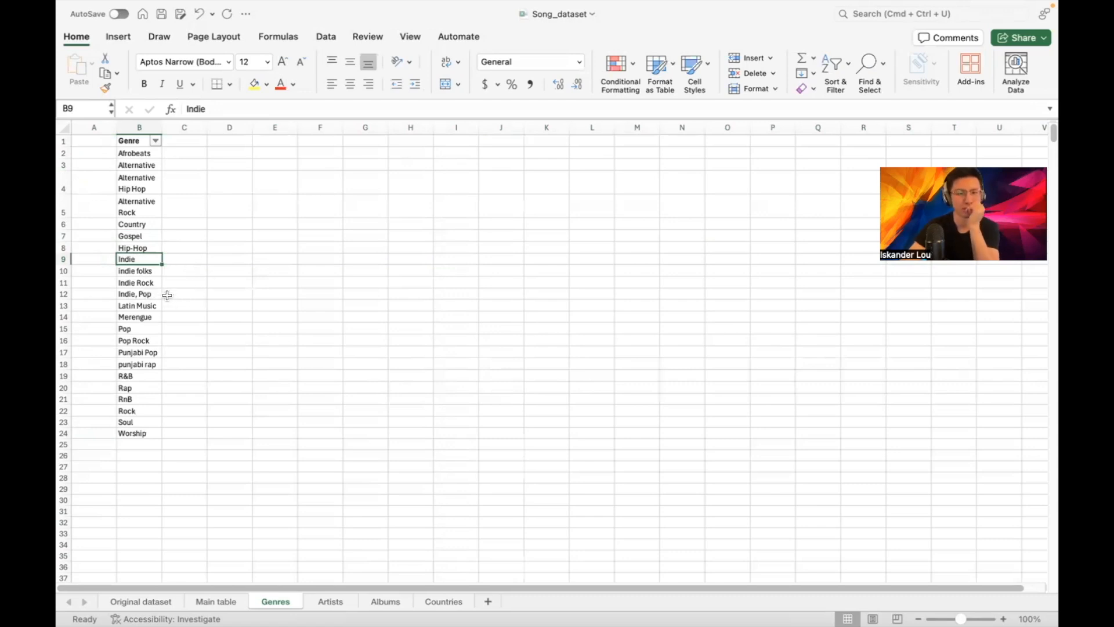
{"action": "left_click", "coordinate": [134, 333]}
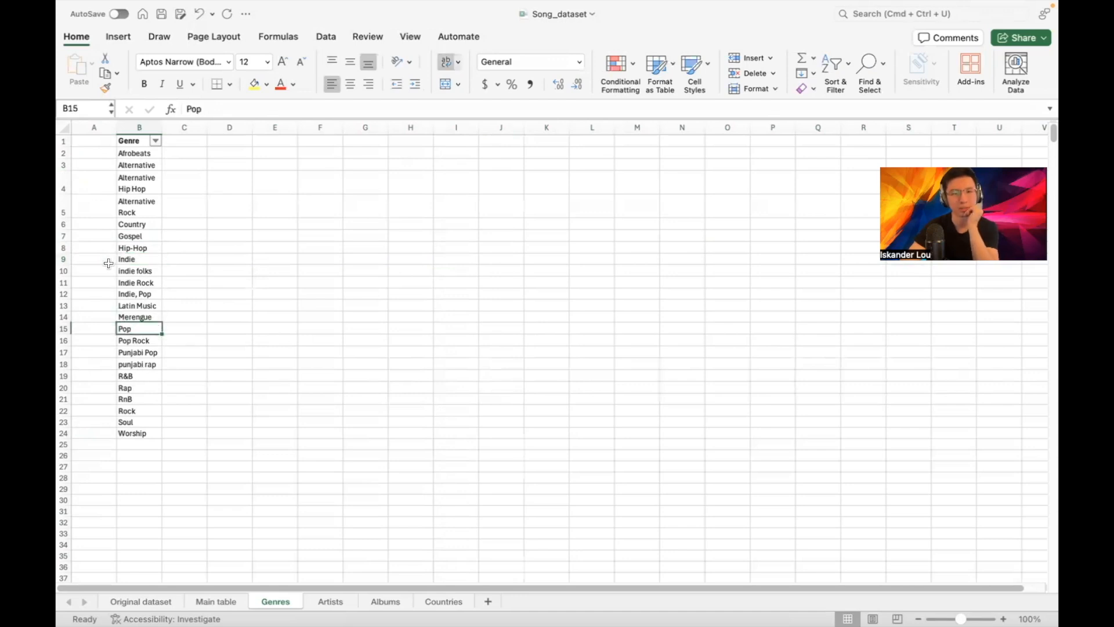
{"action": "double_click", "coordinate": [142, 296]}
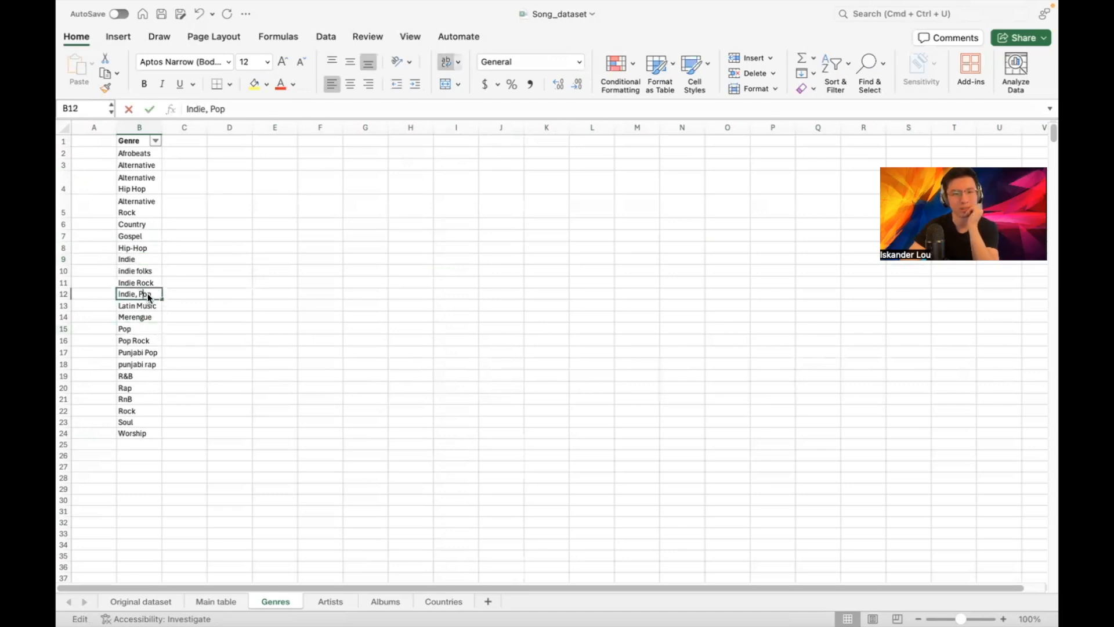
{"action": "right_click", "coordinate": [67, 295]}
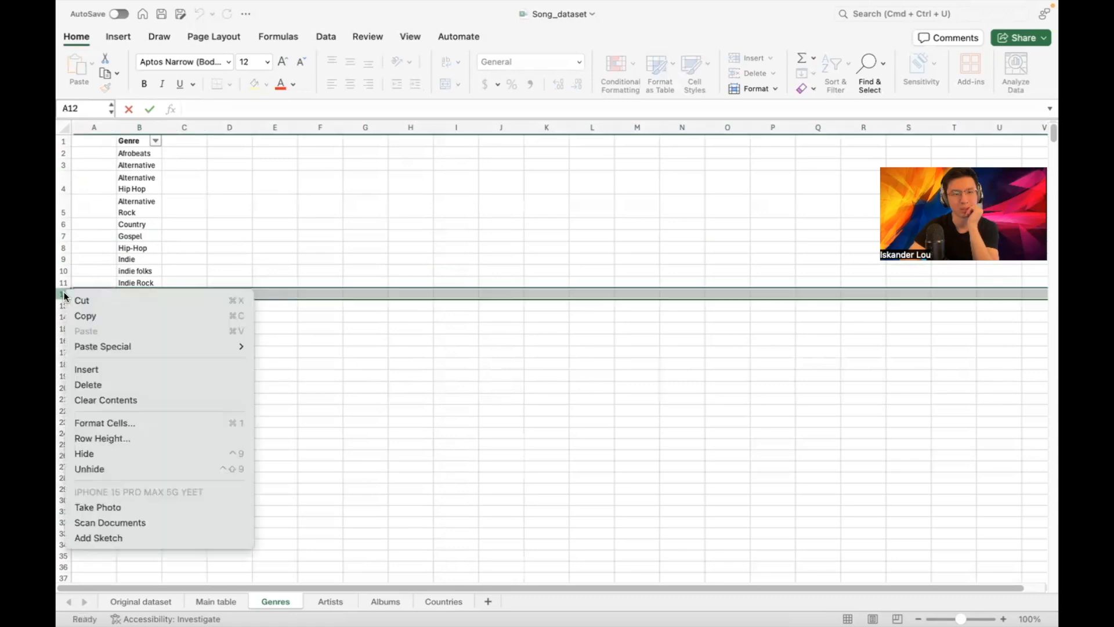
{"action": "left_click", "coordinate": [87, 385]}
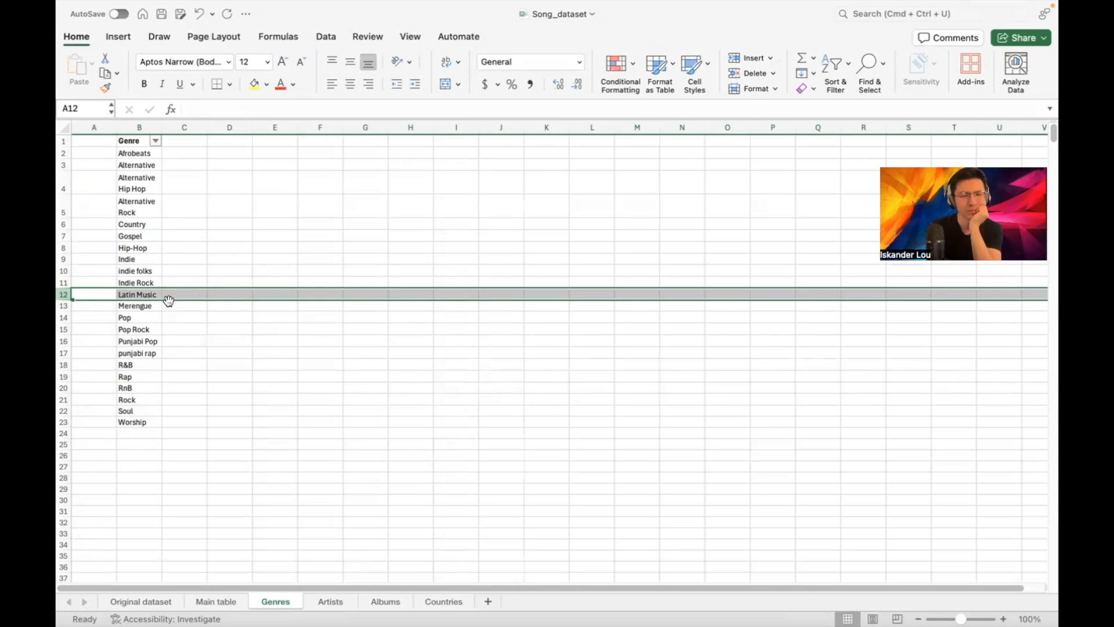
Change 'punjabi rap' to 'Punjabi rap' with a capital P
{"action": "left_click", "coordinate": [152, 308]}
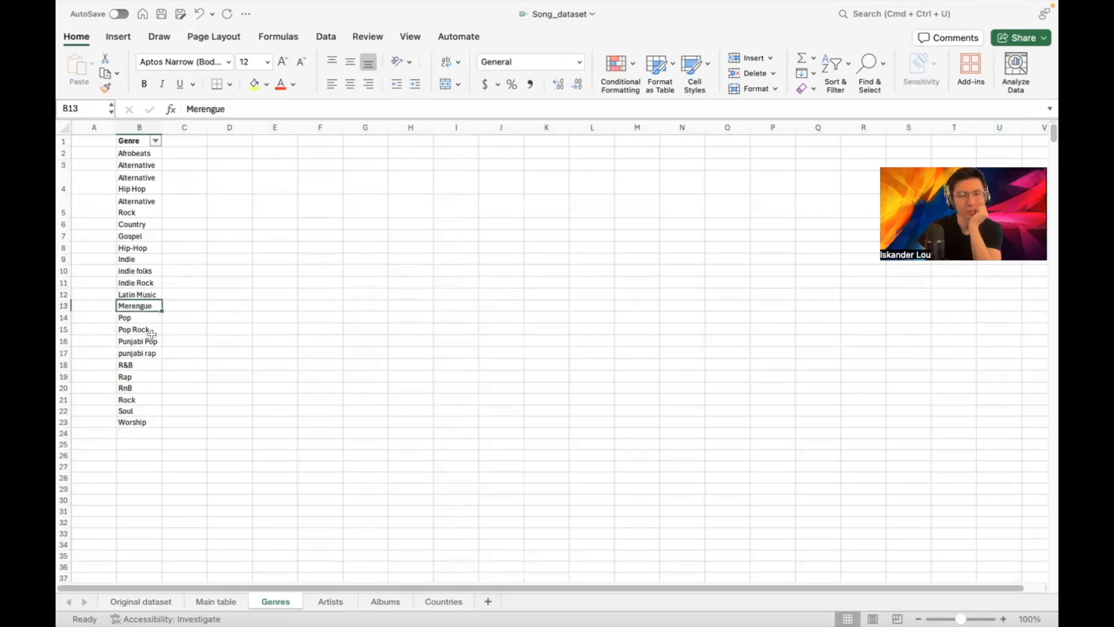
{"action": "double_click", "coordinate": [138, 353]}
{"action": "left_click", "coordinate": [122, 353]}
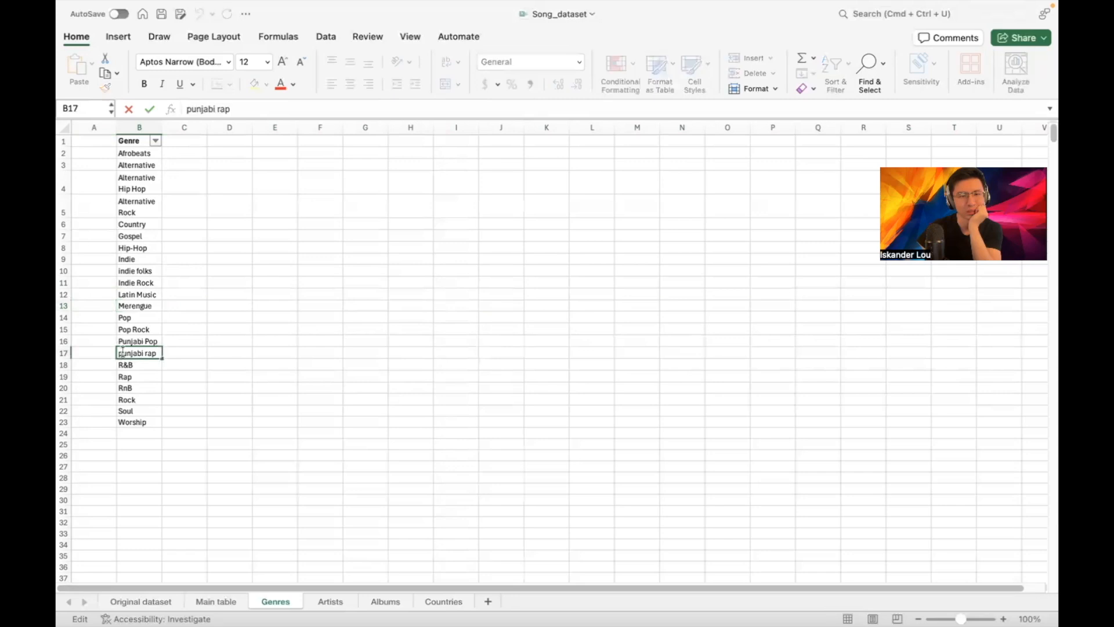
{"action": "key", "text": "BackSpace"}
{"action": "type", "text": "P"}
{"action": "key", "text": "Return"}
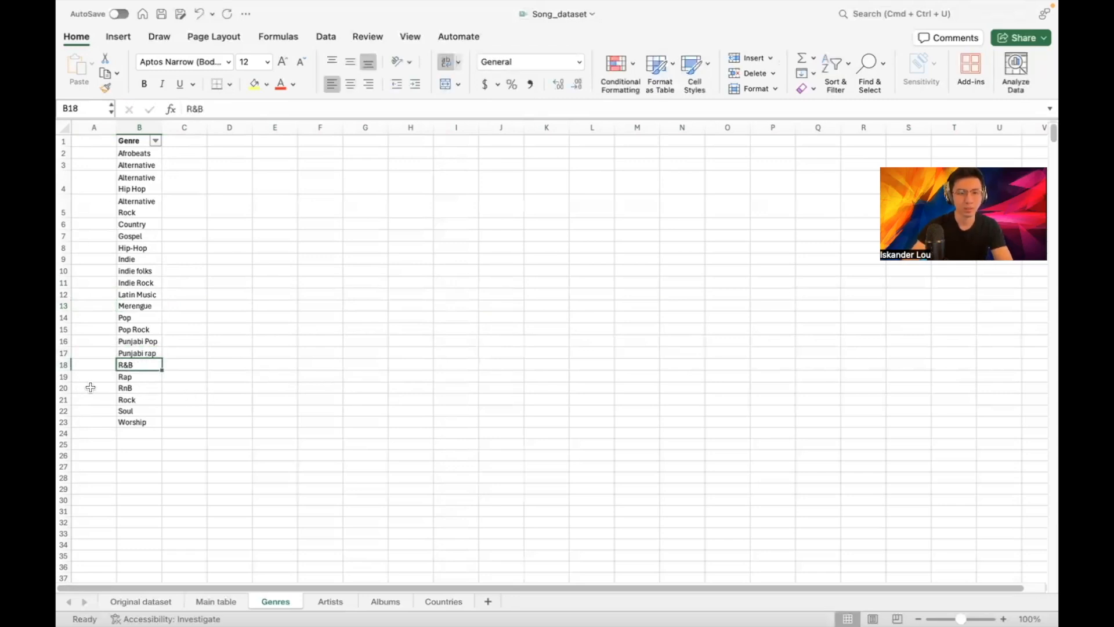
Delete the duplicate RnB row and clear the selection
{"action": "right_click", "coordinate": [67, 388]}
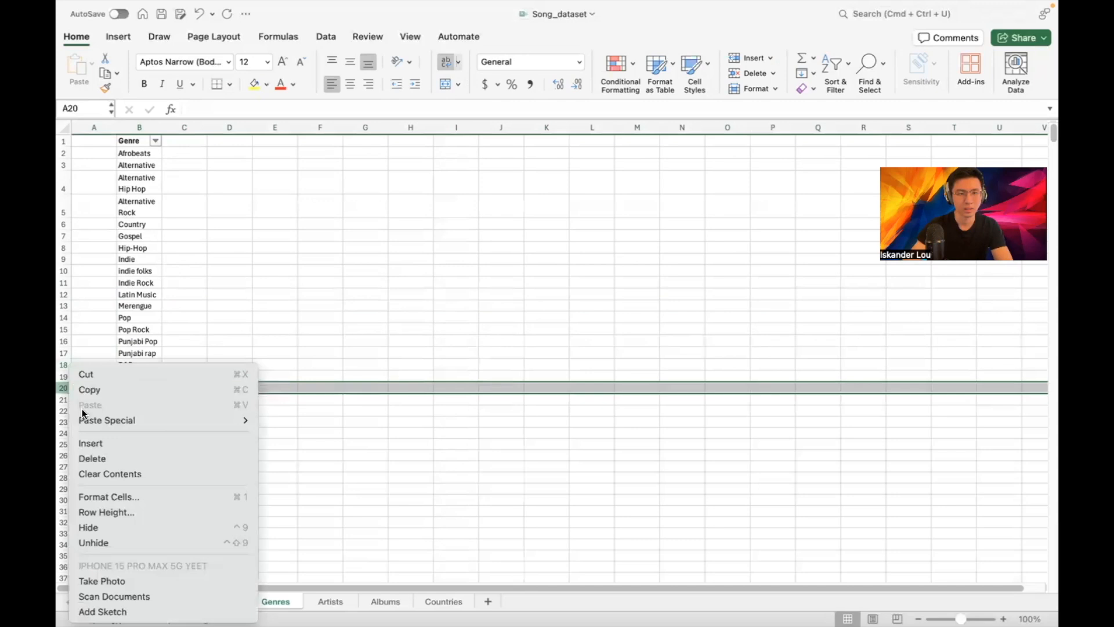
{"action": "left_click", "coordinate": [102, 458]}
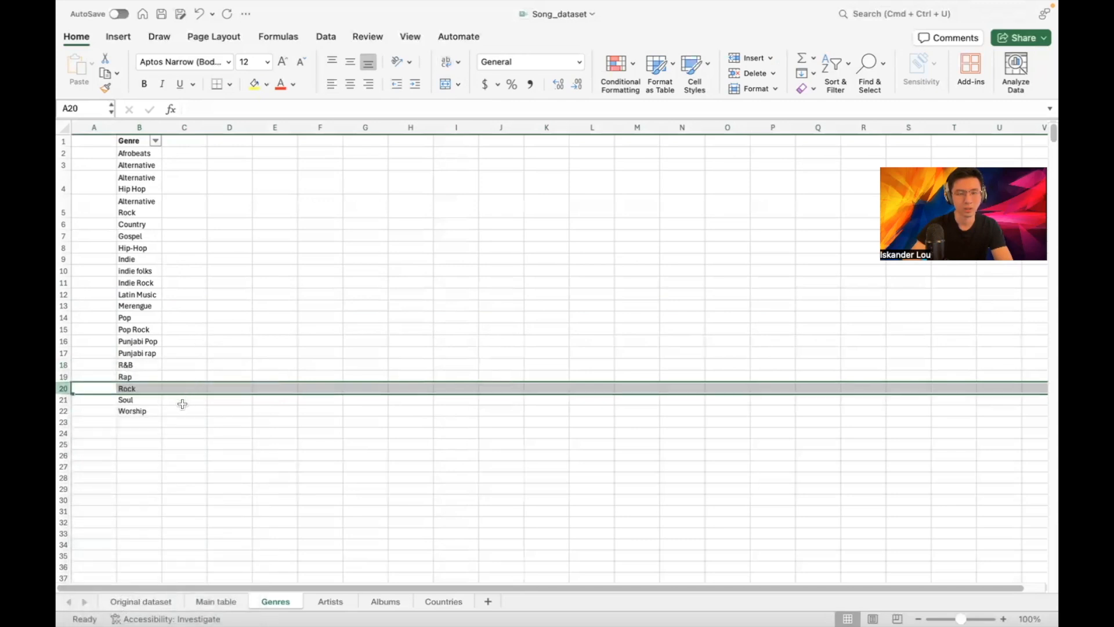
{"action": "left_click", "coordinate": [229, 341]}
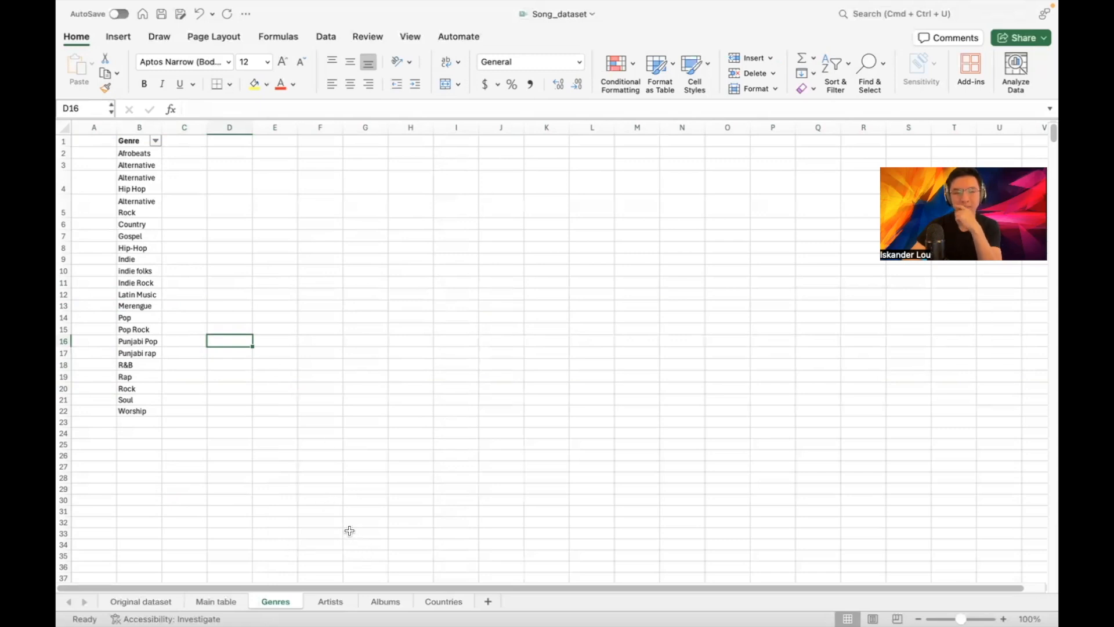
Add a new sheet named Song_Genres, then go back to Genres and select A1
{"action": "left_click", "coordinate": [488, 603]}
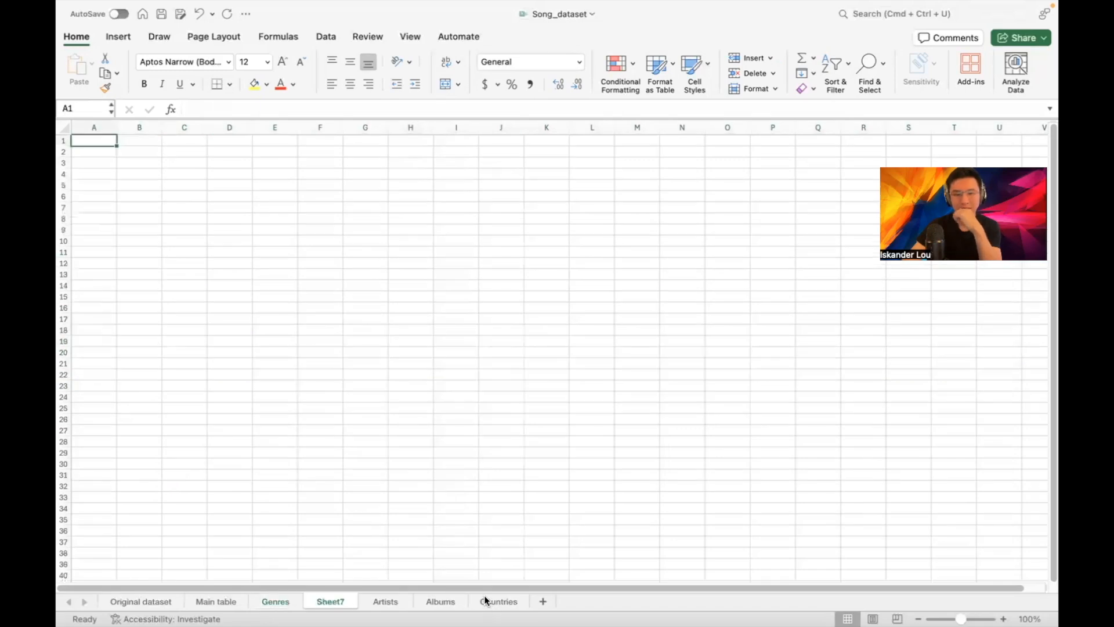
{"action": "double_click", "coordinate": [329, 604]}
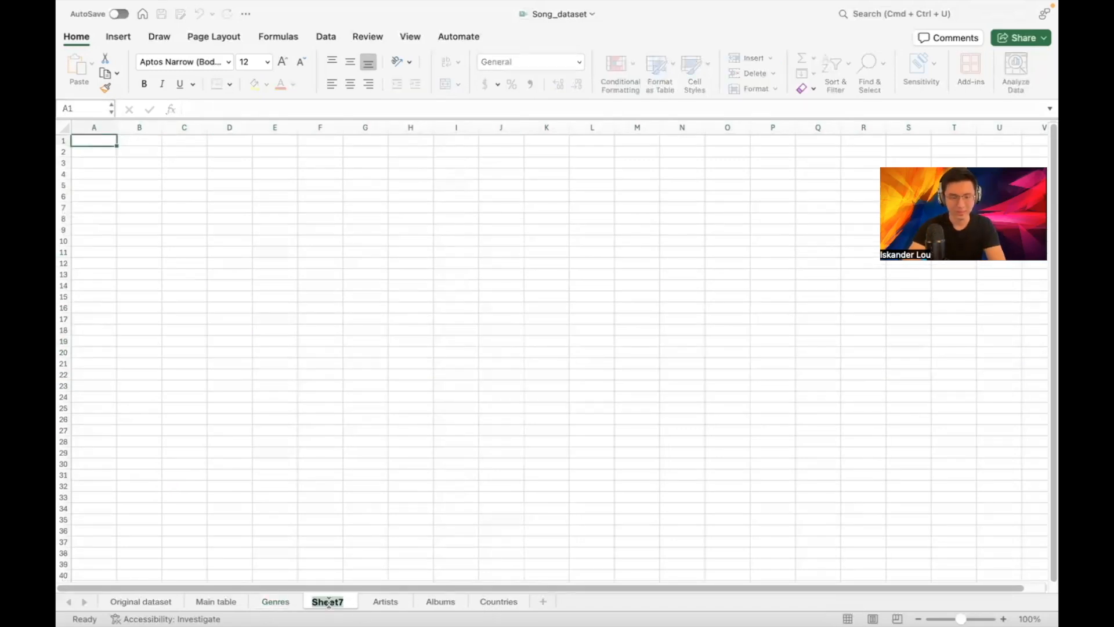
{"action": "type", "text": "Song_Genres"}
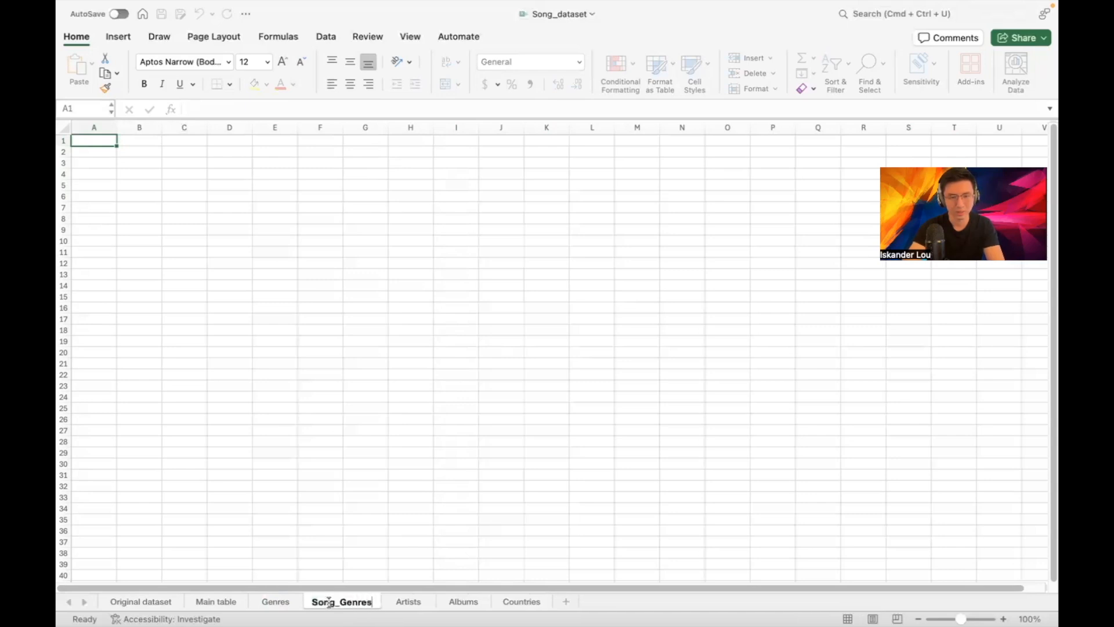
{"action": "key", "text": "Return"}
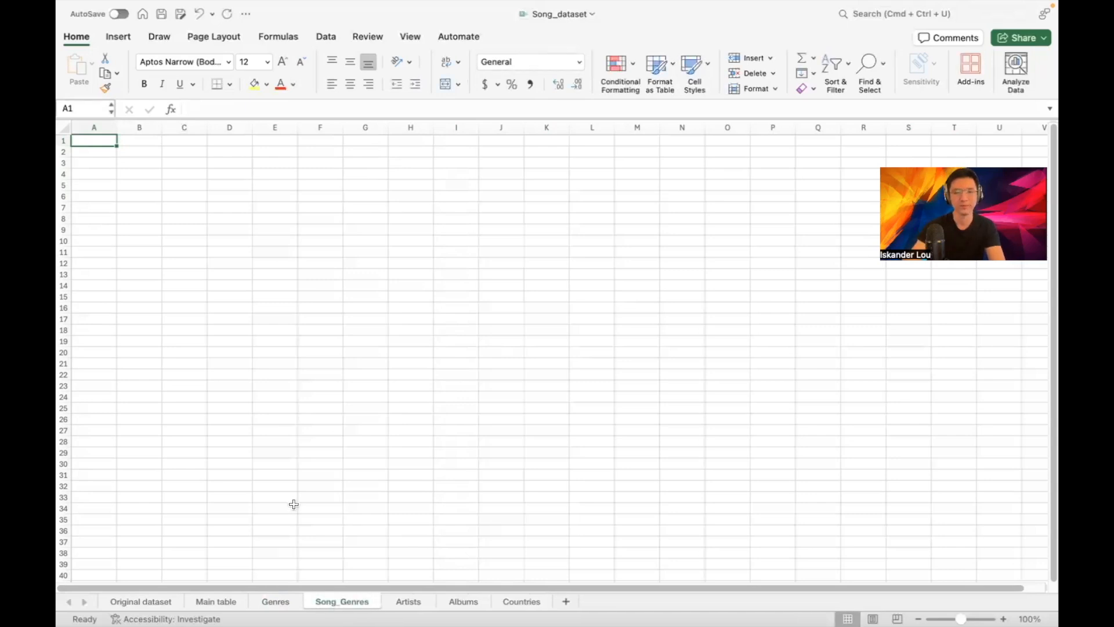
{"action": "left_click", "coordinate": [272, 602]}
{"action": "left_click", "coordinate": [91, 142]}
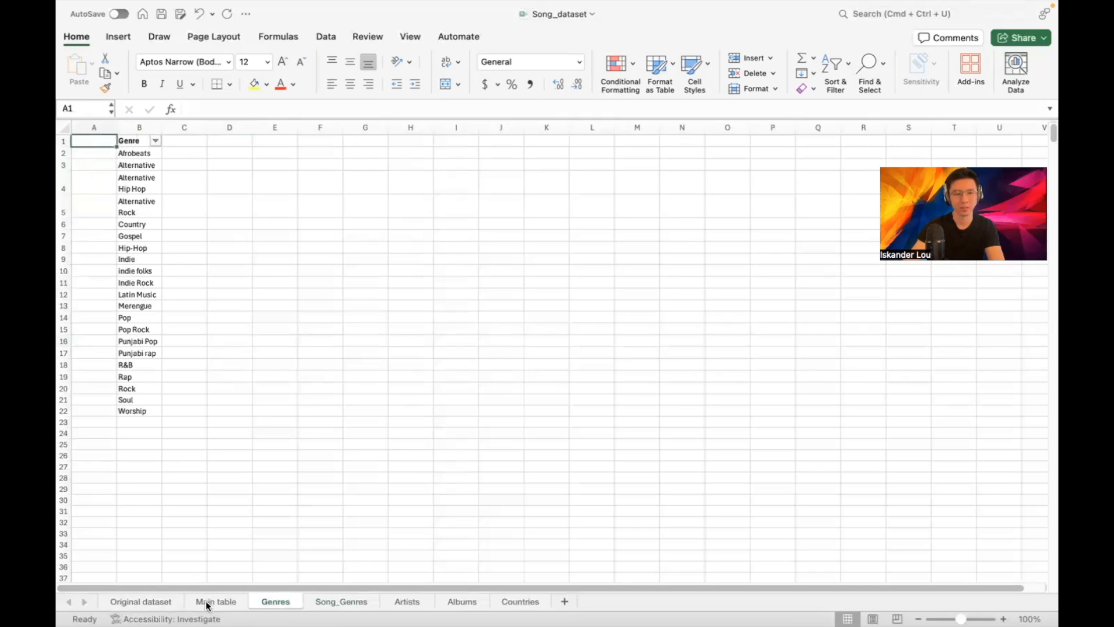
Enter a Genre_id header in A1 and ids 1, 2, 3 below it
{"action": "type", "text": "Genre_id"}
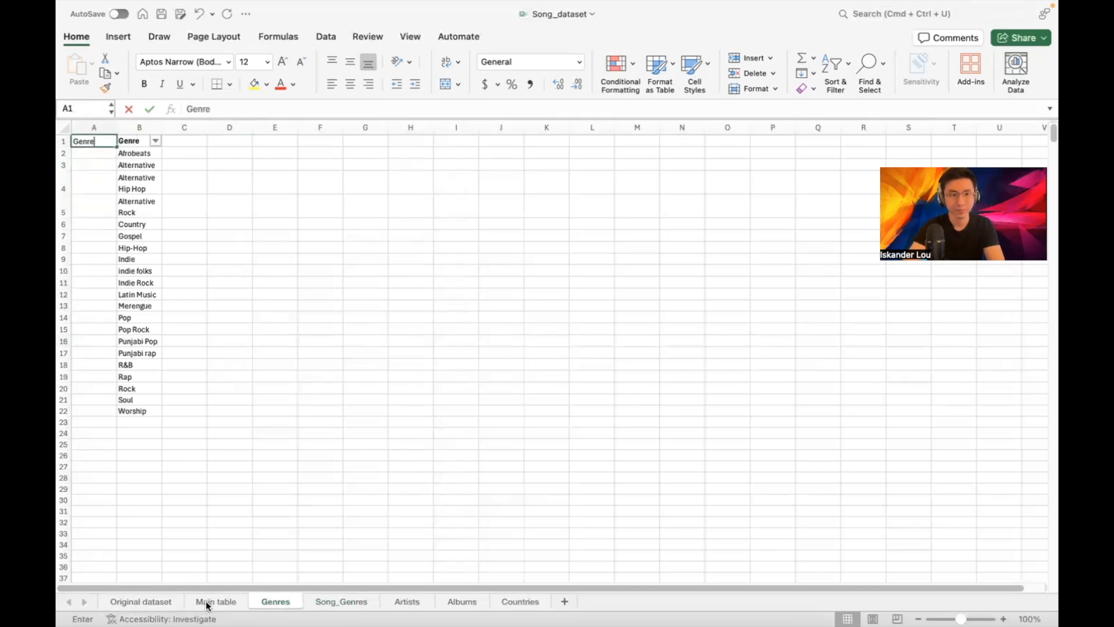
{"action": "key", "text": "Return"}
{"action": "type", "text": "1"}
{"action": "key", "text": "Return"}
{"action": "type", "text": "2"}
{"action": "key", "text": "Return"}
{"action": "type", "text": "3"}
{"action": "key", "text": "Return"}
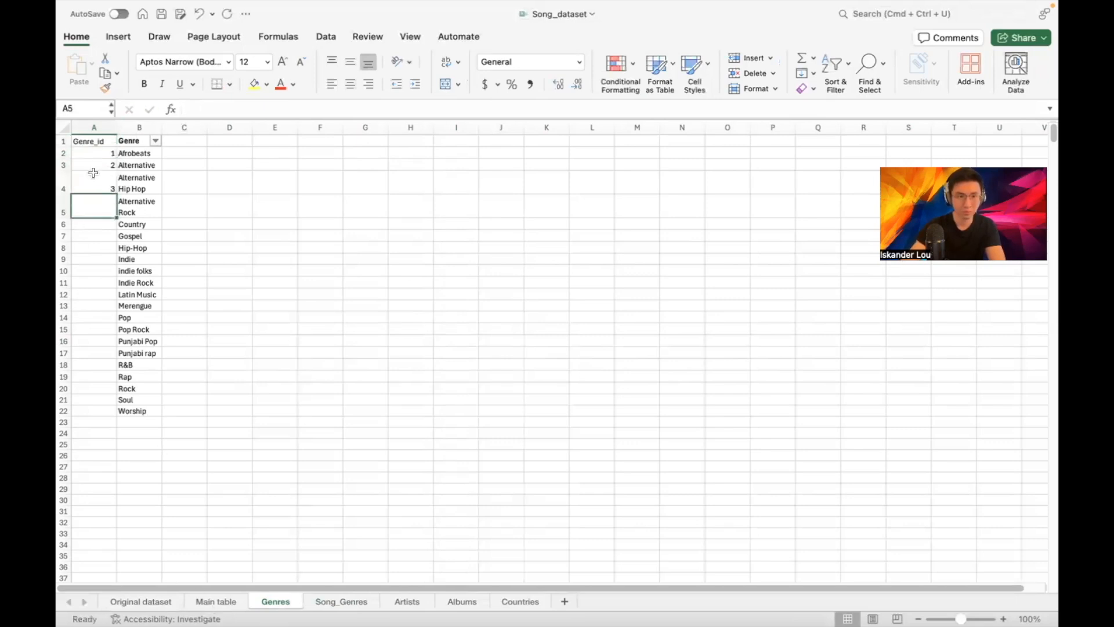
Extend the Genre_id numbering down to 21 in row 22, then switch to Main table
{"action": "left_click_drag", "start_coordinate": [94, 153], "coordinate": [102, 415]}
{"action": "left_click", "coordinate": [284, 324]}
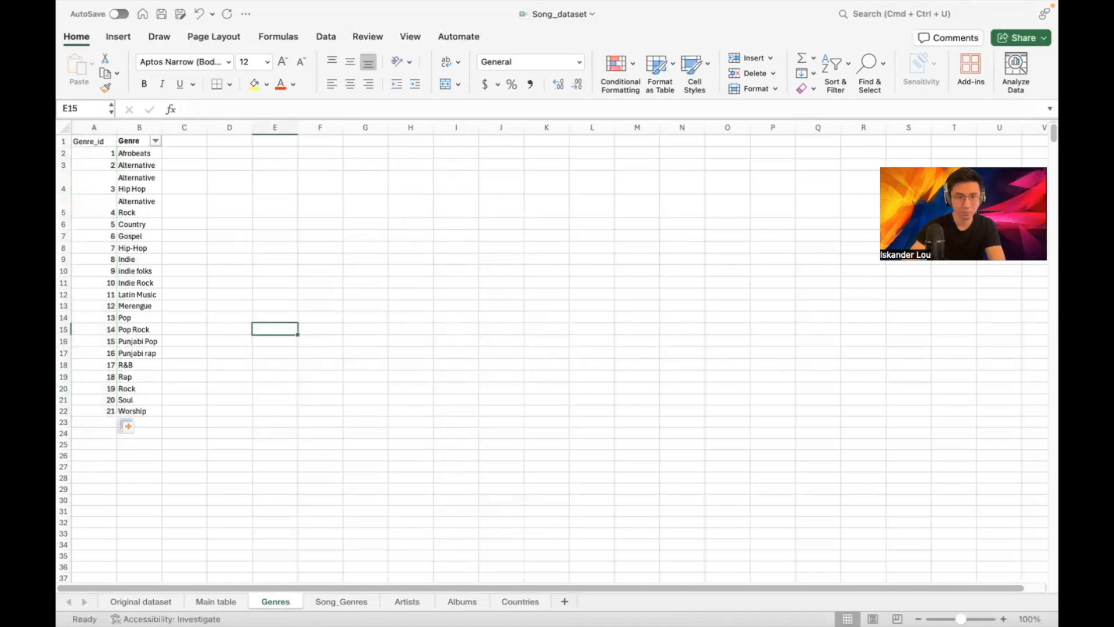
{"action": "left_click", "coordinate": [222, 603]}
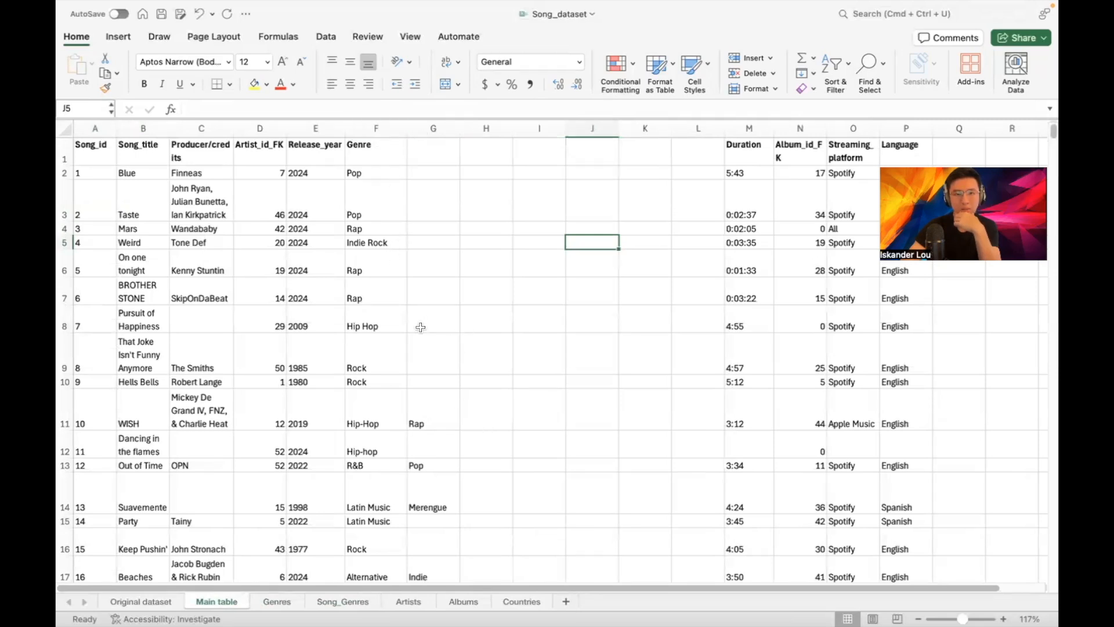
{"action": "scroll", "coordinate": [423, 325], "scroll_direction": "down", "scroll_amount": 6}
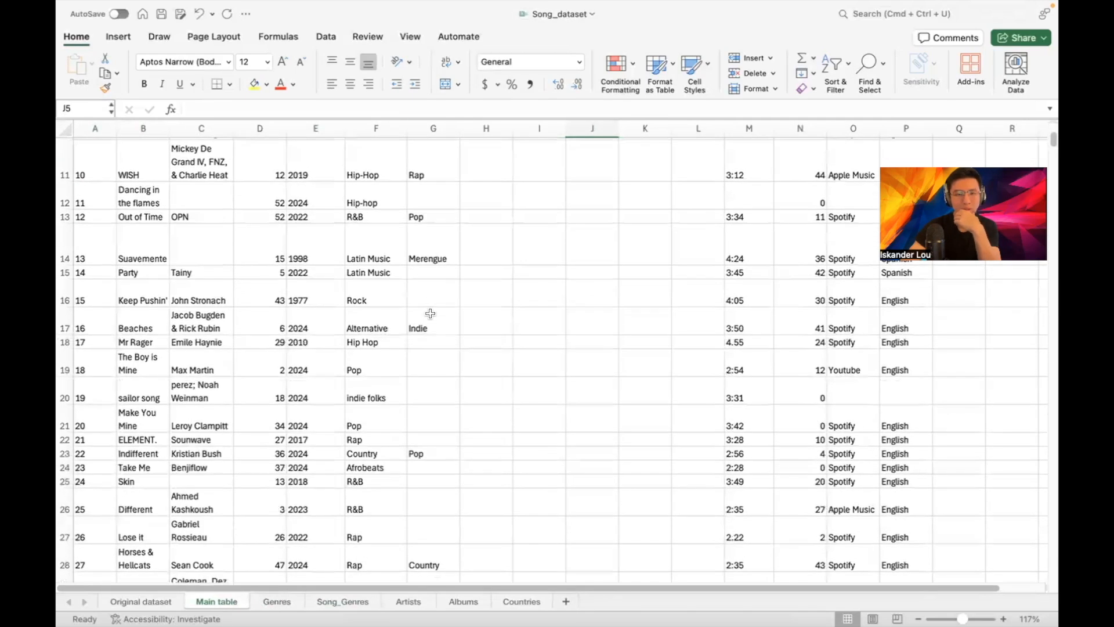
Copy Main table's Song_id column A together with Genre columns F and G
{"action": "scroll", "coordinate": [427, 315], "scroll_direction": "up", "scroll_amount": 6}
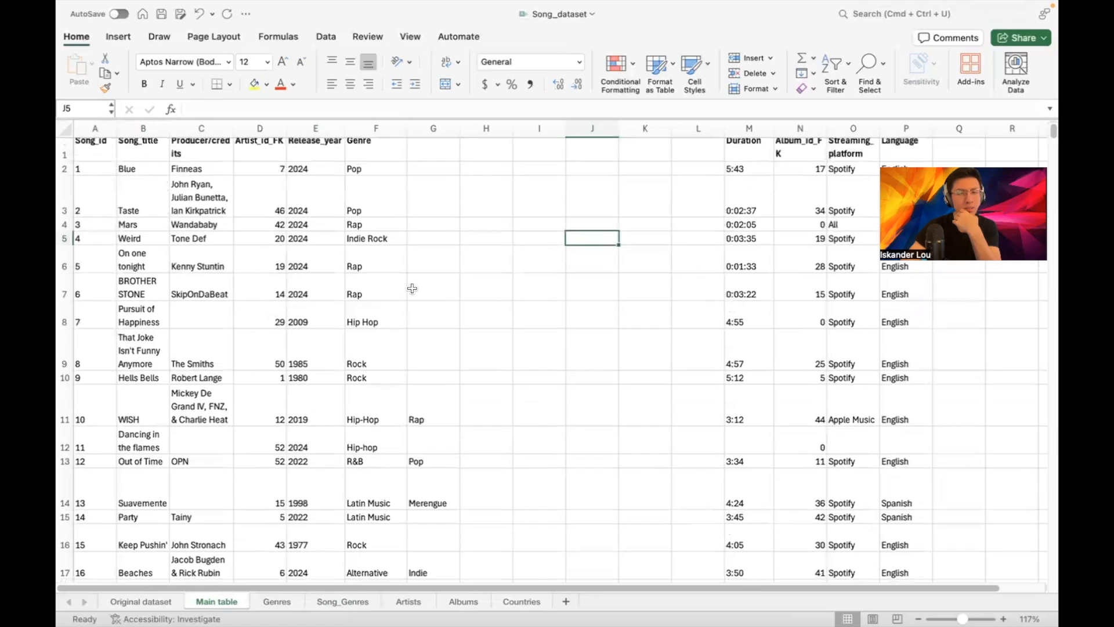
{"action": "left_click", "coordinate": [397, 127]}
{"action": "left_click_drag", "start_coordinate": [397, 127], "coordinate": [417, 129]}
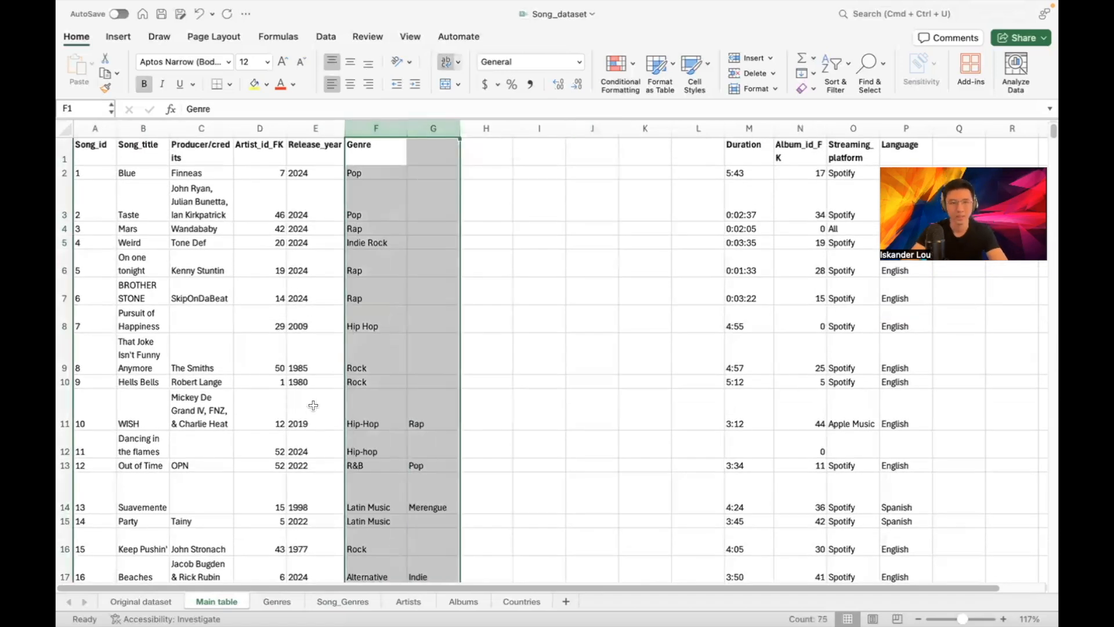
{"action": "left_click", "coordinate": [87, 128], "text": "super"}
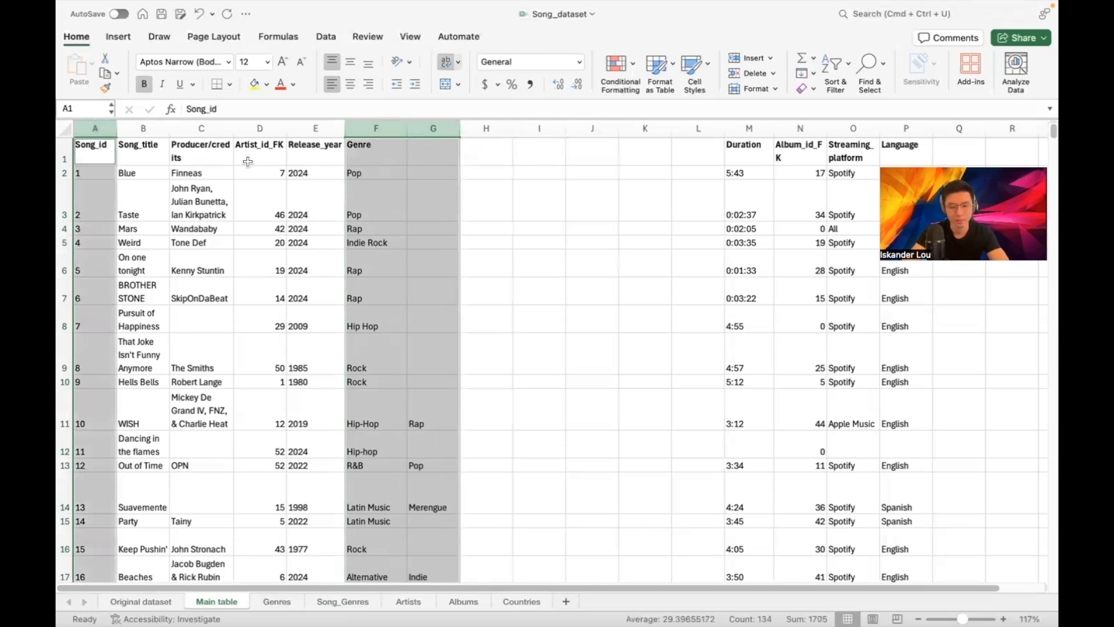
{"action": "key", "text": "super+c"}
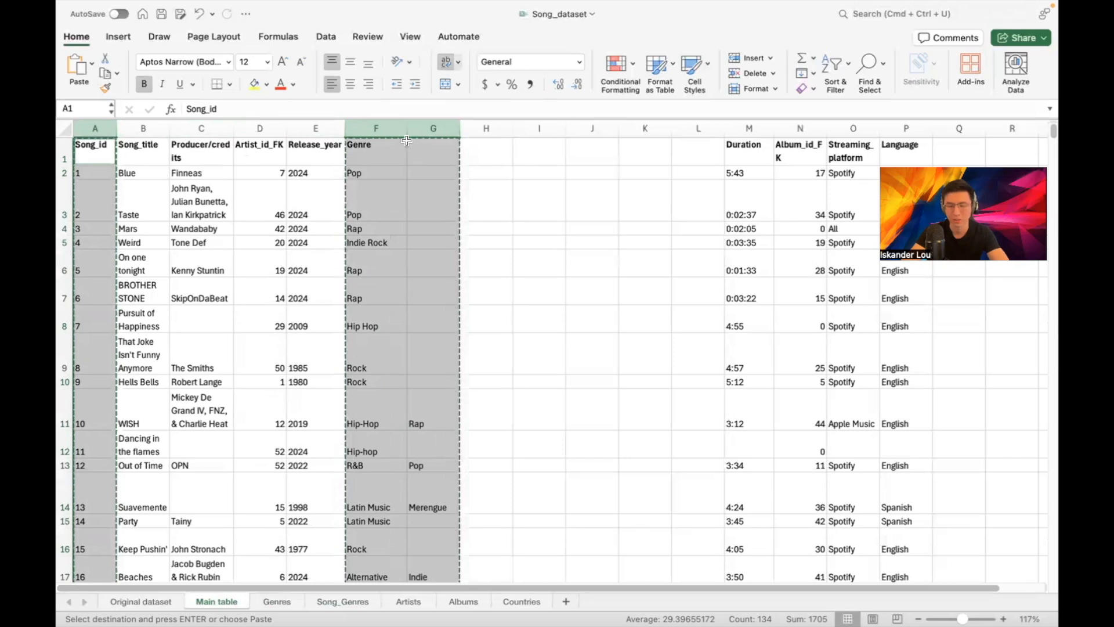
Paste the Song_id and two genre columns into Song_Genres at A1, then scroll through them
{"action": "left_click", "coordinate": [367, 603]}
{"action": "key", "text": "super+v"}
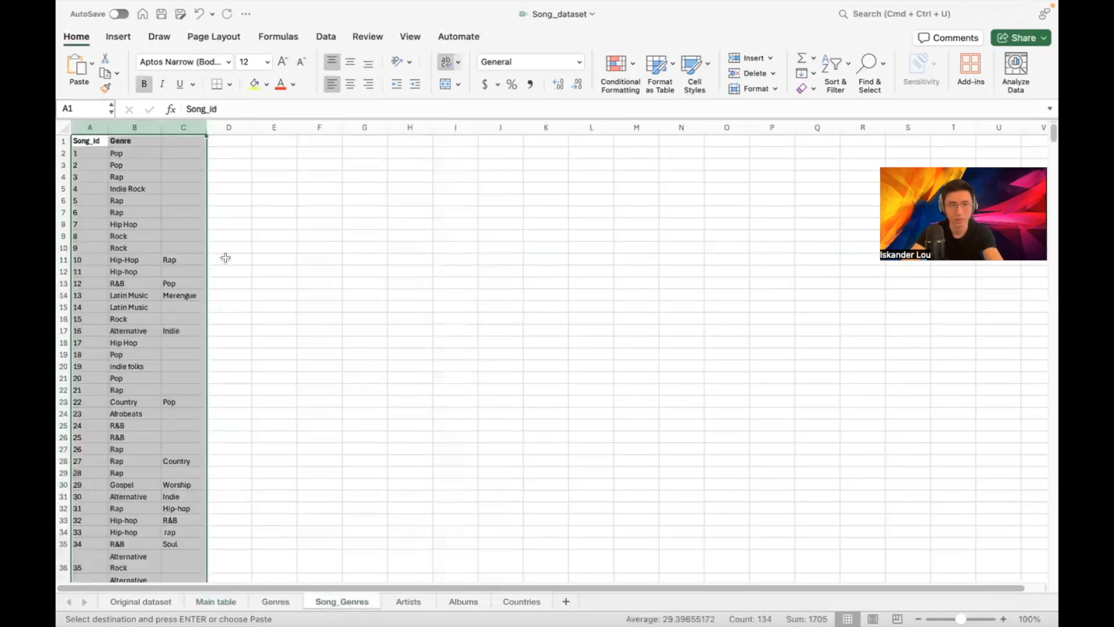
{"action": "scroll", "coordinate": [227, 252], "scroll_direction": "up", "scroll_amount": 5}
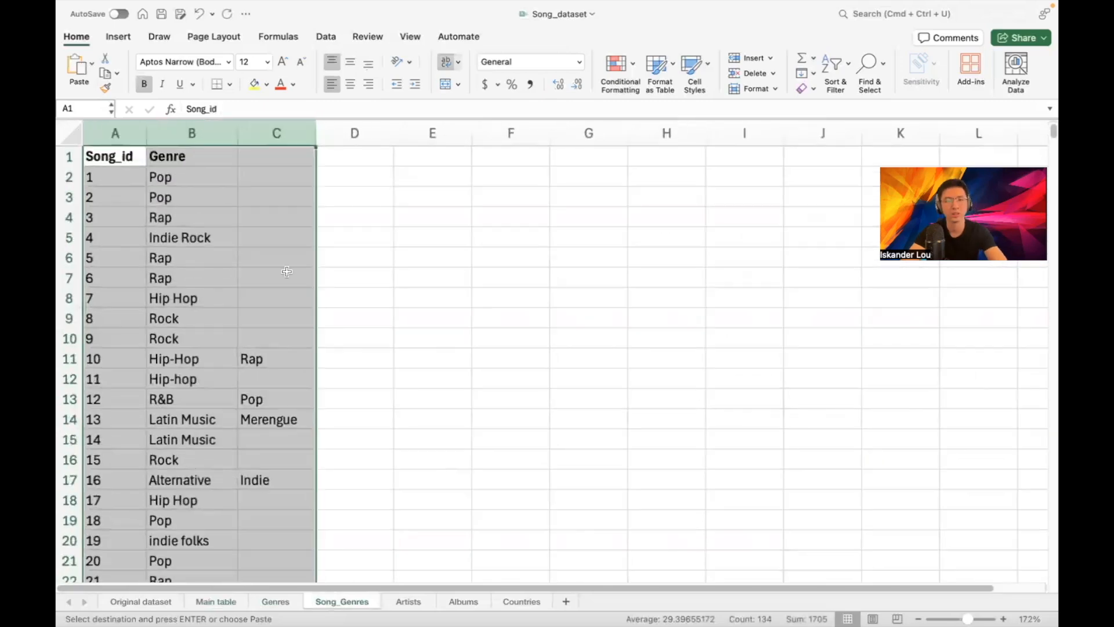
{"action": "left_click", "coordinate": [371, 256]}
{"action": "scroll", "coordinate": [290, 348], "scroll_direction": "down", "scroll_amount": 2}
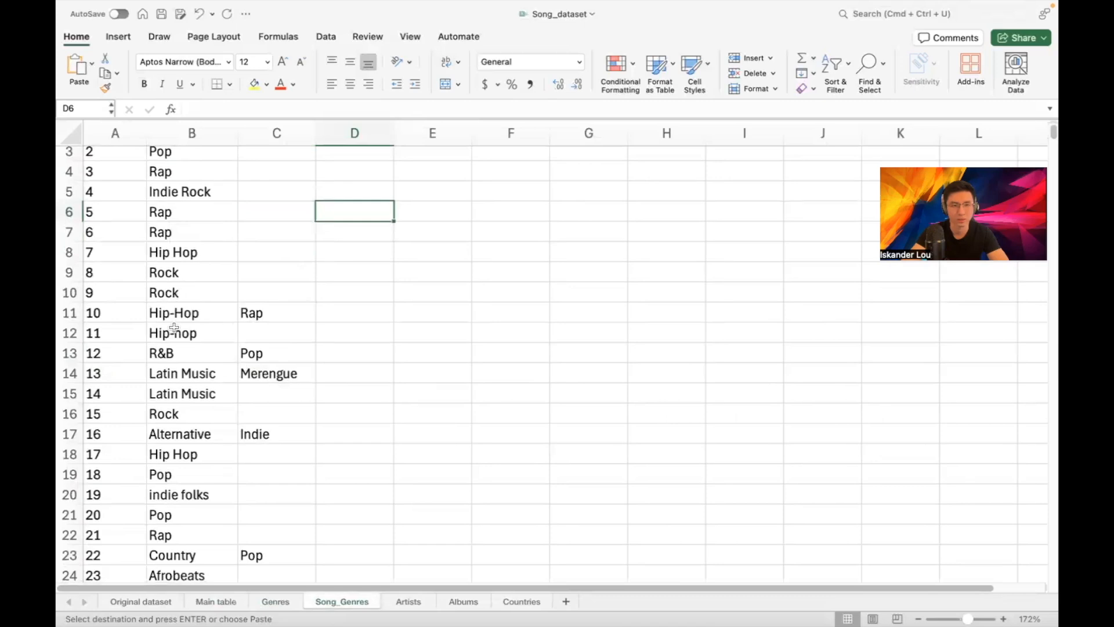
{"action": "scroll", "coordinate": [195, 222], "scroll_direction": "up", "scroll_amount": 2}
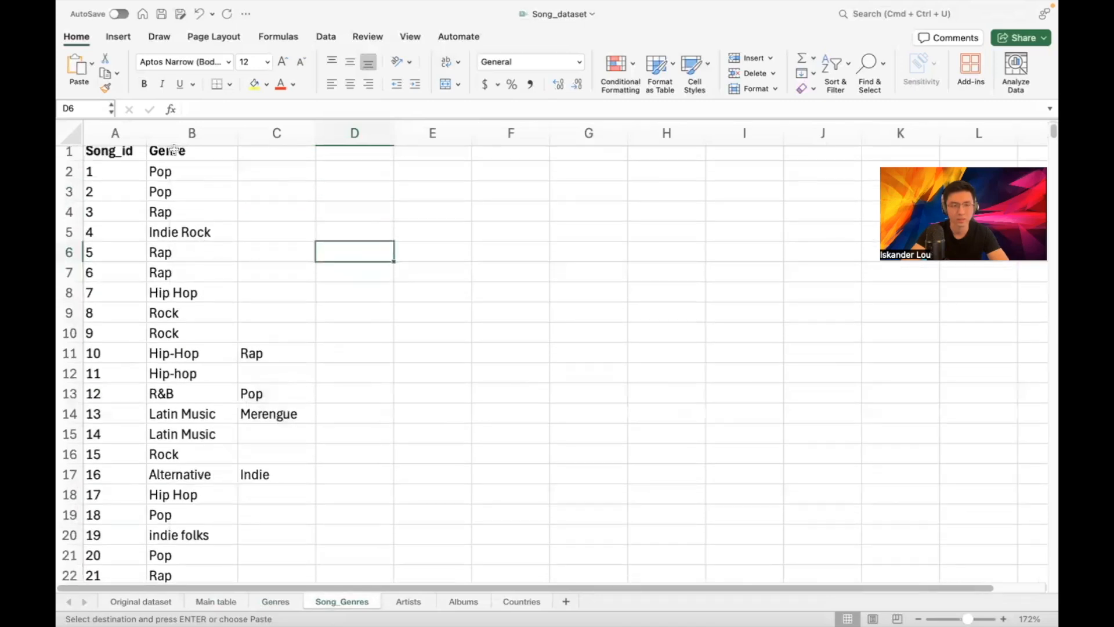
{"action": "scroll", "coordinate": [225, 293], "scroll_direction": "down", "scroll_amount": 15}
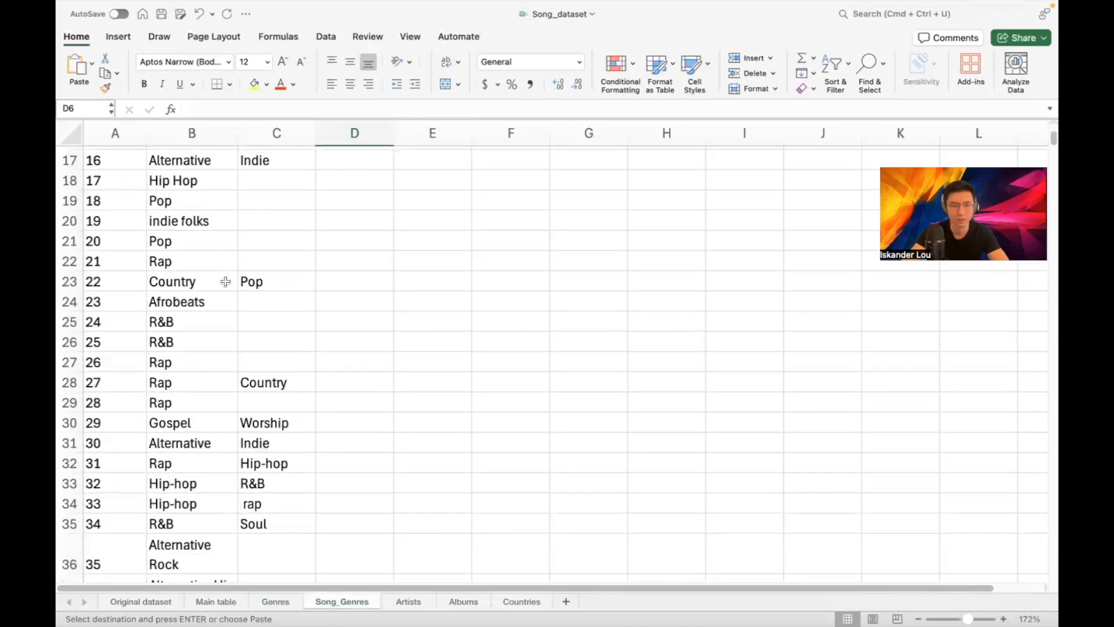
{"action": "scroll", "coordinate": [203, 296], "scroll_direction": "down", "scroll_amount": 1}
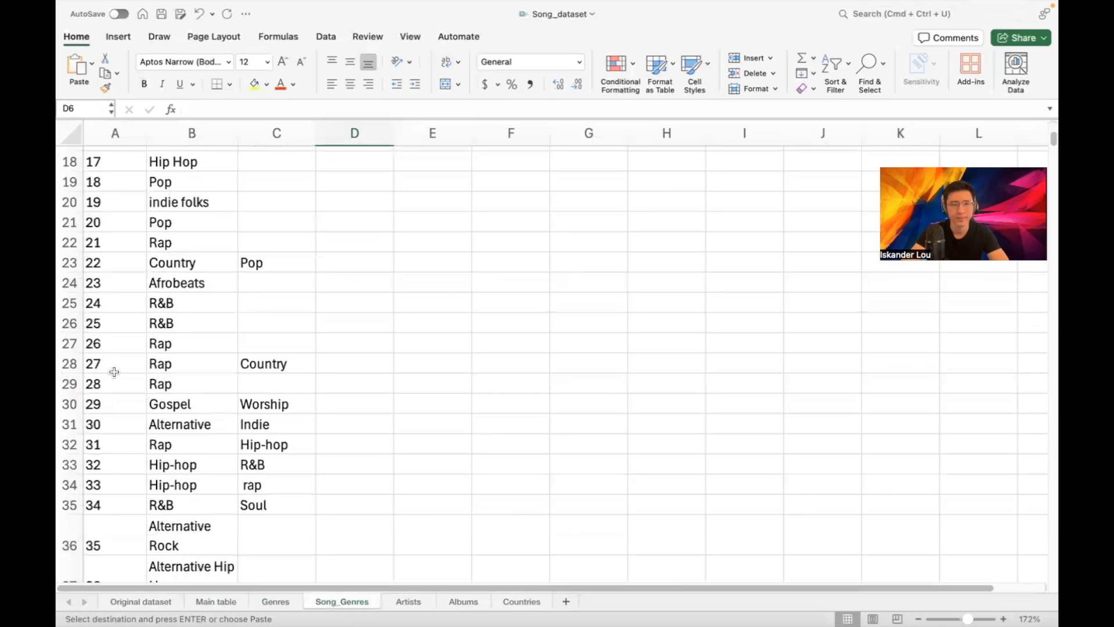
{"action": "scroll", "coordinate": [128, 261], "scroll_direction": "up", "scroll_amount": 15}
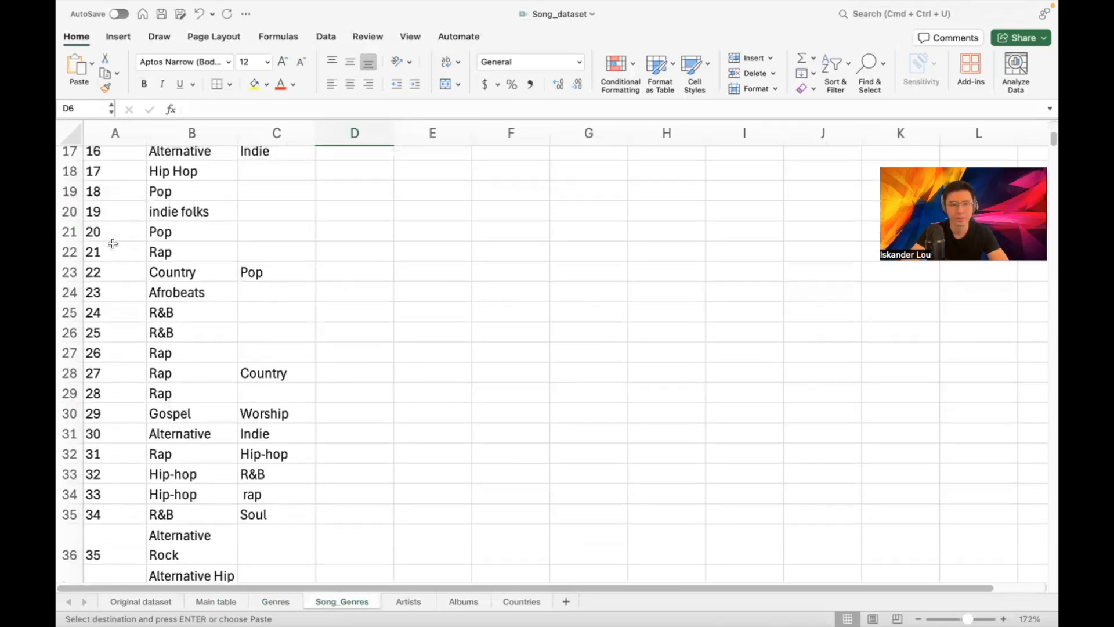
{"action": "scroll", "coordinate": [116, 180], "scroll_direction": "down", "scroll_amount": 1}
{"action": "scroll", "coordinate": [116, 168], "scroll_direction": "up", "scroll_amount": 1}
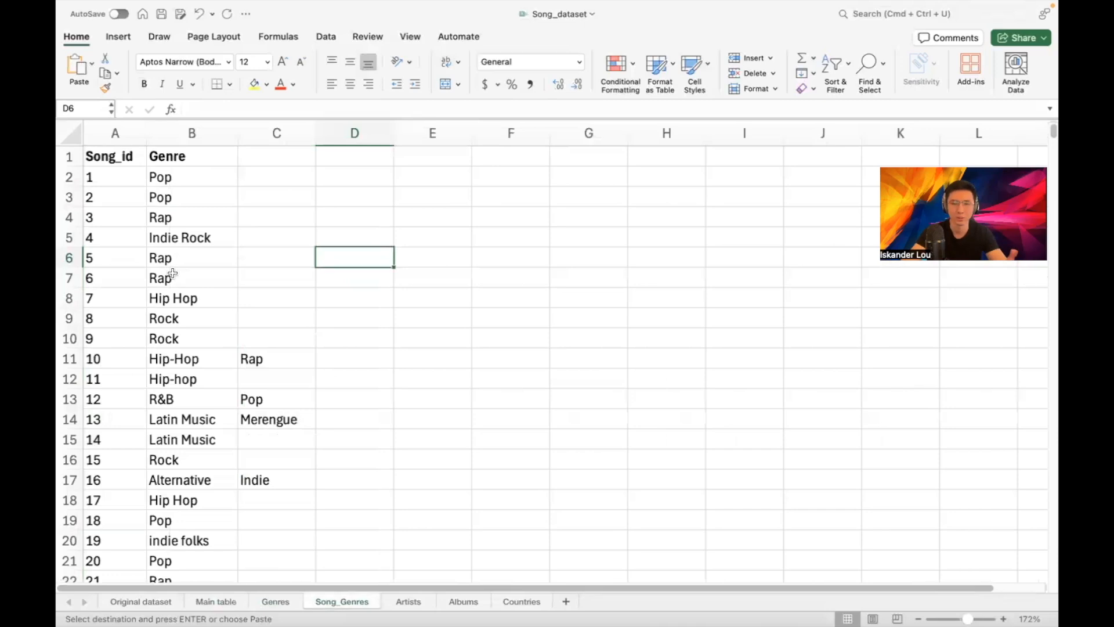
Insert a row for song 10 with genre Rap and clear Rap from column C
{"action": "right_click", "coordinate": [69, 359]}
{"action": "left_click", "coordinate": [116, 420]}
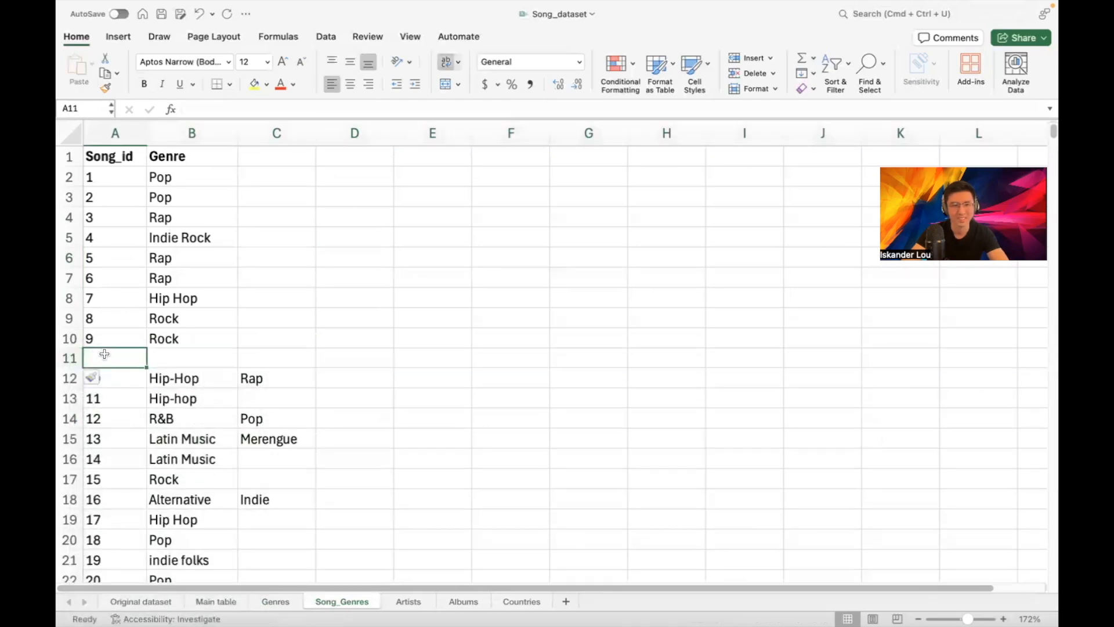
{"action": "type", "text": "10"}
{"action": "left_click", "coordinate": [214, 363]}
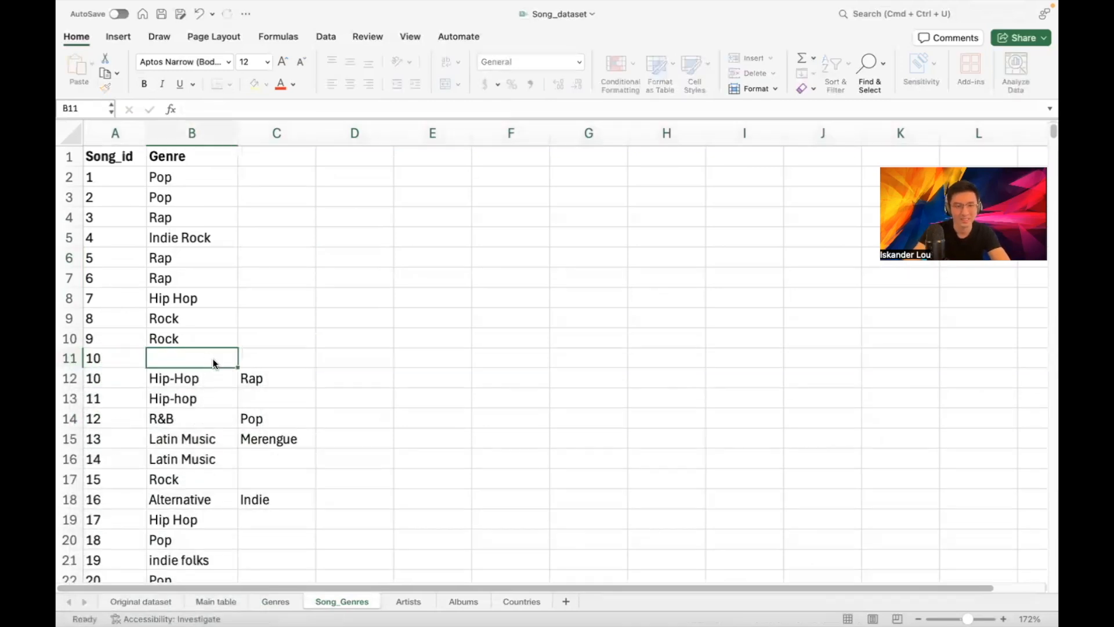
{"action": "type", "text": "Rap"}
{"action": "key", "text": "Return"}
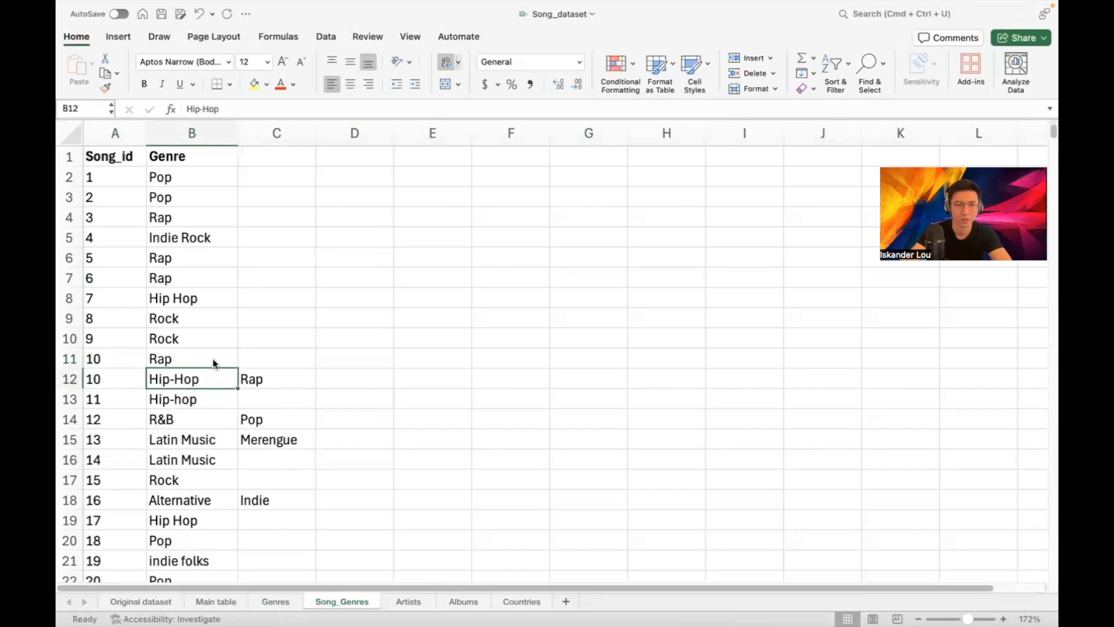
{"action": "left_click", "coordinate": [243, 372]}
{"action": "key", "text": "Delete"}
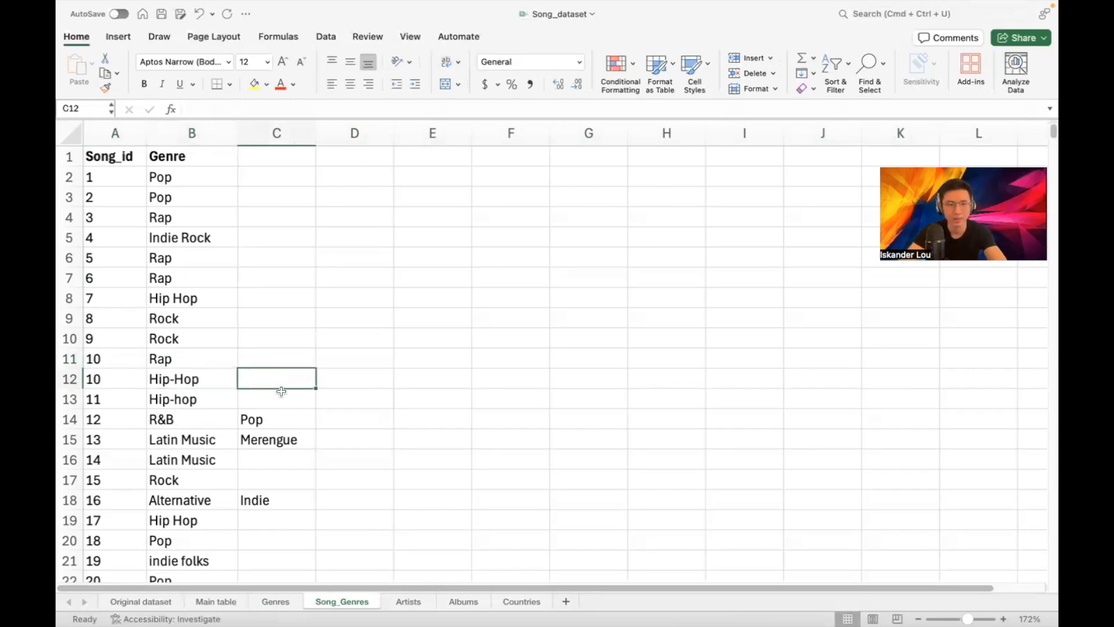
{"action": "scroll", "coordinate": [198, 341], "scroll_direction": "down", "scroll_amount": 2}
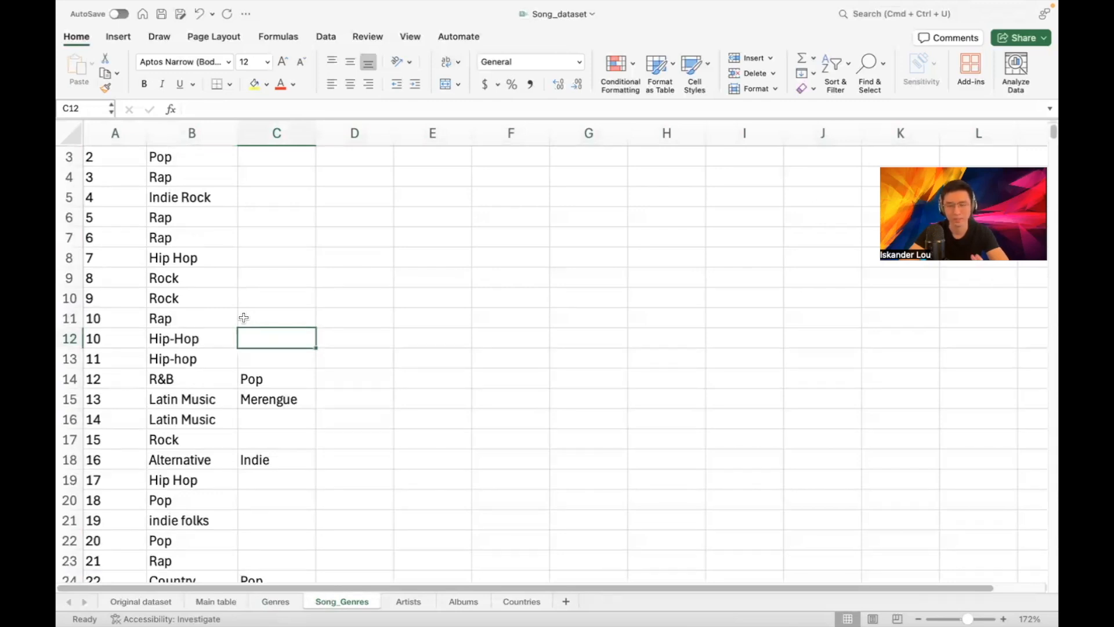
{"action": "scroll", "coordinate": [244, 317], "scroll_direction": "down", "scroll_amount": 5}
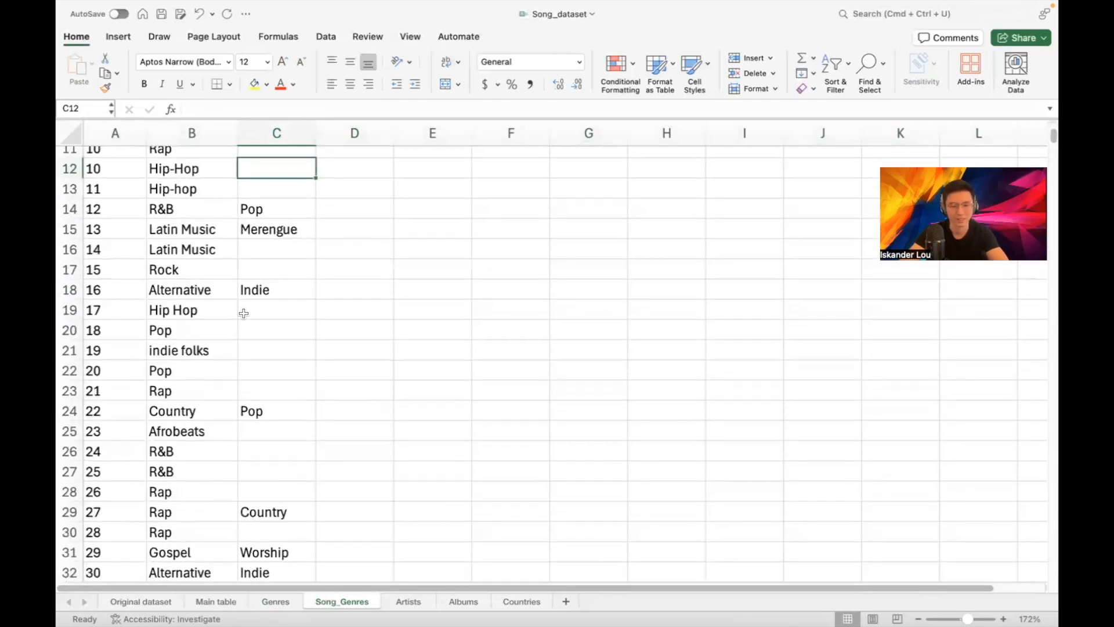
{"action": "scroll", "coordinate": [244, 319], "scroll_direction": "up", "scroll_amount": 5}
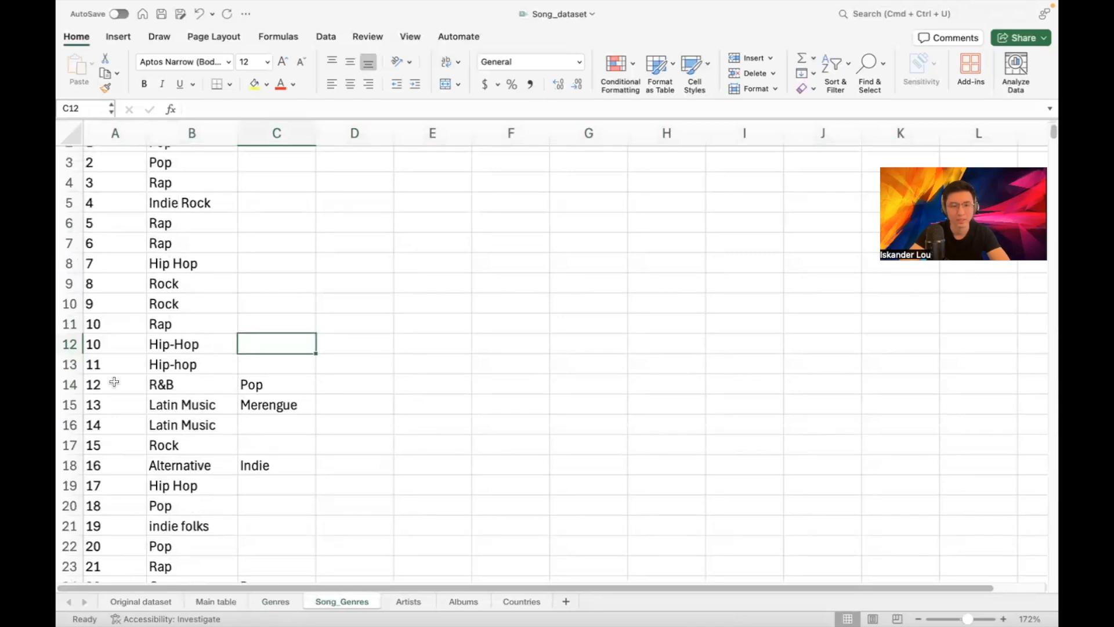
After checking Main table, add a row for song 12 with Pop and clear Pop from column C
{"action": "left_click", "coordinate": [216, 601]}
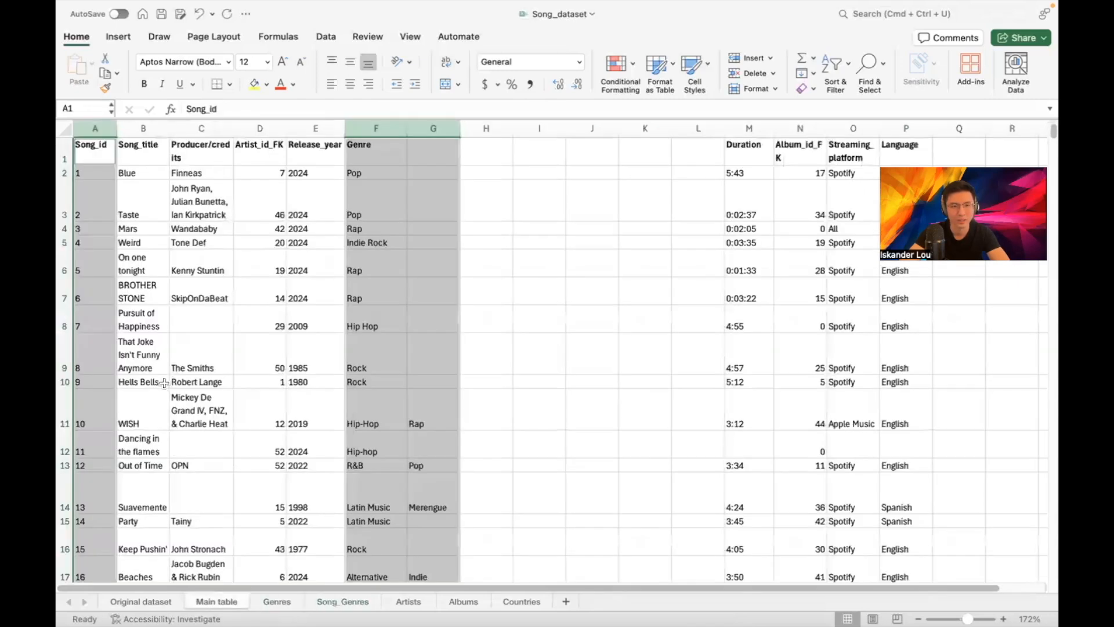
{"action": "scroll", "coordinate": [168, 475], "scroll_direction": "down", "scroll_amount": 1}
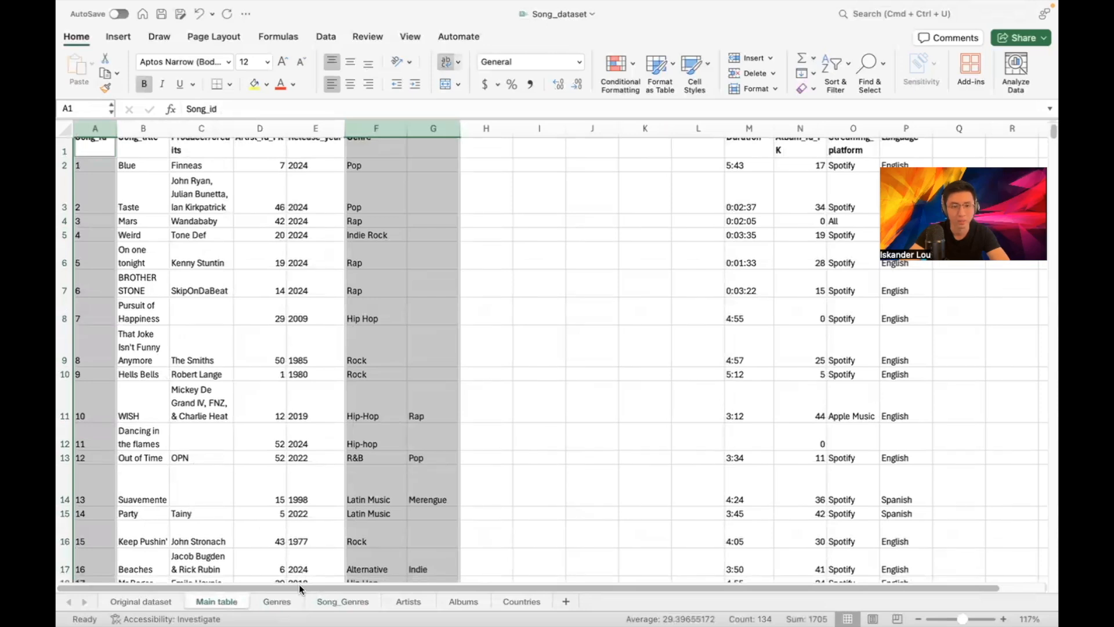
{"action": "left_click", "coordinate": [323, 603]}
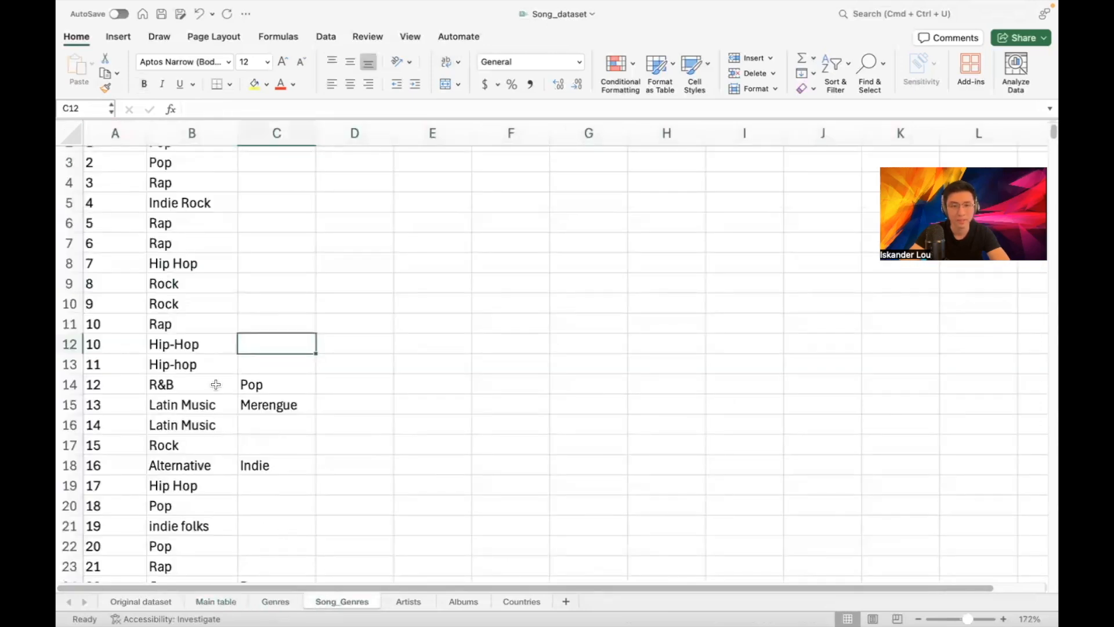
{"action": "right_click", "coordinate": [71, 388]}
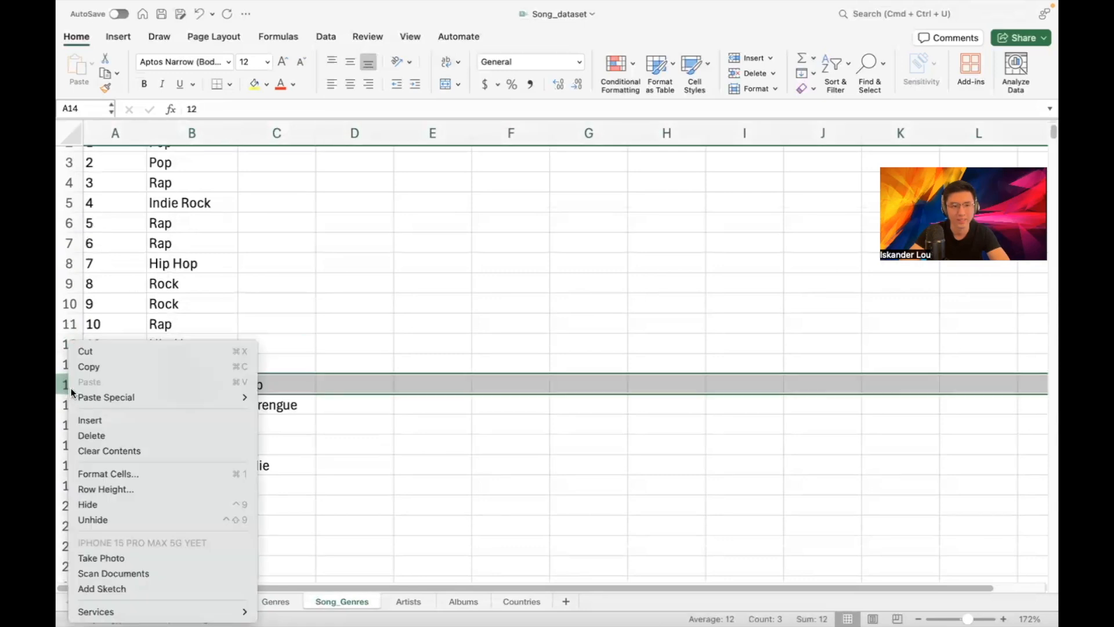
{"action": "left_click", "coordinate": [101, 420]}
{"action": "left_click", "coordinate": [116, 384]}
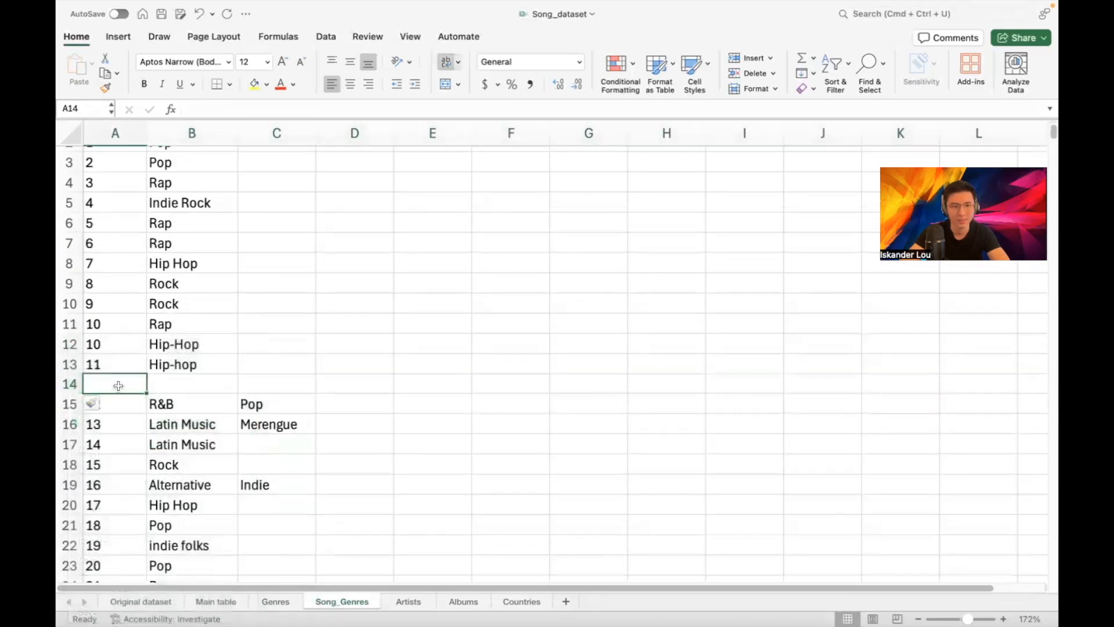
{"action": "type", "text": "12"}
{"action": "left_click", "coordinate": [174, 384]}
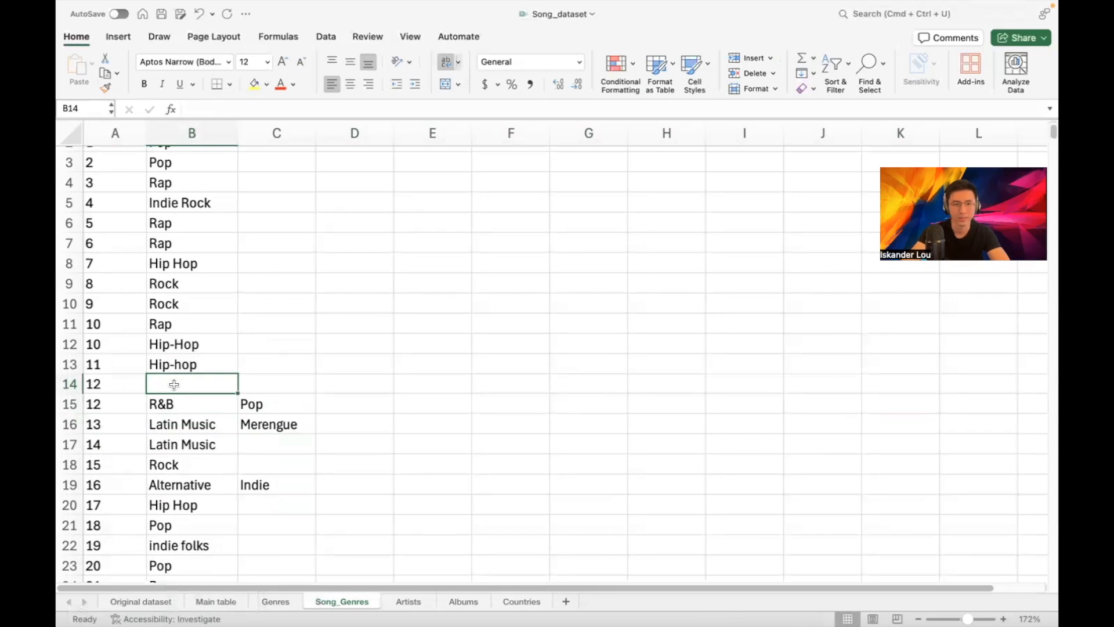
{"action": "type", "text": "Pop"}
{"action": "key", "text": "Return"}
{"action": "left_click", "coordinate": [244, 405]}
{"action": "key", "text": "Delete"}
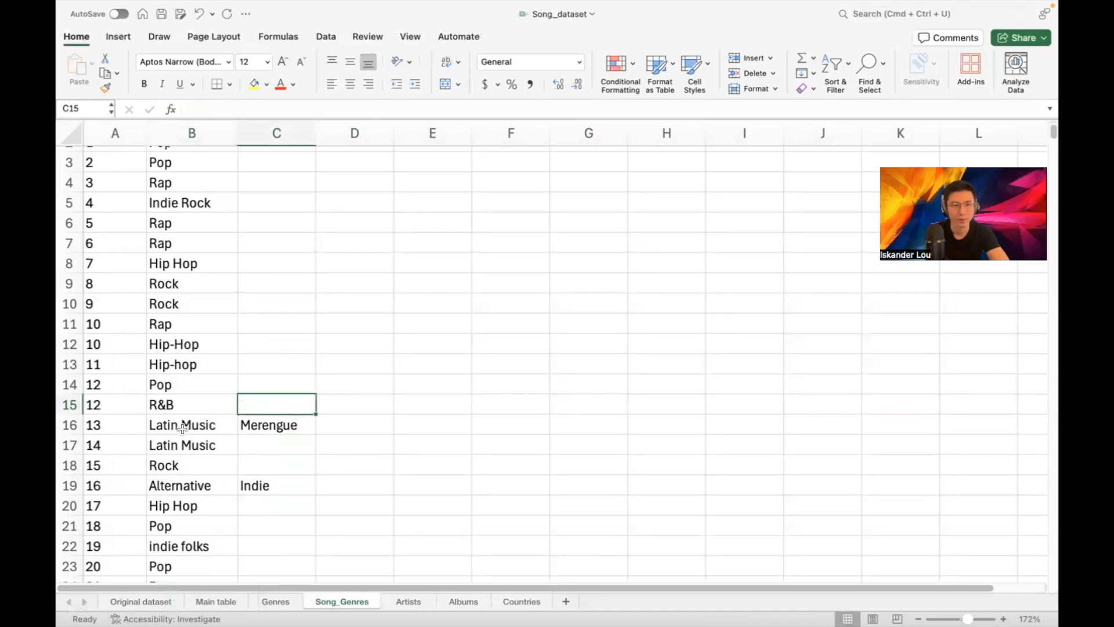
Add a row for song 13 with Merengue and clear Merengue from column C
{"action": "left_click", "coordinate": [195, 603]}
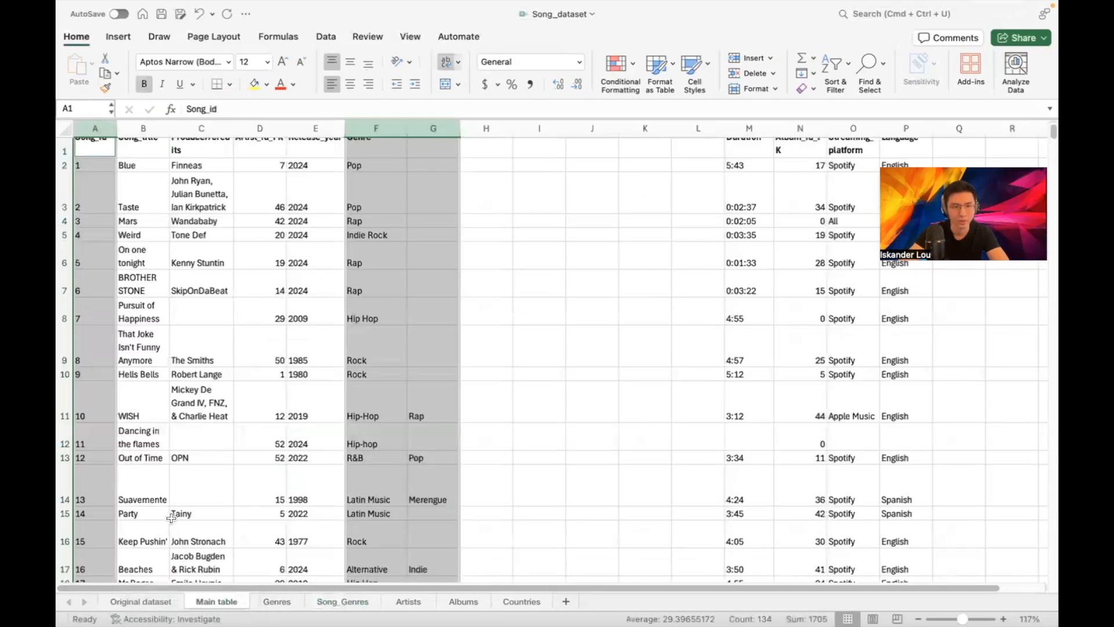
{"action": "left_click", "coordinate": [156, 494]}
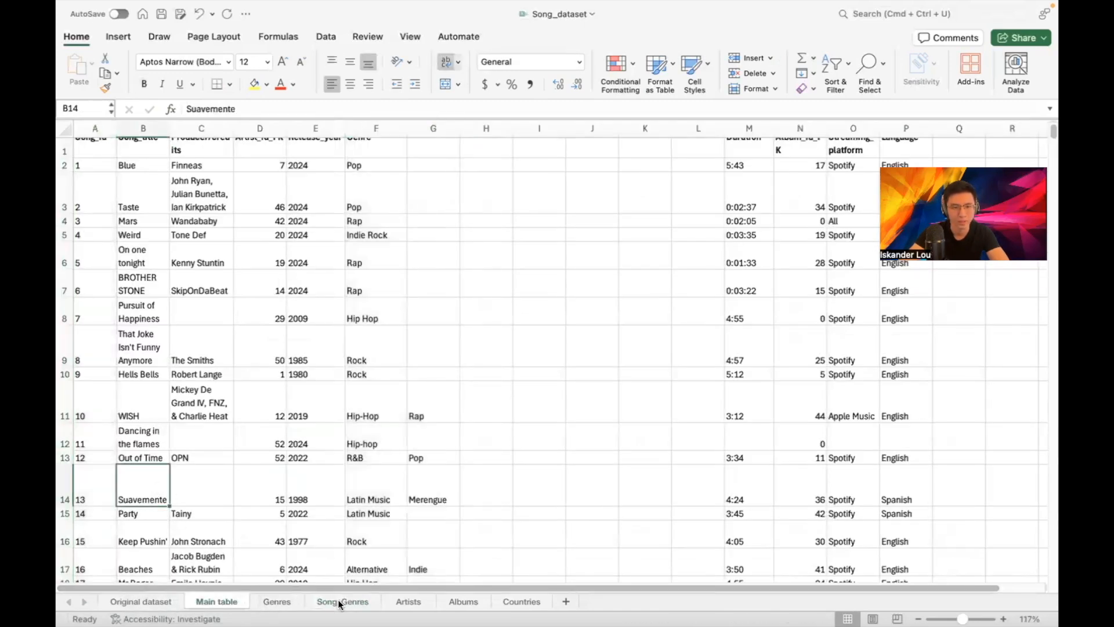
{"action": "left_click", "coordinate": [342, 602]}
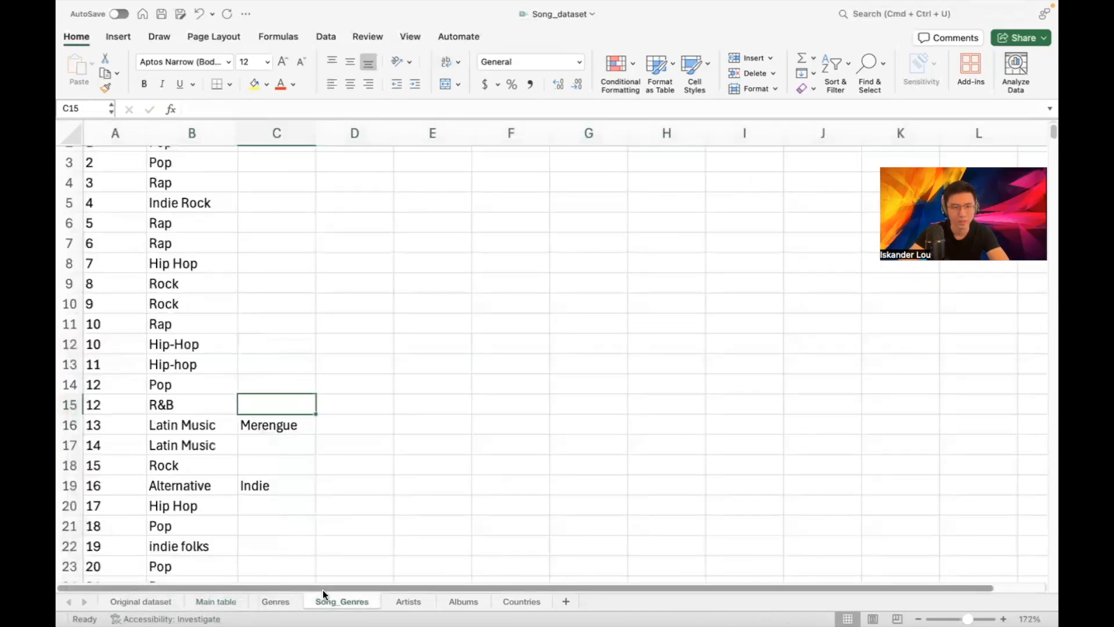
{"action": "right_click", "coordinate": [67, 423]}
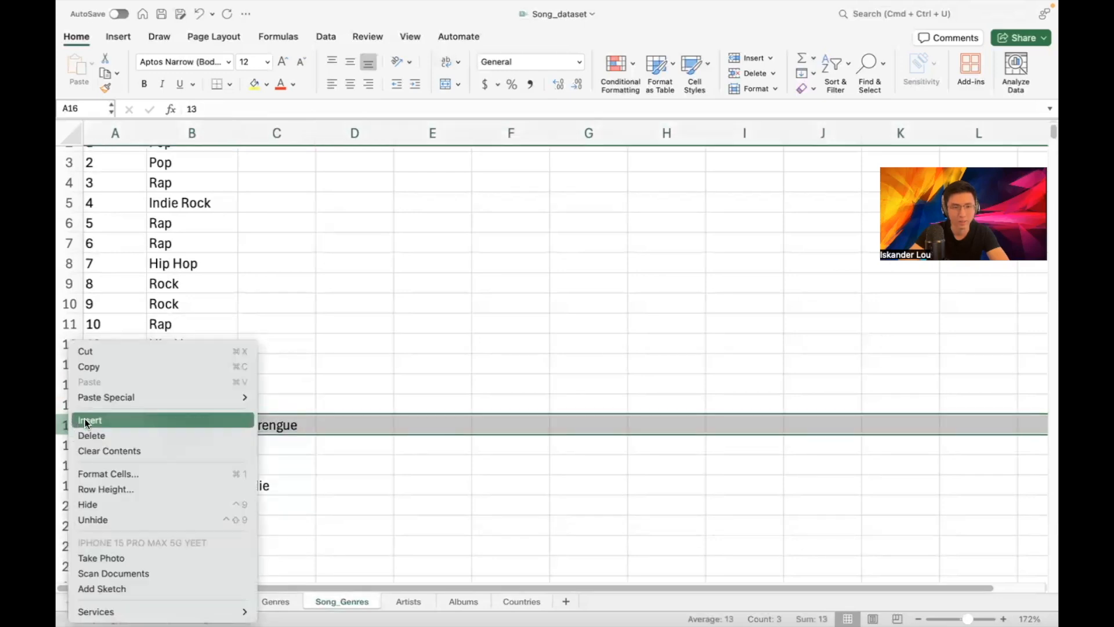
{"action": "left_click", "coordinate": [85, 419]}
{"action": "type", "text": "13"}
{"action": "left_click", "coordinate": [155, 419]}
{"action": "type", "text": "Mereng"}
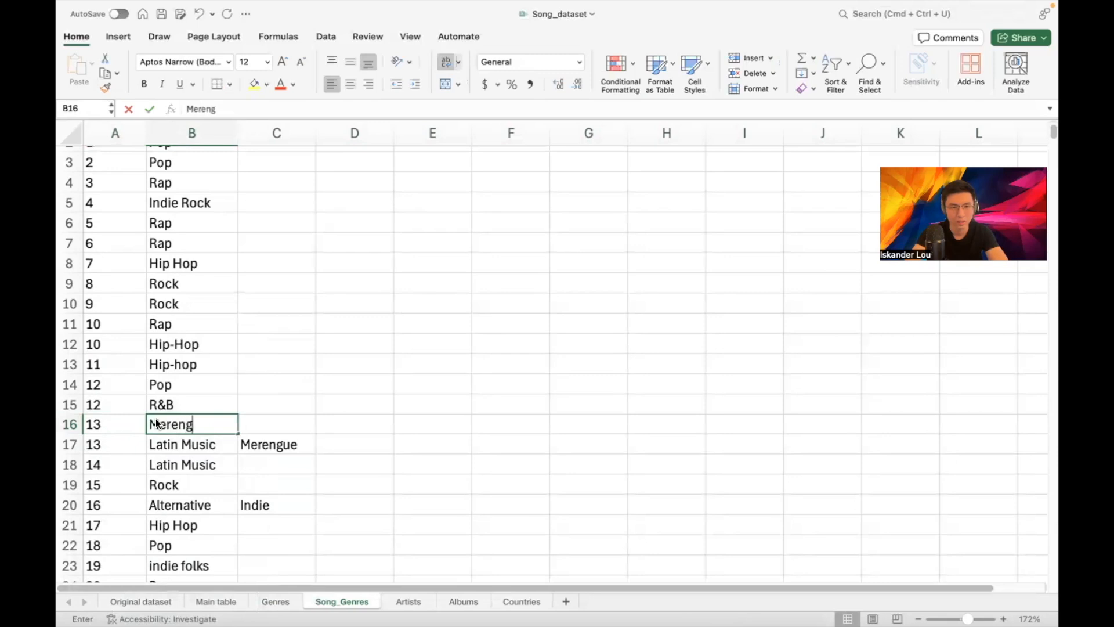
{"action": "type", "text": "ue"}
{"action": "key", "text": "Return"}
{"action": "left_click", "coordinate": [262, 446]}
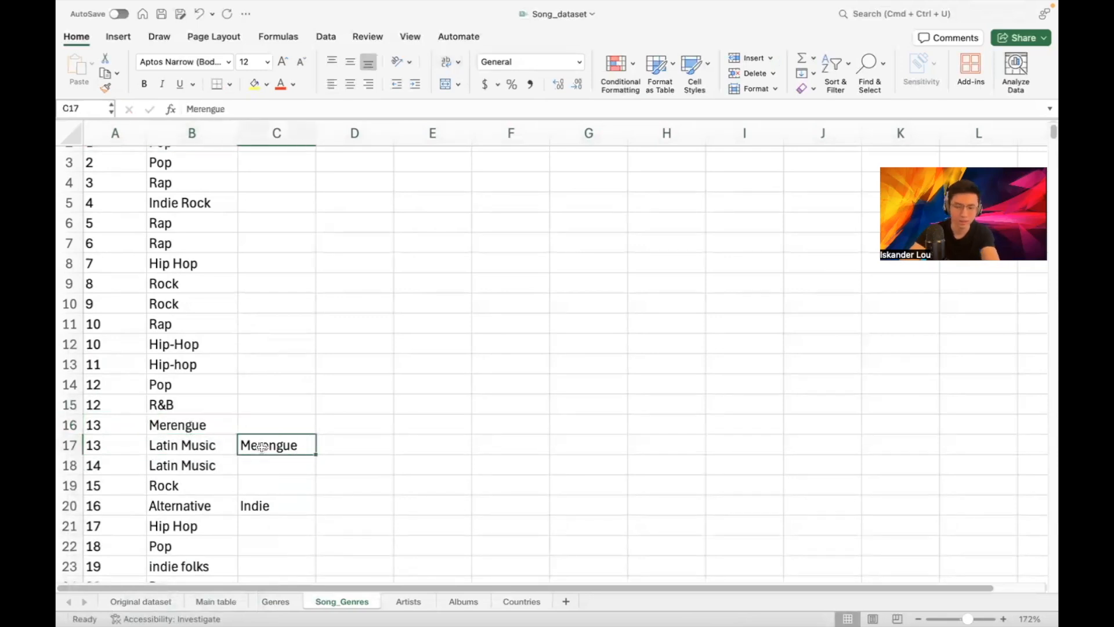
{"action": "key", "text": "Delete"}
Scroll through Song_Genres to review the one-genre-per-row list
{"action": "scroll", "coordinate": [306, 360], "scroll_direction": "down", "scroll_amount": 10}
{"action": "scroll", "coordinate": [305, 365], "scroll_direction": "down", "scroll_amount": 8}
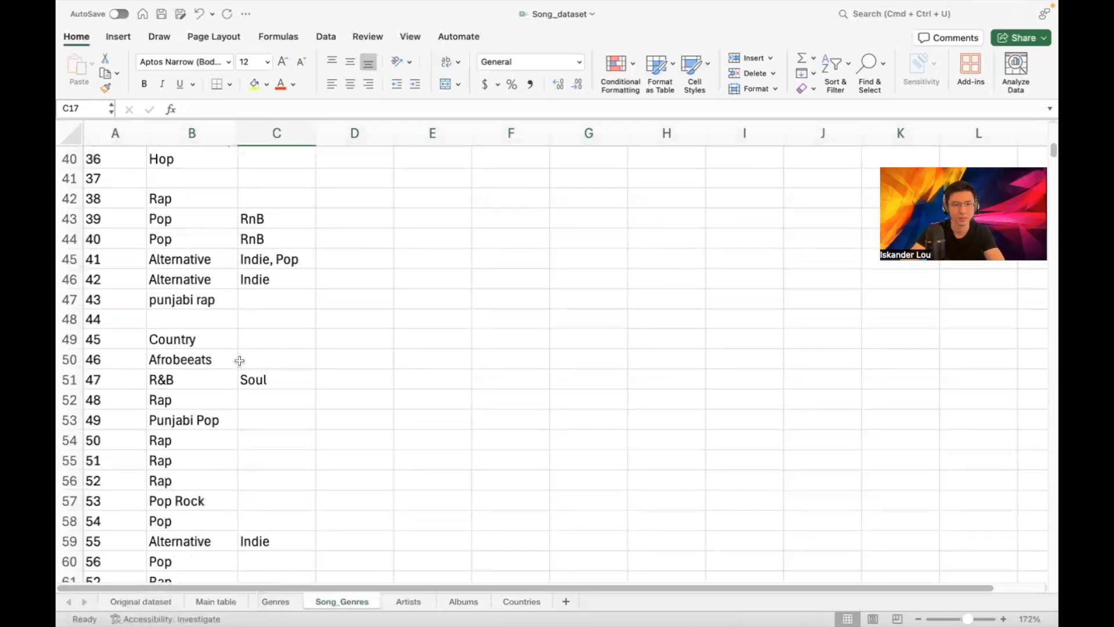
{"action": "scroll", "coordinate": [239, 360], "scroll_direction": "down", "scroll_amount": 3}
{"action": "scroll", "coordinate": [266, 350], "scroll_direction": "up", "scroll_amount": 1}
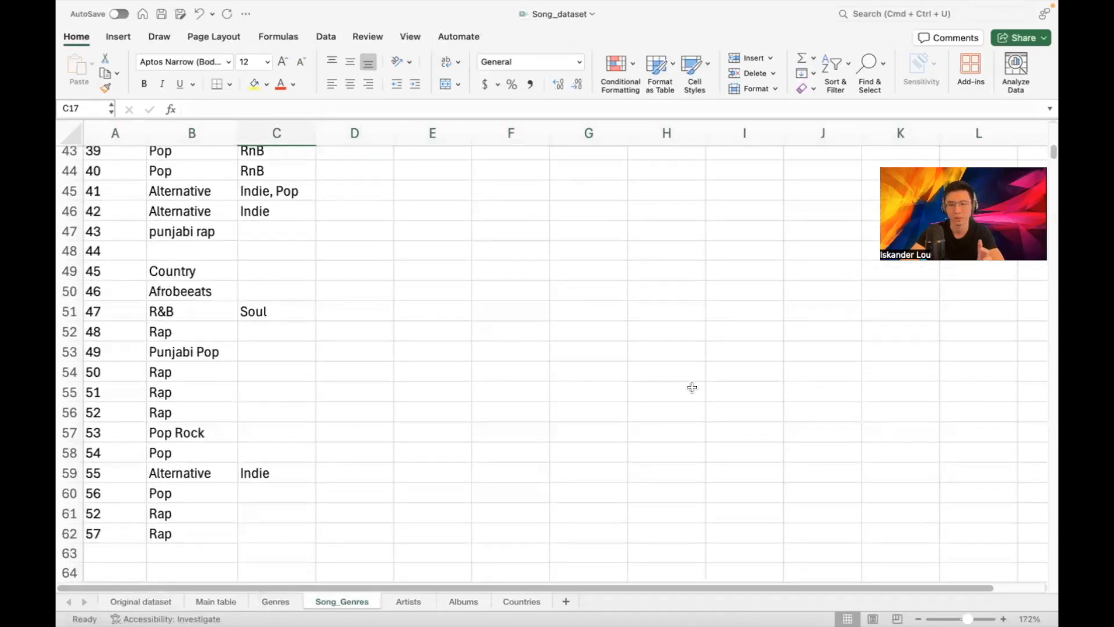
{"action": "scroll", "coordinate": [388, 325], "scroll_direction": "up", "scroll_amount": 15}
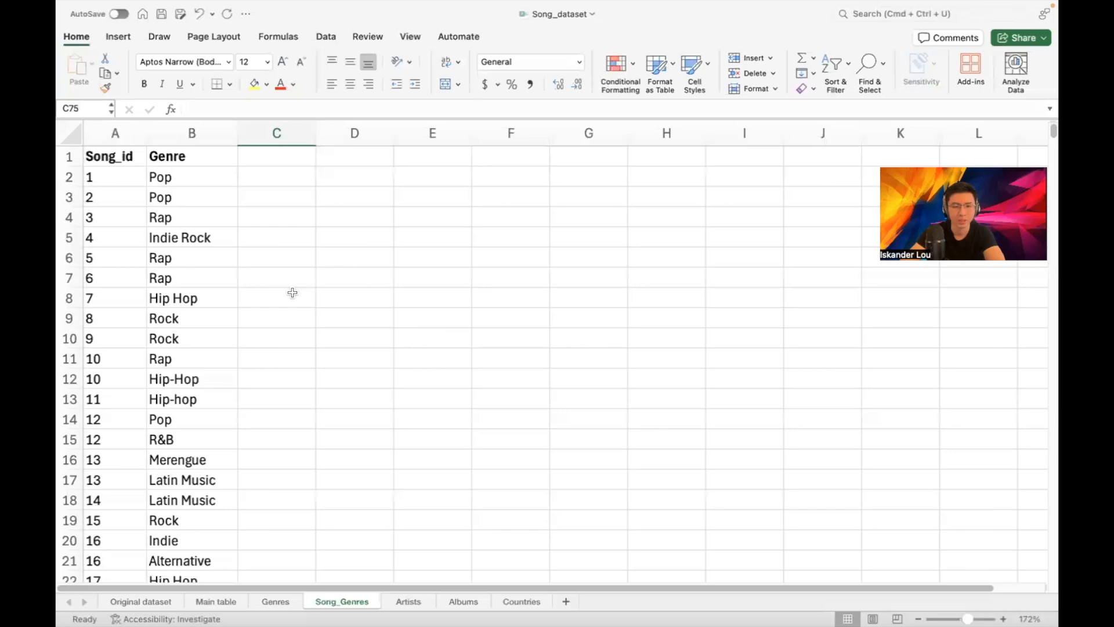
{"action": "scroll", "coordinate": [262, 288], "scroll_direction": "down", "scroll_amount": 6}
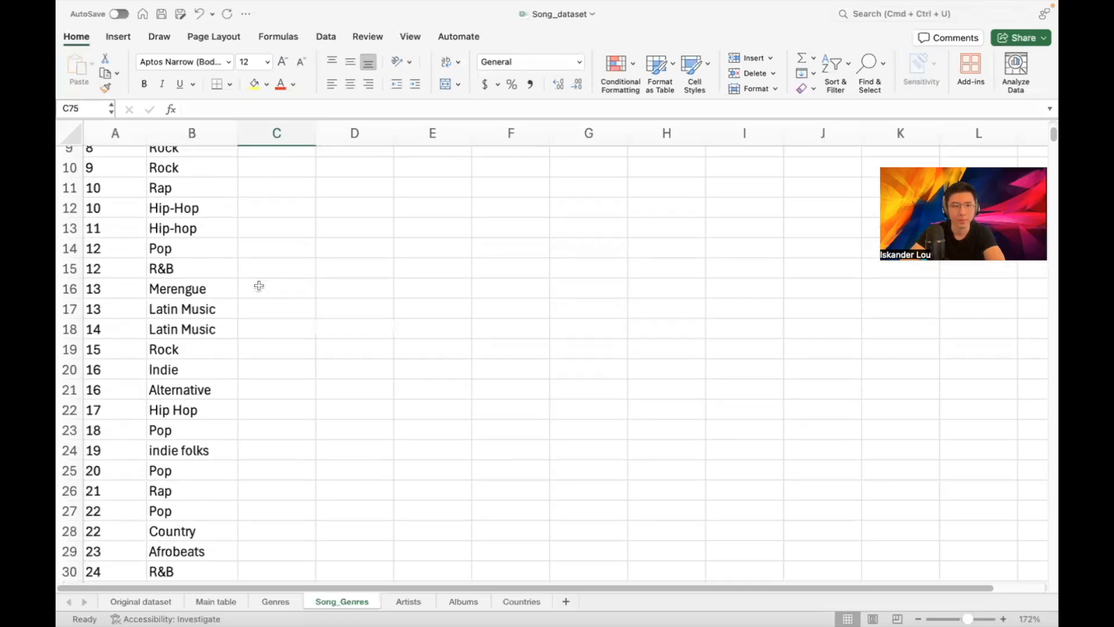
{"action": "scroll", "coordinate": [260, 287], "scroll_direction": "down", "scroll_amount": 1}
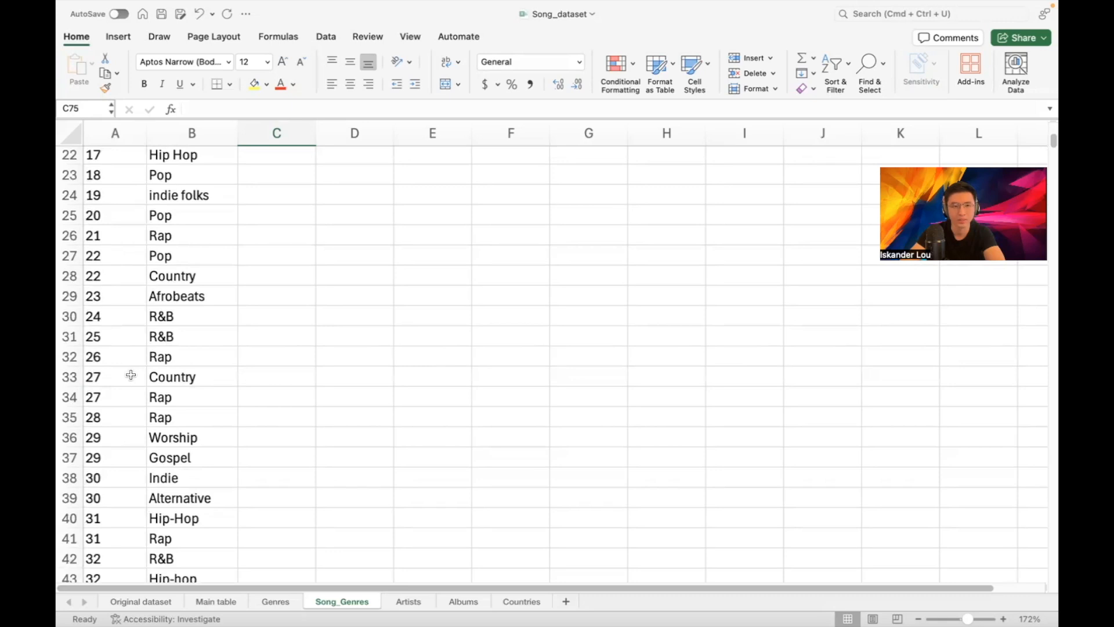
{"action": "scroll", "coordinate": [187, 371], "scroll_direction": "down", "scroll_amount": 1}
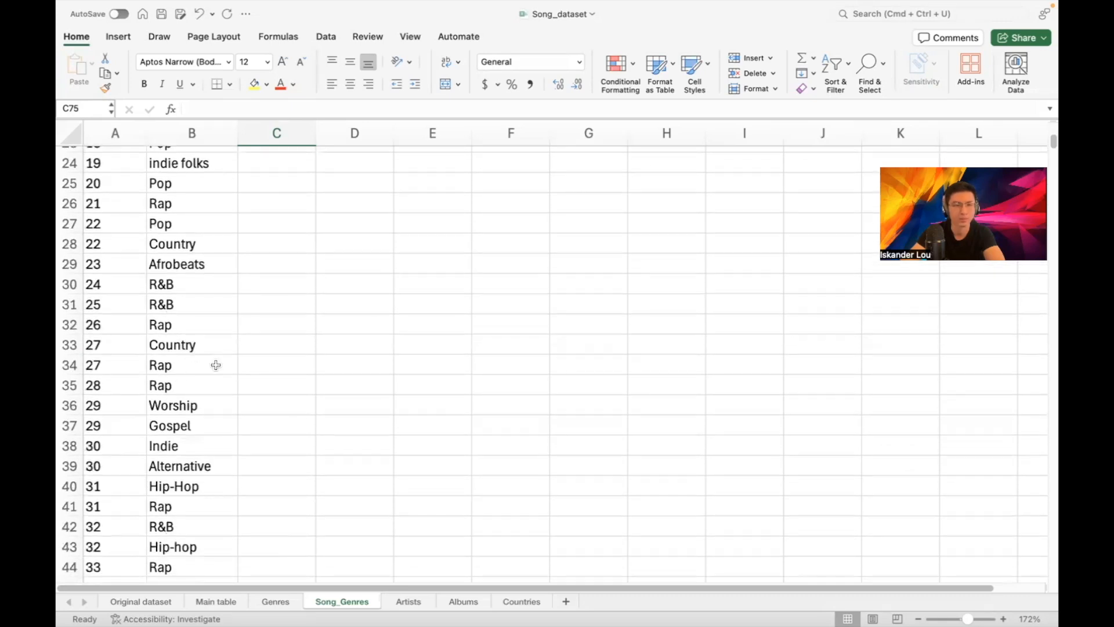
{"action": "scroll", "coordinate": [255, 379], "scroll_direction": "down", "scroll_amount": 6}
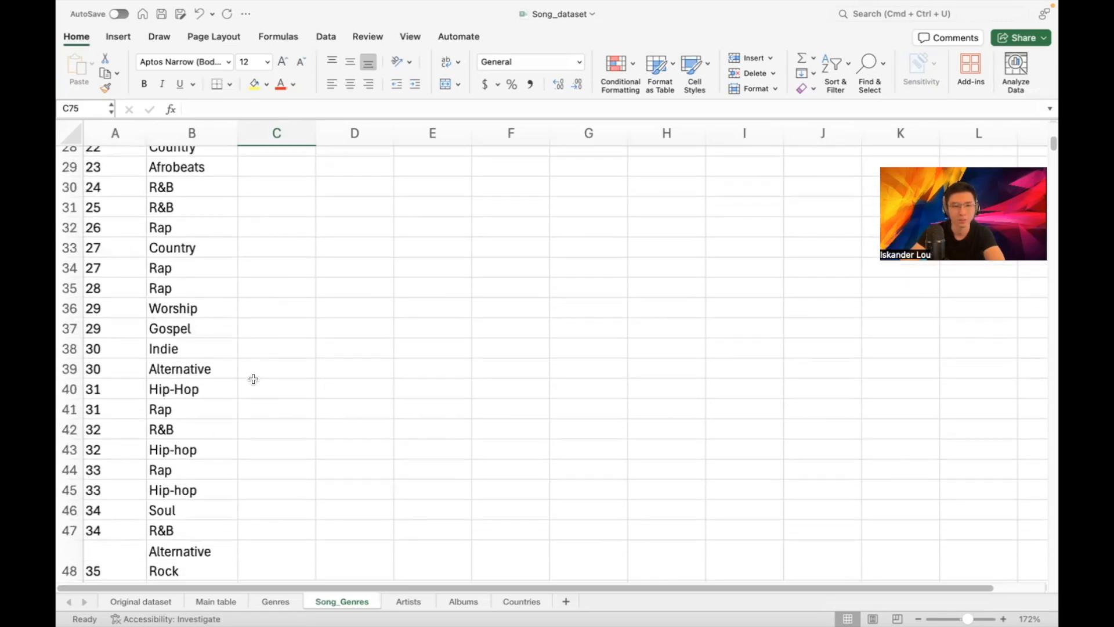
{"action": "scroll", "coordinate": [254, 377], "scroll_direction": "down", "scroll_amount": 3}
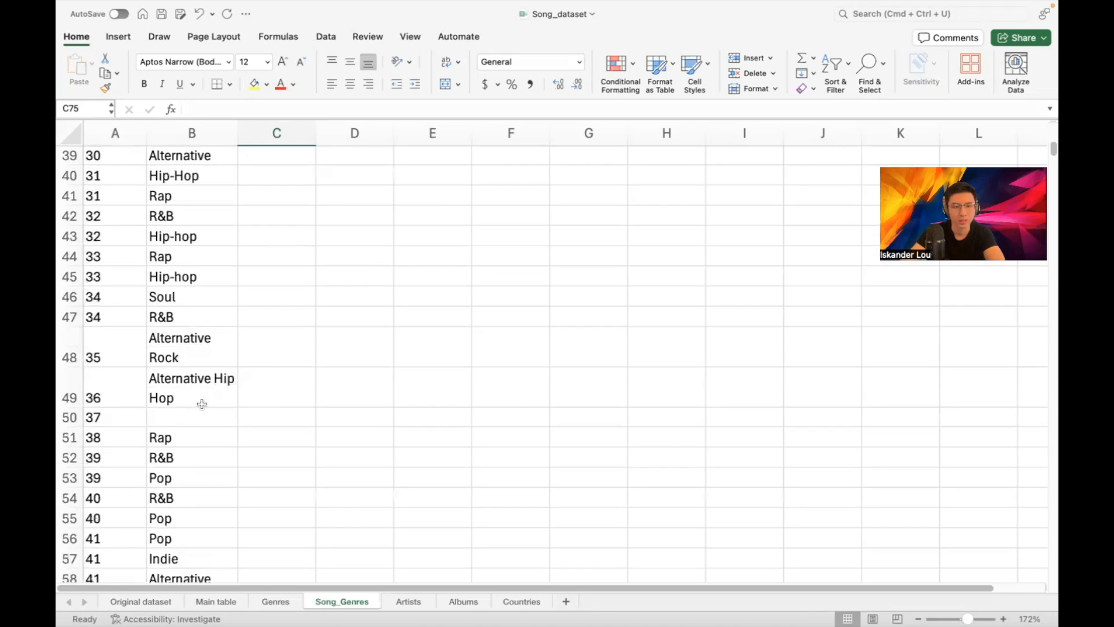
{"action": "scroll", "coordinate": [192, 414], "scroll_direction": "down", "scroll_amount": 2}
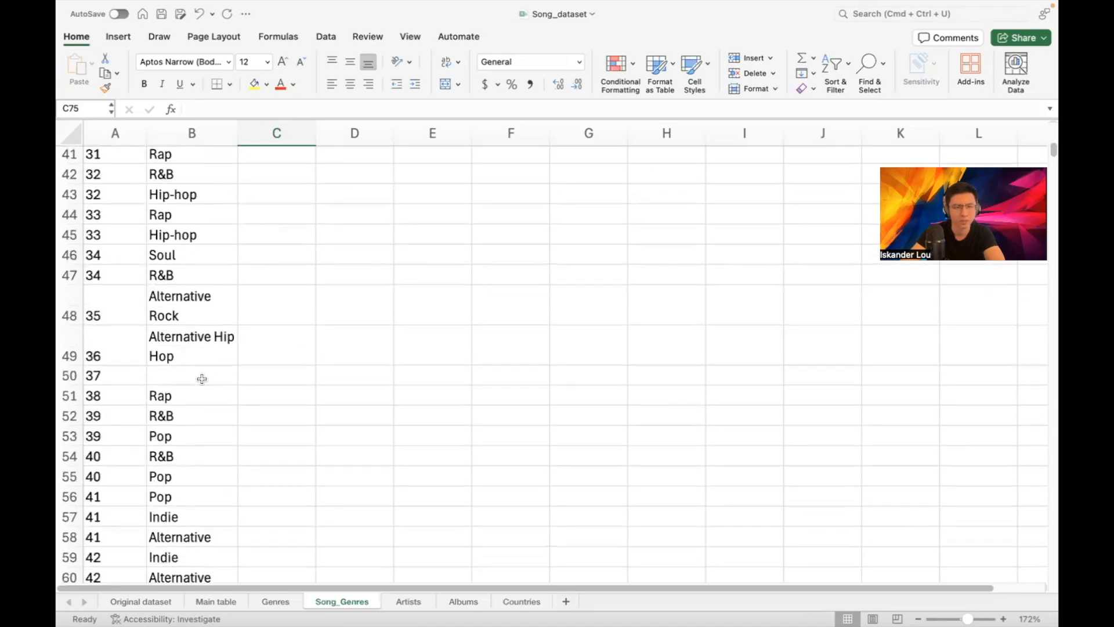
{"action": "left_click", "coordinate": [215, 601]}
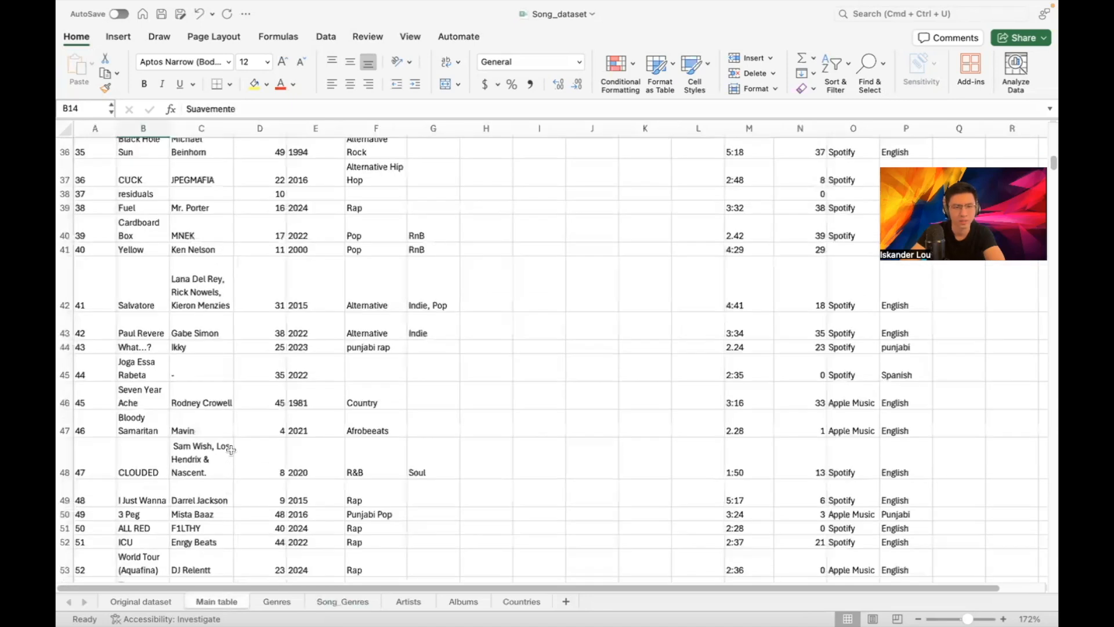
{"action": "scroll", "coordinate": [111, 259], "scroll_direction": "up", "scroll_amount": 2}
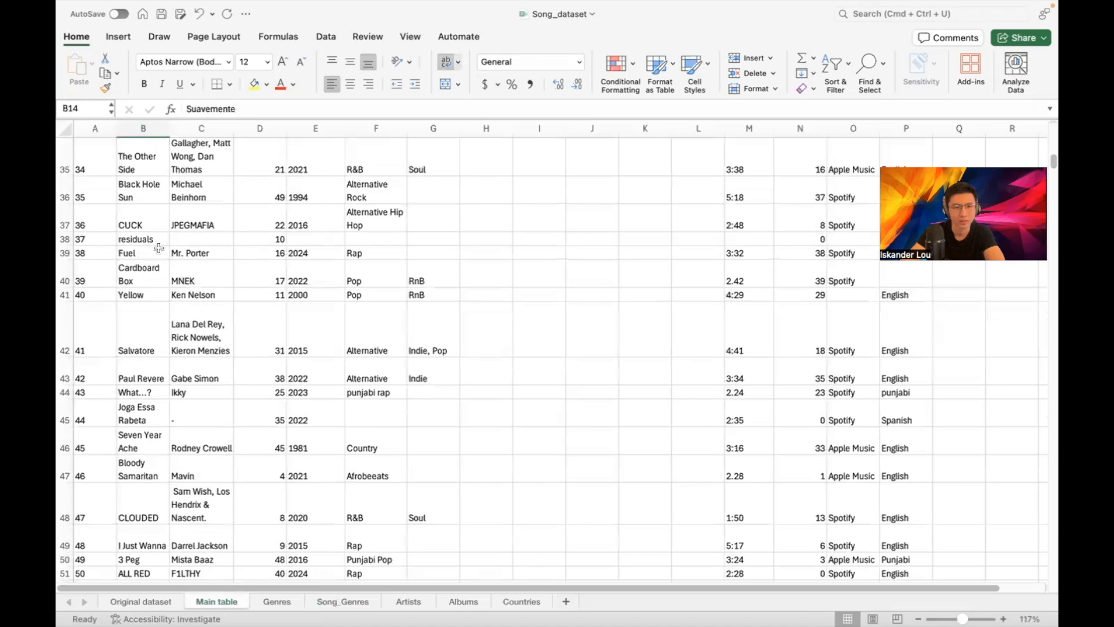
{"action": "scroll", "coordinate": [238, 249], "scroll_direction": "up", "scroll_amount": 1}
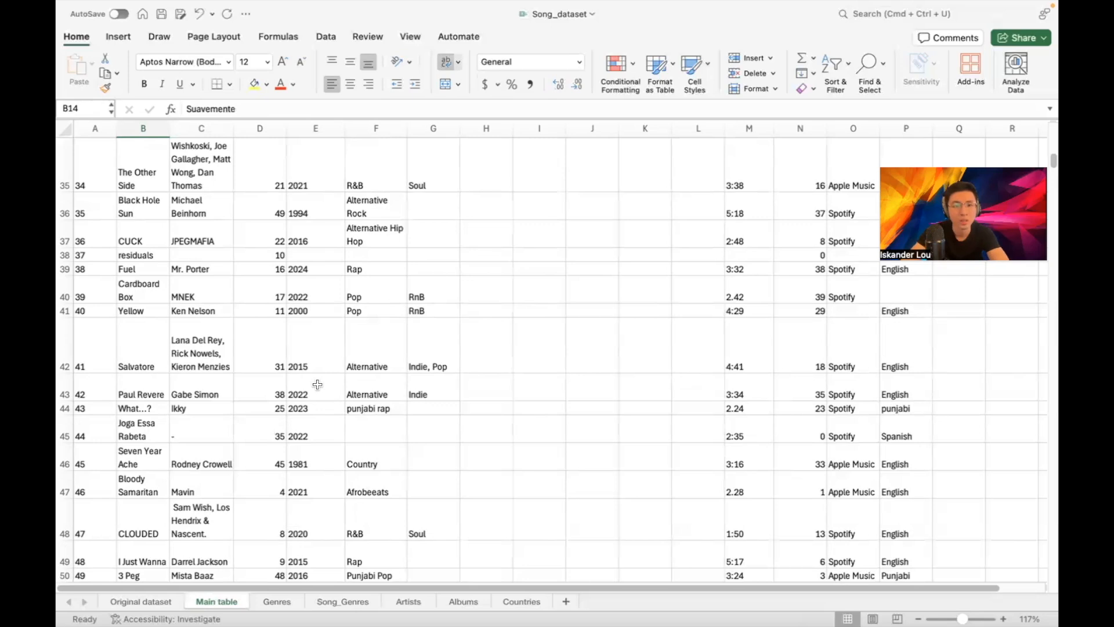
In Main table, give song 37 a producer name, release year 2023 and genre R&B
{"action": "left_click", "coordinate": [205, 257]}
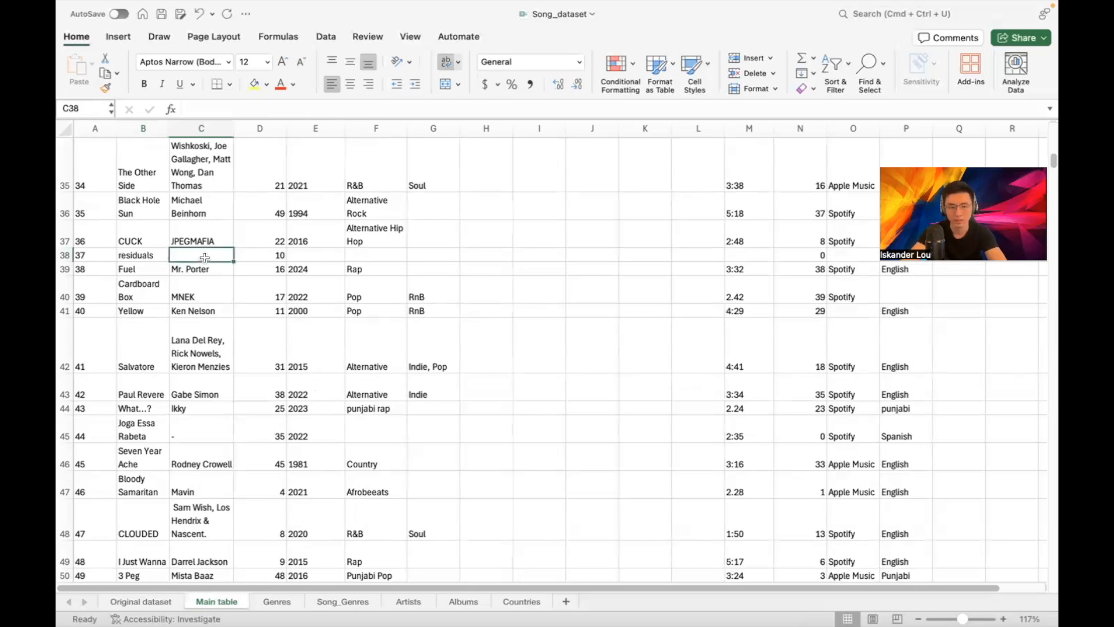
{"action": "type", "text": "Chris Brown"}
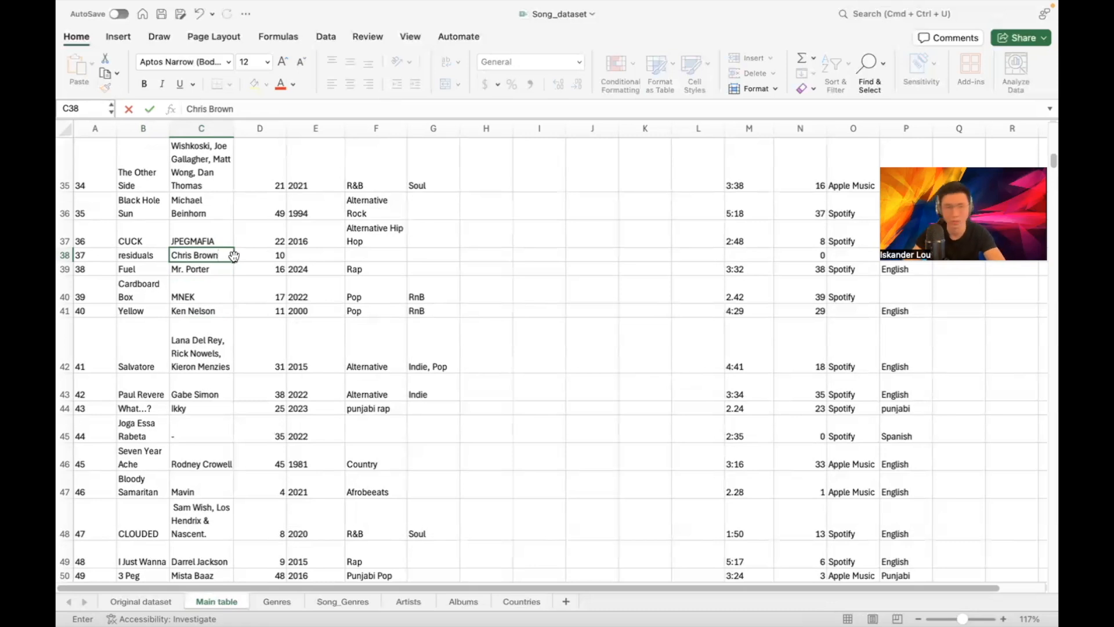
{"action": "left_click", "coordinate": [300, 253]}
{"action": "type", "text": "2023"}
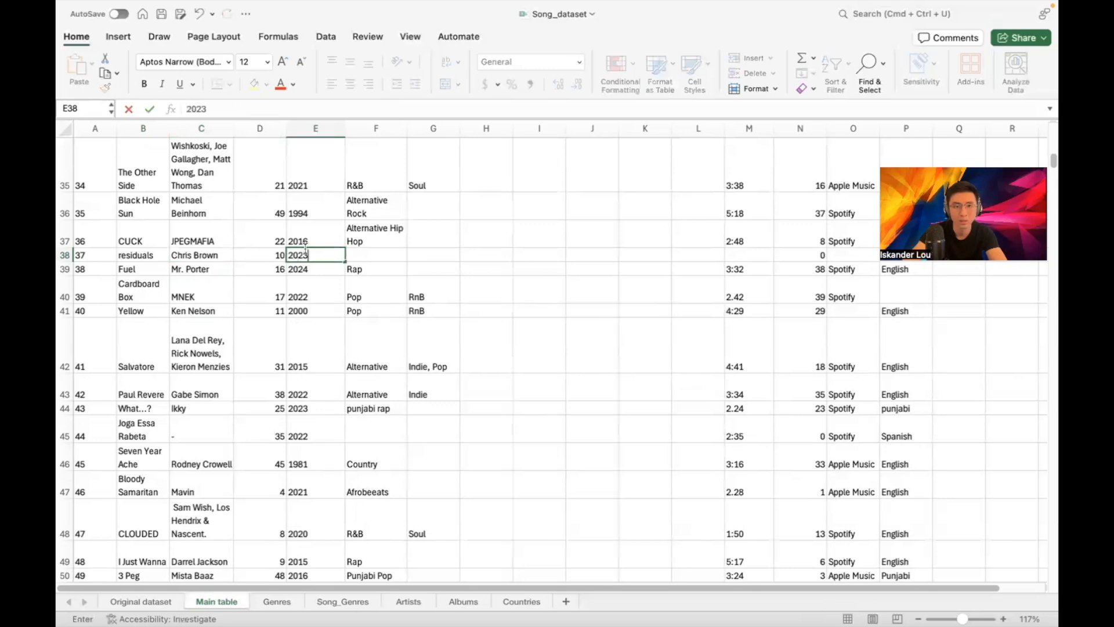
{"action": "left_click", "coordinate": [367, 249]}
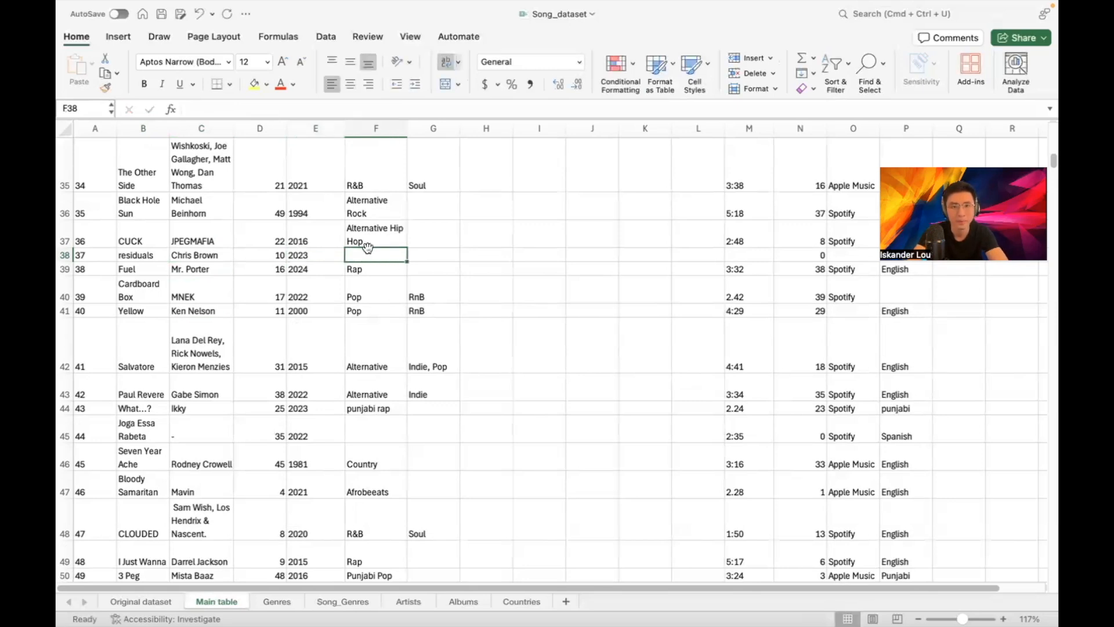
{"action": "type", "text": "R&B"}
{"action": "key", "text": "Return"}
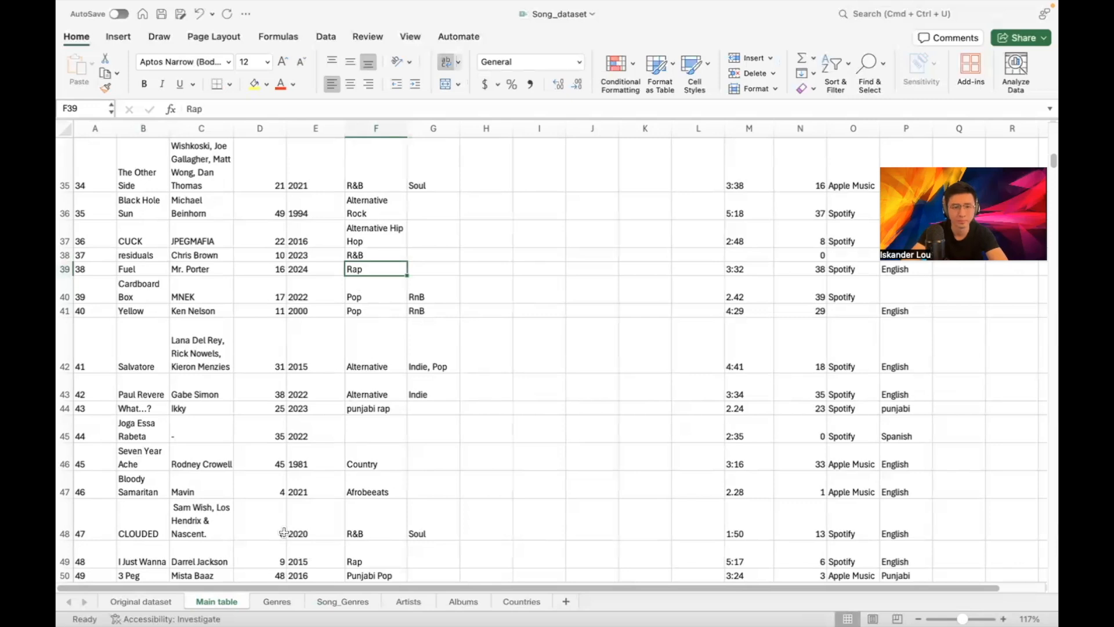
Enter R&B as song 37's genre in Song_Genres, then return to Main table
{"action": "left_click", "coordinate": [339, 601]}
{"action": "left_click", "coordinate": [177, 376]}
{"action": "type", "text": "R&B"}
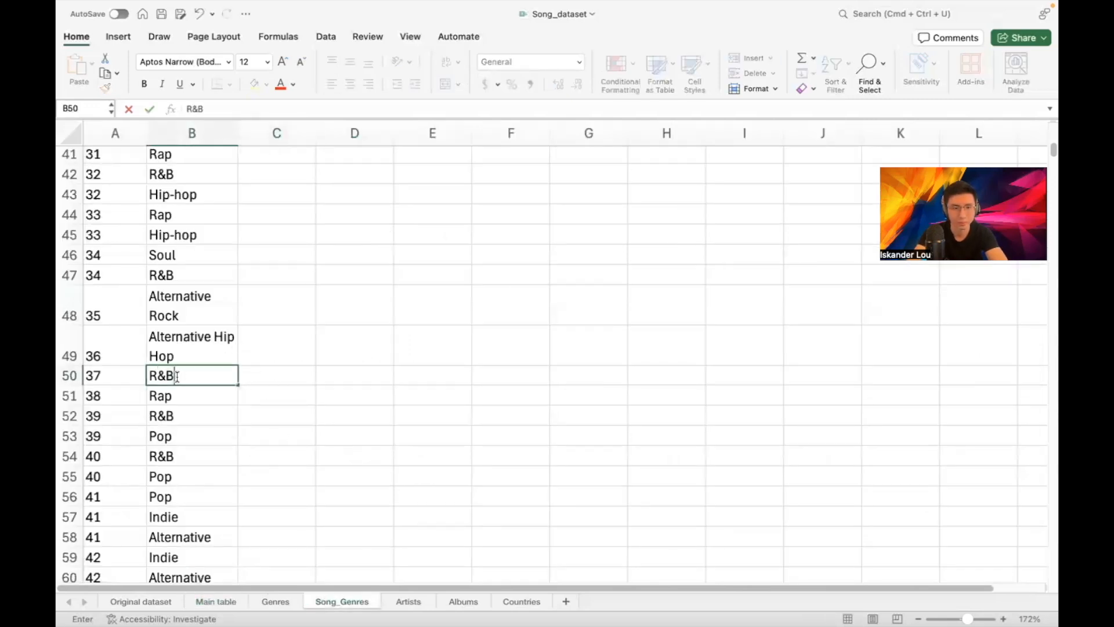
{"action": "key", "text": "Return"}
{"action": "scroll", "coordinate": [176, 375], "scroll_direction": "down", "scroll_amount": 5}
{"action": "left_click", "coordinate": [166, 475]}
{"action": "left_click", "coordinate": [197, 598]}
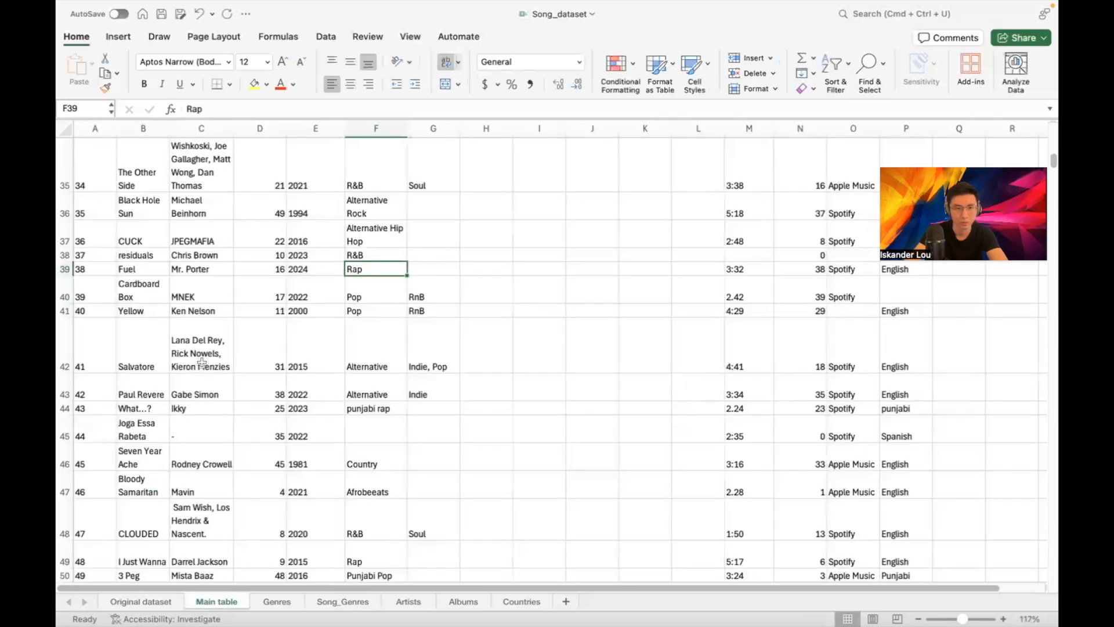
Delete the producer name from song 37's cell C38, leaving it empty
{"action": "double_click", "coordinate": [139, 435]}
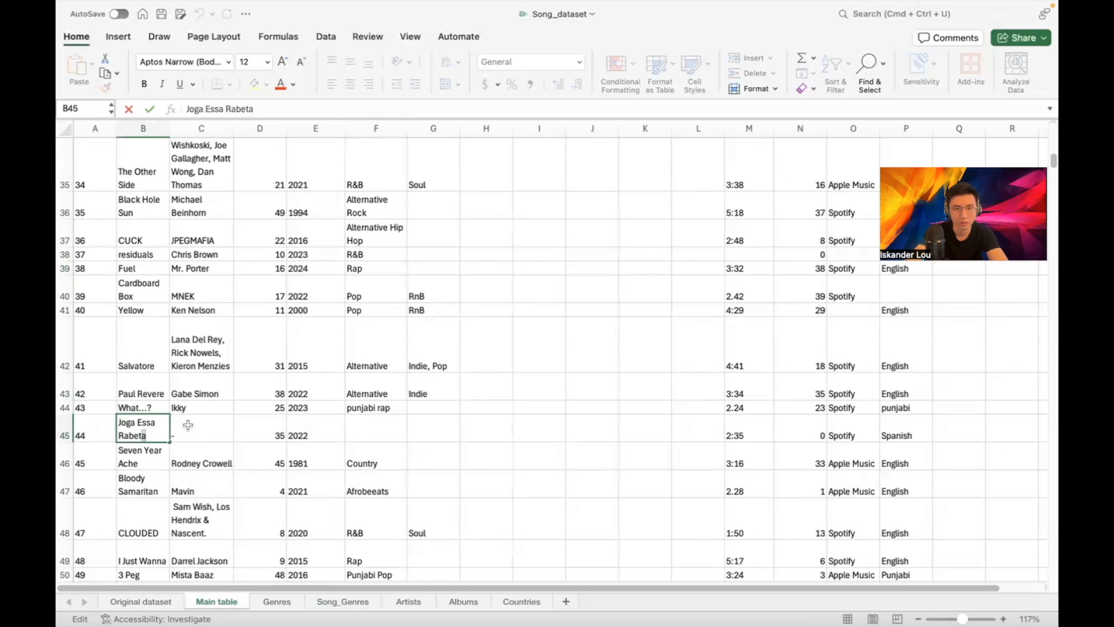
{"action": "scroll", "coordinate": [278, 348], "scroll_direction": "up", "scroll_amount": 10}
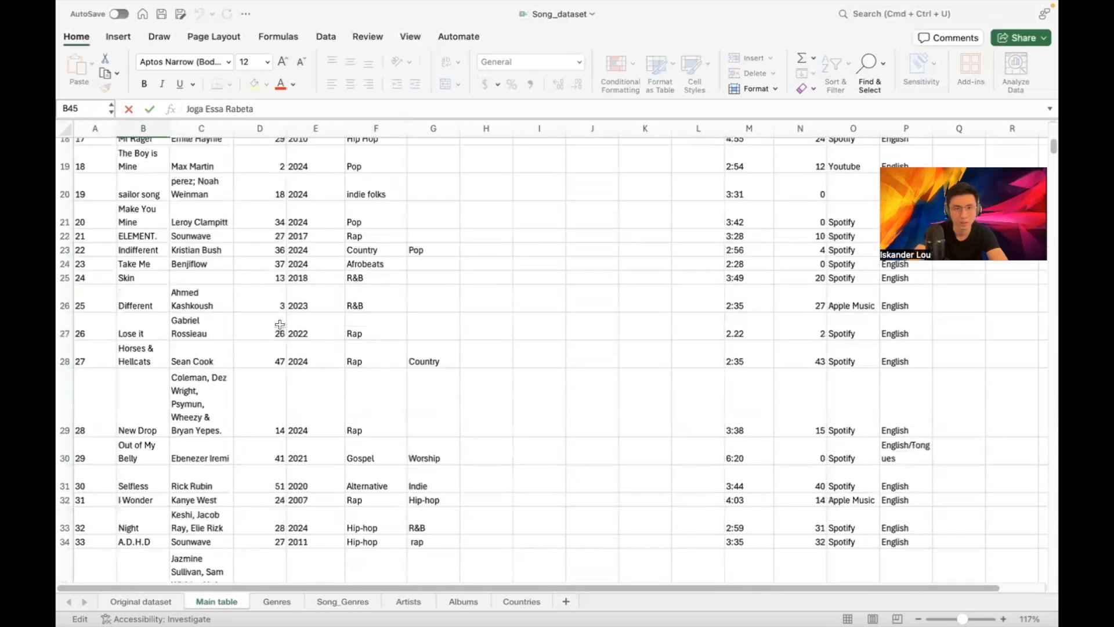
{"action": "scroll", "coordinate": [278, 323], "scroll_direction": "up", "scroll_amount": 3}
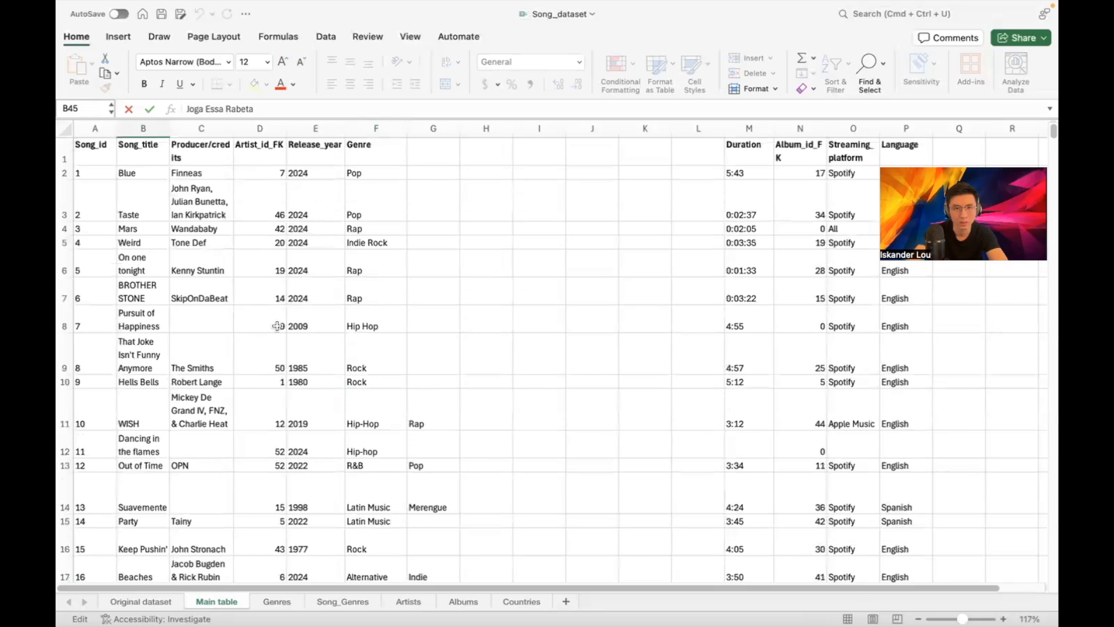
{"action": "scroll", "coordinate": [278, 326], "scroll_direction": "down", "scroll_amount": 8}
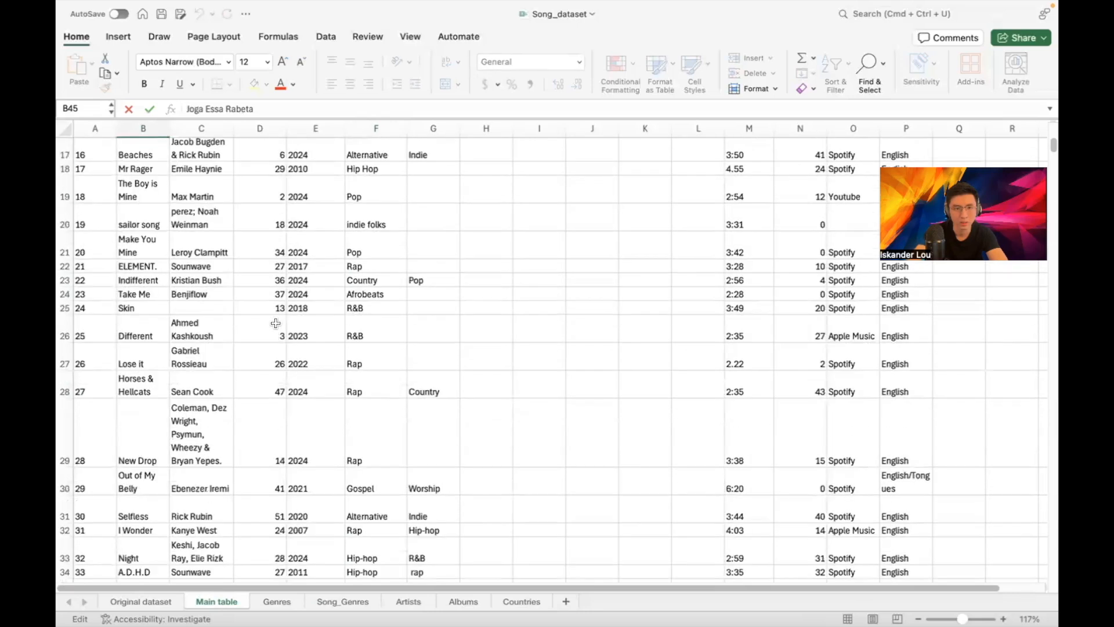
{"action": "scroll", "coordinate": [275, 323], "scroll_direction": "up", "scroll_amount": 5}
{"action": "scroll", "coordinate": [276, 323], "scroll_direction": "down", "scroll_amount": 6}
{"action": "scroll", "coordinate": [275, 323], "scroll_direction": "down", "scroll_amount": 6}
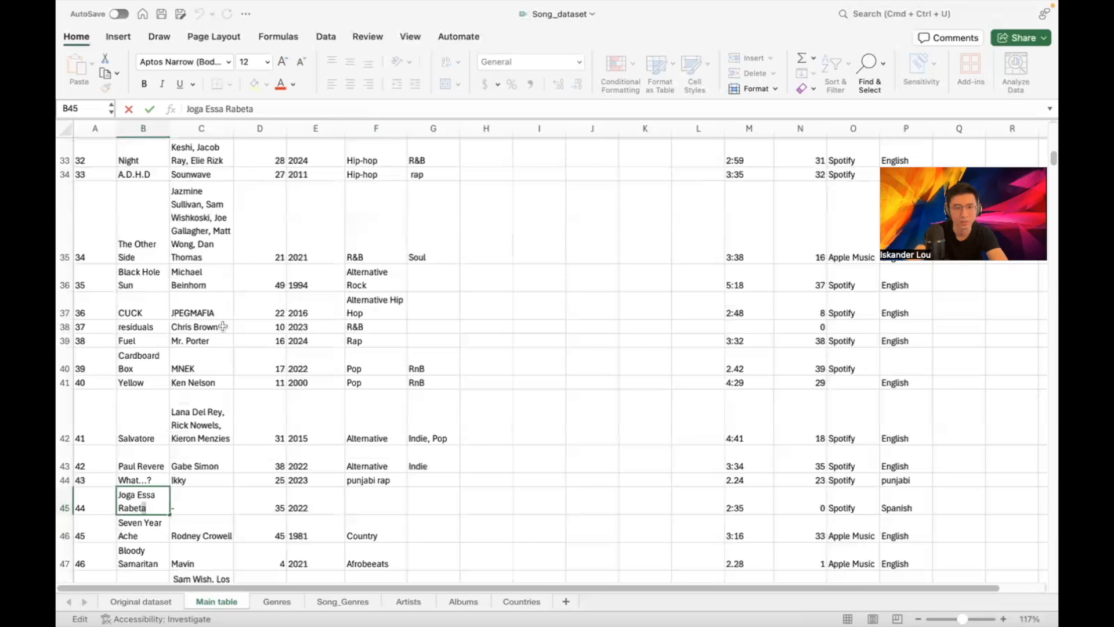
{"action": "left_click", "coordinate": [211, 326]}
{"action": "scroll", "coordinate": [205, 337], "scroll_direction": "up", "scroll_amount": 12}
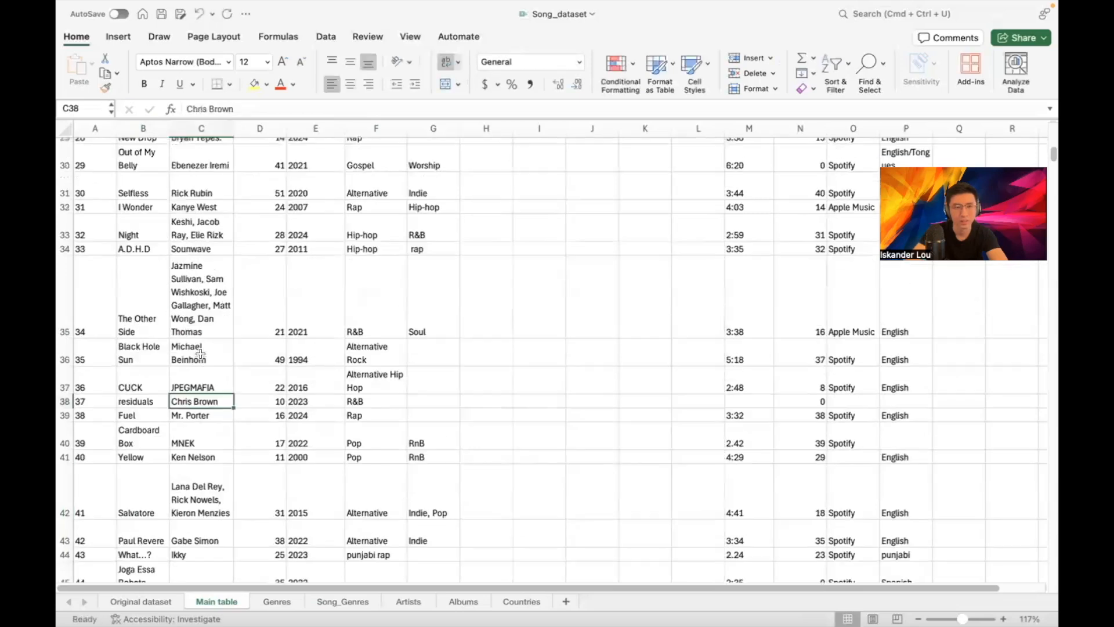
{"action": "scroll", "coordinate": [208, 249], "scroll_direction": "down", "scroll_amount": 10}
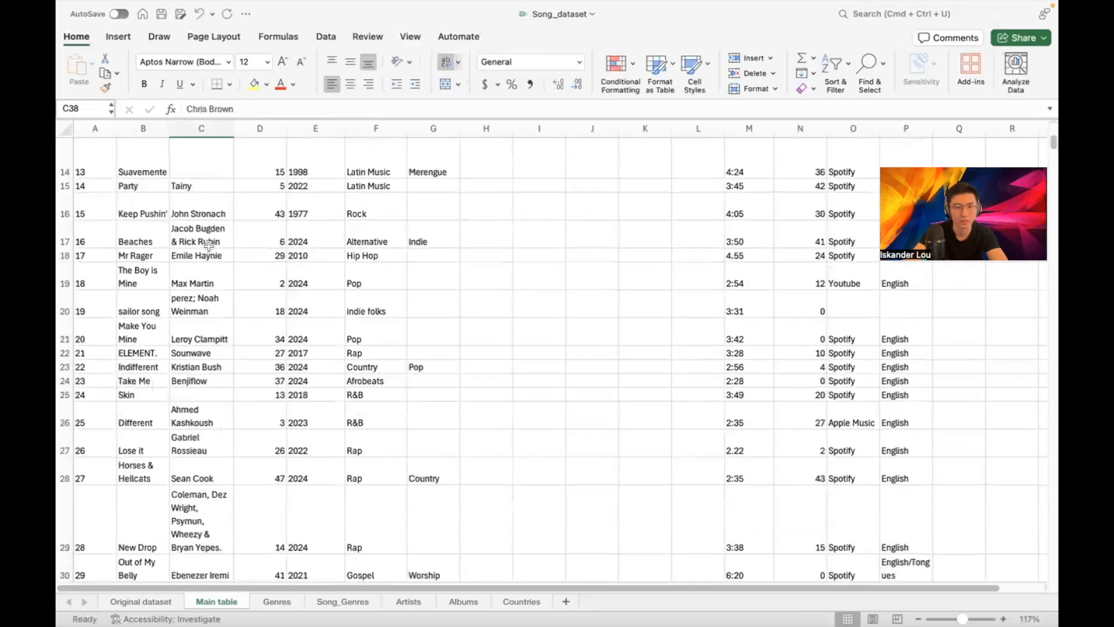
{"action": "scroll", "coordinate": [212, 251], "scroll_direction": "down", "scroll_amount": 2}
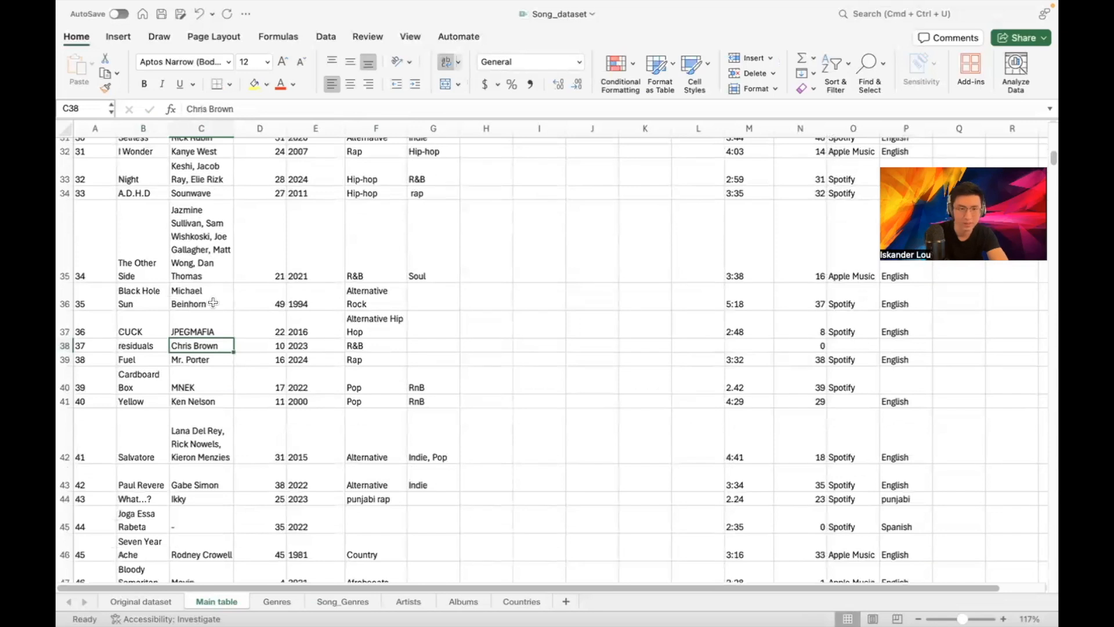
{"action": "key", "text": "Delete"}
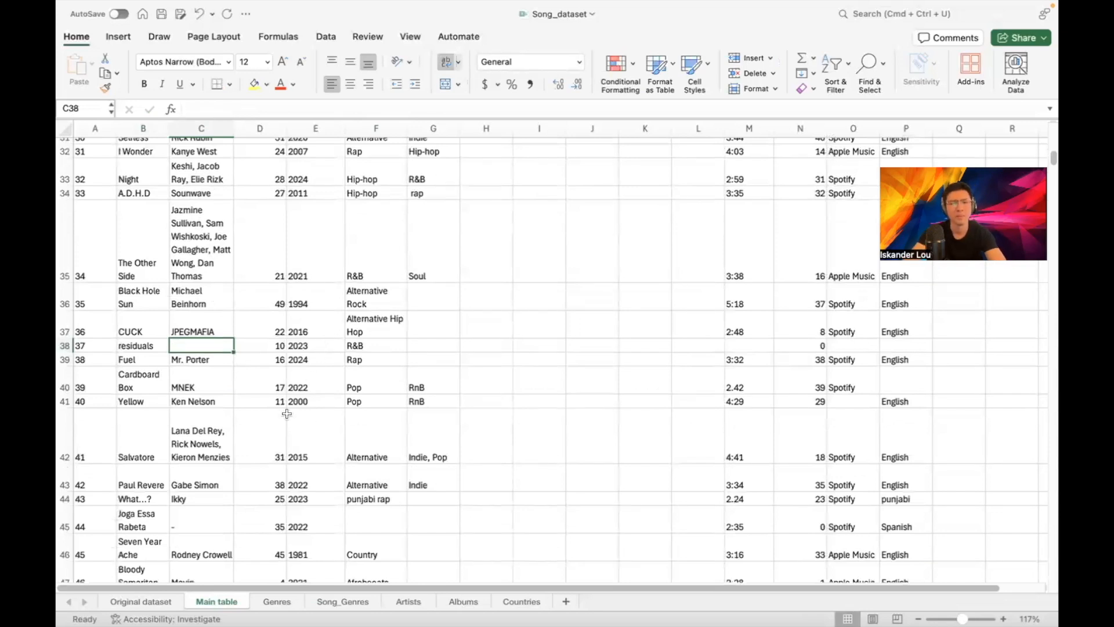
Type Funk Brasilero as song 44's genre in F45 of Main table
{"action": "left_click", "coordinate": [366, 344]}
{"action": "scroll", "coordinate": [218, 395], "scroll_direction": "down", "scroll_amount": 3}
{"action": "left_click", "coordinate": [199, 428]}
{"action": "left_click", "coordinate": [124, 422]}
{"action": "left_click", "coordinate": [216, 419]}
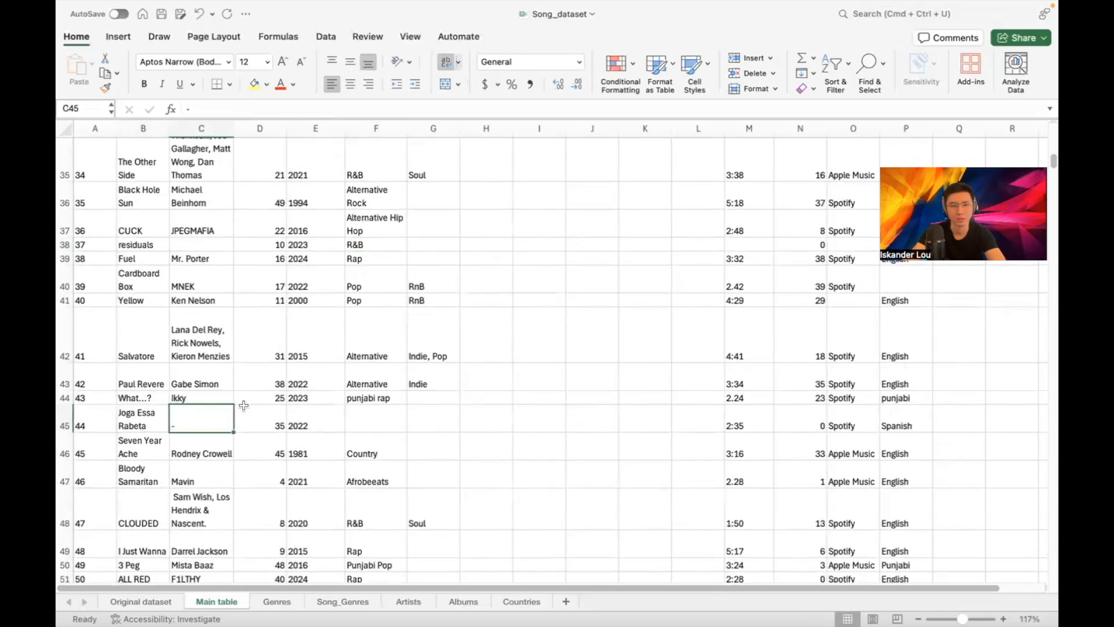
{"action": "left_click", "coordinate": [364, 422]}
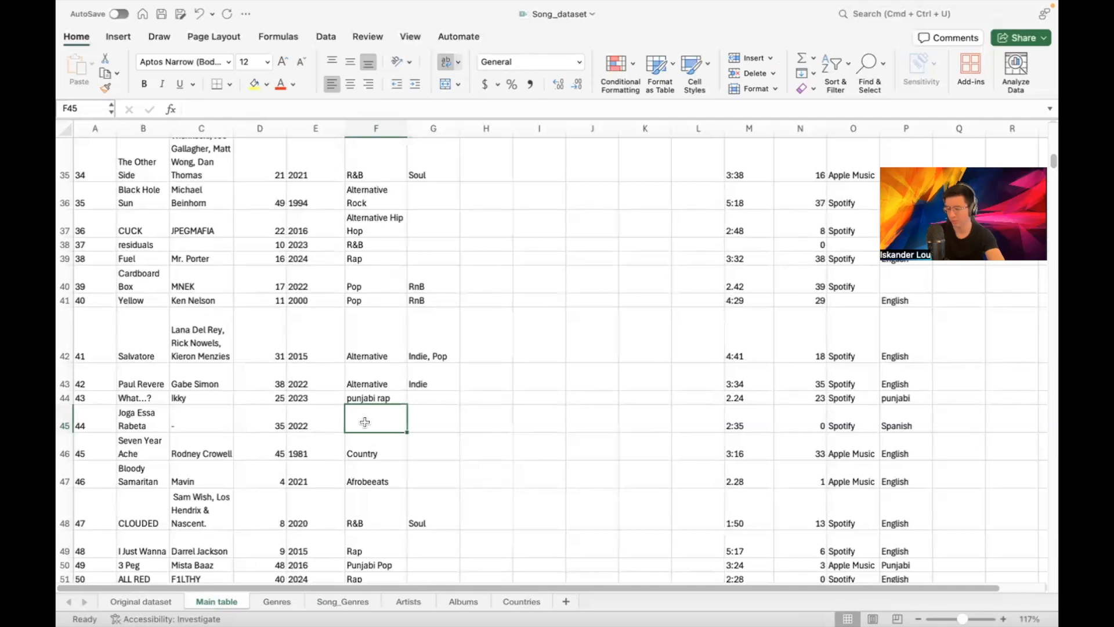
{"action": "type", "text": "Funk Brasilero"}
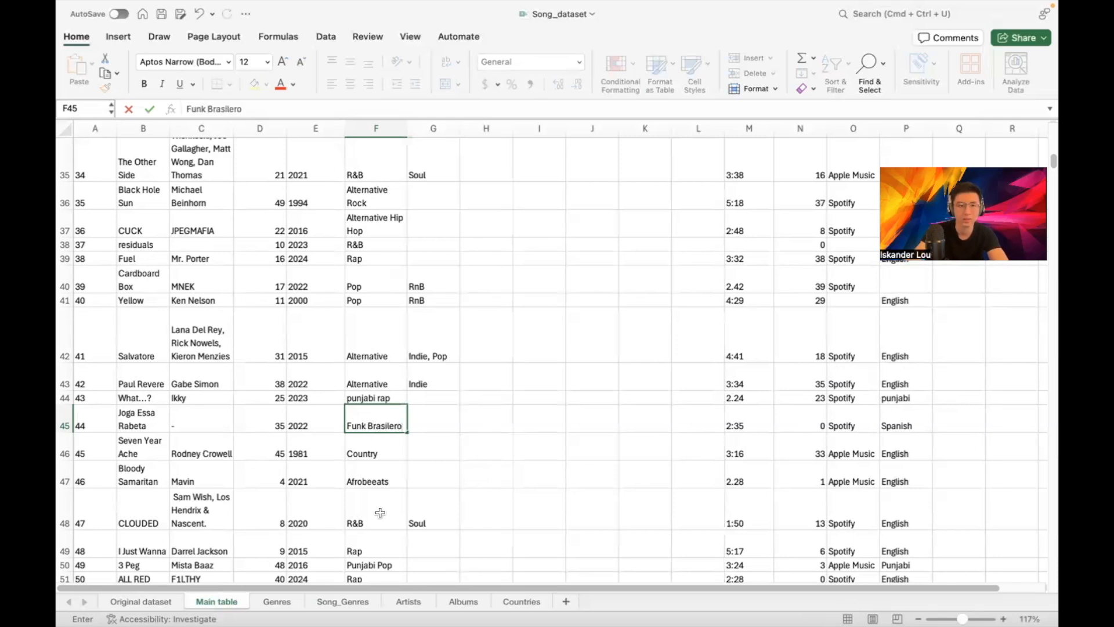
Enter Funk Brasilero as song 44's genre in B62 of Song_Genres
{"action": "left_click", "coordinate": [331, 602]}
{"action": "type", "text": "Funk Brasilero"}
{"action": "key", "text": "Return"}
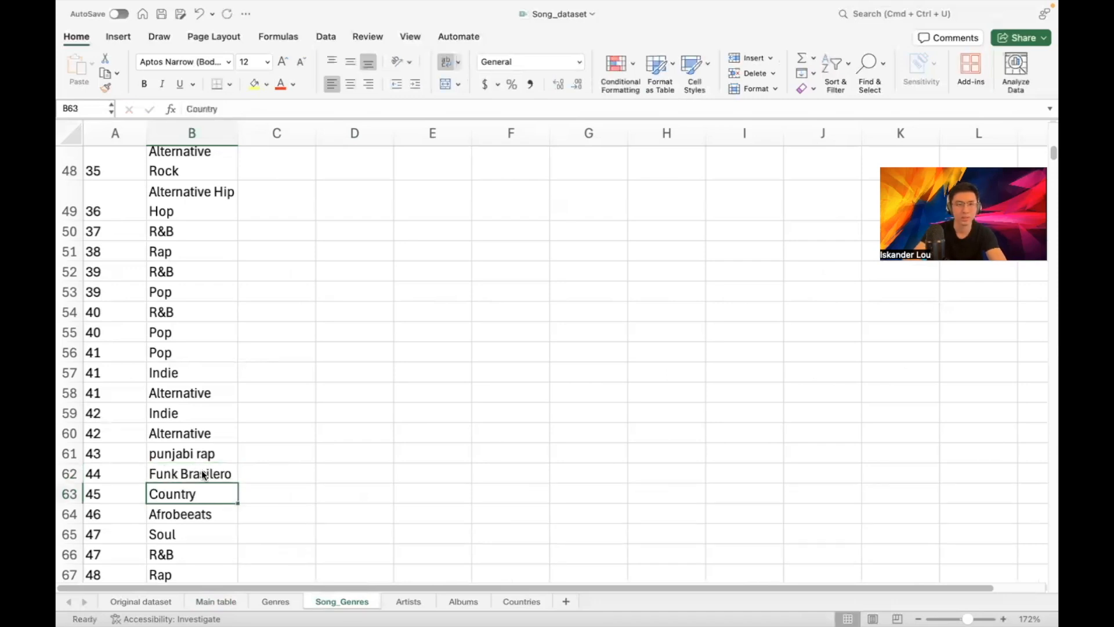
Custom-sort the Song_id and Genre rows by Genre from A to Z
{"action": "scroll", "coordinate": [202, 475], "scroll_direction": "down", "scroll_amount": 5}
{"action": "scroll", "coordinate": [201, 339], "scroll_direction": "up", "scroll_amount": 4}
{"action": "scroll", "coordinate": [201, 339], "scroll_direction": "up", "scroll_amount": 15}
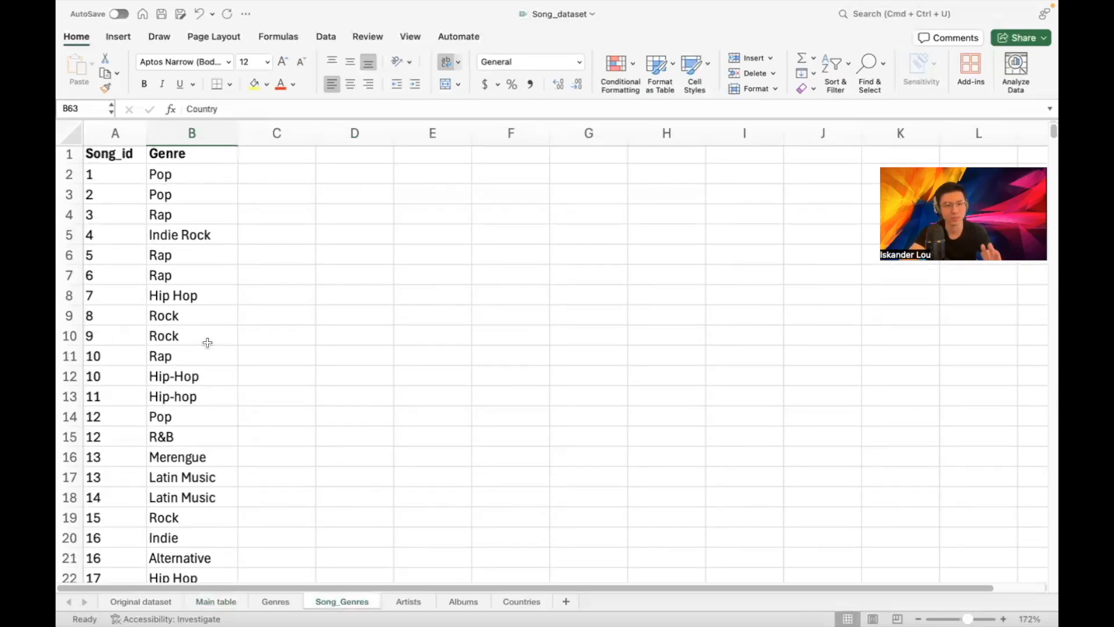
{"action": "left_click_drag", "start_coordinate": [115, 133], "coordinate": [195, 135]}
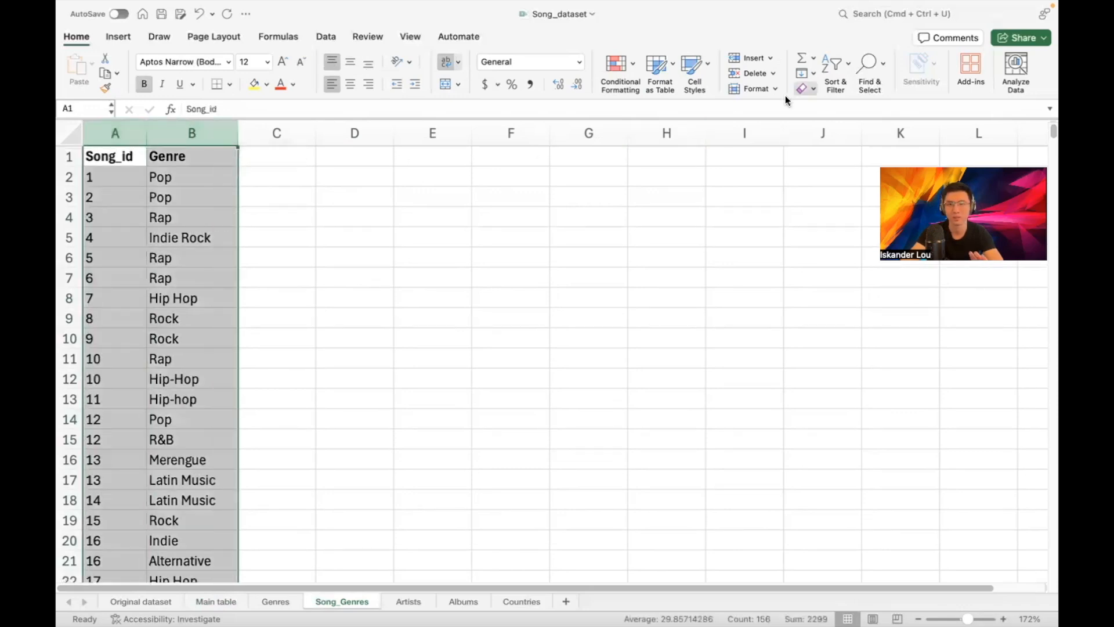
{"action": "left_click", "coordinate": [830, 65]}
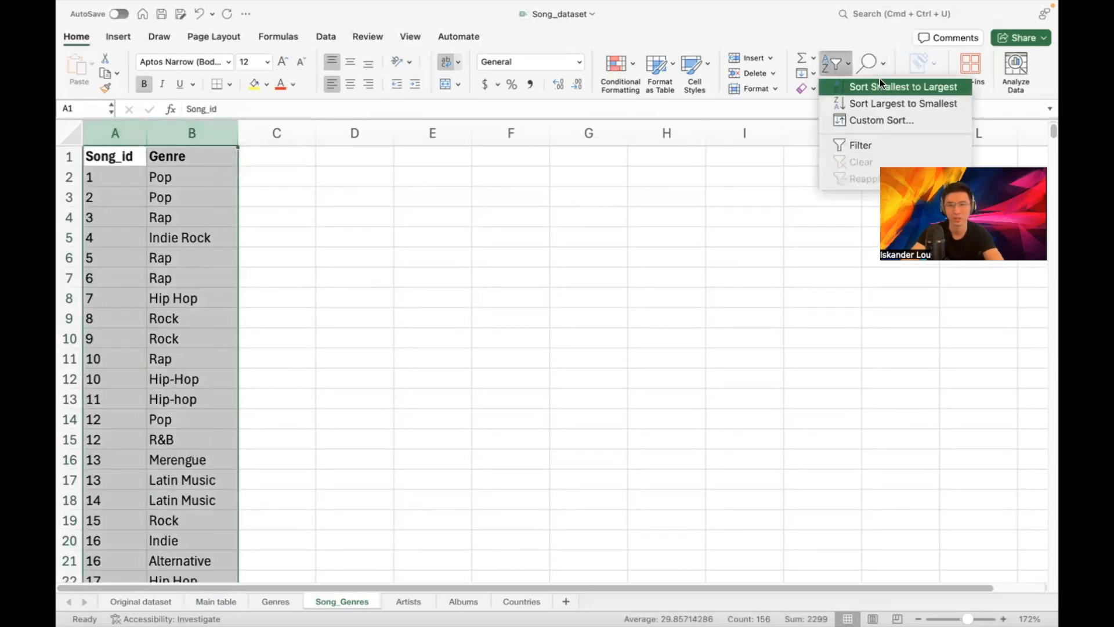
{"action": "left_click", "coordinate": [858, 117]}
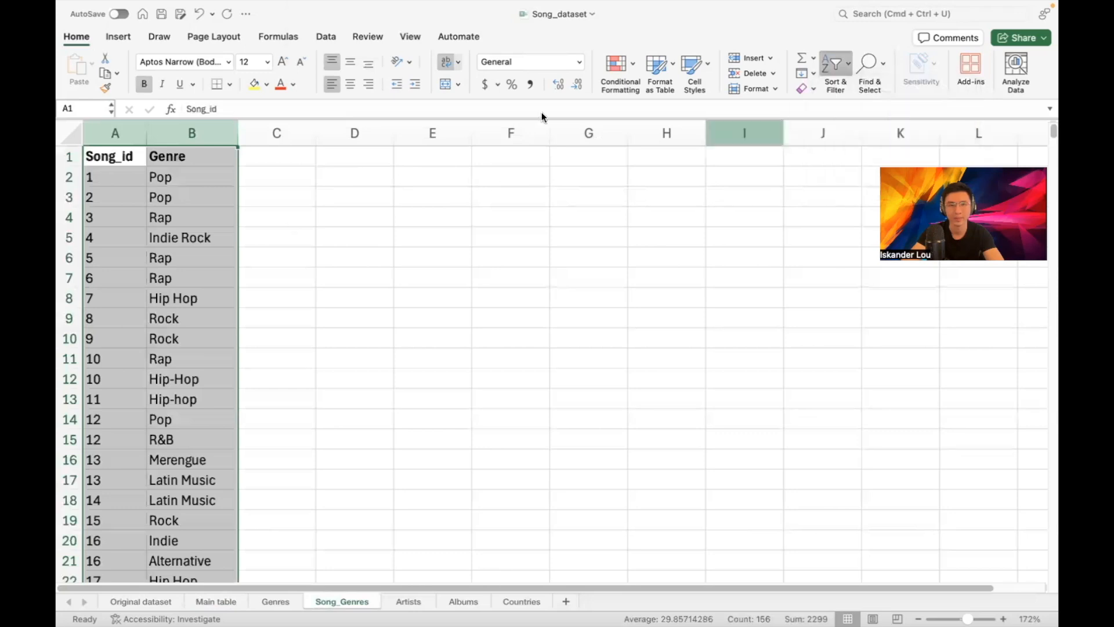
{"action": "left_click", "coordinate": [497, 74]}
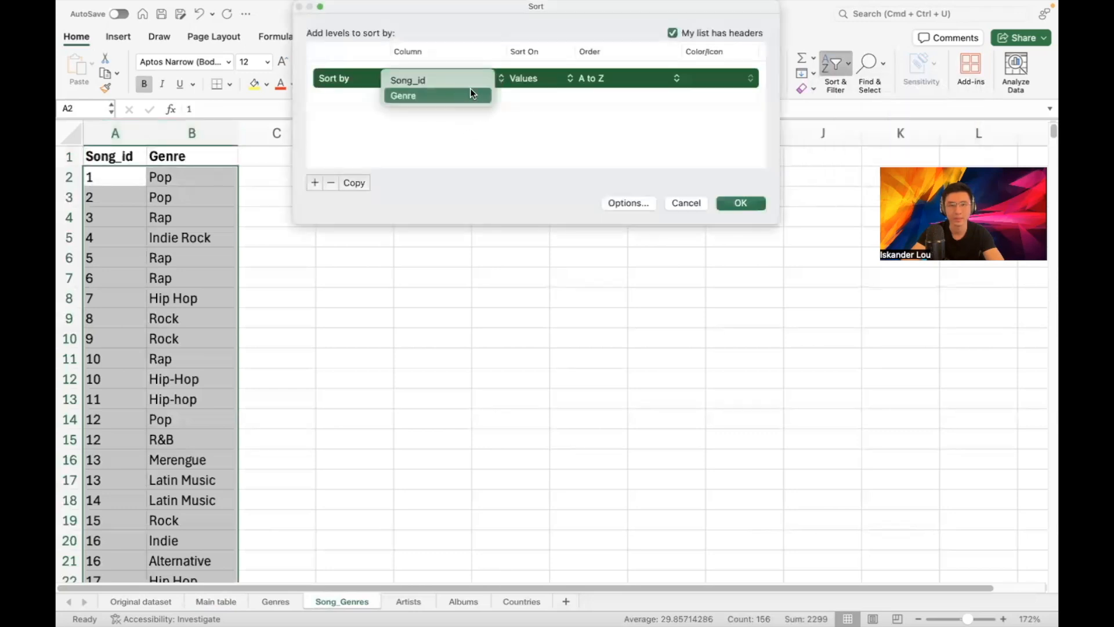
{"action": "left_click", "coordinate": [467, 89]}
{"action": "left_click", "coordinate": [736, 200]}
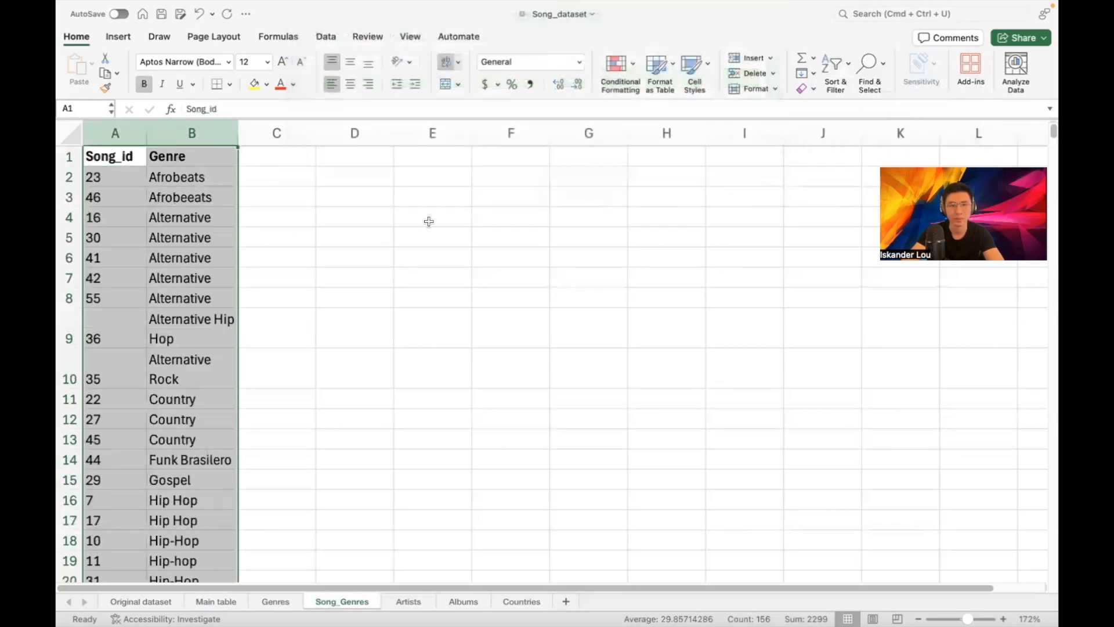
Correct B3's misspelled Afrobeeats to Afrobeats
{"action": "left_click", "coordinate": [206, 201]}
{"action": "type", "text": "Afrobea"}
{"action": "key", "text": "Return"}
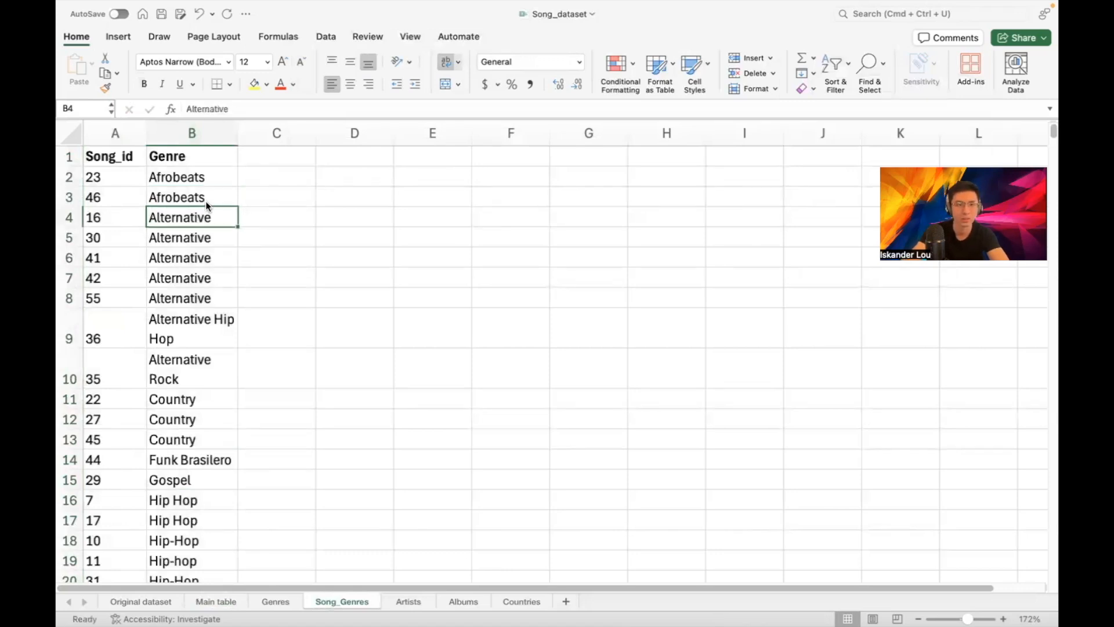
Copy Hip-Hop from B18 and paste it over B16, B17 and B19
{"action": "scroll", "coordinate": [197, 293], "scroll_direction": "down", "scroll_amount": 4}
{"action": "scroll", "coordinate": [217, 305], "scroll_direction": "down", "scroll_amount": 4}
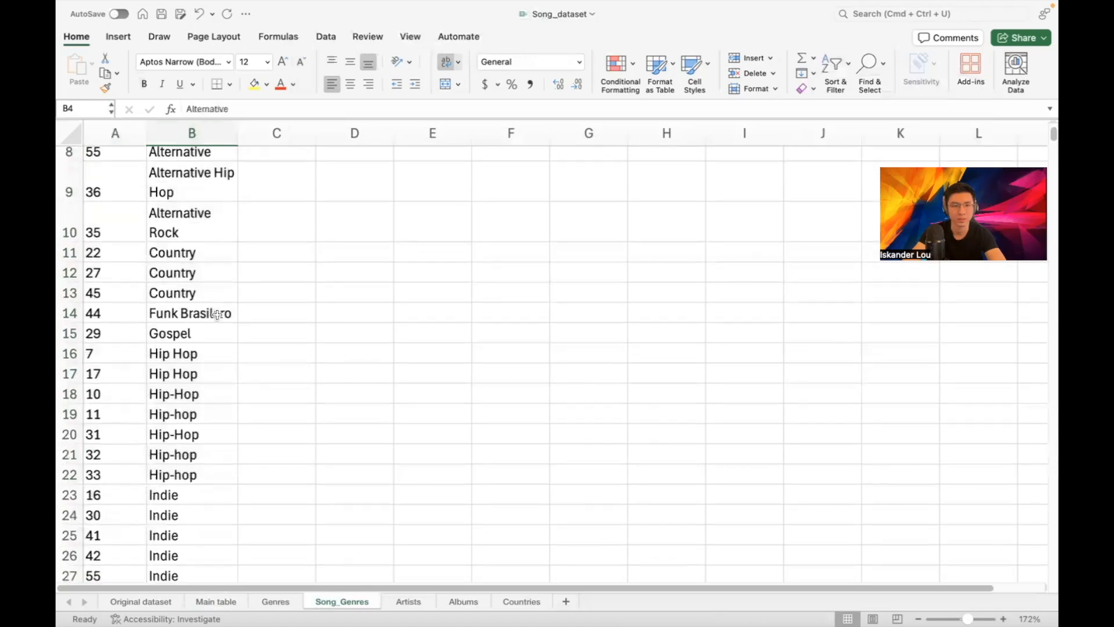
{"action": "left_click", "coordinate": [211, 360]}
{"action": "key", "text": "super+c"}
{"action": "left_click", "coordinate": [190, 317]}
{"action": "key", "text": "super+v"}
{"action": "left_click", "coordinate": [192, 336]}
{"action": "key", "text": "super+v"}
{"action": "left_click", "coordinate": [196, 376]}
{"action": "key", "text": "super+v"}
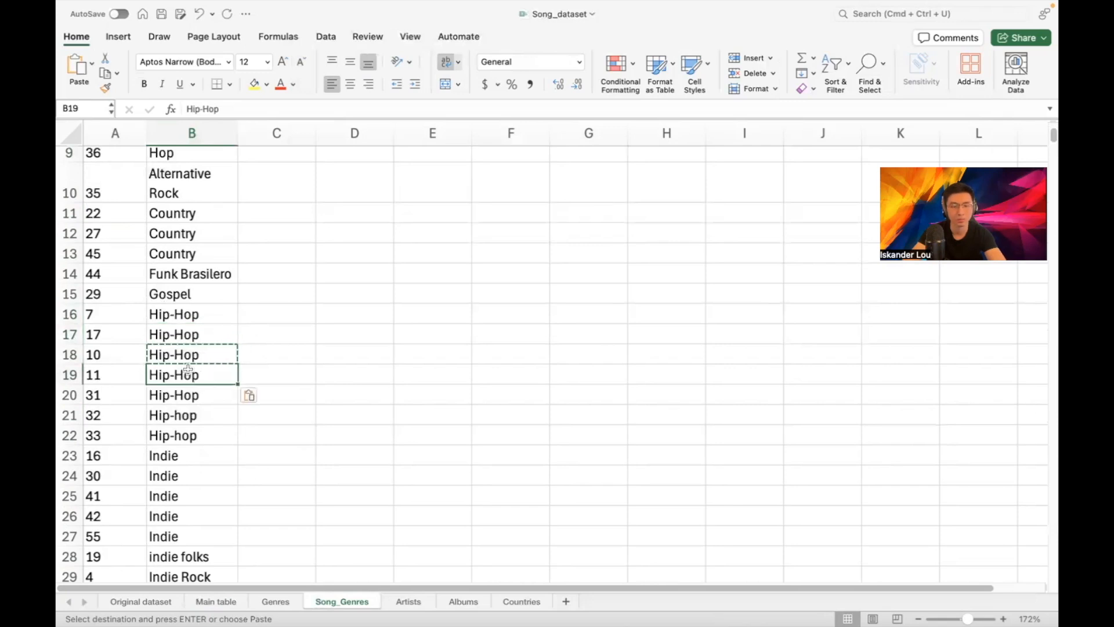
Overwrite B21 and B22 with the same Hip-Hop spelling
{"action": "scroll", "coordinate": [197, 371], "scroll_direction": "down", "scroll_amount": 2}
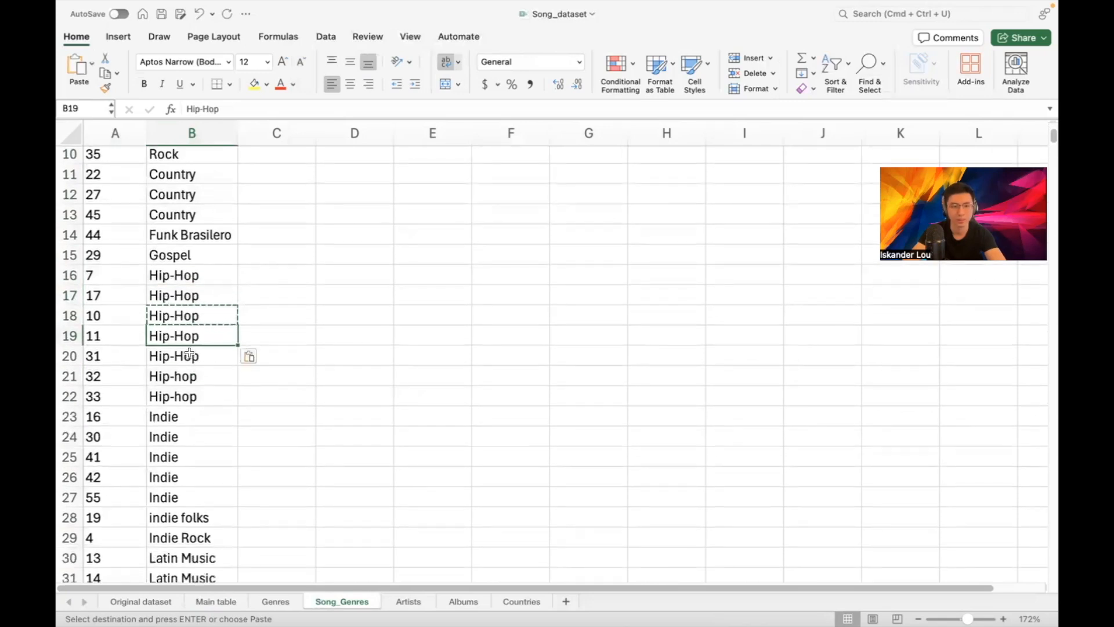
{"action": "scroll", "coordinate": [188, 355], "scroll_direction": "down", "scroll_amount": 2}
{"action": "left_click", "coordinate": [178, 330]}
{"action": "key", "text": "super+v"}
{"action": "left_click", "coordinate": [180, 347]}
{"action": "key", "text": "super+v"}
Capitalise B46 so it reads 'Punjabi rap'
{"action": "scroll", "coordinate": [196, 341], "scroll_direction": "down", "scroll_amount": 2}
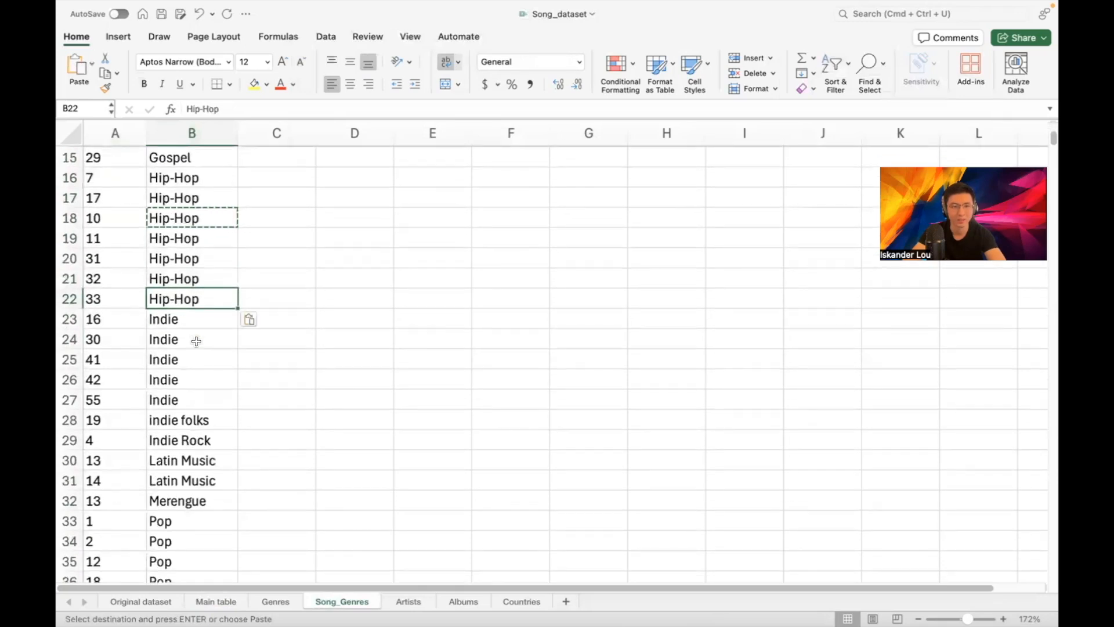
{"action": "scroll", "coordinate": [196, 341], "scroll_direction": "down", "scroll_amount": 4}
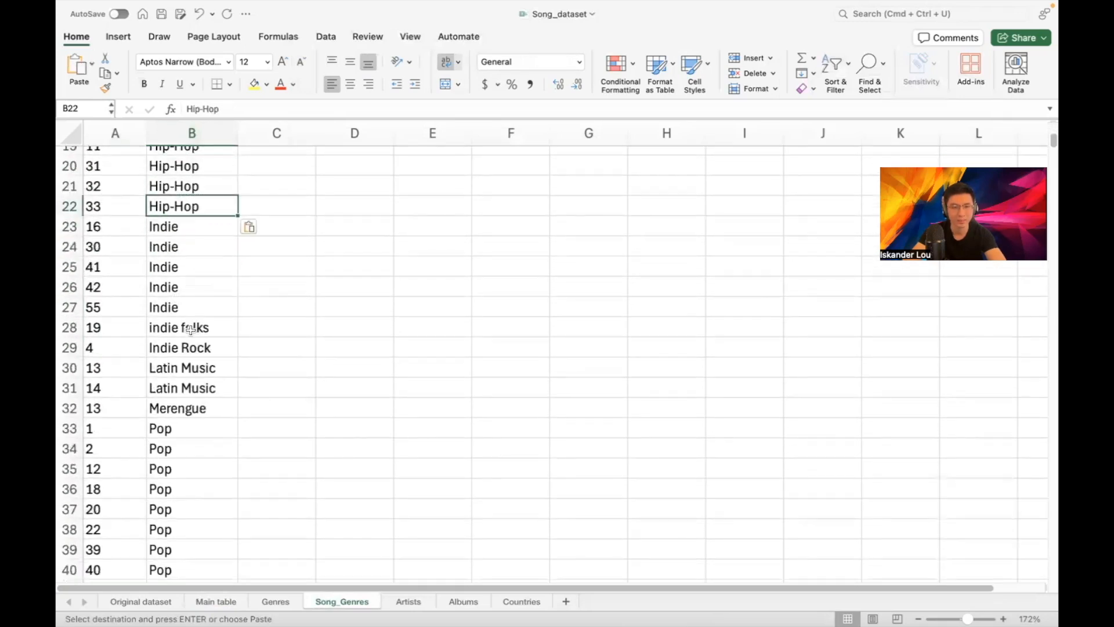
{"action": "scroll", "coordinate": [218, 364], "scroll_direction": "down", "scroll_amount": 15}
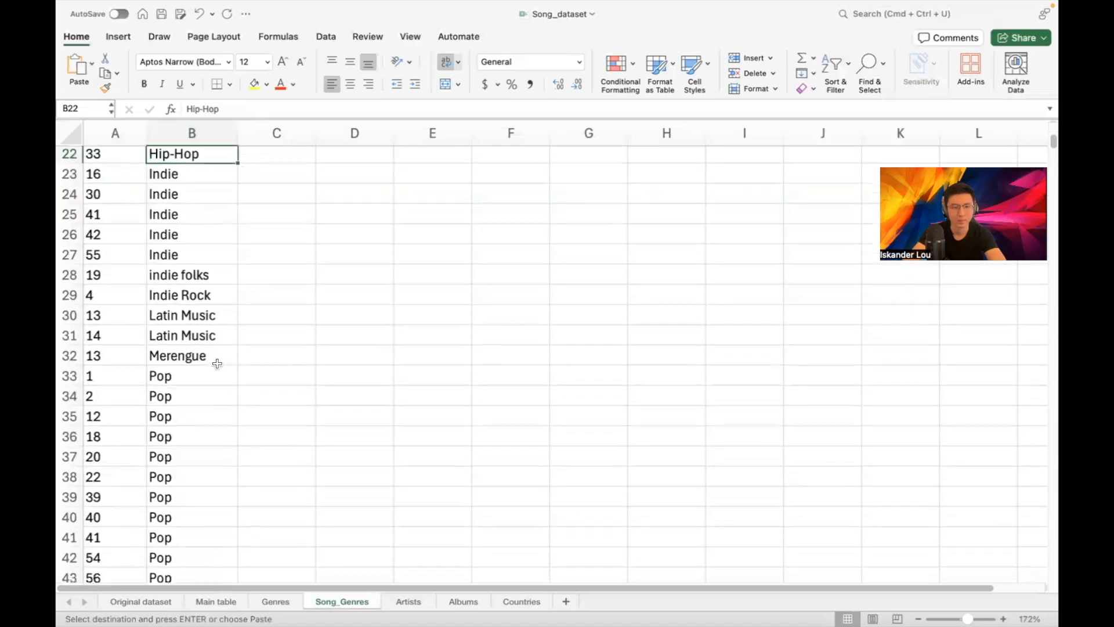
{"action": "scroll", "coordinate": [217, 366], "scroll_direction": "down", "scroll_amount": 2}
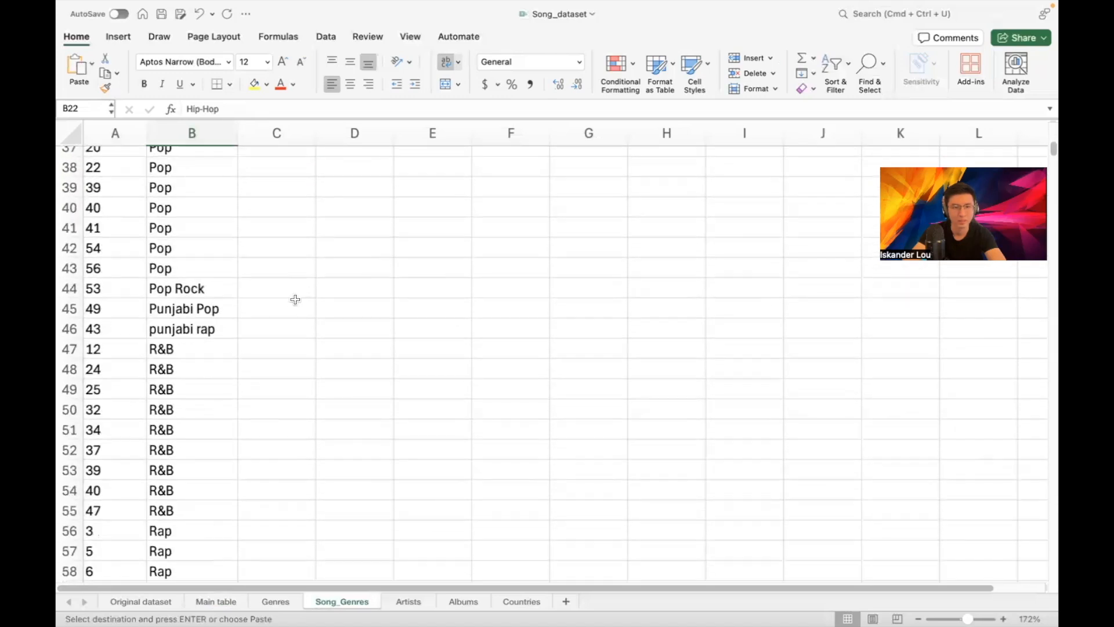
{"action": "double_click", "coordinate": [173, 329]}
{"action": "left_click", "coordinate": [155, 328]}
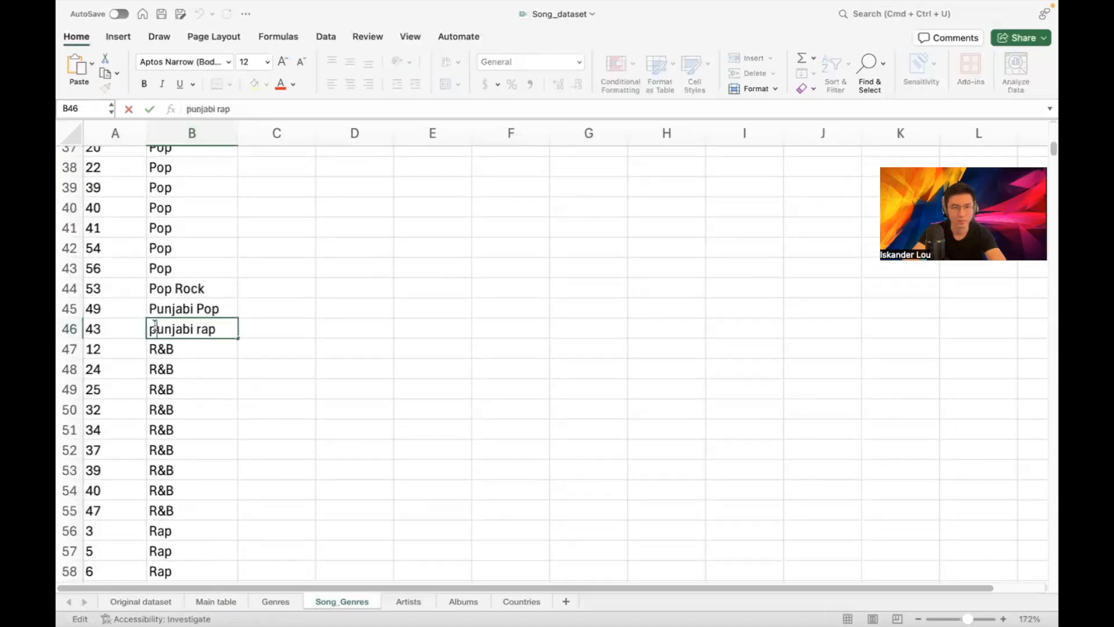
{"action": "key", "text": "BackSpace"}
{"action": "type", "text": "P"}
{"action": "key", "text": "Return"}
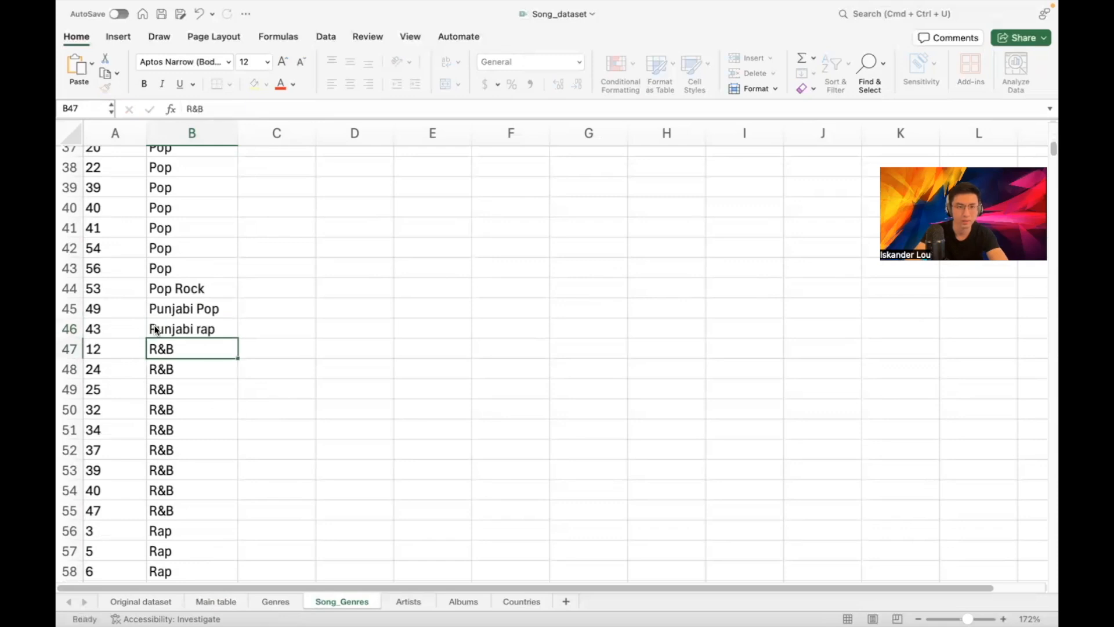
Bring up the Genres sheet to compare its genre names
{"action": "scroll", "coordinate": [190, 324], "scroll_direction": "down", "scroll_amount": 2}
{"action": "scroll", "coordinate": [192, 324], "scroll_direction": "down", "scroll_amount": 3}
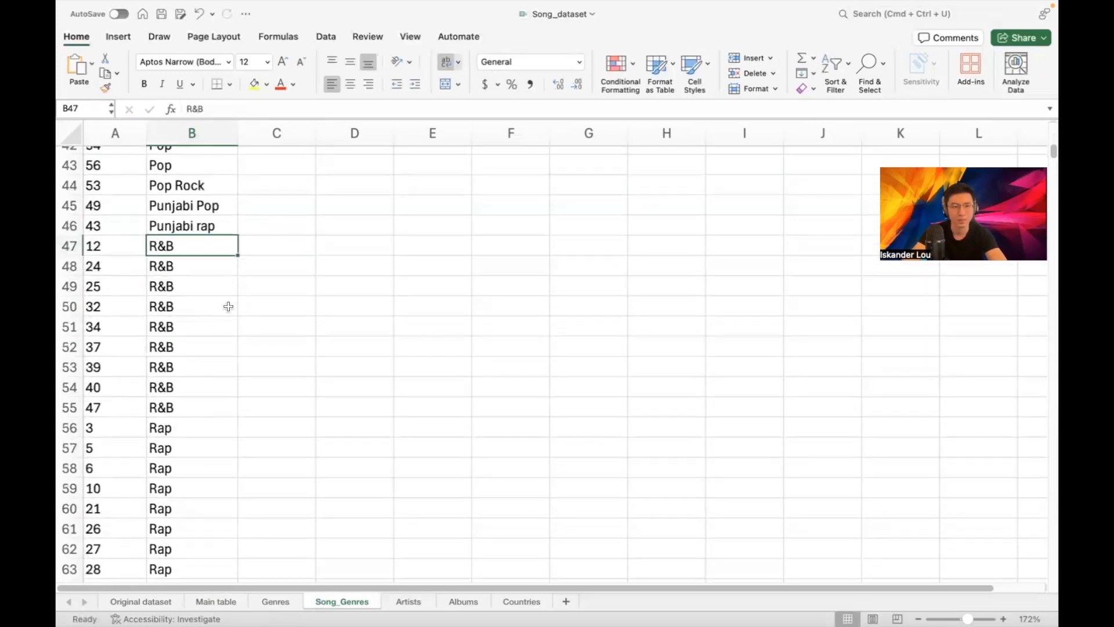
{"action": "scroll", "coordinate": [223, 330], "scroll_direction": "down", "scroll_amount": 4}
{"action": "scroll", "coordinate": [220, 350], "scroll_direction": "down", "scroll_amount": 6}
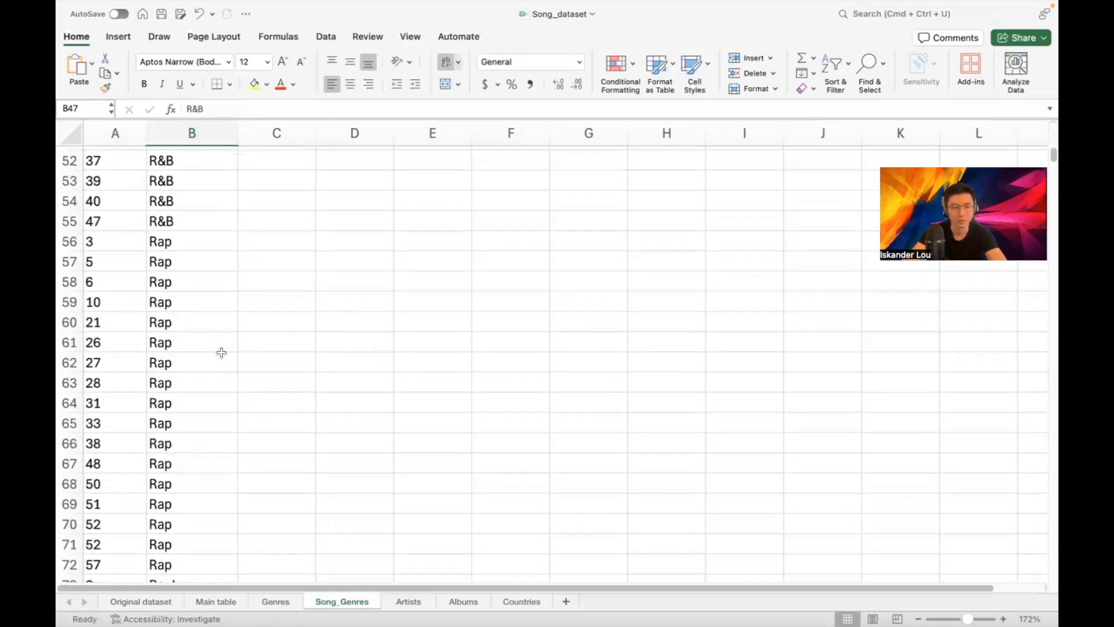
{"action": "scroll", "coordinate": [222, 354], "scroll_direction": "up", "scroll_amount": 12}
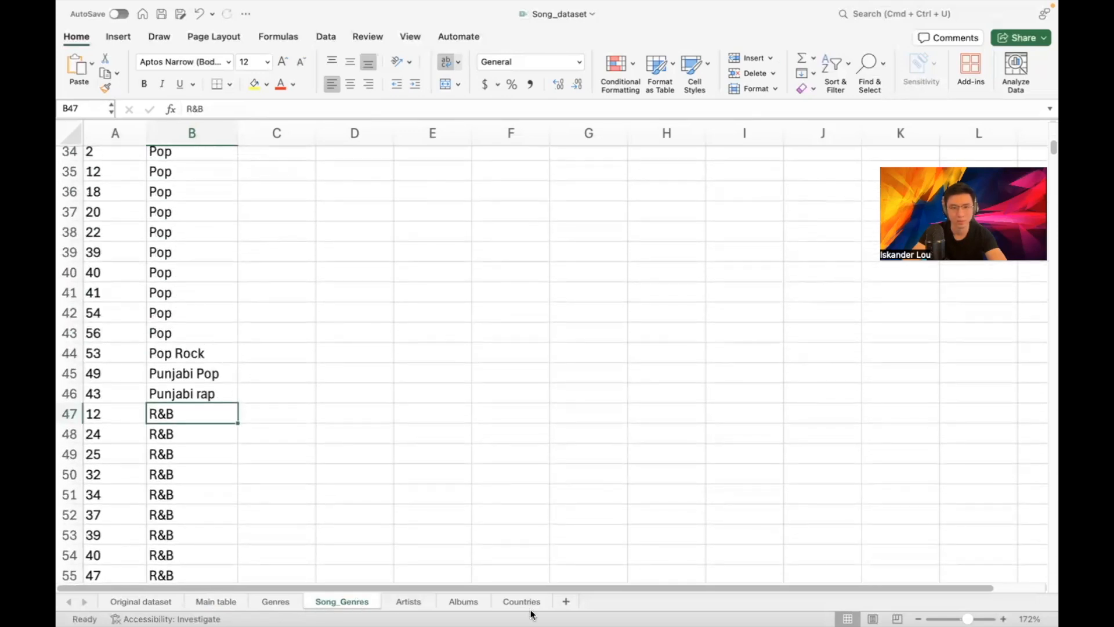
{"action": "left_click", "coordinate": [285, 604]}
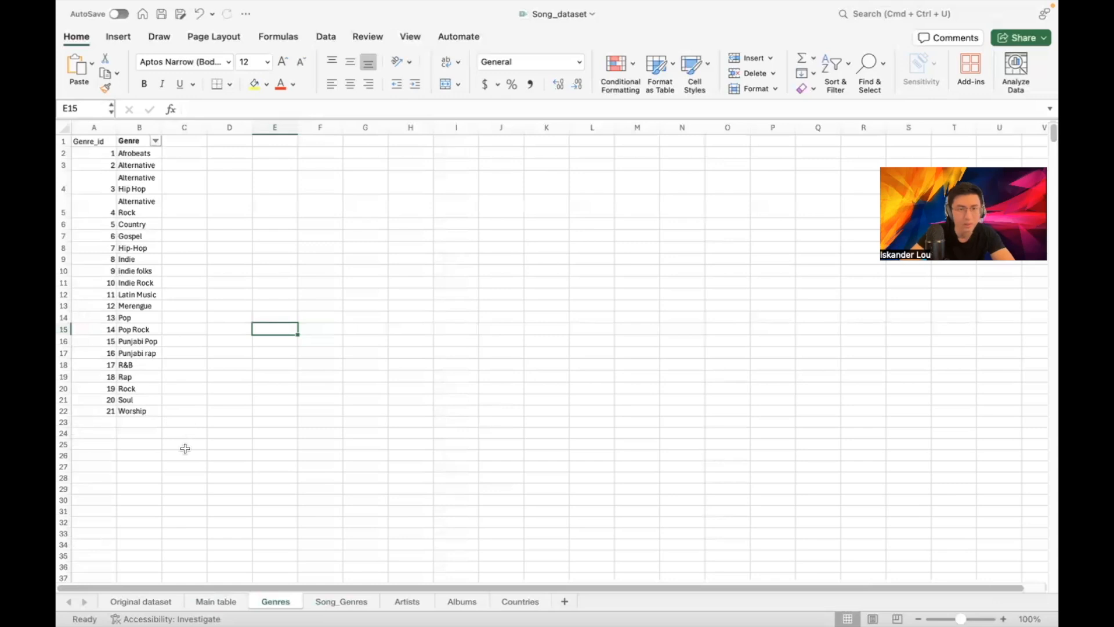
Go back to Song_Genres and select C1 beside Genre, rechecking the Genres list once
{"action": "left_click", "coordinate": [352, 601]}
{"action": "scroll", "coordinate": [266, 306], "scroll_direction": "up", "scroll_amount": 10}
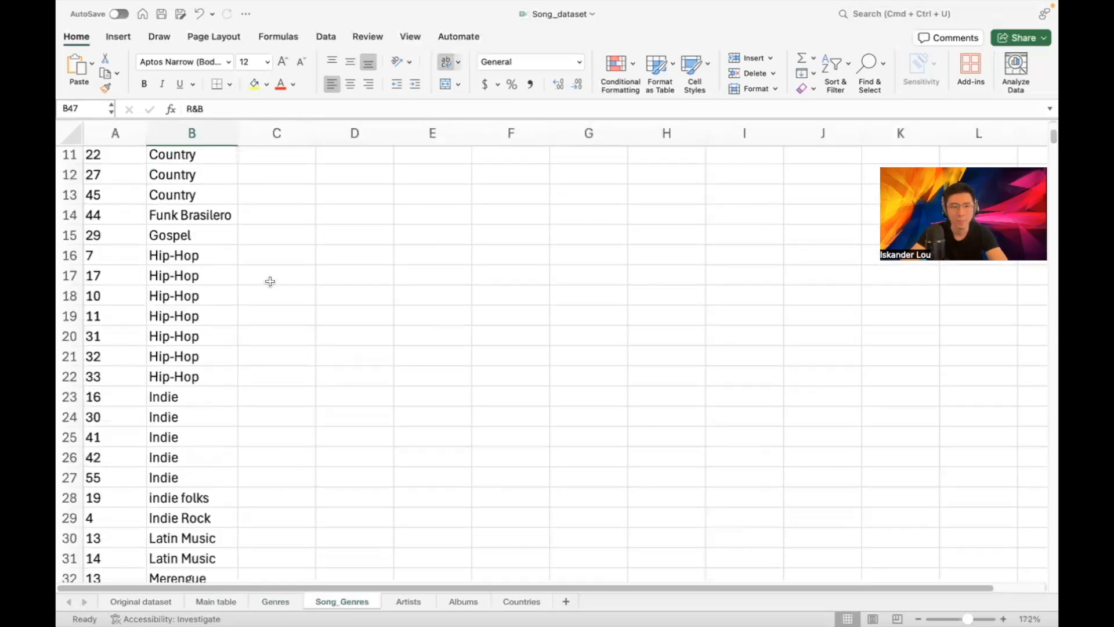
{"action": "scroll", "coordinate": [270, 281], "scroll_direction": "up", "scroll_amount": 4}
{"action": "left_click", "coordinate": [280, 153]}
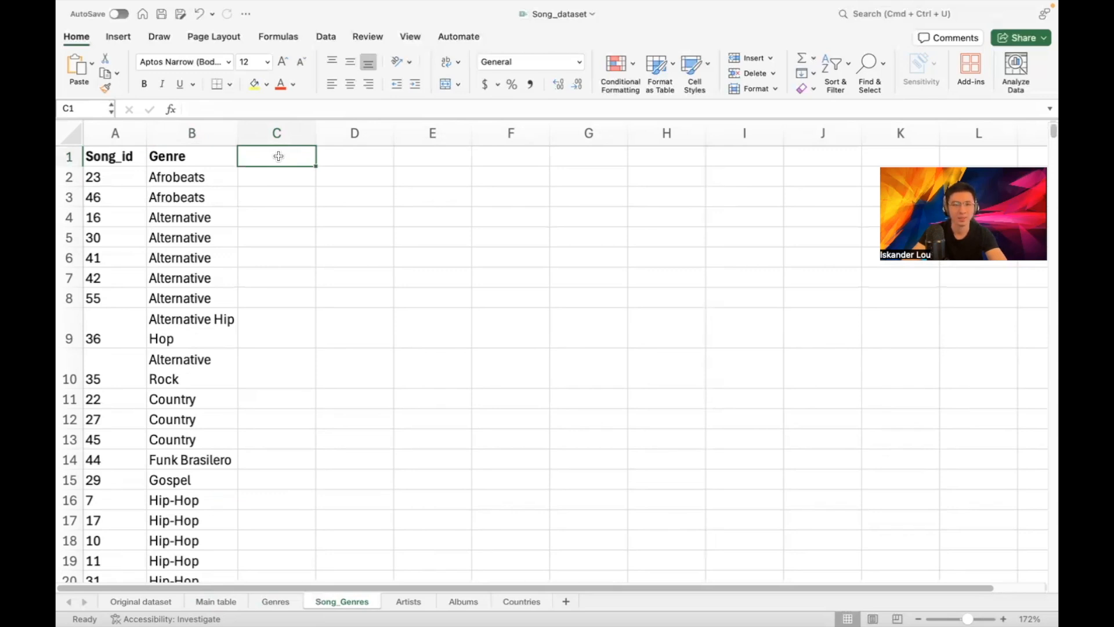
{"action": "left_click", "coordinate": [191, 159]}
{"action": "left_click", "coordinate": [270, 171]}
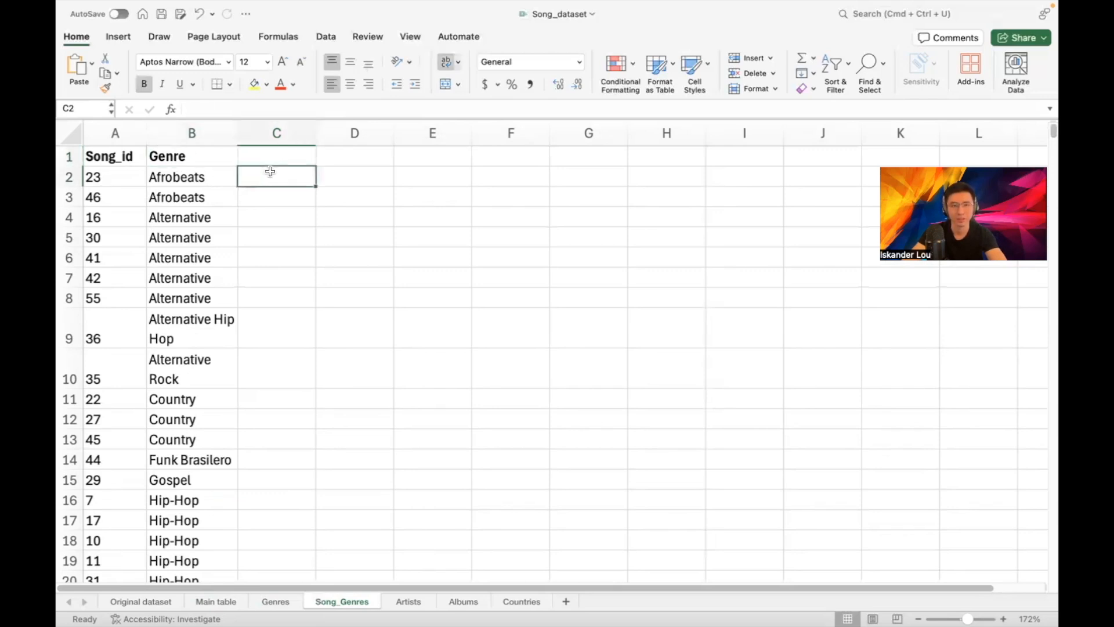
{"action": "left_click", "coordinate": [268, 156]}
{"action": "left_click", "coordinate": [276, 599]}
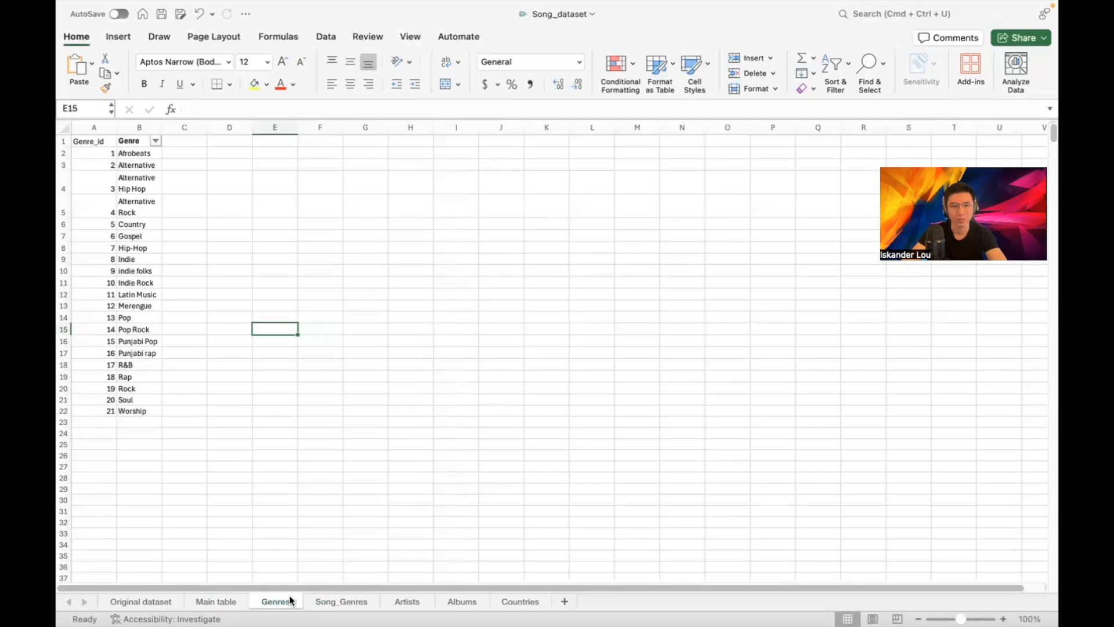
{"action": "left_click", "coordinate": [329, 597]}
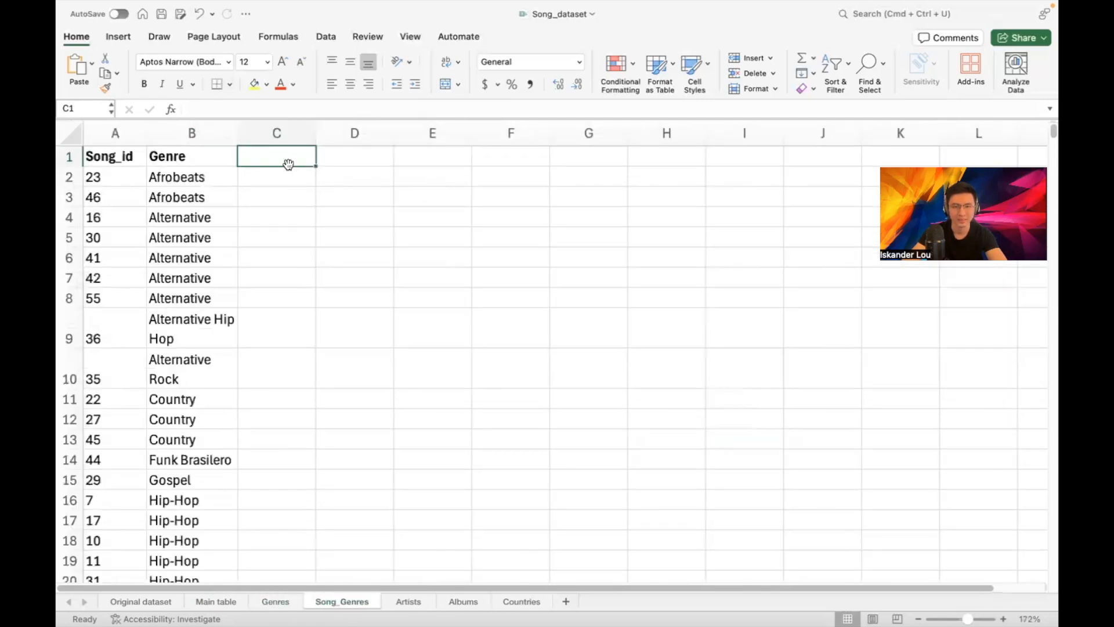
Add a Genre_id header in C1 and an XLOOKUP in C2 matching B2 against Genres column B, returning column A
{"action": "type", "text": "Genre_id"}
{"action": "key", "text": "Return"}
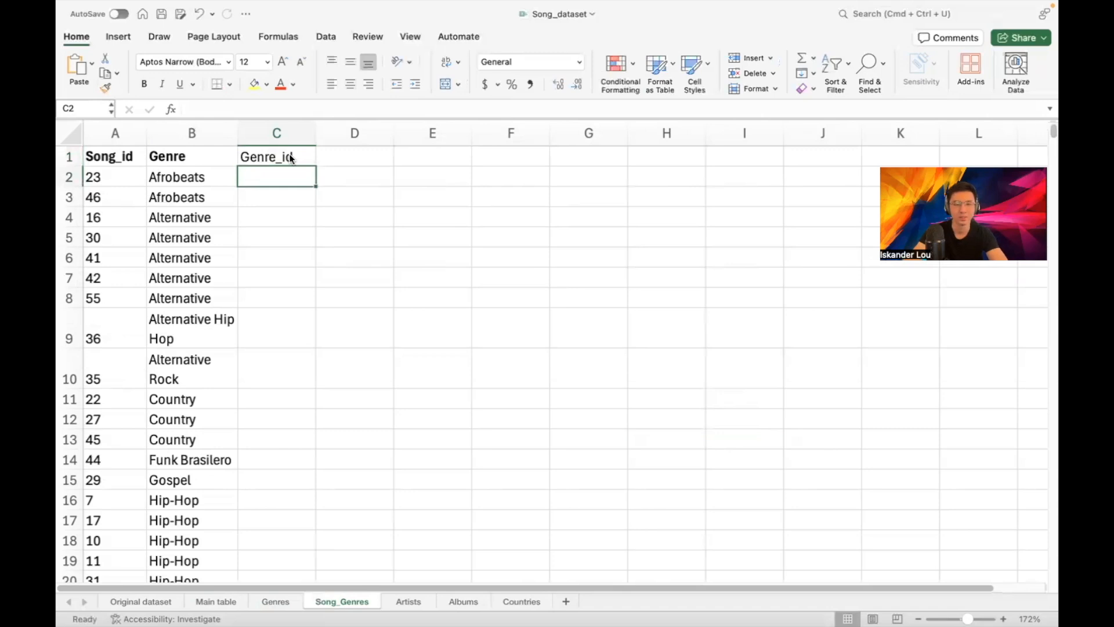
{"action": "type", "text": "=XL"}
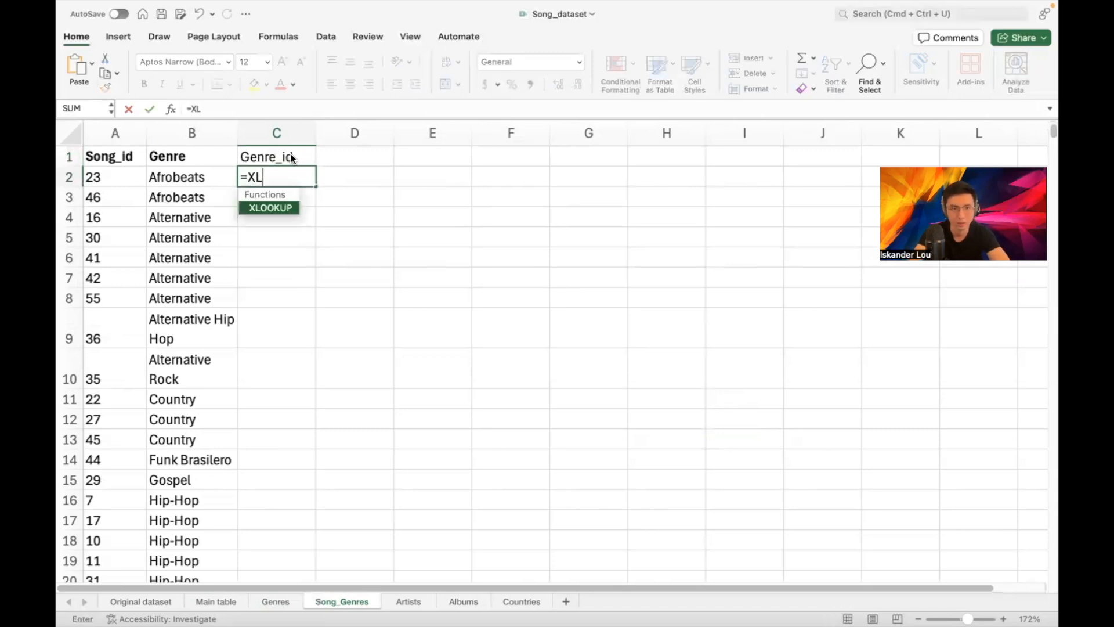
{"action": "type", "text": "OOKUP("}
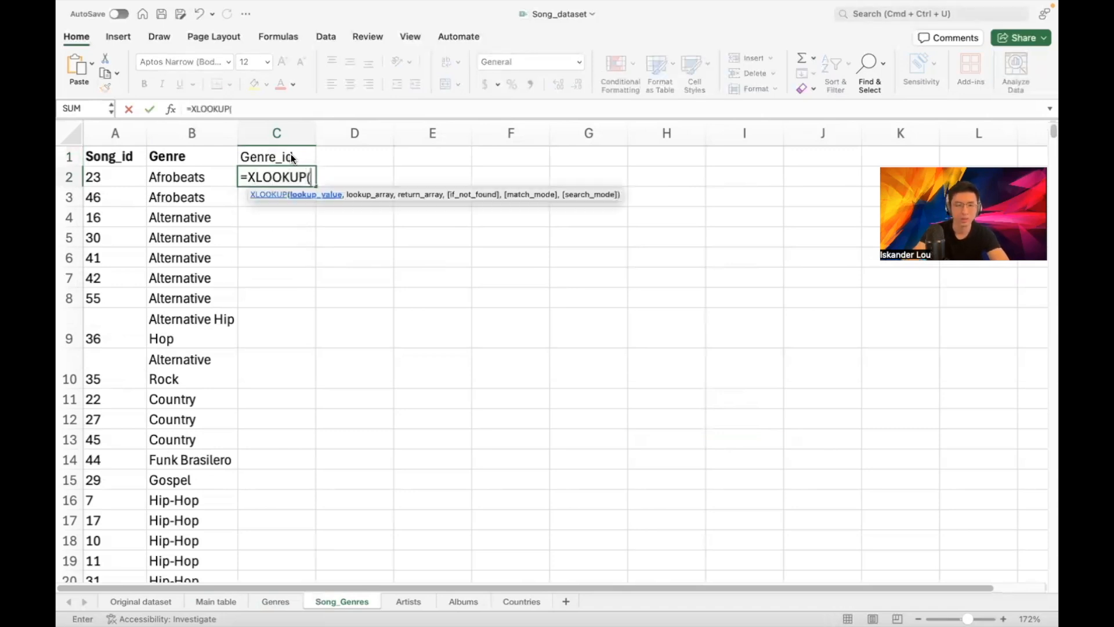
{"action": "left_click", "coordinate": [199, 175]}
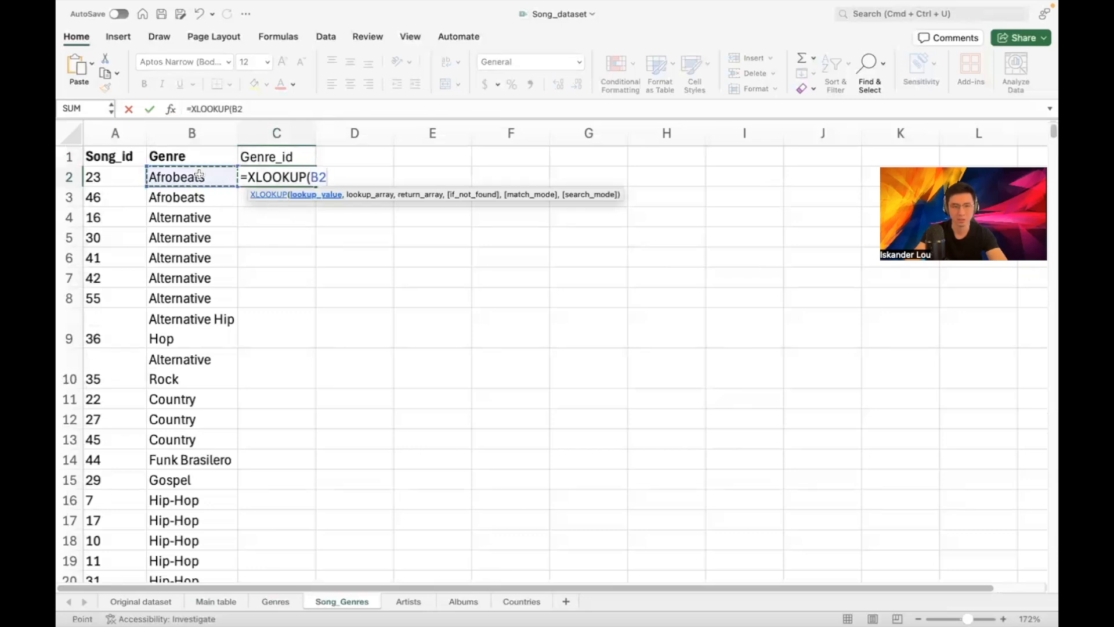
{"action": "type", "text": ","}
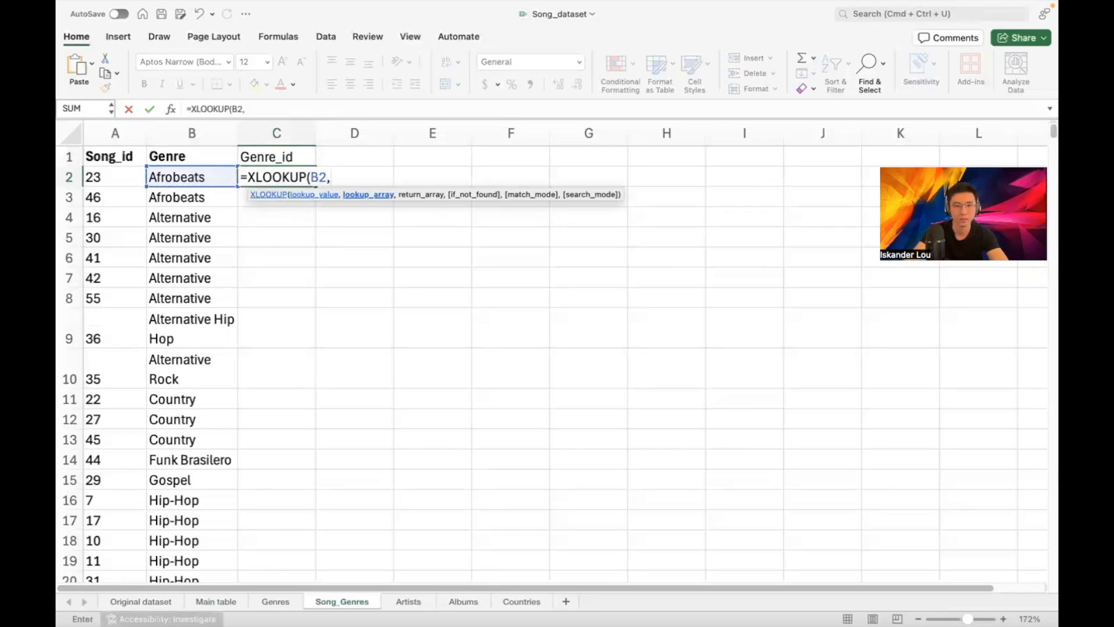
{"action": "left_click", "coordinate": [275, 602]}
{"action": "left_click", "coordinate": [149, 128]}
{"action": "type", "text": ","}
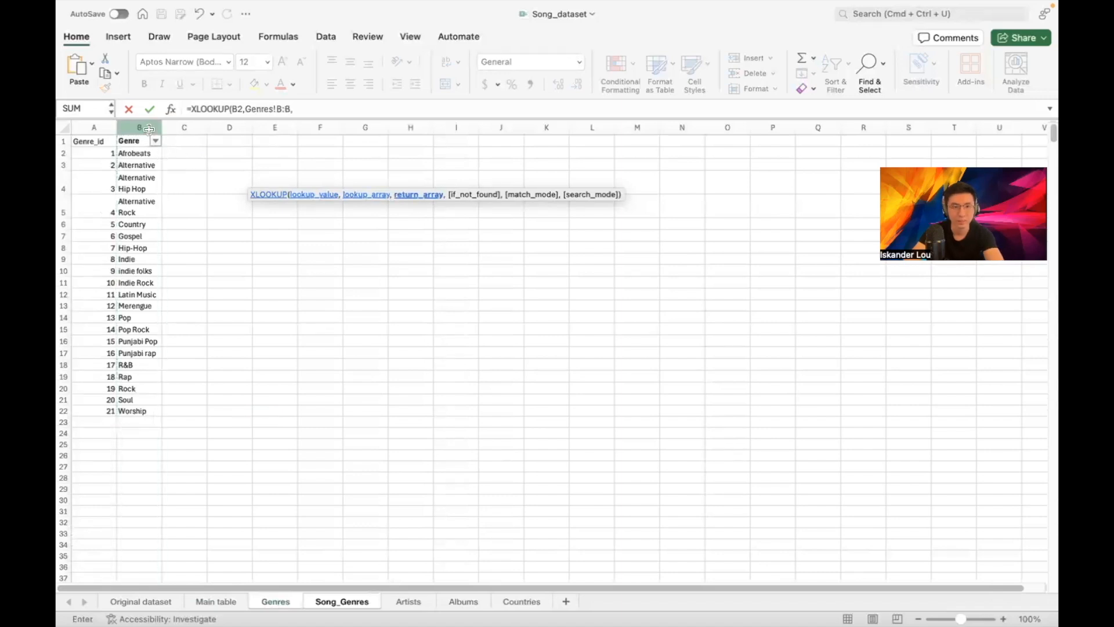
{"action": "left_click", "coordinate": [93, 128]}
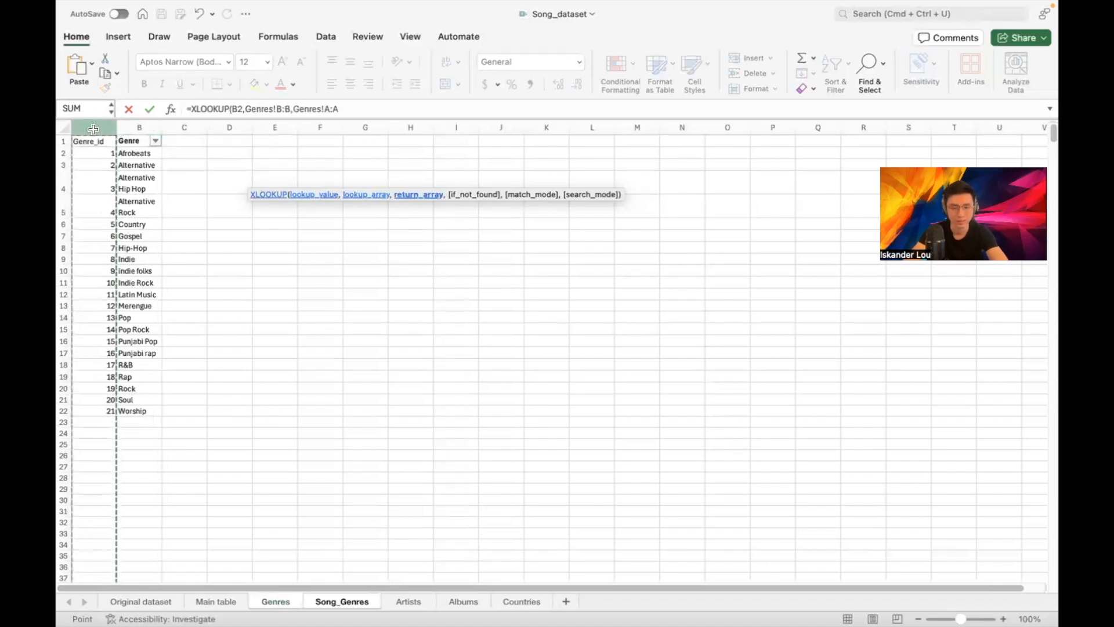
{"action": "left_click", "coordinate": [355, 109]}
{"action": "type", "text": ")"}
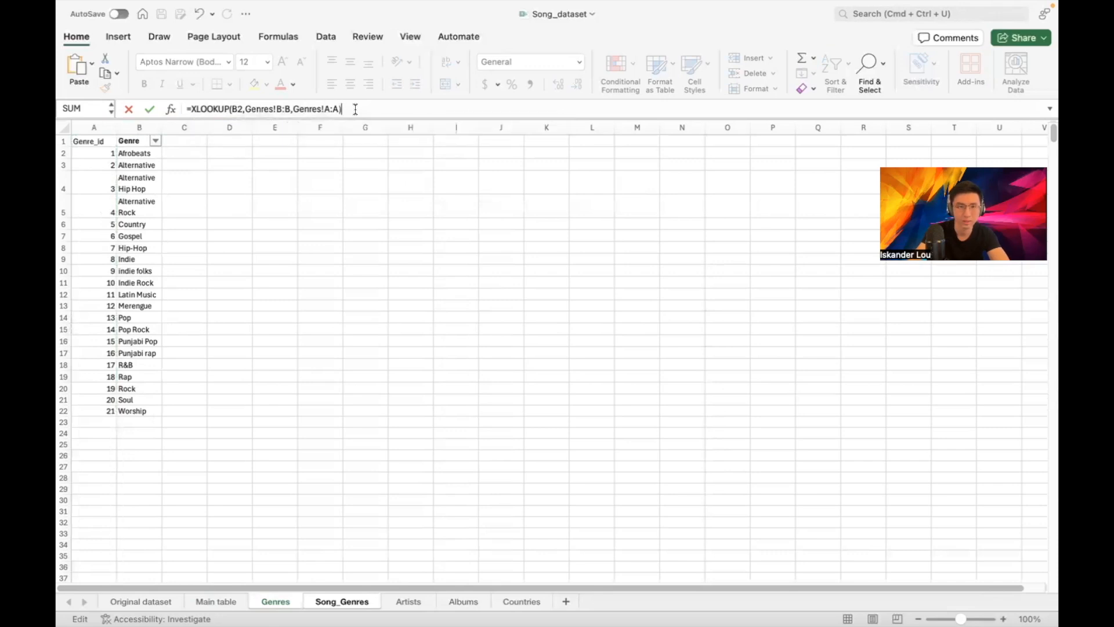
{"action": "key", "text": "Return"}
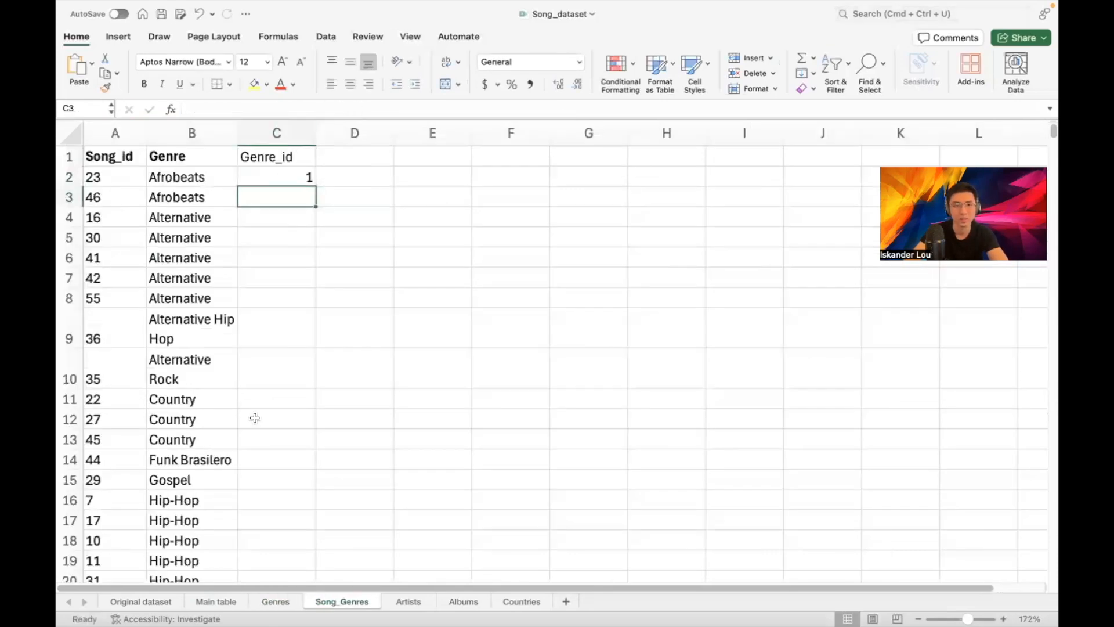
Fill the XLOOKUP formula down the Genre_id column to row 16
{"action": "left_click", "coordinate": [276, 602]}
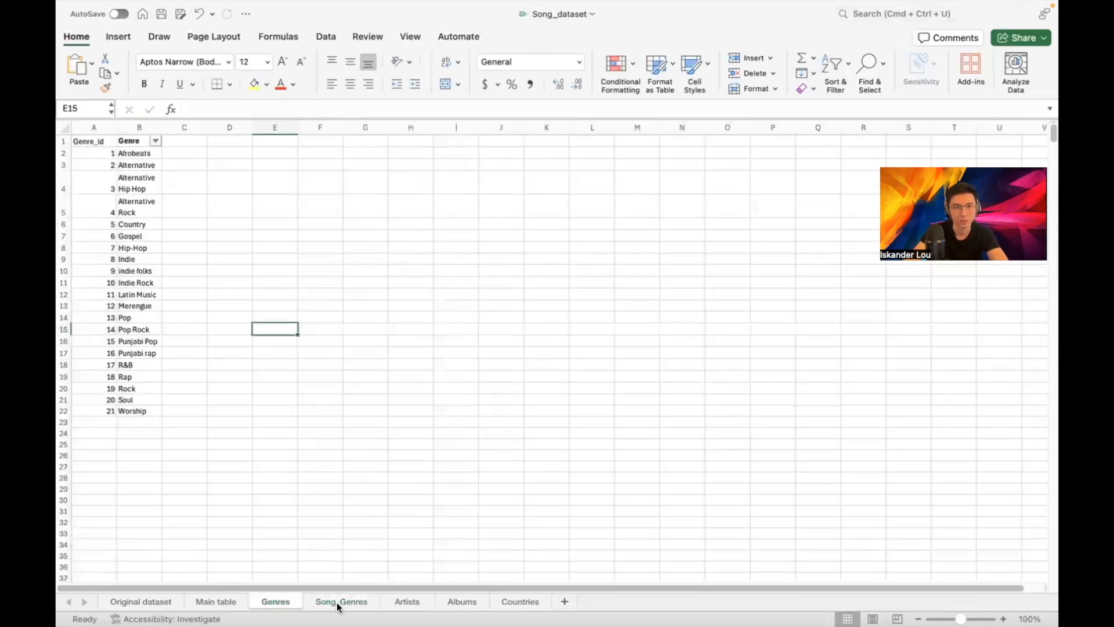
{"action": "left_click", "coordinate": [337, 601]}
{"action": "left_click", "coordinate": [292, 181]}
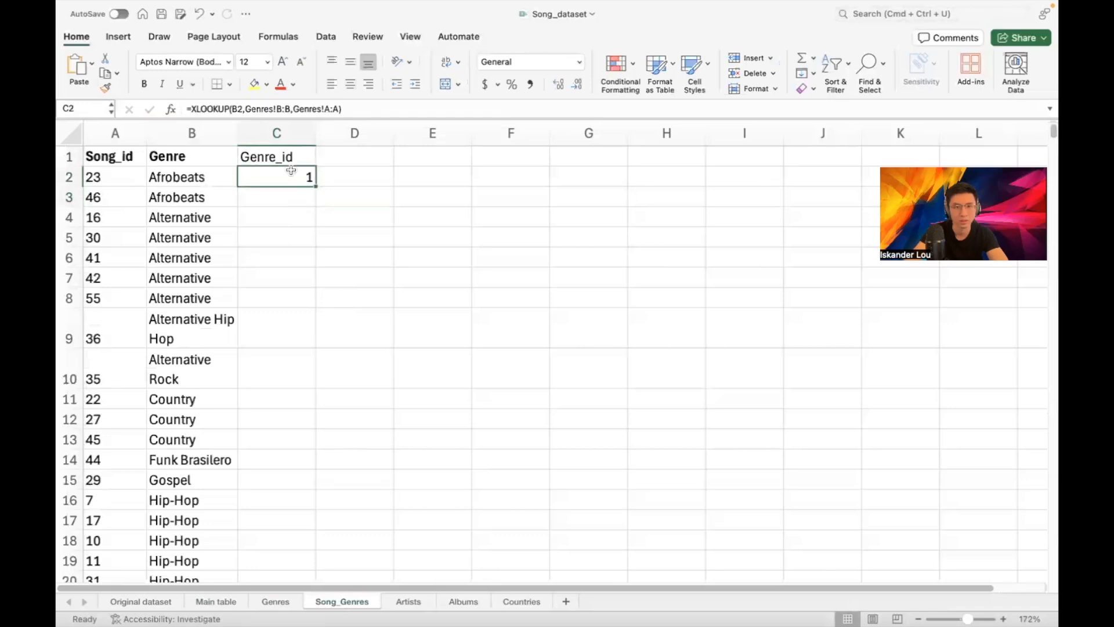
{"action": "left_click_drag", "start_coordinate": [316, 190], "coordinate": [301, 413]}
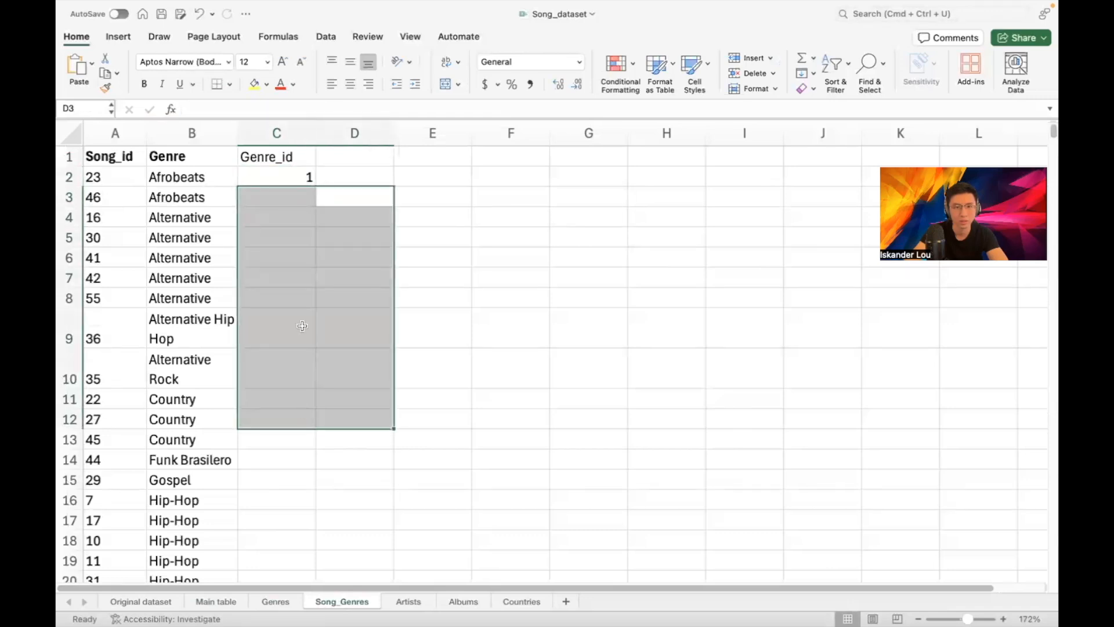
{"action": "left_click", "coordinate": [303, 183]}
{"action": "left_click_drag", "start_coordinate": [316, 184], "coordinate": [283, 507]}
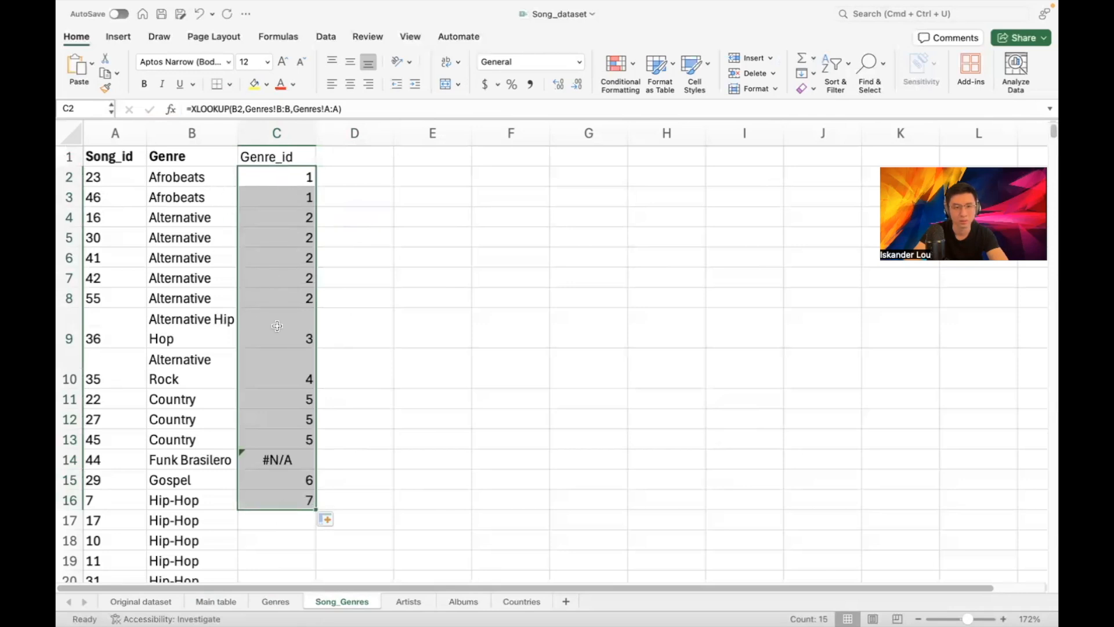
{"action": "left_click", "coordinate": [271, 601]}
{"action": "left_click", "coordinate": [316, 601]}
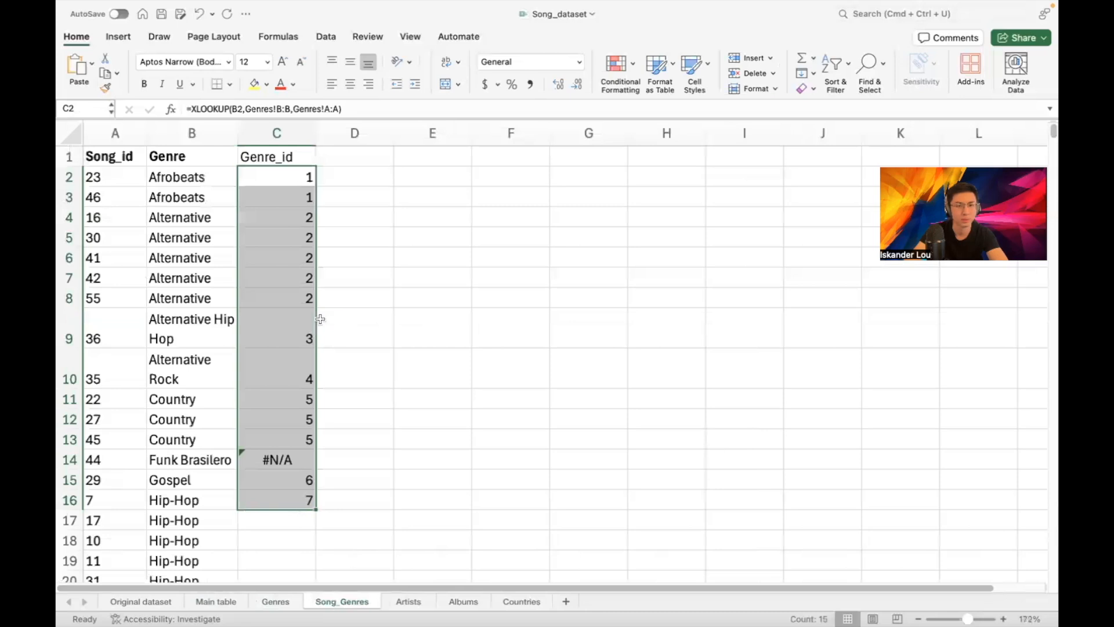
{"action": "scroll", "coordinate": [320, 319], "scroll_direction": "down", "scroll_amount": 5}
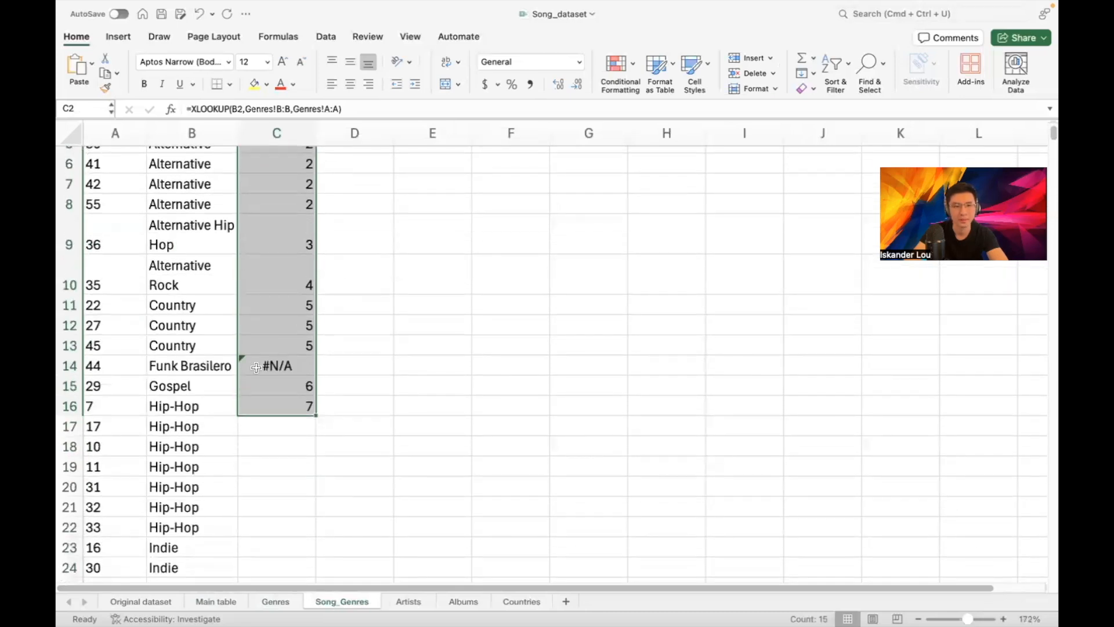
Add Funk Brasilero below Worship on the Genres sheet as genre 22
{"action": "left_click", "coordinate": [276, 601]}
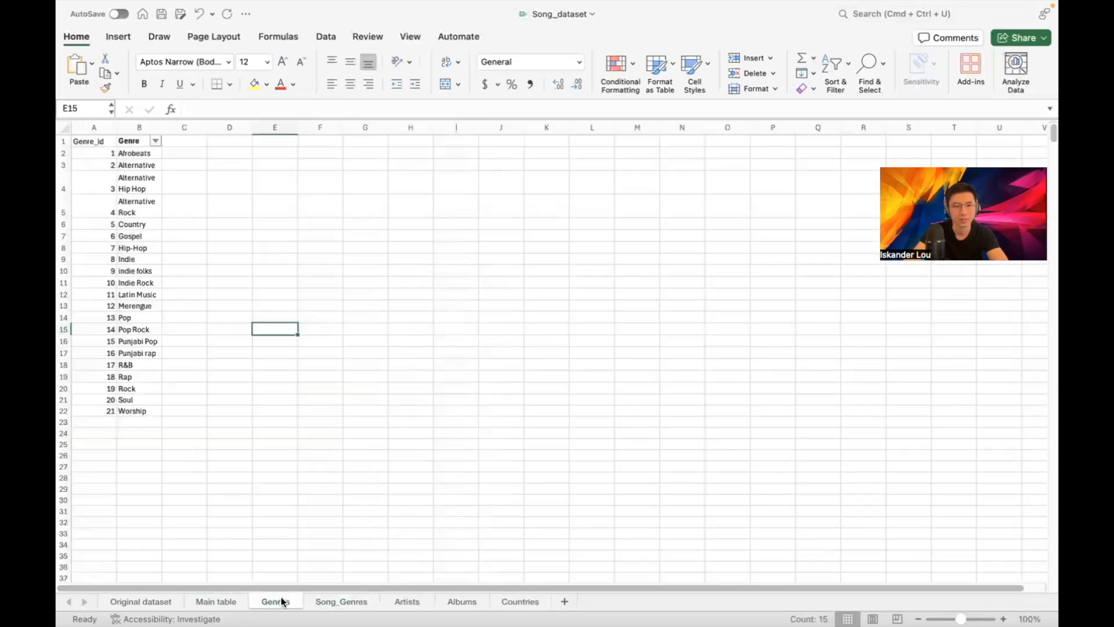
{"action": "left_click", "coordinate": [133, 420]}
{"action": "type", "text": "Funk B"}
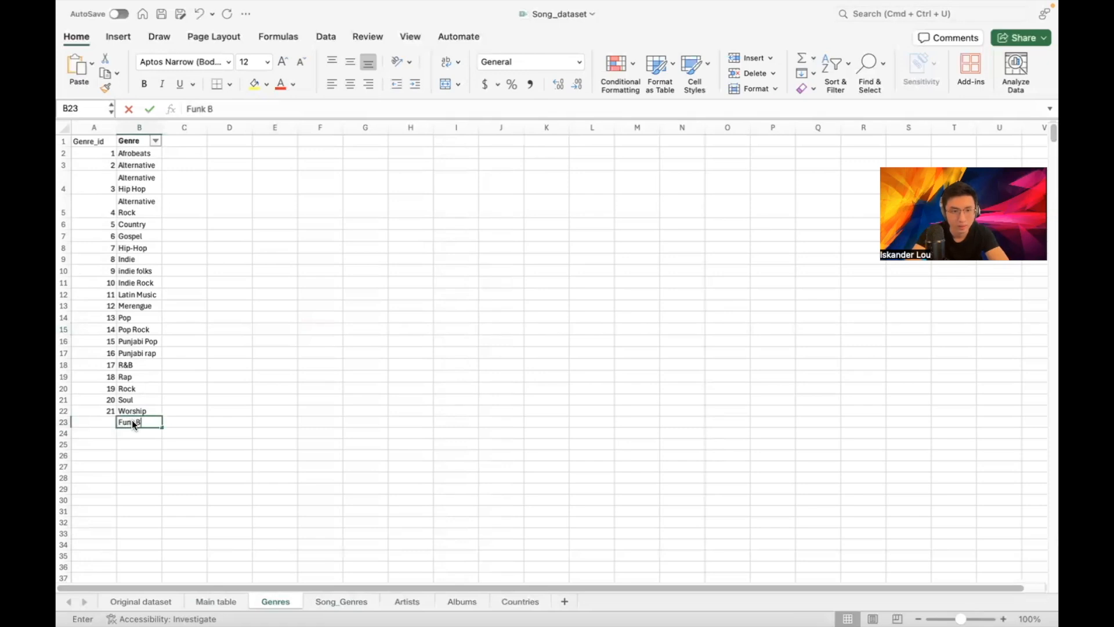
{"action": "type", "text": "rasilero"}
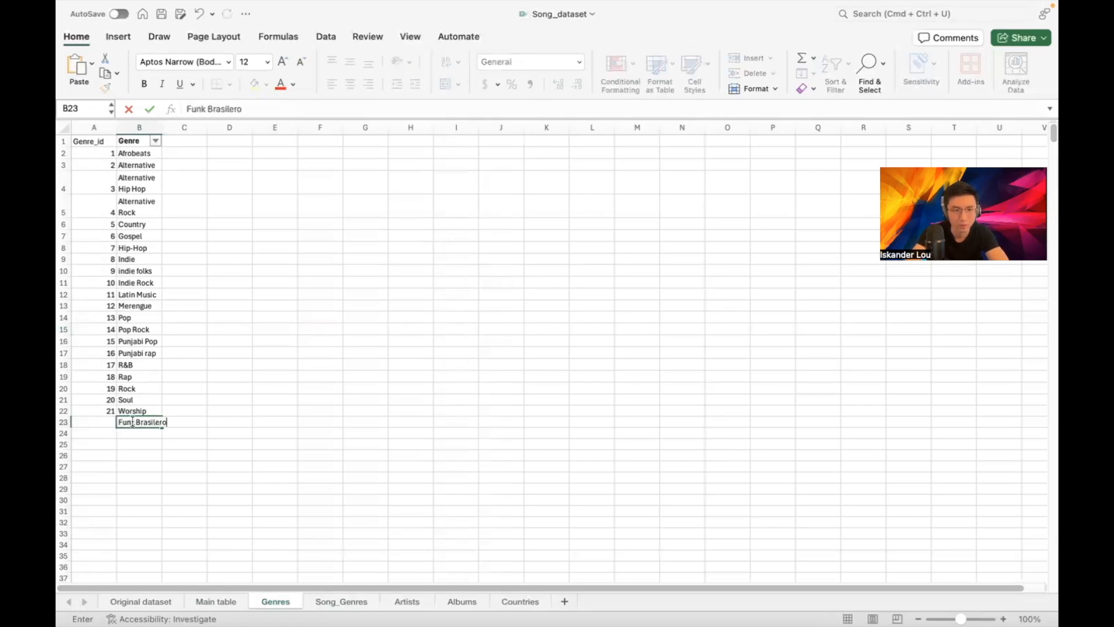
{"action": "left_click", "coordinate": [96, 422]}
{"action": "left_click", "coordinate": [250, 400]}
Extend the Genre_id lookup formula down to row 78
{"action": "left_click", "coordinate": [323, 602]}
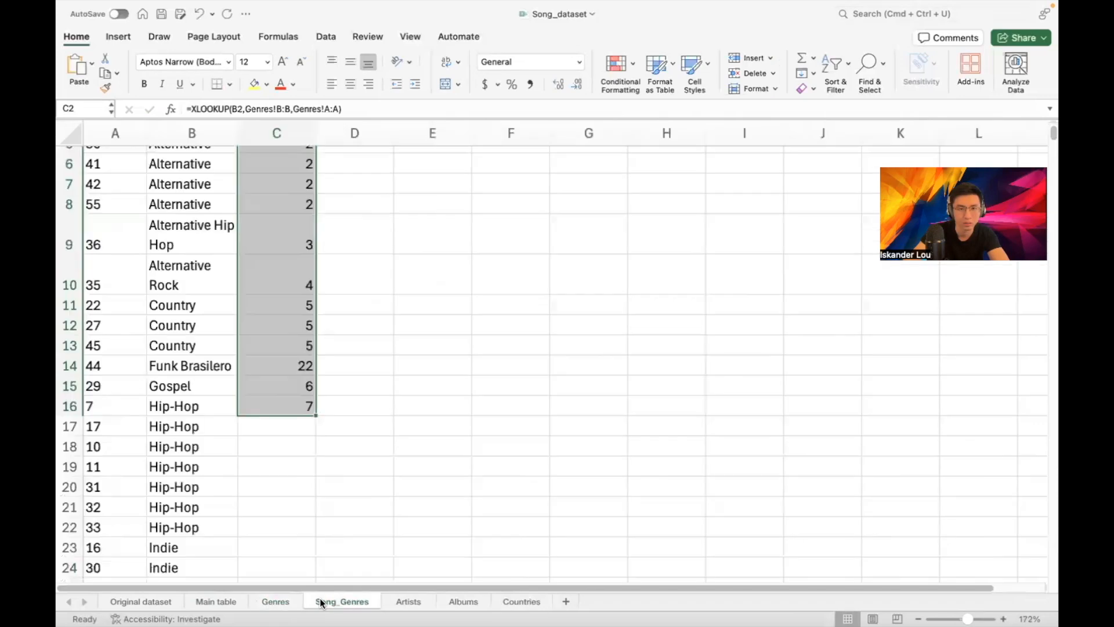
{"action": "left_click_drag", "start_coordinate": [316, 415], "coordinate": [271, 552]}
{"action": "left_click", "coordinate": [396, 359]}
{"action": "scroll", "coordinate": [340, 265], "scroll_direction": "up", "scroll_amount": 15}
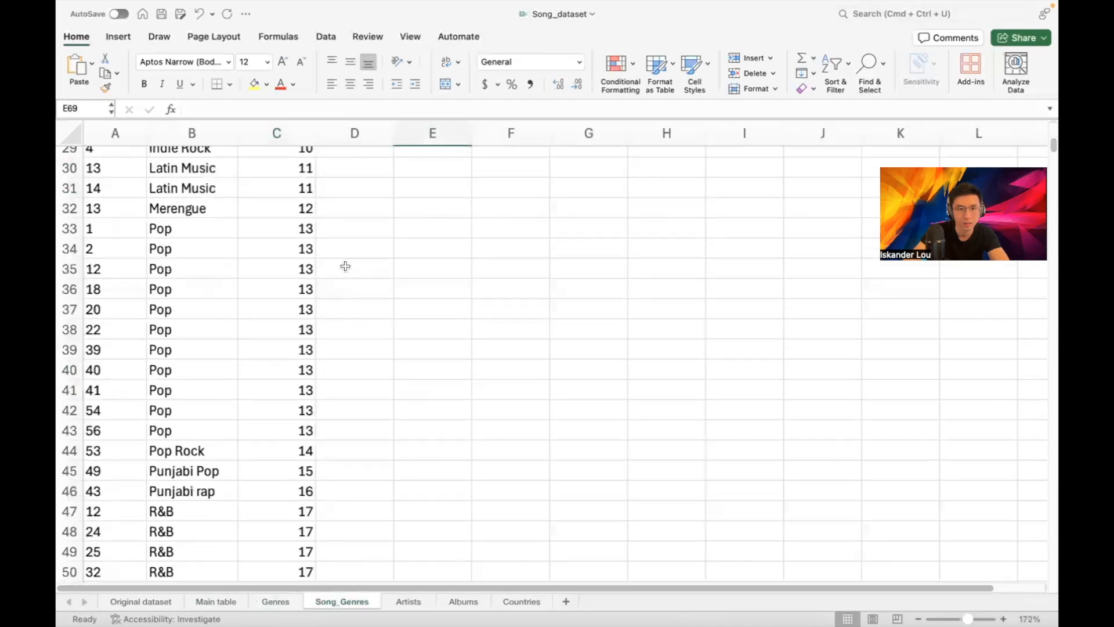
{"action": "scroll", "coordinate": [341, 264], "scroll_direction": "up", "scroll_amount": 5}
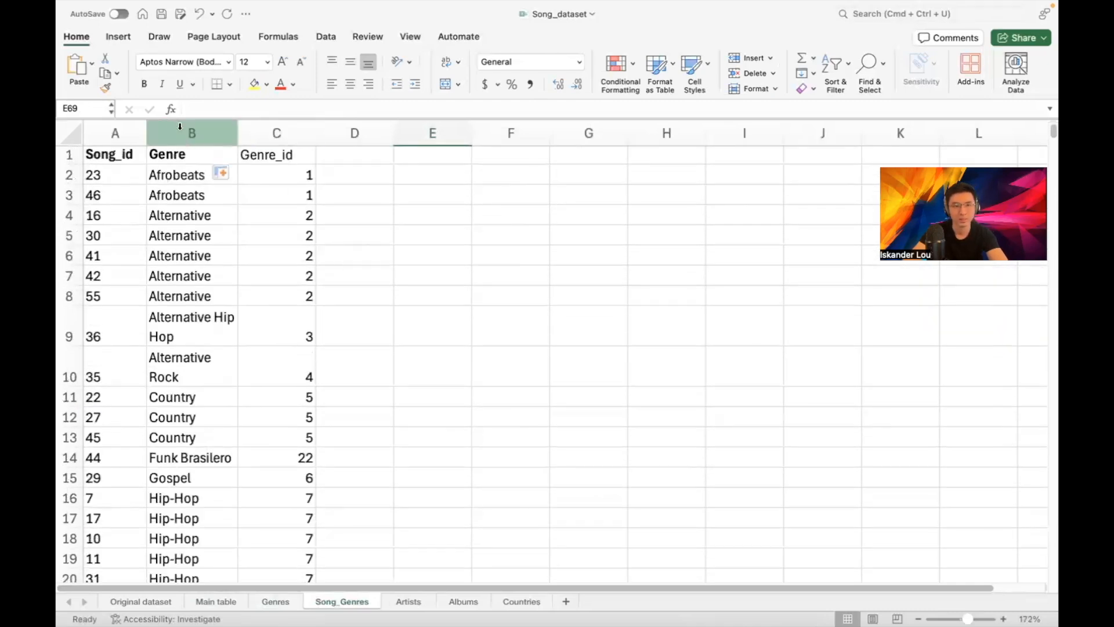
Convert the Genre_id column formulas into plain values with Paste Values
{"action": "left_click", "coordinate": [282, 120]}
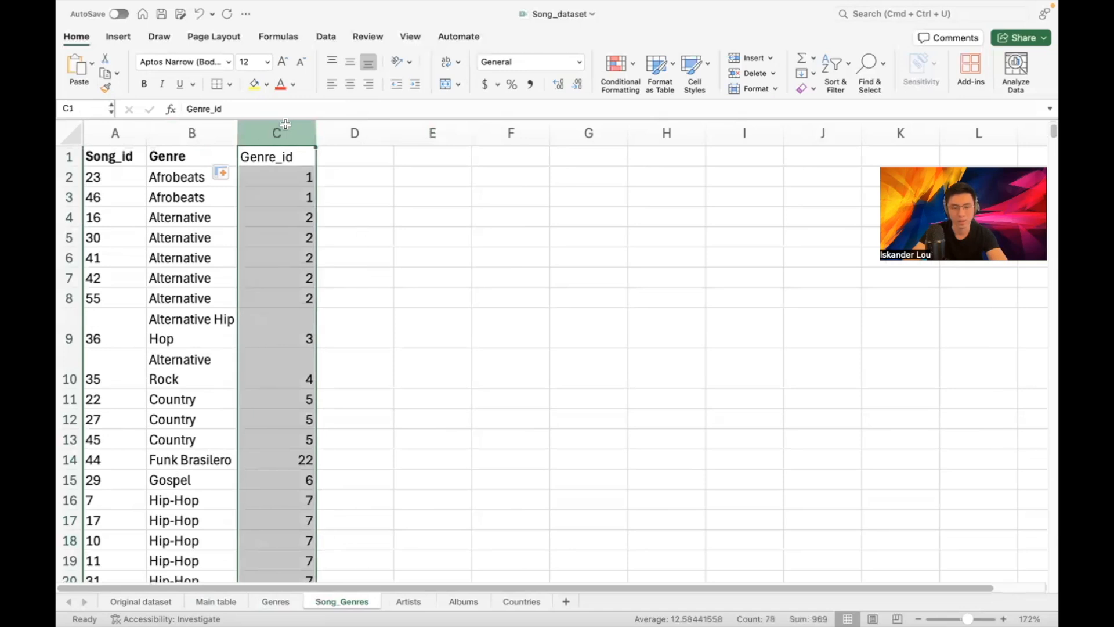
{"action": "key", "text": "super+c"}
{"action": "left_click", "coordinate": [92, 62]}
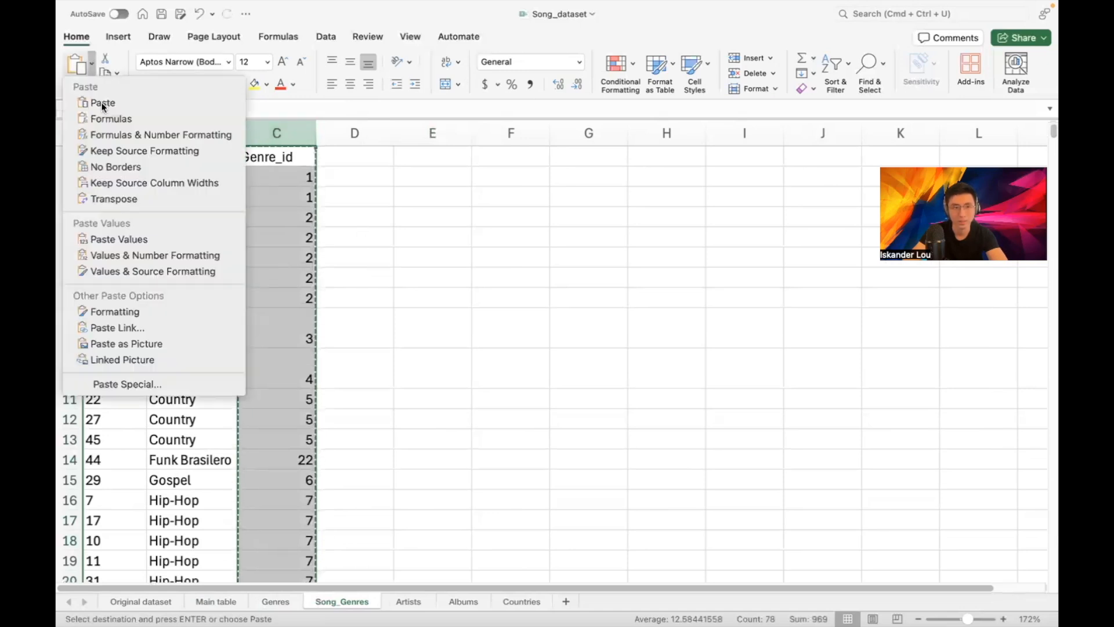
{"action": "left_click", "coordinate": [124, 239]}
{"action": "left_click", "coordinate": [294, 191]}
{"action": "key", "text": "Escape"}
{"action": "left_click", "coordinate": [355, 188]}
{"action": "left_click", "coordinate": [354, 176]}
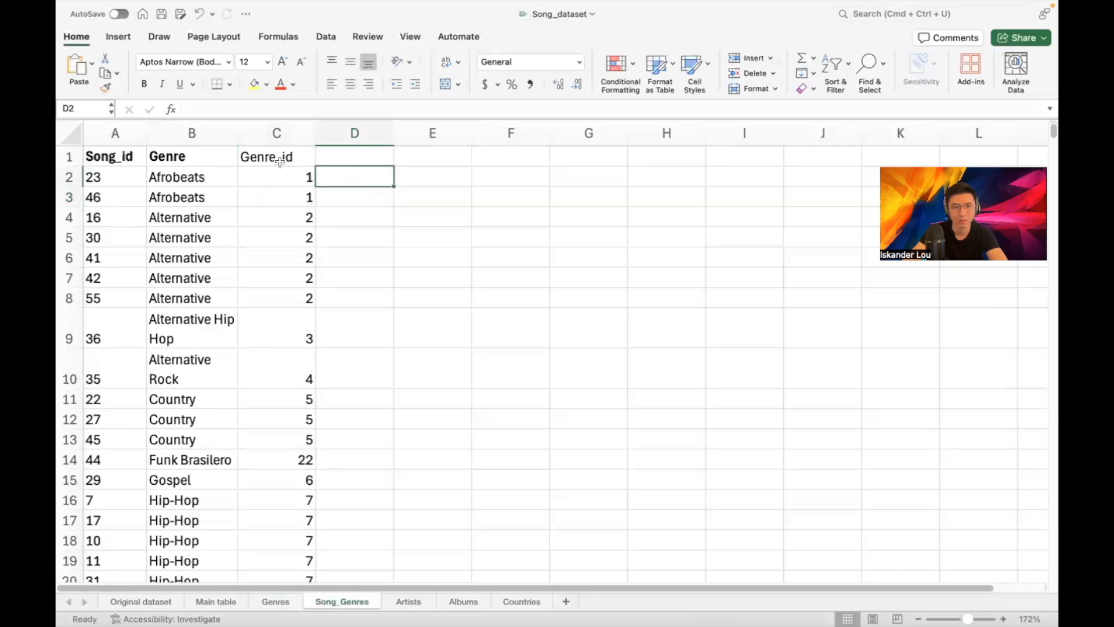
{"action": "left_click", "coordinate": [277, 138]}
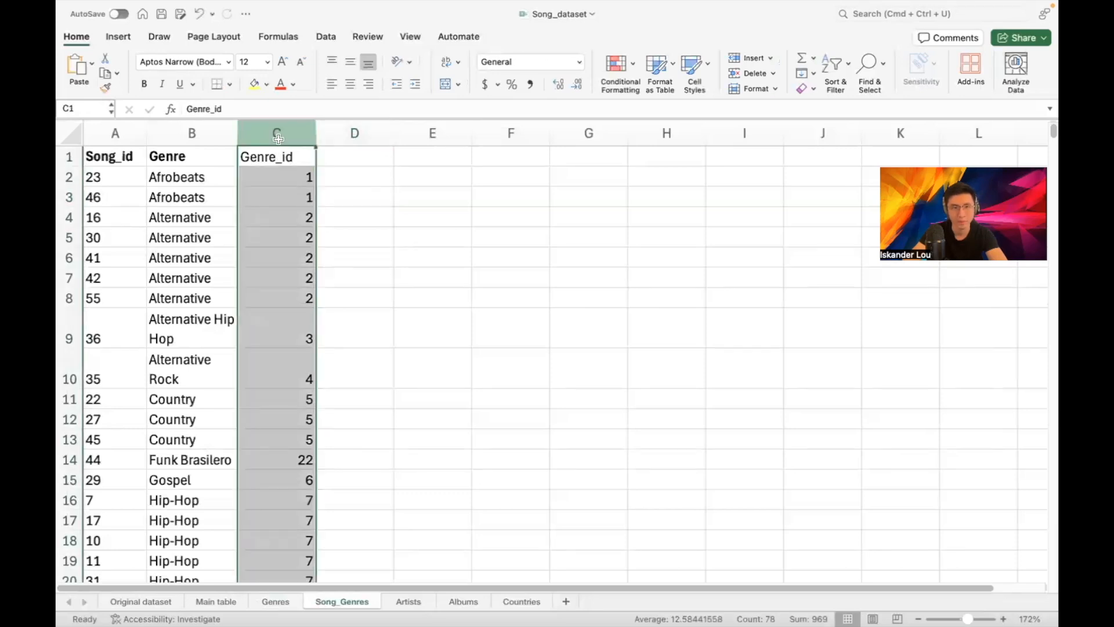
Delete the Genre text column and show the Original dataset schema diagram
{"action": "left_click", "coordinate": [212, 132]}
{"action": "key", "text": "super+minus"}
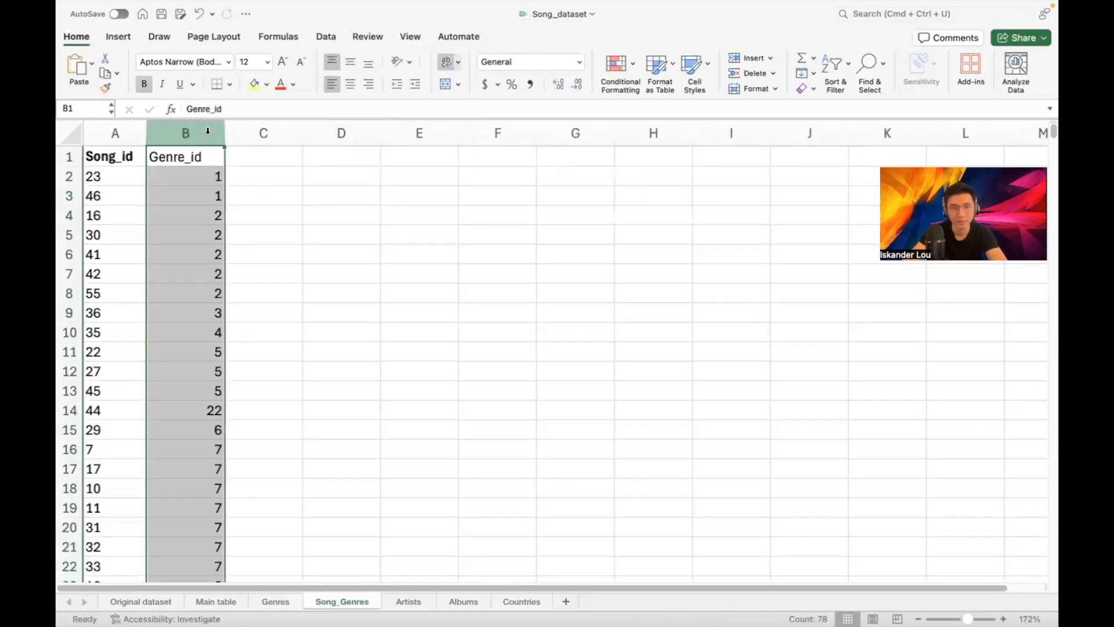
{"action": "left_click", "coordinate": [317, 163]}
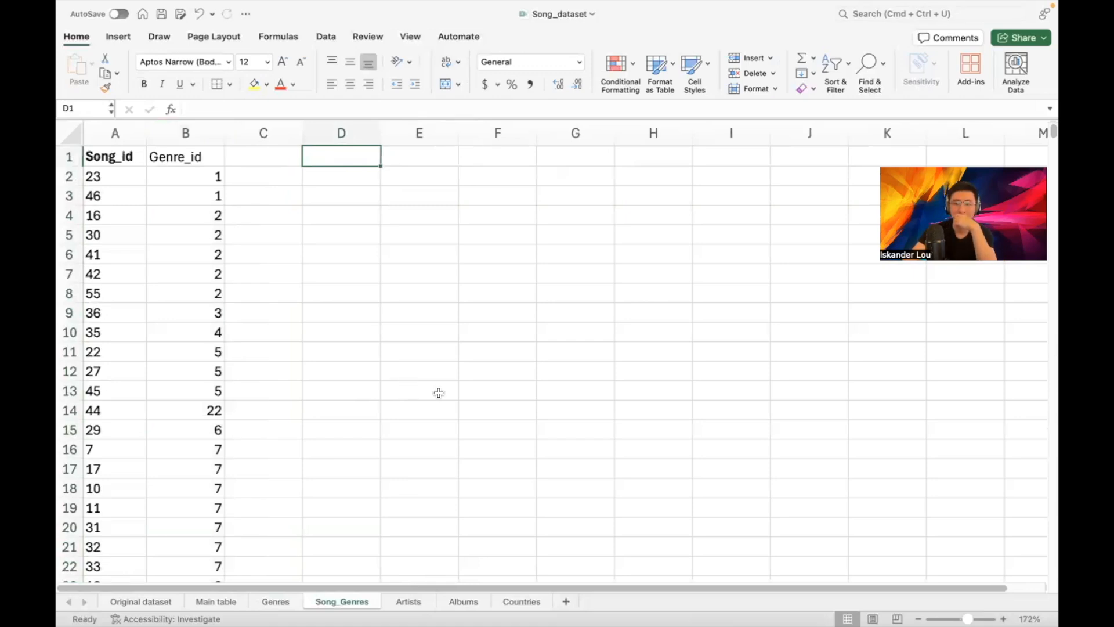
{"action": "left_click", "coordinate": [145, 604]}
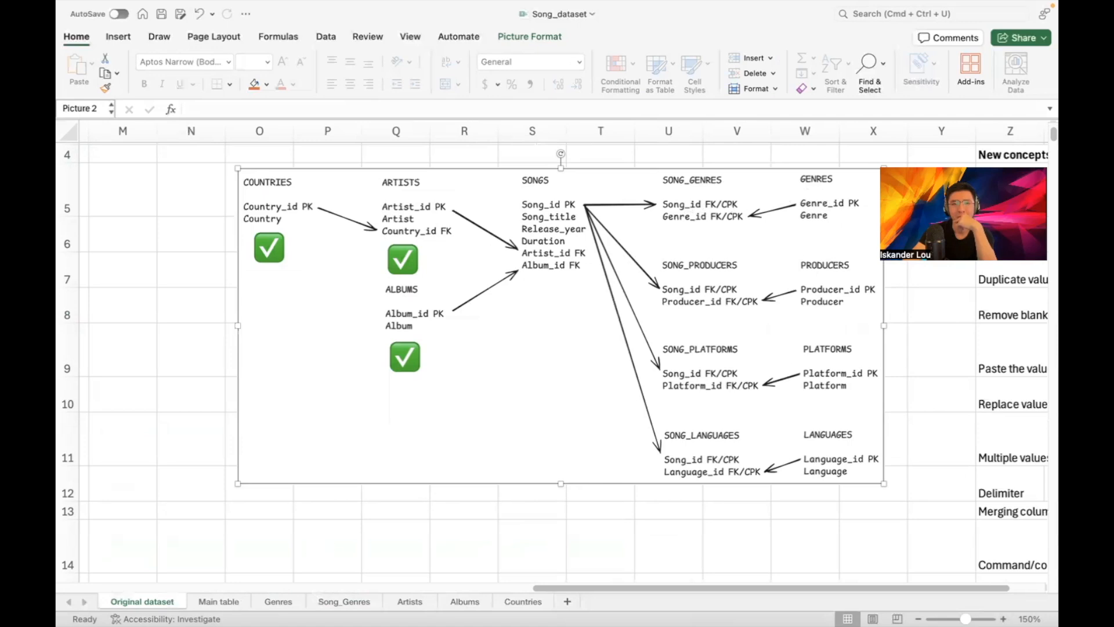
Delete Main table's genre columns F–L, shifting Duration–Language into F–I, then revisit Original dataset
{"action": "left_click", "coordinate": [238, 605]}
{"action": "scroll", "coordinate": [456, 226], "scroll_direction": "up", "scroll_amount": 5}
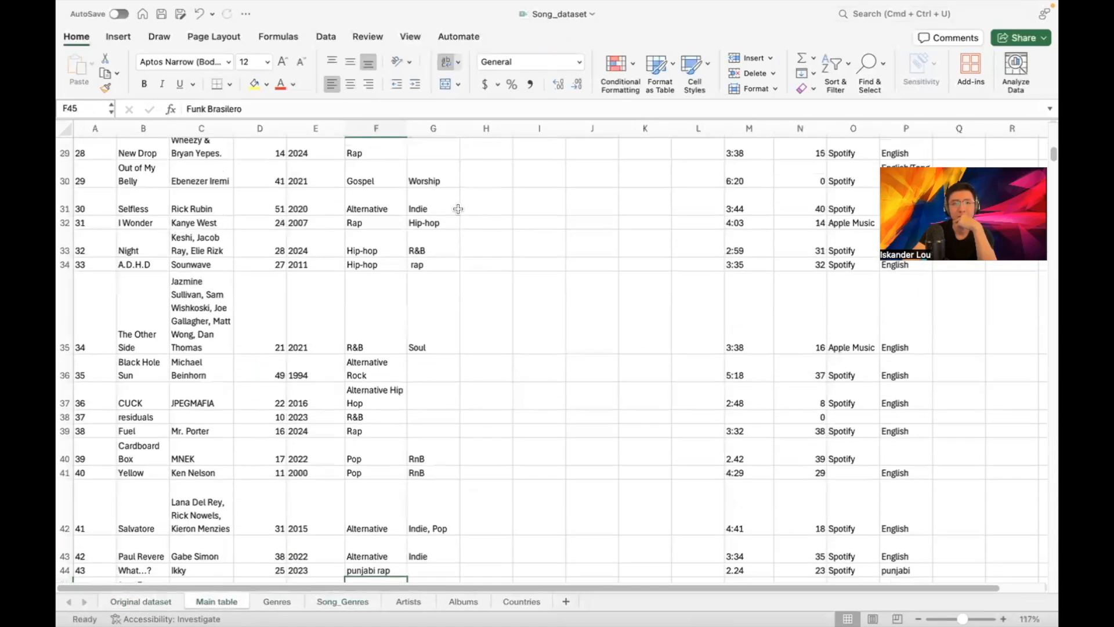
{"action": "scroll", "coordinate": [458, 212], "scroll_direction": "up", "scroll_amount": 5}
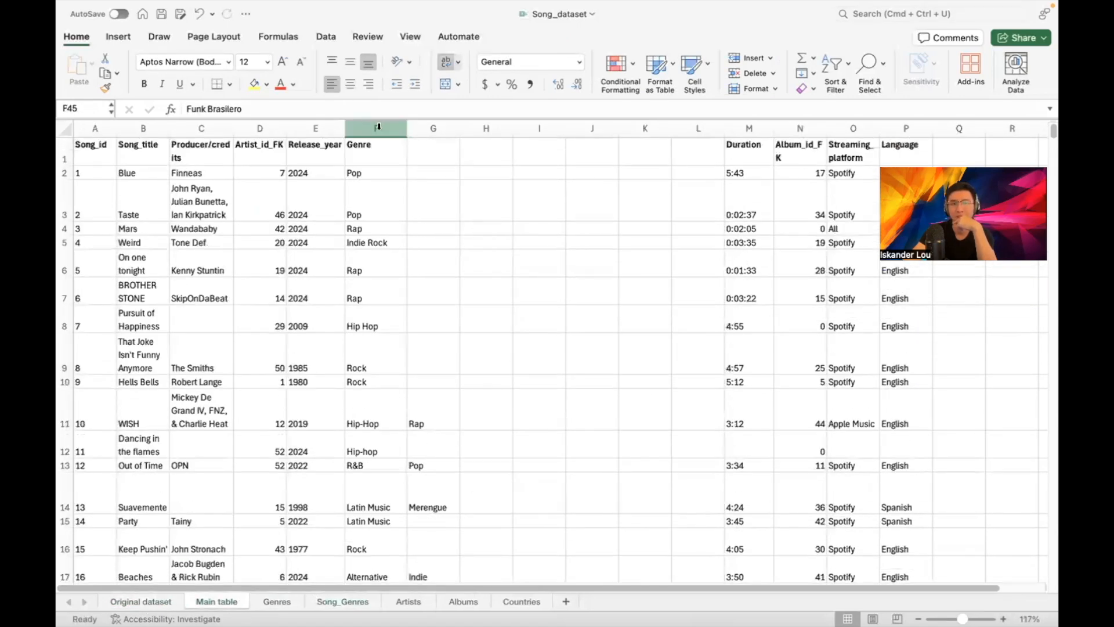
{"action": "left_click", "coordinate": [378, 127]}
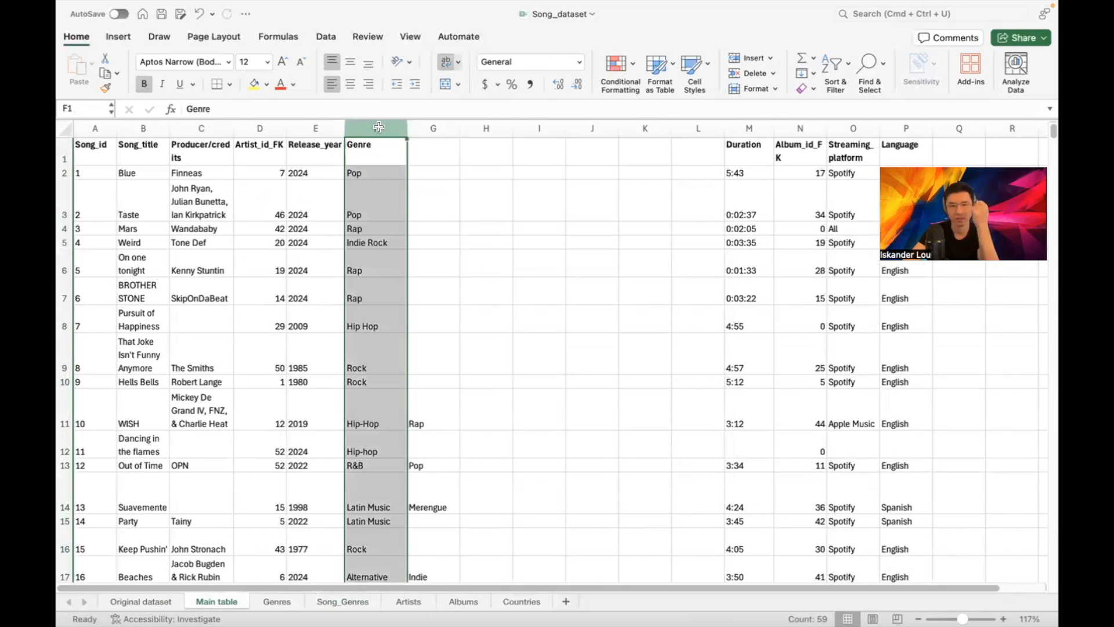
{"action": "right_click", "coordinate": [378, 126]}
{"action": "left_click", "coordinate": [374, 127]}
{"action": "left_click_drag", "start_coordinate": [376, 128], "coordinate": [699, 120]}
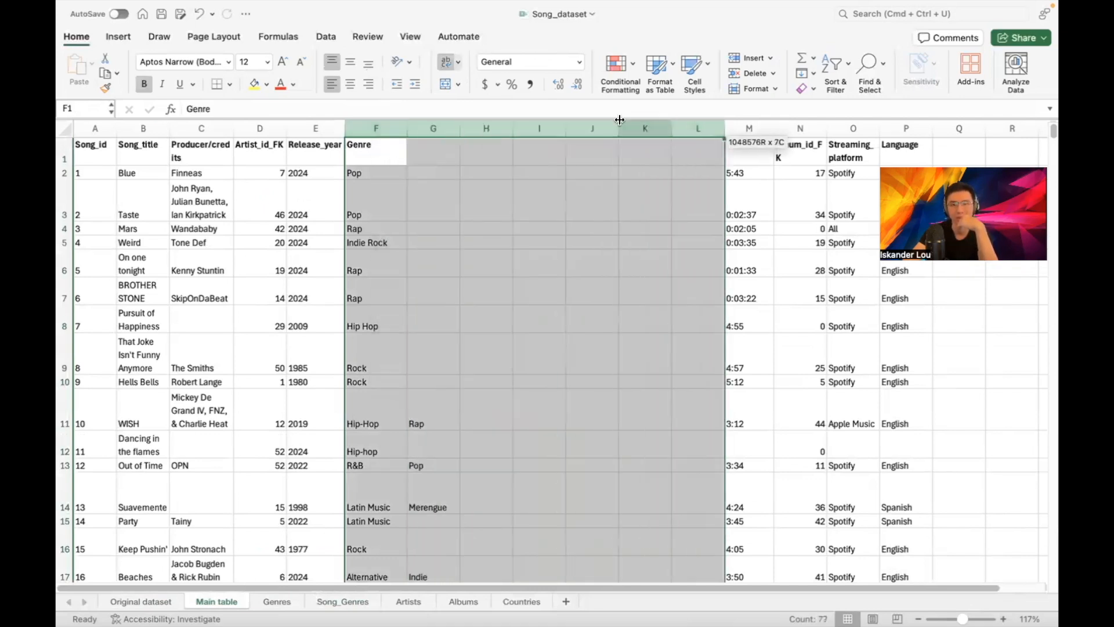
{"action": "right_click", "coordinate": [419, 126]}
{"action": "left_click", "coordinate": [447, 216]}
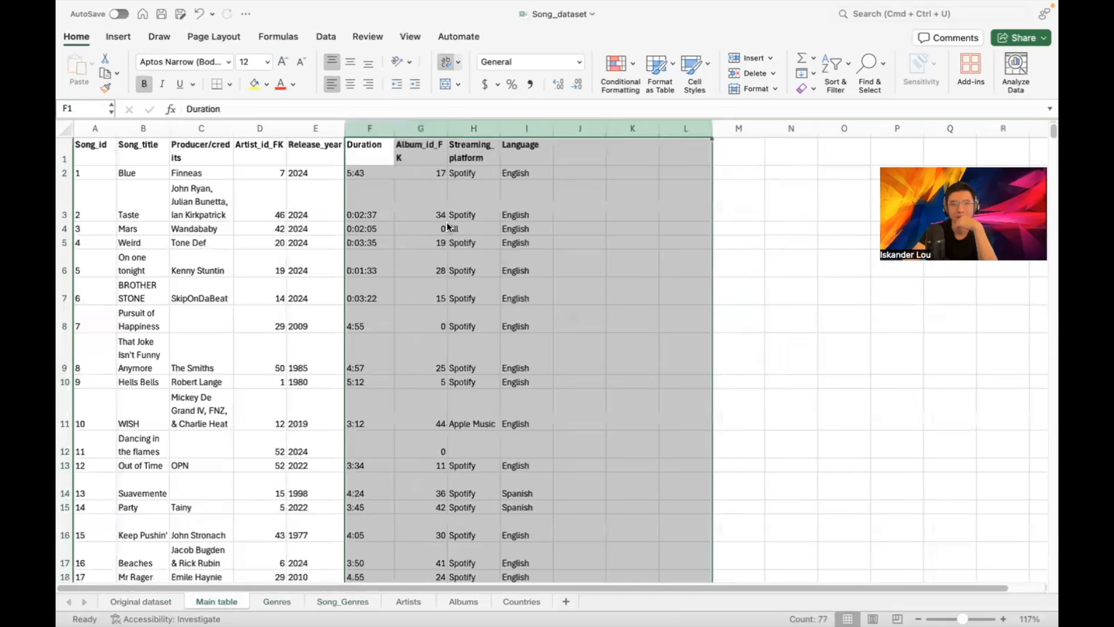
{"action": "left_click", "coordinate": [613, 174]}
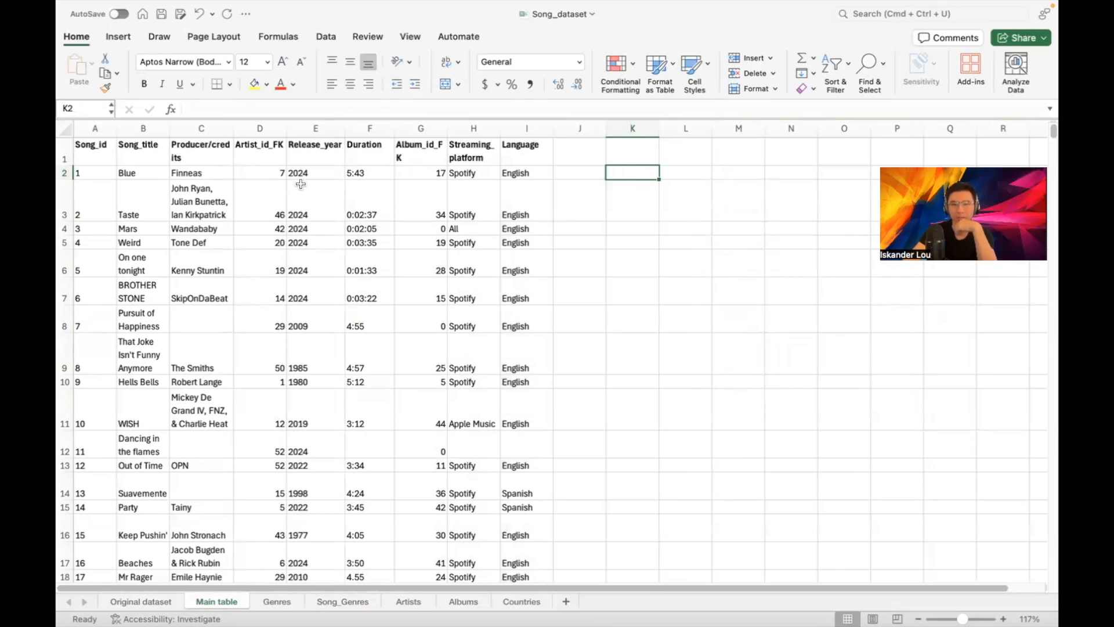
{"action": "left_click", "coordinate": [118, 601]}
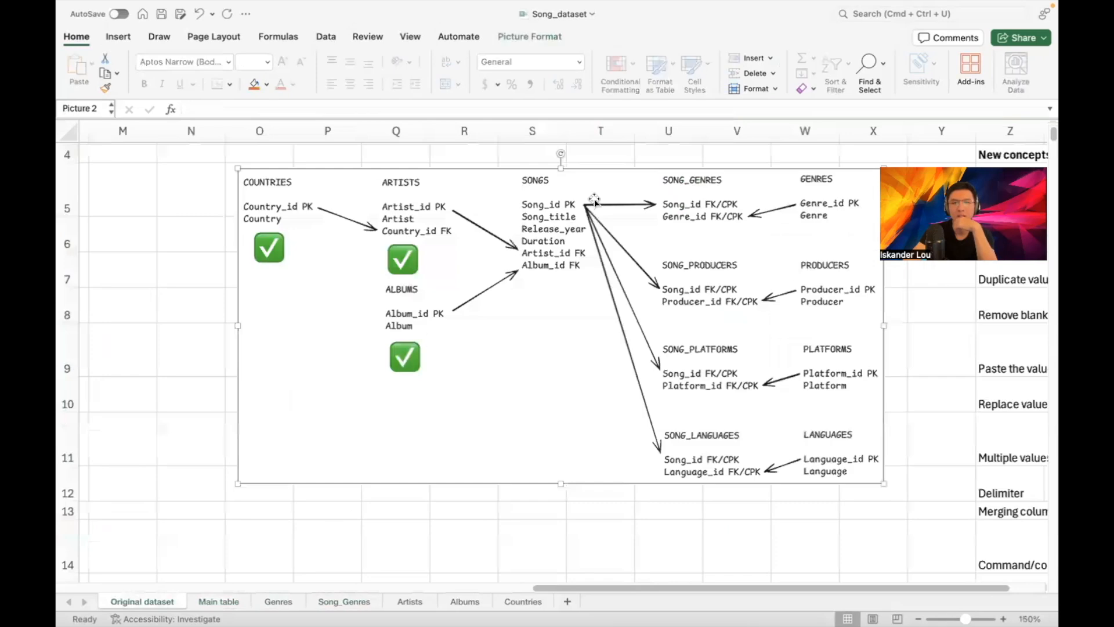
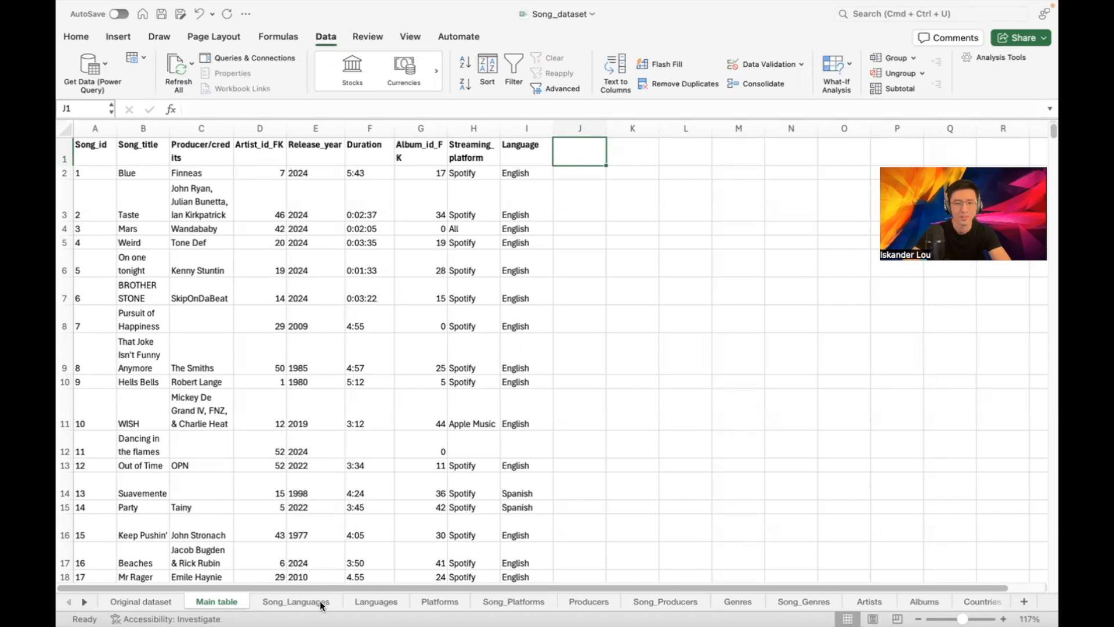
On the Song_Languages sheet, try deleting the Language column, then undo it
{"action": "left_click", "coordinate": [369, 601]}
{"action": "left_click", "coordinate": [284, 602]}
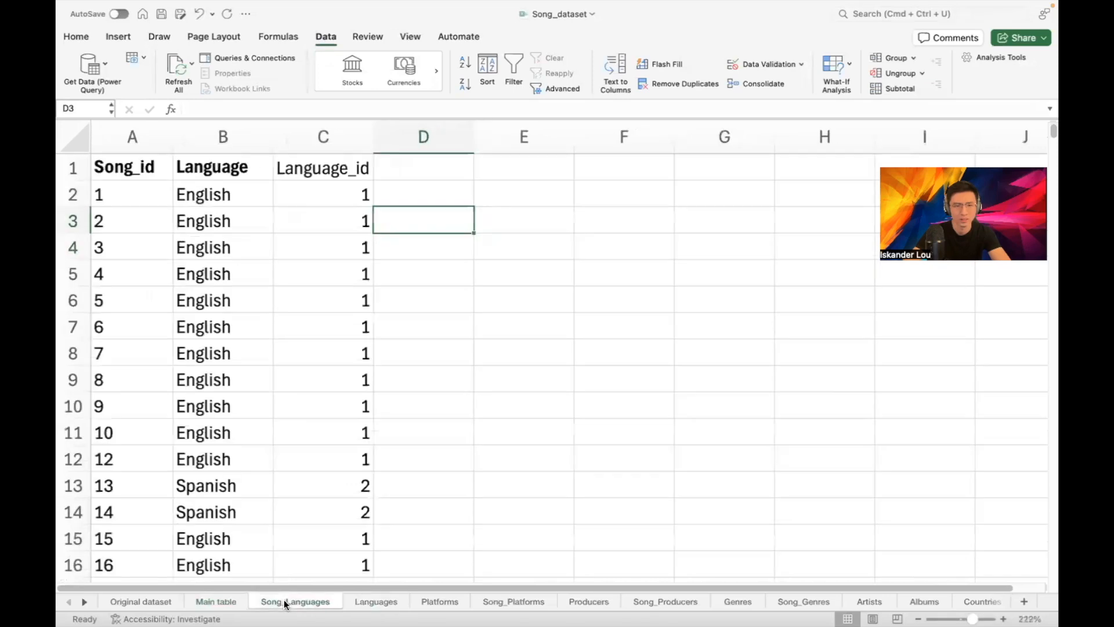
{"action": "left_click", "coordinate": [346, 143]}
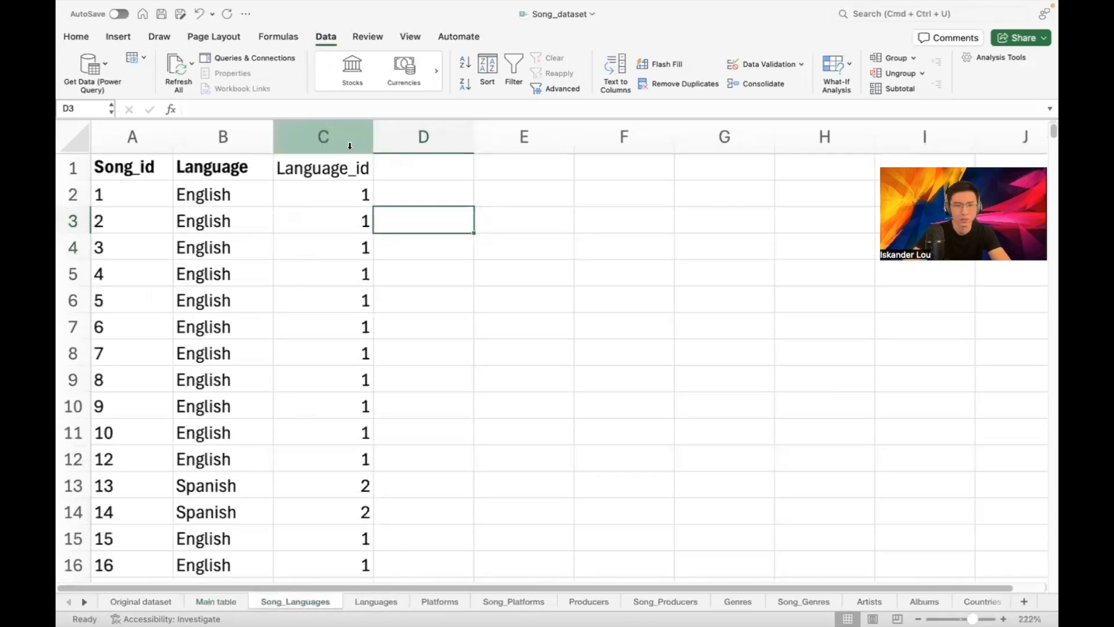
{"action": "left_click", "coordinate": [250, 148]}
{"action": "key", "text": "ctrl+minus"}
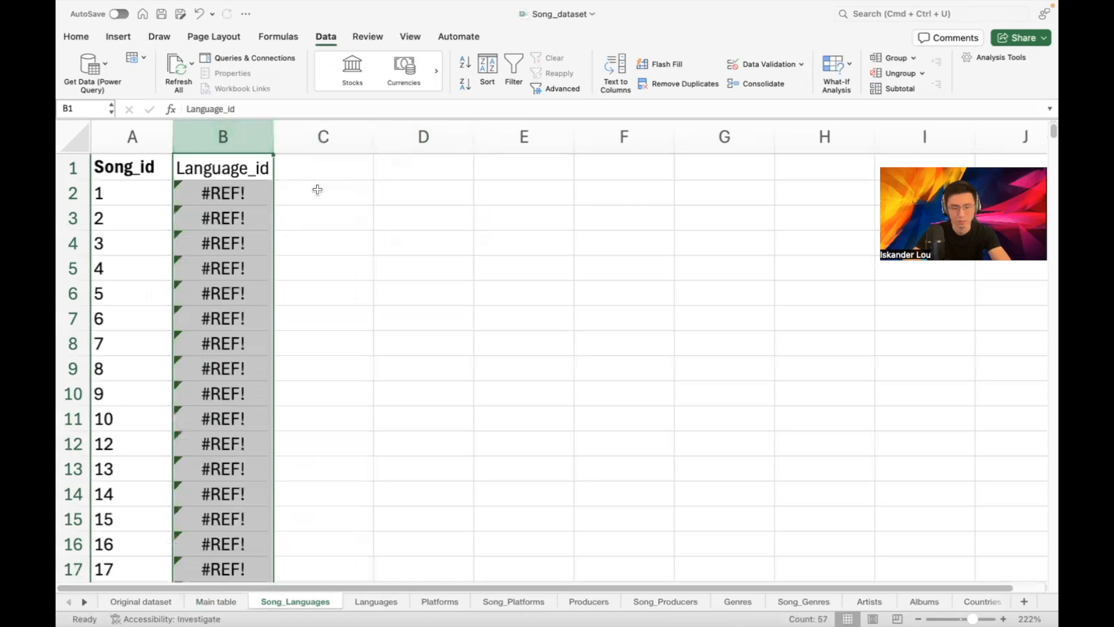
{"action": "key", "text": "ctrl+z"}
Convert the Language_id column's formulas into plain values with Paste Values
{"action": "left_click", "coordinate": [347, 219]}
{"action": "left_click", "coordinate": [346, 198]}
{"action": "left_click", "coordinate": [340, 144]}
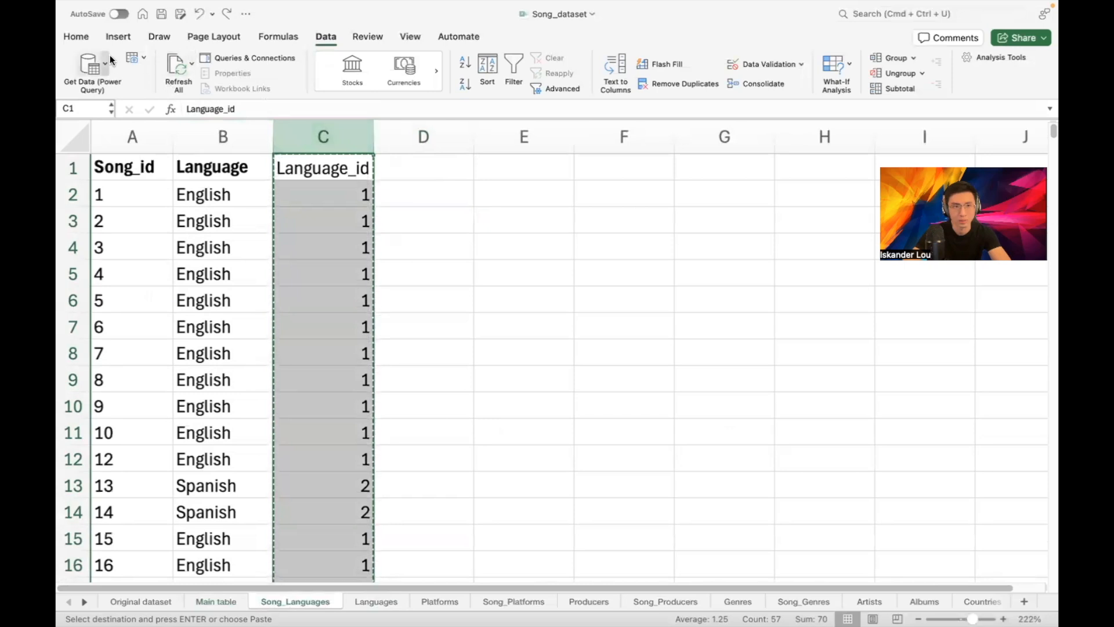
{"action": "left_click", "coordinate": [83, 38]}
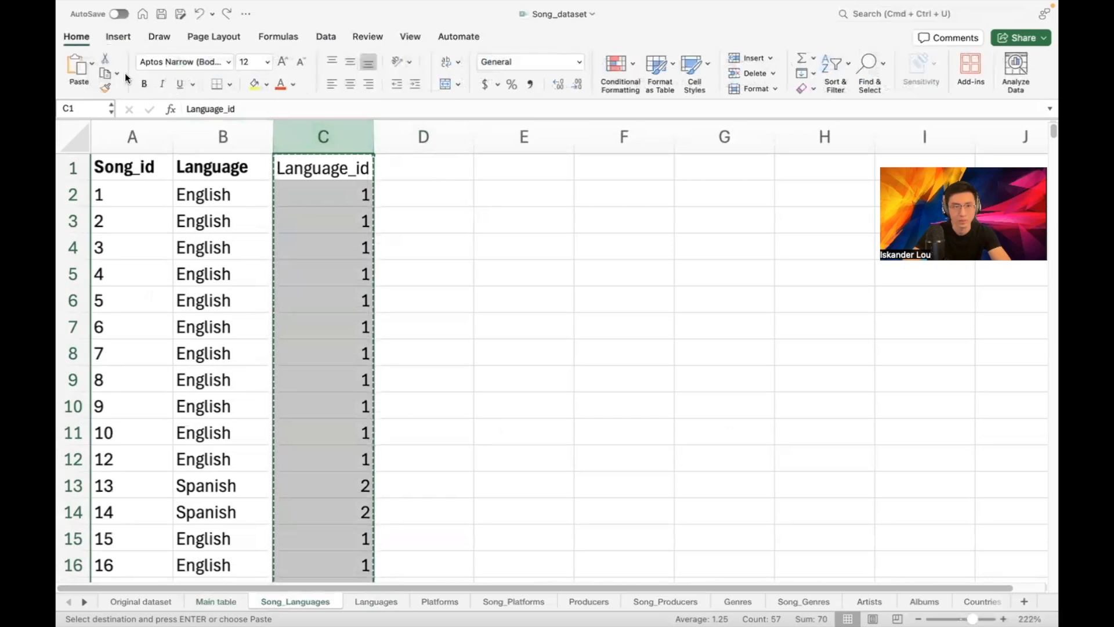
{"action": "left_click", "coordinate": [92, 66]}
{"action": "left_click", "coordinate": [121, 240]}
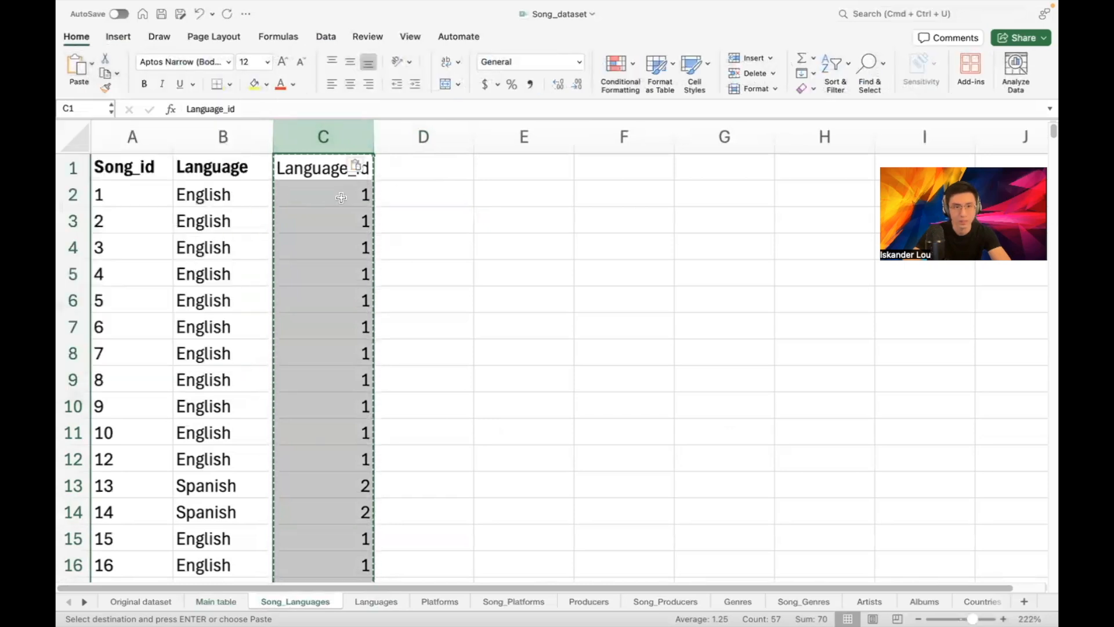
{"action": "left_click", "coordinate": [343, 196]}
Delete the Language text column, leaving Song_id and Language_id, and go to Platforms
{"action": "left_click", "coordinate": [401, 195]}
{"action": "left_click", "coordinate": [356, 135]}
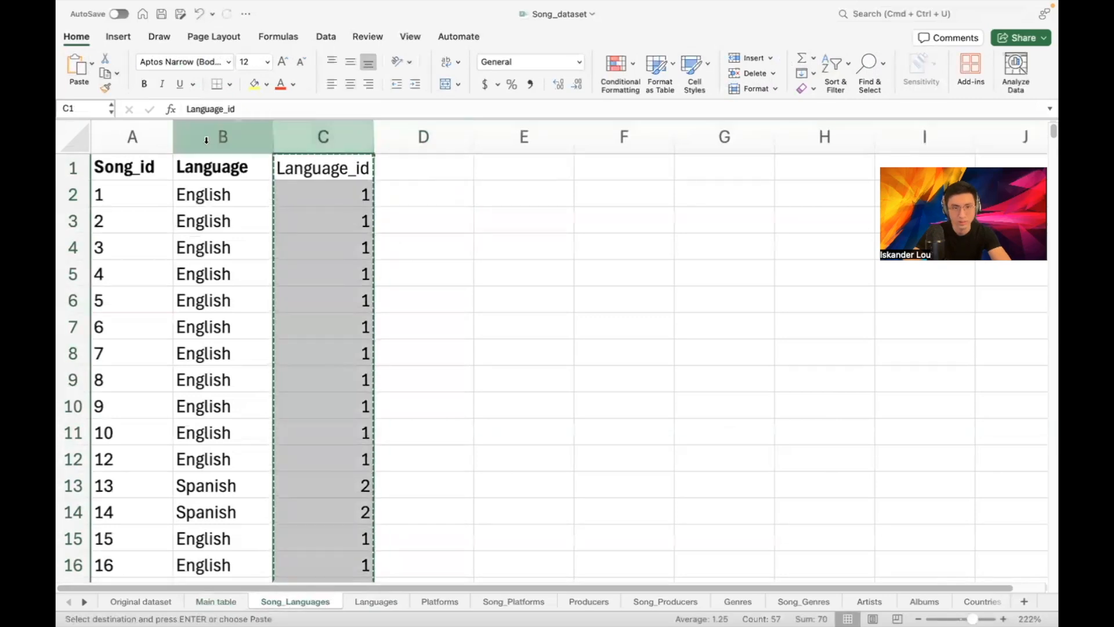
{"action": "left_click", "coordinate": [223, 137]}
{"action": "key", "text": "super+minus"}
{"action": "left_click", "coordinate": [403, 192]}
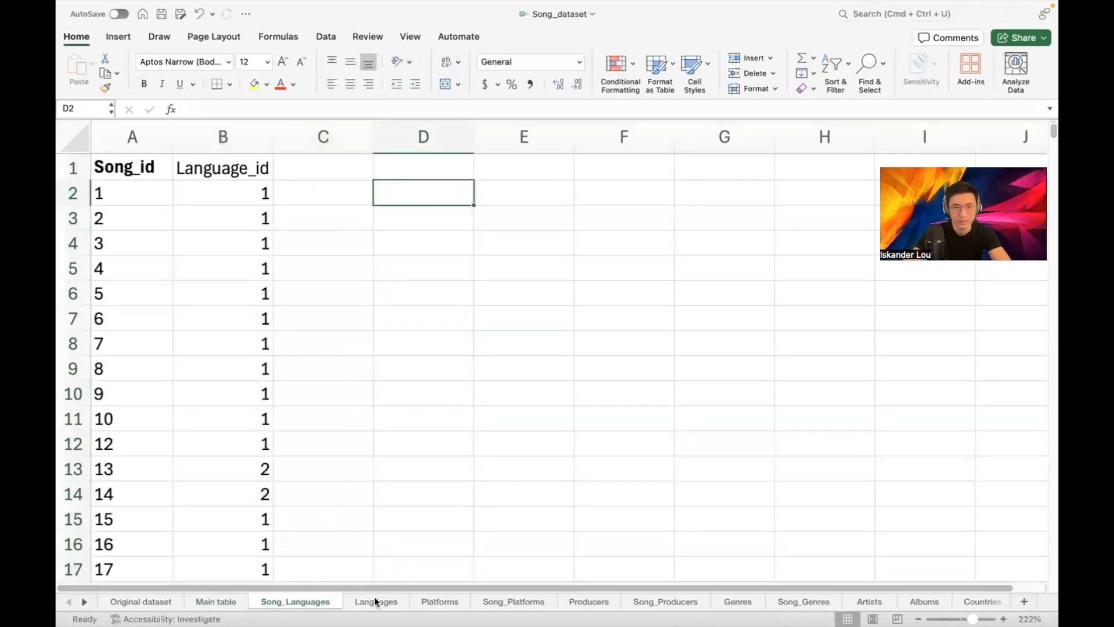
{"action": "left_click", "coordinate": [436, 603]}
Review the platform, producer, genre, artist, album and country sheets, then return to Main table
{"action": "left_click", "coordinate": [490, 603]}
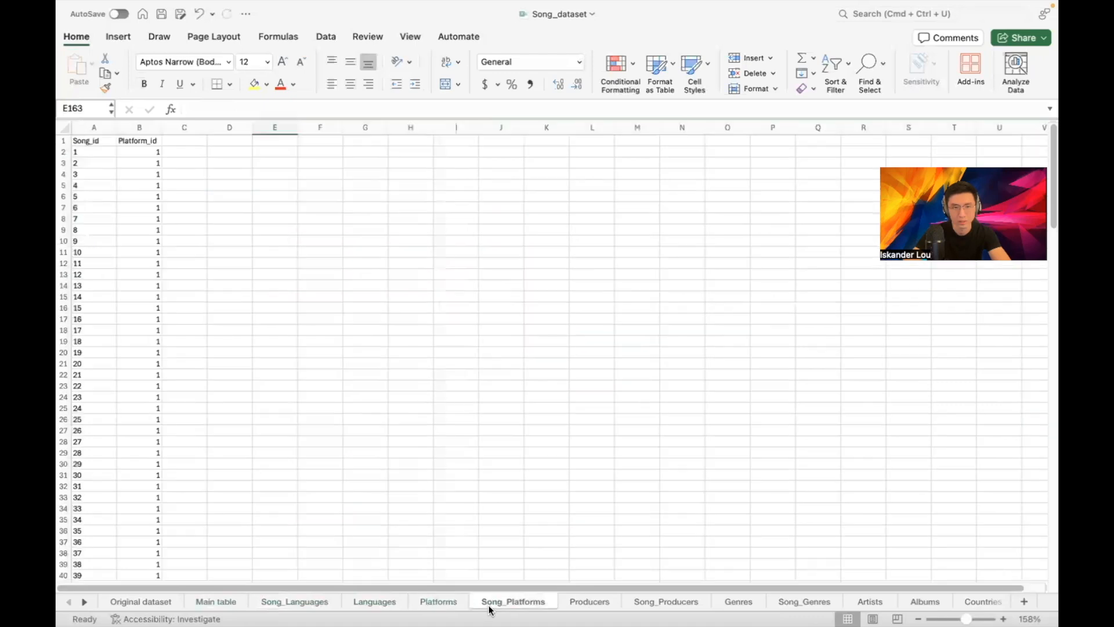
{"action": "left_click", "coordinate": [588, 603]}
{"action": "scroll", "coordinate": [401, 326], "scroll_direction": "up", "scroll_amount": 1}
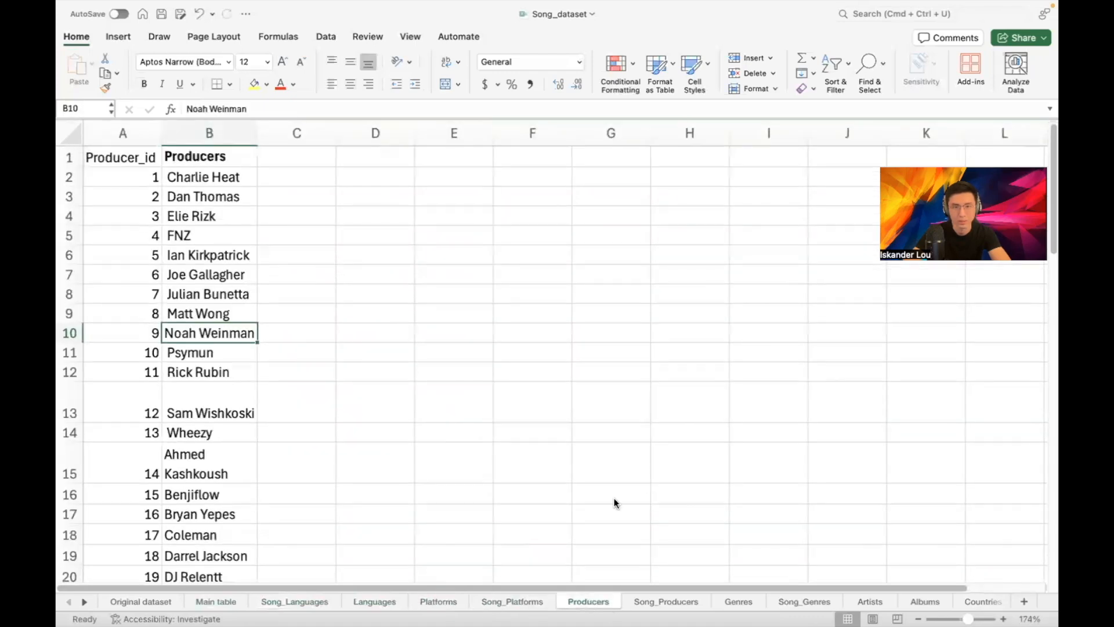
{"action": "left_click", "coordinate": [647, 601]}
{"action": "left_click", "coordinate": [749, 604]}
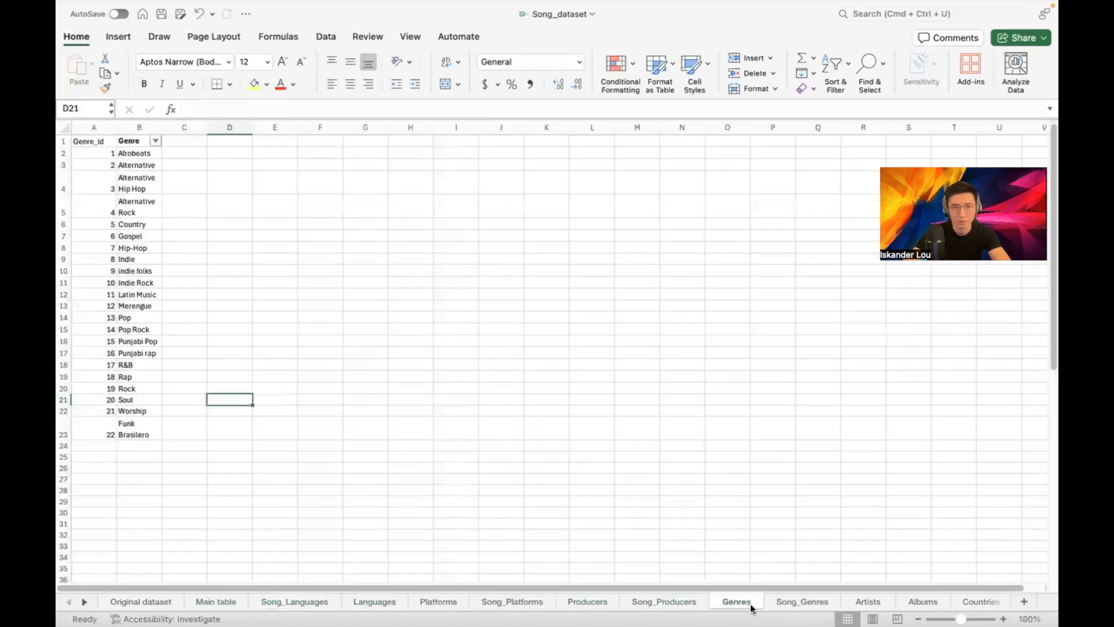
{"action": "left_click", "coordinate": [803, 604]}
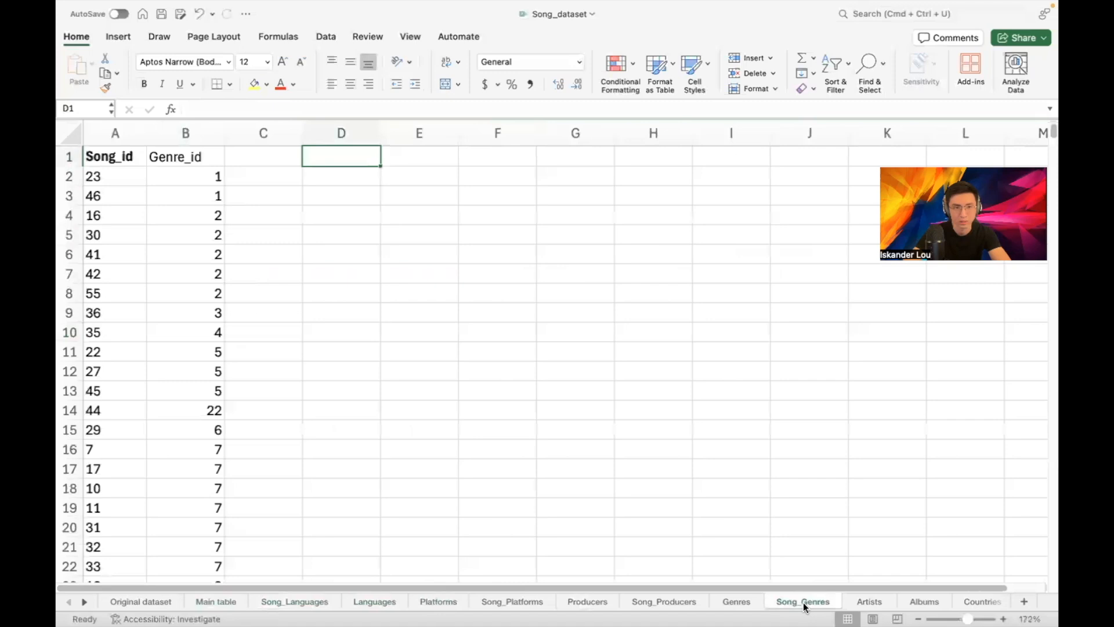
{"action": "left_click", "coordinate": [873, 601]}
{"action": "left_click", "coordinate": [920, 604]}
{"action": "left_click", "coordinate": [995, 601]}
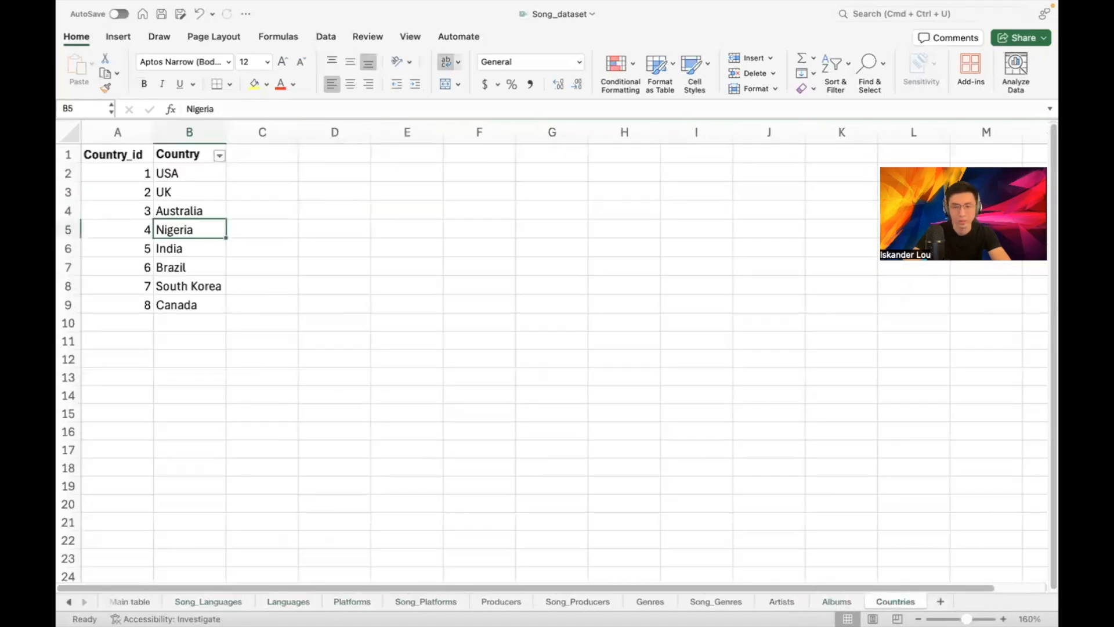
{"action": "left_click", "coordinate": [71, 601]}
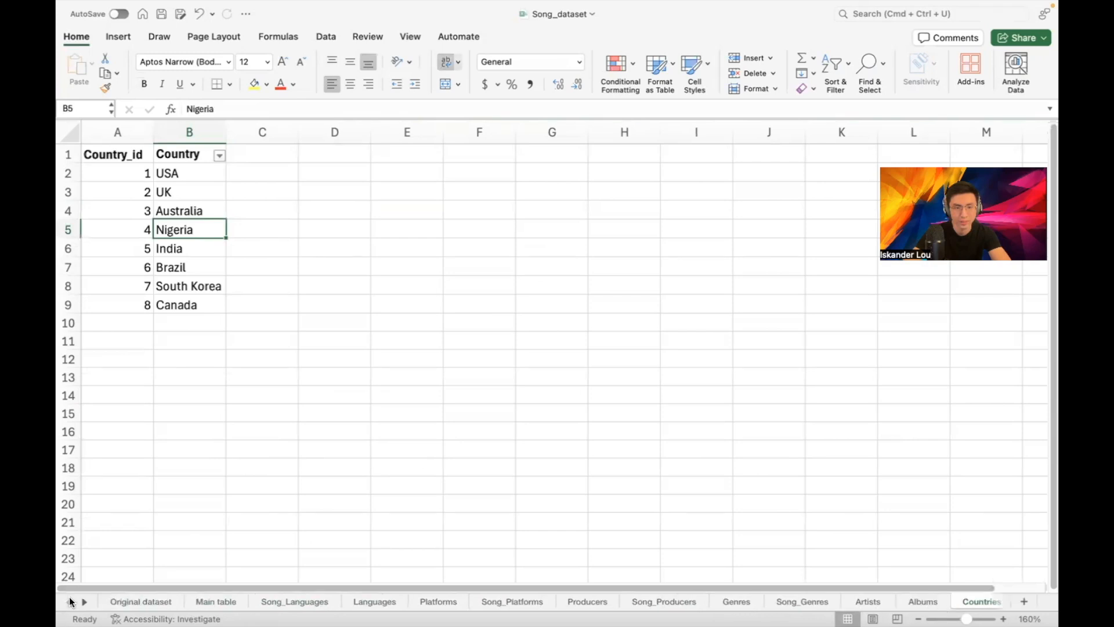
{"action": "left_click", "coordinate": [210, 603]}
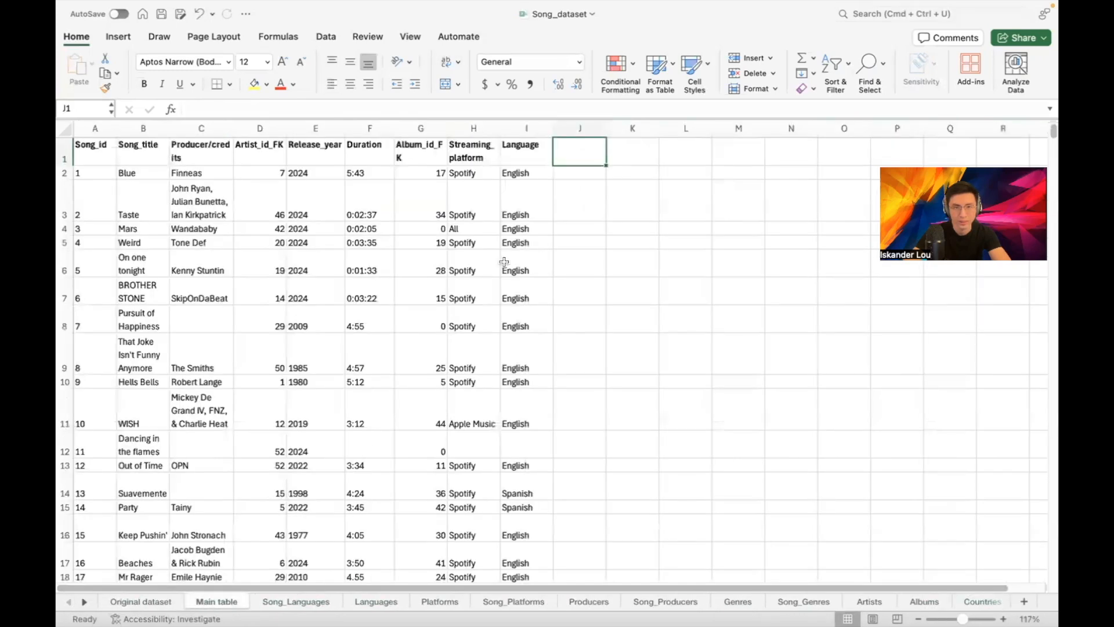
Clear the Language, Streaming_platform and Producer/credits columns in Main table
{"action": "left_click", "coordinate": [529, 129]}
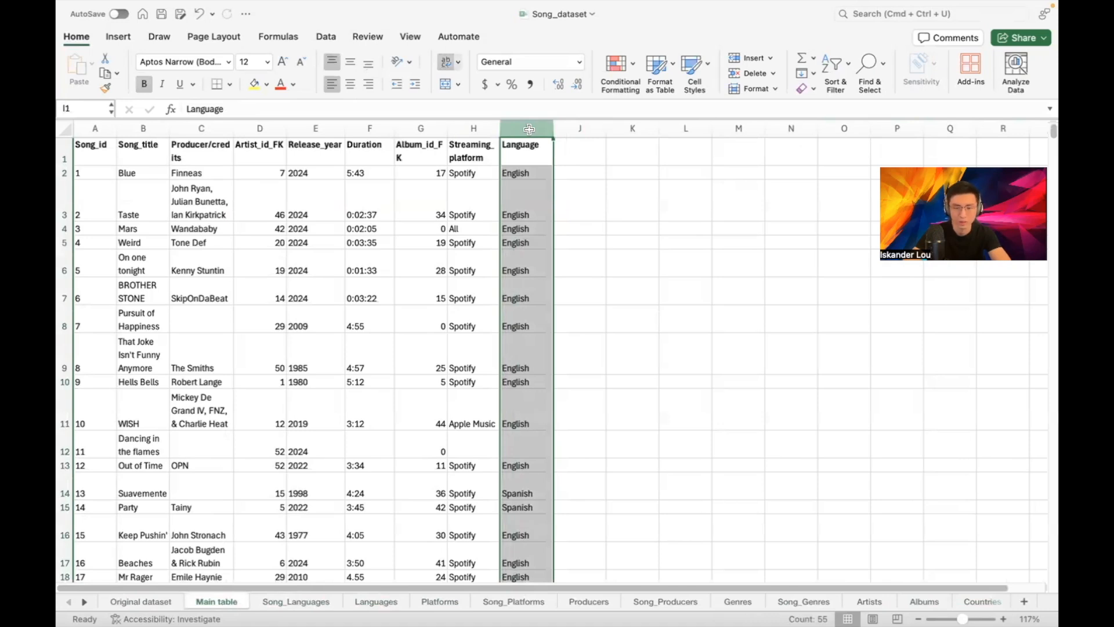
{"action": "key", "text": "Delete"}
{"action": "left_click", "coordinate": [471, 128]}
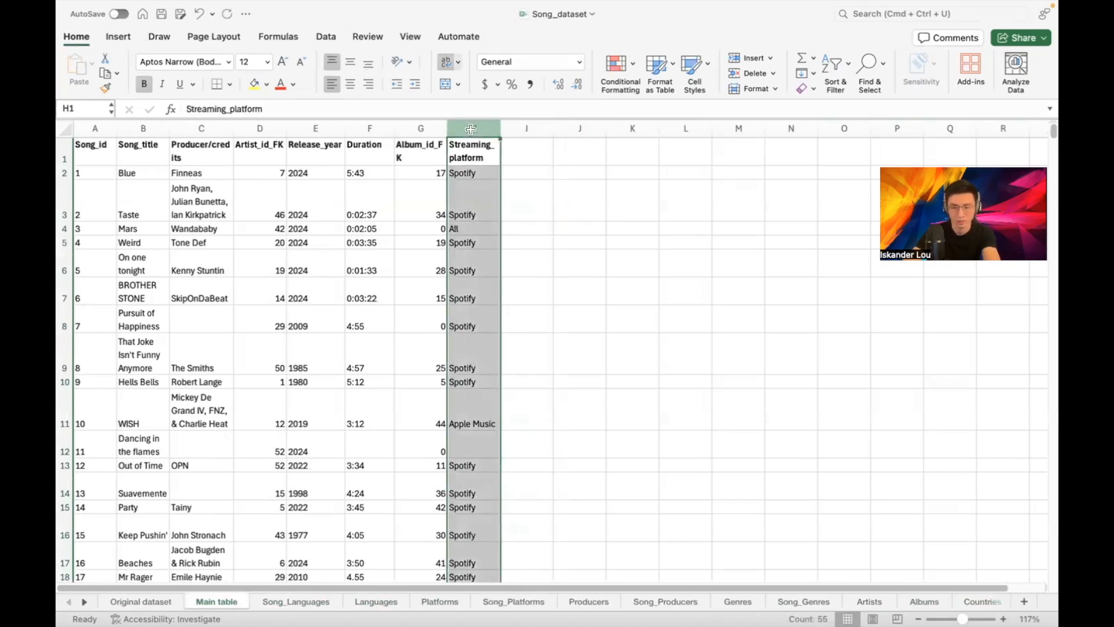
{"action": "key", "text": "Delete"}
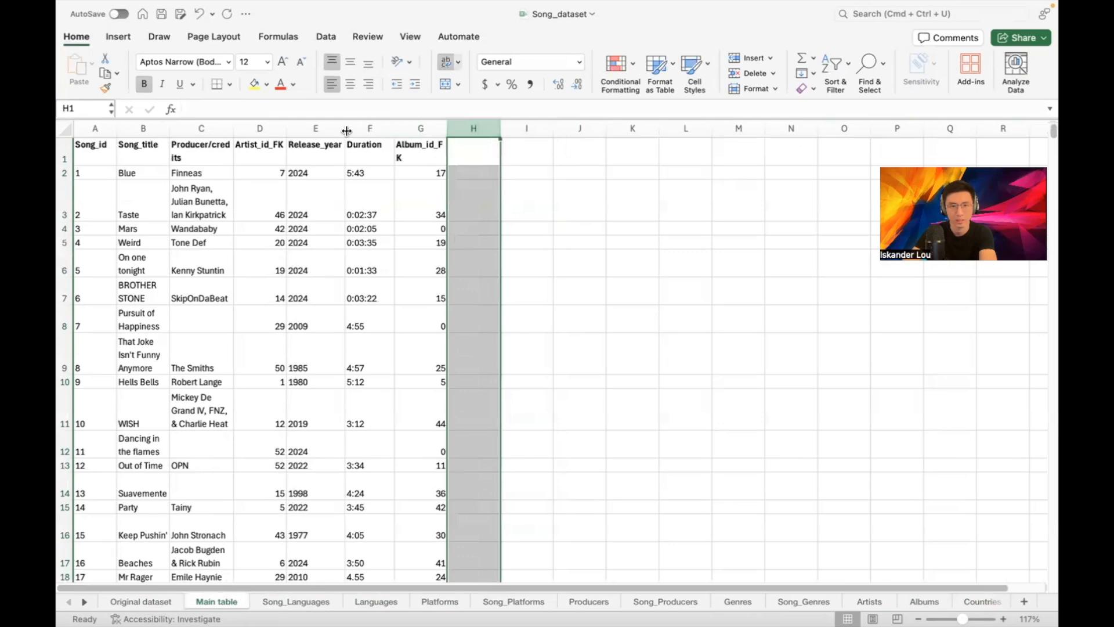
{"action": "left_click", "coordinate": [196, 128]}
{"action": "key", "text": "Delete"}
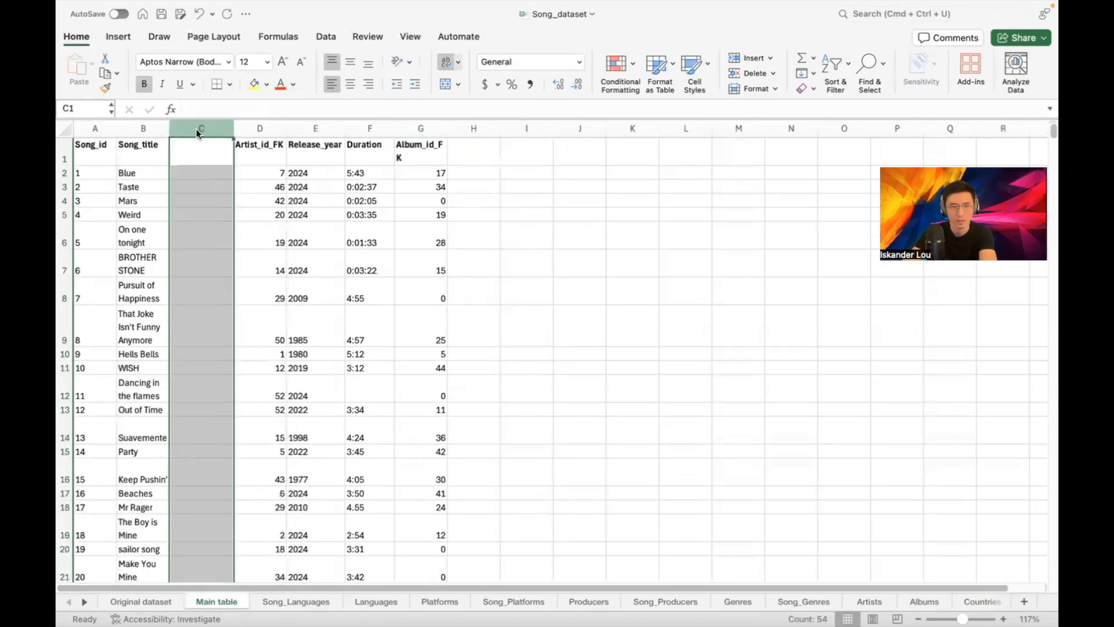
Attempt to move the Artist_id_FK–Album_id_FK columns into column C, dismissing paste errors
{"action": "left_click_drag", "start_coordinate": [260, 128], "coordinate": [413, 131]}
{"action": "key", "text": "super+x"}
{"action": "left_click", "coordinate": [208, 130]}
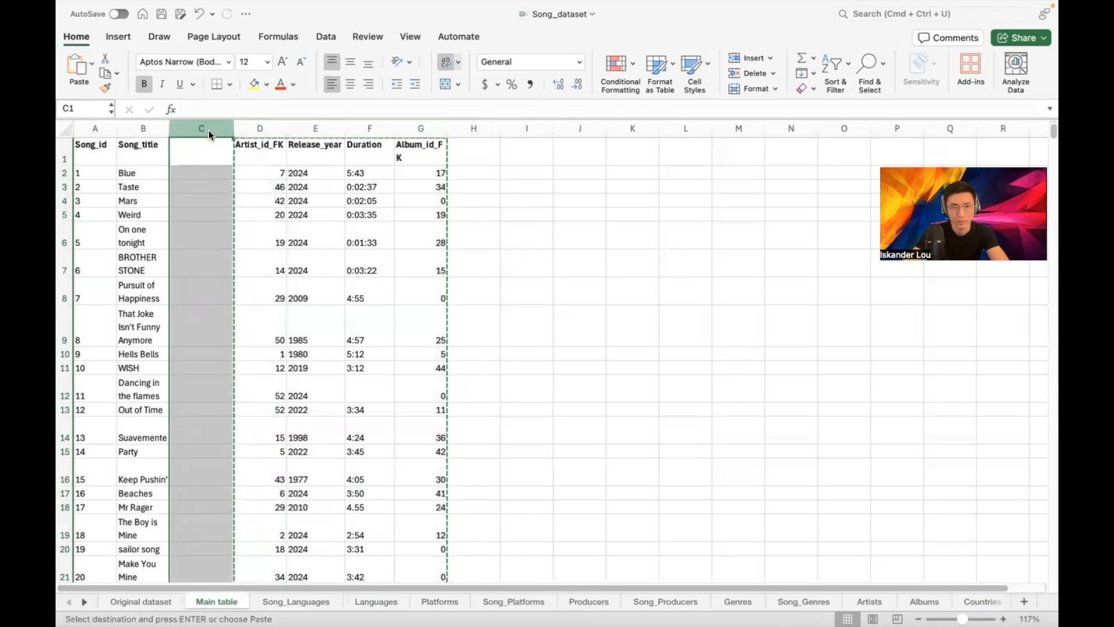
{"action": "key", "text": "super+v"}
{"action": "left_click", "coordinate": [537, 280]}
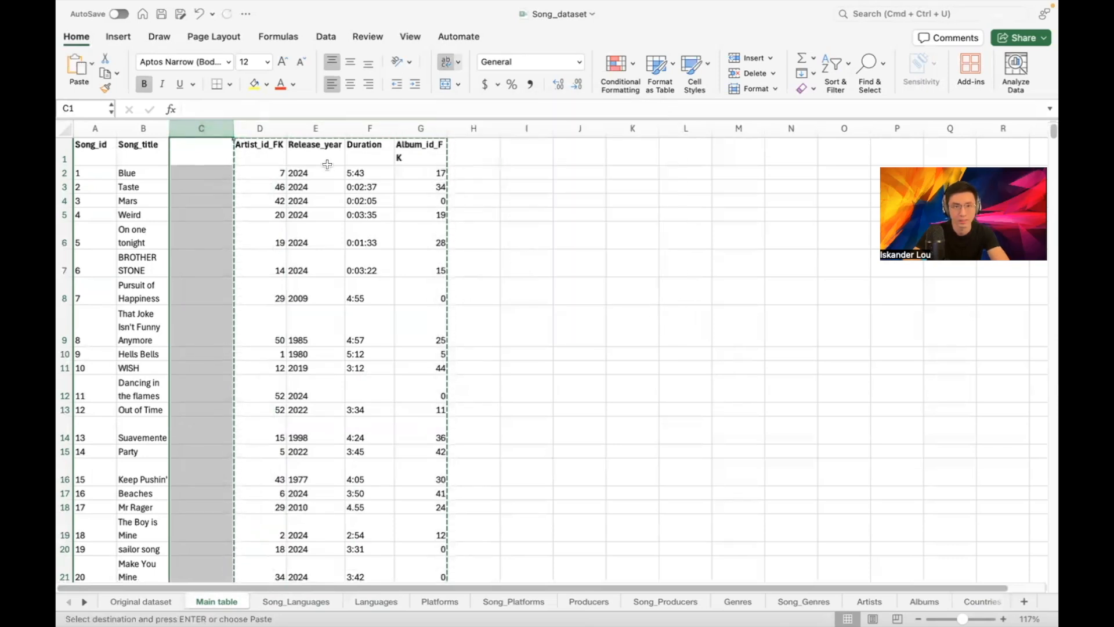
{"action": "key", "text": "super+v"}
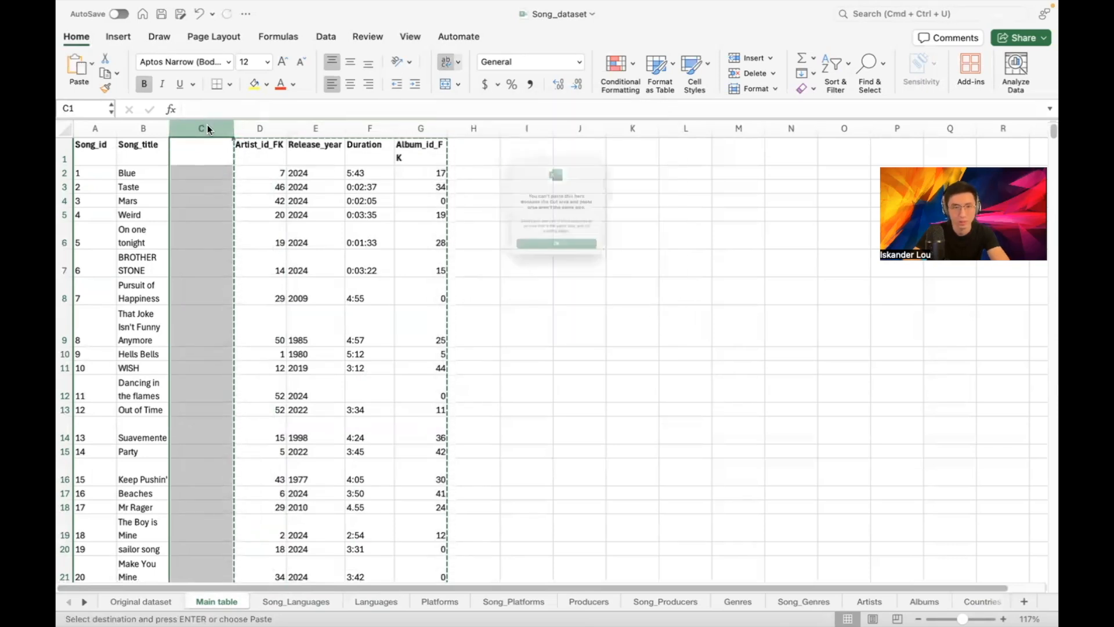
{"action": "left_click", "coordinate": [535, 279]}
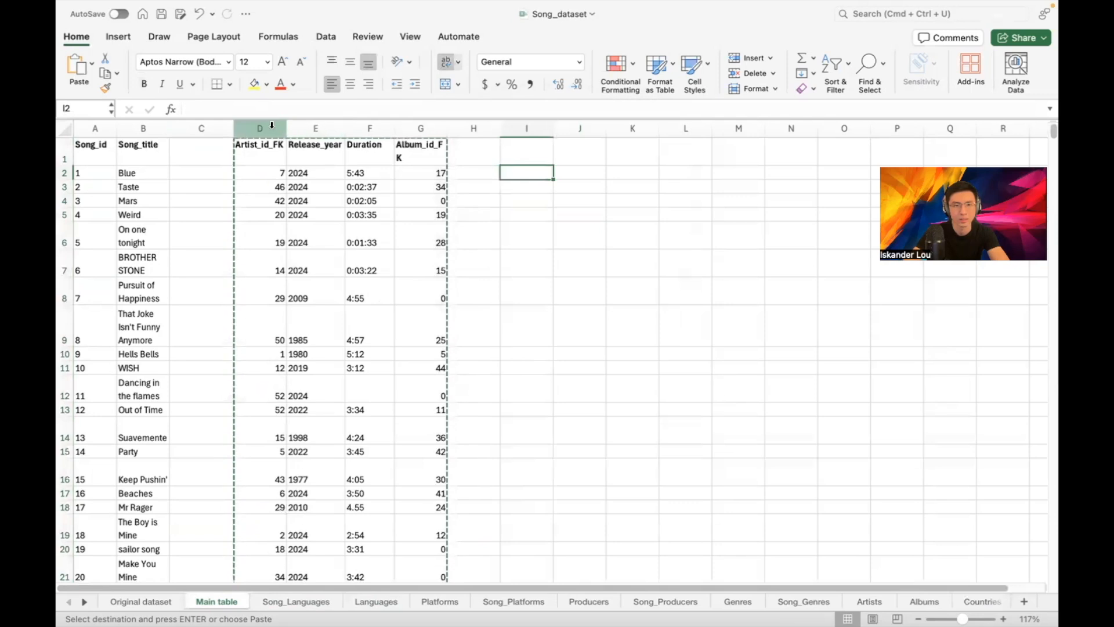
{"action": "left_click_drag", "start_coordinate": [260, 125], "coordinate": [420, 126]}
{"action": "left_click", "coordinate": [202, 126]}
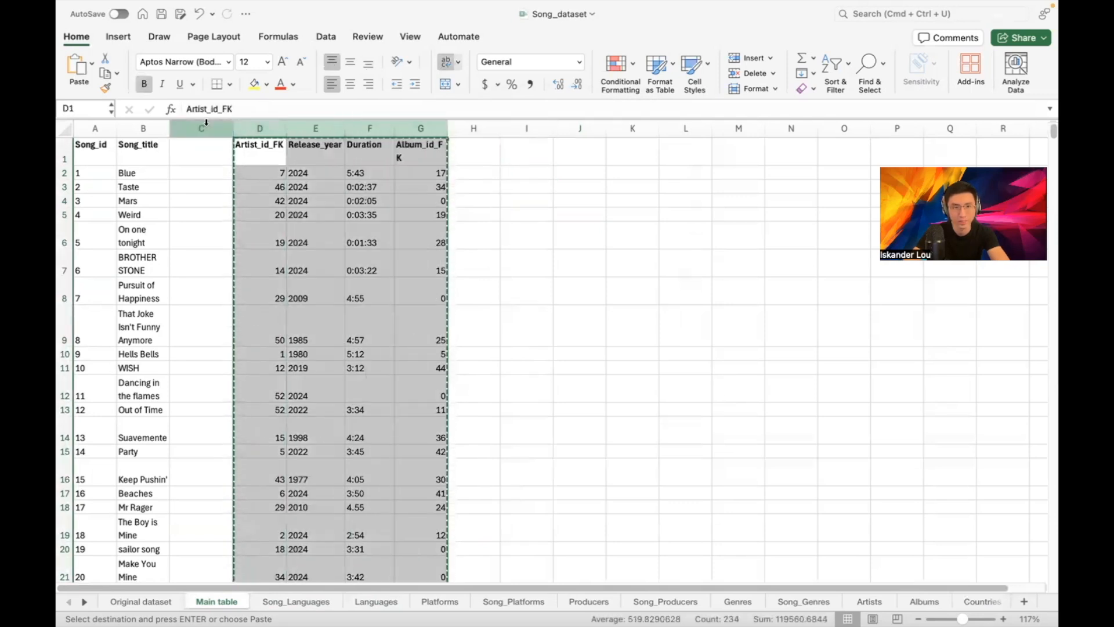
{"action": "key", "text": "super+v"}
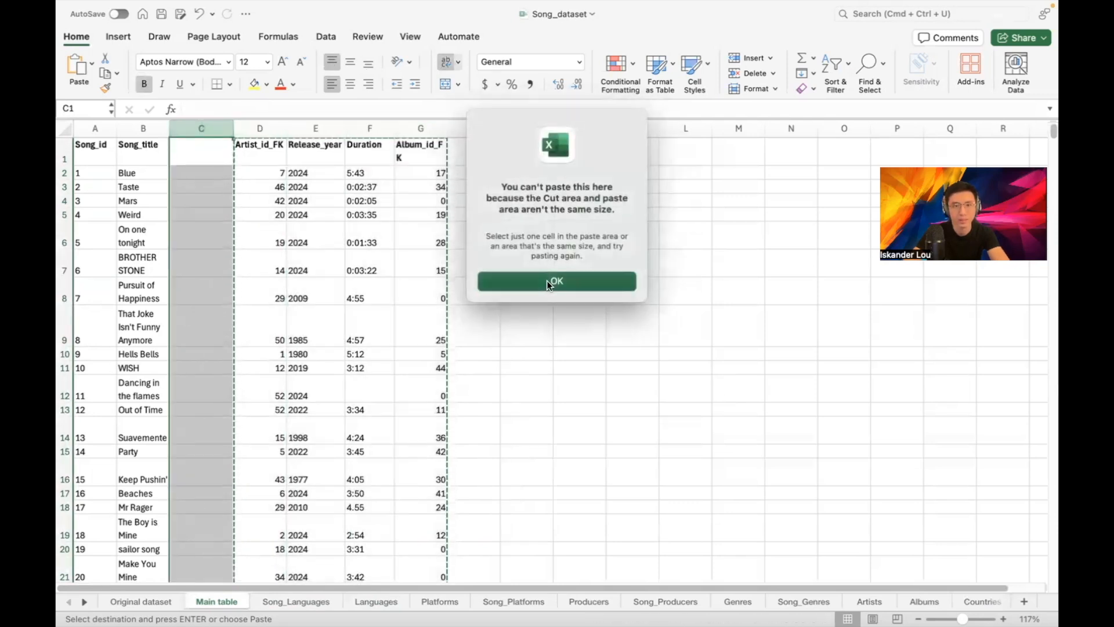
{"action": "left_click", "coordinate": [548, 281]}
Move the Artist_id_FK–Album_id_FK data block so it starts at cell C1
{"action": "left_click_drag", "start_coordinate": [260, 152], "coordinate": [416, 160]}
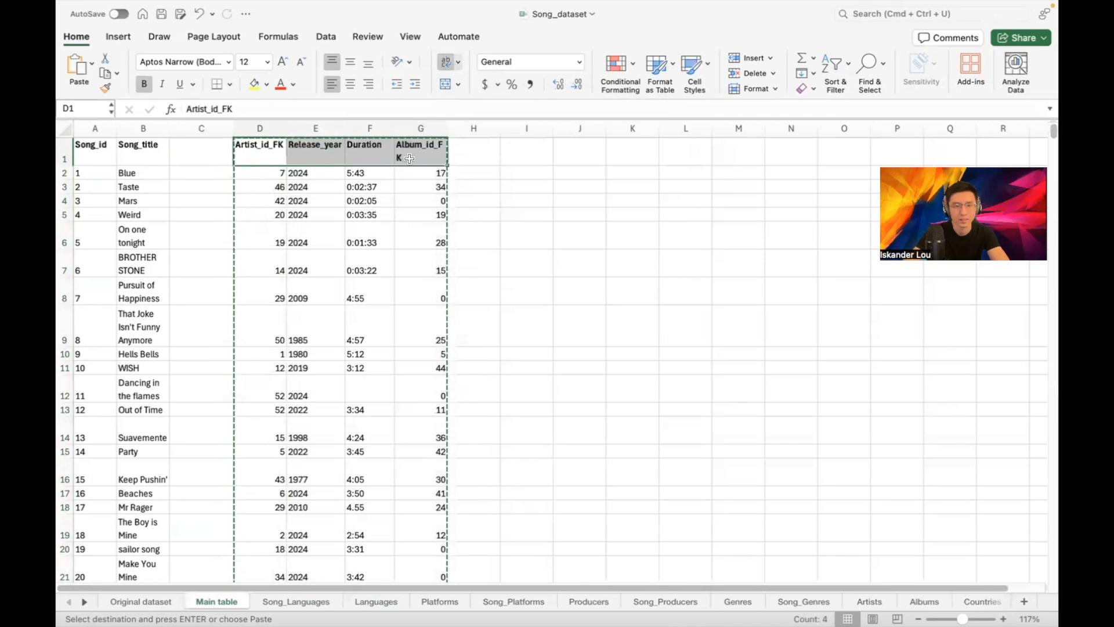
{"action": "key", "text": "super+shift+Down"}
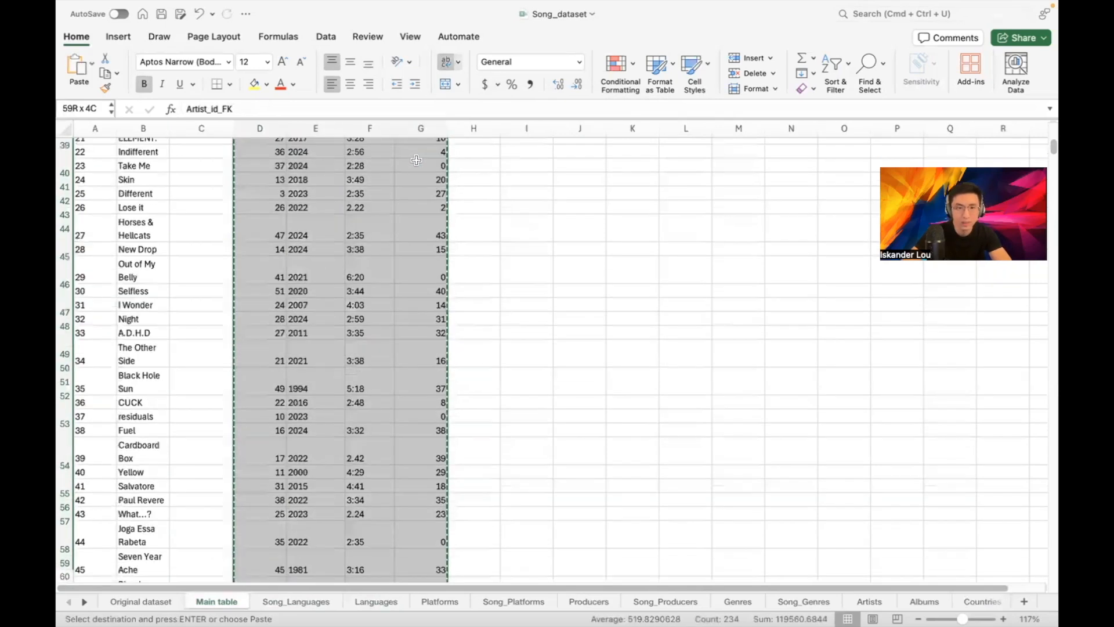
{"action": "key", "text": "super+c"}
{"action": "scroll", "coordinate": [418, 167], "scroll_direction": "up", "scroll_amount": 15}
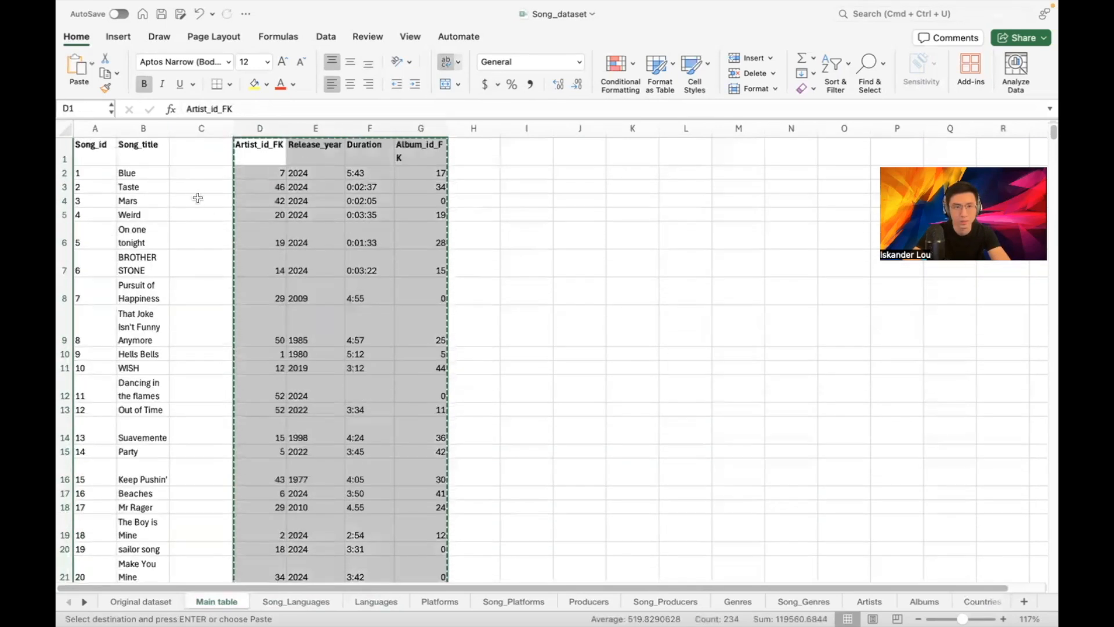
{"action": "left_click", "coordinate": [211, 155]}
{"action": "key", "text": "Return"}
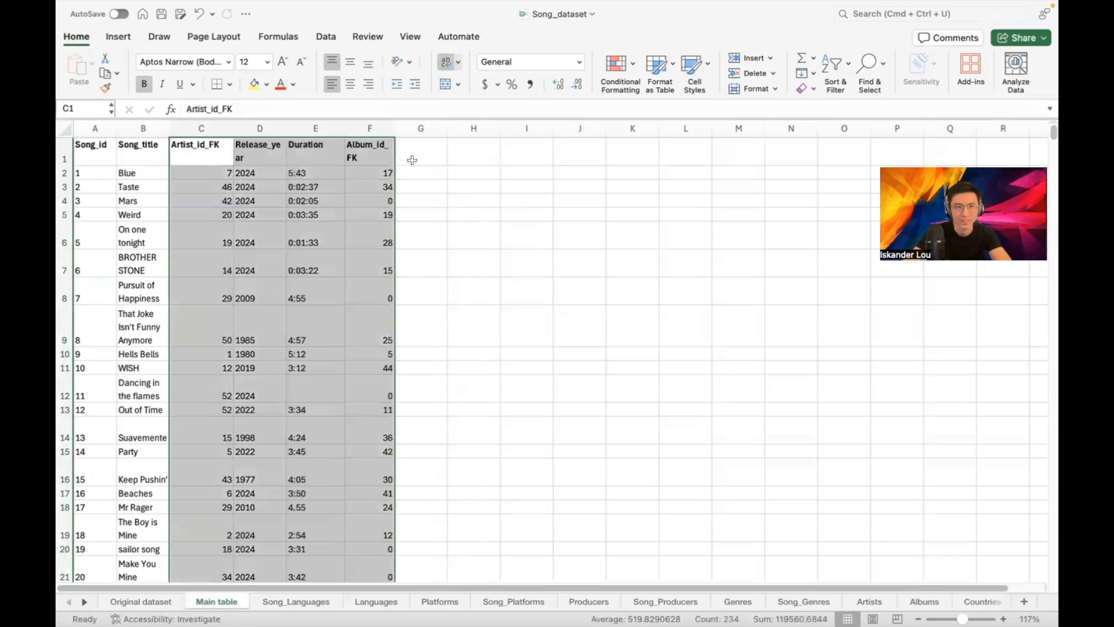
{"action": "left_click", "coordinate": [412, 157]}
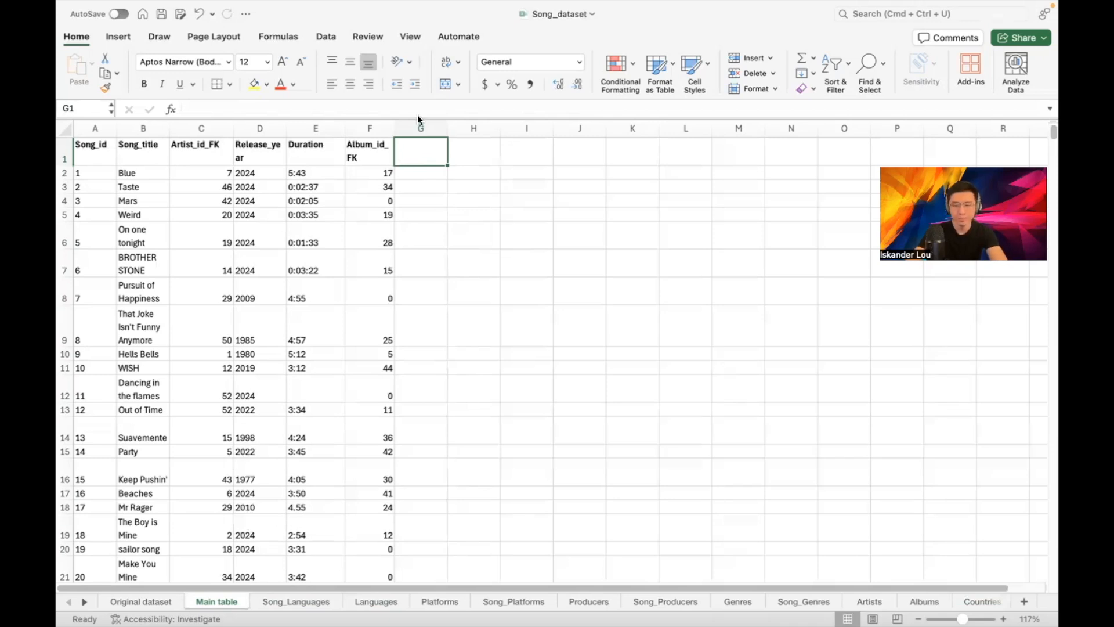
{"action": "left_click", "coordinate": [323, 148]}
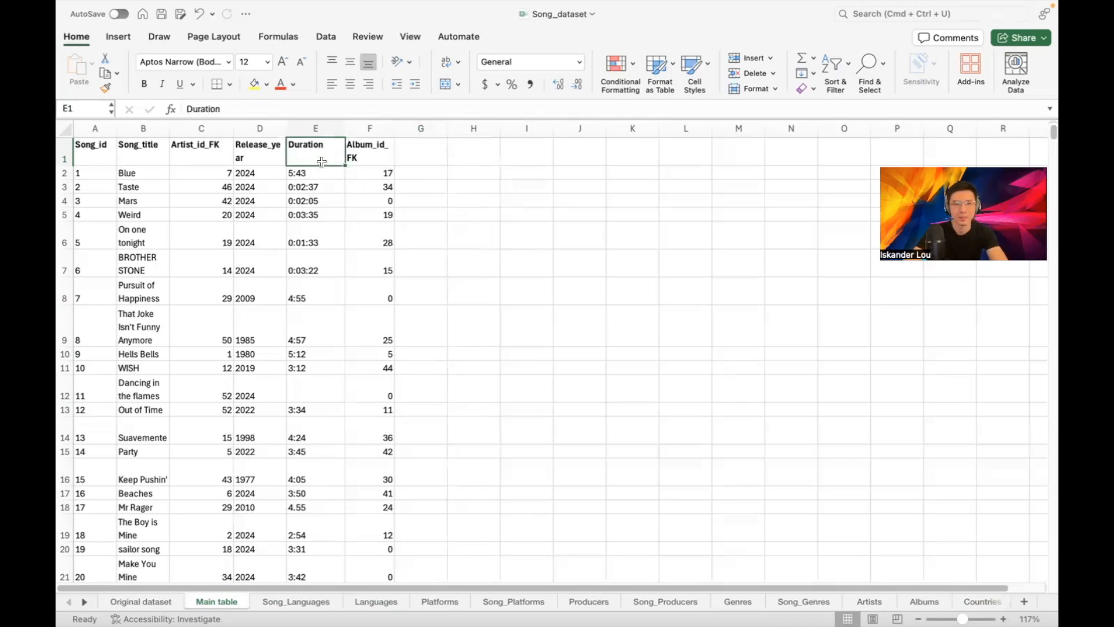
{"action": "left_click", "coordinate": [316, 172]}
{"action": "left_click", "coordinate": [316, 185]}
{"action": "key", "text": "Down"}
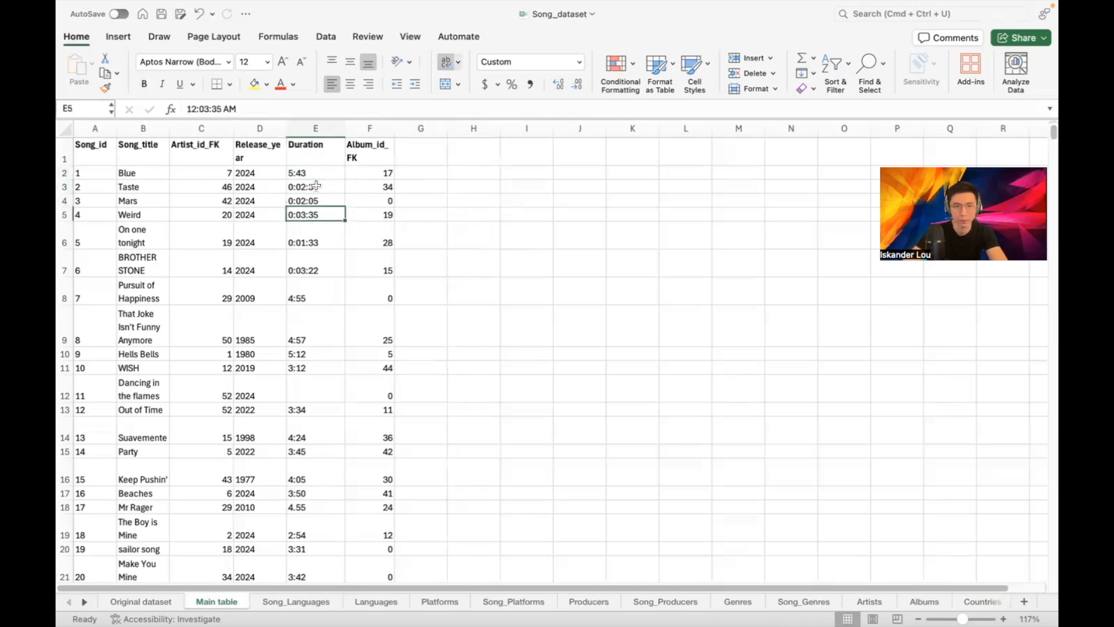
{"action": "key", "text": "Up"}
{"action": "key", "text": "Up"}
{"action": "key", "text": "Down"}
{"action": "key", "text": "Down"}
{"action": "key", "text": "Up"}
{"action": "key", "text": "Up"}
{"action": "key", "text": "Down"}
{"action": "key", "text": "Down"}
{"action": "key", "text": "Up"}
{"action": "key", "text": "Up"}
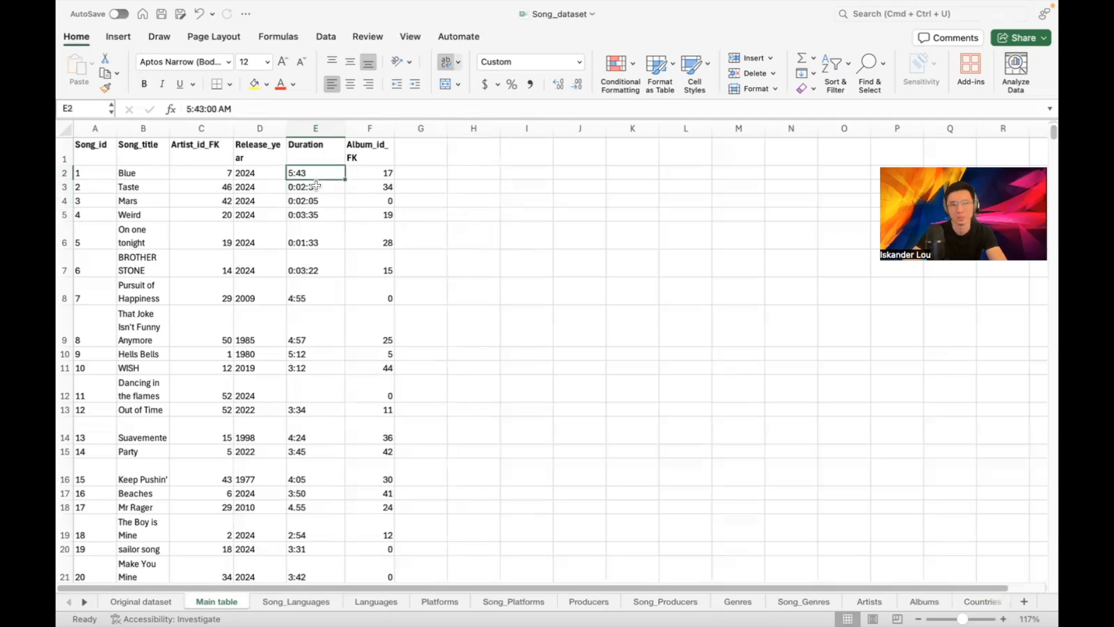
{"action": "key", "text": "Down"}
{"action": "key", "text": "Down"}
{"action": "key", "text": "Down"}
{"action": "key", "text": "Down"}
{"action": "key", "text": "Down"}
{"action": "key", "text": "Down"}
{"action": "key", "text": "Down"}
{"action": "key", "text": "Down"}
{"action": "key", "text": "Down"}
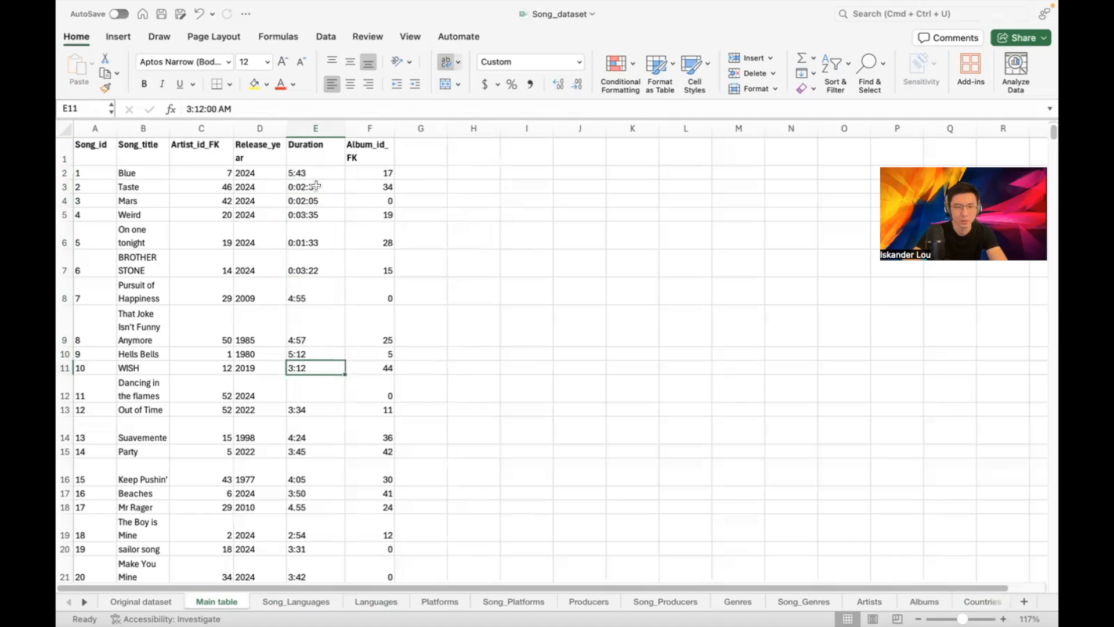
{"action": "scroll", "coordinate": [319, 197], "scroll_direction": "down", "scroll_amount": 5}
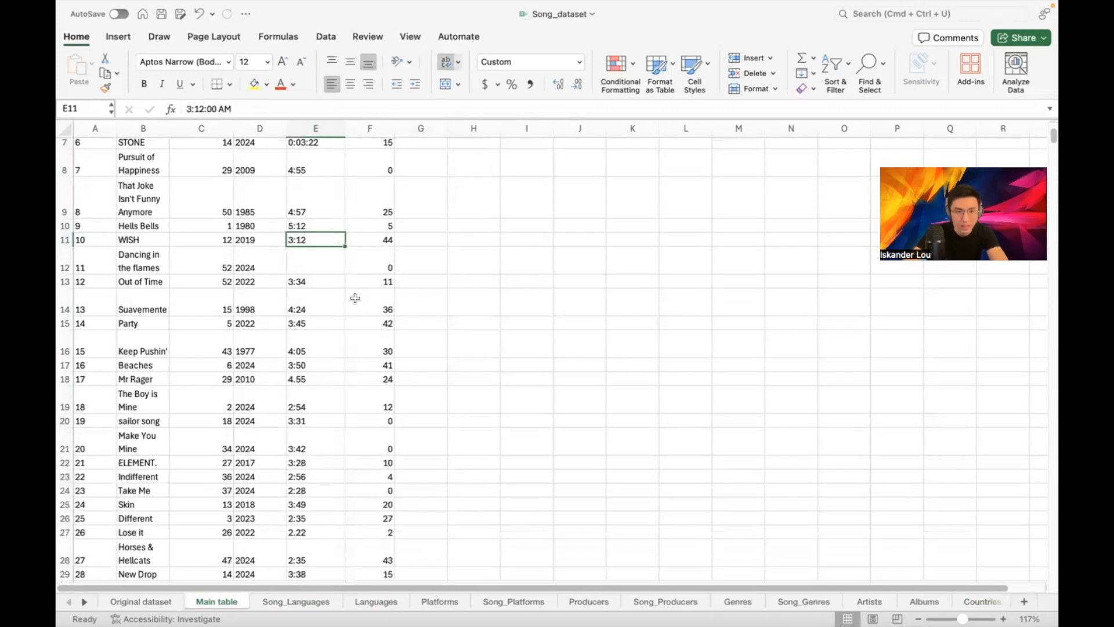
{"action": "left_click", "coordinate": [315, 383]}
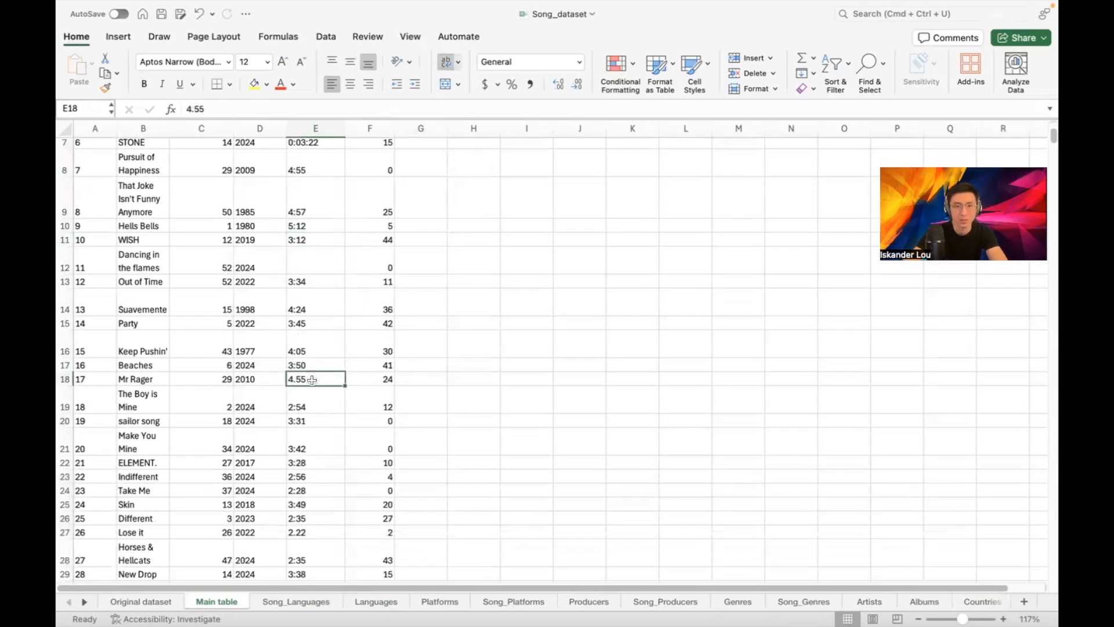
{"action": "scroll", "coordinate": [316, 371], "scroll_direction": "down", "scroll_amount": 10}
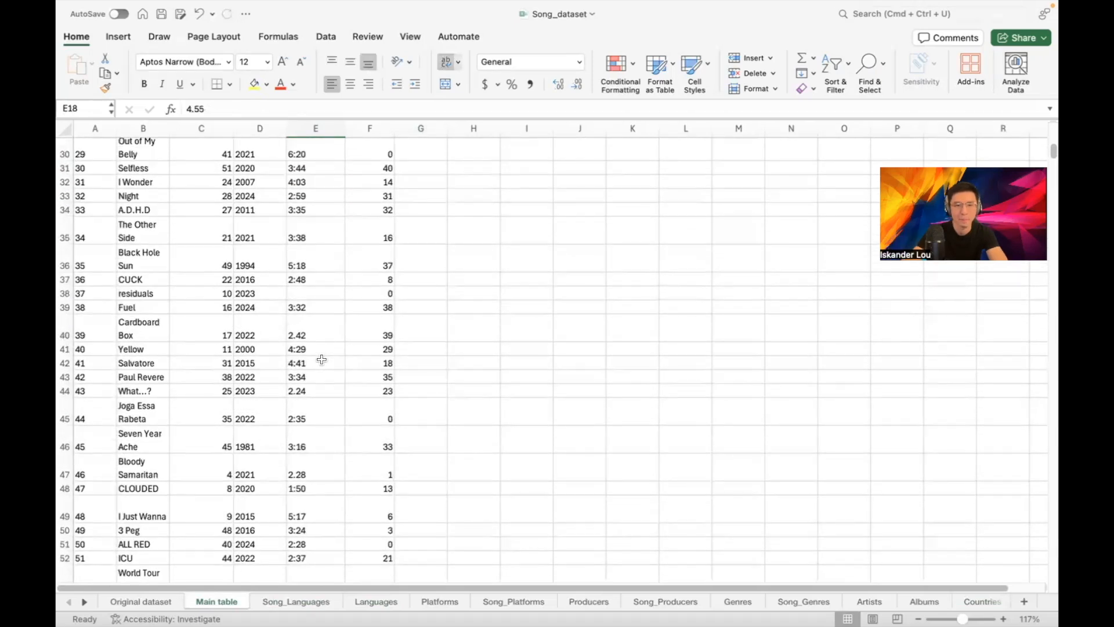
{"action": "scroll", "coordinate": [330, 364], "scroll_direction": "down", "scroll_amount": 3}
{"action": "scroll", "coordinate": [338, 369], "scroll_direction": "down", "scroll_amount": 5}
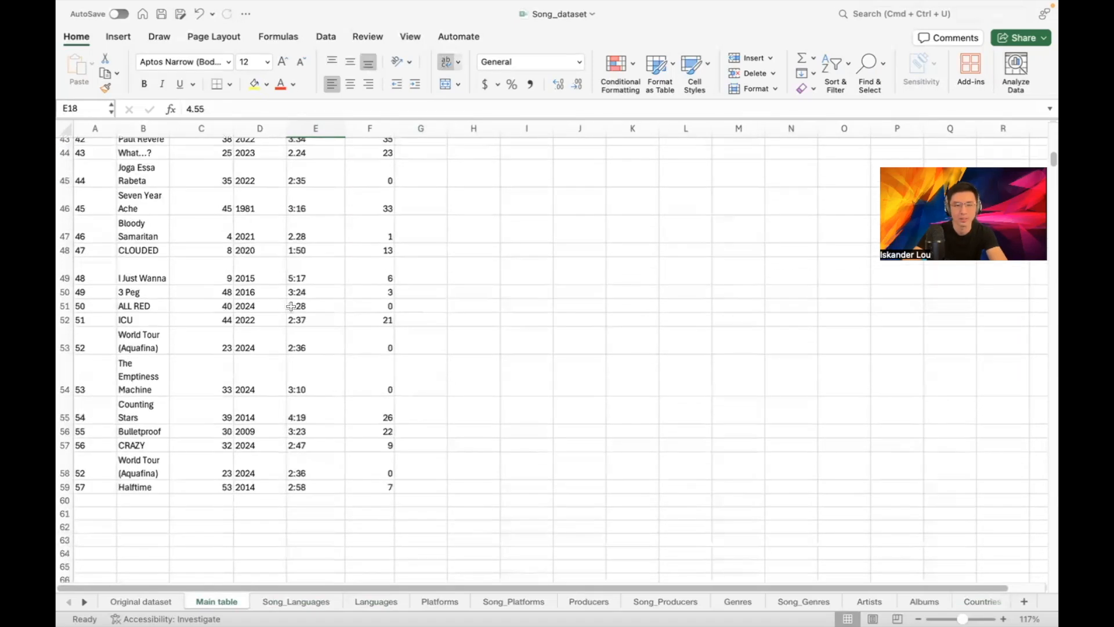
{"action": "scroll", "coordinate": [354, 262], "scroll_direction": "up", "scroll_amount": 15}
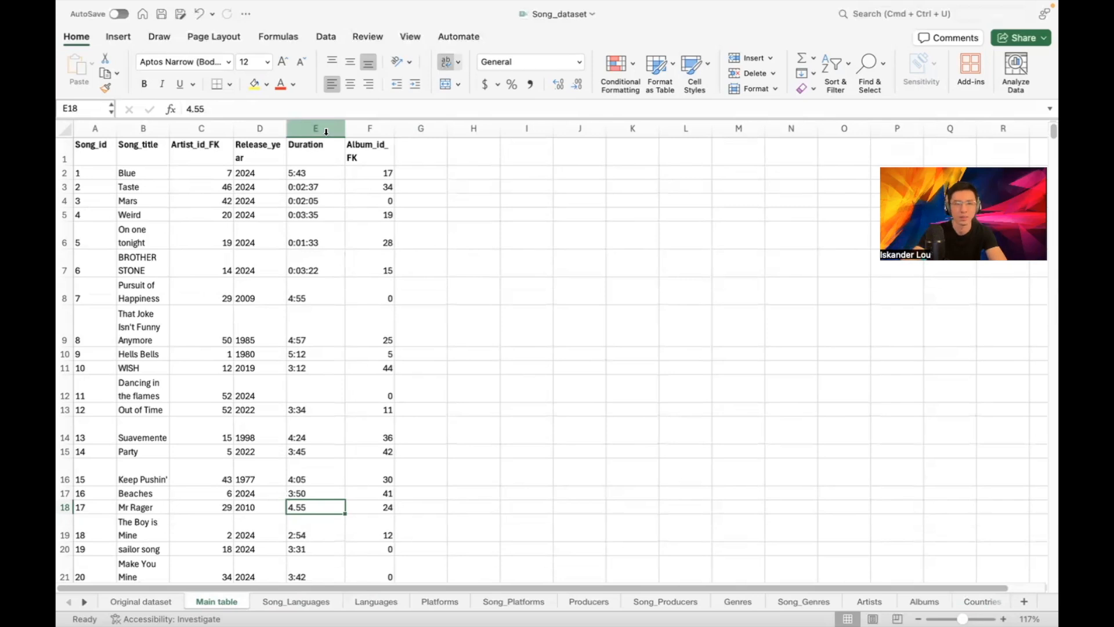
{"action": "left_click", "coordinate": [302, 190]}
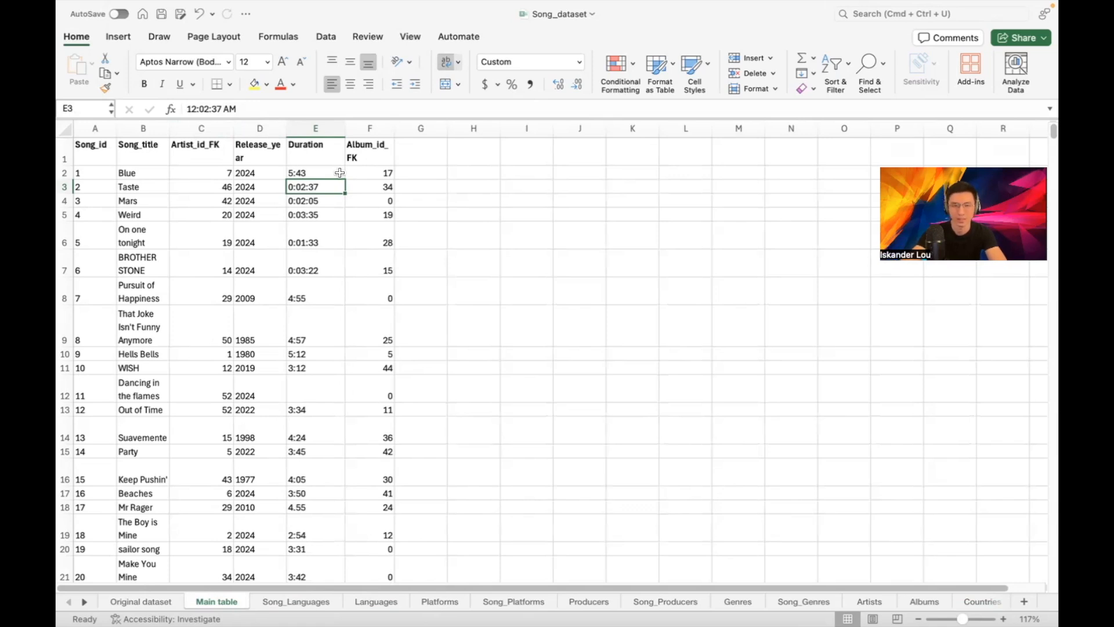
Drag the Duration column from E to G and launch Text to Columns on it
{"action": "left_click", "coordinate": [324, 126]}
{"action": "left_click_drag", "start_coordinate": [325, 127], "coordinate": [444, 135]}
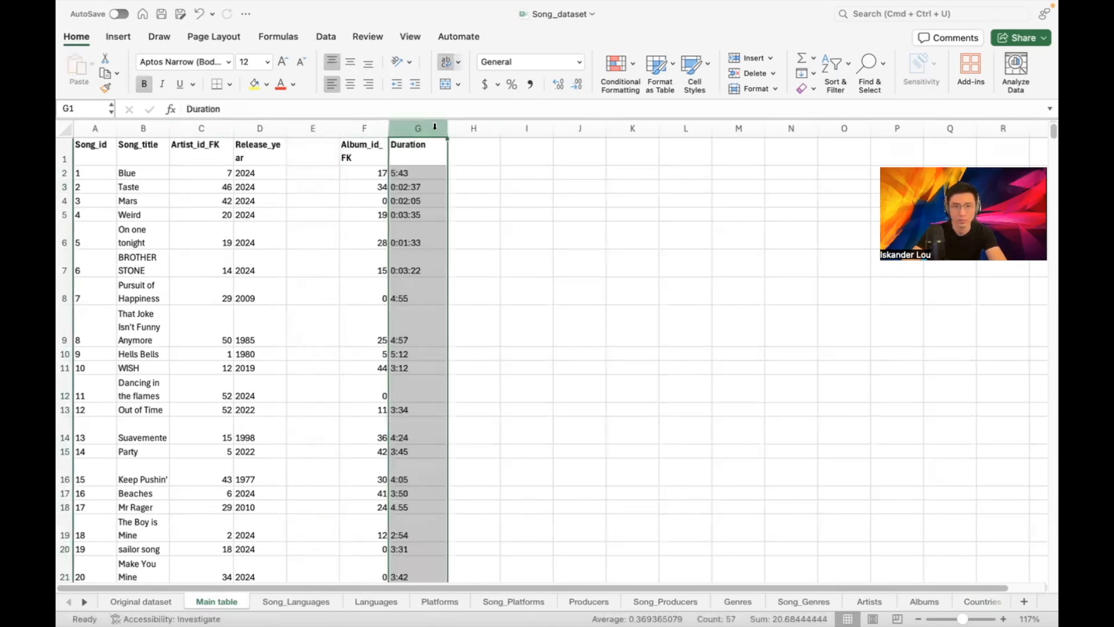
{"action": "left_click", "coordinate": [335, 38]}
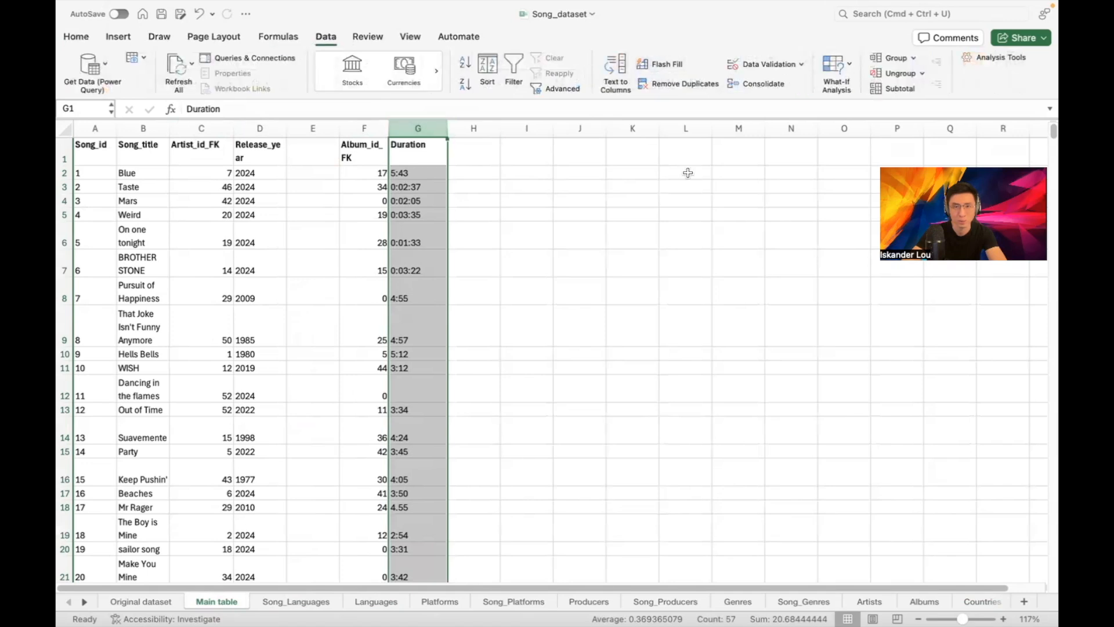
{"action": "left_click", "coordinate": [616, 67]}
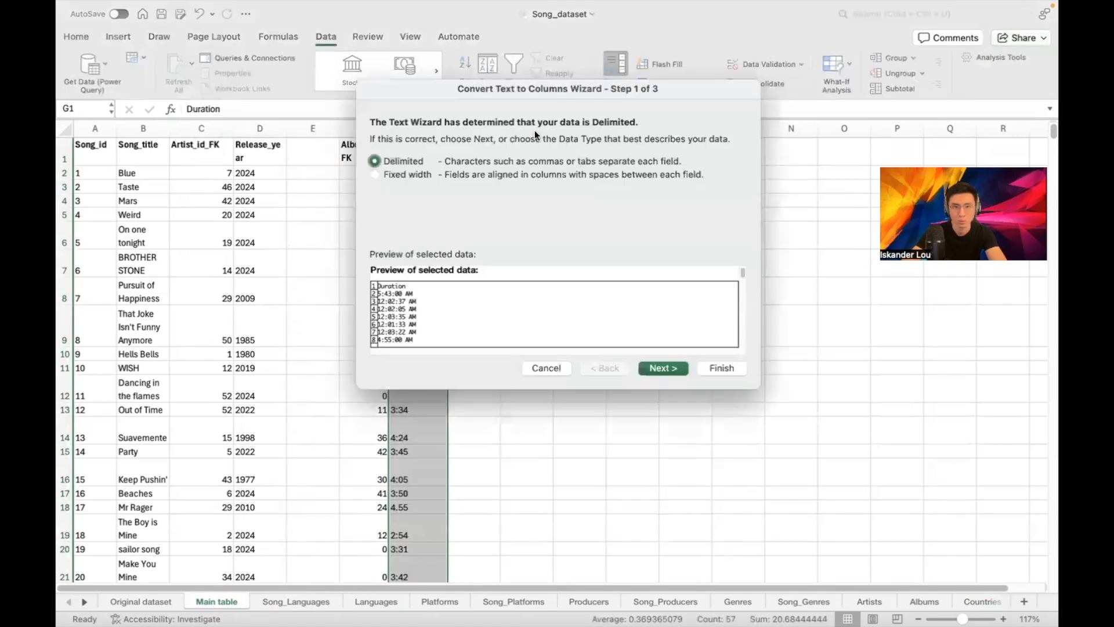
Split the Duration values using ':' as a custom delimiter in the wizard
{"action": "left_click", "coordinate": [655, 370]}
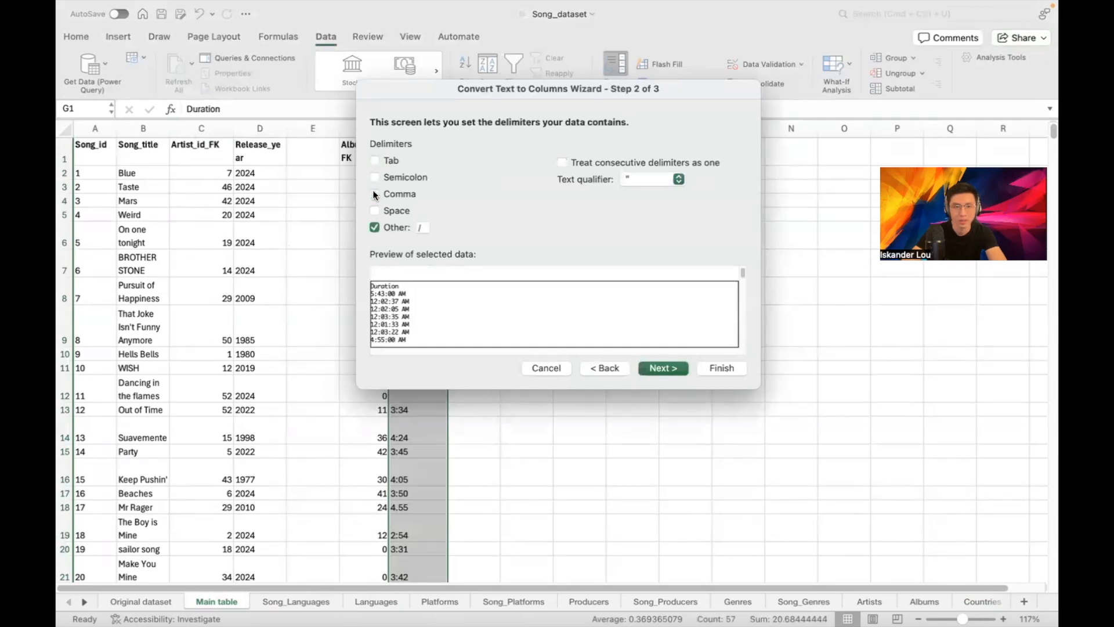
{"action": "left_click", "coordinate": [424, 229]}
{"action": "type", "text": ":"}
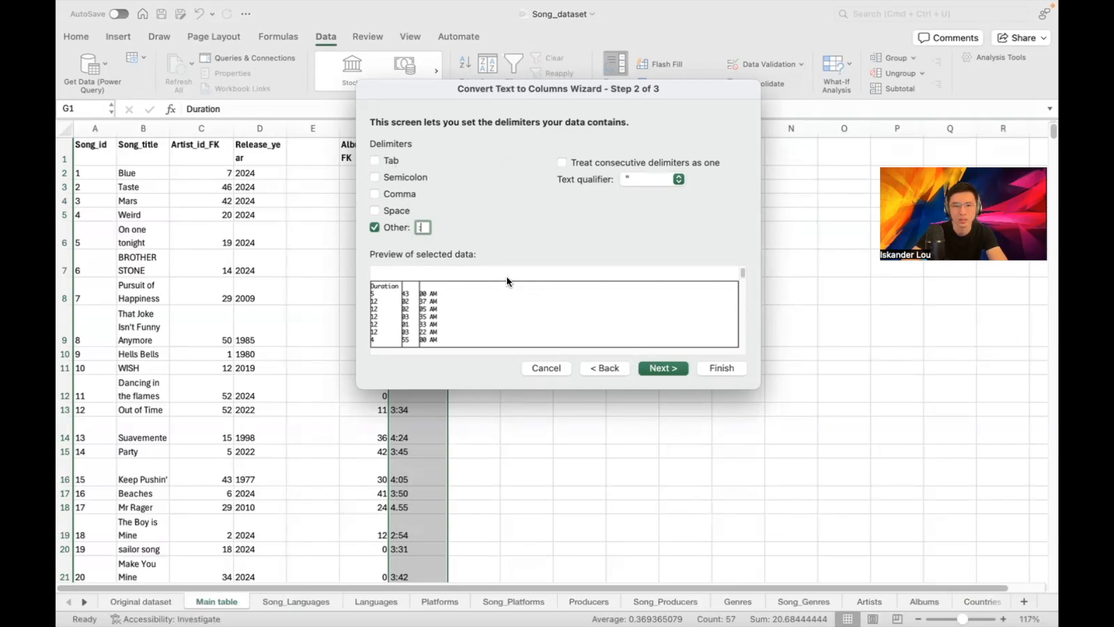
{"action": "left_click", "coordinate": [667, 367]}
{"action": "left_click", "coordinate": [719, 370]}
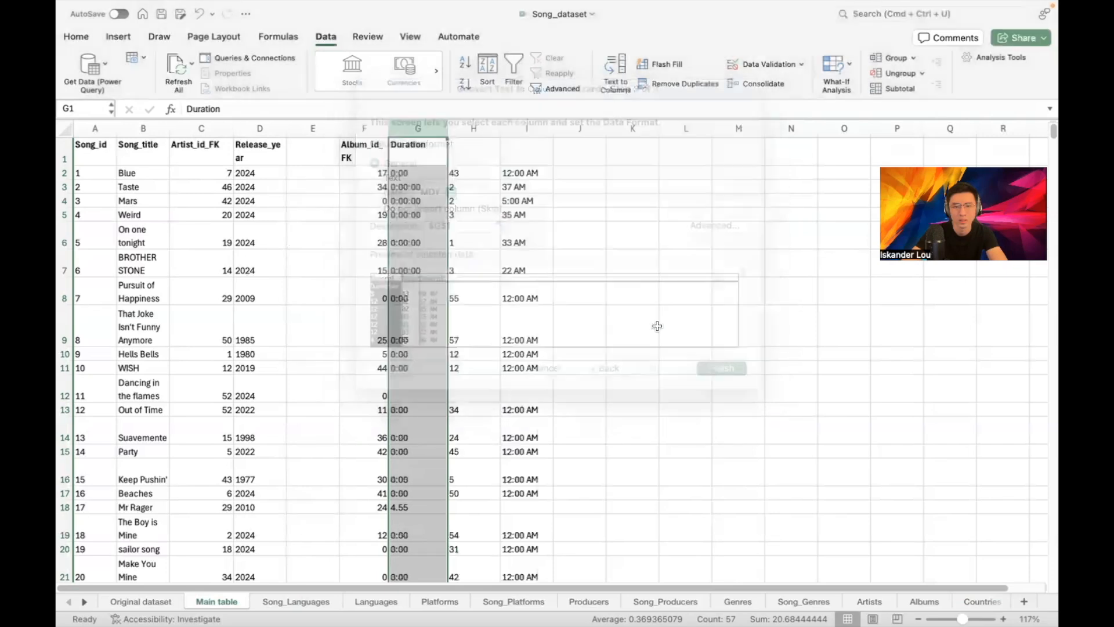
{"action": "left_click", "coordinate": [619, 258]}
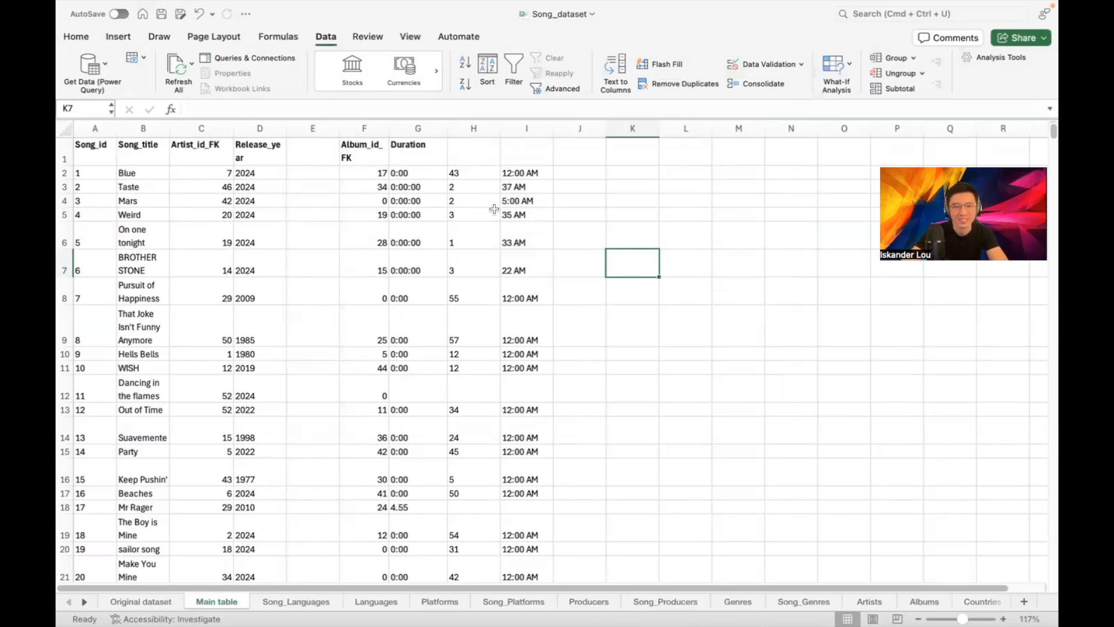
{"action": "left_click", "coordinate": [479, 176]}
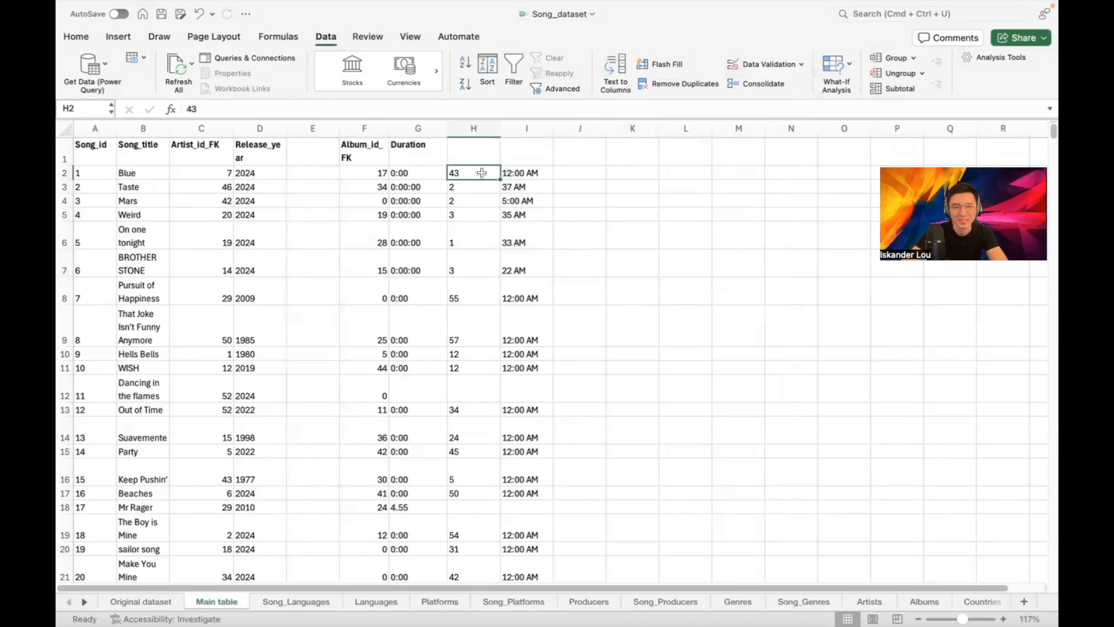
{"action": "left_click", "coordinate": [398, 173]}
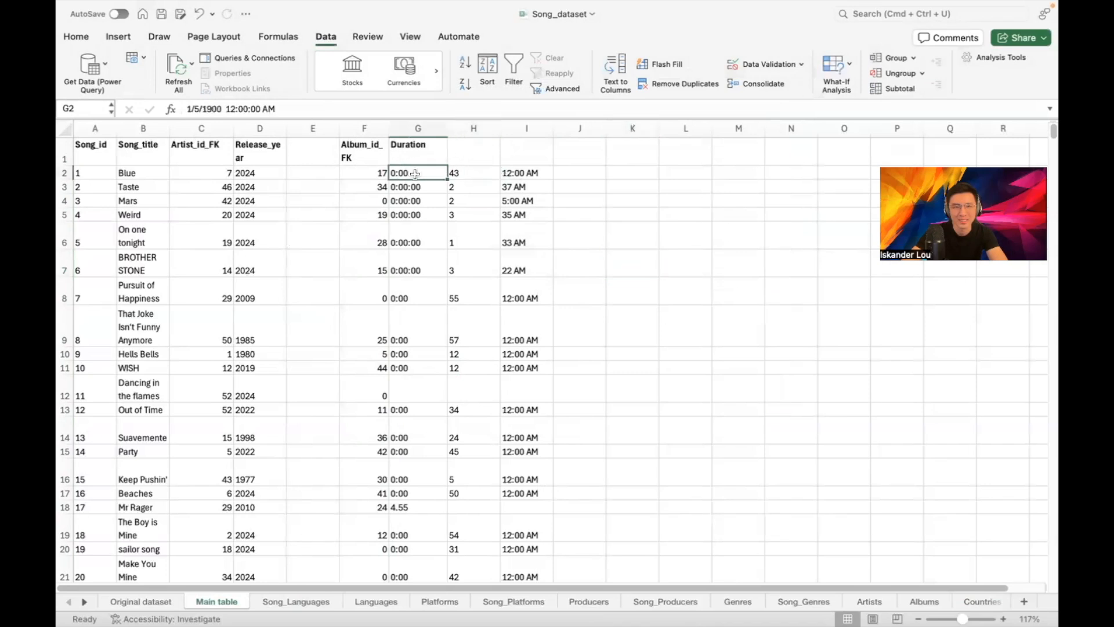
{"action": "key", "text": "Right"}
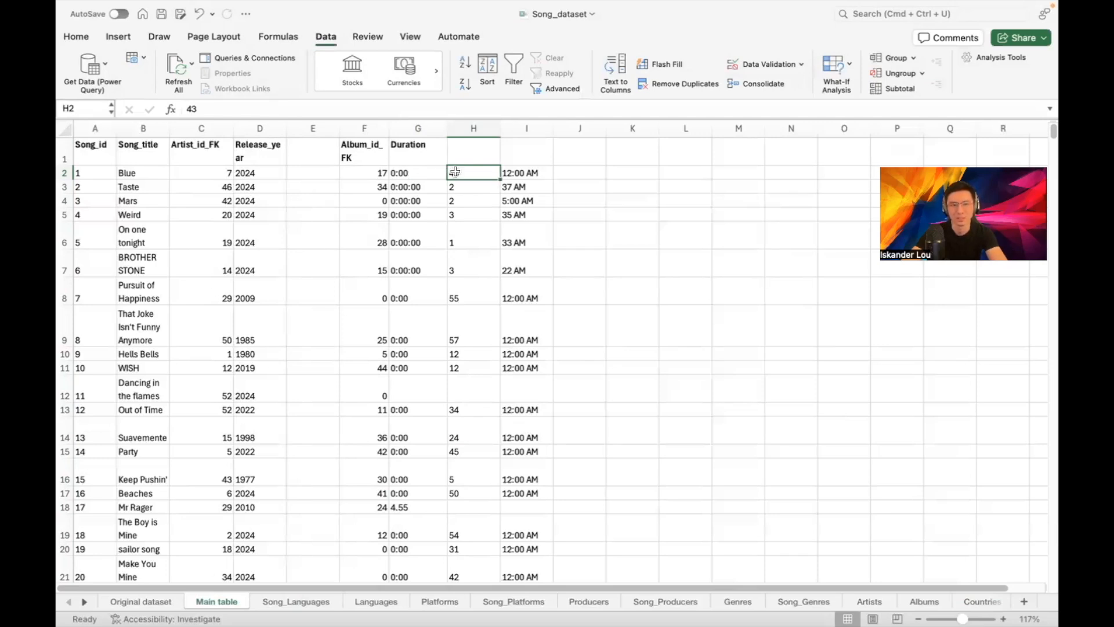
{"action": "left_click", "coordinate": [419, 175]}
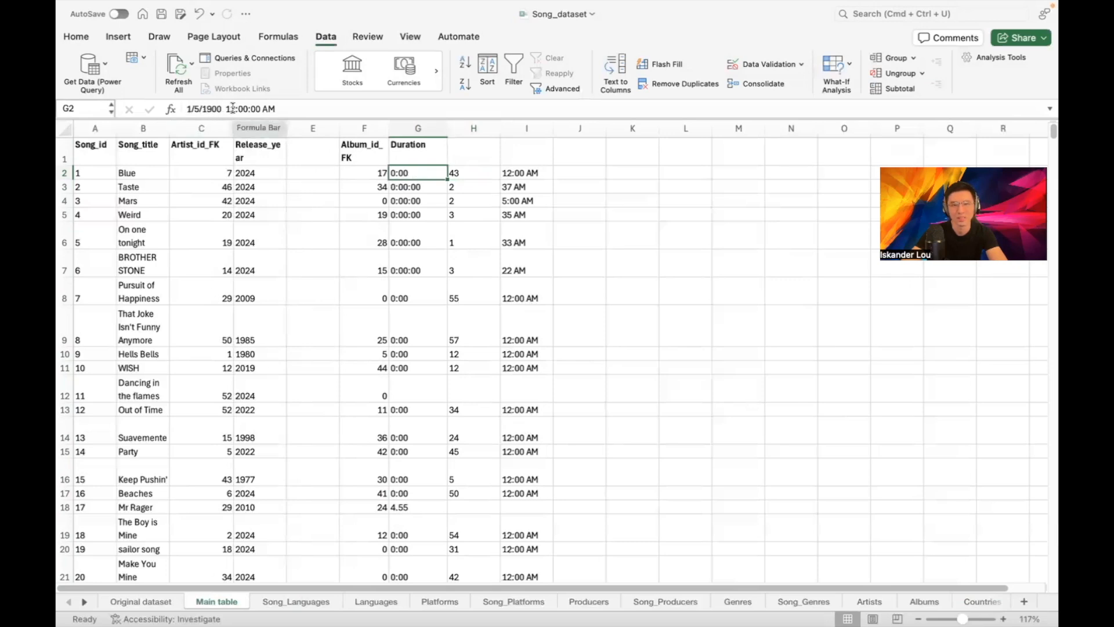
{"action": "left_click", "coordinate": [475, 174]}
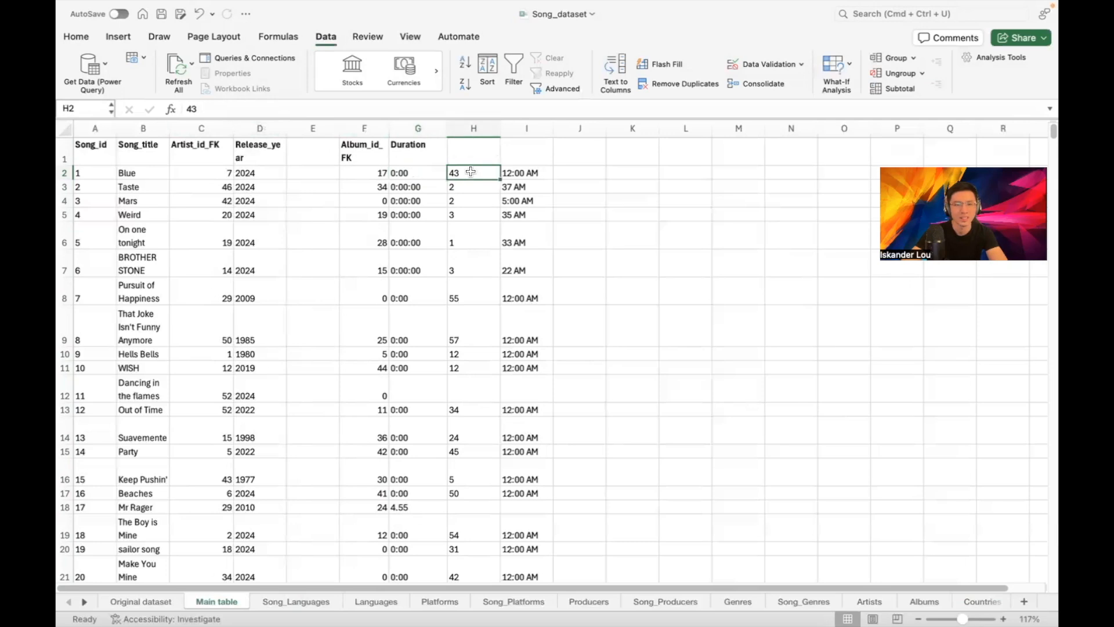
{"action": "left_click", "coordinate": [511, 174]}
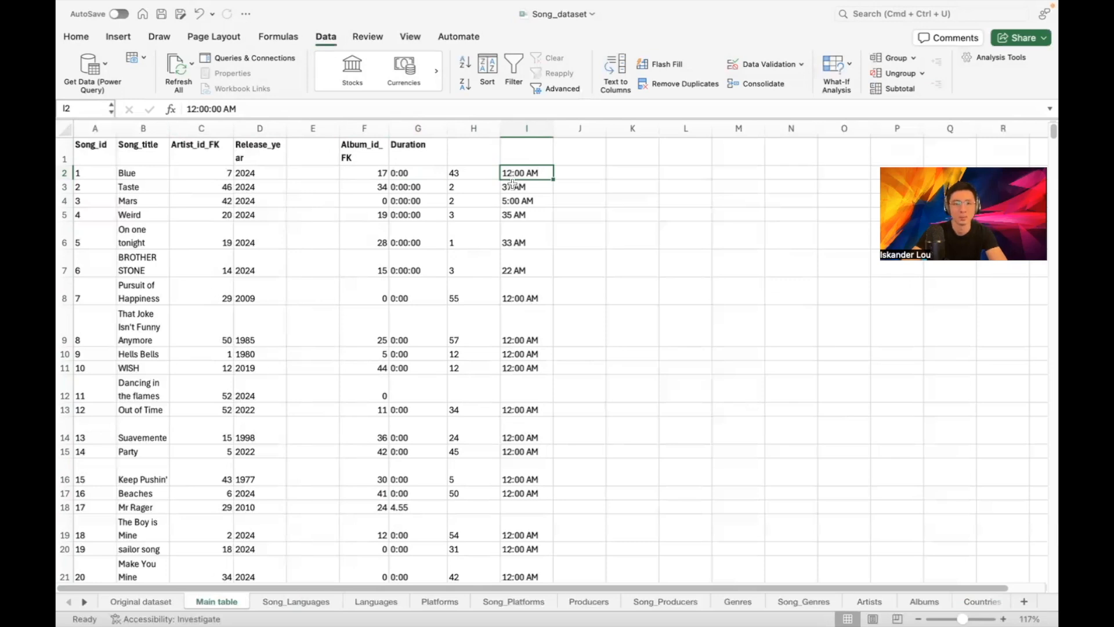
{"action": "scroll", "coordinate": [533, 200], "scroll_direction": "down", "scroll_amount": 3}
{"action": "scroll", "coordinate": [552, 216], "scroll_direction": "up", "scroll_amount": 3}
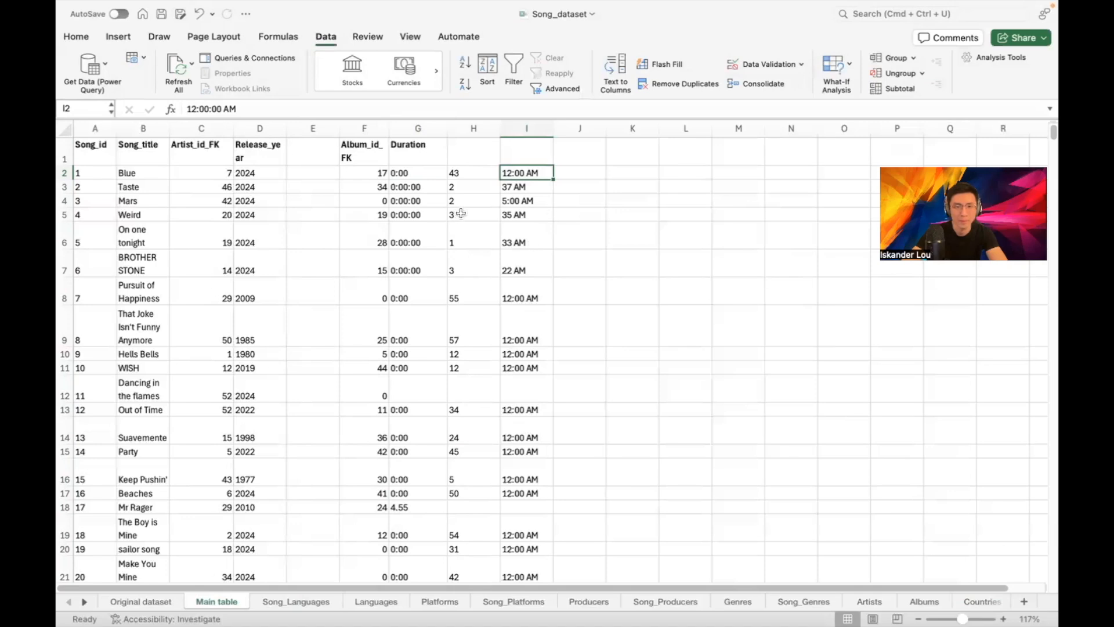
{"action": "scroll", "coordinate": [440, 214], "scroll_direction": "down", "scroll_amount": 3}
{"action": "scroll", "coordinate": [440, 215], "scroll_direction": "up", "scroll_amount": 3}
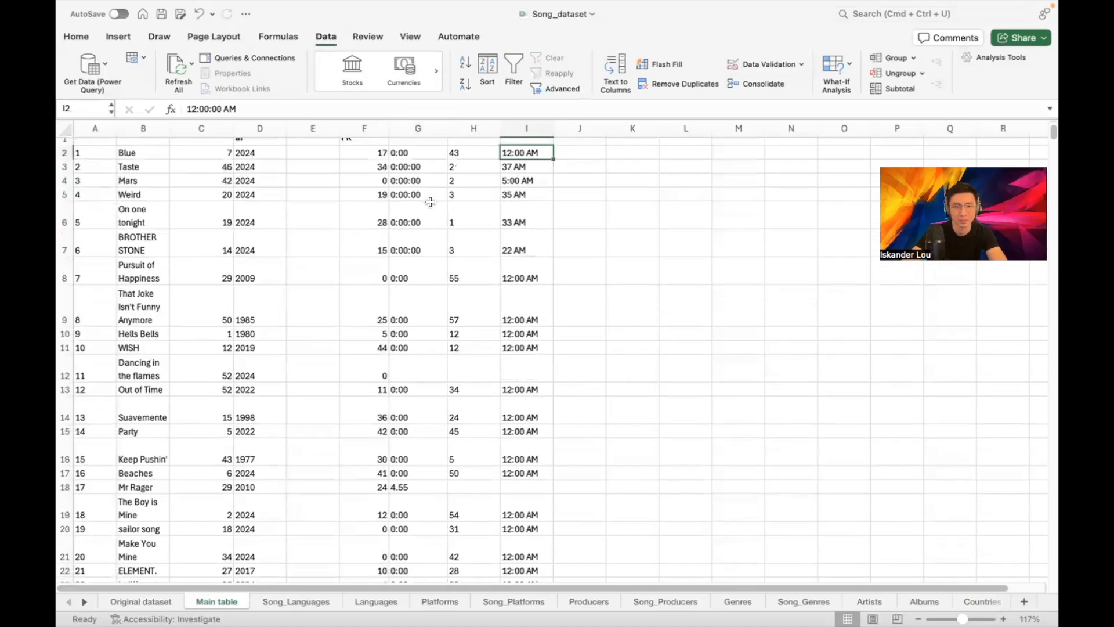
{"action": "scroll", "coordinate": [429, 200], "scroll_direction": "down", "scroll_amount": 3}
{"action": "scroll", "coordinate": [427, 215], "scroll_direction": "up", "scroll_amount": 3}
{"action": "left_click", "coordinate": [417, 172]}
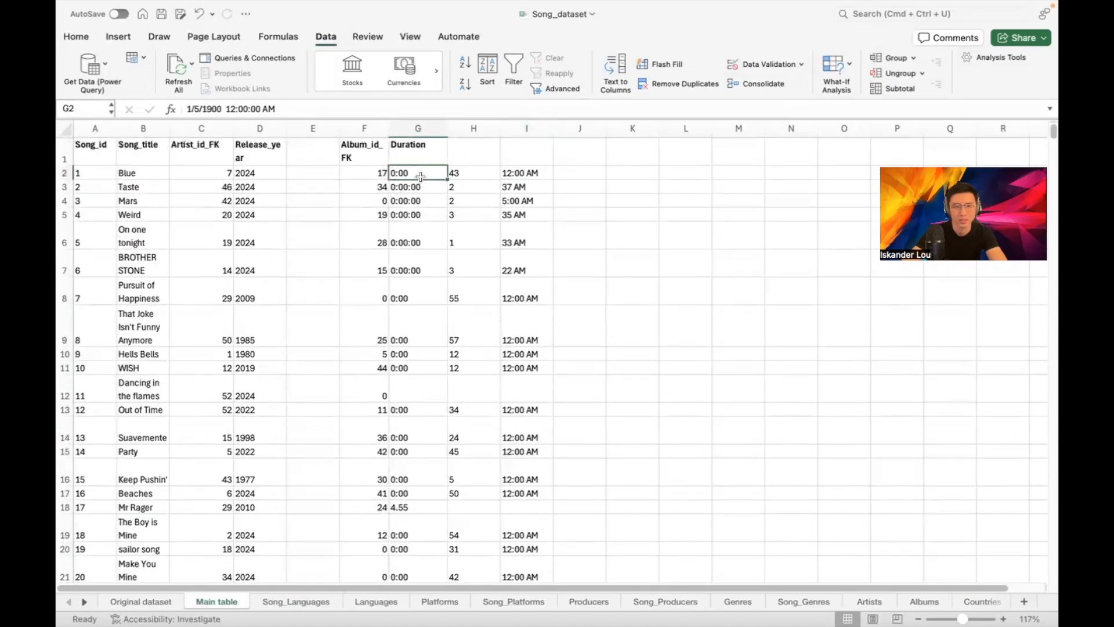
{"action": "left_click", "coordinate": [416, 182]}
{"action": "left_click", "coordinate": [416, 172]}
{"action": "left_click", "coordinate": [416, 186]}
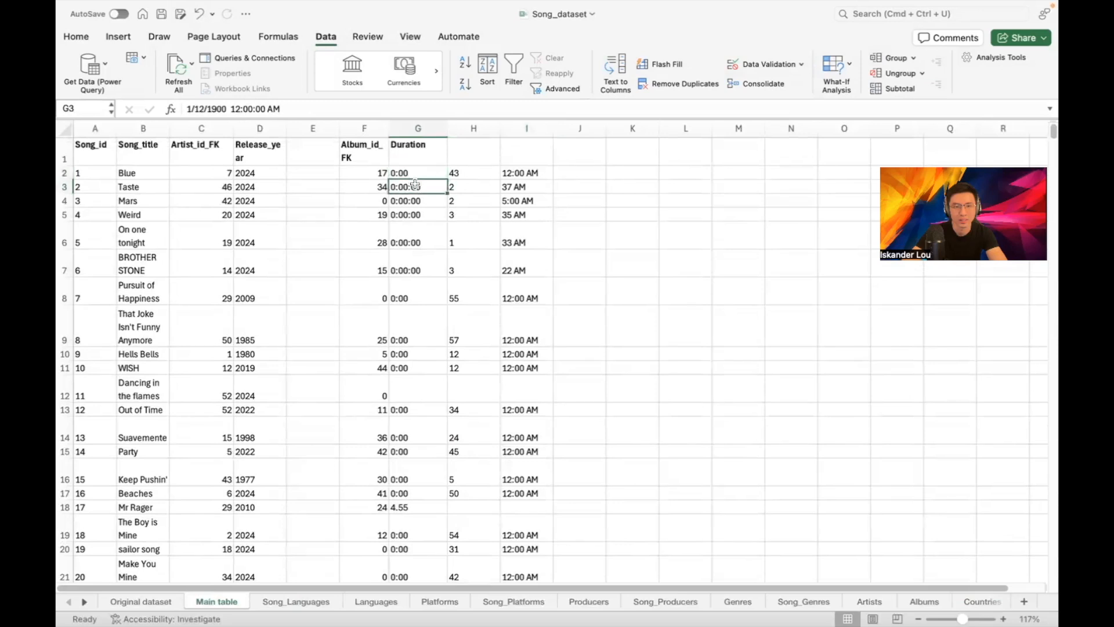
{"action": "left_click", "coordinate": [417, 201]}
{"action": "left_click", "coordinate": [416, 173]}
{"action": "left_click", "coordinate": [416, 186]}
{"action": "left_click", "coordinate": [464, 187]}
{"action": "left_click", "coordinate": [522, 188]}
{"action": "left_click", "coordinate": [494, 186]}
{"action": "left_click", "coordinate": [514, 188]}
{"action": "left_click", "coordinate": [475, 191]}
{"action": "left_click", "coordinate": [512, 187]}
{"action": "left_click", "coordinate": [421, 199]}
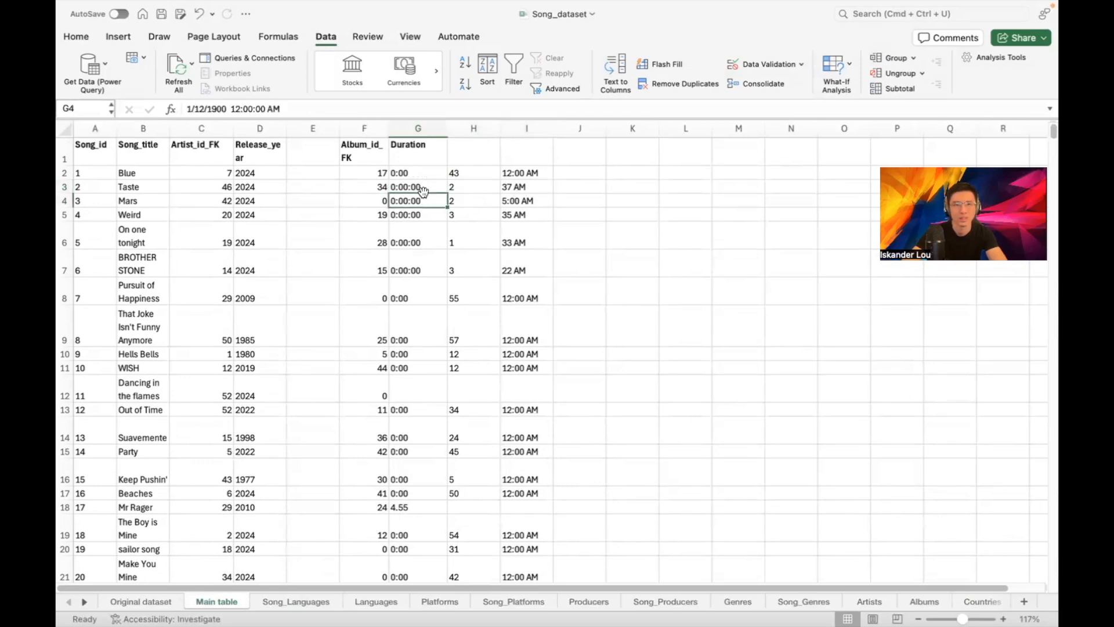
{"action": "left_click", "coordinate": [412, 173]}
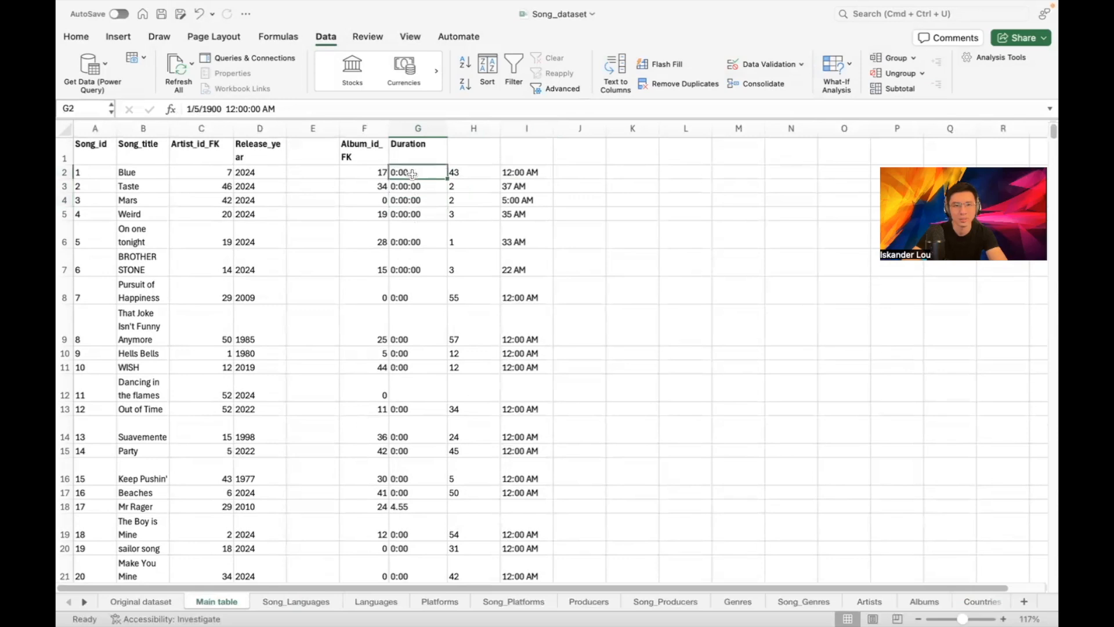
{"action": "left_click", "coordinate": [412, 187]}
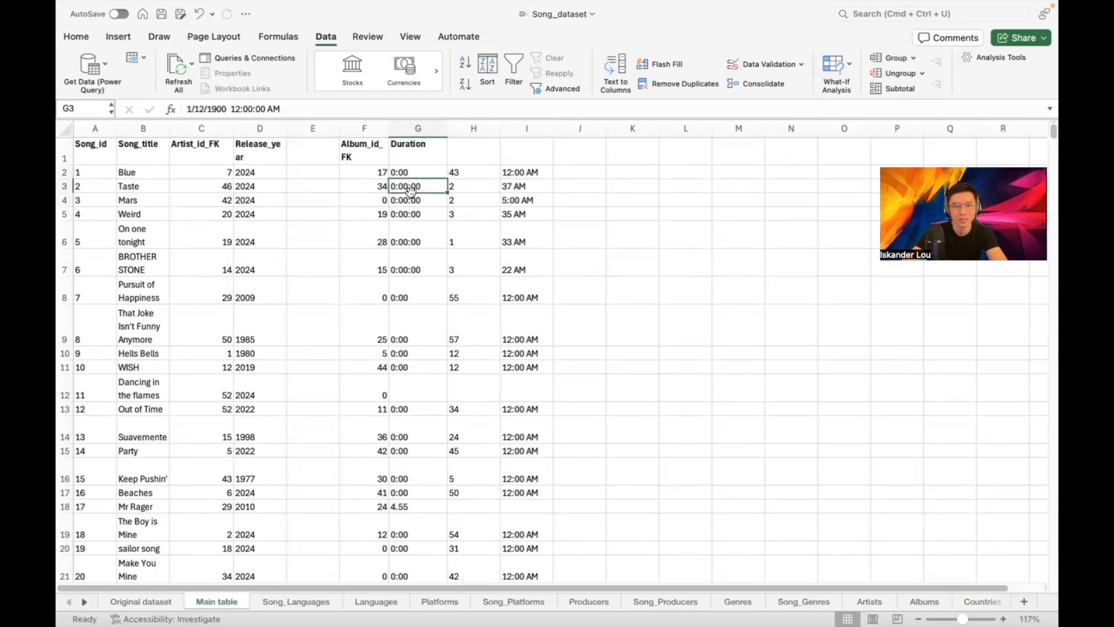
{"action": "left_click", "coordinate": [411, 214]}
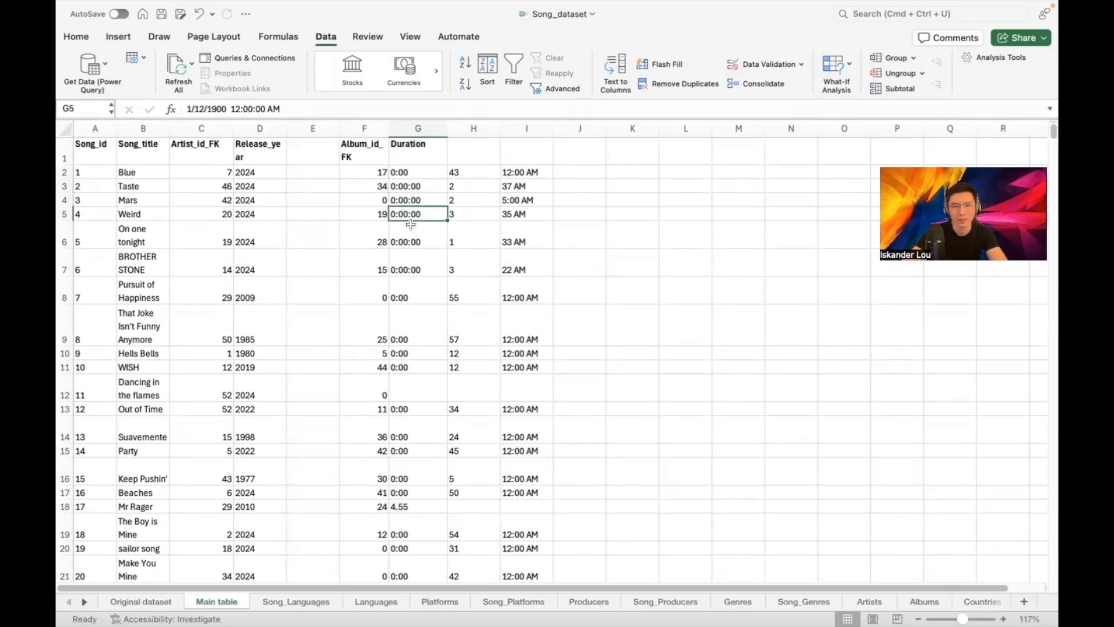
{"action": "scroll", "coordinate": [401, 255], "scroll_direction": "down", "scroll_amount": 1}
{"action": "left_click", "coordinate": [392, 282]}
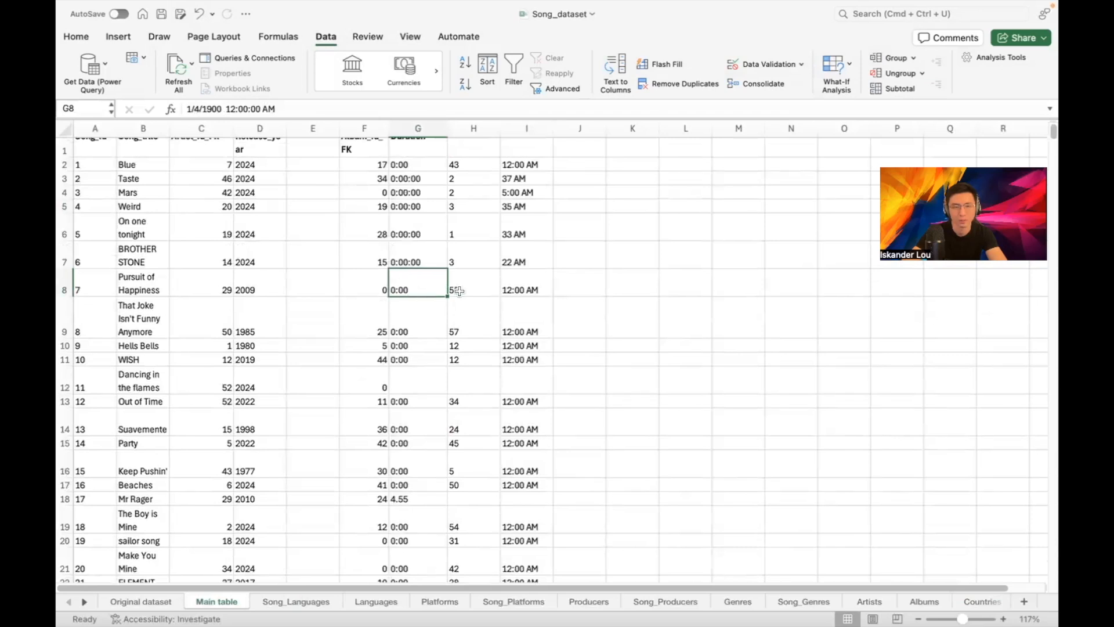
{"action": "scroll", "coordinate": [433, 284], "scroll_direction": "down", "scroll_amount": 1}
{"action": "left_click", "coordinate": [421, 302]}
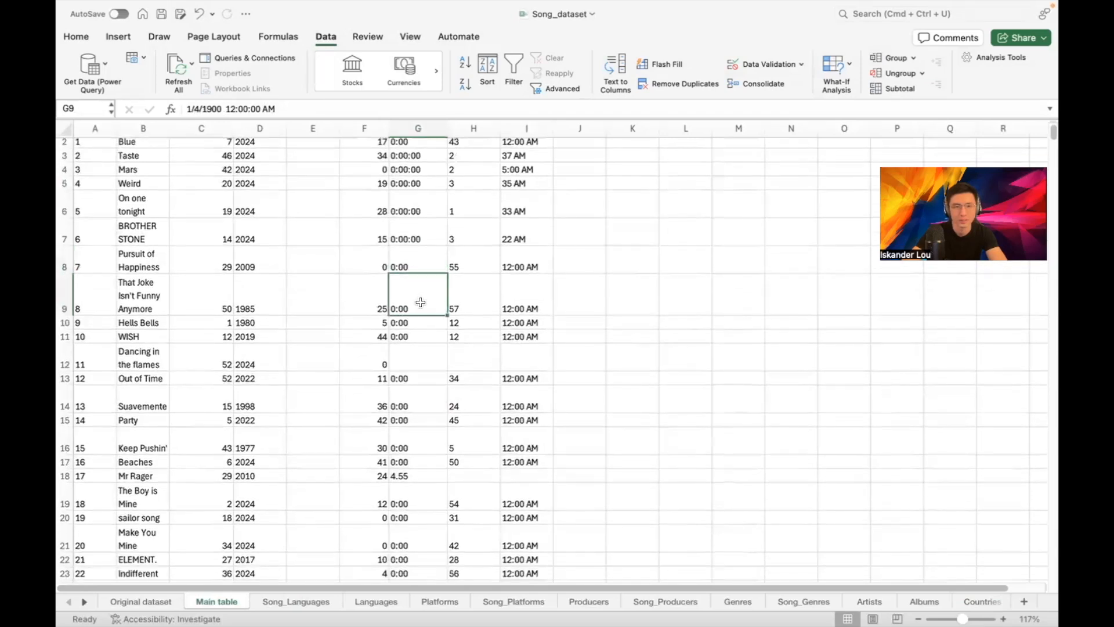
{"action": "left_click", "coordinate": [437, 324]}
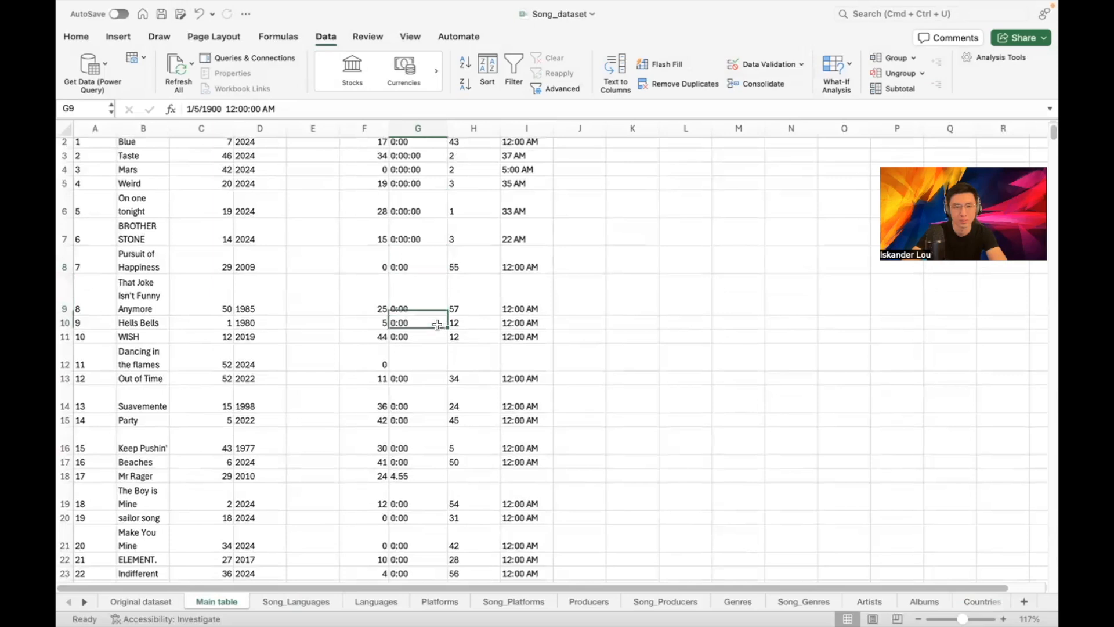
{"action": "left_click", "coordinate": [428, 336]}
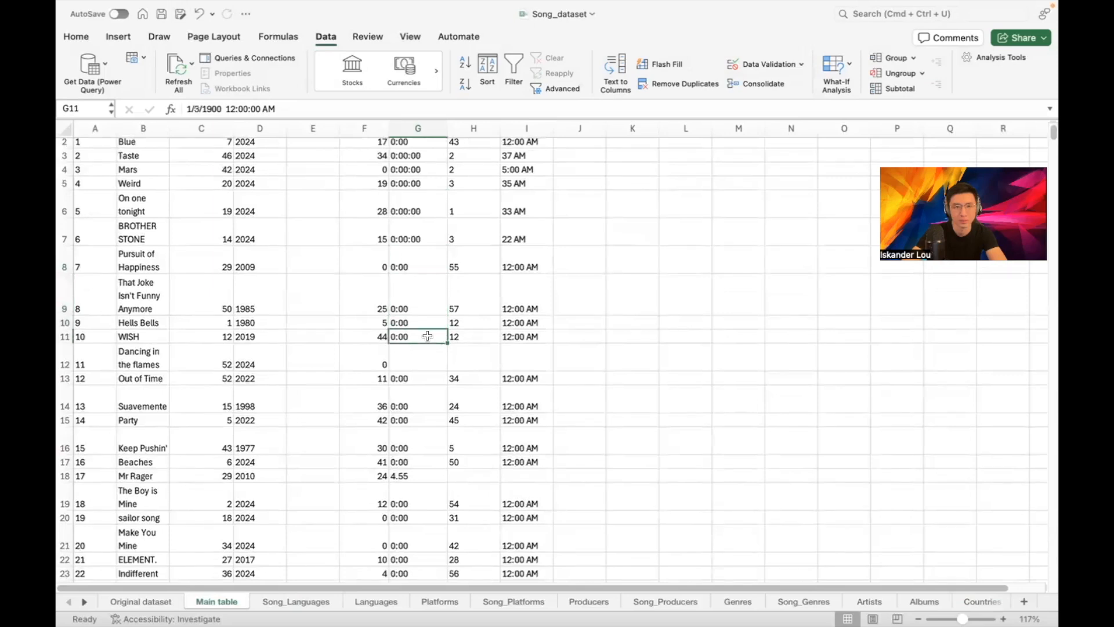
{"action": "scroll", "coordinate": [427, 333], "scroll_direction": "down", "scroll_amount": 10}
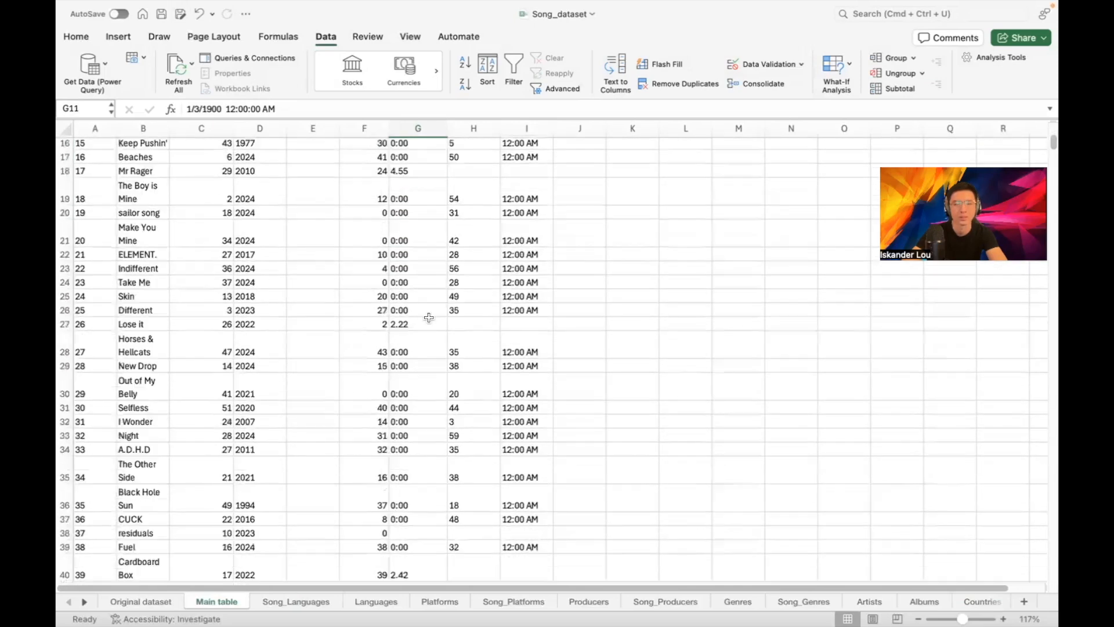
{"action": "scroll", "coordinate": [444, 268], "scroll_direction": "down", "scroll_amount": 15}
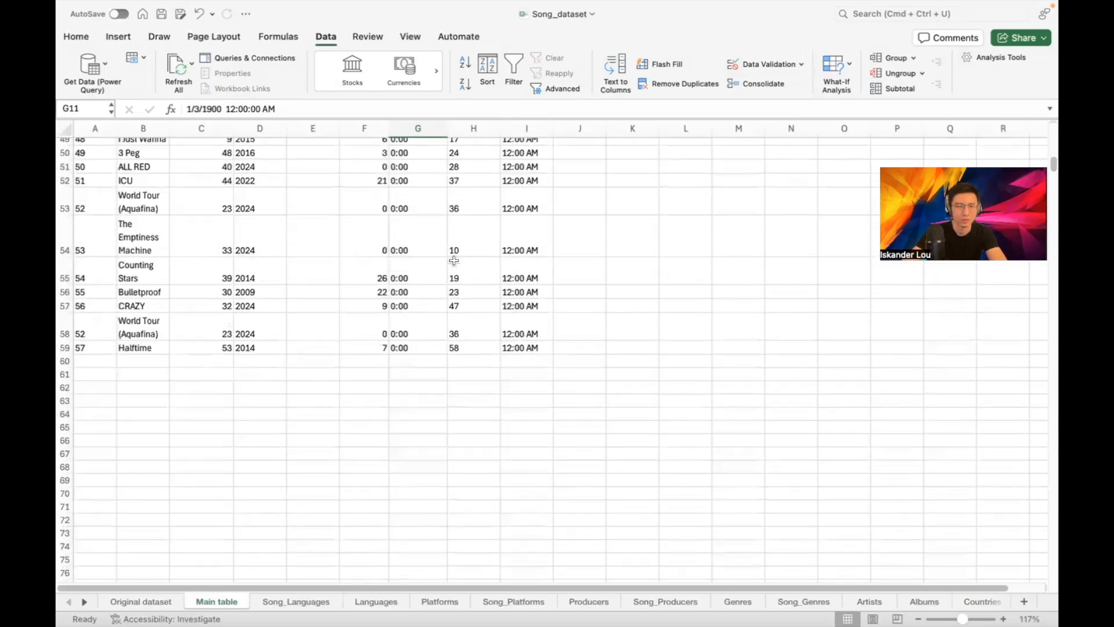
{"action": "scroll", "coordinate": [468, 229], "scroll_direction": "up", "scroll_amount": 20}
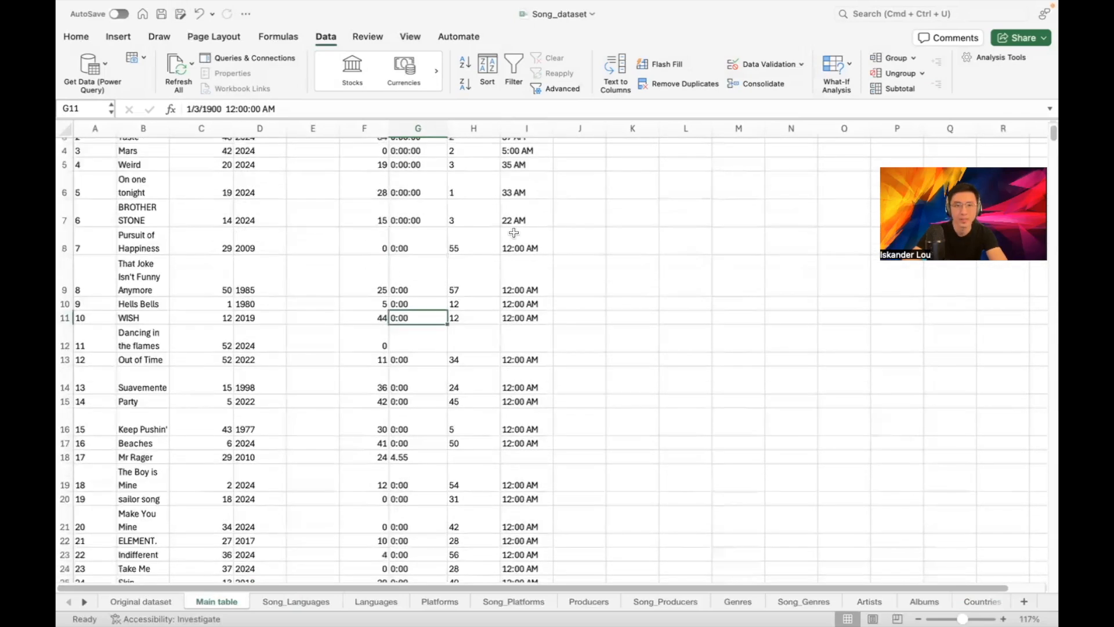
{"action": "scroll", "coordinate": [514, 232], "scroll_direction": "up", "scroll_amount": 2}
{"action": "left_click", "coordinate": [430, 134]}
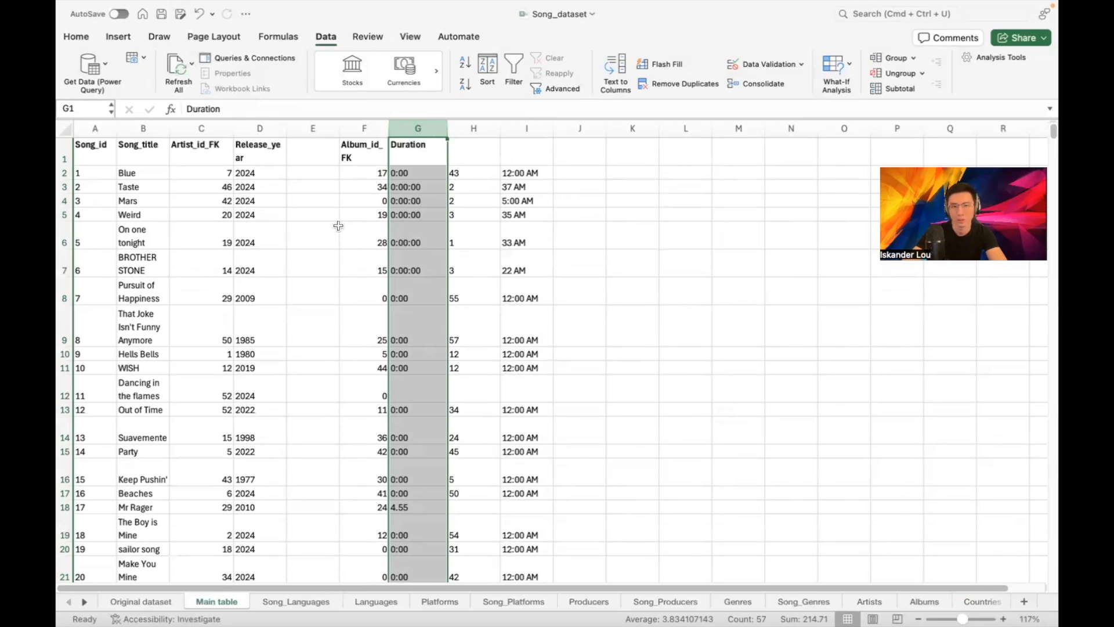
Format the Duration column G as Number
{"action": "left_click", "coordinate": [78, 37]}
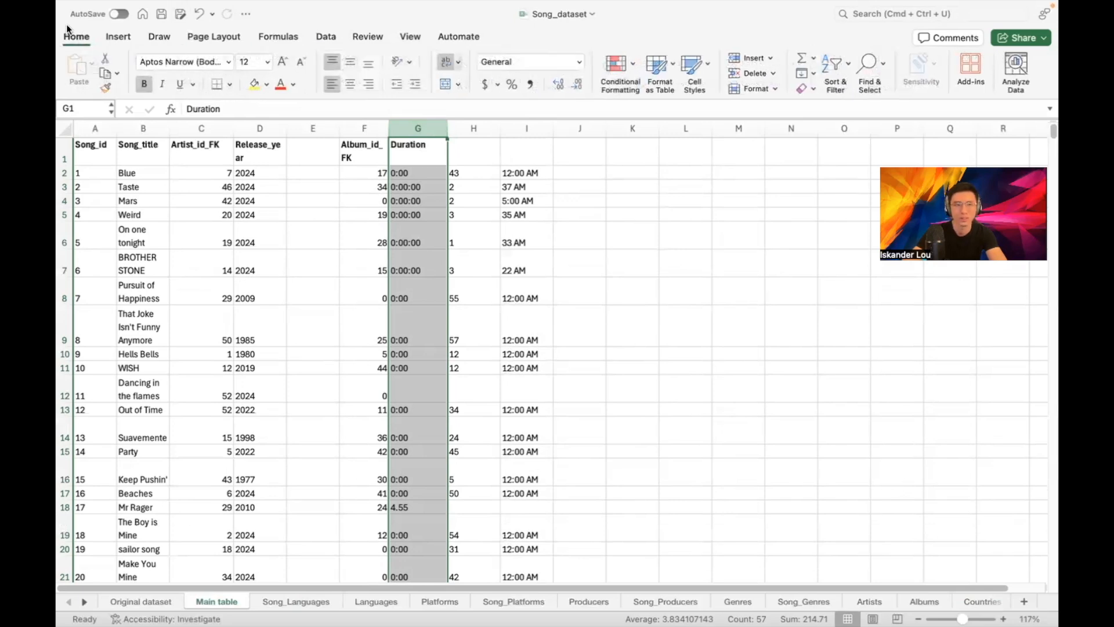
{"action": "left_click", "coordinate": [579, 62]}
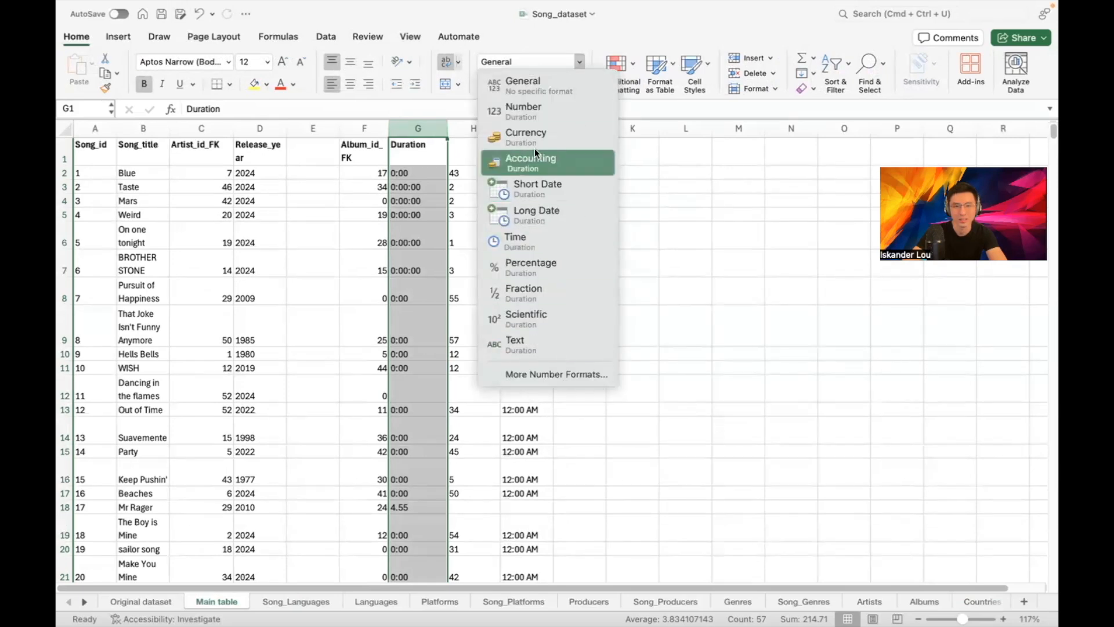
{"action": "left_click", "coordinate": [534, 108]}
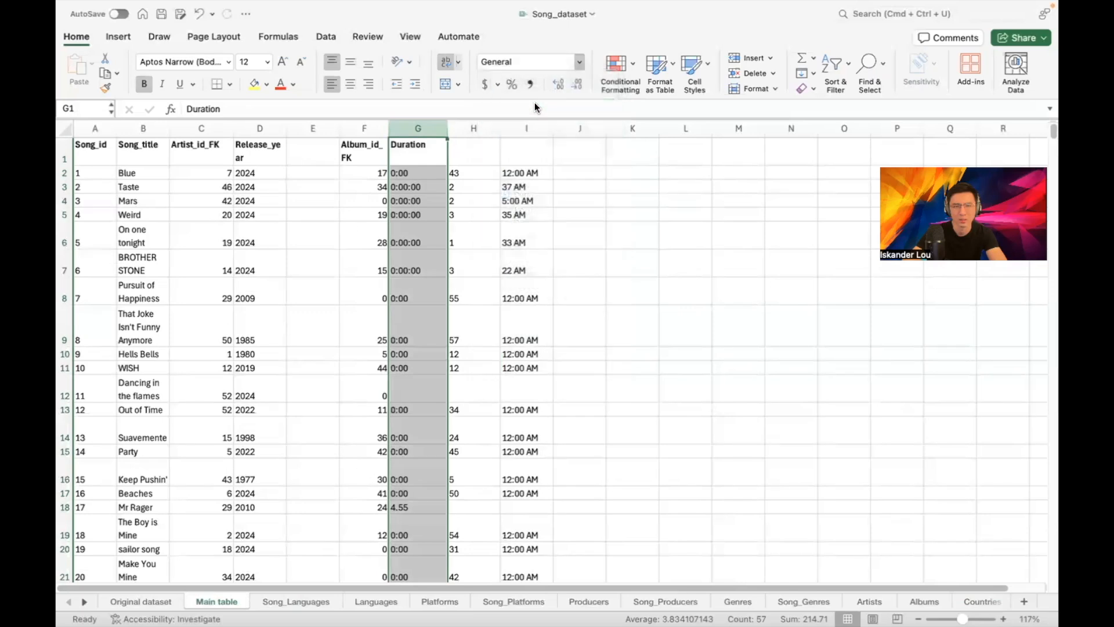
{"action": "left_click", "coordinate": [554, 198]}
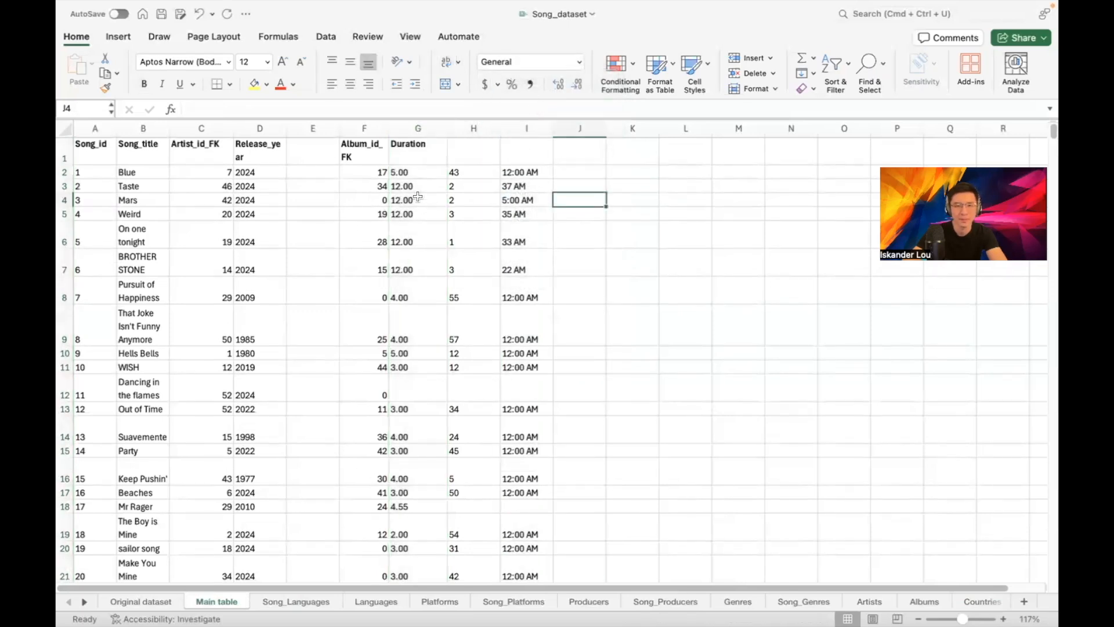
Clear the five wrong 12.00 durations in G3:G7
{"action": "left_click_drag", "start_coordinate": [412, 185], "coordinate": [423, 265]}
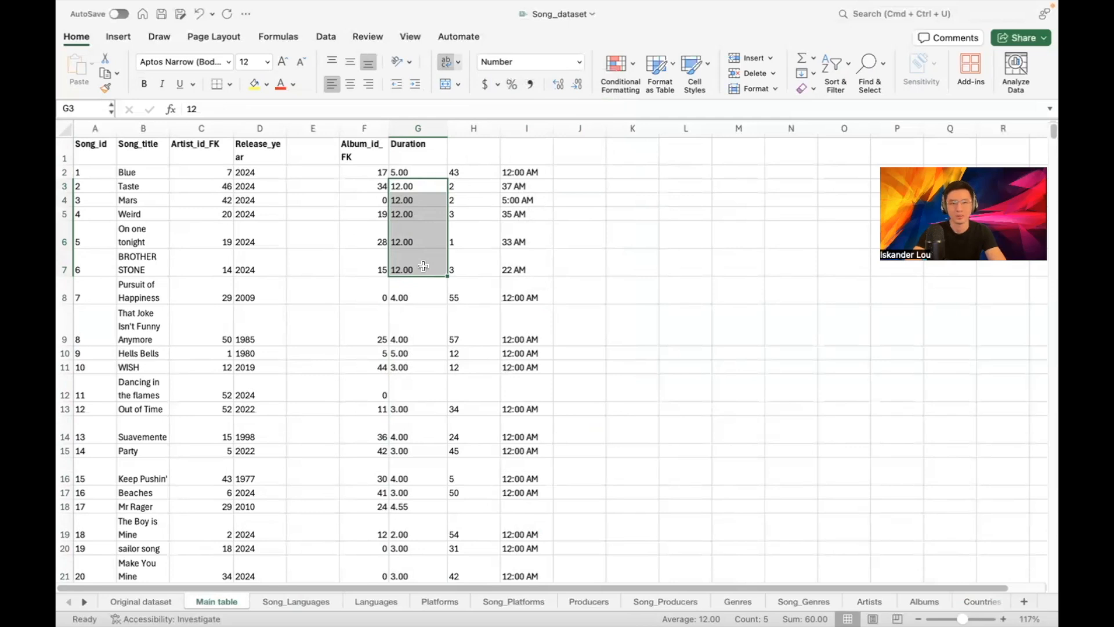
{"action": "key", "text": "Delete"}
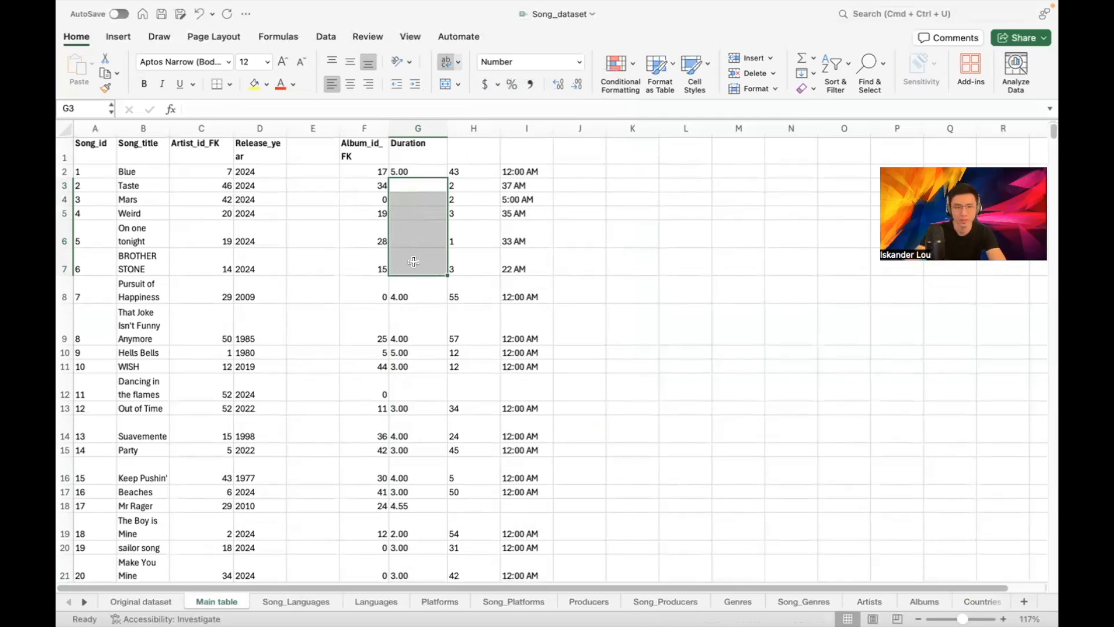
{"action": "scroll", "coordinate": [457, 268], "scroll_direction": "down", "scroll_amount": 3}
{"action": "scroll", "coordinate": [457, 268], "scroll_direction": "down", "scroll_amount": 10}
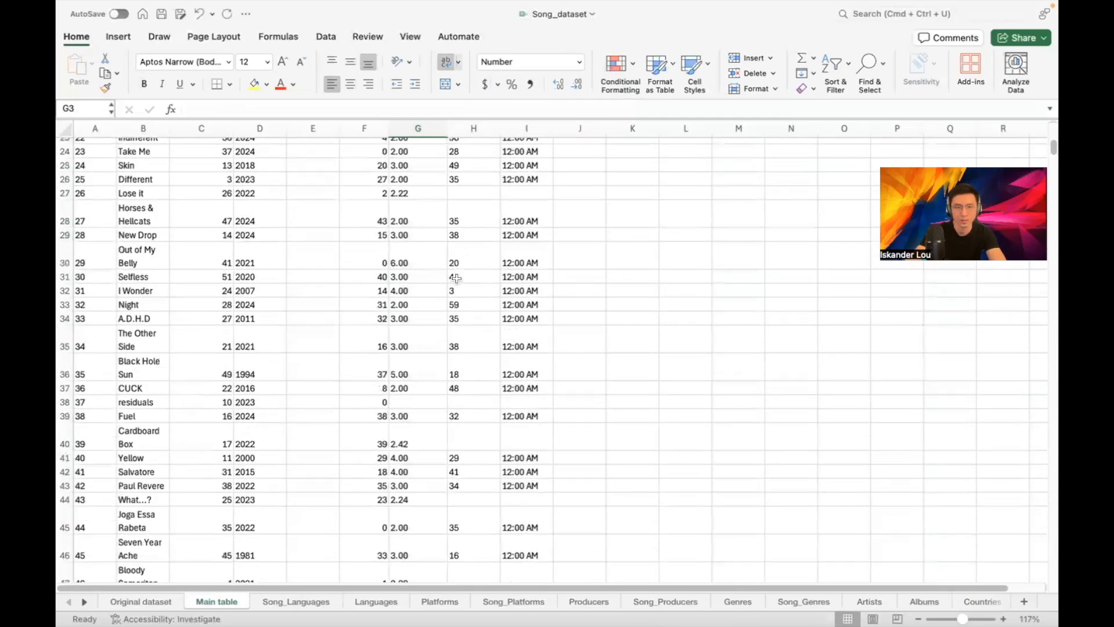
{"action": "scroll", "coordinate": [457, 277], "scroll_direction": "down", "scroll_amount": 6}
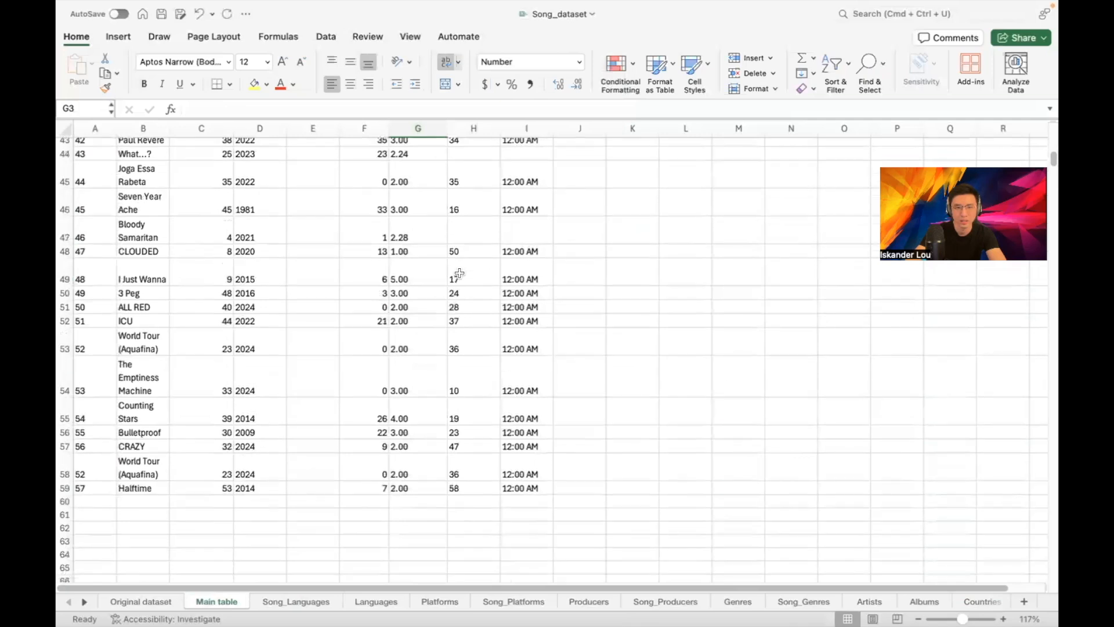
{"action": "scroll", "coordinate": [477, 302], "scroll_direction": "up", "scroll_amount": 18}
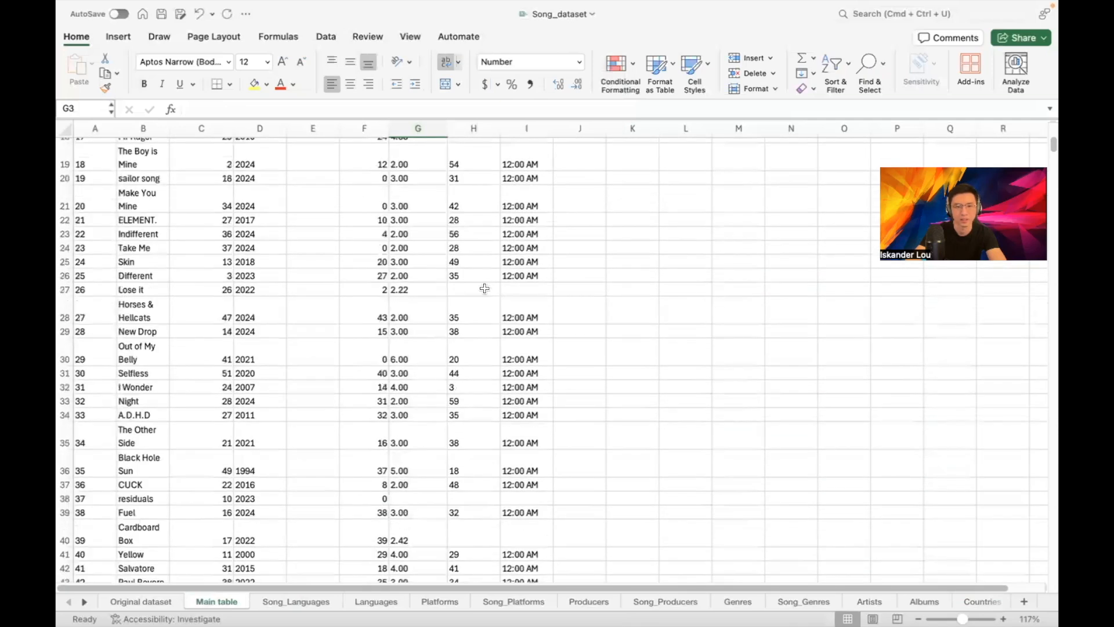
{"action": "scroll", "coordinate": [490, 277], "scroll_direction": "up", "scroll_amount": 1}
{"action": "left_click", "coordinate": [578, 173]}
Try Number format on column I's times, undo it, and inspect the I3:I7 values
{"action": "left_click_drag", "start_coordinate": [477, 192], "coordinate": [521, 266]}
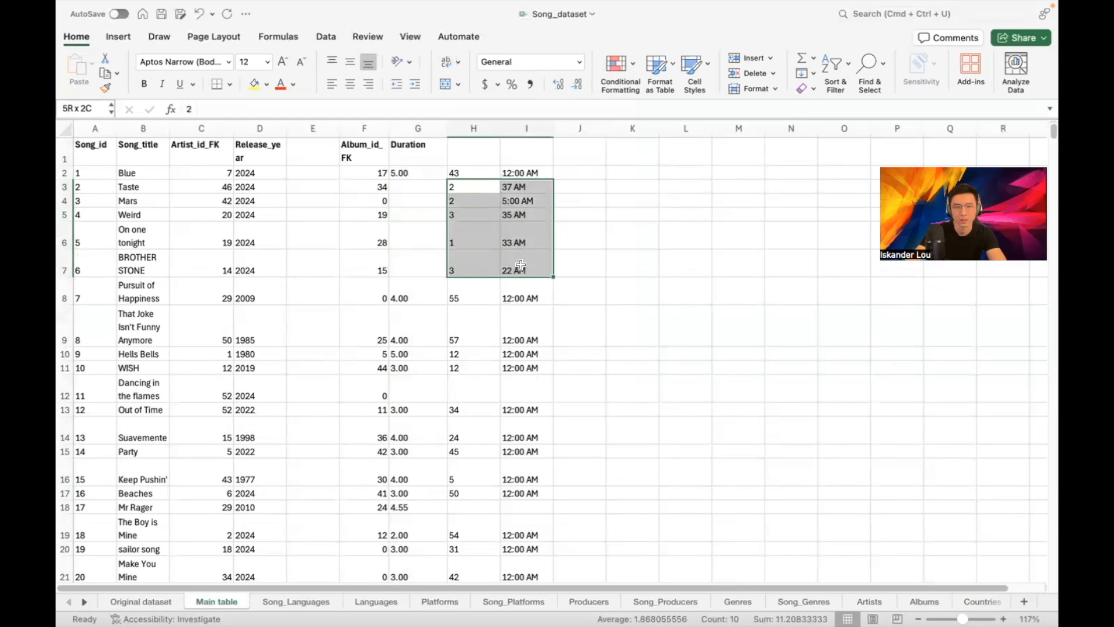
{"action": "left_click", "coordinate": [591, 214]}
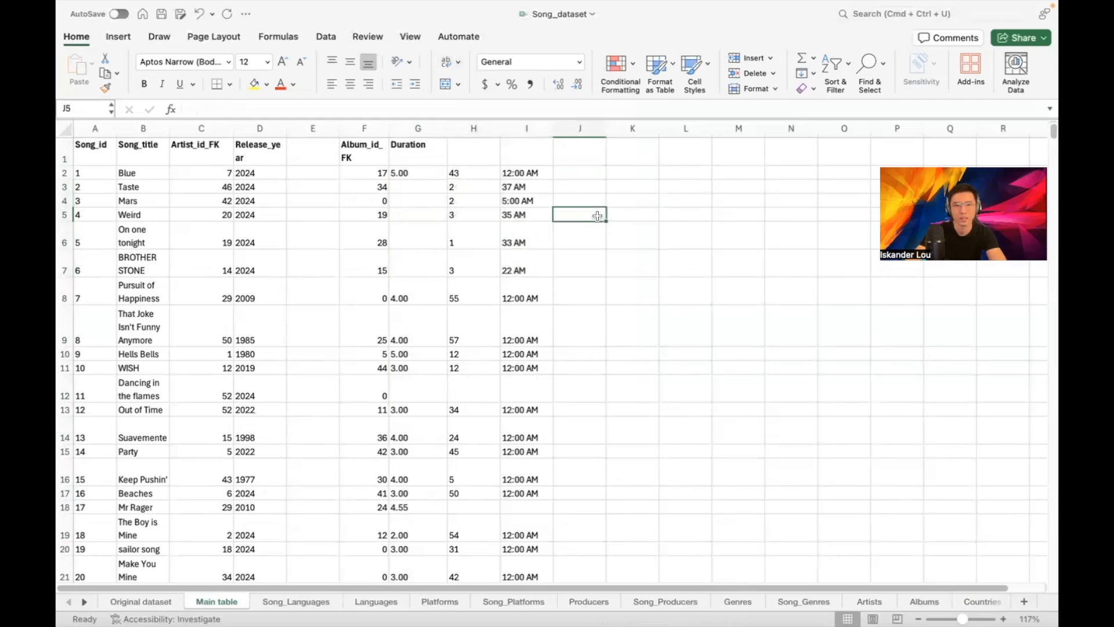
{"action": "left_click", "coordinate": [526, 128]}
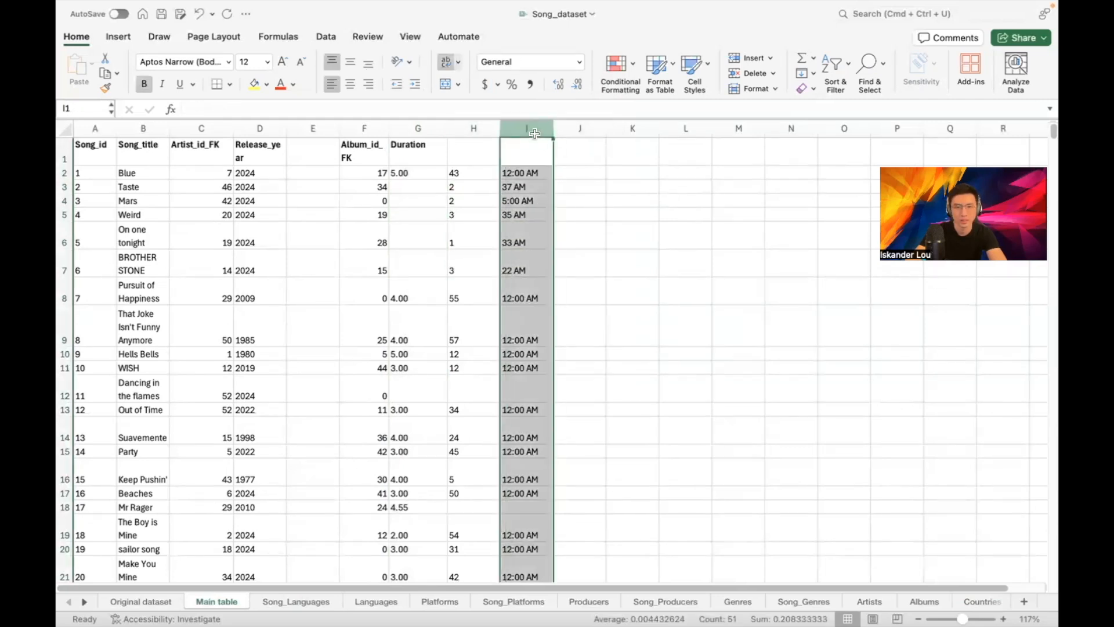
{"action": "left_click", "coordinate": [577, 62]}
{"action": "left_click", "coordinate": [571, 106]}
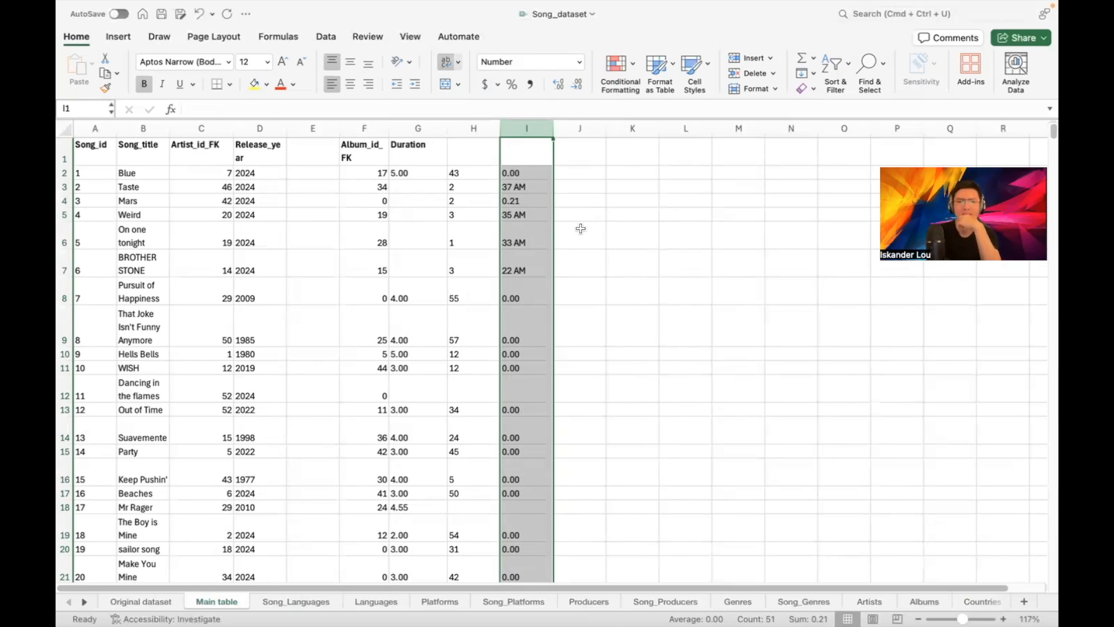
{"action": "key", "text": "super+z"}
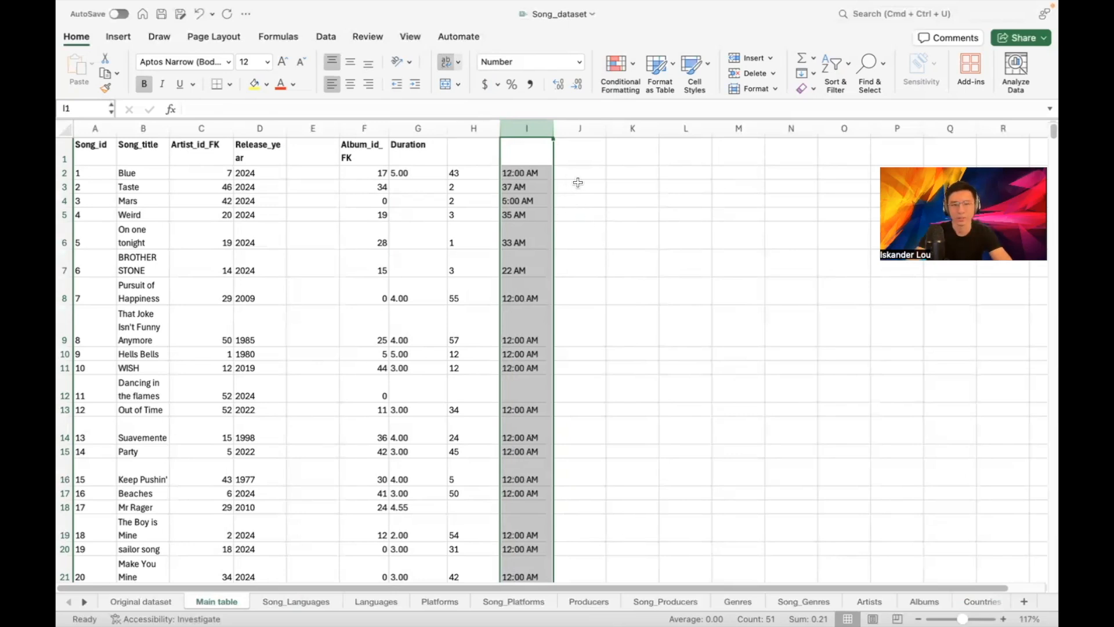
{"action": "left_click", "coordinate": [583, 177]}
{"action": "key", "text": "Left"}
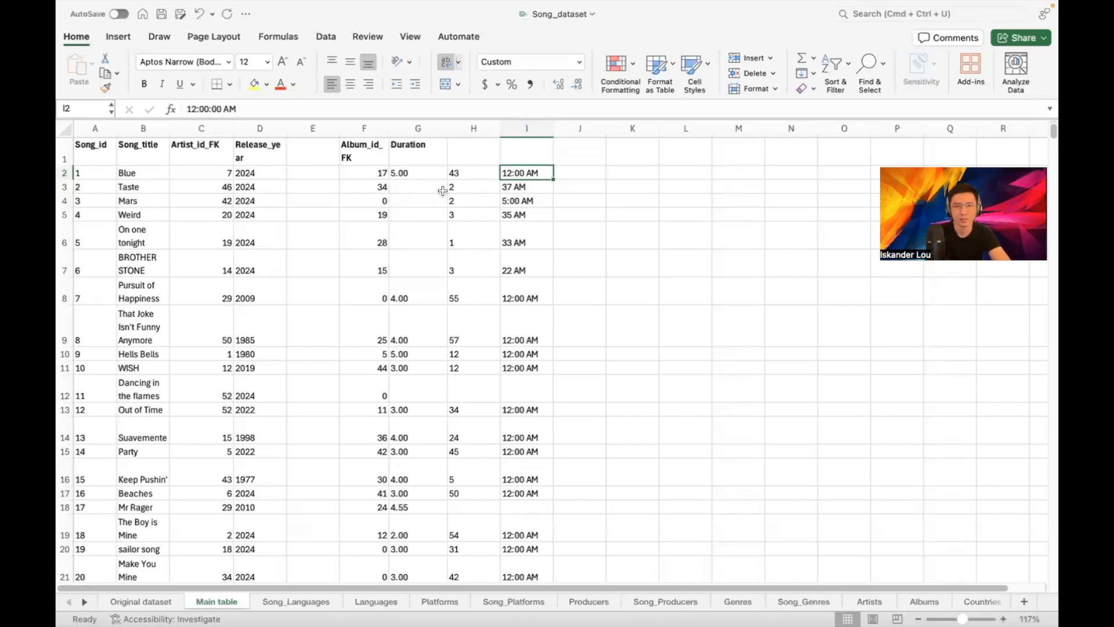
{"action": "left_click_drag", "start_coordinate": [512, 187], "coordinate": [522, 260]}
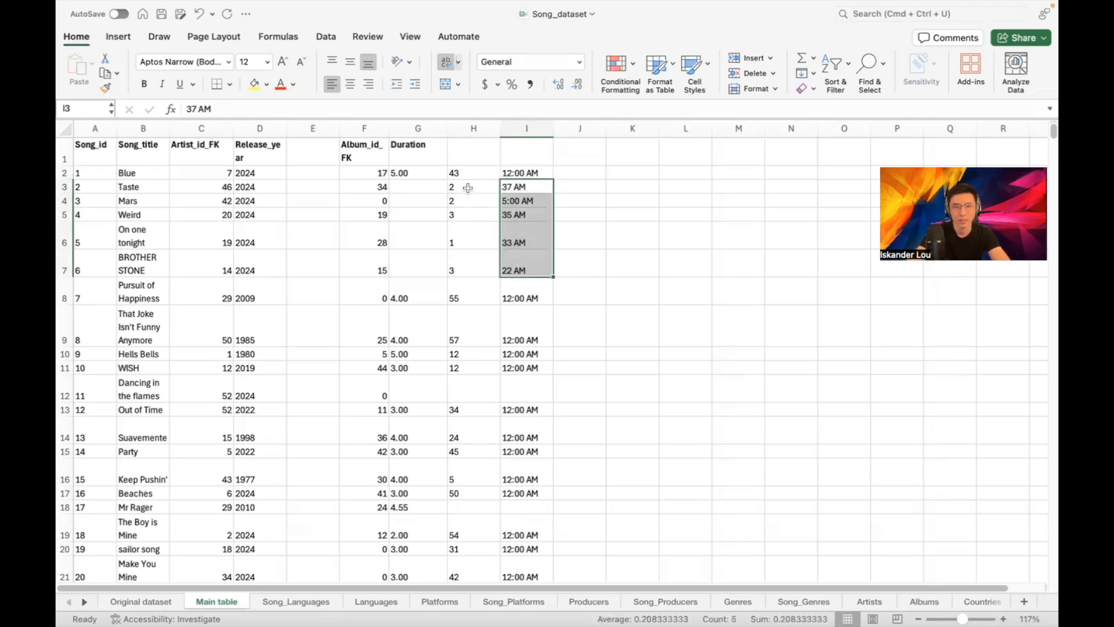
{"action": "scroll", "coordinate": [526, 303], "scroll_direction": "down", "scroll_amount": 3}
{"action": "left_click_drag", "start_coordinate": [520, 198], "coordinate": [516, 512]}
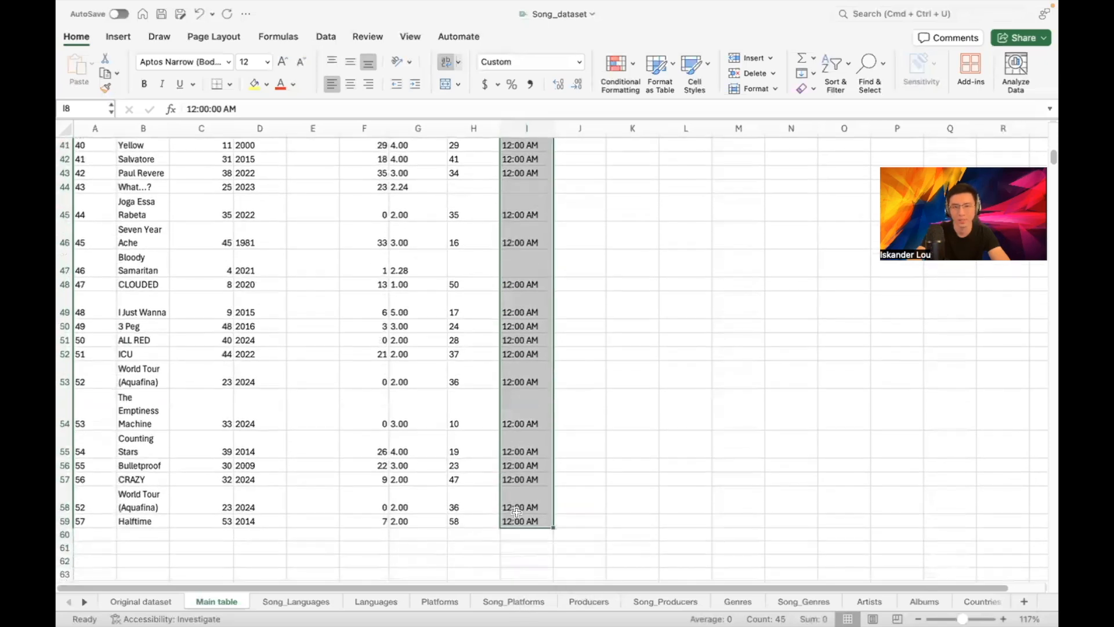
{"action": "scroll", "coordinate": [546, 194], "scroll_direction": "up", "scroll_amount": 15}
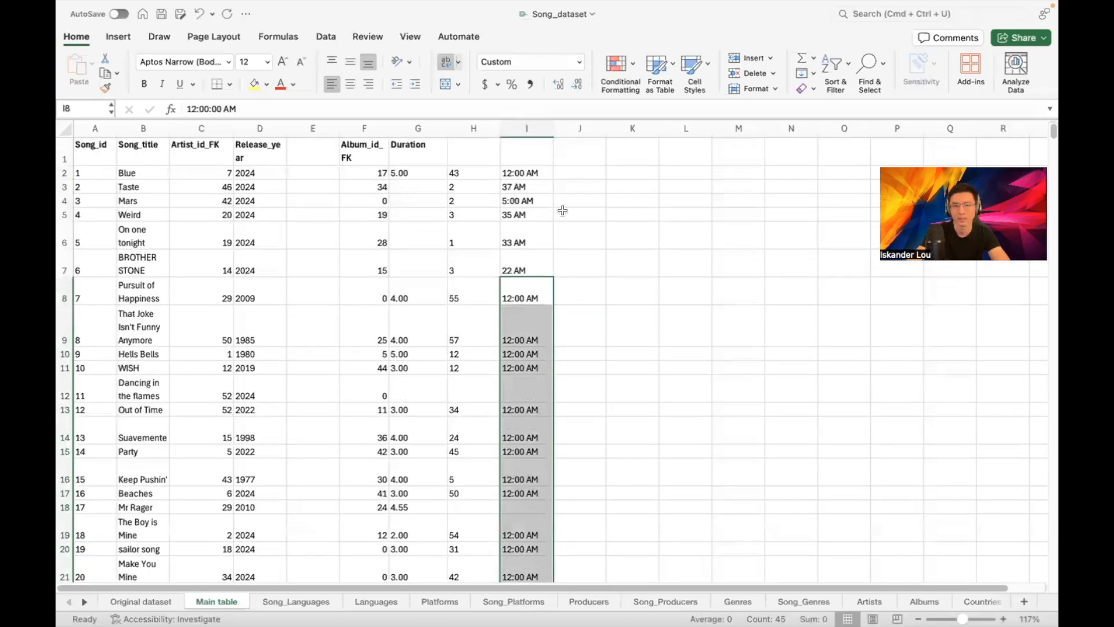
{"action": "left_click", "coordinate": [565, 208]}
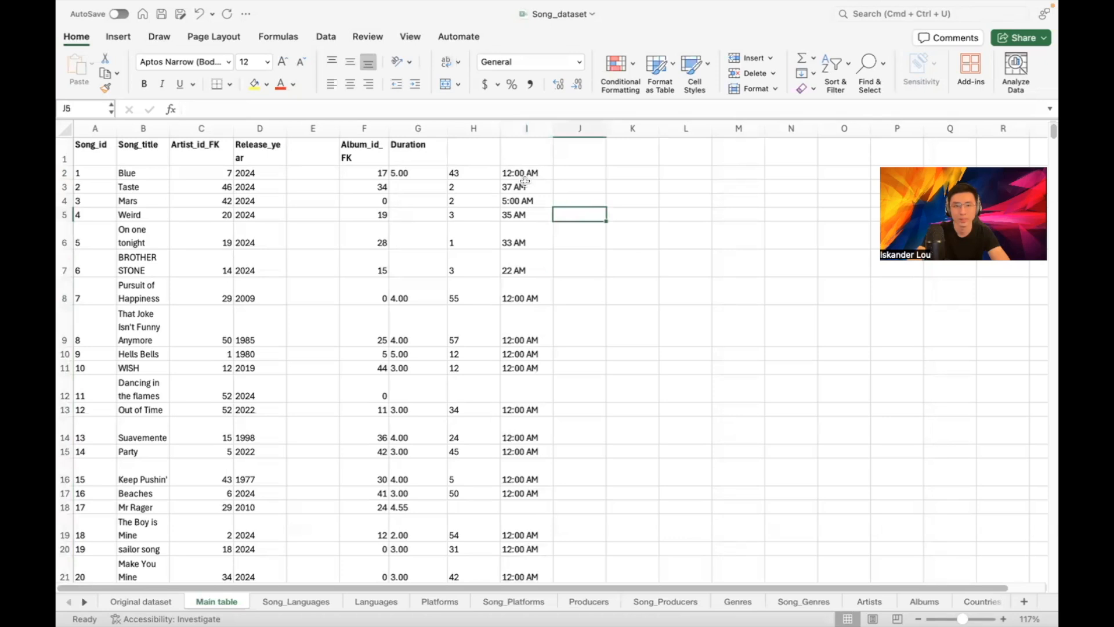
Move the misaligned H3:I7 values one column left to start at G3
{"action": "left_click_drag", "start_coordinate": [476, 188], "coordinate": [525, 265]}
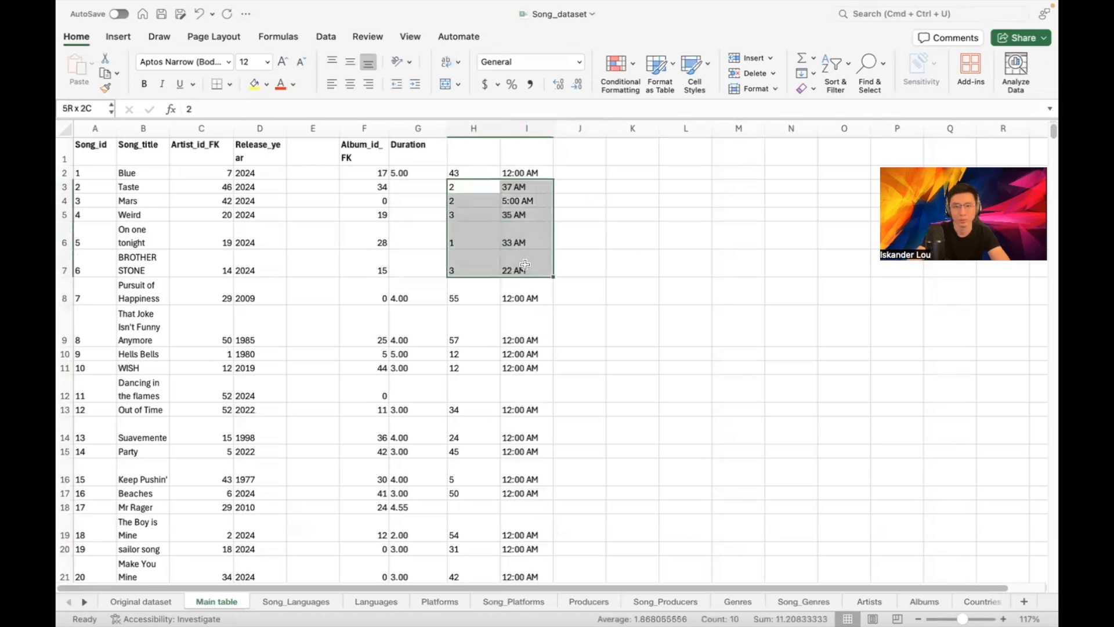
{"action": "key", "text": "super+c"}
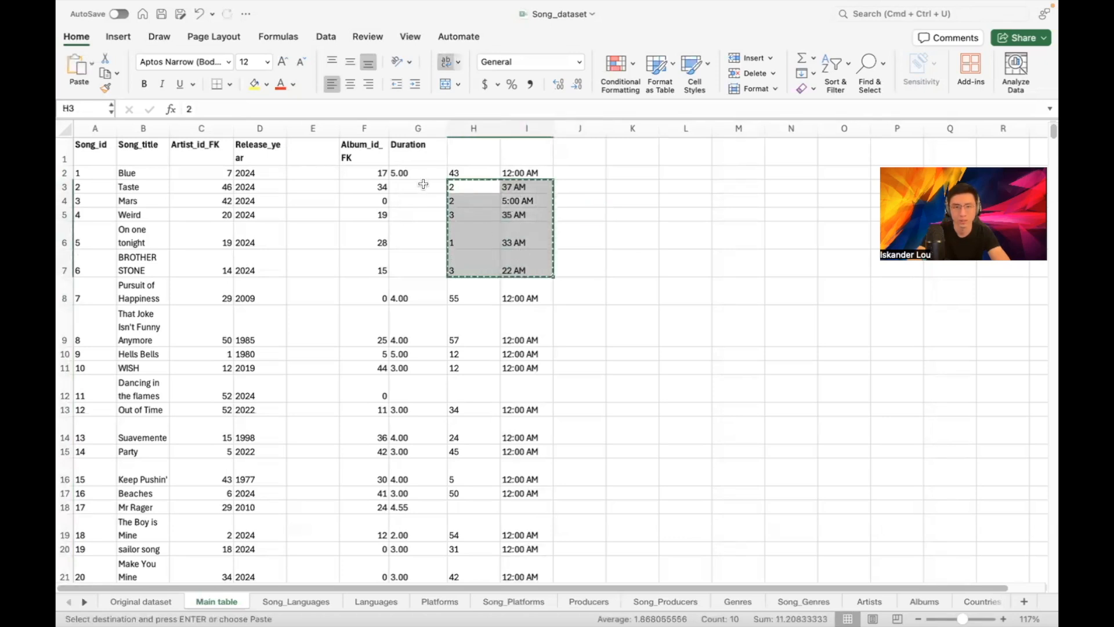
{"action": "left_click", "coordinate": [423, 185]}
{"action": "key", "text": "super+v"}
{"action": "left_click", "coordinate": [574, 183]}
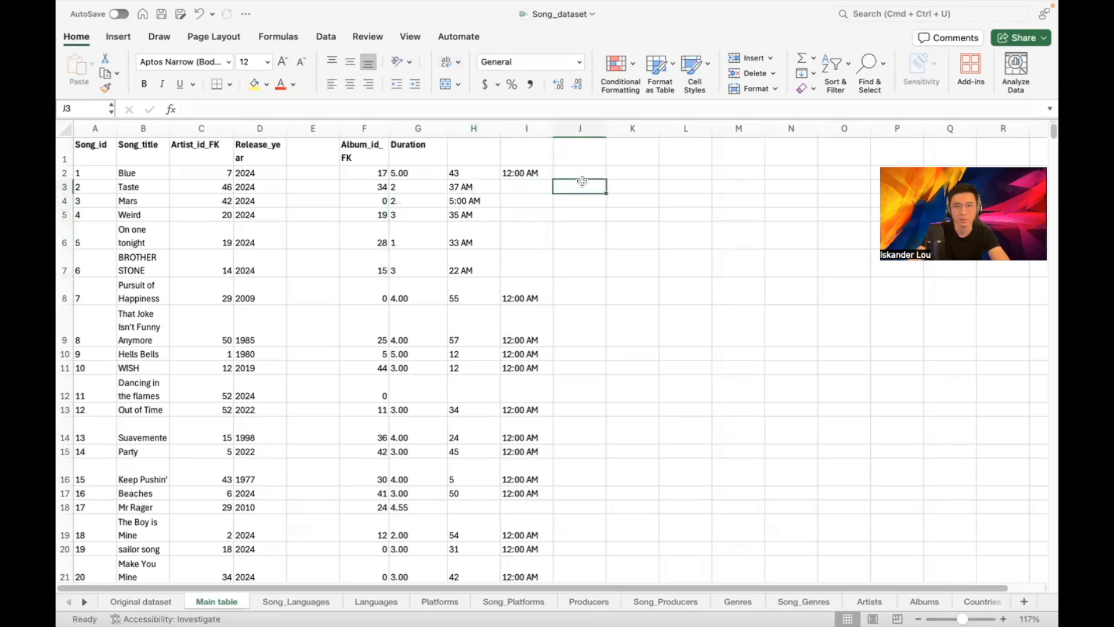
Clear the leftover 12:00 AM values from column I
{"action": "left_click", "coordinate": [535, 126]}
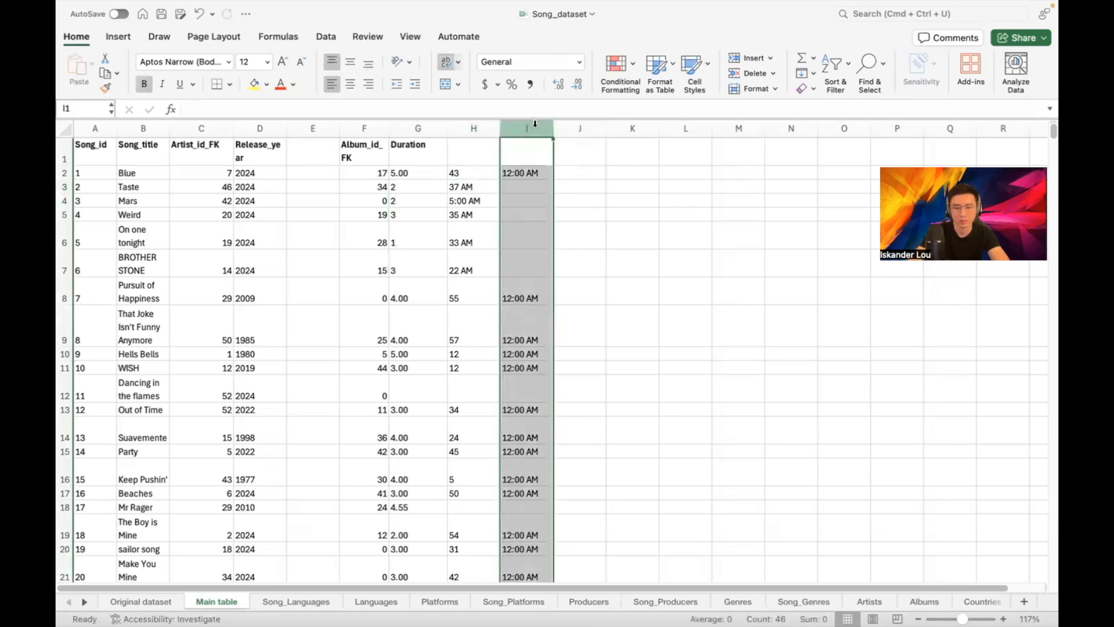
{"action": "key", "text": "Delete"}
{"action": "left_click", "coordinate": [642, 203]}
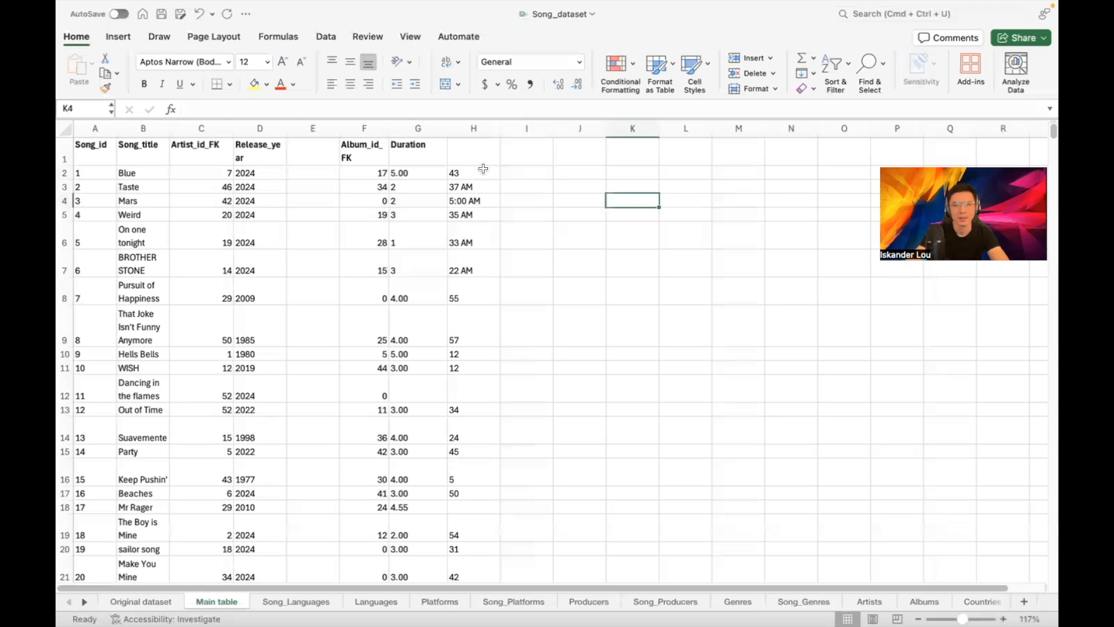
{"action": "left_click", "coordinate": [520, 226]}
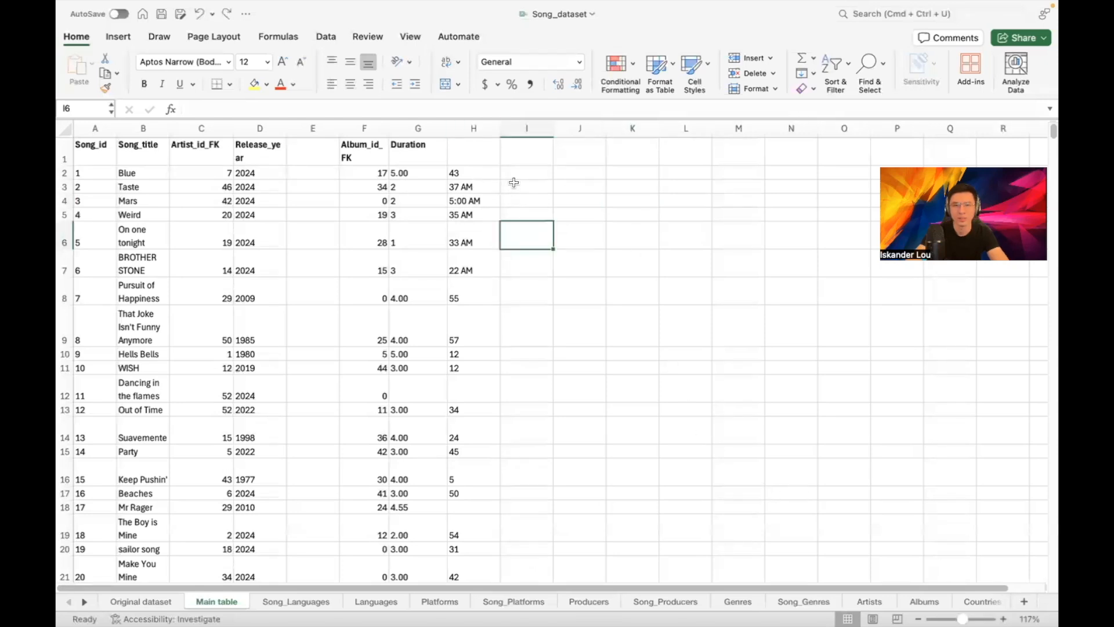
{"action": "left_click", "coordinate": [475, 134]}
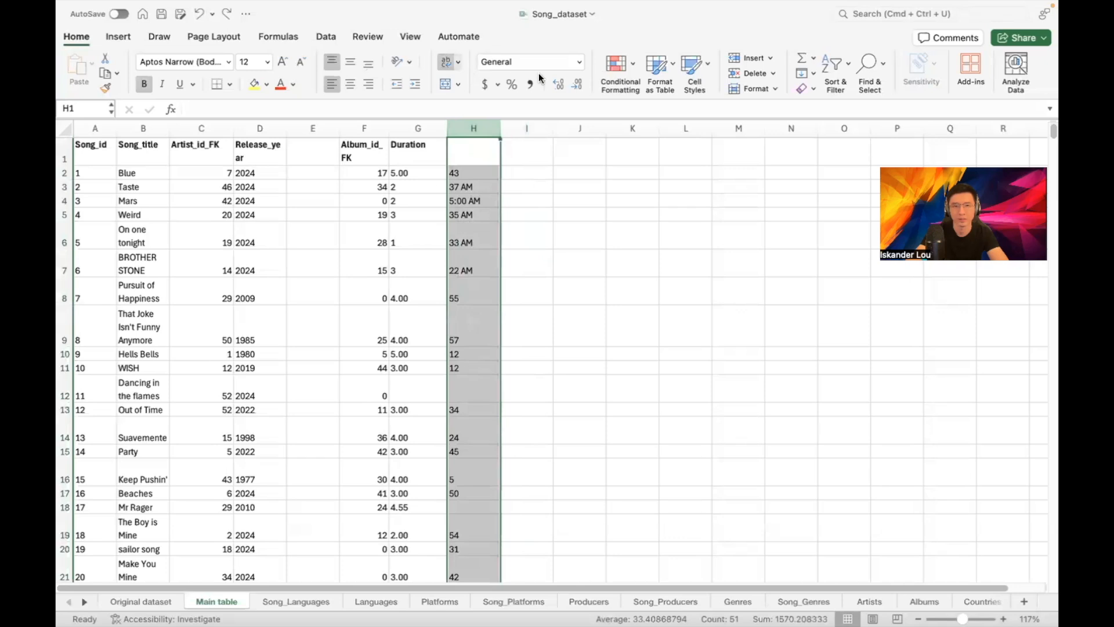
{"action": "left_click", "coordinate": [579, 61]}
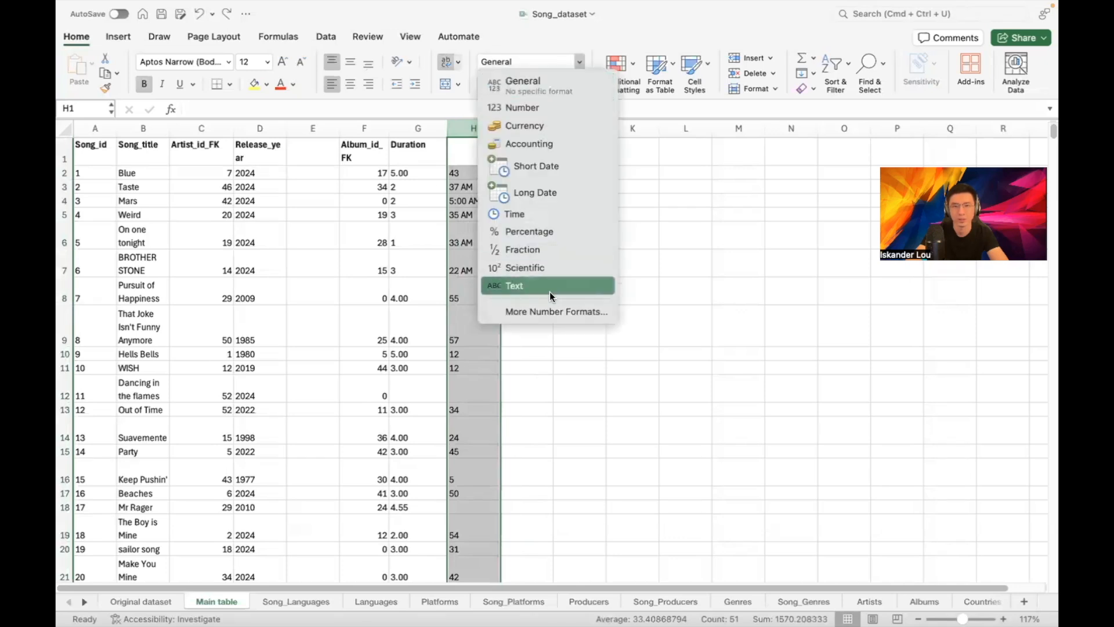
{"action": "left_click", "coordinate": [529, 114]}
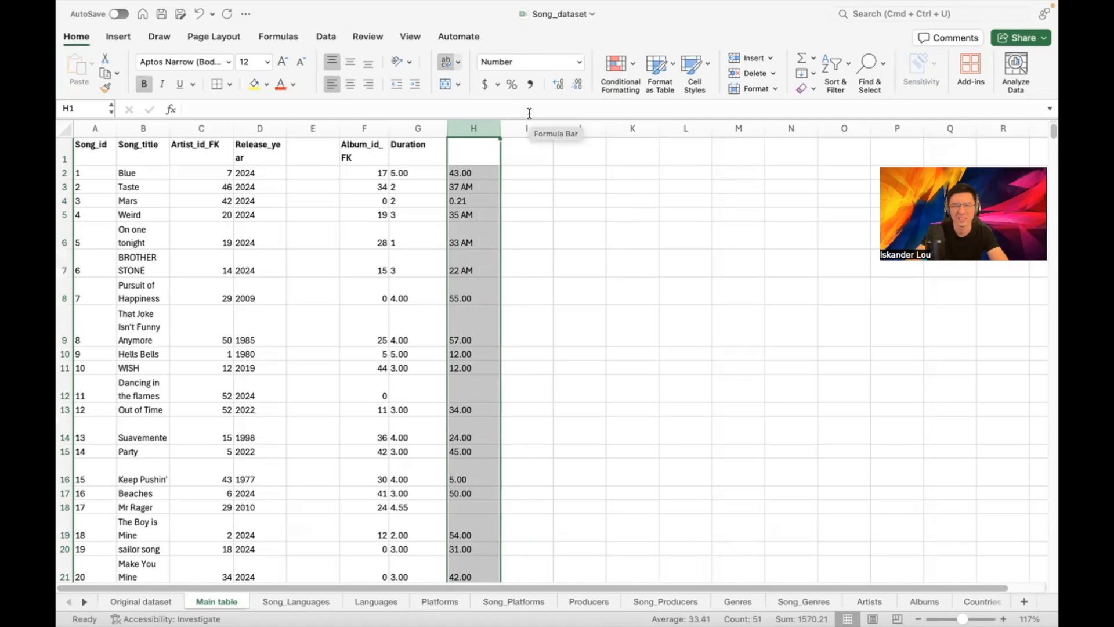
{"action": "key", "text": "super+z"}
{"action": "left_click", "coordinate": [538, 185]}
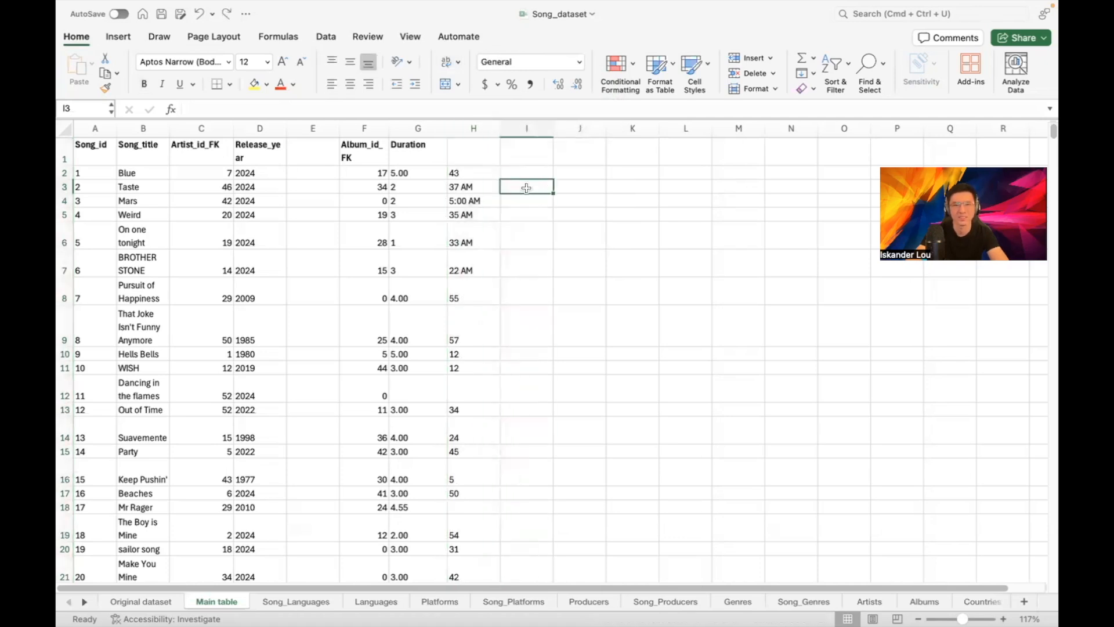
{"action": "scroll", "coordinate": [526, 188], "scroll_direction": "down", "scroll_amount": 9}
{"action": "scroll", "coordinate": [536, 201], "scroll_direction": "down", "scroll_amount": 7}
{"action": "scroll", "coordinate": [481, 224], "scroll_direction": "up", "scroll_amount": 16}
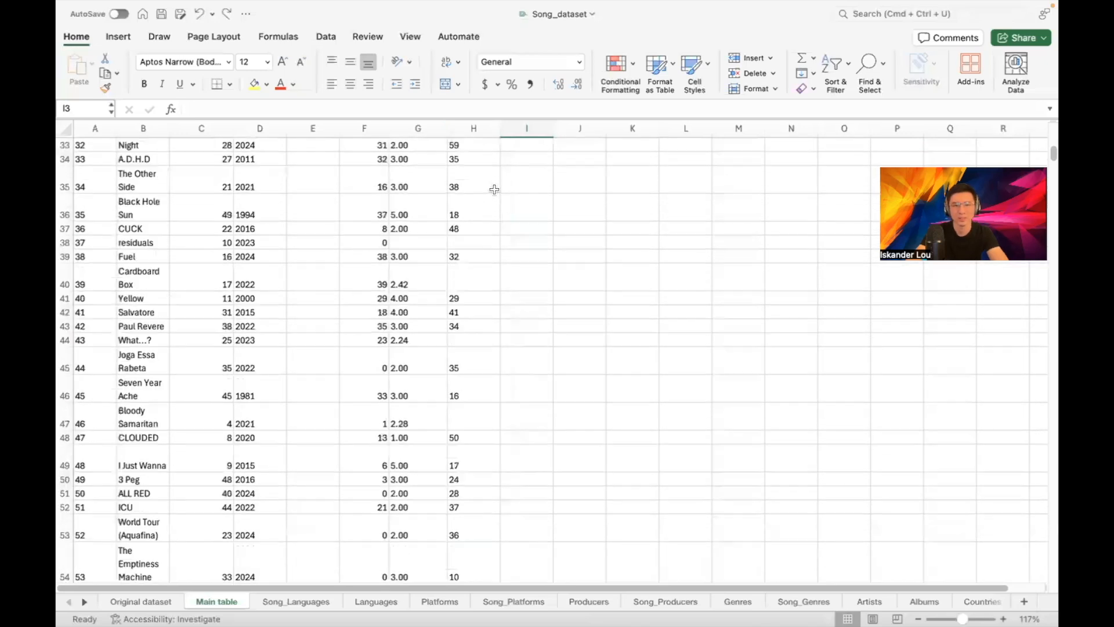
{"action": "scroll", "coordinate": [488, 192], "scroll_direction": "down", "scroll_amount": 1}
Remove the AM suffix so H3 holds 37
{"action": "left_click_drag", "start_coordinate": [470, 181], "coordinate": [488, 244]}
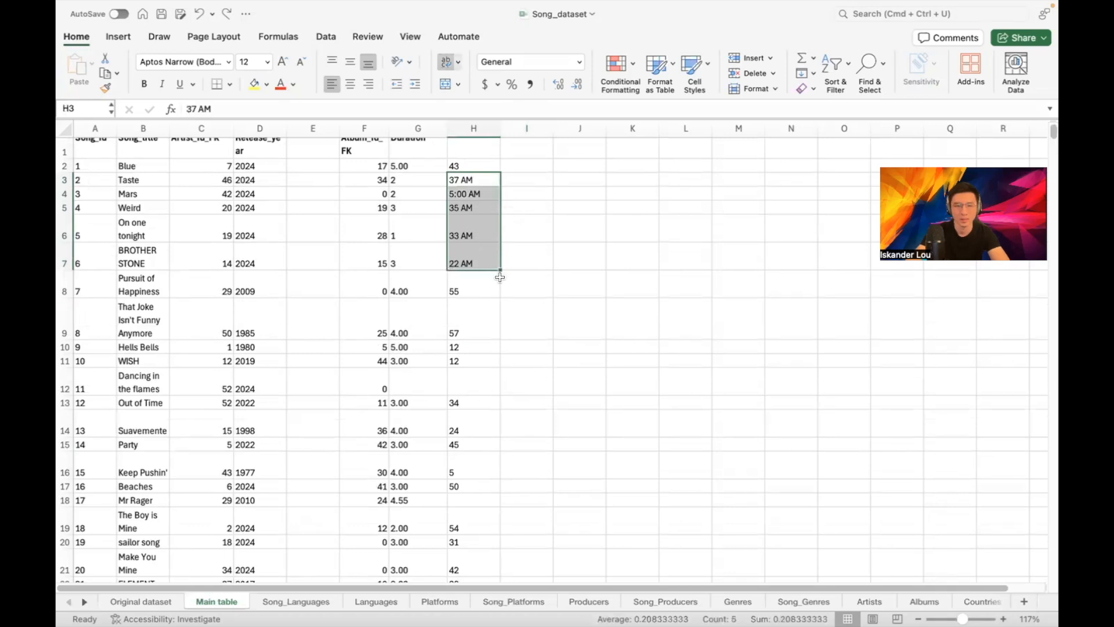
{"action": "left_click", "coordinate": [475, 182]}
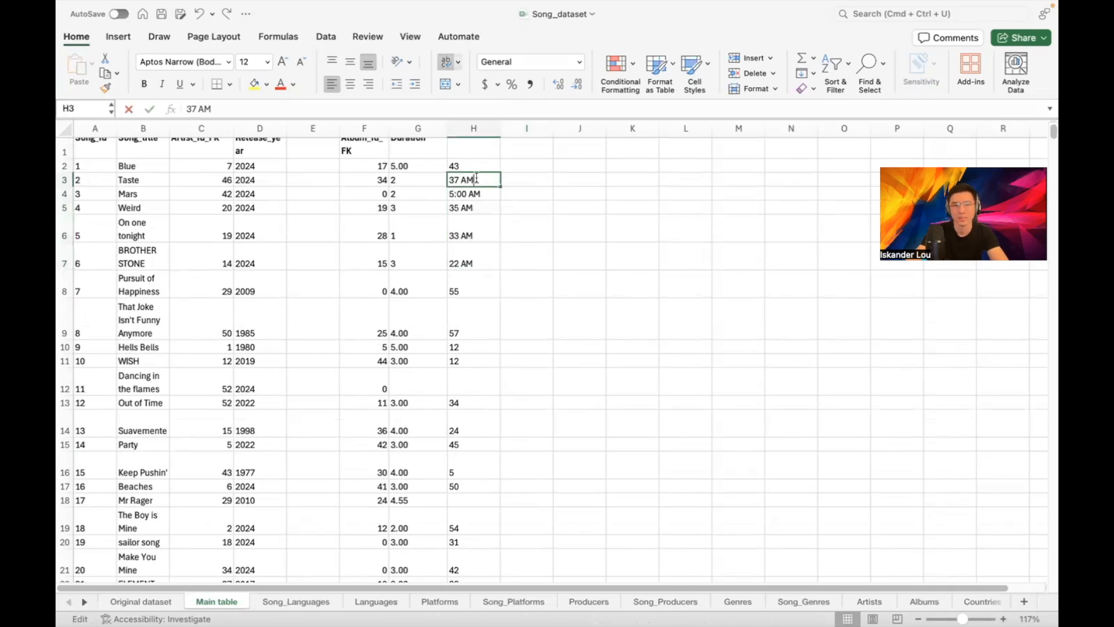
{"action": "double_click", "coordinate": [481, 180]}
{"action": "key", "text": "BackSpace"}
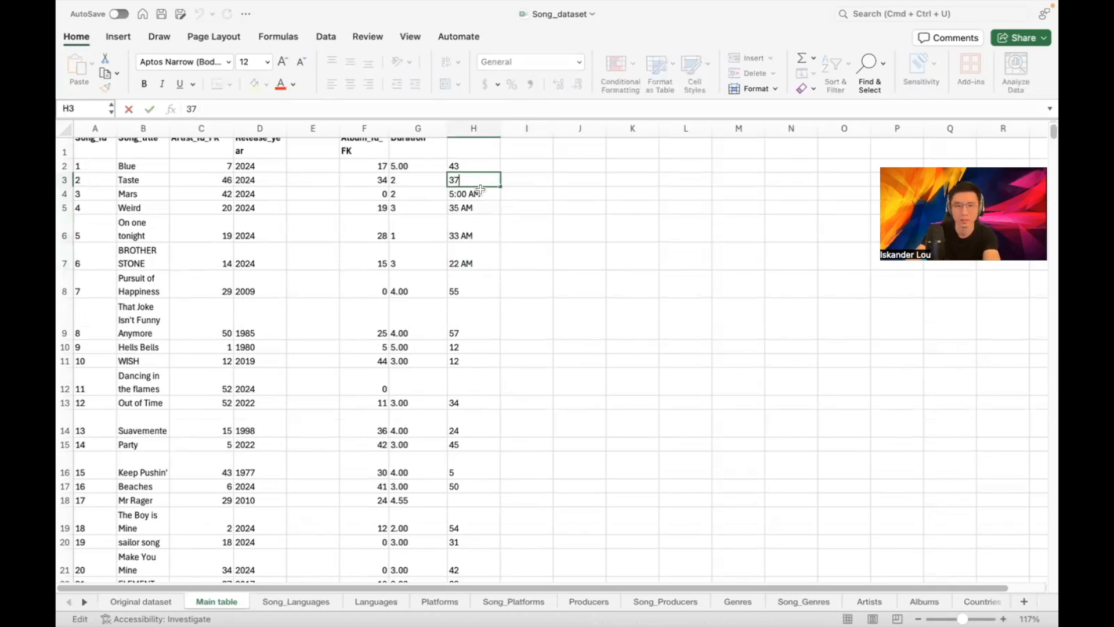
{"action": "key", "text": "Return"}
Retype H4 as 5 and give it Number format
{"action": "double_click", "coordinate": [484, 193]}
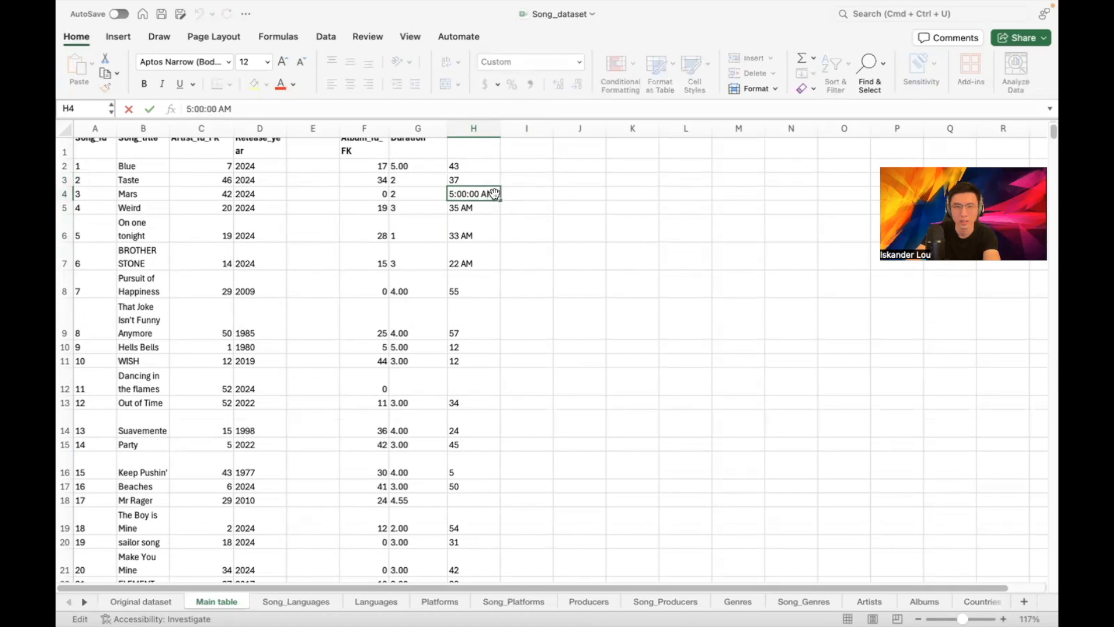
{"action": "triple_click", "coordinate": [492, 194]}
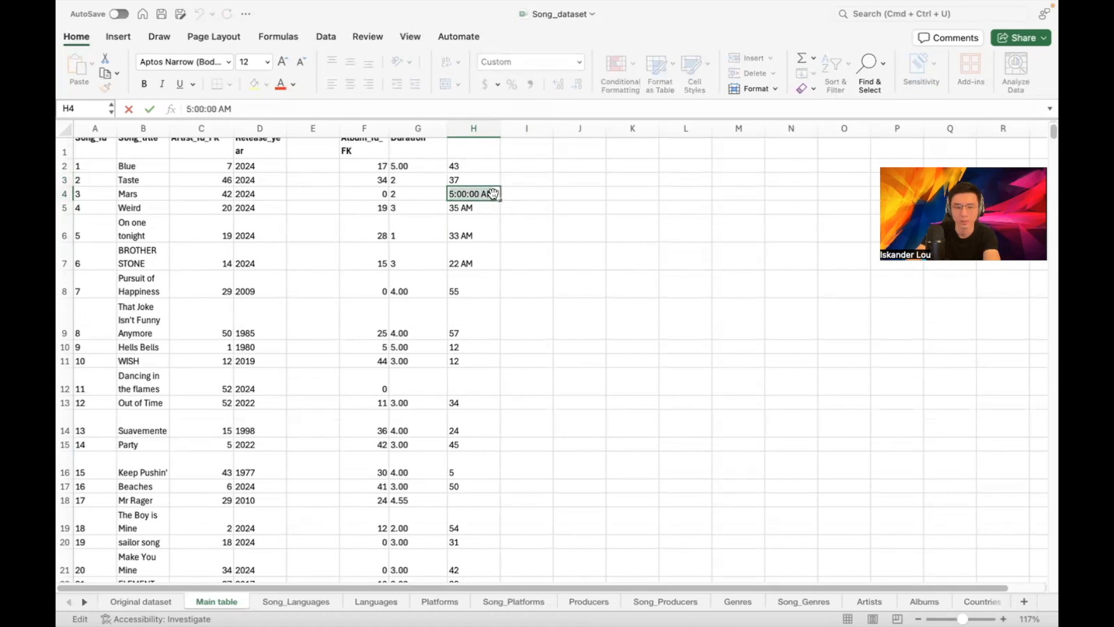
{"action": "type", "text": "5"}
{"action": "left_click", "coordinate": [510, 194]}
{"action": "left_click", "coordinate": [471, 199]}
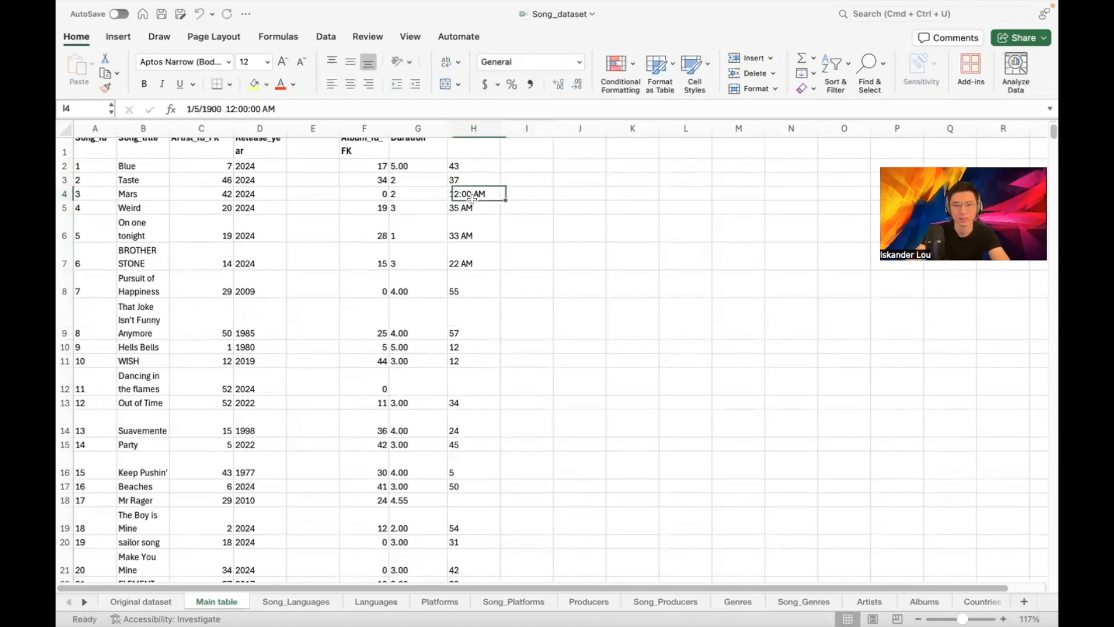
{"action": "type", "text": "5"}
{"action": "key", "text": "Return"}
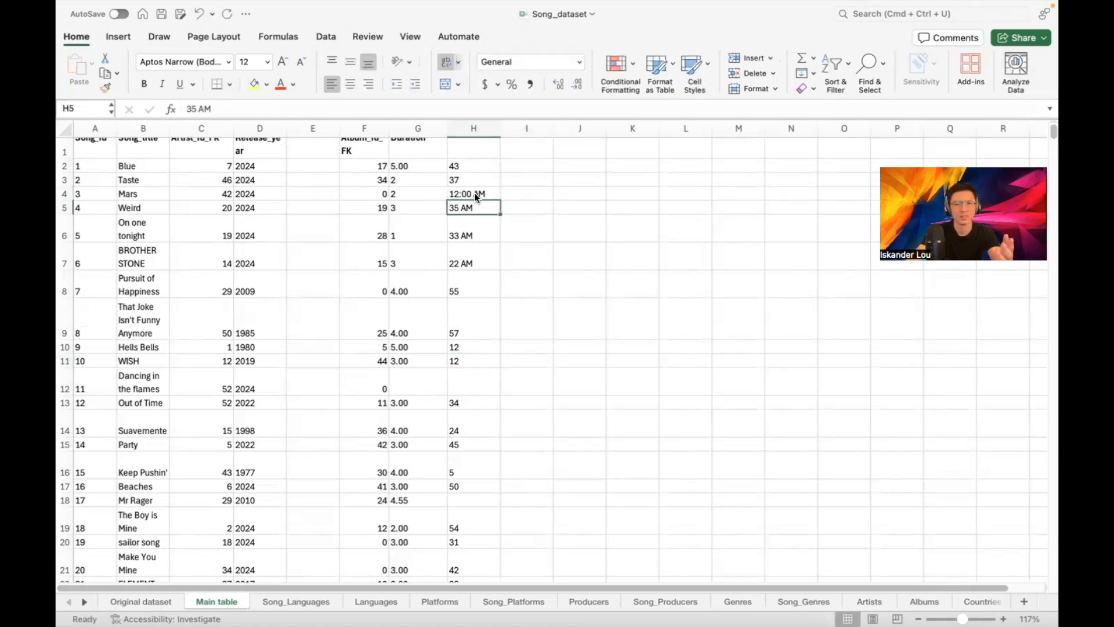
{"action": "left_click", "coordinate": [475, 194]}
{"action": "type", "text": "5"}
{"action": "key", "text": "Return"}
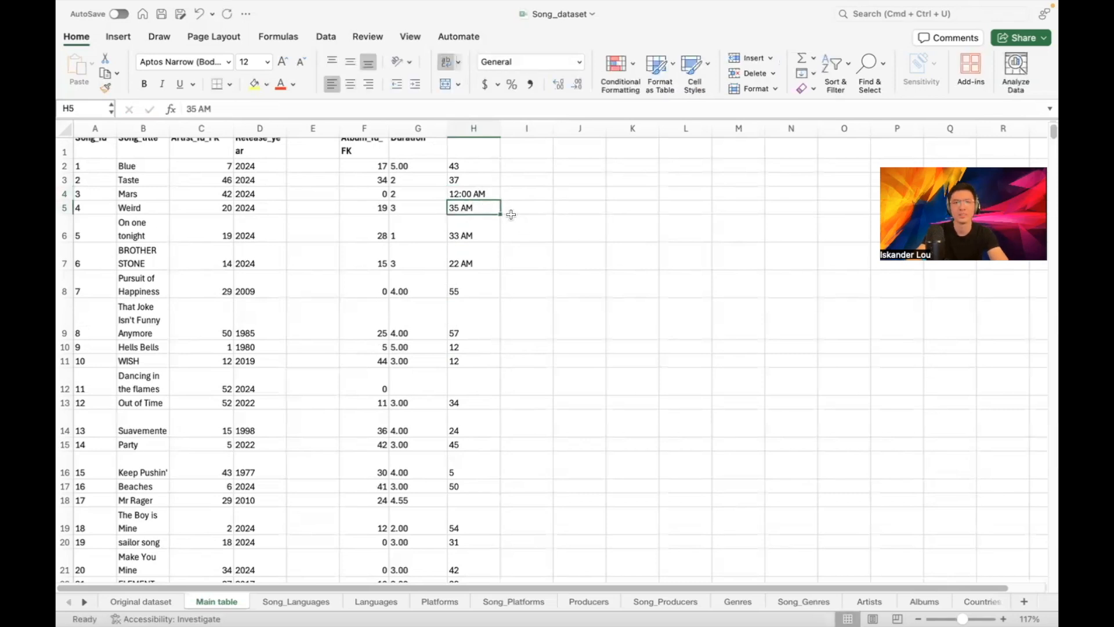
{"action": "scroll", "coordinate": [504, 216], "scroll_direction": "up", "scroll_amount": 1}
{"action": "left_click", "coordinate": [481, 201]}
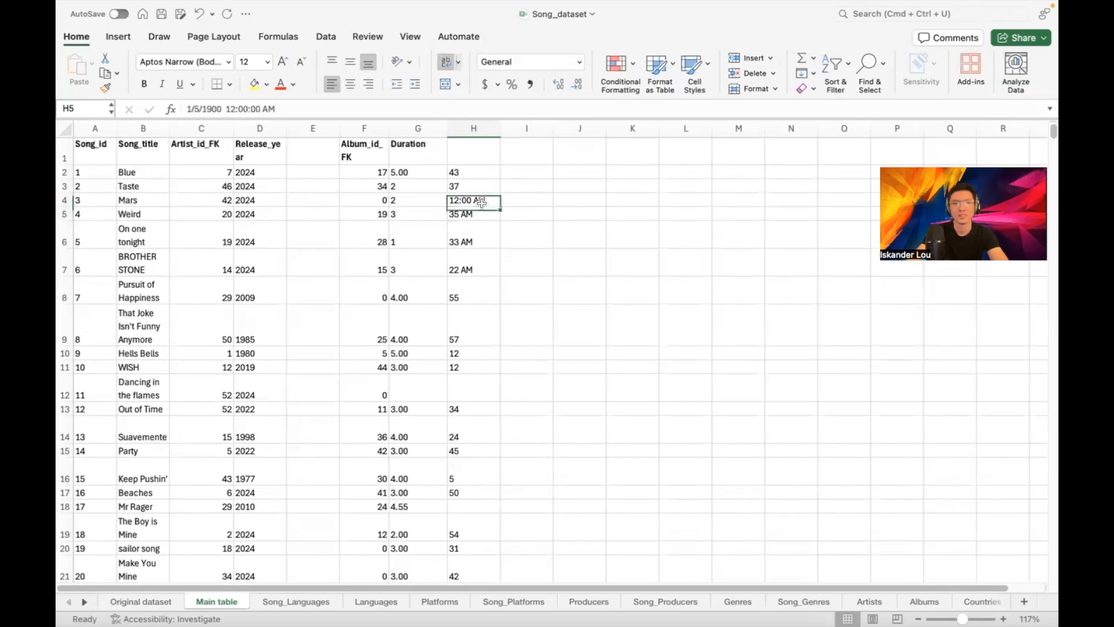
{"action": "left_click", "coordinate": [579, 62]}
{"action": "left_click", "coordinate": [528, 119]}
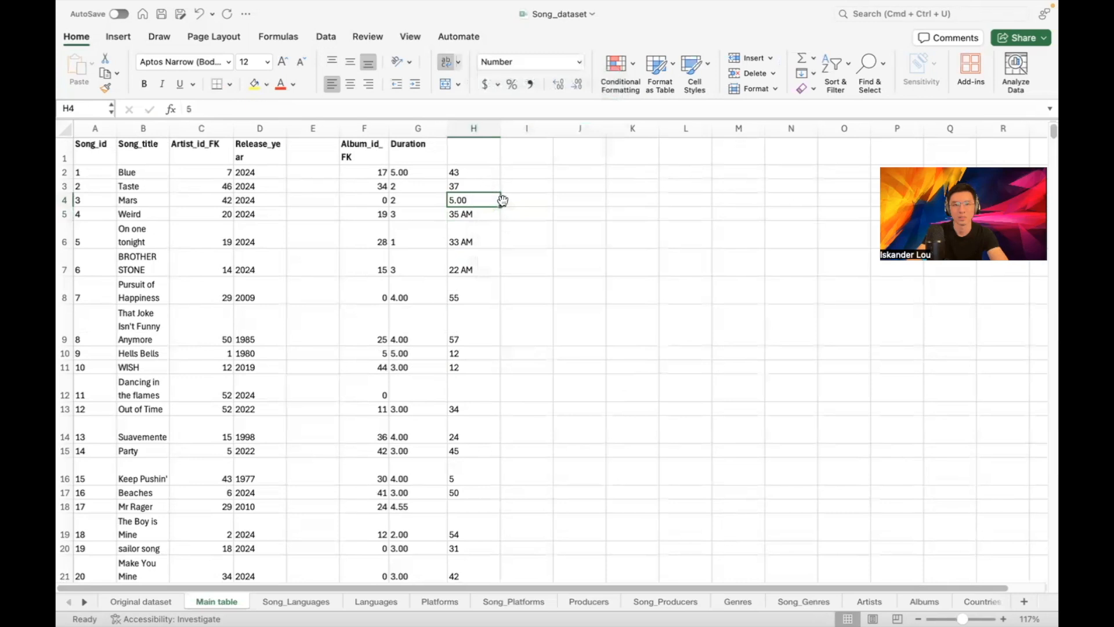
Enter 35, 33 and 22 into H5, H6 and H7
{"action": "left_click", "coordinate": [471, 216]}
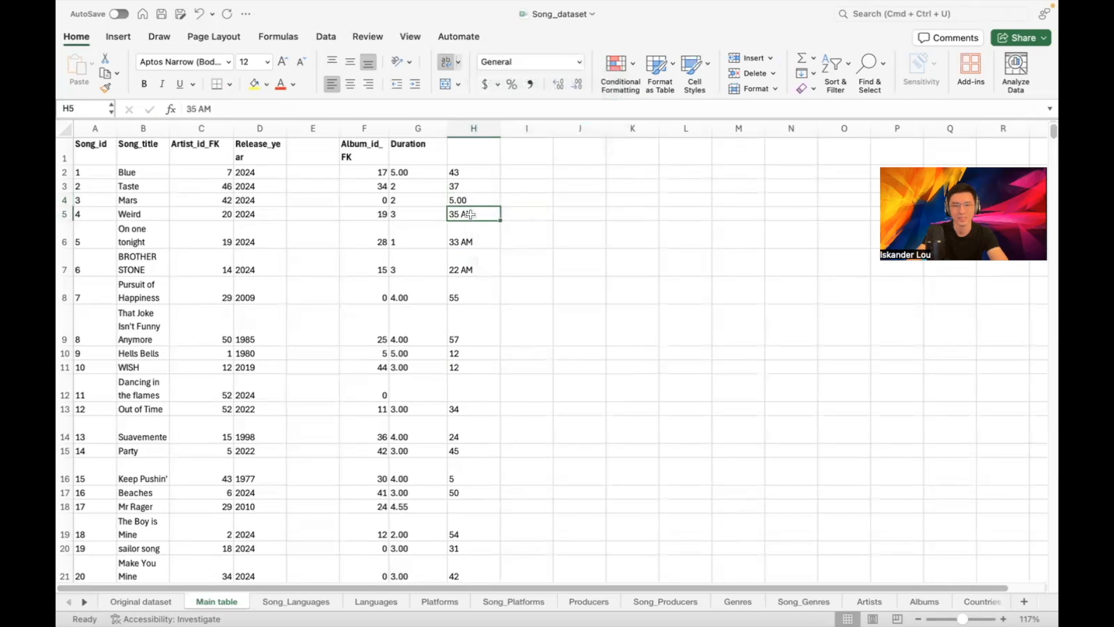
{"action": "type", "text": "35"}
{"action": "key", "text": "Return"}
{"action": "type", "text": "33"}
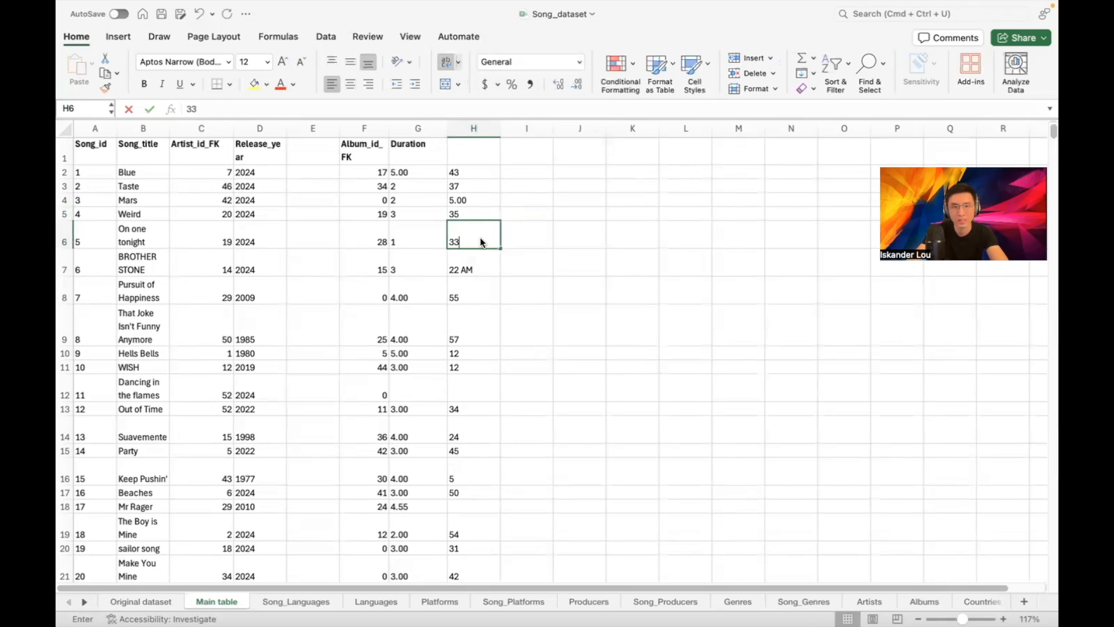
{"action": "key", "text": "Return"}
{"action": "type", "text": "22"}
{"action": "left_click", "coordinate": [515, 224]}
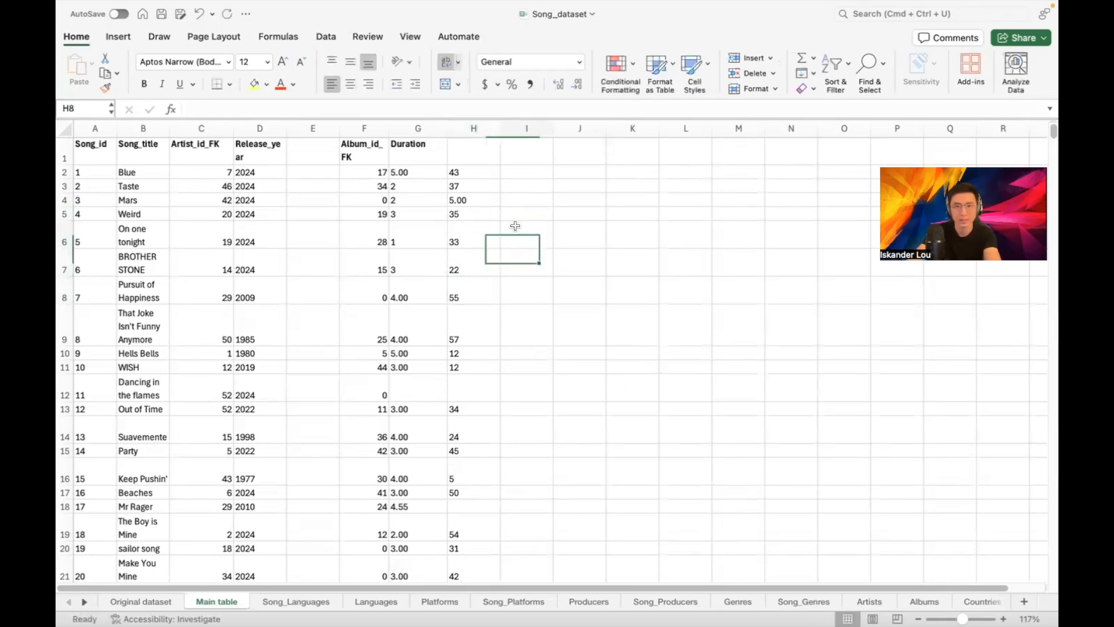
{"action": "scroll", "coordinate": [524, 222], "scroll_direction": "down", "scroll_amount": 5}
{"action": "scroll", "coordinate": [523, 221], "scroll_direction": "down", "scroll_amount": 10}
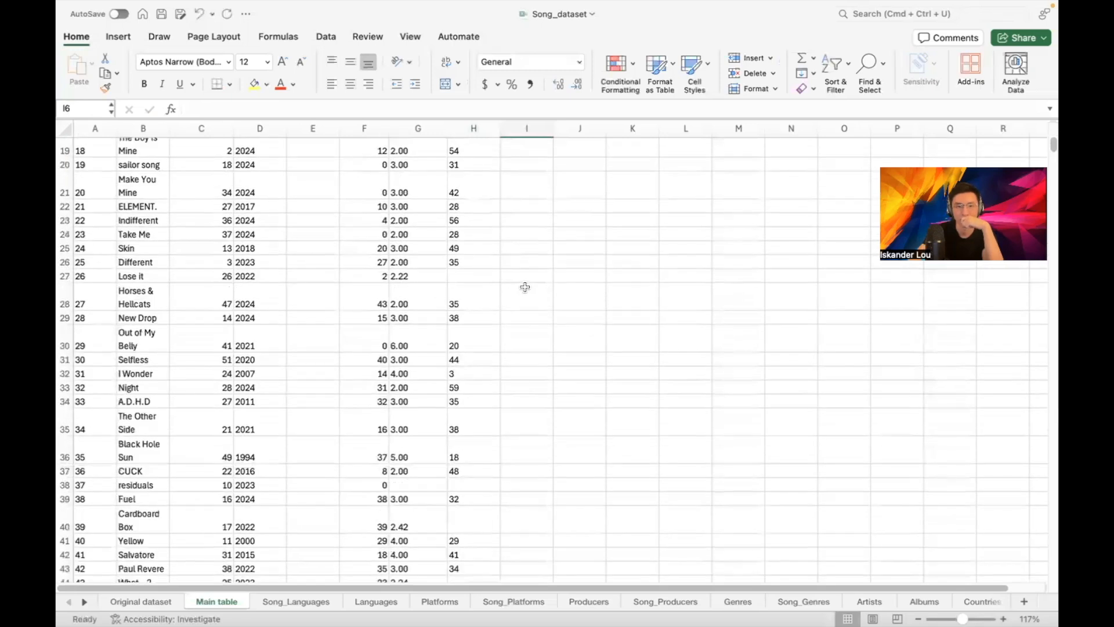
{"action": "scroll", "coordinate": [533, 297], "scroll_direction": "up", "scroll_amount": 4}
{"action": "scroll", "coordinate": [533, 297], "scroll_direction": "up", "scroll_amount": 8}
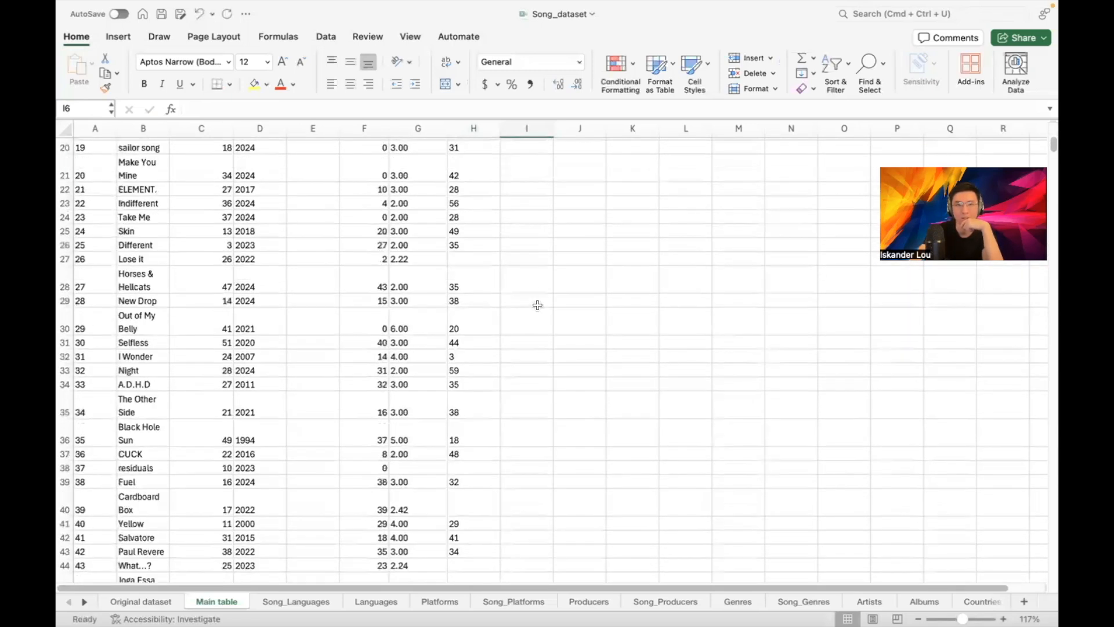
{"action": "left_click", "coordinate": [471, 125]}
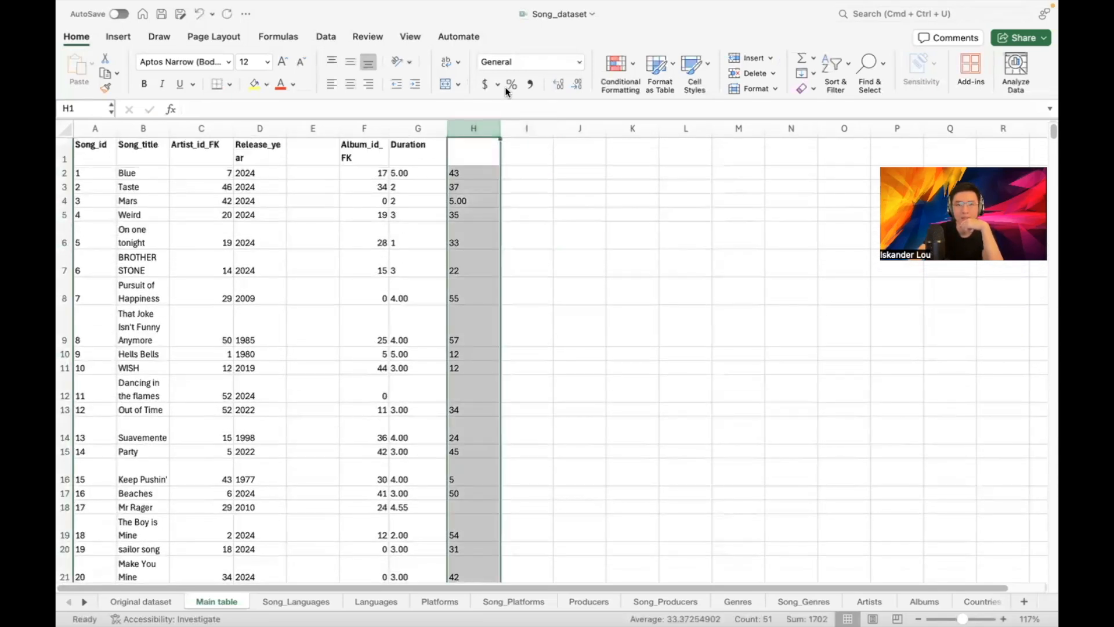
{"action": "left_click", "coordinate": [578, 62]}
{"action": "left_click", "coordinate": [534, 110]}
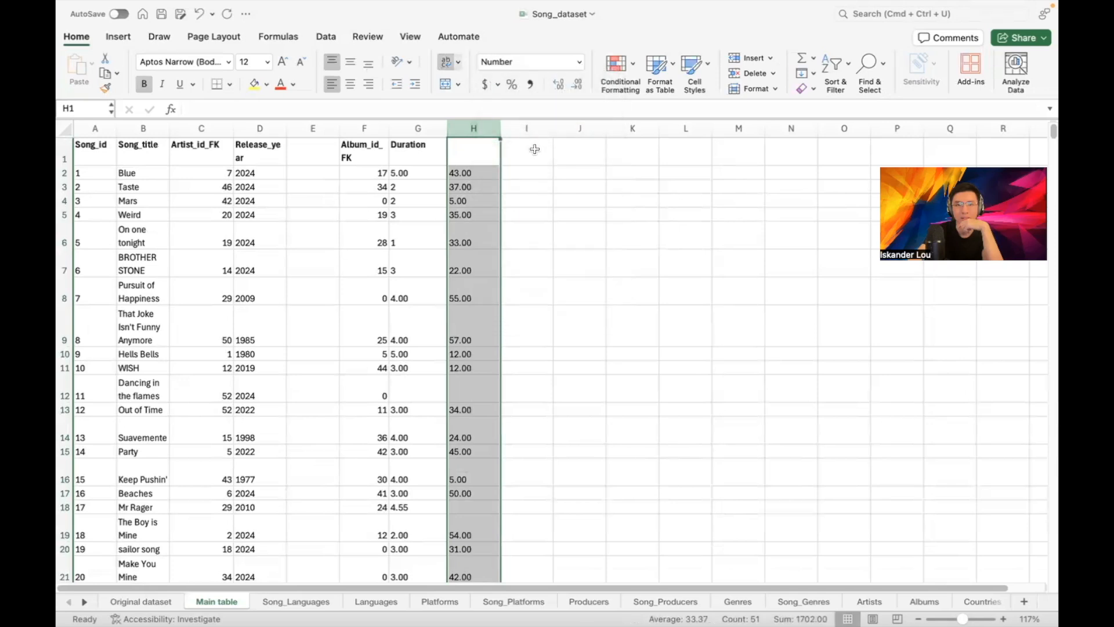
{"action": "left_click", "coordinate": [531, 150]}
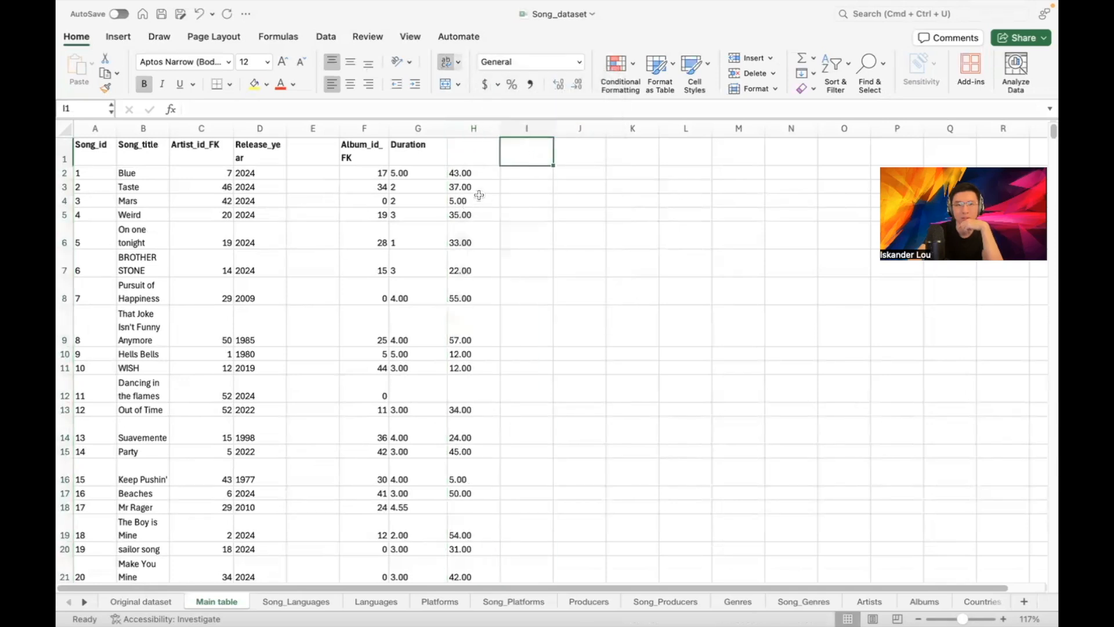
{"action": "mouse_move", "coordinate": [416, 128]}
{"action": "left_mouse_down"}
{"action": "mouse_move", "coordinate": [460, 157]}
{"action": "mouse_move", "coordinate": [457, 380]}
{"action": "left_mouse_up"}
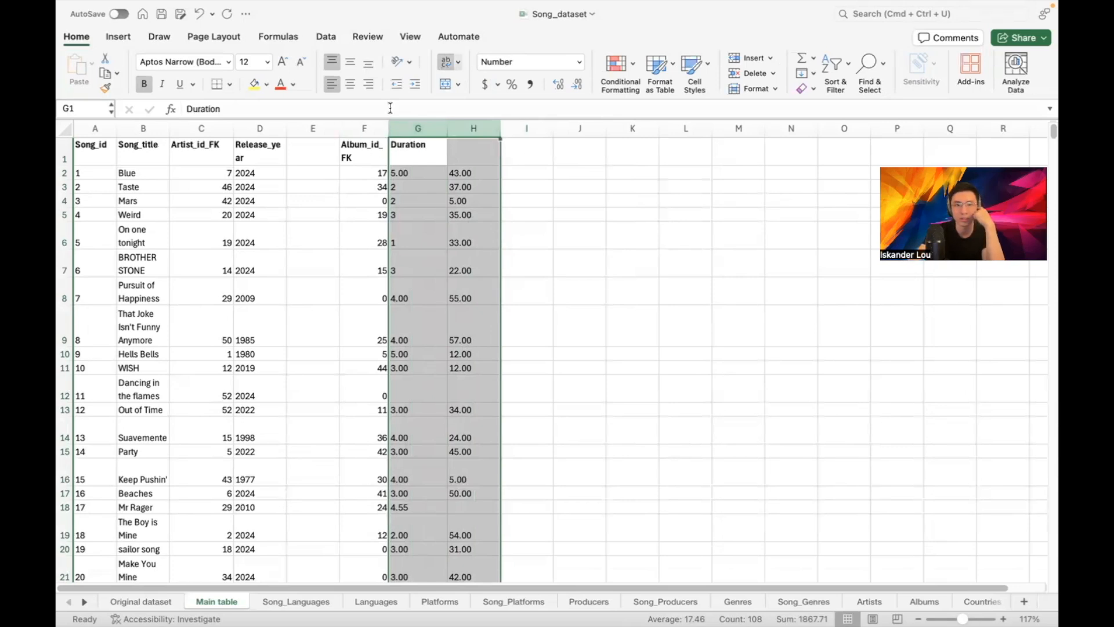
{"action": "left_click", "coordinate": [578, 85]}
{"action": "left_click", "coordinate": [578, 85]}
{"action": "left_click", "coordinate": [507, 229]}
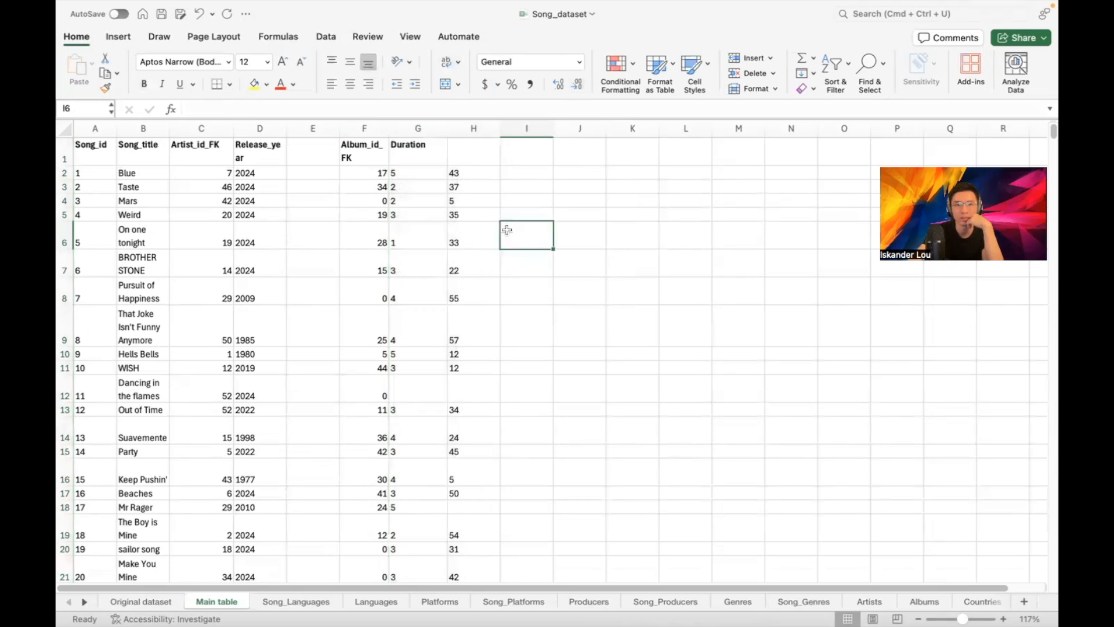
{"action": "scroll", "coordinate": [508, 227], "scroll_direction": "down", "scroll_amount": 4}
{"action": "scroll", "coordinate": [509, 227], "scroll_direction": "down", "scroll_amount": 12}
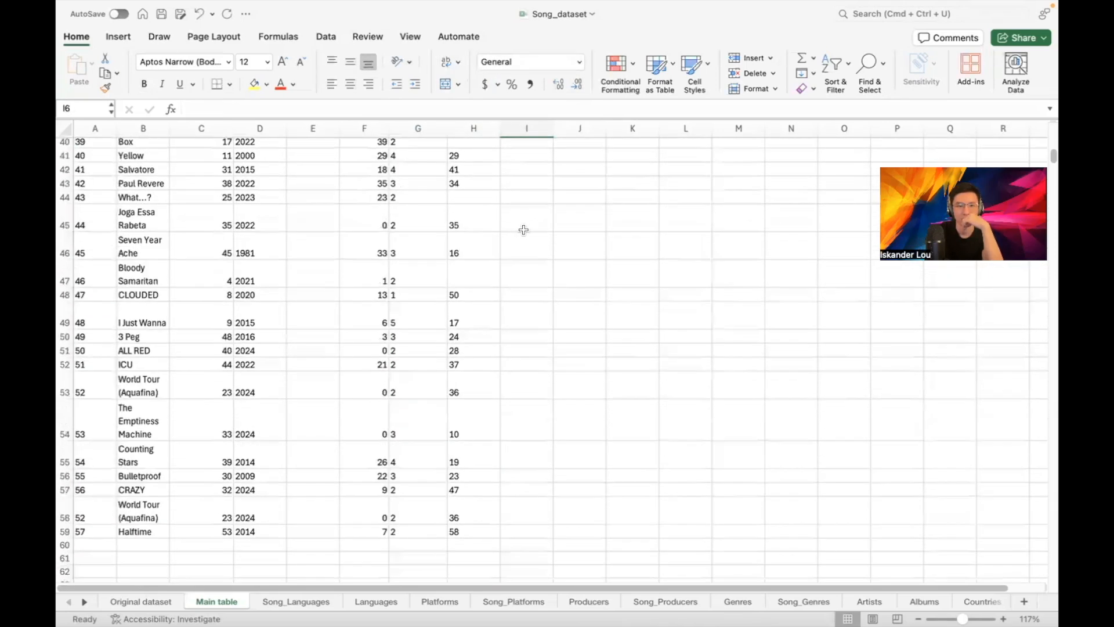
{"action": "scroll", "coordinate": [525, 228], "scroll_direction": "up", "scroll_amount": 14}
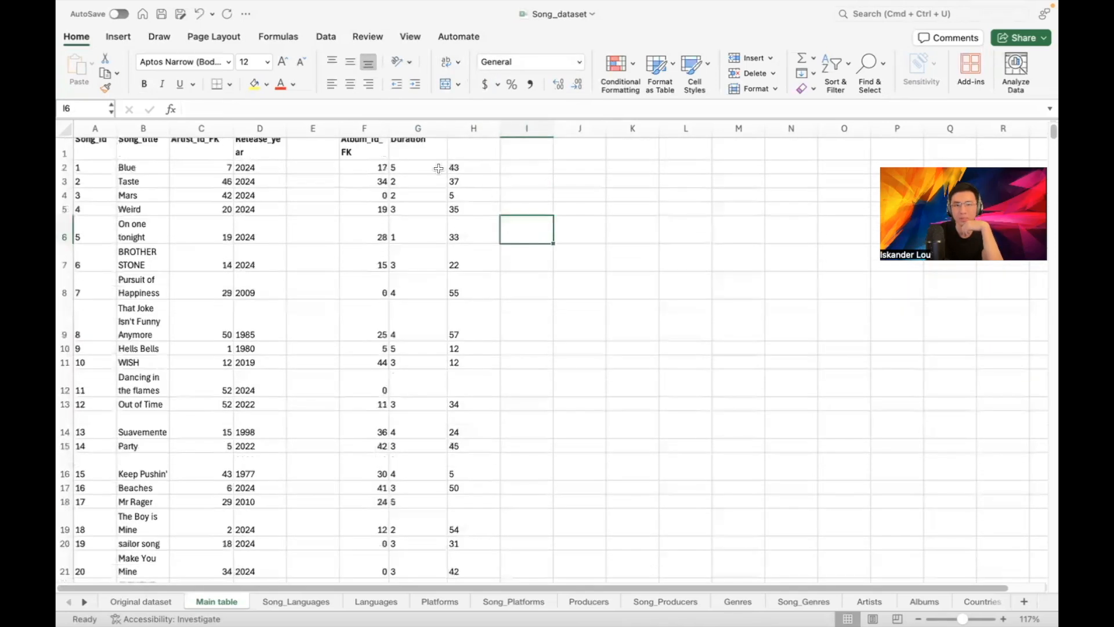
Head column G 'Minutes', column H 'Seconds', and column I 'Duration_in_sec'
{"action": "left_click", "coordinate": [420, 152]}
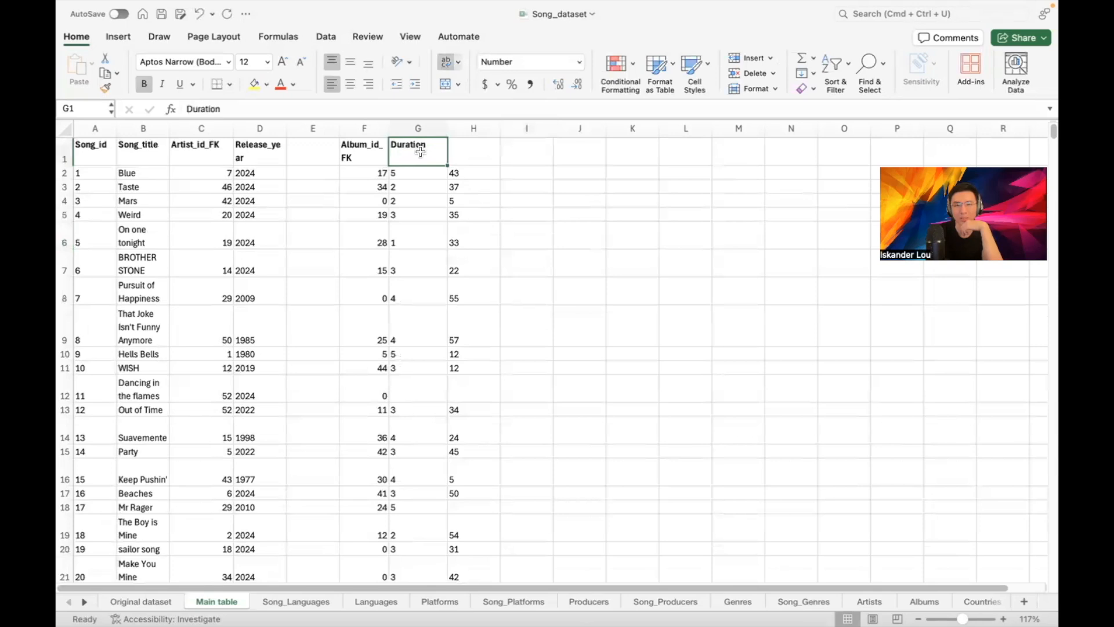
{"action": "left_click", "coordinate": [459, 153]}
{"action": "left_click", "coordinate": [411, 154]}
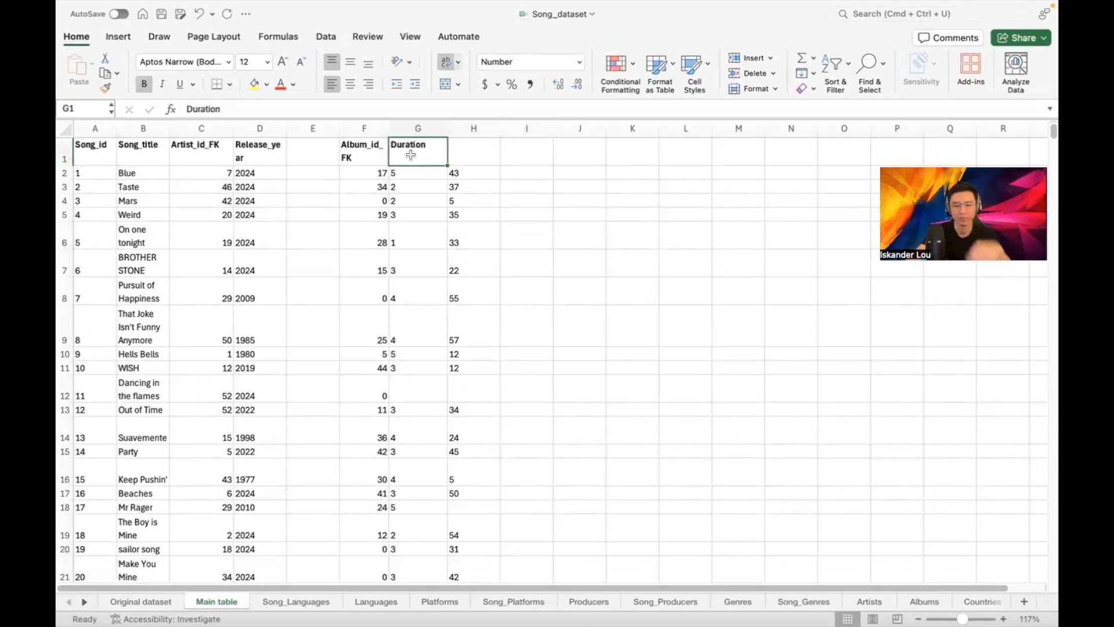
{"action": "type", "text": "Minutes"}
{"action": "key", "text": "Return"}
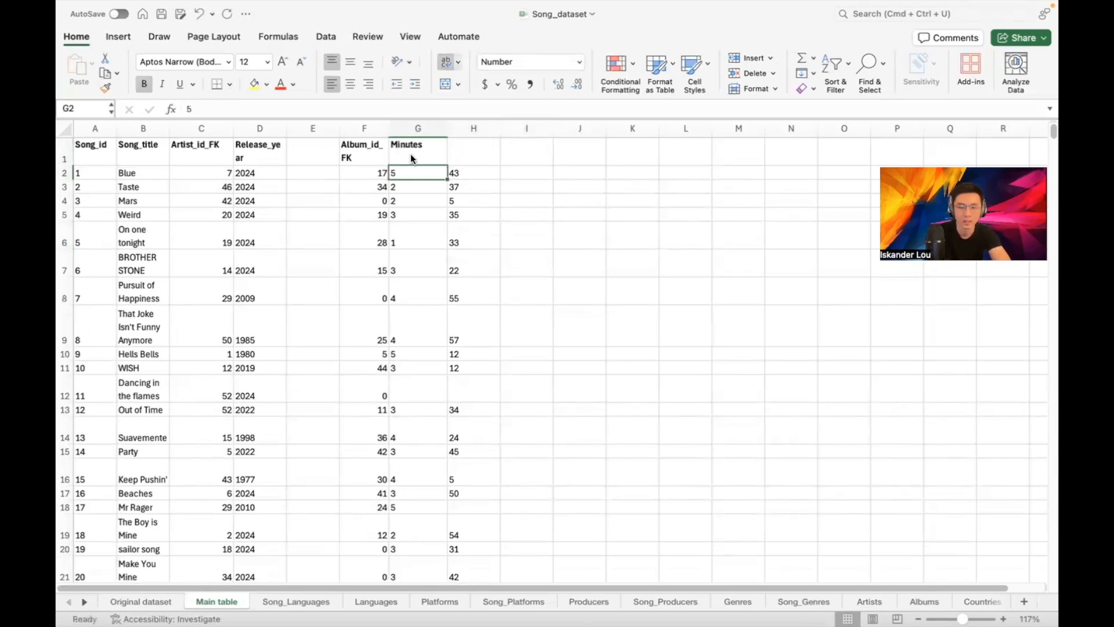
{"action": "key", "text": "Up"}
{"action": "key", "text": "Right"}
{"action": "type", "text": "Seconds"}
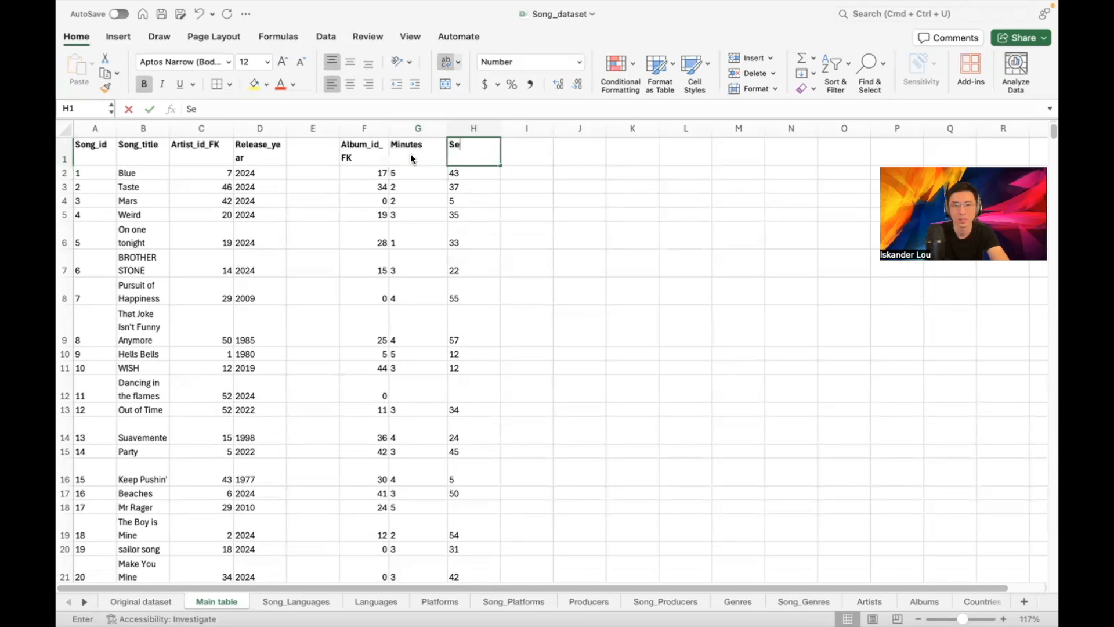
{"action": "key", "text": "Return"}
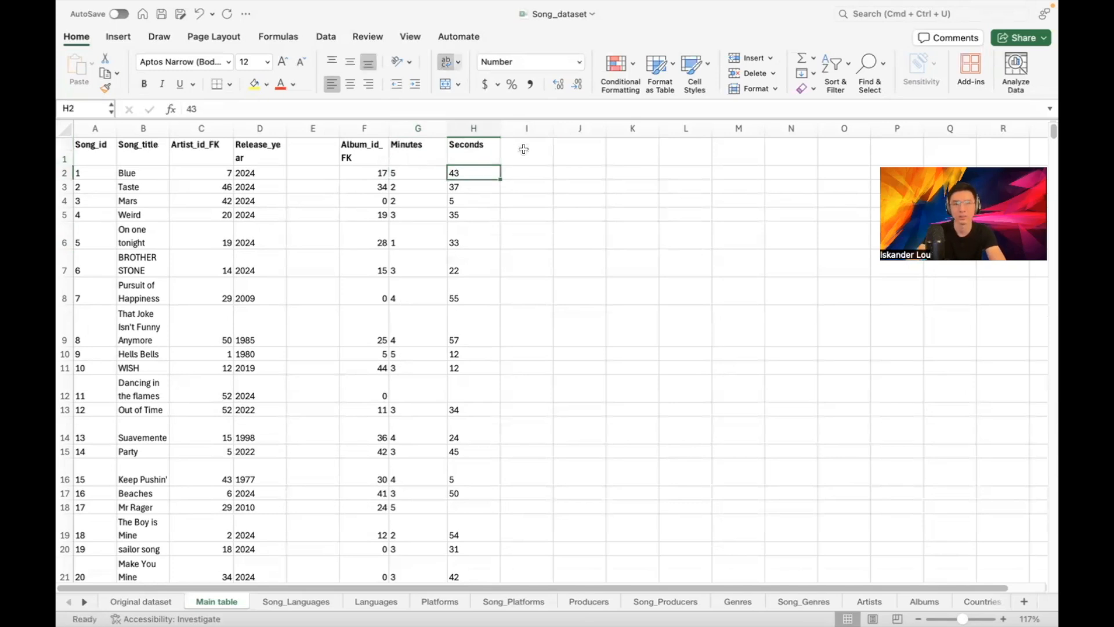
{"action": "left_click", "coordinate": [525, 150]}
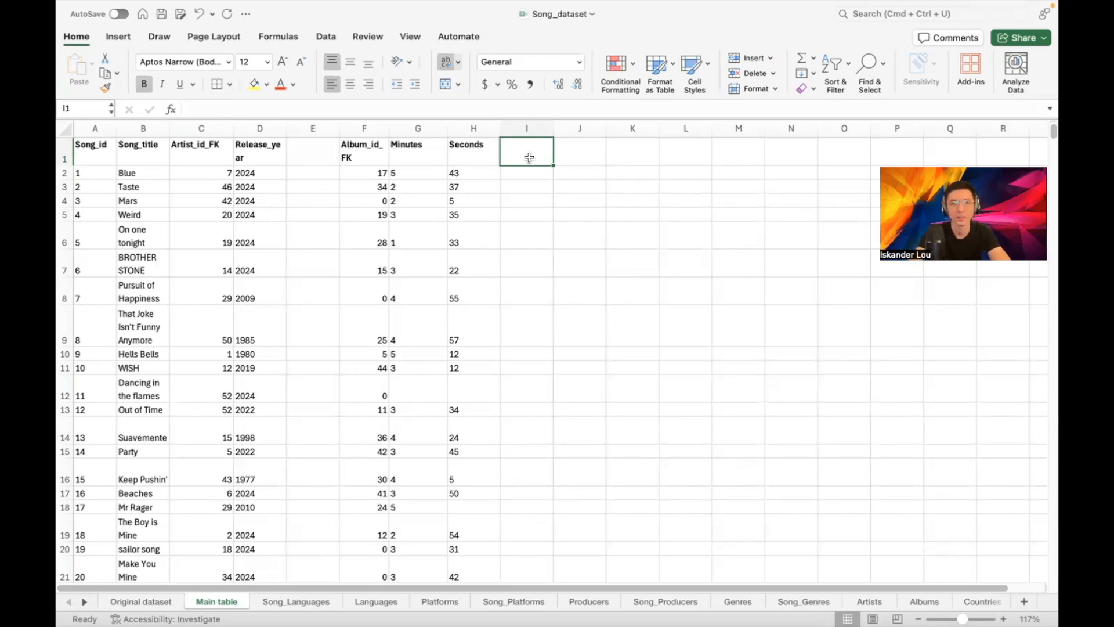
{"action": "type", "text": "D"}
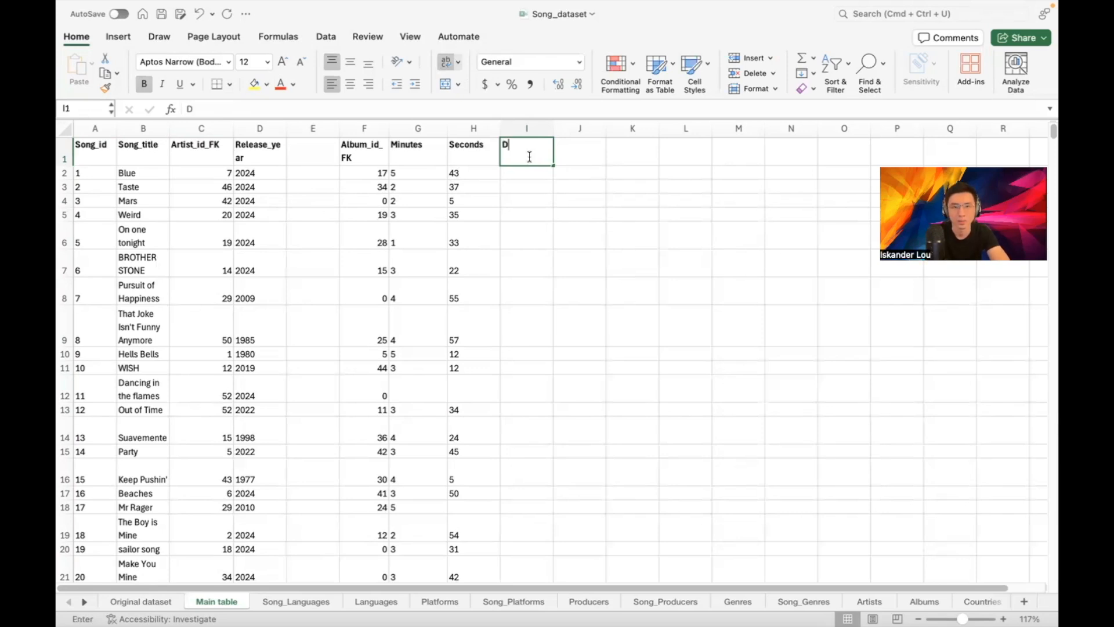
{"action": "type", "text": "uration_in_sec"}
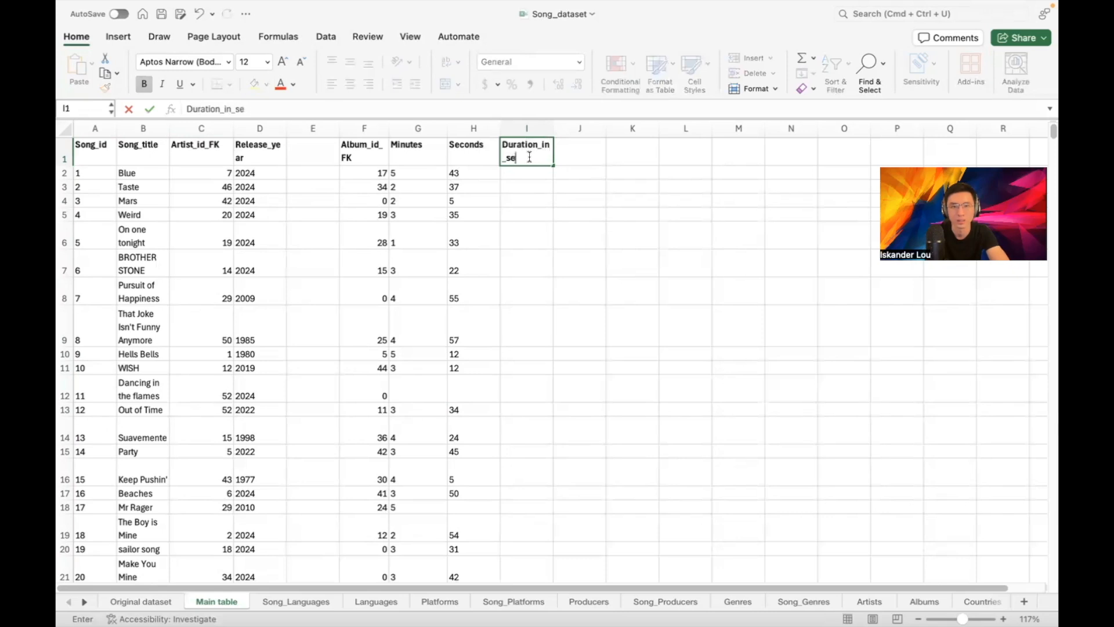
Enter the formula =G2*60+H2 in I2 to total the first song's seconds
{"action": "key", "text": "Return"}
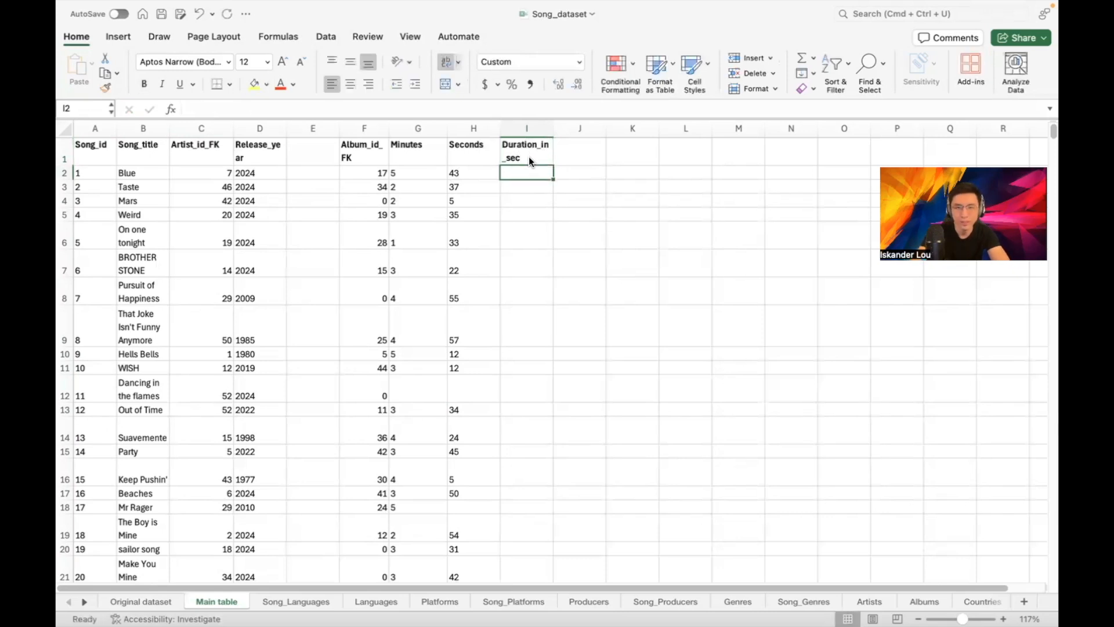
{"action": "type", "text": "="}
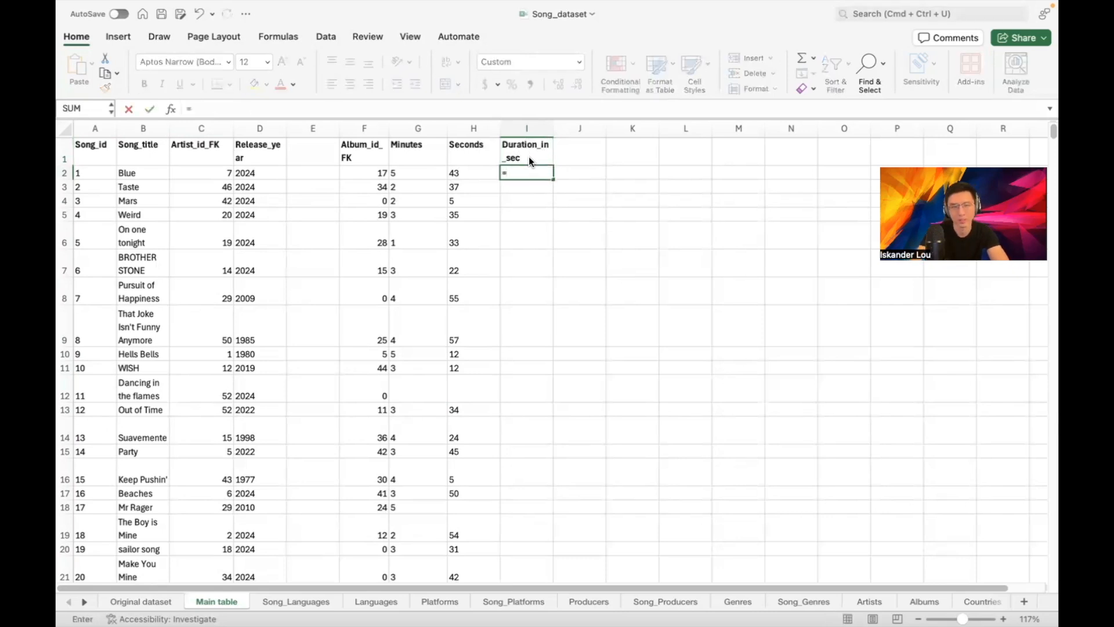
{"action": "left_click", "coordinate": [425, 174]}
{"action": "type", "text": "*"}
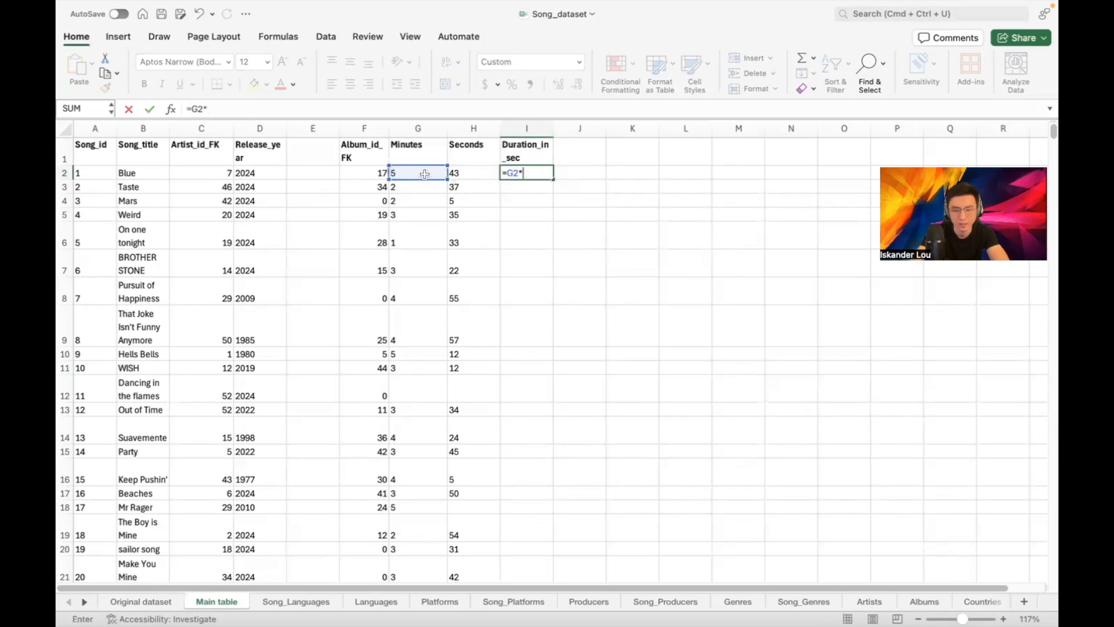
{"action": "type", "text": "60"}
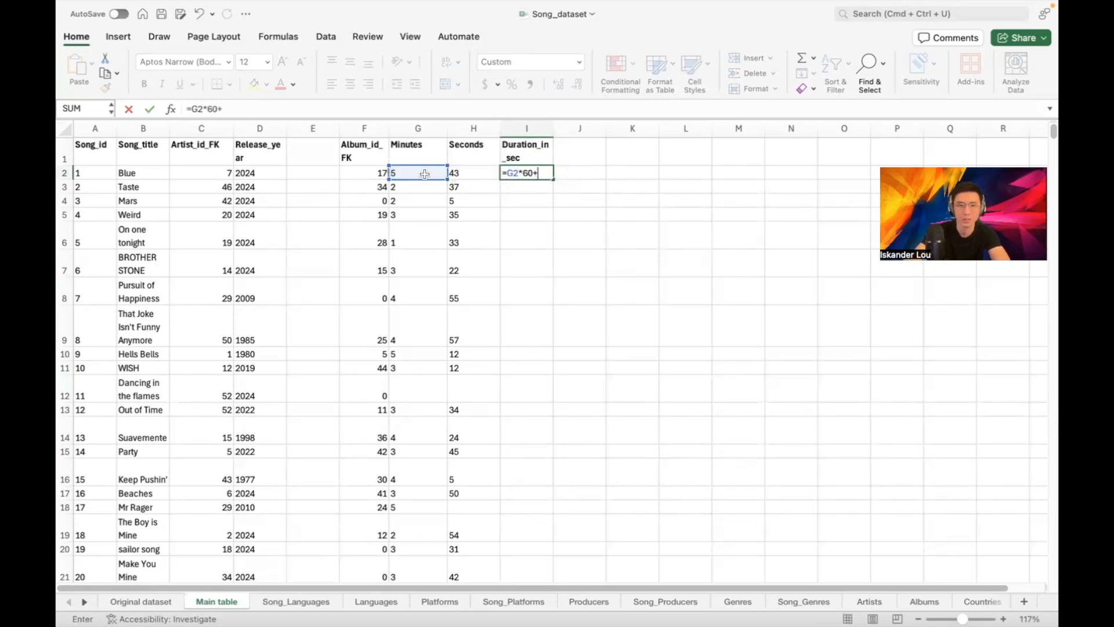
{"action": "type", "text": "+"}
{"action": "left_click", "coordinate": [479, 176]}
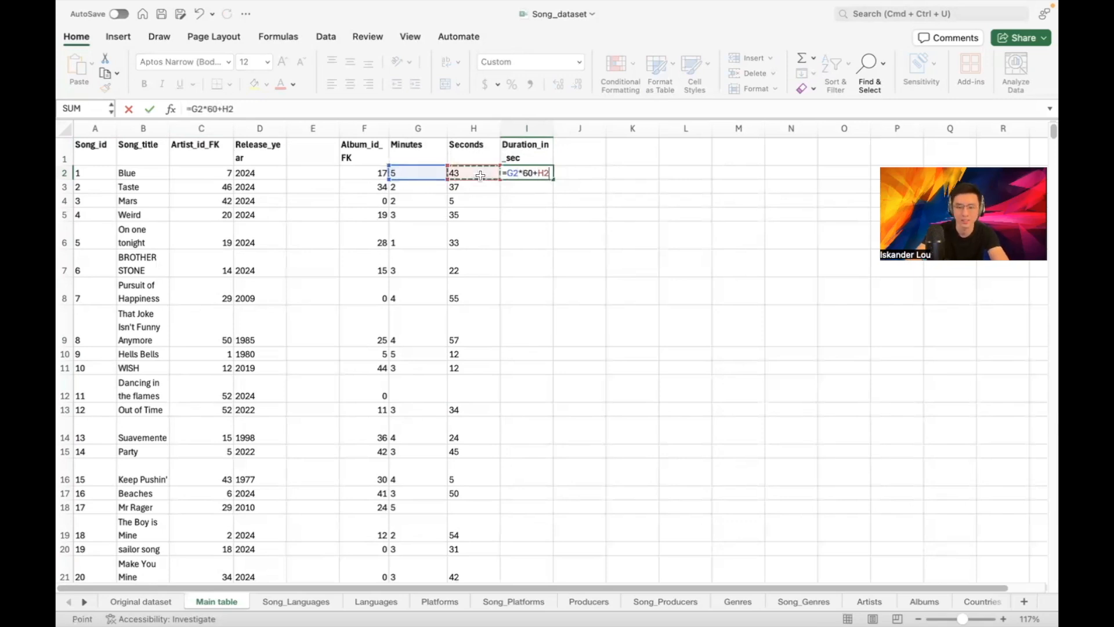
{"action": "key", "text": "Return"}
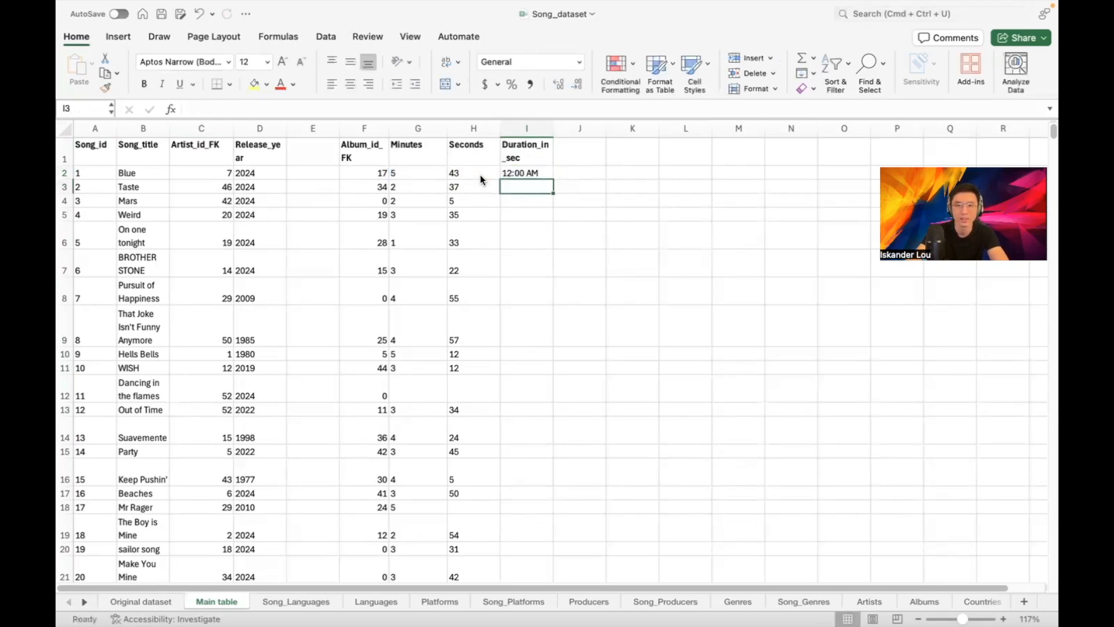
Format column I as Number with no decimal places so I2 shows 343
{"action": "left_click", "coordinate": [546, 170]}
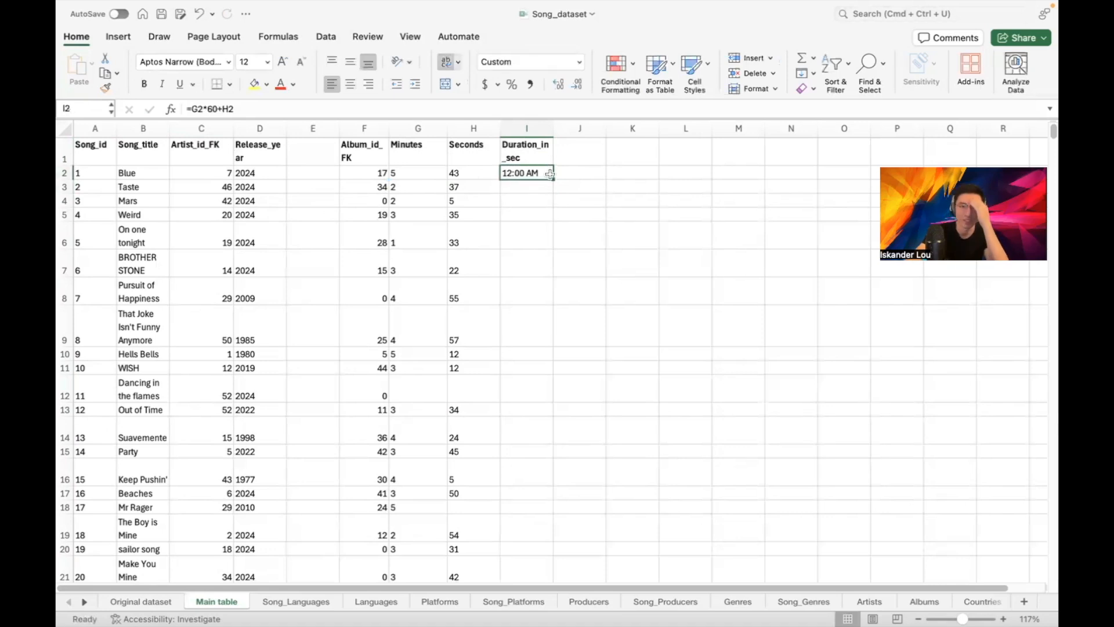
{"action": "left_click", "coordinate": [526, 127]}
{"action": "left_click", "coordinate": [579, 61]}
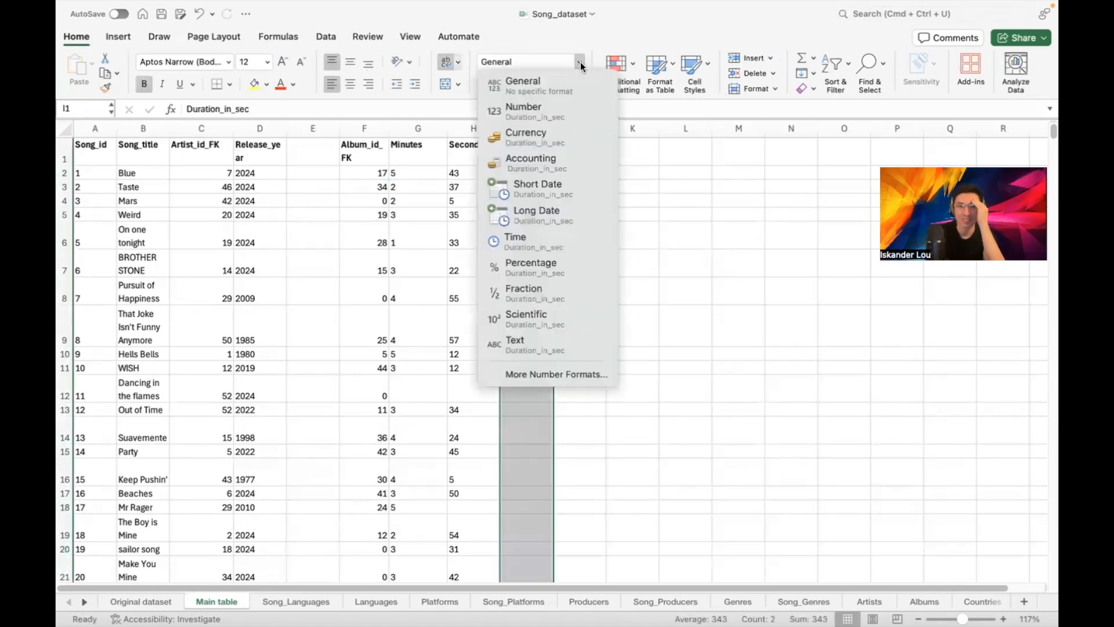
{"action": "left_click", "coordinate": [551, 115]}
{"action": "left_click", "coordinate": [537, 174]}
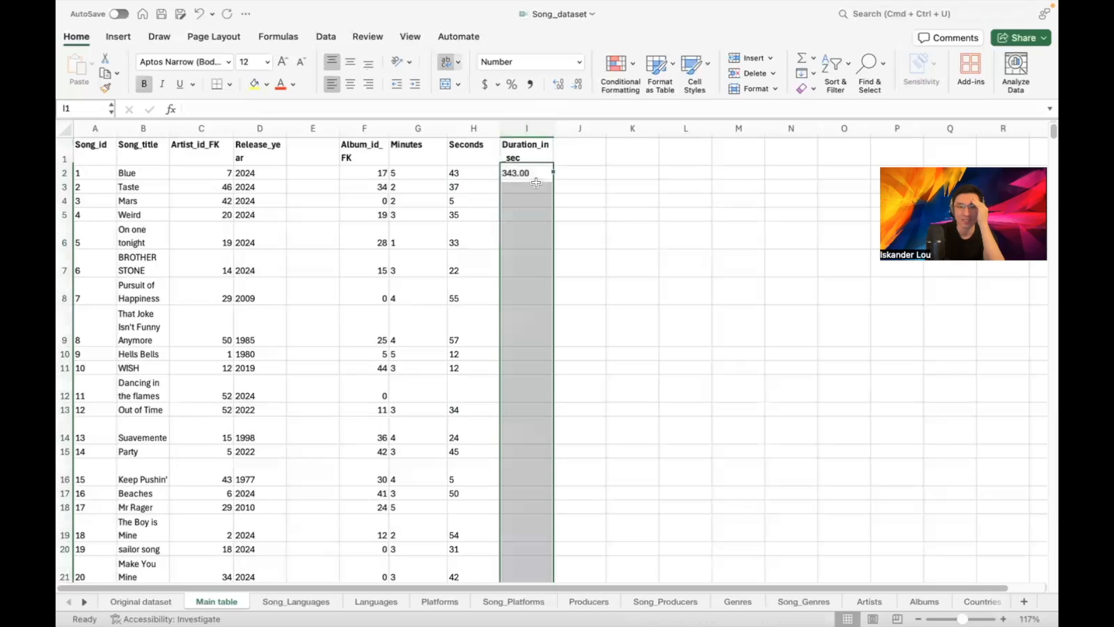
{"action": "left_click", "coordinate": [540, 128]}
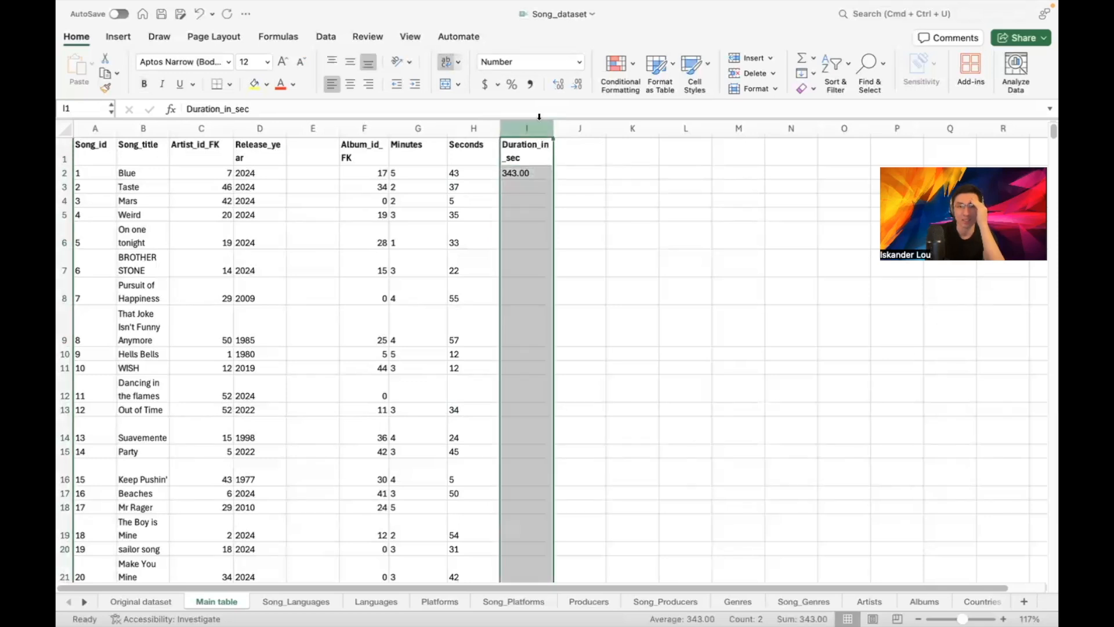
{"action": "left_click", "coordinate": [574, 85]}
{"action": "left_click", "coordinate": [579, 214]}
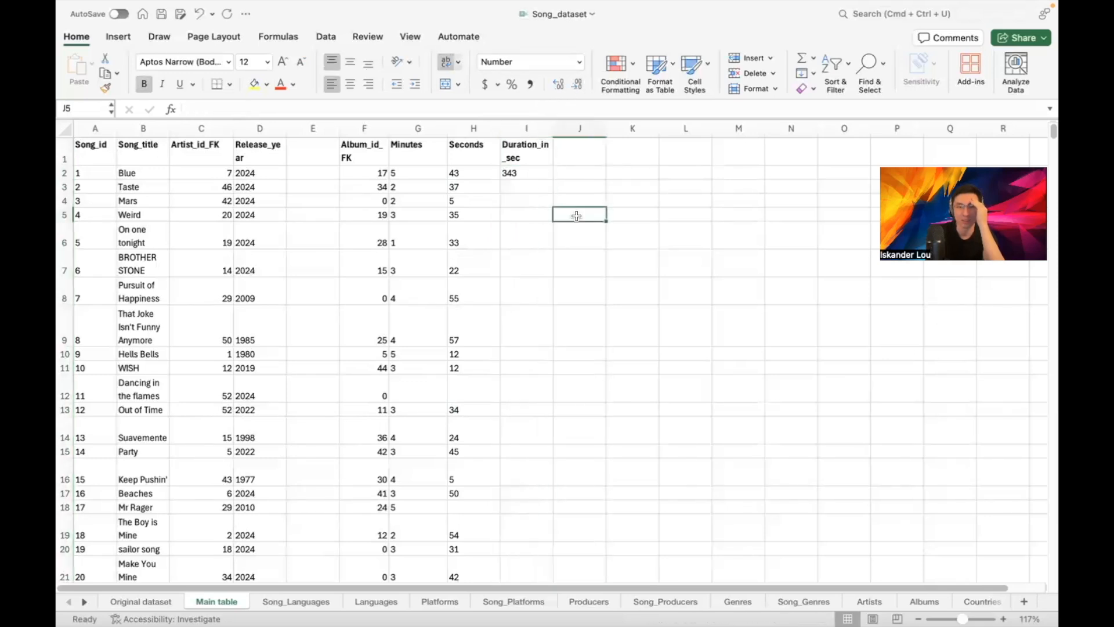
{"action": "left_click", "coordinate": [534, 128]}
{"action": "left_click", "coordinate": [527, 174]}
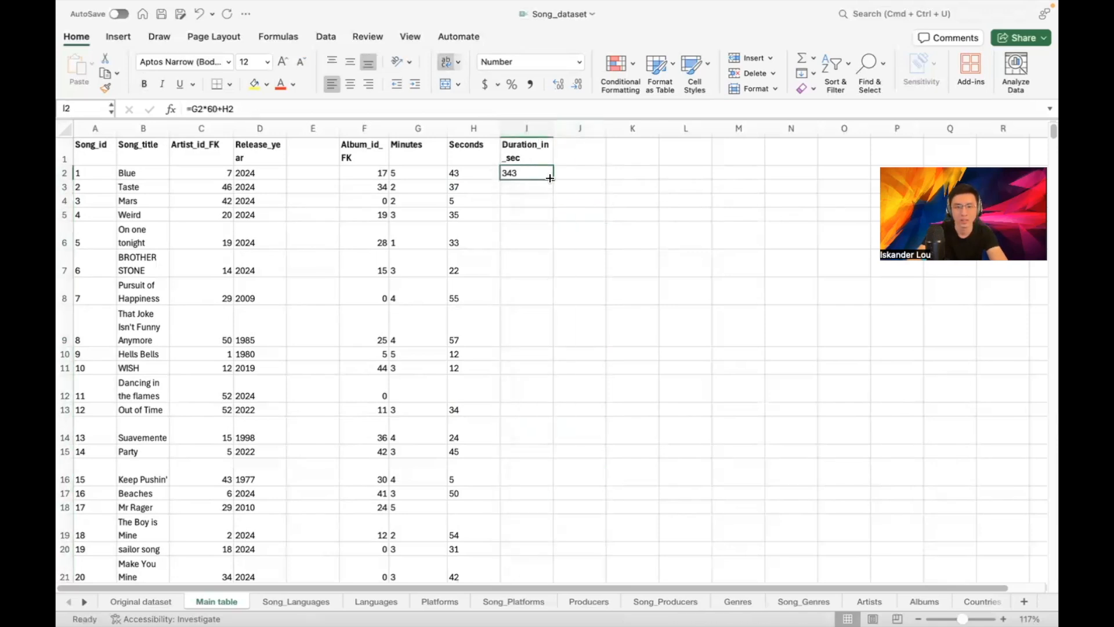
{"action": "left_click", "coordinate": [484, 176]}
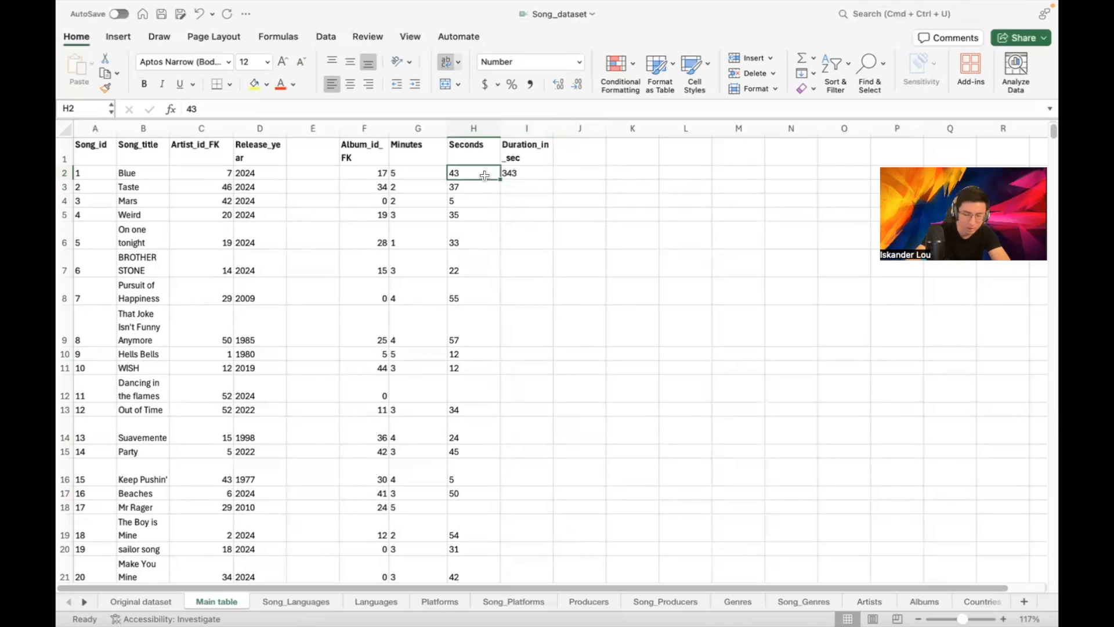
{"action": "key", "text": "ctrl+Down"}
{"action": "key", "text": "ctrl+Down"}
{"action": "key", "text": "ctrl+Down"}
{"action": "key", "text": "ctrl+Down"}
{"action": "key", "text": "ctrl+Down"}
{"action": "key", "text": "ctrl+Down"}
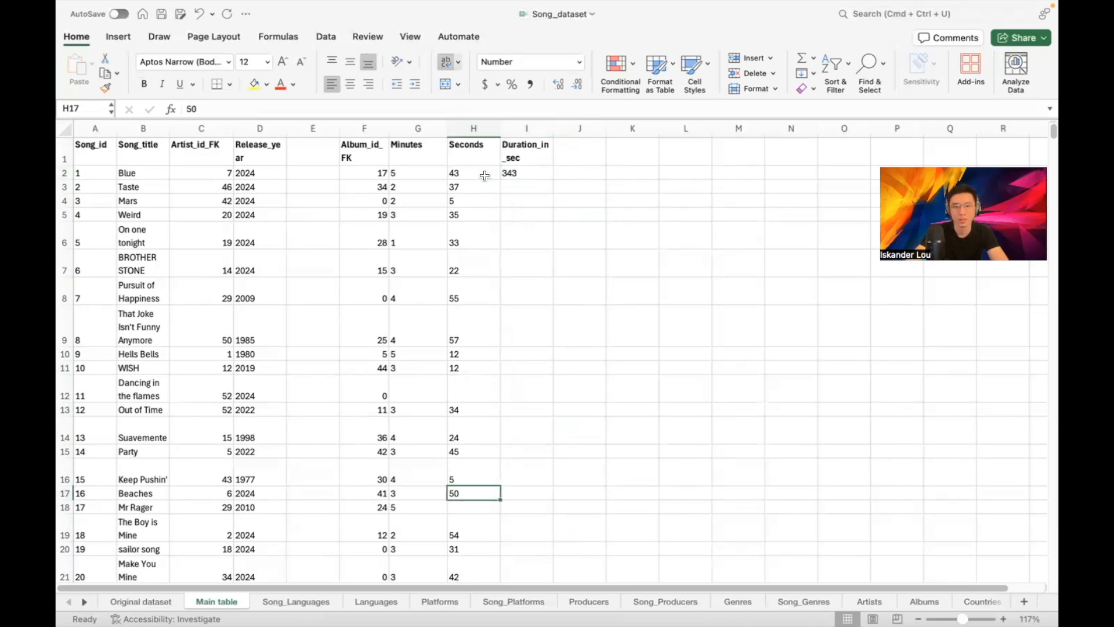
{"action": "key", "text": "ctrl+Down"}
{"action": "key", "text": "ctrl+Down"}
{"action": "key", "text": "ctrl+Down"}
{"action": "key", "text": "ctrl+Down"}
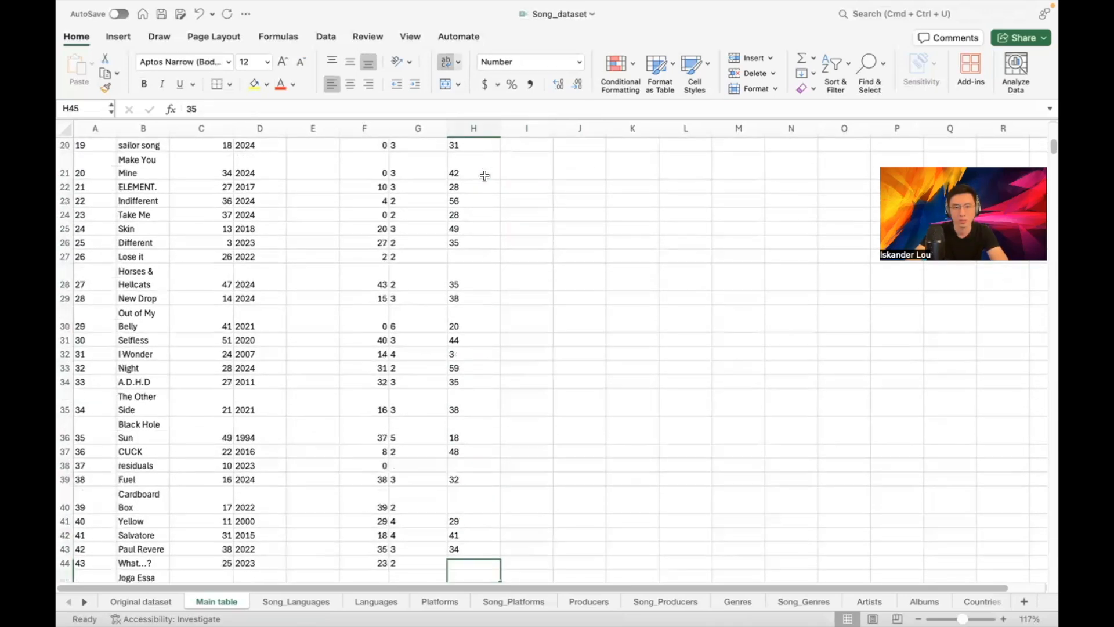
{"action": "key", "text": "ctrl+Down"}
{"action": "key", "text": "ctrl+Up"}
{"action": "key", "text": "Right"}
{"action": "key", "text": "ctrl+shift+Up"}
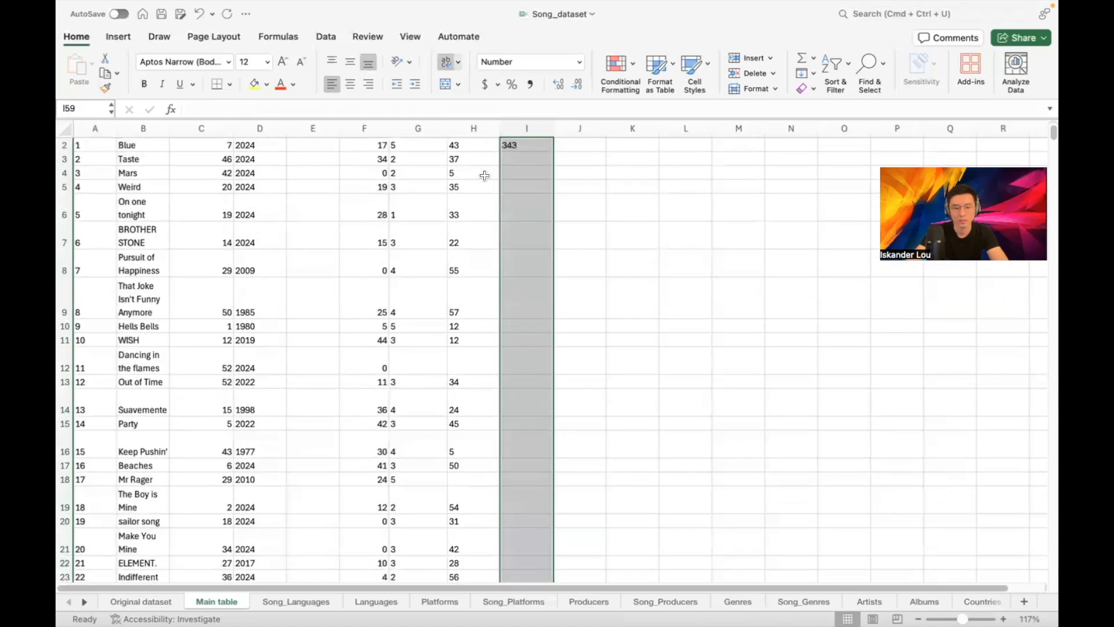
{"action": "key", "text": "ctrl+d"}
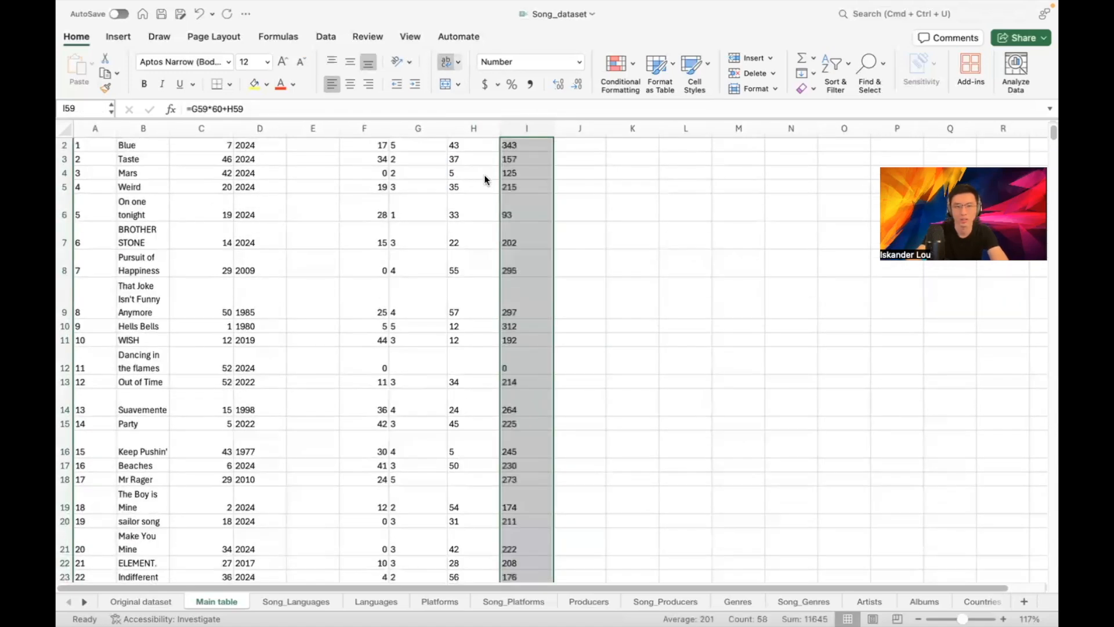
{"action": "left_click", "coordinate": [605, 209]}
{"action": "scroll", "coordinate": [584, 249], "scroll_direction": "up", "scroll_amount": 1}
{"action": "scroll", "coordinate": [575, 261], "scroll_direction": "down", "scroll_amount": 5}
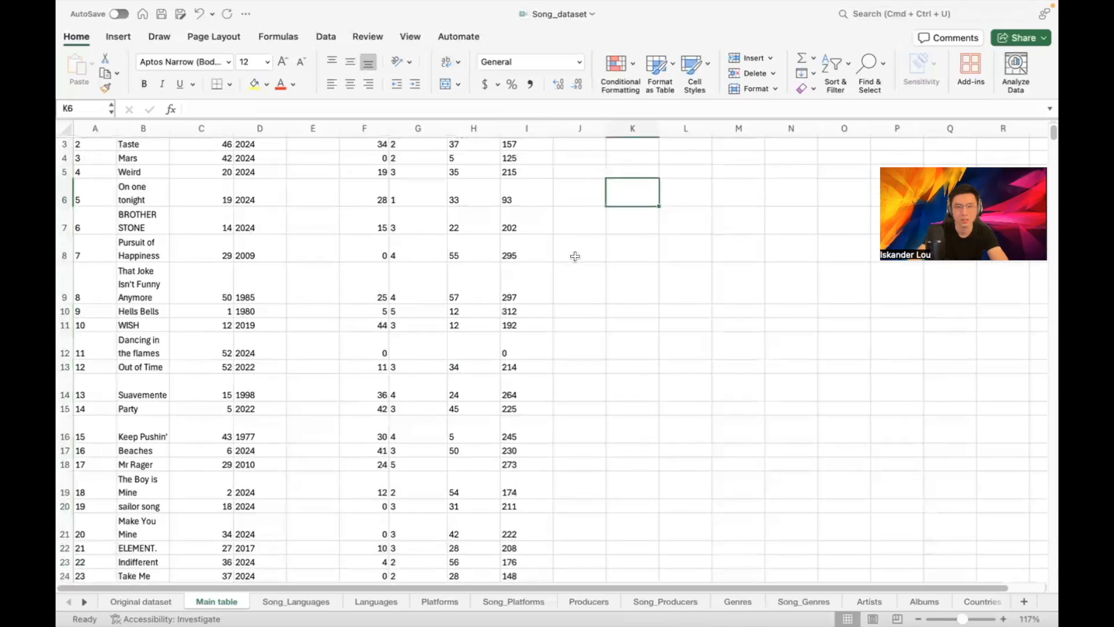
{"action": "scroll", "coordinate": [575, 263], "scroll_direction": "down", "scroll_amount": 20}
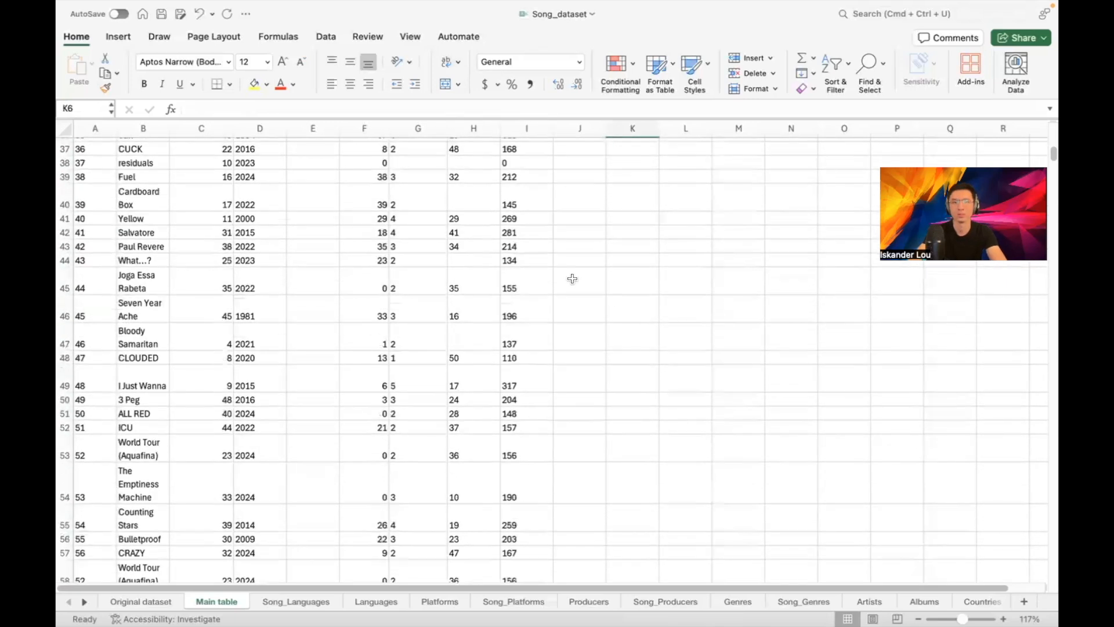
{"action": "scroll", "coordinate": [567, 229], "scroll_direction": "up", "scroll_amount": 10}
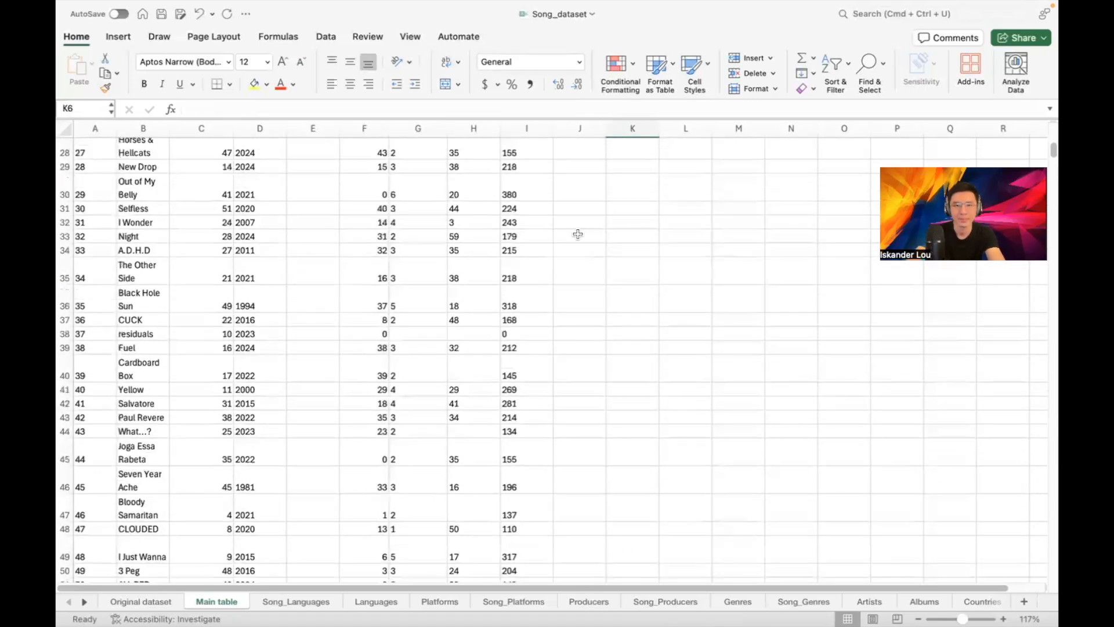
{"action": "scroll", "coordinate": [609, 266], "scroll_direction": "up", "scroll_amount": 2}
{"action": "scroll", "coordinate": [583, 274], "scroll_direction": "down", "scroll_amount": 3}
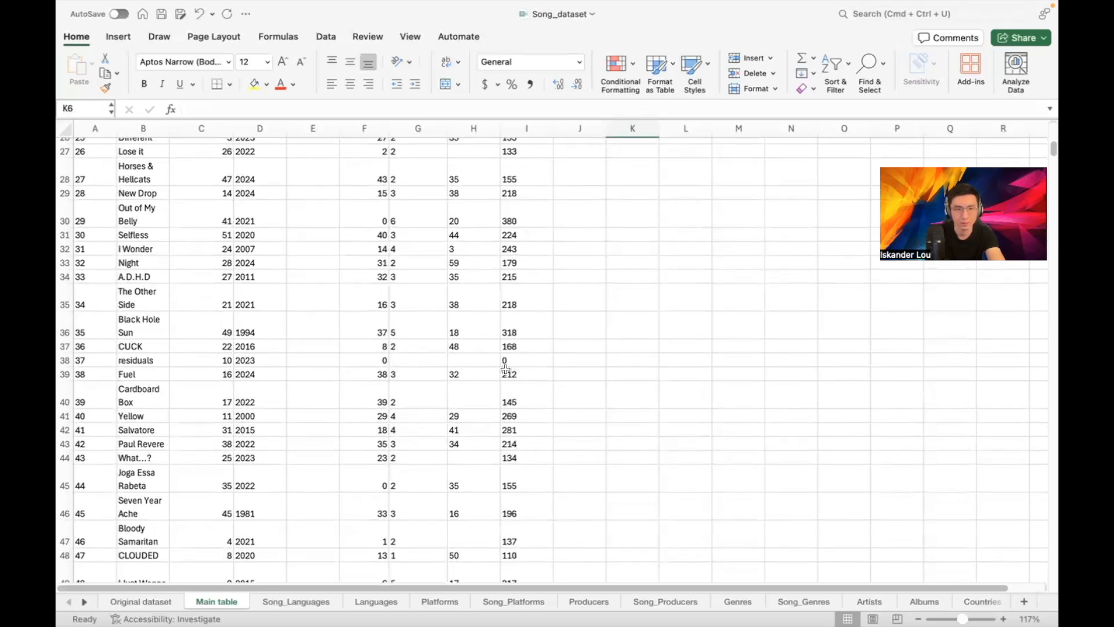
{"action": "scroll", "coordinate": [505, 364], "scroll_direction": "up", "scroll_amount": 10}
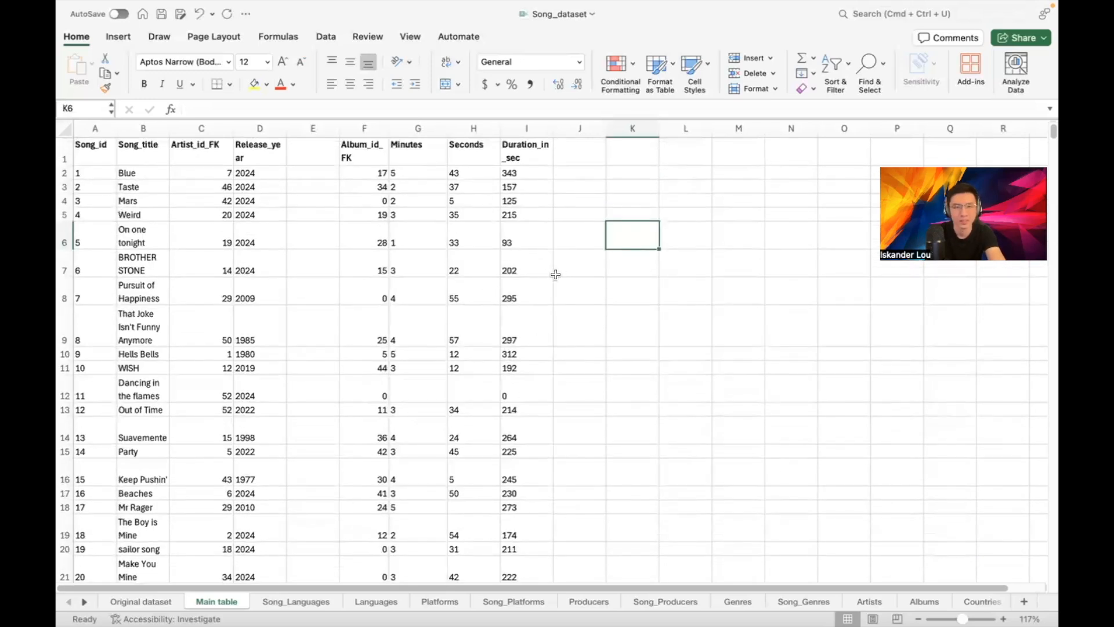
Replace the Duration_in_sec formulas in column I with their pasted values
{"action": "left_click", "coordinate": [523, 123]}
{"action": "left_click", "coordinate": [522, 189]}
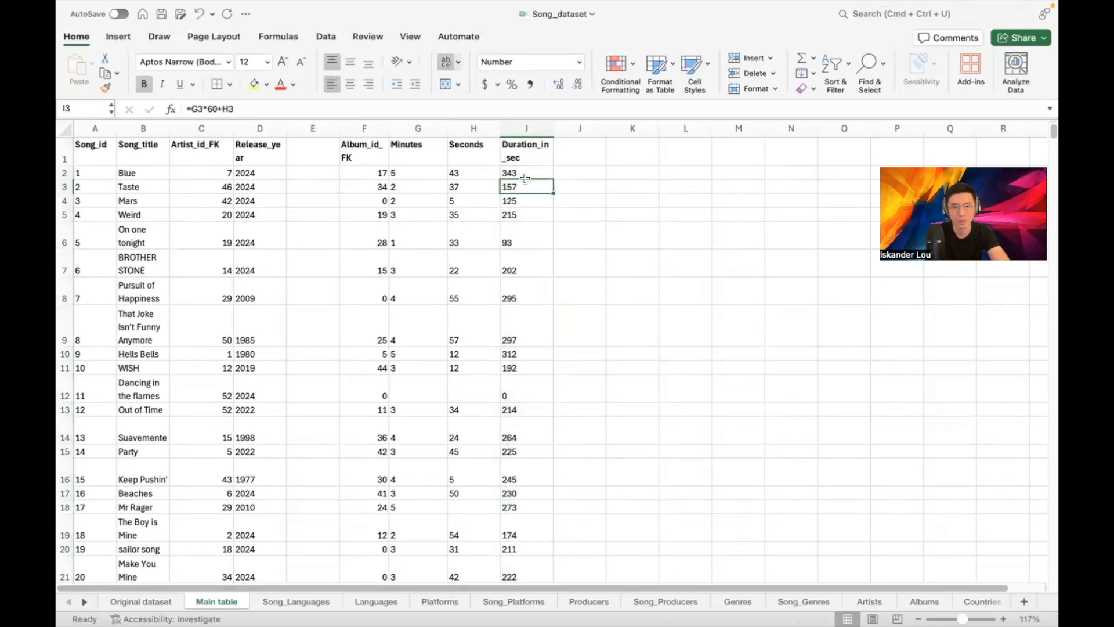
{"action": "left_click", "coordinate": [523, 130]}
{"action": "key", "text": "super+c"}
{"action": "left_click", "coordinate": [91, 64]}
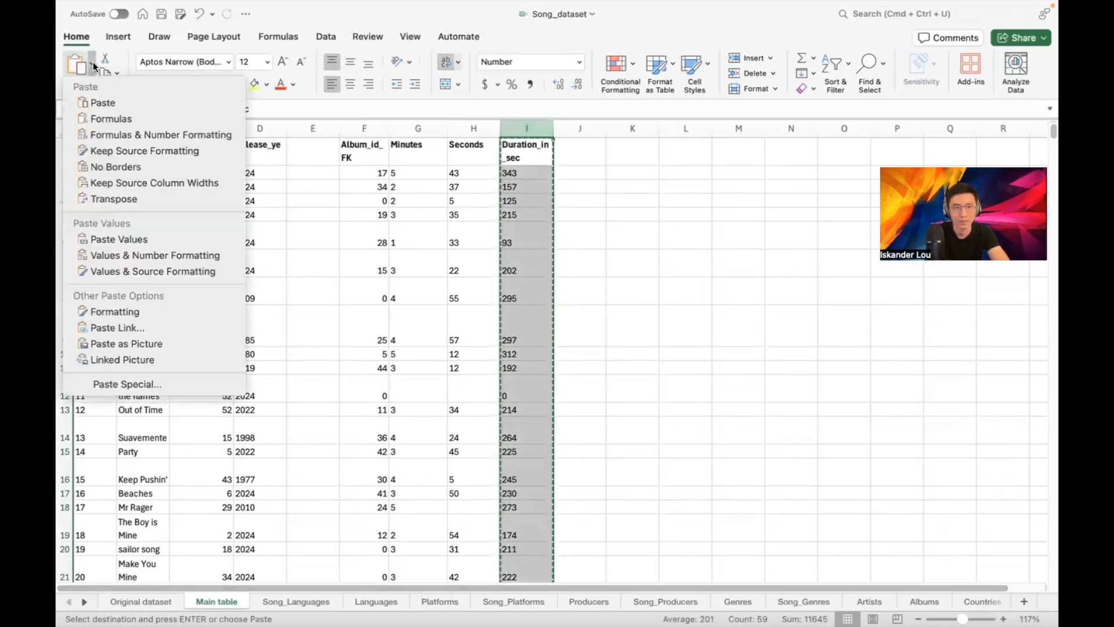
{"action": "left_click", "coordinate": [530, 141]}
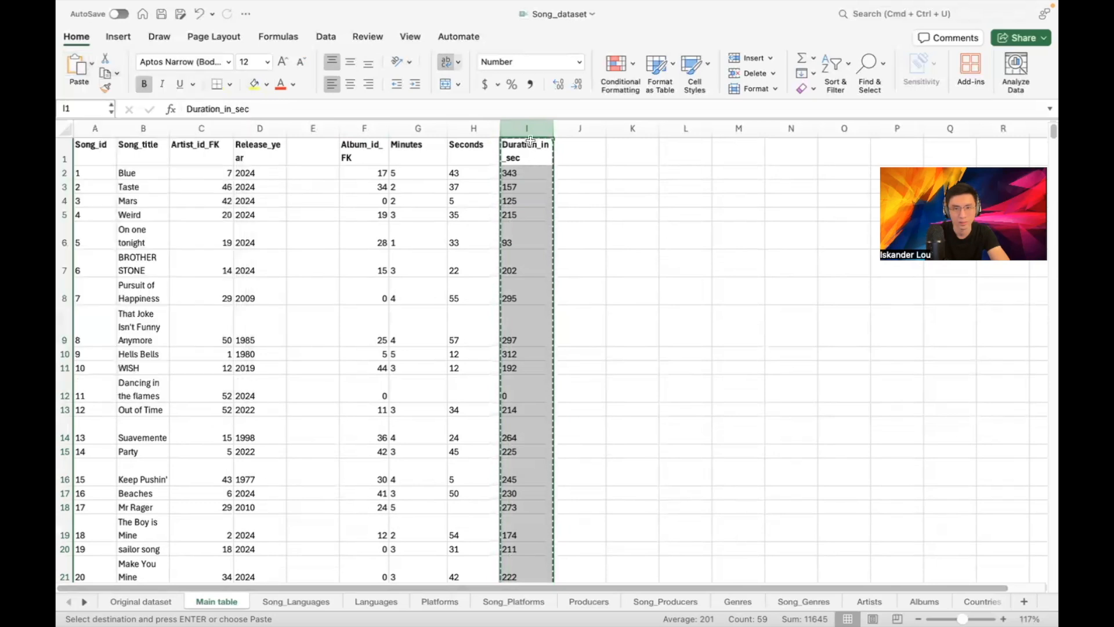
{"action": "left_click", "coordinate": [84, 66]}
{"action": "left_click", "coordinate": [126, 231]}
{"action": "left_click", "coordinate": [580, 214]}
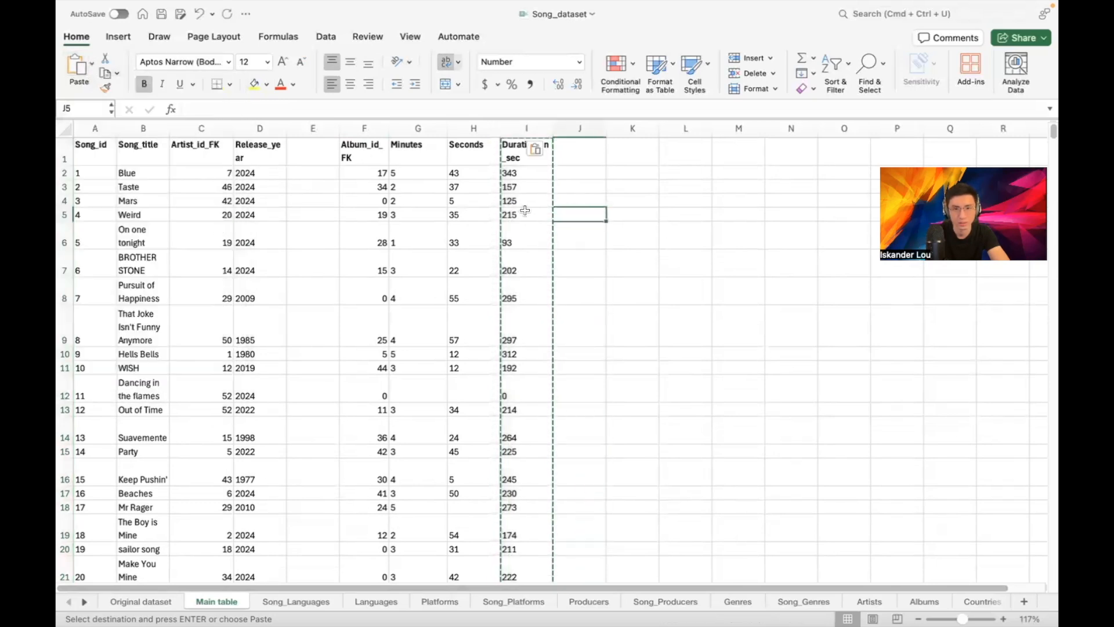
{"action": "left_click", "coordinate": [610, 212]}
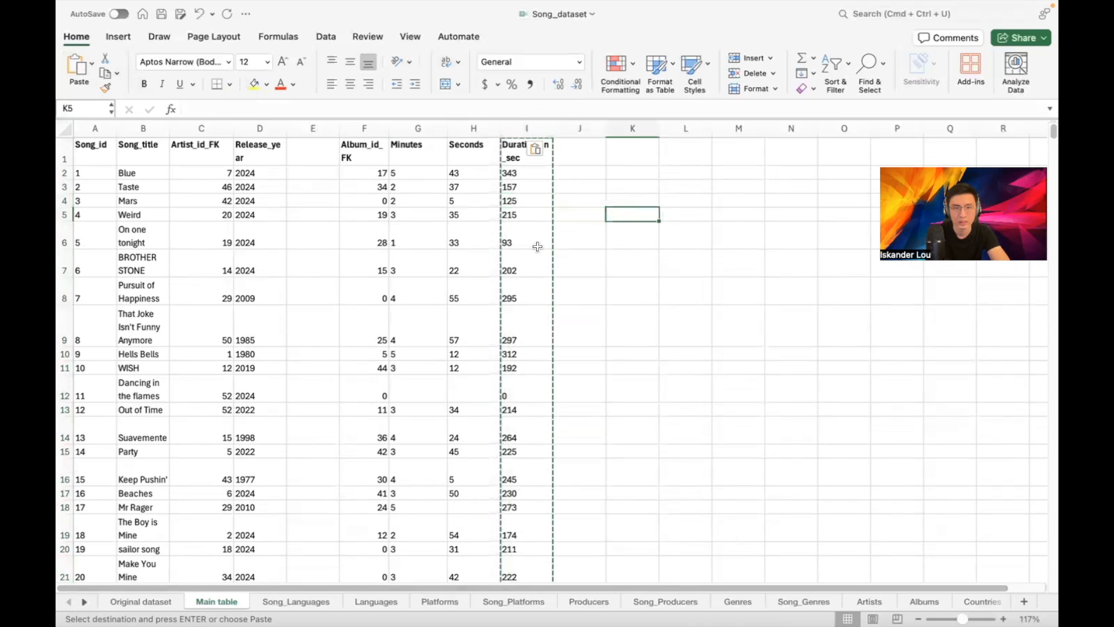
Move the Duration_in_sec column into empty column E
{"action": "left_click", "coordinate": [543, 125]}
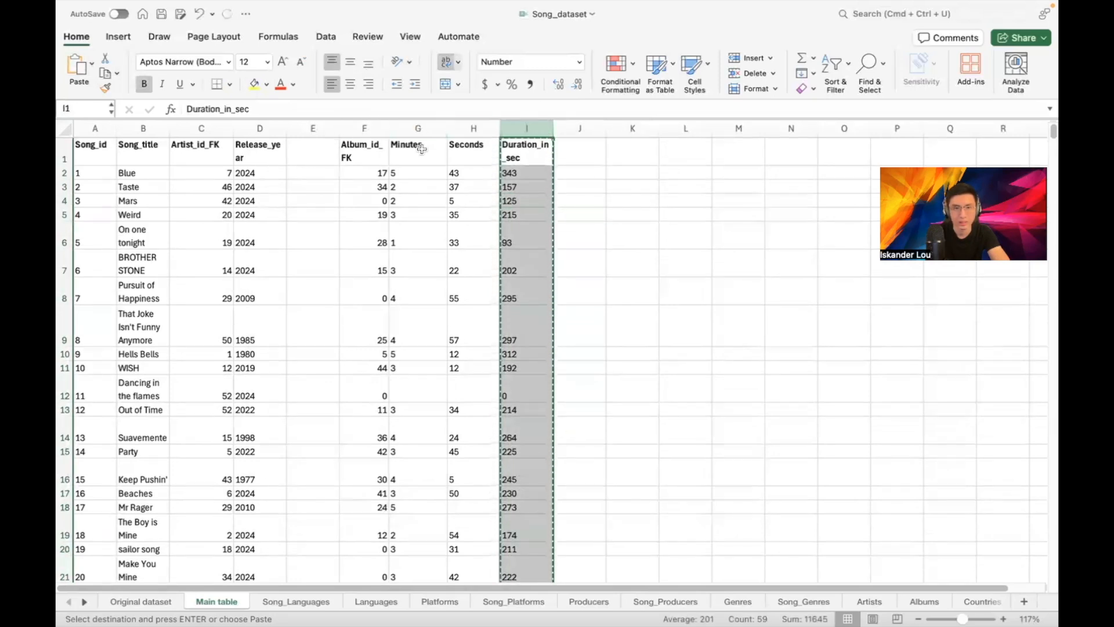
{"action": "left_click", "coordinate": [314, 123]}
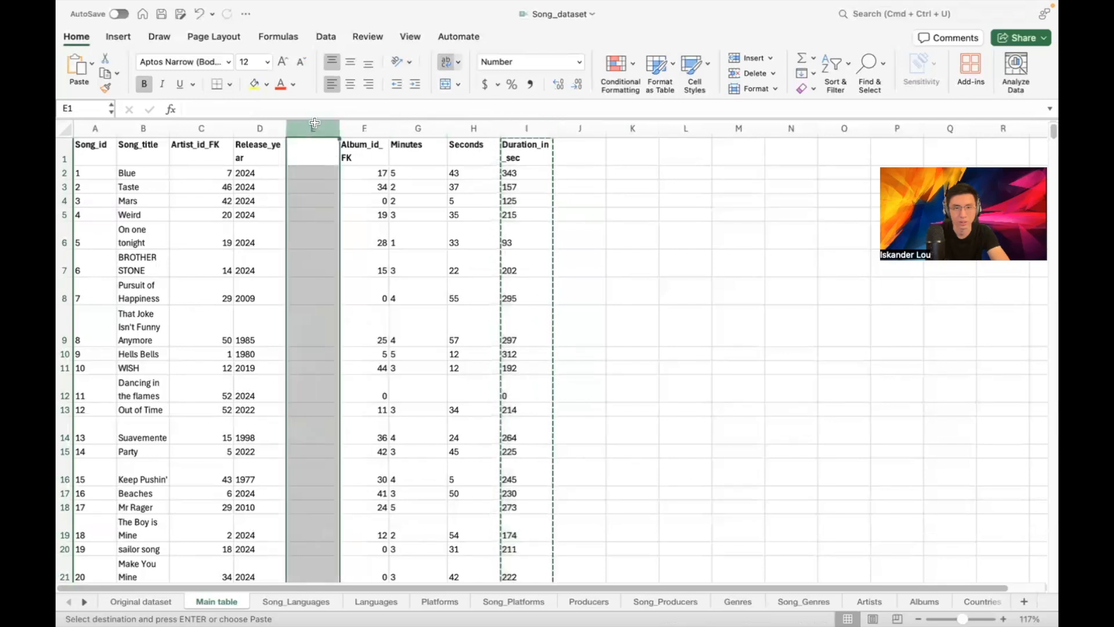
{"action": "key", "text": "super+v"}
{"action": "left_click", "coordinate": [510, 175]}
Clear the Minutes and Seconds columns G:H
{"action": "left_click_drag", "start_coordinate": [406, 129], "coordinate": [496, 153]}
{"action": "key", "text": "Delete"}
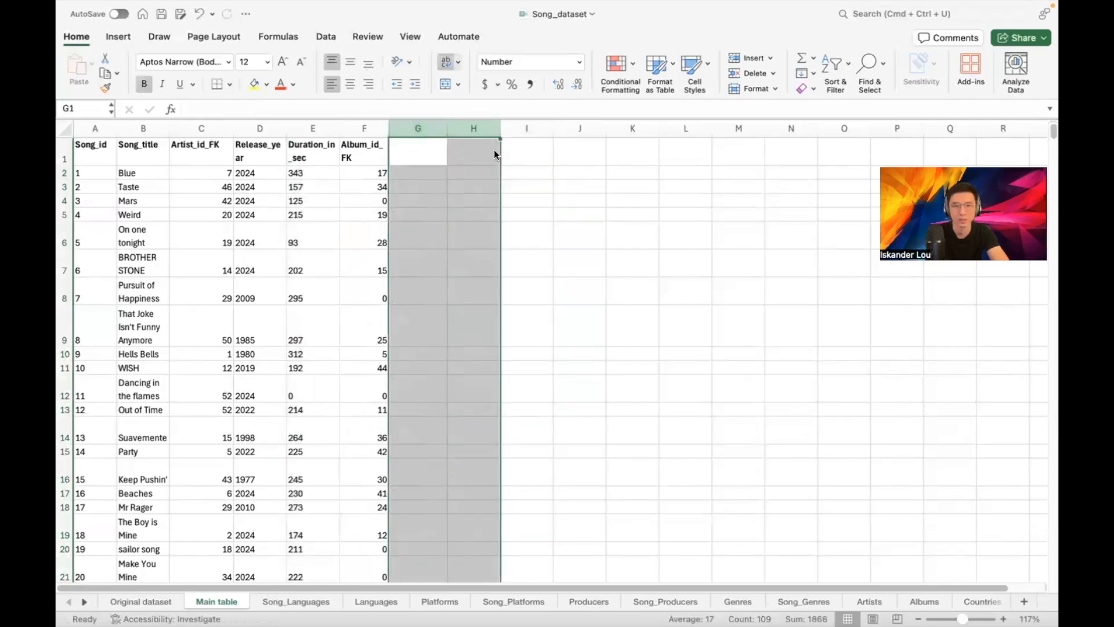
{"action": "left_click", "coordinate": [599, 173]}
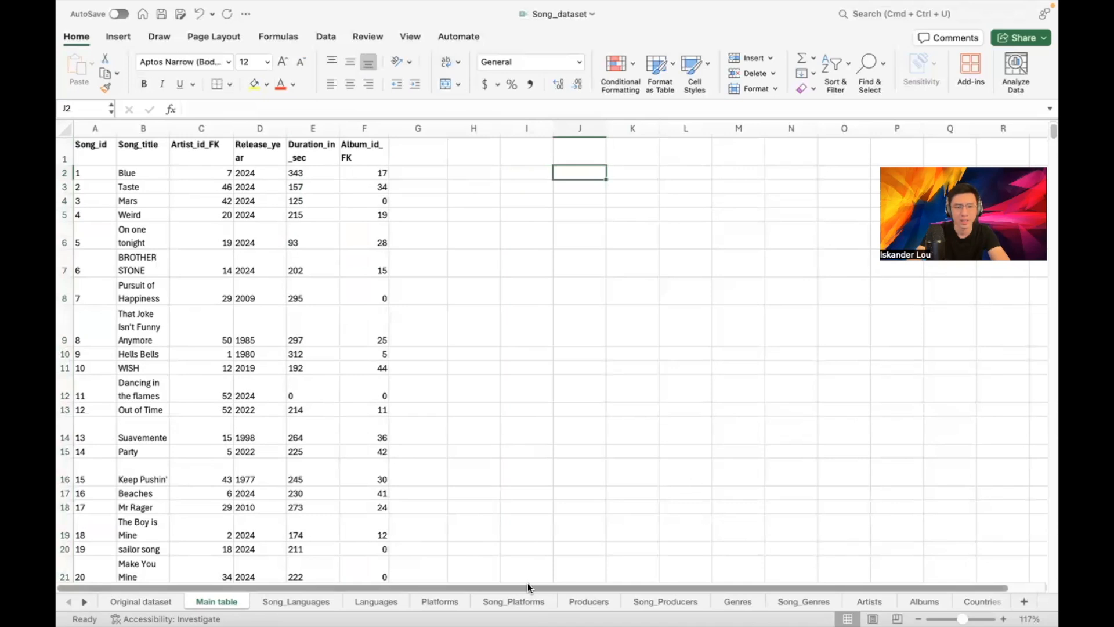
Rename the Main table sheet to Songs
{"action": "double_click", "coordinate": [200, 603]}
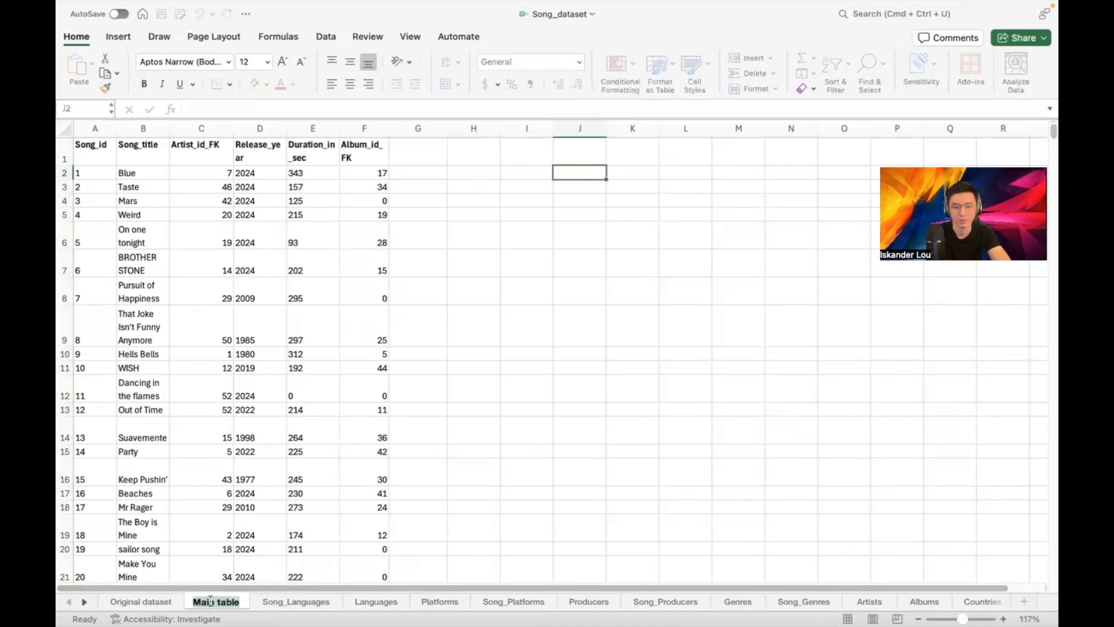
{"action": "type", "text": "Songs"}
{"action": "key", "text": "Return"}
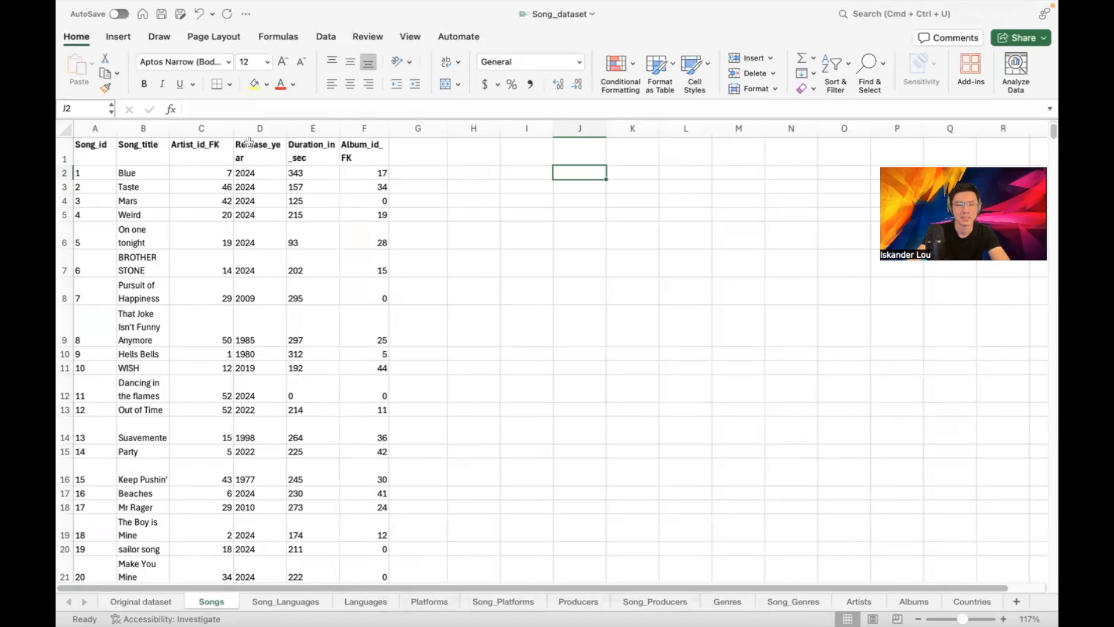
Move Artist_id_FK into column G, delete empty column C, and view Original dataset
{"action": "left_click", "coordinate": [214, 127]}
{"action": "key", "text": "super+c"}
{"action": "left_click", "coordinate": [414, 129]}
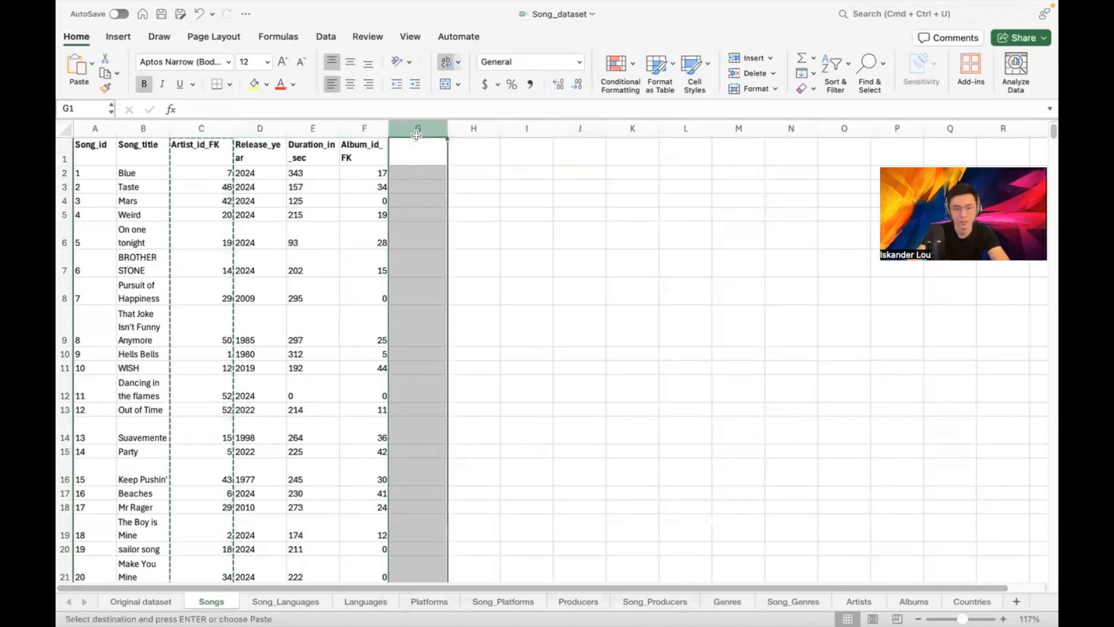
{"action": "key", "text": "super+v"}
{"action": "left_click", "coordinate": [197, 128]}
{"action": "right_click", "coordinate": [198, 130]}
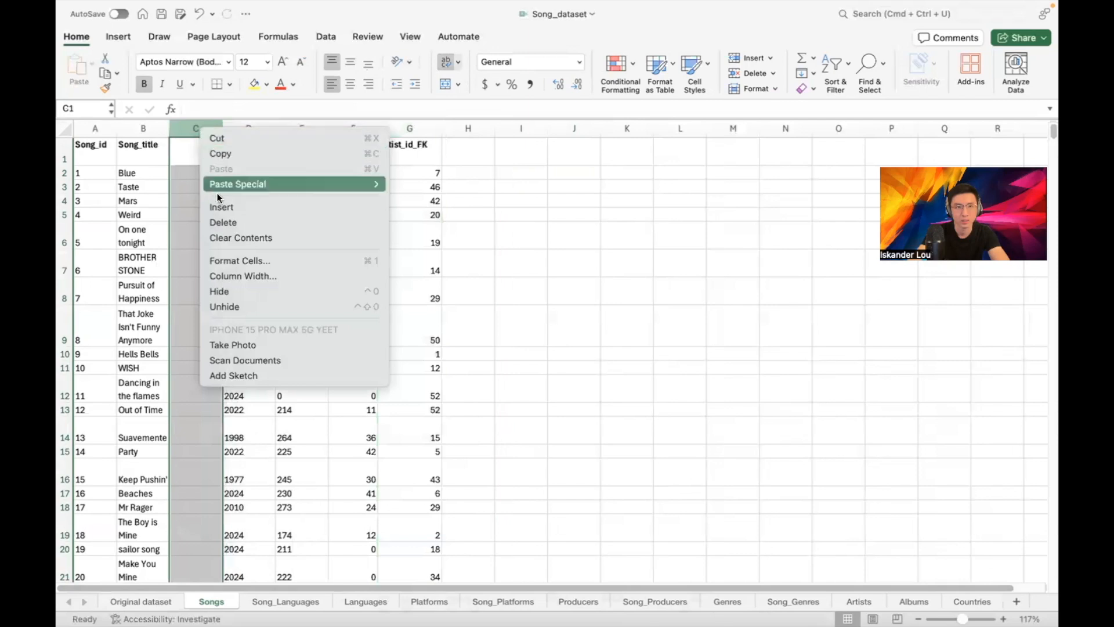
{"action": "left_click", "coordinate": [225, 222]}
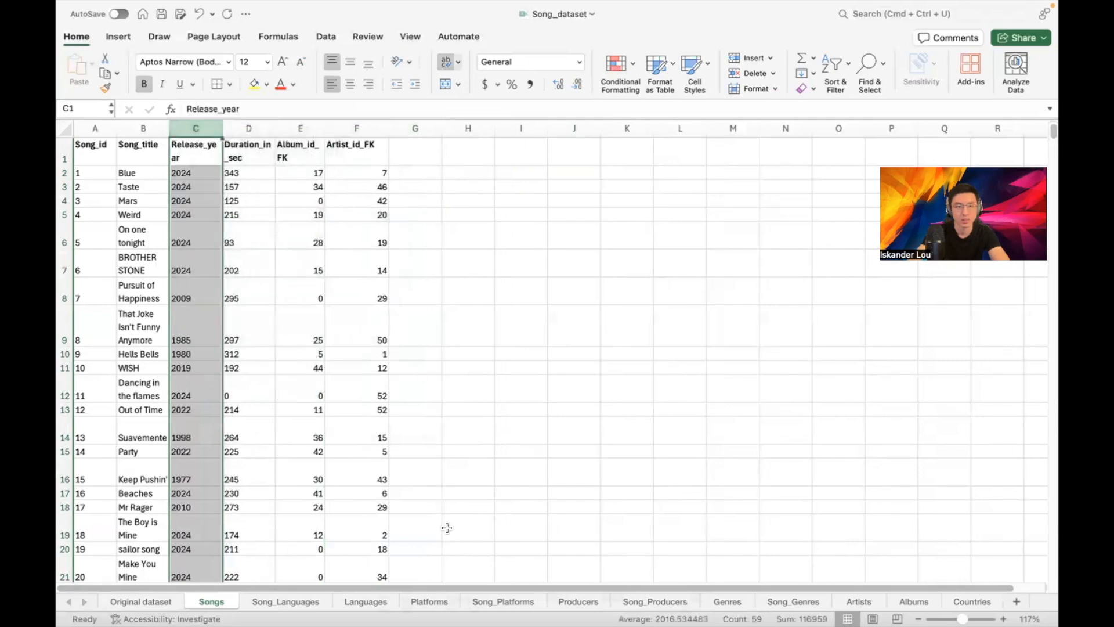
{"action": "left_click", "coordinate": [142, 601]}
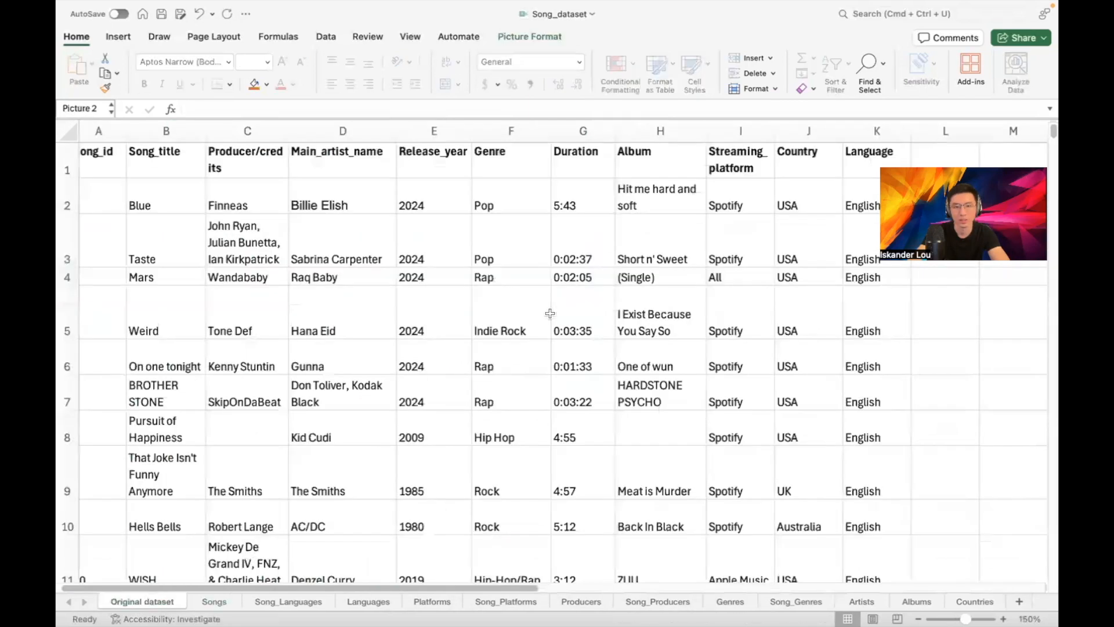
After checking the diagram, move Album_id_FK after Artist_id_FK and delete empty column E
{"action": "scroll", "coordinate": [711, 562], "scroll_direction": "right", "scroll_amount": 10}
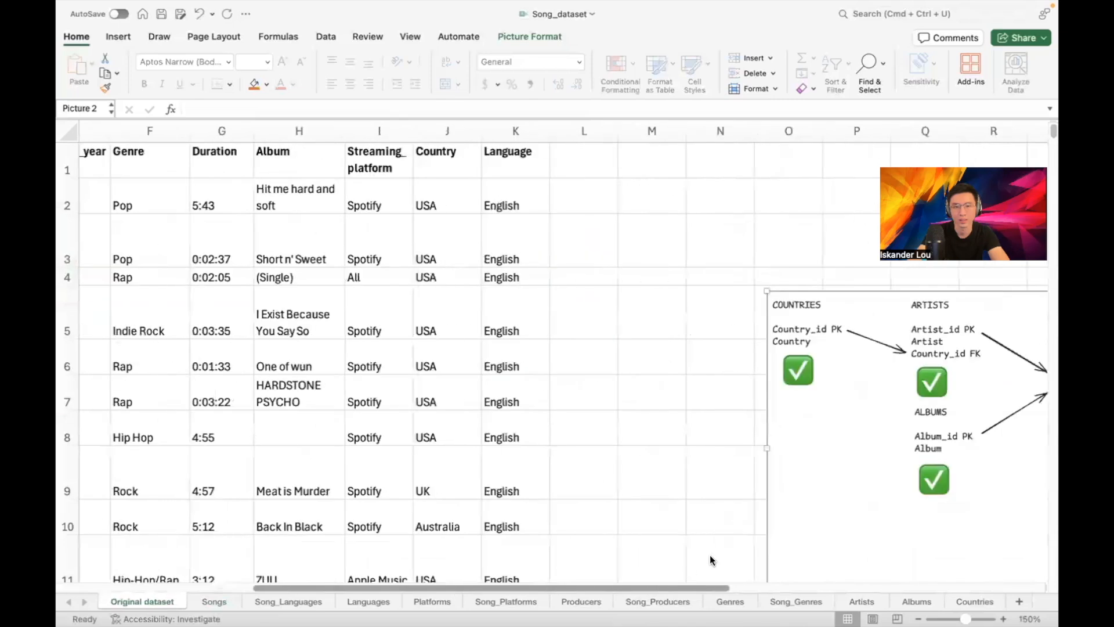
{"action": "scroll", "coordinate": [743, 321], "scroll_direction": "down", "scroll_amount": 2}
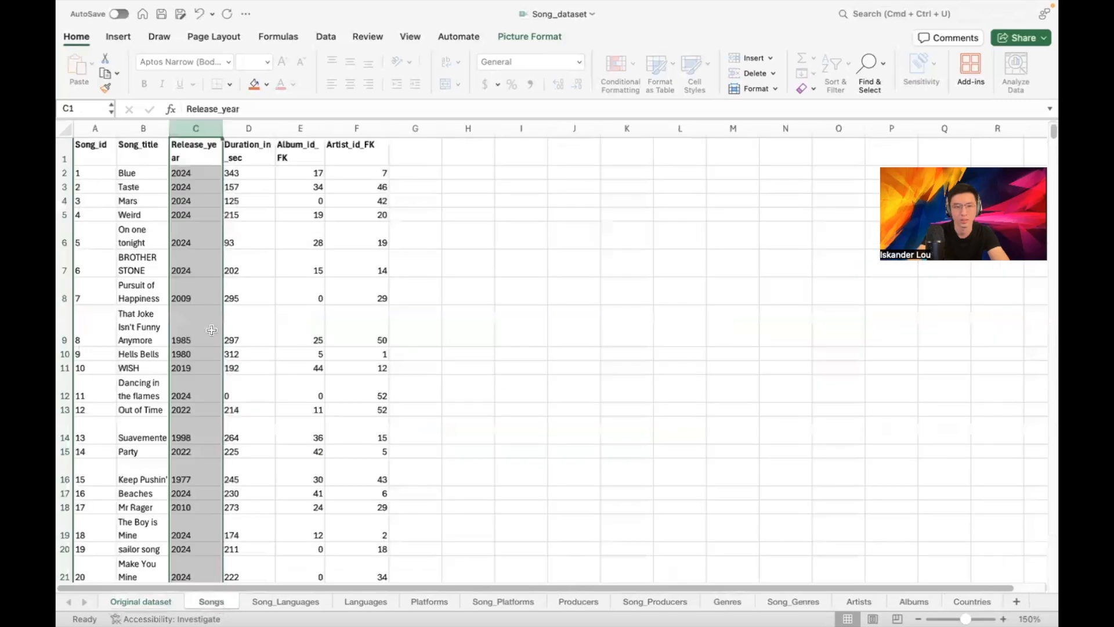
{"action": "left_click", "coordinate": [214, 602]}
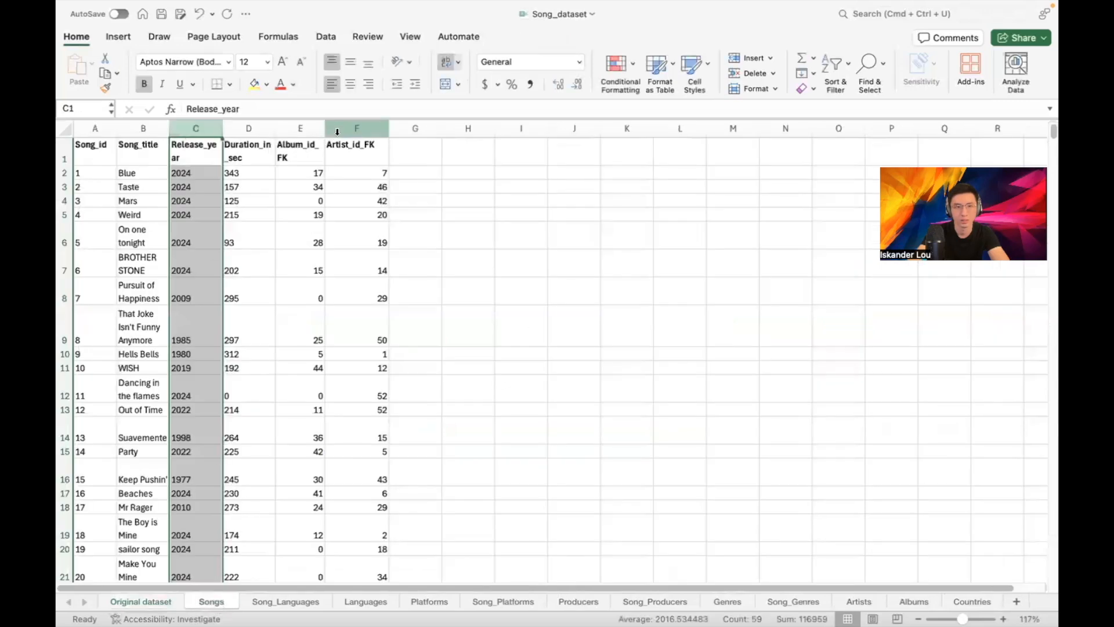
{"action": "left_click", "coordinate": [310, 129]}
{"action": "left_click_drag", "start_coordinate": [312, 130], "coordinate": [416, 131]}
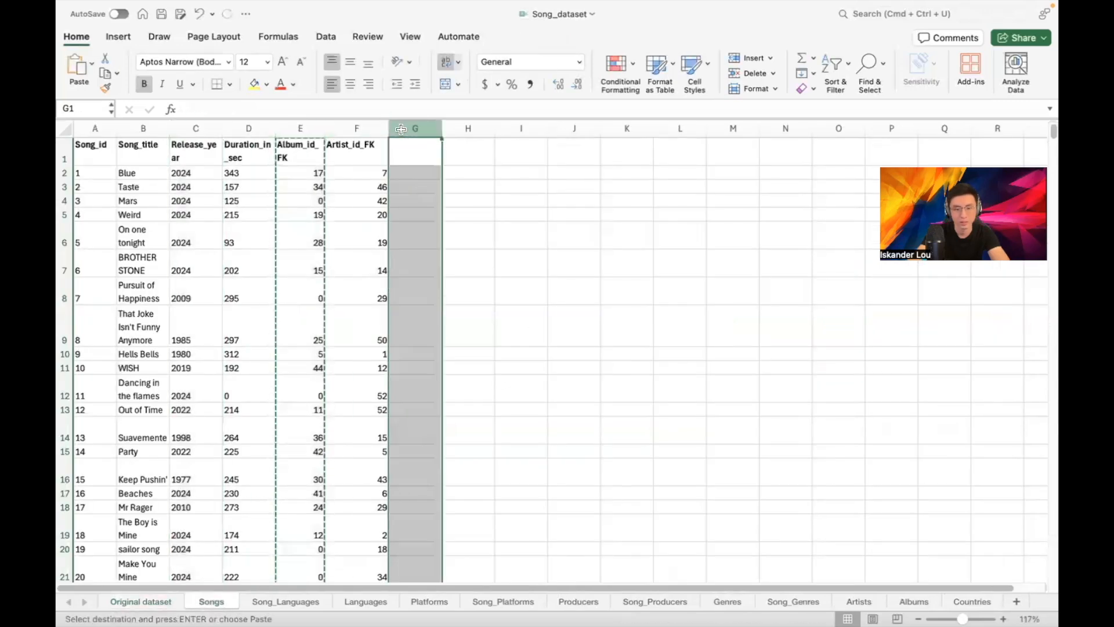
{"action": "right_click", "coordinate": [301, 133]}
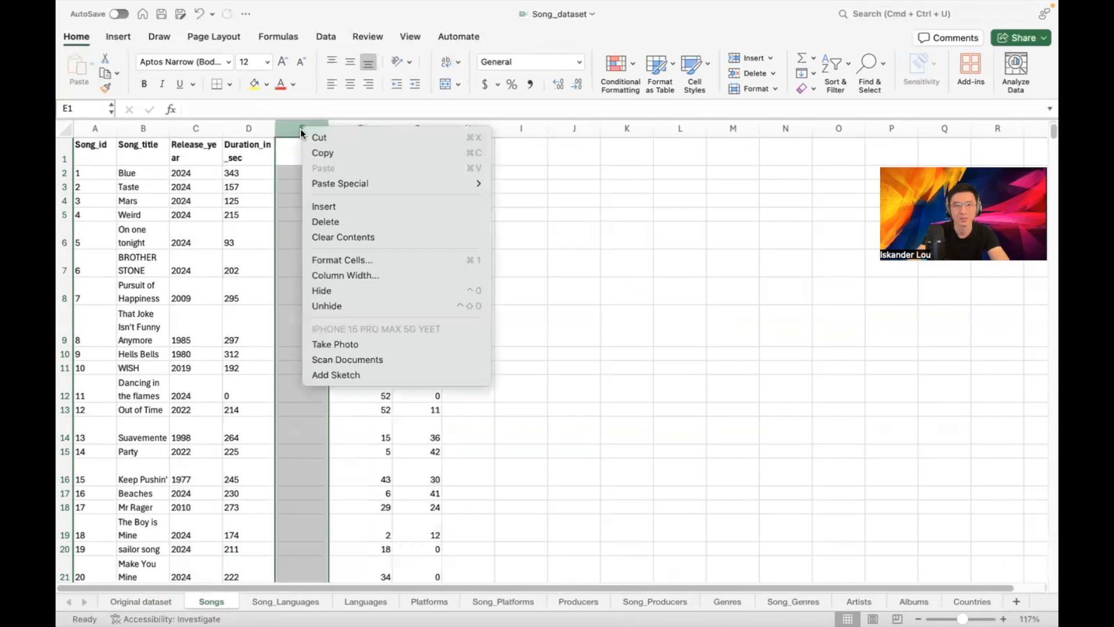
{"action": "left_click", "coordinate": [337, 220]}
{"action": "left_click", "coordinate": [498, 182]}
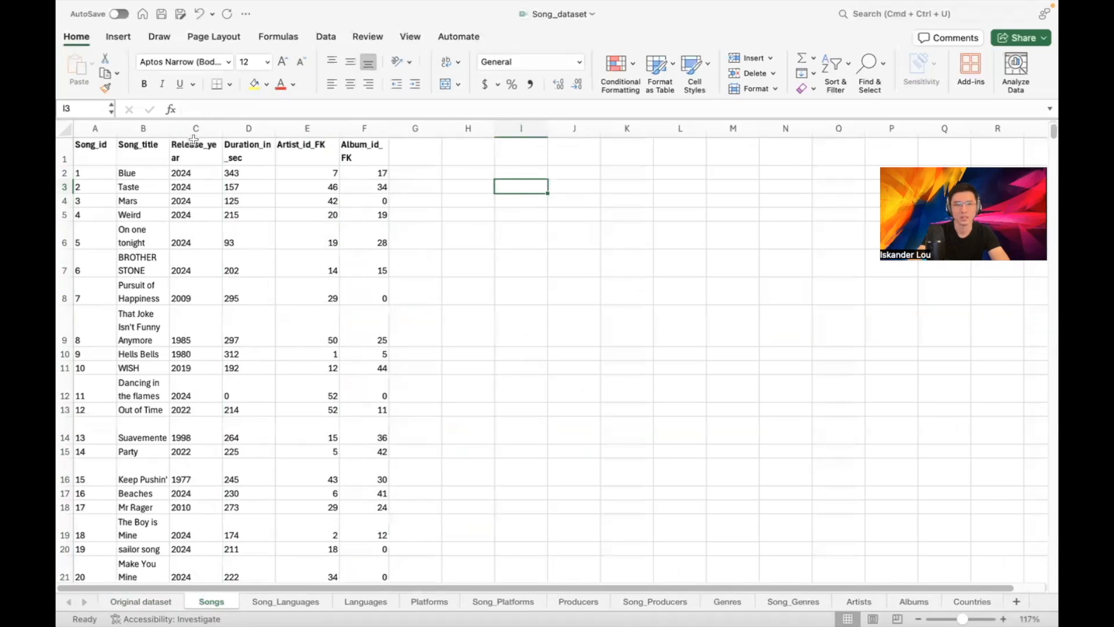
Save only the Songs sheet as Songs in Comma Separated Values (.csv) format
{"action": "left_click", "coordinate": [138, 8]}
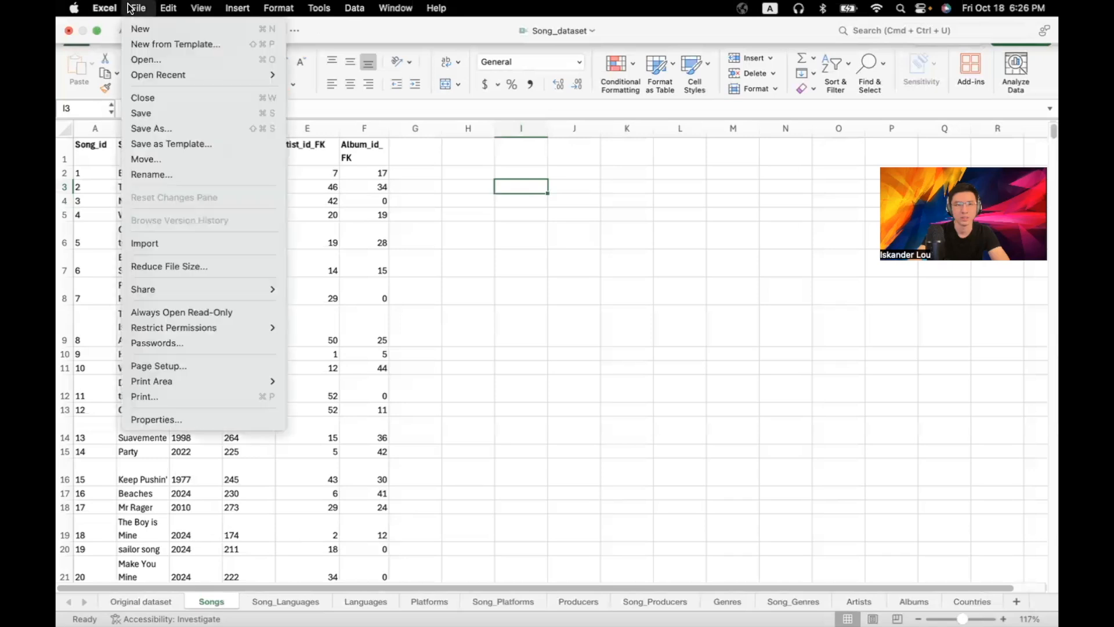
{"action": "left_click", "coordinate": [154, 128]}
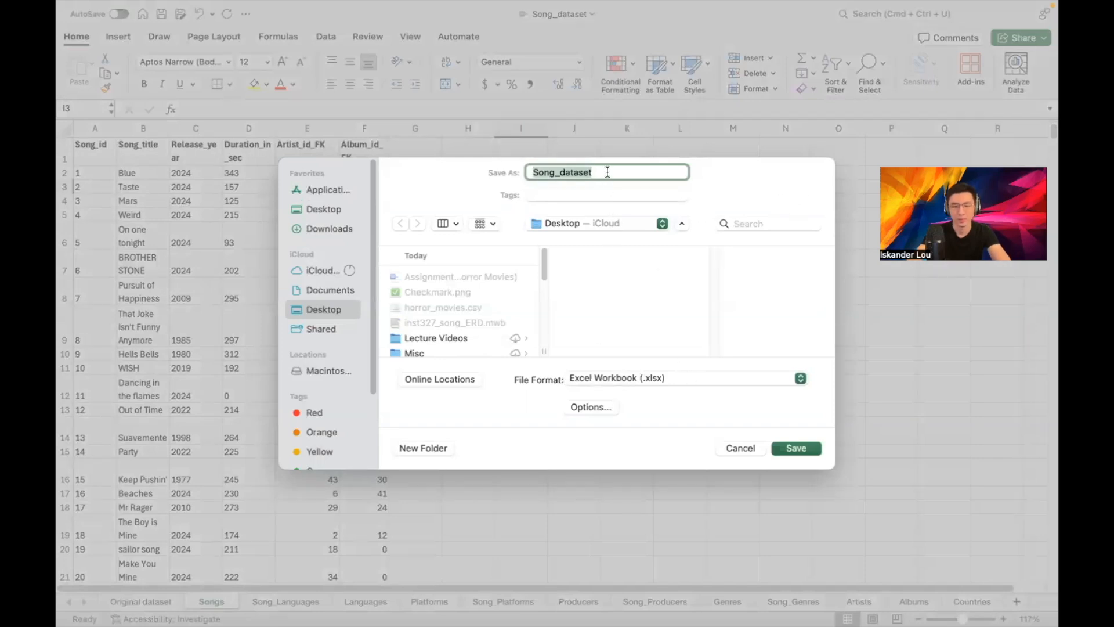
{"action": "type", "text": "Songs"}
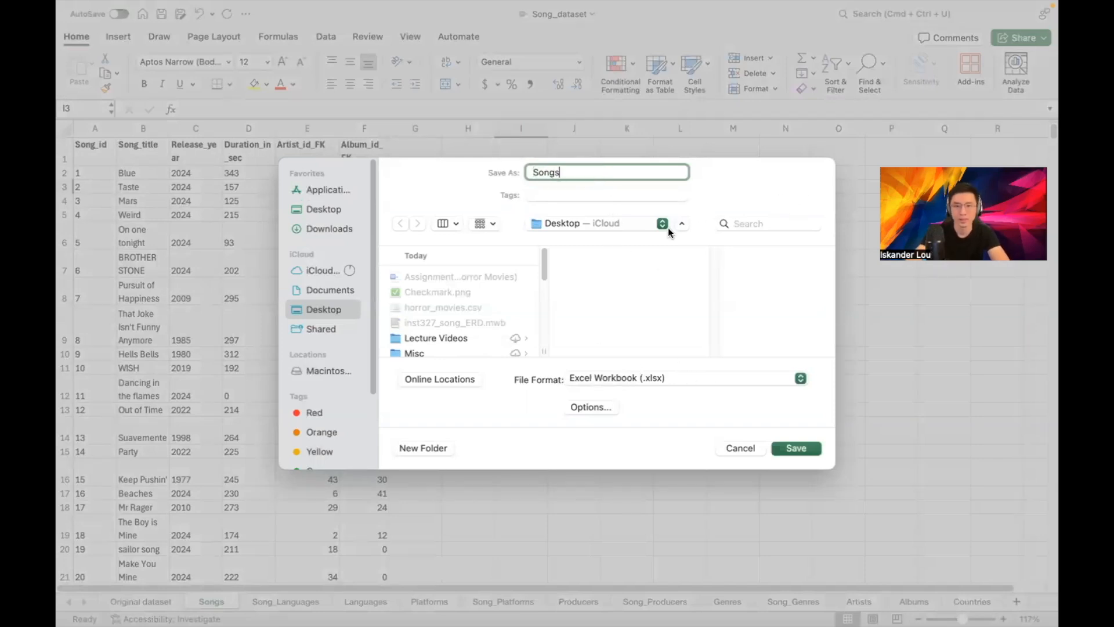
{"action": "left_click", "coordinate": [800, 379]}
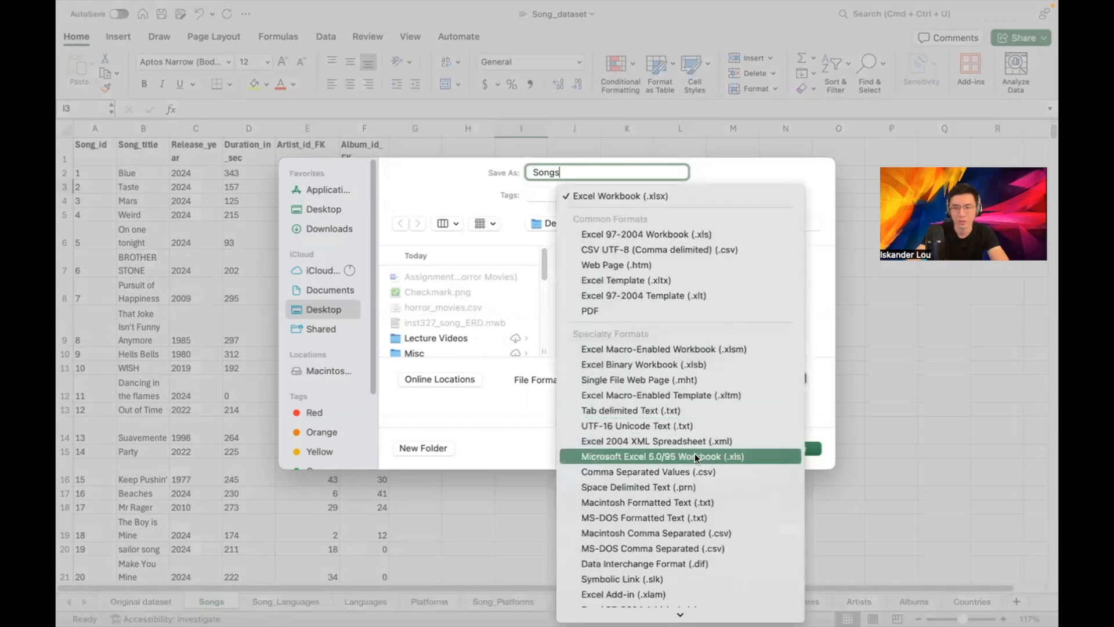
{"action": "left_click", "coordinate": [685, 472]}
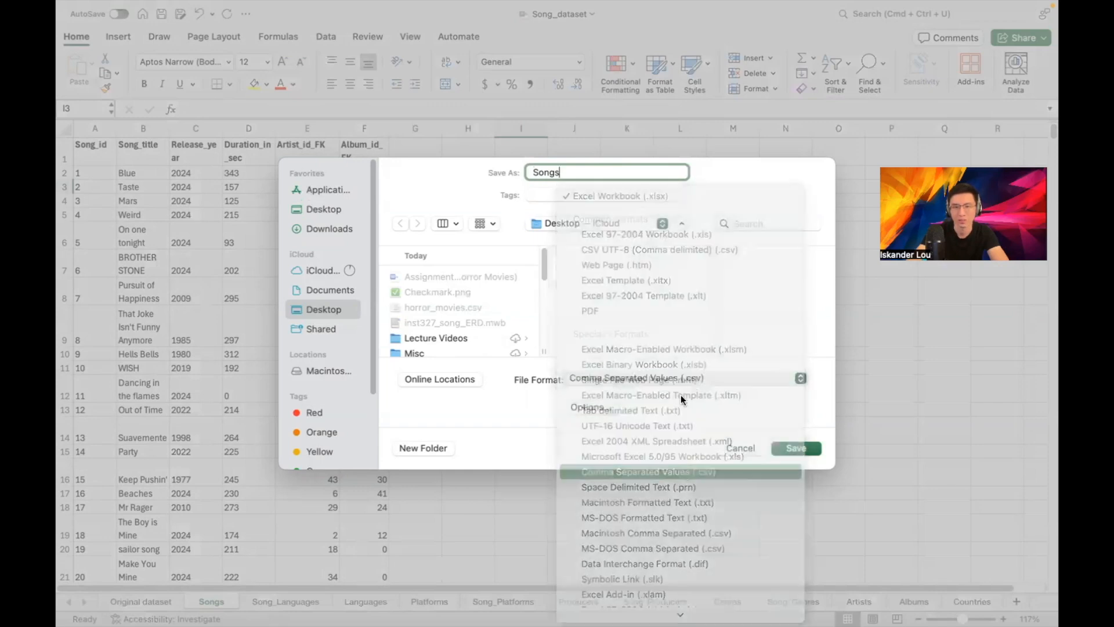
{"action": "left_click", "coordinate": [790, 447]}
{"action": "left_click", "coordinate": [600, 295]}
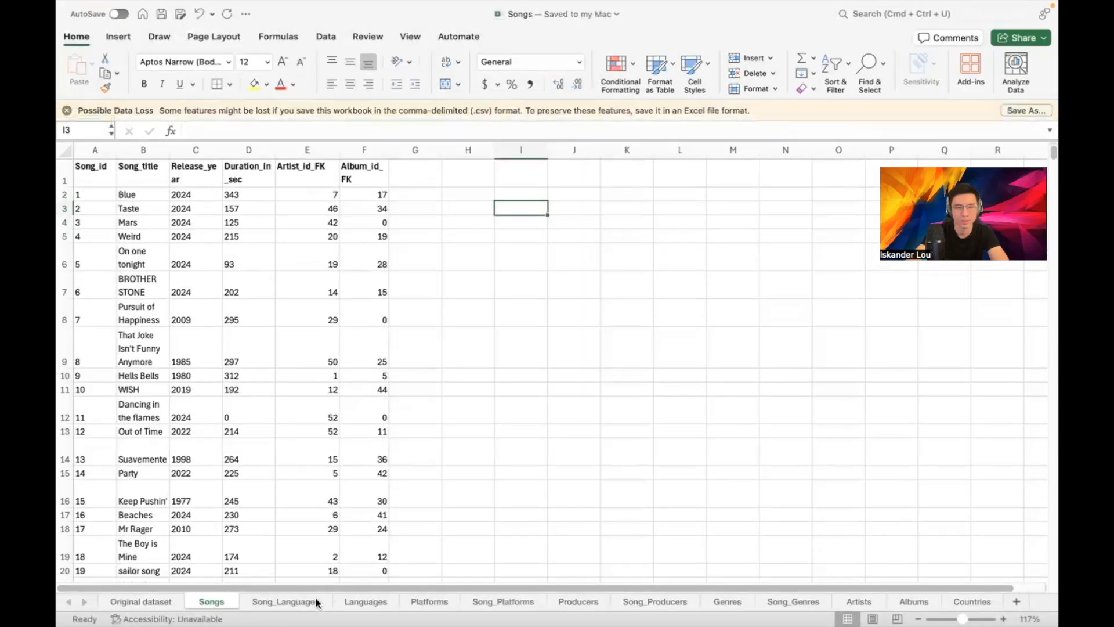
Save the Song_Languages sheet alone as the CSV file Song_Language
{"action": "left_click", "coordinate": [316, 601]}
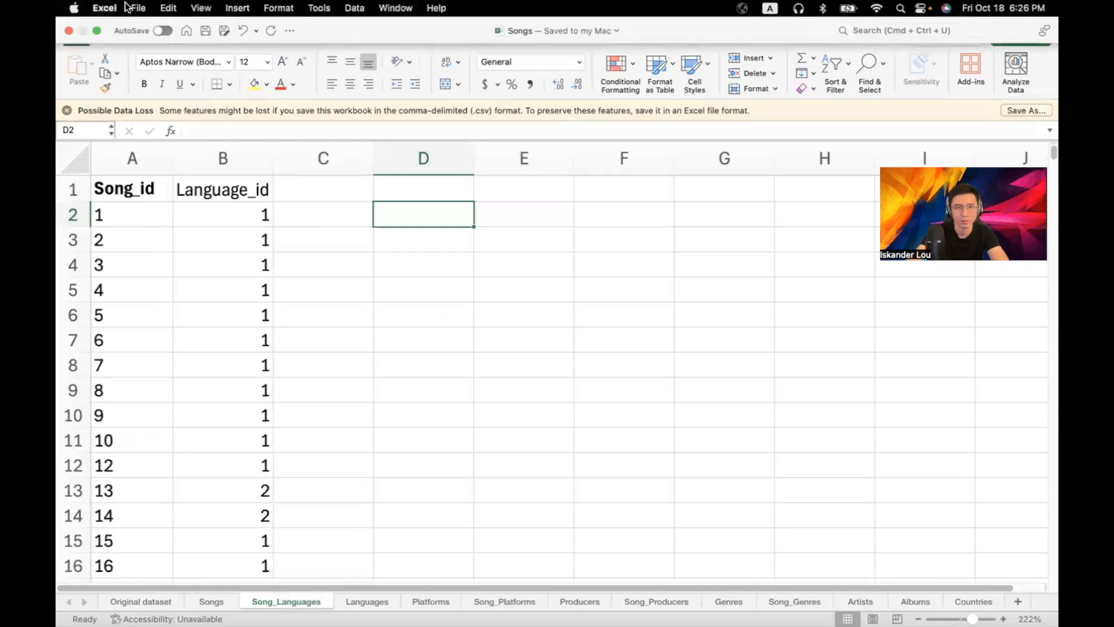
{"action": "left_click", "coordinate": [130, 7]}
{"action": "left_click", "coordinate": [173, 129]}
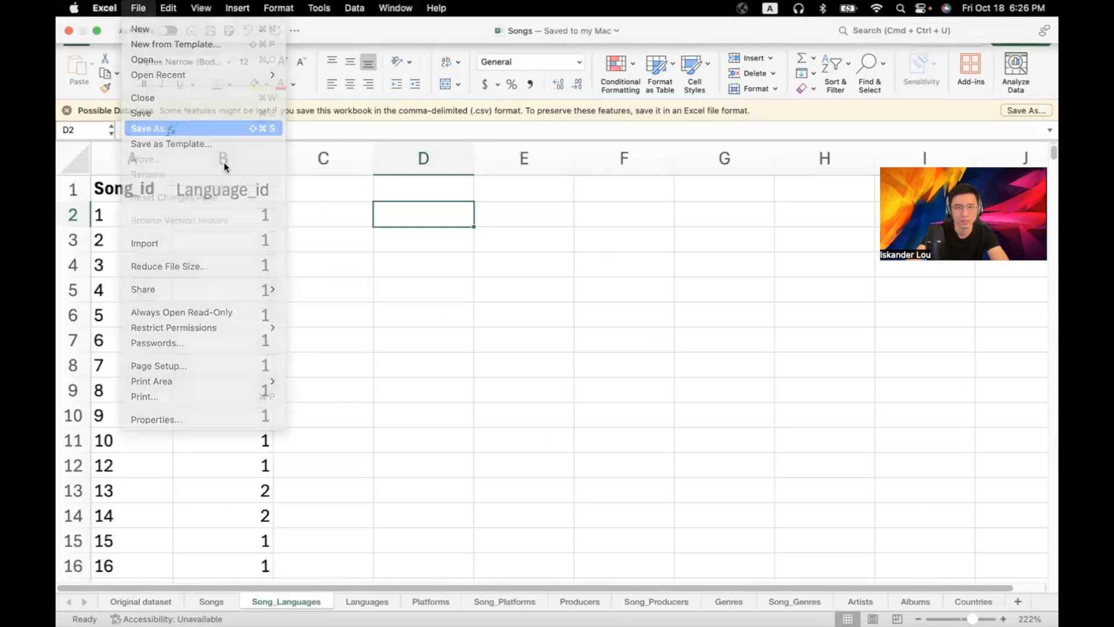
{"action": "type", "text": "Song_Languages"}
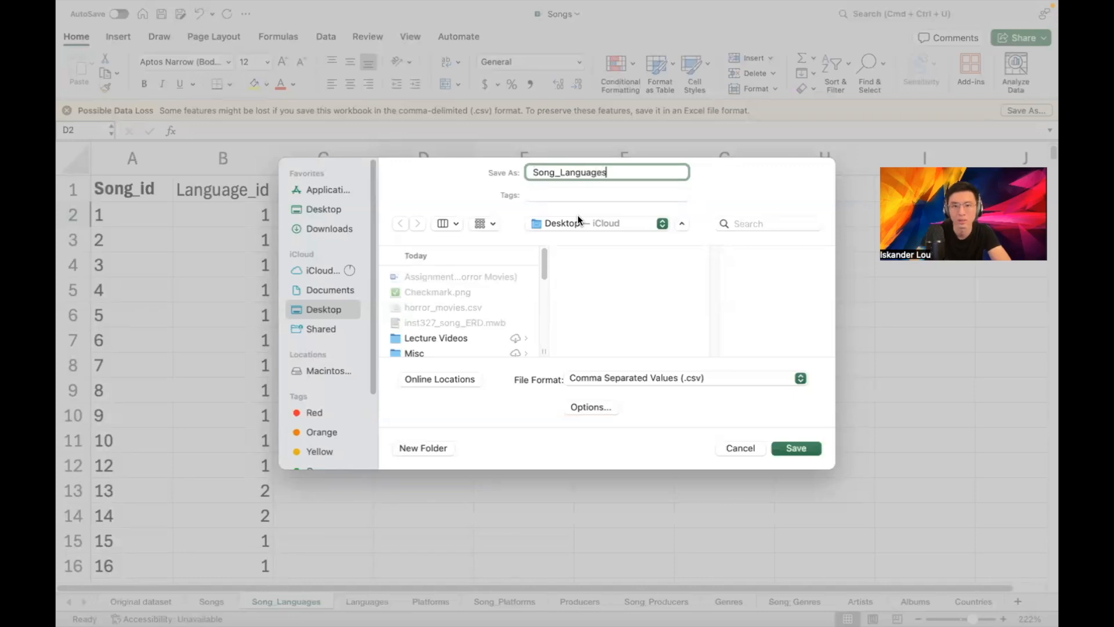
{"action": "key", "text": "Return"}
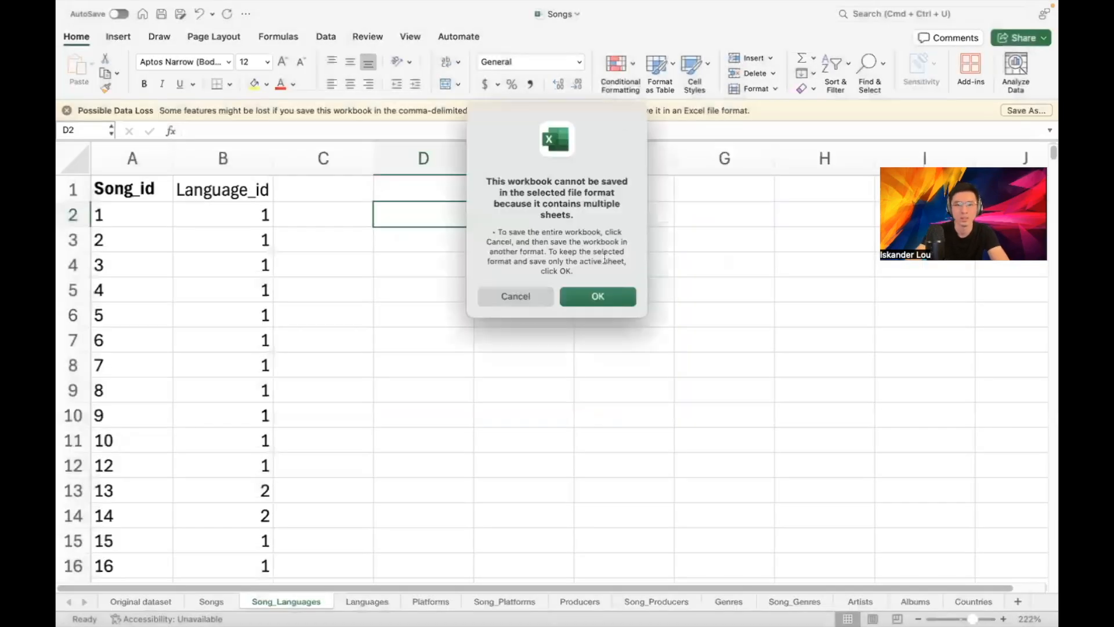
{"action": "left_click", "coordinate": [569, 294]}
Save the Languages sheet alone as the CSV file Languages, then leave Excel
{"action": "left_click", "coordinate": [376, 602]}
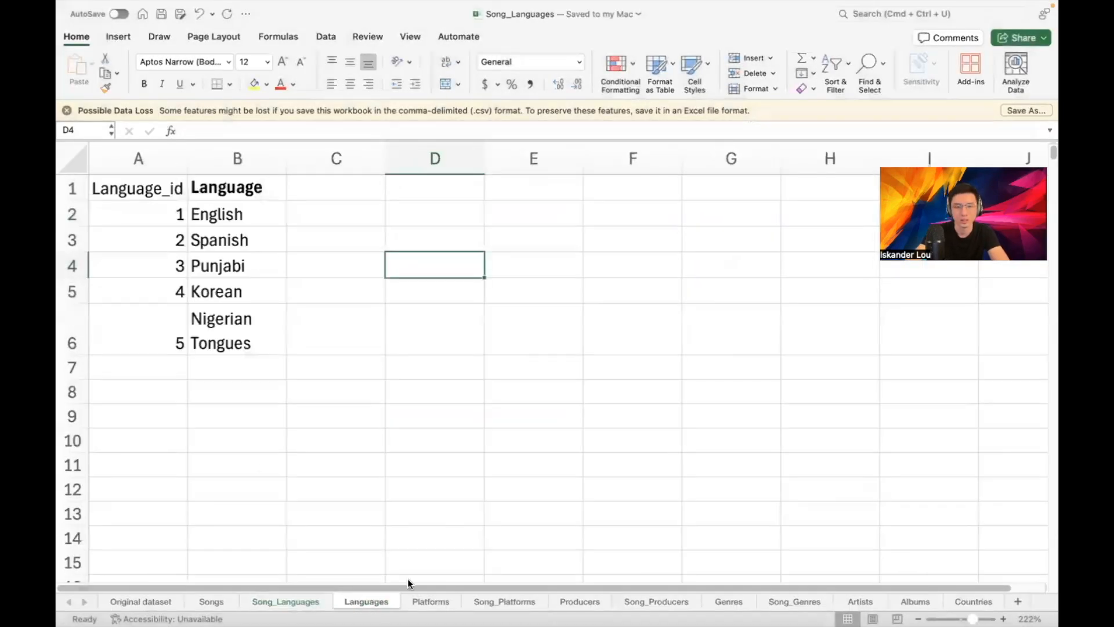
{"action": "left_click", "coordinate": [138, 8]}
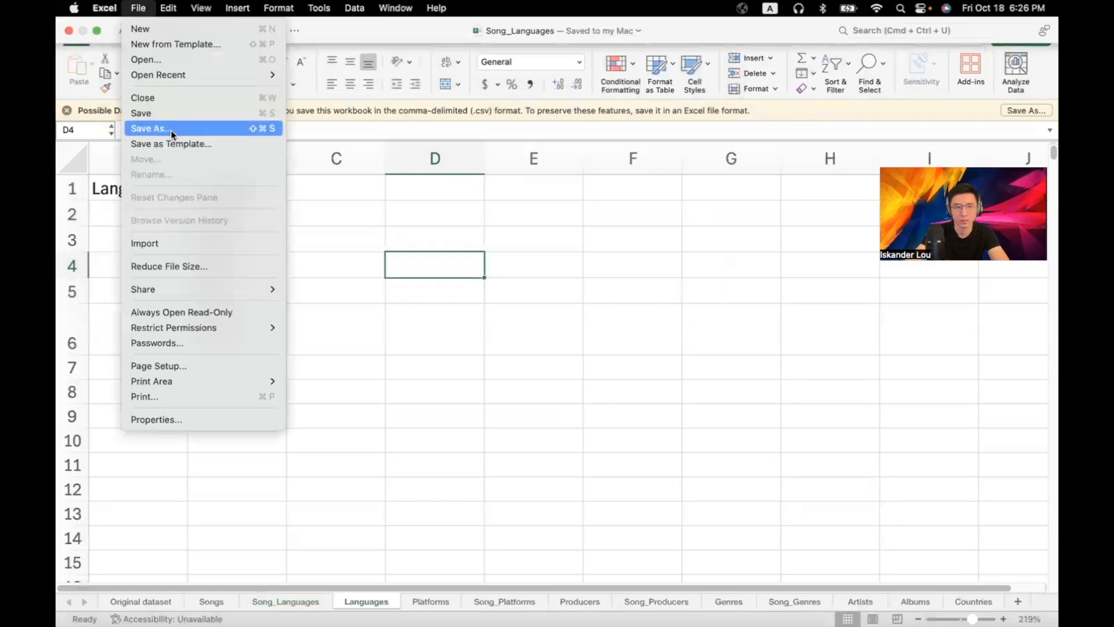
{"action": "left_click", "coordinate": [170, 129]}
{"action": "type", "text": "Languages"}
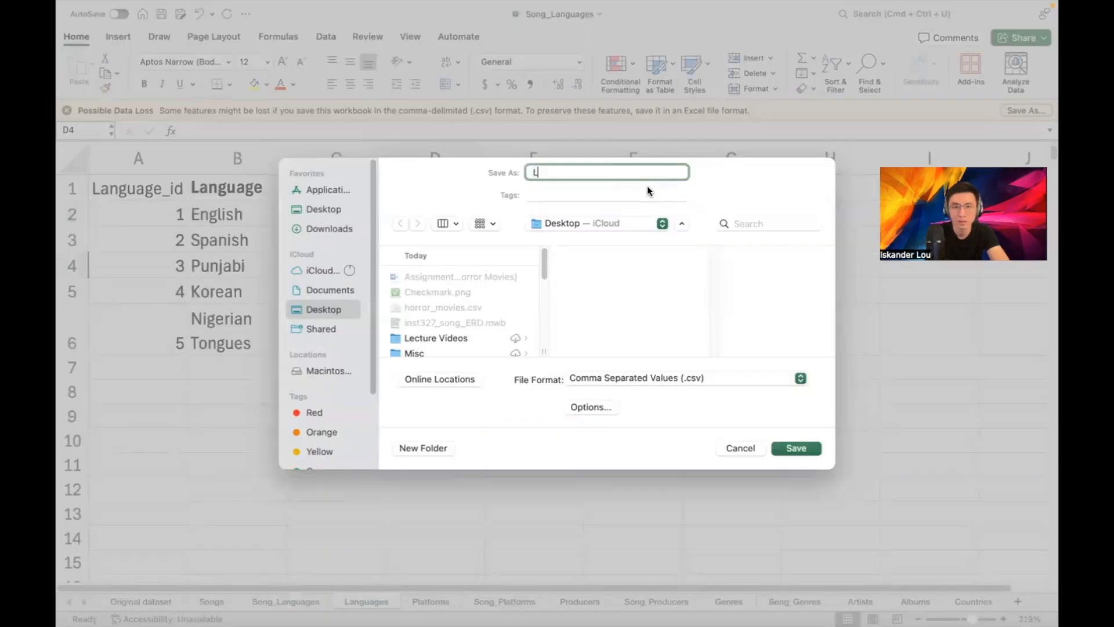
{"action": "left_click", "coordinate": [784, 447]}
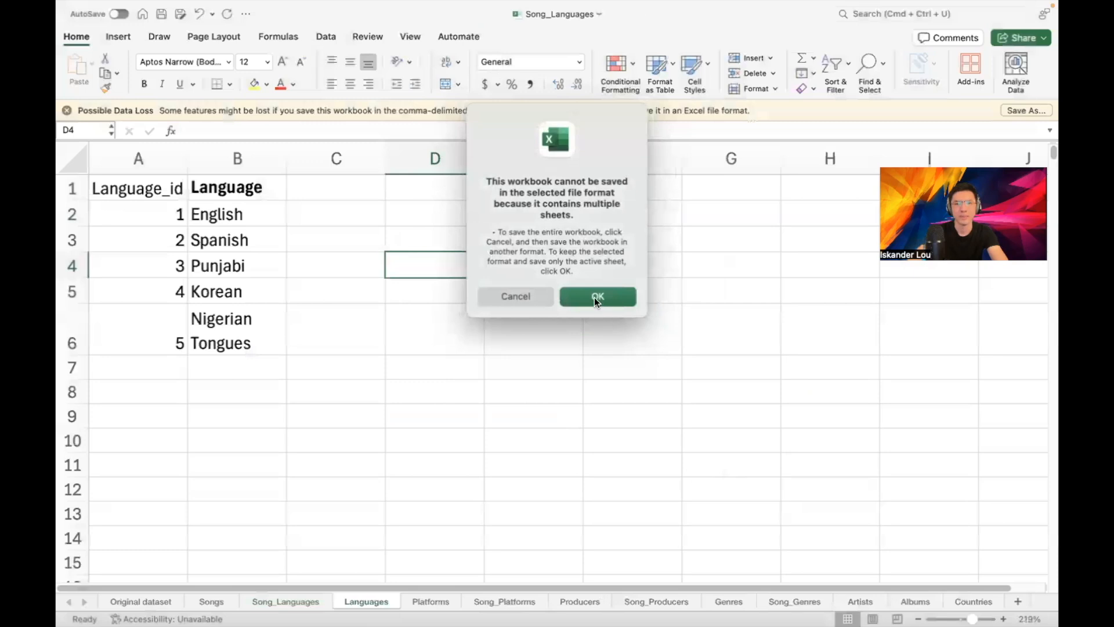
{"action": "left_click", "coordinate": [595, 298]}
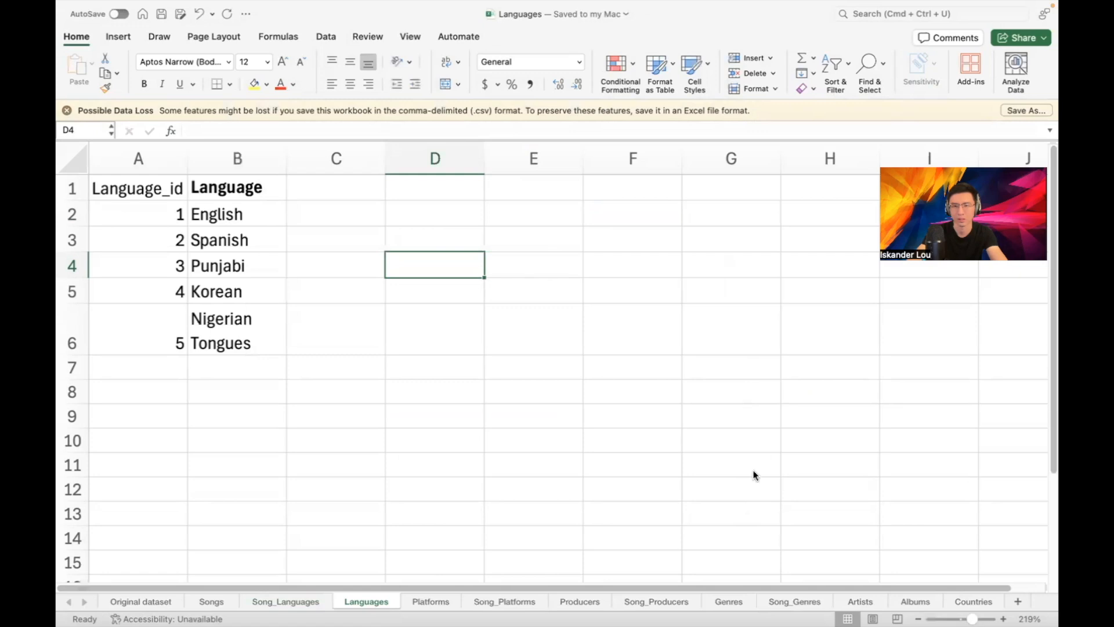
{"action": "key", "text": "ctrl+Left"}
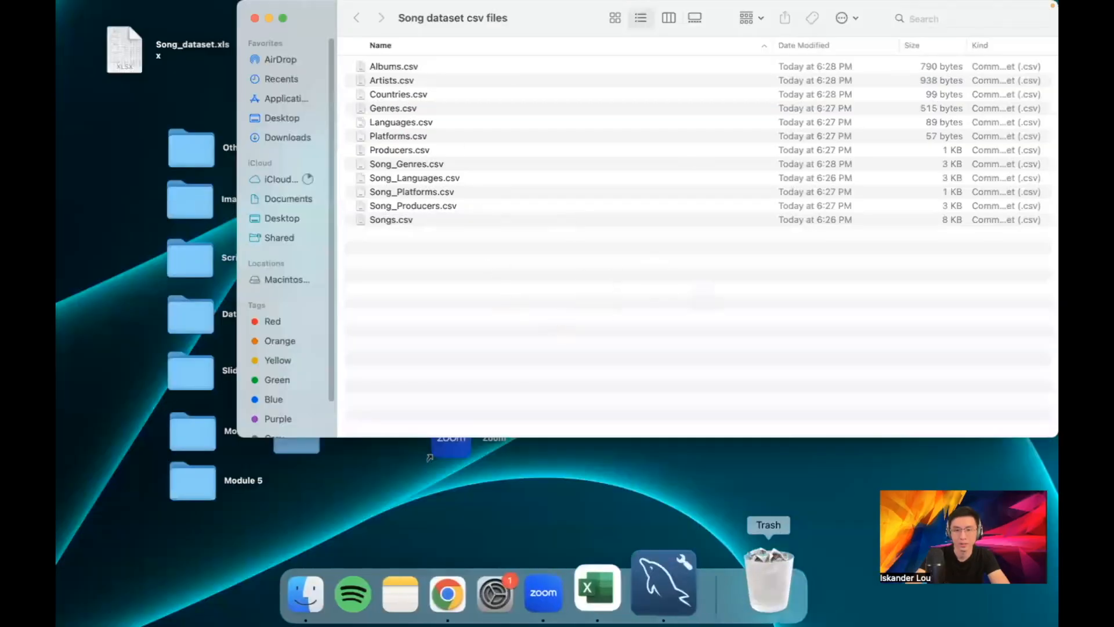
Bring MySQL Workbench to the front from the Dock
{"action": "left_click", "coordinate": [687, 589]}
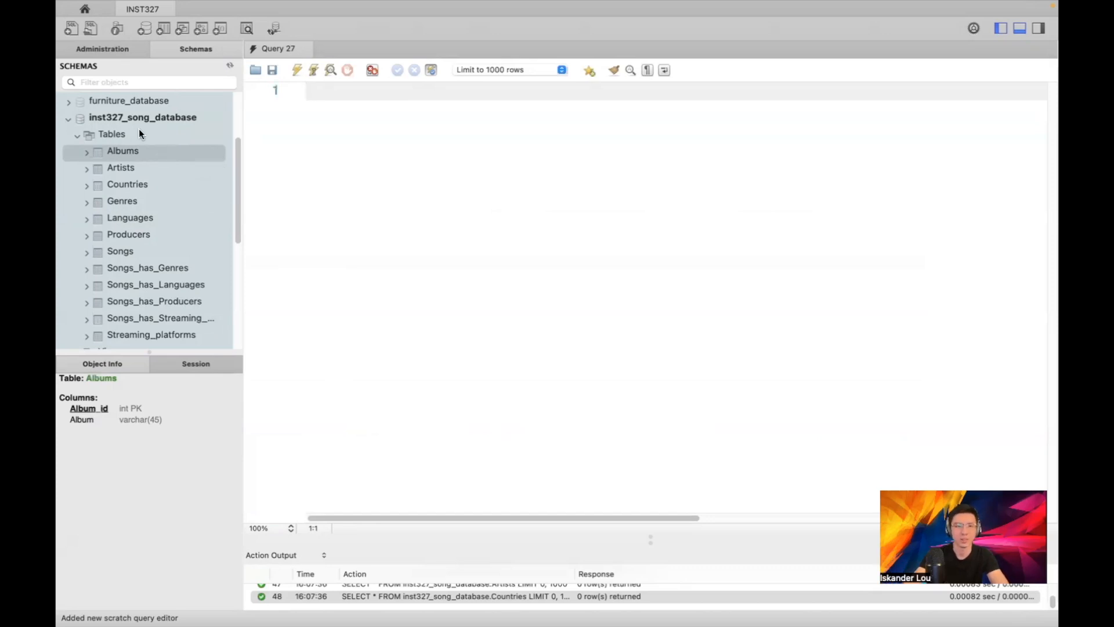
Run SELECT * on Albums, Artists, Countries and Genres, confirming Genres returns 0 rows
{"action": "left_click", "coordinate": [221, 152]}
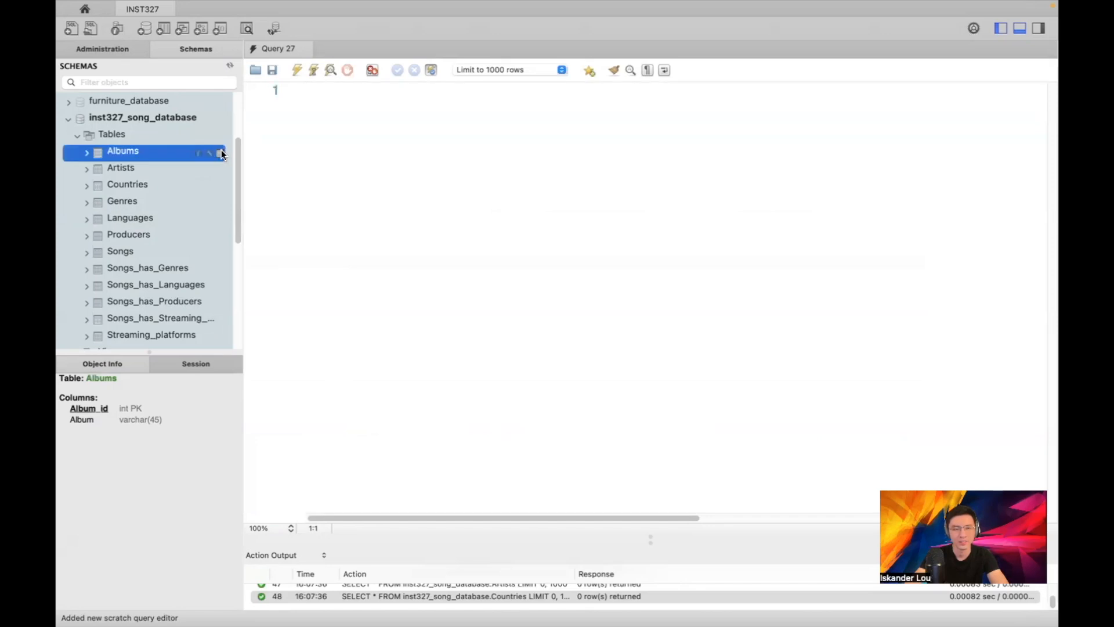
{"action": "scroll", "coordinate": [200, 178], "scroll_direction": "down", "scroll_amount": 3}
{"action": "scroll", "coordinate": [208, 175], "scroll_direction": "up", "scroll_amount": 6}
{"action": "scroll", "coordinate": [208, 177], "scroll_direction": "down", "scroll_amount": 5}
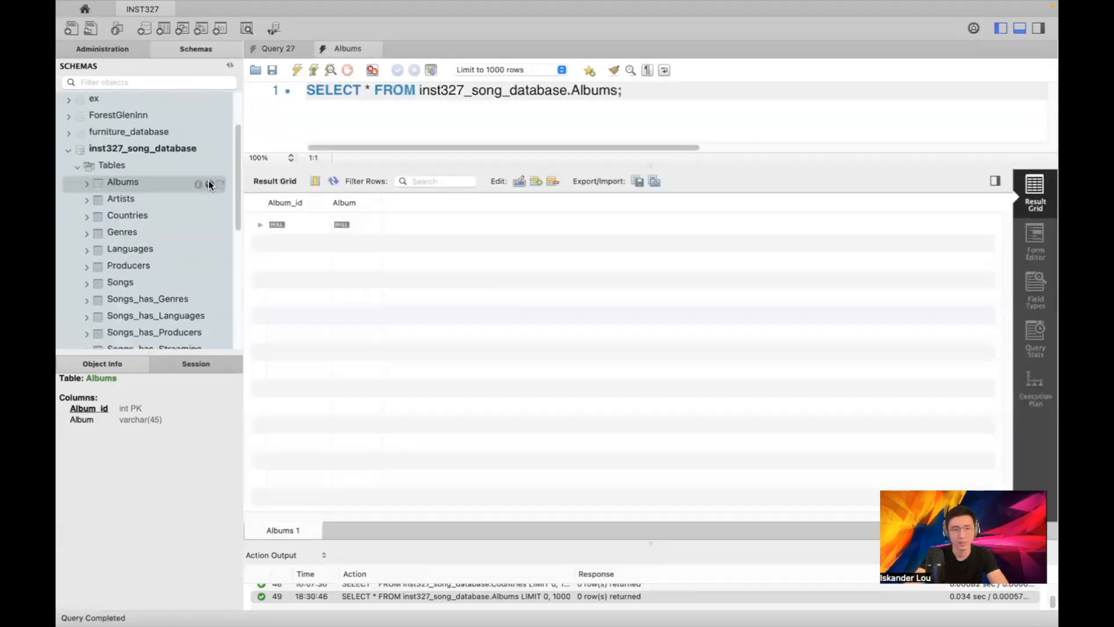
{"action": "left_click", "coordinate": [220, 179]}
{"action": "left_click", "coordinate": [219, 199]}
{"action": "left_click", "coordinate": [220, 214]}
{"action": "left_click", "coordinate": [169, 161]}
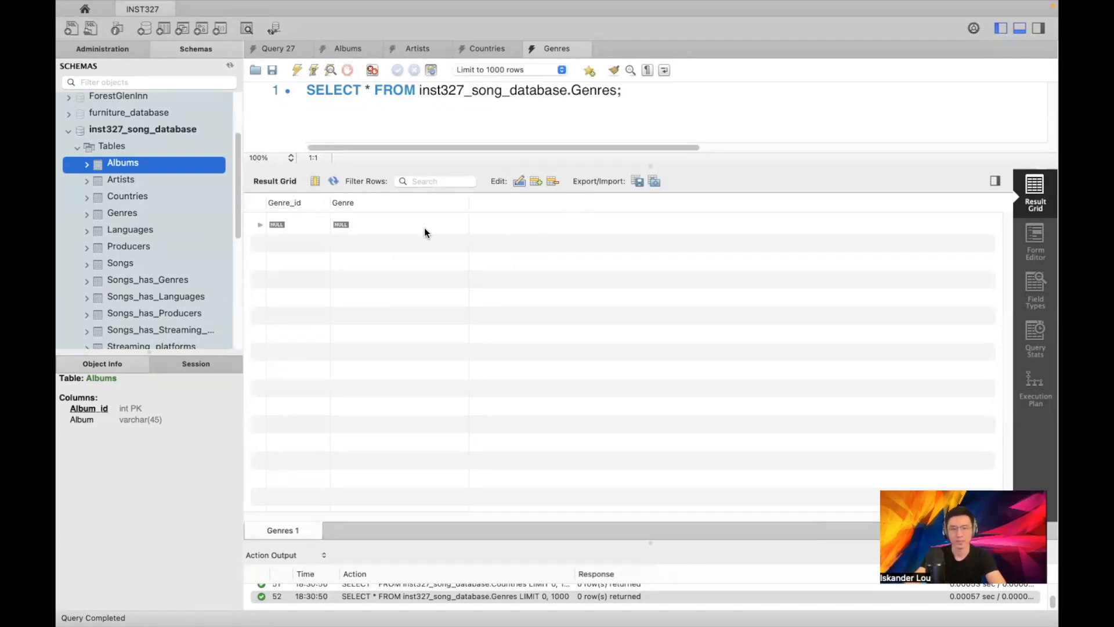
{"action": "key", "text": "ctrl+Up"}
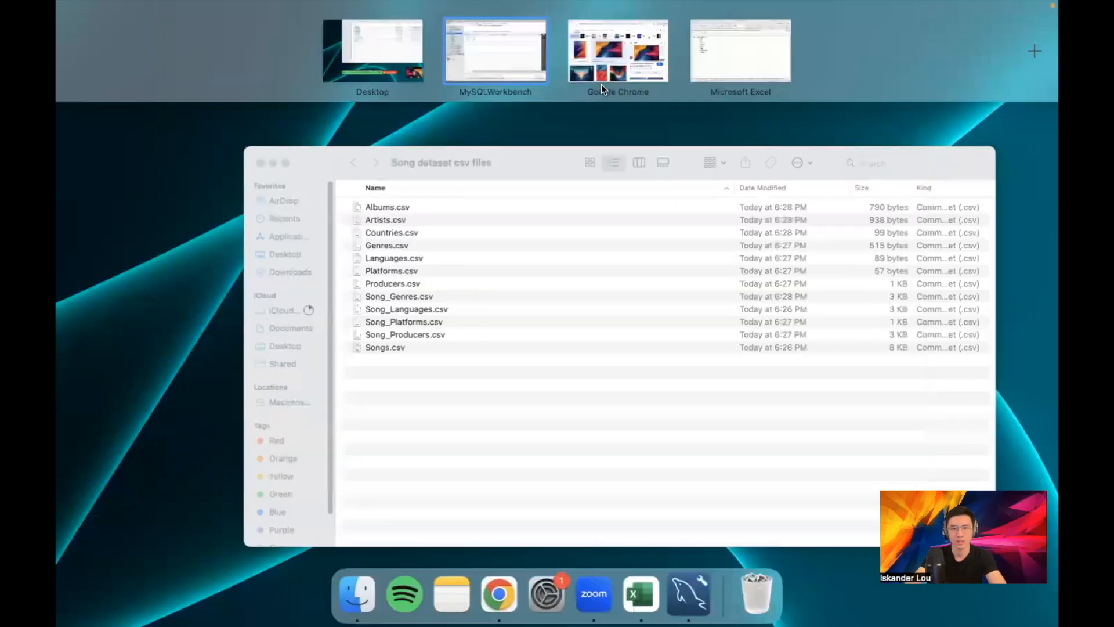
{"action": "left_click", "coordinate": [694, 54]}
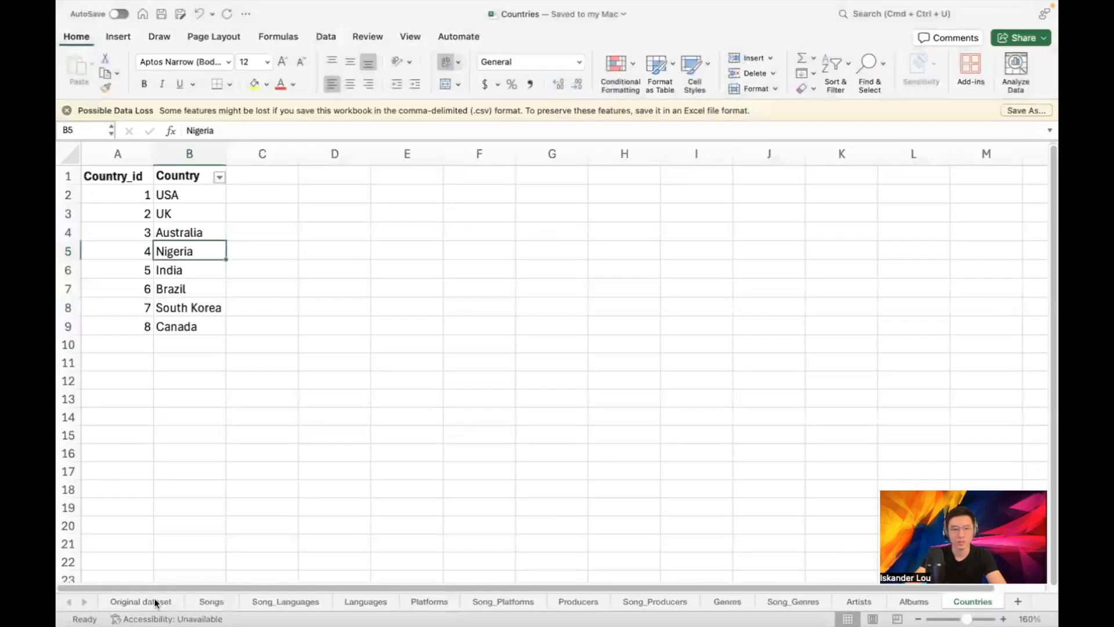
{"action": "left_click", "coordinate": [142, 602]}
{"action": "scroll", "coordinate": [580, 314], "scroll_direction": "down", "scroll_amount": 3}
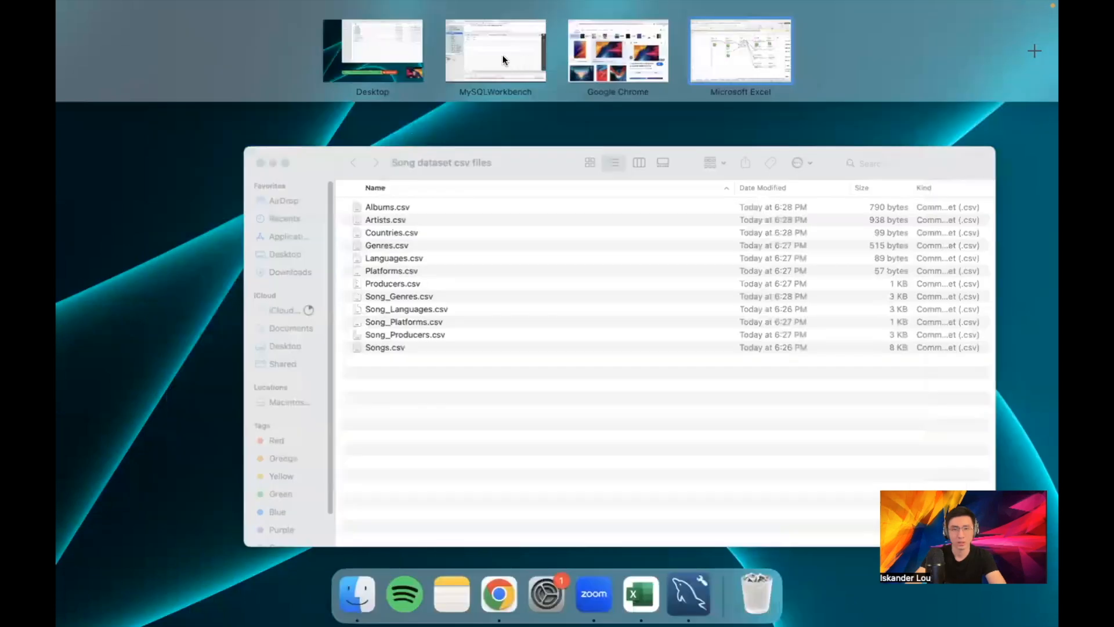
{"action": "left_click", "coordinate": [502, 59]}
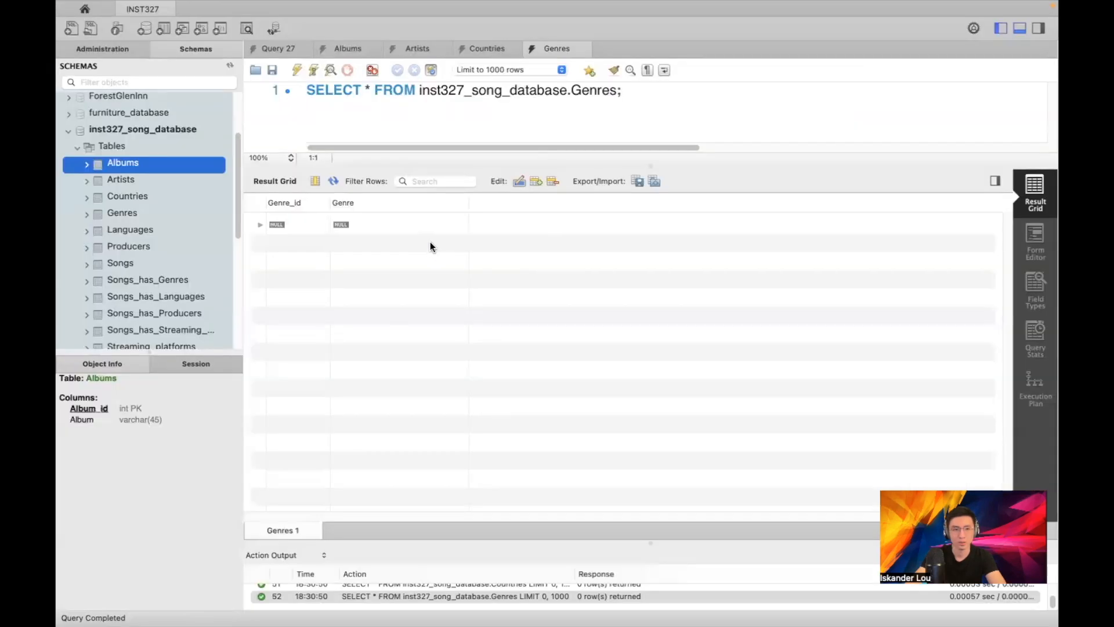
Open the Table Data Import Wizard on Countries.csv, targeting existing inst327_song_database.countries
{"action": "right_click", "coordinate": [146, 199]}
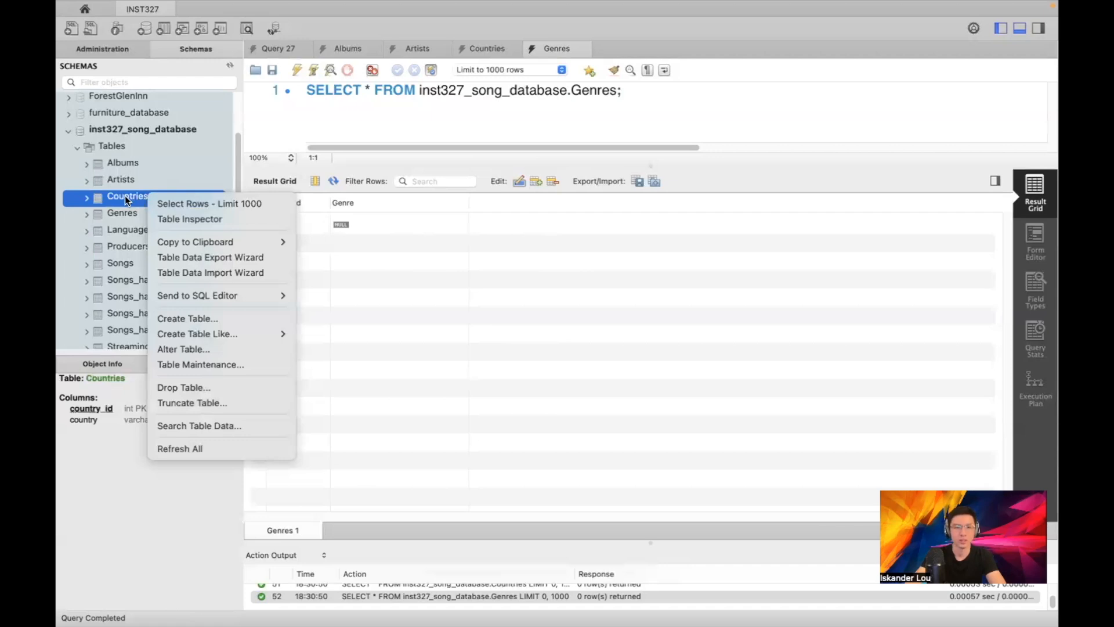
{"action": "left_click", "coordinate": [208, 273]}
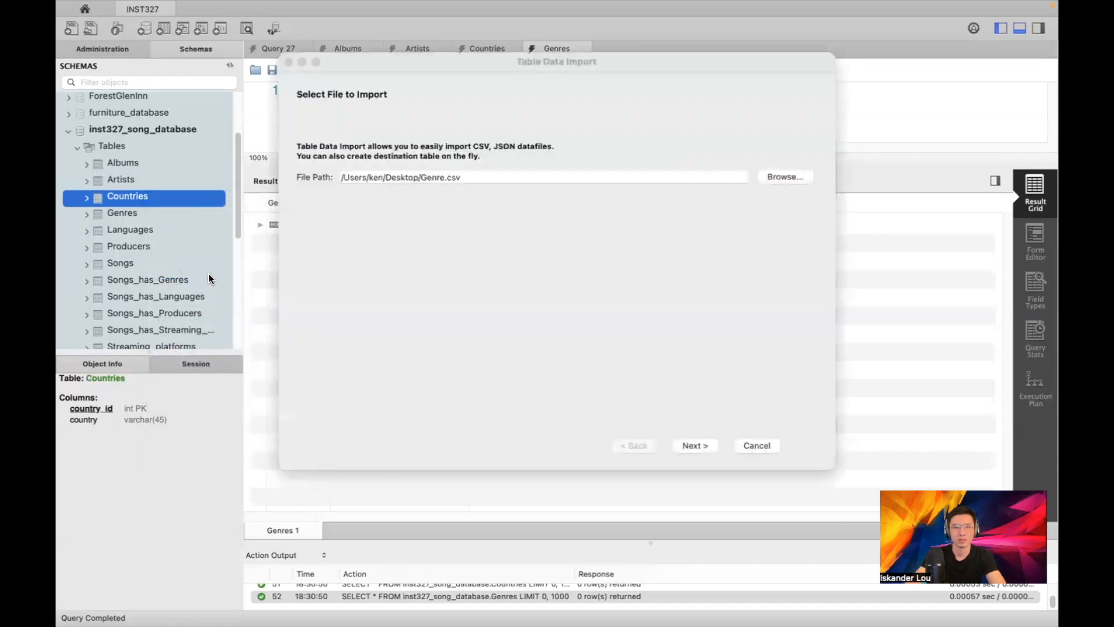
{"action": "left_click", "coordinate": [784, 177]}
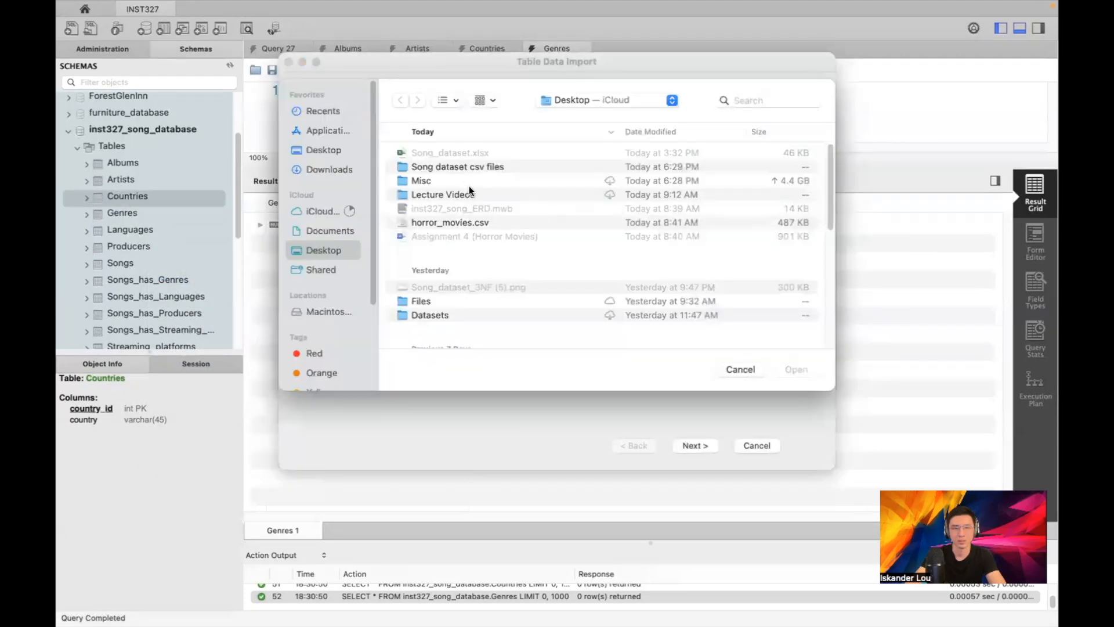
{"action": "double_click", "coordinate": [468, 167]}
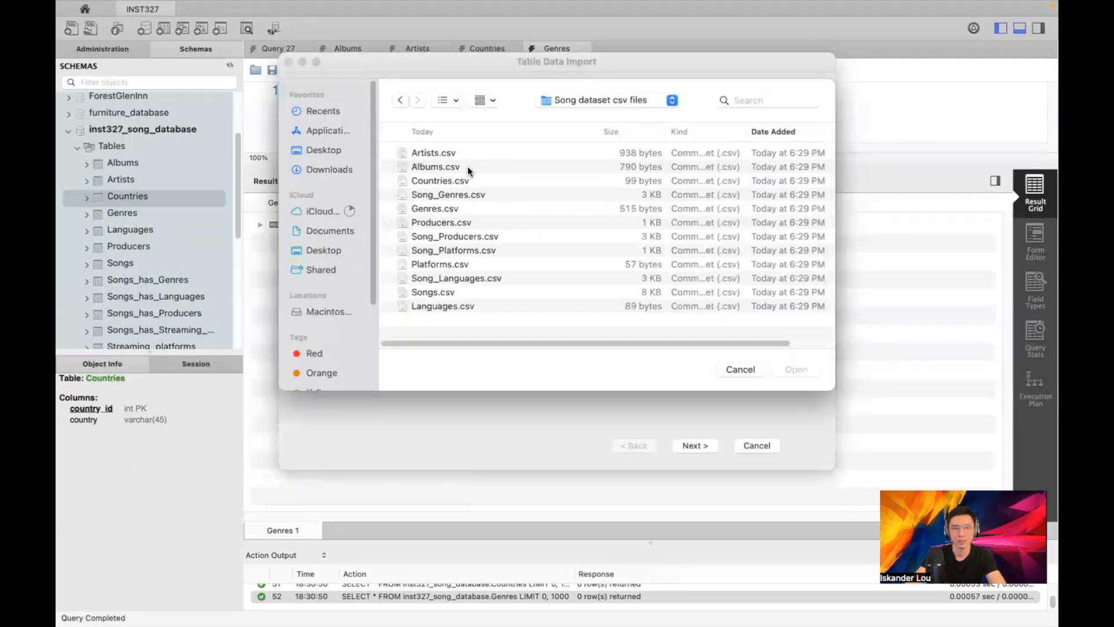
{"action": "double_click", "coordinate": [439, 180]}
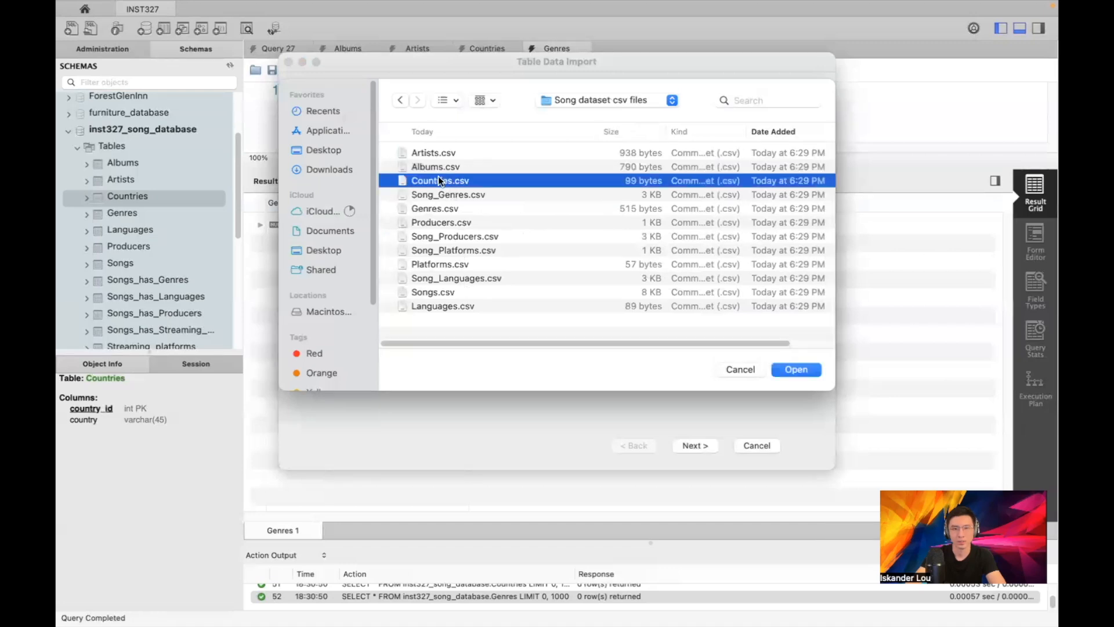
{"action": "left_click", "coordinate": [694, 445]}
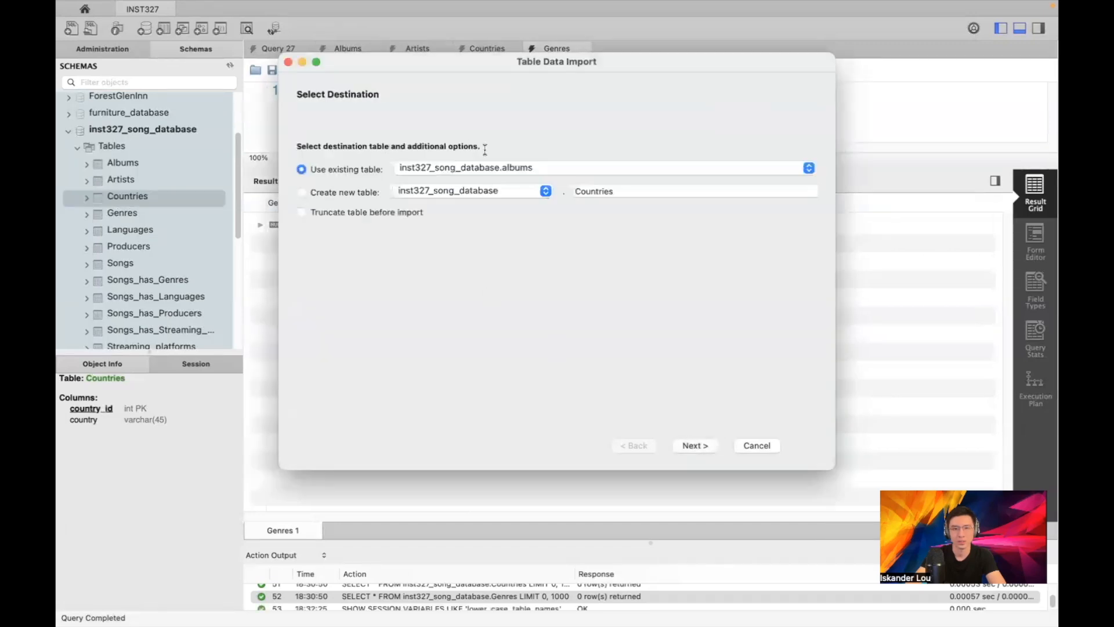
{"action": "left_click", "coordinate": [476, 169]}
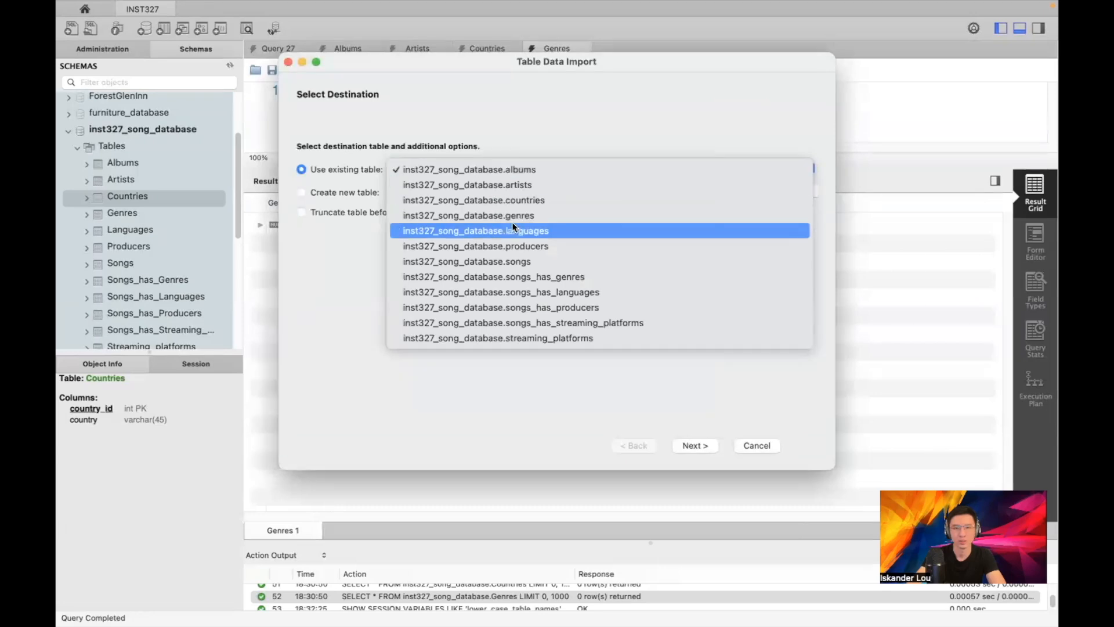
{"action": "left_click", "coordinate": [575, 195]}
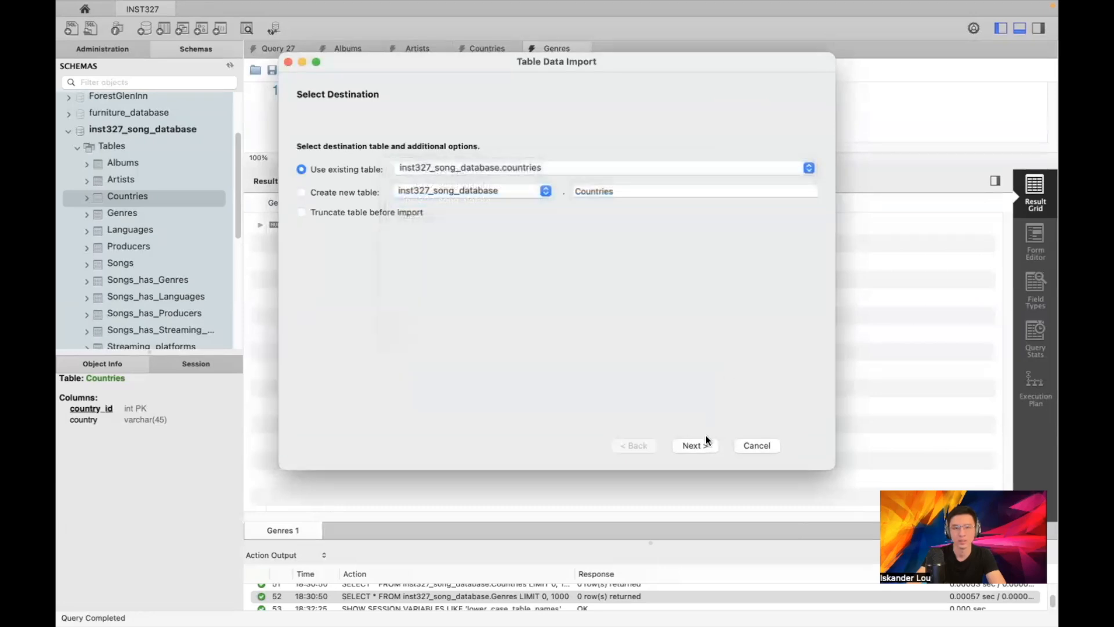
Run the Countries.csv import to completion, loading 8 records into countries
{"action": "left_click", "coordinate": [695, 446]}
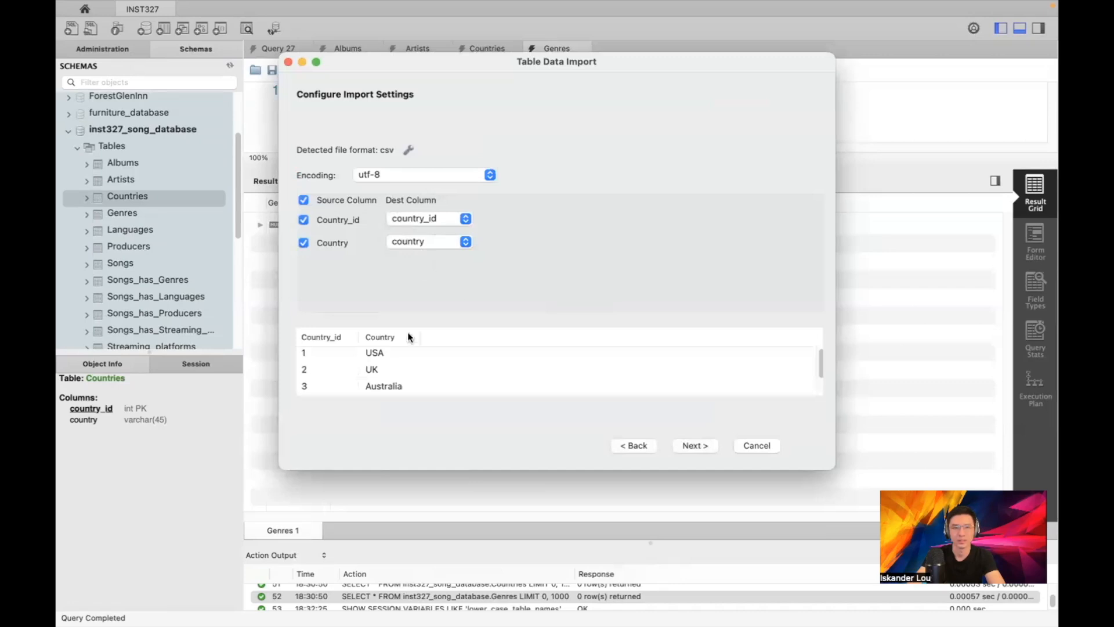
{"action": "scroll", "coordinate": [557, 378], "scroll_direction": "down", "scroll_amount": 2}
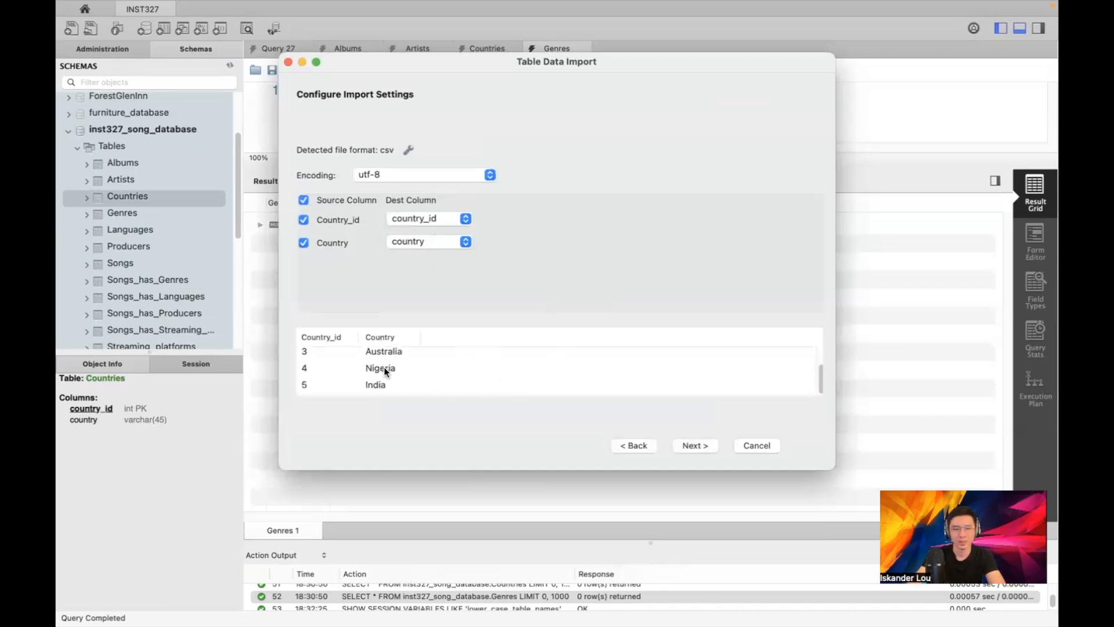
{"action": "scroll", "coordinate": [367, 363], "scroll_direction": "up", "scroll_amount": 2}
{"action": "left_click", "coordinate": [699, 444]}
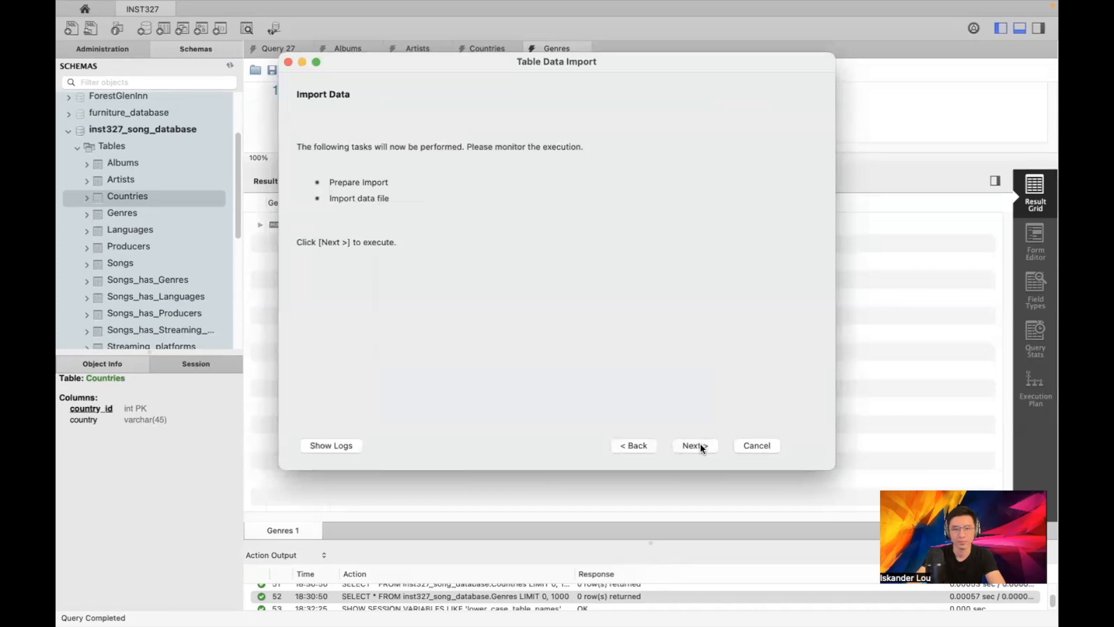
{"action": "left_click", "coordinate": [346, 447]}
{"action": "scroll", "coordinate": [435, 348], "scroll_direction": "up", "scroll_amount": 5}
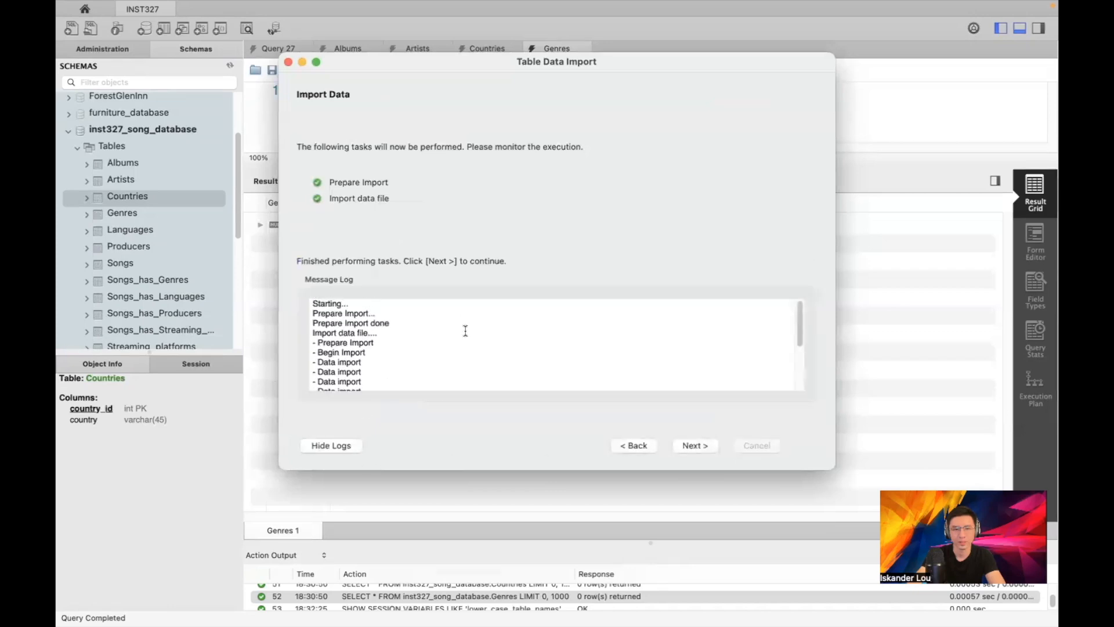
{"action": "left_click", "coordinate": [686, 446]}
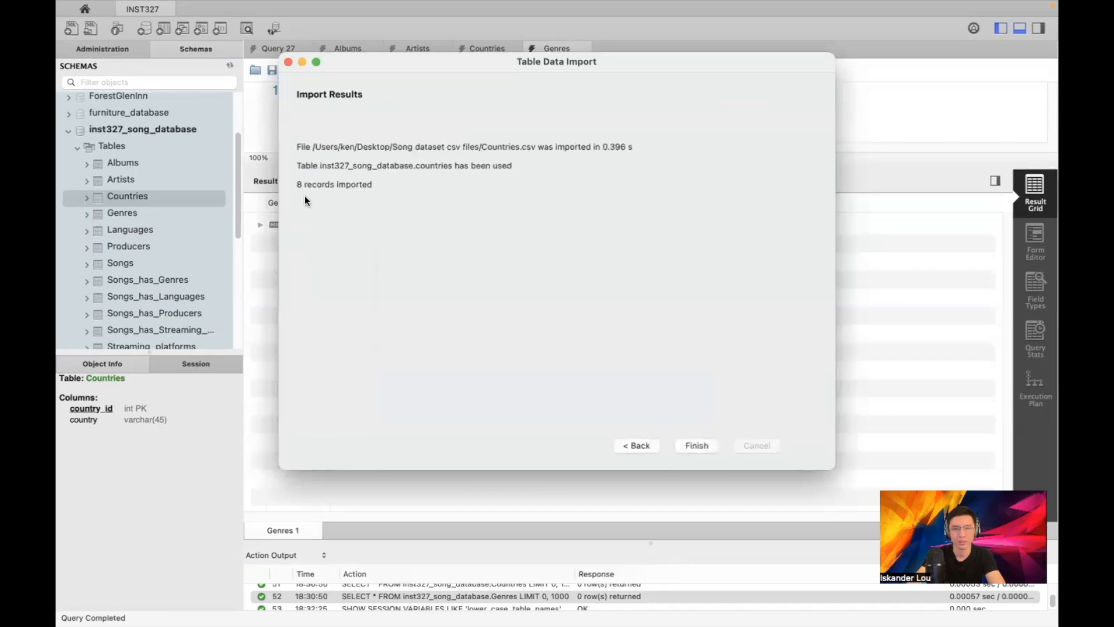
{"action": "left_click", "coordinate": [690, 448]}
Start a Table Data Import on the Albums table with Albums.csv as the source file
{"action": "left_click", "coordinate": [217, 196]}
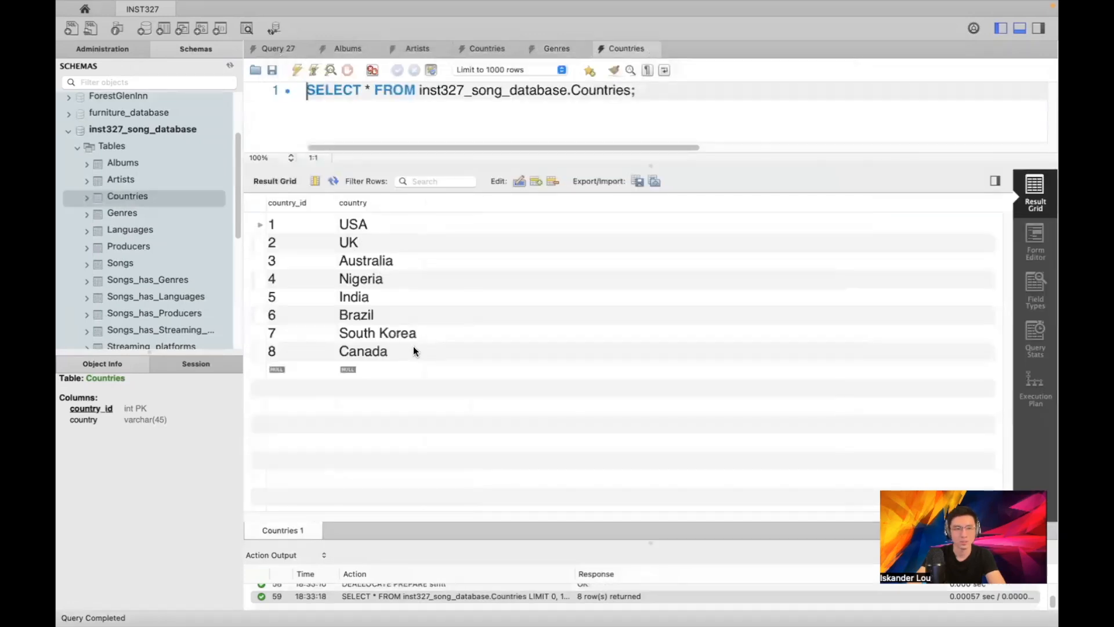
{"action": "scroll", "coordinate": [151, 255], "scroll_direction": "down", "scroll_amount": 5}
{"action": "scroll", "coordinate": [157, 247], "scroll_direction": "up", "scroll_amount": 4}
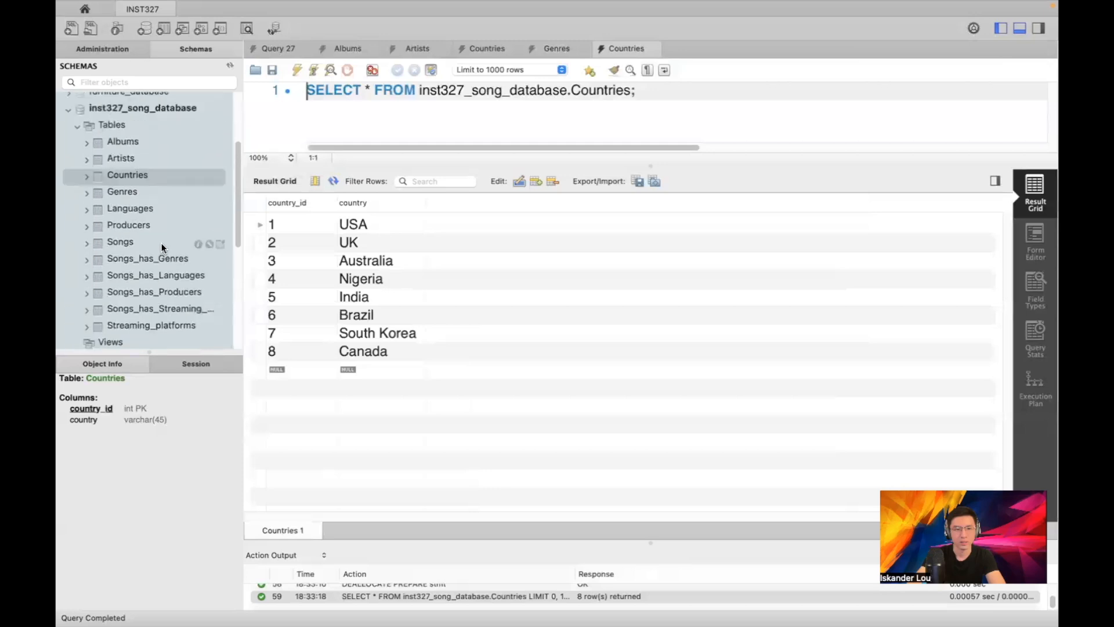
{"action": "scroll", "coordinate": [168, 232], "scroll_direction": "up", "scroll_amount": 2}
{"action": "right_click", "coordinate": [179, 162]}
{"action": "mouse_move", "coordinate": [211, 209]}
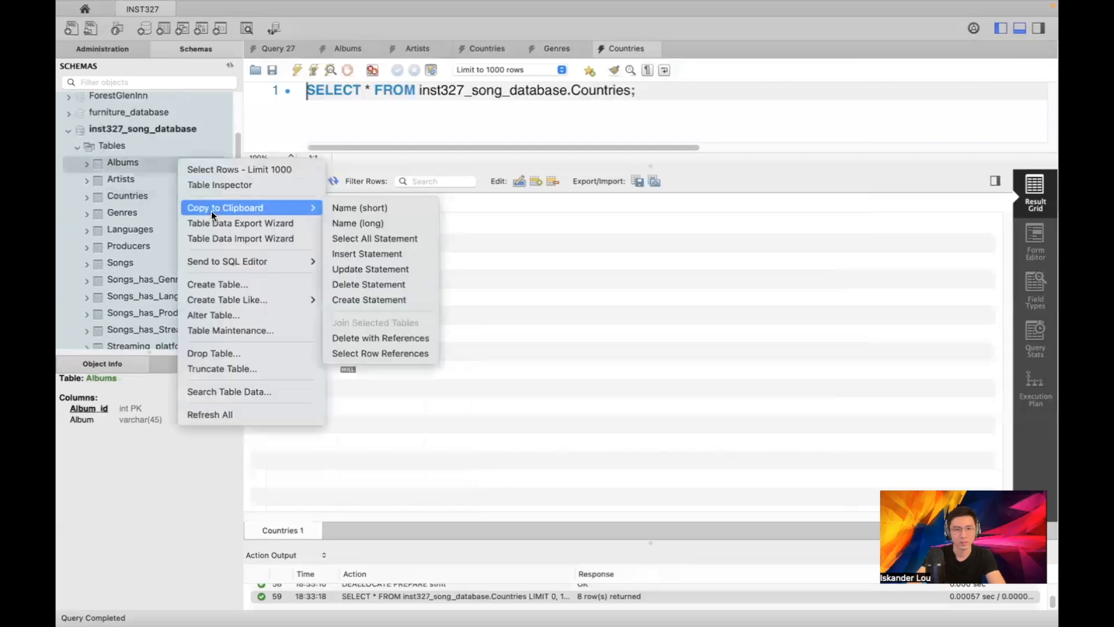
{"action": "left_click", "coordinate": [231, 237]}
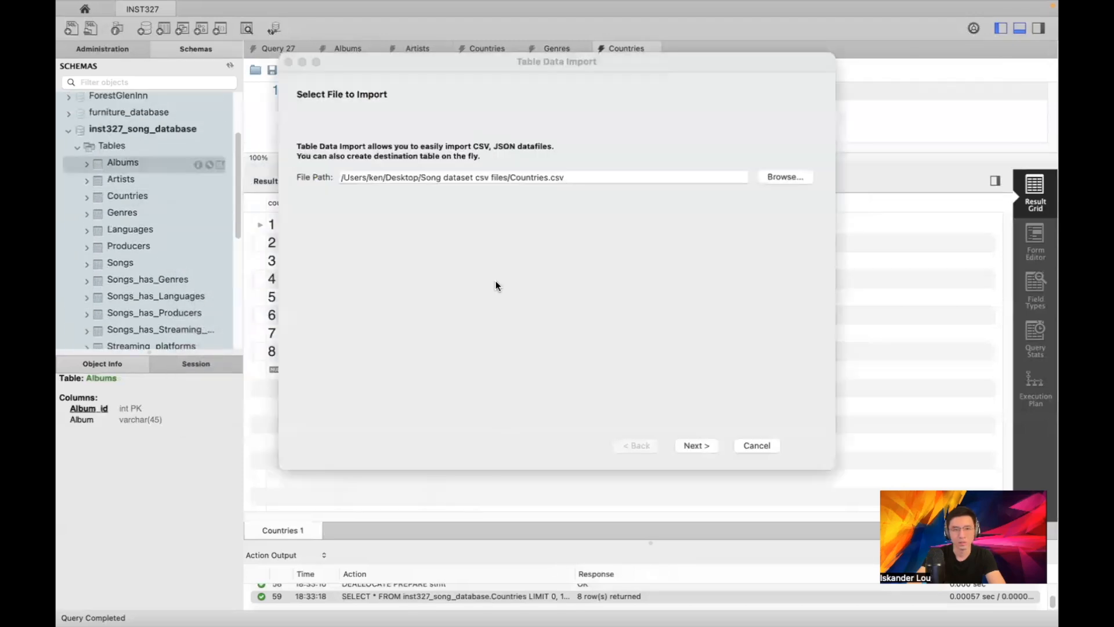
{"action": "left_click", "coordinate": [789, 176]}
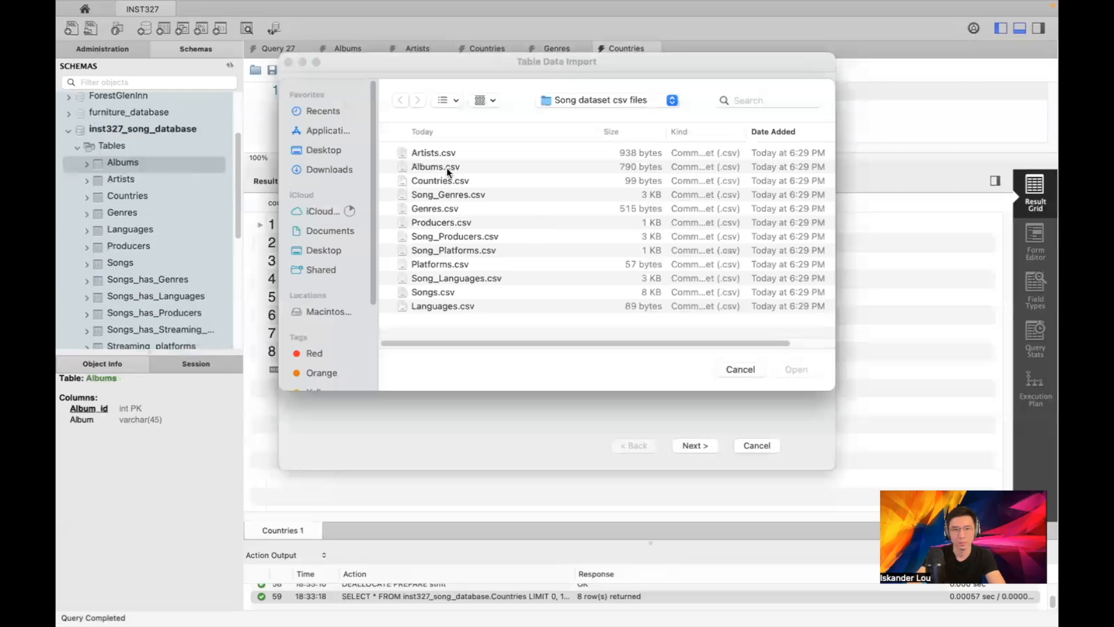
{"action": "double_click", "coordinate": [447, 168]}
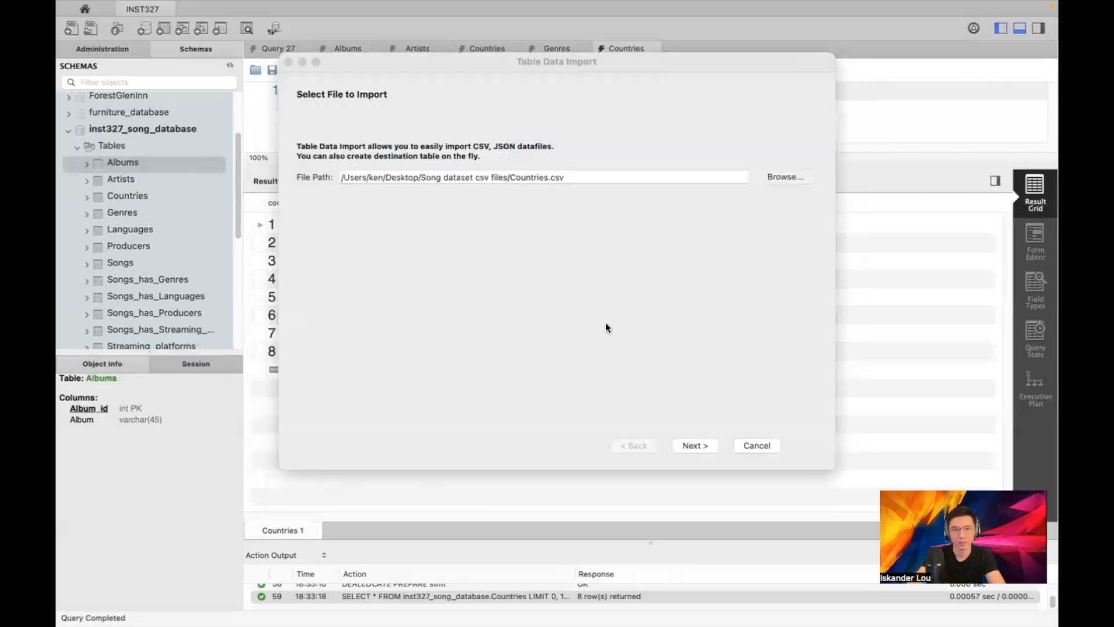
Import Albums.csv into the existing albums table, checking the log and results before finishing
{"action": "left_click", "coordinate": [700, 445]}
{"action": "left_click", "coordinate": [479, 170]}
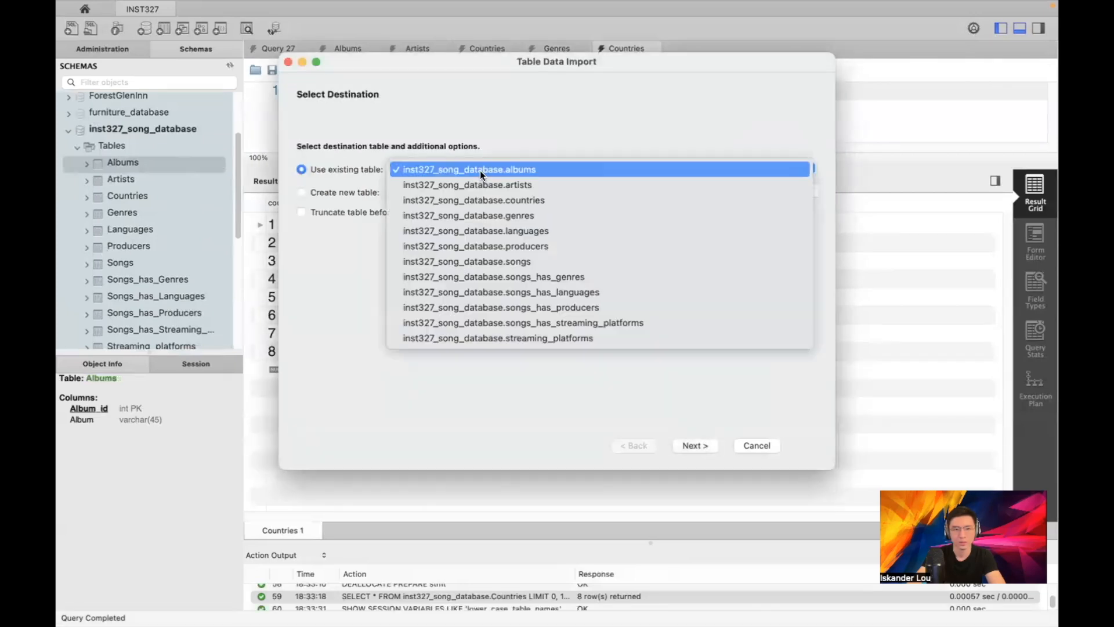
{"action": "left_click", "coordinate": [482, 170]}
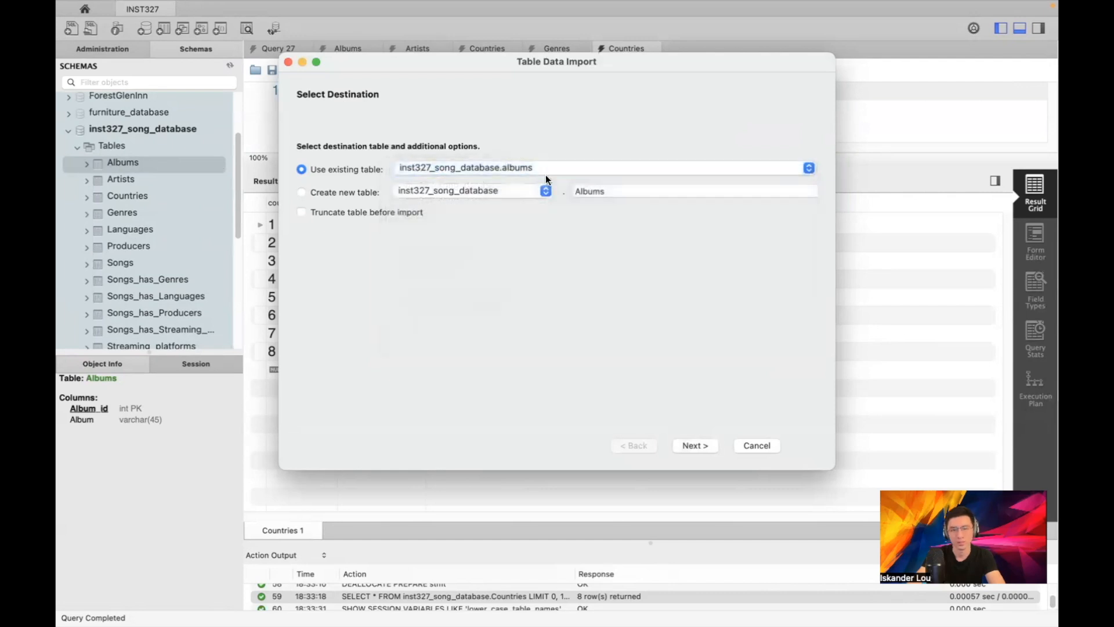
{"action": "left_click", "coordinate": [687, 443]}
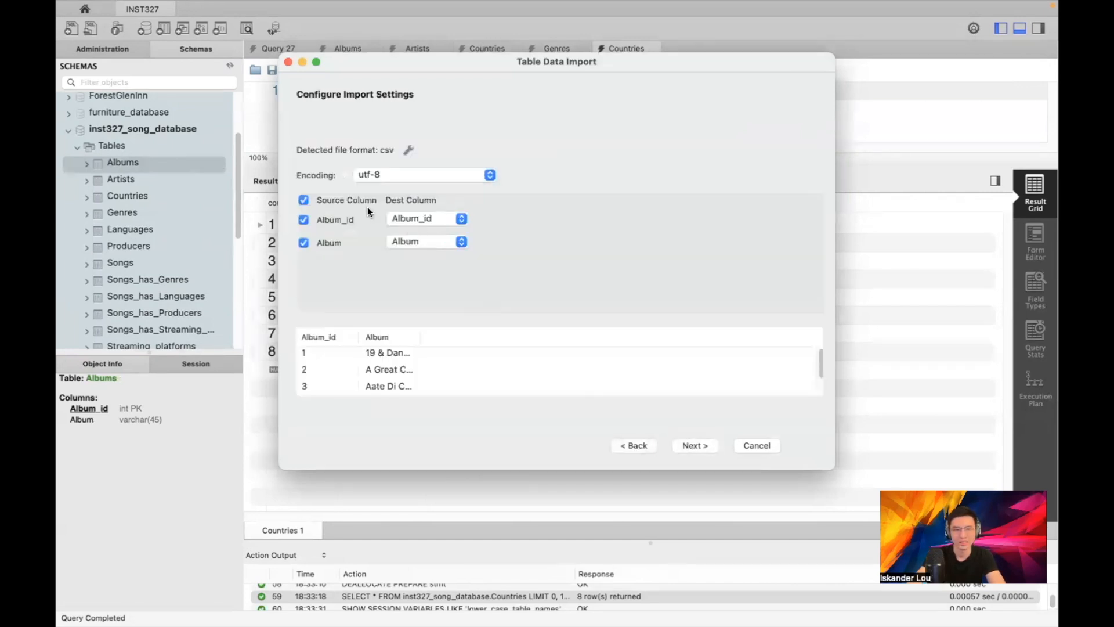
{"action": "scroll", "coordinate": [486, 366], "scroll_direction": "down", "scroll_amount": 2}
{"action": "scroll", "coordinate": [481, 366], "scroll_direction": "up", "scroll_amount": 1}
{"action": "scroll", "coordinate": [398, 353], "scroll_direction": "down", "scroll_amount": 1}
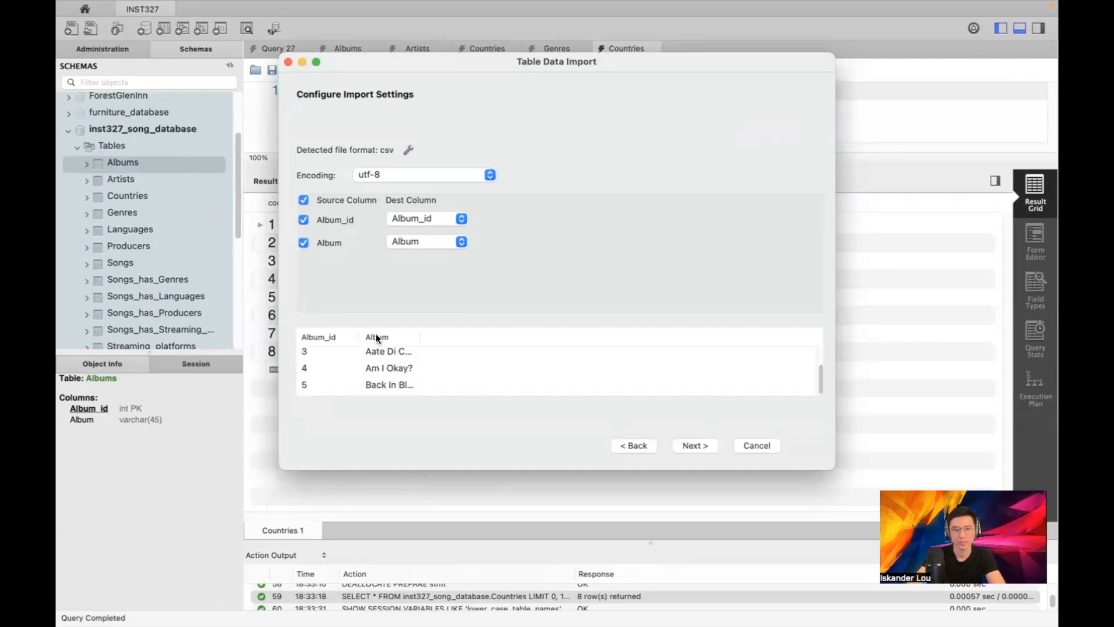
{"action": "left_click", "coordinate": [691, 443]}
{"action": "left_click", "coordinate": [346, 444]}
{"action": "left_click", "coordinate": [704, 443]}
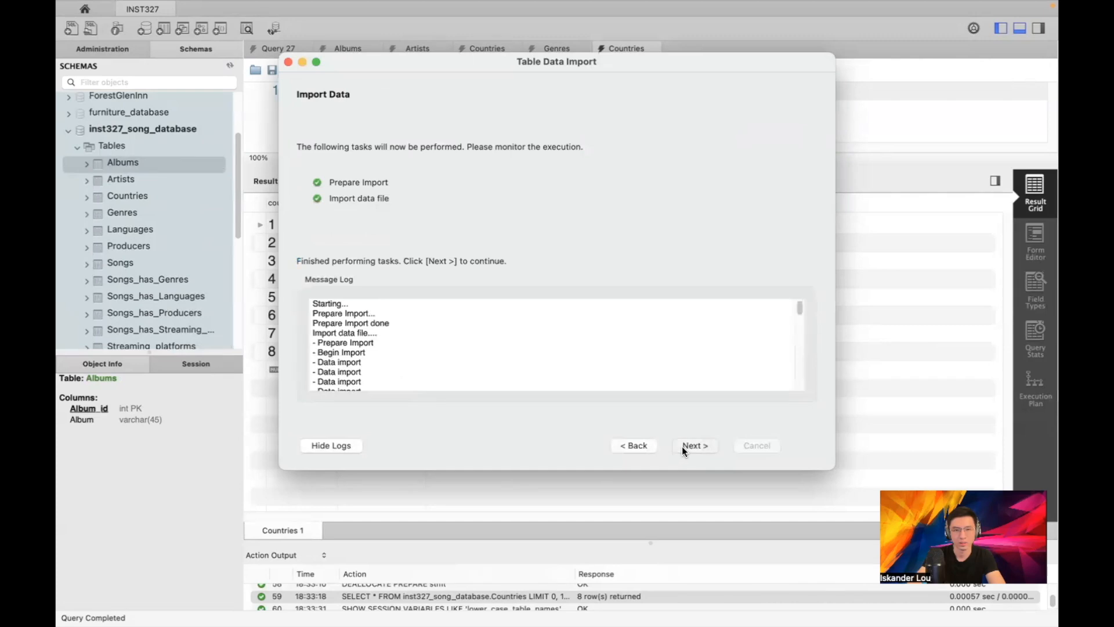
{"action": "left_click", "coordinate": [682, 447]}
{"action": "left_click", "coordinate": [696, 444]}
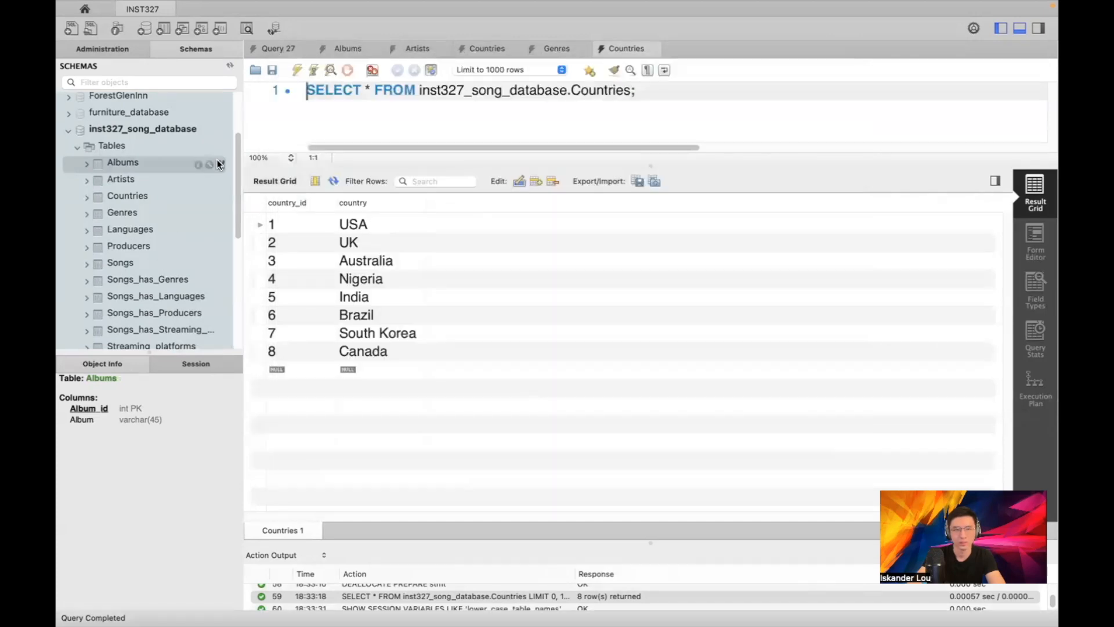
View the Albums table rows, IDs 1–44 starting with 19 & Dangerous
{"action": "left_click", "coordinate": [220, 164]}
{"action": "scroll", "coordinate": [459, 296], "scroll_direction": "down", "scroll_amount": 10}
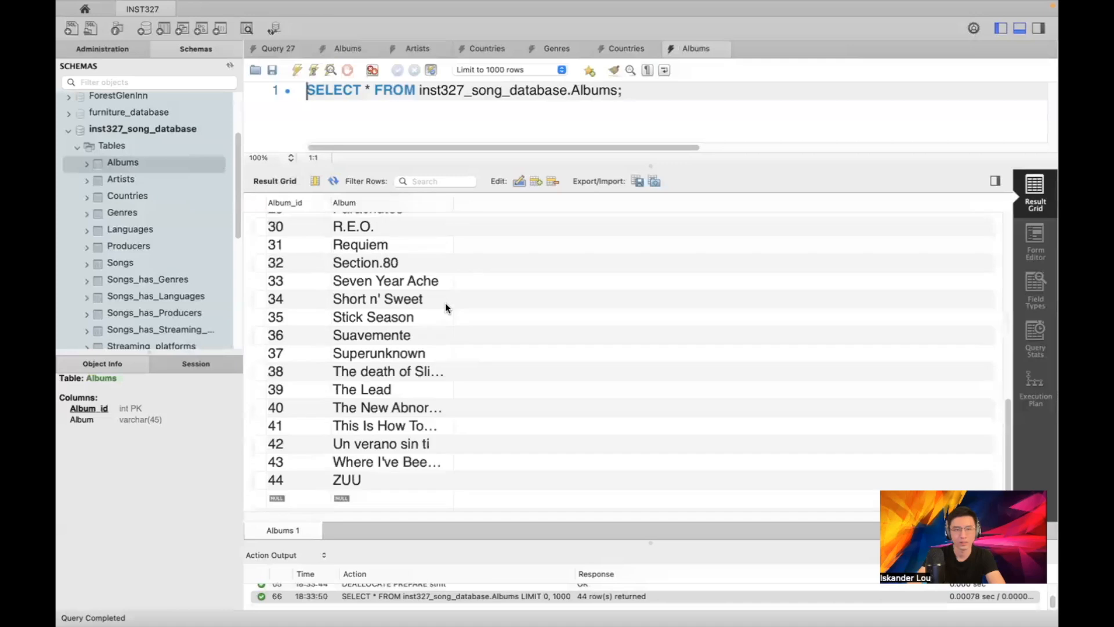
{"action": "scroll", "coordinate": [447, 301], "scroll_direction": "up", "scroll_amount": 10}
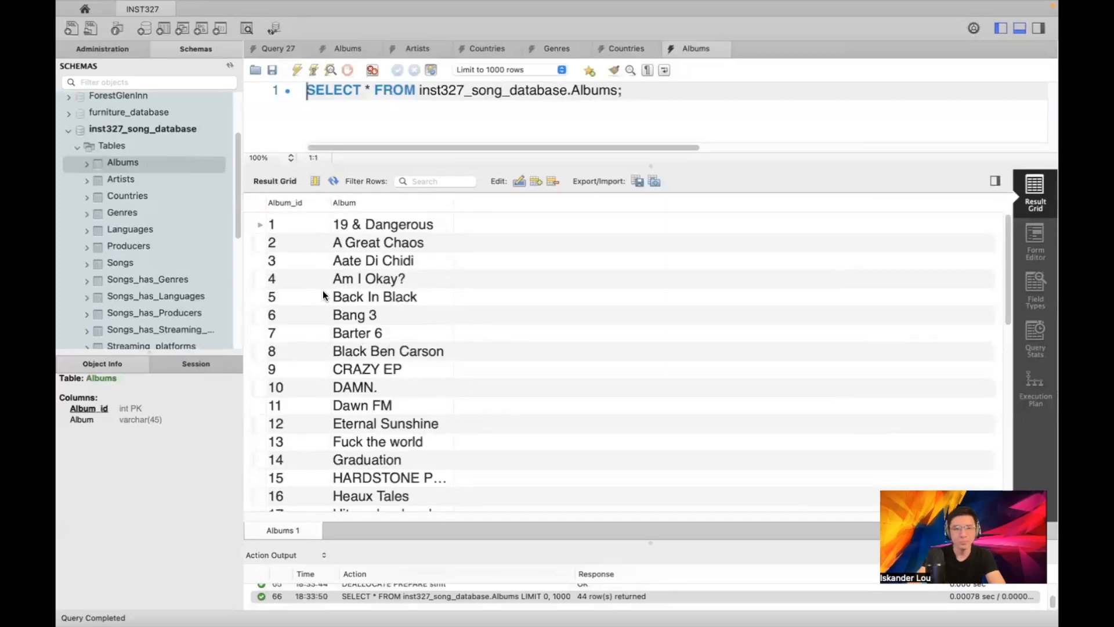
Set up an import of Genres.csv into the existing genres table, up to column mapping
{"action": "right_click", "coordinate": [151, 213]}
{"action": "left_click", "coordinate": [183, 292]}
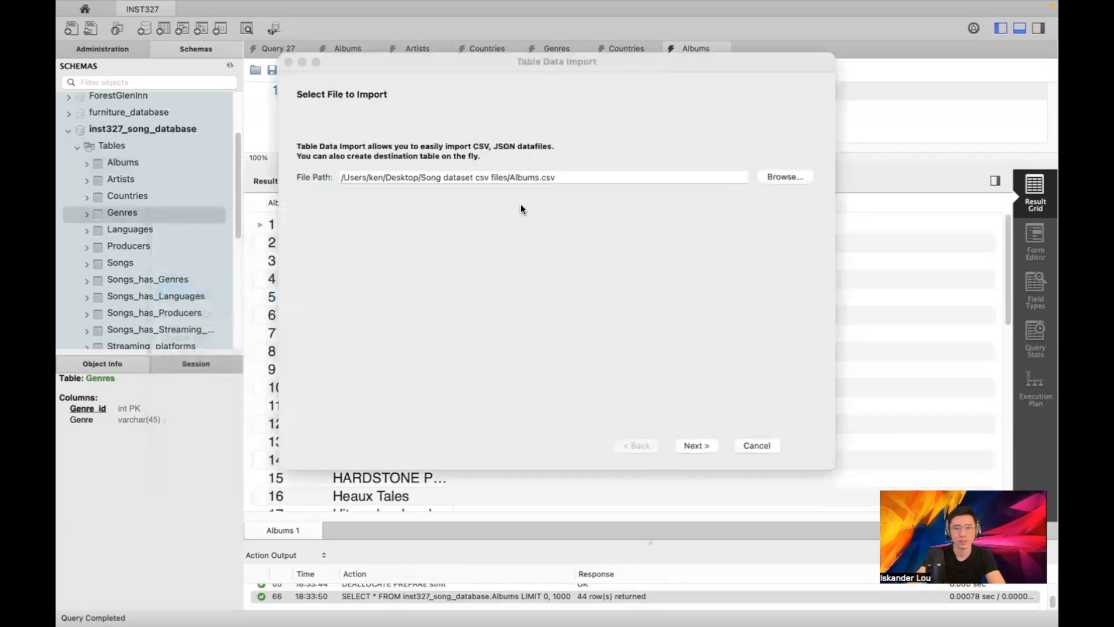
{"action": "left_click", "coordinate": [778, 178]}
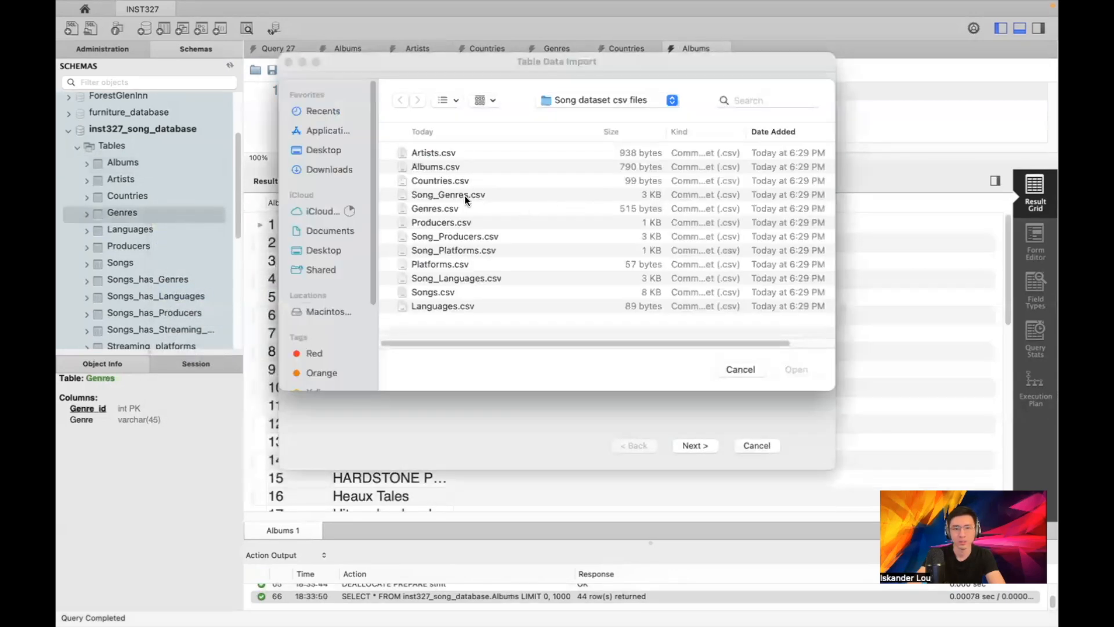
{"action": "double_click", "coordinate": [444, 208]}
{"action": "left_click", "coordinate": [676, 442]}
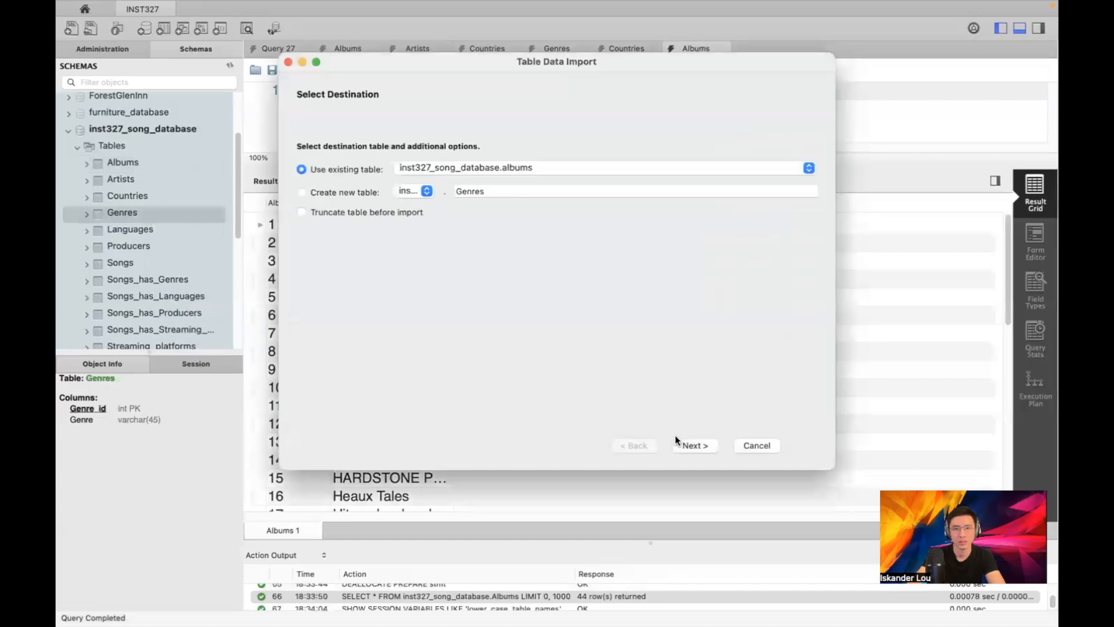
{"action": "left_click", "coordinate": [489, 167]}
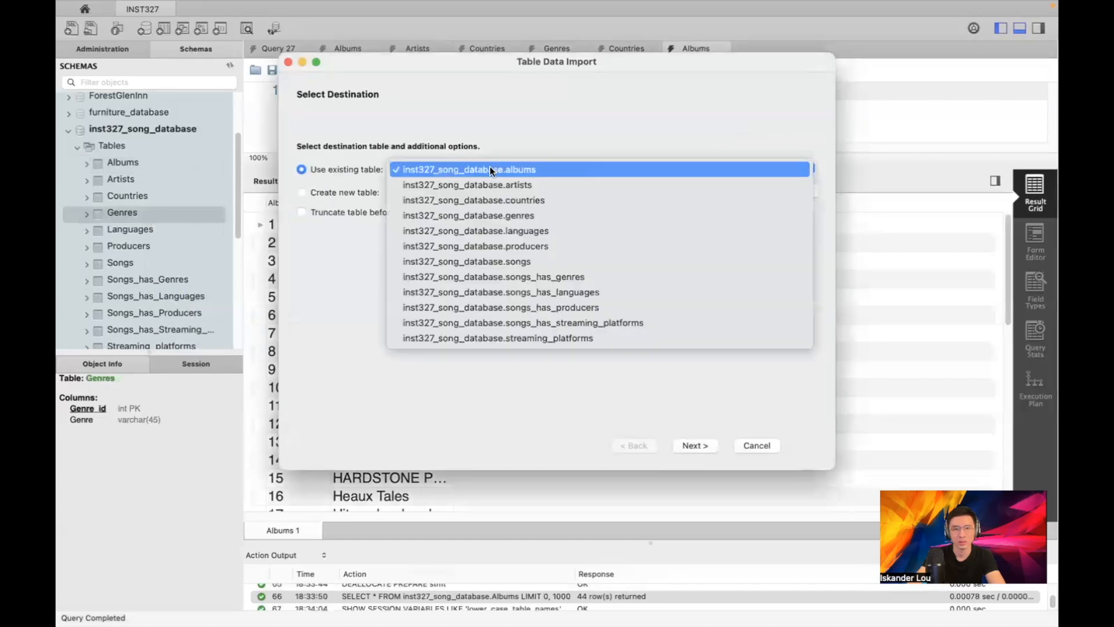
{"action": "left_click", "coordinate": [489, 216]}
{"action": "left_click", "coordinate": [702, 446]}
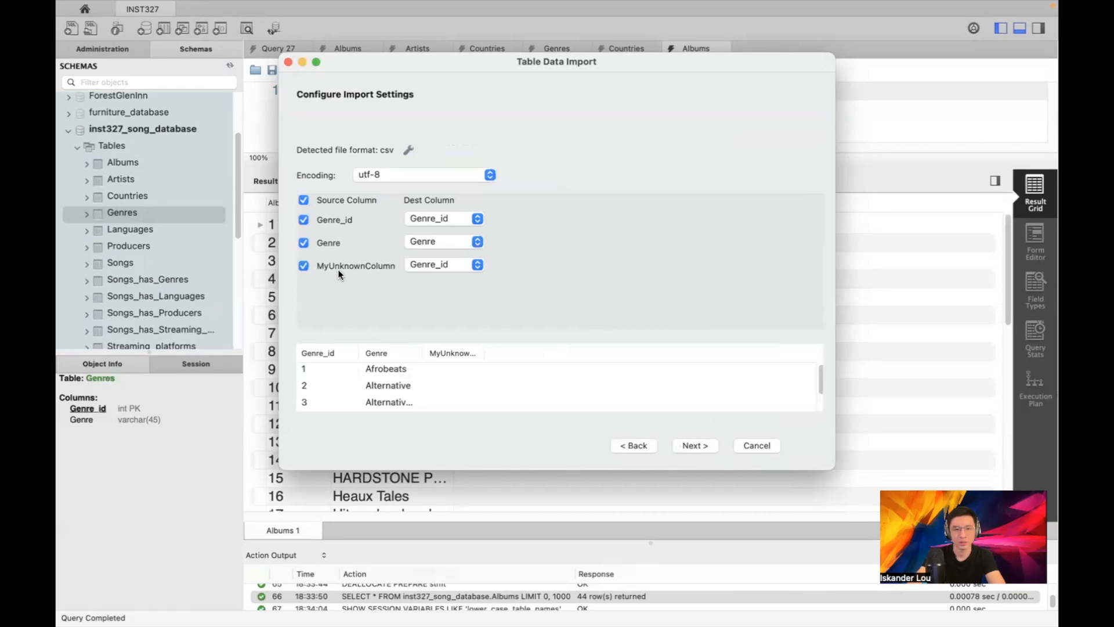
Inspect the extra MyUnknownColumn source column, then switch to the Excel workbook
{"action": "left_click_drag", "start_coordinate": [316, 264], "coordinate": [396, 264]}
{"action": "left_click", "coordinate": [370, 263]}
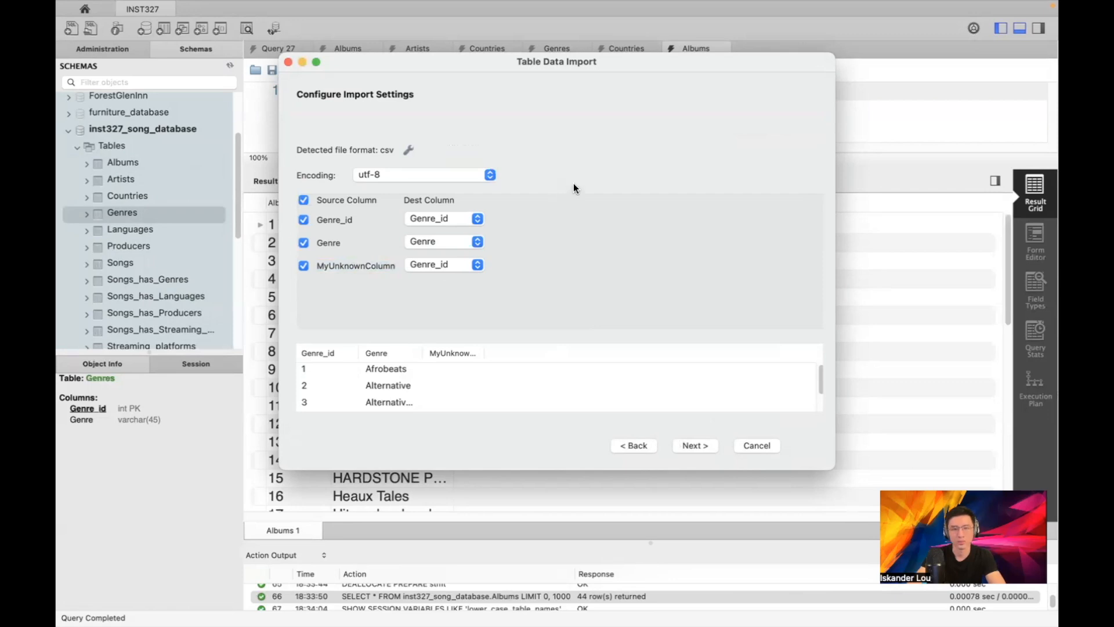
{"action": "key", "text": "ctrl+Up"}
{"action": "left_click", "coordinate": [691, 68]}
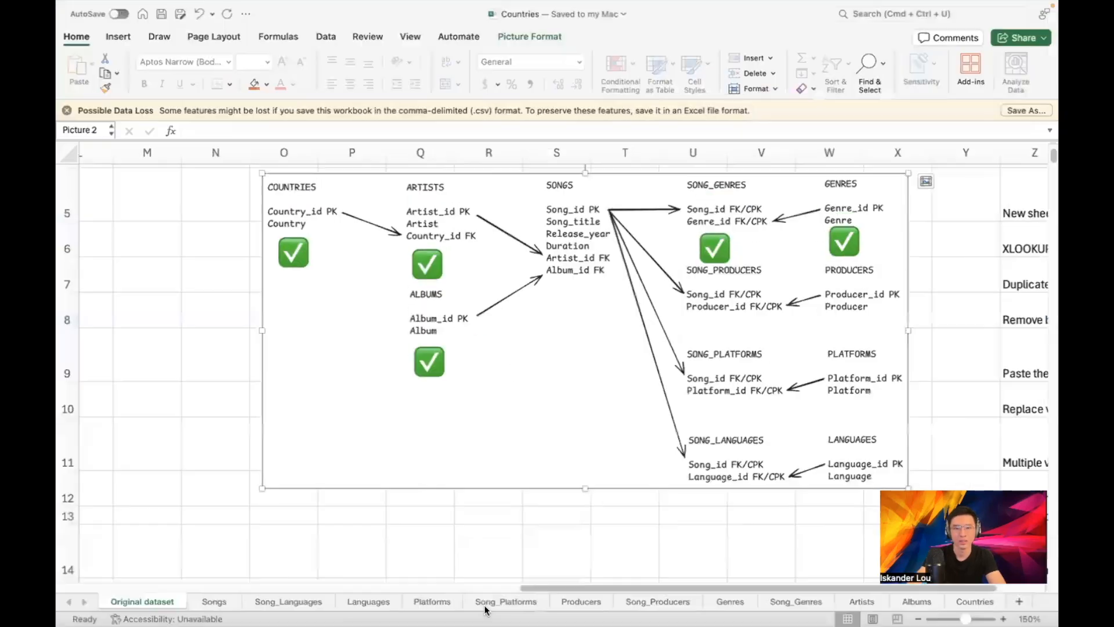
On the Genres sheet, select and inspect column C beside the Genre header
{"action": "left_click", "coordinate": [719, 603]}
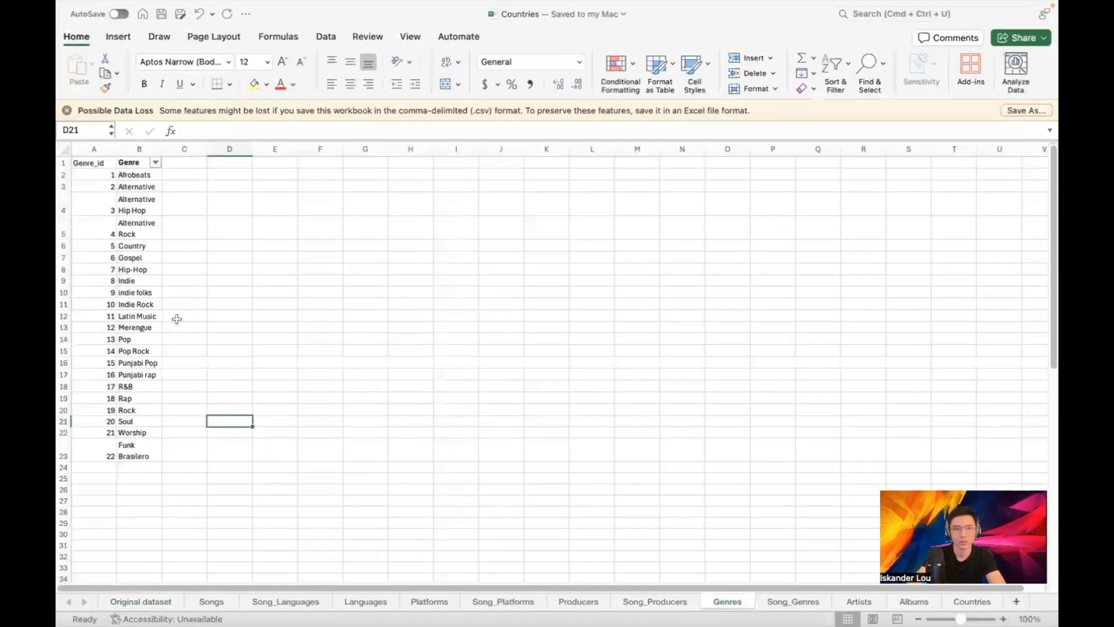
{"action": "left_click", "coordinate": [229, 306]}
{"action": "scroll", "coordinate": [191, 204], "scroll_direction": "down", "scroll_amount": 3}
{"action": "scroll", "coordinate": [210, 233], "scroll_direction": "up", "scroll_amount": 3}
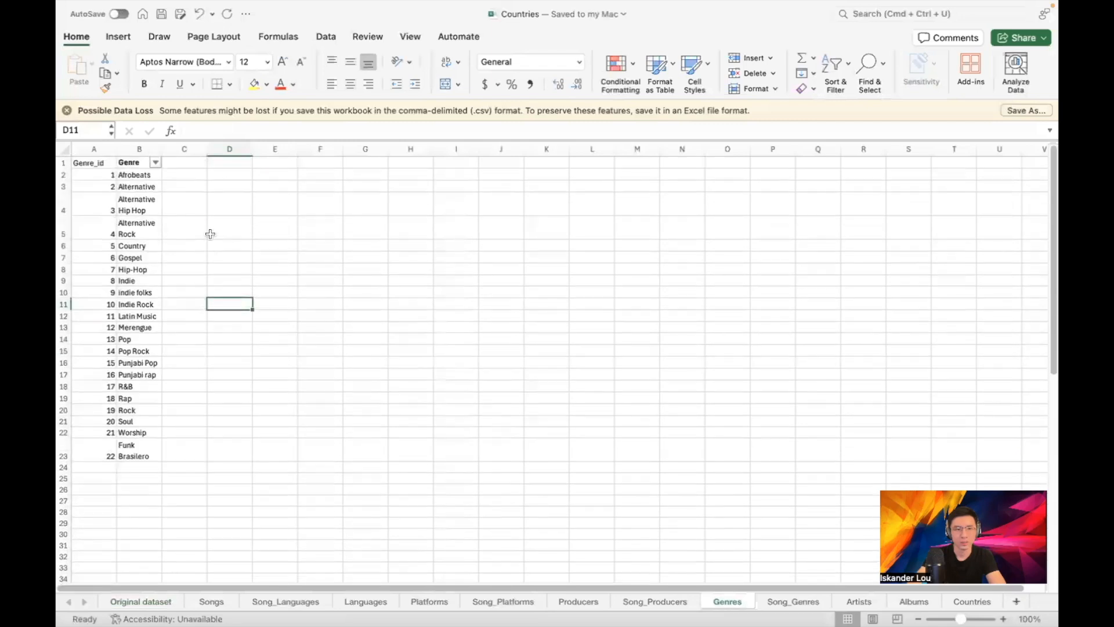
{"action": "left_click", "coordinate": [185, 194]}
{"action": "left_click", "coordinate": [187, 166]}
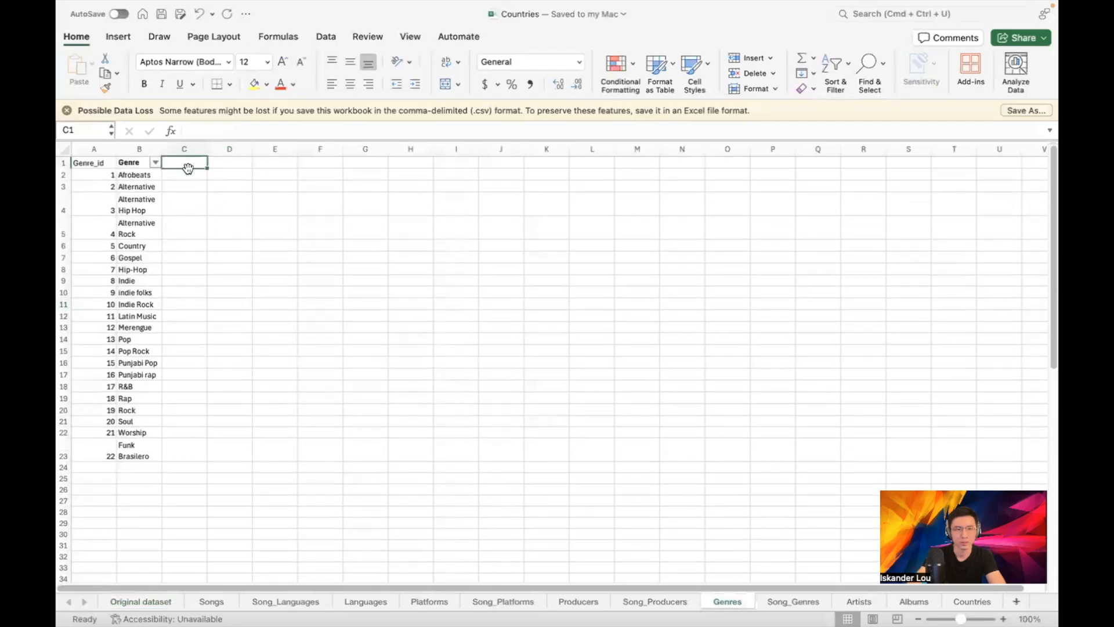
{"action": "left_click", "coordinate": [181, 146]}
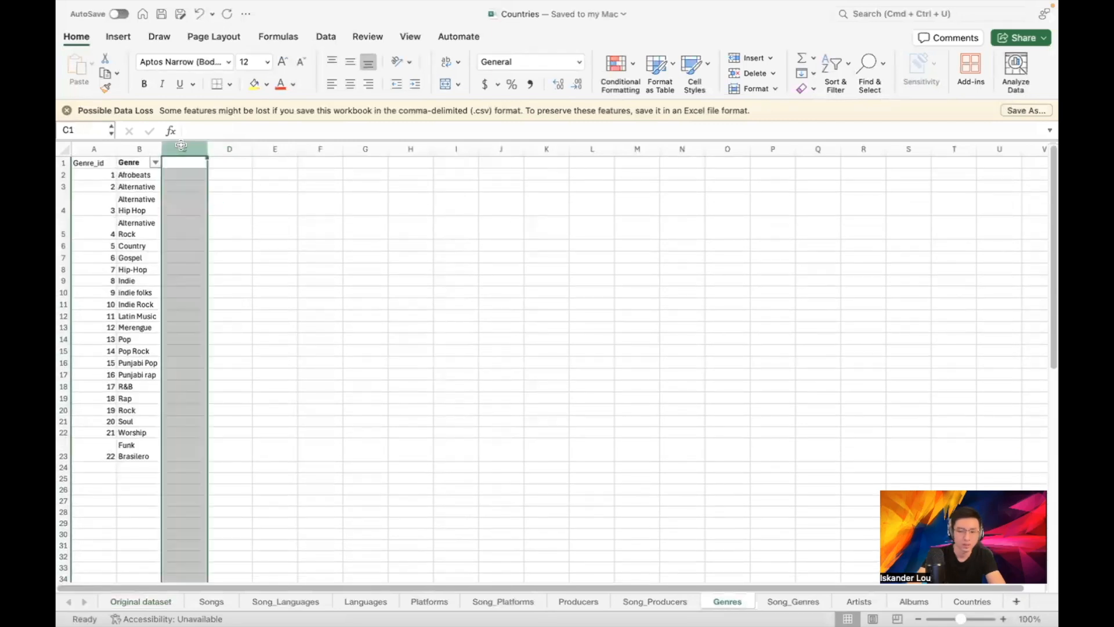
{"action": "left_click", "coordinate": [301, 183]}
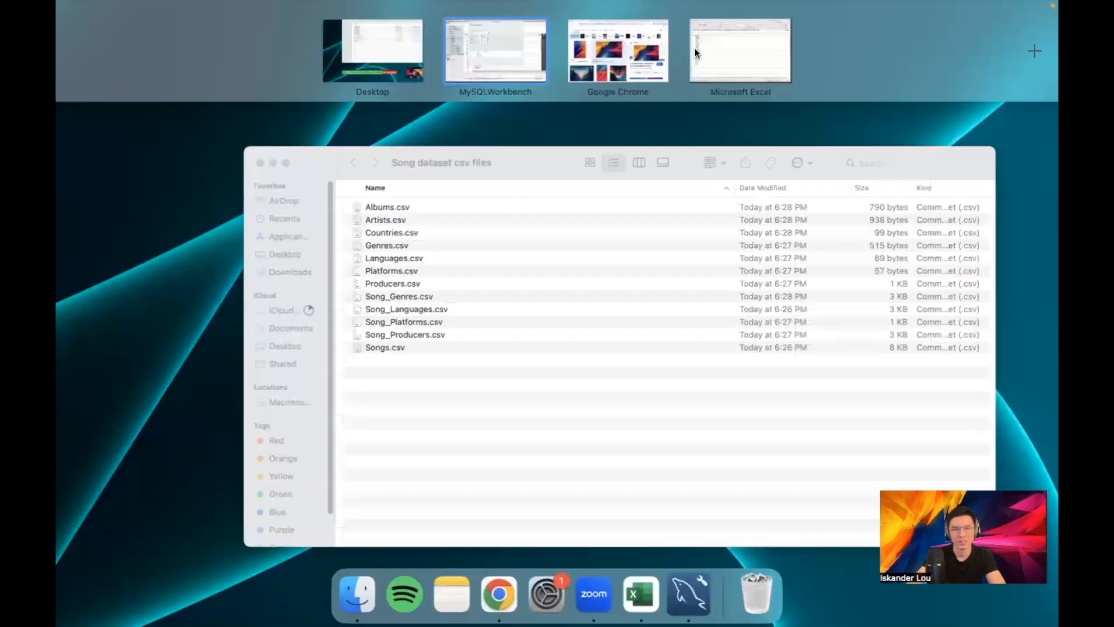
Back in the workbook, reselect the empty column C and deselect it again
{"action": "left_click", "coordinate": [720, 50]}
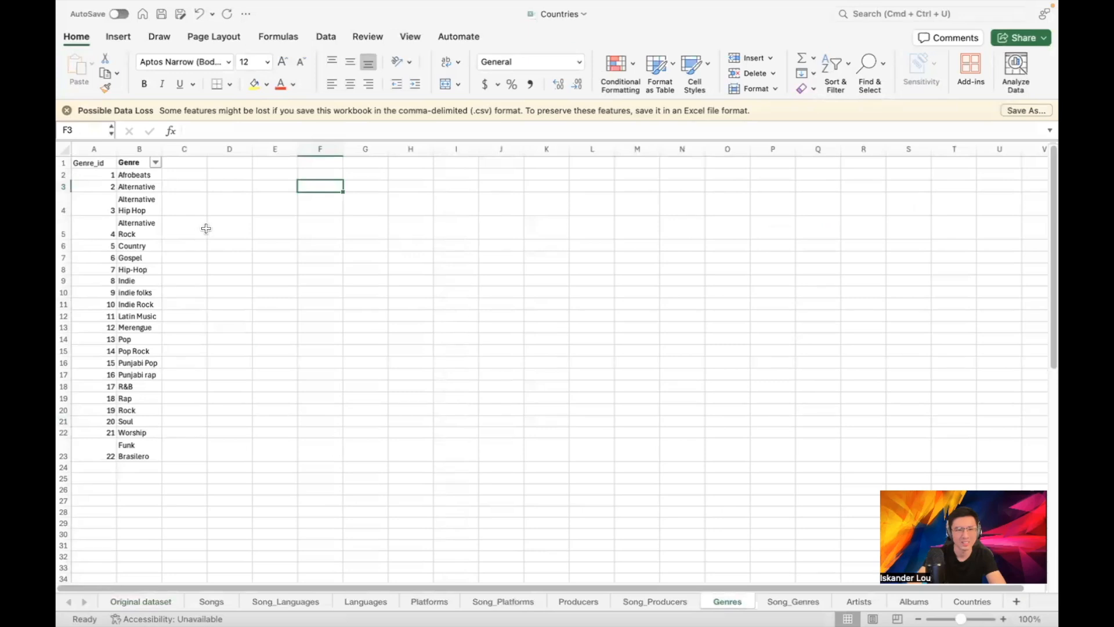
{"action": "left_click", "coordinate": [189, 522]}
{"action": "scroll", "coordinate": [224, 279], "scroll_direction": "down", "scroll_amount": 5}
{"action": "scroll", "coordinate": [243, 306], "scroll_direction": "up", "scroll_amount": 5}
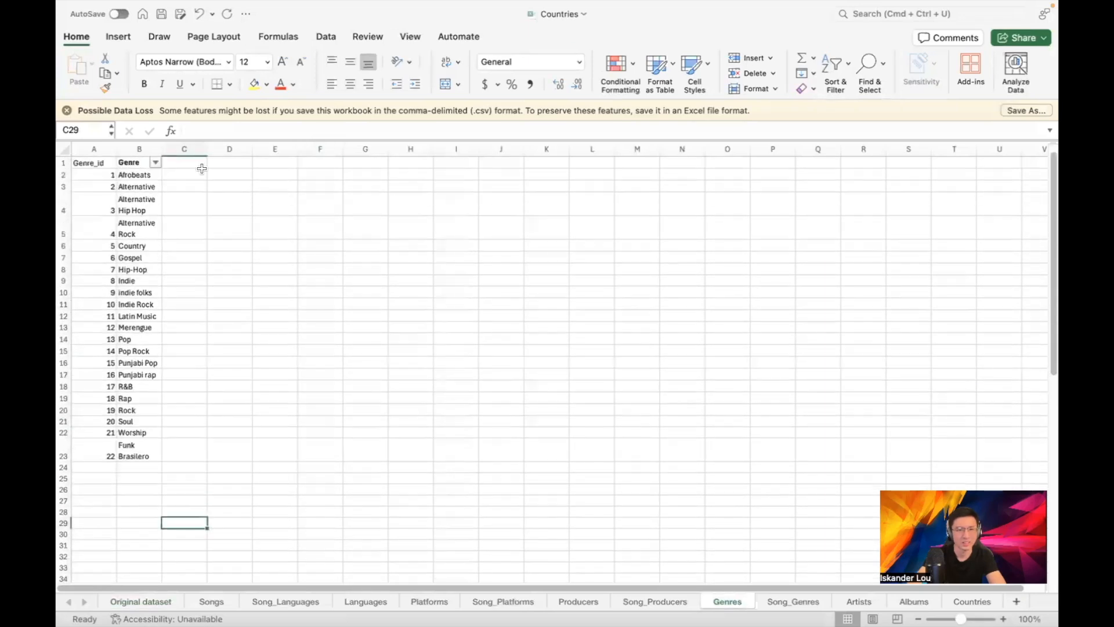
{"action": "left_click", "coordinate": [190, 148]}
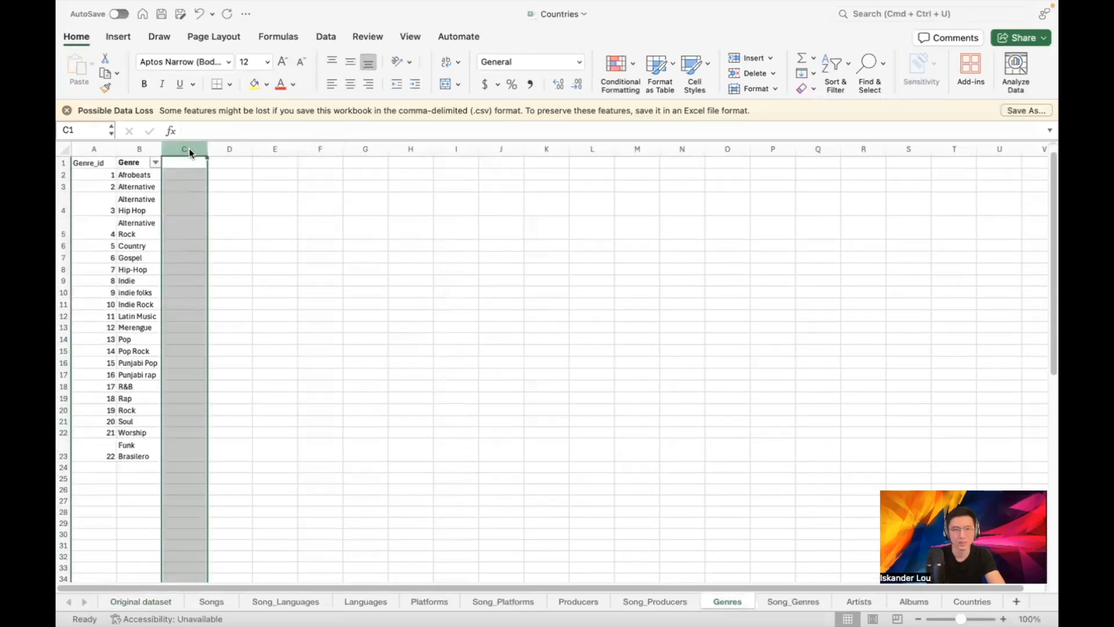
{"action": "left_click", "coordinate": [319, 203]}
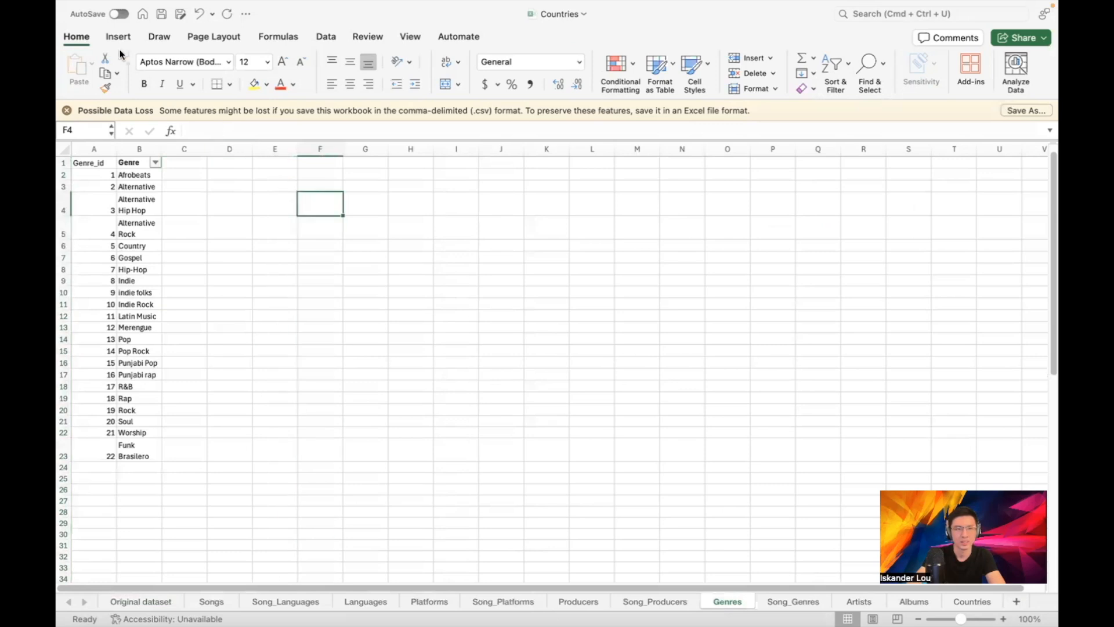
Begin a Save As into the Song dataset csv files folder, then cancel it
{"action": "left_click", "coordinate": [138, 8]}
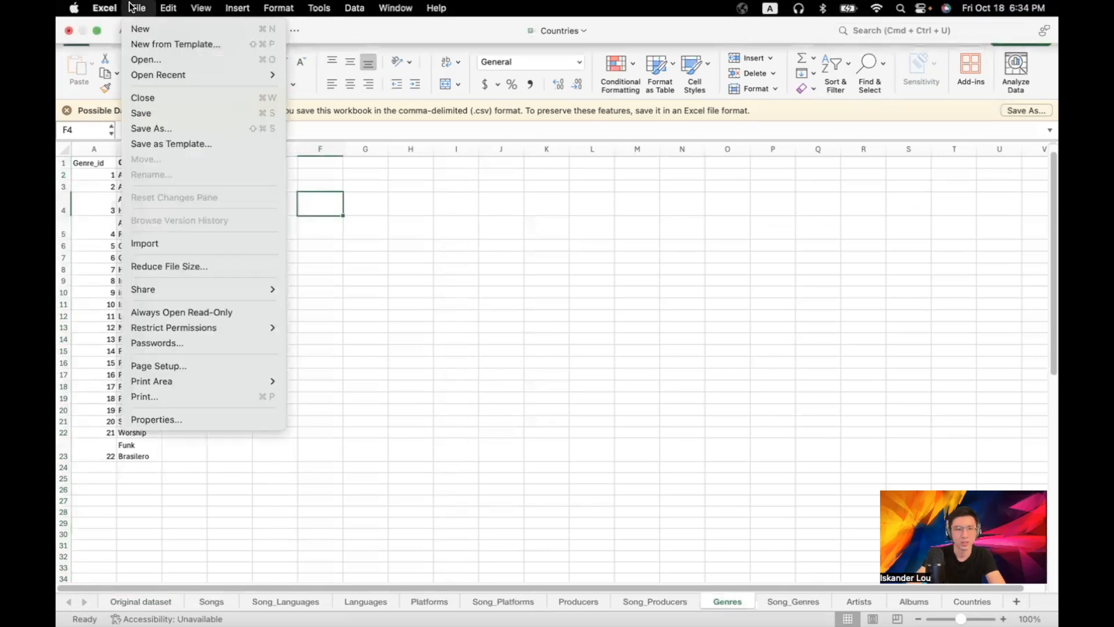
{"action": "left_click", "coordinate": [165, 127]}
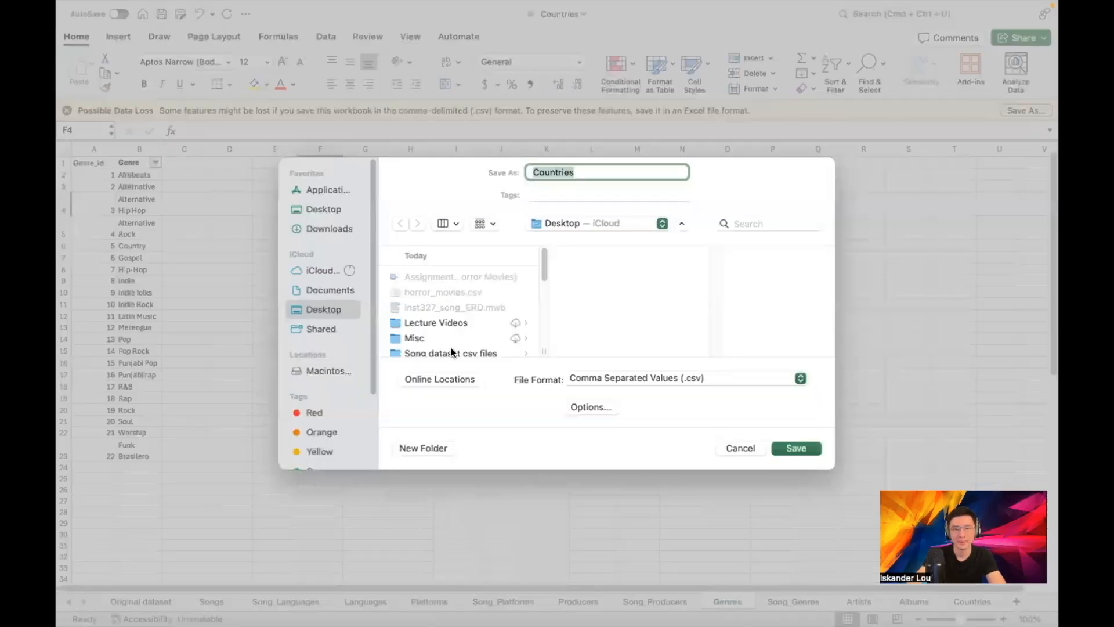
{"action": "left_click", "coordinate": [456, 347]}
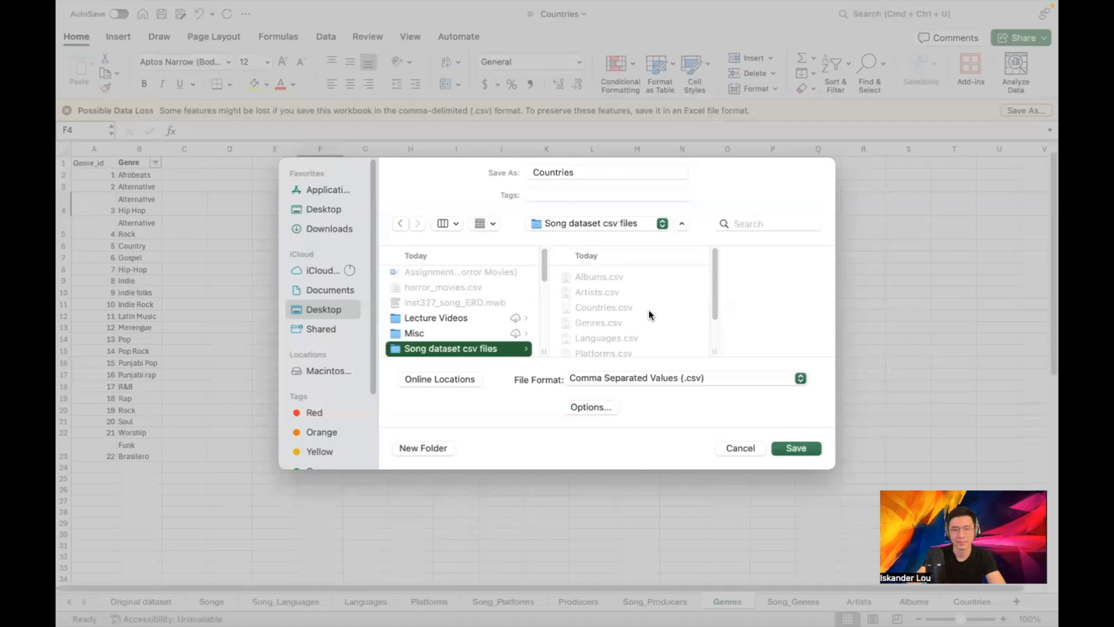
{"action": "left_click", "coordinate": [733, 449]}
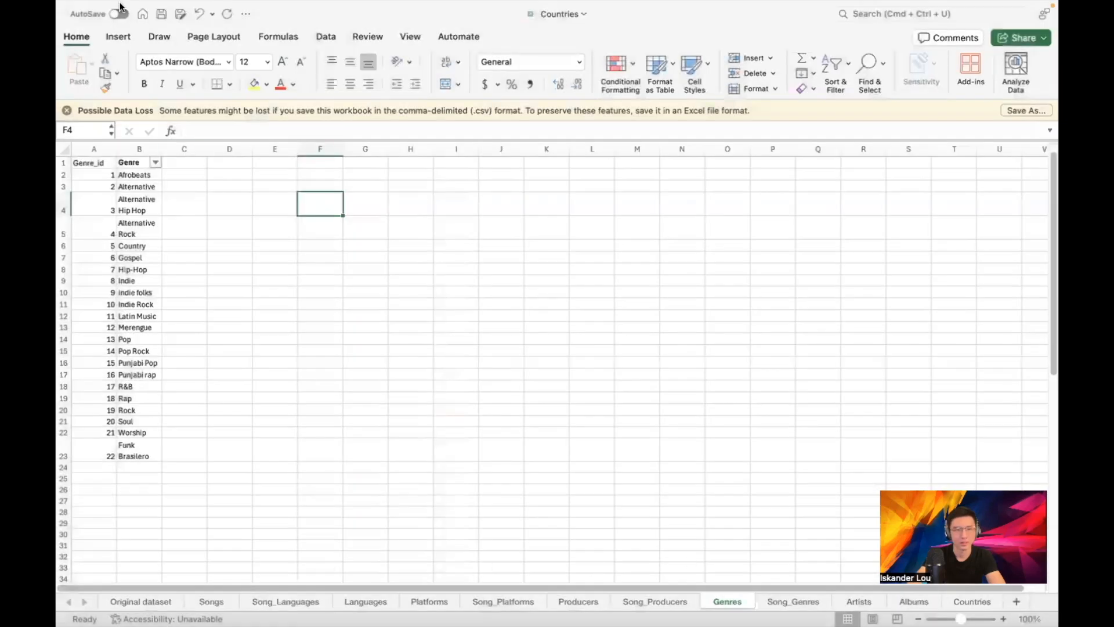
Save the sheet as Genres CSV, replacing the existing Genres.csv and saving only the active sheet
{"action": "left_click", "coordinate": [139, 8]}
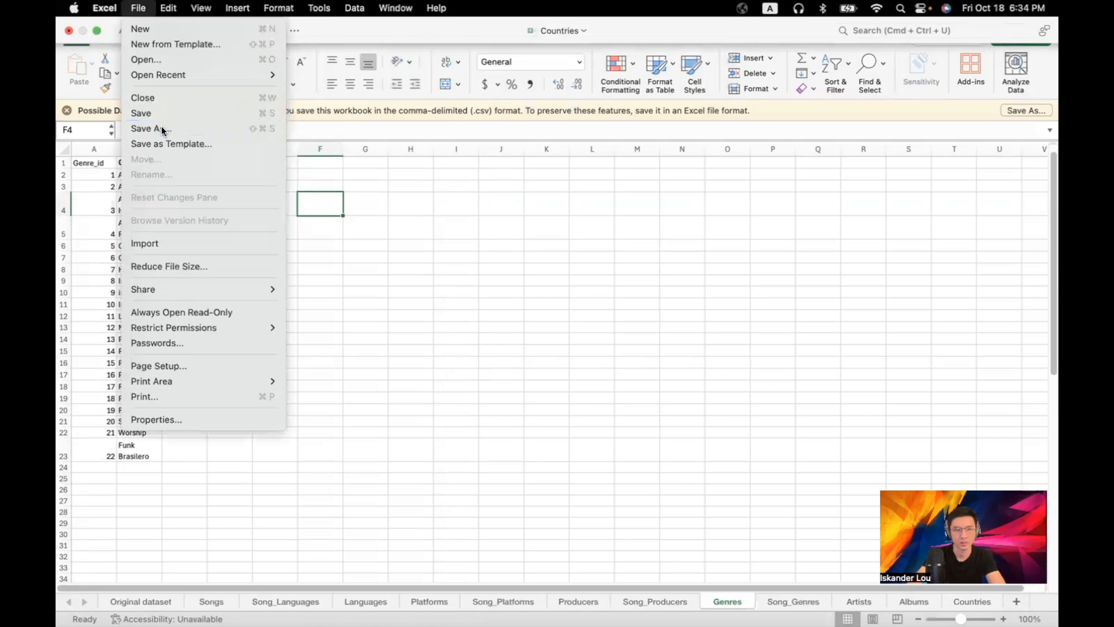
{"action": "left_click", "coordinate": [159, 128]}
{"action": "left_click", "coordinate": [456, 348]}
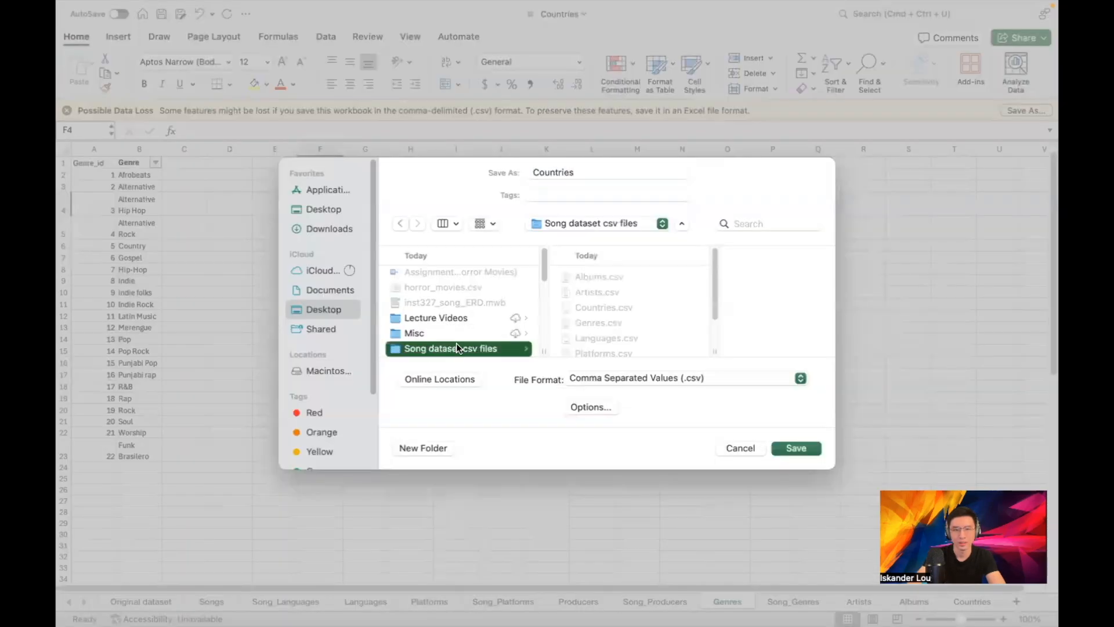
{"action": "left_click", "coordinate": [608, 307]}
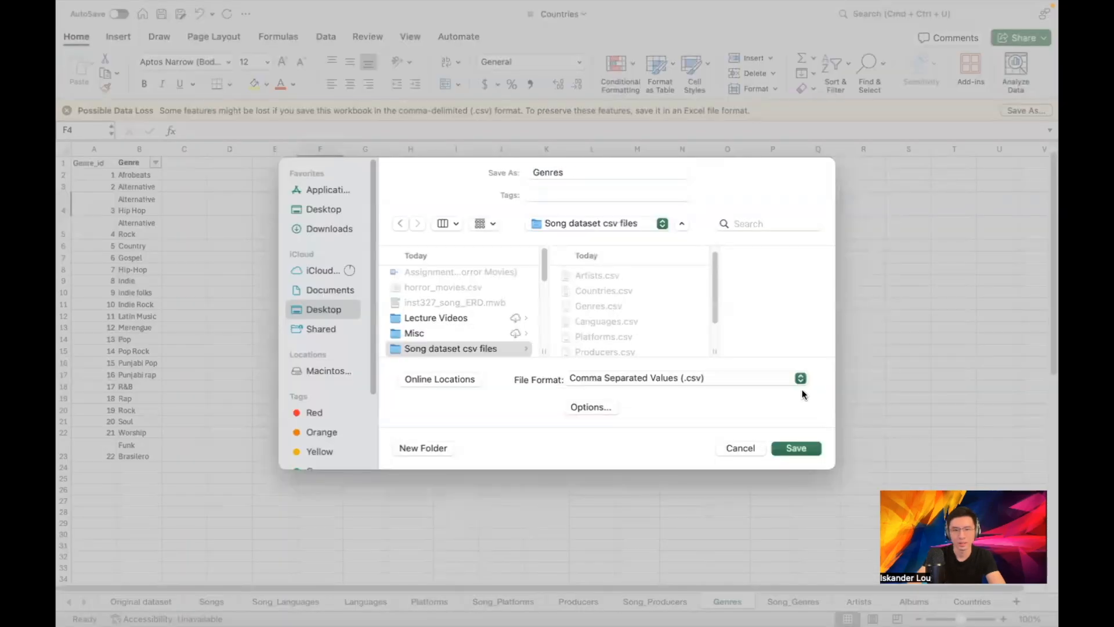
{"action": "left_click", "coordinate": [788, 447]}
{"action": "left_click", "coordinate": [572, 380]}
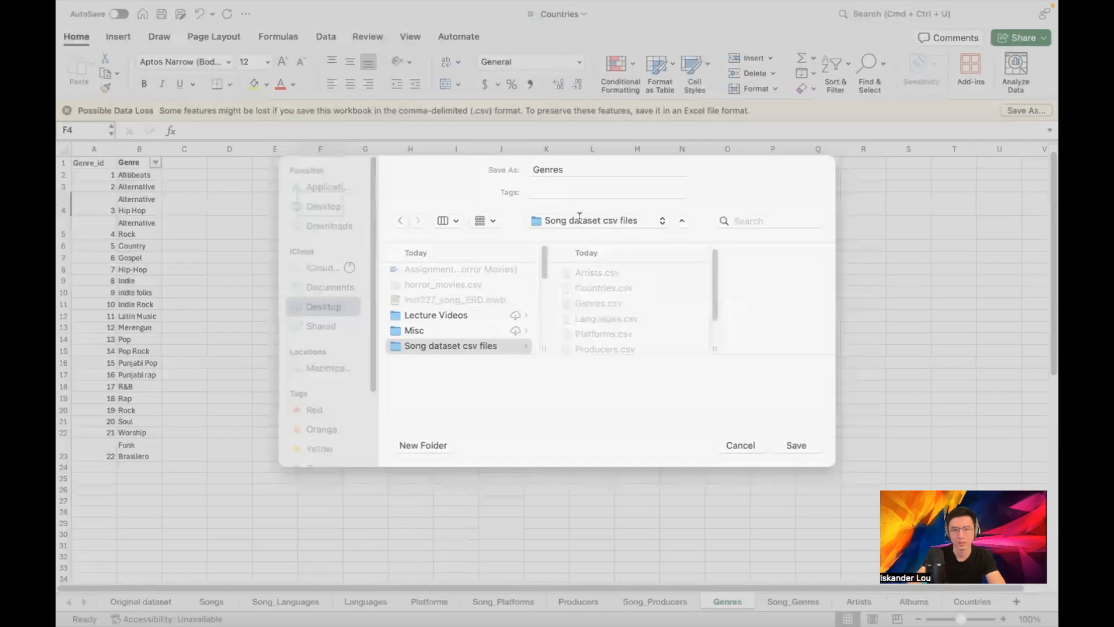
{"action": "left_click", "coordinate": [579, 304]}
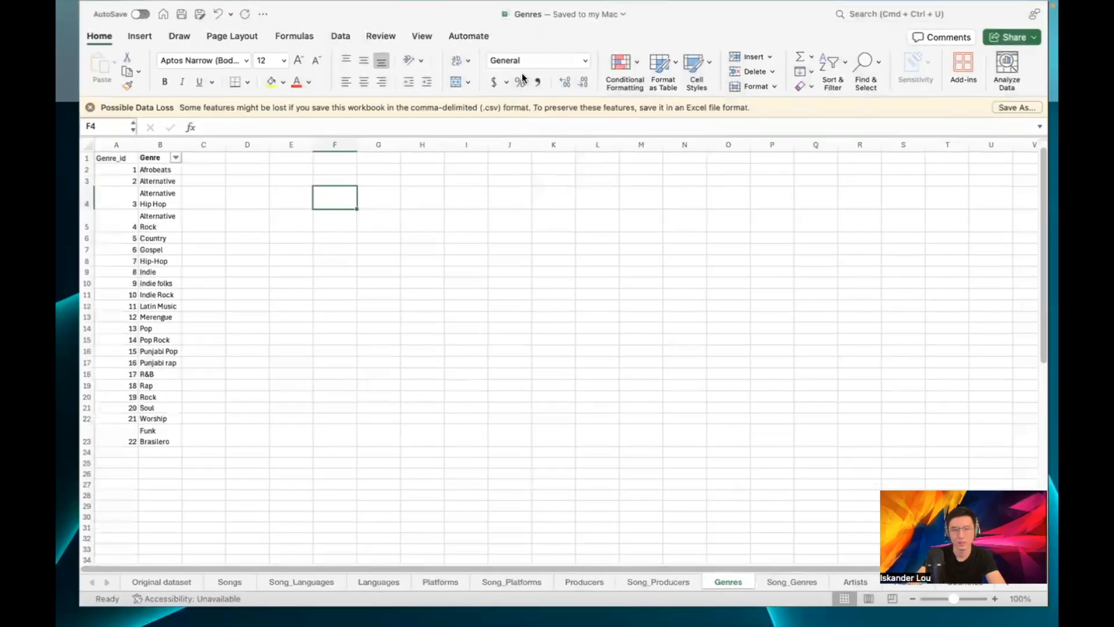
{"action": "left_click", "coordinate": [498, 61]}
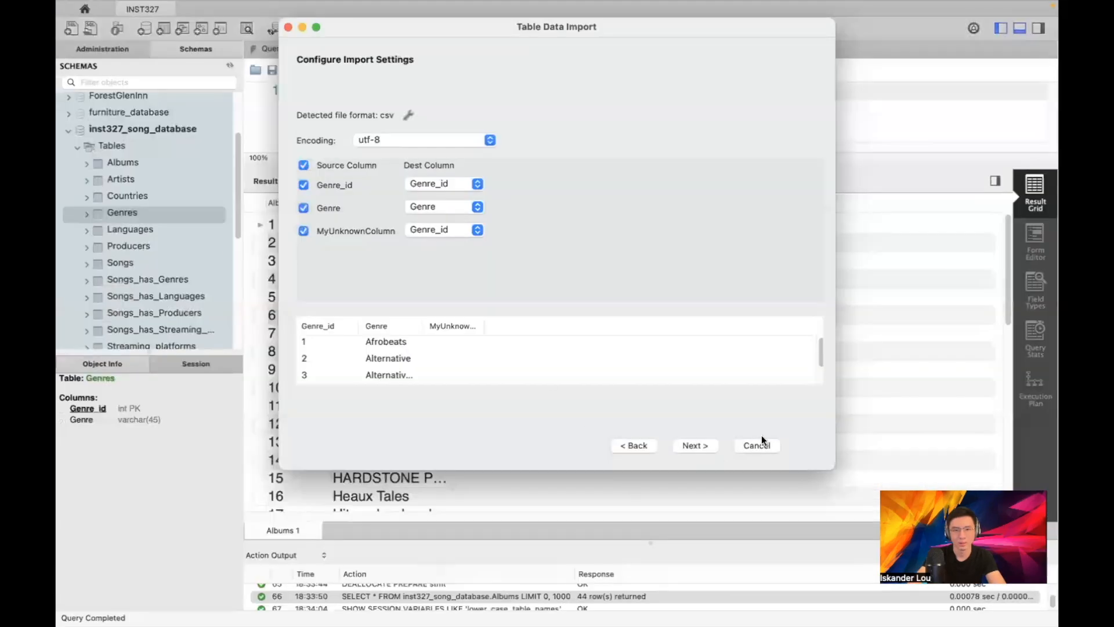
Cancel the pending import, rerun Genres.csv into genres, and cancel again at the MyUnknownColumn mapping
{"action": "left_click", "coordinate": [756, 445]}
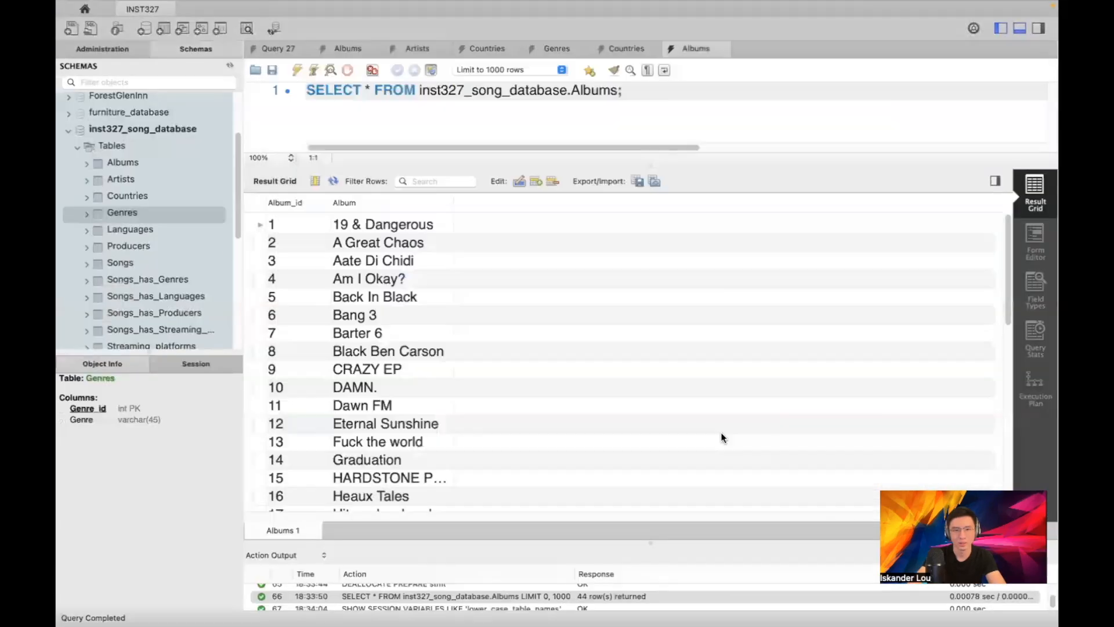
{"action": "right_click", "coordinate": [138, 206]}
{"action": "left_click", "coordinate": [177, 281]}
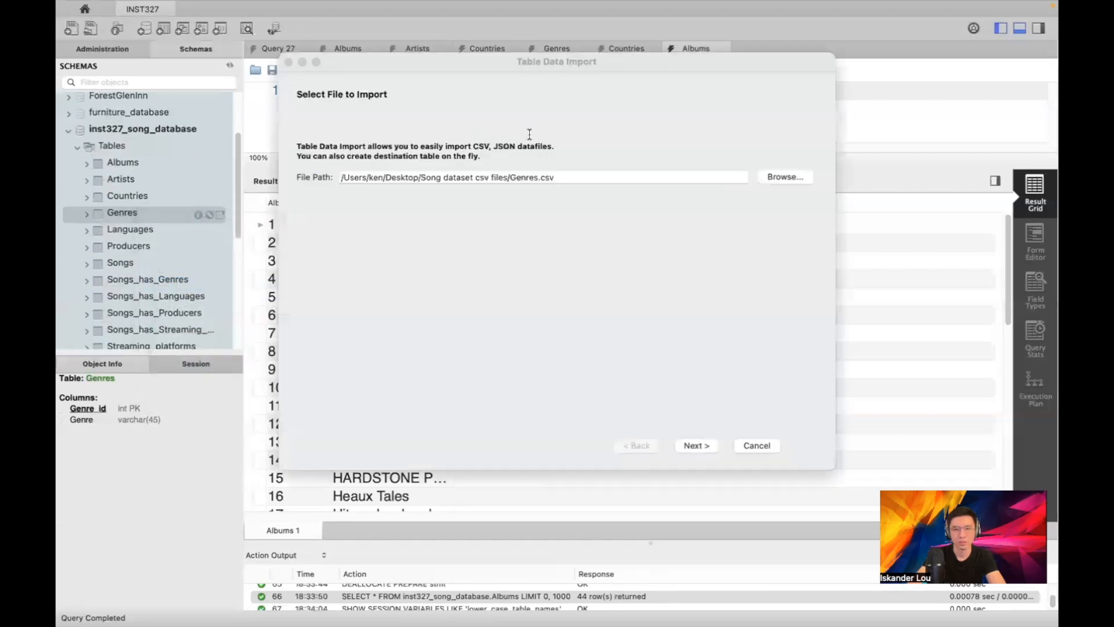
{"action": "left_click", "coordinate": [786, 177]}
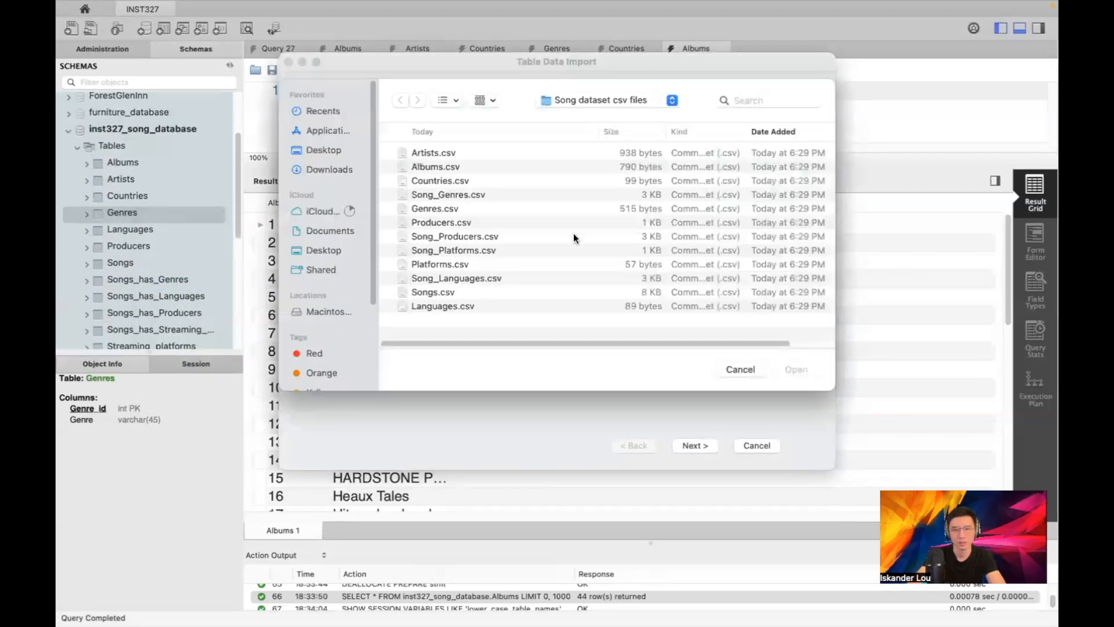
{"action": "left_click", "coordinate": [442, 210]}
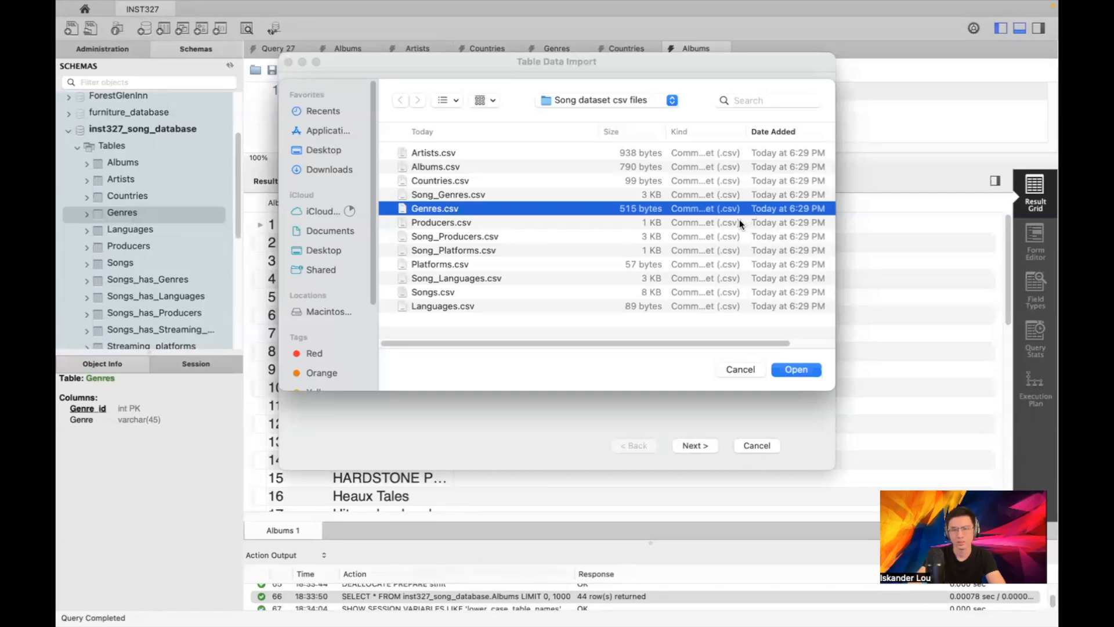
{"action": "double_click", "coordinate": [512, 203]}
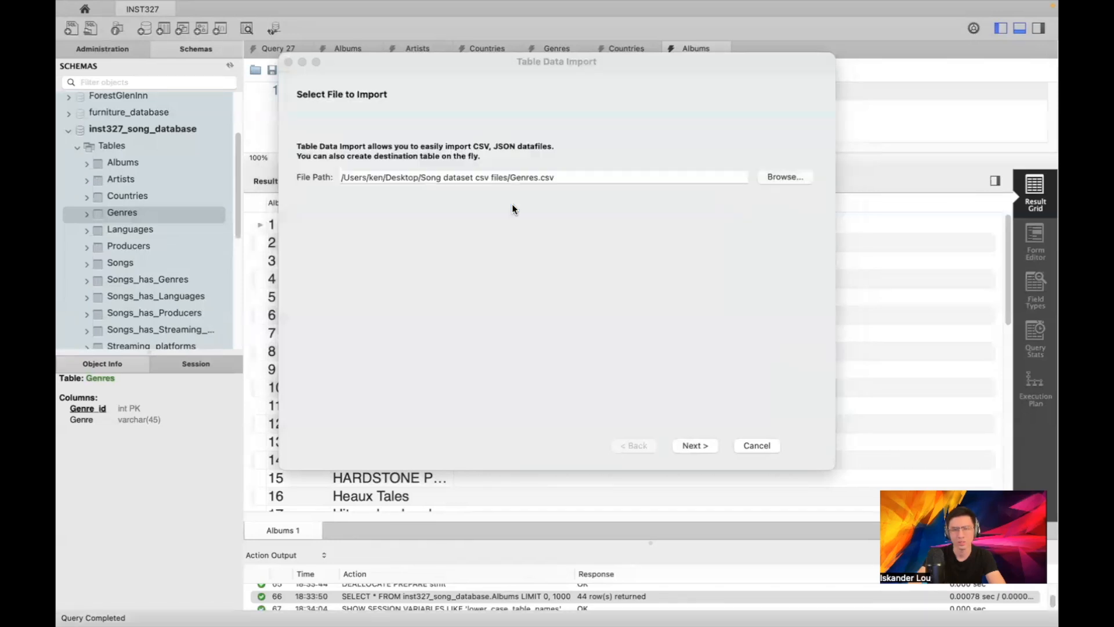
{"action": "left_click", "coordinate": [695, 448]}
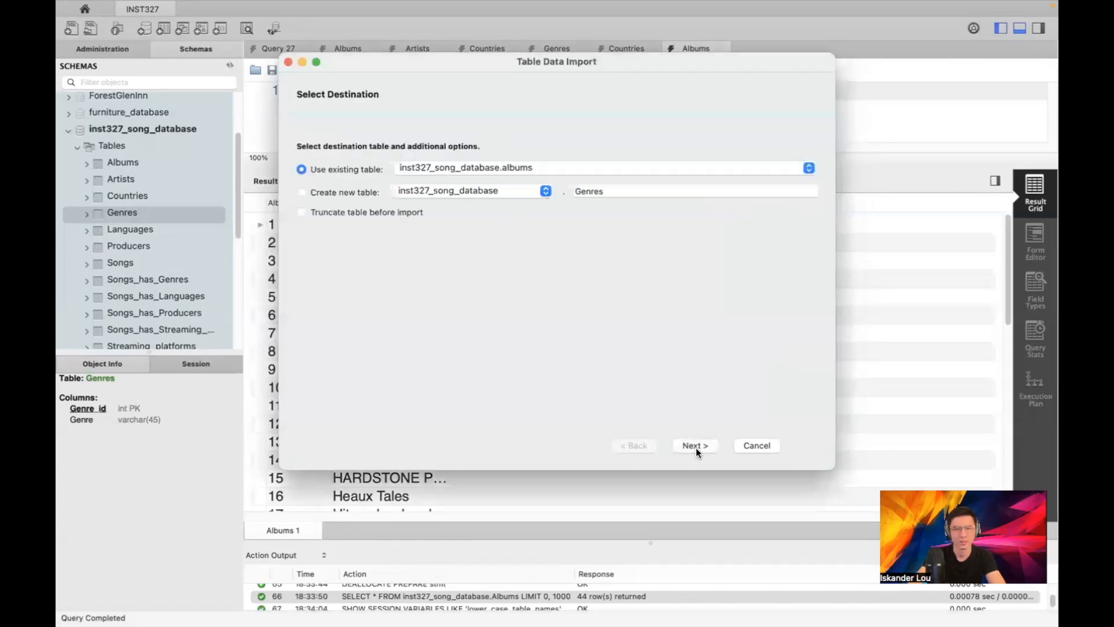
{"action": "left_click", "coordinate": [517, 164]}
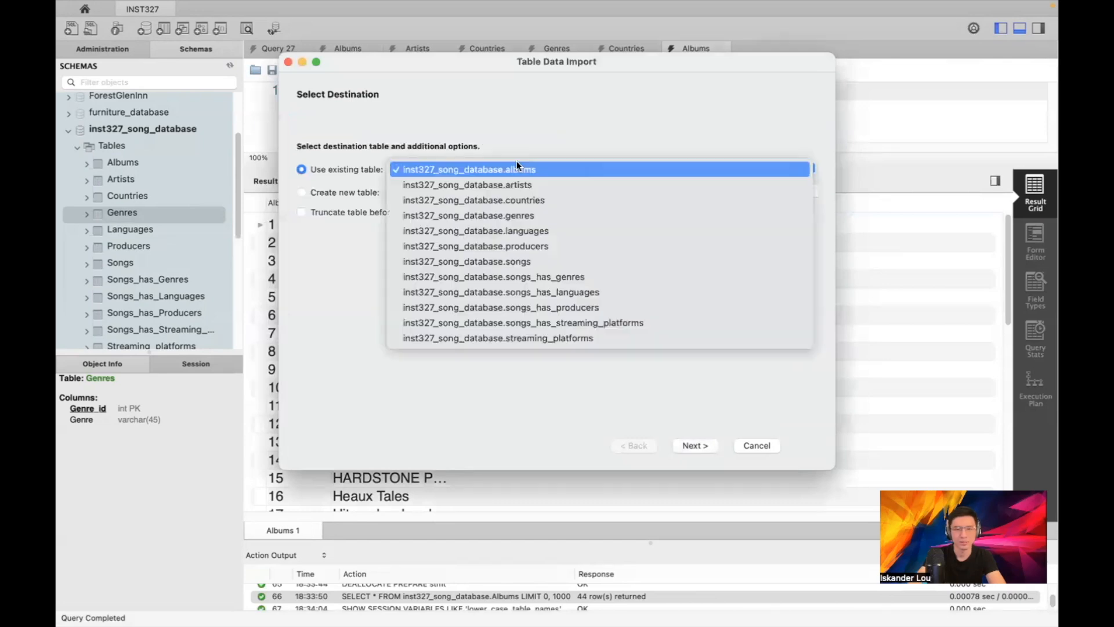
{"action": "left_click", "coordinate": [523, 217]}
{"action": "left_click", "coordinate": [704, 446]}
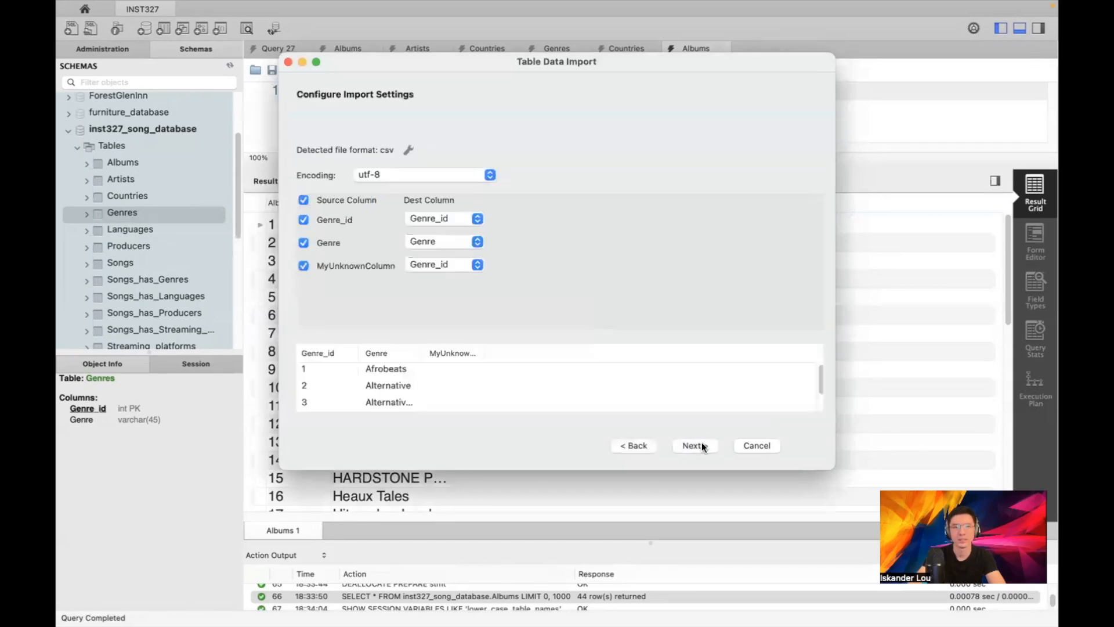
{"action": "left_click", "coordinate": [754, 447]}
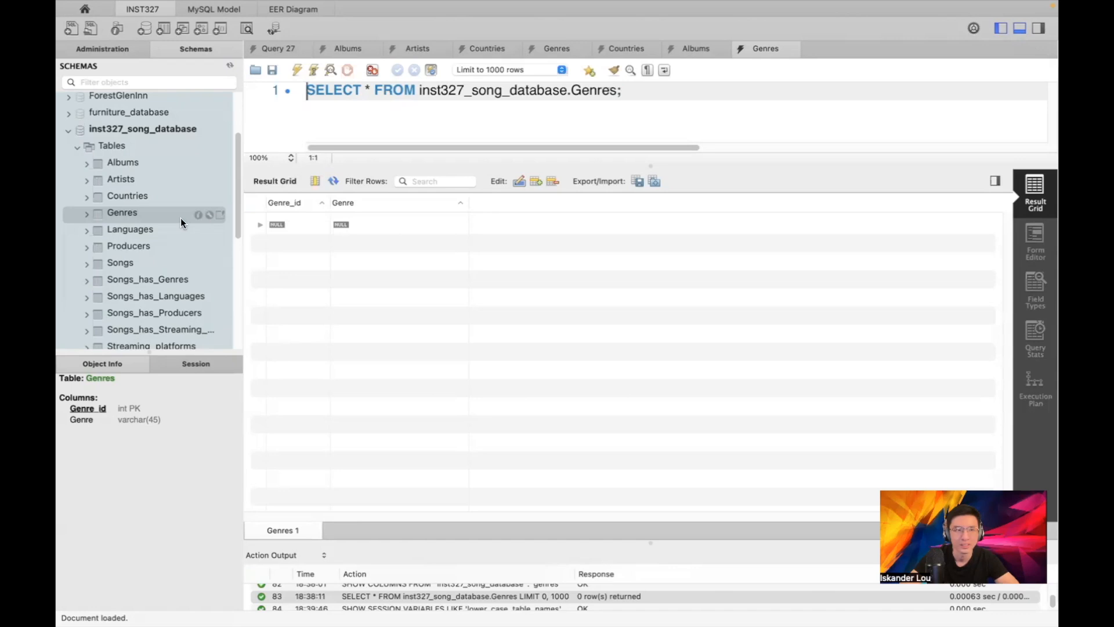
Import the Genres CSV (Genre_id, Genre) into genres, whose log shows Duplicate entry '0' errors
{"action": "right_click", "coordinate": [181, 222]}
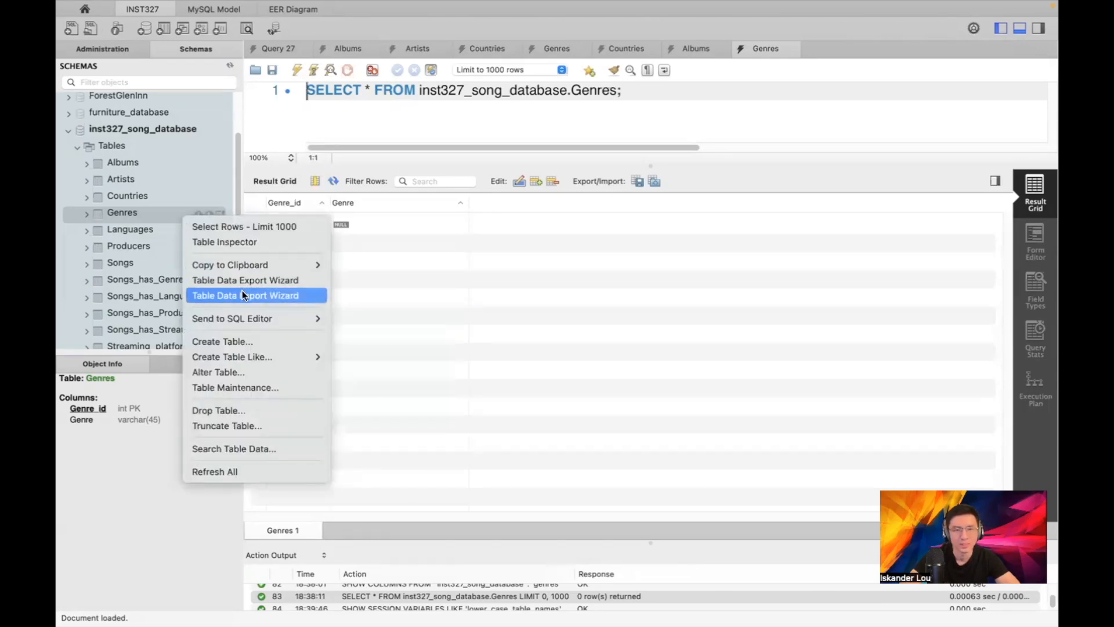
{"action": "left_click", "coordinate": [477, 291]}
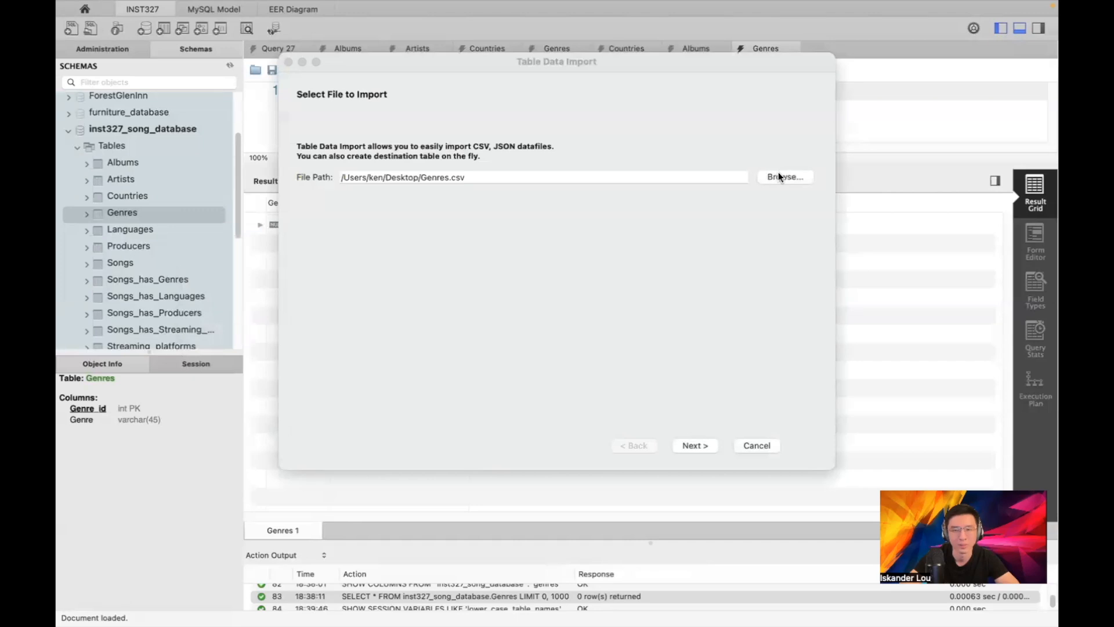
{"action": "left_click", "coordinate": [691, 448]}
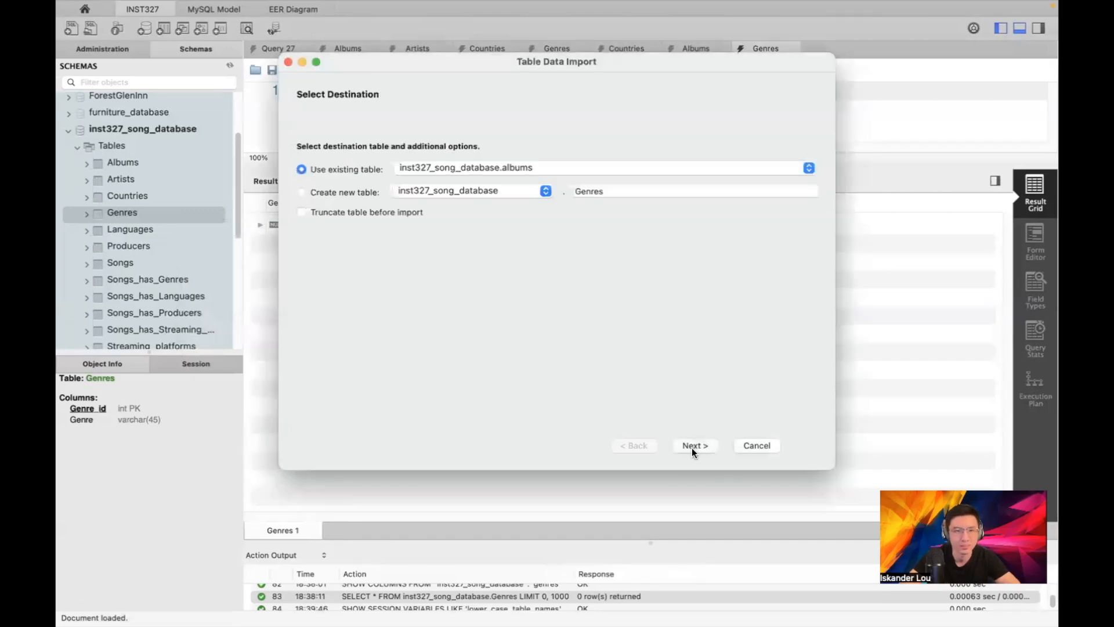
{"action": "left_click", "coordinate": [590, 167]}
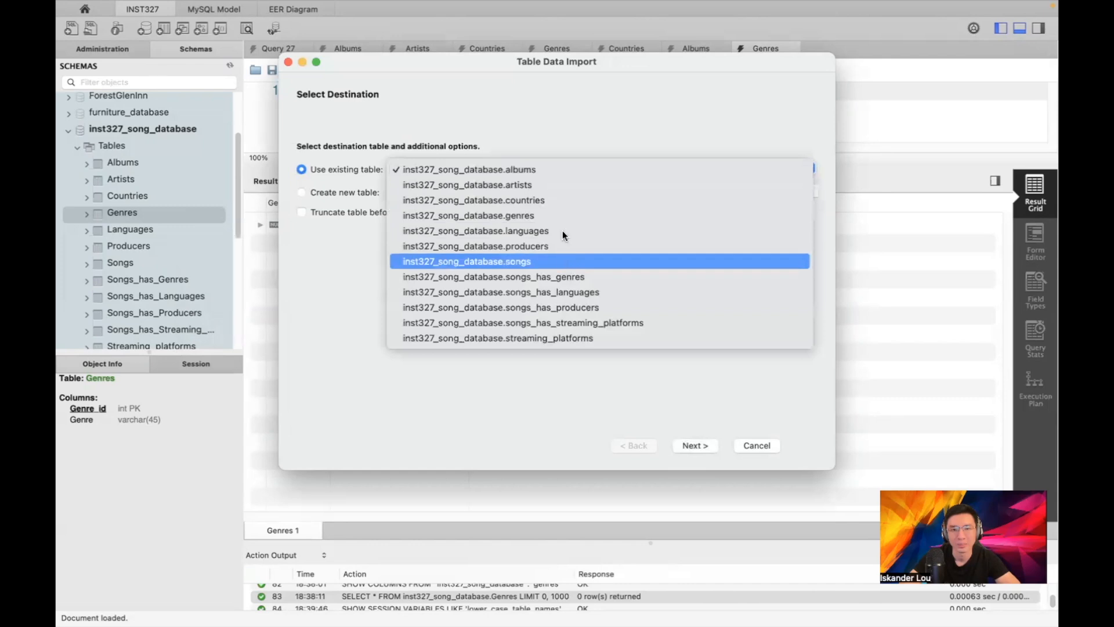
{"action": "left_click", "coordinate": [538, 214]}
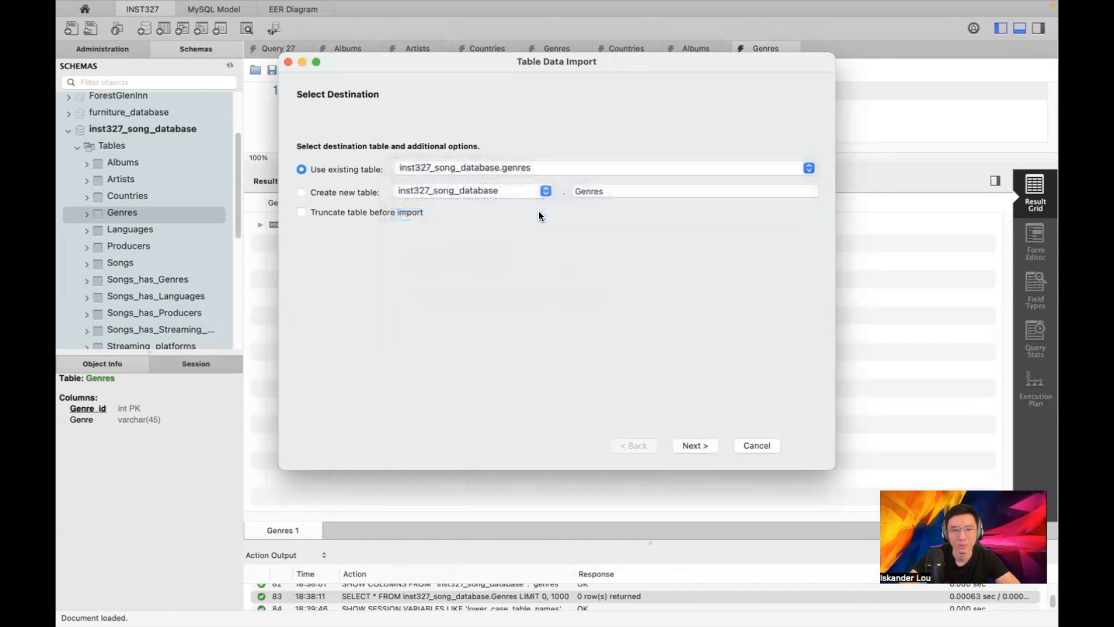
{"action": "left_click", "coordinate": [685, 444]}
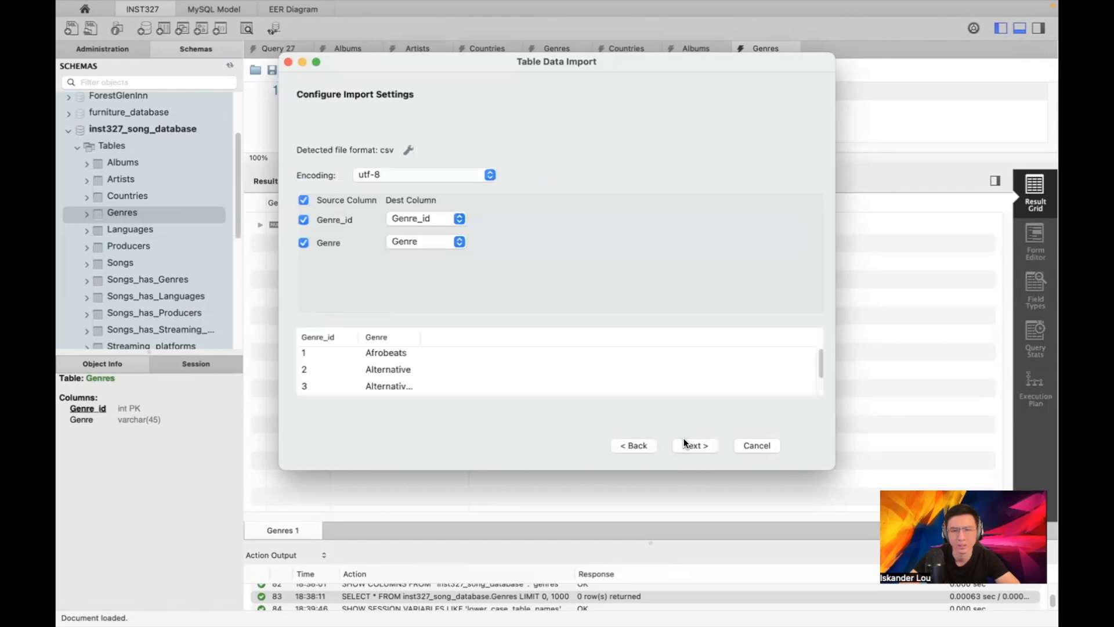
{"action": "left_click", "coordinate": [673, 444]}
{"action": "left_click", "coordinate": [694, 444]}
{"action": "left_click", "coordinate": [348, 446]}
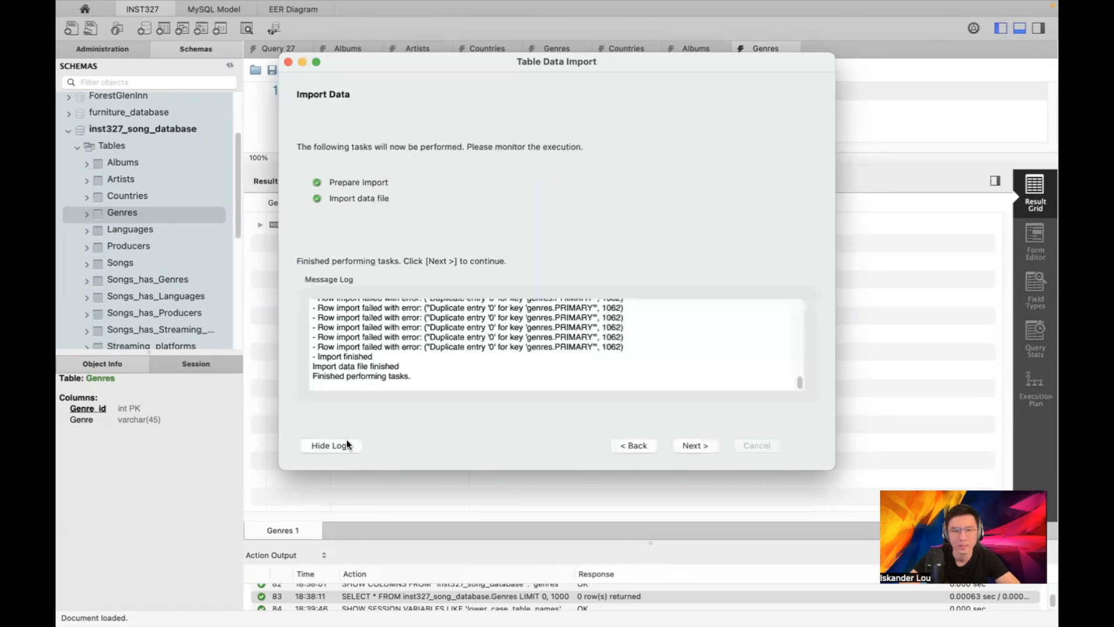
{"action": "scroll", "coordinate": [559, 321], "scroll_direction": "up", "scroll_amount": 10}
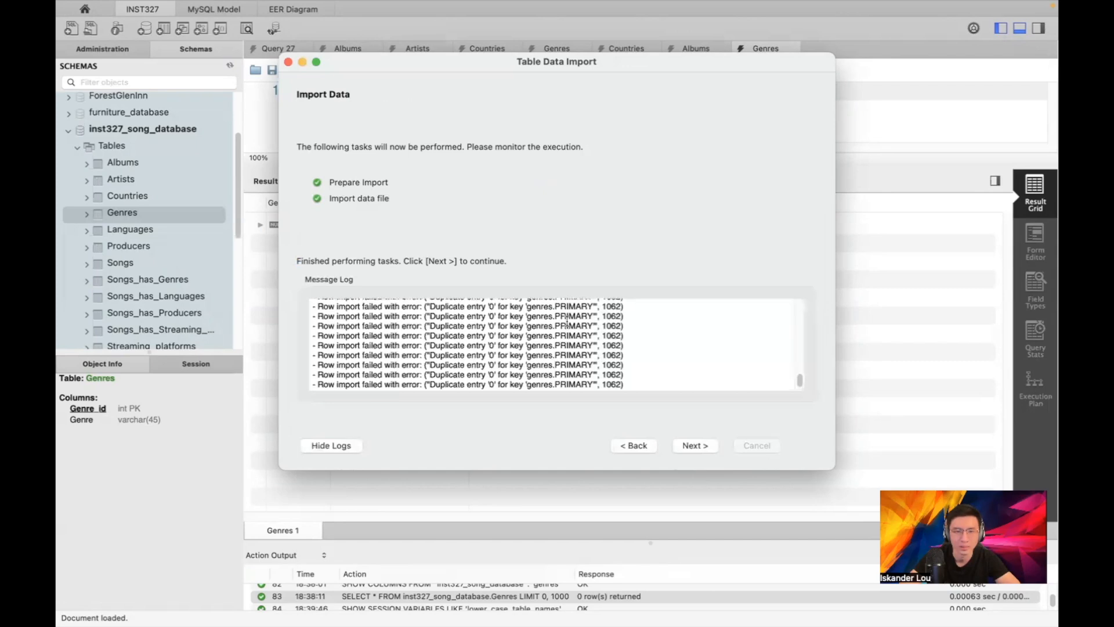
{"action": "scroll", "coordinate": [604, 305], "scroll_direction": "up", "scroll_amount": 5}
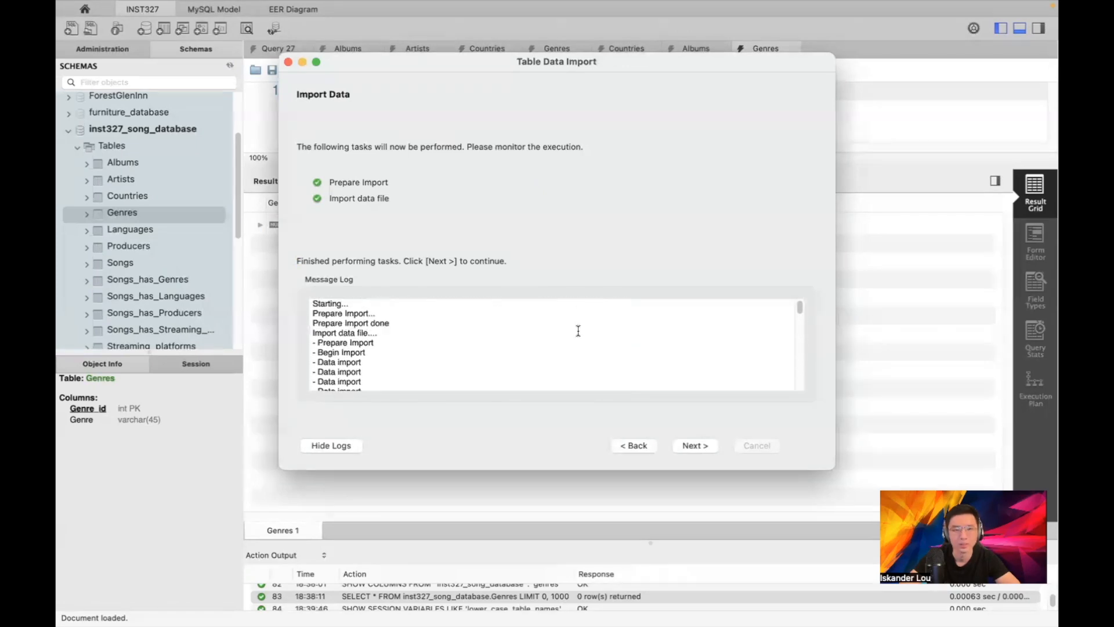
{"action": "scroll", "coordinate": [577, 330], "scroll_direction": "down", "scroll_amount": 15}
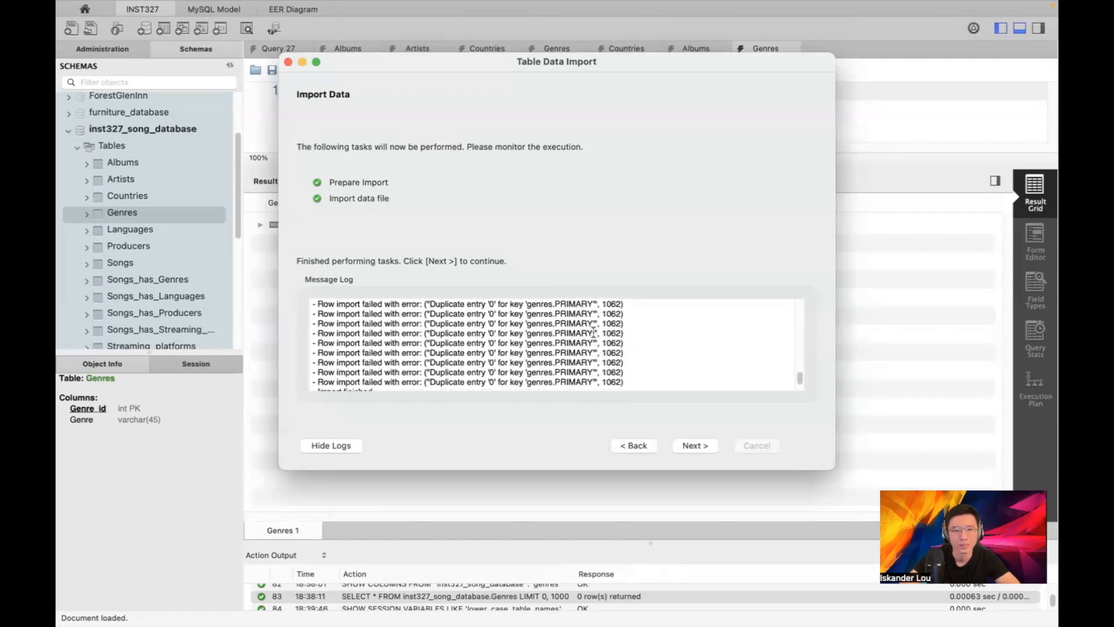
{"action": "left_click", "coordinate": [289, 62]}
Load the Genres table rows and select the blank genre row with Genre_id 0
{"action": "left_click", "coordinate": [220, 214]}
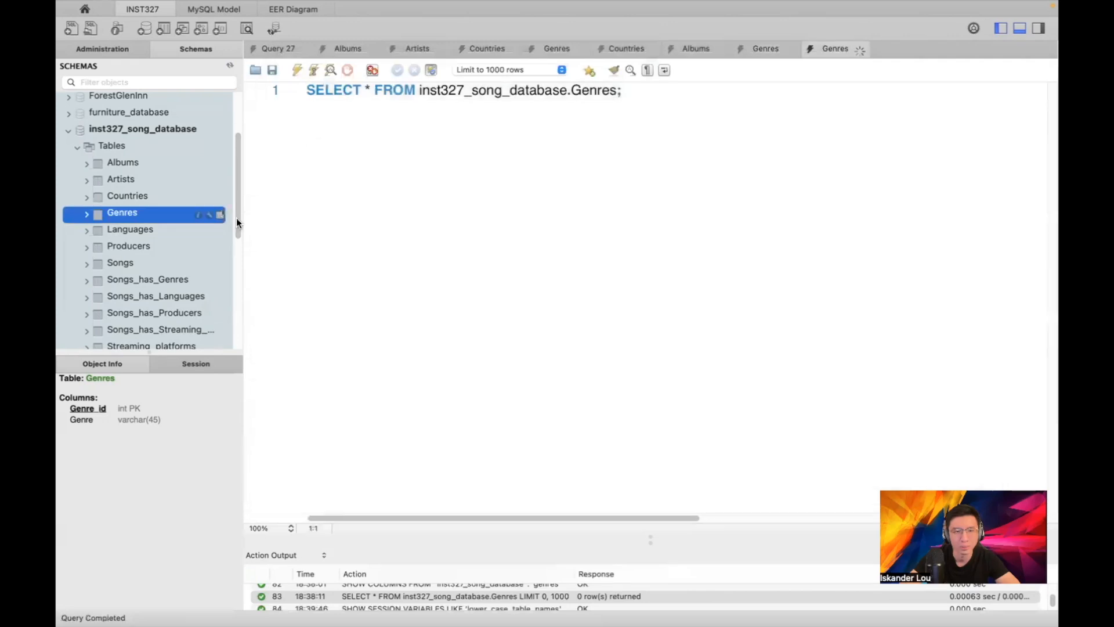
{"action": "scroll", "coordinate": [446, 284], "scroll_direction": "down", "scroll_amount": 5}
{"action": "scroll", "coordinate": [455, 285], "scroll_direction": "up", "scroll_amount": 5}
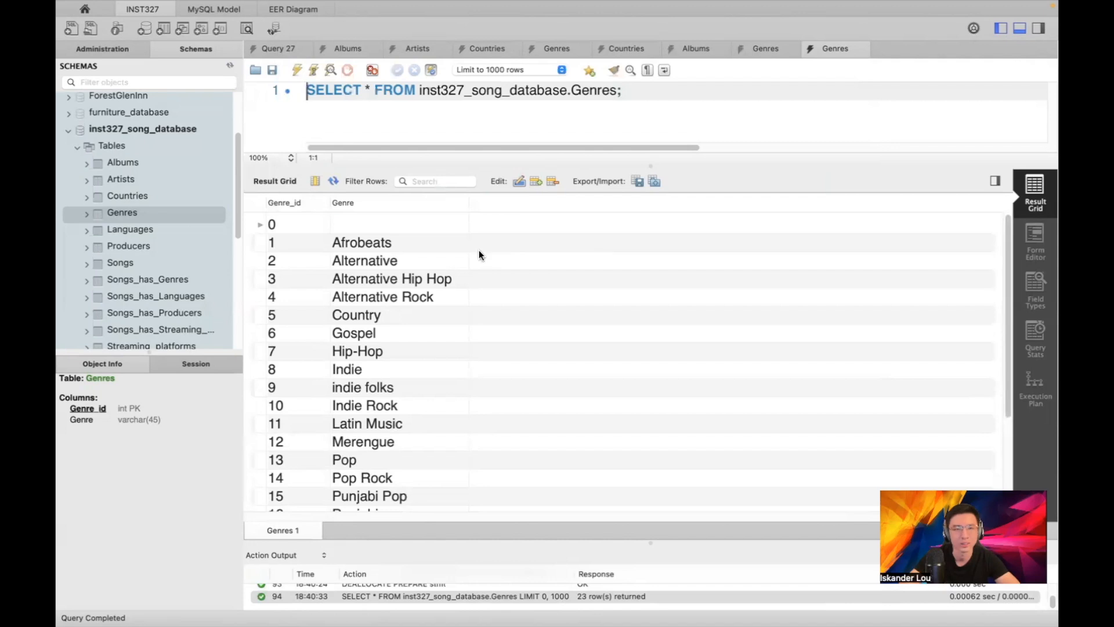
{"action": "right_click", "coordinate": [259, 220]}
{"action": "left_click", "coordinate": [249, 220]}
{"action": "left_click", "coordinate": [315, 224]}
Write the statement DELETE FROM Genres WHERE Genre_id = 0; below the query
{"action": "left_click", "coordinate": [366, 98]}
{"action": "key", "text": "super+Right"}
{"action": "key", "text": "Return"}
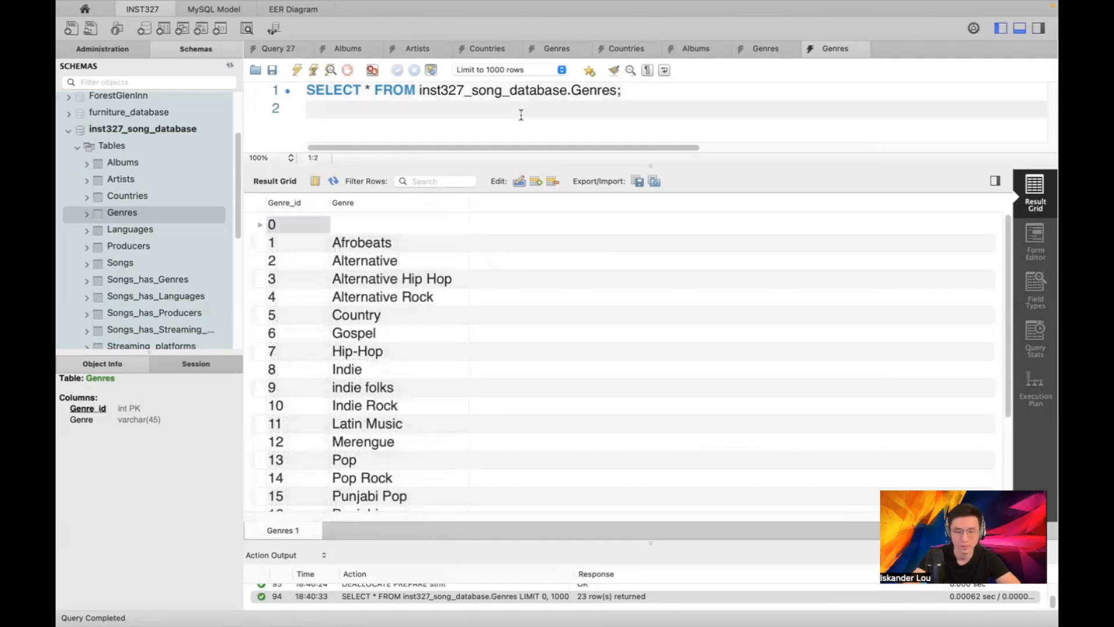
{"action": "type", "text": "DELEE FROM "}
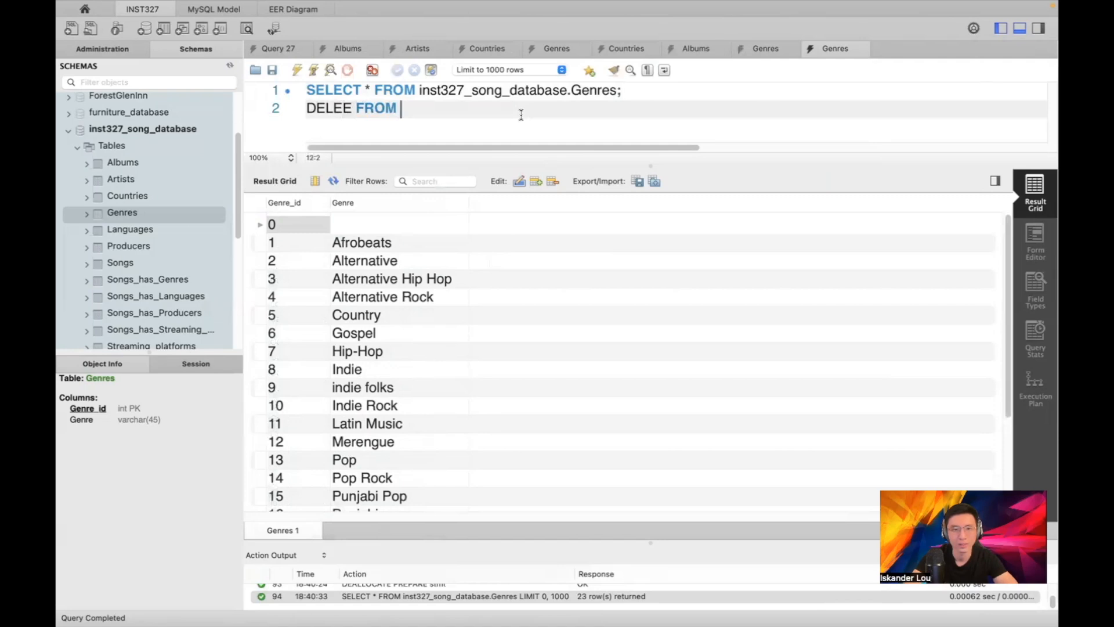
{"action": "type", "text": "Genres;"}
{"action": "key", "text": "Return"}
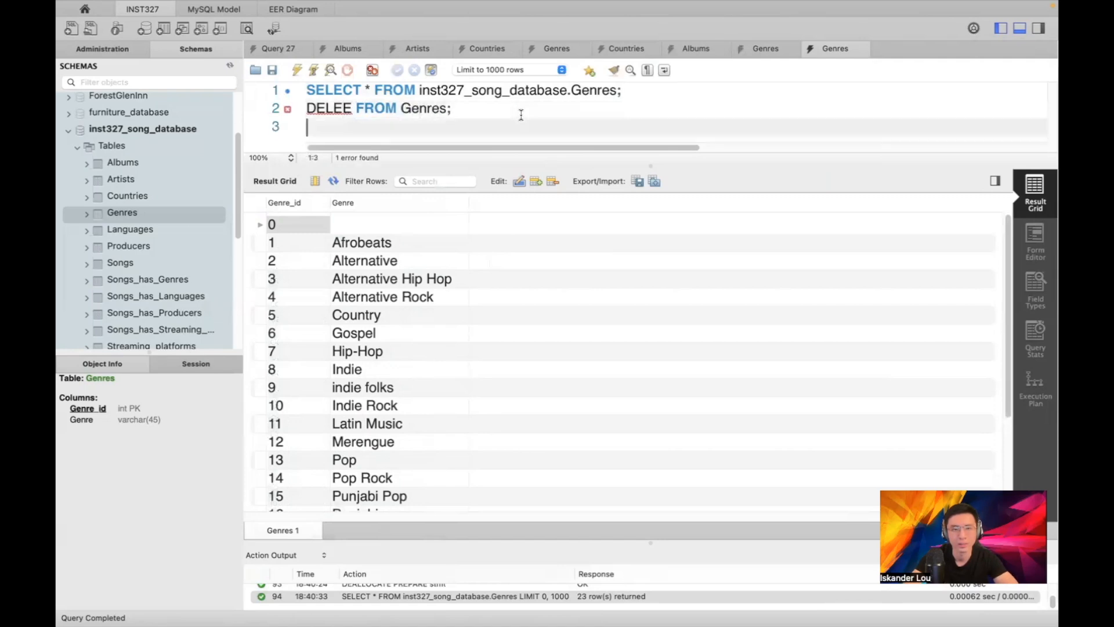
{"action": "left_click", "coordinate": [344, 108]}
{"action": "type", "text": "T"}
{"action": "left_click", "coordinate": [364, 120]}
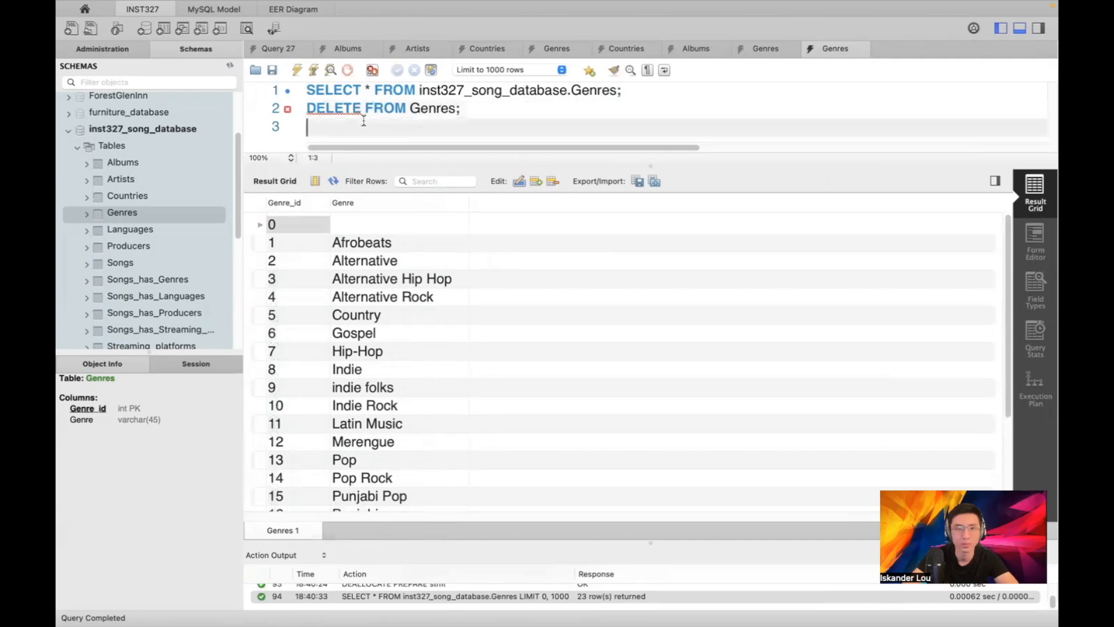
{"action": "key", "text": "ctrl+space"}
{"action": "left_click", "coordinate": [484, 107]}
{"action": "key", "text": "BackSpace"}
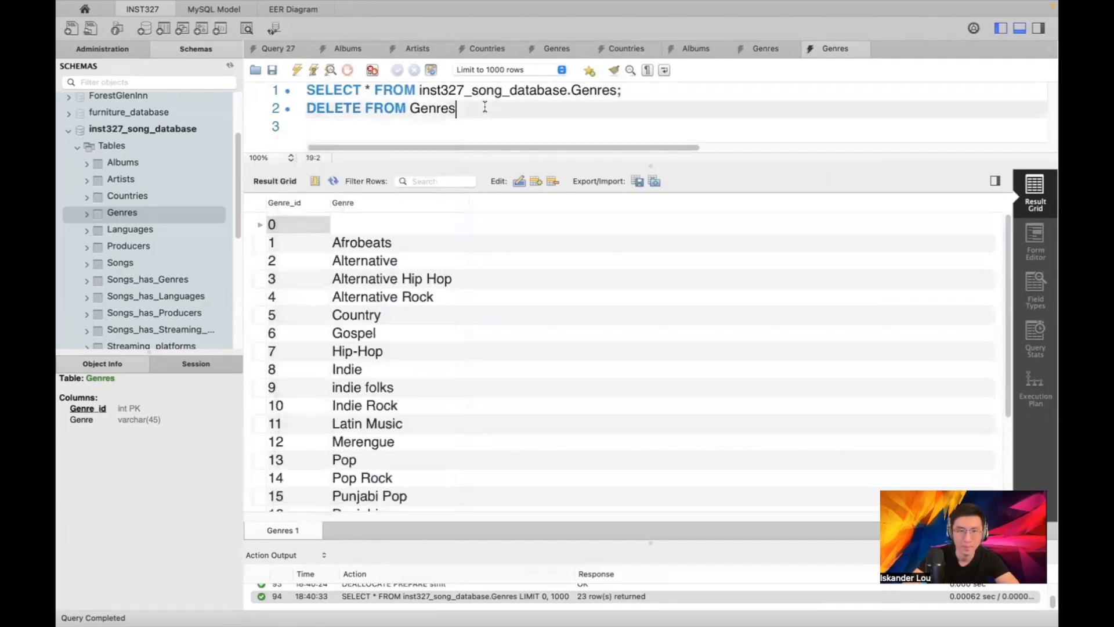
{"action": "key", "text": "Return"}
{"action": "type", "text": "WHERE Genre_id = 0;"}
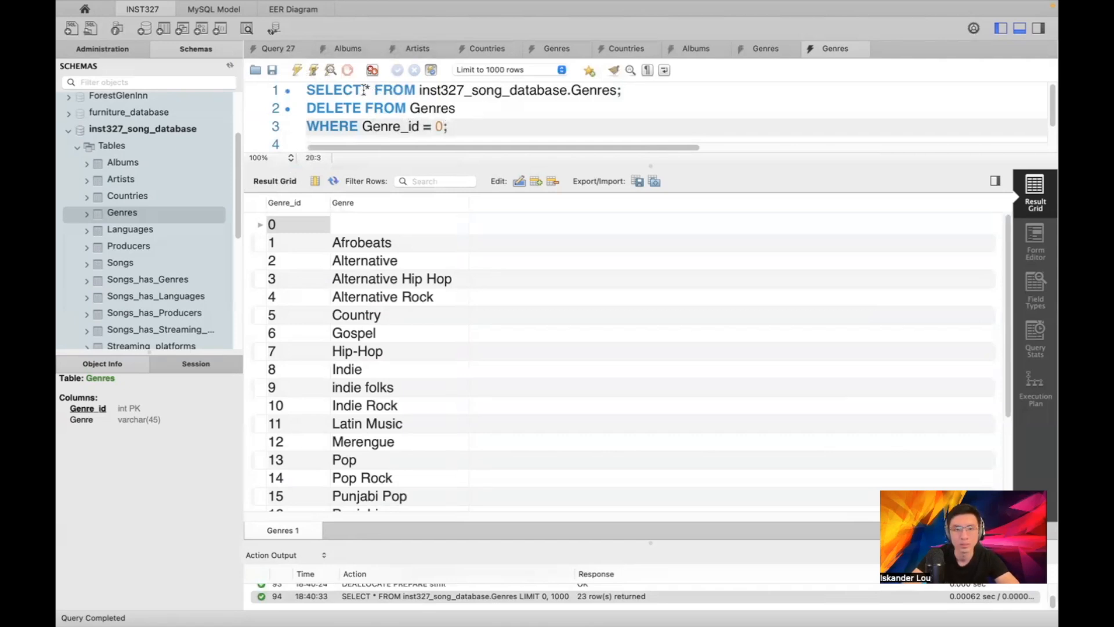
Change line 1 to USE inst327_song_database, run it with the delete, and re-query Genres
{"action": "left_click_drag", "start_coordinate": [416, 90], "coordinate": [307, 91]}
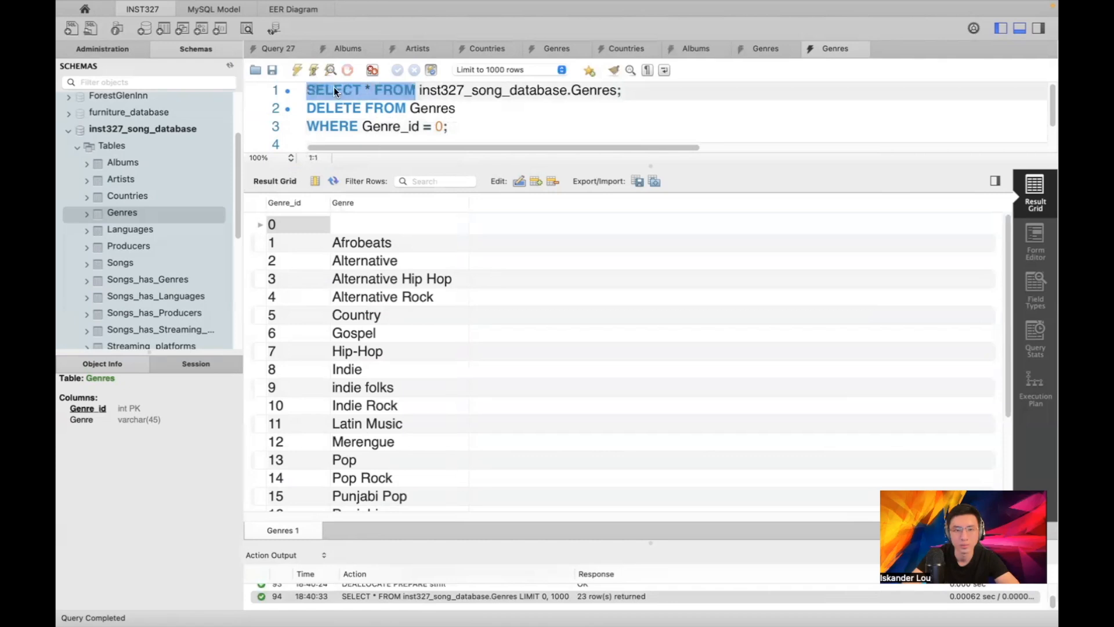
{"action": "type", "text": "USE"}
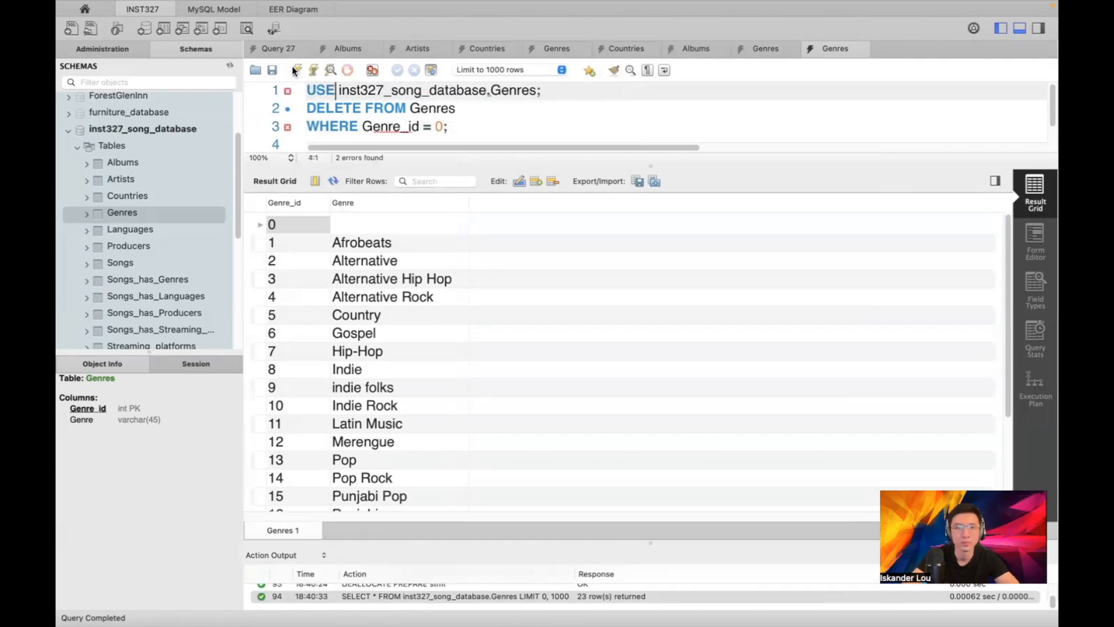
{"action": "left_click", "coordinate": [296, 68]}
{"action": "left_click_drag", "start_coordinate": [487, 90], "coordinate": [534, 84]}
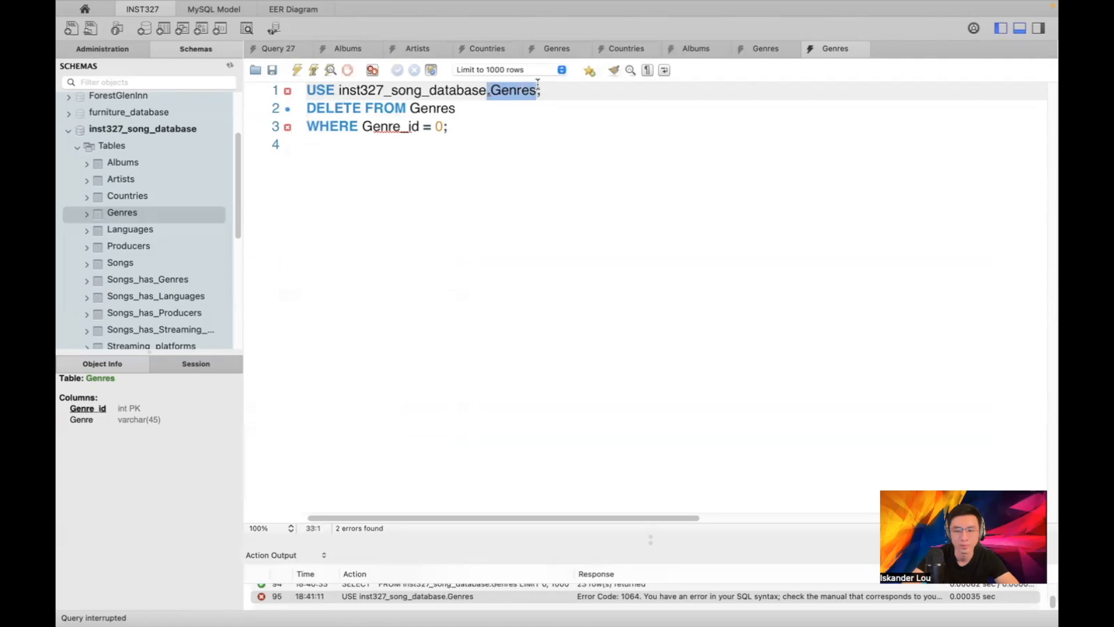
{"action": "key", "text": "BackSpace"}
{"action": "left_click", "coordinate": [296, 68]}
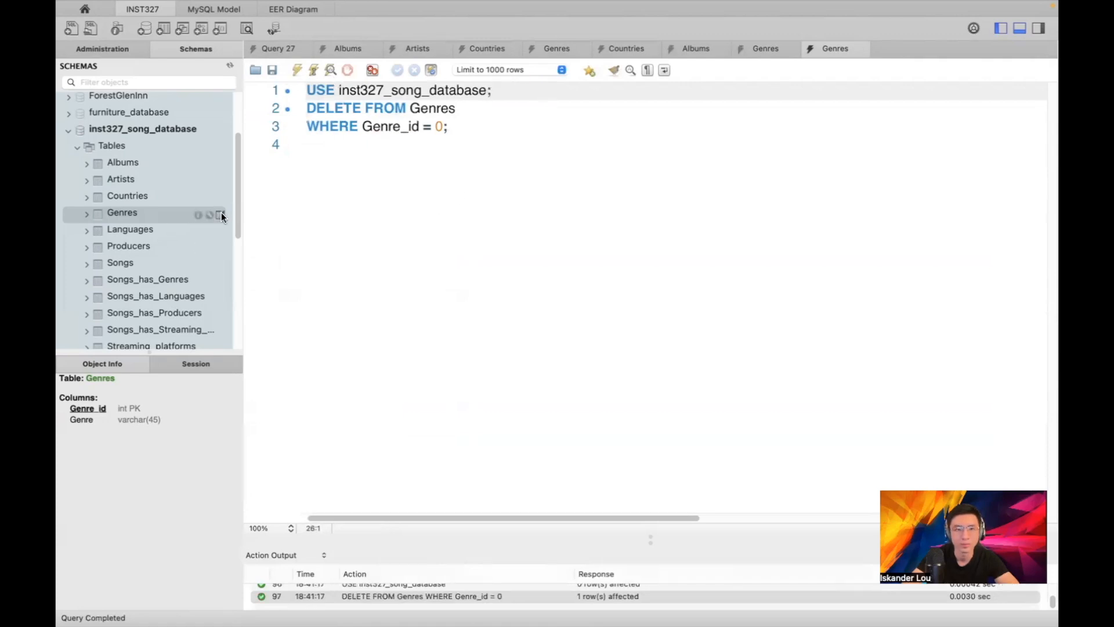
{"action": "left_click", "coordinate": [220, 212]}
{"action": "scroll", "coordinate": [518, 312], "scroll_direction": "down", "scroll_amount": 5}
Start a Table Data Import on Songs_has_Genres with Song_Genres.csv as the source file
{"action": "scroll", "coordinate": [517, 312], "scroll_direction": "up", "scroll_amount": 5}
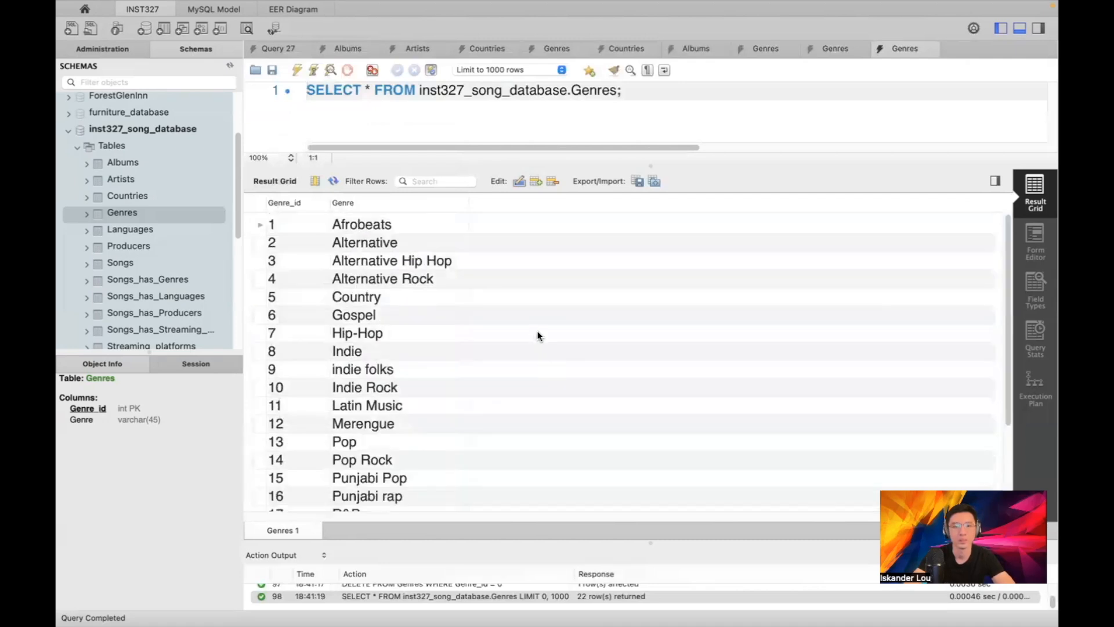
{"action": "scroll", "coordinate": [177, 226], "scroll_direction": "down", "scroll_amount": 1}
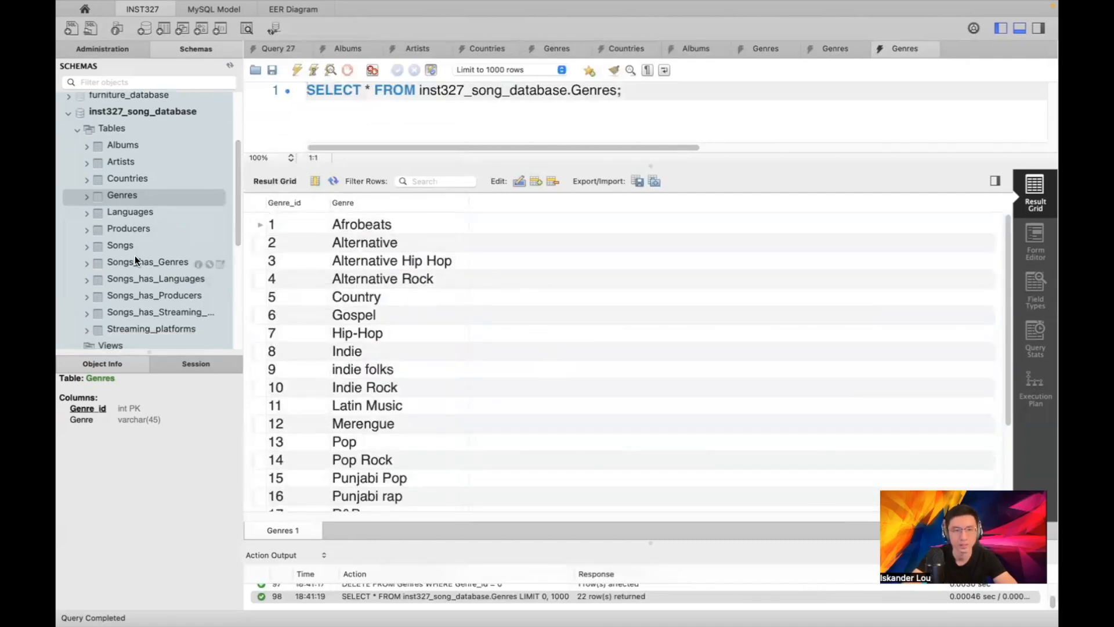
{"action": "right_click", "coordinate": [140, 262]}
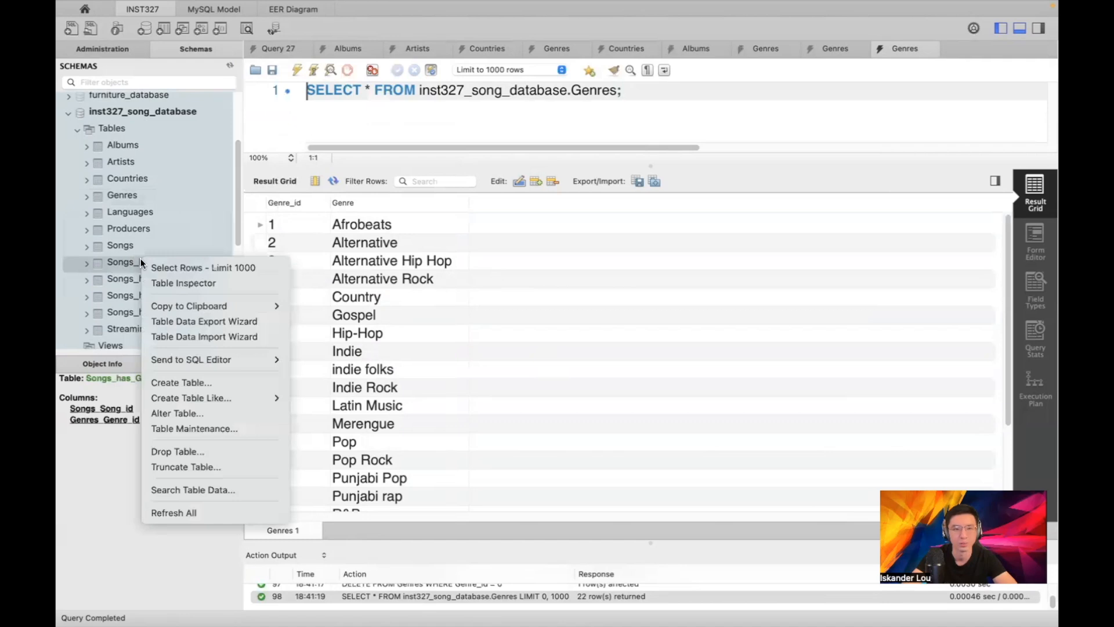
{"action": "left_click", "coordinate": [184, 336]}
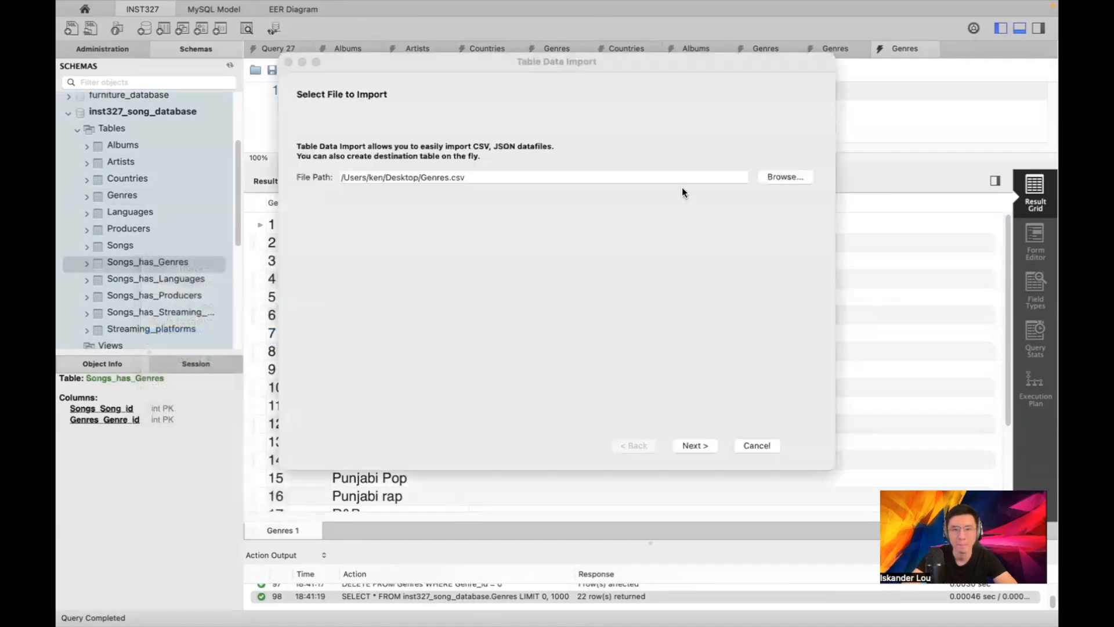
{"action": "left_click", "coordinate": [773, 177]}
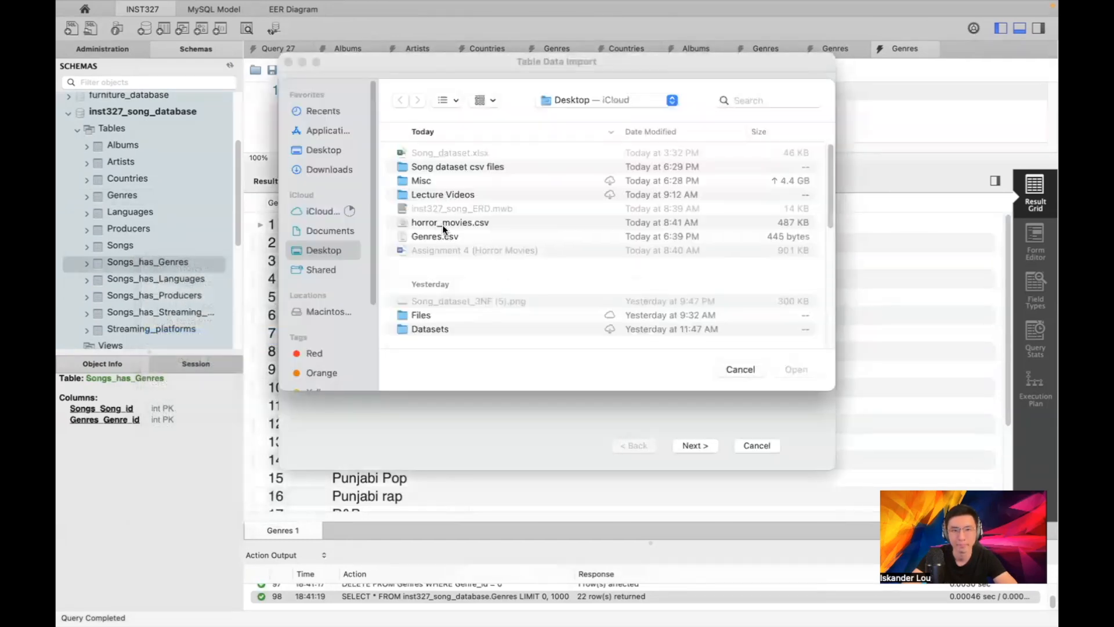
{"action": "double_click", "coordinate": [448, 168]}
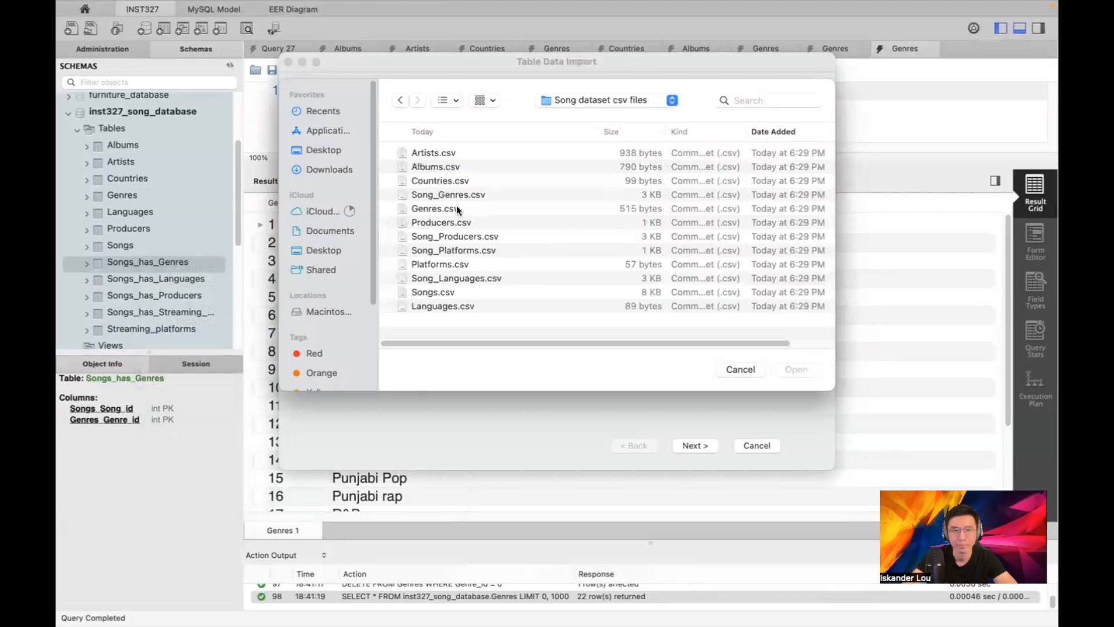
{"action": "double_click", "coordinate": [458, 193]}
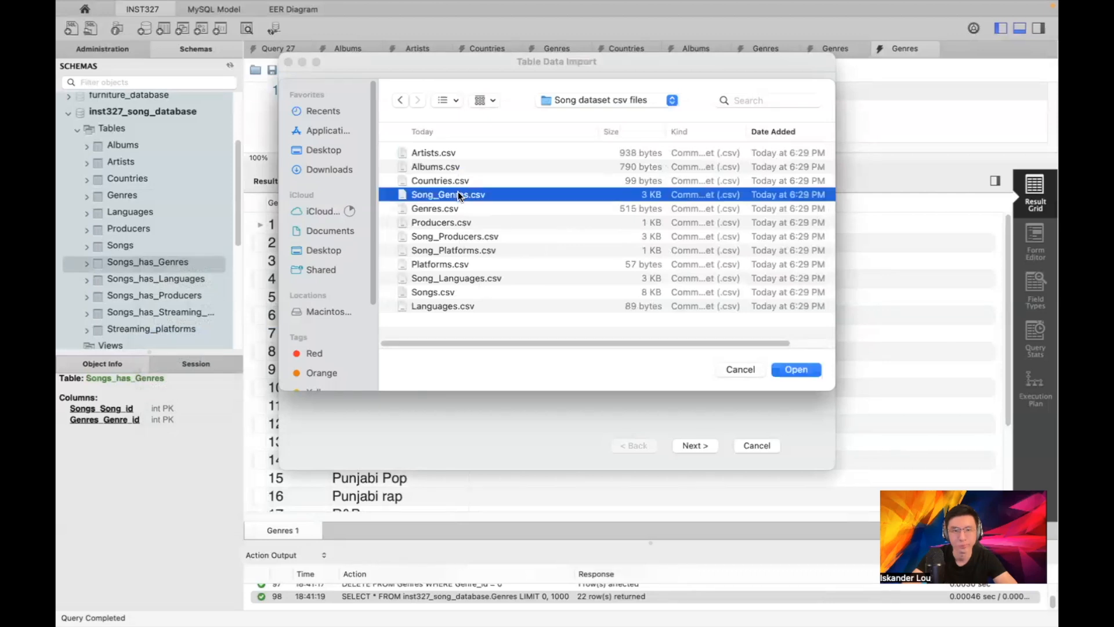
Import into songs_has_genres and review the log showing foreign-key failures and 0 records
{"action": "left_click", "coordinate": [695, 446]}
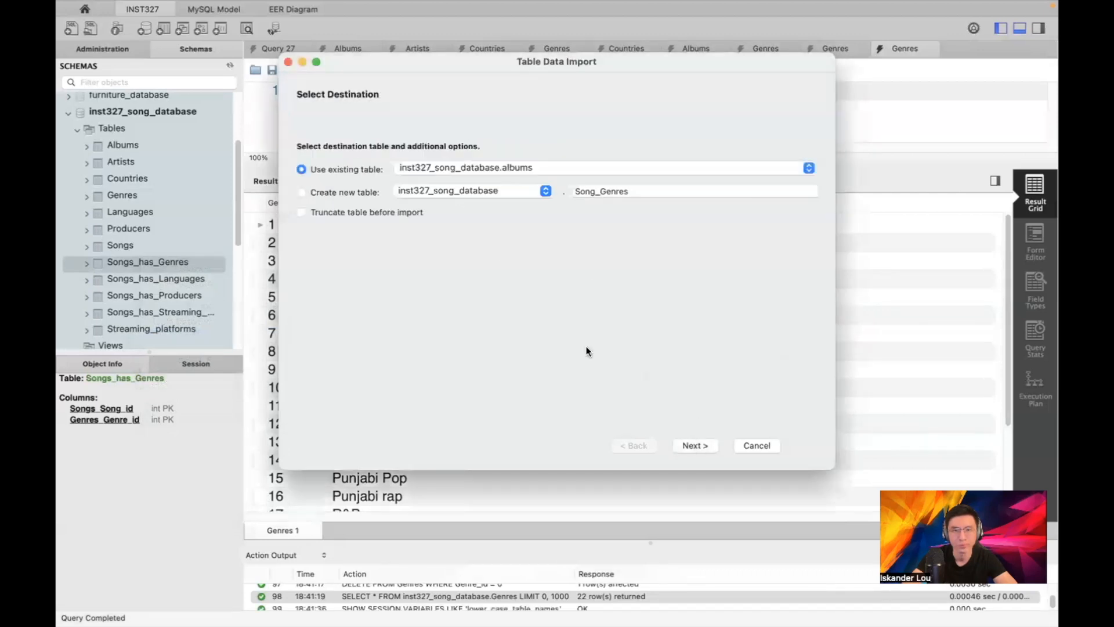
{"action": "left_click", "coordinate": [485, 168]}
{"action": "left_click", "coordinate": [518, 275]}
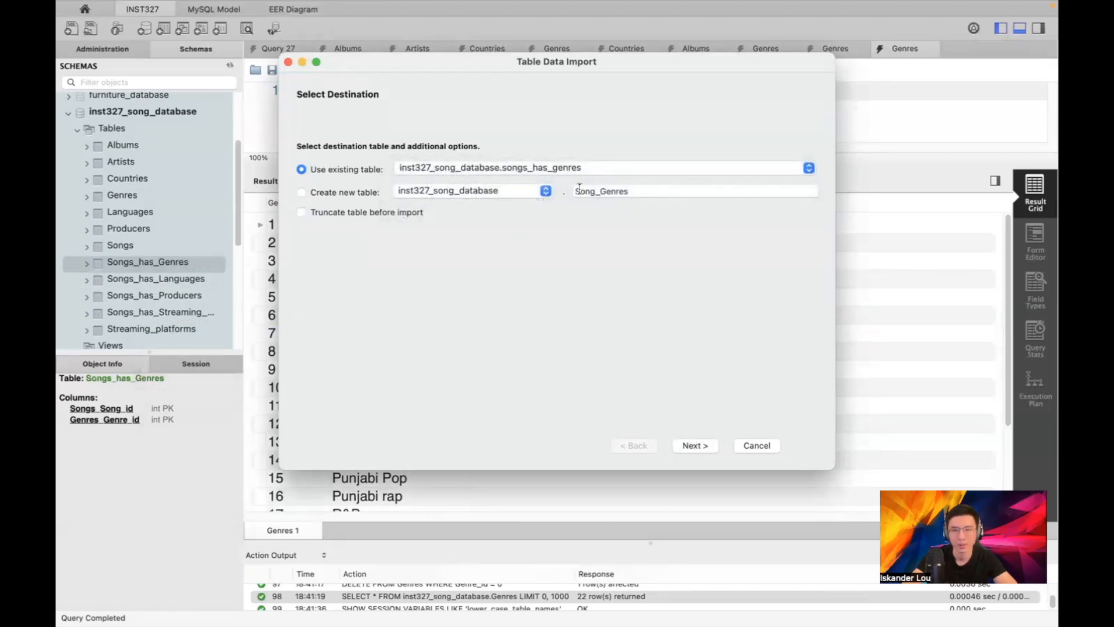
{"action": "left_click", "coordinate": [690, 444]}
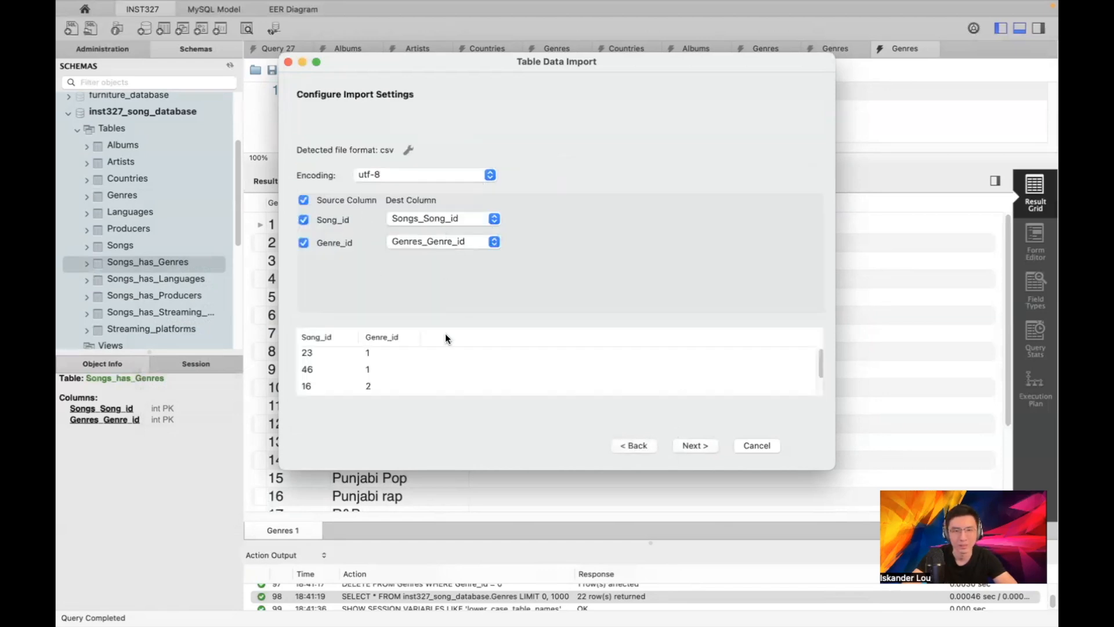
{"action": "left_click", "coordinate": [692, 445]}
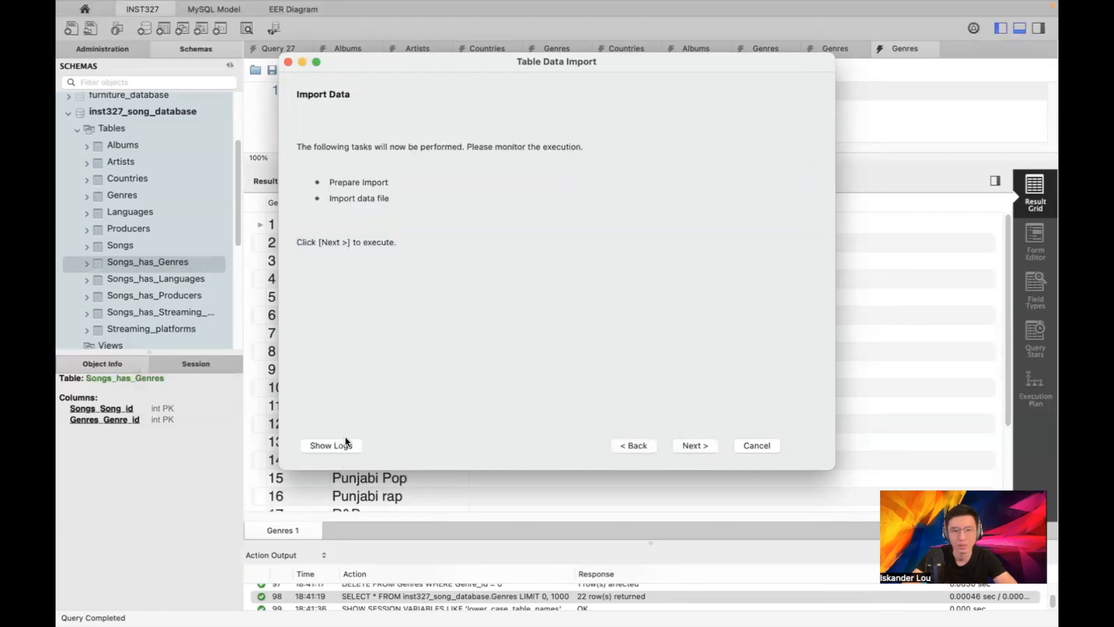
{"action": "left_click", "coordinate": [355, 447]}
{"action": "left_click", "coordinate": [709, 447]}
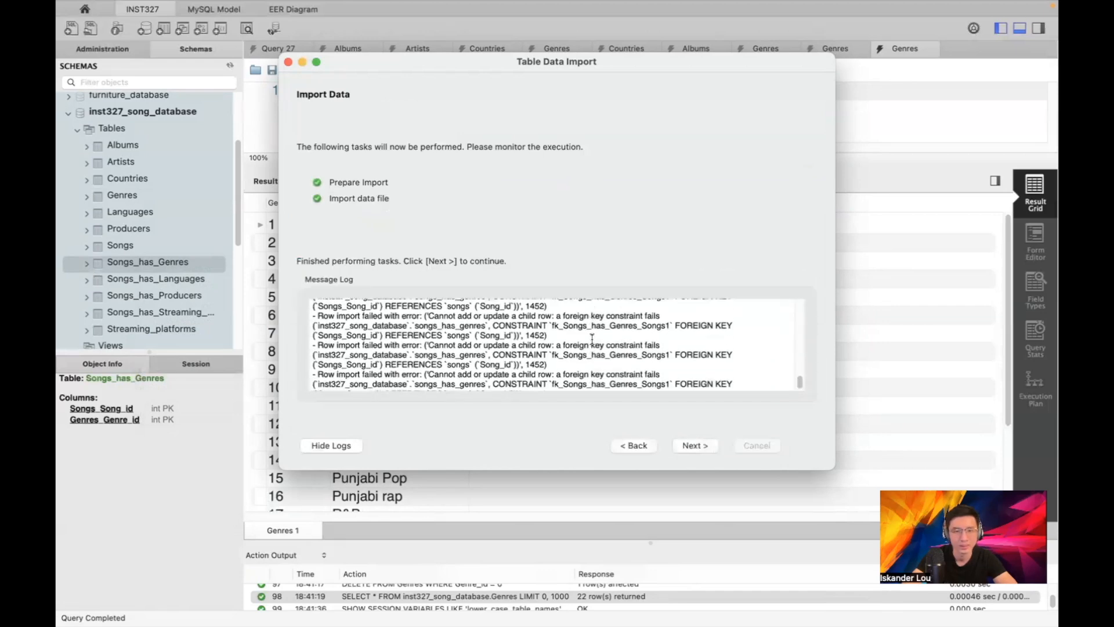
{"action": "scroll", "coordinate": [589, 343], "scroll_direction": "up", "scroll_amount": 5}
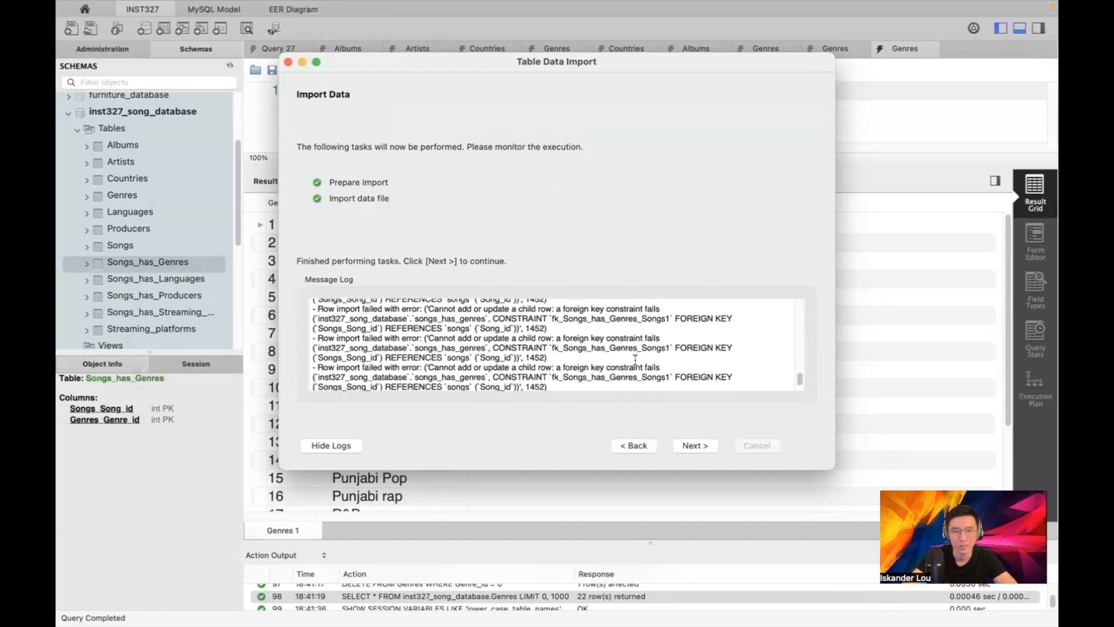
{"action": "left_click", "coordinate": [683, 450]}
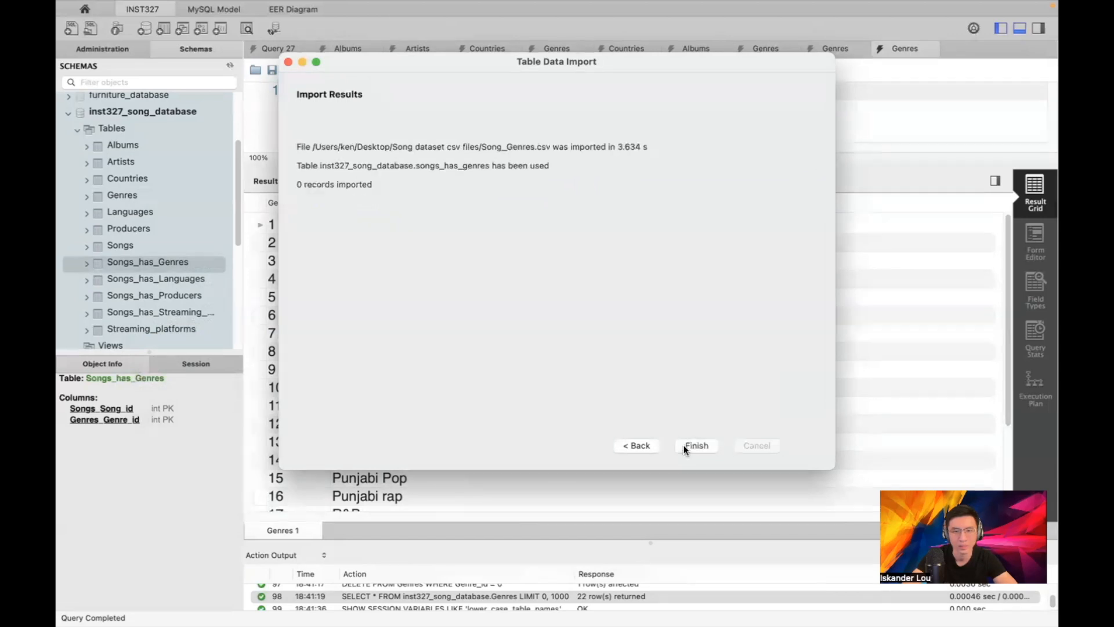
{"action": "left_click", "coordinate": [646, 447]}
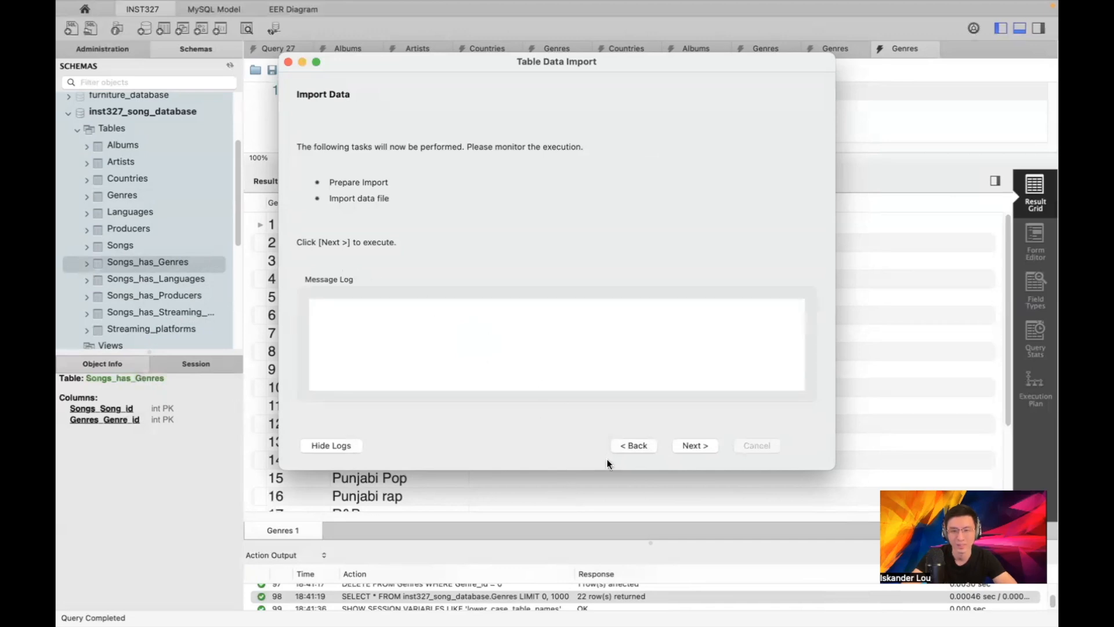
{"action": "left_click", "coordinate": [594, 510]}
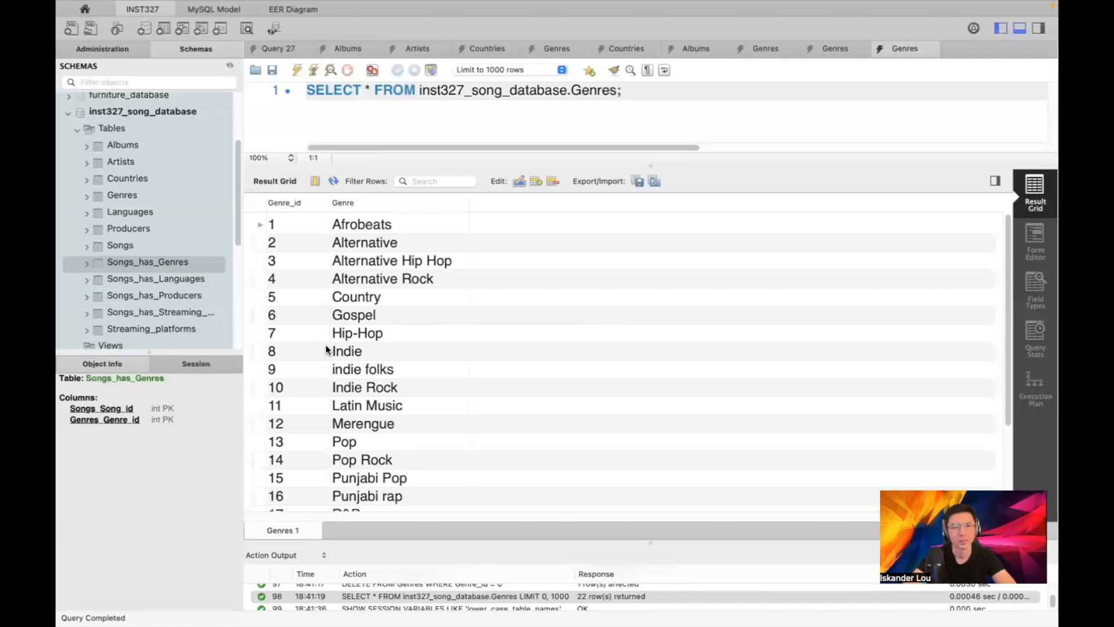
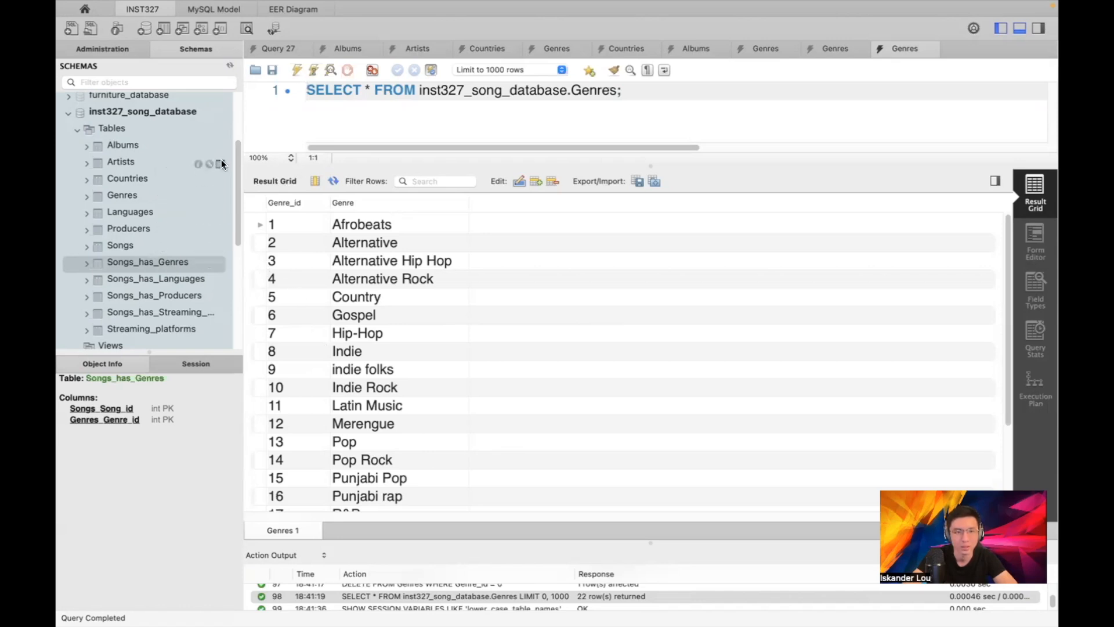
Check the Artists, Albums and Countries tables: Artists is empty and Countries has eight rows
{"action": "left_click", "coordinate": [221, 159]}
{"action": "left_click", "coordinate": [219, 152]}
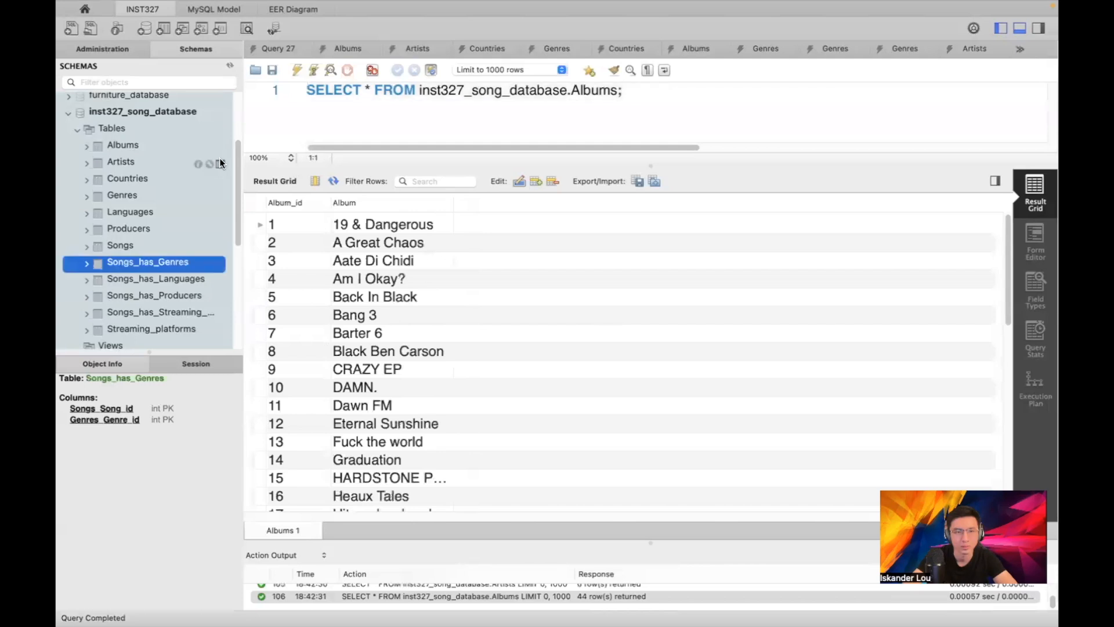
{"action": "left_click", "coordinate": [220, 162]}
{"action": "left_click", "coordinate": [220, 148]}
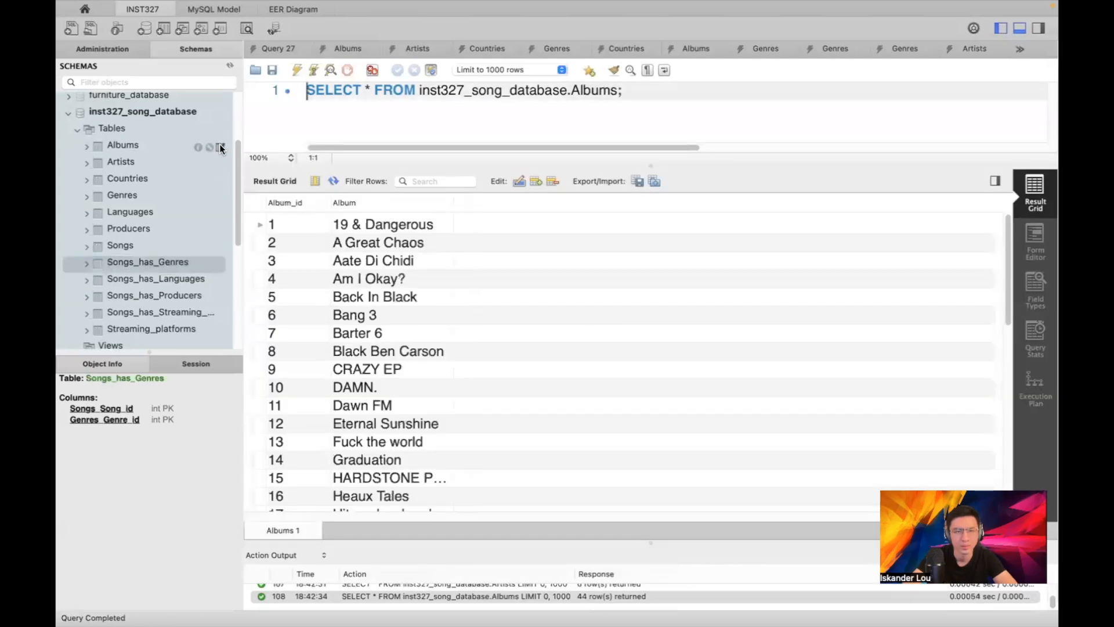
{"action": "left_click", "coordinate": [222, 176]}
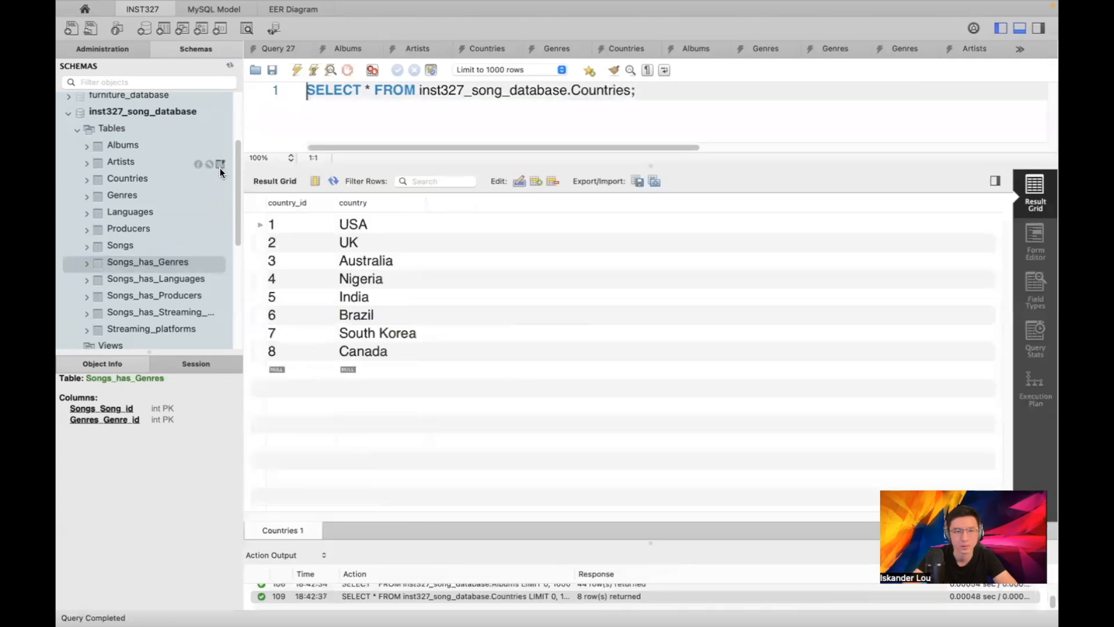
Start a Table Data Import from Artists.csv into the existing artists table
{"action": "right_click", "coordinate": [126, 163]}
{"action": "left_click", "coordinate": [164, 241]}
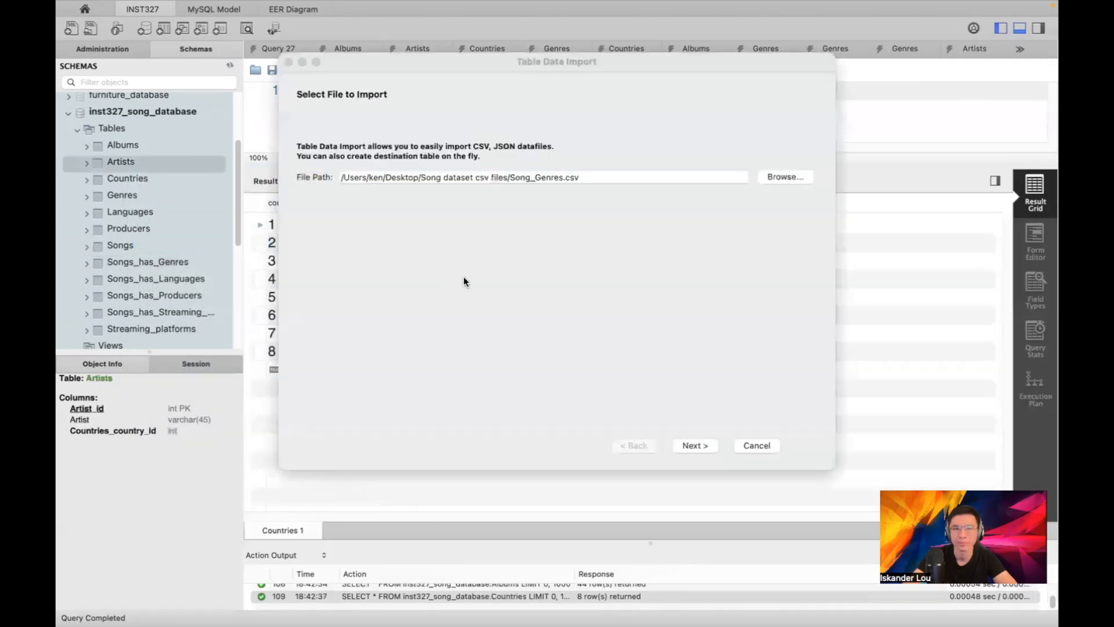
{"action": "left_click", "coordinate": [777, 178]}
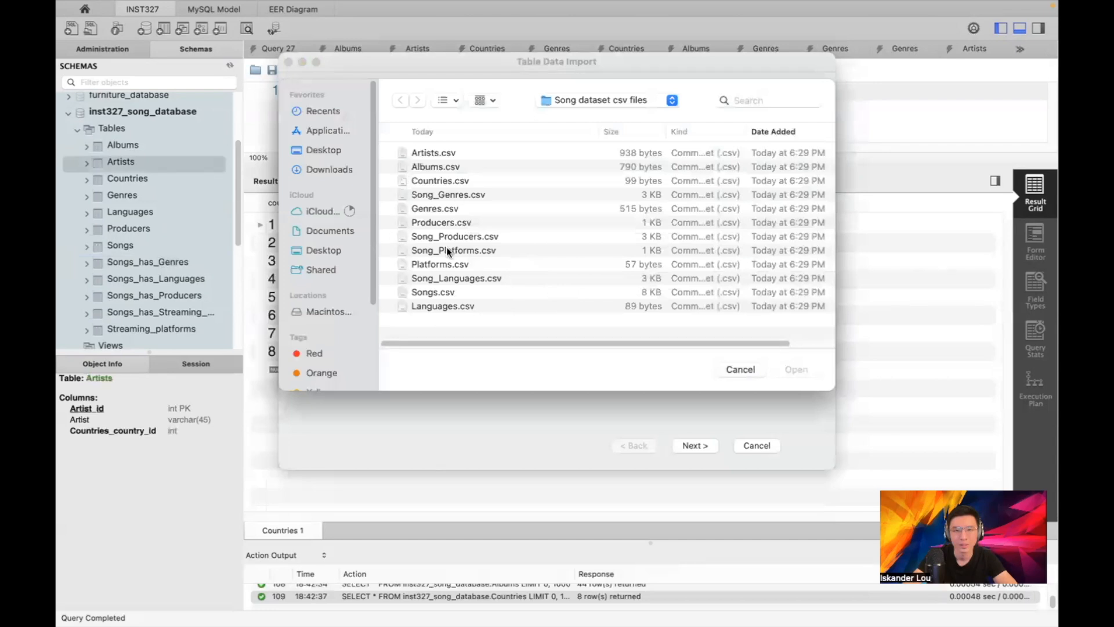
{"action": "double_click", "coordinate": [451, 154]}
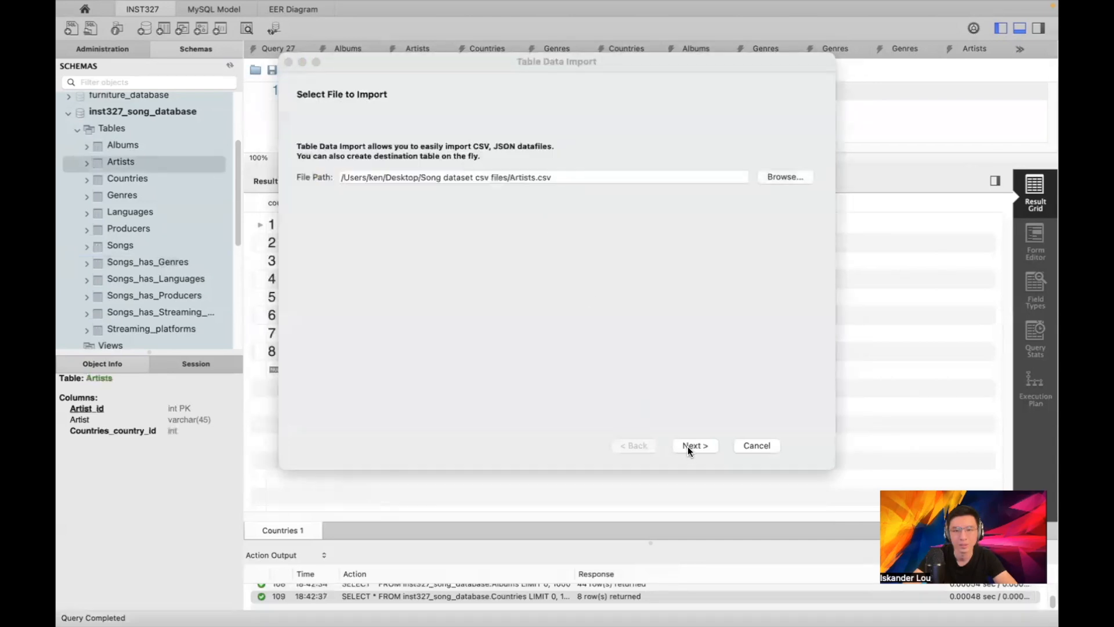
{"action": "left_click", "coordinate": [691, 445]}
{"action": "left_click", "coordinate": [498, 172]}
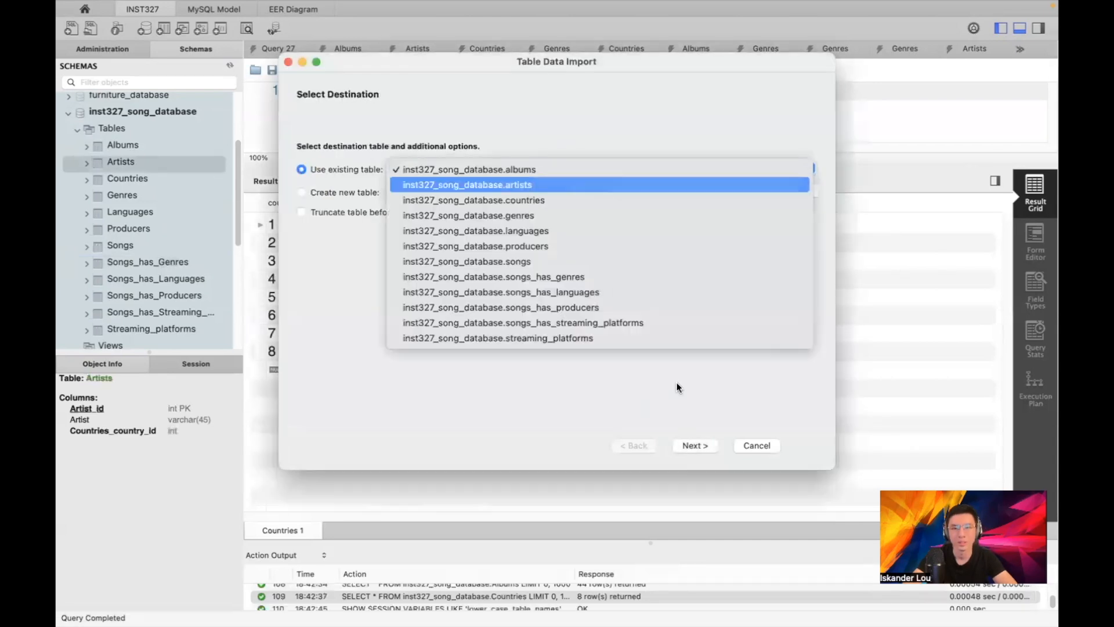
{"action": "left_click", "coordinate": [499, 184]}
Run the artists import and review the log showing a row failing fk_Artists_Countries
{"action": "left_click", "coordinate": [690, 445]}
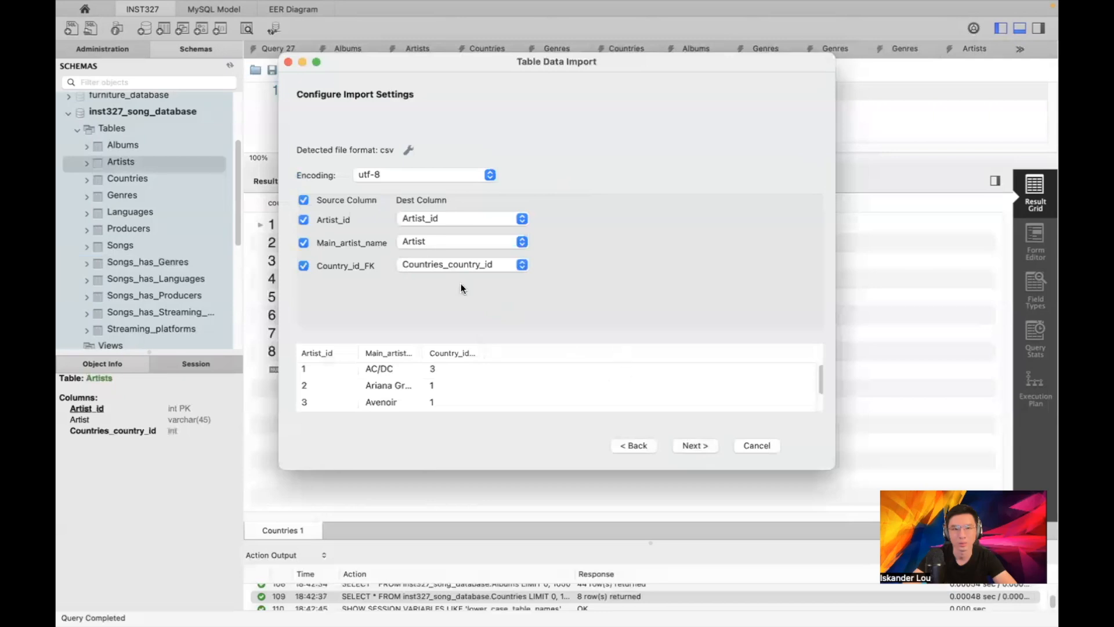
{"action": "left_click", "coordinate": [687, 444]}
{"action": "left_click", "coordinate": [688, 443]}
{"action": "left_click", "coordinate": [358, 445]}
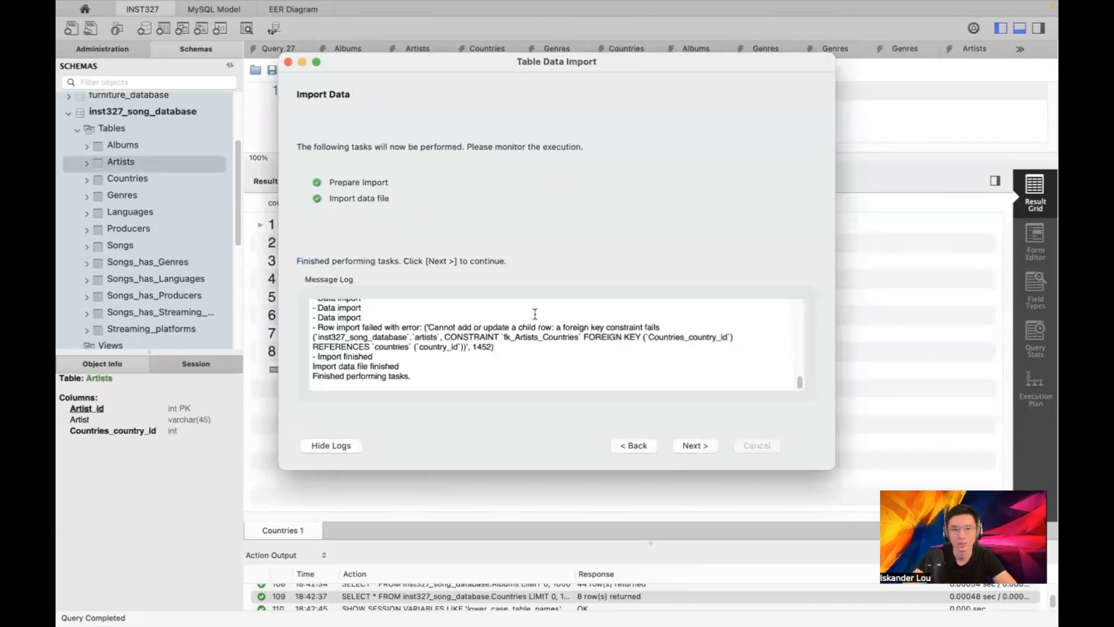
{"action": "scroll", "coordinate": [553, 335], "scroll_direction": "up", "scroll_amount": 10}
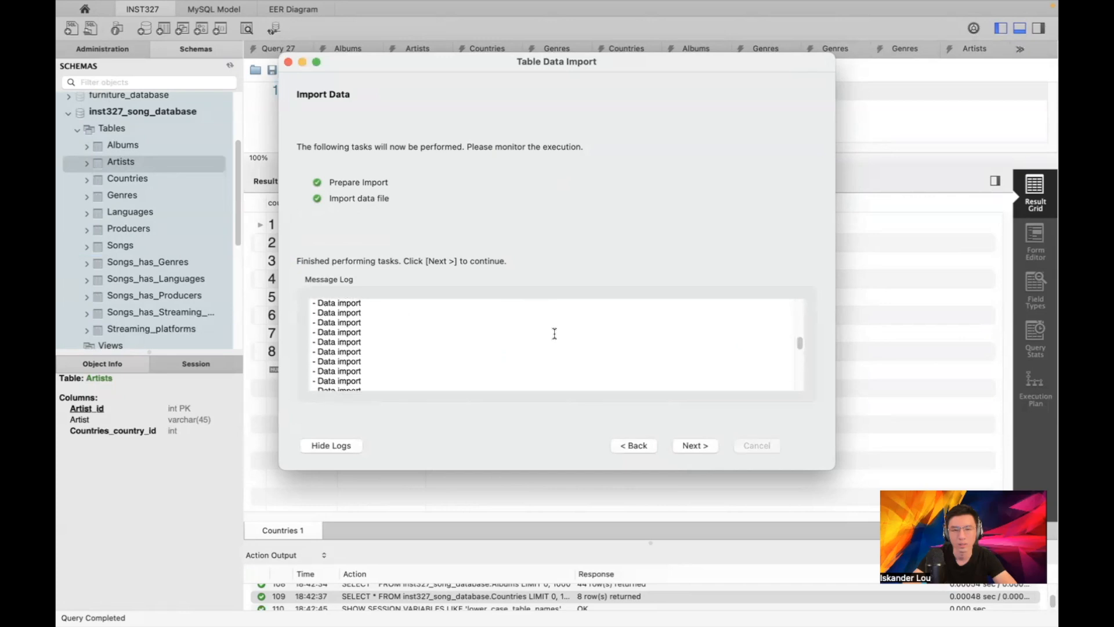
{"action": "scroll", "coordinate": [556, 331], "scroll_direction": "down", "scroll_amount": 10}
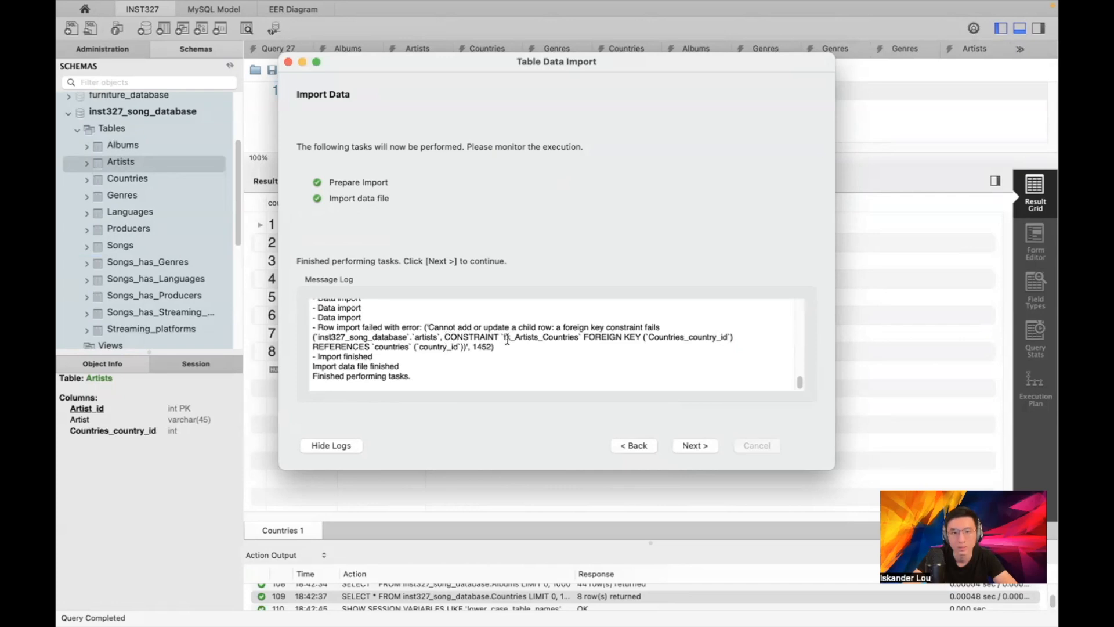
Close the import wizard and scroll through the 53 artist rows, each with a country ID
{"action": "left_click", "coordinate": [694, 445]}
{"action": "left_click", "coordinate": [694, 445]}
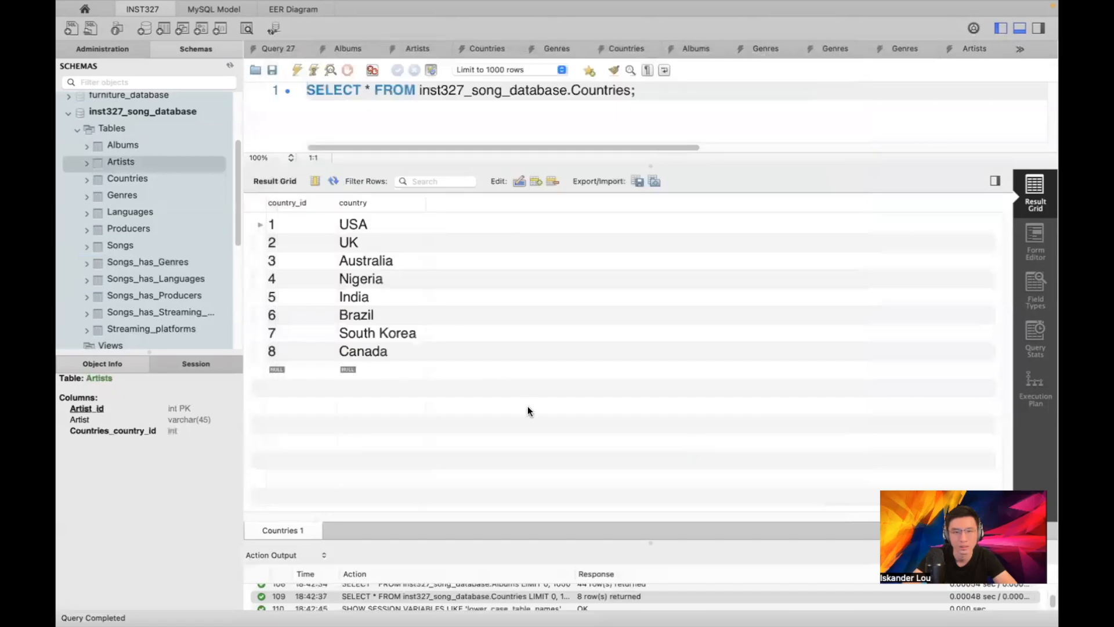
{"action": "mouse_move", "coordinate": [217, 182]}
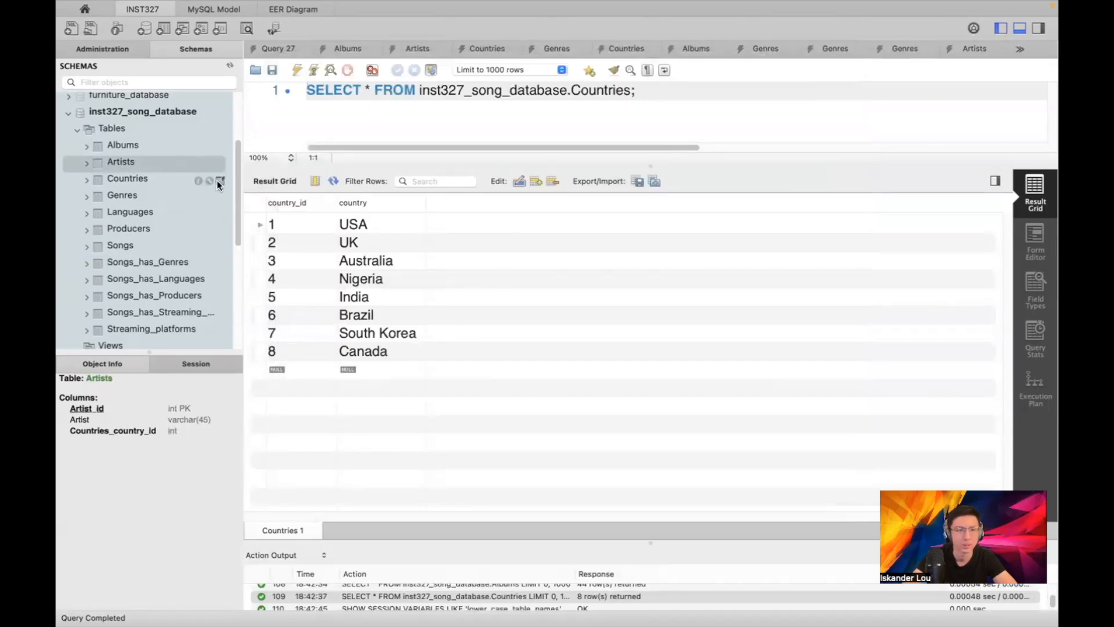
{"action": "left_click", "coordinate": [219, 164]}
{"action": "scroll", "coordinate": [444, 282], "scroll_direction": "down", "scroll_amount": 10}
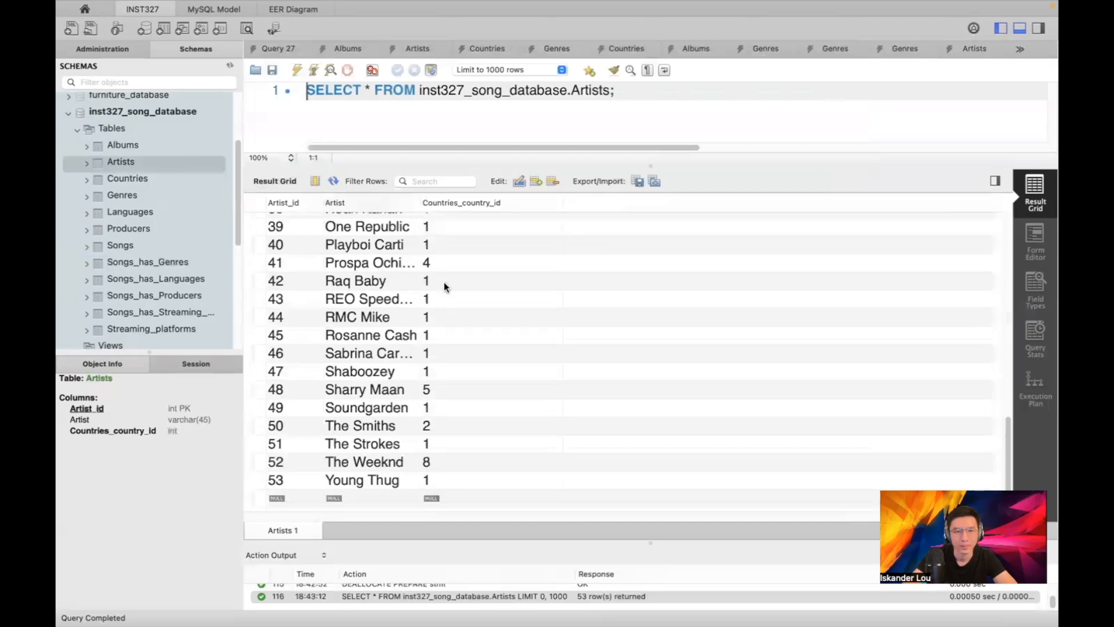
{"action": "scroll", "coordinate": [333, 369], "scroll_direction": "up", "scroll_amount": 5}
{"action": "scroll", "coordinate": [325, 296], "scroll_direction": "up", "scroll_amount": 10}
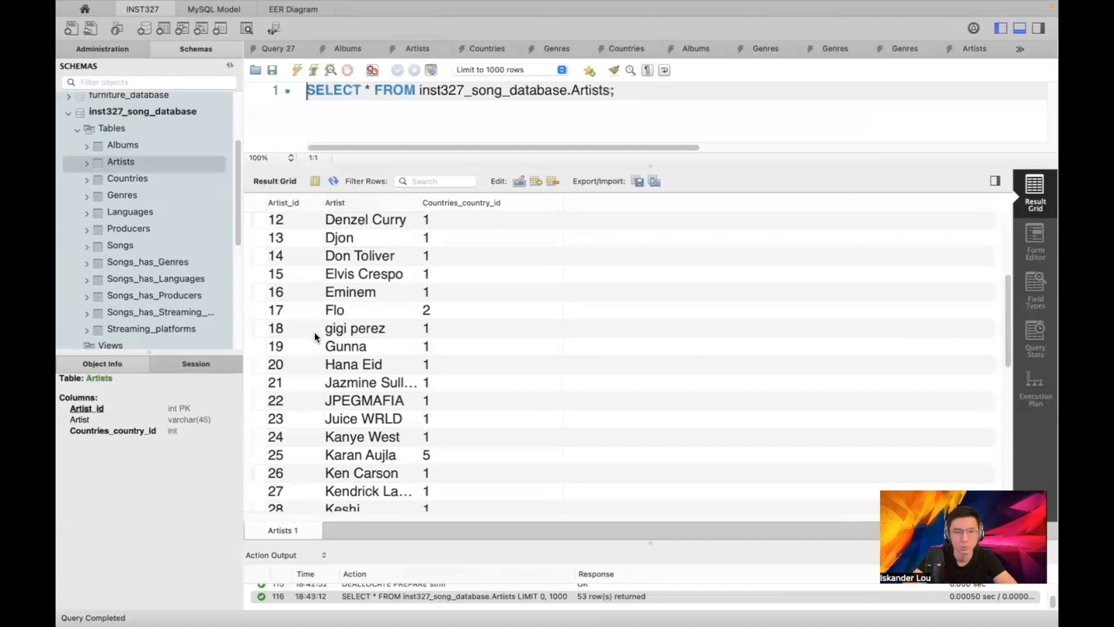
{"action": "scroll", "coordinate": [307, 346], "scroll_direction": "up", "scroll_amount": 5}
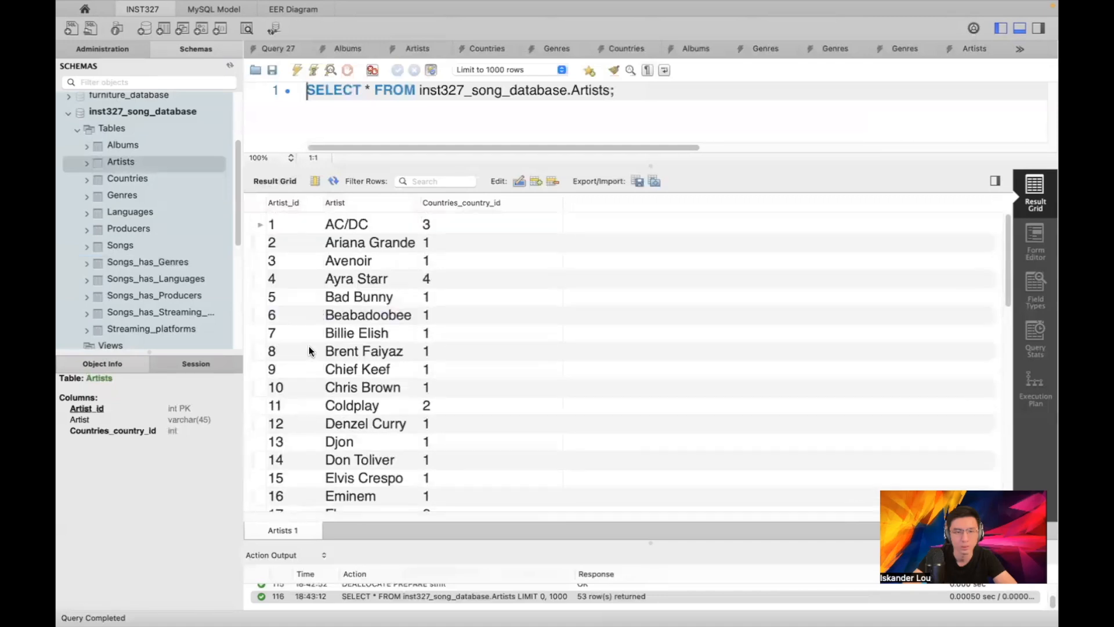
{"action": "scroll", "coordinate": [311, 350], "scroll_direction": "down", "scroll_amount": 15}
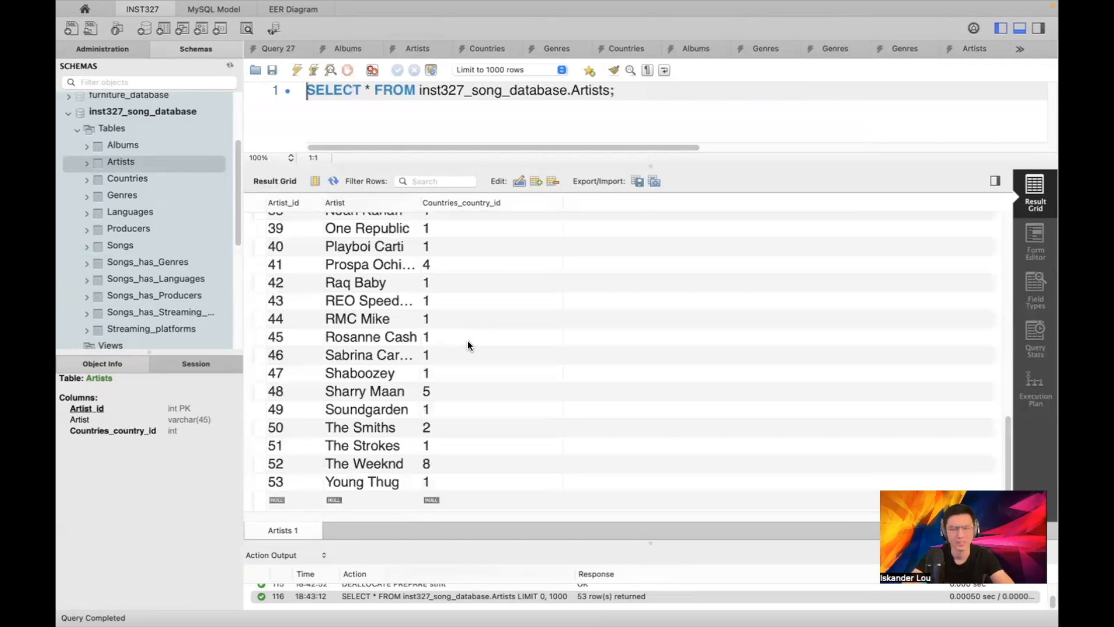
{"action": "scroll", "coordinate": [452, 341], "scroll_direction": "up", "scroll_amount": 2}
{"action": "scroll", "coordinate": [452, 343], "scroll_direction": "up", "scroll_amount": 10}
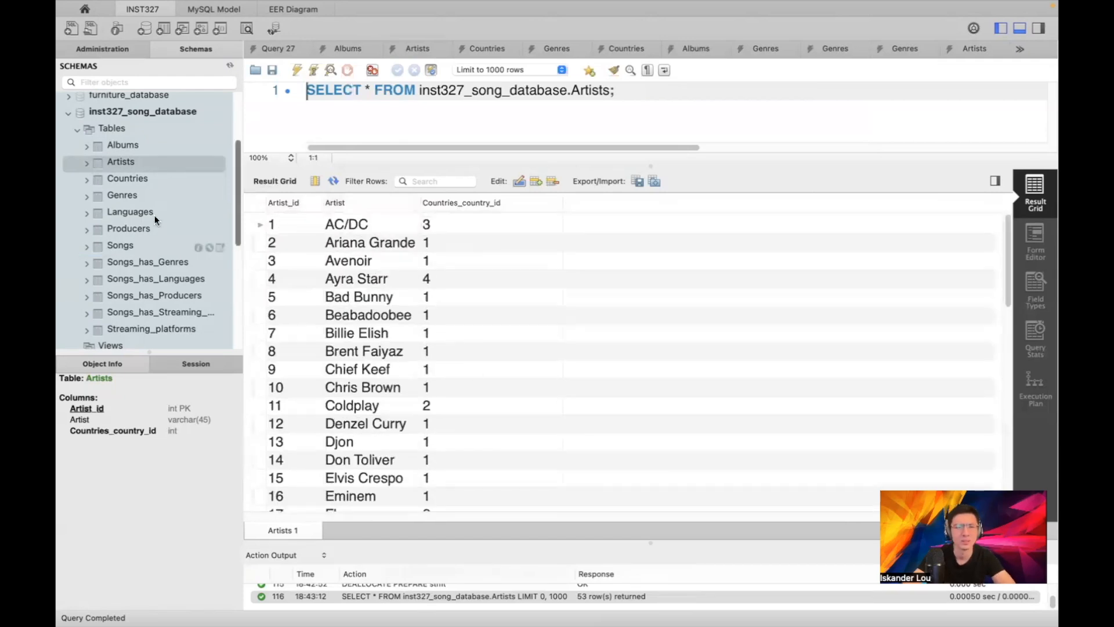
Start a Table Data Import from Songs.csv into the existing songs table
{"action": "right_click", "coordinate": [149, 245]}
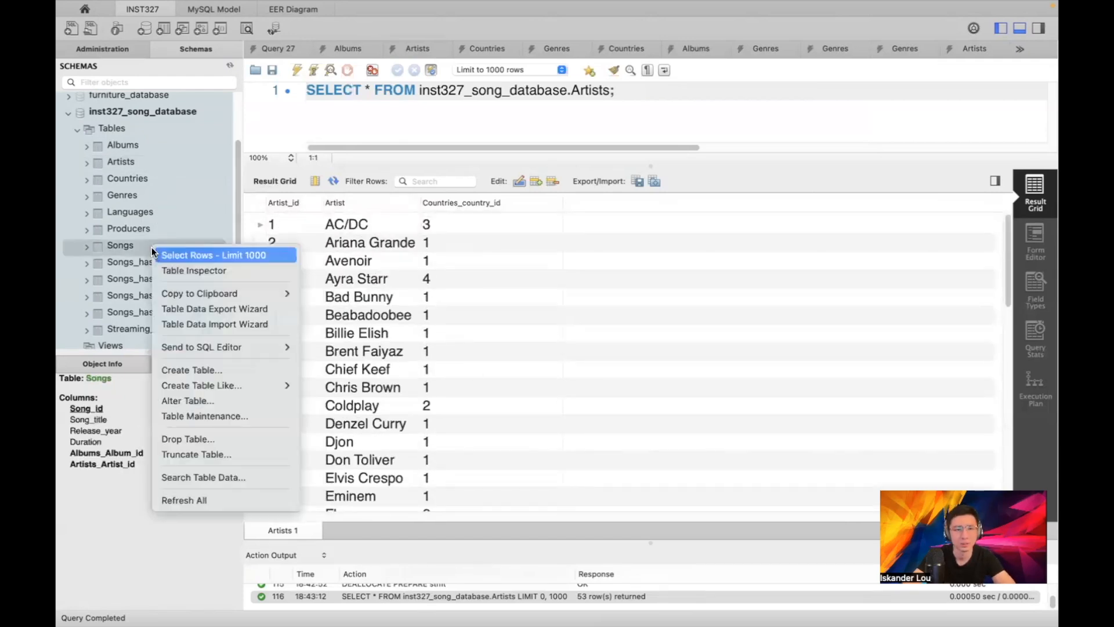
{"action": "left_click", "coordinate": [192, 325]}
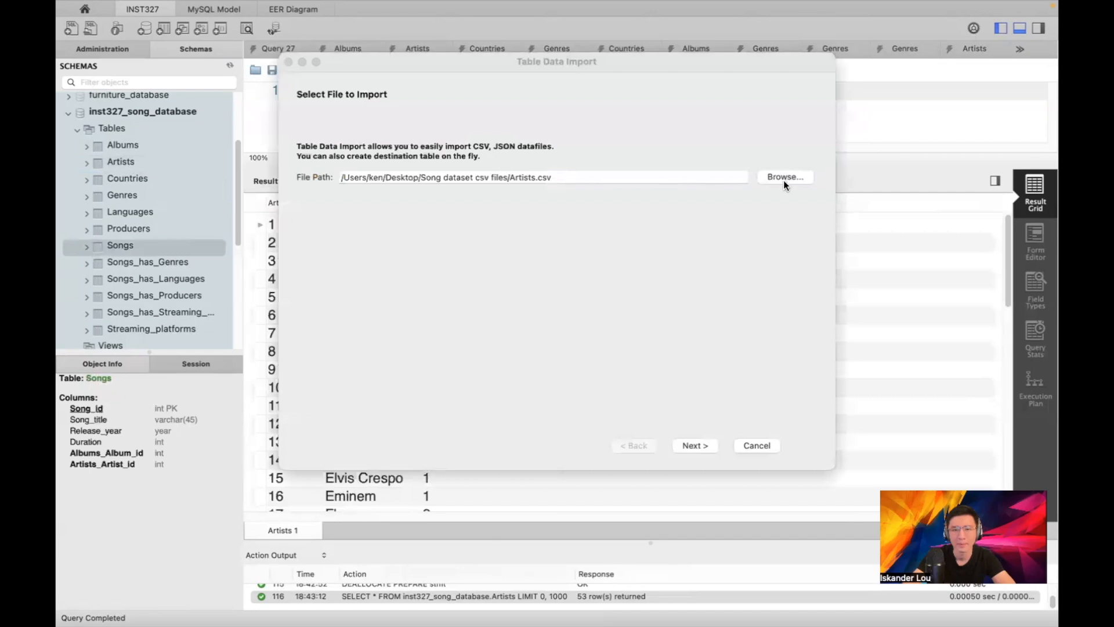
{"action": "left_click", "coordinate": [783, 177]}
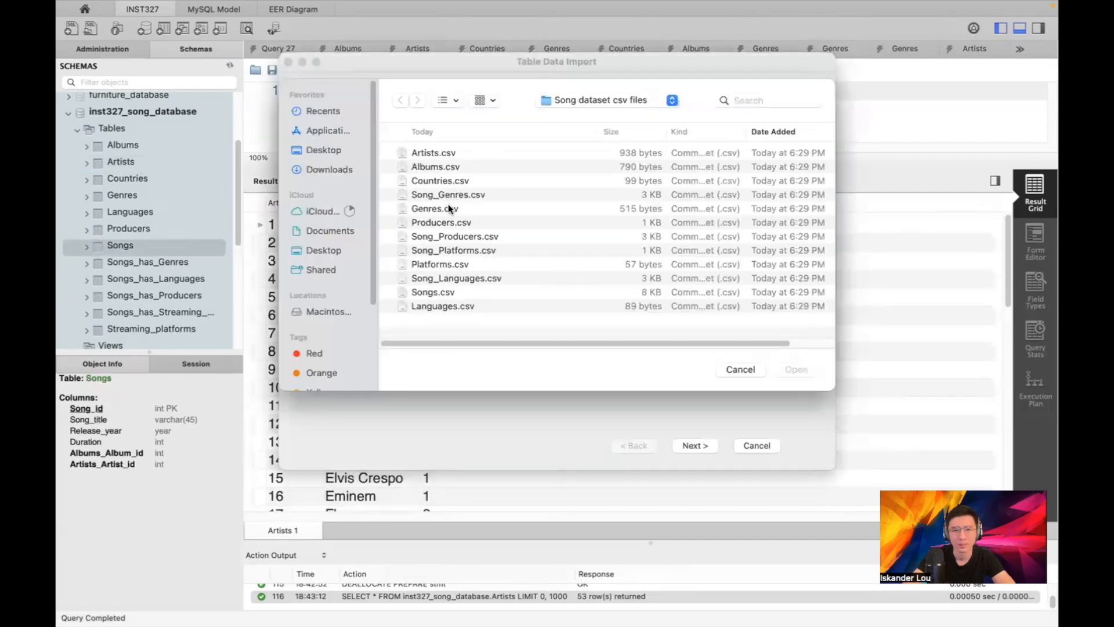
{"action": "double_click", "coordinate": [440, 290]}
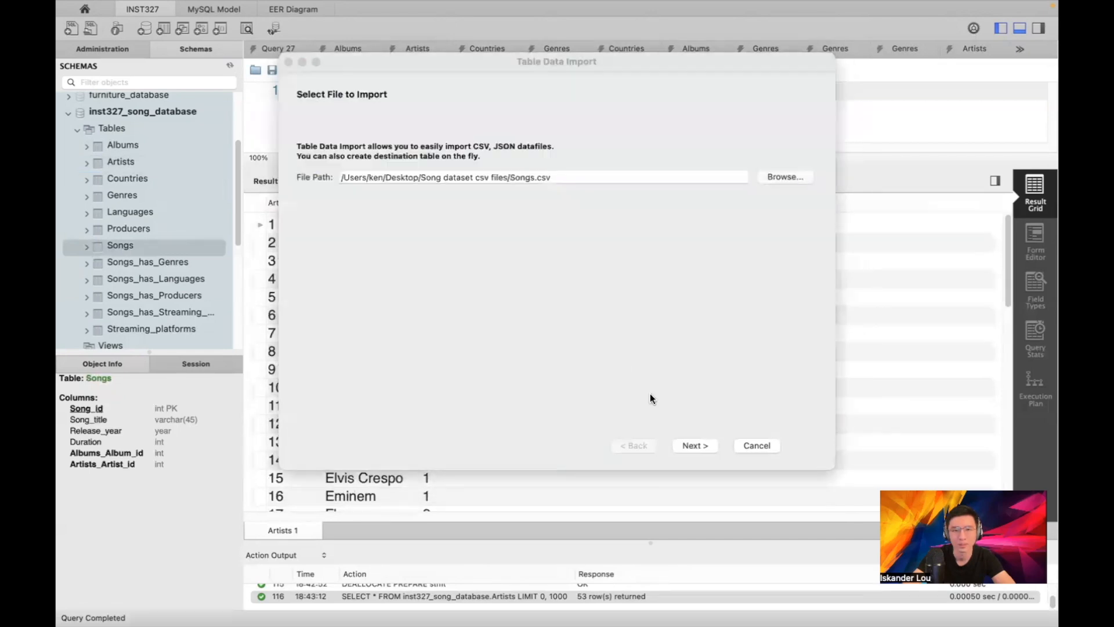
{"action": "left_click", "coordinate": [695, 445]}
{"action": "left_click", "coordinate": [490, 175]}
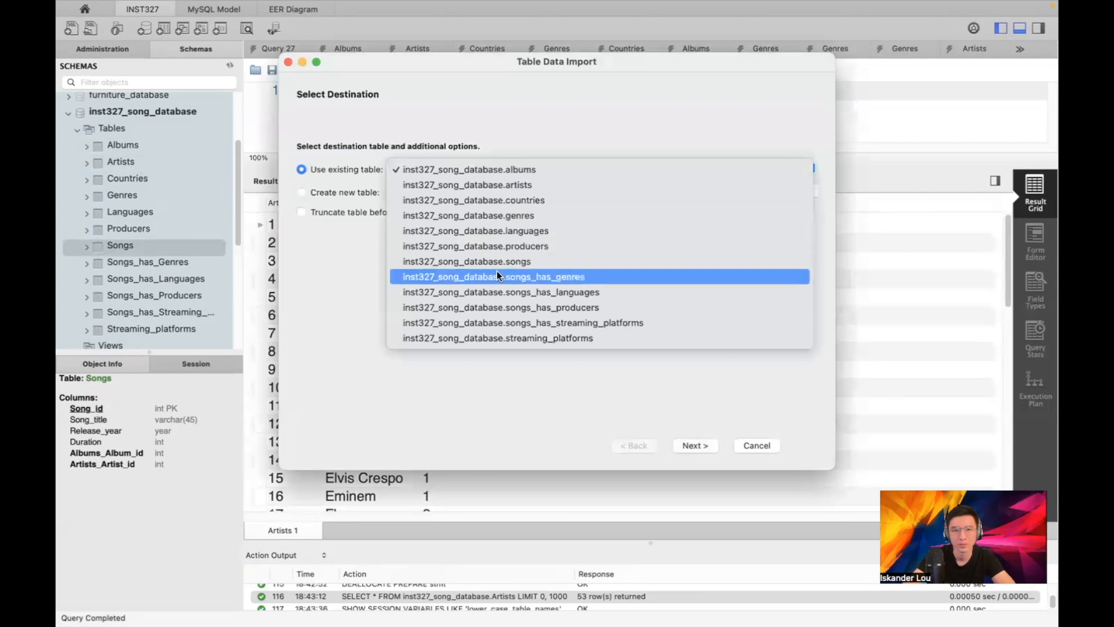
{"action": "left_click", "coordinate": [545, 260]}
{"action": "left_click", "coordinate": [693, 445]}
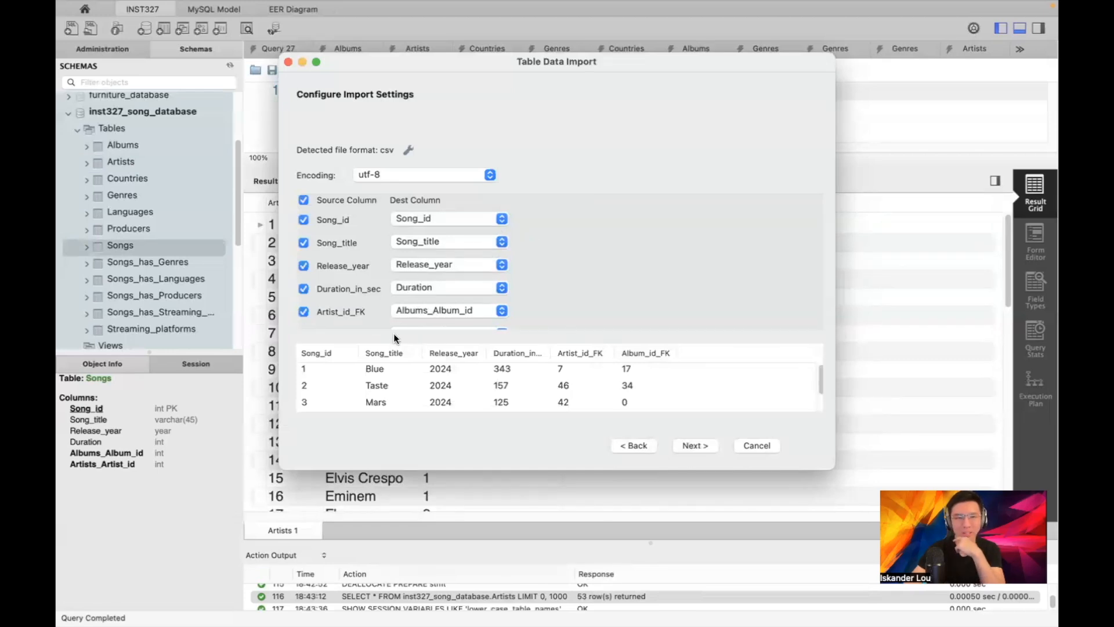
Map Artist_id_FK to Artists_Artist_id and Album_id_FK to Albums_Album_id
{"action": "left_click", "coordinate": [427, 310]}
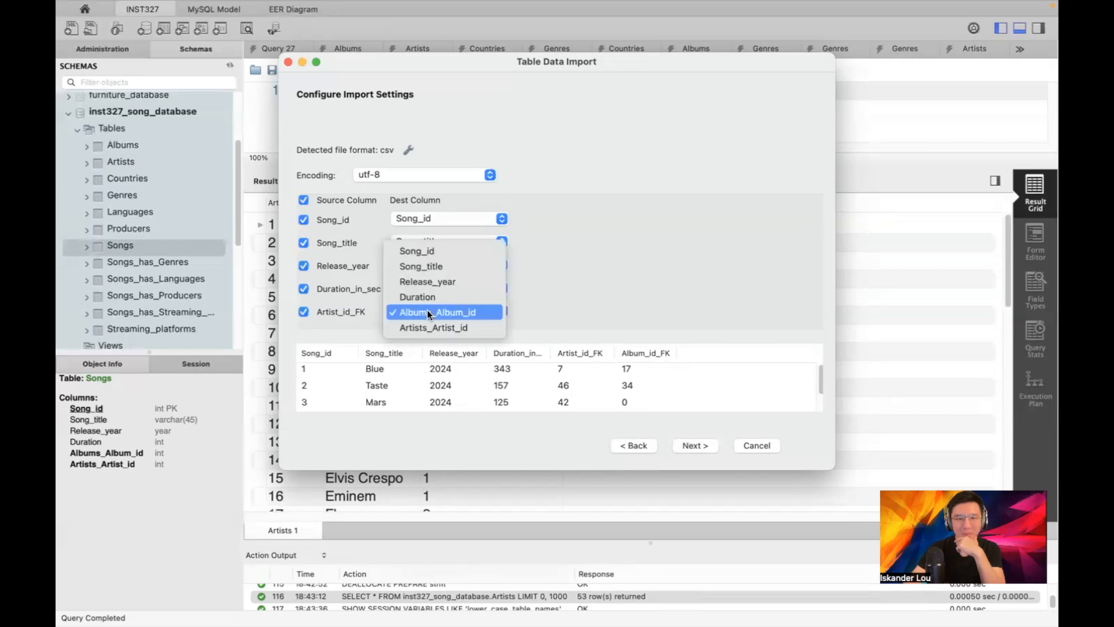
{"action": "left_click", "coordinate": [426, 322]}
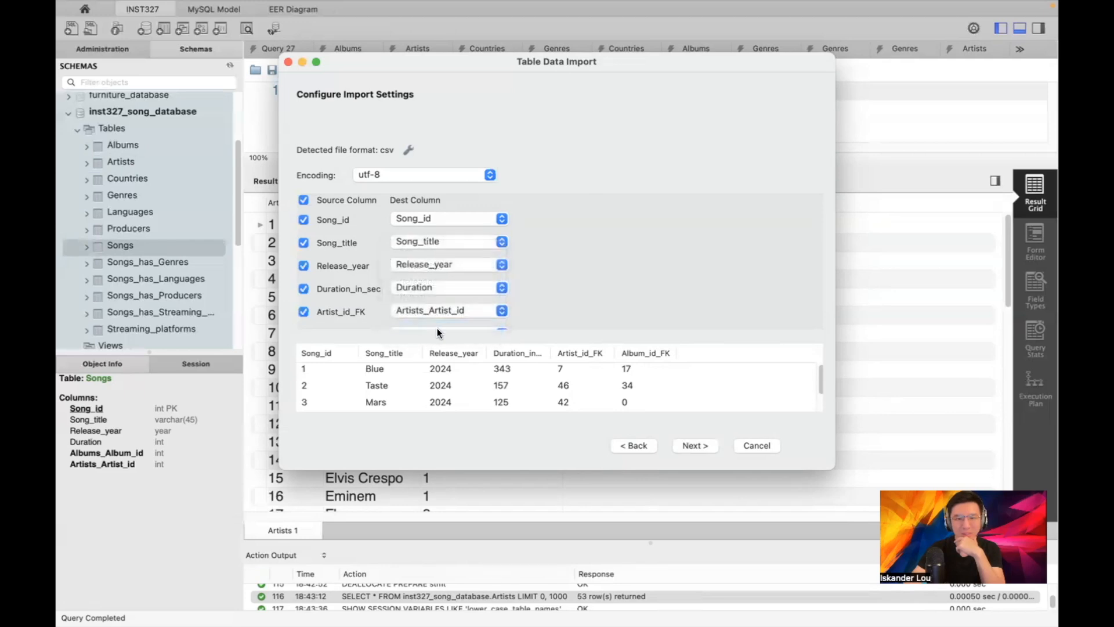
{"action": "left_click", "coordinate": [437, 329]}
{"action": "left_click", "coordinate": [580, 322]}
{"action": "left_click", "coordinate": [502, 327]}
{"action": "left_click", "coordinate": [472, 322]}
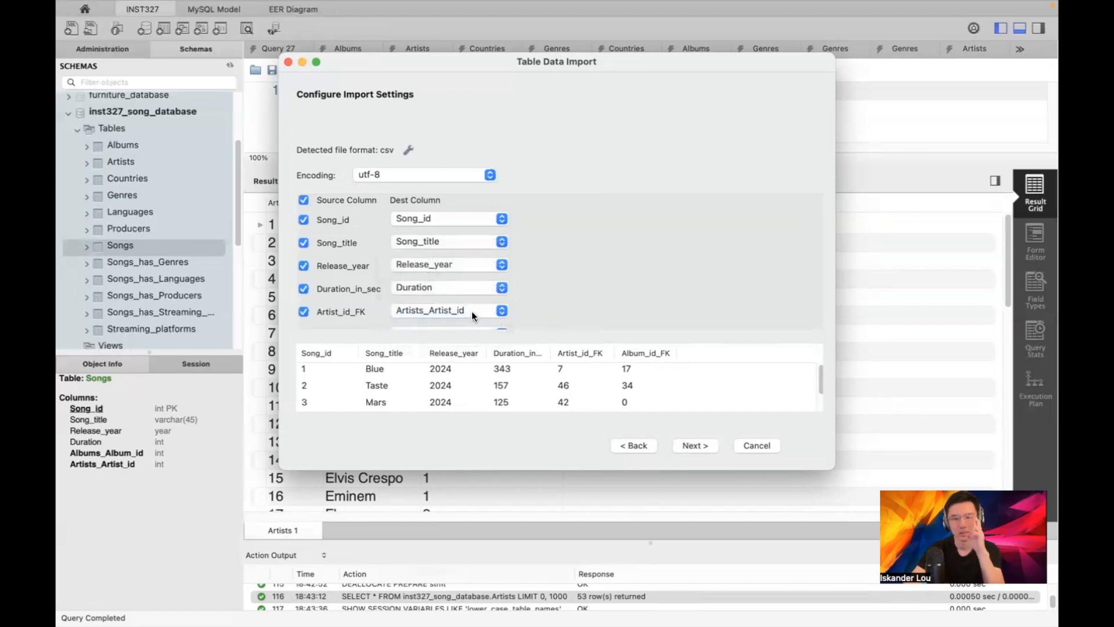
Run the songs import and review the log of rows rejected for empty Release_year
{"action": "left_click", "coordinate": [697, 445]}
{"action": "left_click", "coordinate": [313, 444]}
{"action": "left_click", "coordinate": [704, 442]}
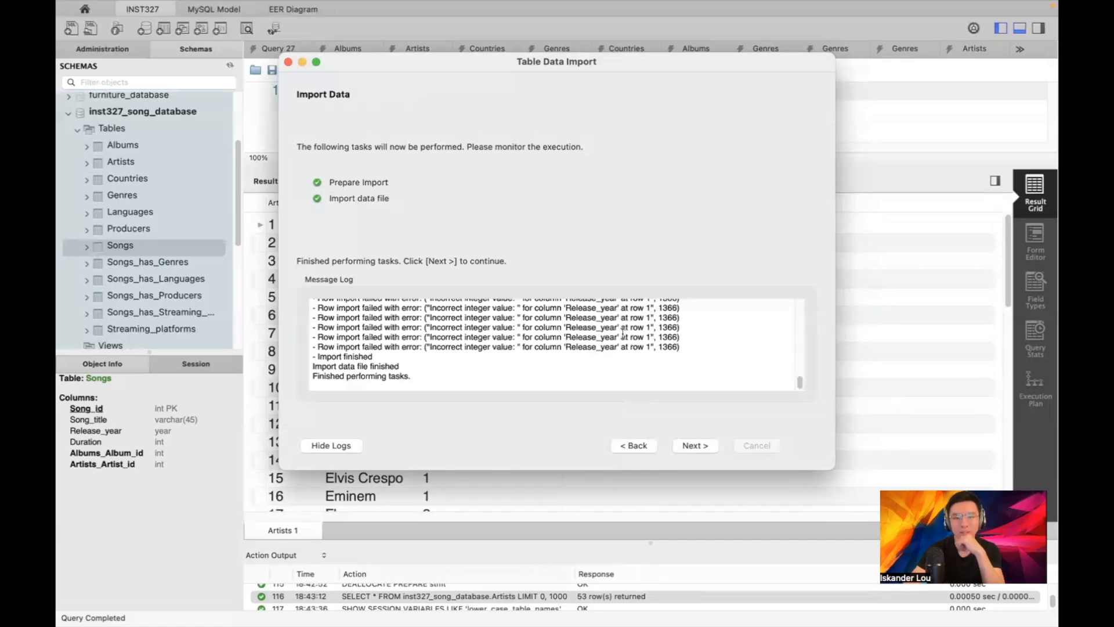
{"action": "scroll", "coordinate": [625, 336], "scroll_direction": "up", "scroll_amount": 5}
{"action": "scroll", "coordinate": [618, 334], "scroll_direction": "up", "scroll_amount": 5}
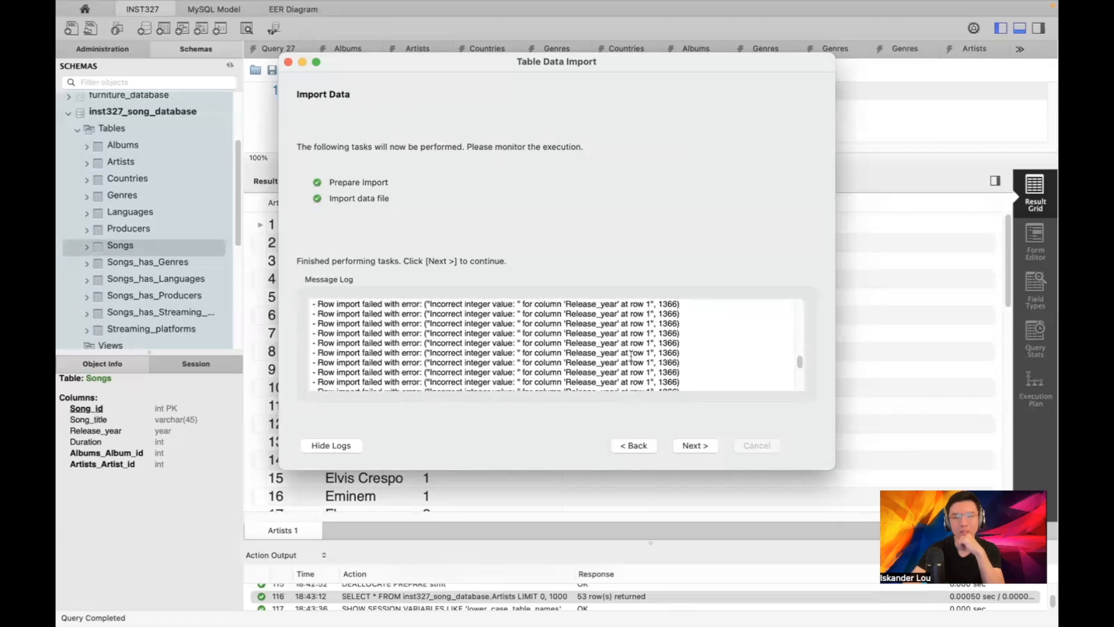
{"action": "left_click", "coordinate": [289, 61]}
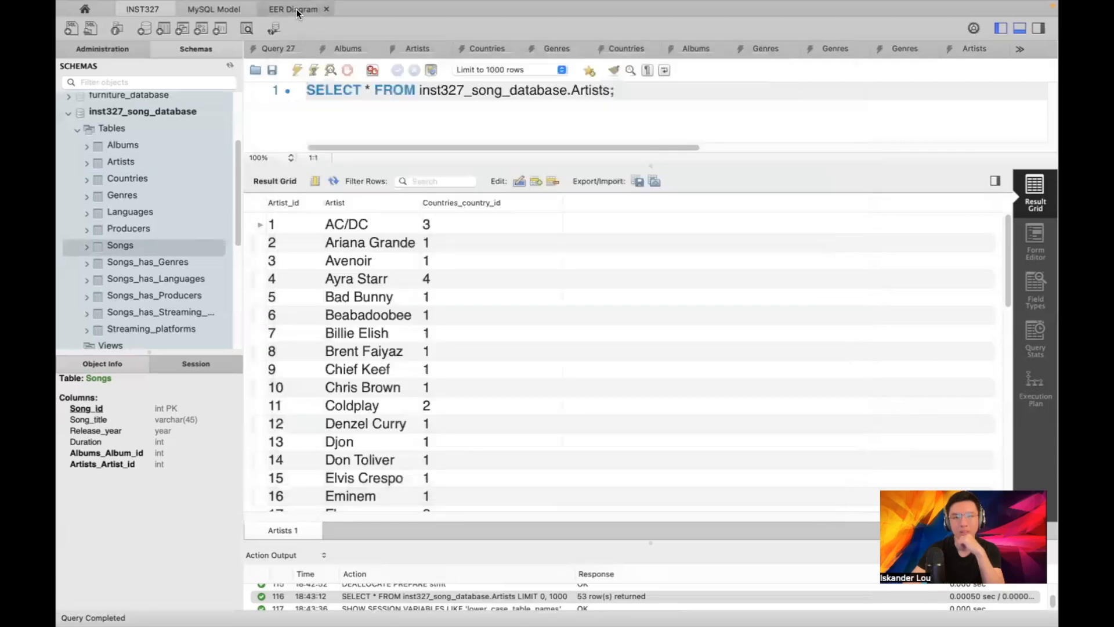
{"action": "left_click", "coordinate": [294, 9]}
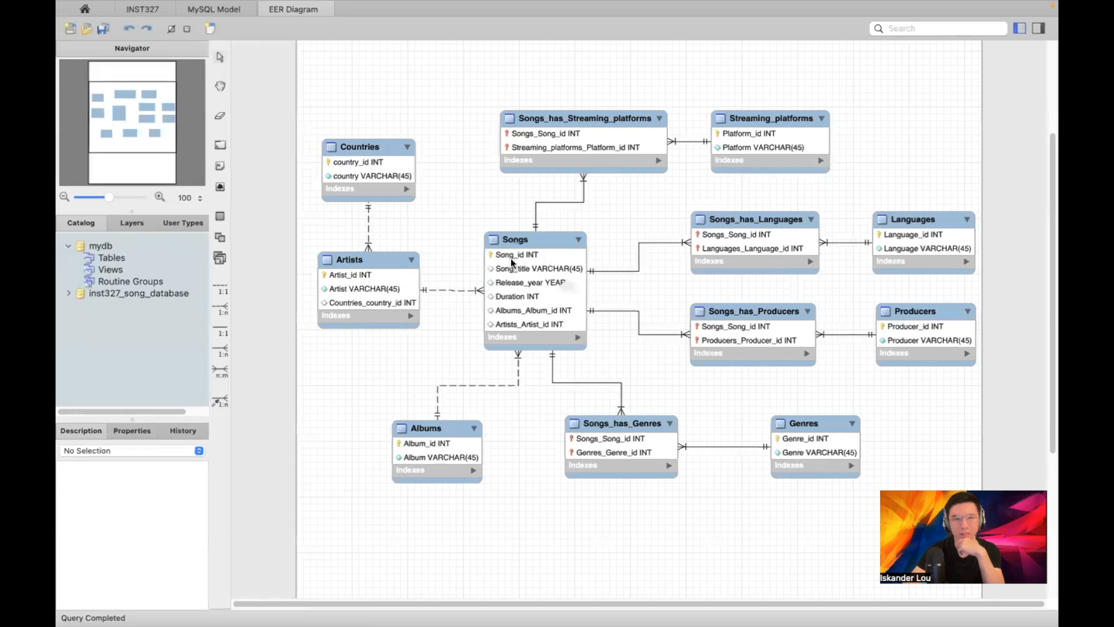
{"action": "left_click", "coordinate": [141, 9]}
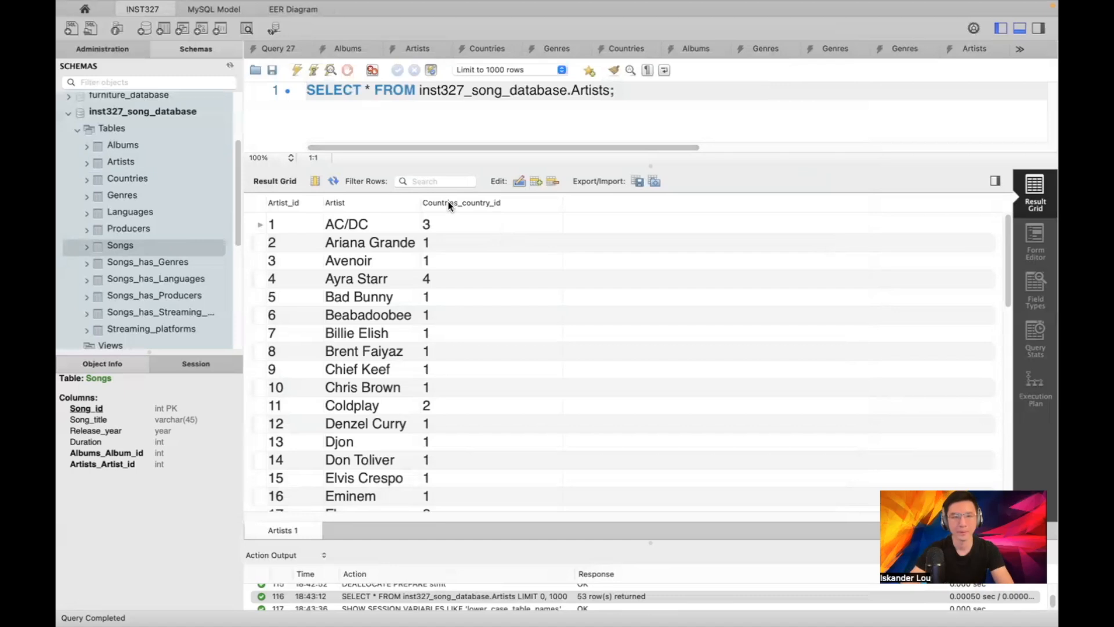
Switch to the Genres workbook in Excel and select the Release_year column C
{"action": "key", "text": "ctrl+Up"}
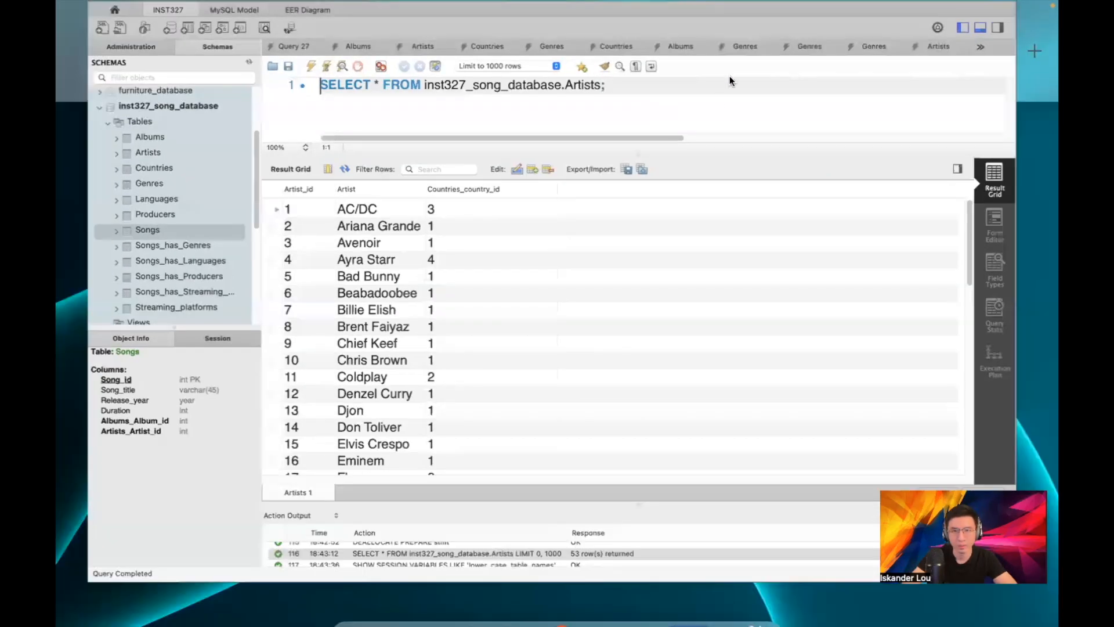
{"action": "left_click", "coordinate": [734, 61]}
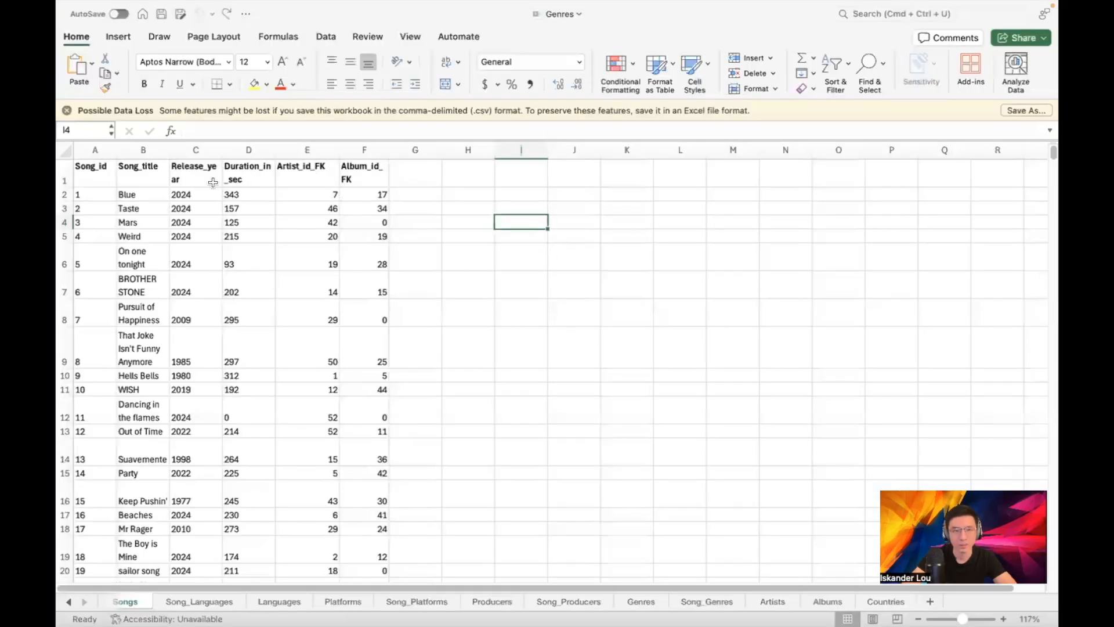
{"action": "left_click", "coordinate": [196, 198]}
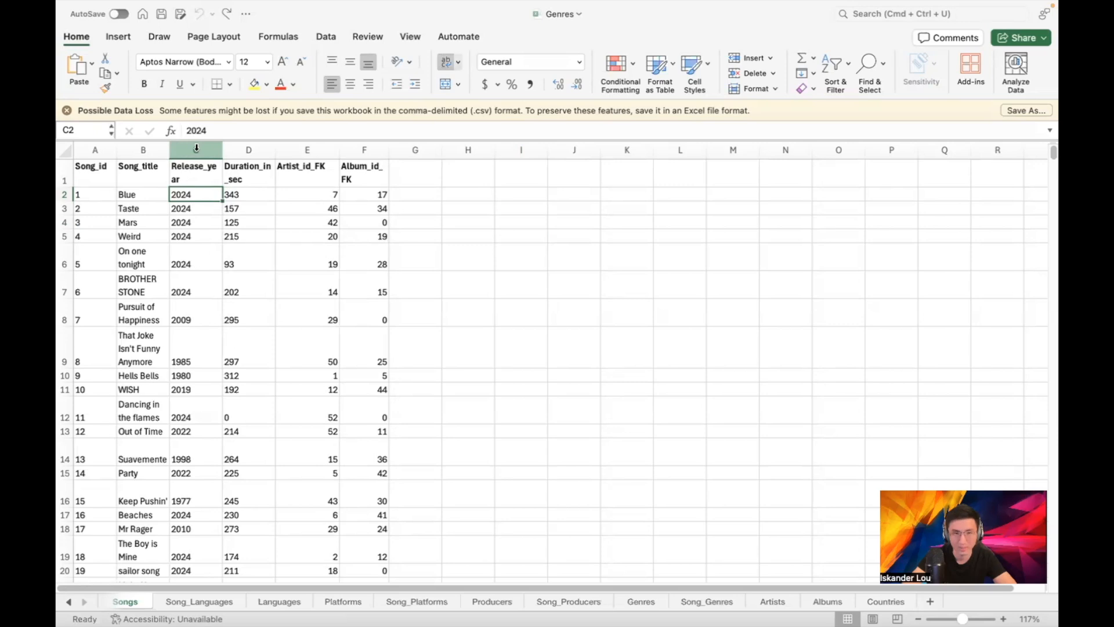
{"action": "left_click", "coordinate": [196, 148]}
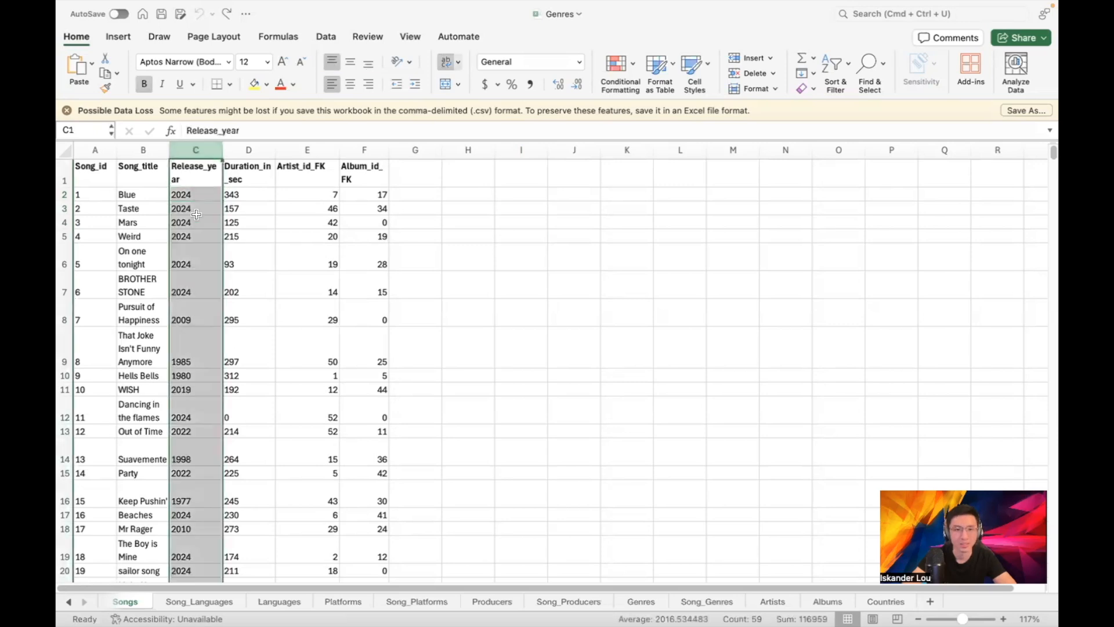
{"action": "left_click", "coordinate": [192, 194]}
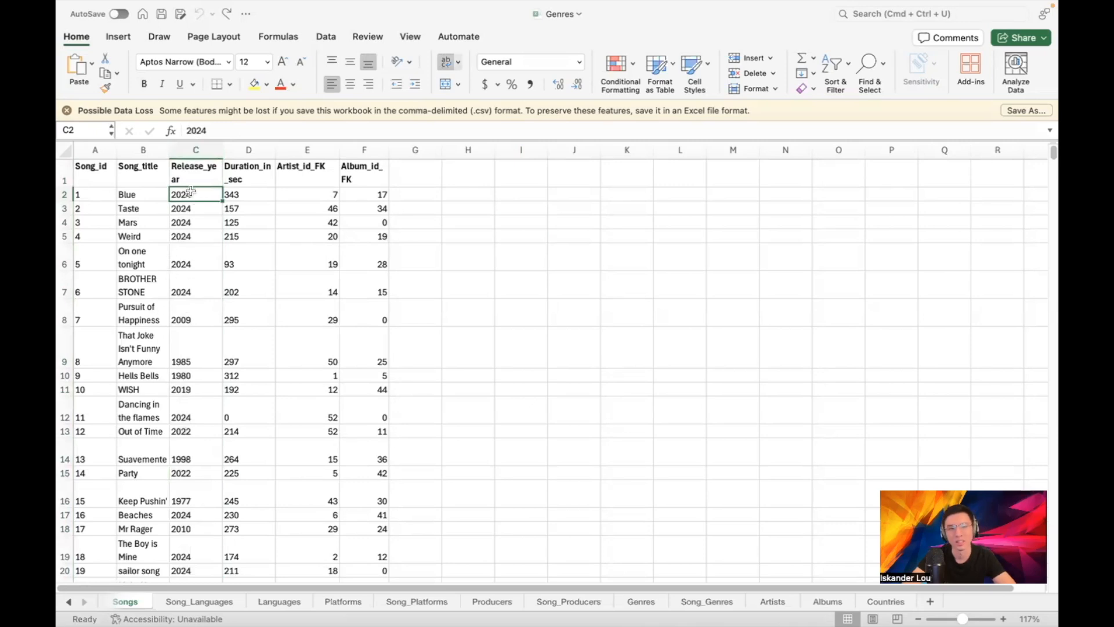
{"action": "left_click", "coordinate": [203, 145]}
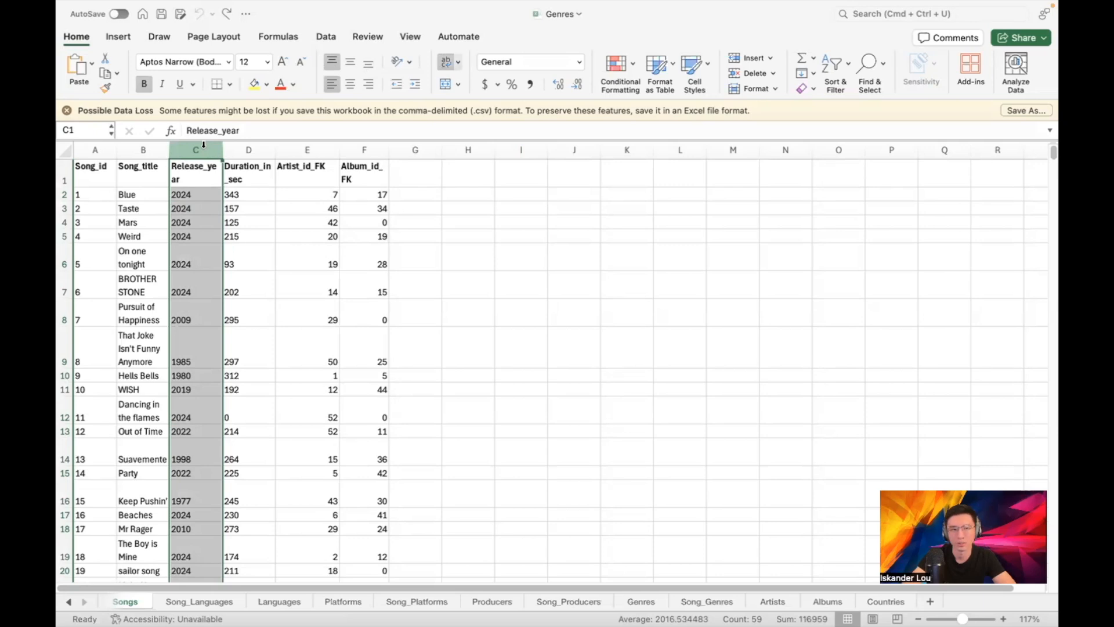
Format column C as Number so years read like 2024.00, preview Date formats, then cancel
{"action": "left_click", "coordinate": [580, 61]}
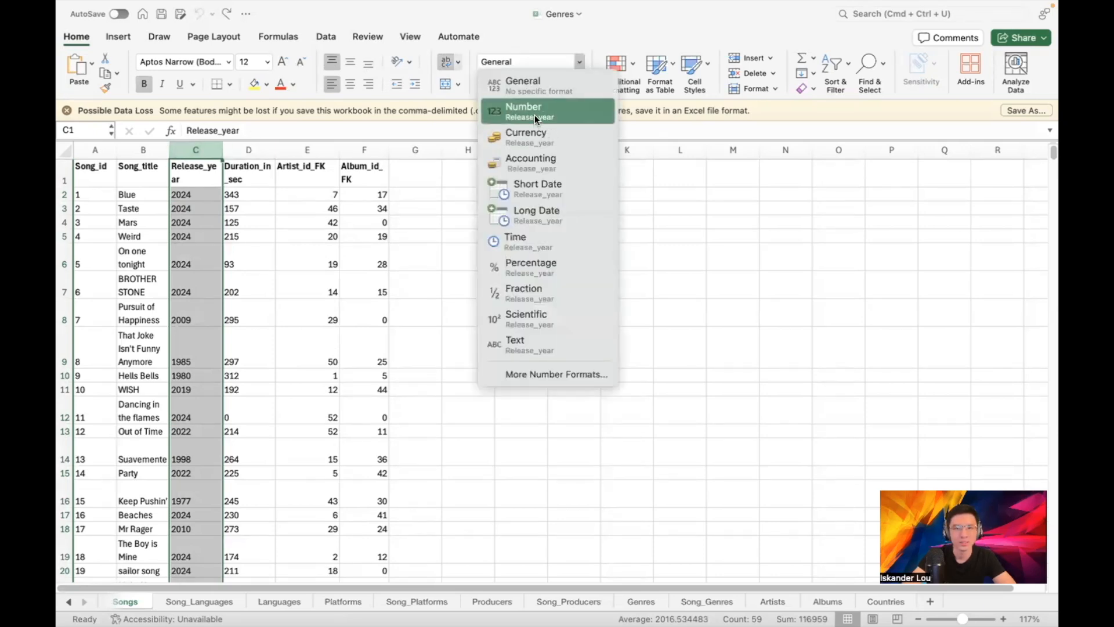
{"action": "left_click", "coordinate": [534, 115]}
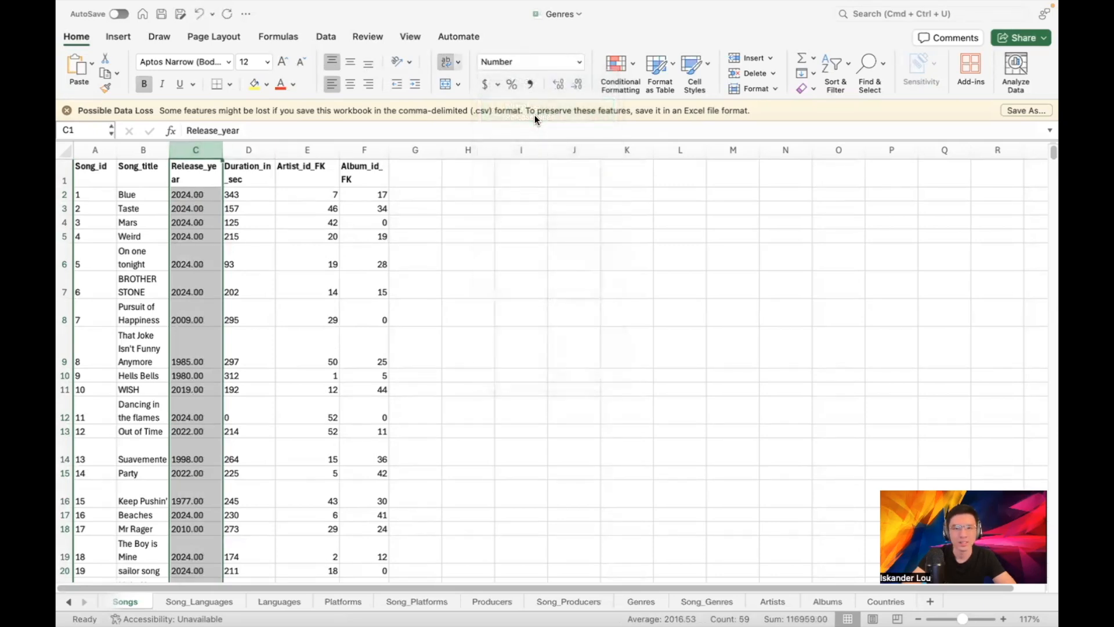
{"action": "left_click", "coordinate": [579, 61]}
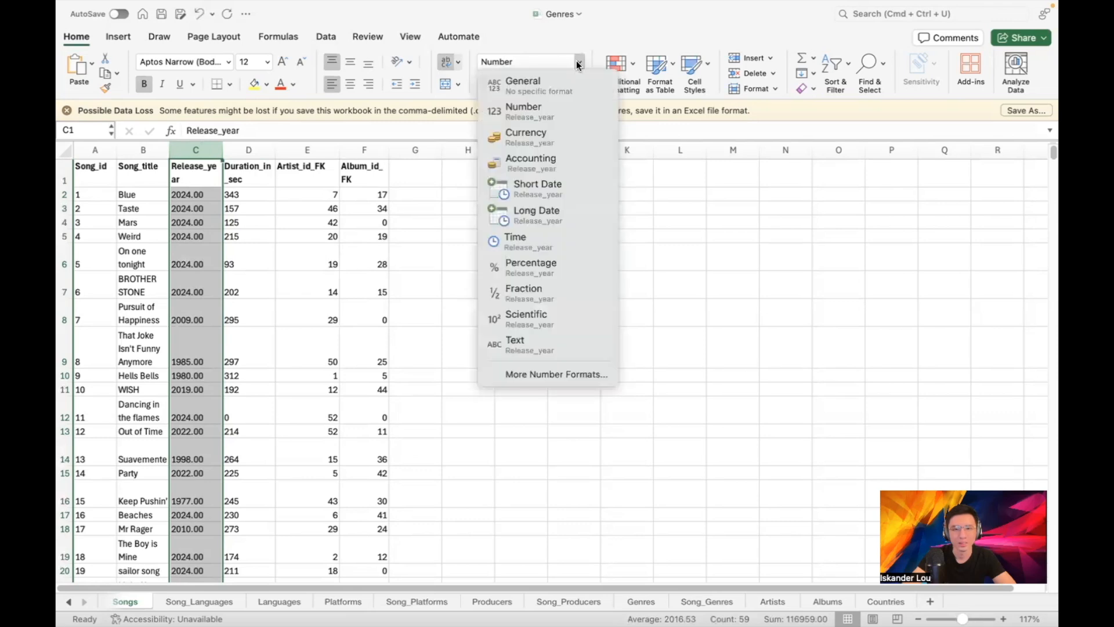
{"action": "left_click", "coordinate": [517, 374]}
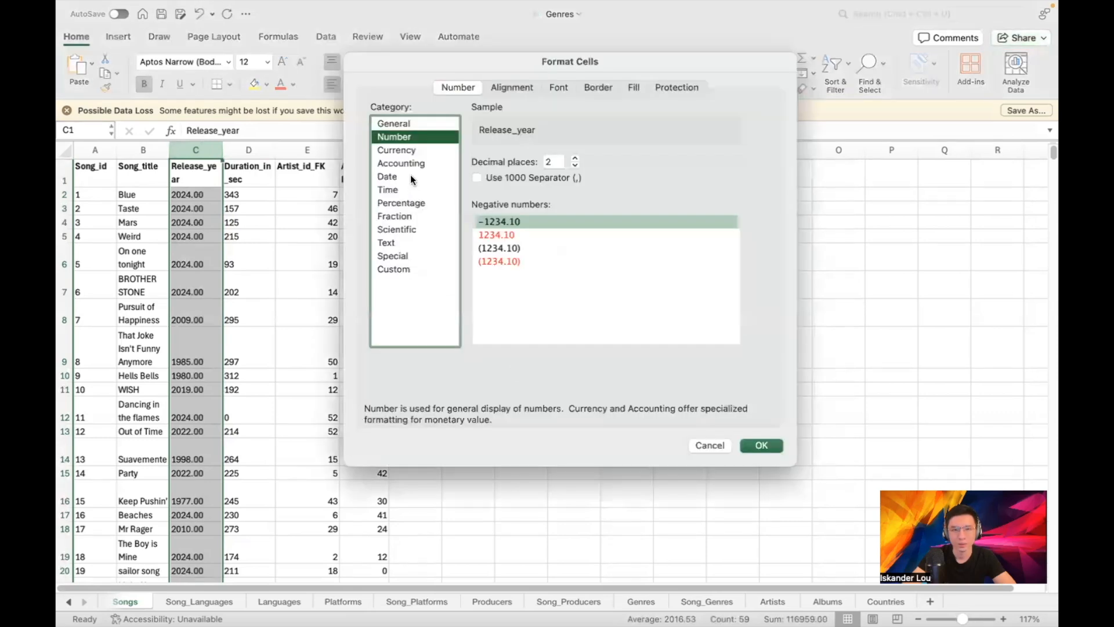
{"action": "left_click", "coordinate": [416, 174]}
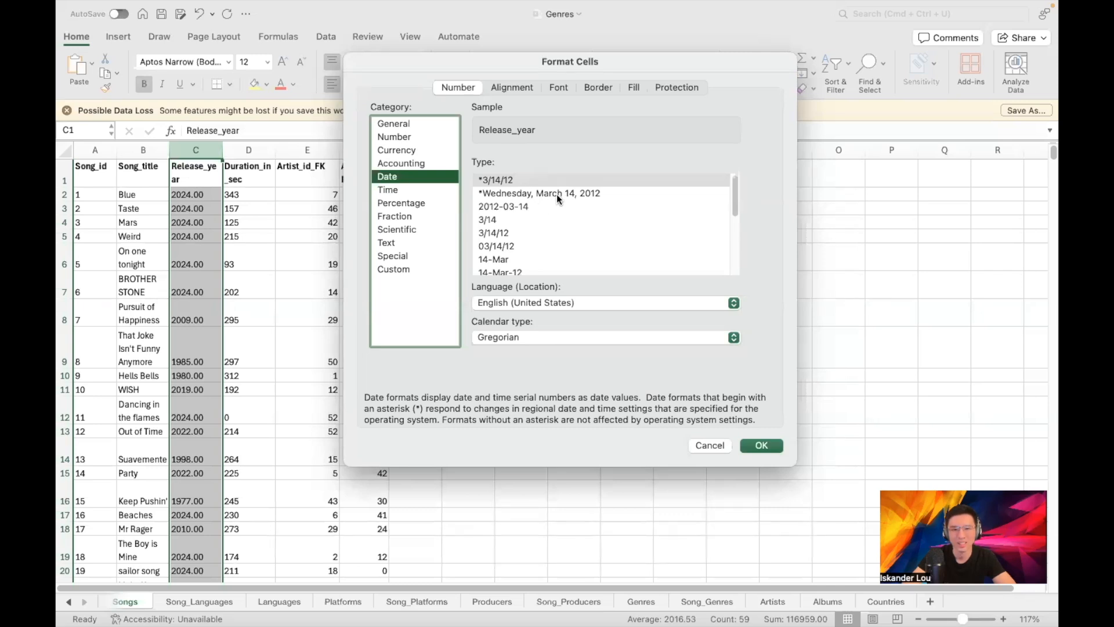
{"action": "key", "text": "Escape"}
{"action": "left_click", "coordinate": [428, 175]}
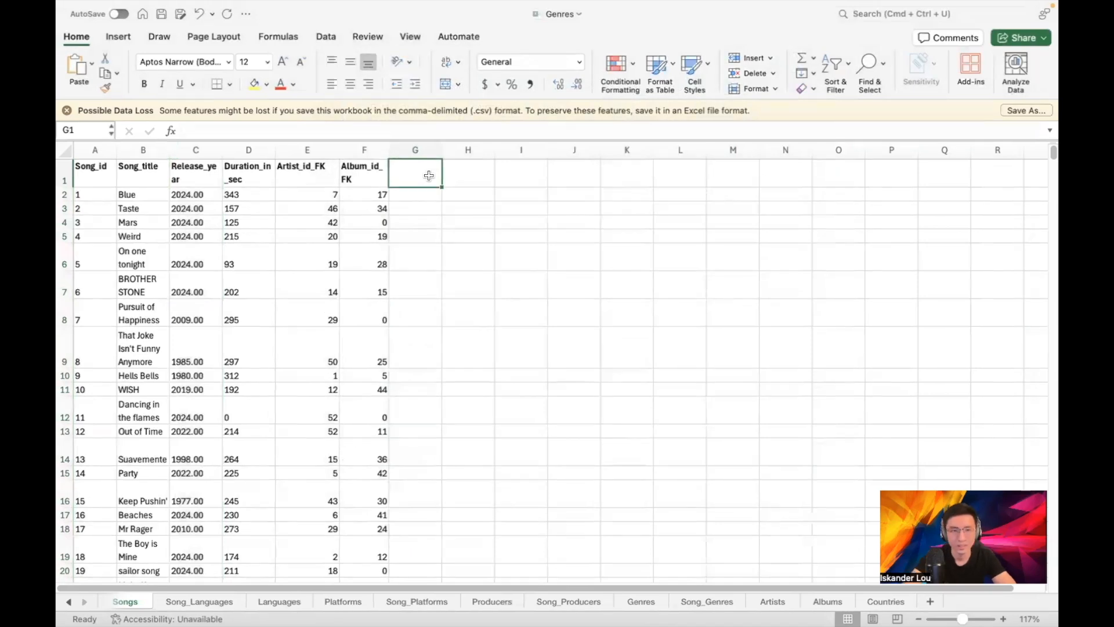
Enter =DATE(C2,1,1) in G2, fixing the extra parenthesis that caused a too-many-arguments error
{"action": "key", "text": "Down"}
{"action": "type", "text": "=d"}
{"action": "key", "text": "Tab"}
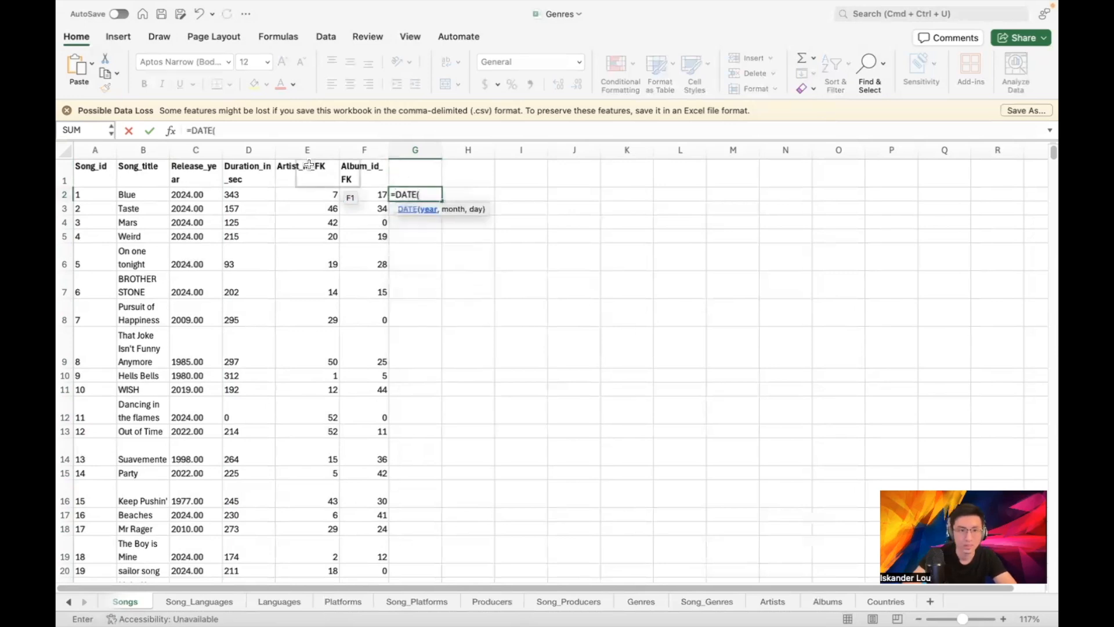
{"action": "left_click", "coordinate": [214, 187]}
{"action": "type", "text": ",1,1,)"}
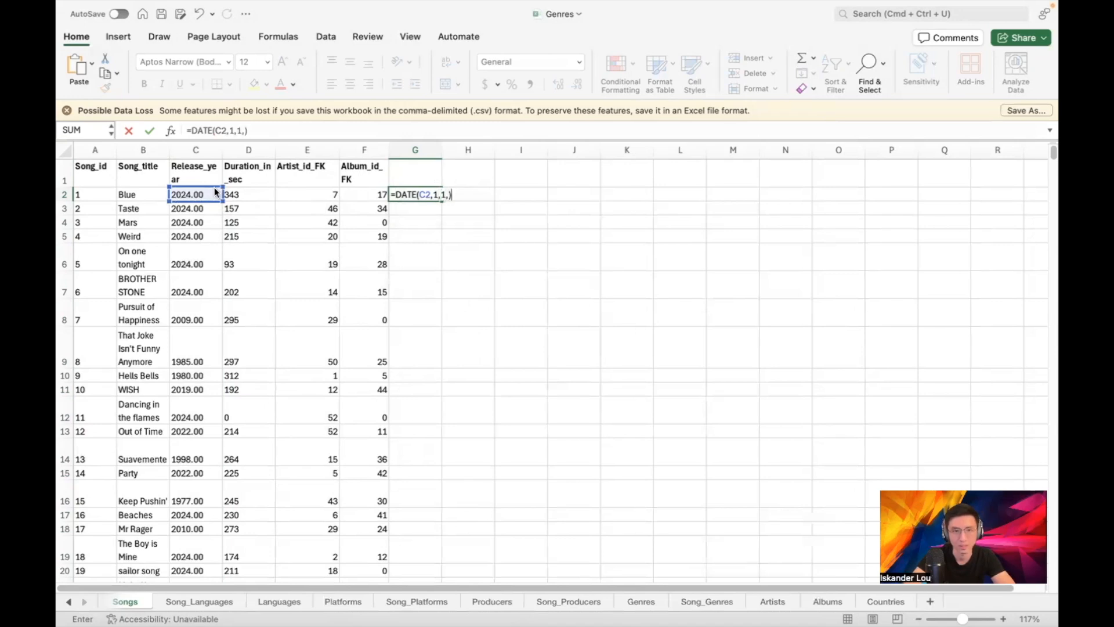
{"action": "key", "text": "Return"}
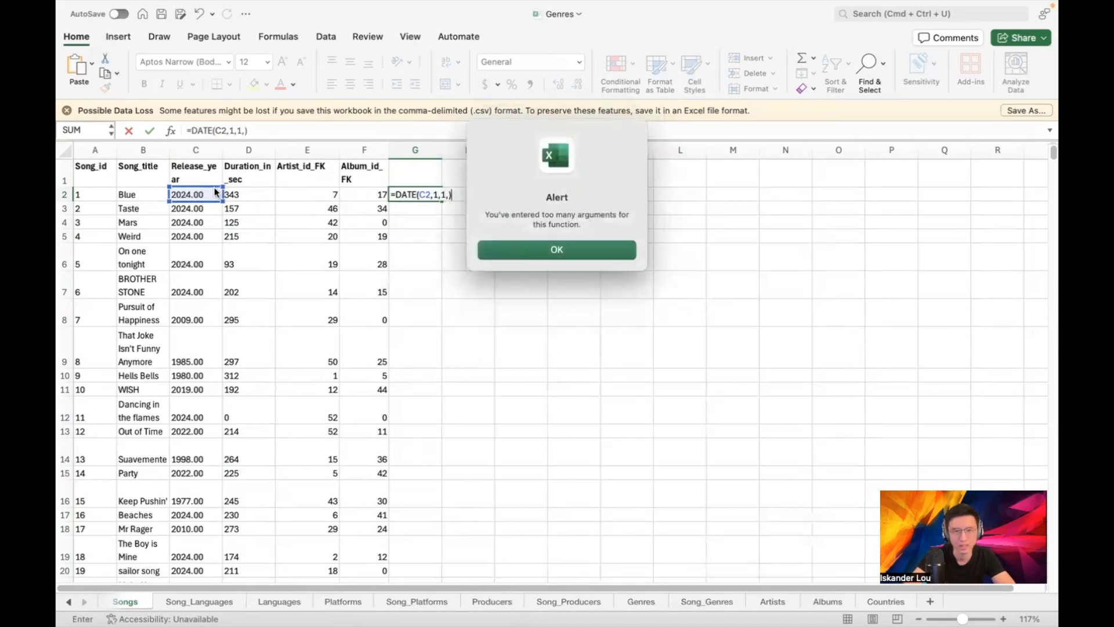
{"action": "left_click", "coordinate": [518, 249]}
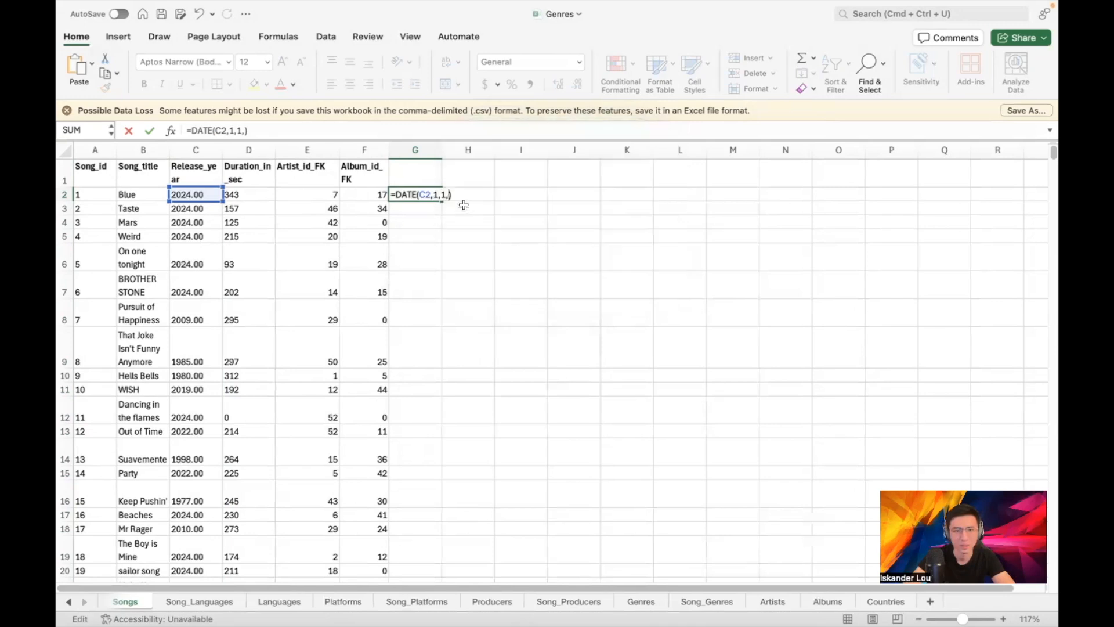
{"action": "left_click", "coordinate": [325, 124]}
{"action": "key", "text": "BackSpace"}
{"action": "key", "text": "BackSpace"}
{"action": "type", "text": ")"}
{"action": "key", "text": "Return"}
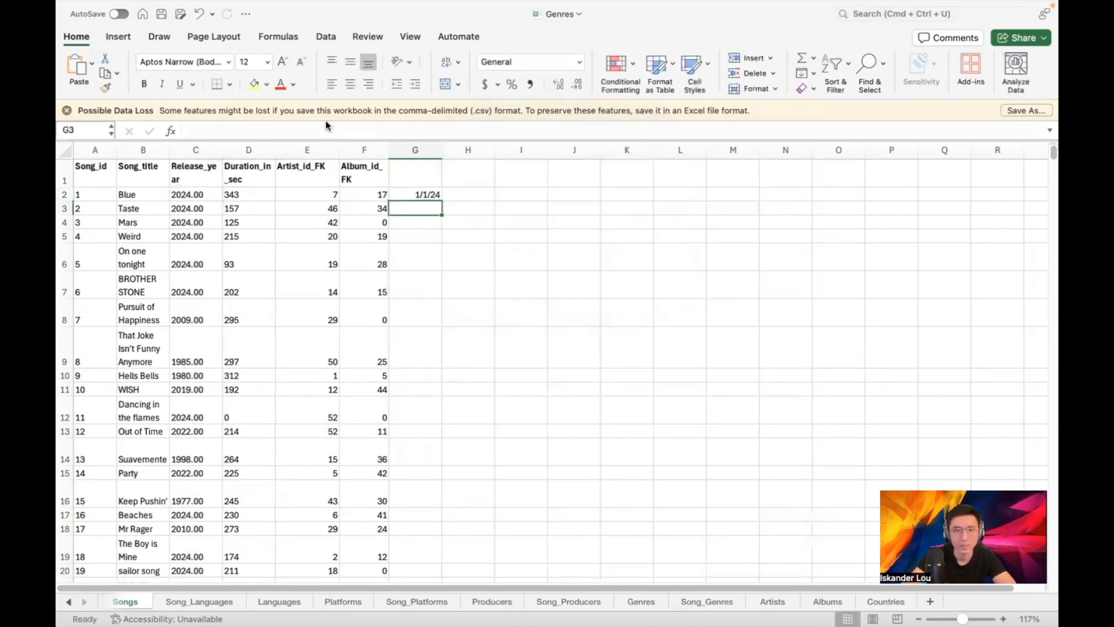
Fill the DATE formula from G2 down to row 59
{"action": "left_click", "coordinate": [434, 193]}
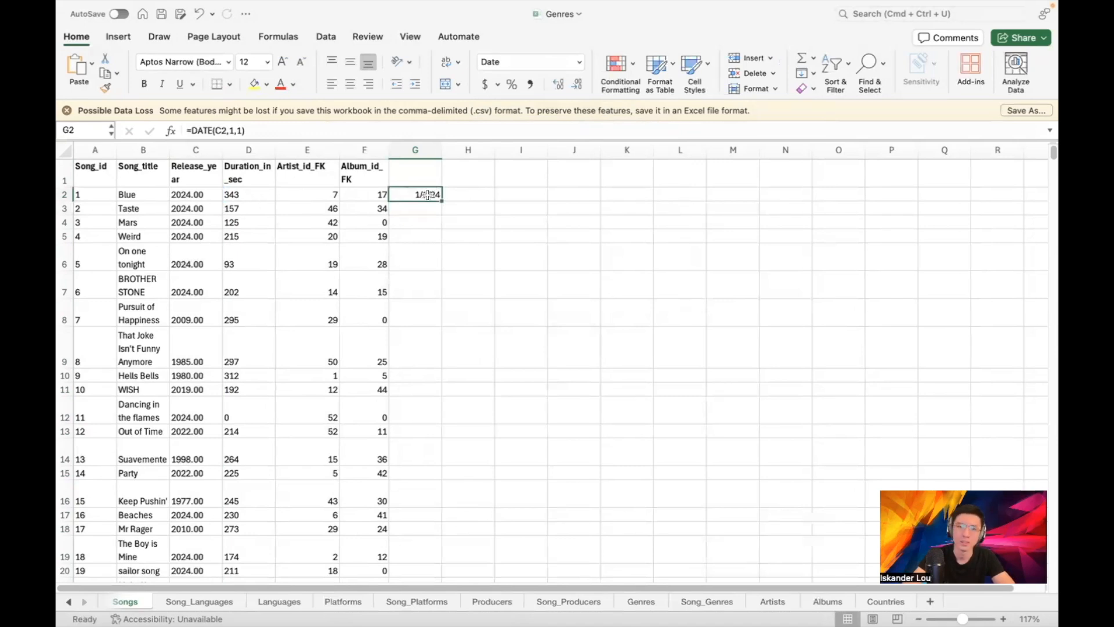
{"action": "left_click_drag", "start_coordinate": [438, 199], "coordinate": [414, 547]}
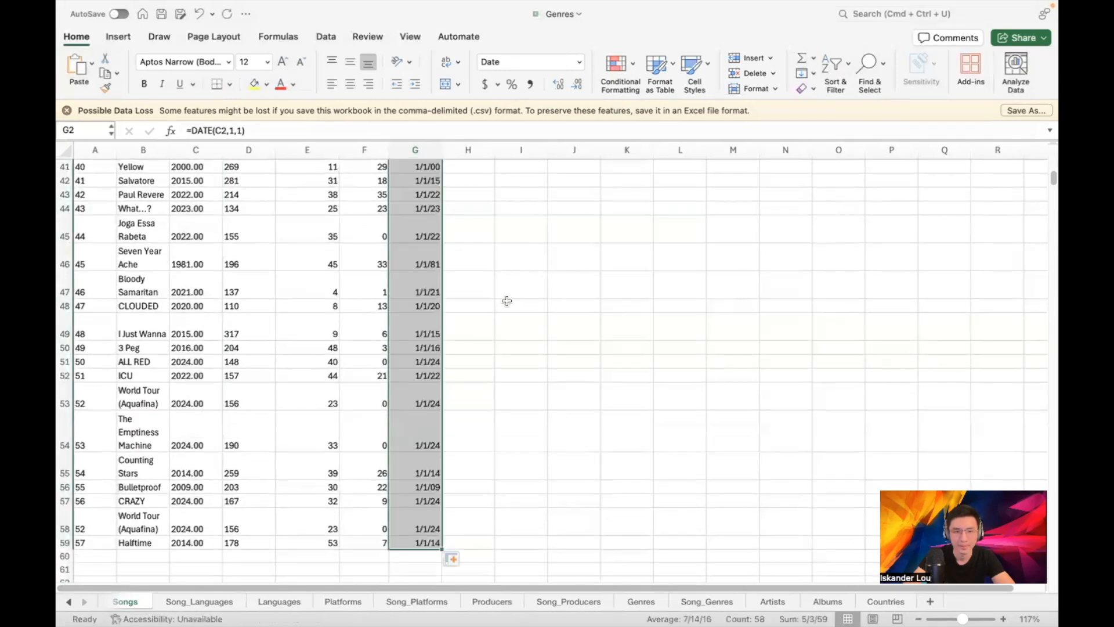
{"action": "scroll", "coordinate": [508, 277], "scroll_direction": "up", "scroll_amount": 10}
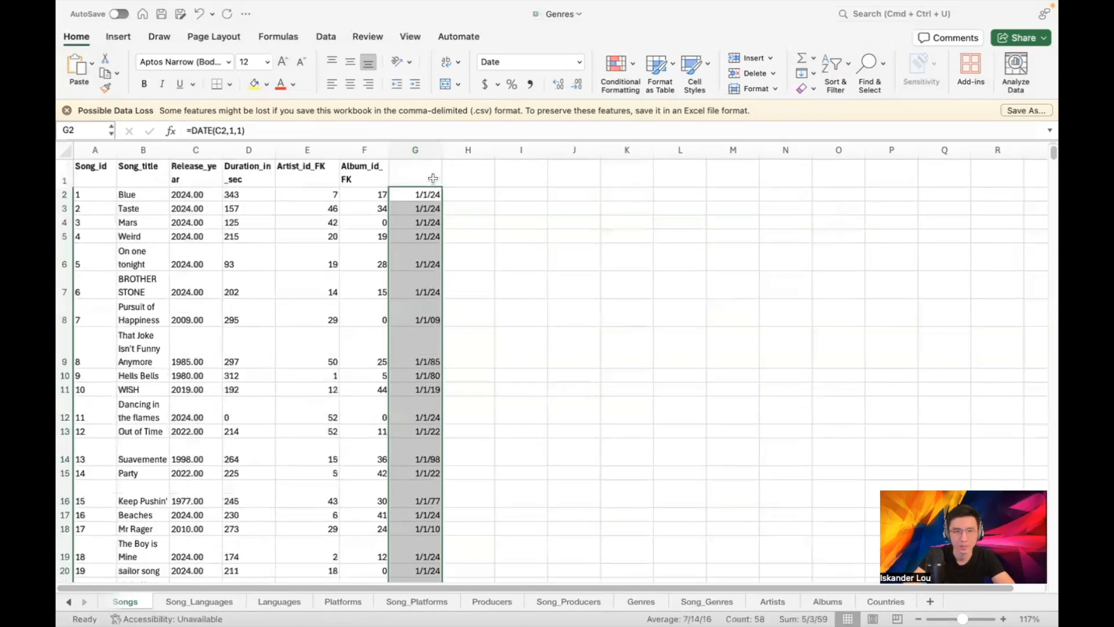
Label column G 'Release_year', try pasting it over column C, and undo the #REF! result
{"action": "left_click", "coordinate": [423, 174]}
{"action": "type", "text": "Rele"}
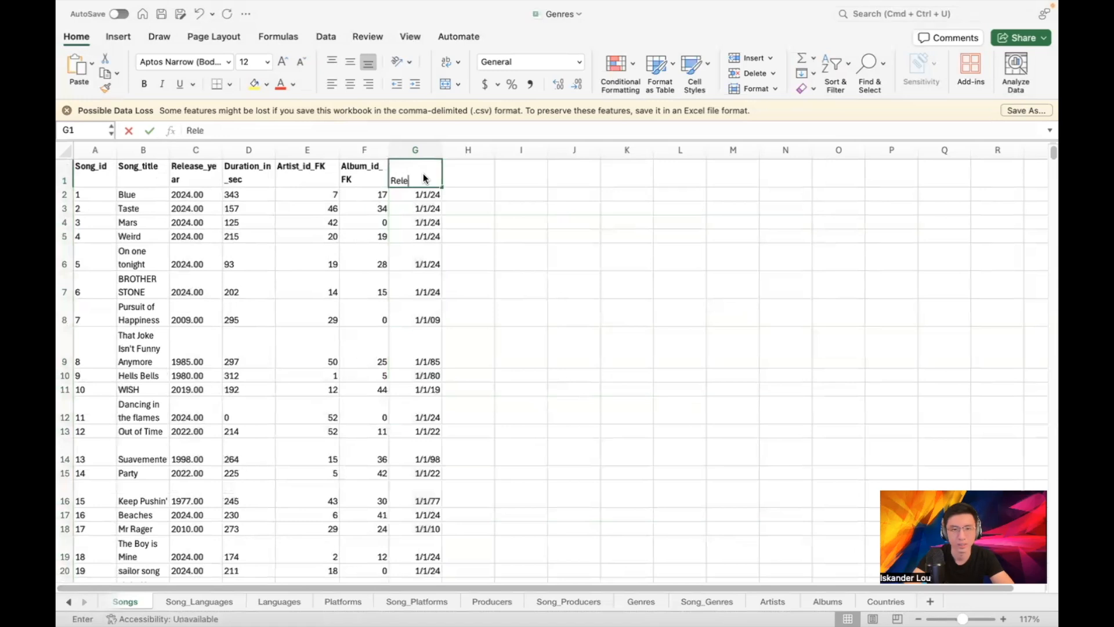
{"action": "type", "text": "ase_year"}
{"action": "key", "text": "Return"}
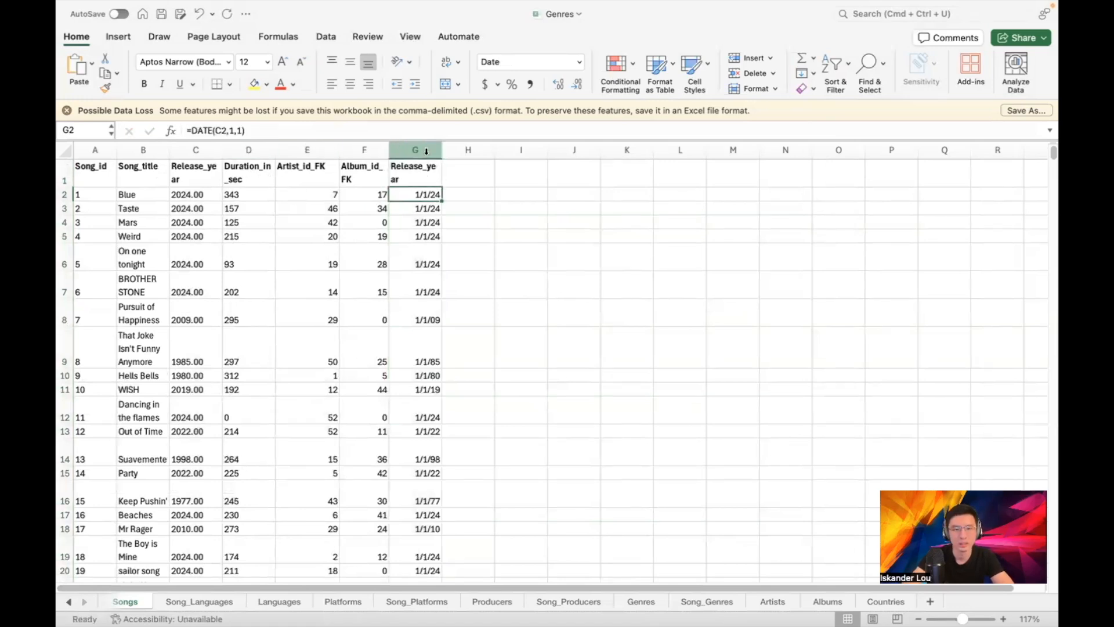
{"action": "left_click", "coordinate": [429, 150]}
{"action": "key", "text": "super+c"}
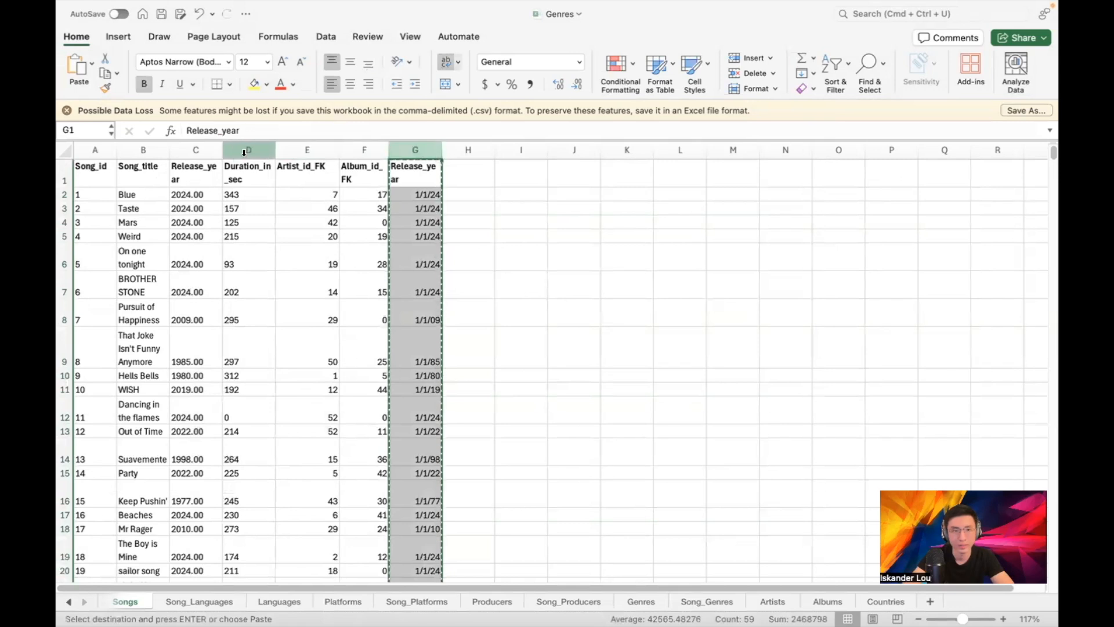
{"action": "left_click", "coordinate": [246, 150]}
{"action": "left_click", "coordinate": [195, 145]}
{"action": "key", "text": "super+v"}
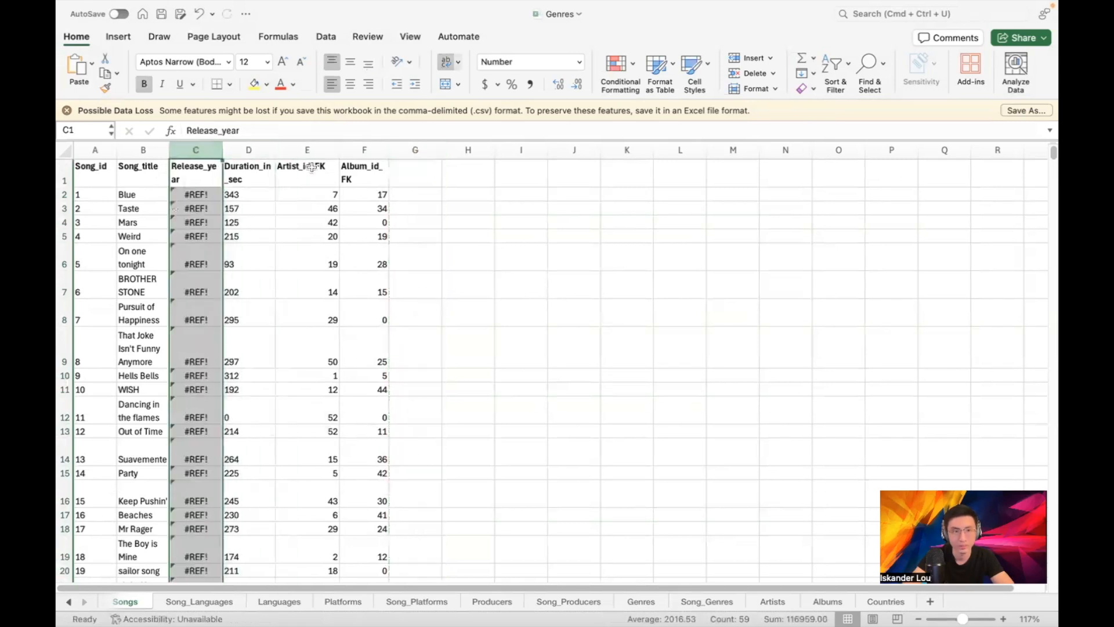
{"action": "key", "text": "super+z"}
Convert column G to plain date values, move them into column C, and return to Workbench
{"action": "left_click", "coordinate": [409, 150]}
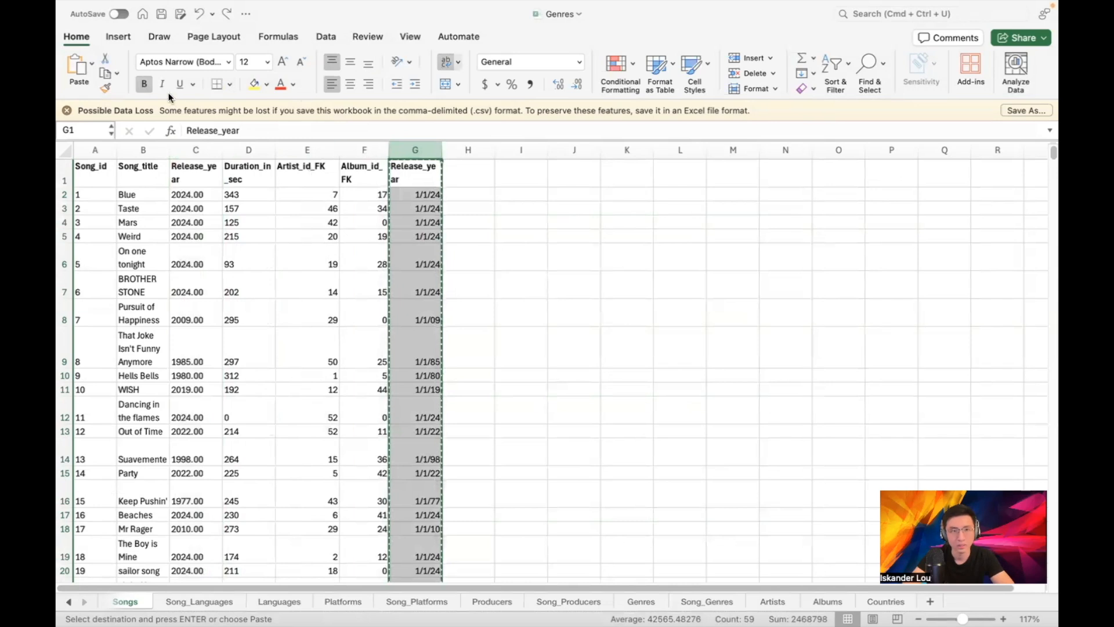
{"action": "left_click", "coordinate": [91, 64]}
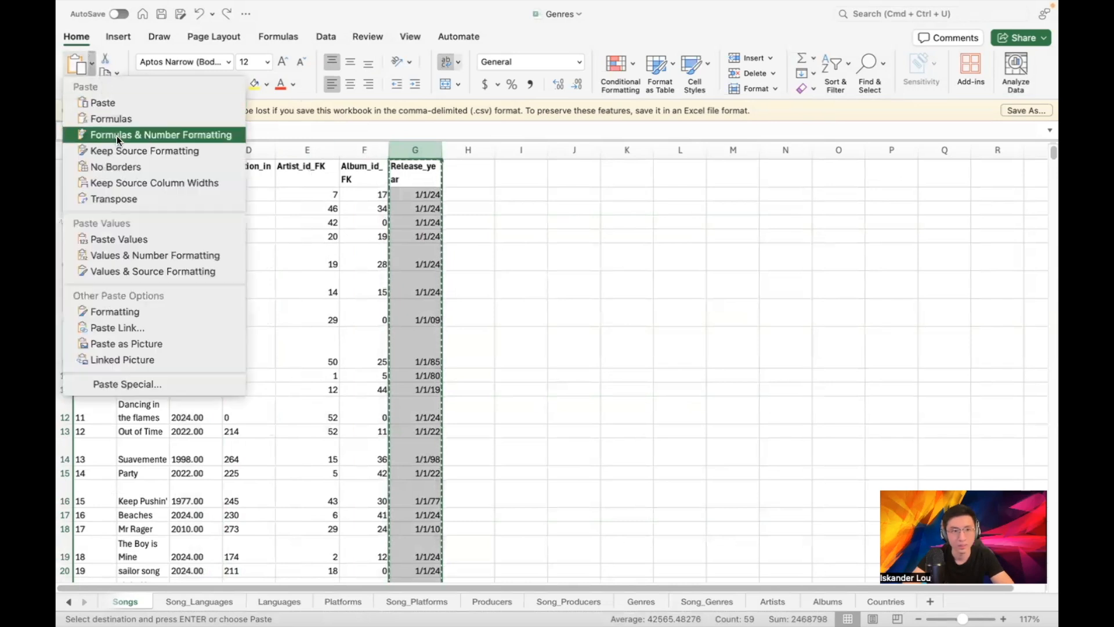
{"action": "left_click", "coordinate": [116, 238]}
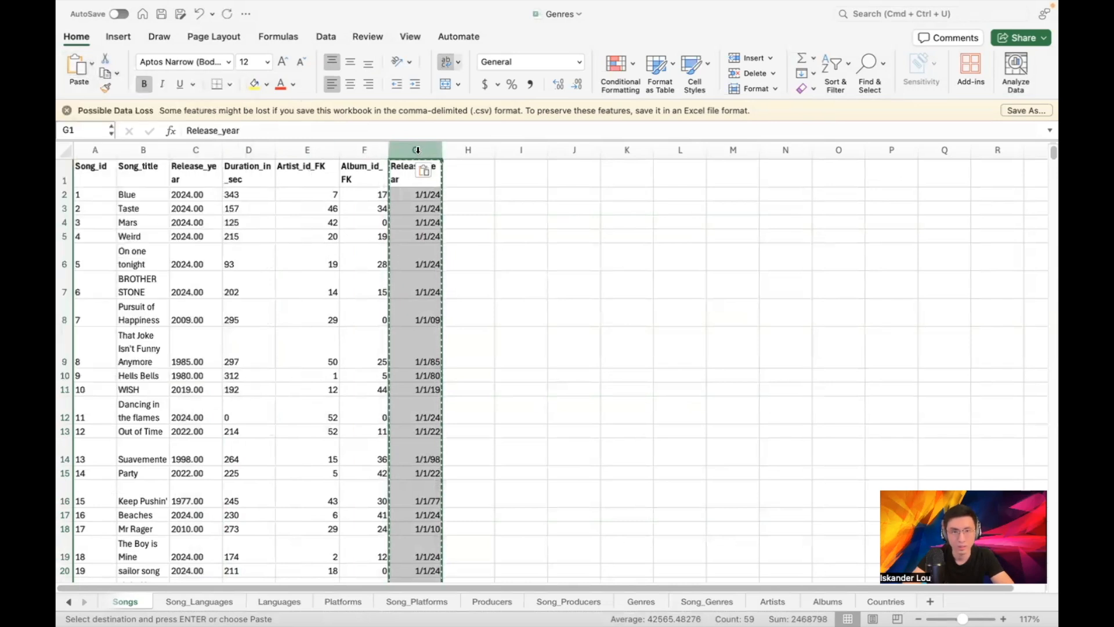
{"action": "left_click", "coordinate": [189, 150]}
{"action": "key", "text": "super+v"}
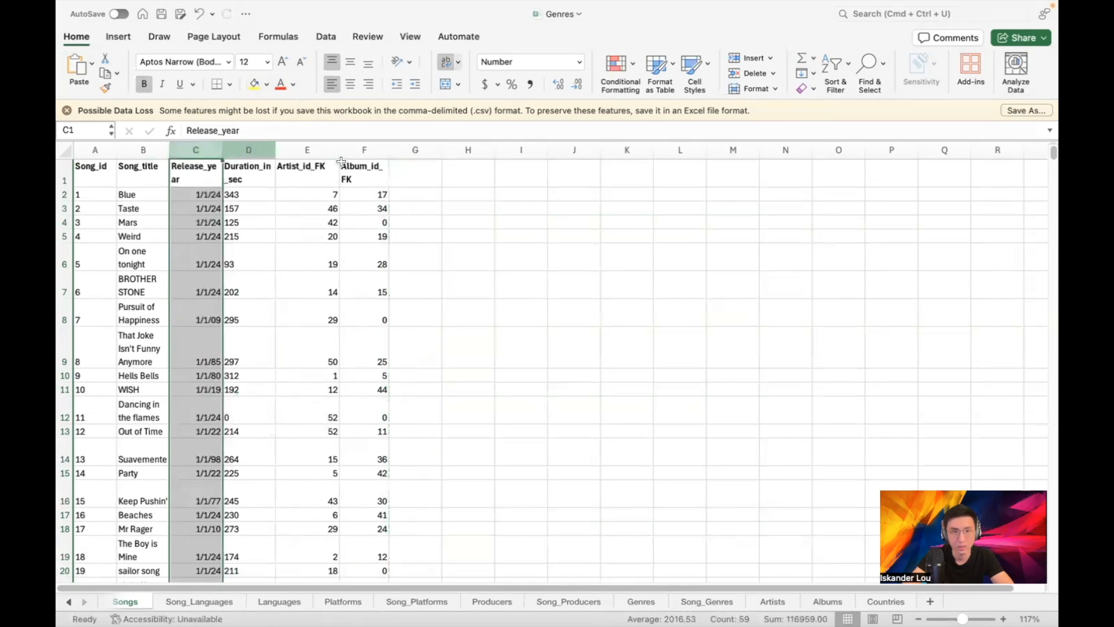
{"action": "left_click", "coordinate": [426, 183]}
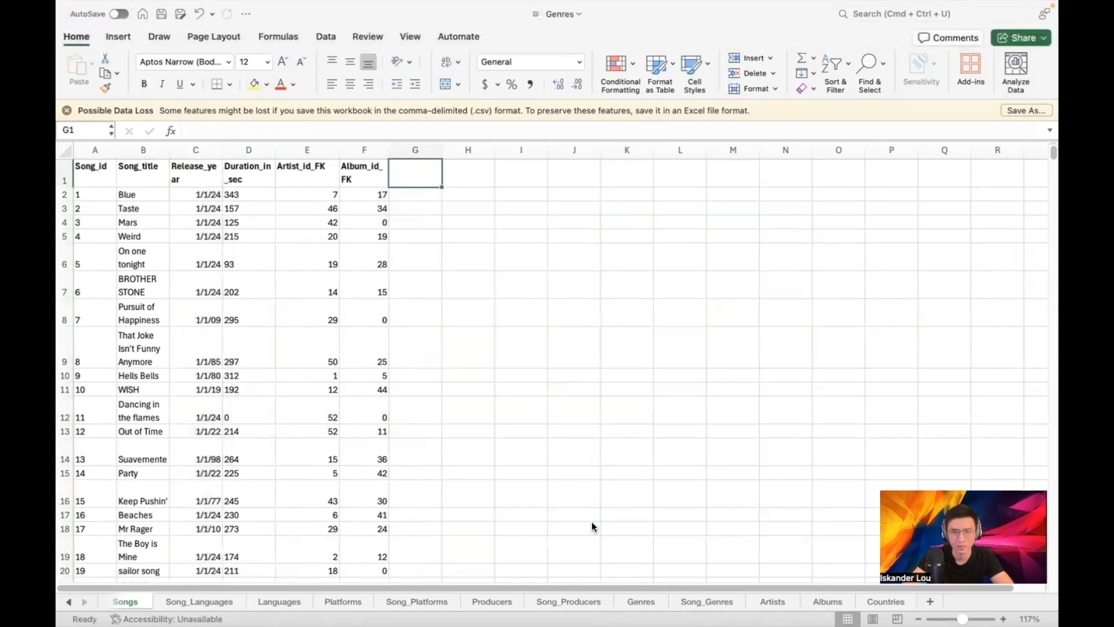
{"action": "key", "text": "super+Tab"}
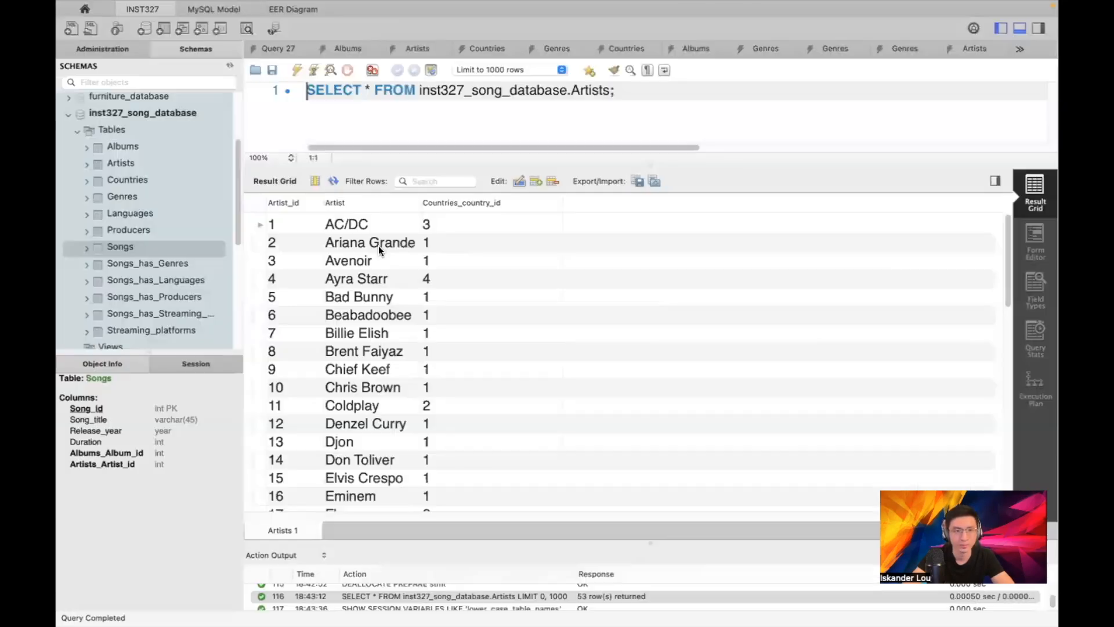
Start a Table Data Import from Desktop/Songs.csv into the existing songs table
{"action": "right_click", "coordinate": [134, 245]}
{"action": "left_click", "coordinate": [183, 322]}
{"action": "left_click", "coordinate": [772, 175]}
{"action": "left_click", "coordinate": [323, 151]}
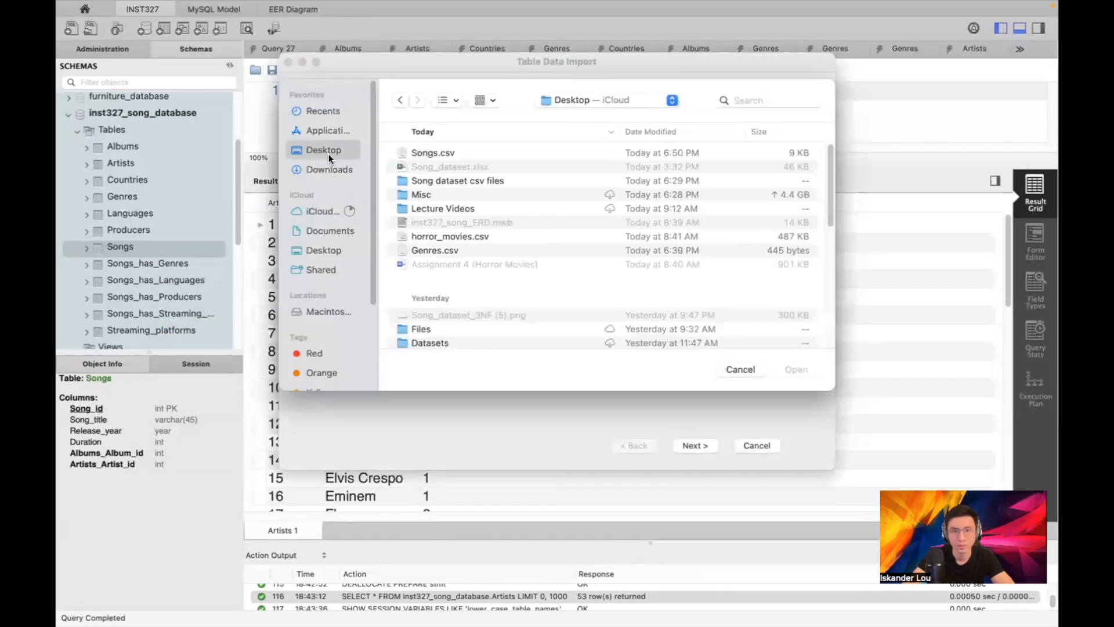
{"action": "double_click", "coordinate": [437, 152]}
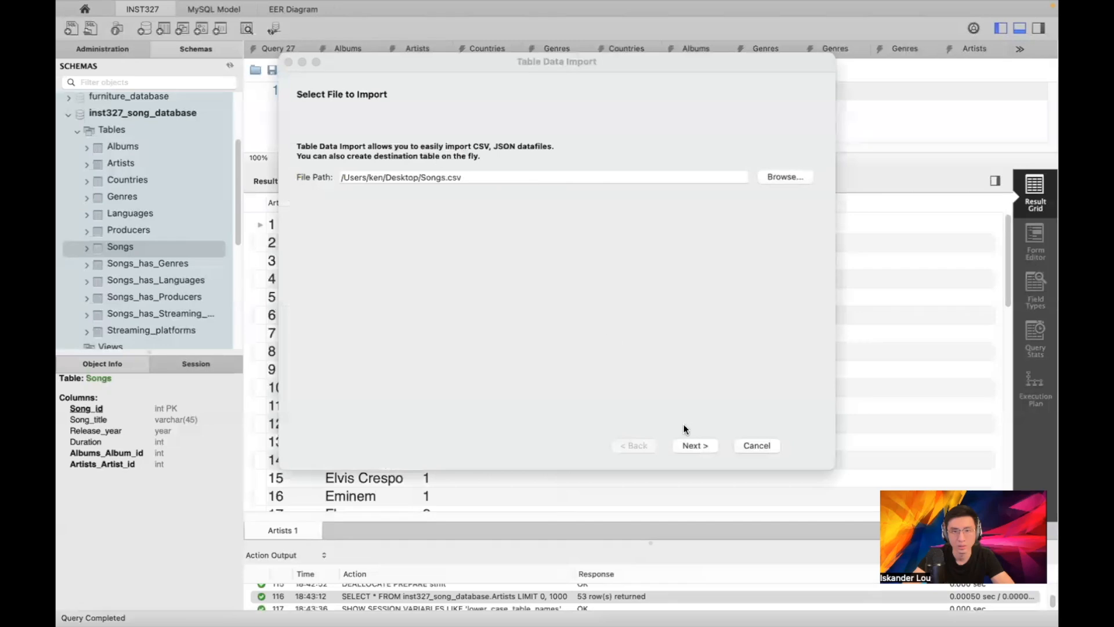
{"action": "left_click", "coordinate": [687, 443]}
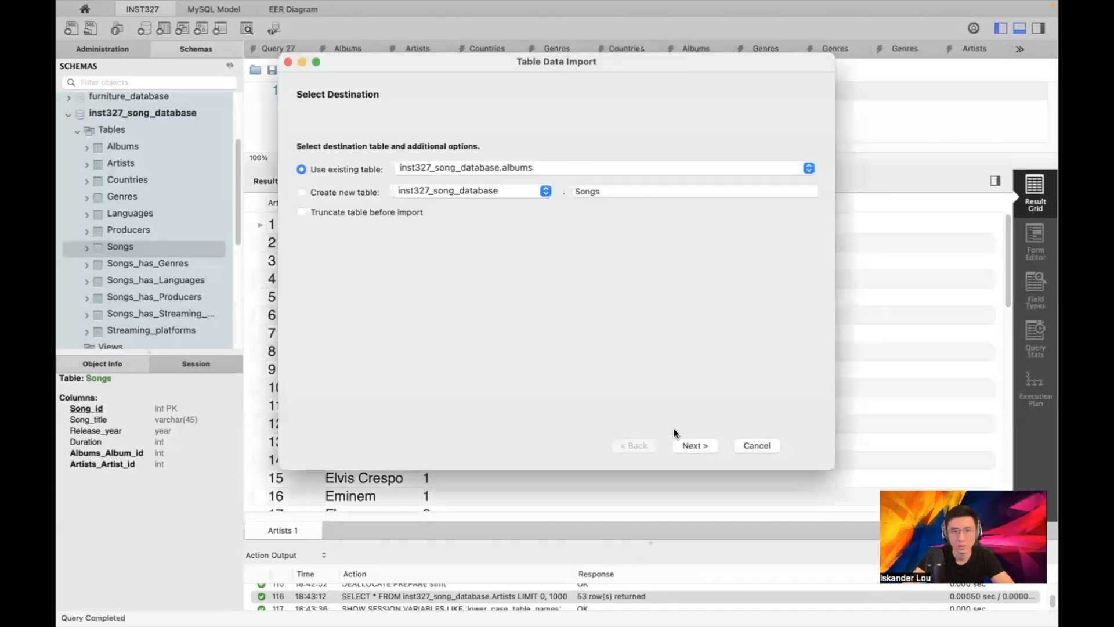
{"action": "left_click", "coordinate": [521, 169]}
{"action": "left_click", "coordinate": [519, 261]}
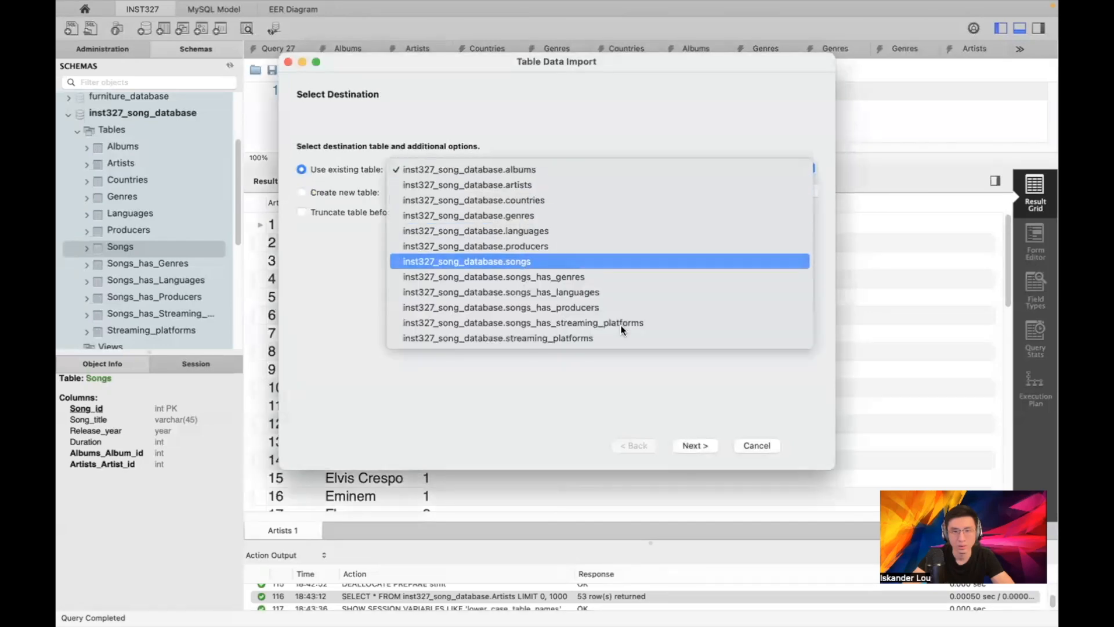
{"action": "left_click", "coordinate": [688, 444]}
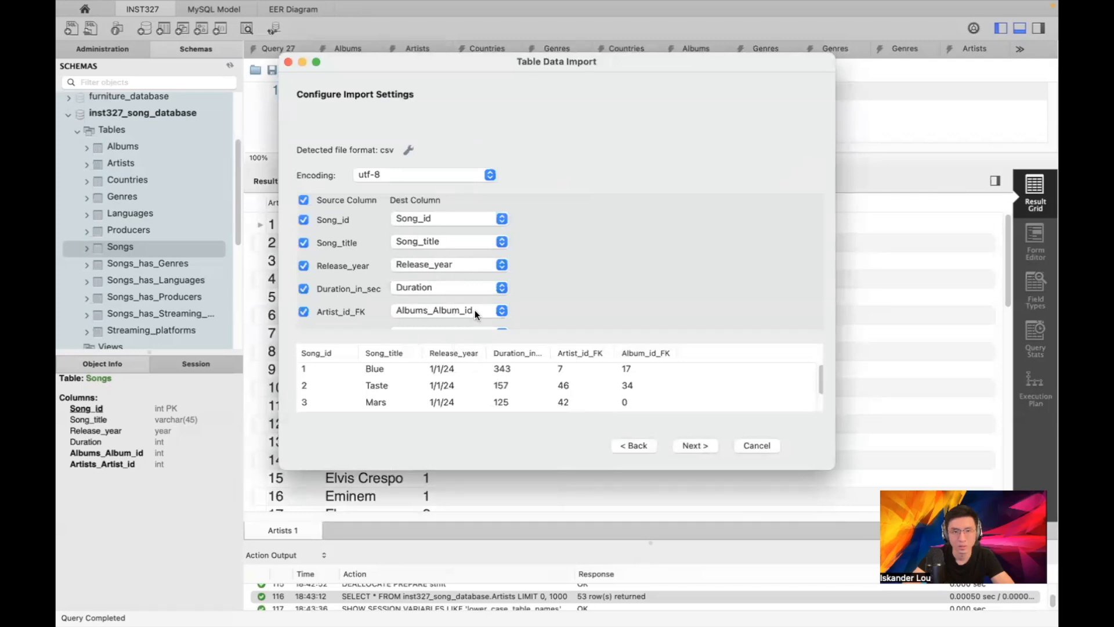
Map Artist_id_FK and Album_id_FK to their FK columns, run the import, and view results
{"action": "left_click", "coordinate": [499, 311]}
{"action": "left_click", "coordinate": [496, 325]}
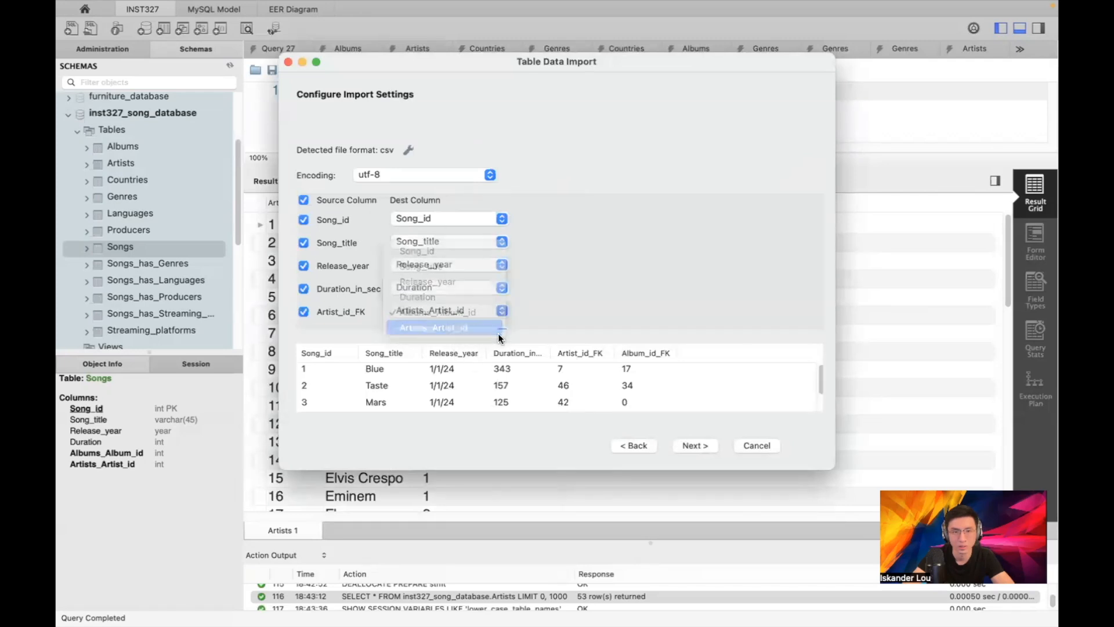
{"action": "left_click", "coordinate": [495, 325]}
{"action": "left_click", "coordinate": [478, 322]}
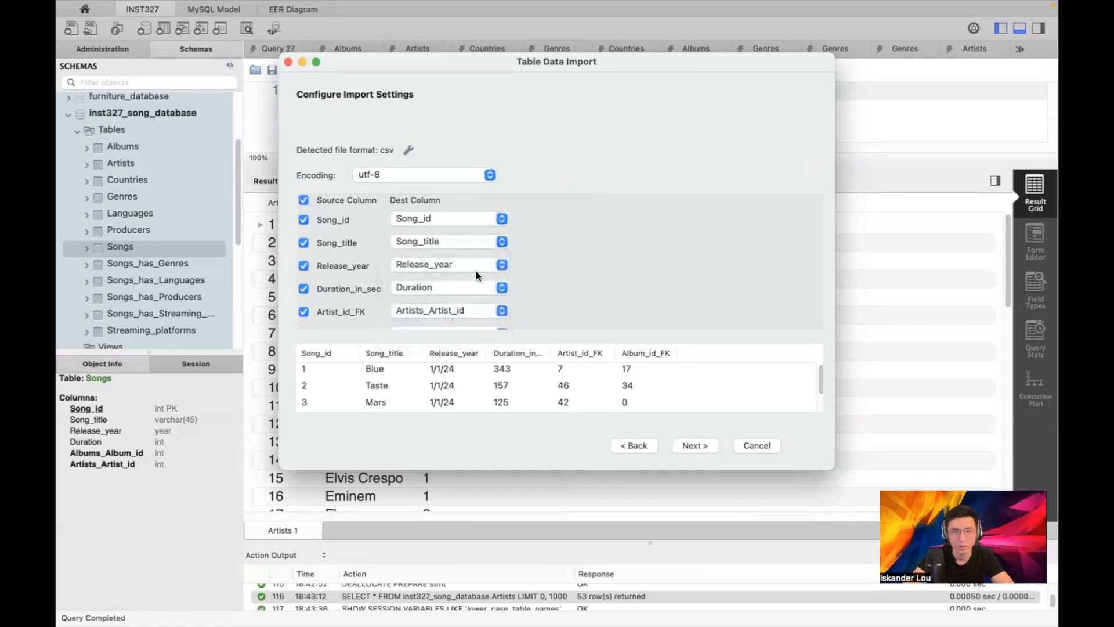
{"action": "left_click", "coordinate": [677, 443]}
{"action": "left_click", "coordinate": [324, 445]}
{"action": "left_click", "coordinate": [691, 445]}
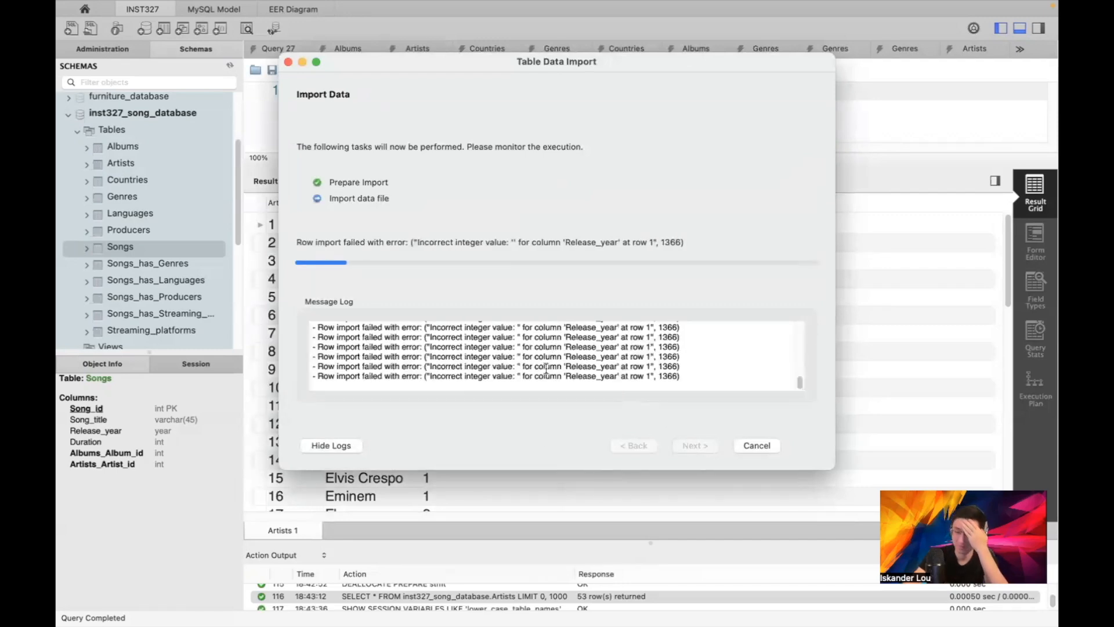
{"action": "scroll", "coordinate": [523, 334], "scroll_direction": "up", "scroll_amount": 5}
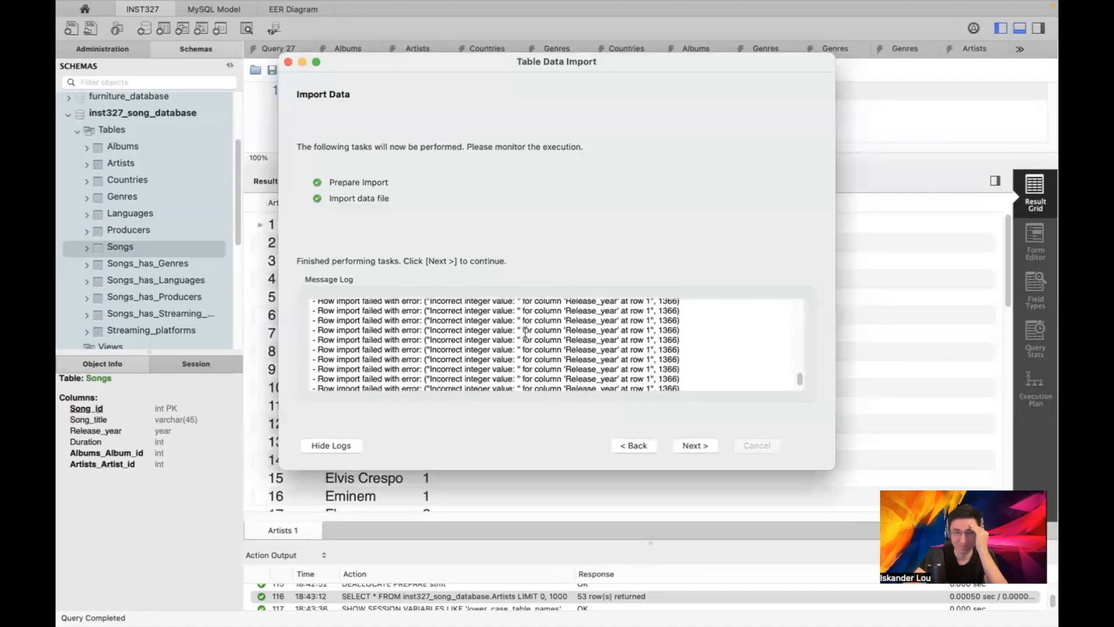
{"action": "left_click", "coordinate": [693, 446]}
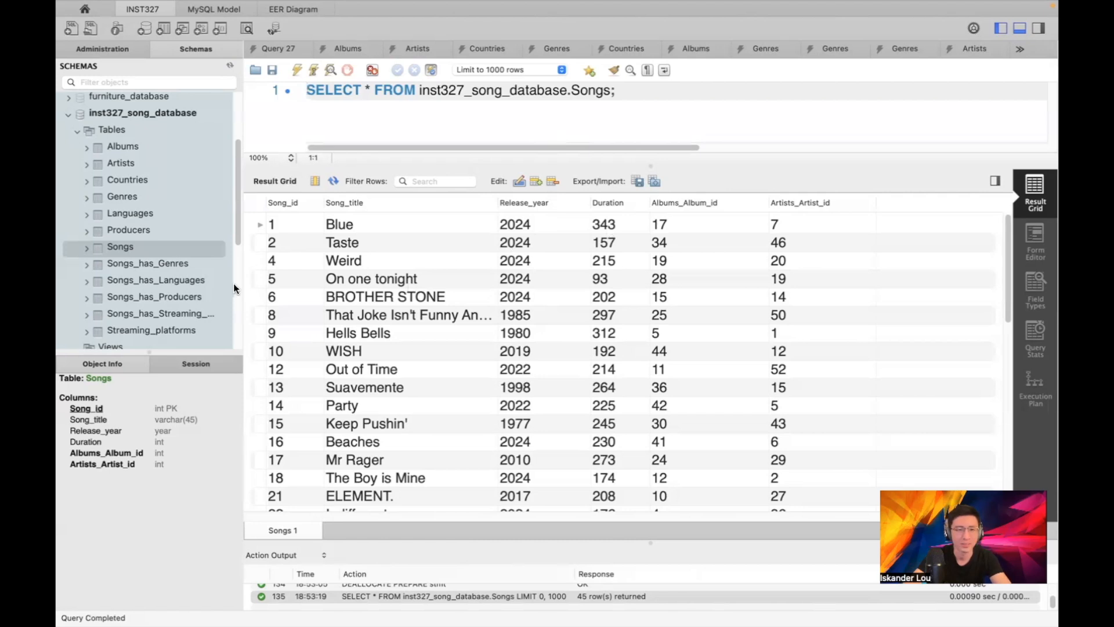
Start a Table Data Import from Song_Genres.csv into the existing songs_has_genres table
{"action": "right_click", "coordinate": [164, 266]}
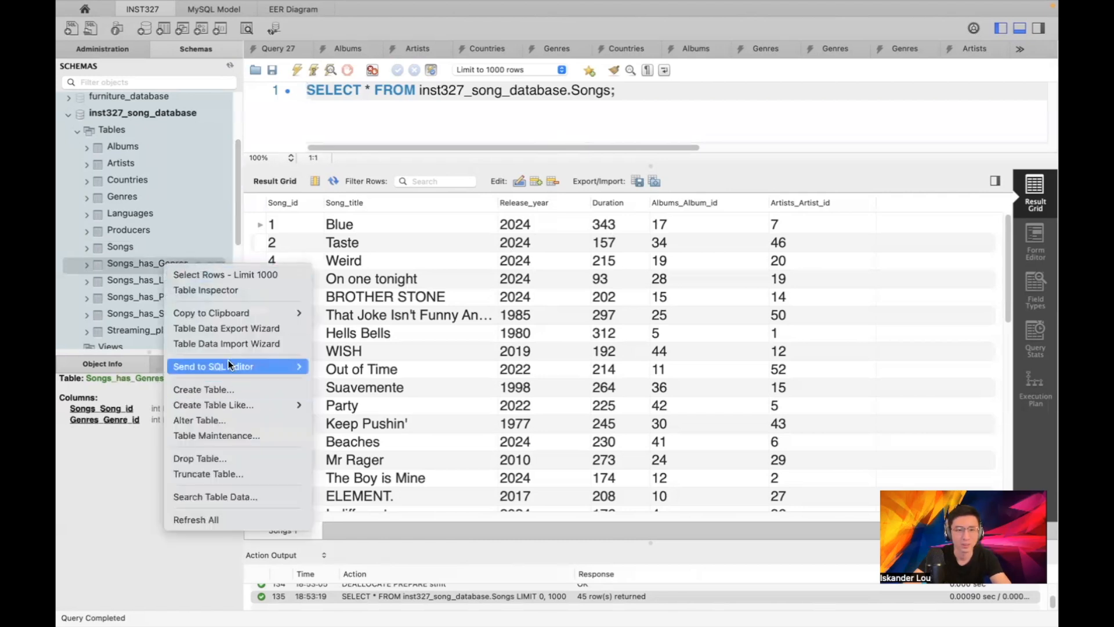
{"action": "left_click", "coordinate": [225, 344]}
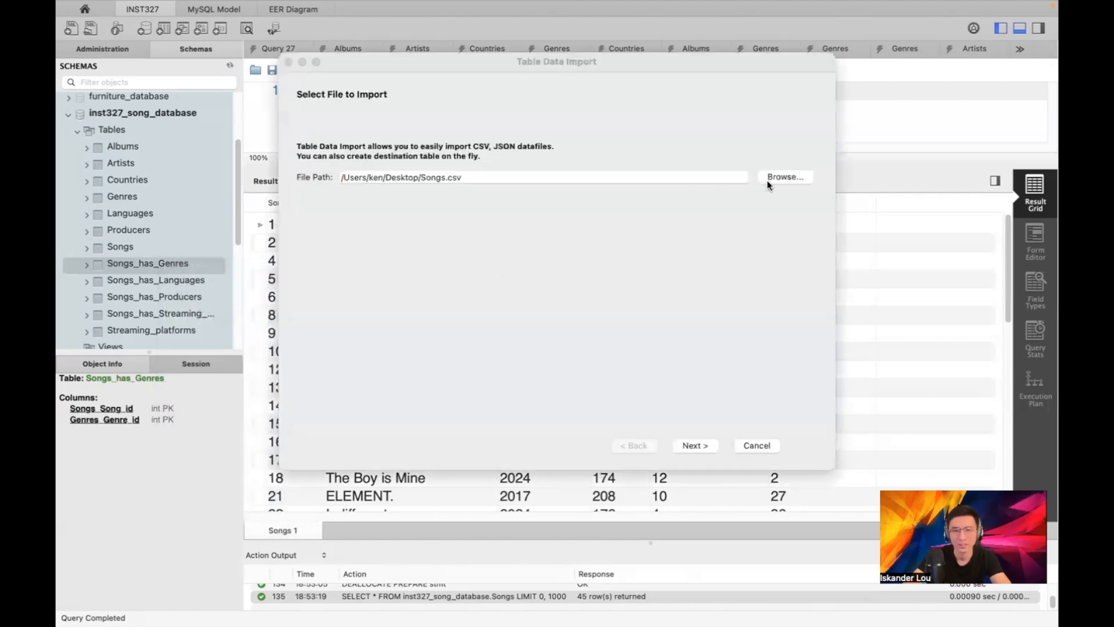
{"action": "double_click", "coordinate": [446, 178]}
{"action": "double_click", "coordinate": [452, 195]}
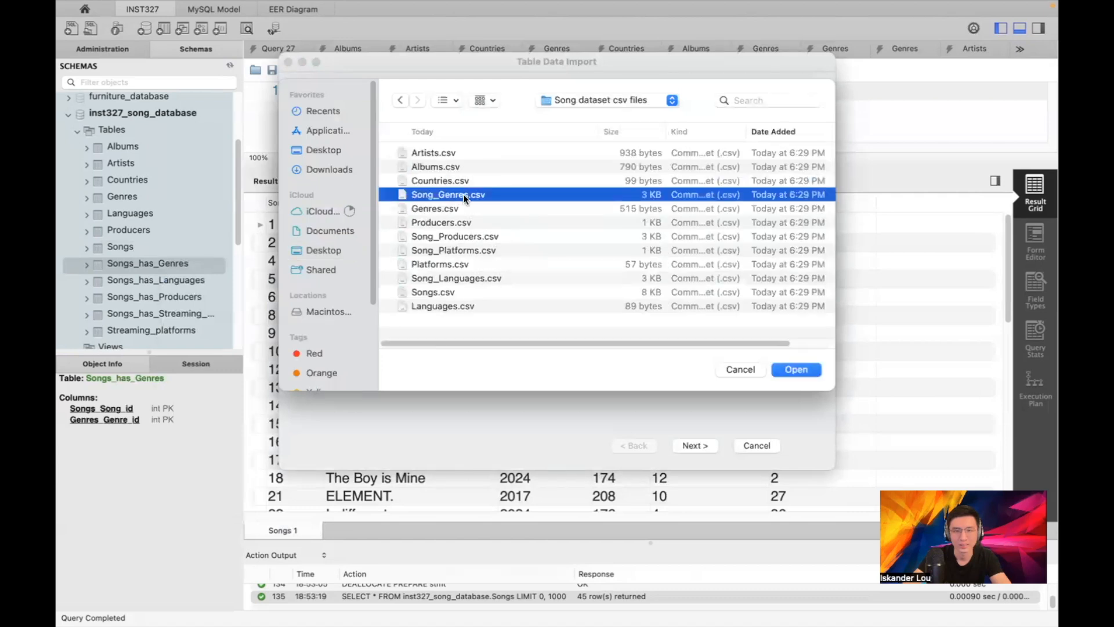
{"action": "left_click", "coordinate": [683, 446]}
{"action": "left_click", "coordinate": [481, 170]}
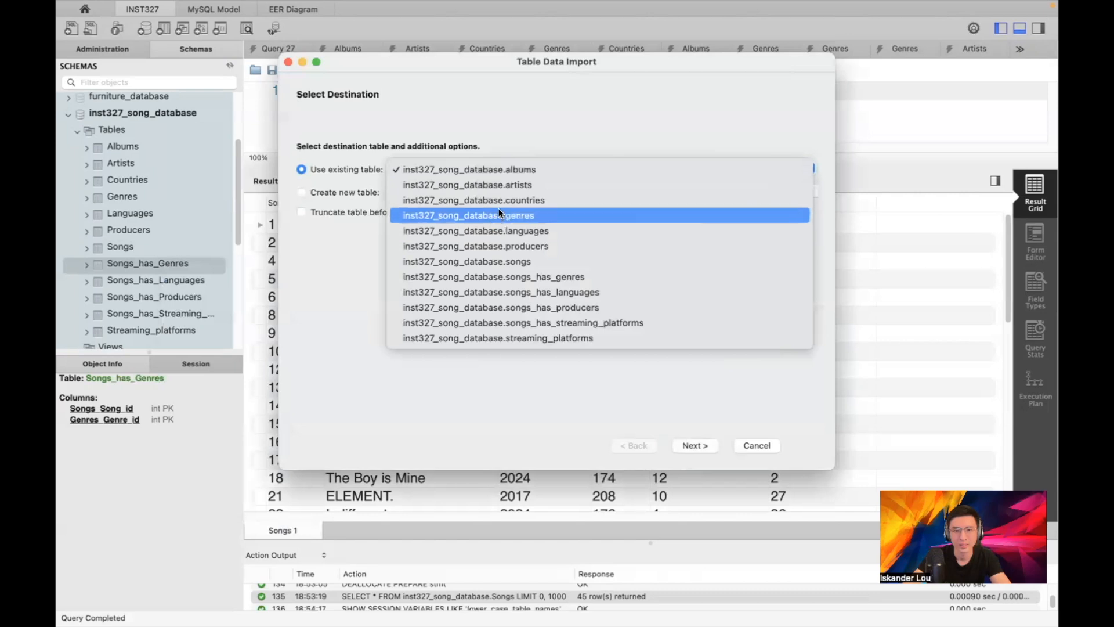
{"action": "left_click", "coordinate": [518, 278]}
{"action": "left_click", "coordinate": [691, 444]}
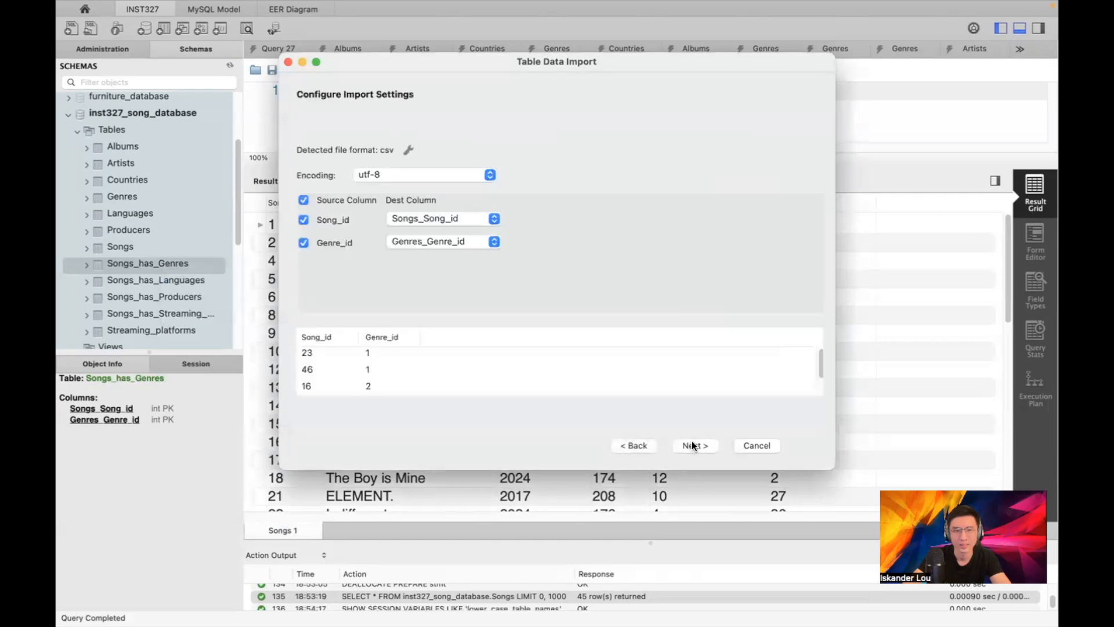
Run the genre import, rerunning it after an aborted stop, to get 63 records, then close
{"action": "left_click", "coordinate": [692, 444]}
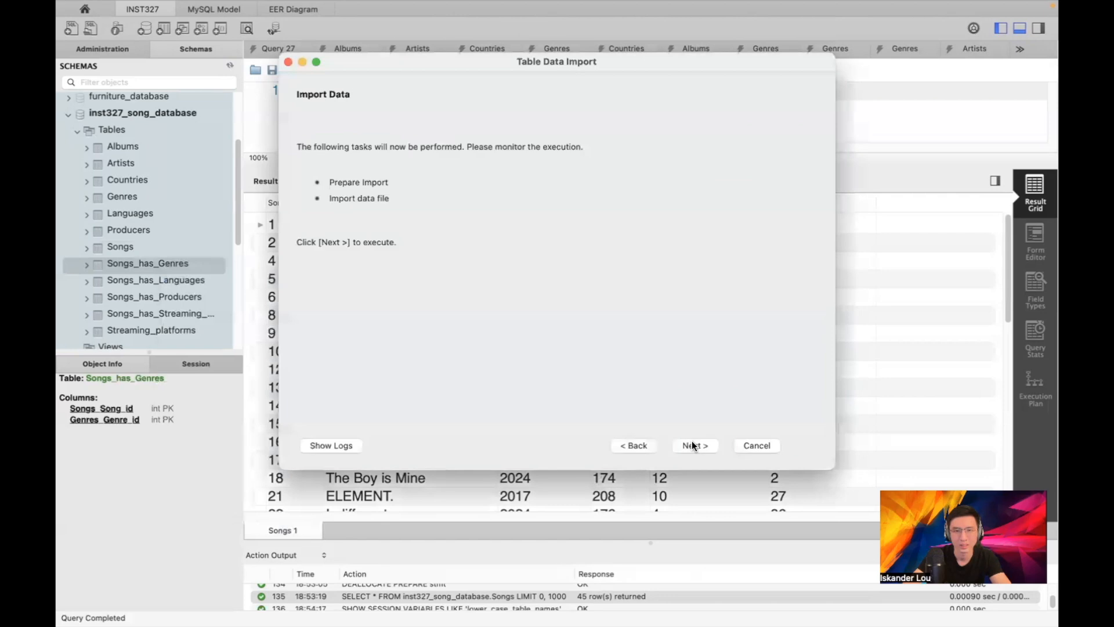
{"action": "left_click", "coordinate": [339, 444]}
{"action": "left_click", "coordinate": [694, 445]}
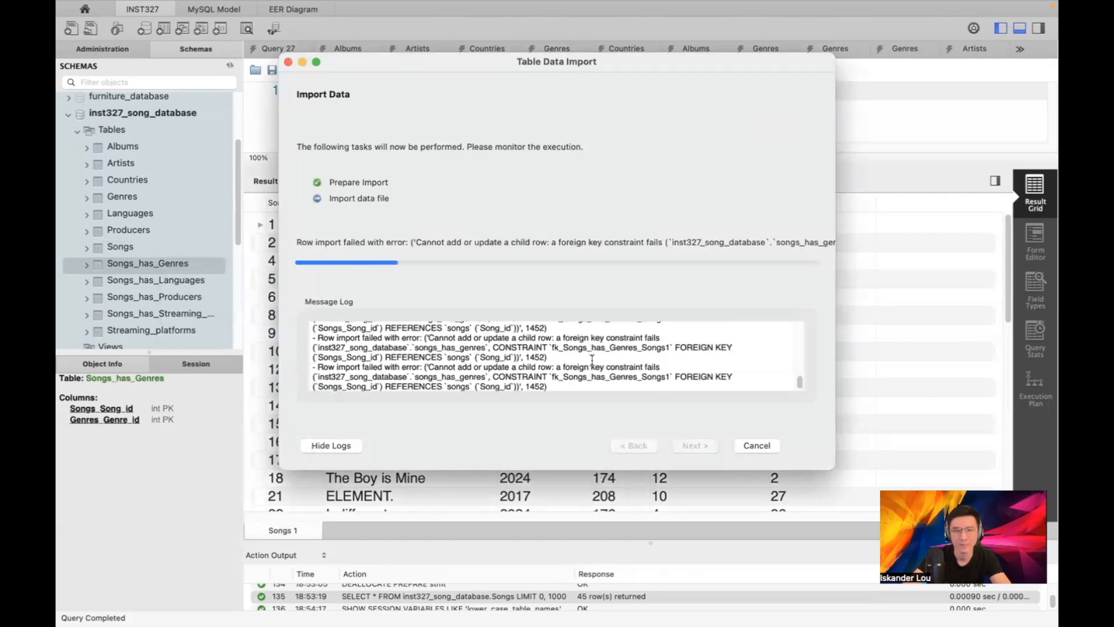
{"action": "left_click", "coordinate": [756, 442]}
{"action": "left_click", "coordinate": [503, 248]}
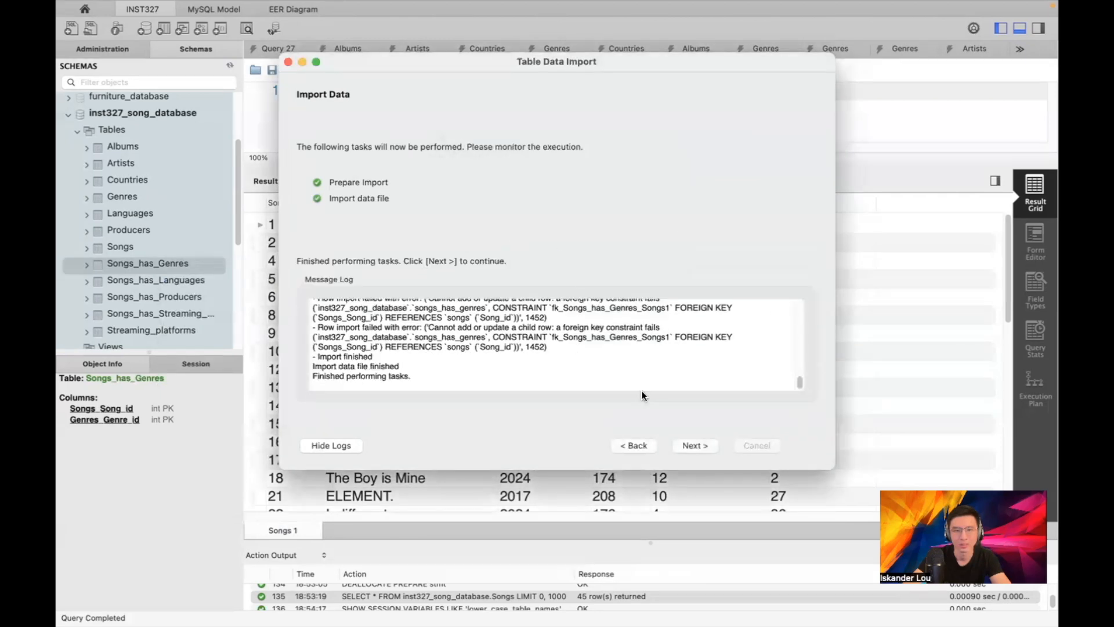
{"action": "left_click", "coordinate": [626, 444]}
{"action": "left_click", "coordinate": [683, 445]}
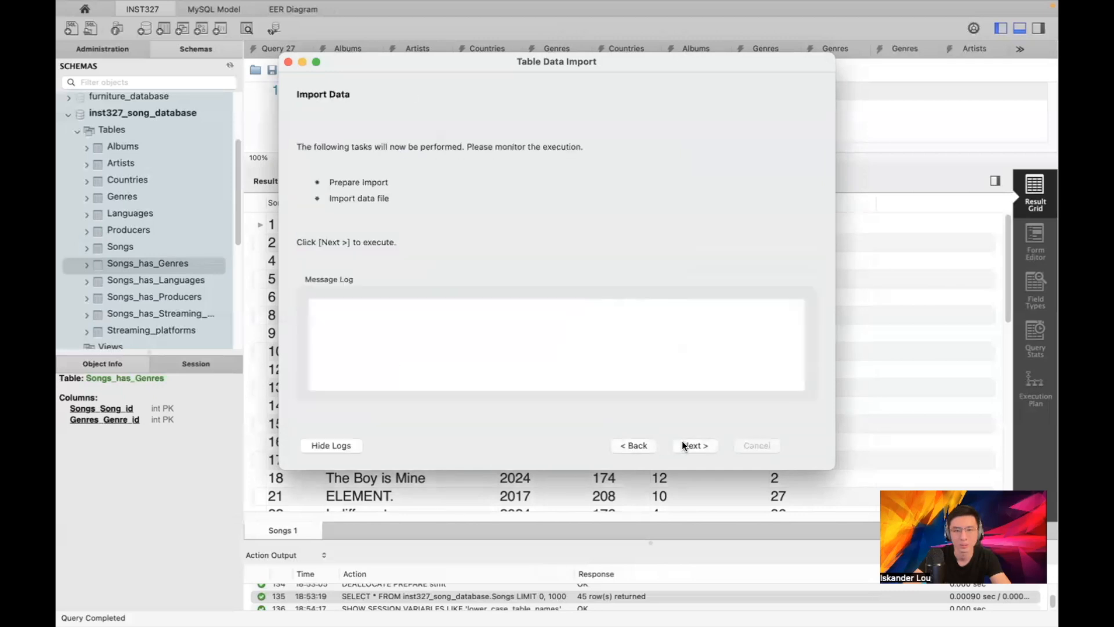
{"action": "left_click", "coordinate": [695, 445]}
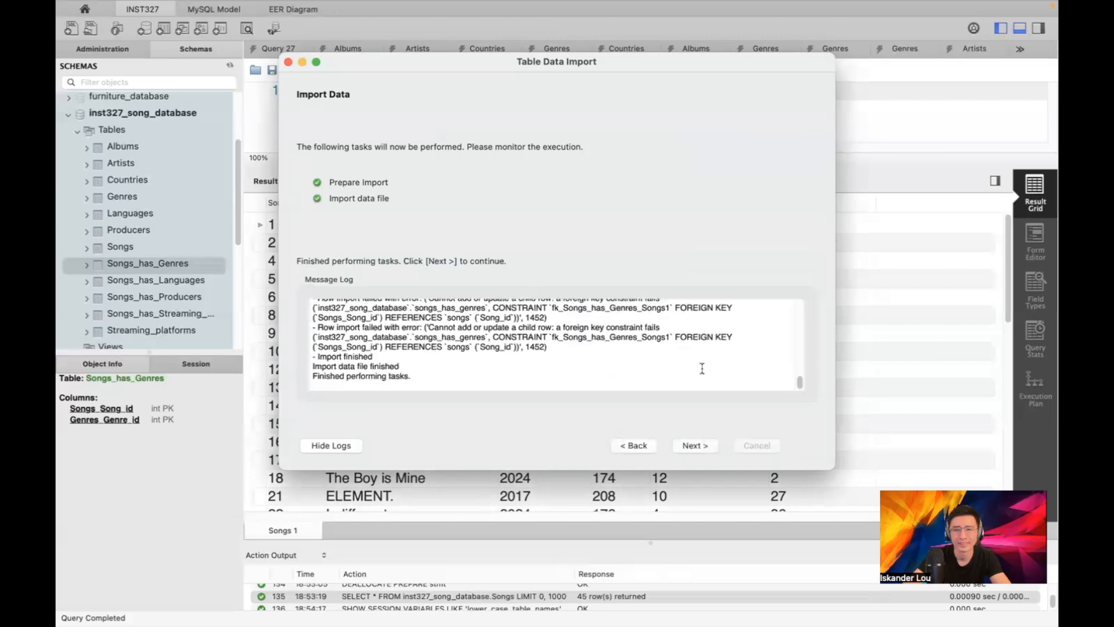
{"action": "left_click", "coordinate": [696, 446]}
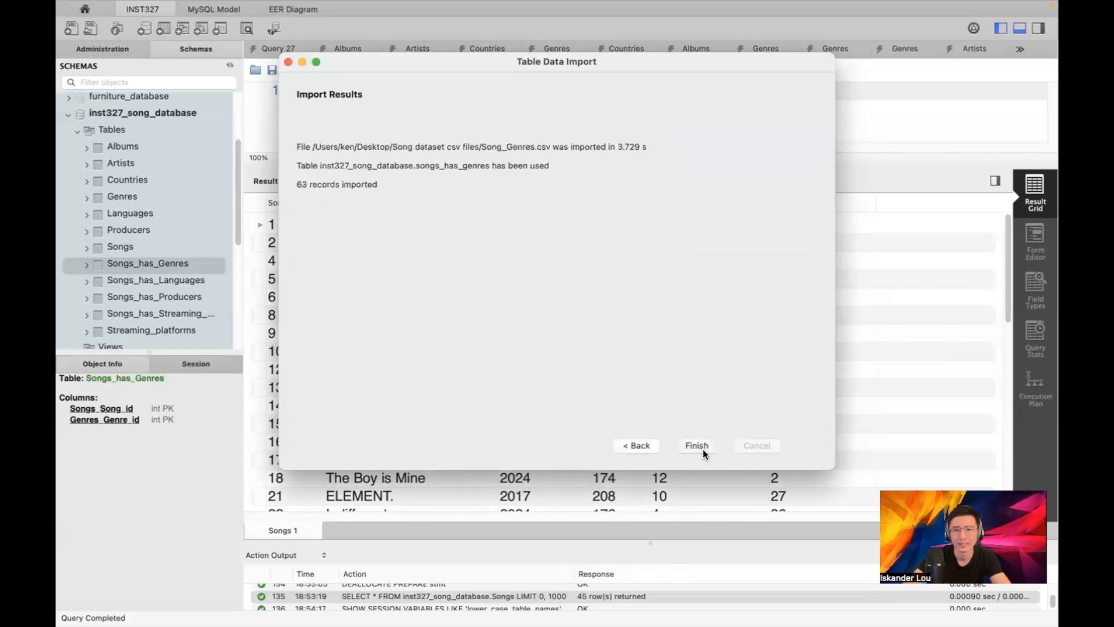
{"action": "left_click", "coordinate": [696, 446]}
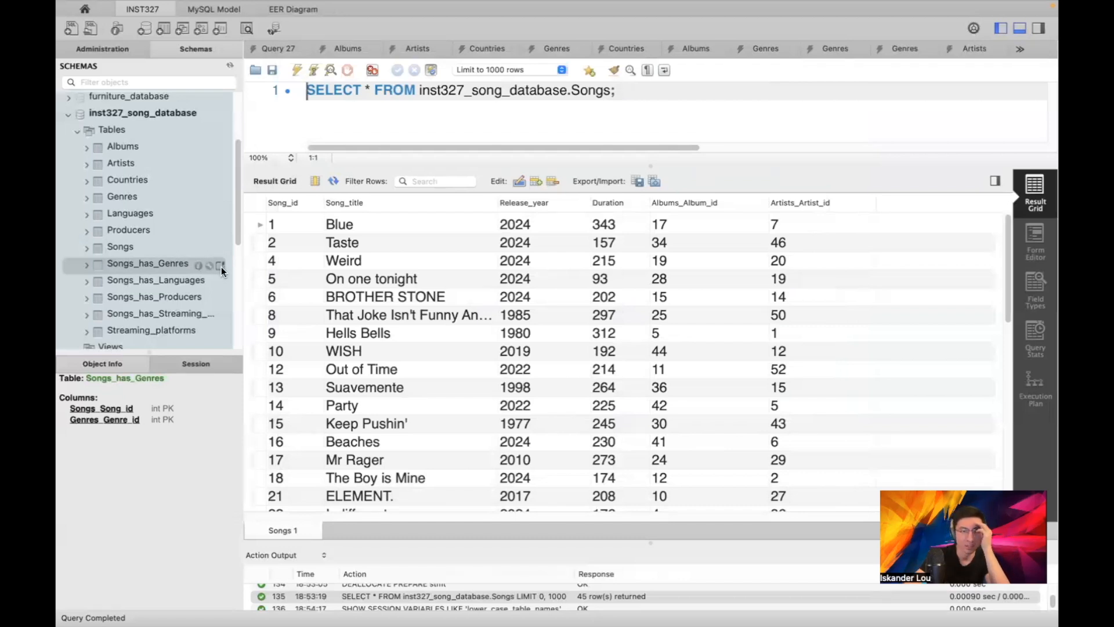
Browse the stored rows of the Songs_has_Genres table
{"action": "left_click", "coordinate": [220, 265]}
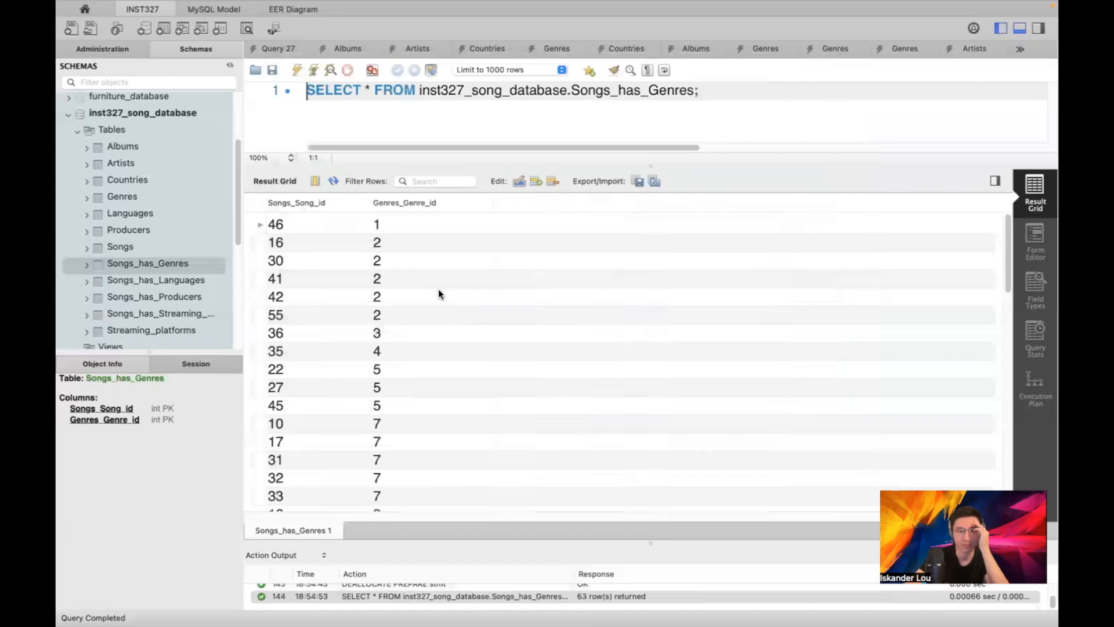
{"action": "scroll", "coordinate": [437, 288], "scroll_direction": "down", "scroll_amount": 10}
{"action": "scroll", "coordinate": [477, 312], "scroll_direction": "up", "scroll_amount": 10}
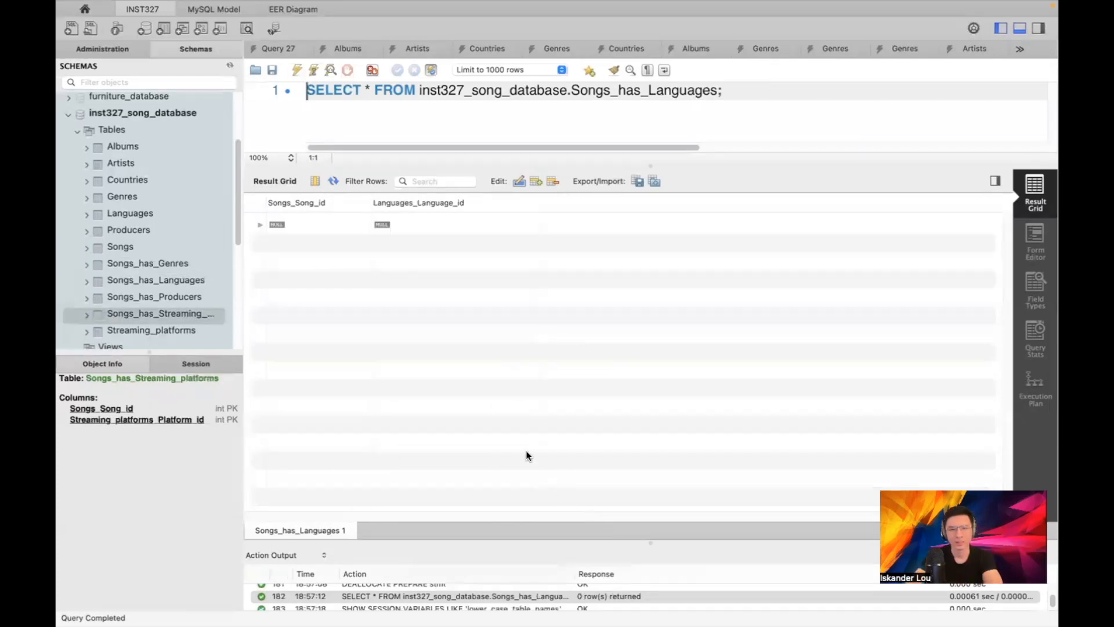
Show the rows of Albums, Artists, Countries, Genres, Languages, Producers and Songs in turn
{"action": "left_click", "coordinate": [220, 149]}
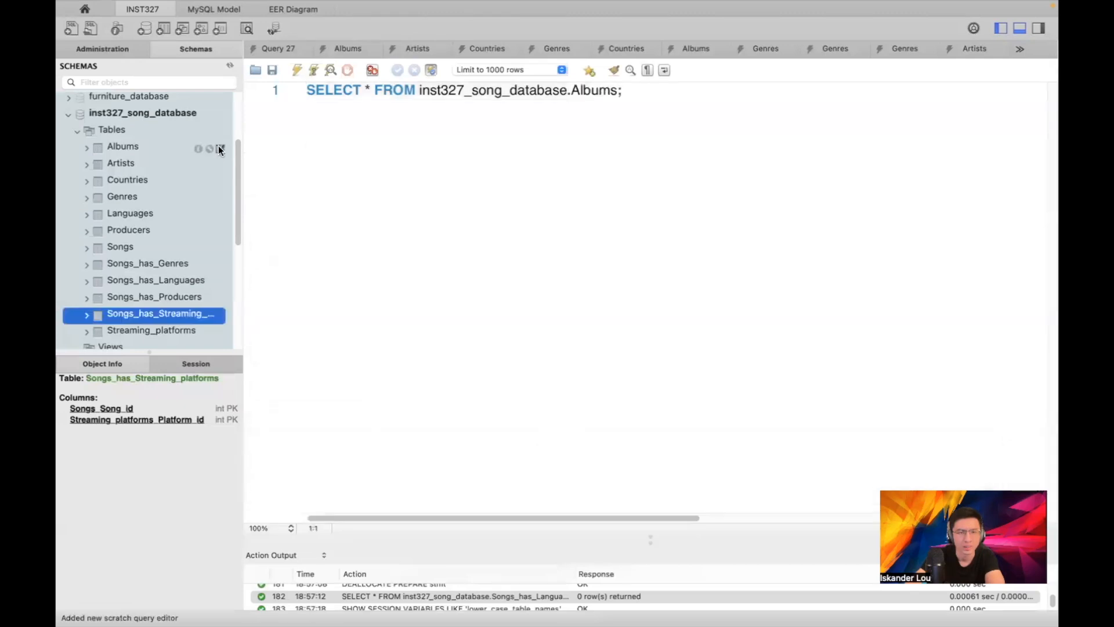
{"action": "left_click", "coordinate": [220, 164]}
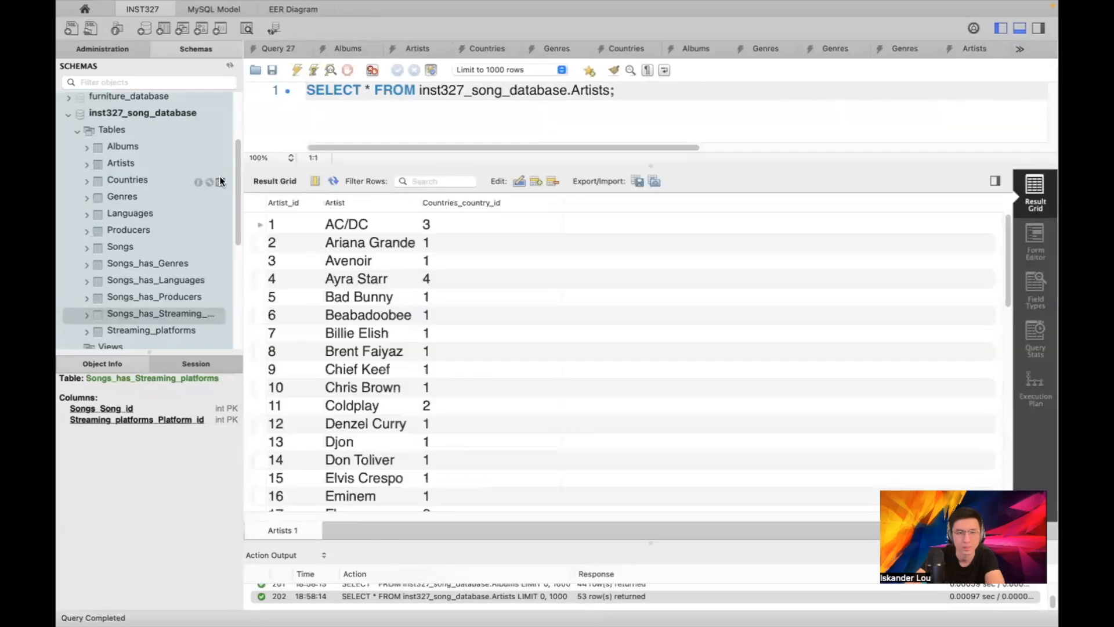
{"action": "left_click", "coordinate": [219, 181]}
{"action": "left_click", "coordinate": [220, 199]}
{"action": "left_click", "coordinate": [220, 214]}
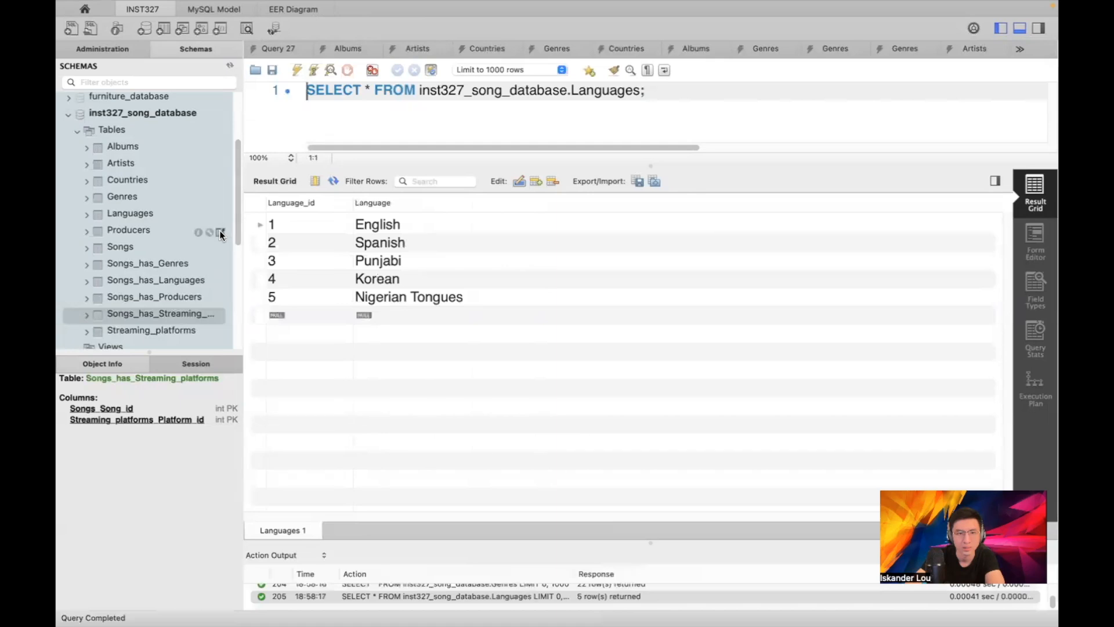
{"action": "left_click", "coordinate": [220, 232]}
{"action": "left_click", "coordinate": [218, 249]}
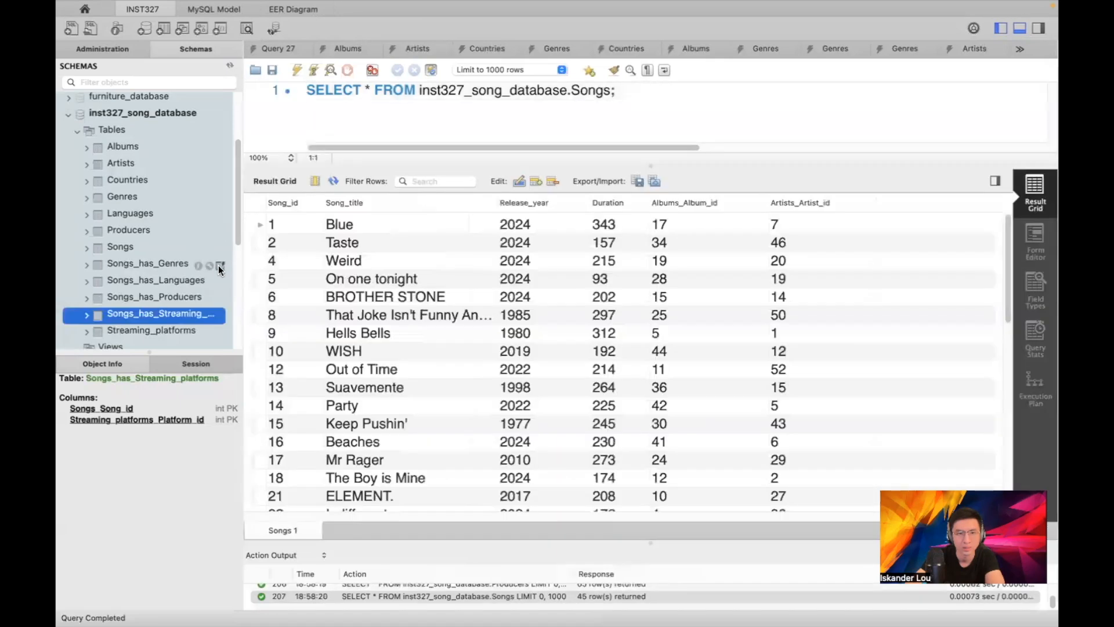
Show the rows of the Songs_has_* link tables and Streaming_platforms, ending with its three platforms
{"action": "left_click", "coordinate": [220, 265]}
{"action": "left_click", "coordinate": [218, 282]}
{"action": "left_click", "coordinate": [219, 298]}
{"action": "left_click", "coordinate": [218, 313]}
{"action": "left_click", "coordinate": [218, 324]}
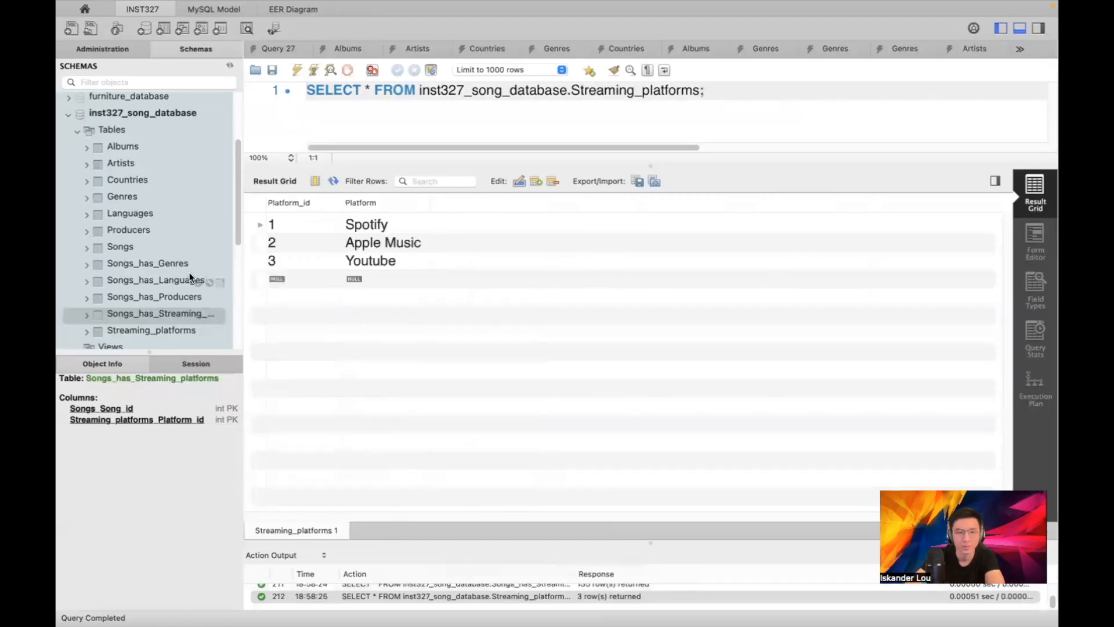
{"action": "scroll", "coordinate": [158, 214], "scroll_direction": "up", "scroll_amount": 3}
{"action": "scroll", "coordinate": [156, 212], "scroll_direction": "down", "scroll_amount": 2}
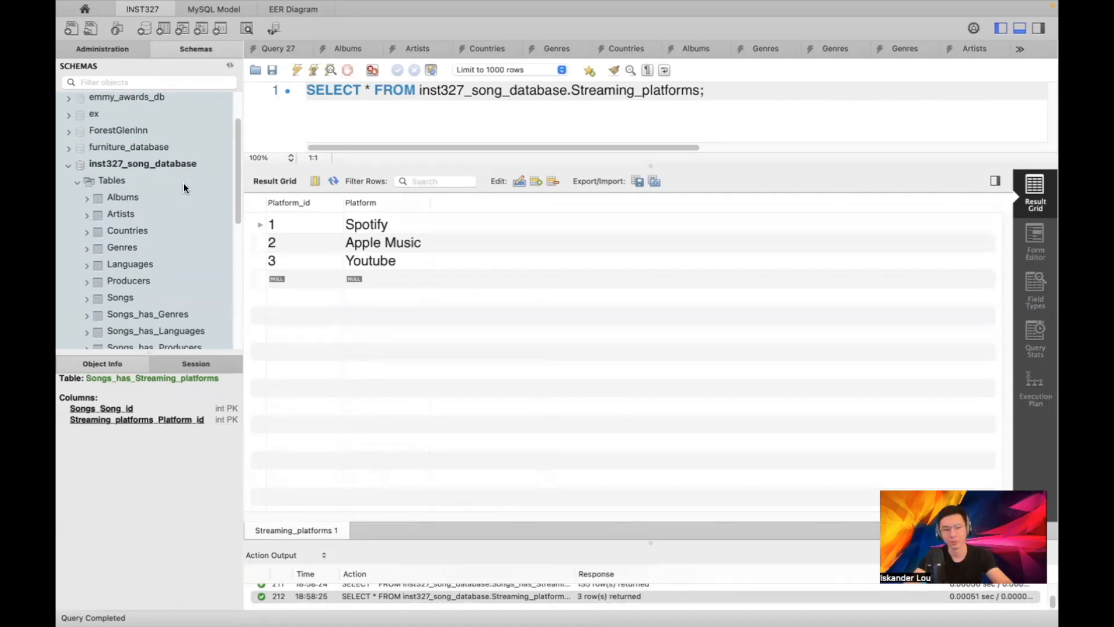
Set Data Export to dump inst327_song_database's 12 tables to one self-contained file, including Create Schema
{"action": "left_click", "coordinate": [158, 165]}
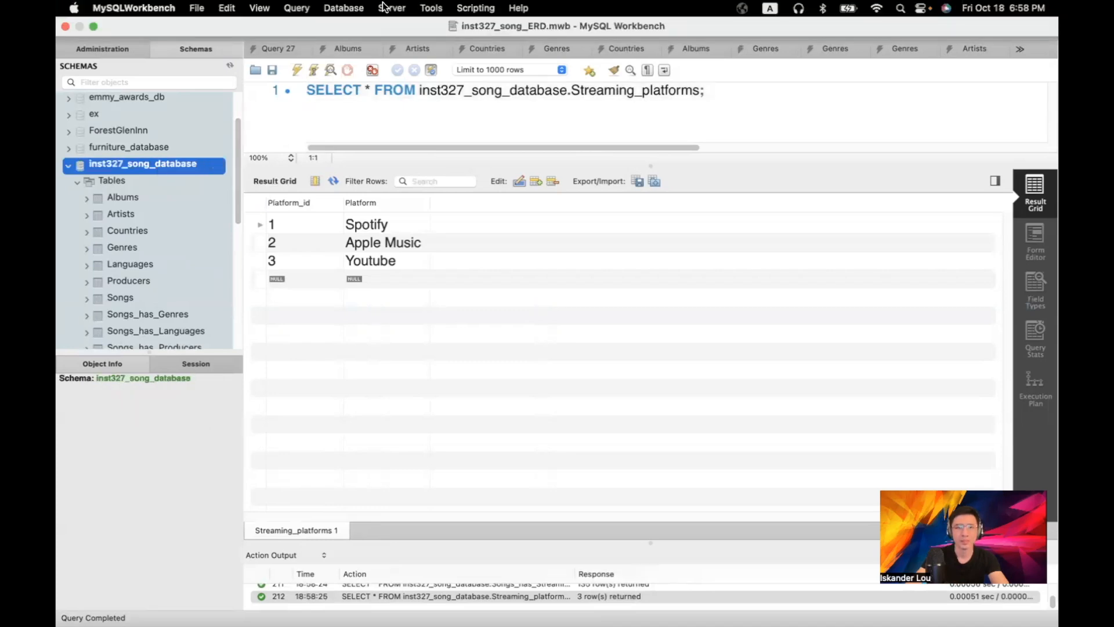
{"action": "left_click", "coordinate": [387, 8]}
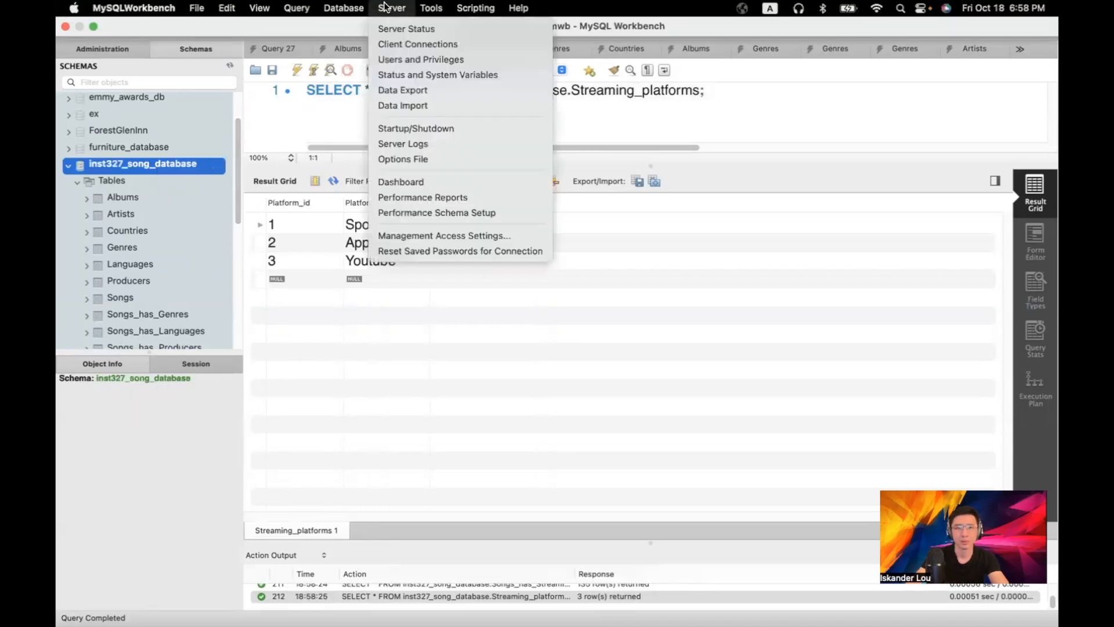
{"action": "left_click", "coordinate": [395, 90]}
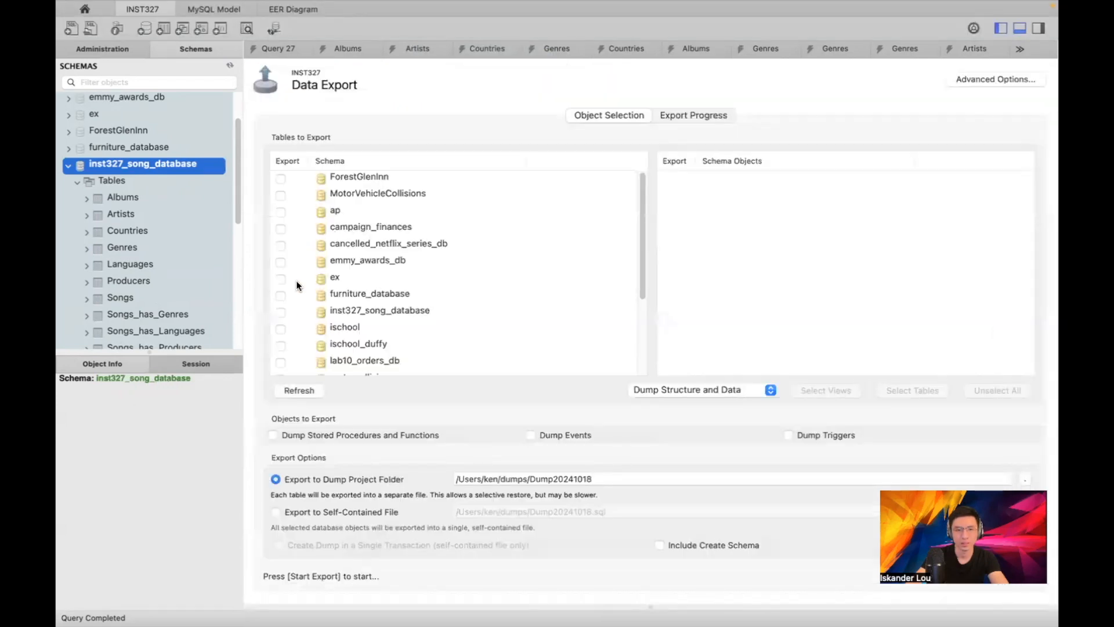
{"action": "left_click", "coordinate": [275, 315]}
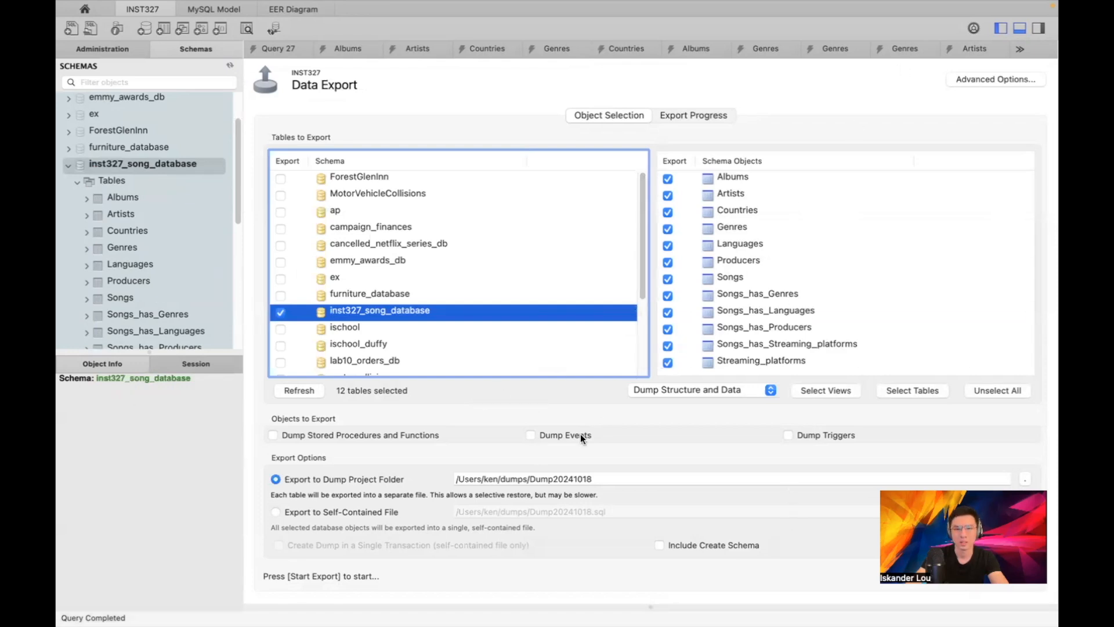
{"action": "left_click", "coordinate": [659, 546]}
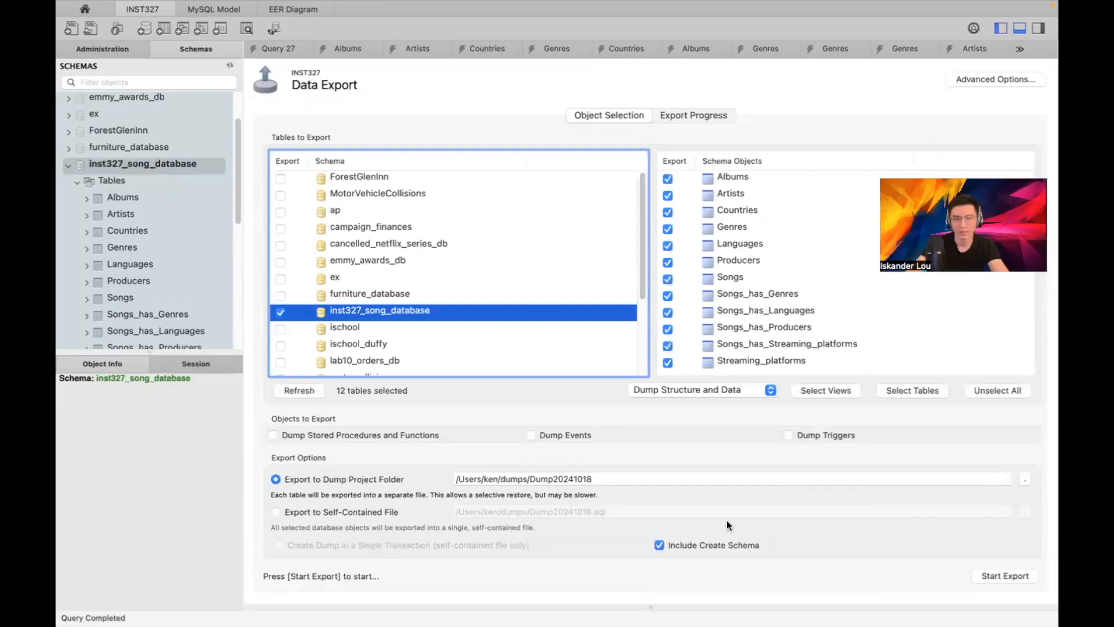
{"action": "left_click", "coordinate": [277, 511]}
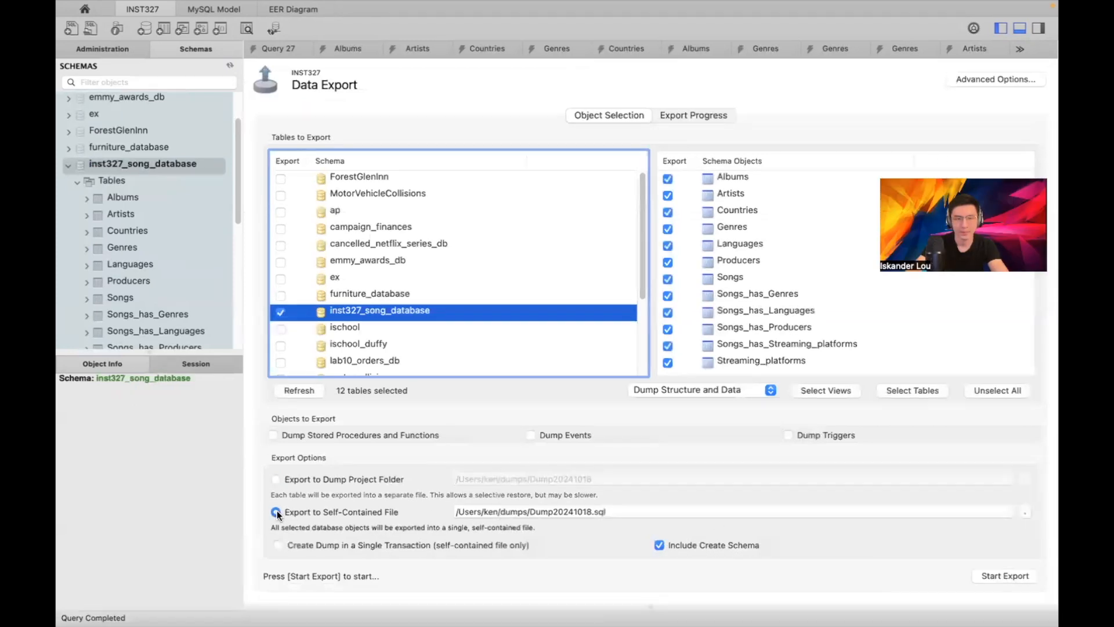
{"action": "left_click", "coordinate": [1024, 513]}
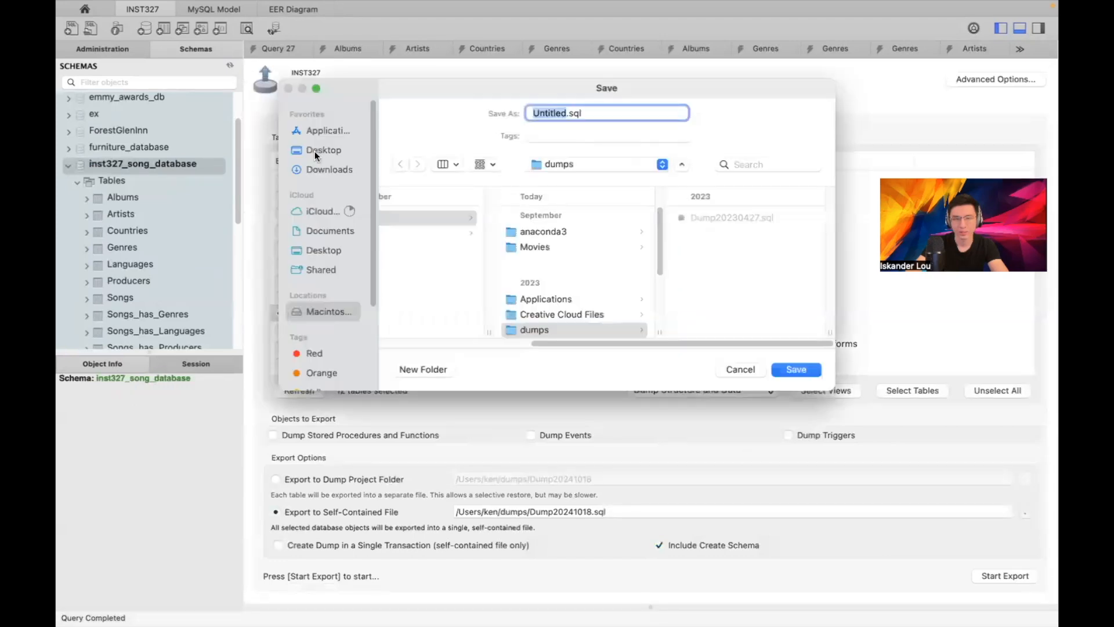
Save the dump as inst327_song_database_with_date.sql on the Desktop and start exporting all 12 tables
{"action": "left_click", "coordinate": [314, 150]}
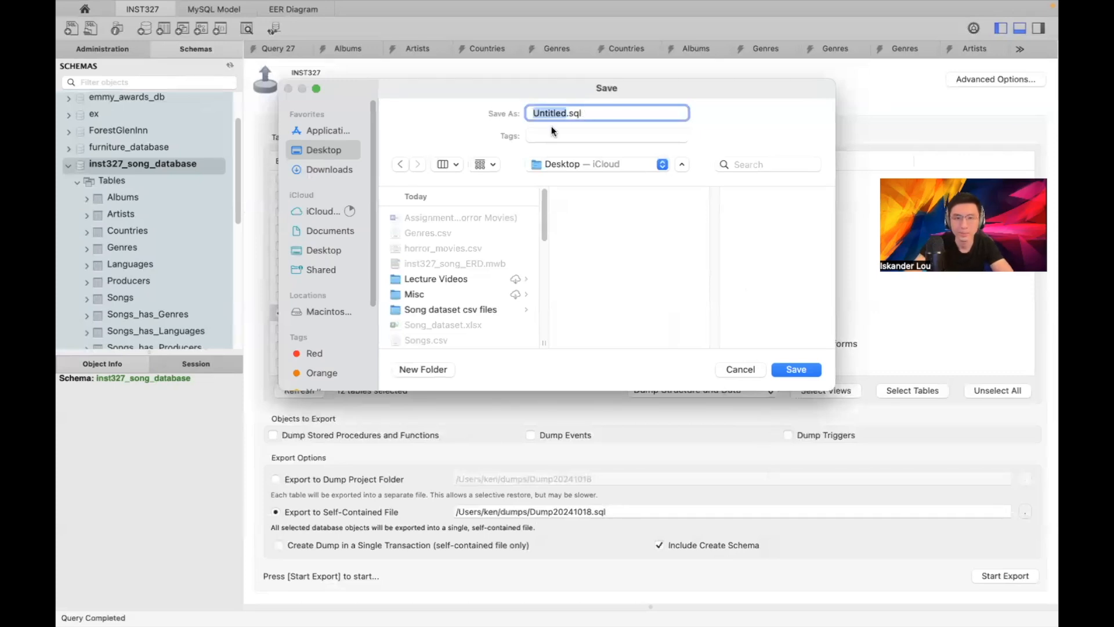
{"action": "left_click", "coordinate": [567, 112]}
{"action": "key", "text": "BackSpace"}
{"action": "key", "text": "BackSpace"}
{"action": "key", "text": "BackSpace"}
{"action": "key", "text": "BackSpace"}
{"action": "key", "text": "BackSpace"}
{"action": "key", "text": "BackSpace"}
{"action": "key", "text": "BackSpace"}
{"action": "key", "text": "BackSpace"}
{"action": "type", "text": "inst327_s"}
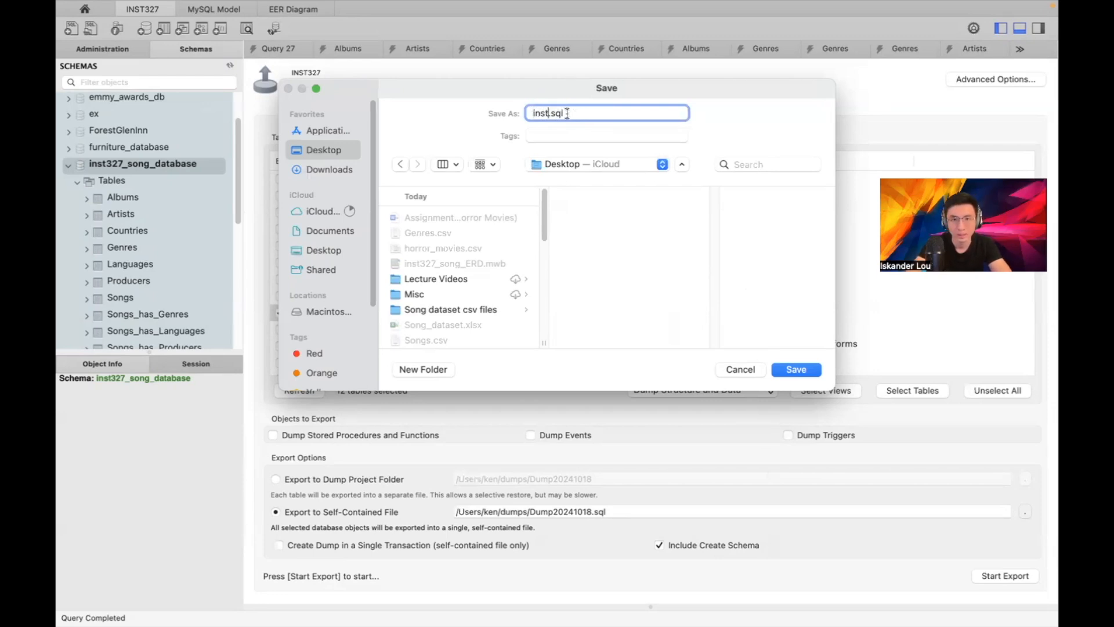
{"action": "type", "text": "ong_daa"}
{"action": "key", "text": "BackSpace"}
{"action": "type", "text": "tabase"}
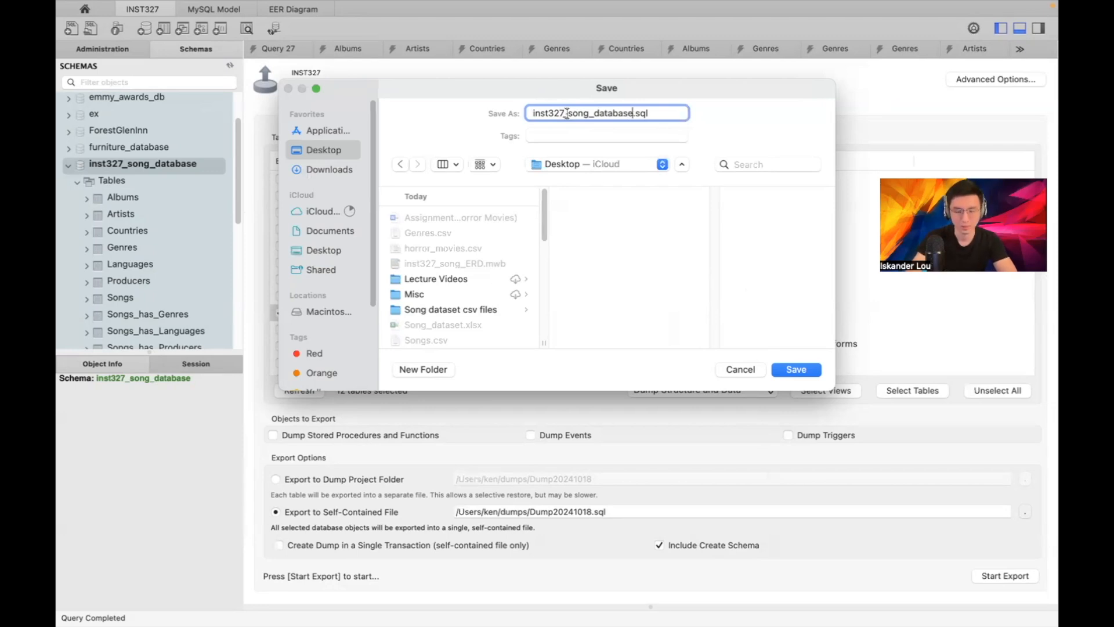
{"action": "type", "text": "_with_date"}
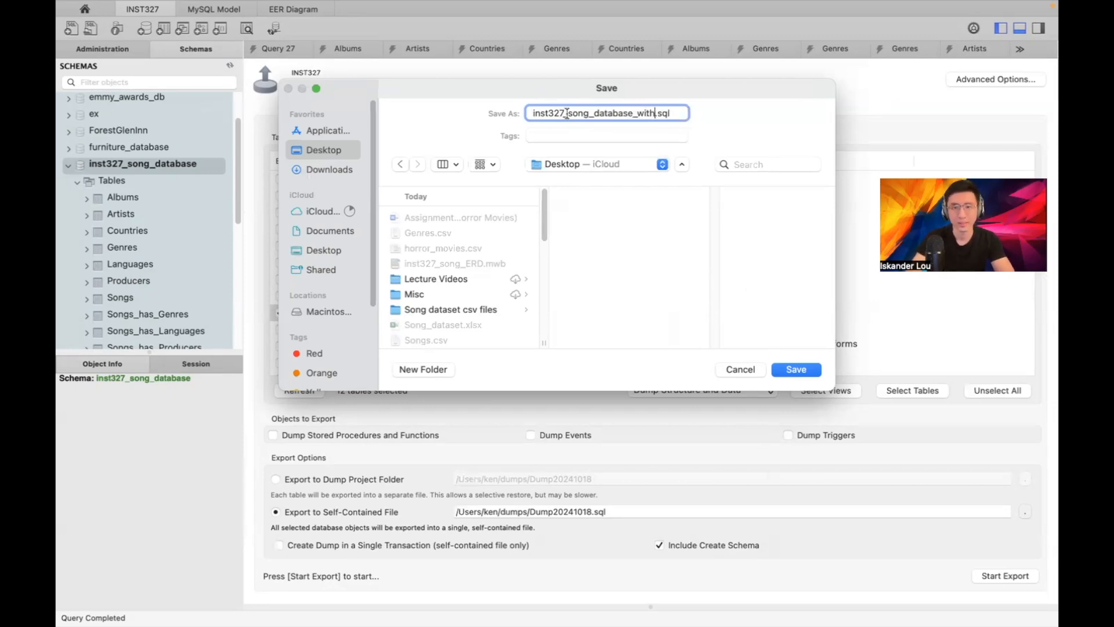
{"action": "key", "text": "Return"}
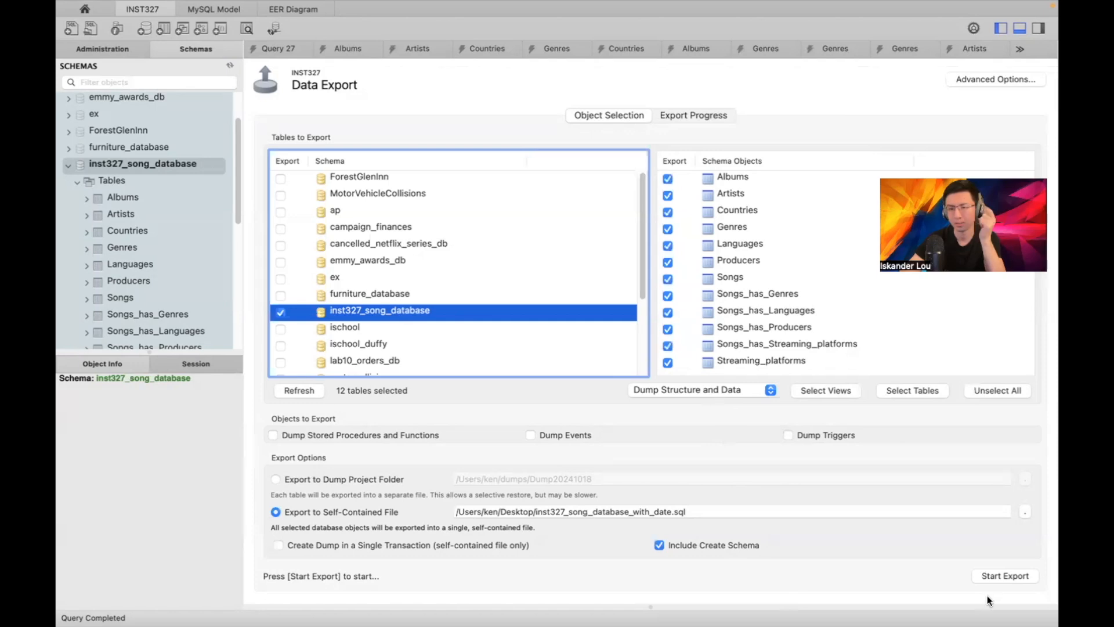
{"action": "left_click", "coordinate": [994, 576]}
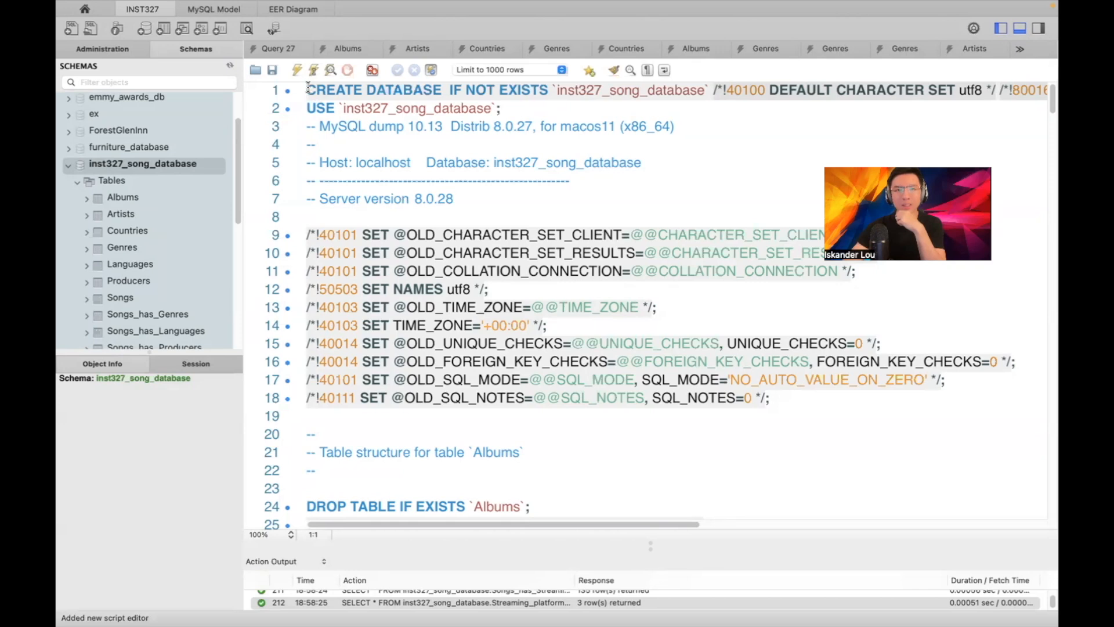
Execute the whole dump script, then refresh the Schemas list and expand the song database's tables
{"action": "left_click_drag", "start_coordinate": [307, 89], "coordinate": [797, 82]}
{"action": "left_click", "coordinate": [799, 87]}
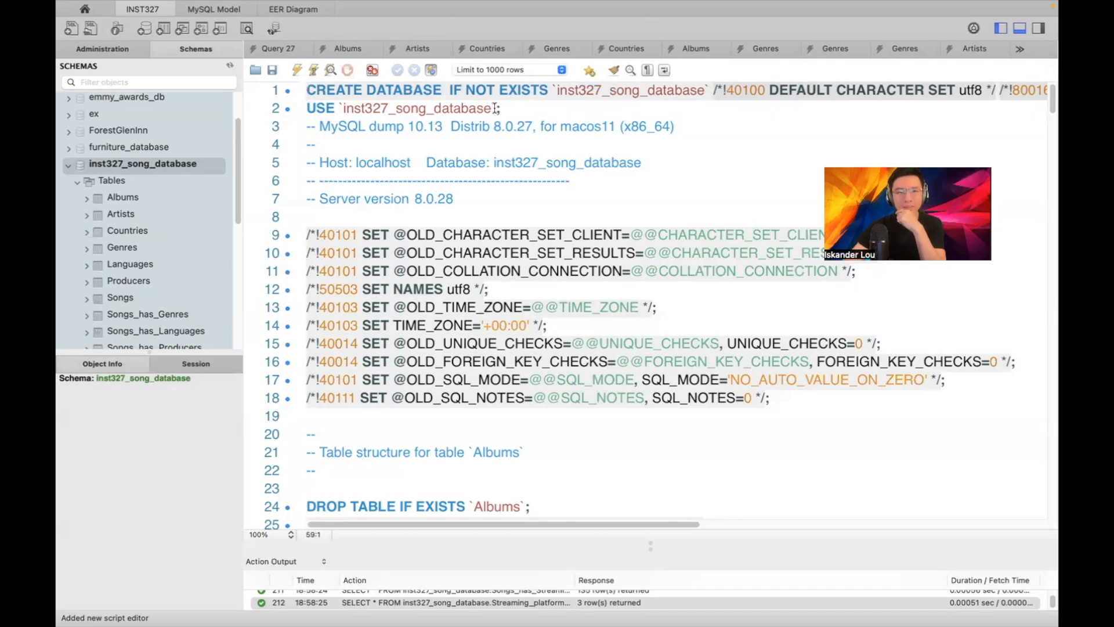
{"action": "left_click", "coordinate": [296, 69]}
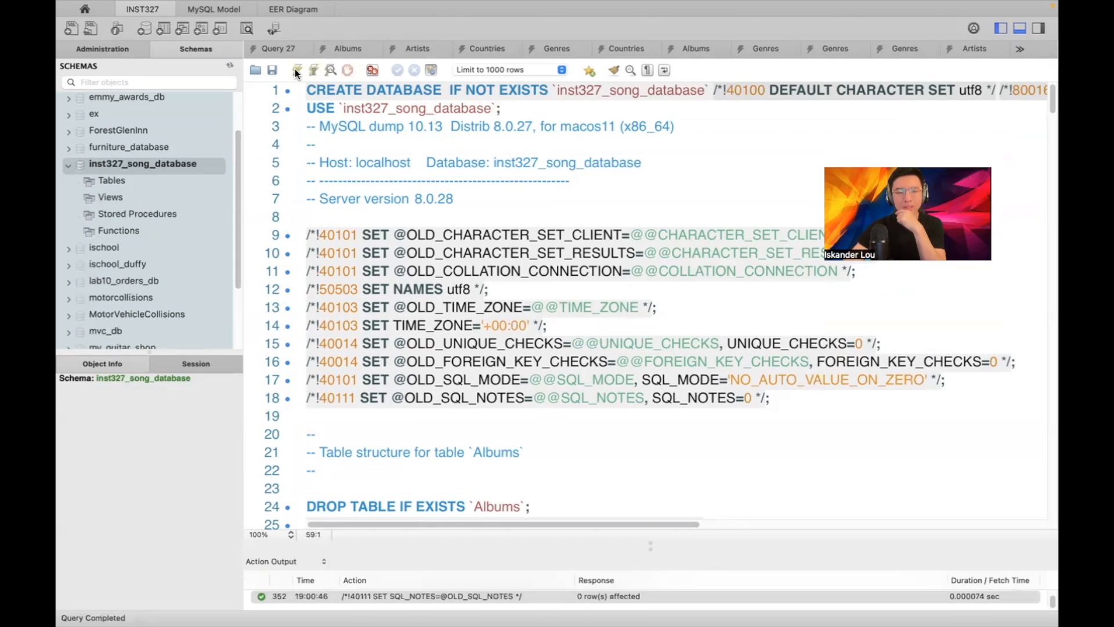
{"action": "left_click", "coordinate": [229, 65]}
{"action": "left_click", "coordinate": [78, 182]}
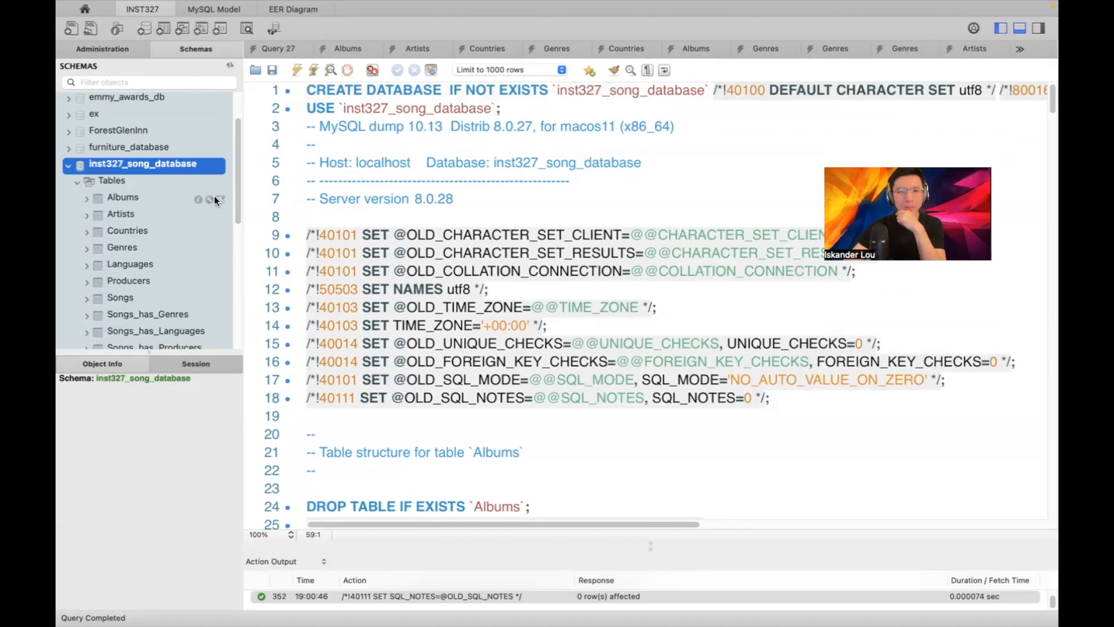
Query the rows of Albums, Artists, Countries, Genres, Languages, Producers and Songs
{"action": "left_click", "coordinate": [219, 198]}
{"action": "left_click", "coordinate": [220, 214]}
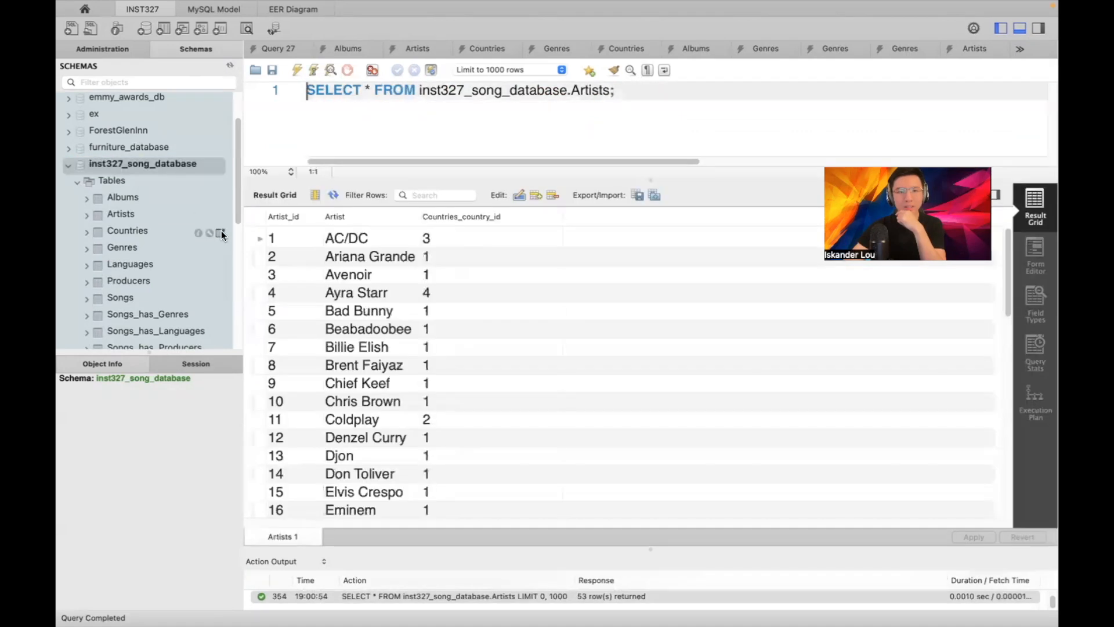
{"action": "left_click", "coordinate": [221, 231]}
{"action": "left_click", "coordinate": [221, 246]}
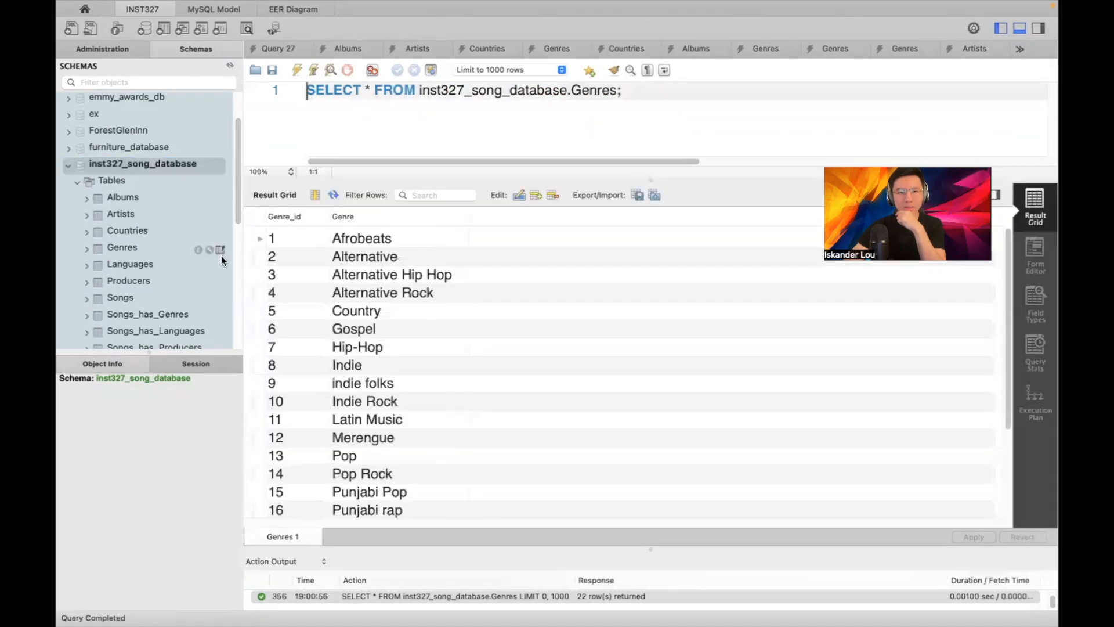
{"action": "left_click", "coordinate": [221, 264]}
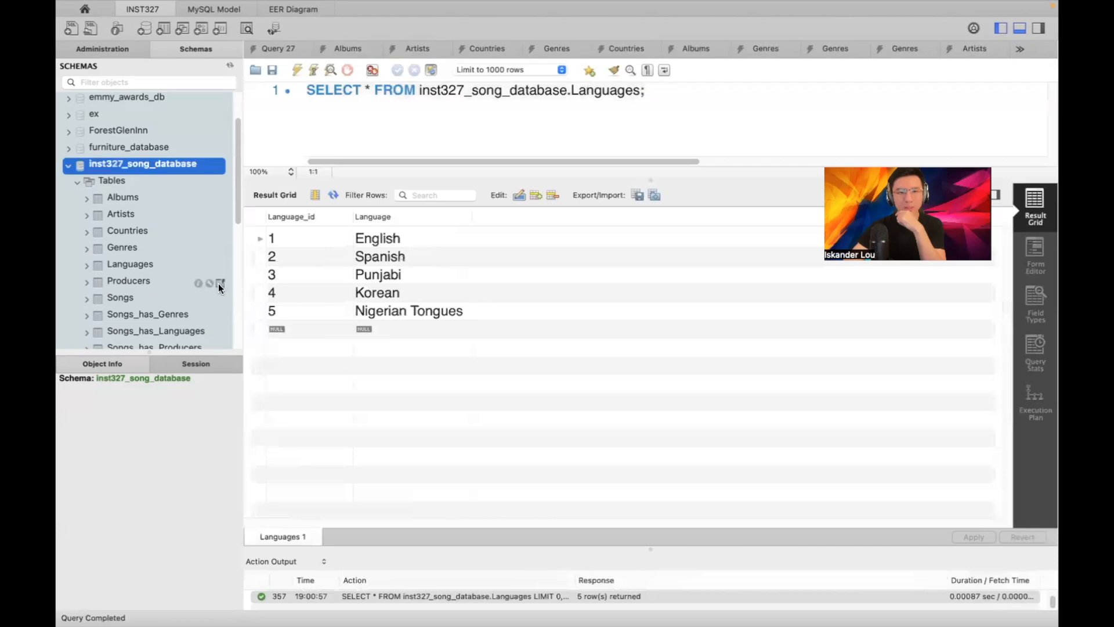
{"action": "left_click", "coordinate": [219, 284]}
{"action": "left_click", "coordinate": [219, 299]}
Query the Songs_has_* link tables and Streaming_platforms, confirming its three platforms
{"action": "left_click", "coordinate": [219, 314]}
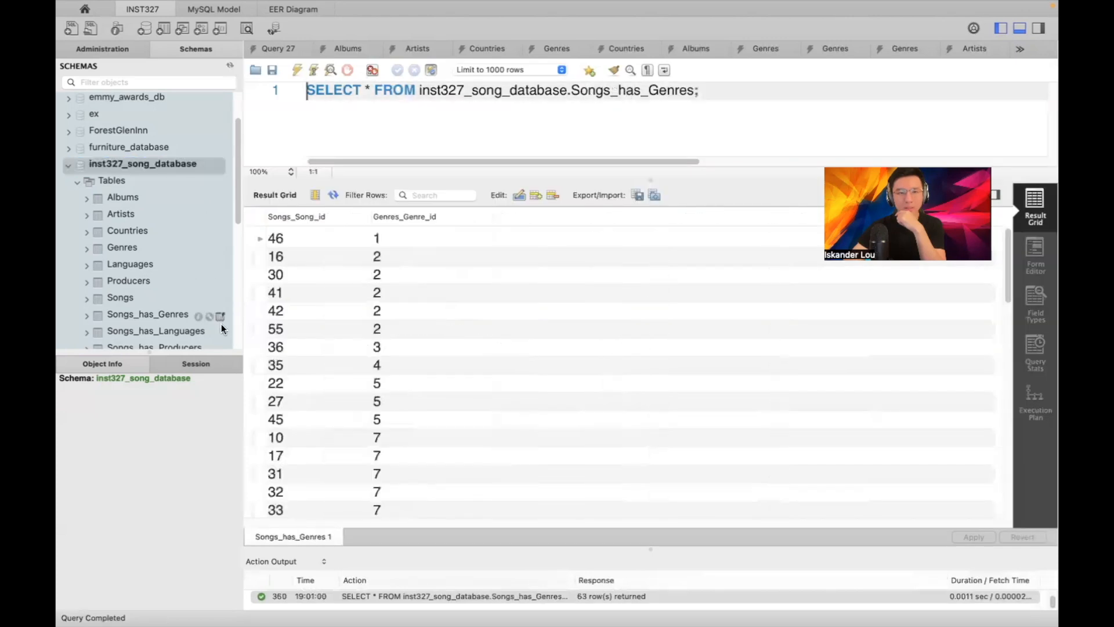
{"action": "left_click", "coordinate": [219, 329]}
{"action": "scroll", "coordinate": [206, 258], "scroll_direction": "down", "scroll_amount": 3}
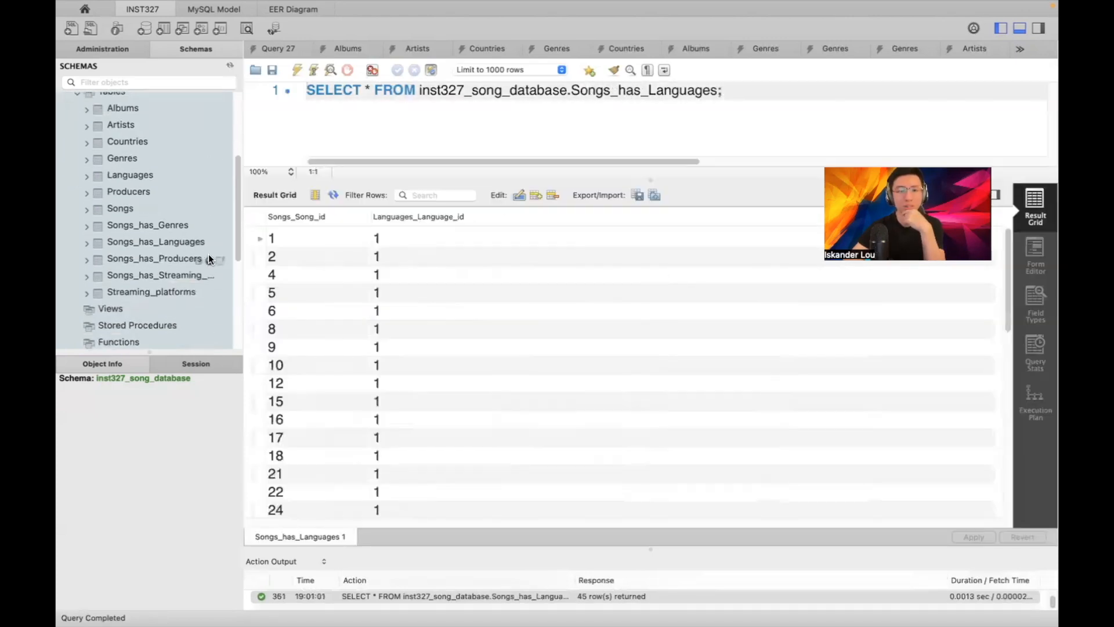
{"action": "left_click", "coordinate": [221, 276]}
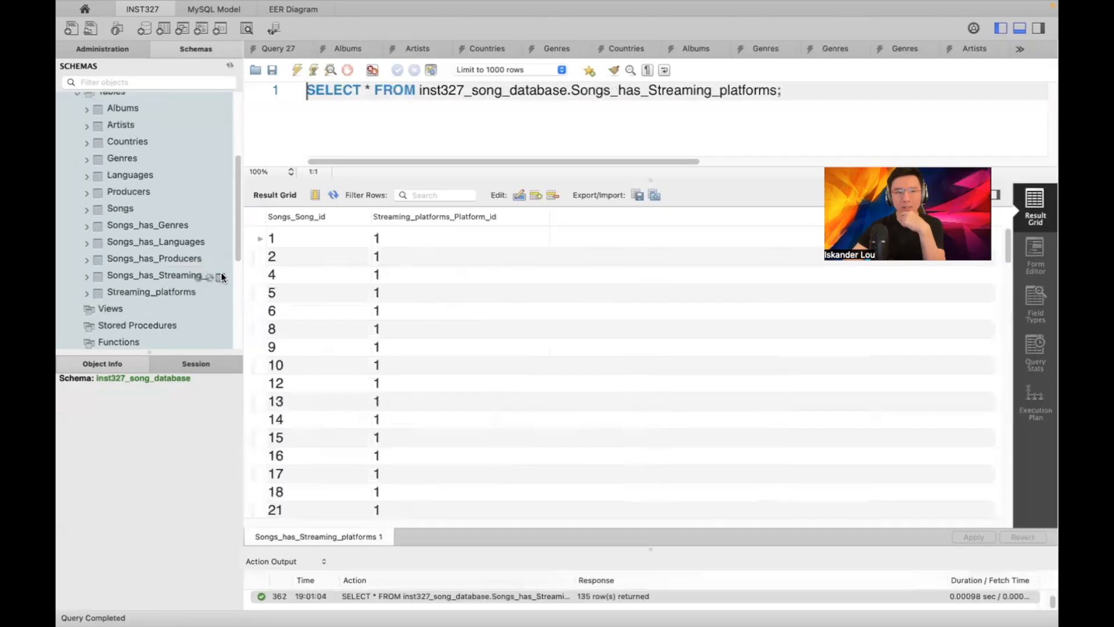
{"action": "left_click", "coordinate": [220, 292]}
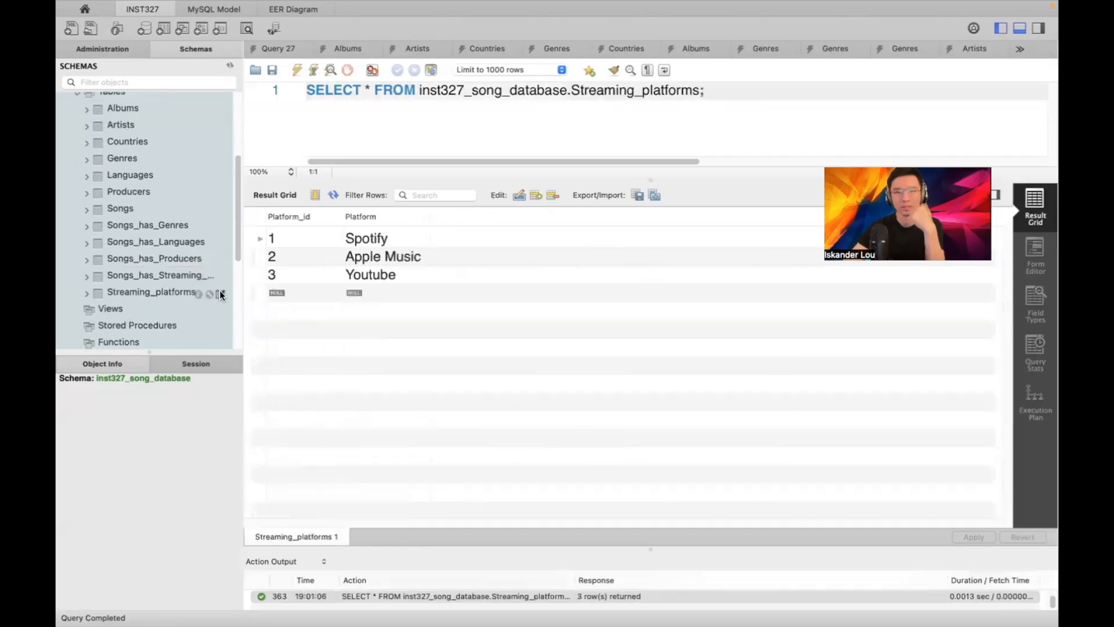
{"action": "scroll", "coordinate": [185, 227], "scroll_direction": "up", "scroll_amount": 5}
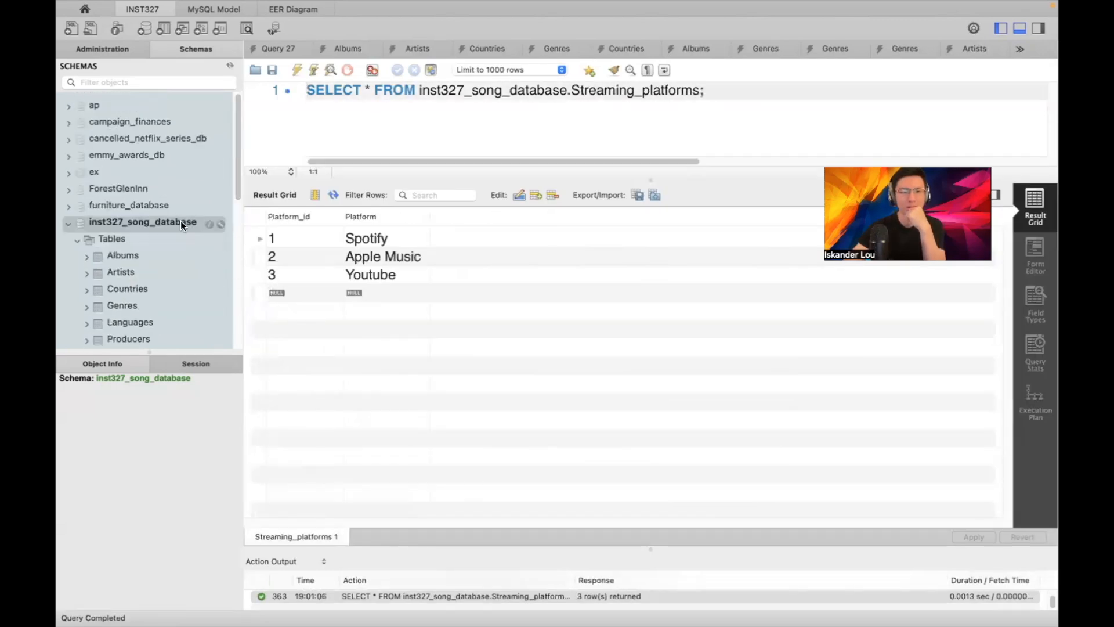